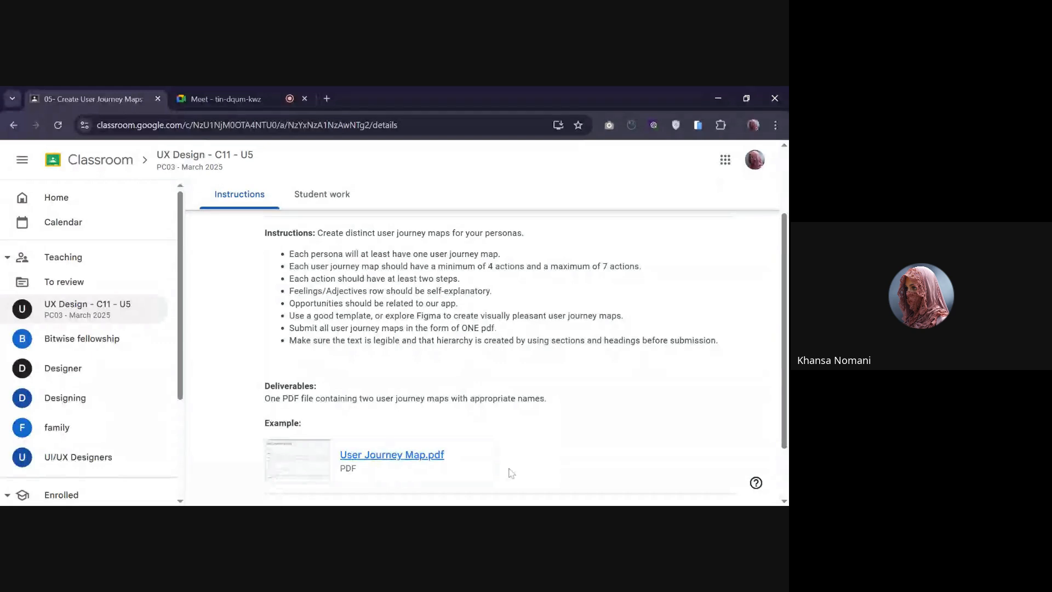
- Review the instructions, deliverables and example sections of the "05- Create User Journey Maps for your Personas" assignment
scroll(497, 484, up, 3)
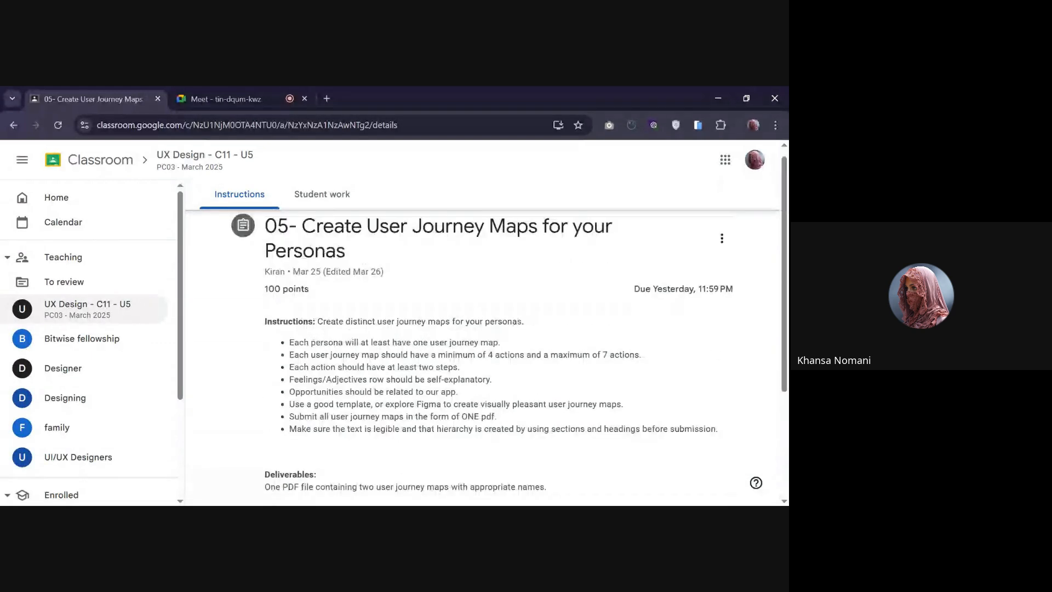
scroll(482, 350, down, 2)
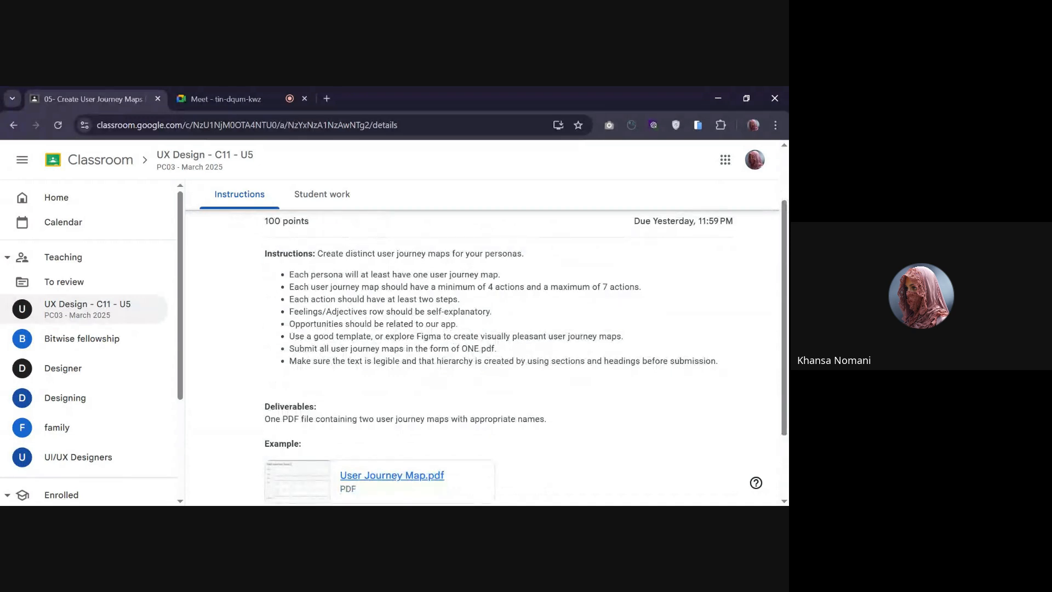
scroll(368, 362, down, 1)
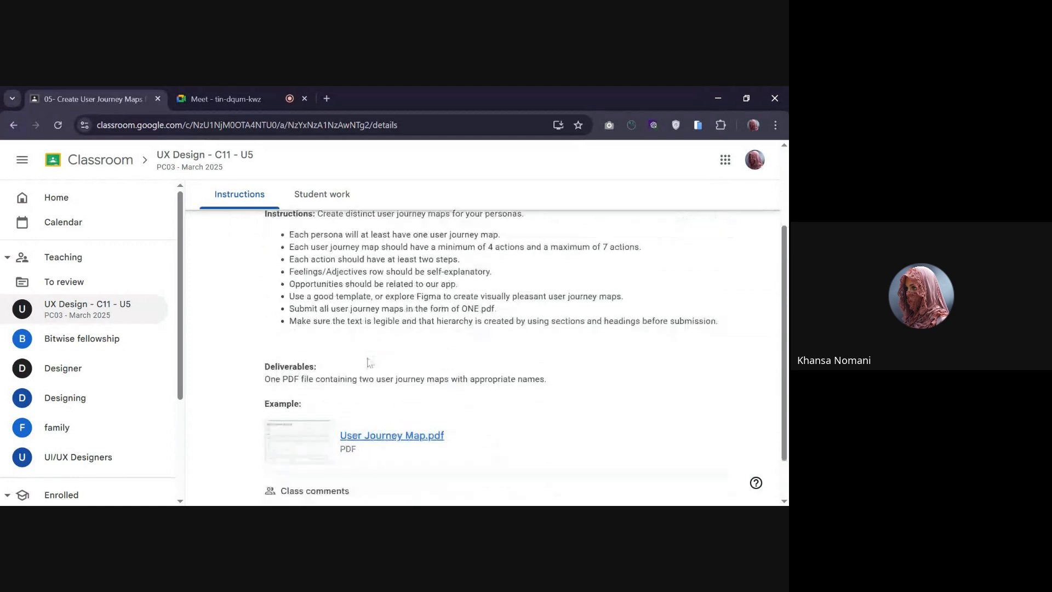
scroll(367, 361, up, 1)
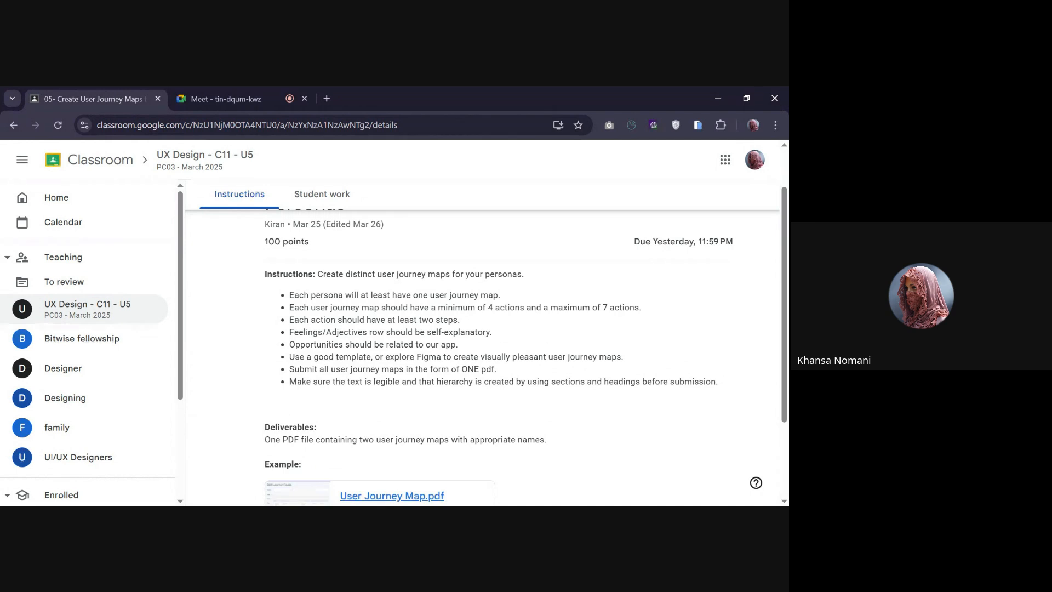
scroll(487, 344, down, 1)
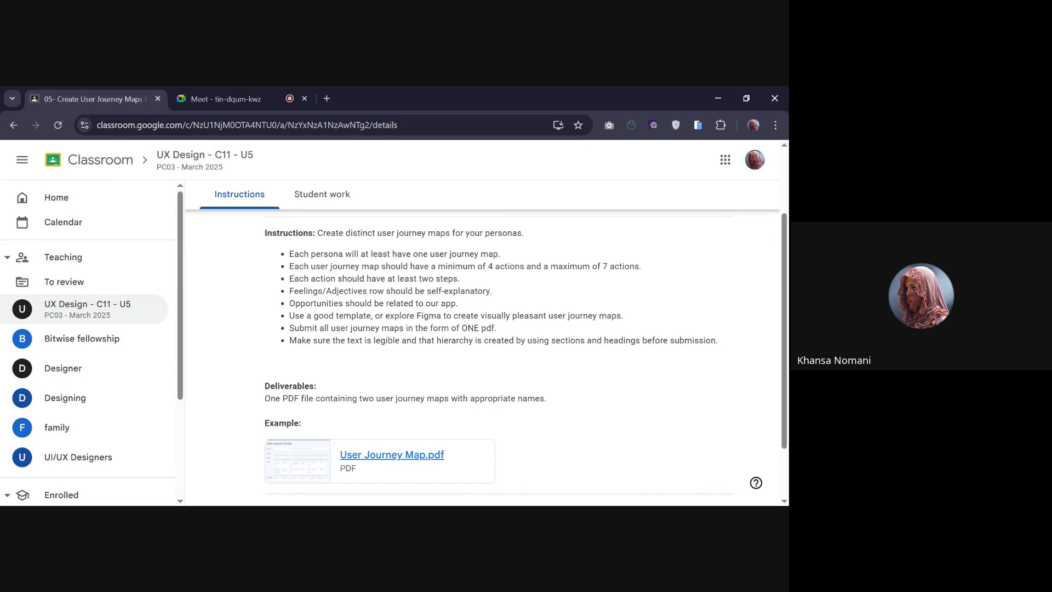
scroll(556, 329, down, 1)
scroll(556, 329, up, 1)
- Go to the classwork list of the UX Design - C11 - U5 class and find the UX/UX Design Resources topic
click(239, 156)
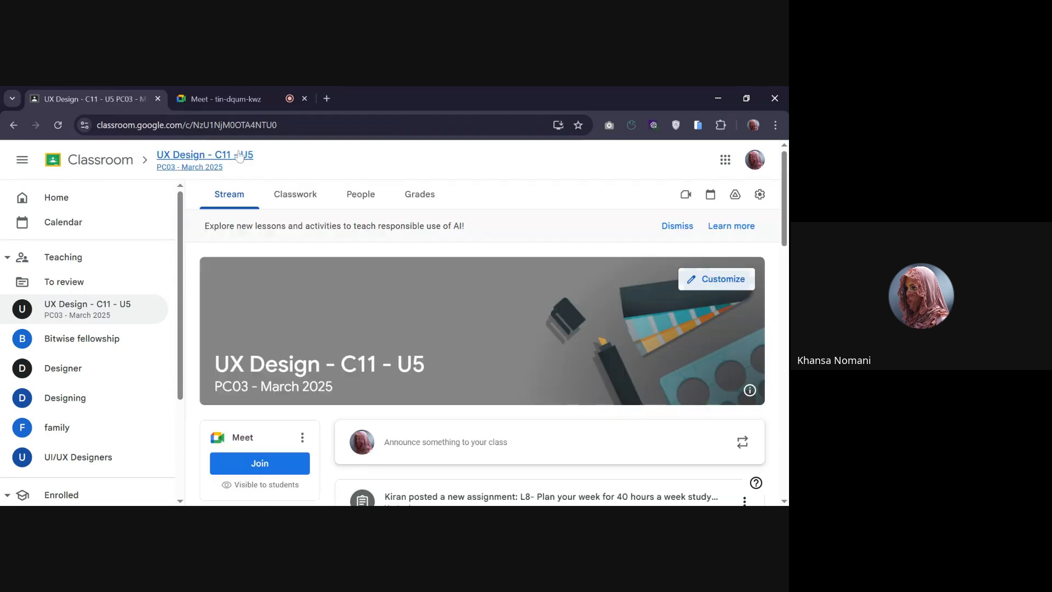
click(298, 198)
scroll(359, 301, down, 3)
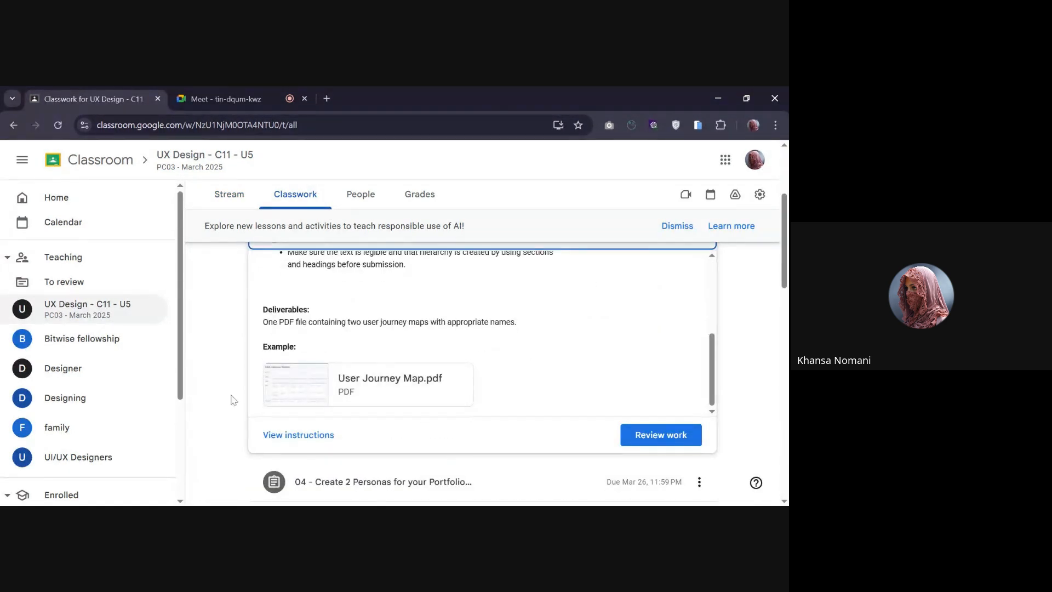
scroll(231, 399, down, 5)
scroll(231, 399, down, 2)
scroll(232, 399, up, 2)
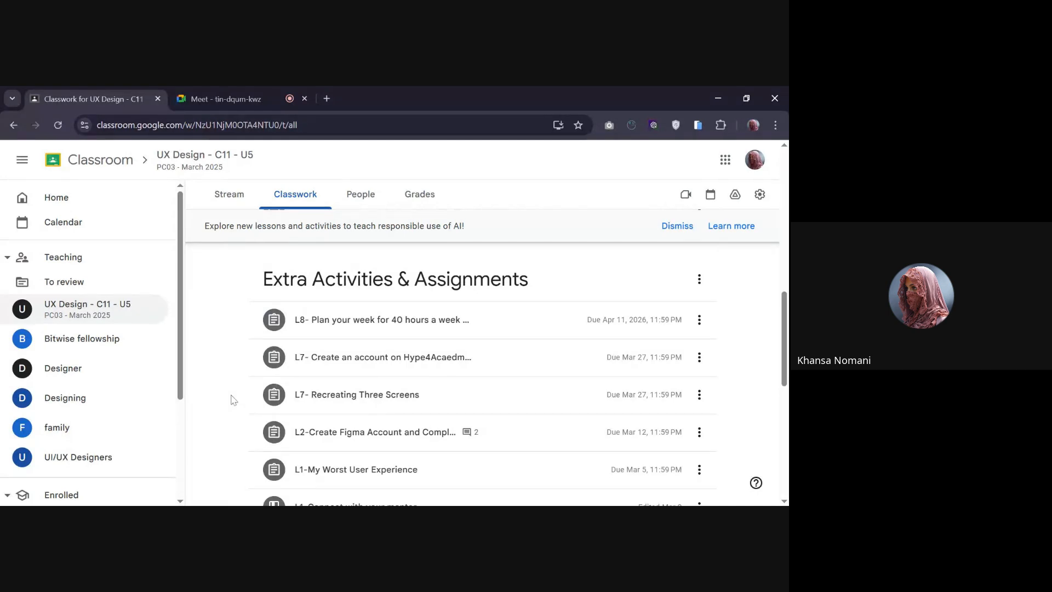
scroll(419, 288, down, 1)
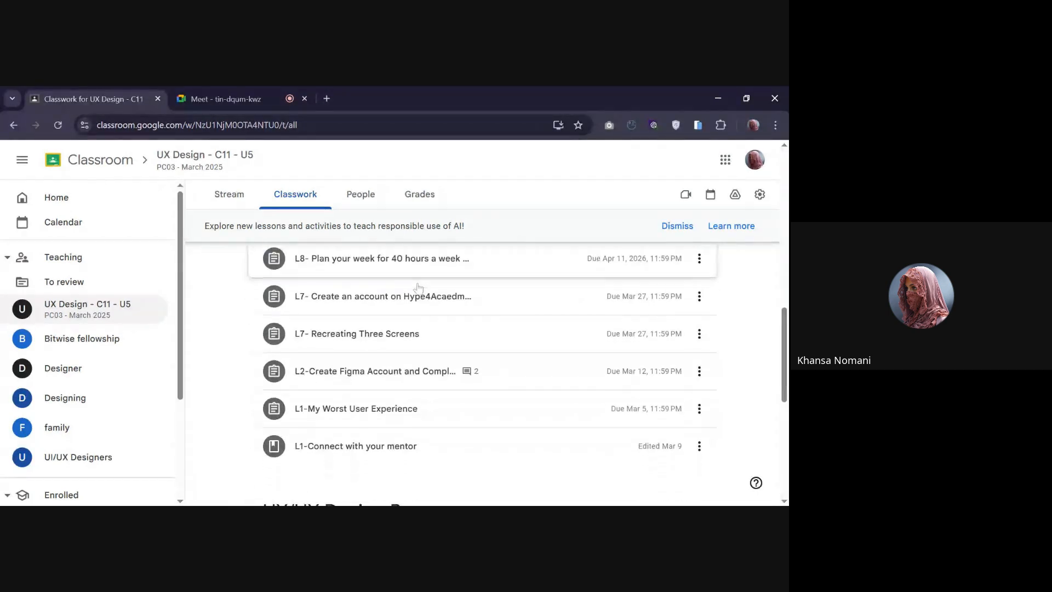
scroll(416, 318, down, 3)
scroll(411, 343, down, 2)
scroll(410, 318, up, 2)
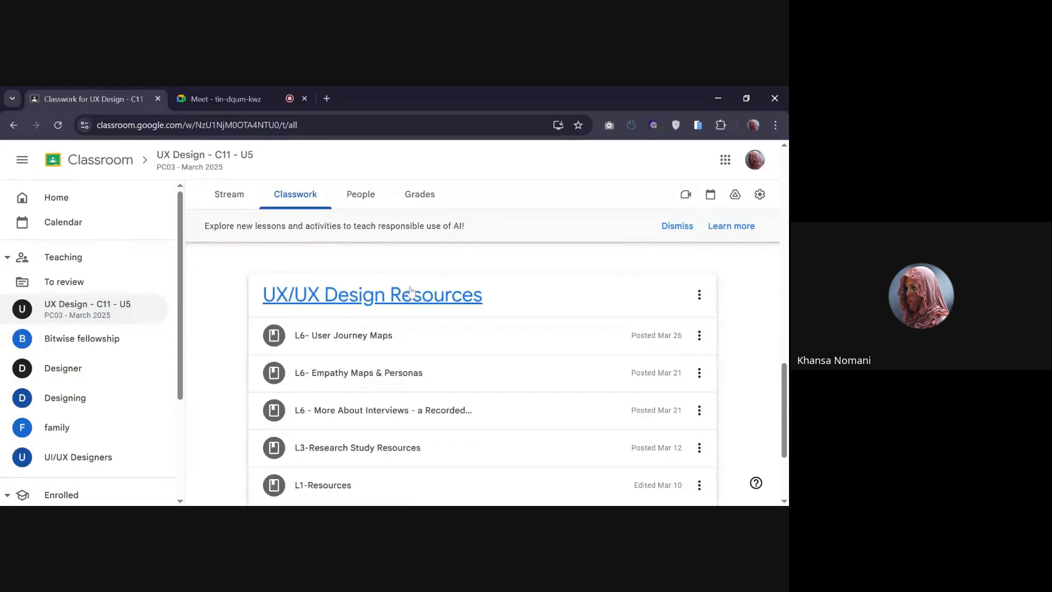
- View UX research resources.pdf from the L6- User Journey Maps material, then close the preview
click(394, 339)
scroll(393, 340, up, 2)
click(380, 295)
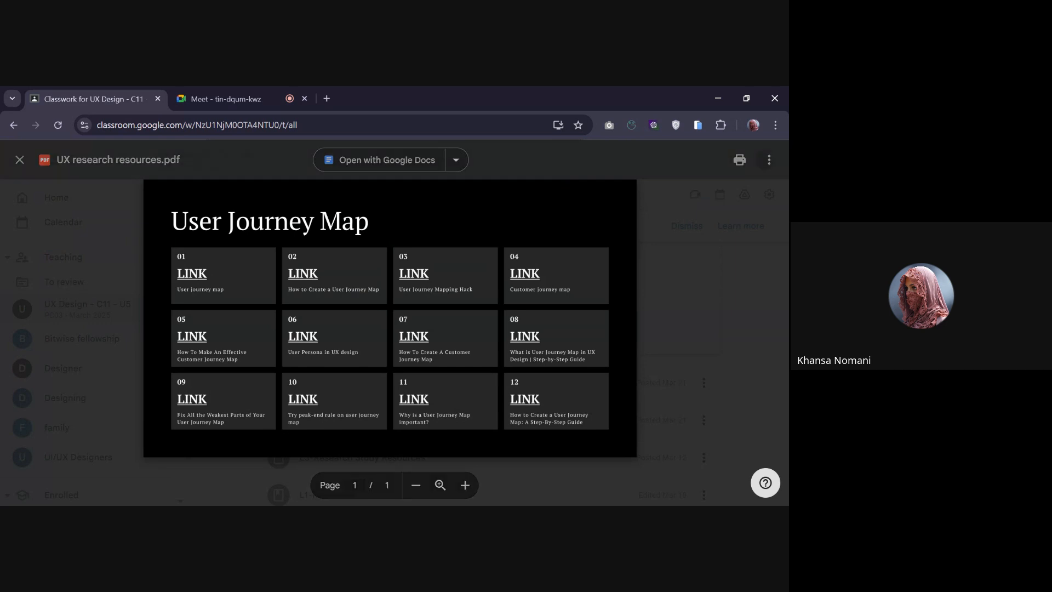
click(20, 162)
- Expand the "05- Create User Journey Maps" assignment in the classwork list and open its full instructions
scroll(329, 319, up, 3)
scroll(330, 318, up, 5)
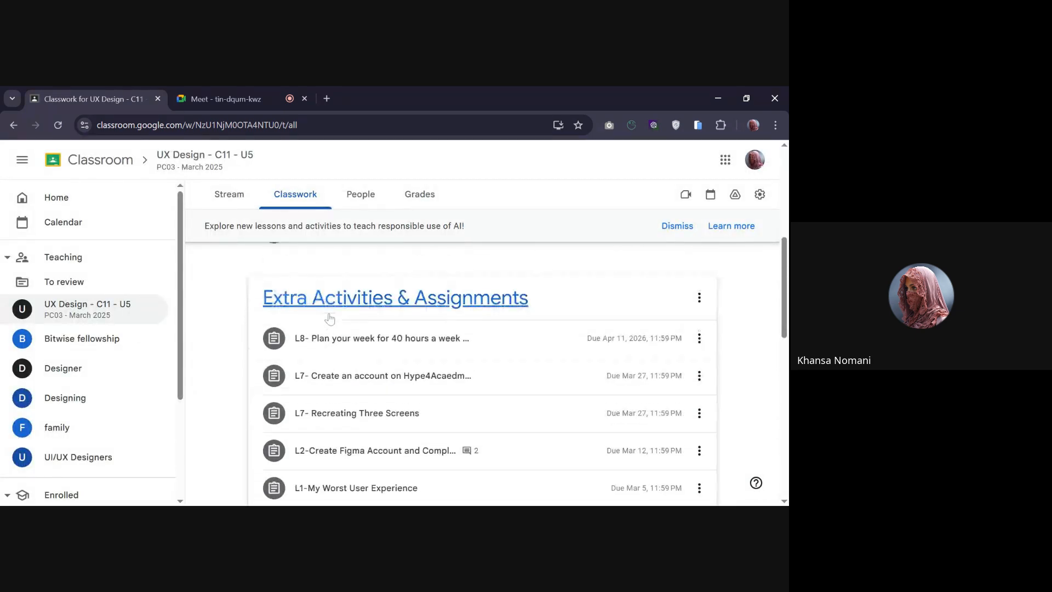
scroll(329, 318, up, 3)
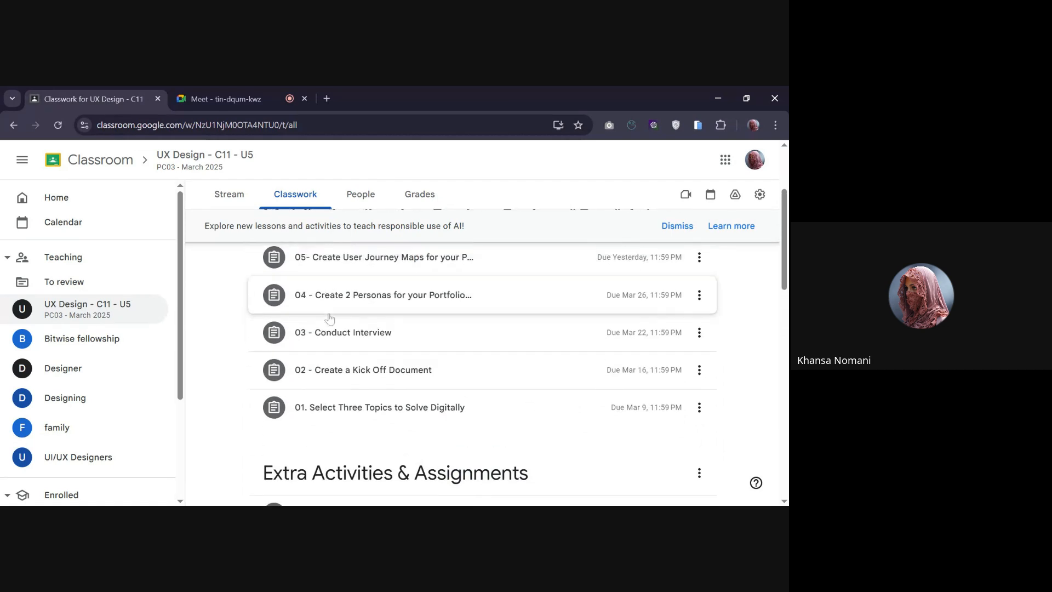
click(347, 308)
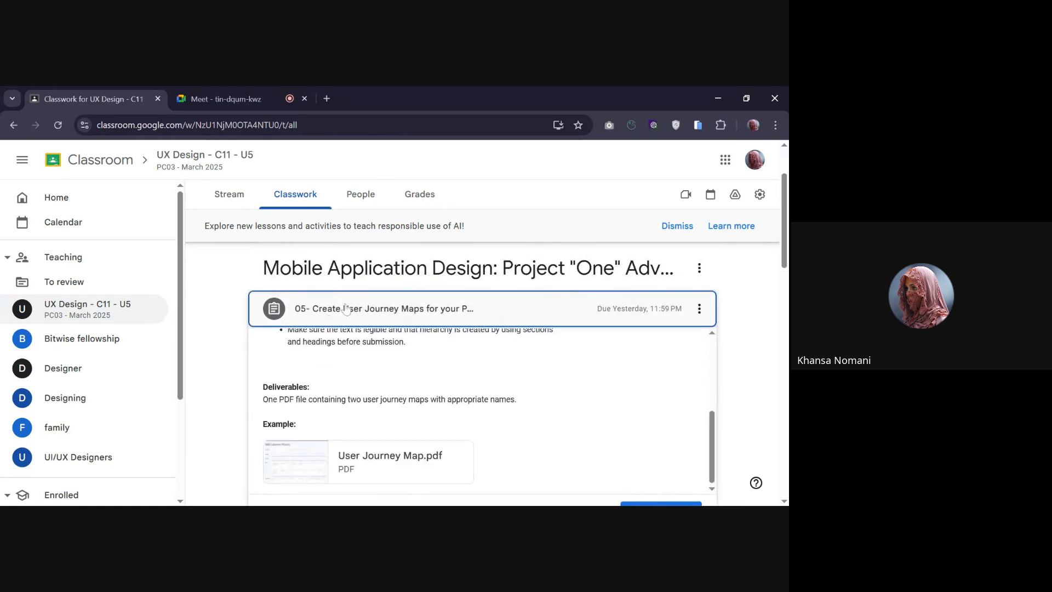
scroll(401, 369, down, 3)
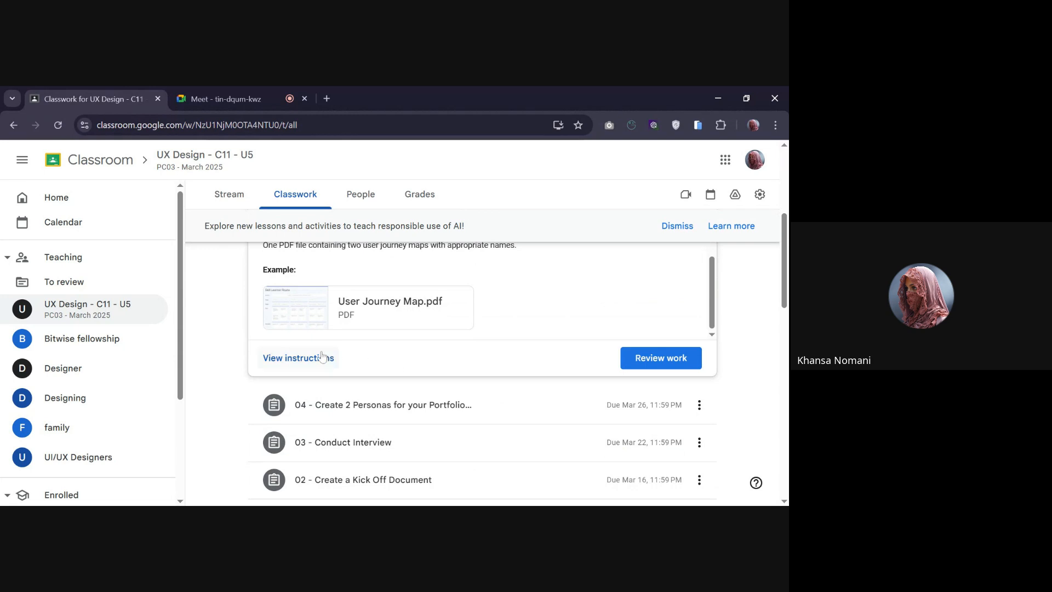
click(322, 357)
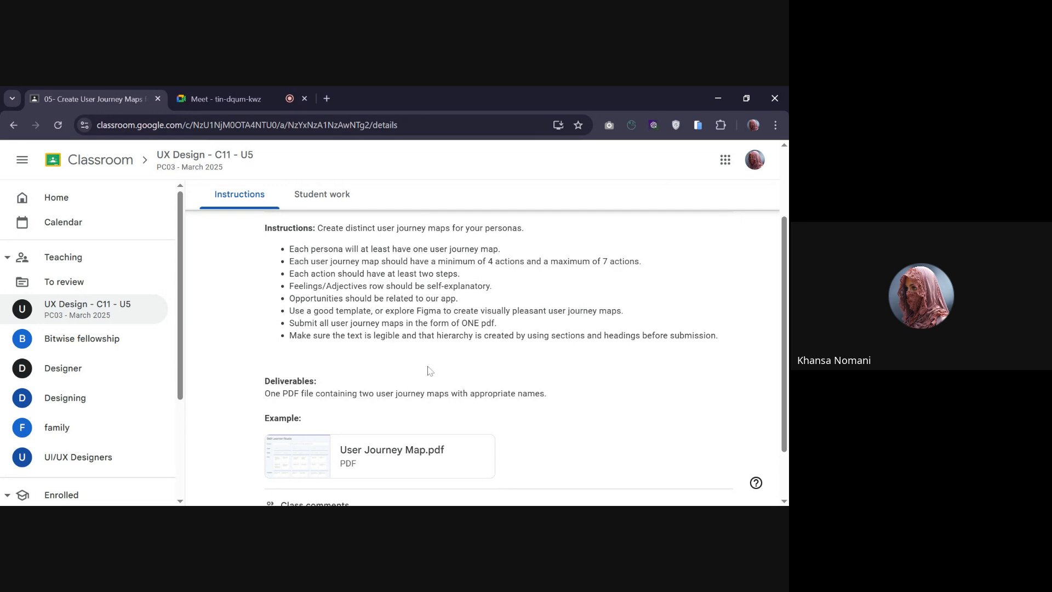
- Open the example User Journey Map.pdf and look over the Skill Learner Route layout
scroll(429, 368, down, 1)
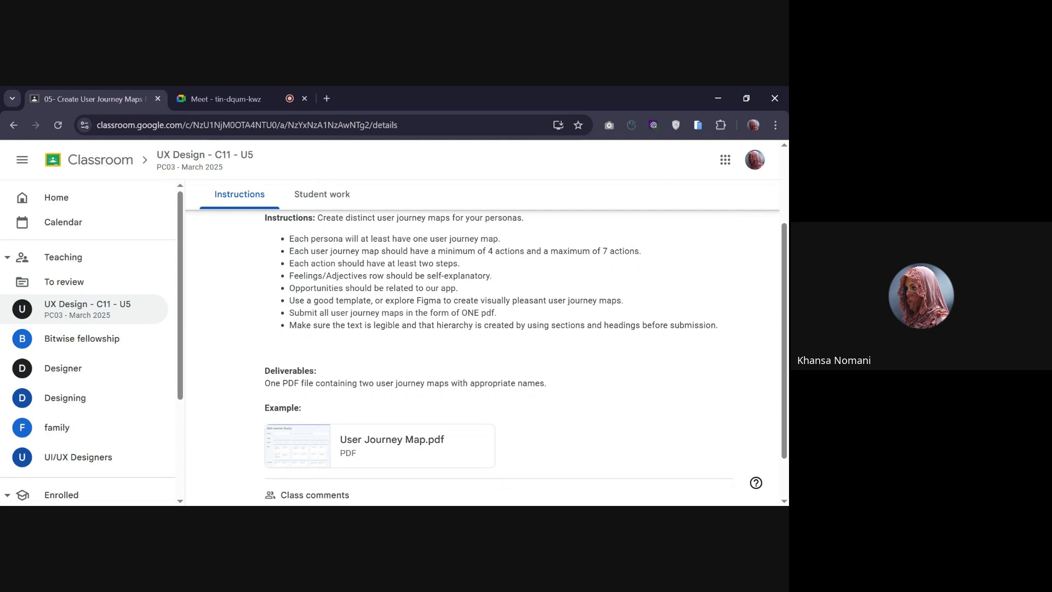
click(291, 459)
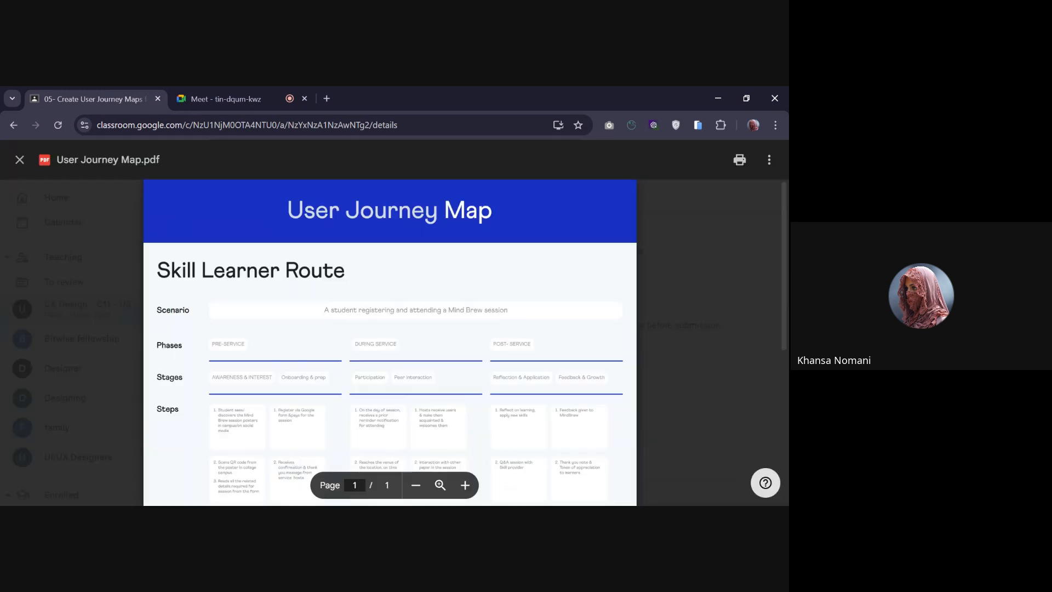
scroll(292, 459, down, 5)
scroll(389, 343, up, 3)
scroll(389, 343, down, 5)
scroll(389, 343, up, 4)
scroll(390, 342, up, 1)
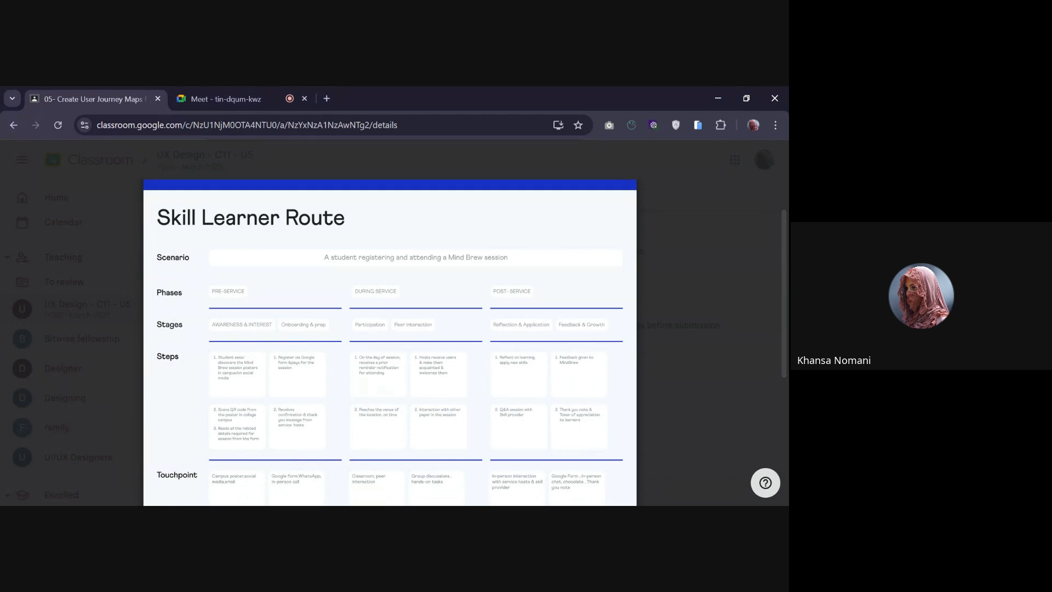
scroll(390, 343, down, 2)
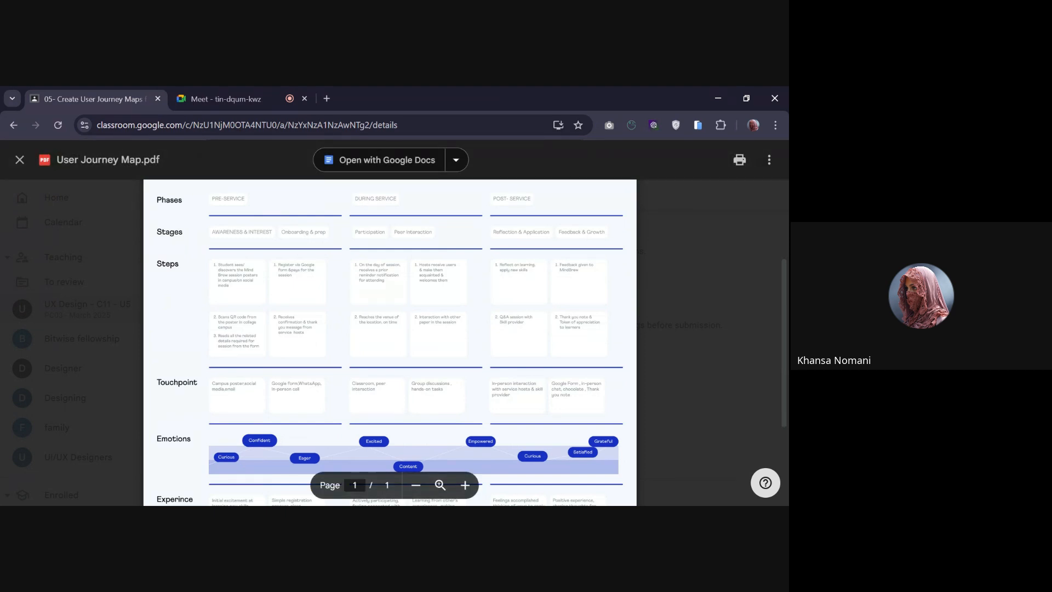
- Enlarge the example PDF and examine the stages, steps, touchpoint and emotions rows of the journey map
click(465, 485)
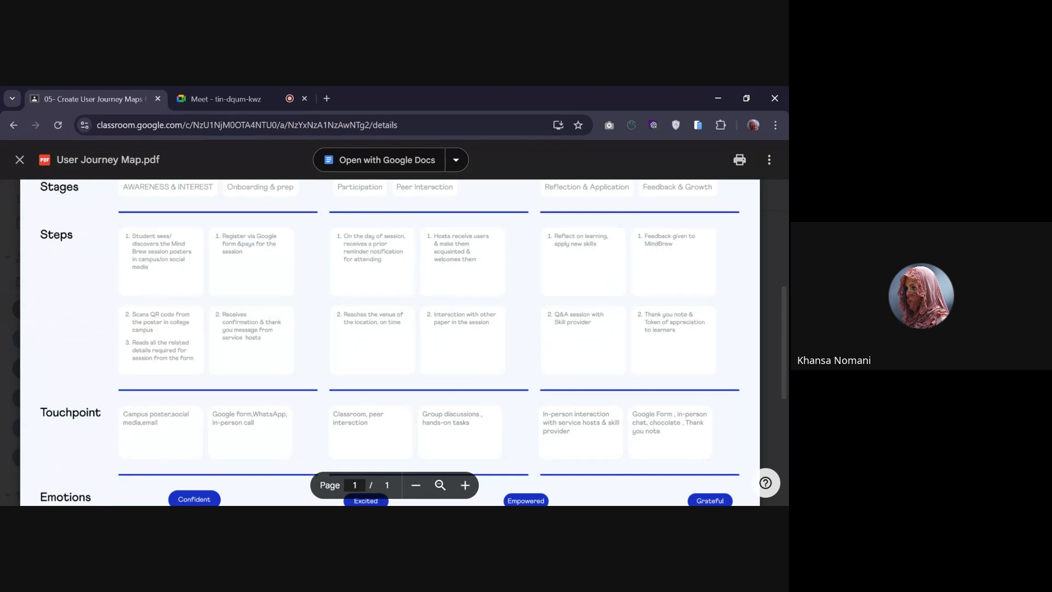
scroll(390, 342, up, 1)
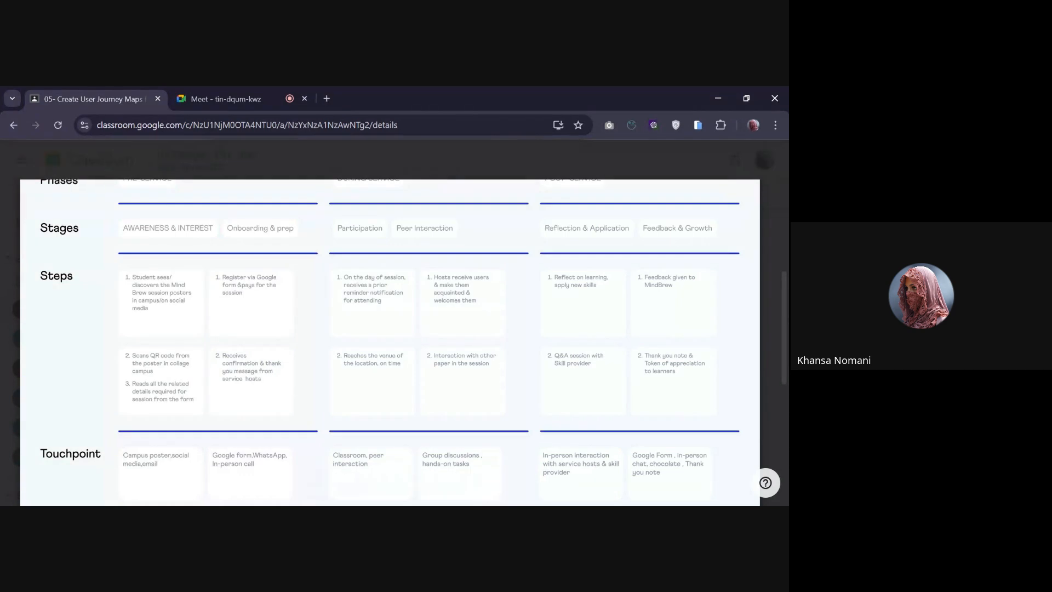
scroll(390, 342, down, 1)
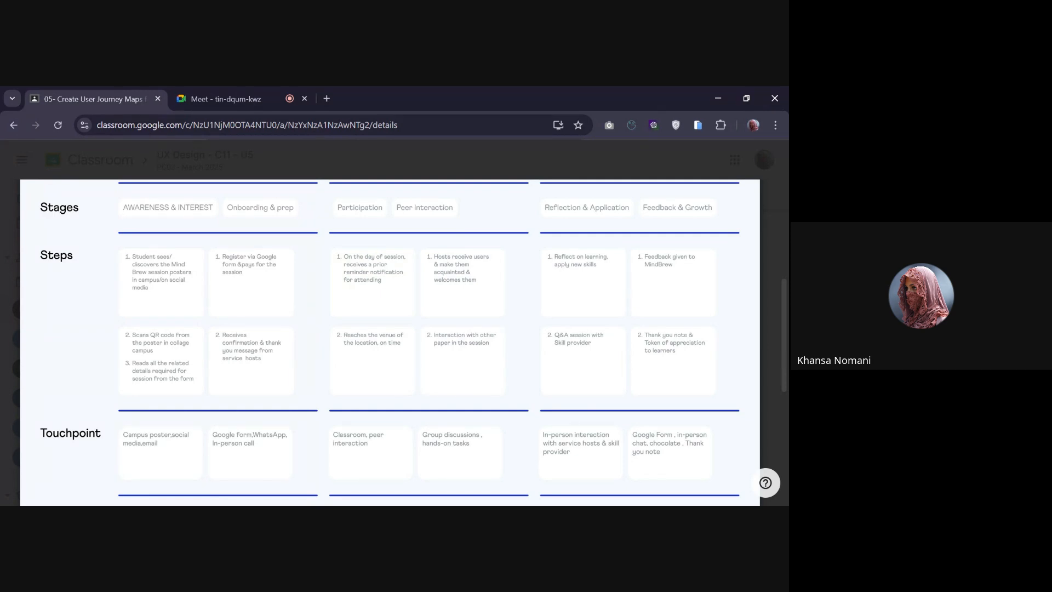
scroll(389, 342, down, 3)
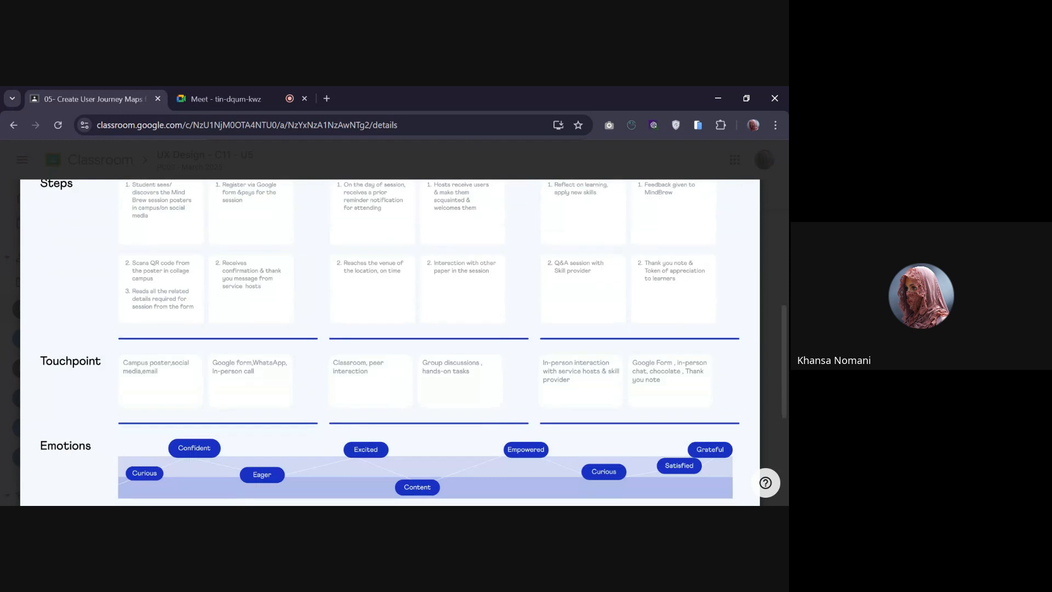
scroll(389, 343, down, 1)
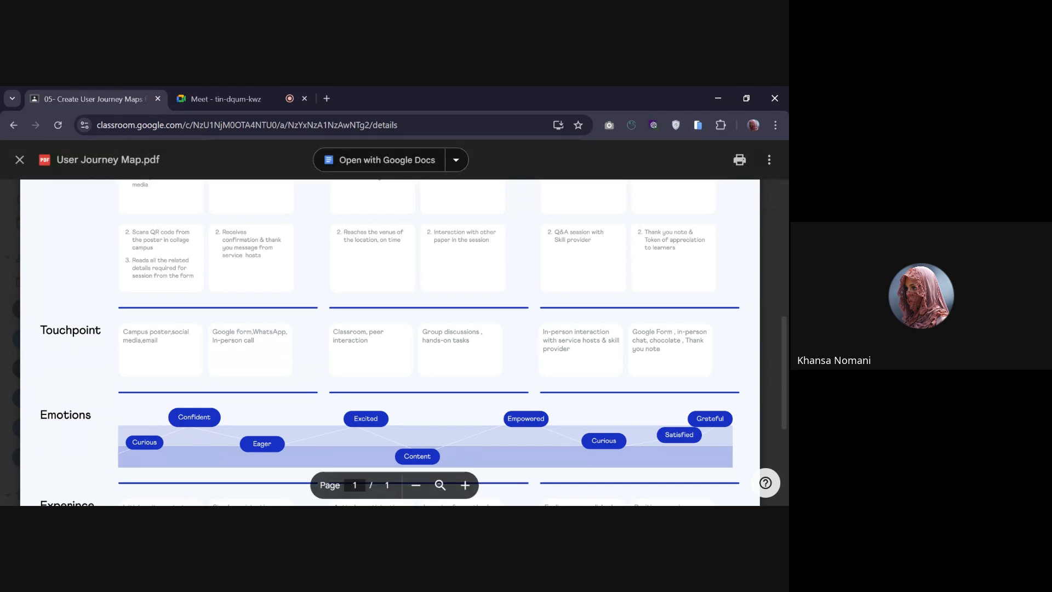
scroll(389, 343, down, 3)
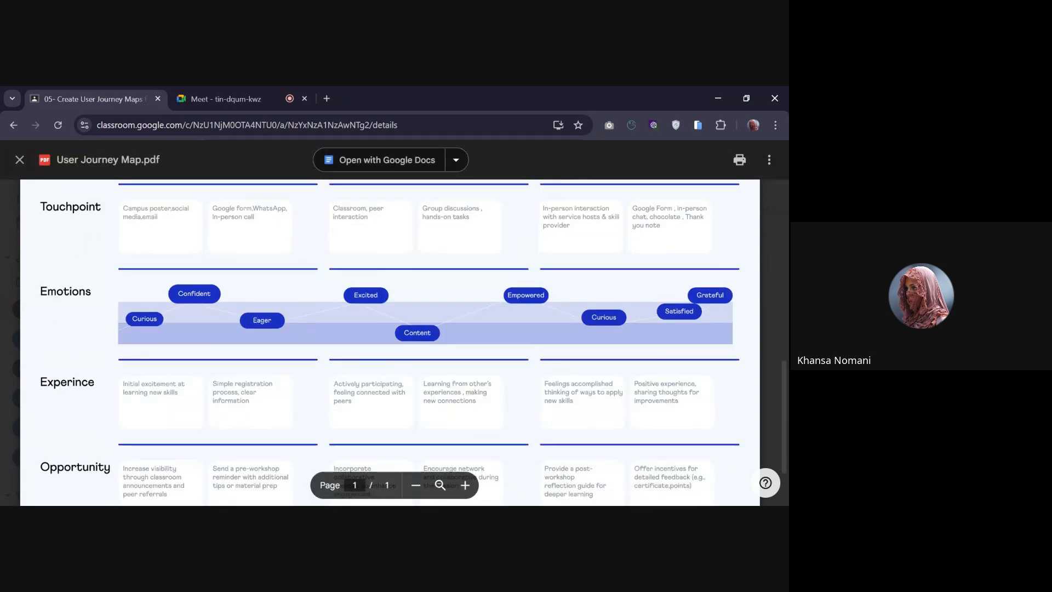
scroll(390, 342, up, 5)
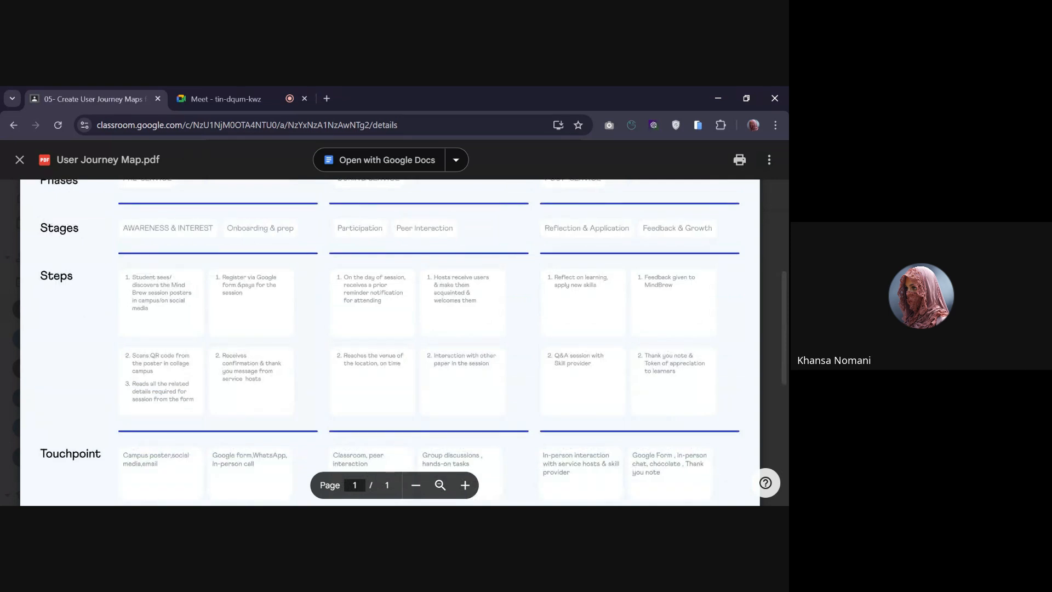
scroll(390, 342, down, 4)
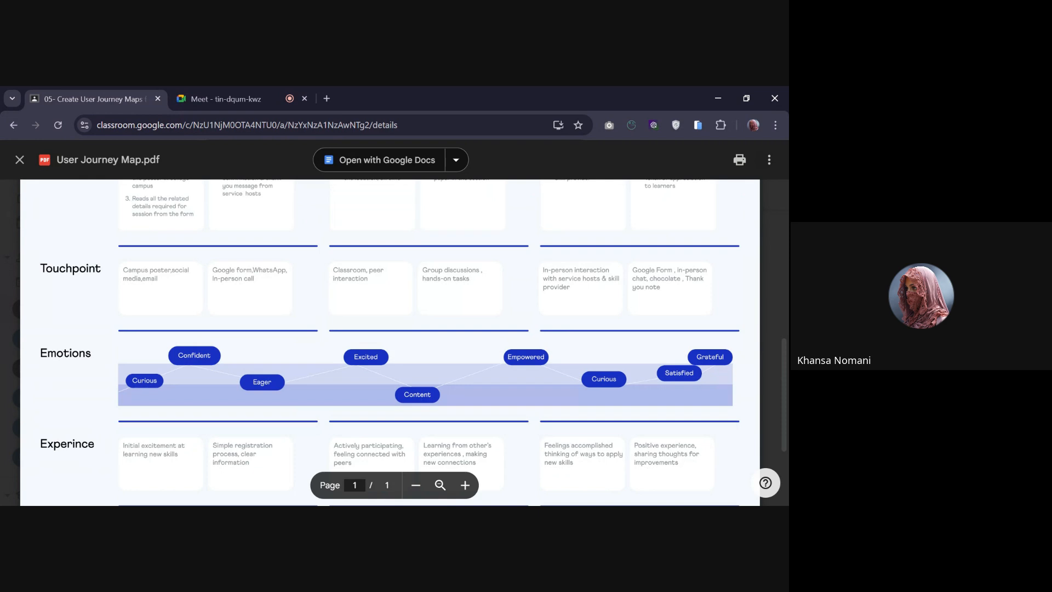
scroll(390, 342, up, 1)
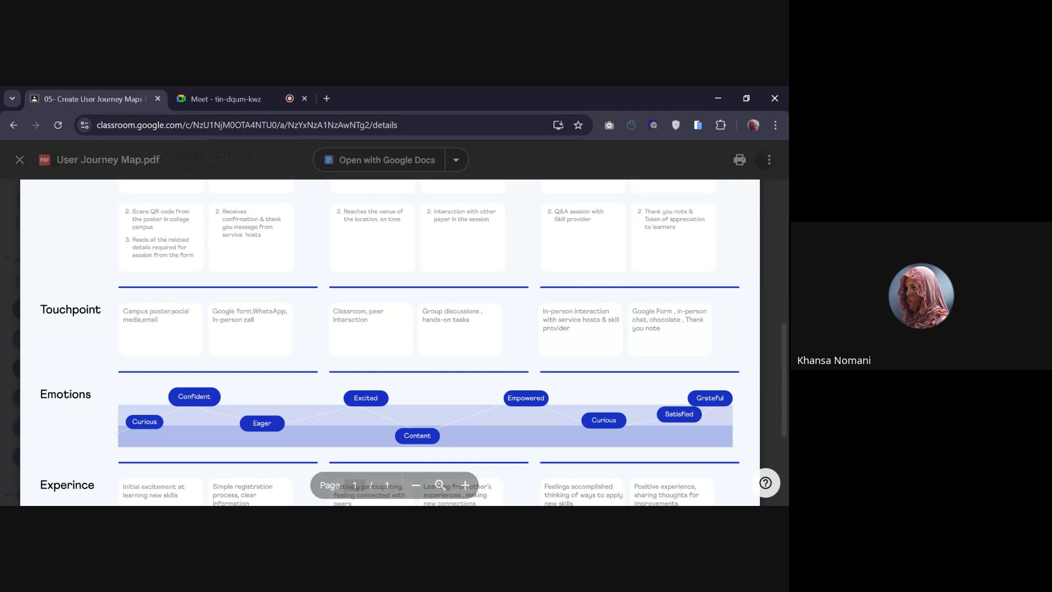
- Examine the emotions, experience and opportunity rows of the example journey map
scroll(389, 342, down, 1)
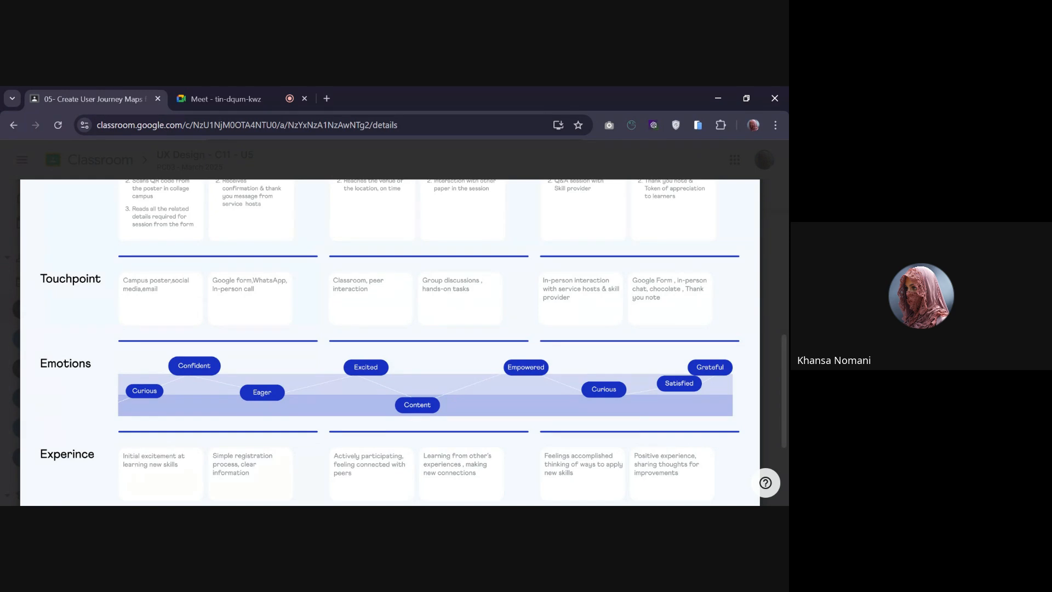
scroll(389, 341, down, 2)
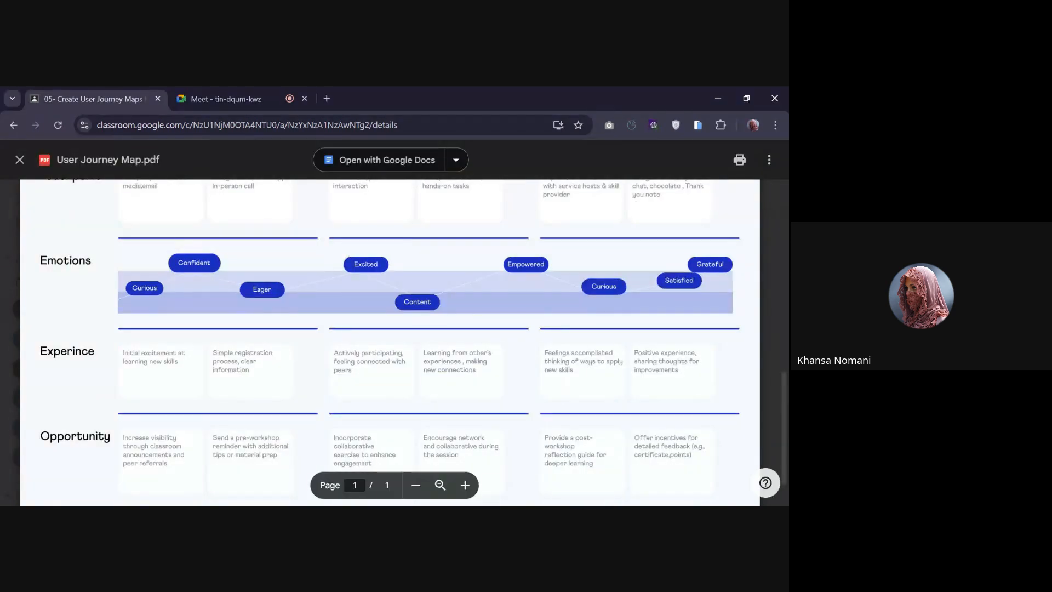
scroll(389, 341, down, 1)
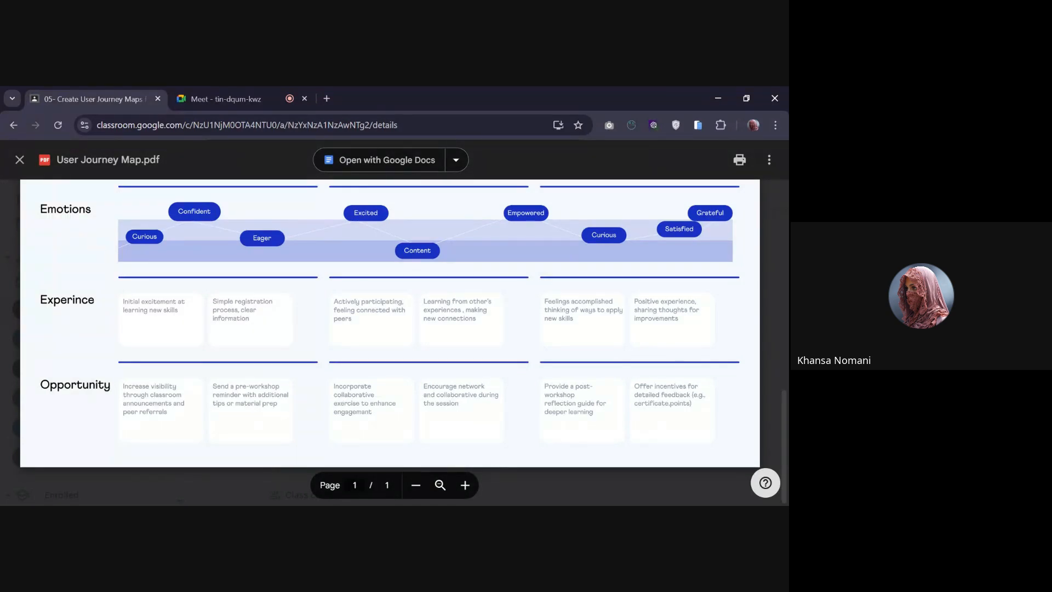
scroll(390, 340, up, 5)
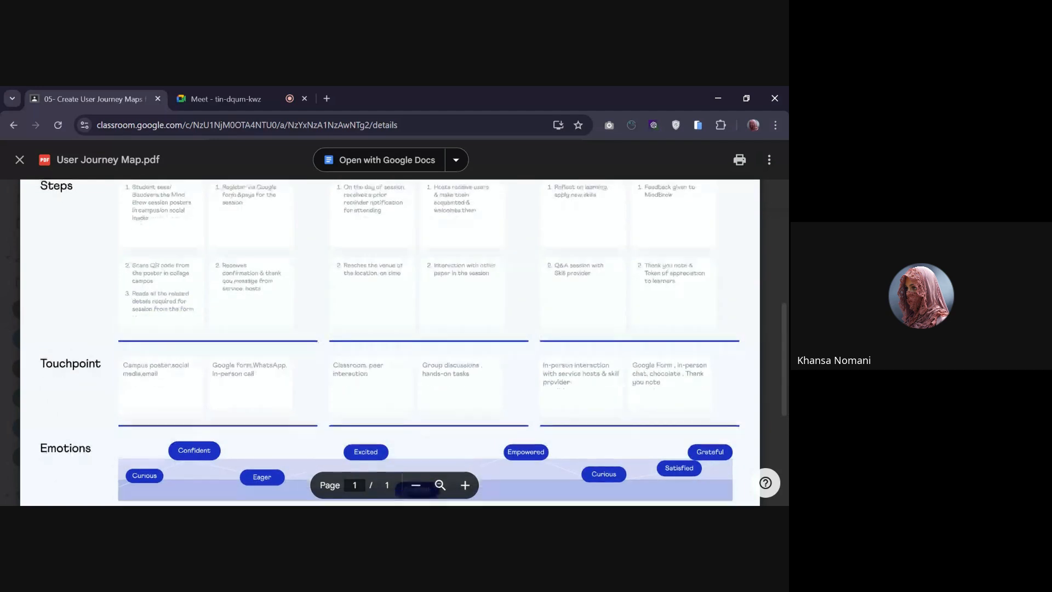
scroll(389, 340, down, 3)
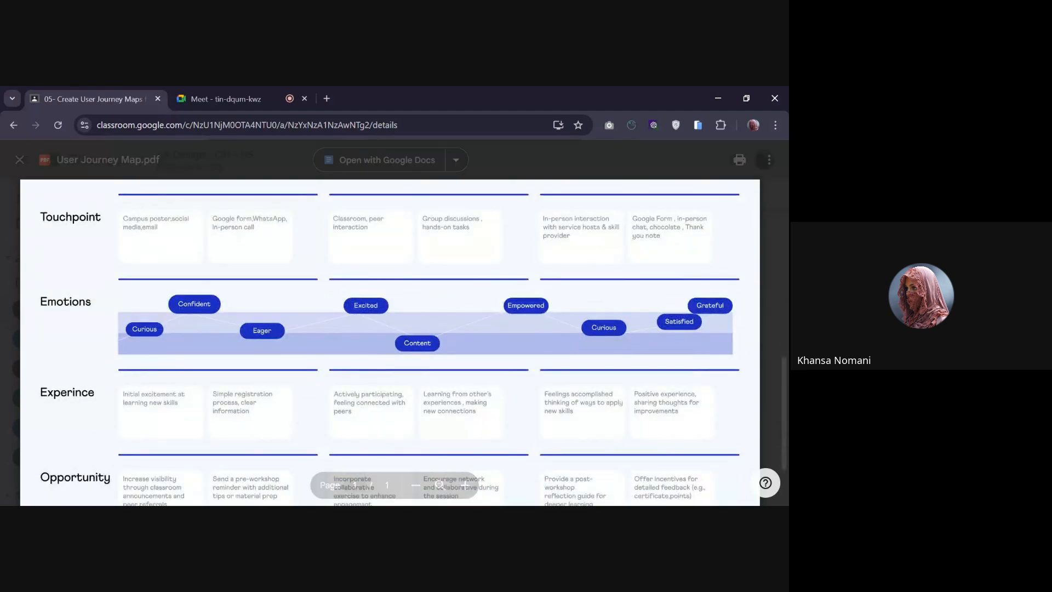
scroll(389, 341, down, 1)
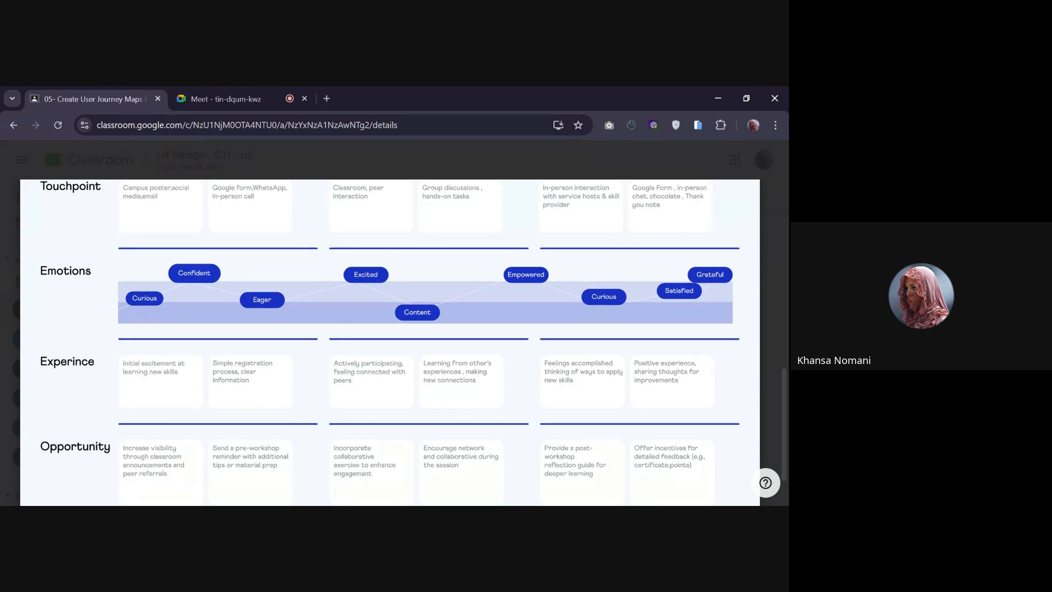
- Examine the experience and opportunity rows of the example journey map again, and check the Google Meet call
scroll(390, 341, down, 2)
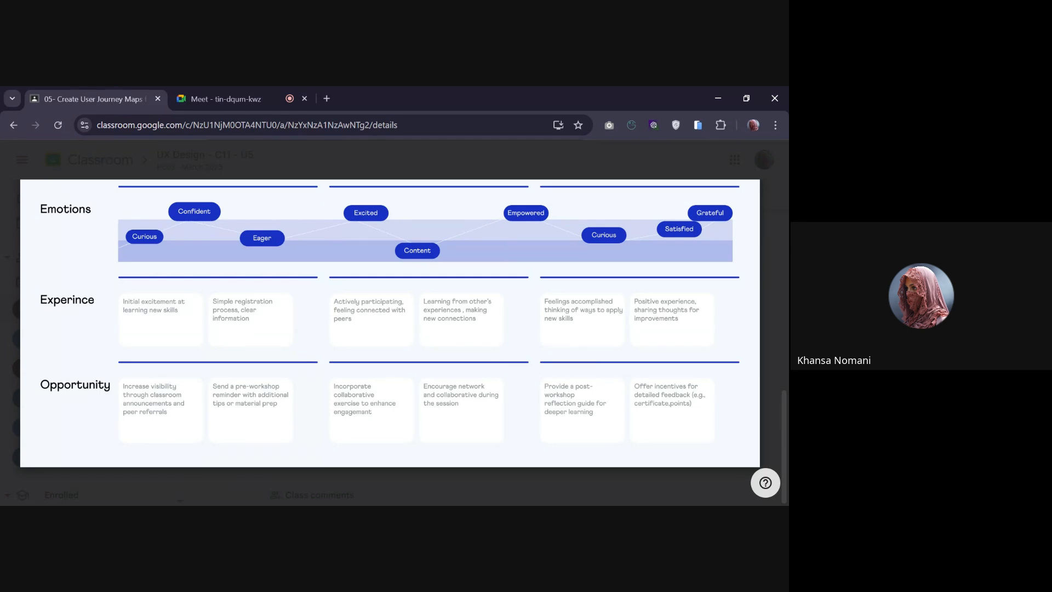
scroll(389, 334, up, 1)
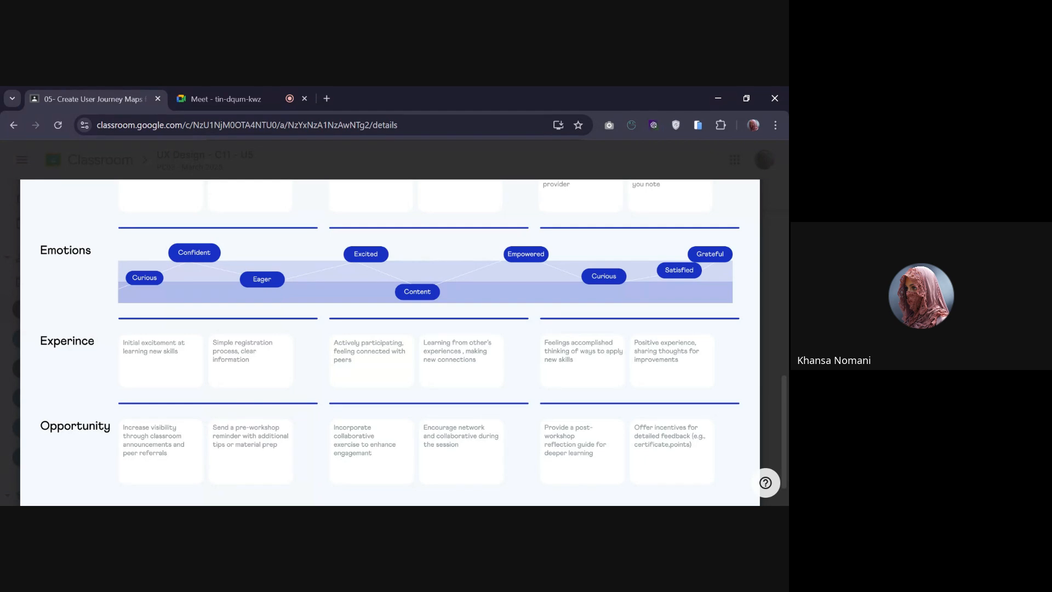
scroll(390, 340, down, 1)
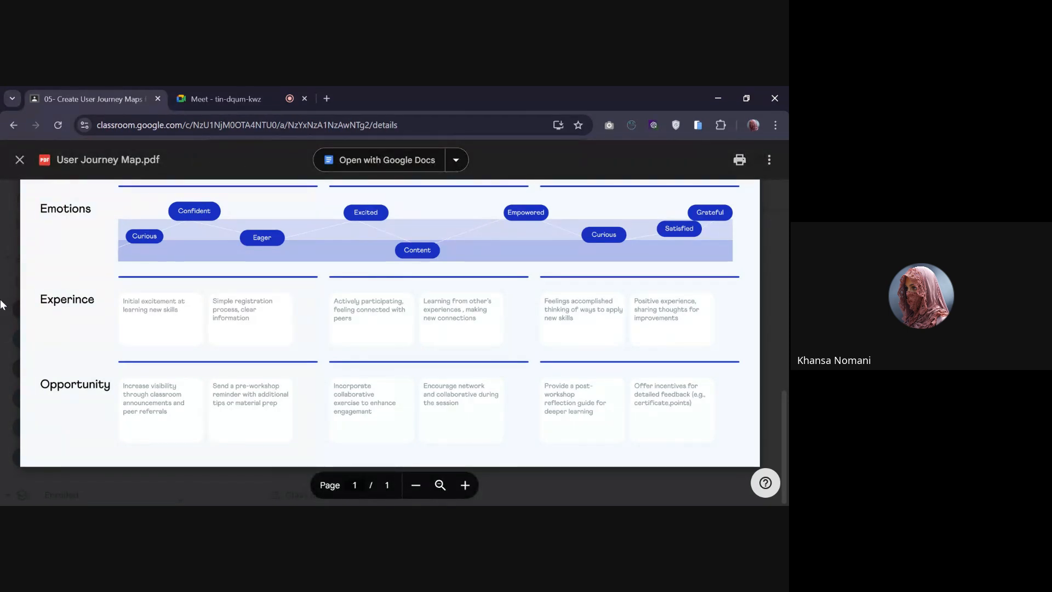
scroll(390, 341, up, 10)
scroll(390, 342, down, 1)
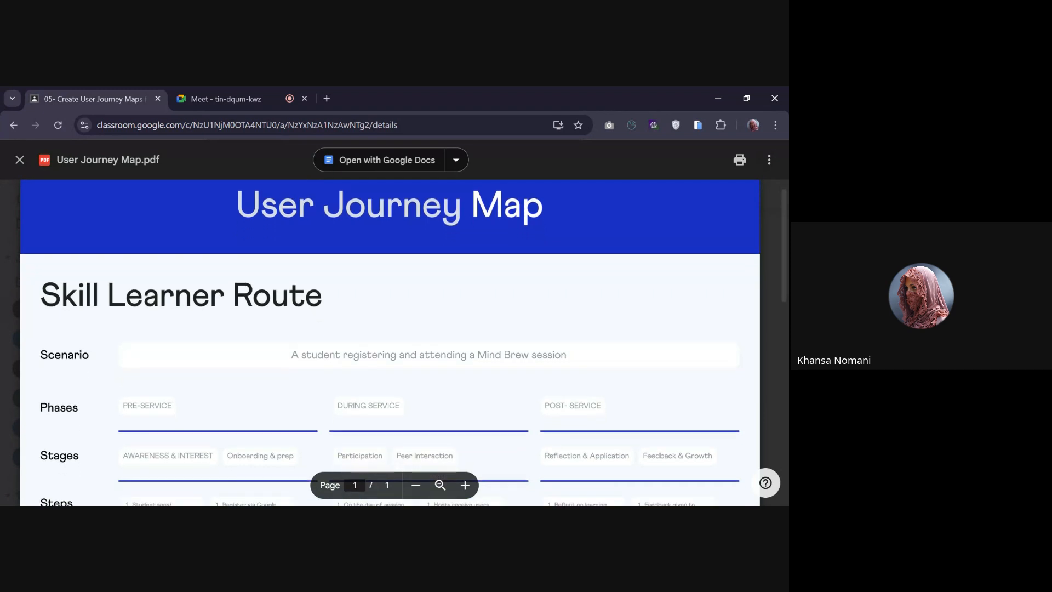
scroll(390, 342, up, 1)
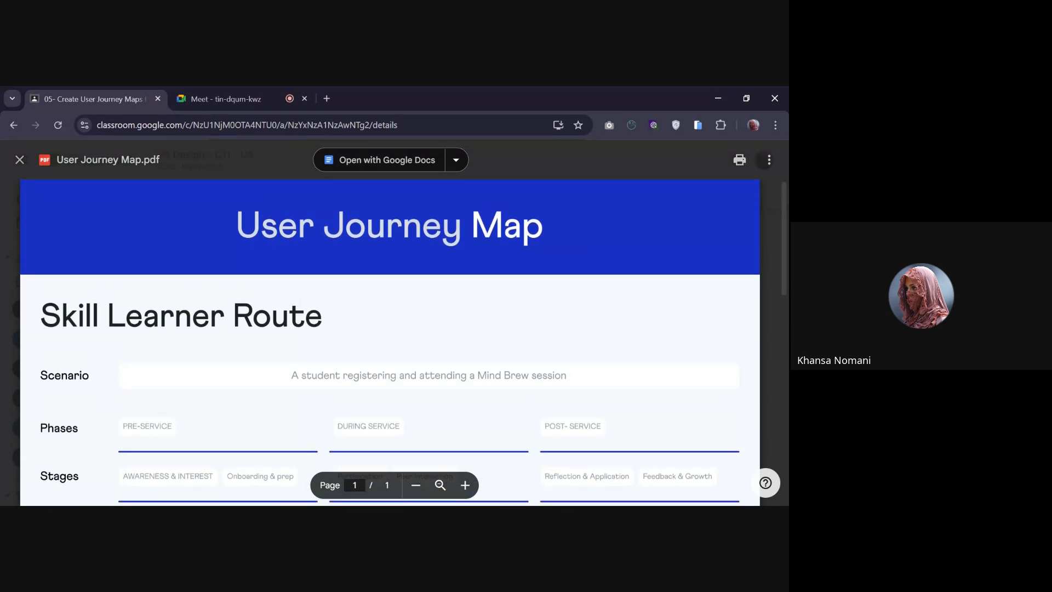
click(252, 90)
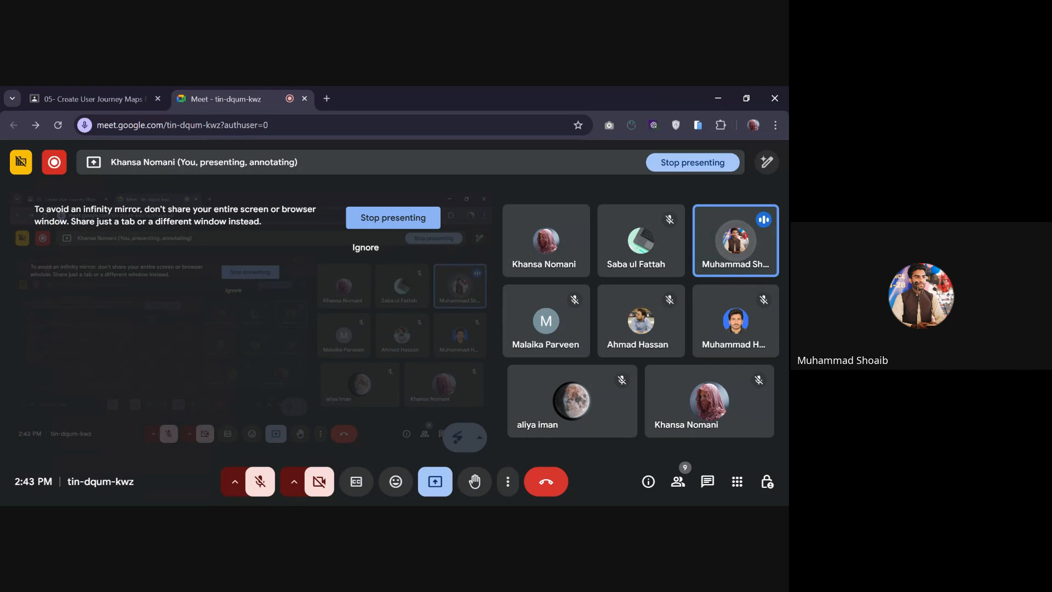
click(100, 89)
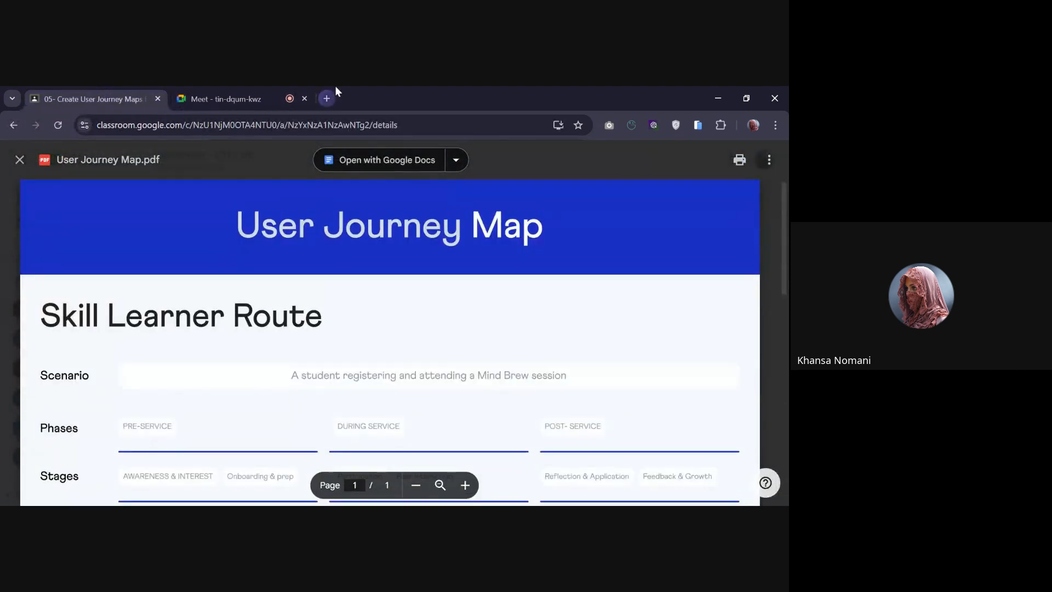
- Go to Figma in a new browser tab and open the Food Foresight board from the recent files
click(327, 98)
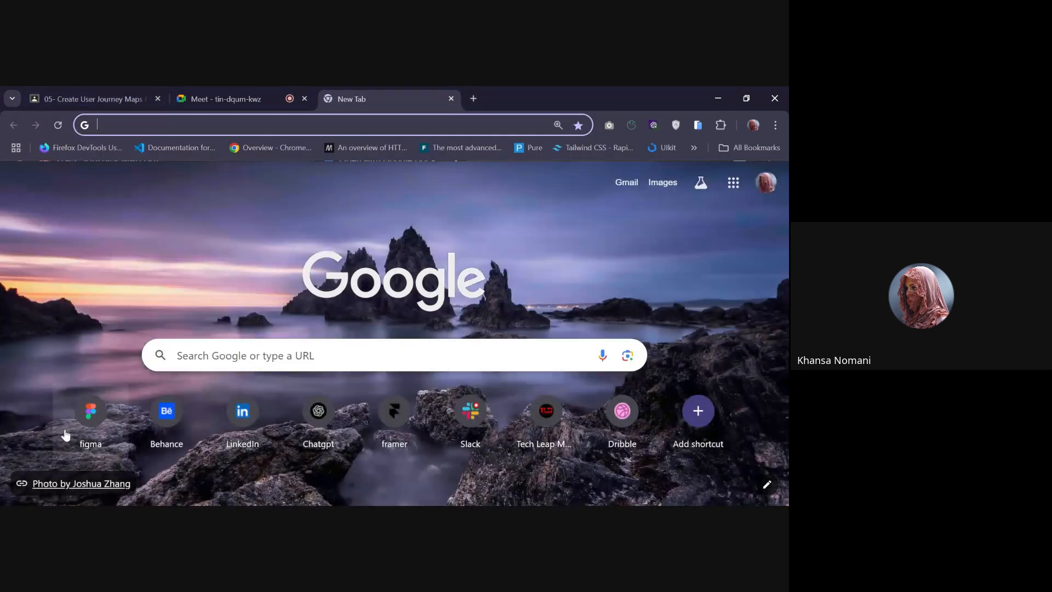
click(90, 410)
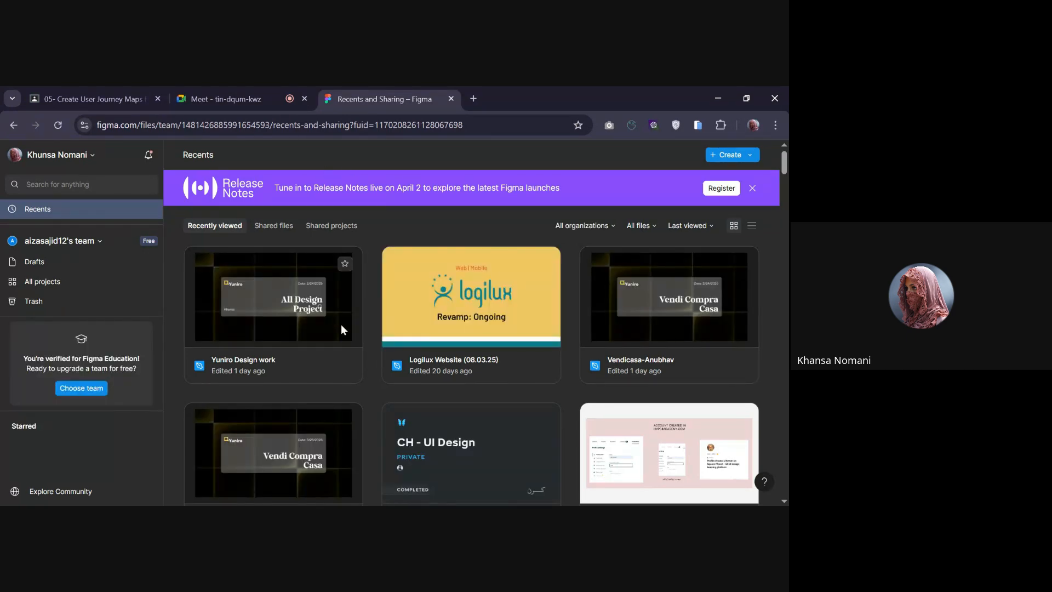
scroll(340, 324, down, 10)
scroll(341, 327, down, 5)
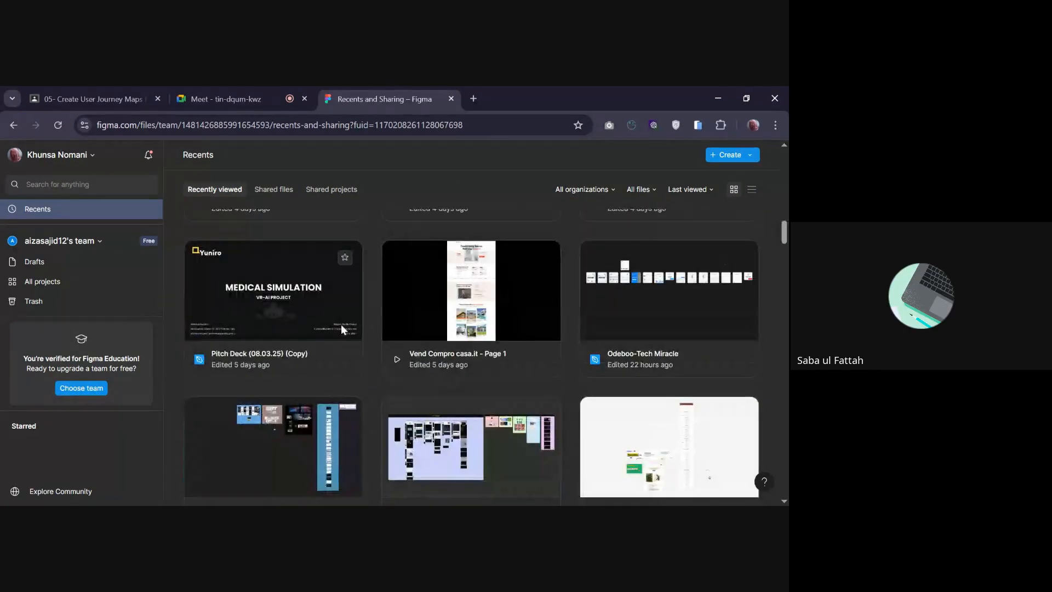
scroll(341, 327, down, 5)
scroll(340, 323, down, 4)
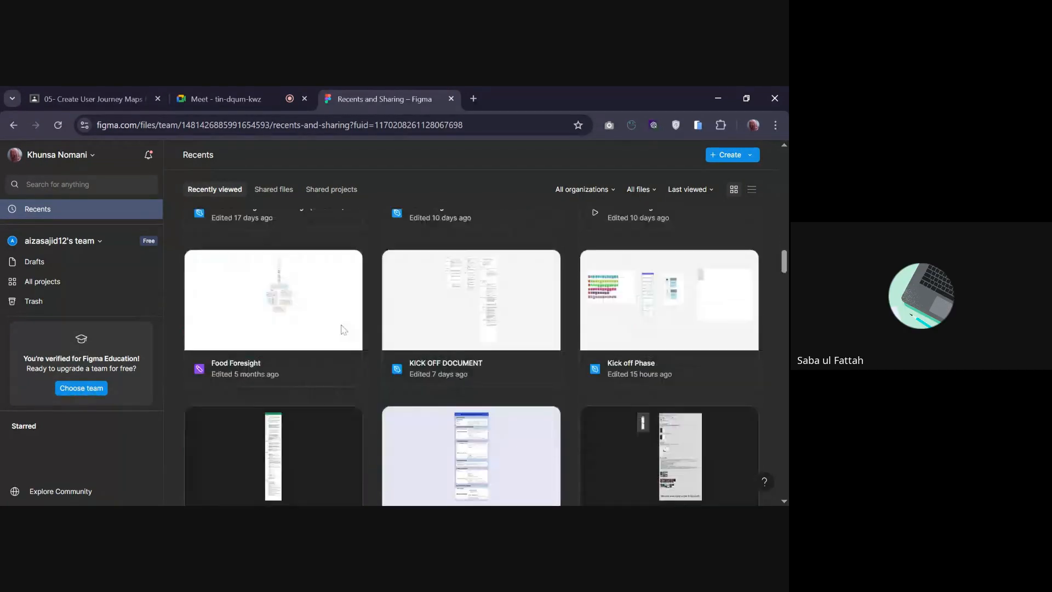
double_click(265, 274)
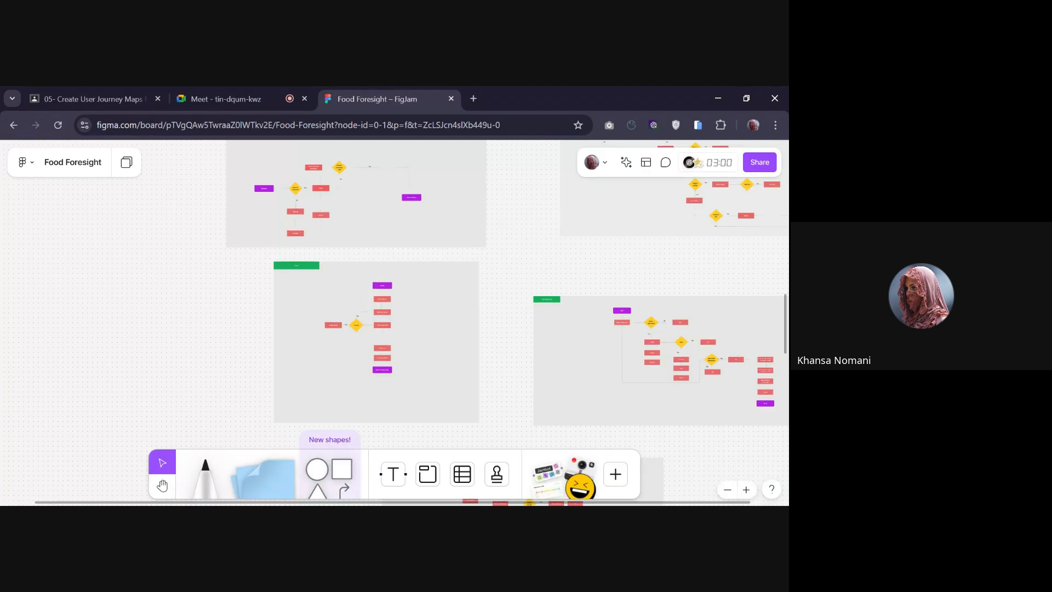
- Look over the Food Foresight board from the flow diagrams up through the personas to the research notes at its beginning
scroll(336, 293, right, 6)
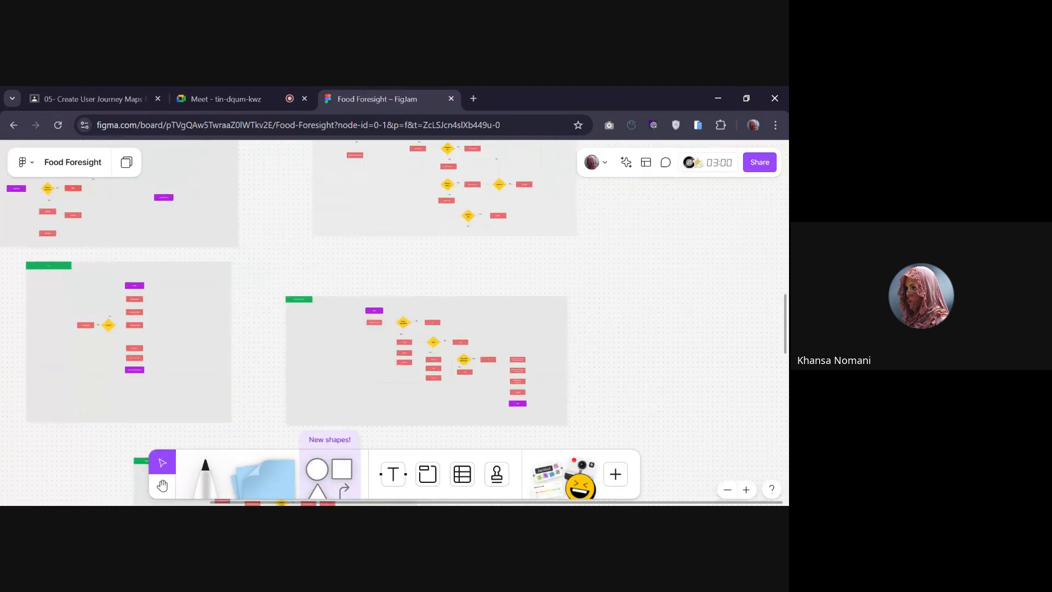
scroll(335, 293, up, 10)
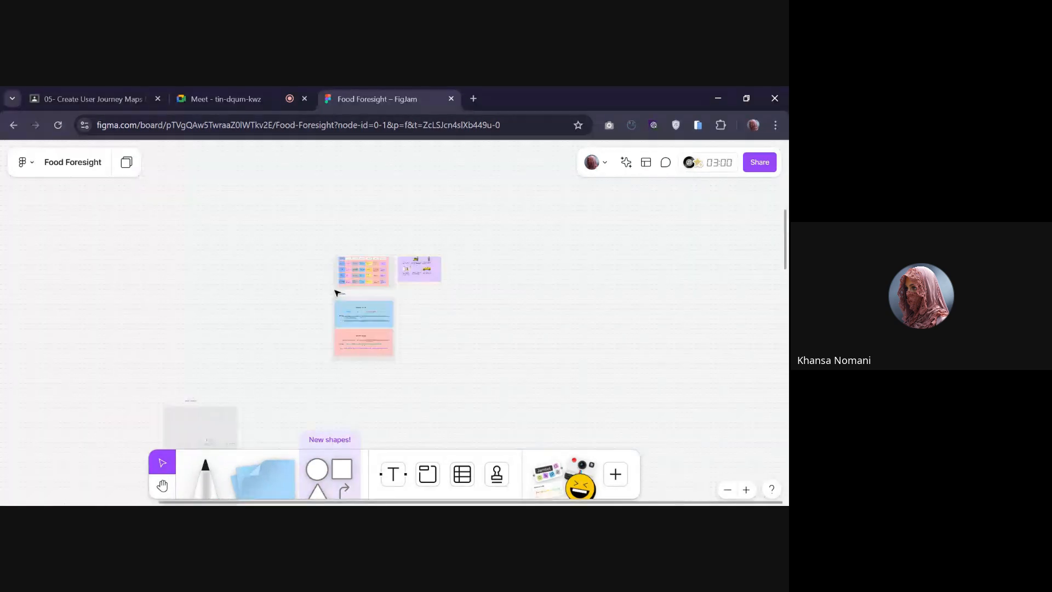
scroll(357, 272, up, 5)
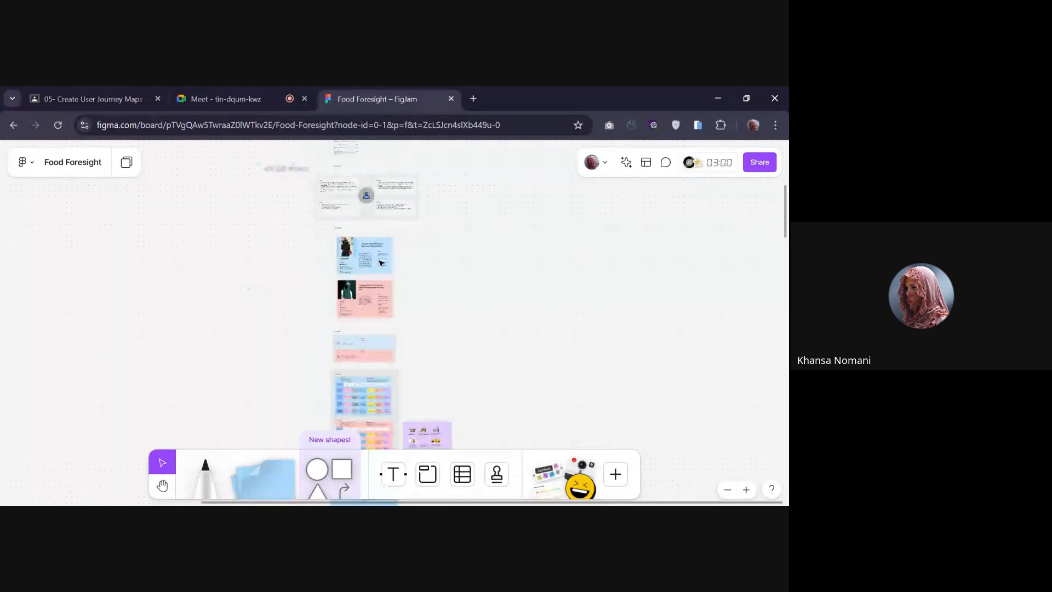
scroll(382, 263, up, 1)
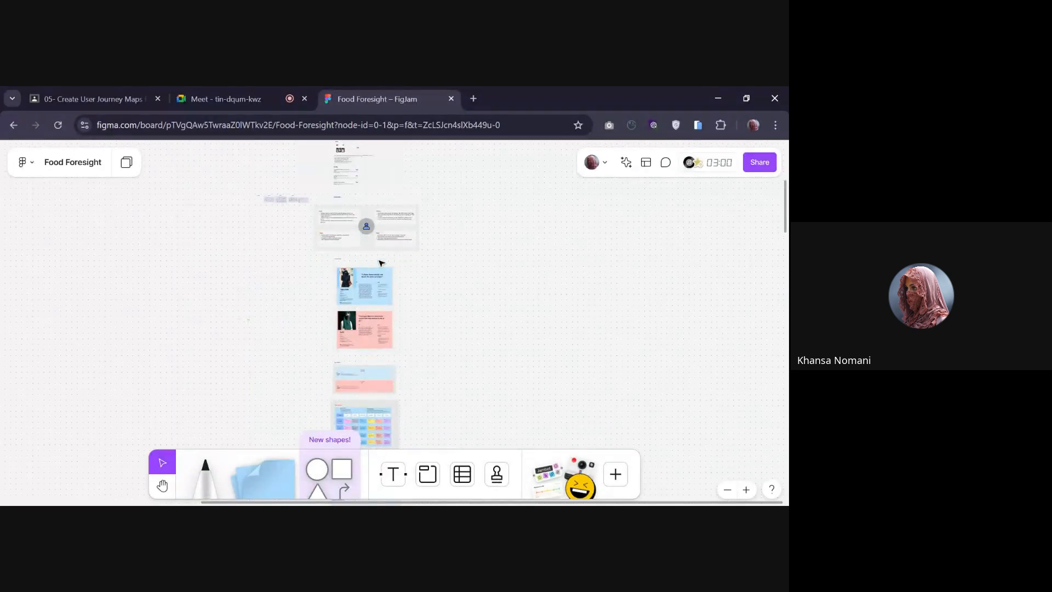
scroll(382, 263, up, 2)
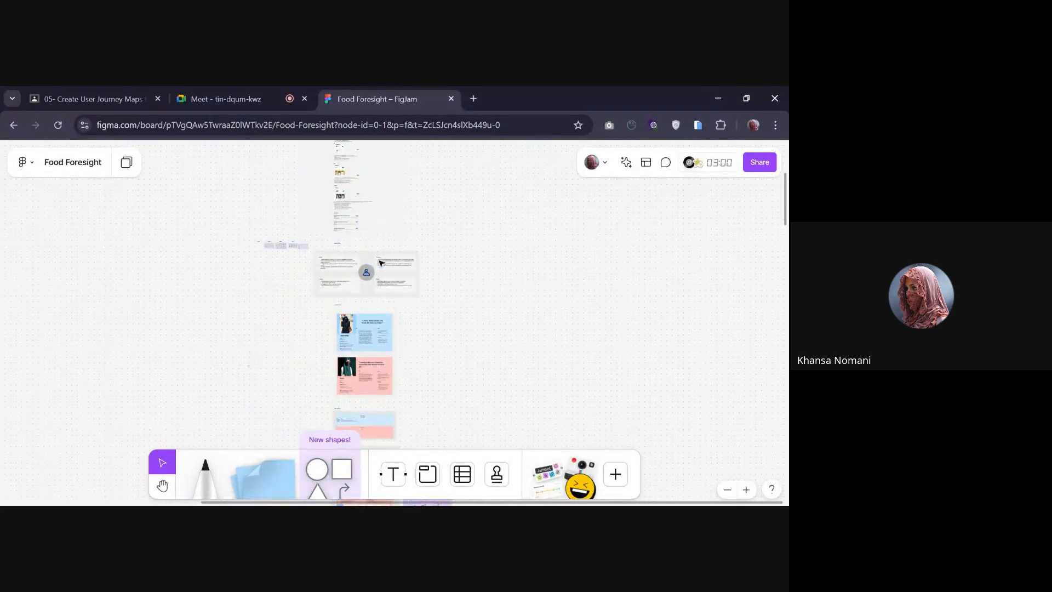
scroll(381, 263, up, 8)
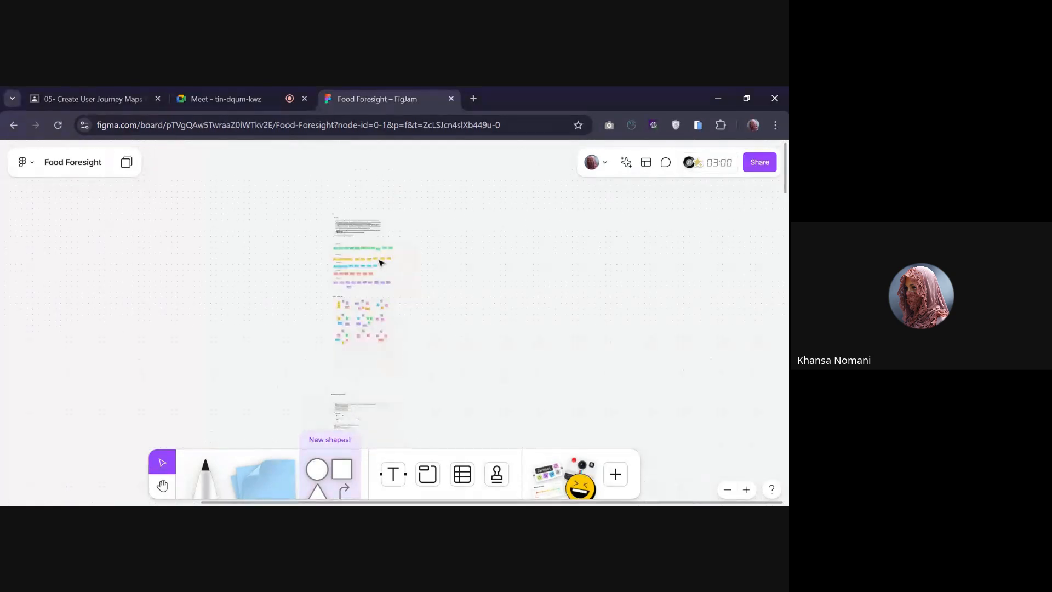
scroll(362, 266, up, 3)
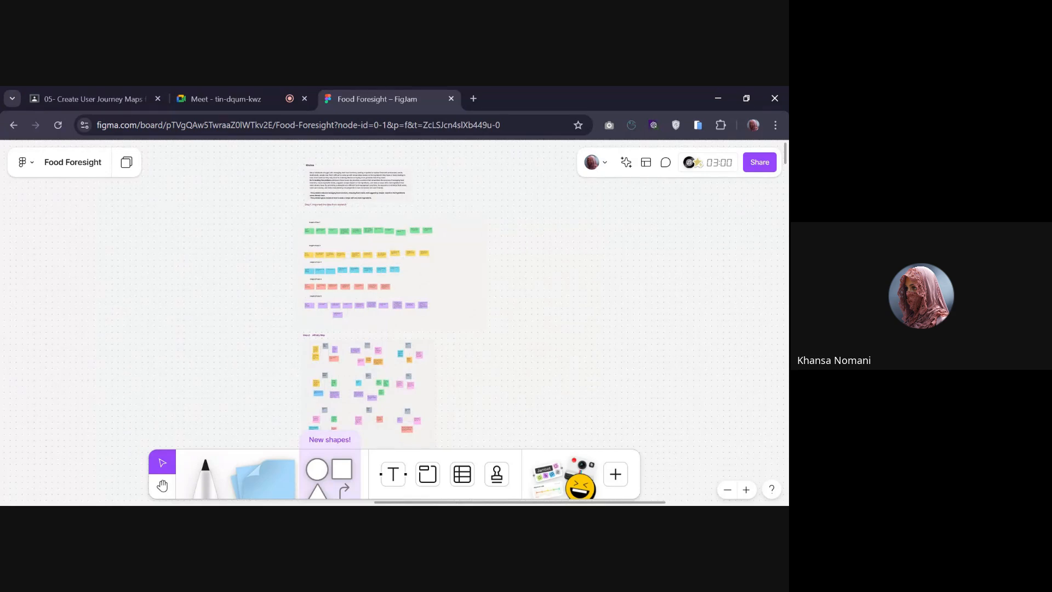
- Examine the Step 1 research section with the sticky-note rows for Insight of User 1 to User 5
scroll(394, 252, up, 5)
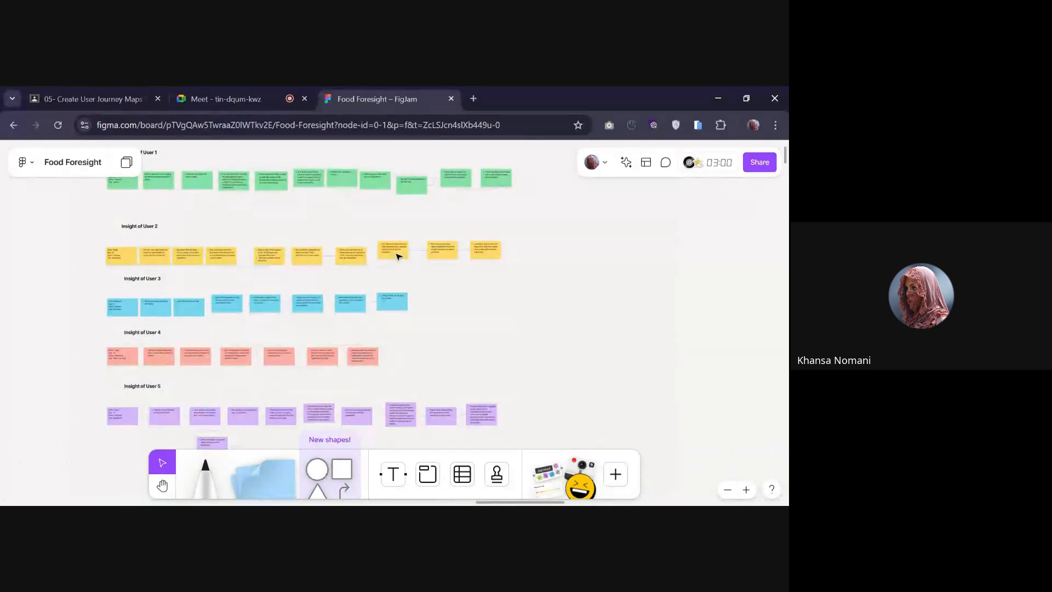
scroll(398, 256, left, 1)
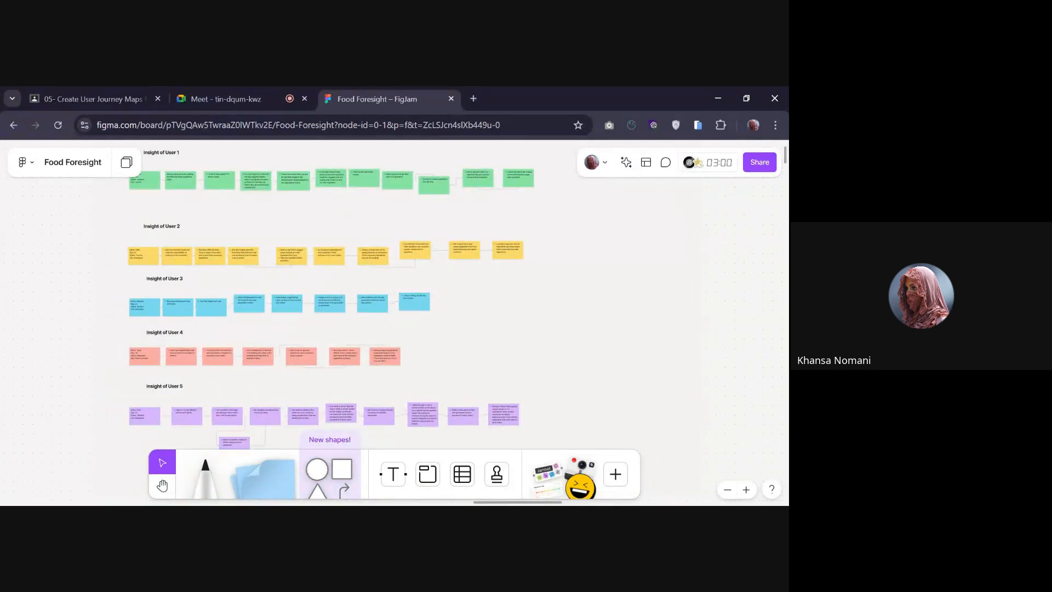
scroll(398, 256, left, 4)
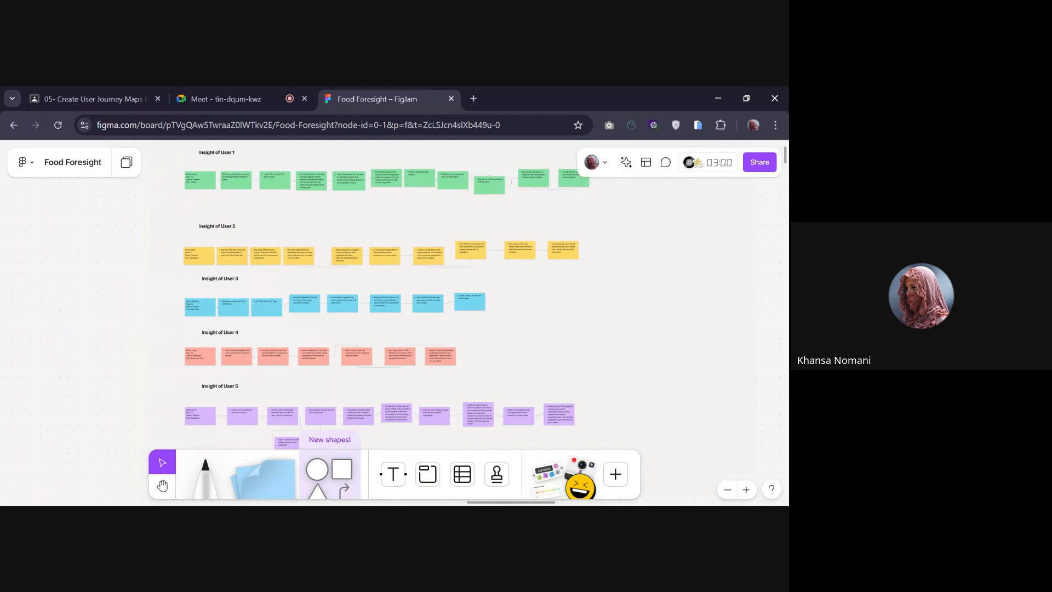
scroll(398, 257, up, 2)
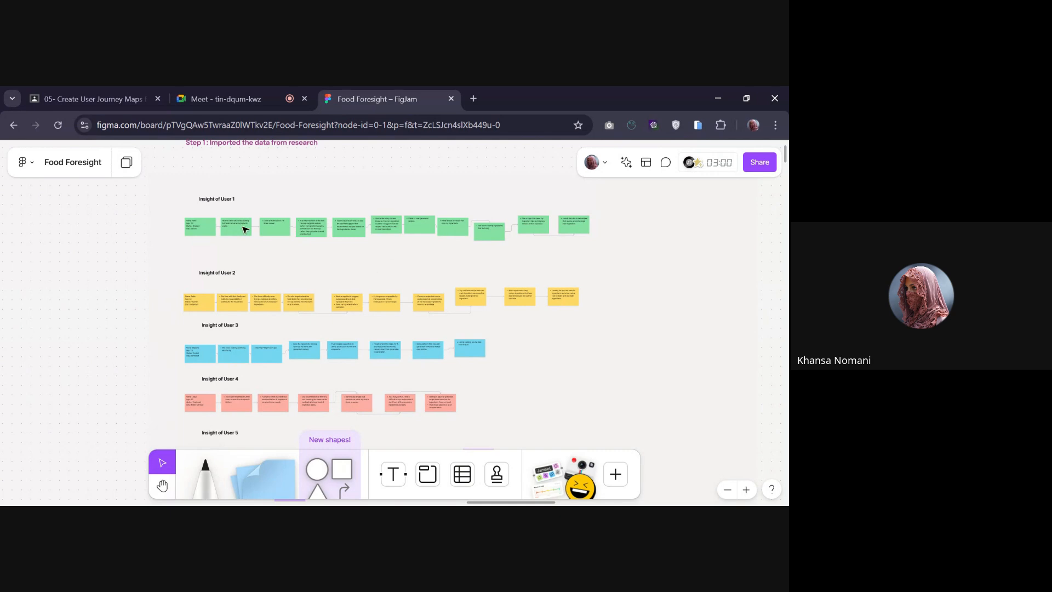
scroll(183, 226, up, 5)
scroll(183, 241, down, 10)
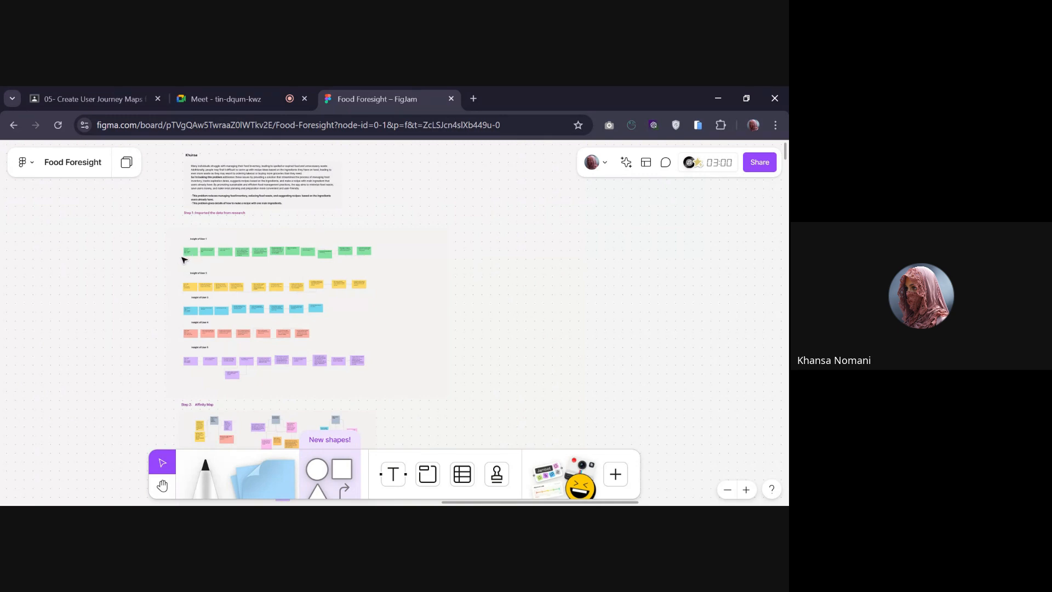
- Read the profile note and the first notes following it in the Insight of User 1 row
scroll(189, 252, up, 10)
scroll(200, 223, up, 3)
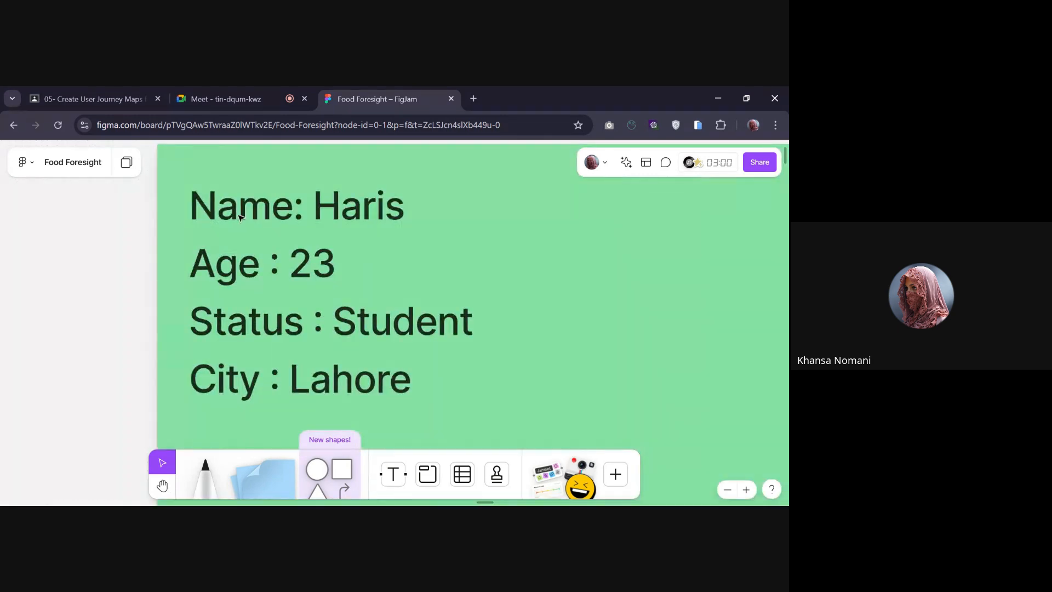
scroll(236, 219, down, 8)
scroll(240, 218, up, 1)
scroll(239, 217, up, 1)
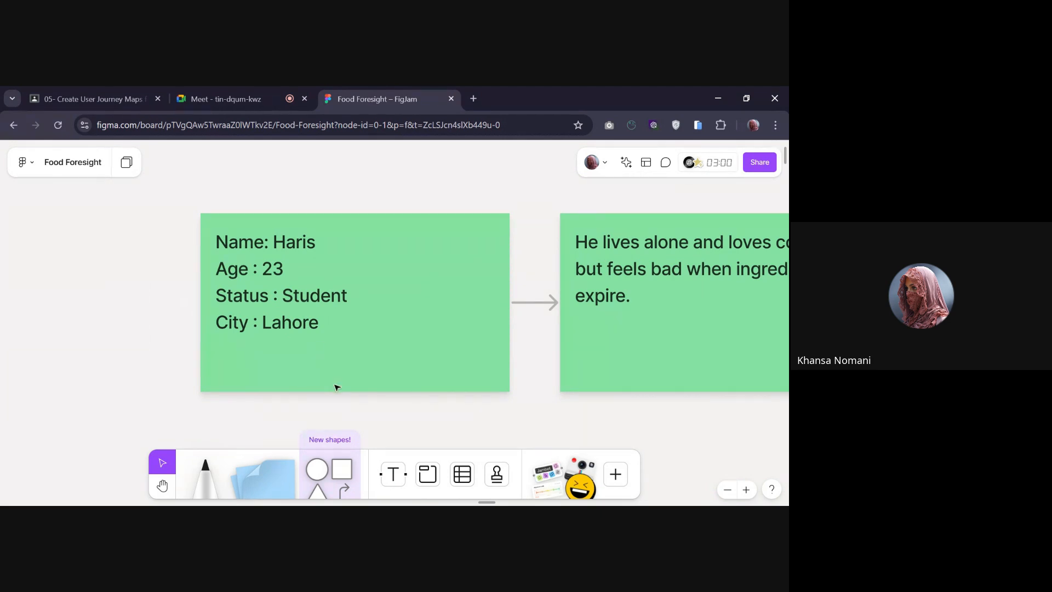
scroll(336, 385, right, 4)
scroll(336, 385, left, 4)
scroll(335, 385, right, 6)
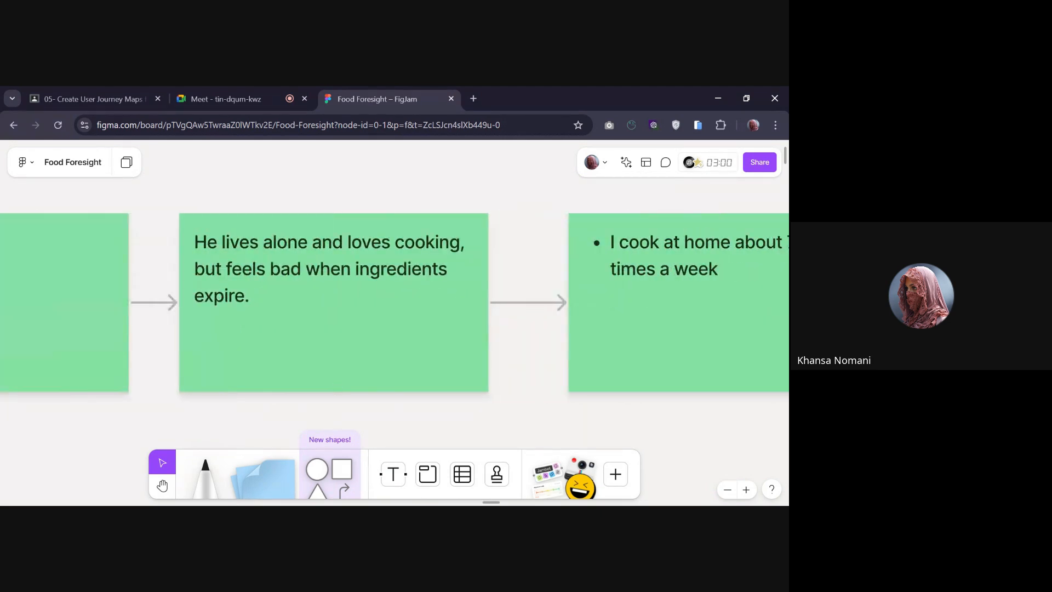
scroll(469, 359, right, 4)
- Read the full chain of green notes under Insight of User 1 through to the last one
scroll(469, 360, down, 5)
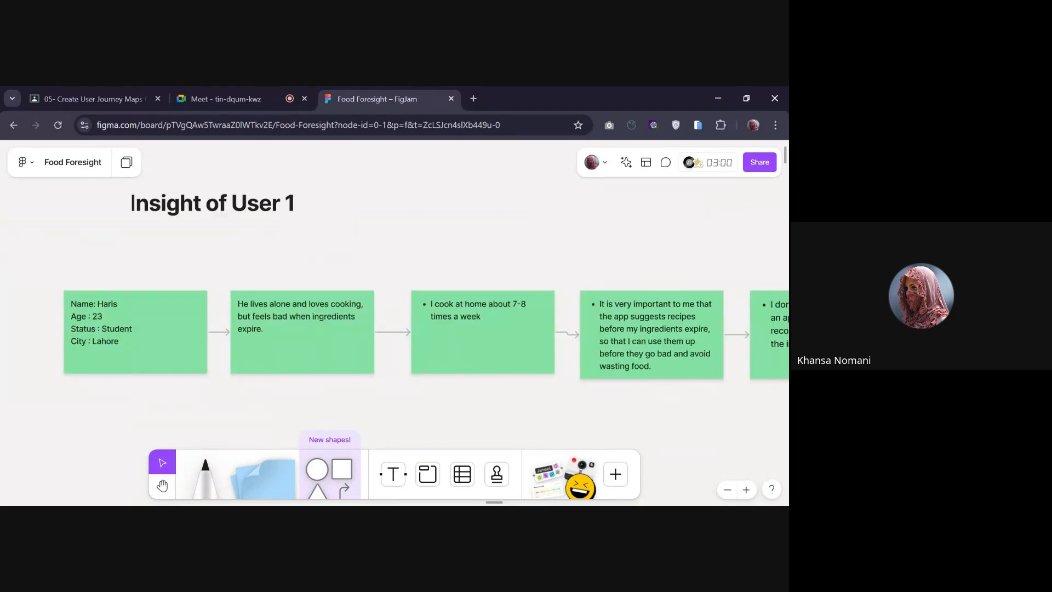
scroll(248, 353, right, 2)
scroll(248, 353, left, 3)
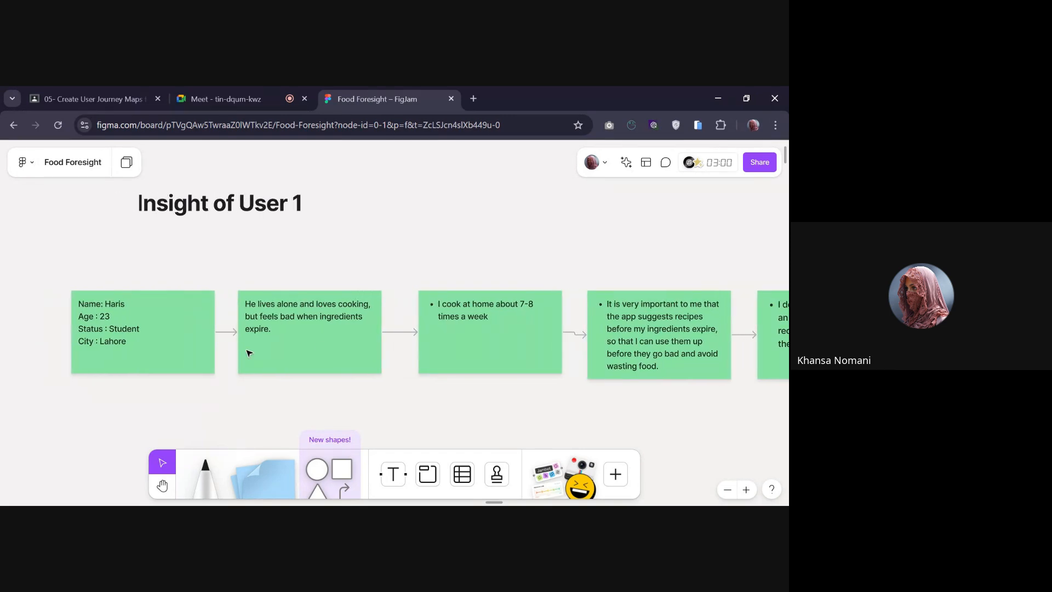
scroll(315, 343, right, 5)
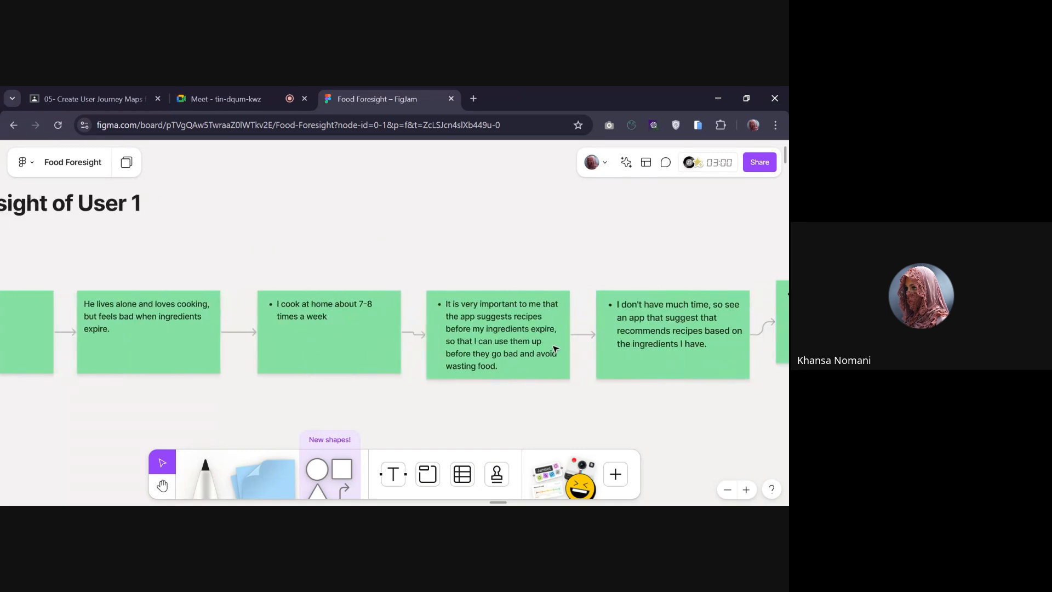
scroll(388, 334, right, 4)
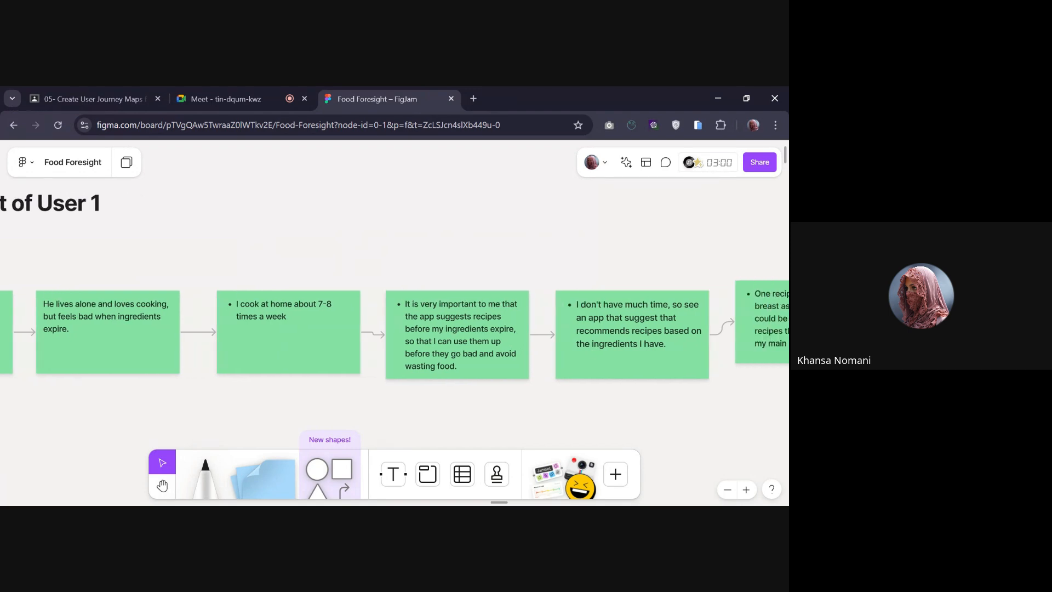
scroll(387, 334, right, 1)
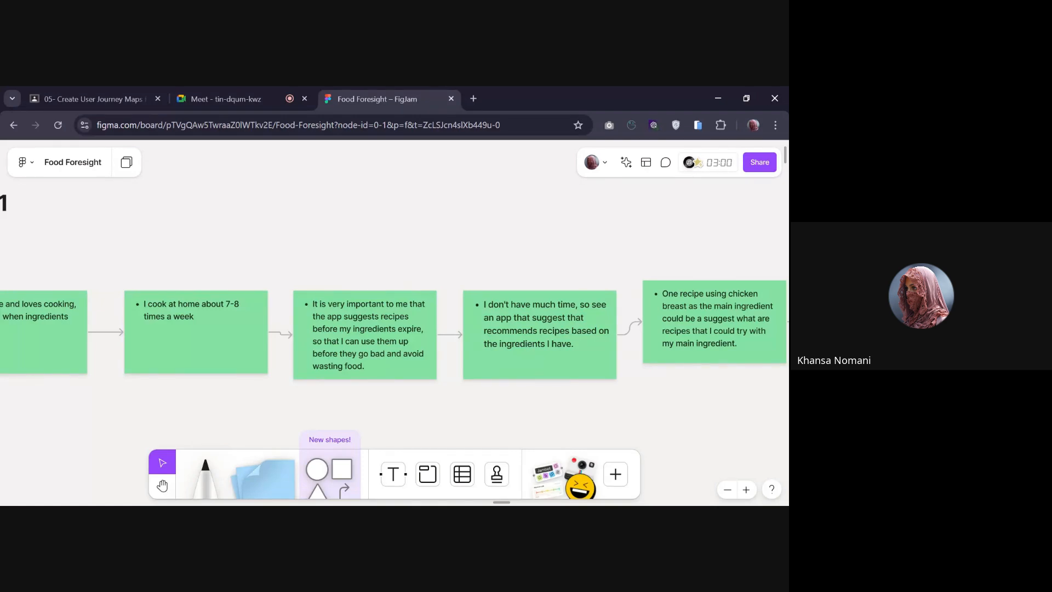
scroll(387, 334, right, 8)
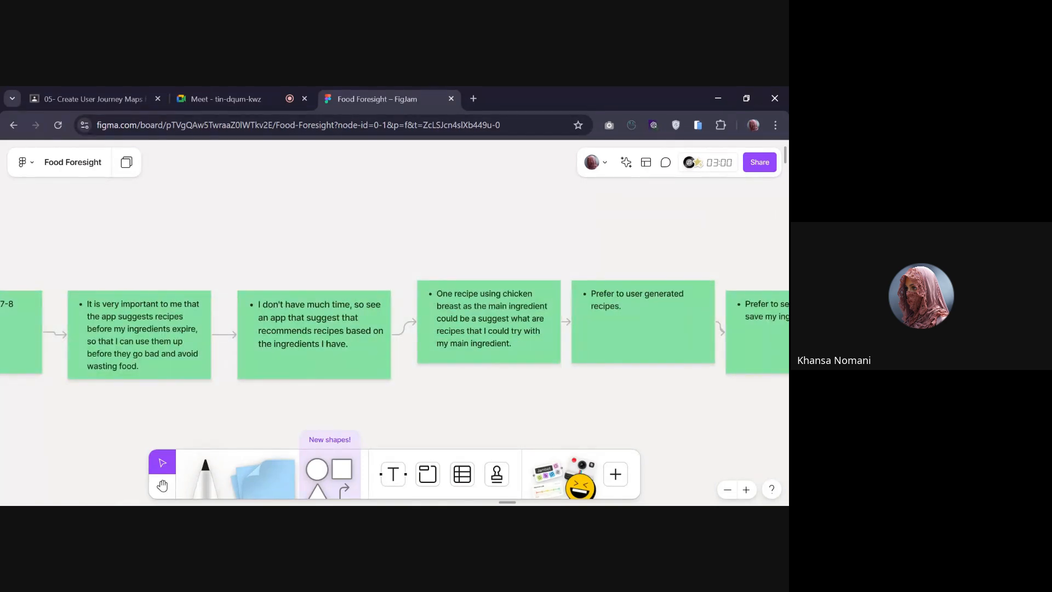
scroll(388, 334, right, 20)
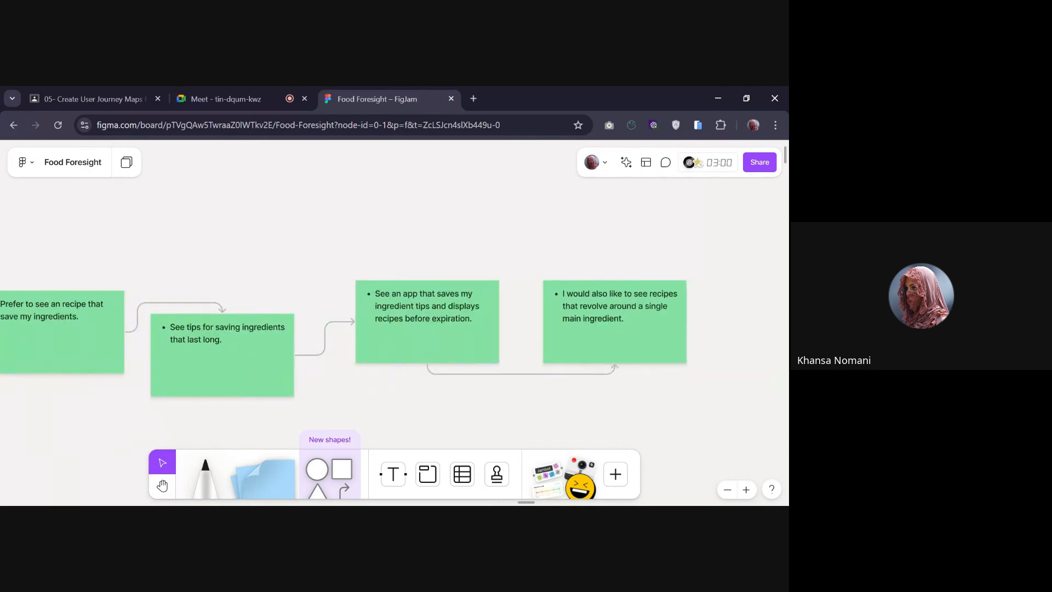
- Look over the Step 1 insight rows as a whole, returning to the beginning of the Insight of User 1 row
scroll(554, 345, down, 6)
scroll(554, 345, down, 8)
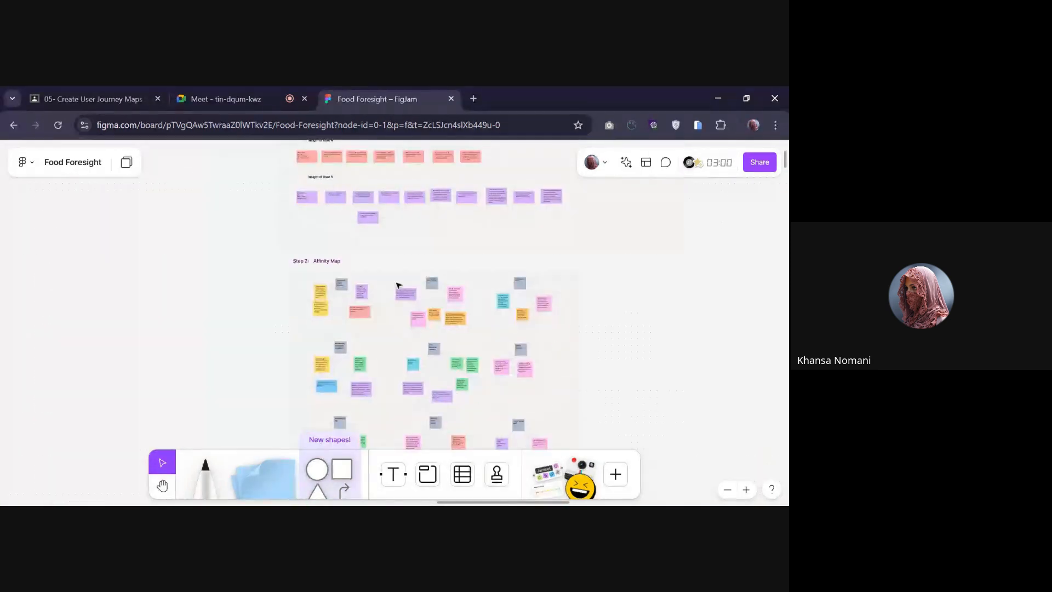
scroll(369, 272, up, 10)
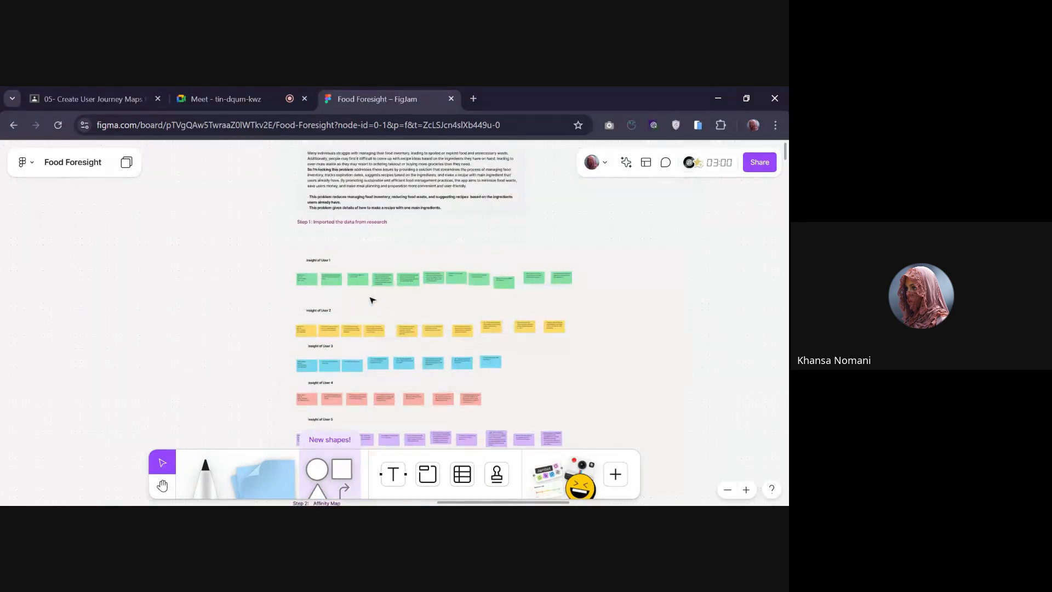
scroll(370, 299, up, 5)
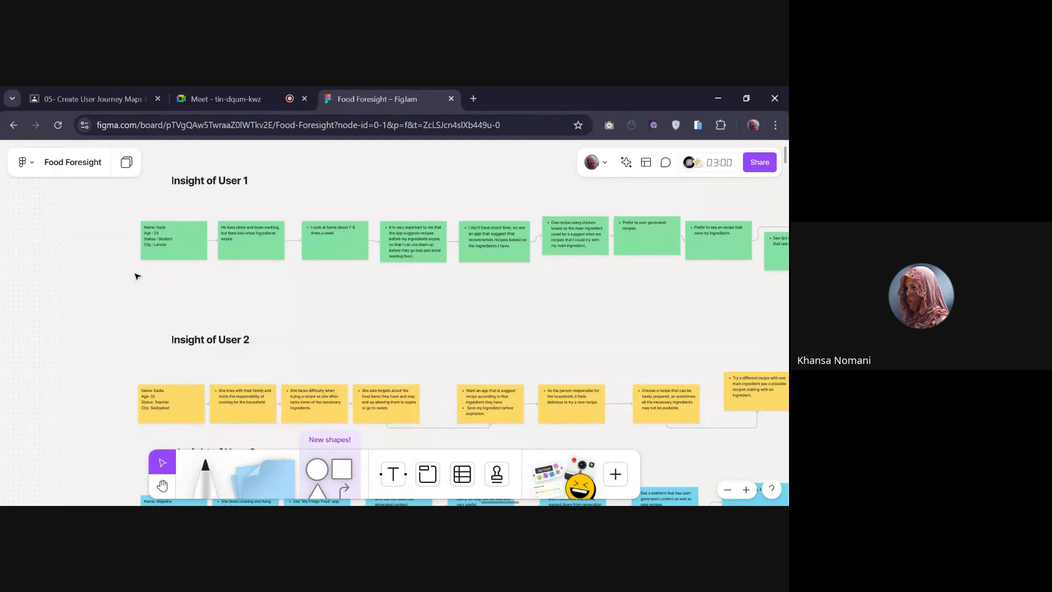
scroll(179, 262, down, 10)
scroll(180, 263, up, 10)
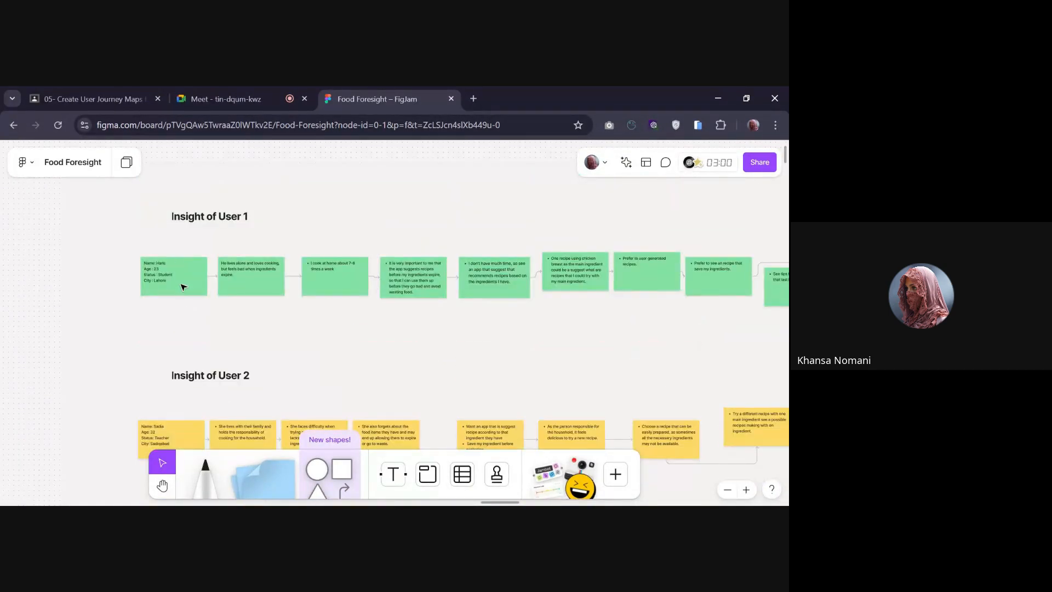
- Reread the Insight of User 1 notes from the profile note through the one about saving ingredients
scroll(181, 284, up, 3)
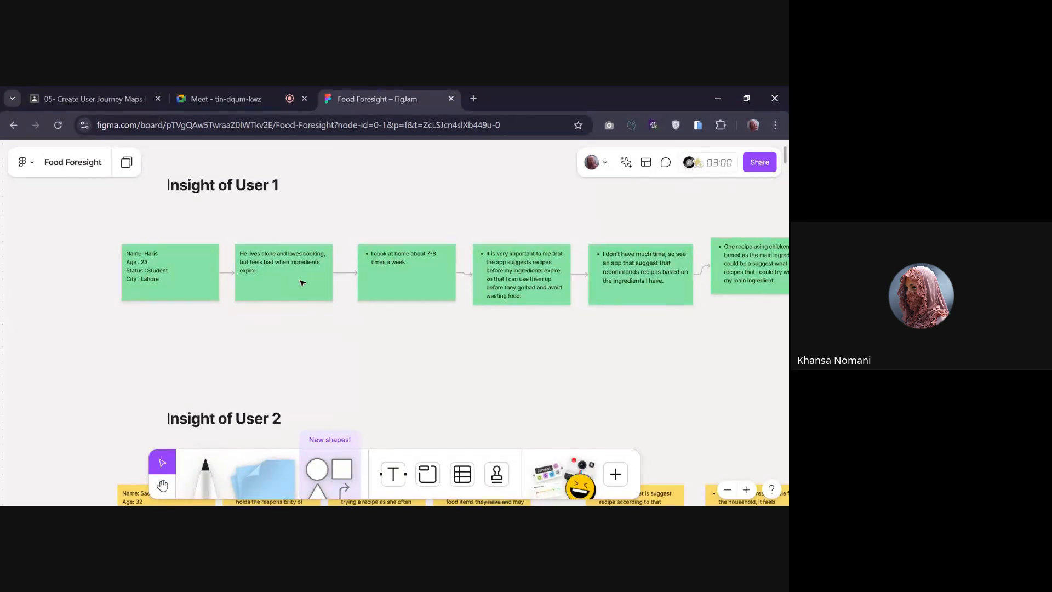
scroll(390, 295, right, 5)
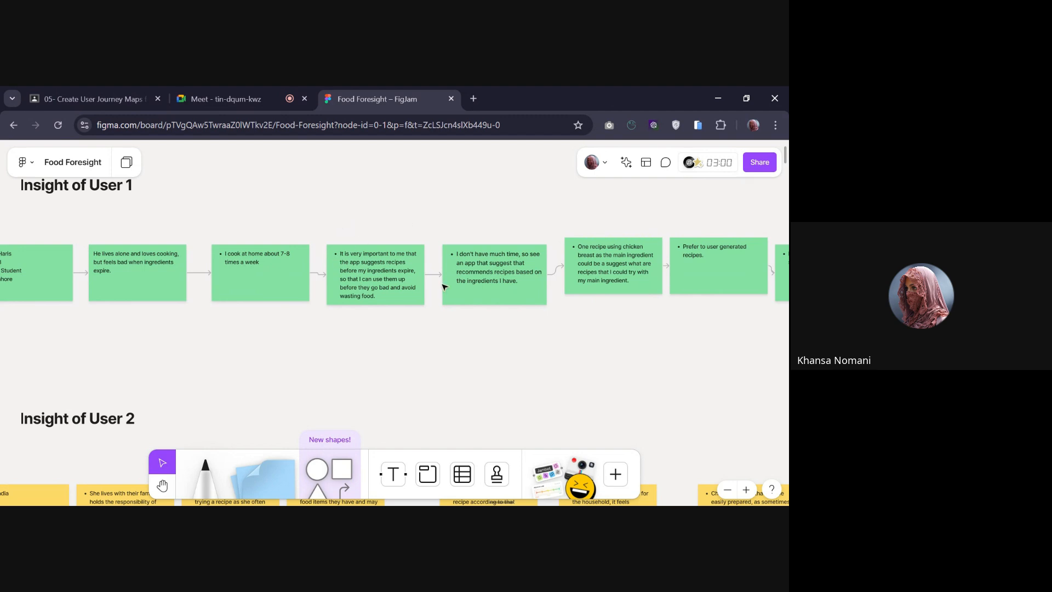
scroll(230, 305, left, 3)
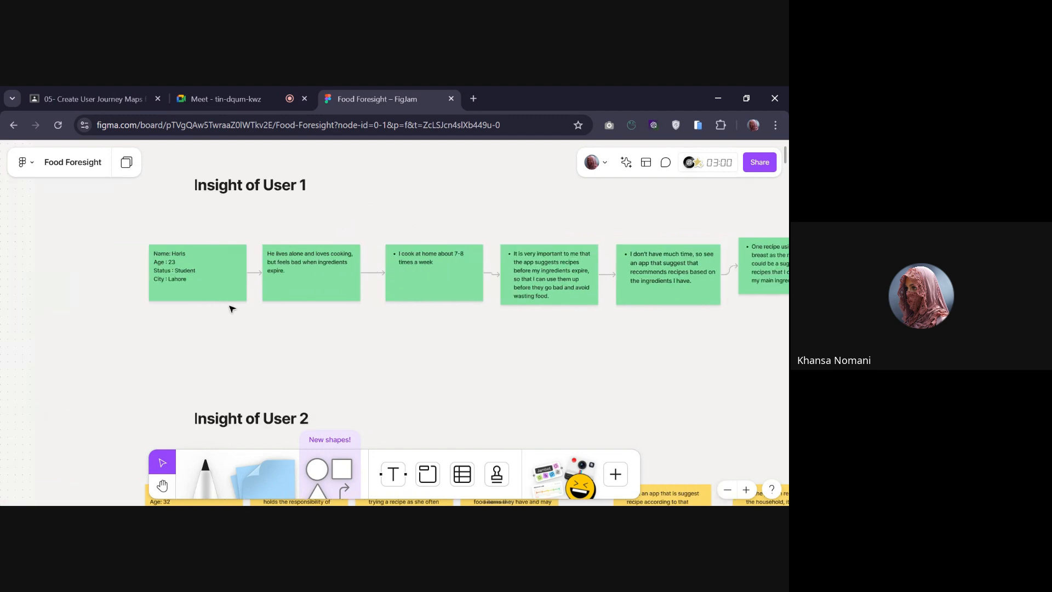
scroll(230, 305, right, 4)
scroll(232, 308, left, 5)
scroll(327, 288, right, 2)
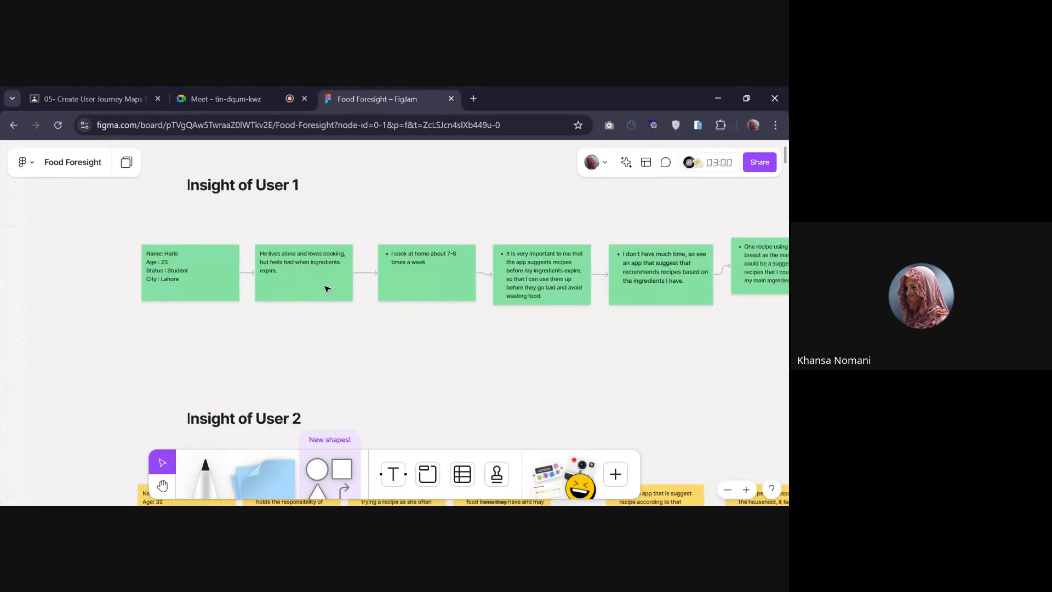
scroll(530, 289, up, 3)
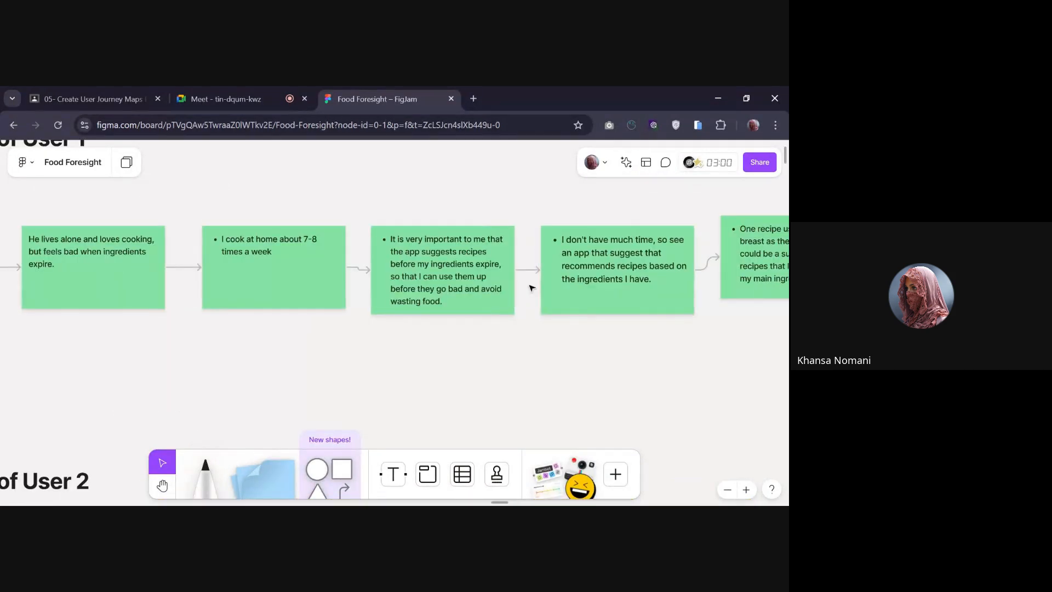
scroll(531, 287, right, 4)
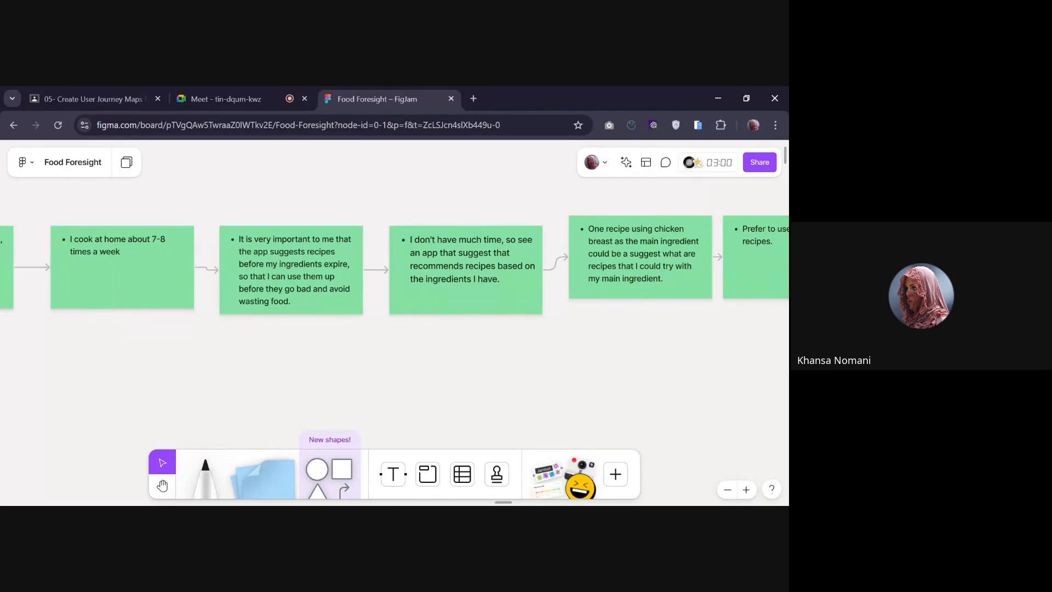
scroll(394, 268, right, 6)
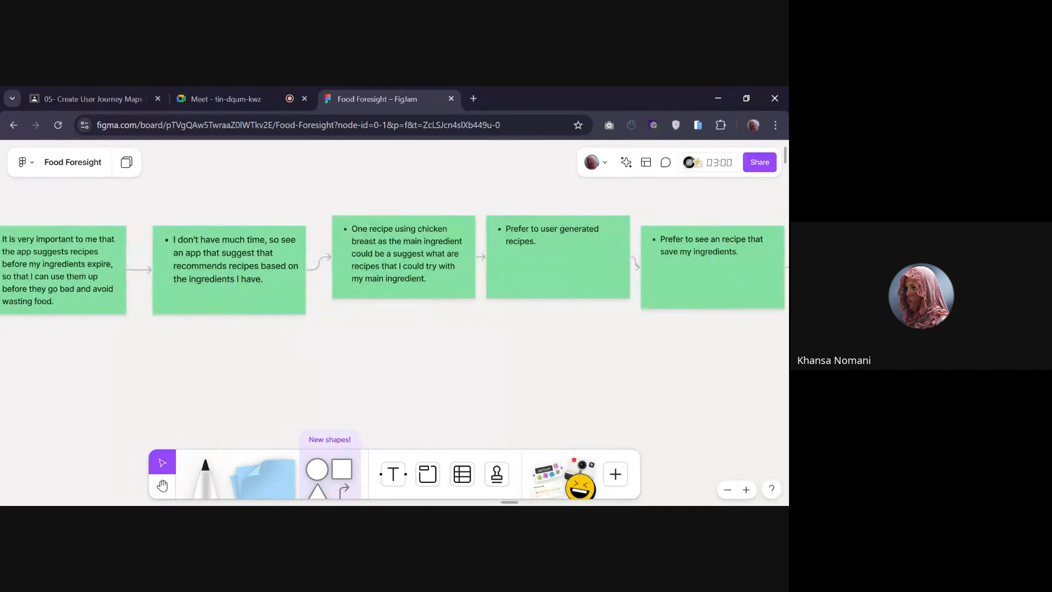
- Survey the Insight of User 2 to User 5 rows, moving on to the Step 2 Affinity Map
scroll(531, 286, down, 5)
scroll(531, 287, down, 3)
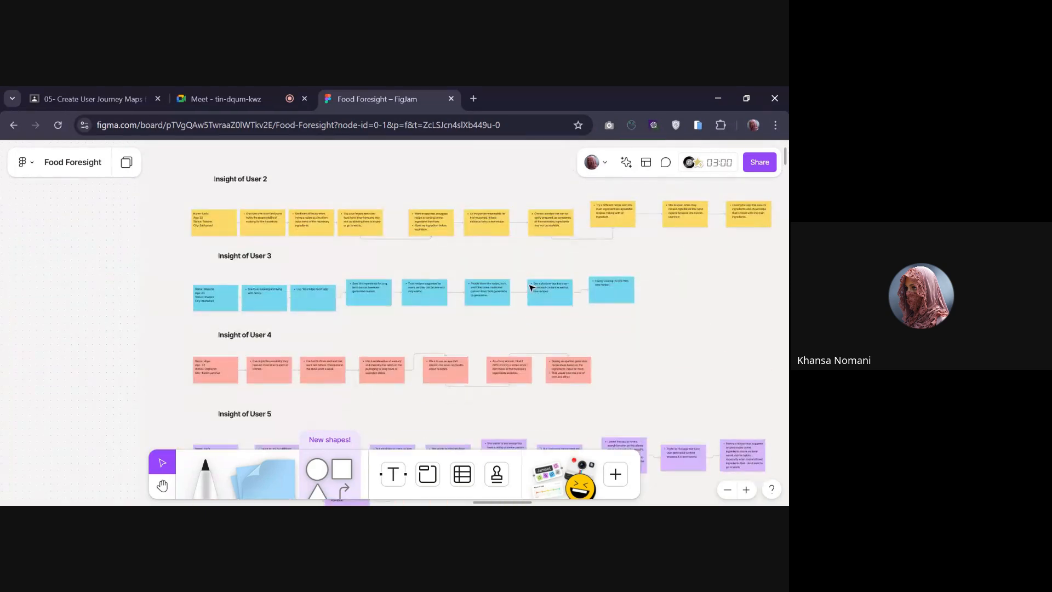
scroll(531, 287, down, 3)
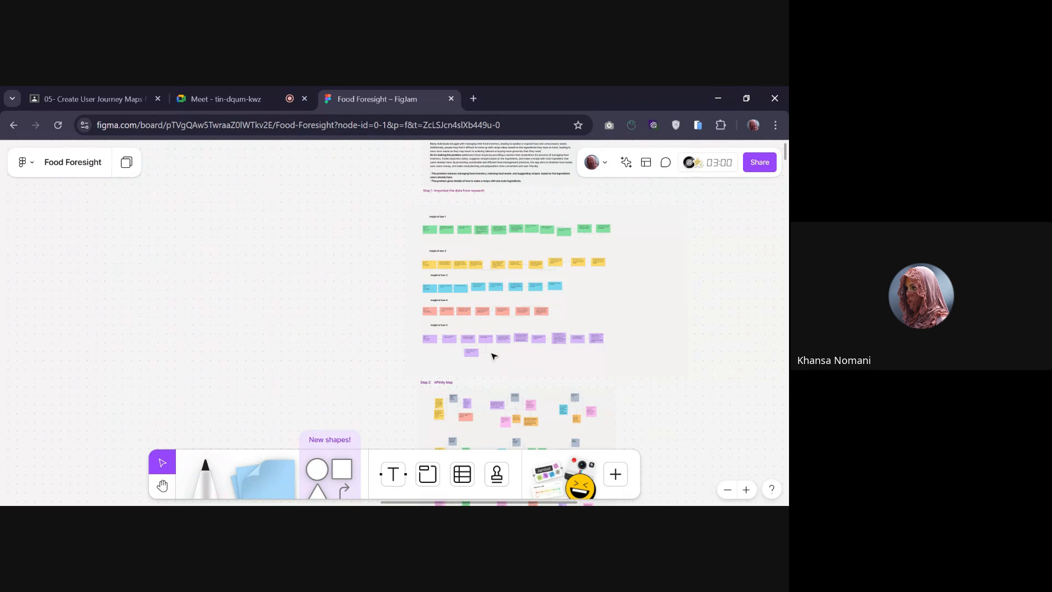
scroll(493, 356, down, 3)
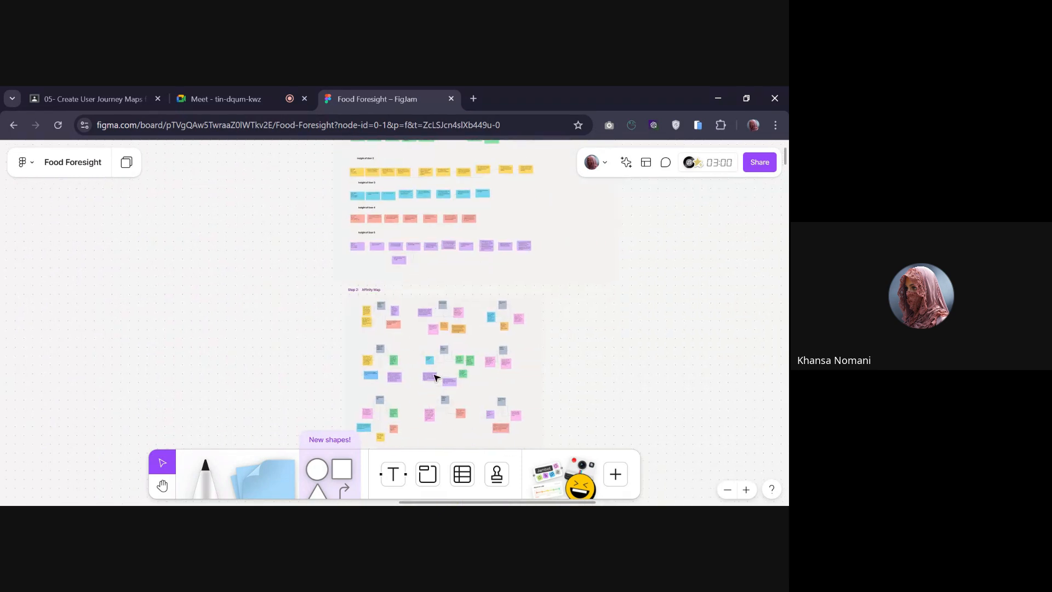
scroll(433, 377, up, 3)
scroll(416, 332, up, 2)
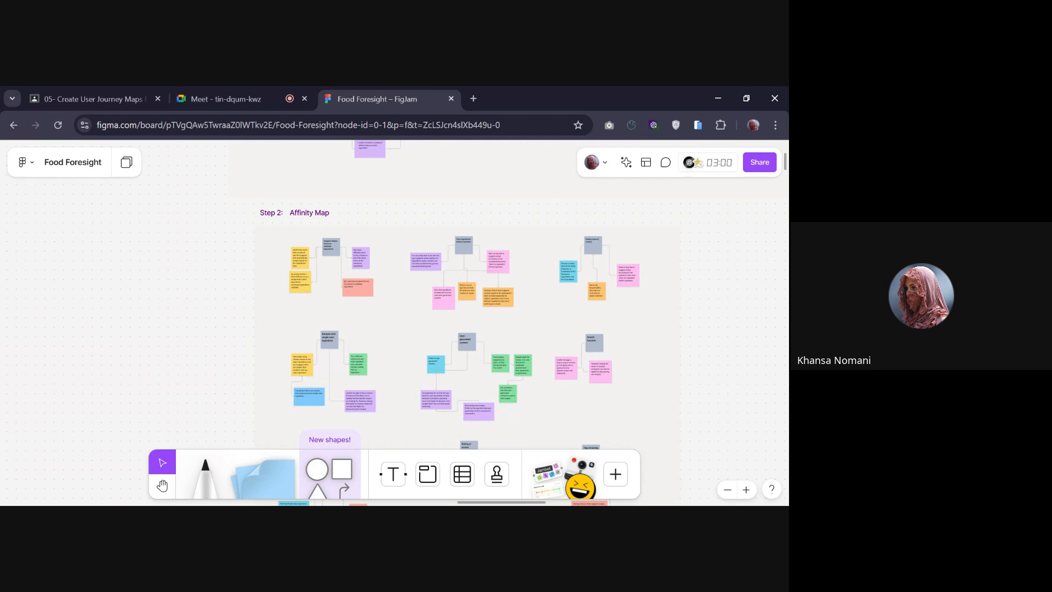
- Read the "Suggest recipes based on available ingredients" heading note and its linked notes in the Affinity Map
scroll(413, 331, up, 2)
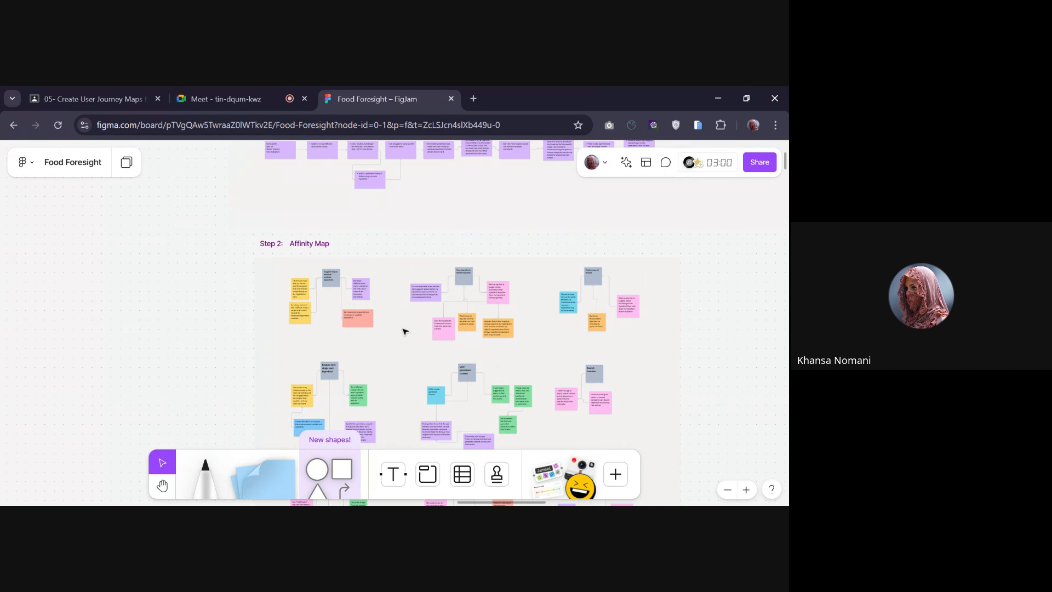
scroll(312, 273, up, 15)
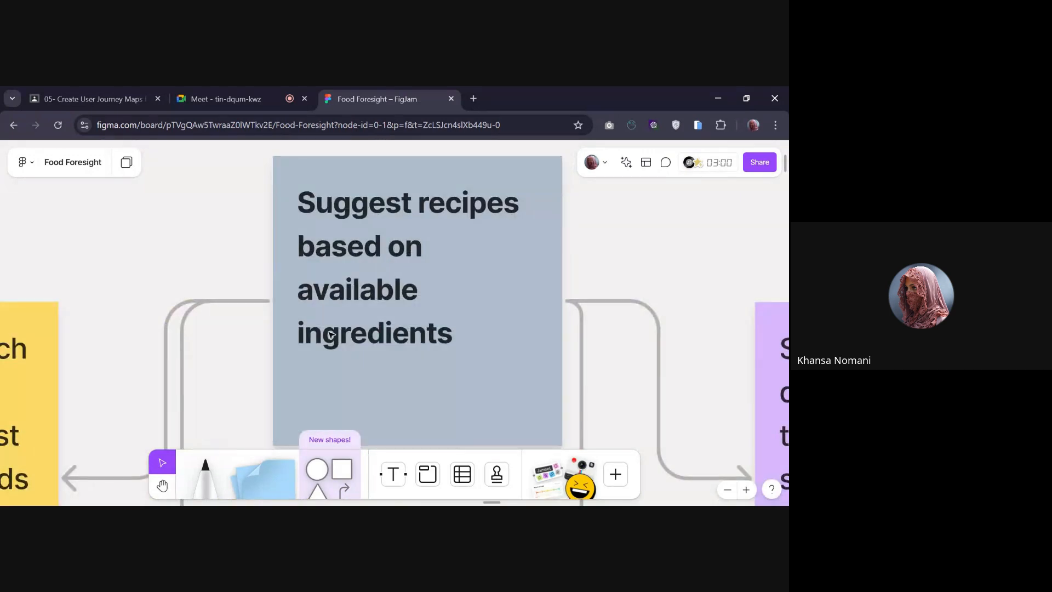
scroll(356, 293, down, 10)
scroll(359, 288, up, 5)
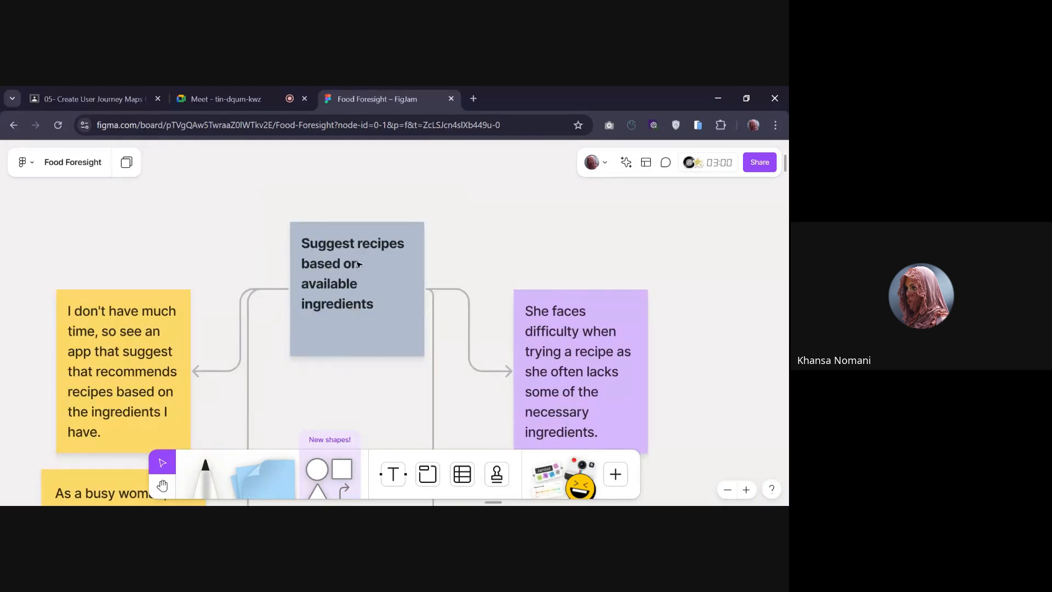
scroll(342, 303, down, 2)
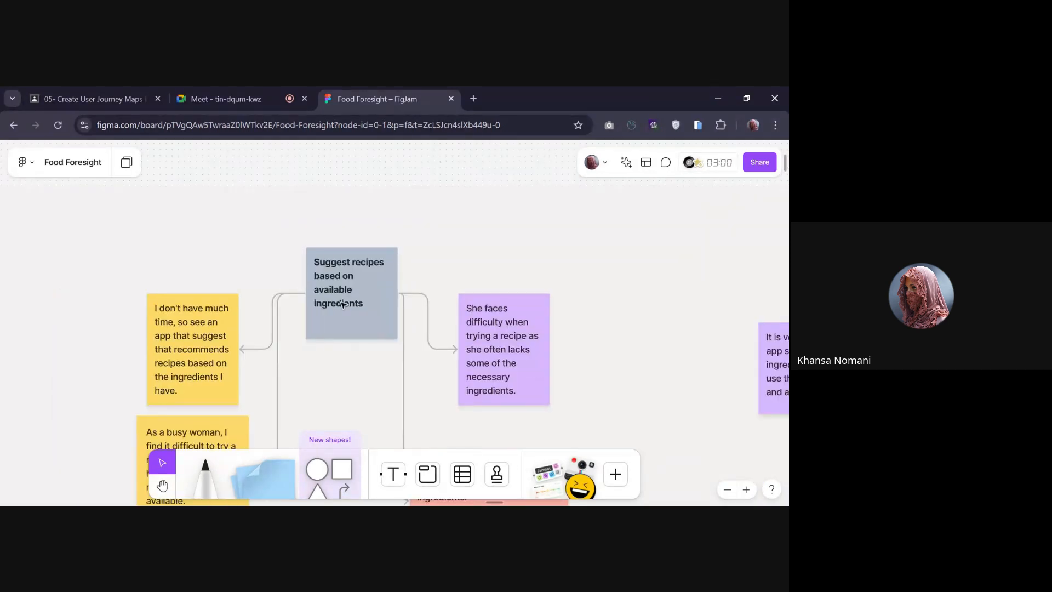
- Compare the Step 1 user insight rows with the grouped notes in the Step 2 Affinity Map
scroll(342, 303, down, 5)
scroll(351, 329, down, 2)
scroll(352, 329, up, 5)
scroll(351, 328, down, 4)
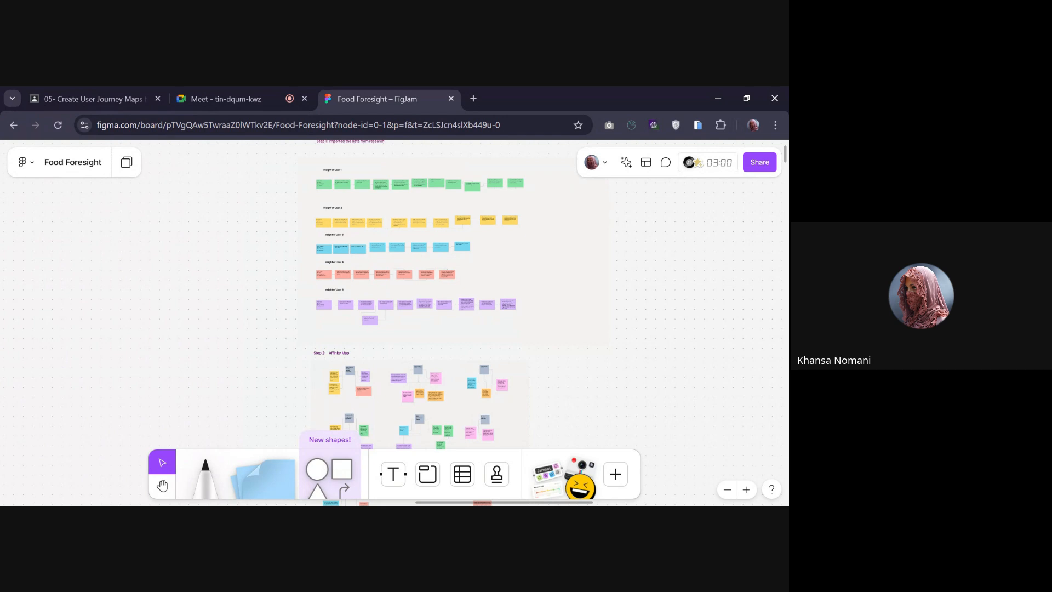
scroll(368, 389, up, 5)
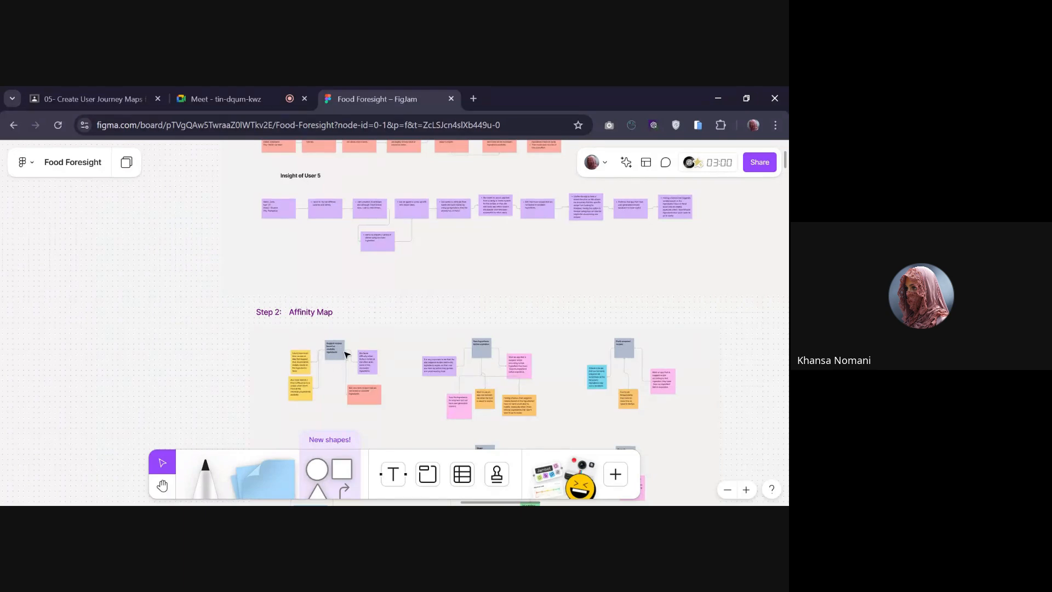
scroll(345, 355, down, 2)
scroll(363, 331, down, 3)
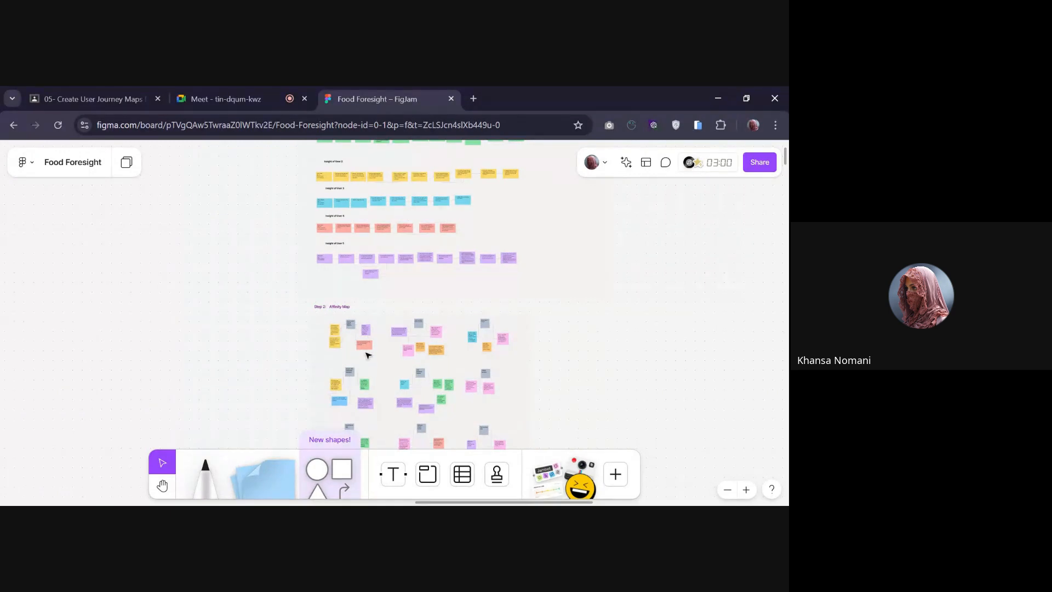
- Re-examine the yellow, purple and red notes linked to the "Suggest recipes based on available ingredients" heading
scroll(352, 327, up, 5)
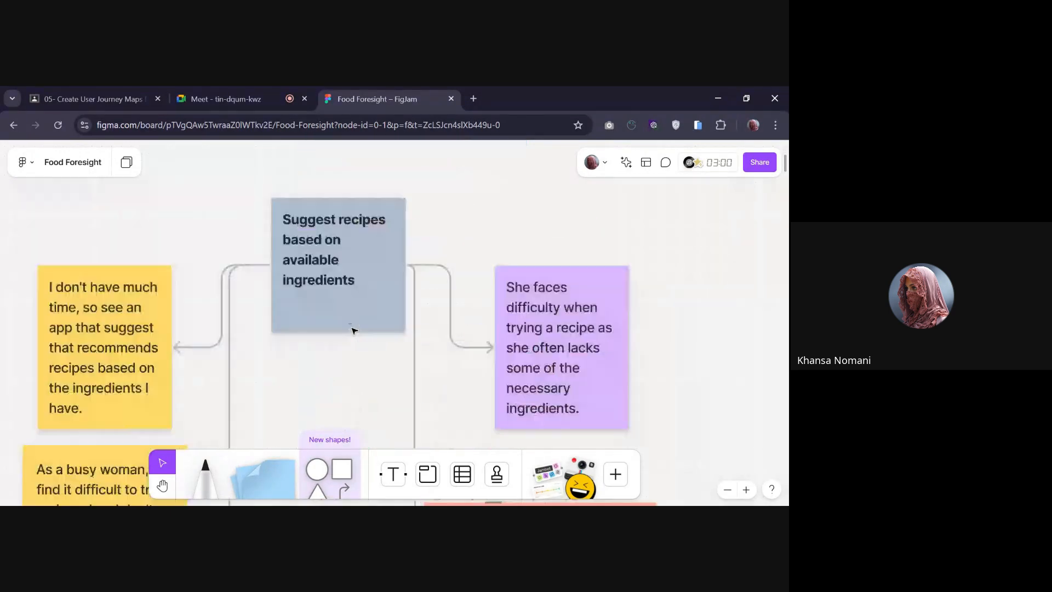
scroll(346, 284, down, 3)
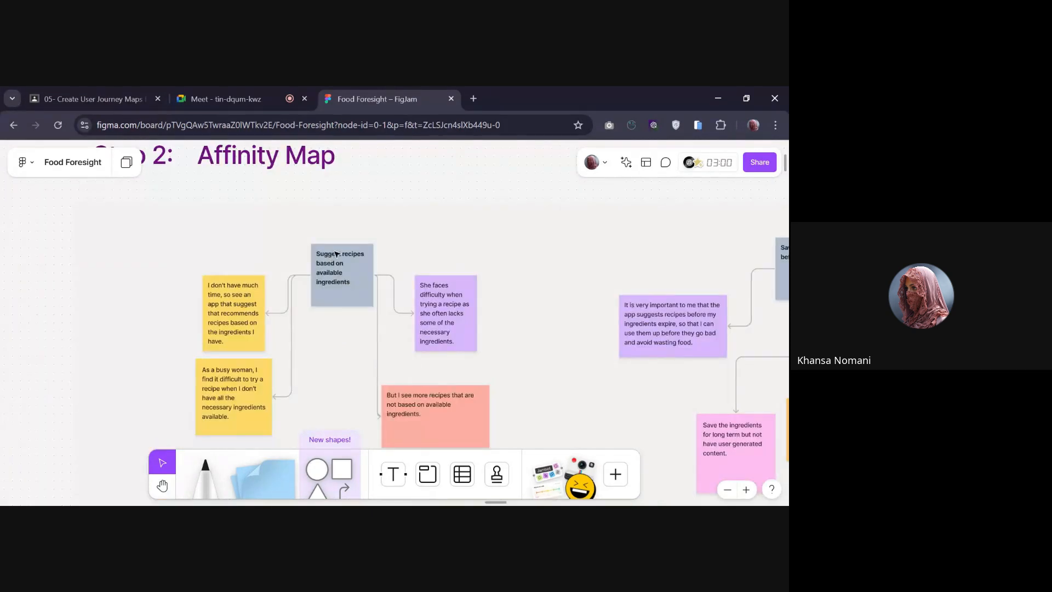
scroll(336, 254, down, 5)
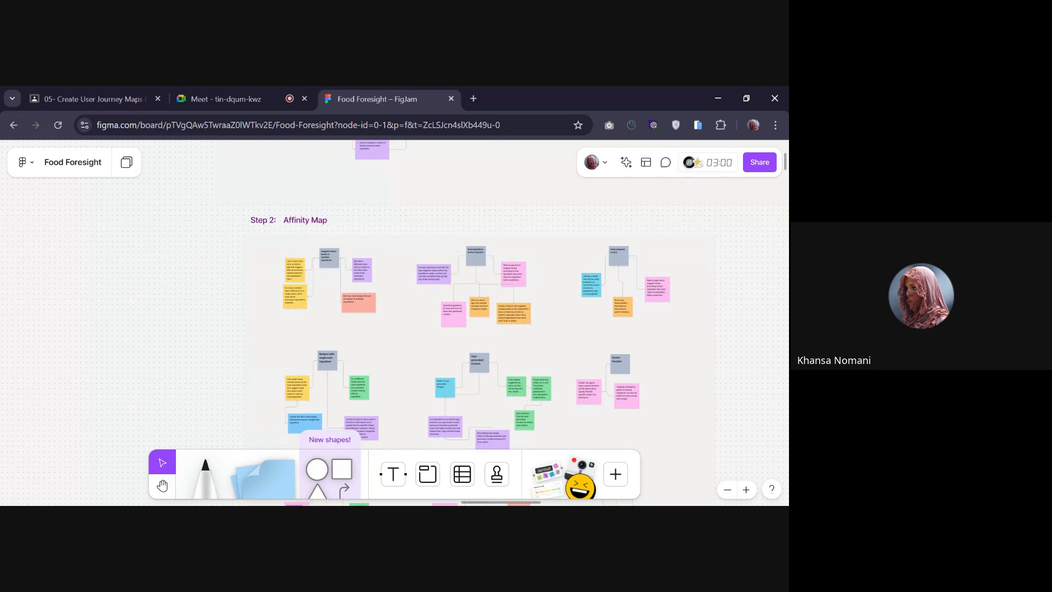
- Read the notes grouped under the "Save ingredients before expiration" heading in the Affinity Map
scroll(477, 291, up, 1)
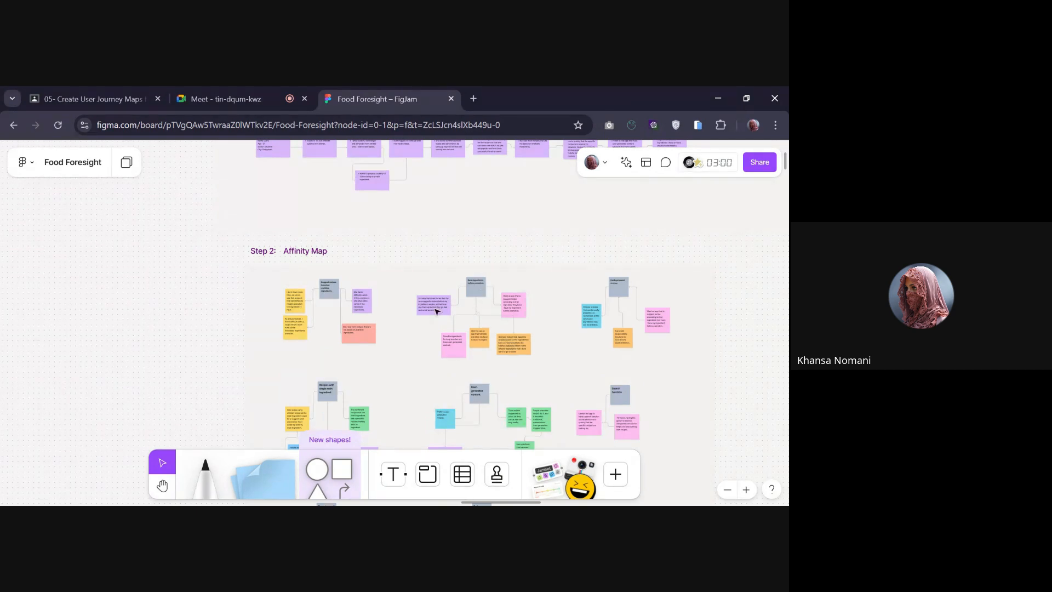
scroll(488, 339, up, 5)
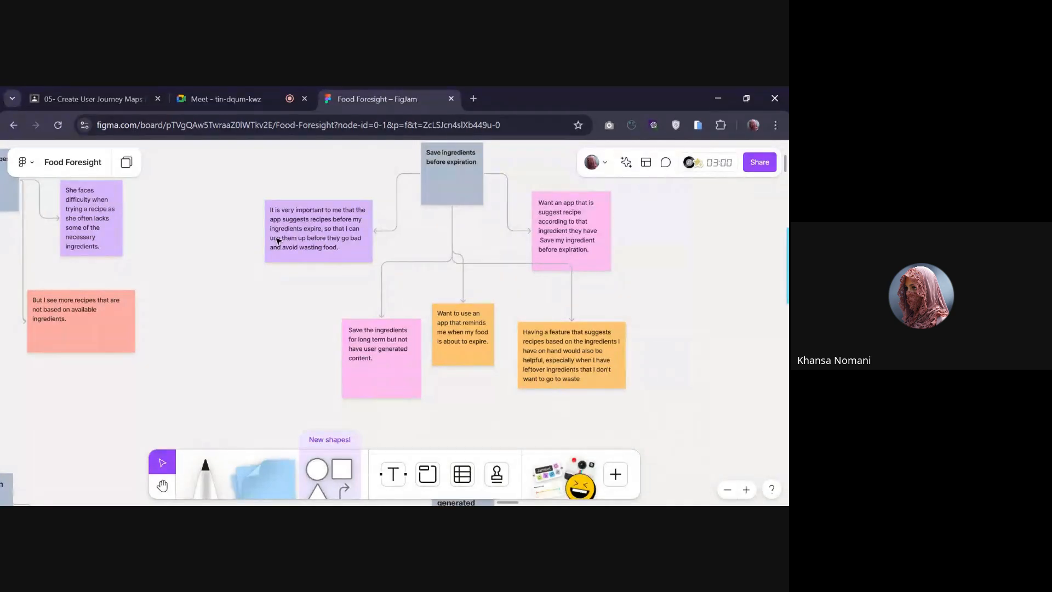
scroll(327, 250, down, 5)
scroll(327, 249, down, 3)
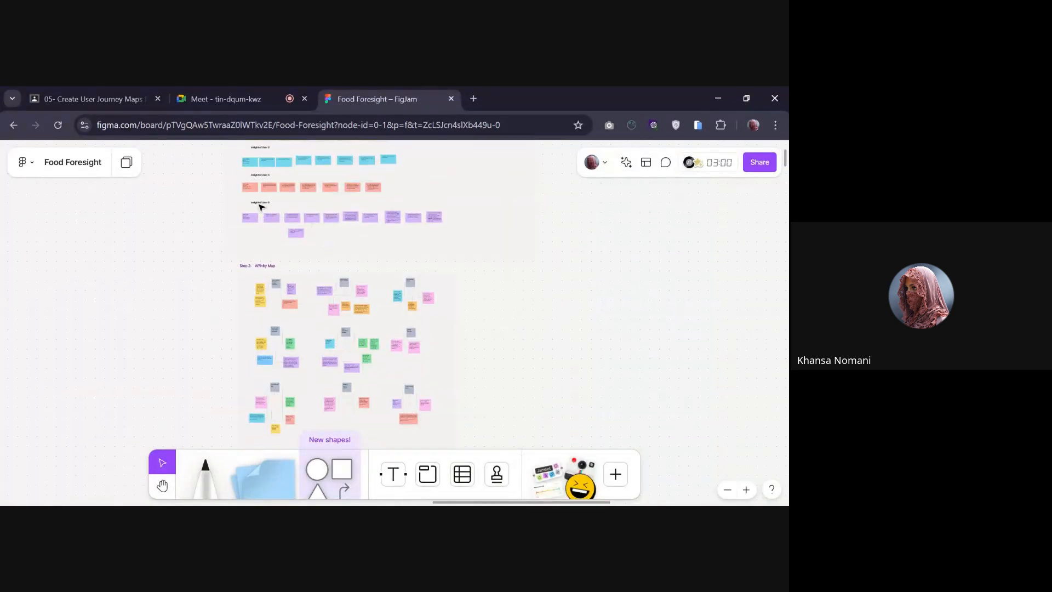
- Check the Insight of User 5 row against the first row of Affinity Map groups
scroll(260, 205, up, 6)
scroll(261, 207, down, 5)
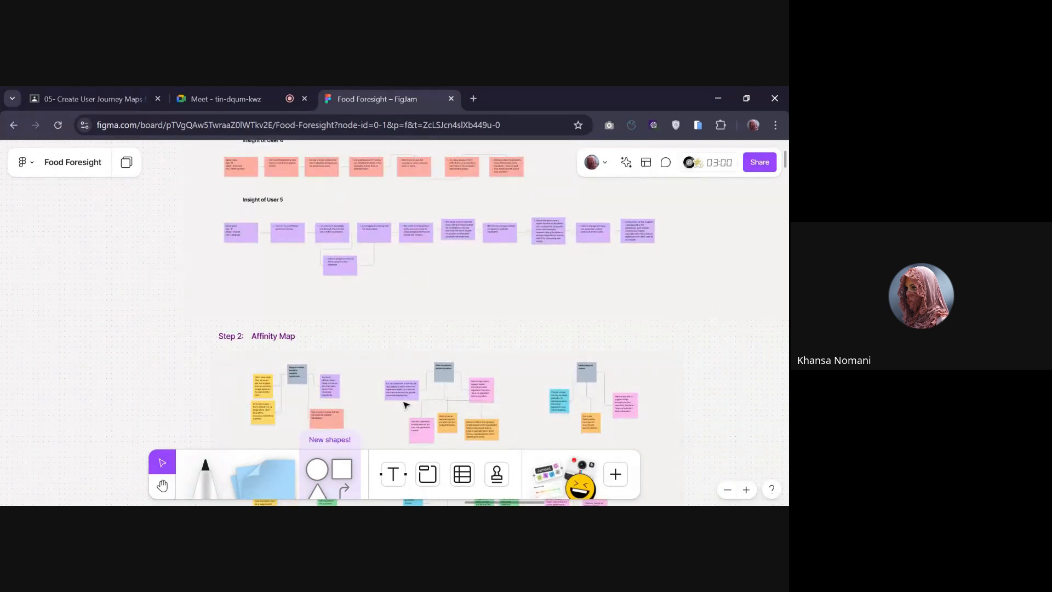
scroll(404, 405, up, 10)
scroll(394, 405, down, 10)
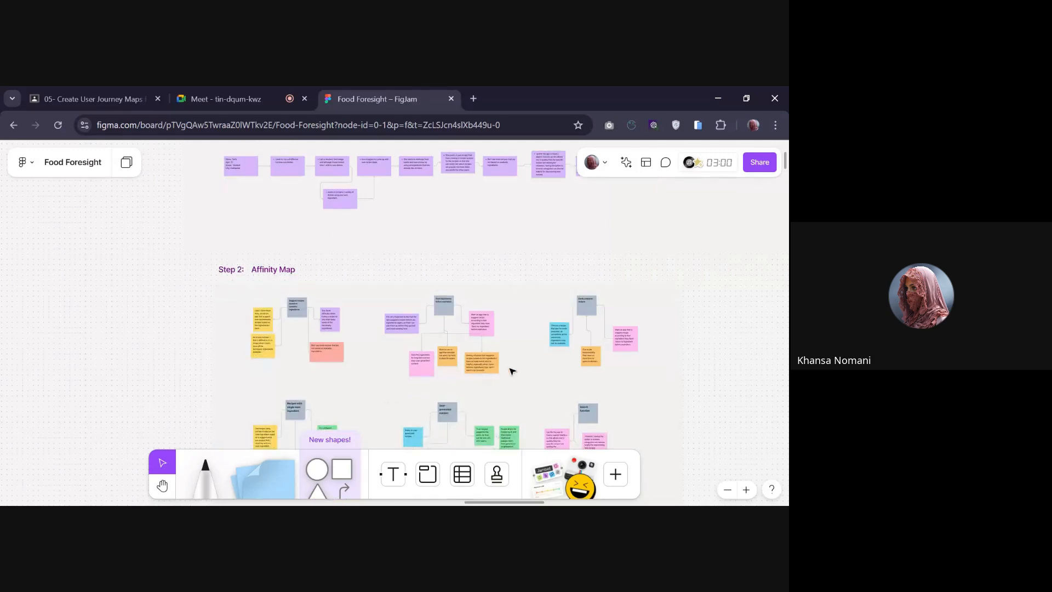
- Look over all three rows of Affinity Map groups, checking them against the Step 1 insight rows
scroll(510, 370, down, 1)
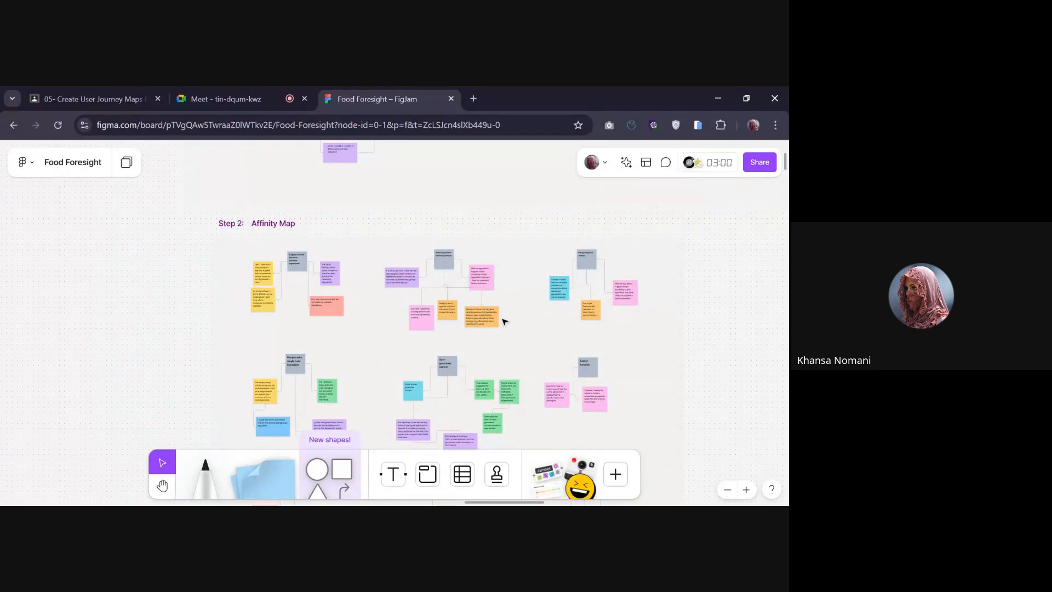
scroll(504, 321, down, 2)
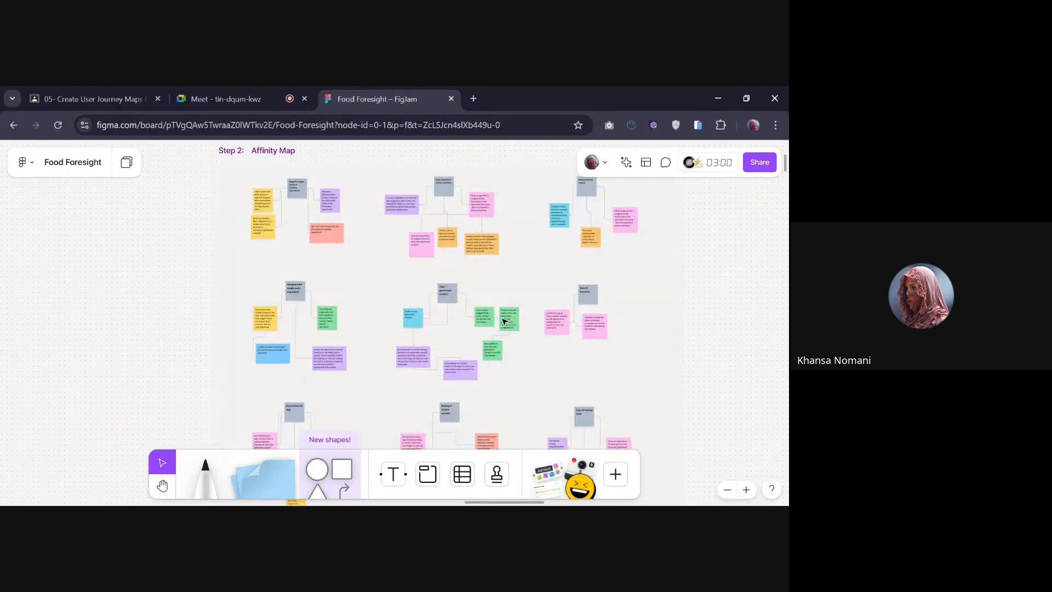
scroll(505, 322, down, 5)
scroll(505, 322, up, 2)
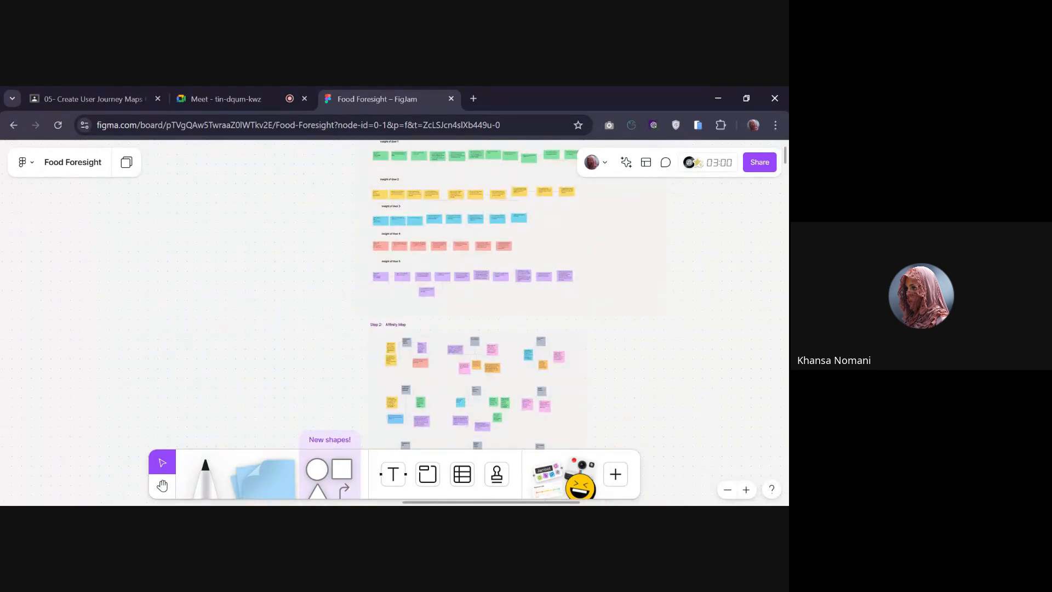
scroll(503, 320, down, 5)
scroll(540, 263, up, 3)
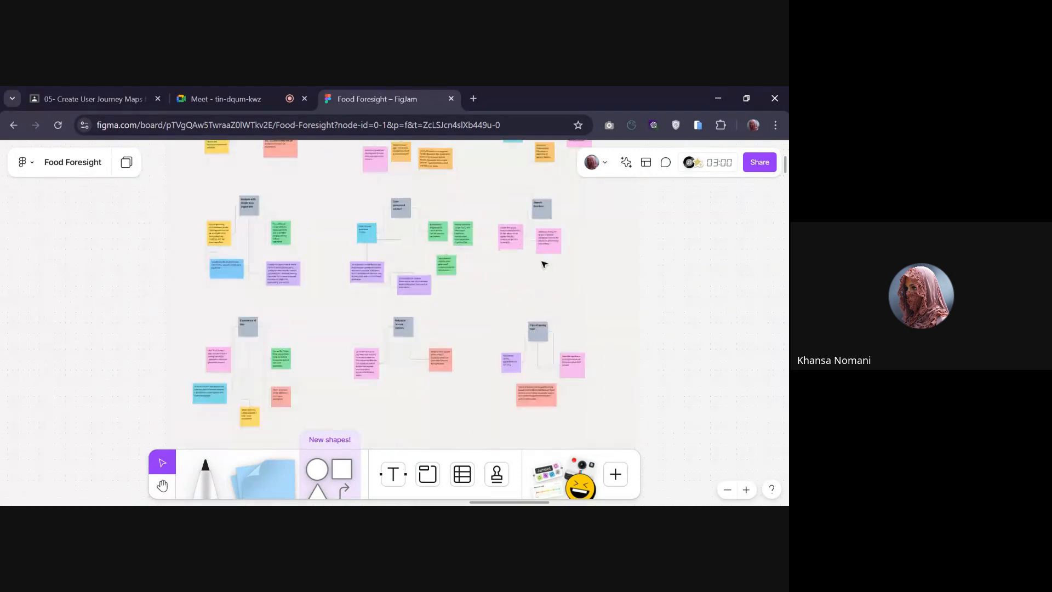
scroll(544, 265, up, 3)
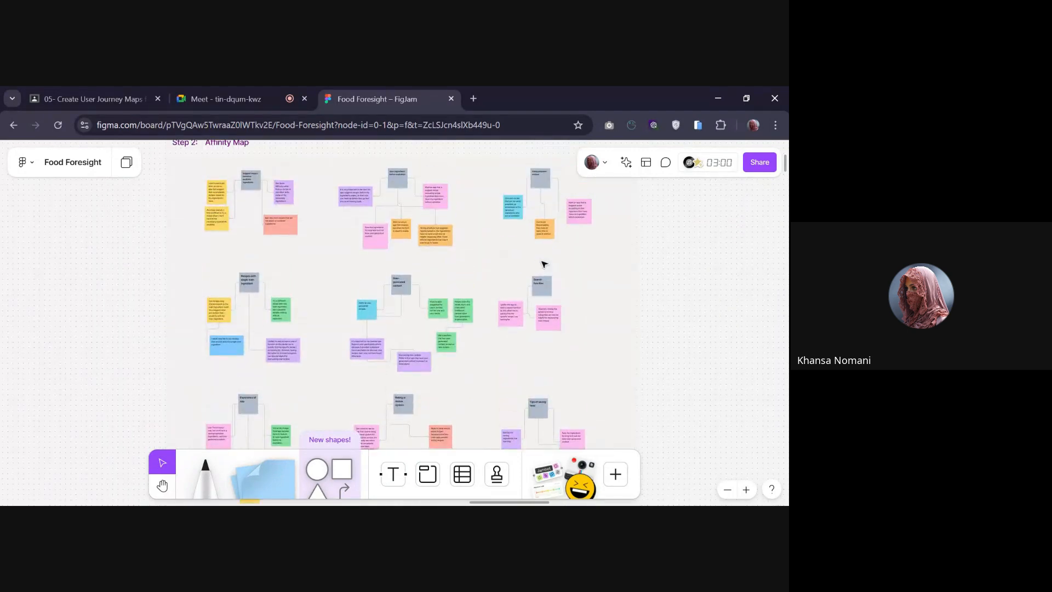
- Go through the Affinity Map groups row by row, from the first row down to the bottom row
scroll(544, 265, up, 1)
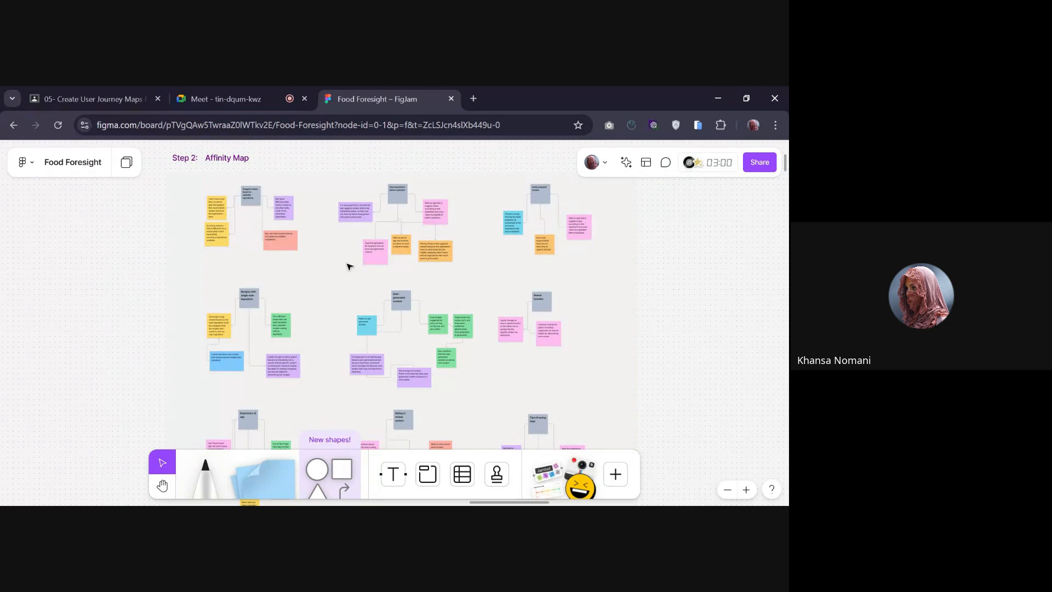
scroll(300, 204, up, 2)
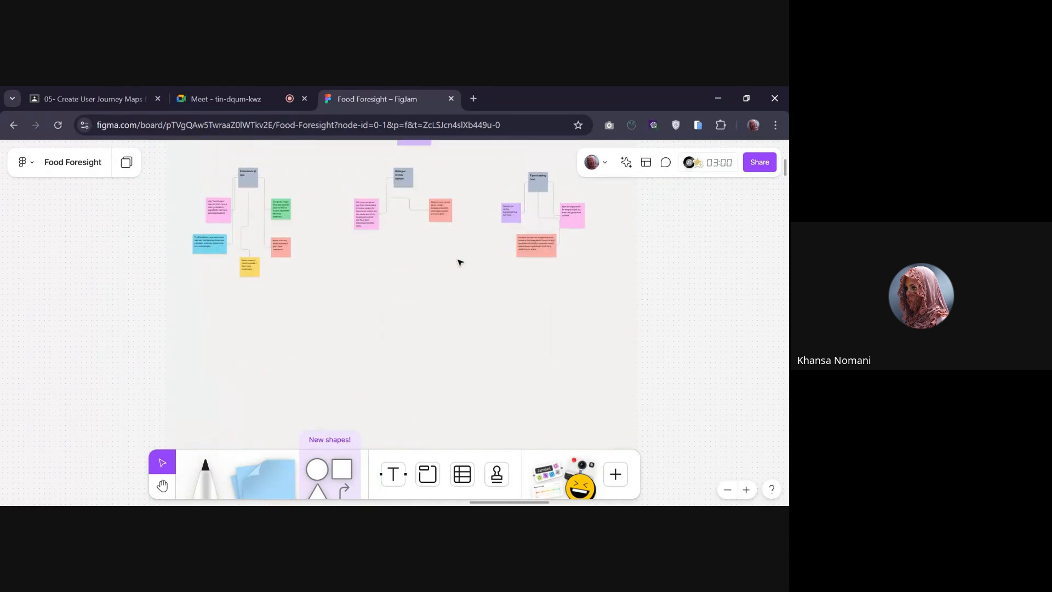
scroll(304, 246, down, 5)
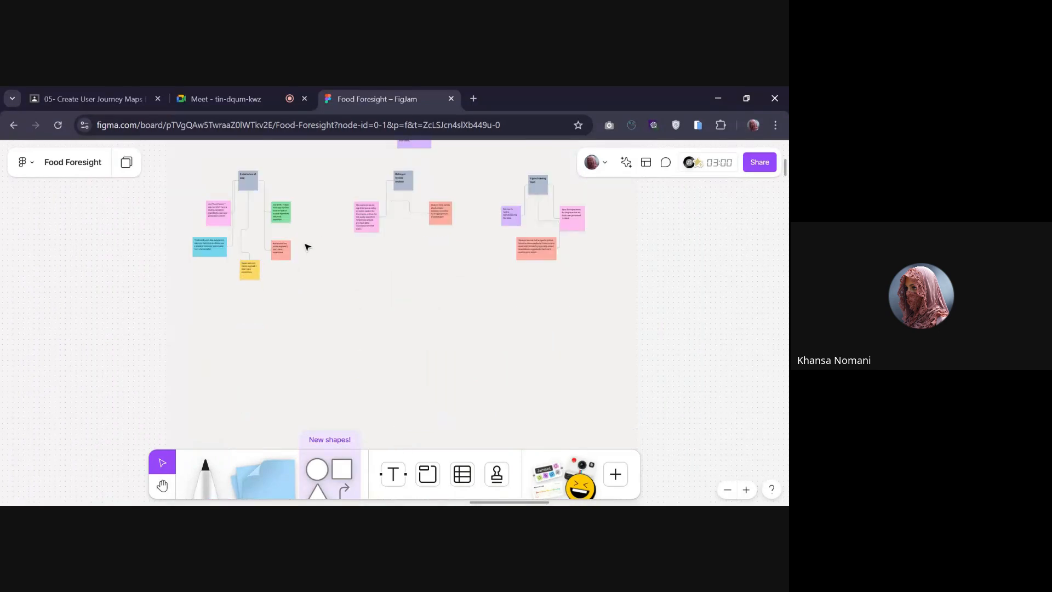
scroll(306, 247, down, 1)
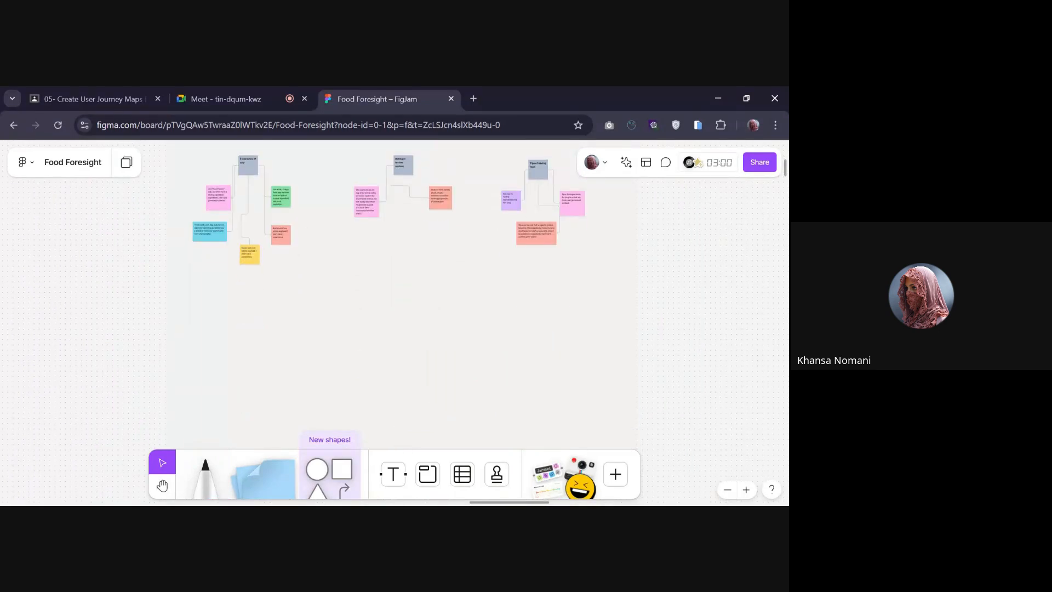
scroll(305, 244, up, 5)
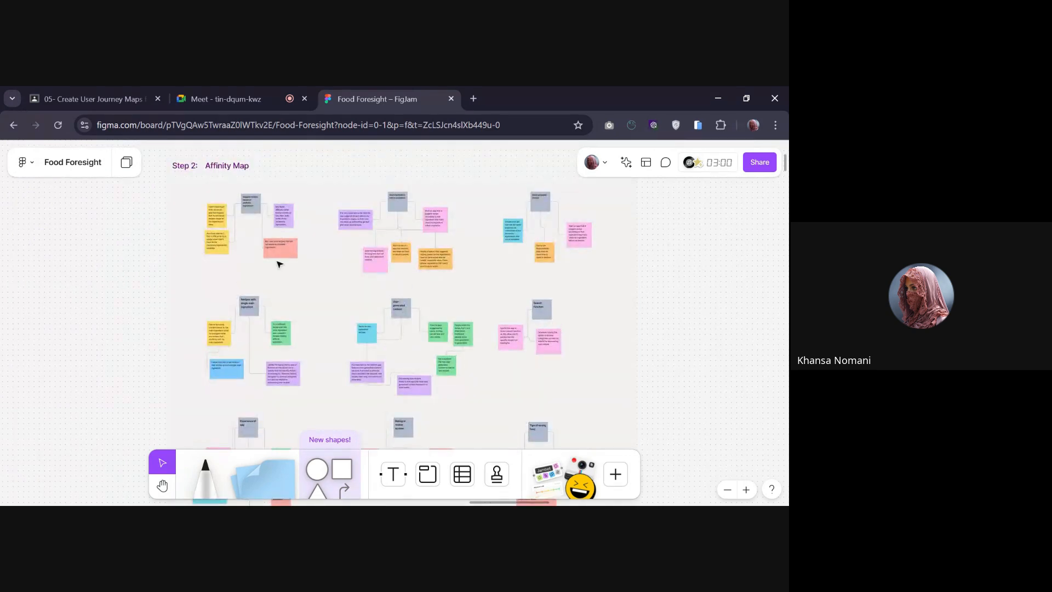
scroll(277, 263, down, 1)
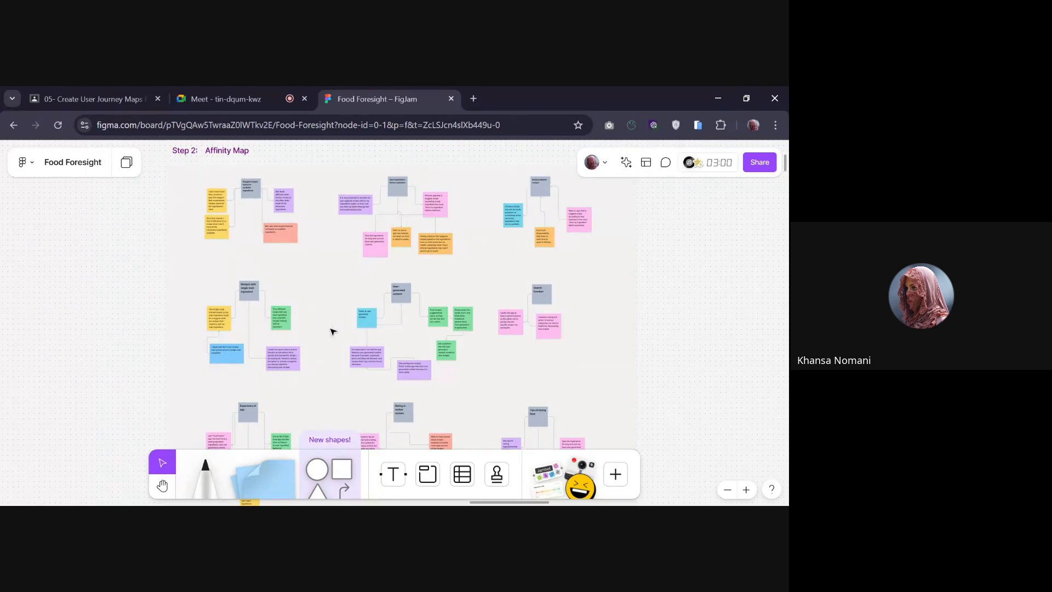
scroll(332, 331, down, 4)
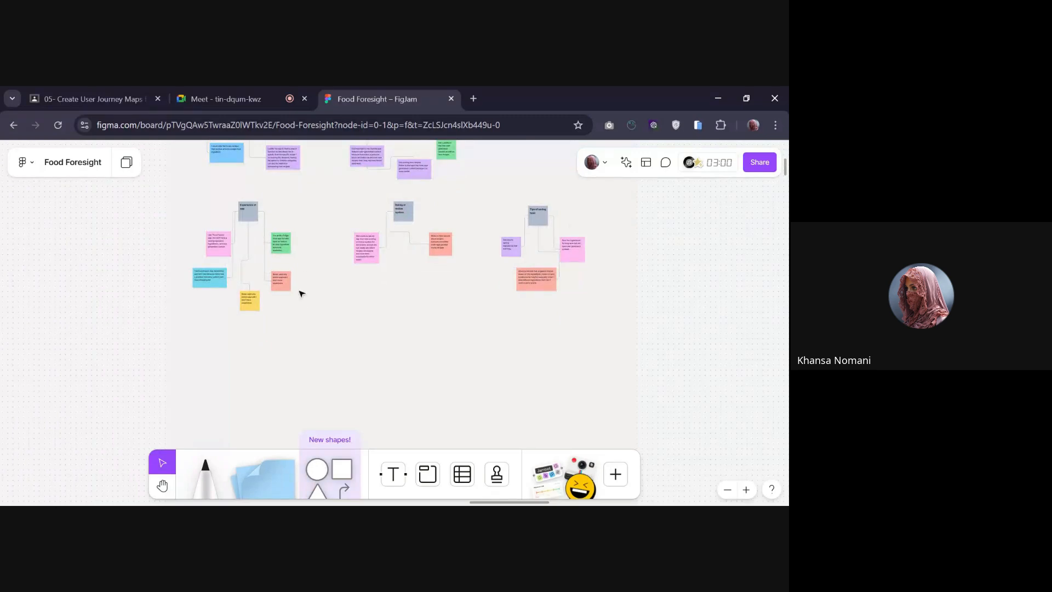
scroll(301, 293, up, 1)
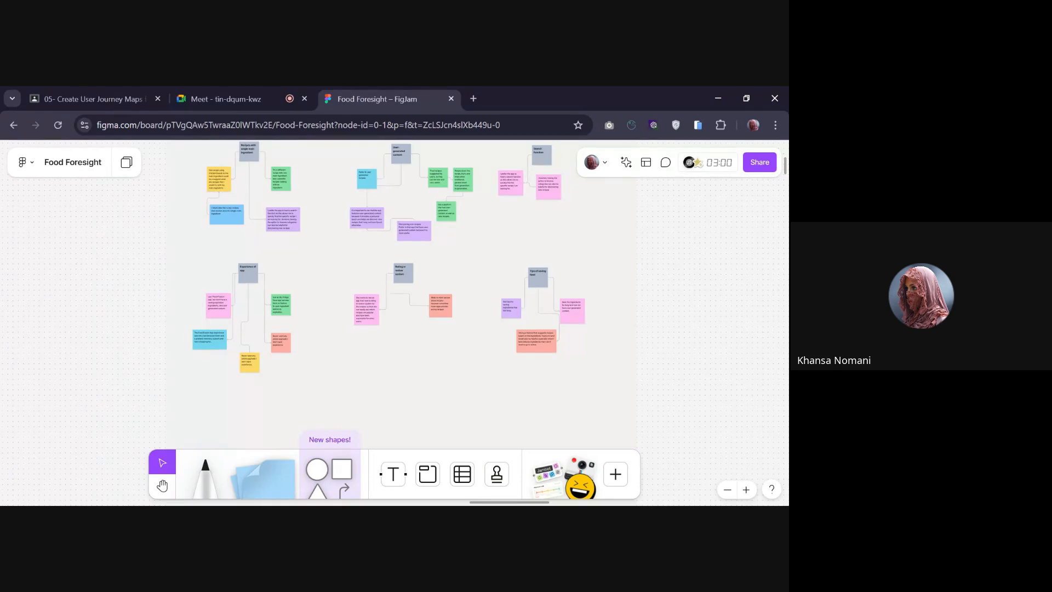
scroll(301, 294, down, 5)
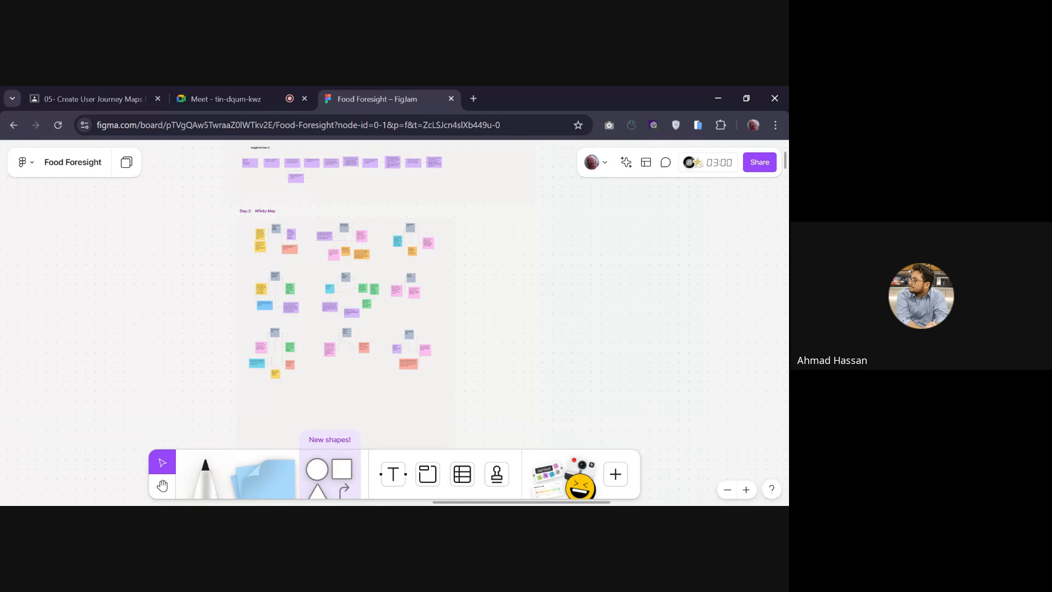
- Survey the board as a whole, relating the Step 1 user insight rows to the Step 2 Affinity Map
scroll(301, 294, down, 4)
scroll(300, 294, down, 3)
scroll(301, 294, up, 3)
scroll(301, 294, down, 3)
scroll(300, 294, up, 2)
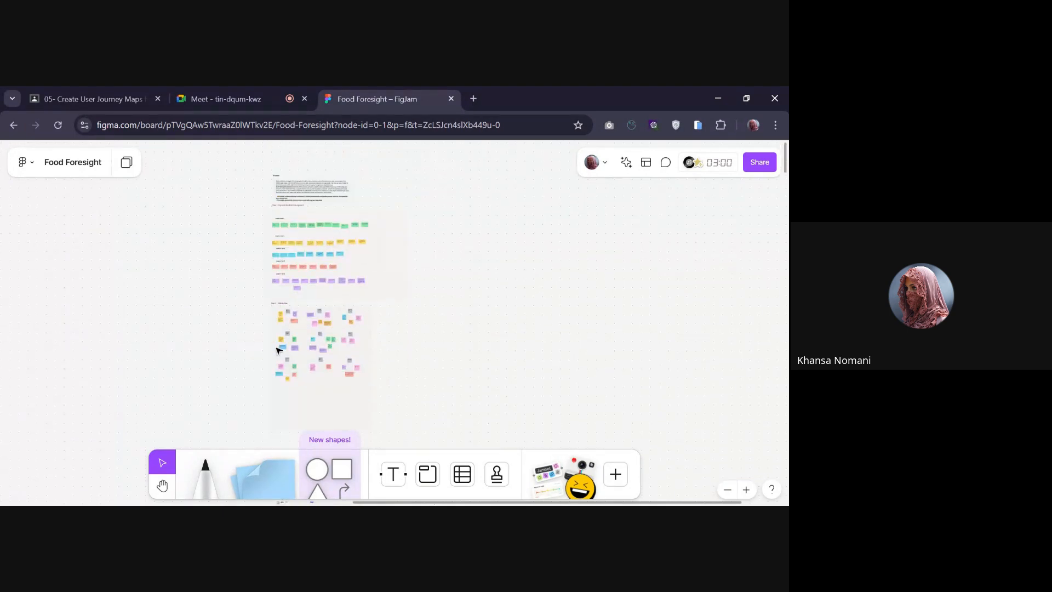
scroll(279, 349, up, 5)
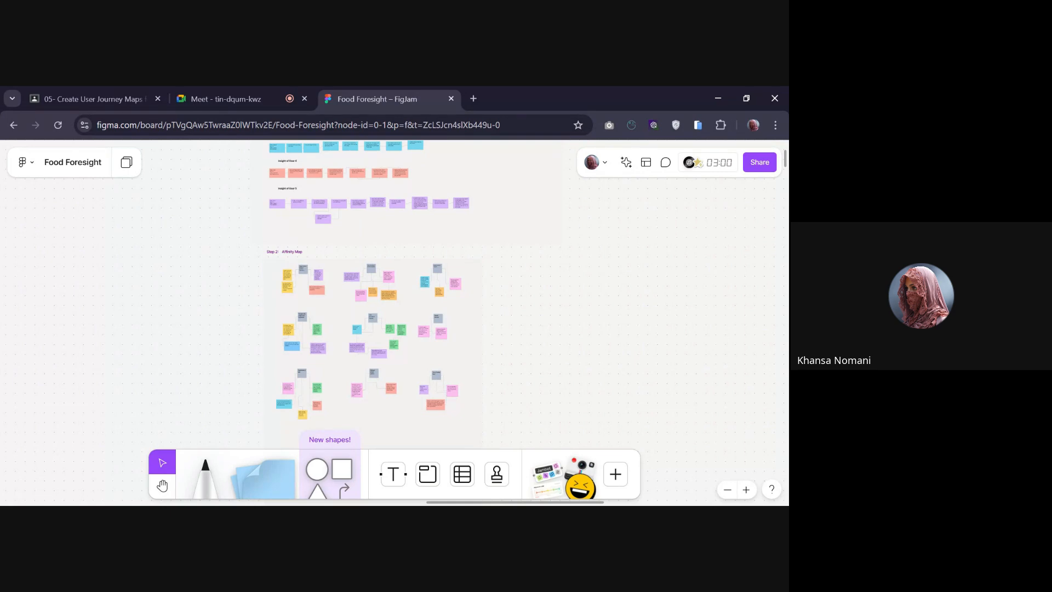
scroll(320, 287, down, 3)
scroll(320, 288, up, 2)
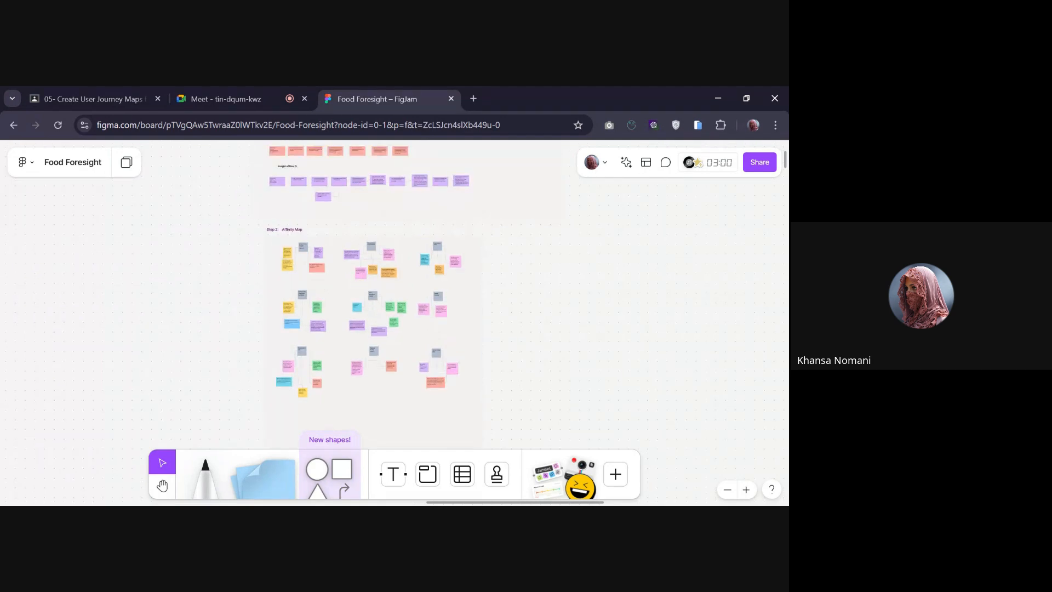
- Look over the Step 3: Secondary Research section with its recipe description and the Yummly and Food Fusion app entries
scroll(319, 284, down, 6)
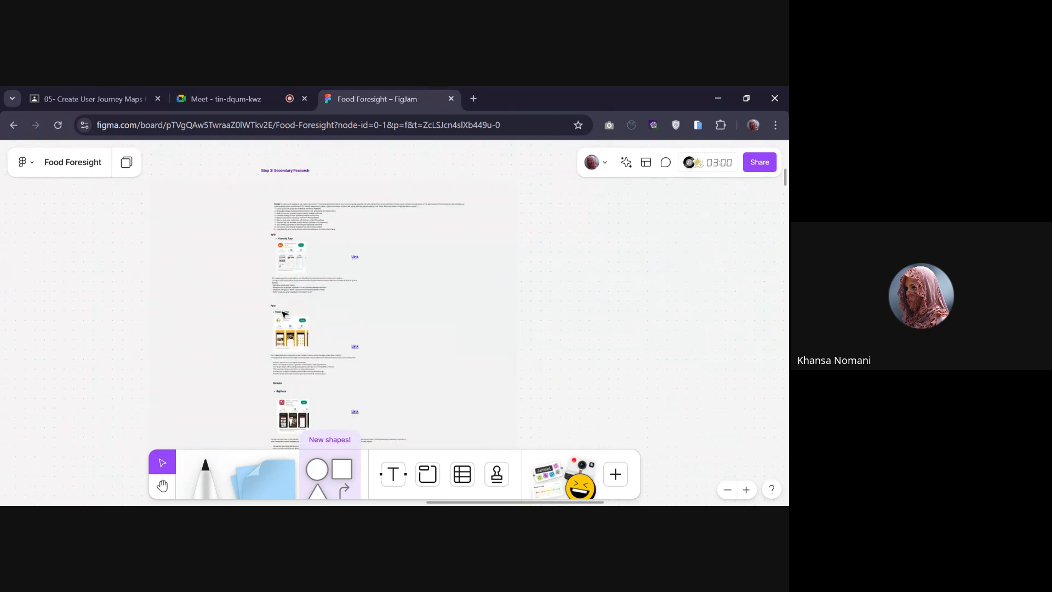
scroll(321, 226, up, 5)
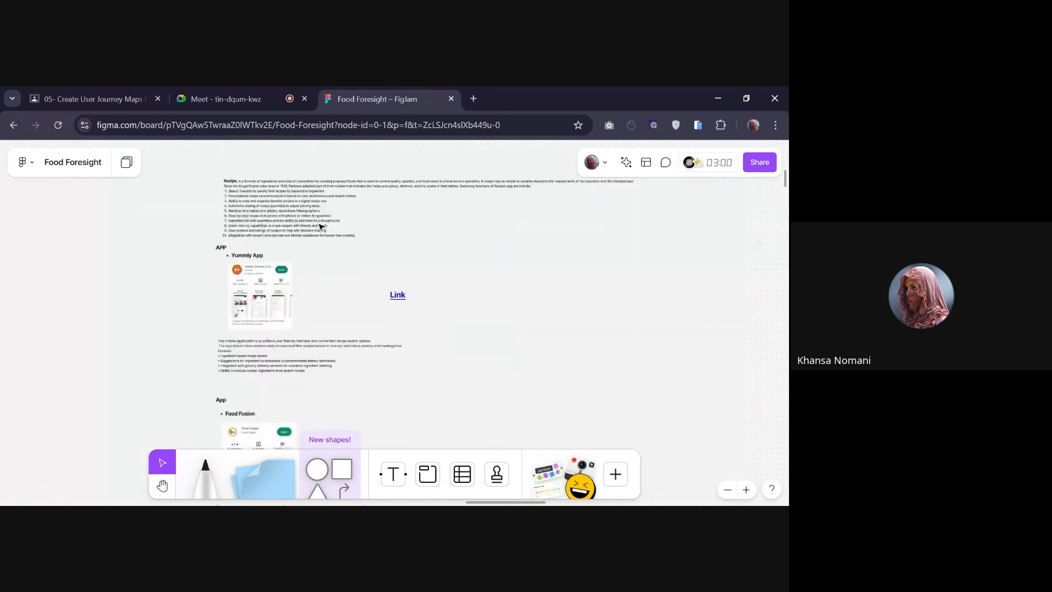
scroll(322, 227, down, 5)
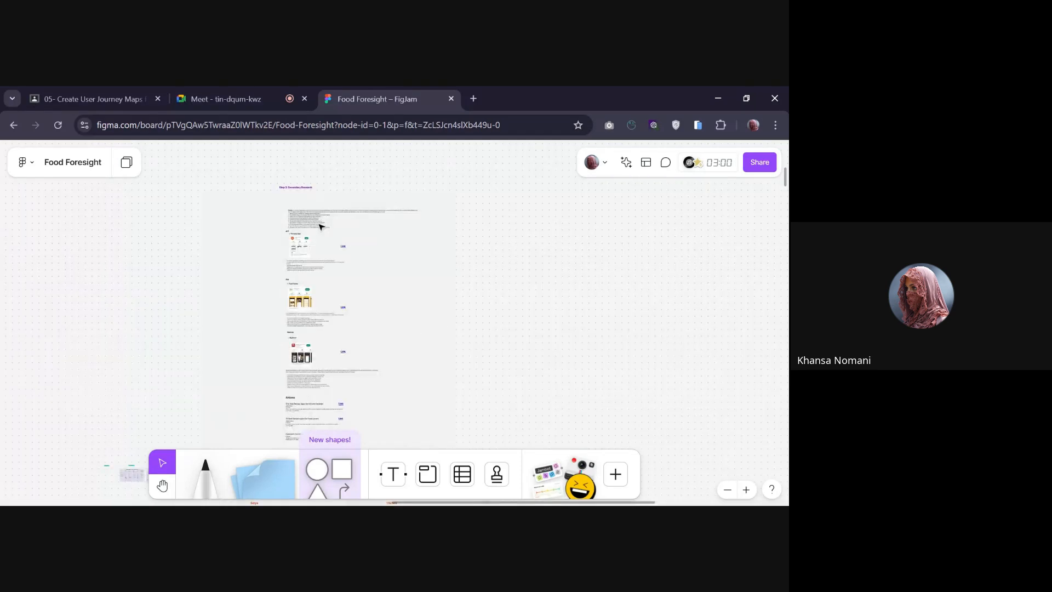
scroll(321, 219, up, 10)
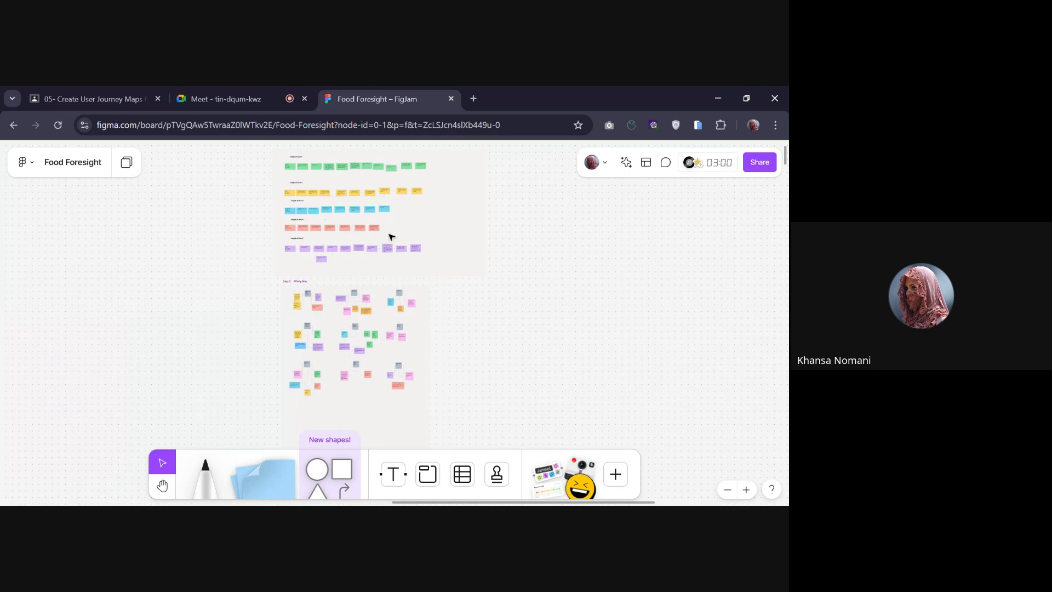
- Switch to the Google Meet call, read the in-call messages and close the chat
click(250, 91)
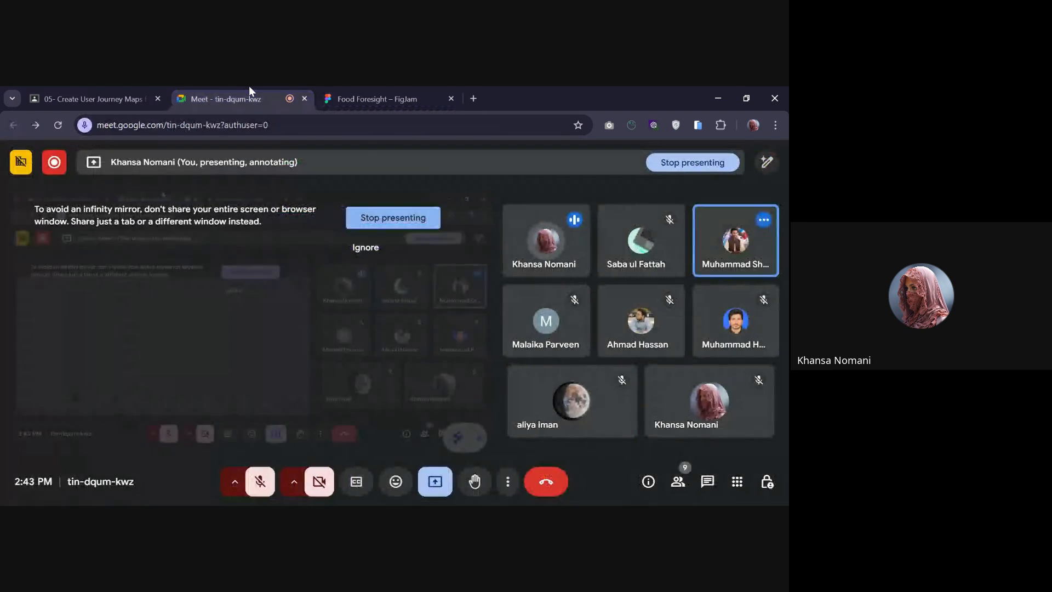
click(706, 482)
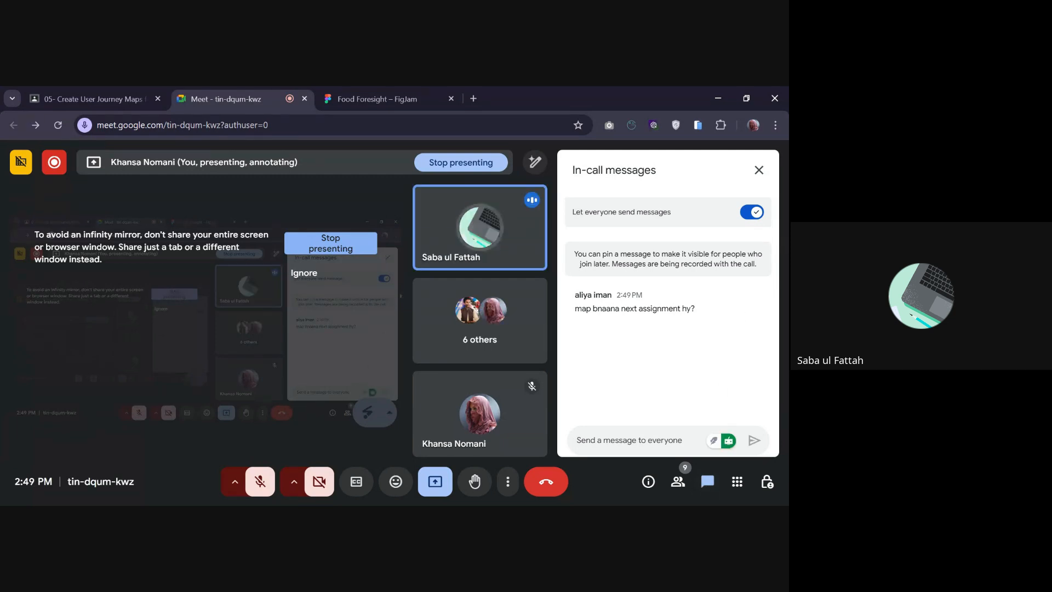
click(758, 171)
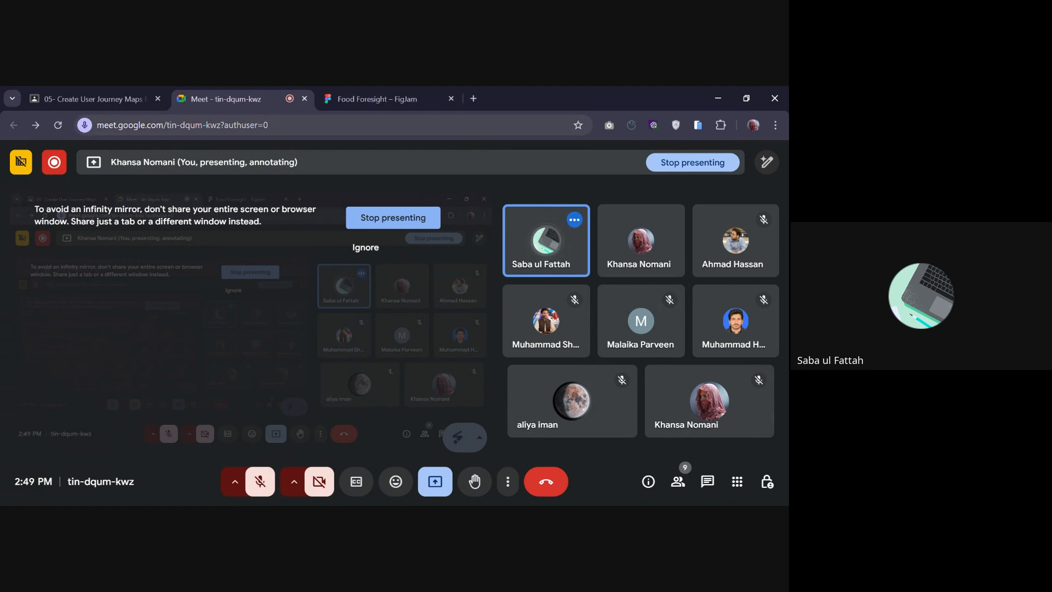
- Return to the Food Foresight FigJam board and look over the Empathy Map and User Persona cards
click(379, 87)
scroll(302, 312, down, 16)
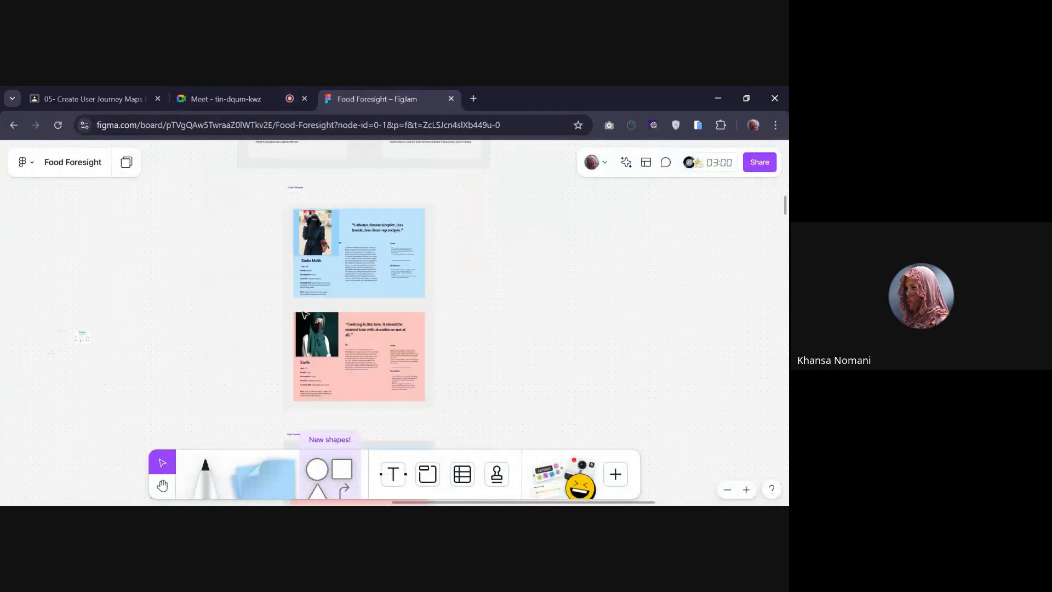
scroll(303, 312, up, 2)
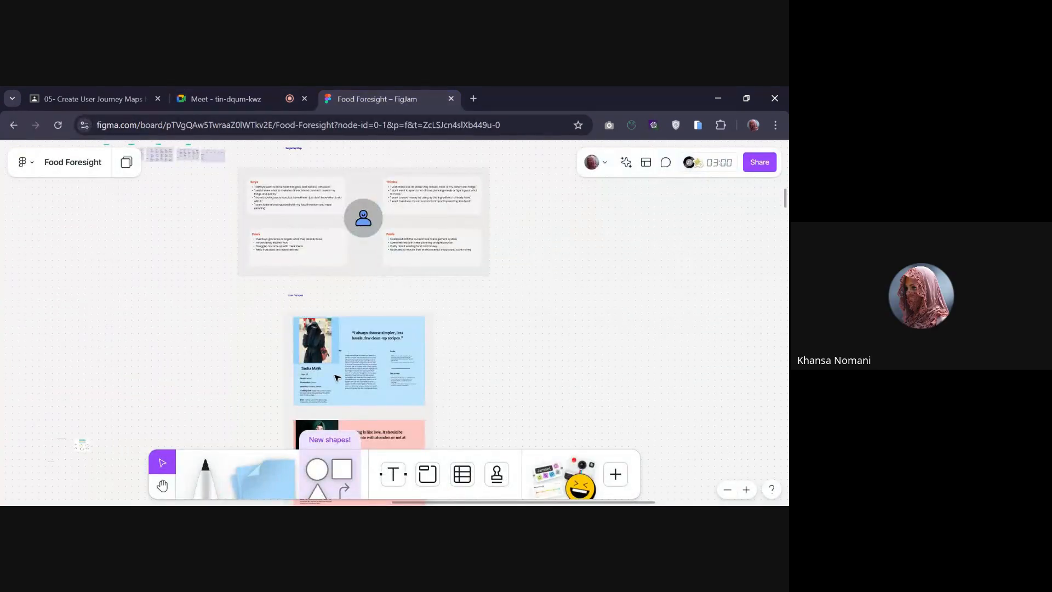
scroll(336, 378, up, 5)
scroll(336, 377, down, 2)
scroll(336, 378, down, 5)
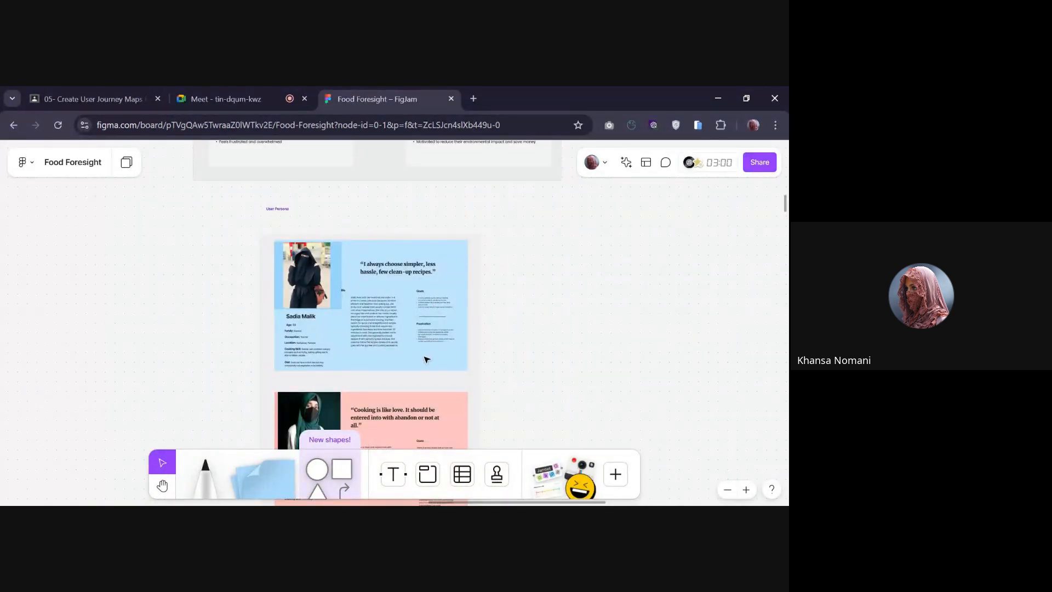
scroll(403, 328, down, 5)
scroll(401, 340, up, 10)
scroll(401, 340, up, 15)
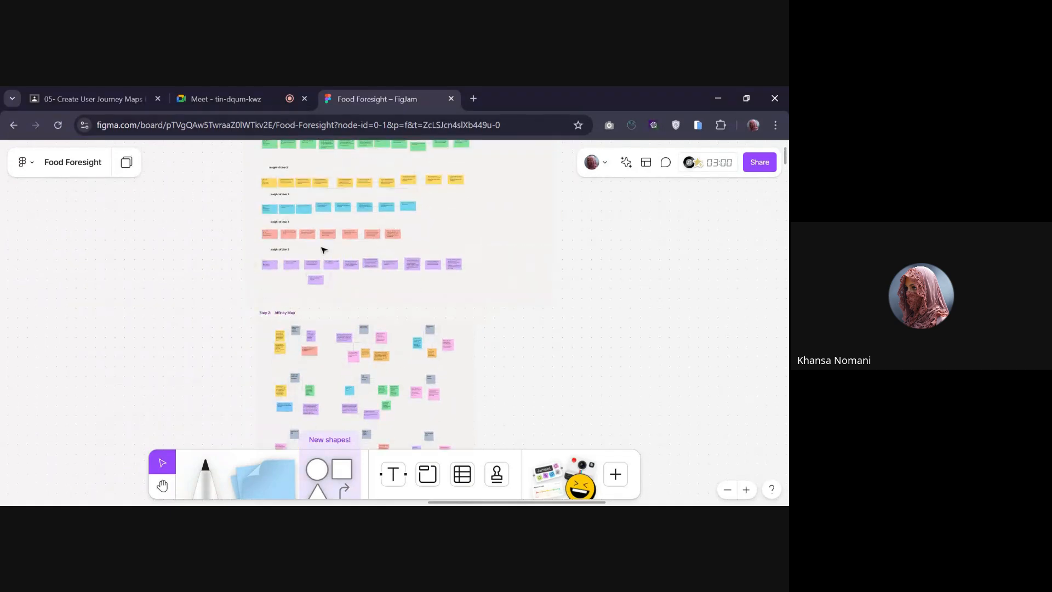
- Review the Step 1 insight rows for all users together with the Affinity Map groups derived from them
scroll(331, 253, up, 3)
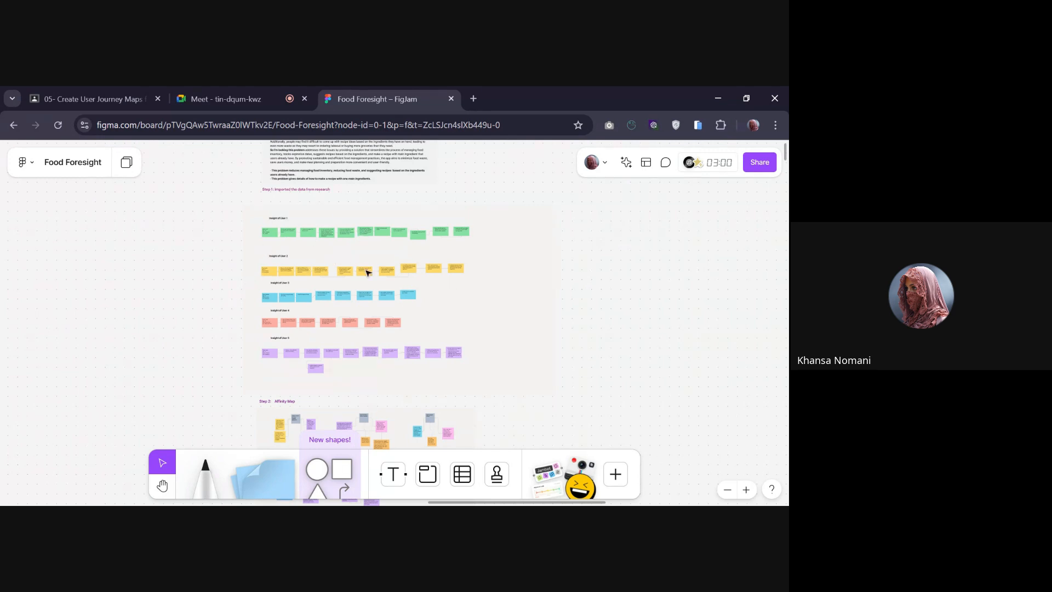
scroll(354, 317, down, 3)
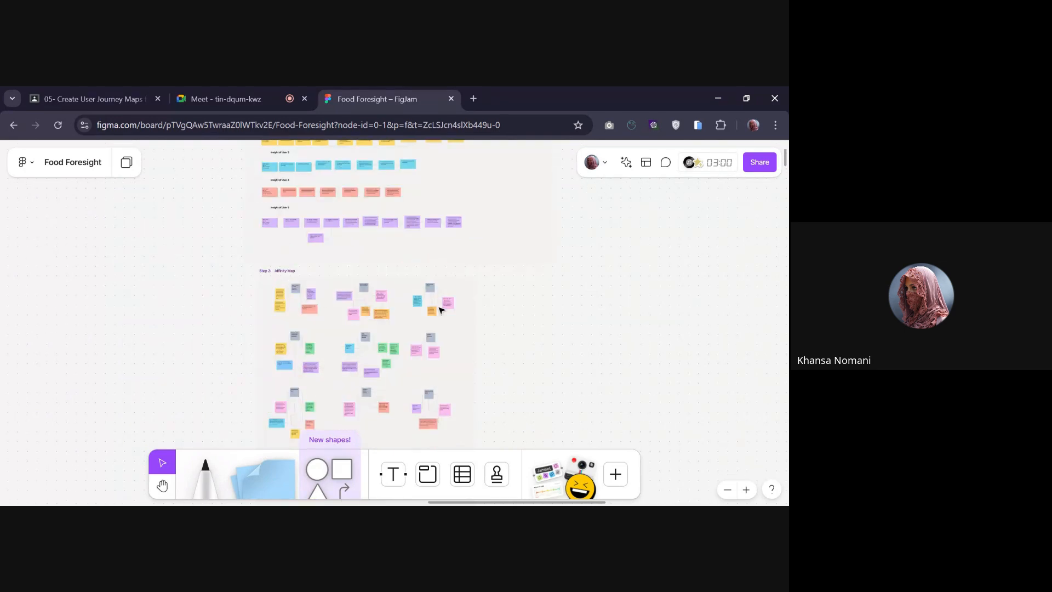
scroll(373, 336, down, 1)
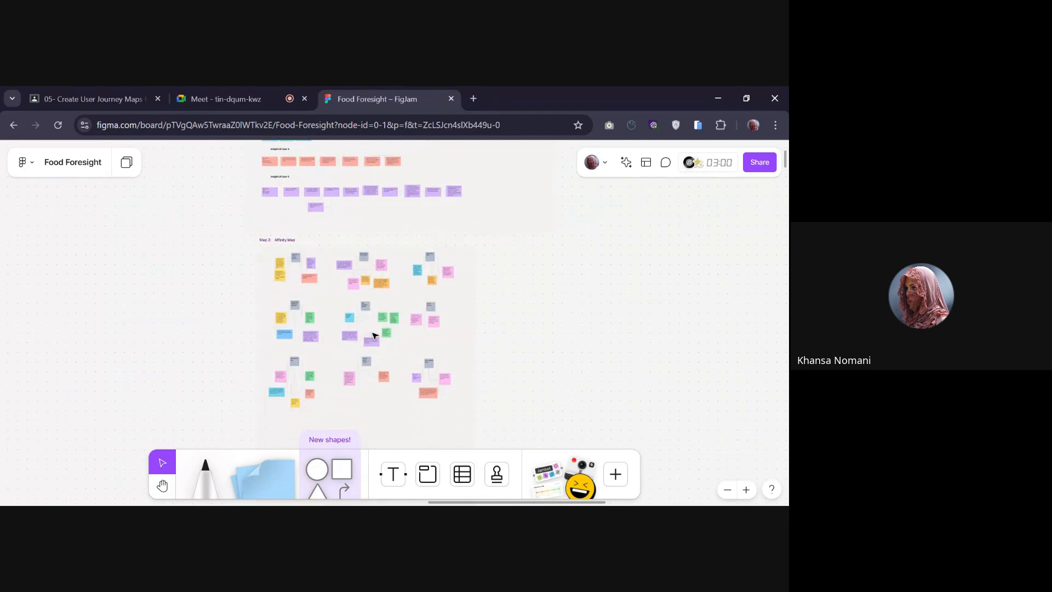
scroll(373, 335, down, 2)
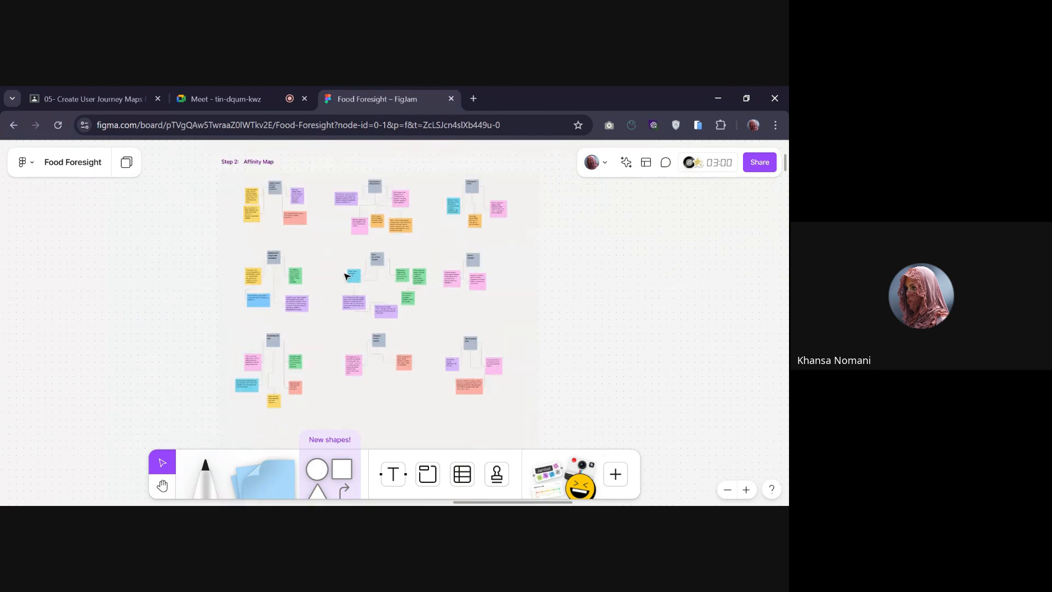
scroll(345, 310, down, 5)
scroll(345, 277, down, 2)
scroll(345, 276, up, 8)
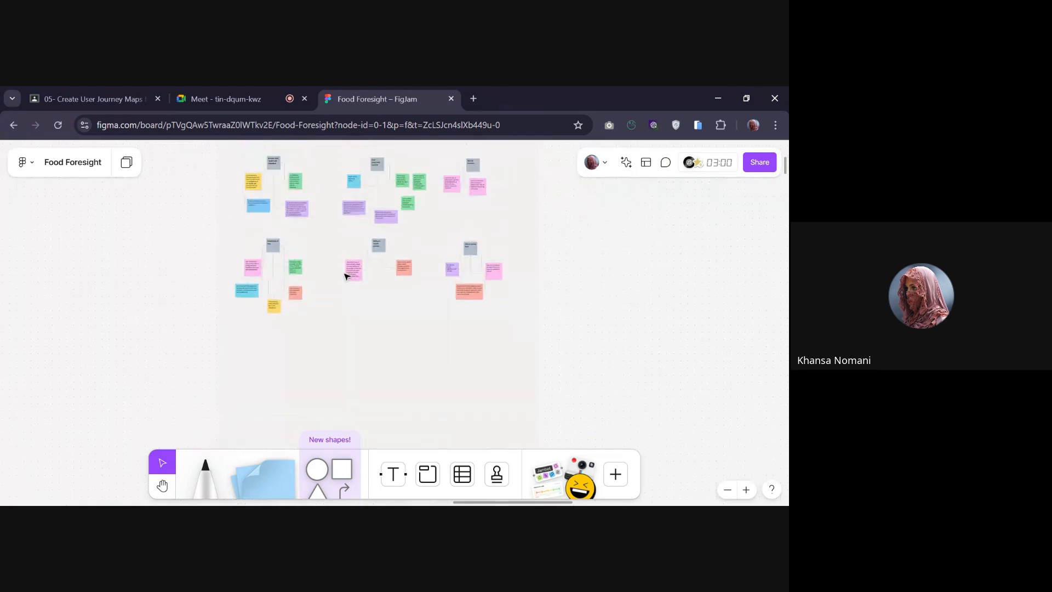
scroll(345, 277, down, 2)
scroll(368, 304, up, 2)
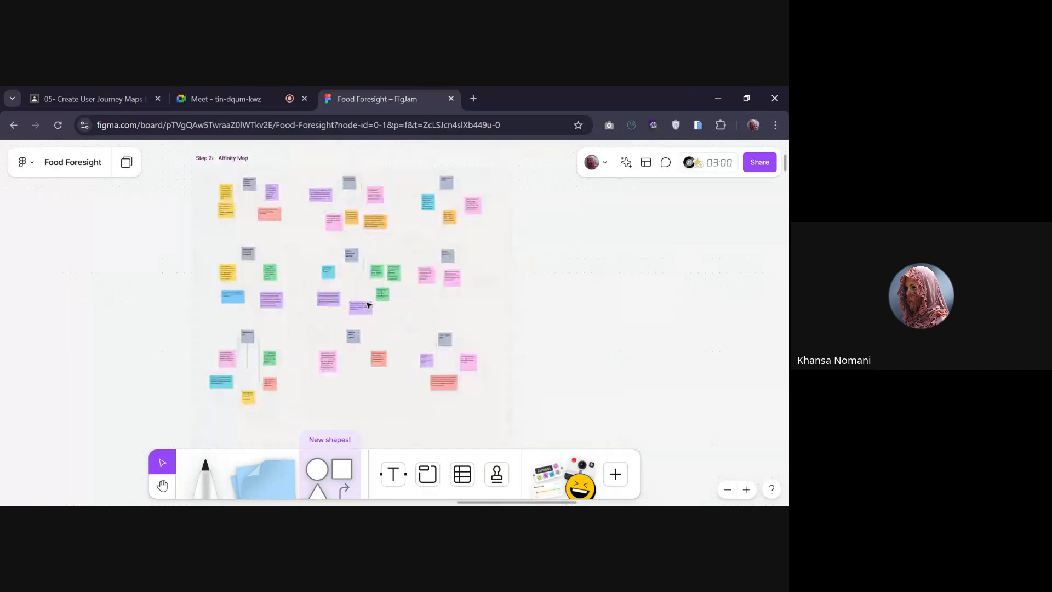
- Compare the insight rows of Users 3, 4 and 5 with the colored notes in the Affinity Map groups
scroll(295, 232, up, 4)
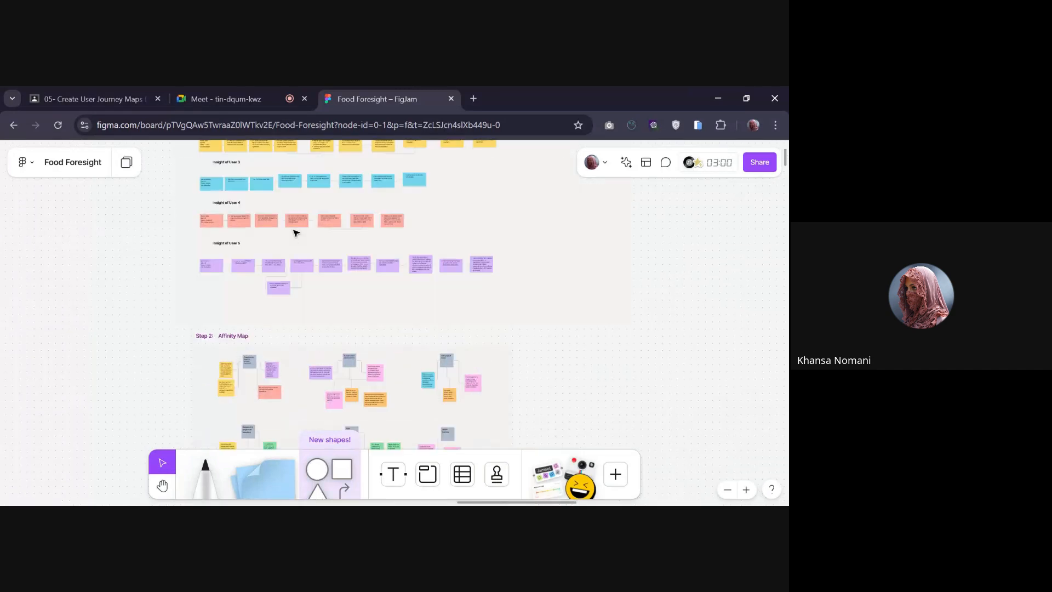
scroll(326, 319, down, 5)
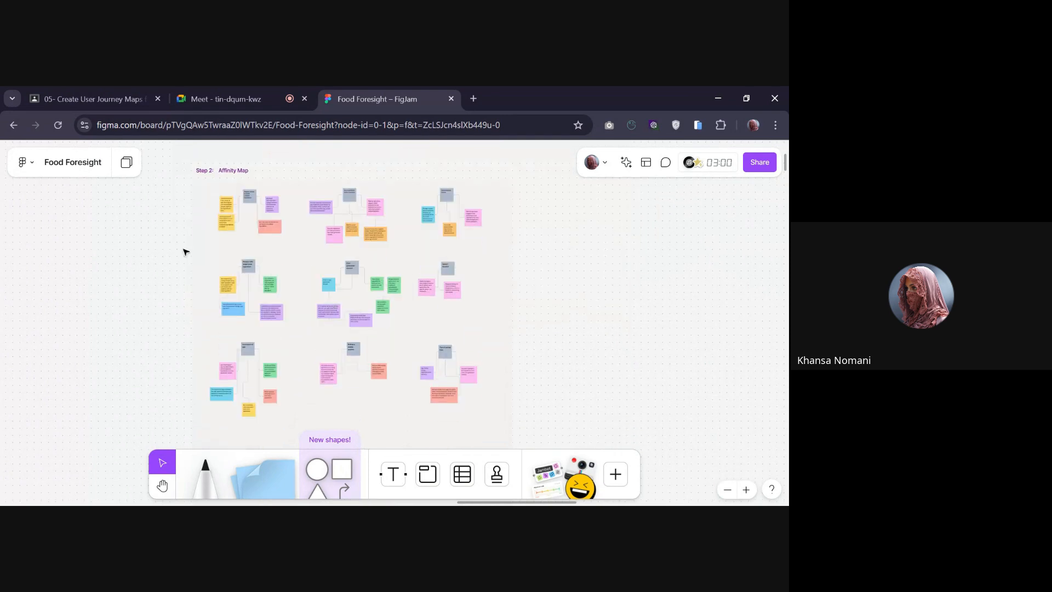
scroll(346, 285, up, 4)
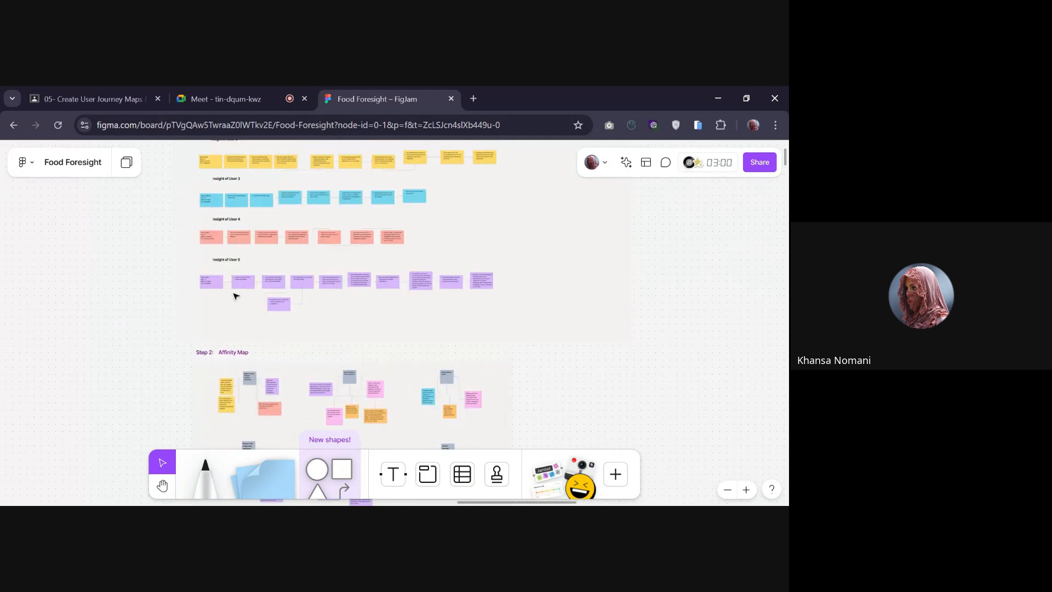
scroll(235, 296, down, 3)
scroll(280, 336, down, 3)
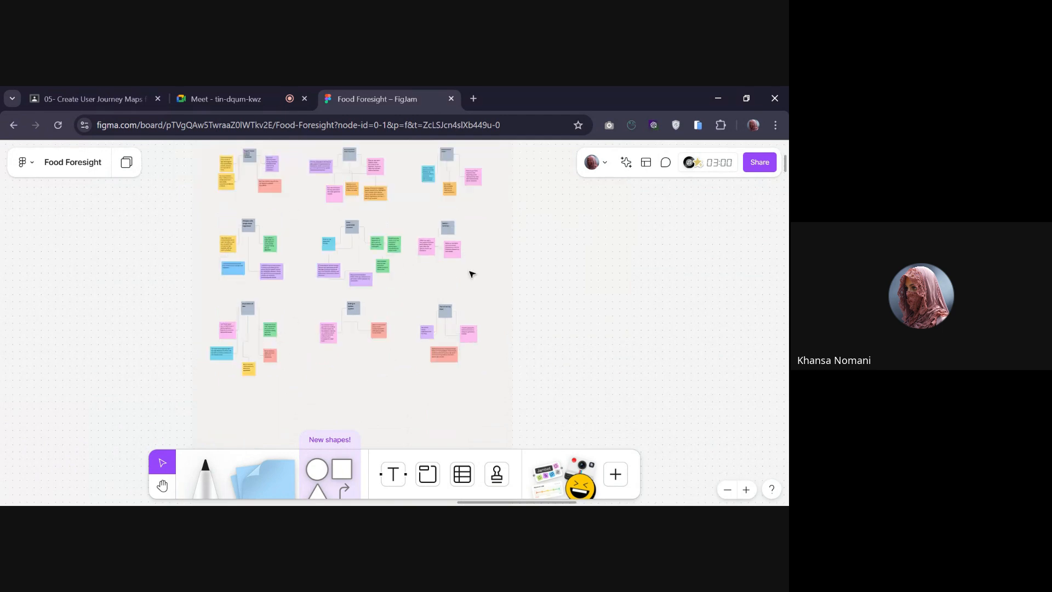
- Check the start of the Step 3: Secondary Research section and return to the overview of Steps 1 and 2
scroll(427, 321, down, 10)
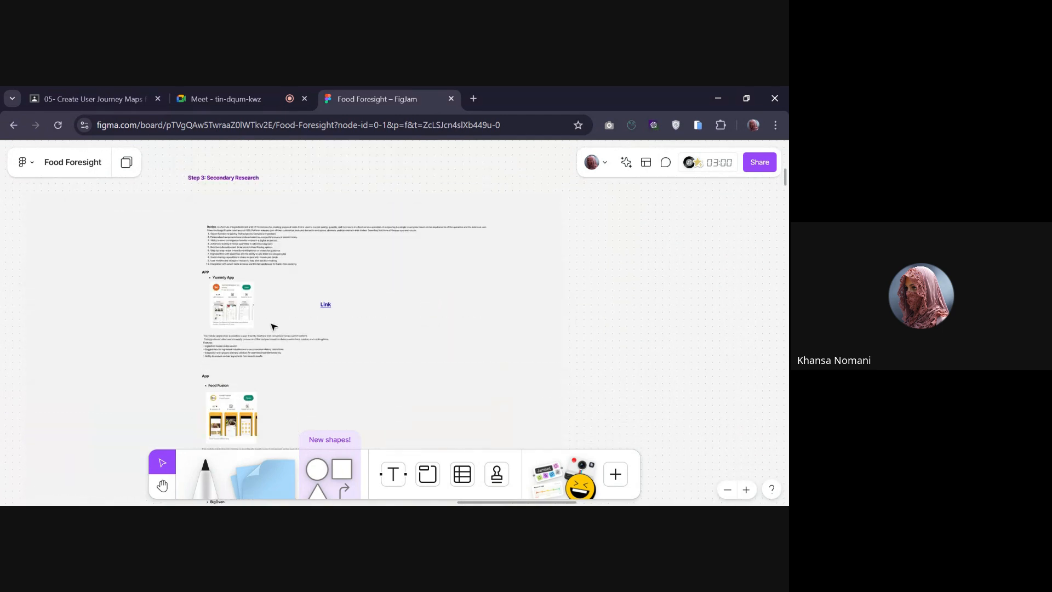
scroll(244, 261, up, 2)
scroll(244, 261, up, 5)
scroll(244, 261, down, 4)
scroll(244, 261, up, 4)
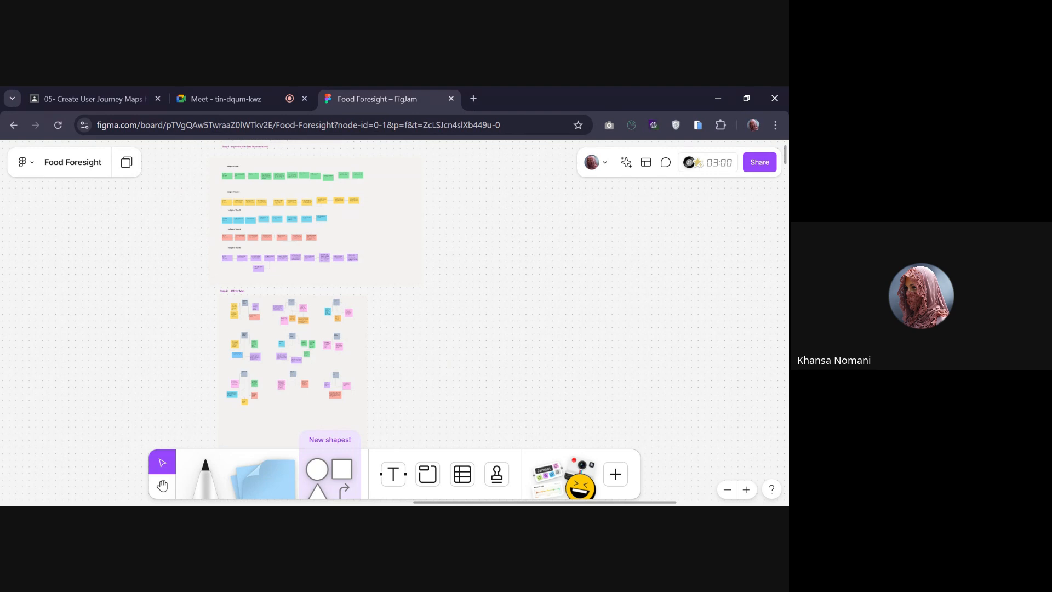
- Go to the Step 3: Secondary Research section and look over its Recipe introduction and Yummly App entry
scroll(298, 313, down, 6)
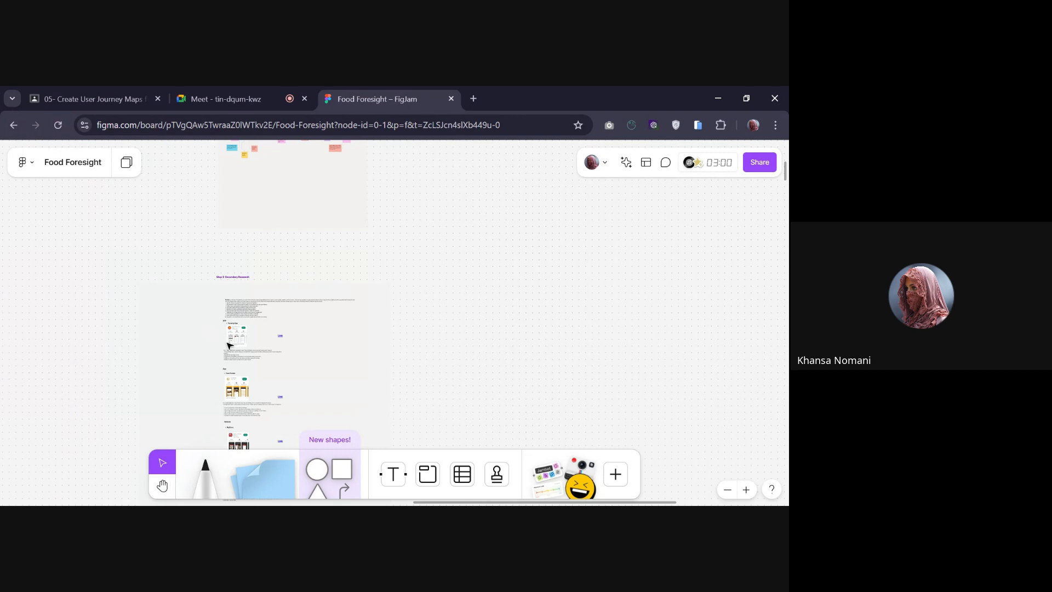
scroll(229, 345, up, 5)
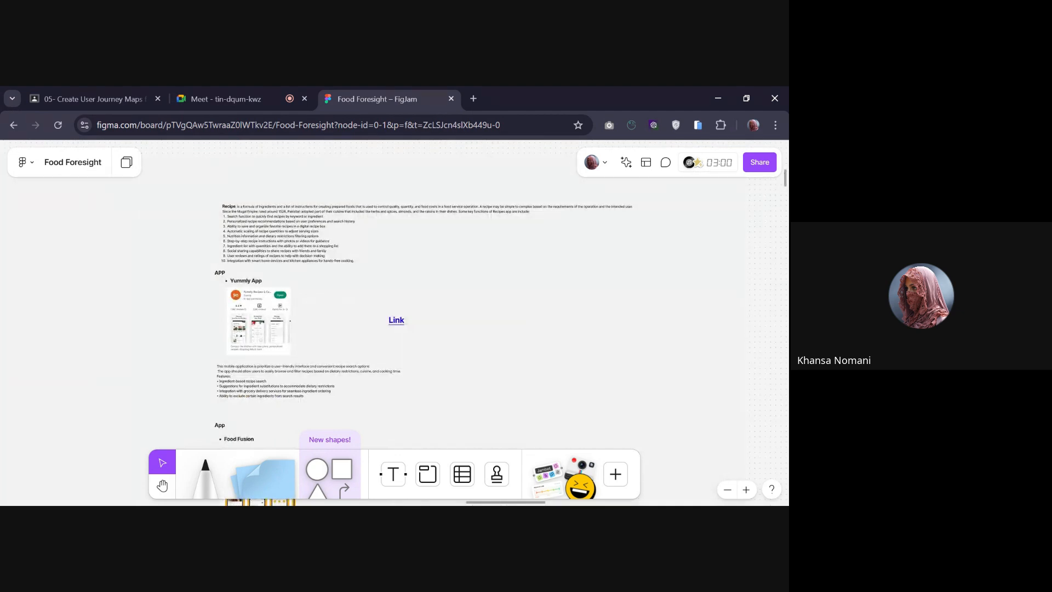
scroll(229, 345, up, 1)
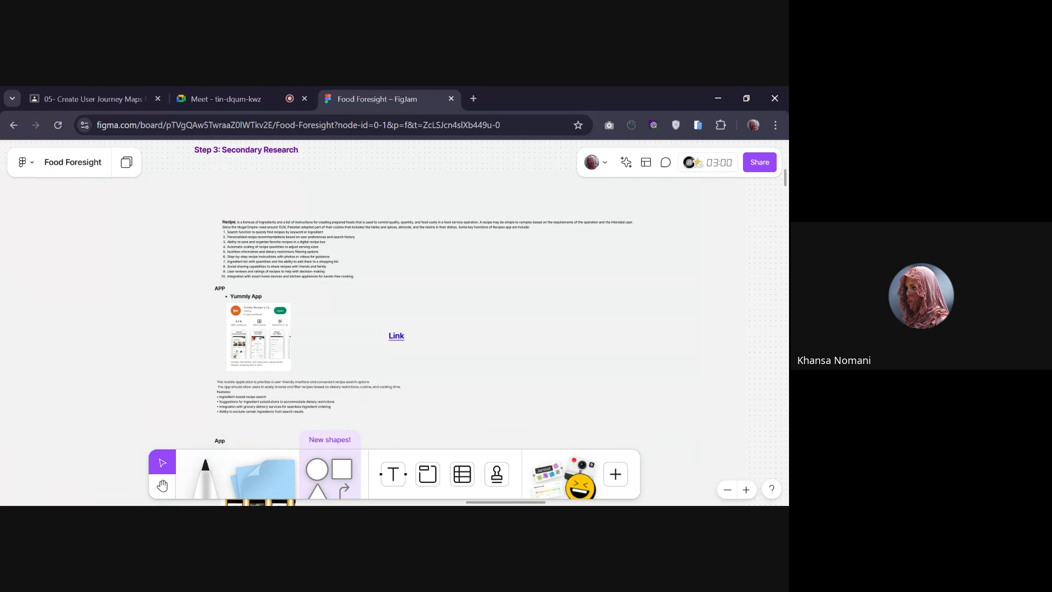
scroll(227, 343, up, 5)
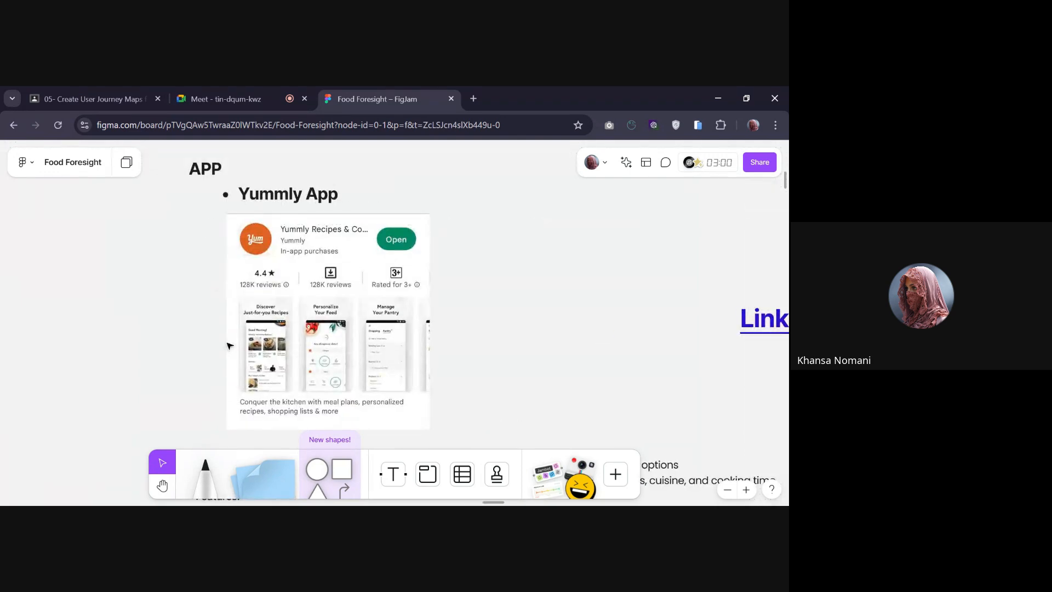
scroll(226, 342, down, 2)
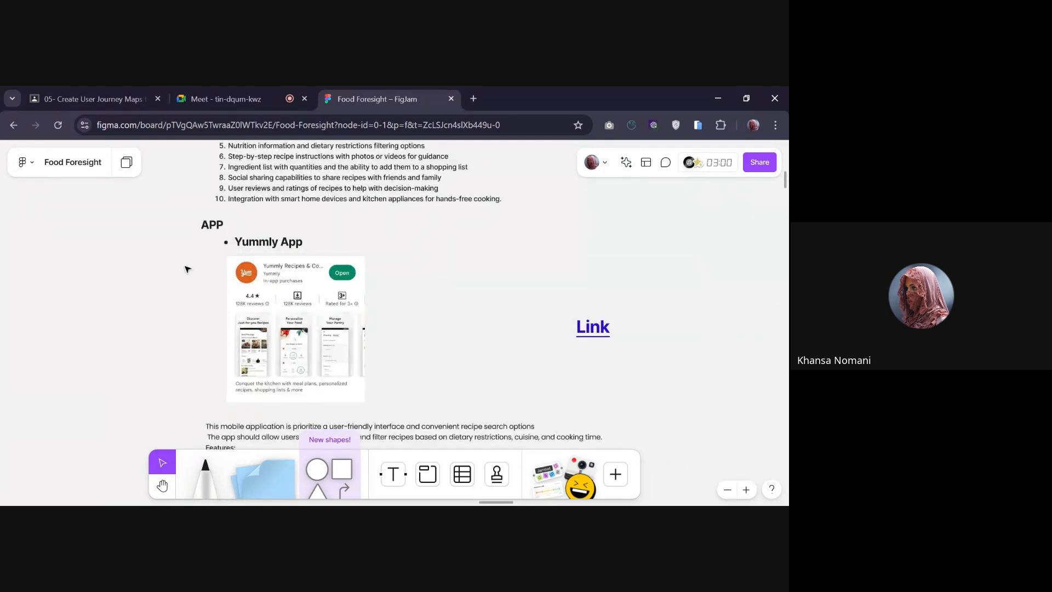
scroll(468, 330, down, 5)
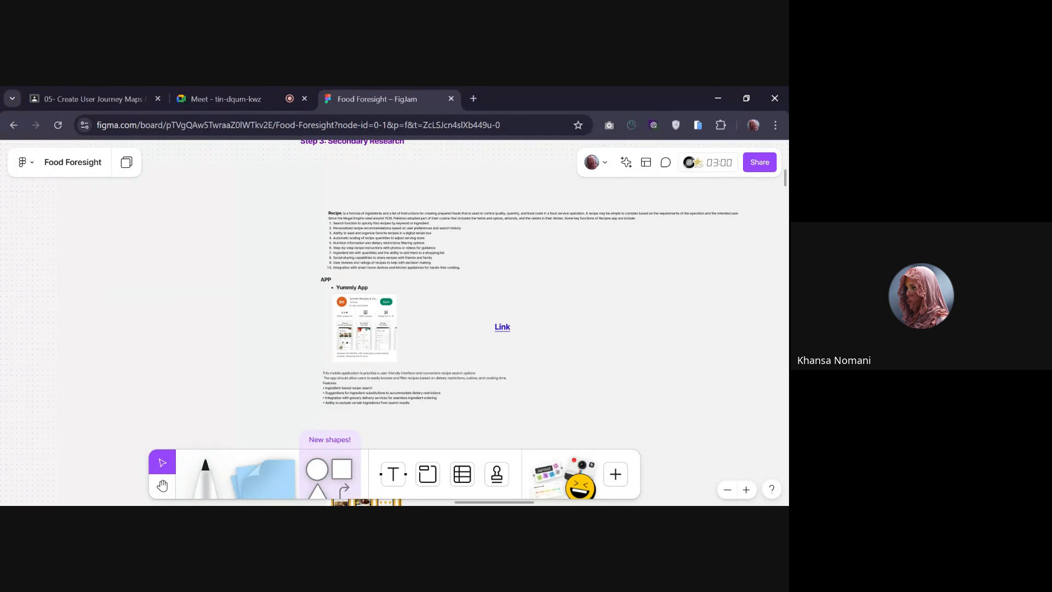
- Read the numbered list of recipe app functions and the Yummly App's description and feature list
scroll(422, 284, up, 5)
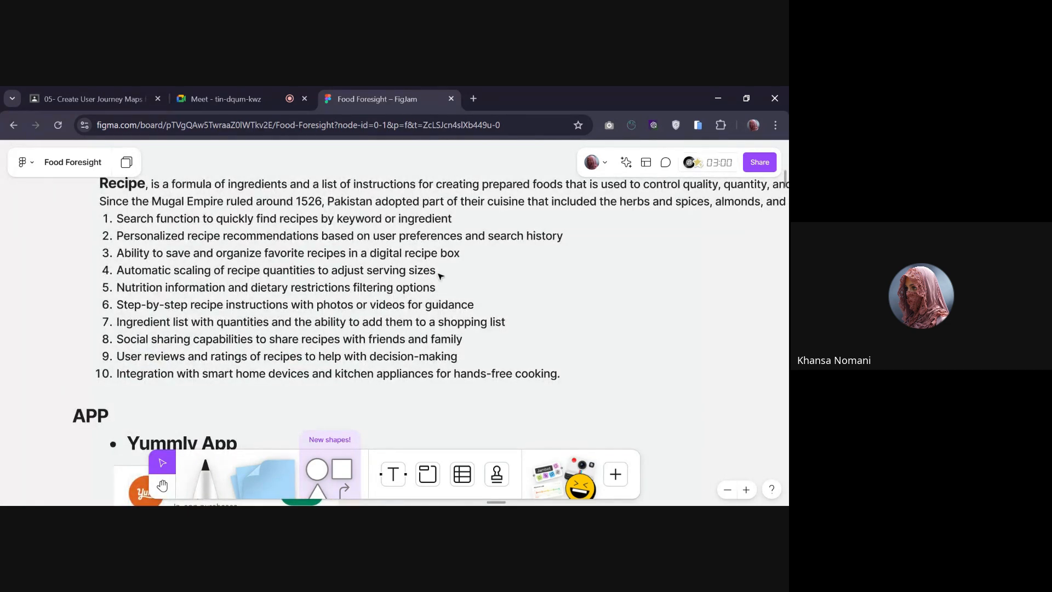
scroll(357, 272, down, 3)
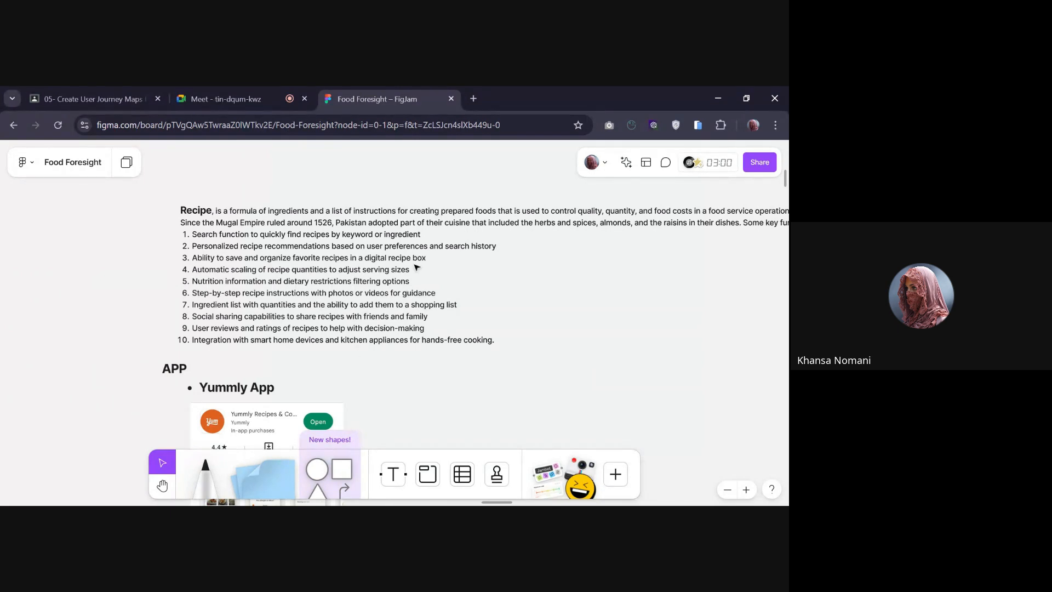
scroll(447, 341, down, 2)
scroll(448, 341, up, 3)
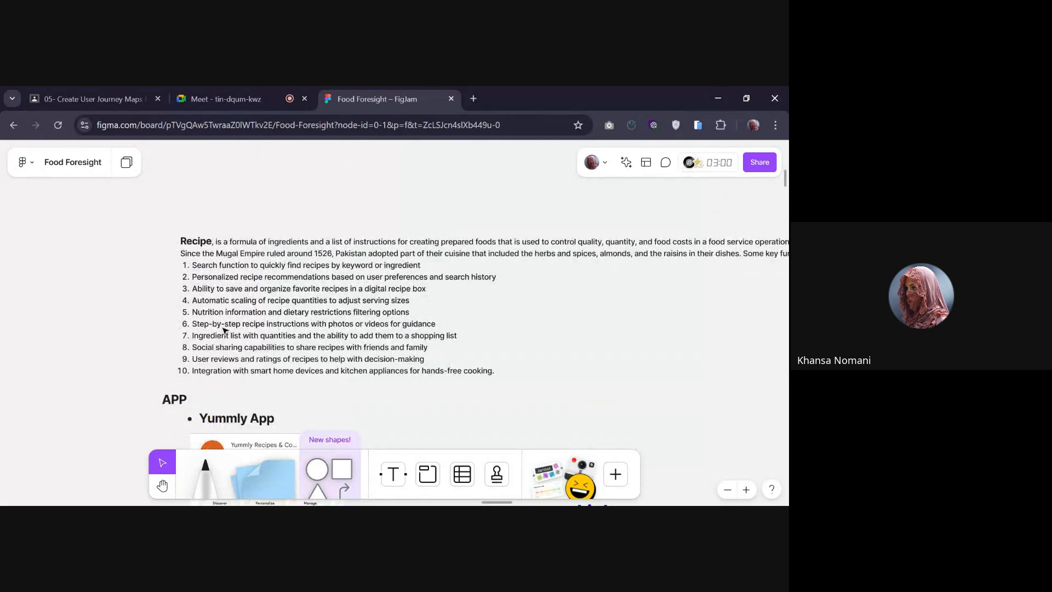
scroll(223, 329, down, 6)
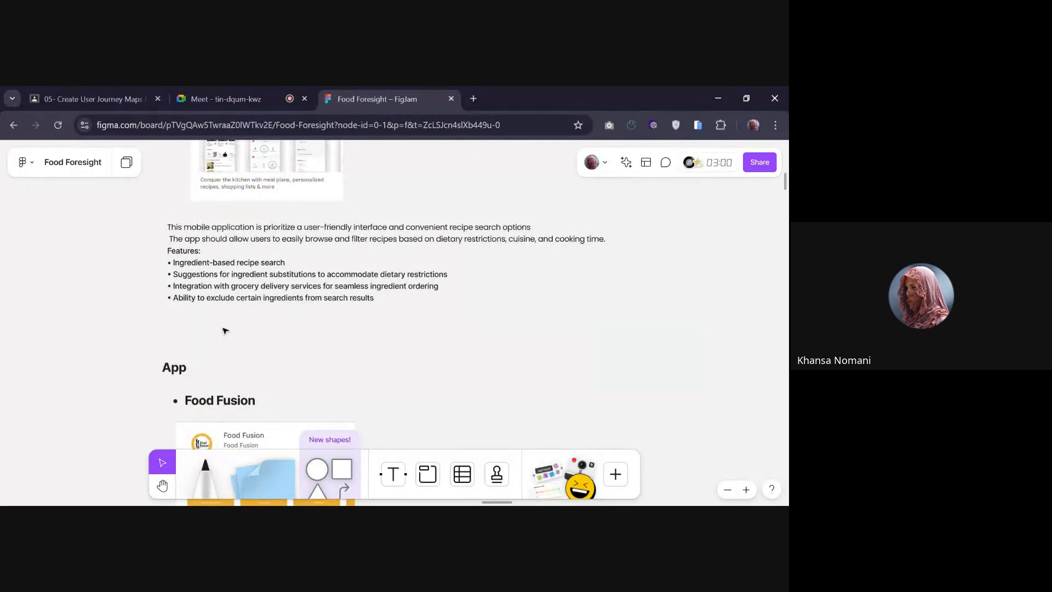
scroll(224, 329, up, 1)
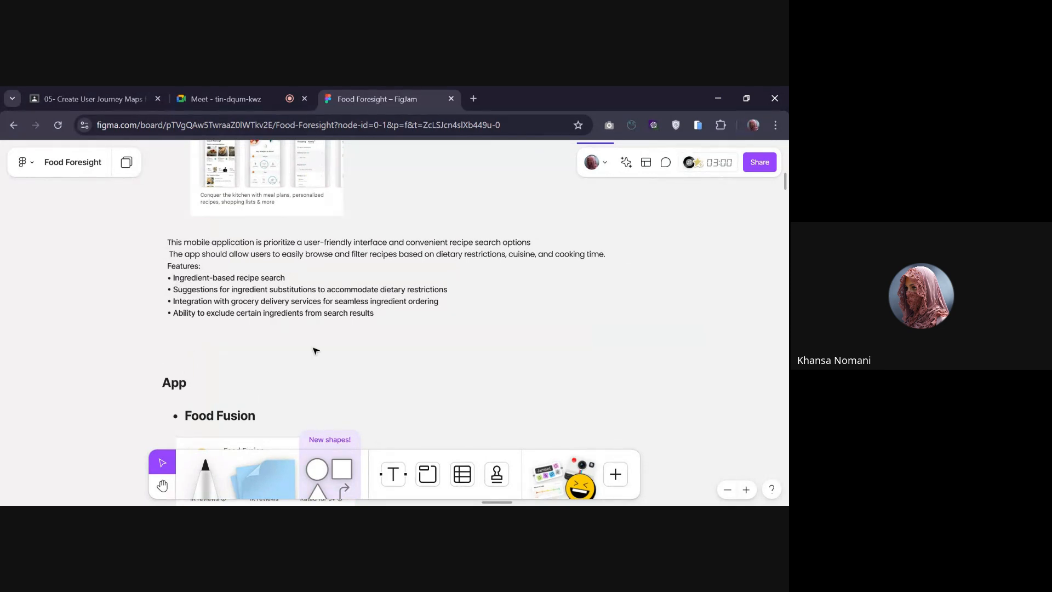
scroll(316, 351, up, 3)
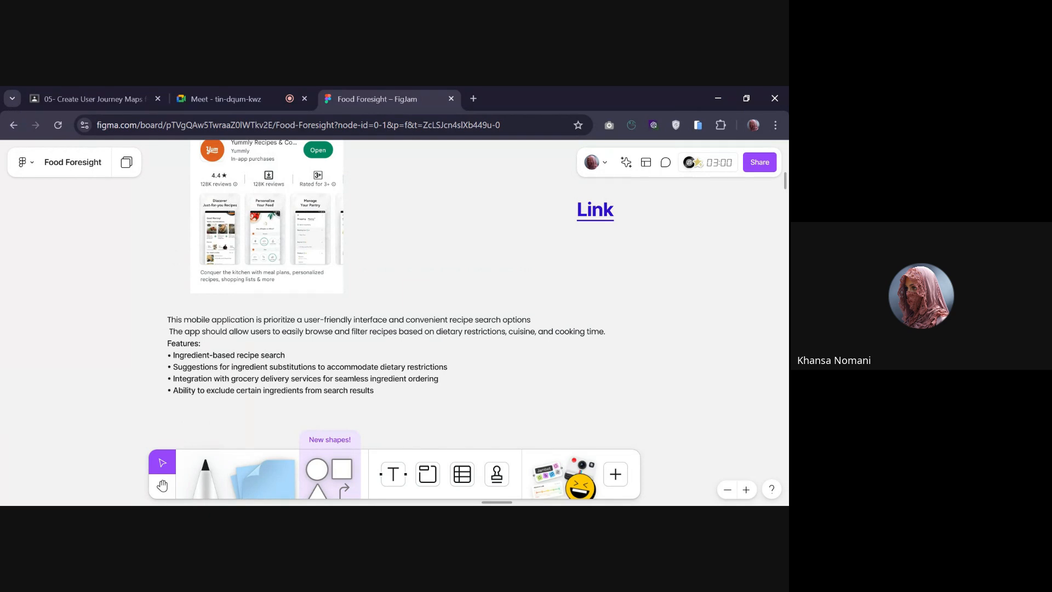
- Look over the remaining secondary research, from the Food Fusion app and BigOven website to the Articles above the Empathy Map
scroll(315, 350, down, 3)
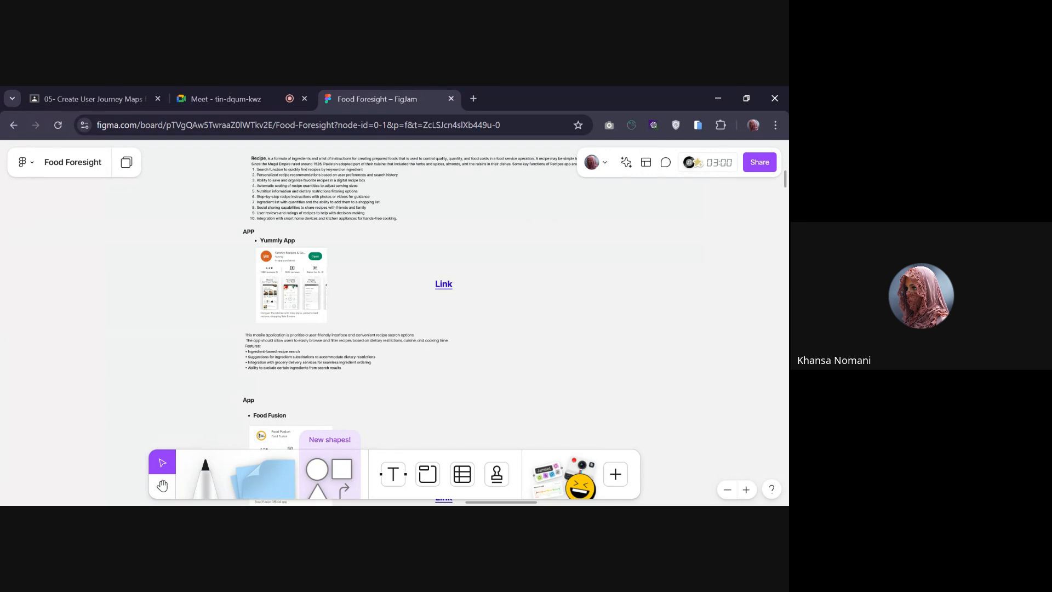
scroll(392, 313, down, 5)
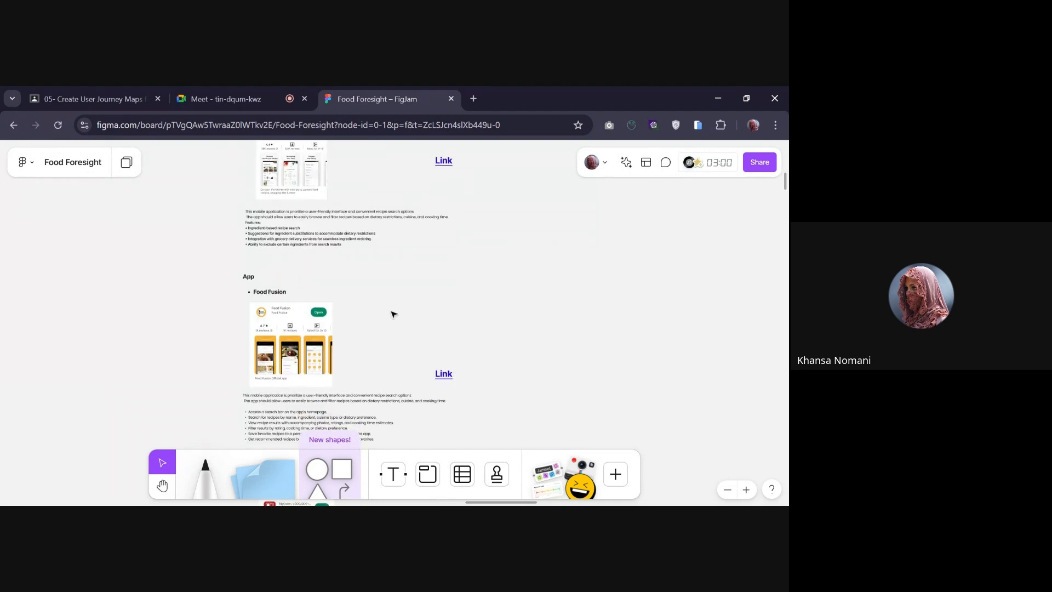
scroll(392, 312, down, 3)
scroll(392, 312, down, 2)
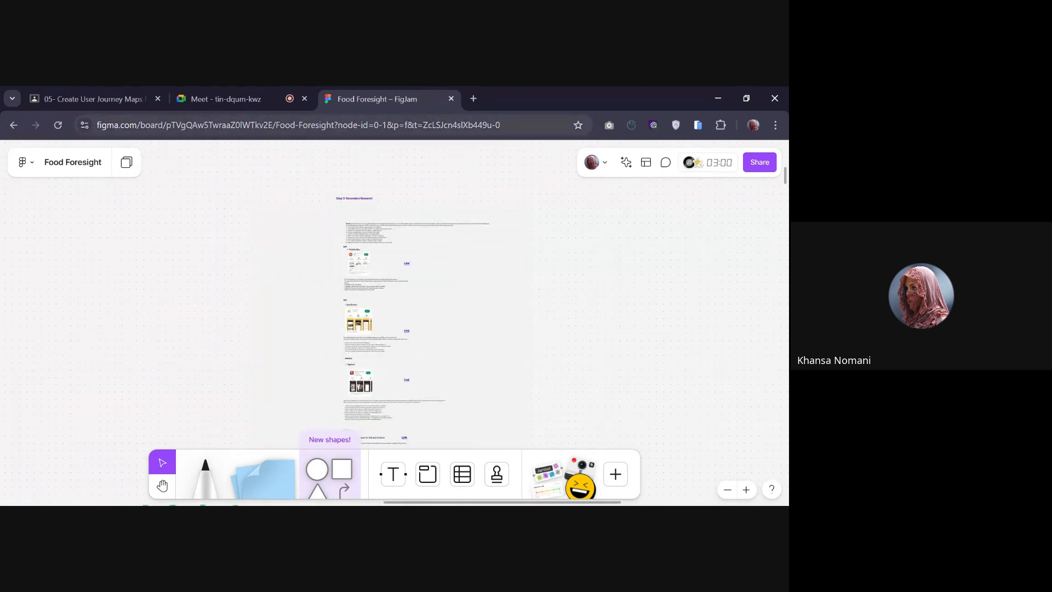
scroll(390, 354, down, 2)
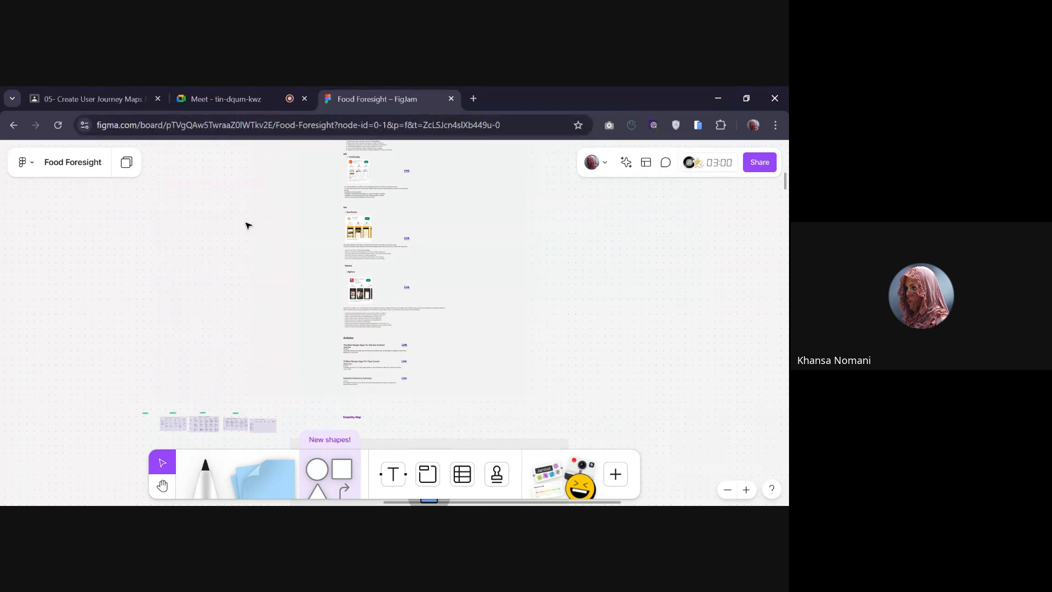
scroll(247, 225, down, 1)
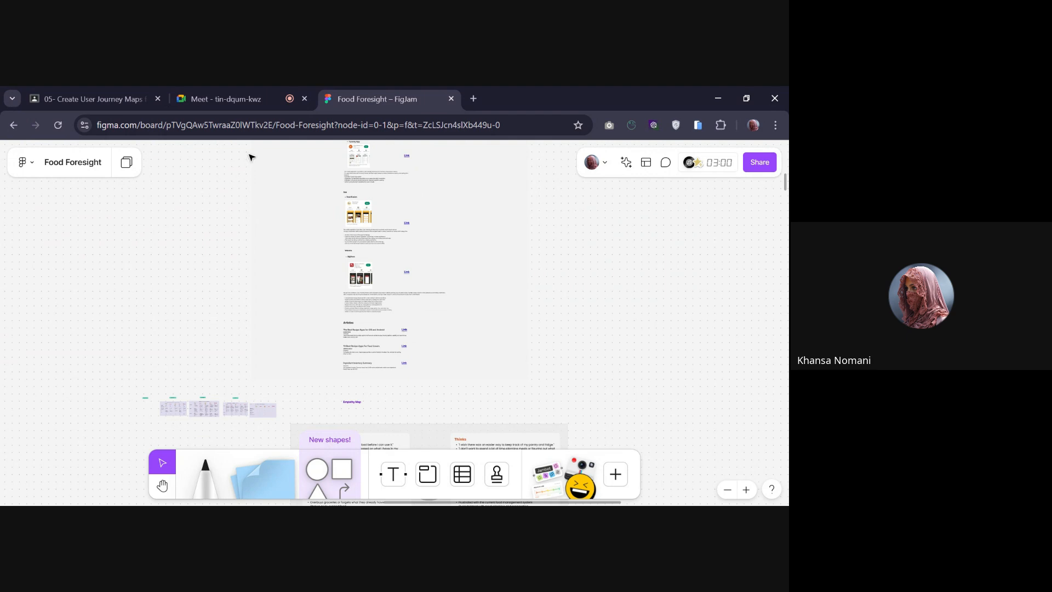
- Check the Google Meet call, then return to the Food Foresight board between the Affinity Map and Secondary Research
click(275, 88)
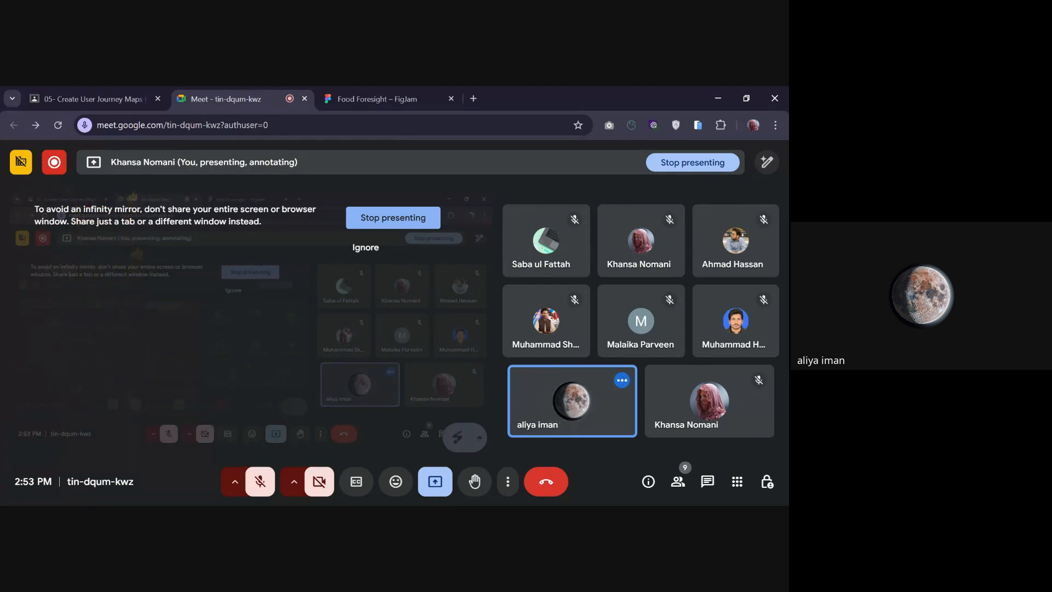
click(398, 97)
scroll(370, 331, up, 5)
scroll(370, 330, down, 5)
scroll(370, 330, up, 3)
scroll(370, 331, up, 3)
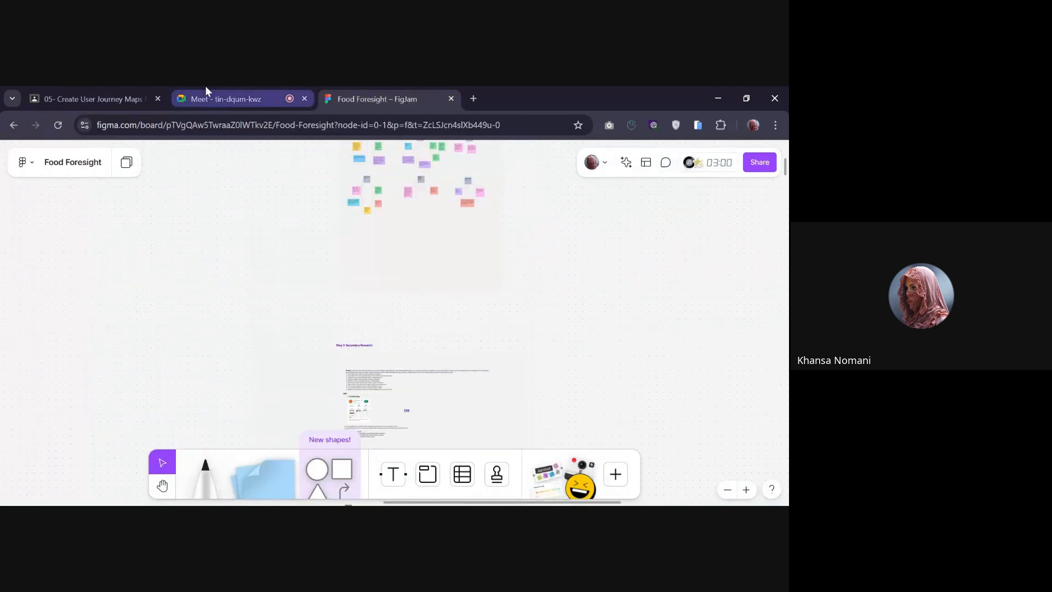
- Switch to Google Classroom, look through the User Journey Map.pdf example, and close it to return to the assignment instructions
click(107, 91)
scroll(390, 342, down, 10)
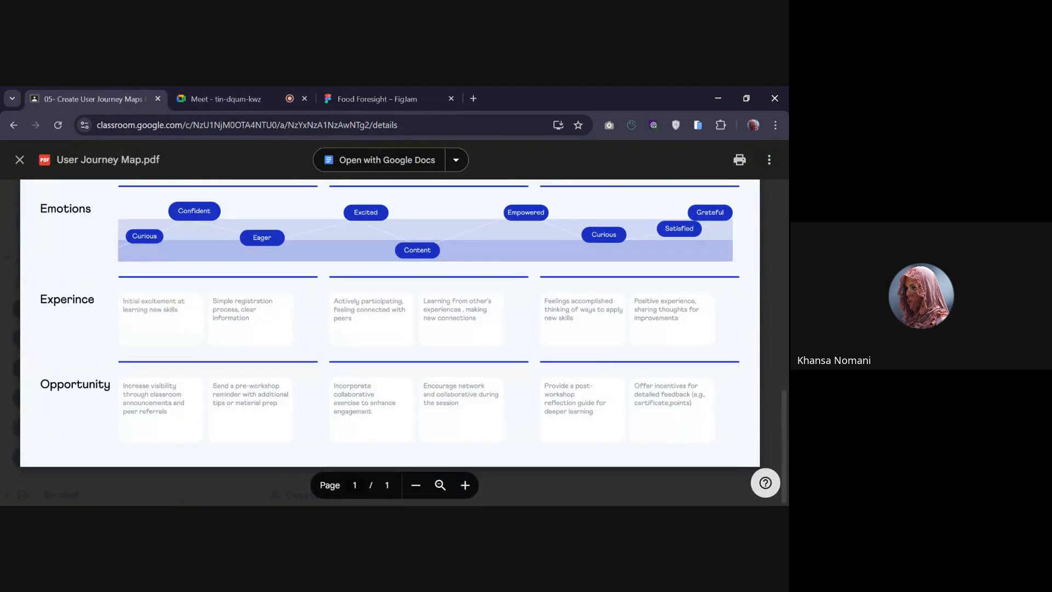
scroll(390, 342, up, 10)
scroll(390, 341, down, 10)
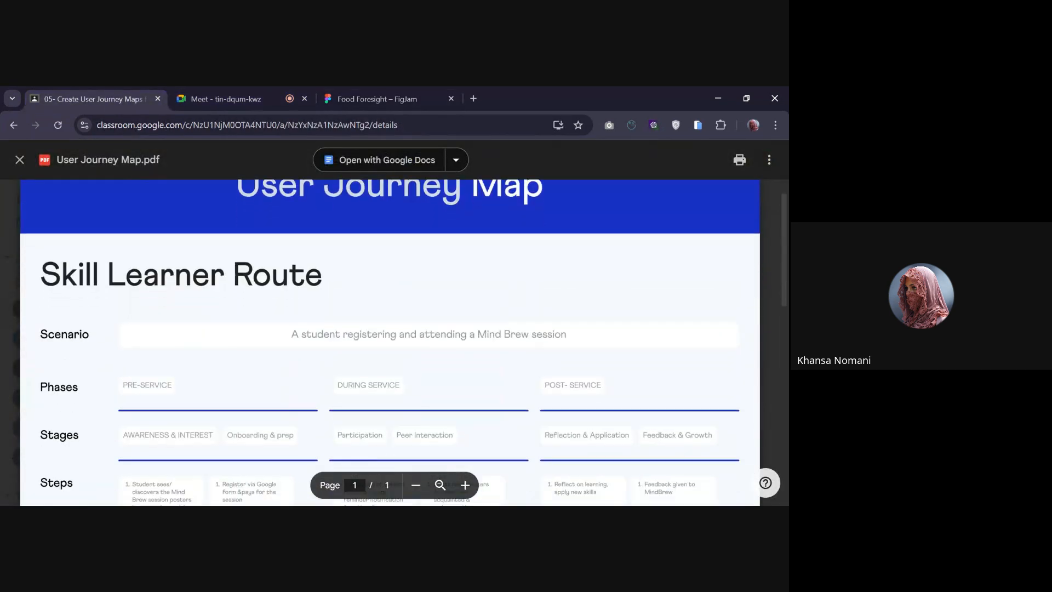
scroll(390, 342, up, 10)
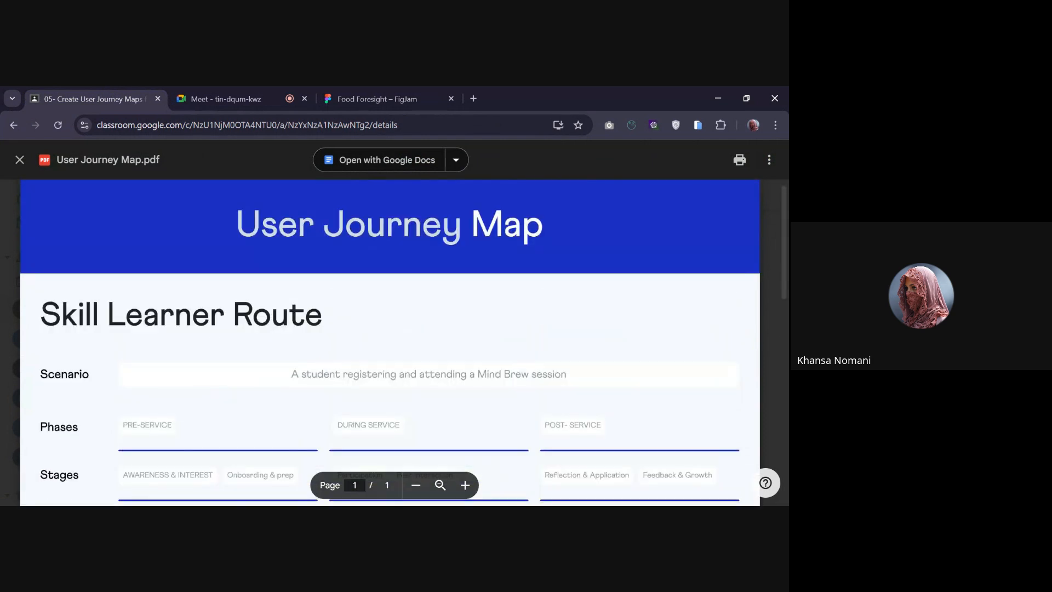
click(19, 159)
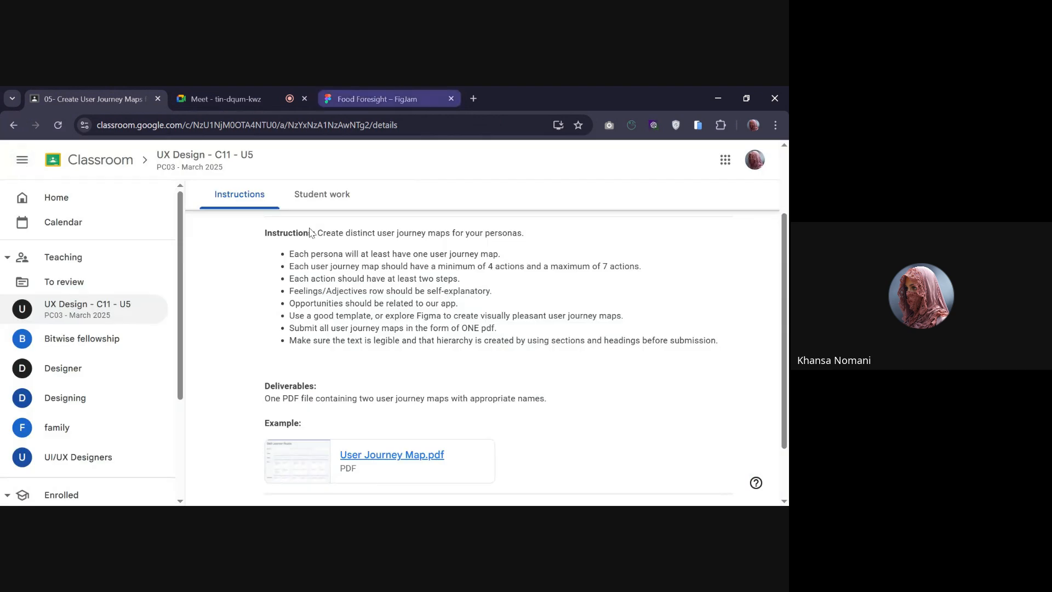
- Return to the Food Foresight FigJam board and review the Secondary Research layout with its Recipe text and Yummly App entry
click(355, 88)
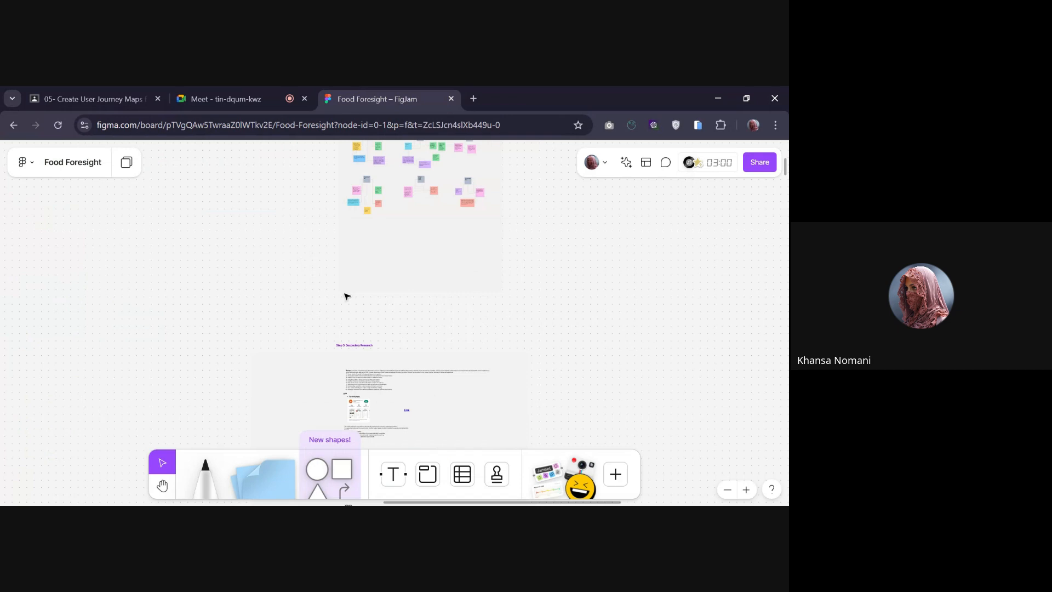
scroll(345, 293, down, 5)
scroll(395, 178, up, 2)
scroll(394, 179, up, 3)
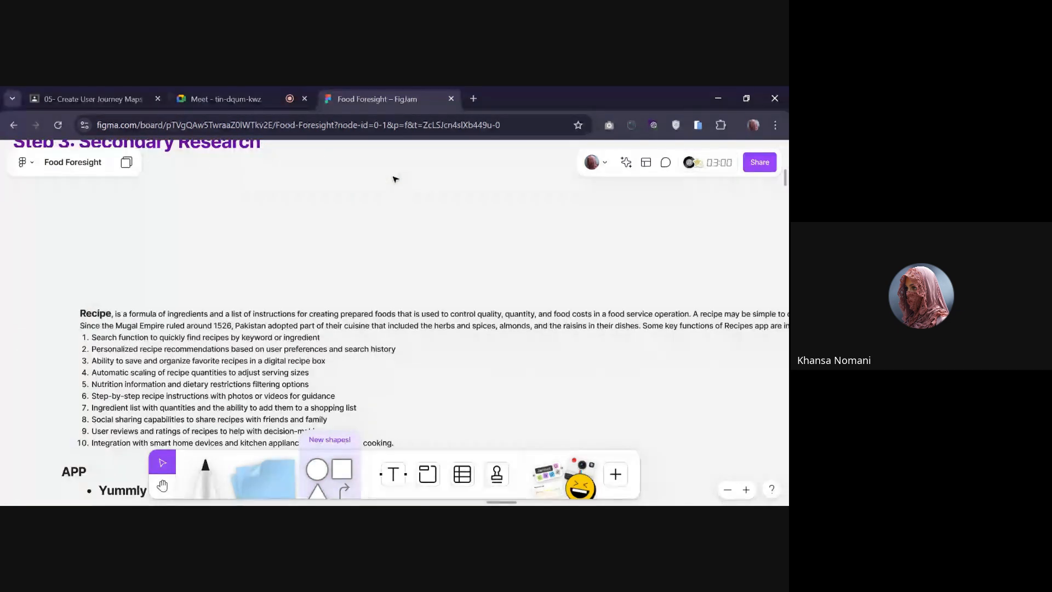
scroll(229, 309, down, 6)
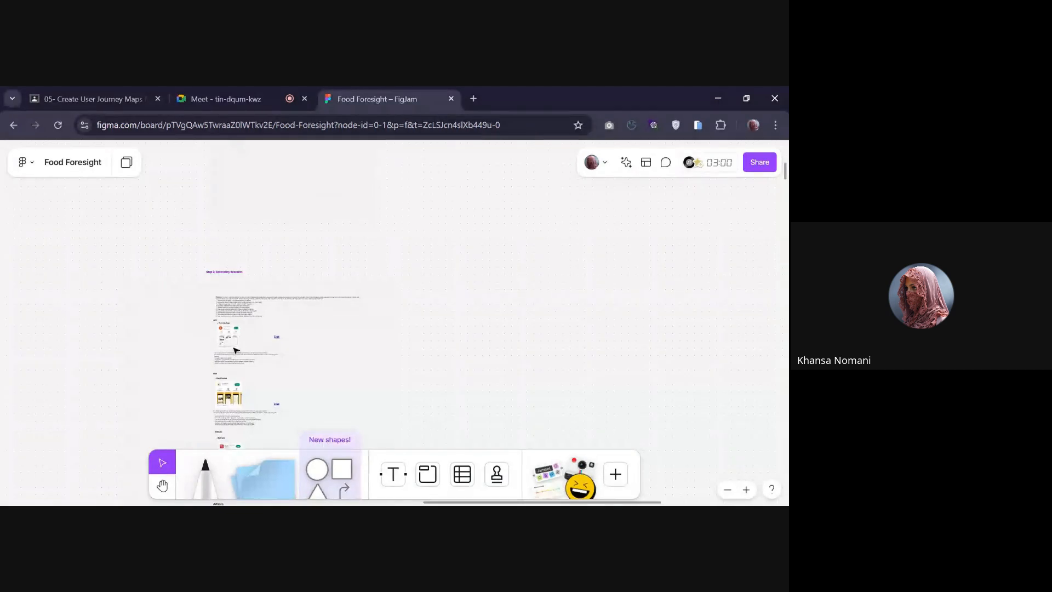
scroll(195, 355, up, 3)
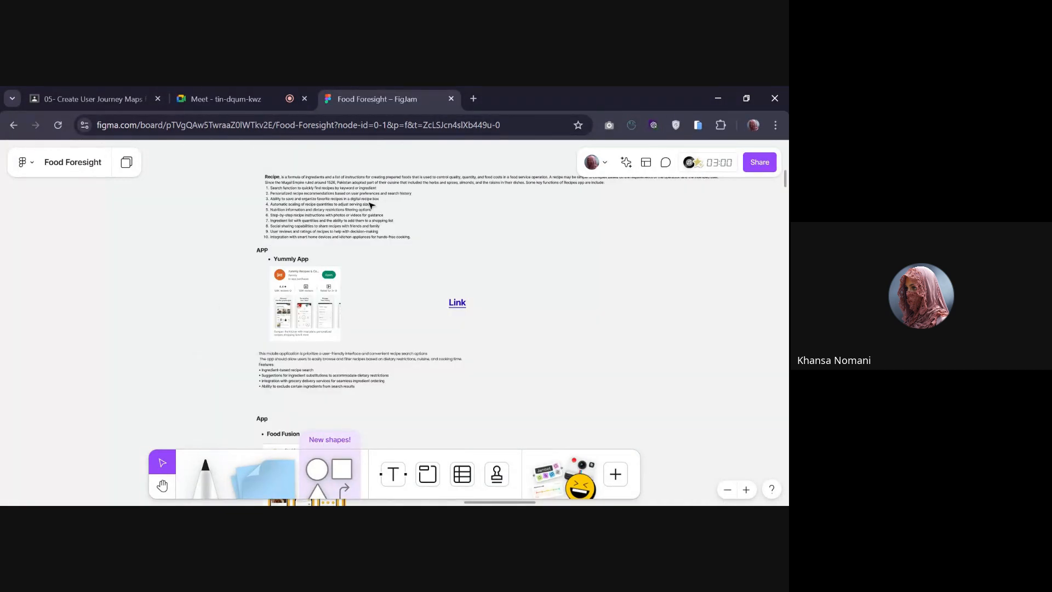
scroll(328, 311, up, 1)
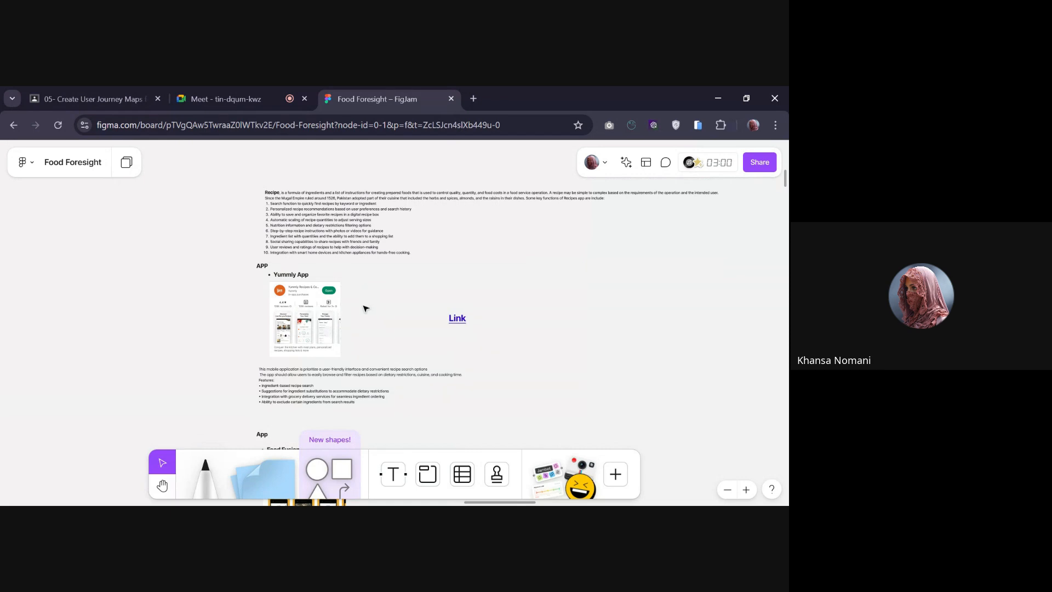
scroll(366, 309, down, 5)
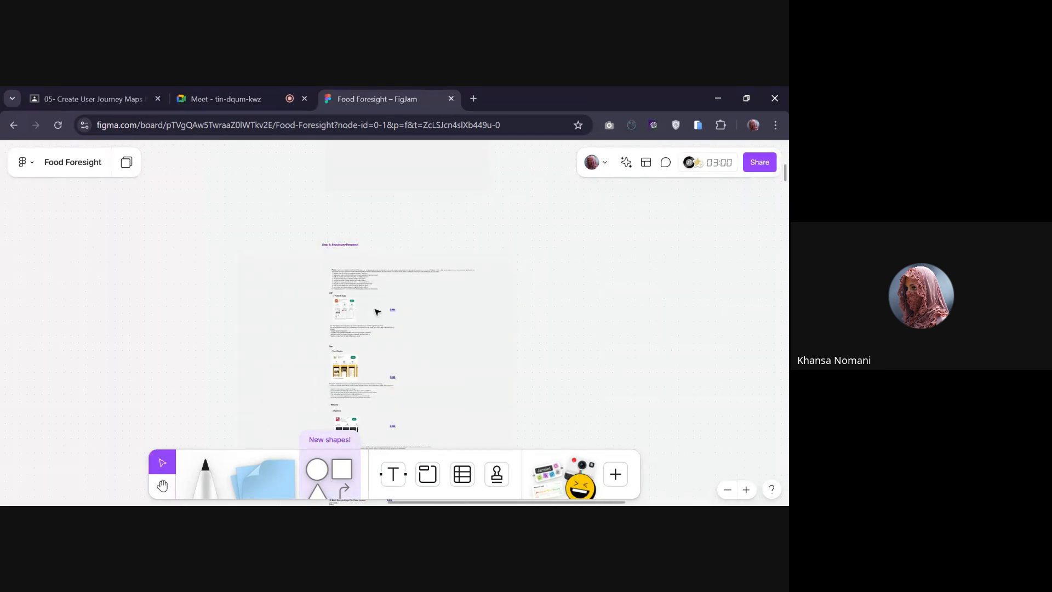
- Compare the Yummly, Food Fusion and BigOven research entries and continue to the Empathy Map's Says, Thinks, Does and Feels cards
scroll(379, 313, up, 3)
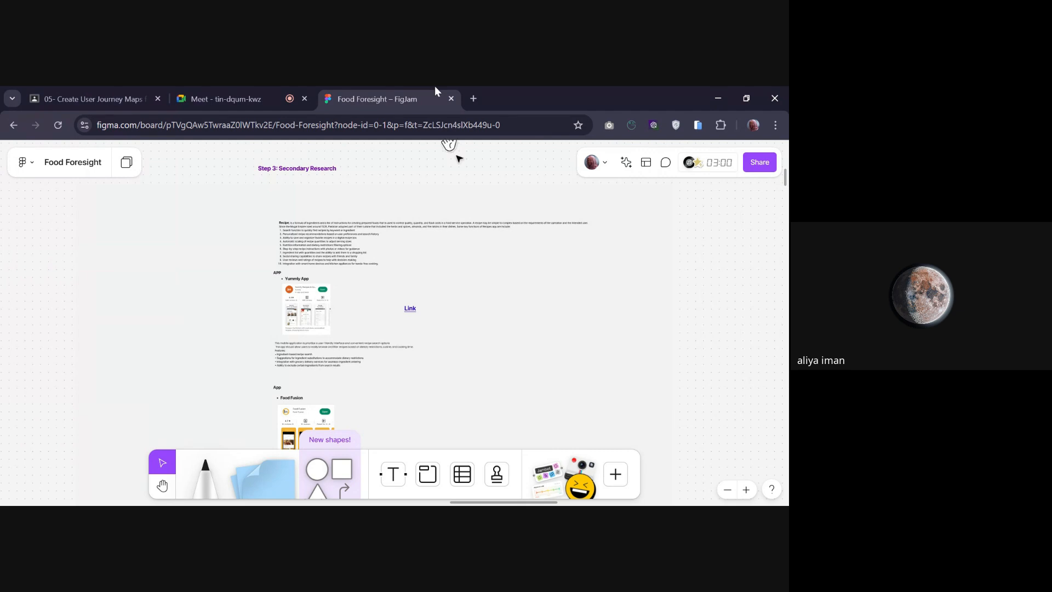
scroll(313, 347, down, 3)
scroll(314, 347, up, 2)
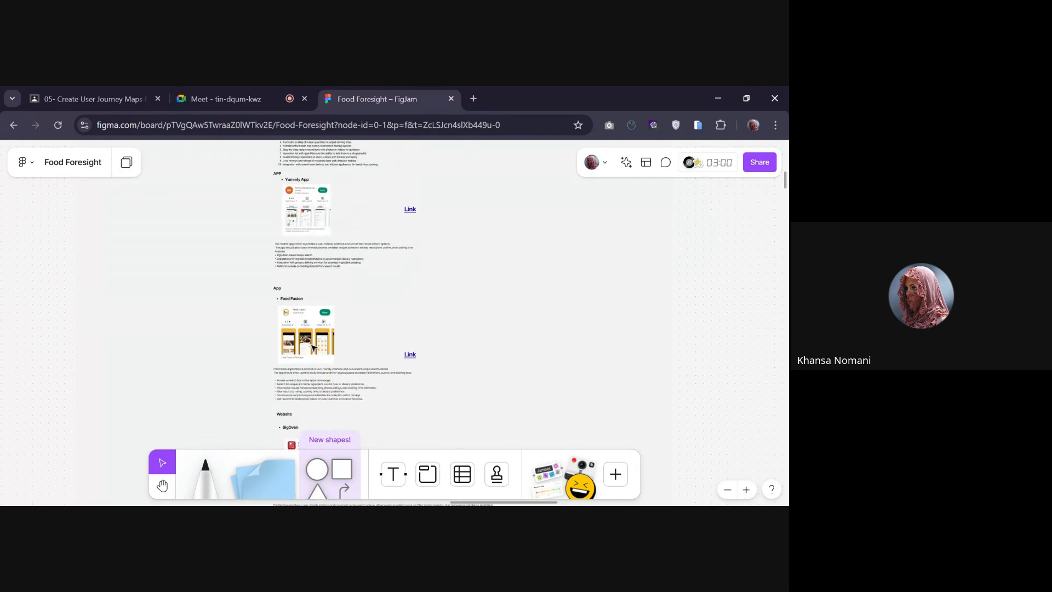
scroll(313, 347, up, 3)
scroll(313, 347, down, 2)
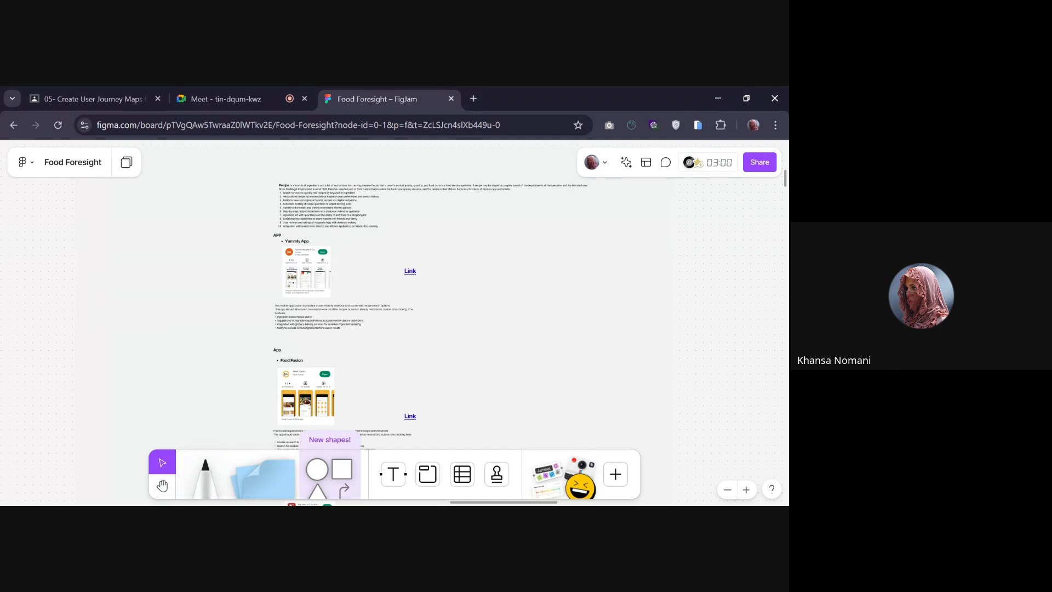
scroll(313, 347, down, 3)
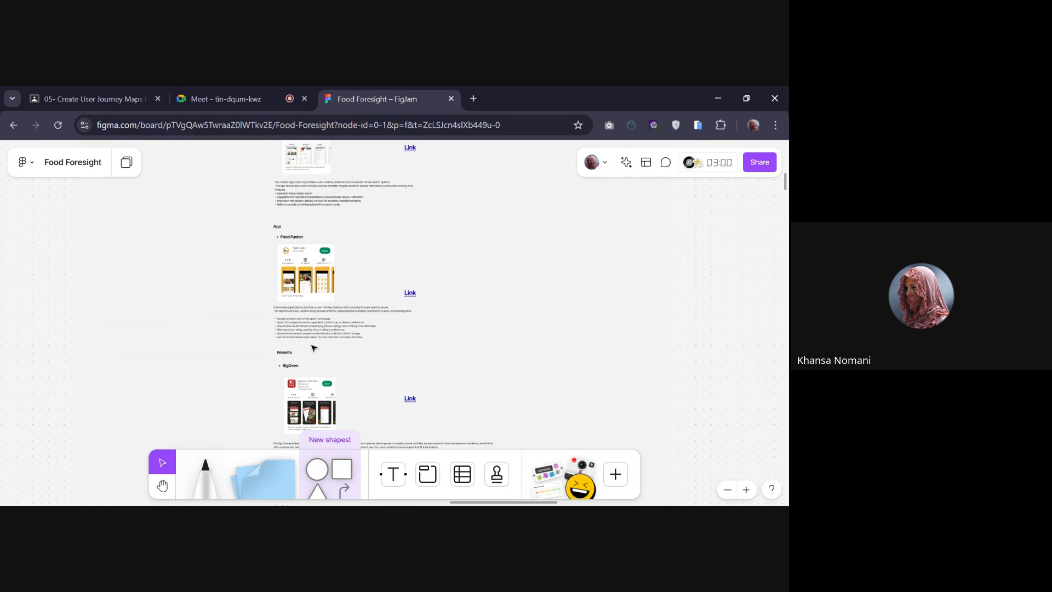
scroll(314, 348, down, 1)
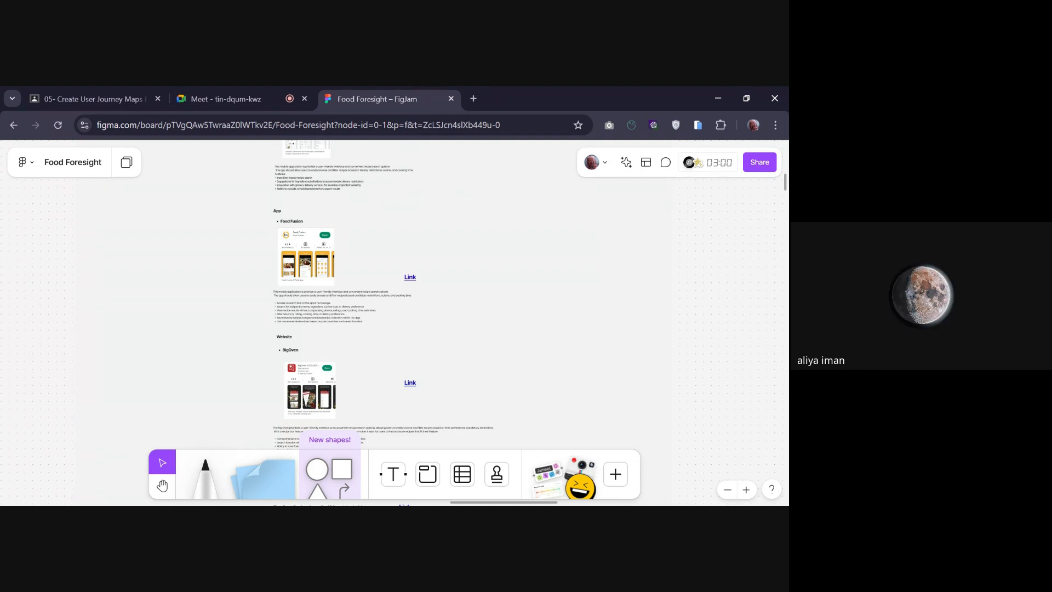
scroll(313, 348, down, 15)
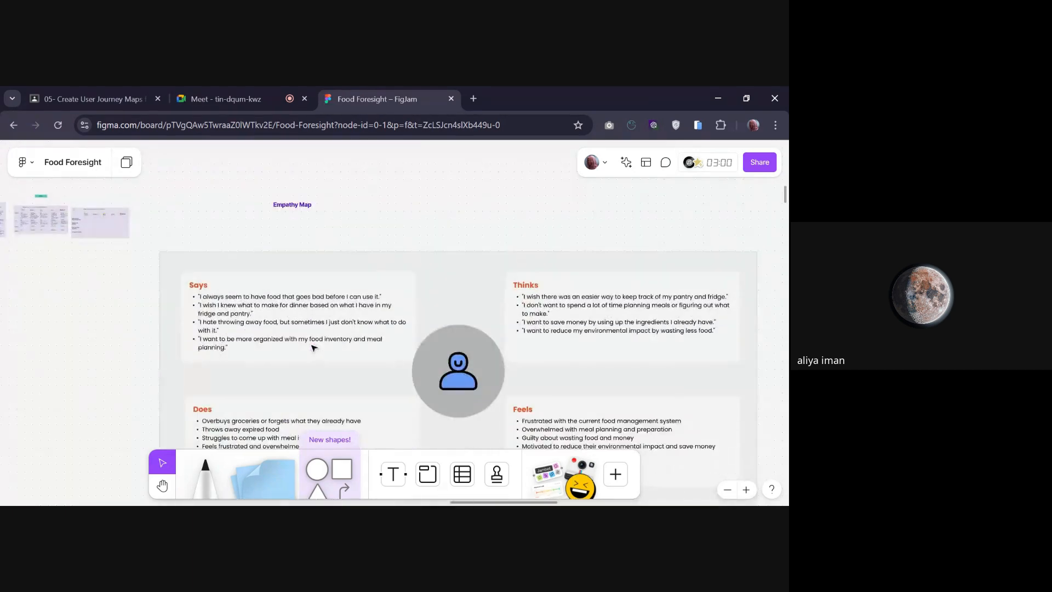
- Survey the overall Food Foresight board layout, from the insights and Affinity Map through Secondary Research to the Empathy Map and personas
scroll(314, 348, down, 10)
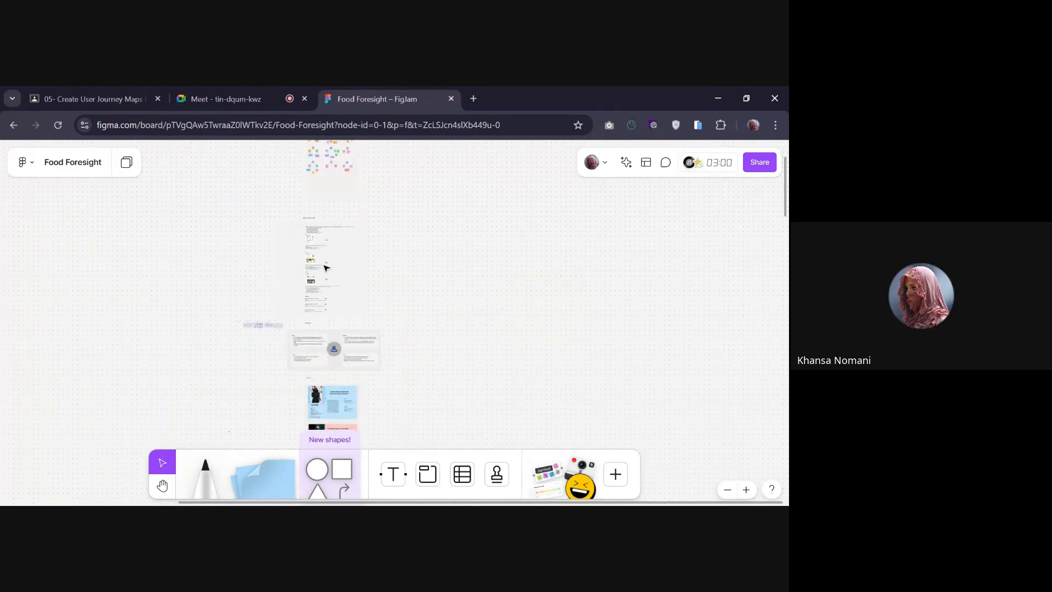
scroll(325, 267, up, 3)
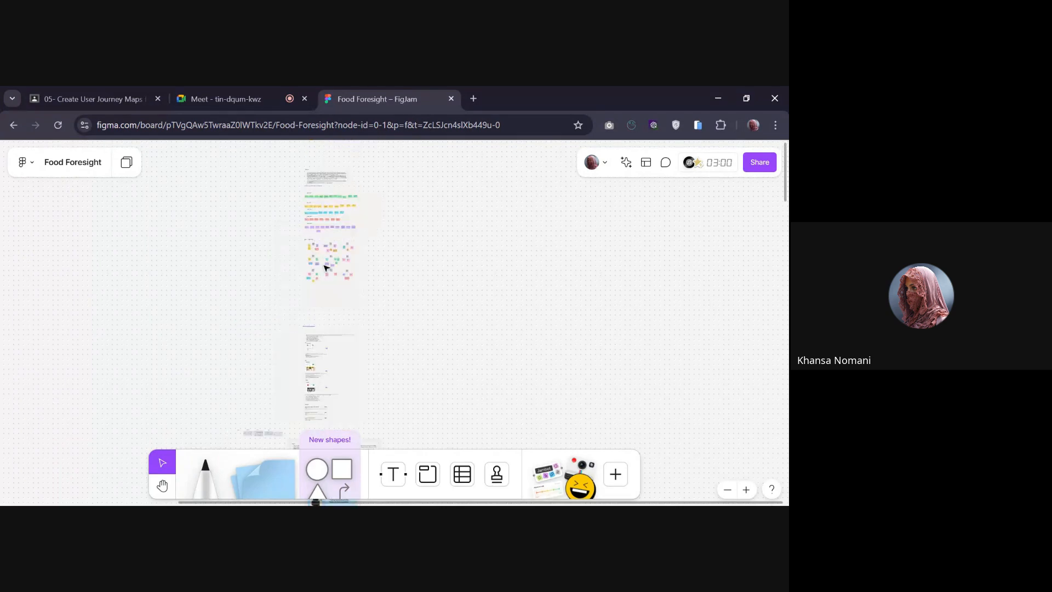
scroll(325, 267, up, 2)
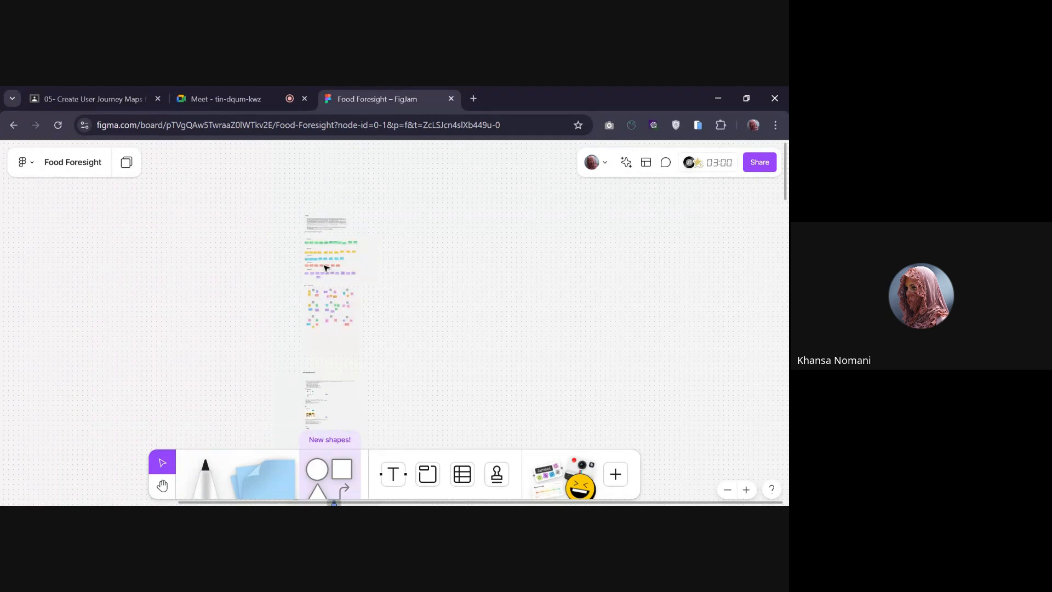
scroll(324, 267, down, 6)
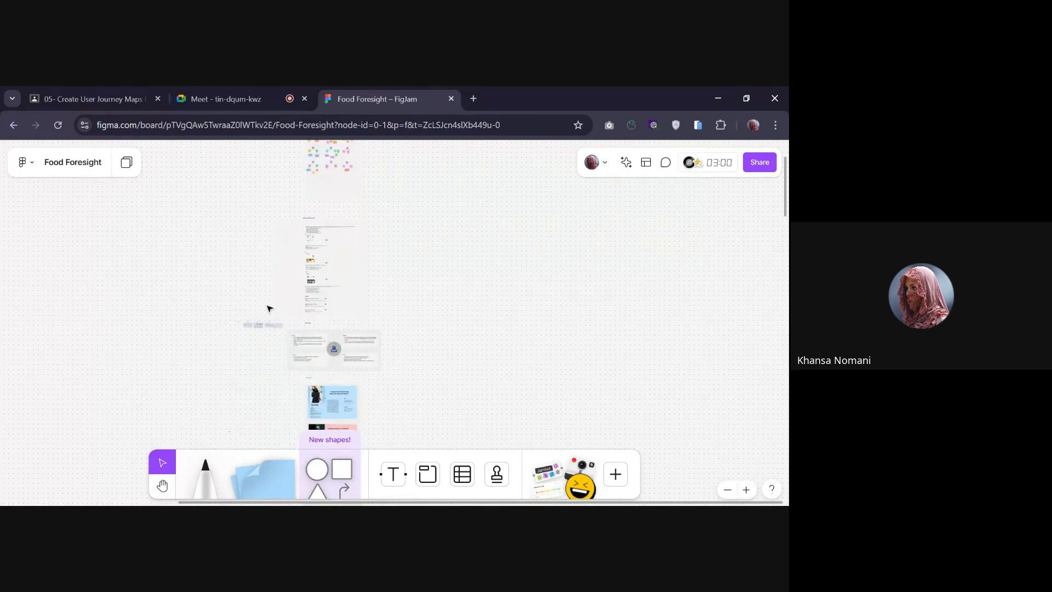
scroll(265, 338, up, 5)
scroll(265, 338, down, 5)
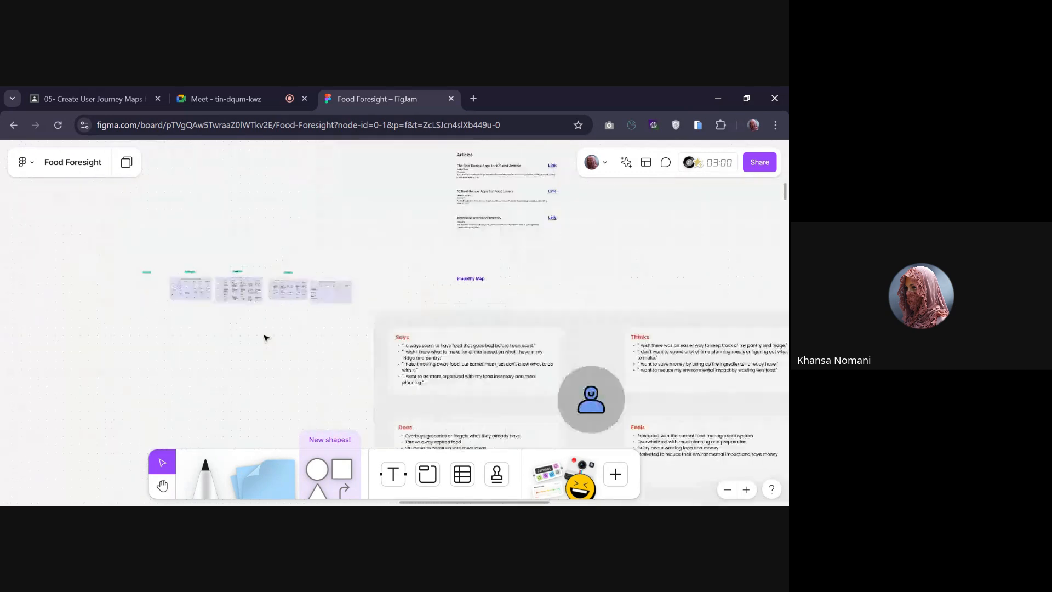
- Review the board's two persona cards, User Stories, User Journey 1 and 2 maps, and Problem Statement section
scroll(265, 338, down, 10)
scroll(265, 338, right, 3)
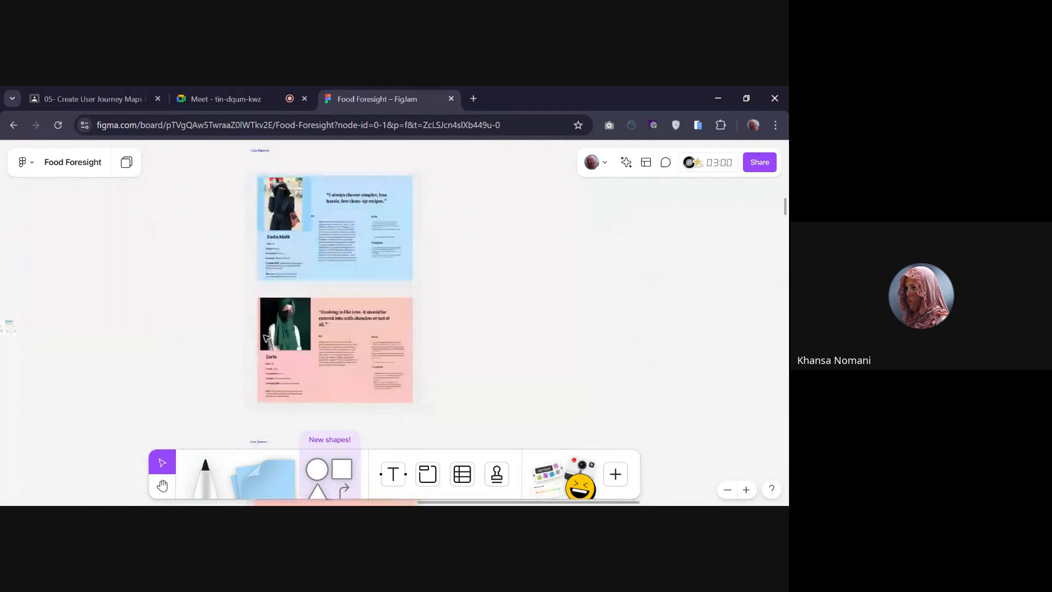
scroll(338, 326, down, 5)
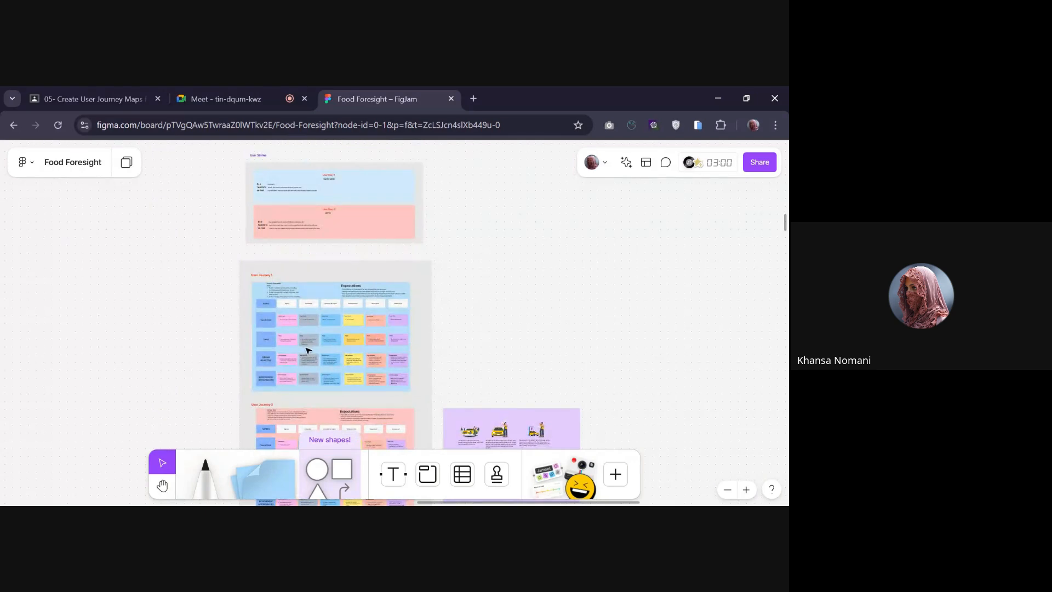
scroll(307, 350, up, 5)
scroll(306, 351, down, 3)
scroll(307, 351, down, 3)
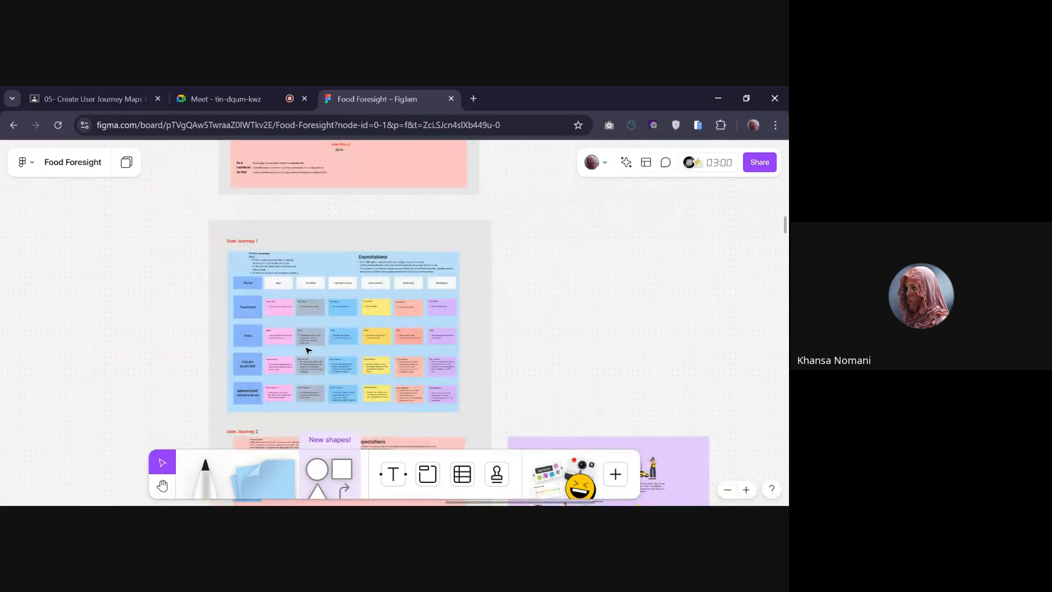
scroll(306, 350, down, 8)
scroll(306, 351, down, 6)
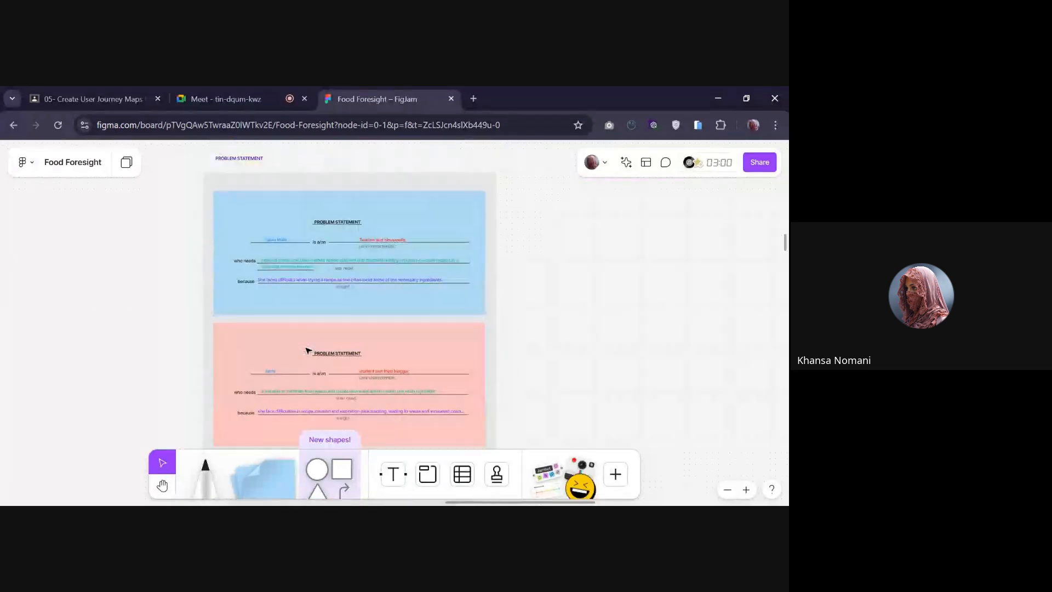
scroll(306, 351, up, 3)
scroll(308, 351, down, 5)
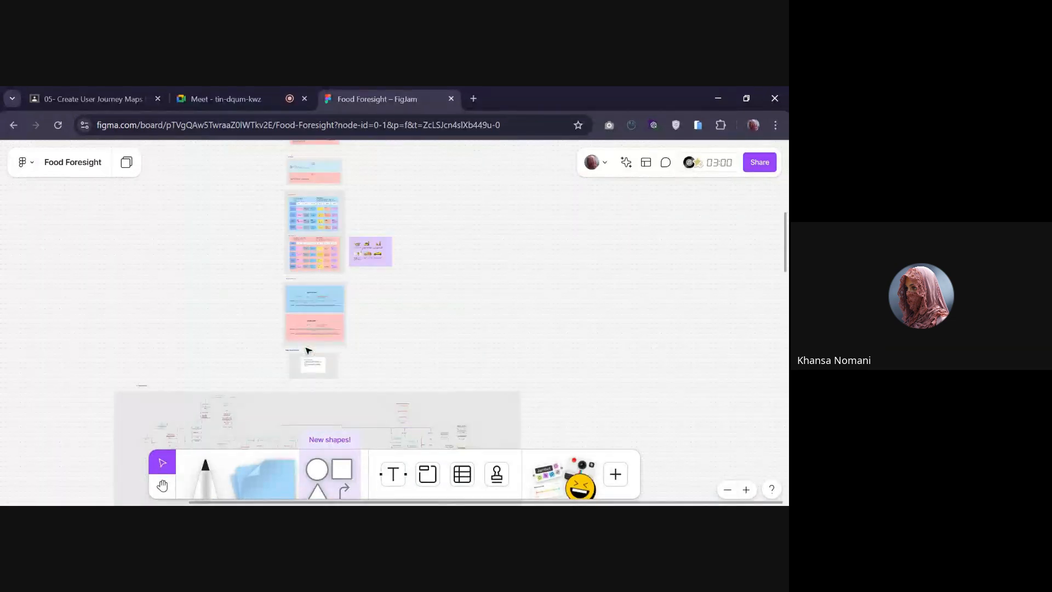
- Switch to Google Classroom and open the L1-My Worst User Experience instructions from the UX Design - C11 - U5 classwork
click(115, 92)
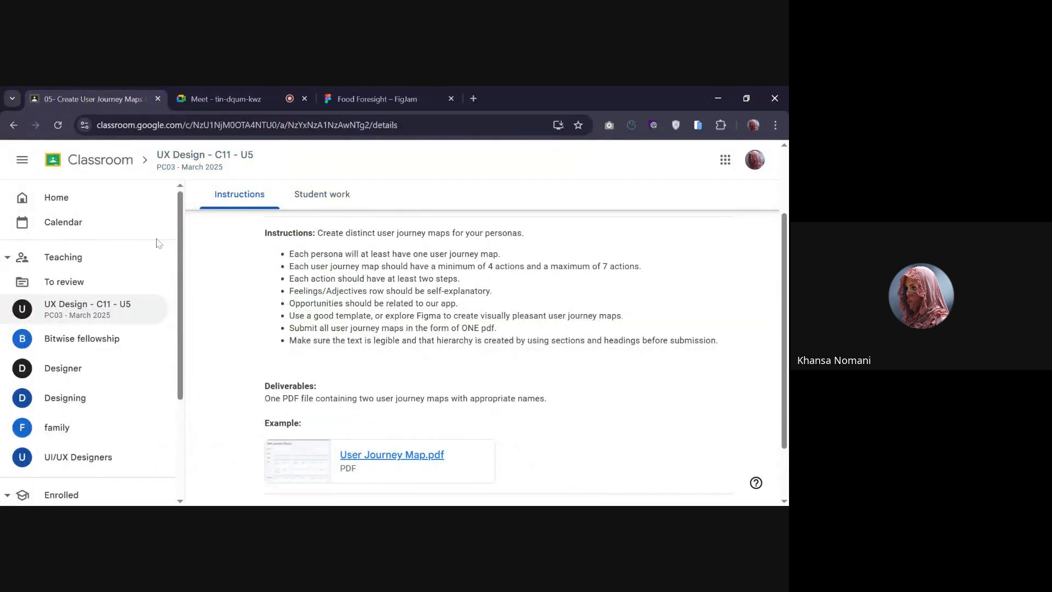
click(134, 310)
click(296, 195)
scroll(363, 344, down, 5)
scroll(362, 344, up, 12)
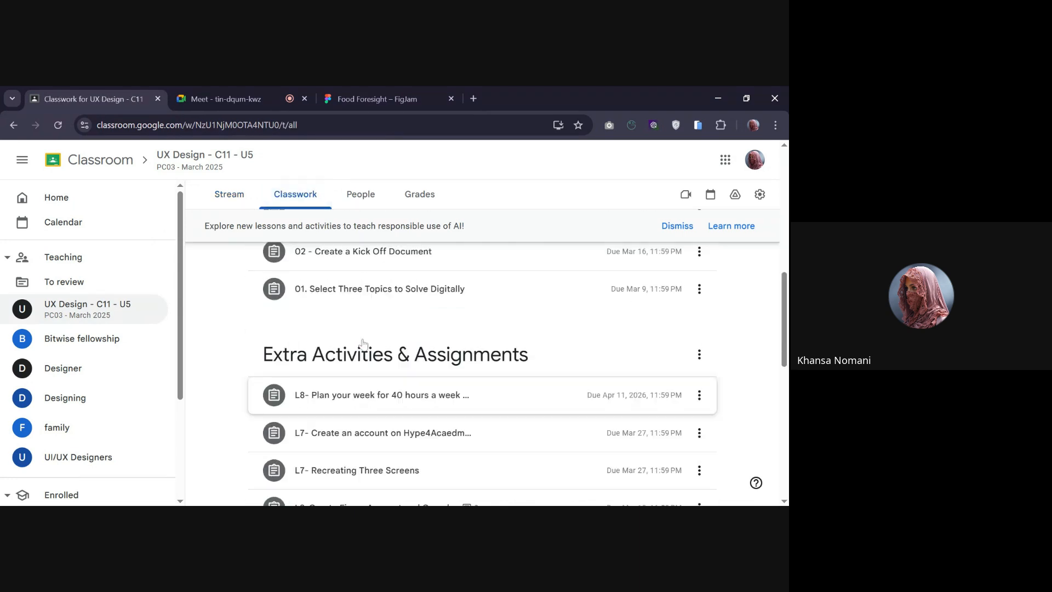
scroll(362, 343, down, 5)
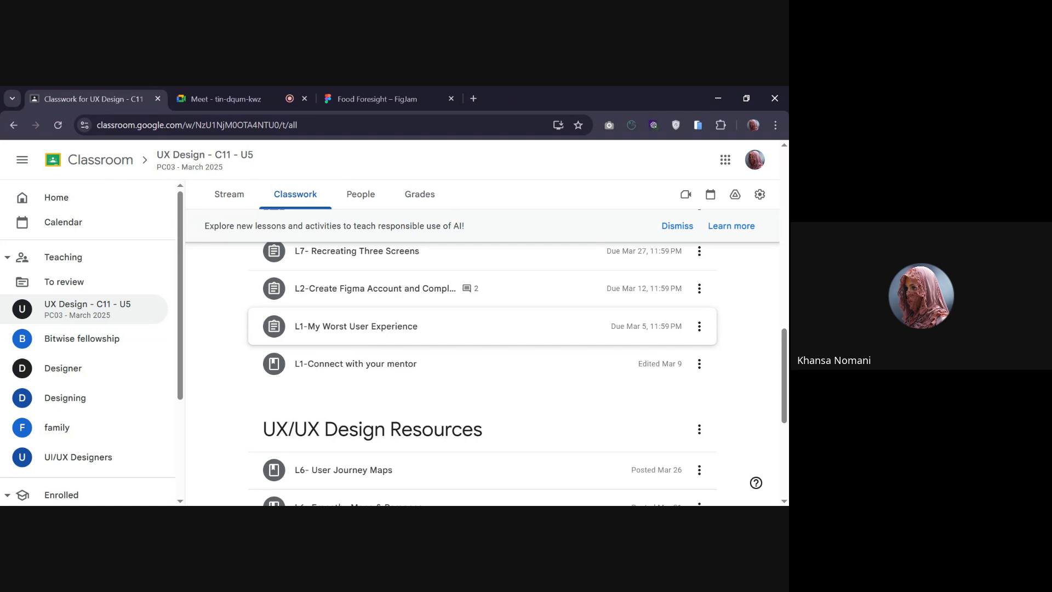
click(362, 331)
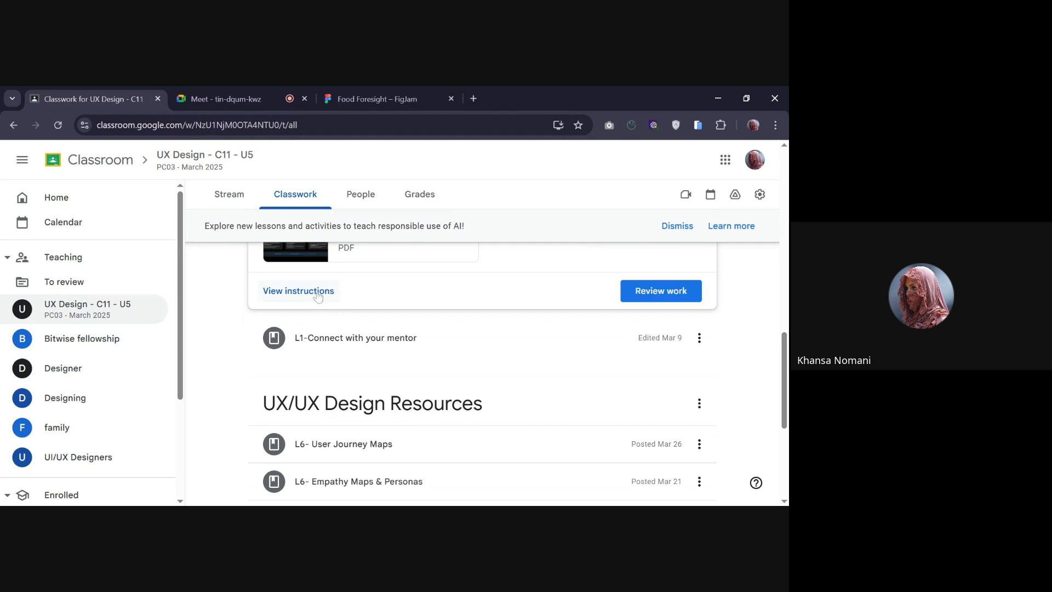
click(298, 291)
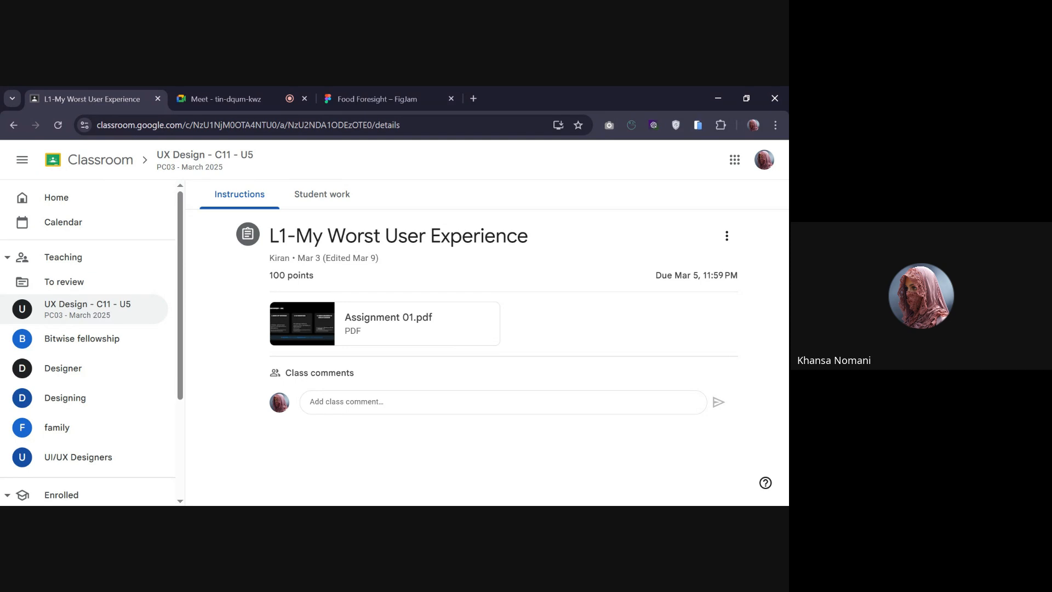
- Open the student work for L1-My Worst User Experience and review the turned-in and assigned students
click(321, 194)
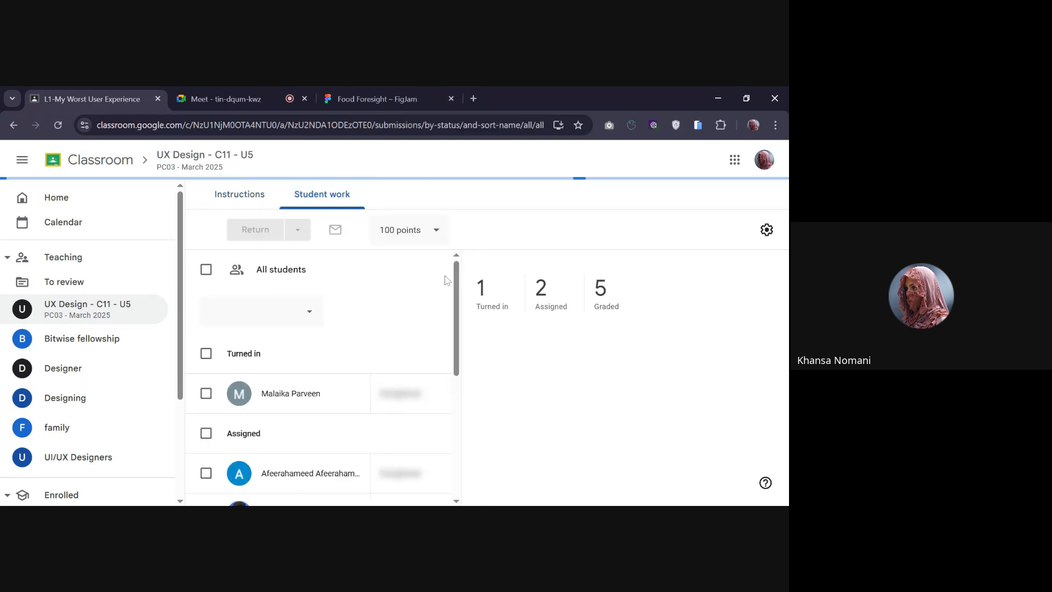
scroll(449, 287, down, 5)
scroll(459, 295, up, 5)
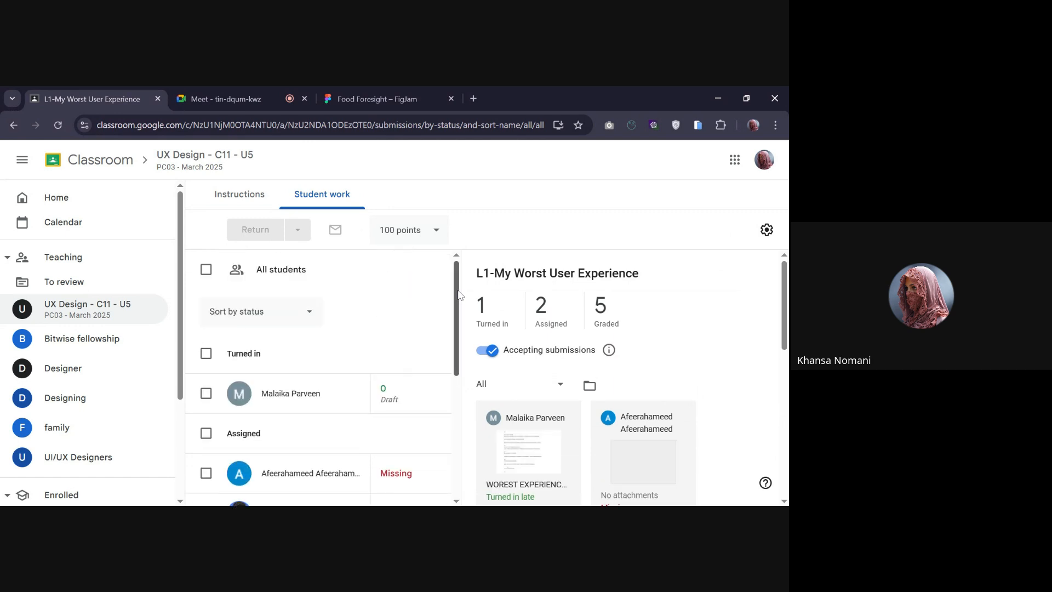
scroll(459, 295, down, 1)
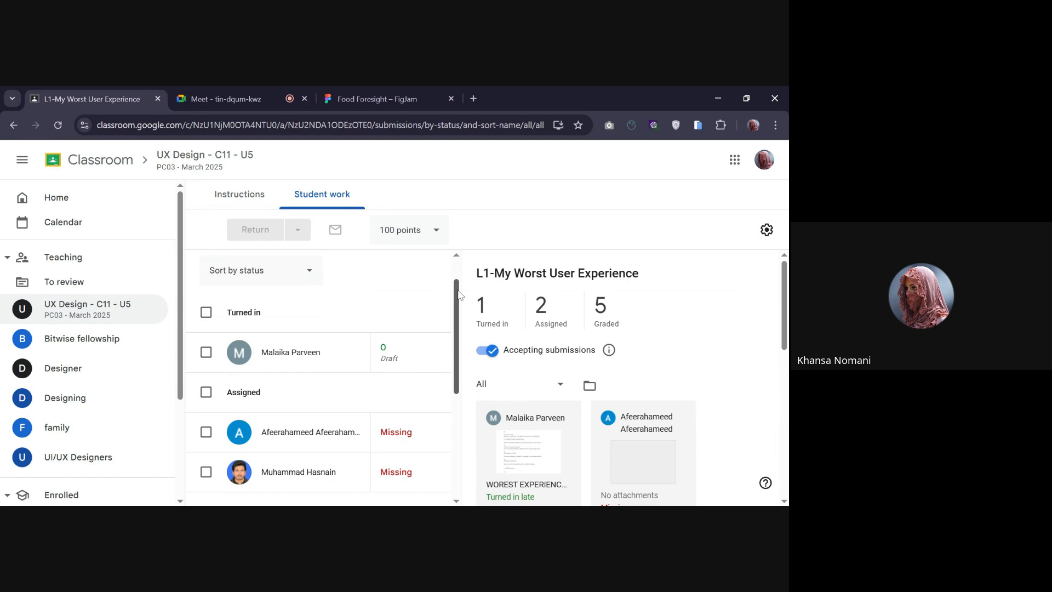
scroll(459, 295, down, 1)
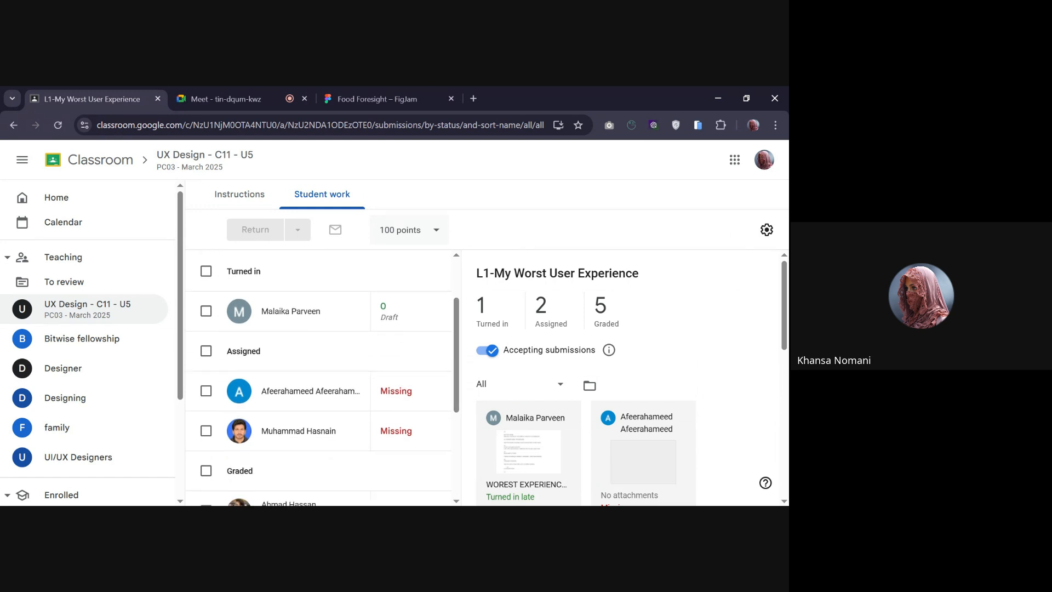
- Check the Google Meet call, close the Food Foresight board, and return to the Classroom student work
click(290, 86)
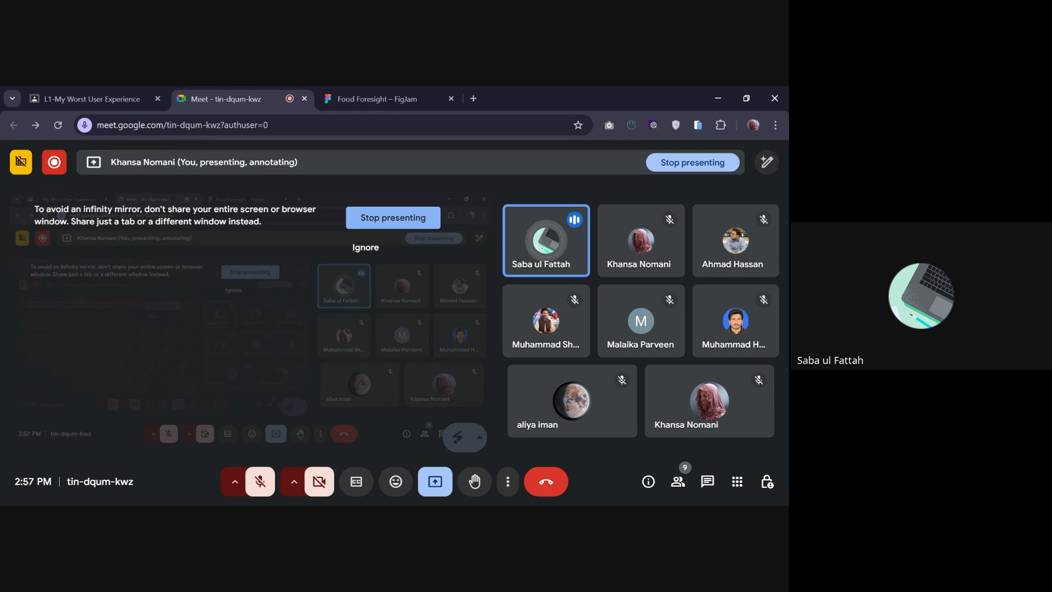
click(450, 98)
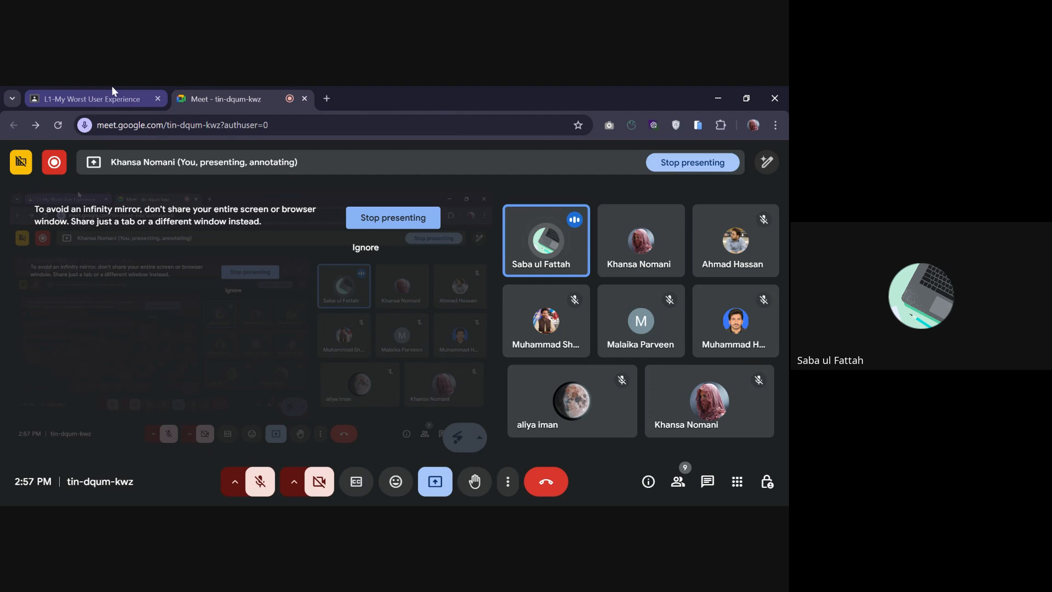
click(112, 88)
- Compare the turned-in, assigned and graded students for L1-My Worst User Experience, and open the second assigned student's submission details
scroll(297, 282, down, 3)
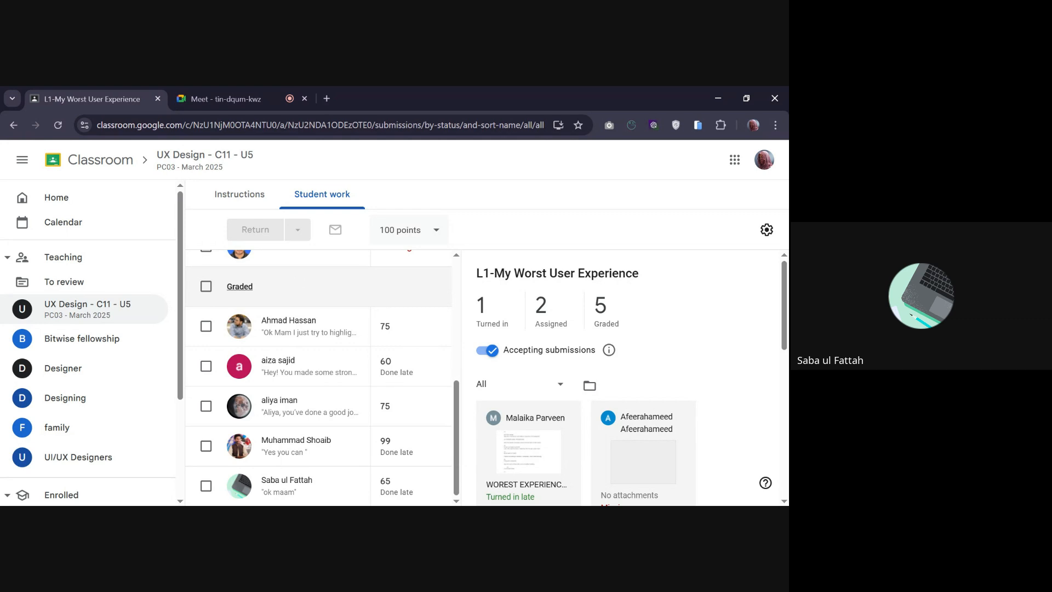
scroll(296, 277, up, 5)
scroll(297, 280, down, 4)
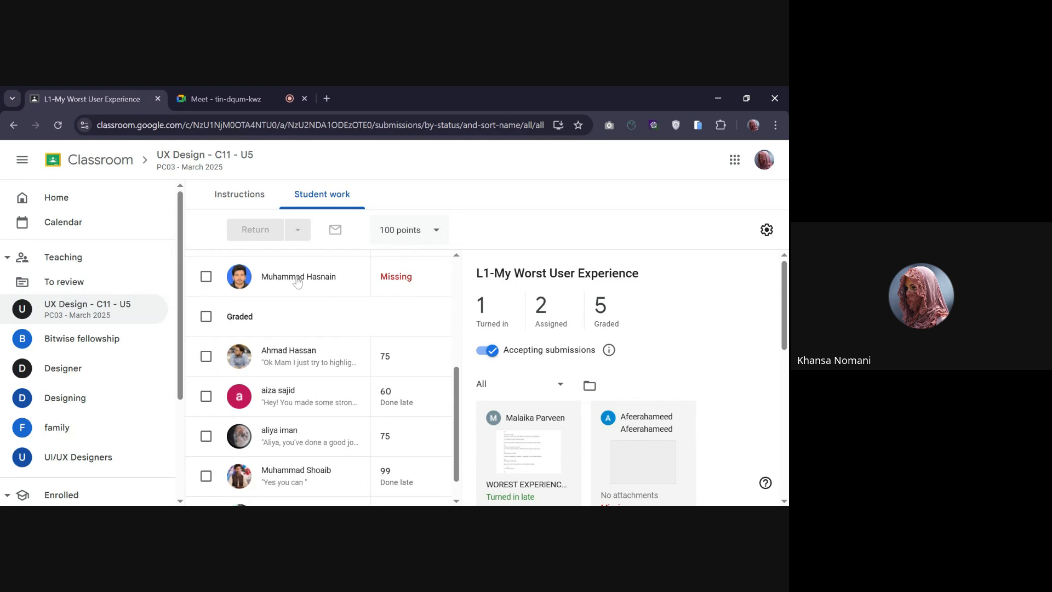
scroll(296, 282, down, 1)
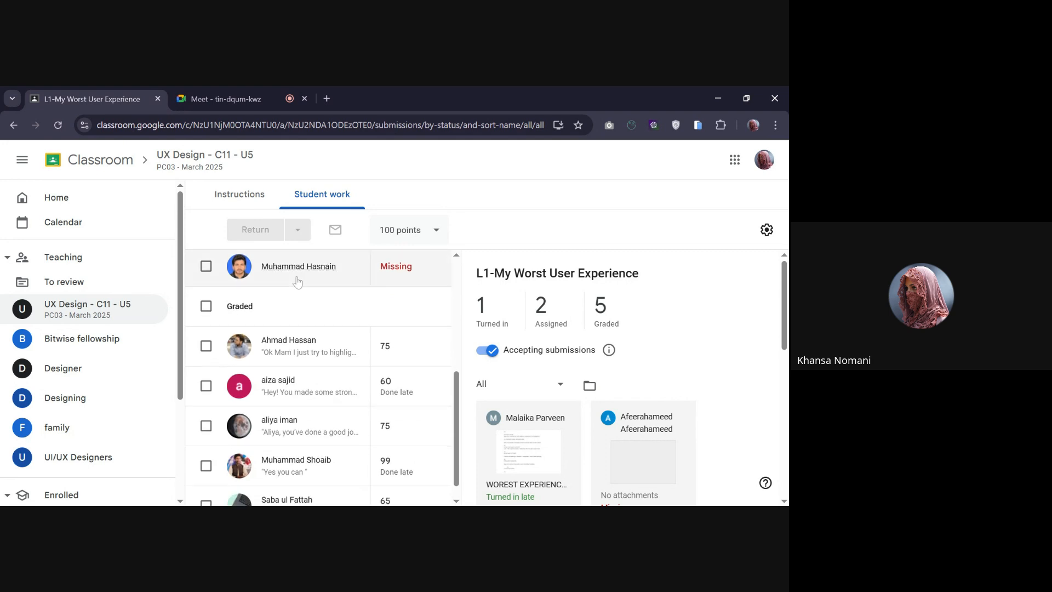
scroll(297, 281, up, 4)
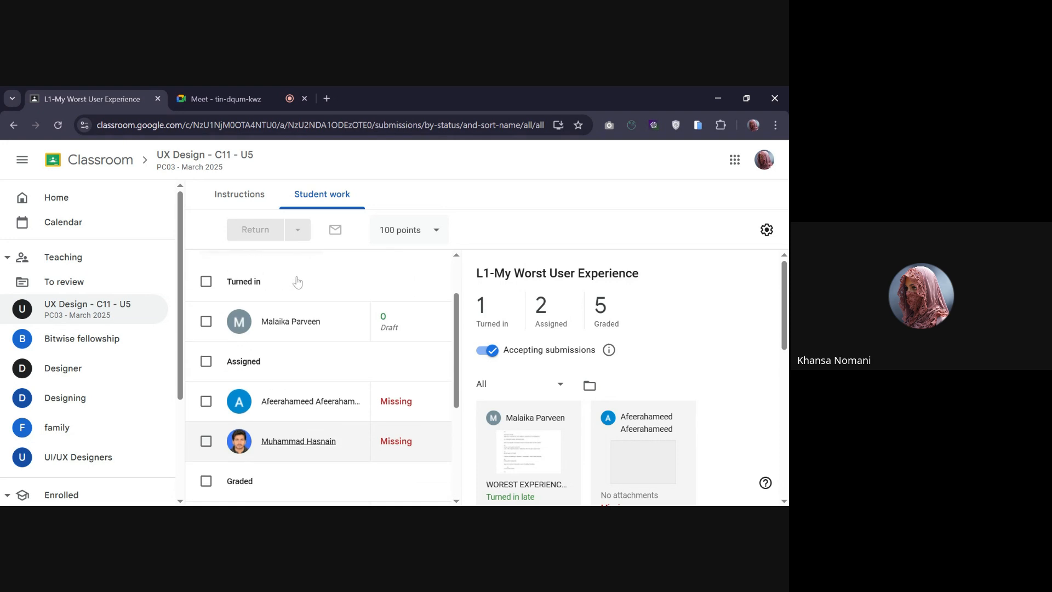
scroll(334, 397, down, 3)
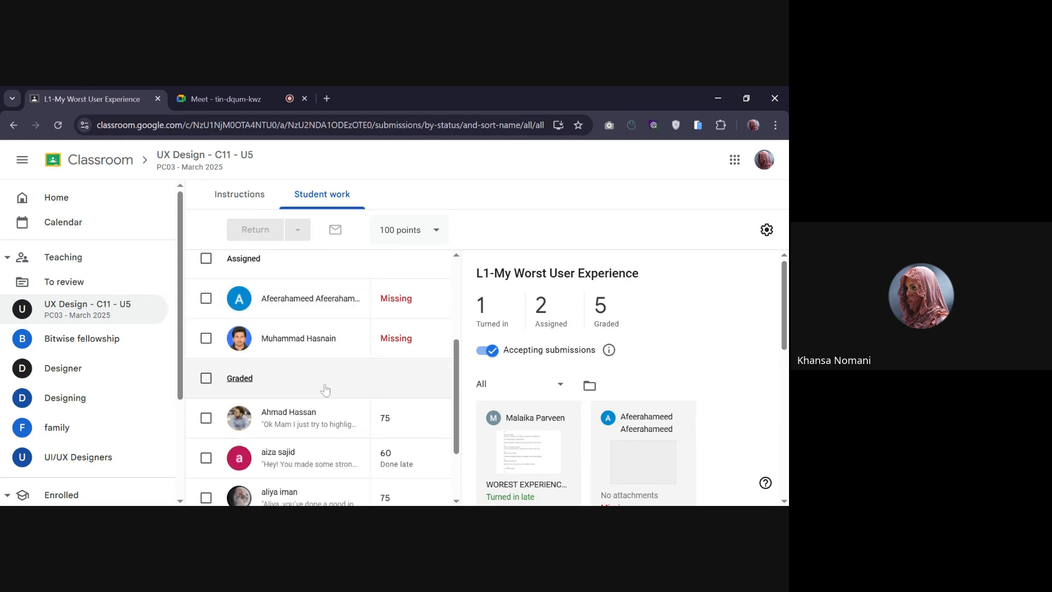
click(302, 339)
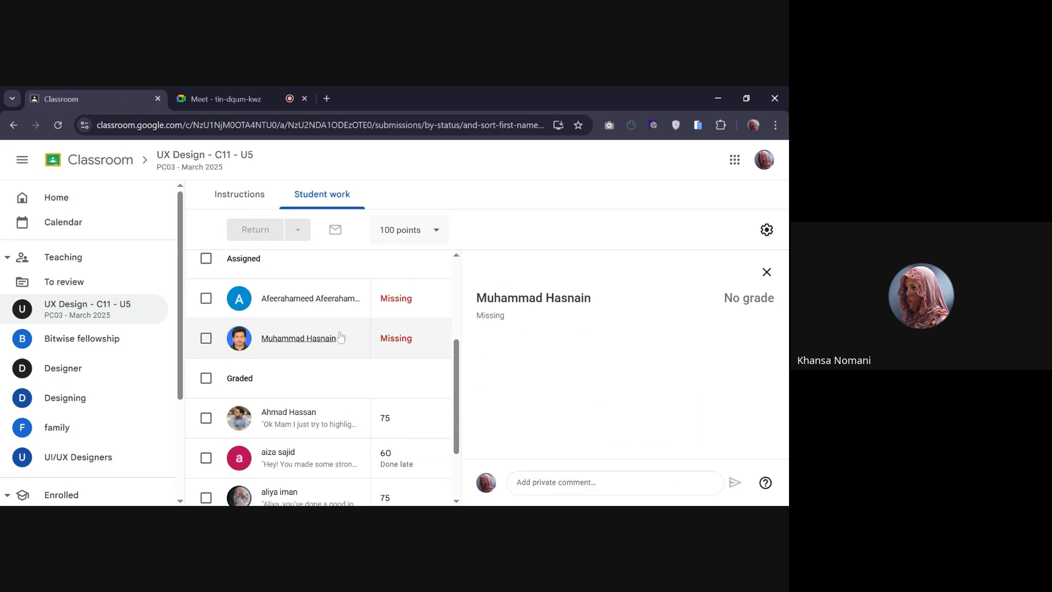
- Check the Google Meet call, then return to Classroom and recheck the L1-My Worst User Experience submission statuses
click(288, 91)
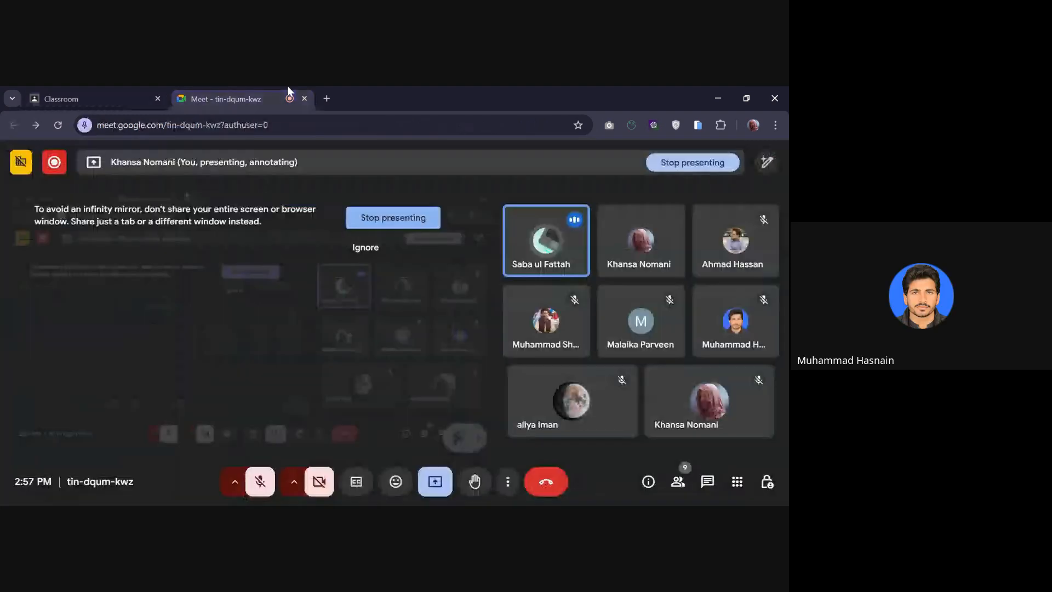
click(76, 90)
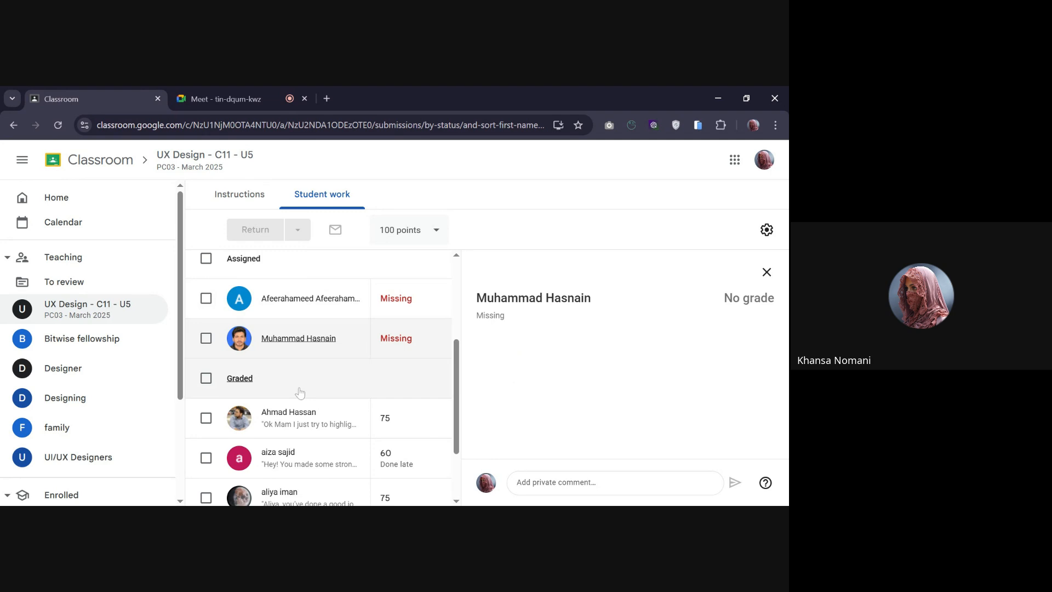
scroll(300, 392, down, 2)
scroll(300, 393, up, 2)
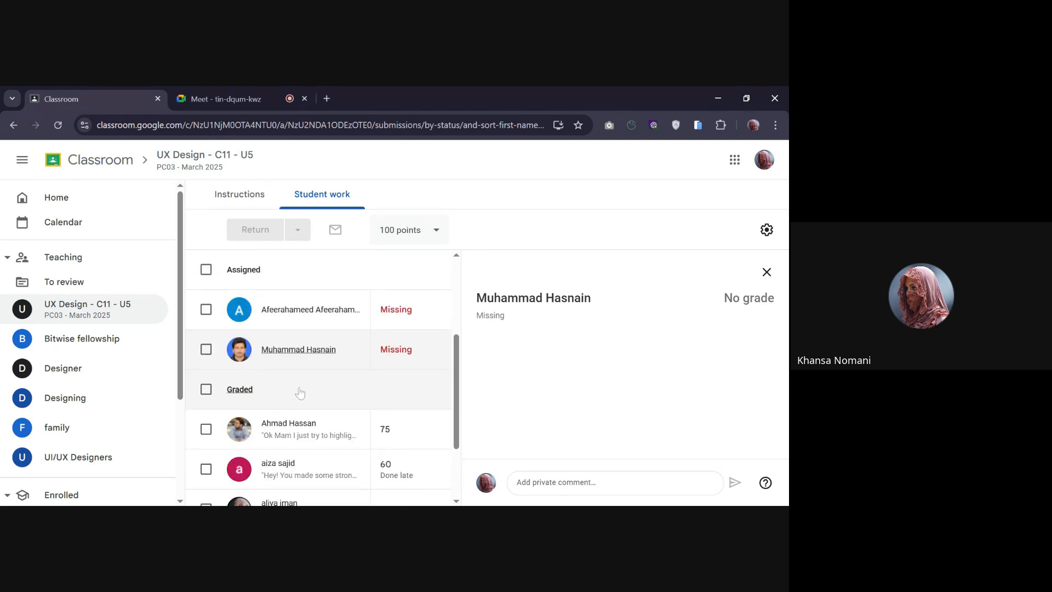
scroll(299, 392, up, 1)
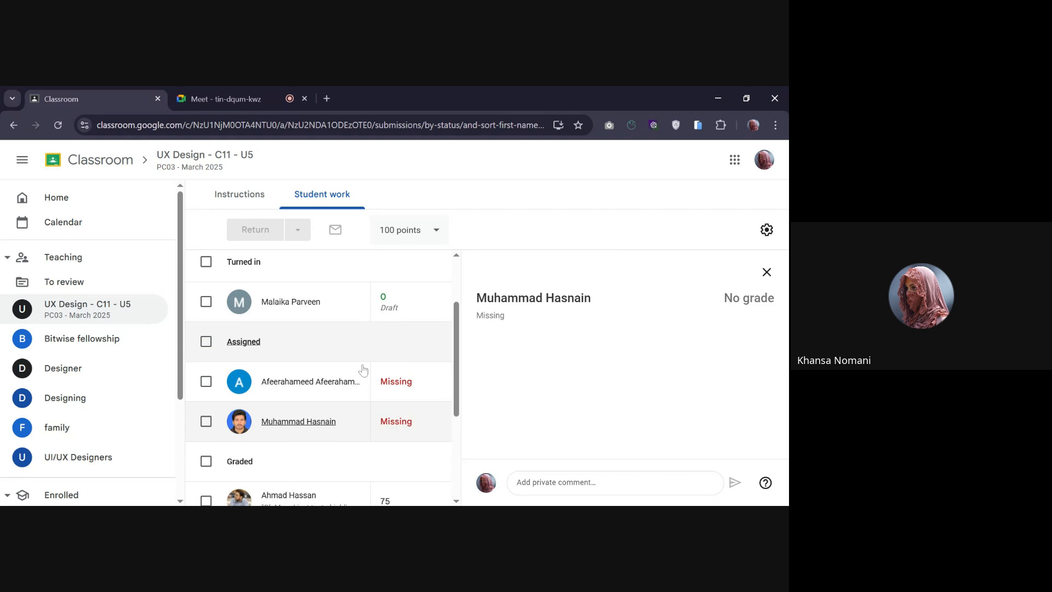
scroll(364, 368, up, 2)
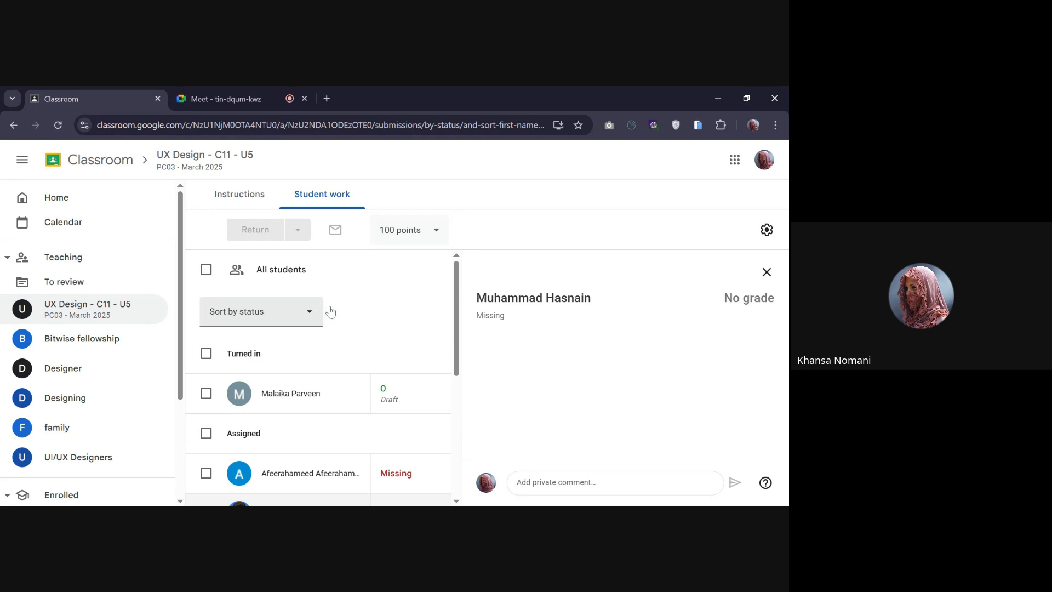
scroll(436, 358, down, 5)
scroll(437, 358, up, 5)
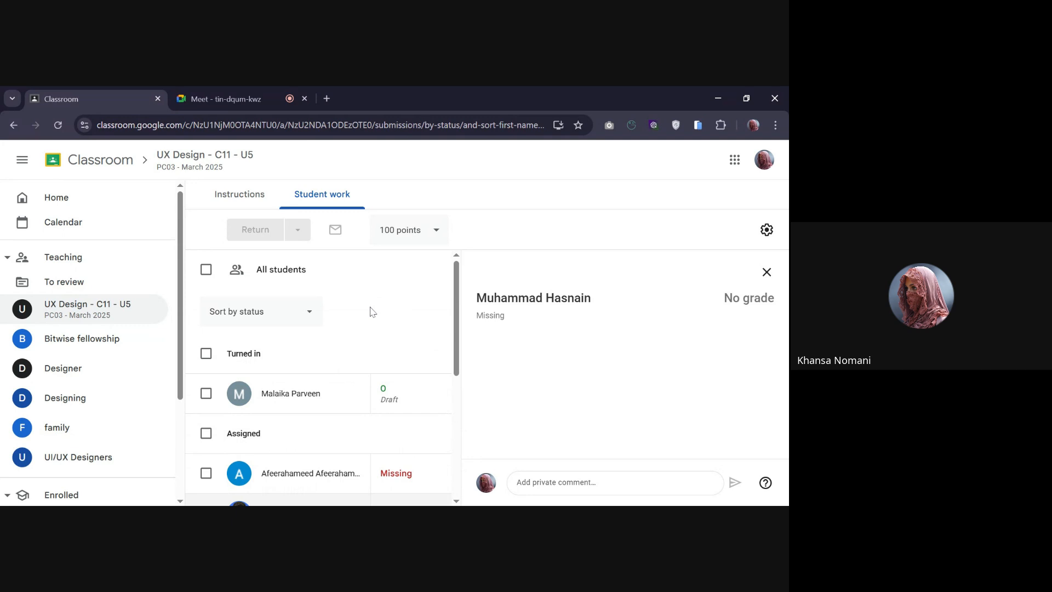
- Return to the class's classwork list and expand the details of assignment 01. Select Three Topics to Solve Digitally
click(192, 160)
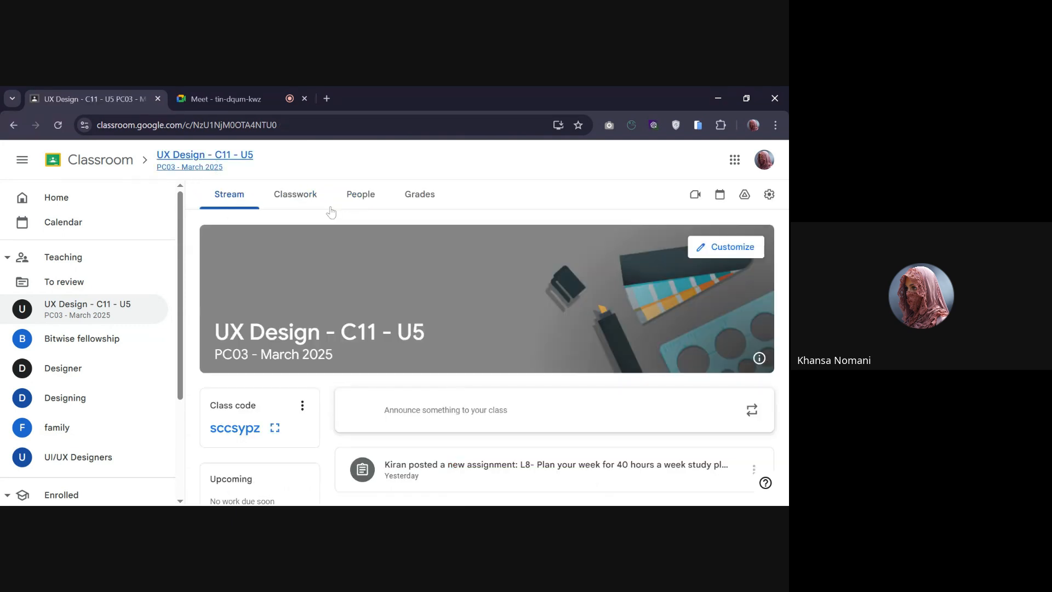
click(299, 192)
scroll(324, 274, down, 10)
scroll(324, 274, down, 5)
scroll(324, 274, up, 3)
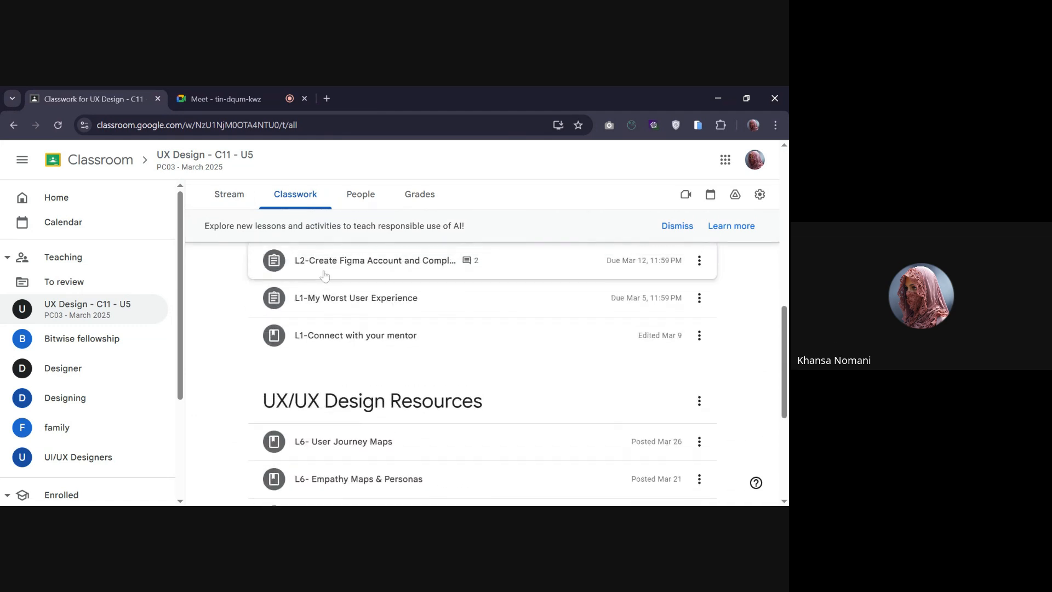
scroll(324, 276, up, 3)
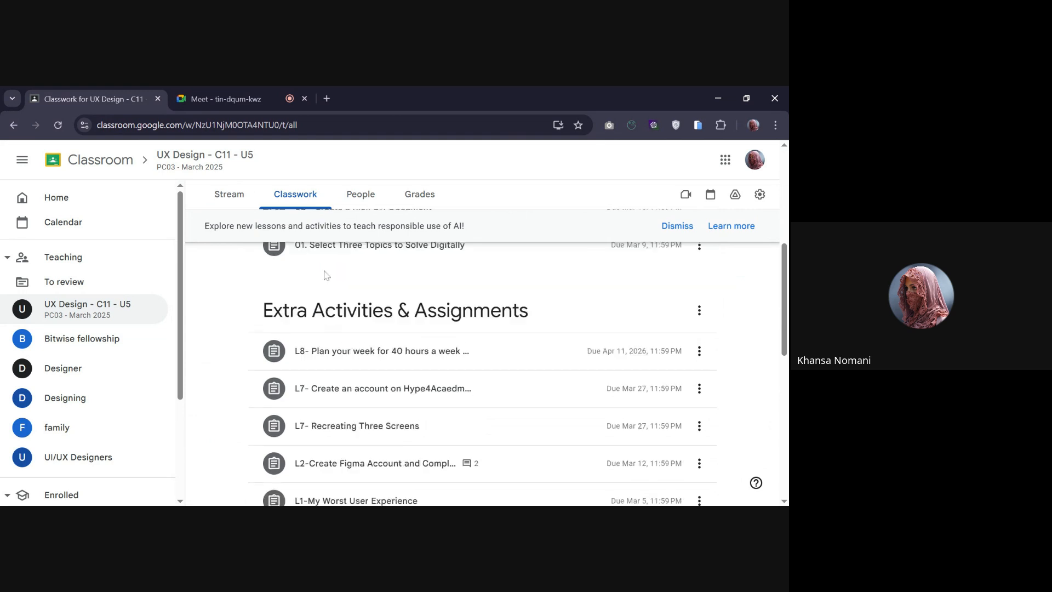
click(353, 338)
scroll(417, 416, down, 6)
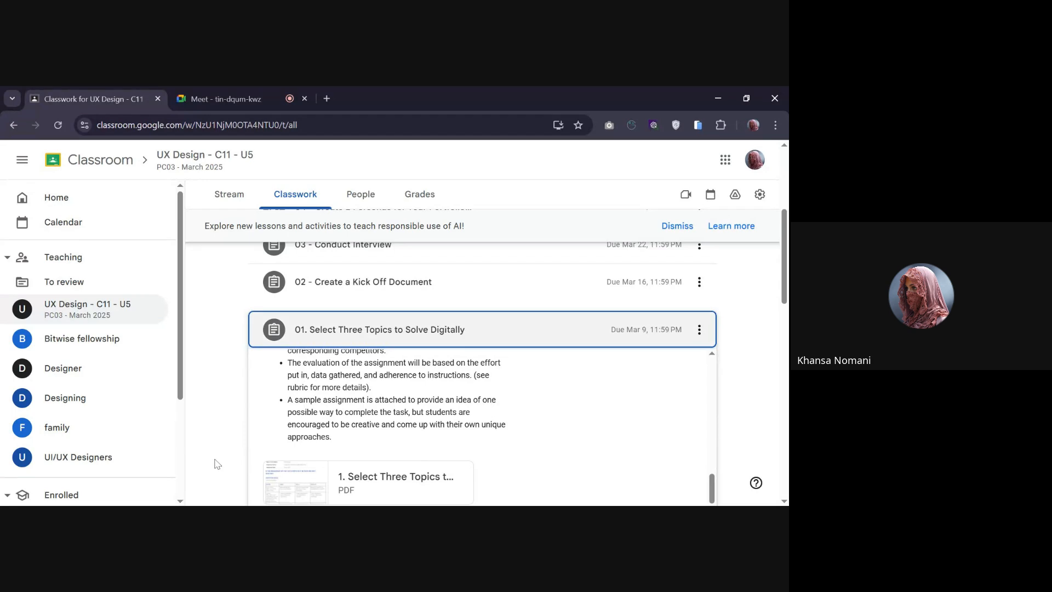
scroll(215, 463, down, 7)
scroll(329, 345, up, 4)
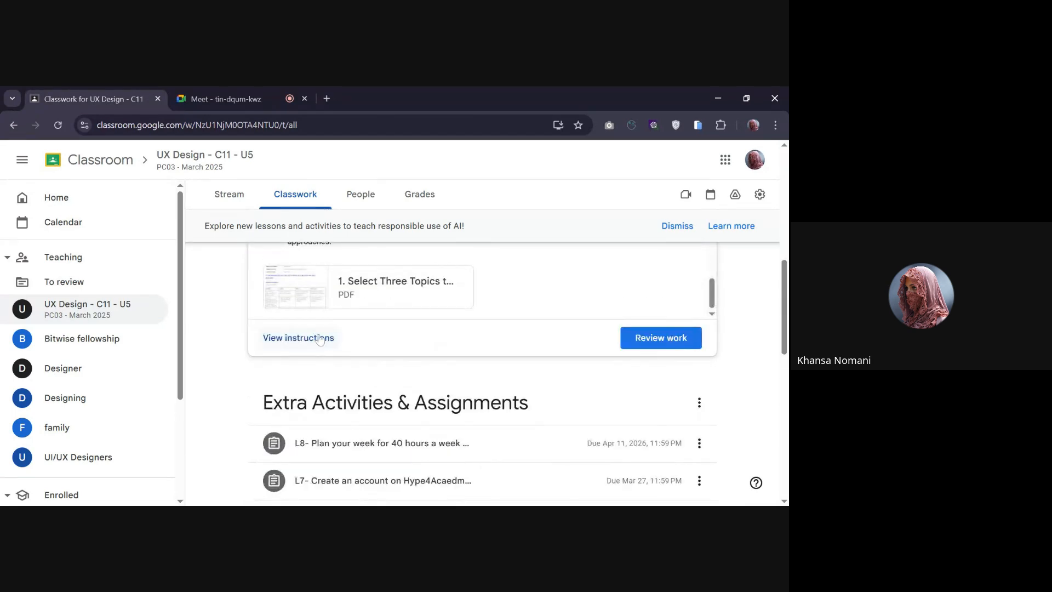
- Open the student work for 01. Select Three Topics to Solve Digitally and review the turned-in, assigned and graded submissions
click(321, 338)
click(329, 193)
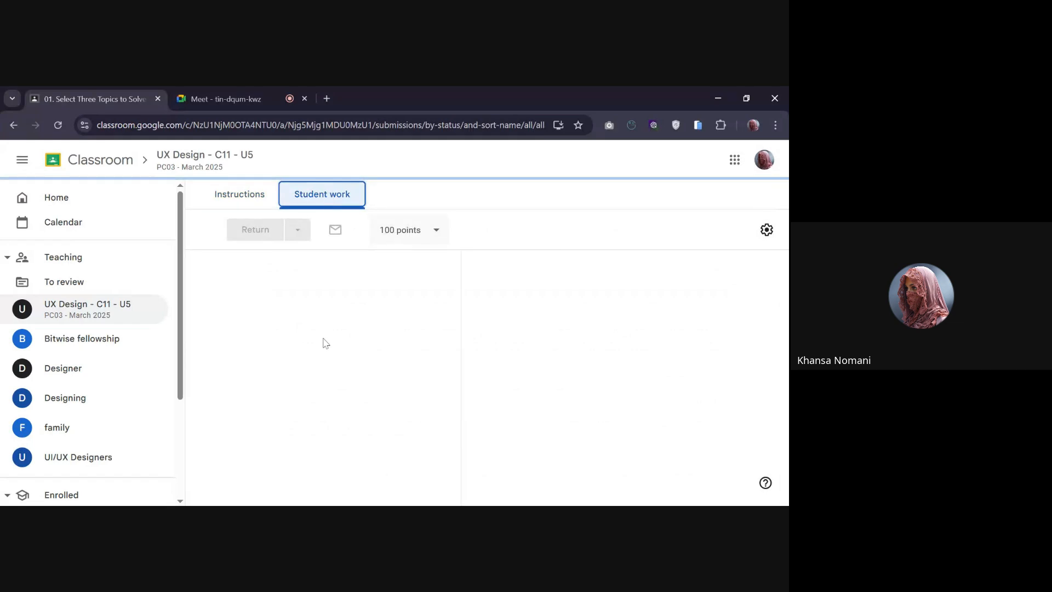
scroll(321, 343, down, 3)
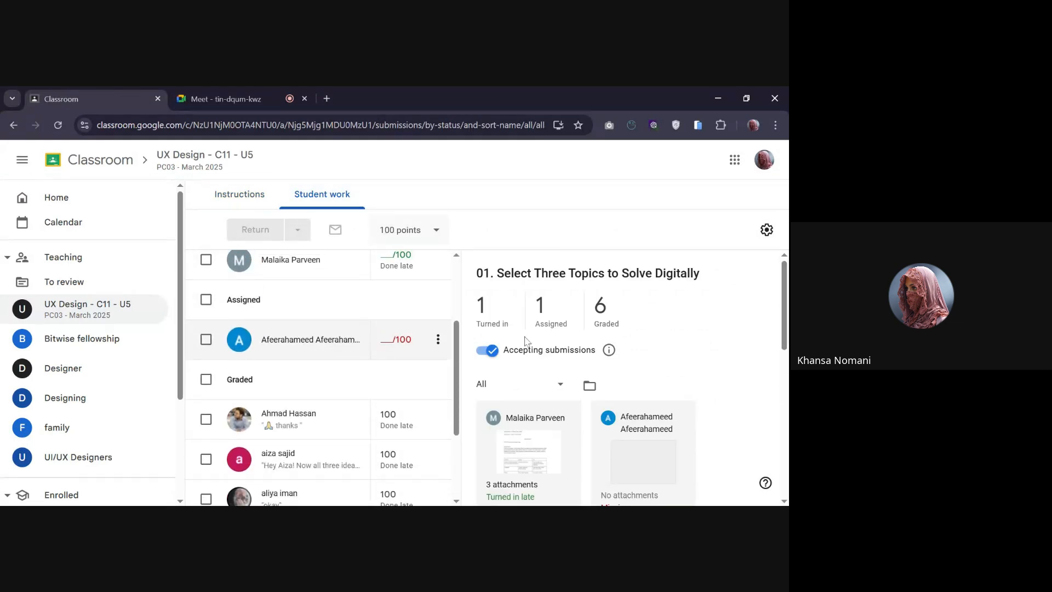
scroll(525, 341, down, 5)
- Go back to the classwork list and open the student work for 02 - Create a Kick Off Document
click(230, 167)
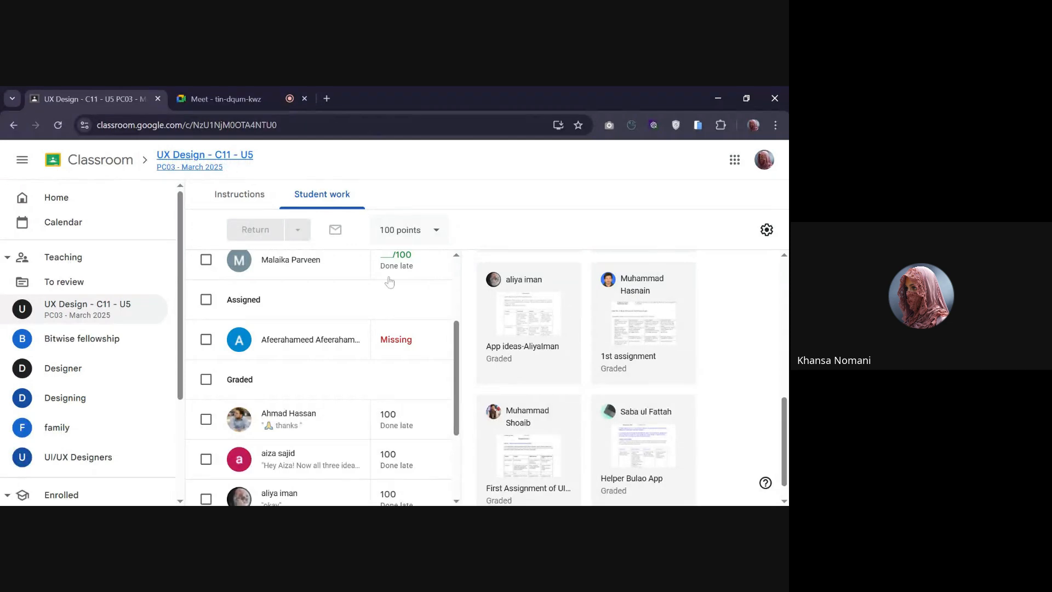
click(295, 194)
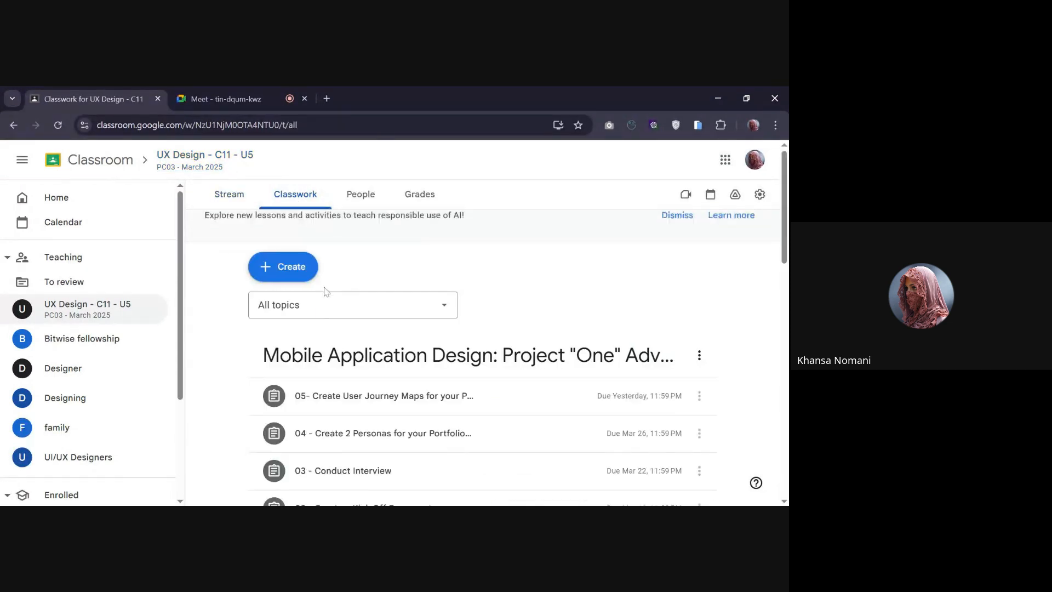
scroll(351, 356, down, 3)
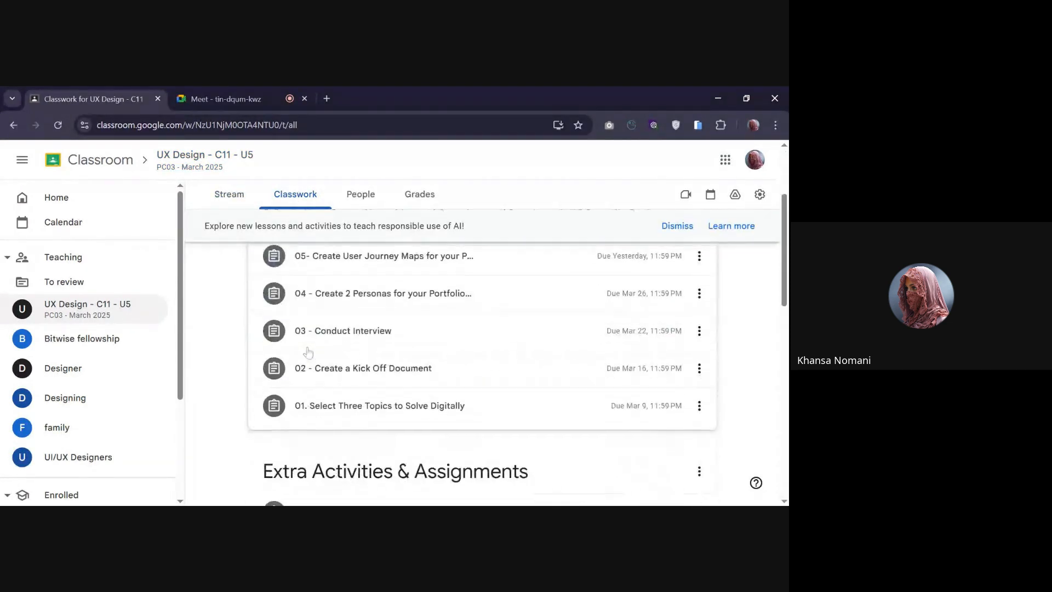
click(357, 365)
scroll(354, 367, down, 4)
scroll(350, 368, up, 2)
click(301, 405)
click(326, 196)
- Return to the classwork list and expand the details of 03 - Conduct Interview
click(209, 154)
click(299, 196)
scroll(381, 441, down, 2)
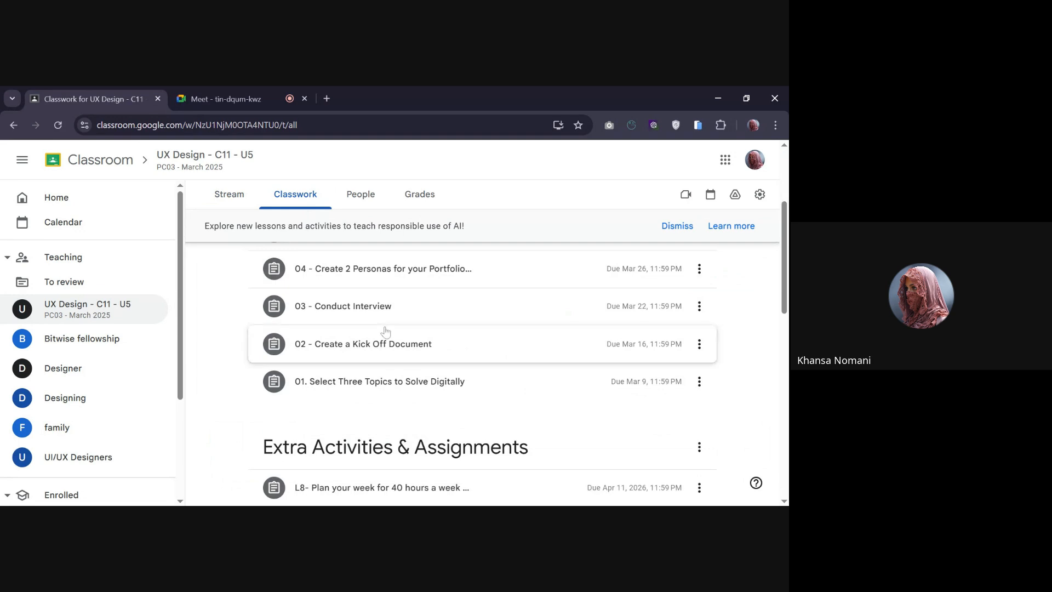
click(385, 317)
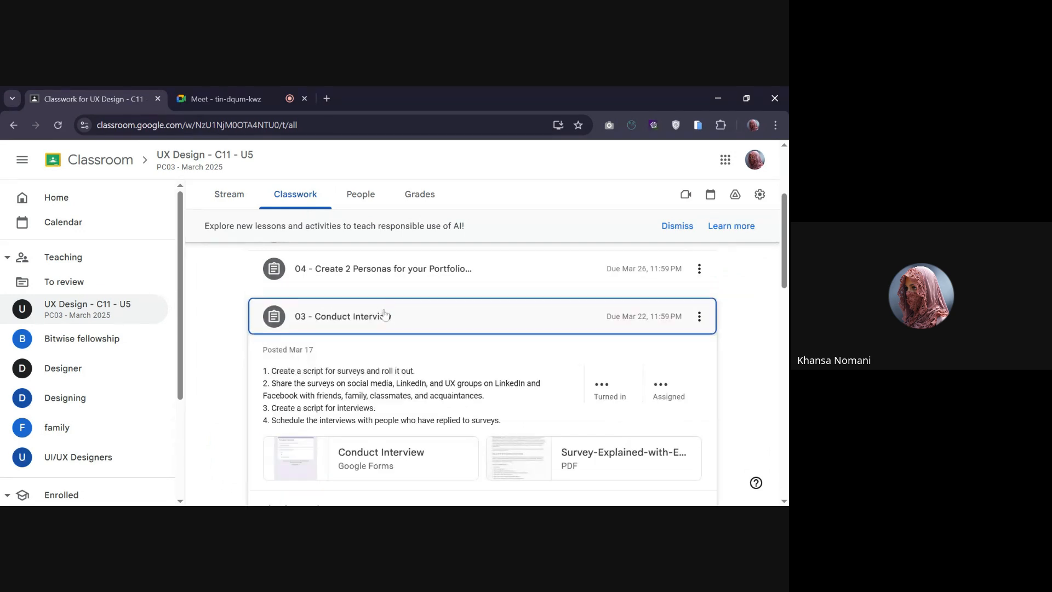
- Review the turned-in and assigned students for 04 - Create 2 Personas for your Portfolio Project, and reopen its instructions
click(382, 264)
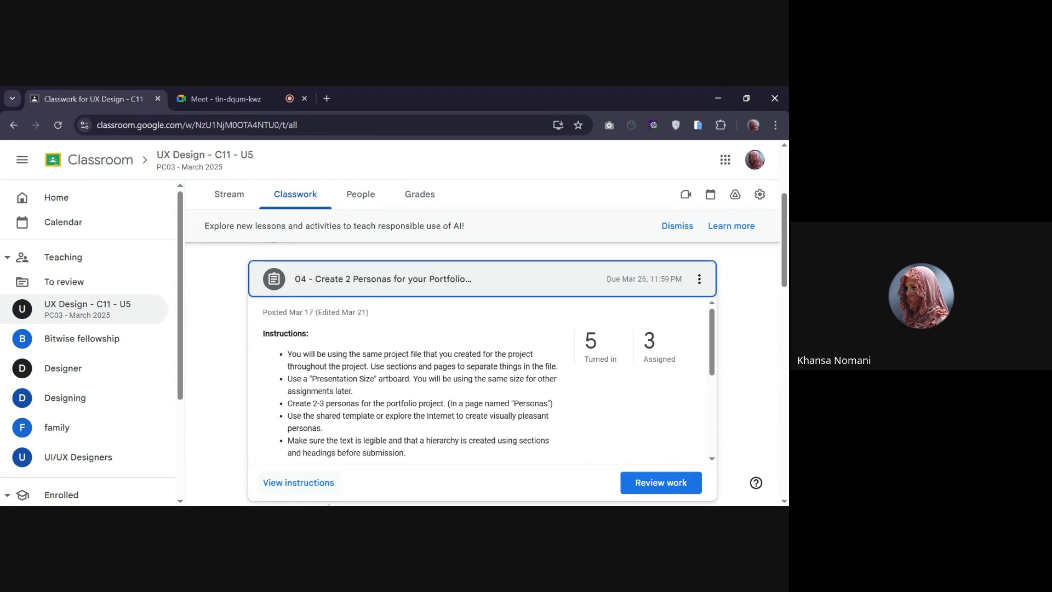
click(312, 487)
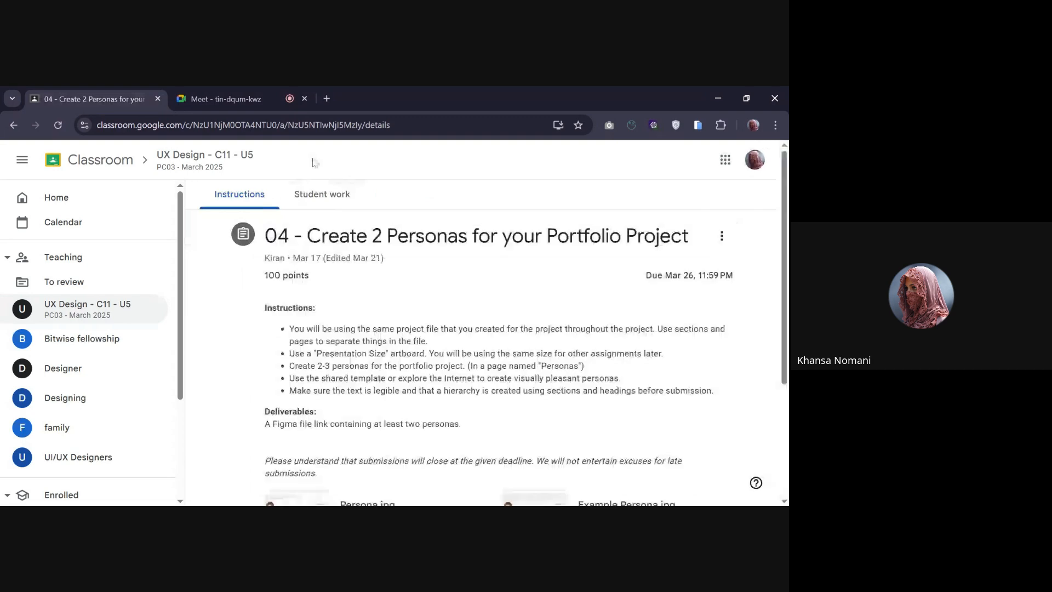
click(313, 201)
scroll(220, 415, down, 3)
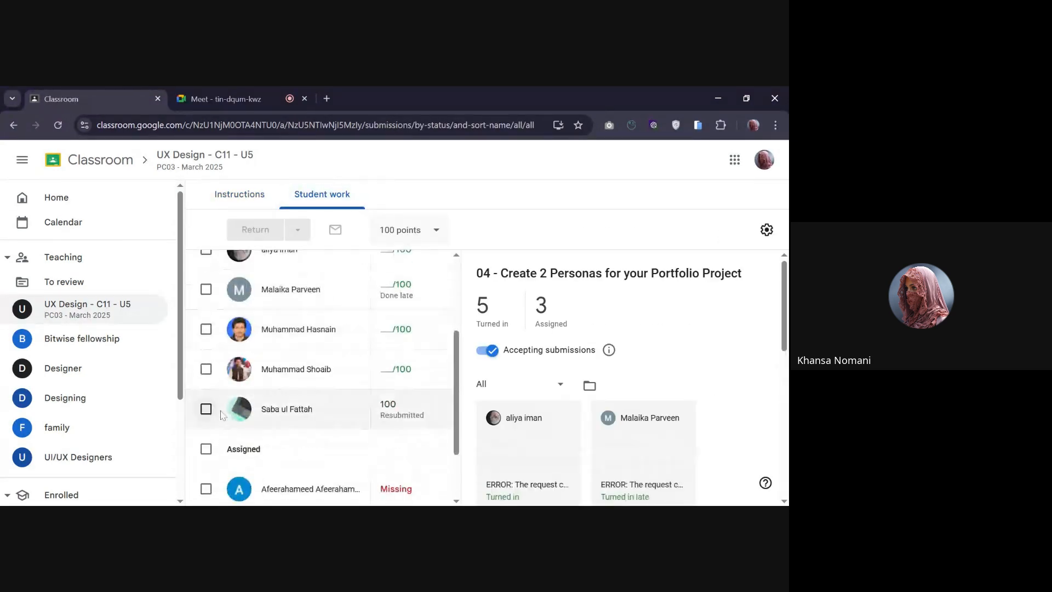
scroll(220, 415, down, 2)
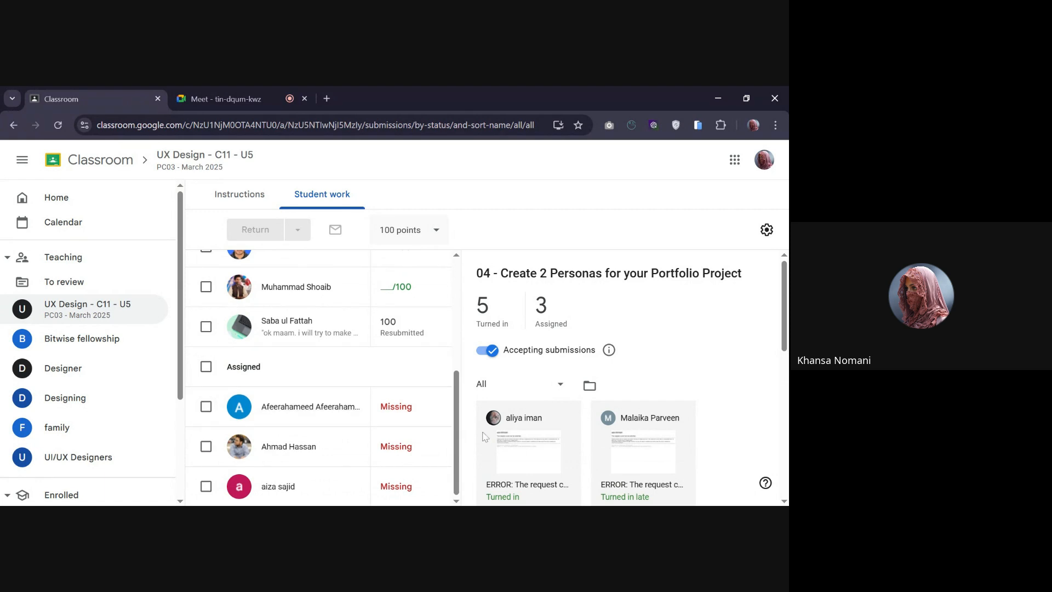
scroll(483, 436, down, 5)
scroll(482, 436, down, 2)
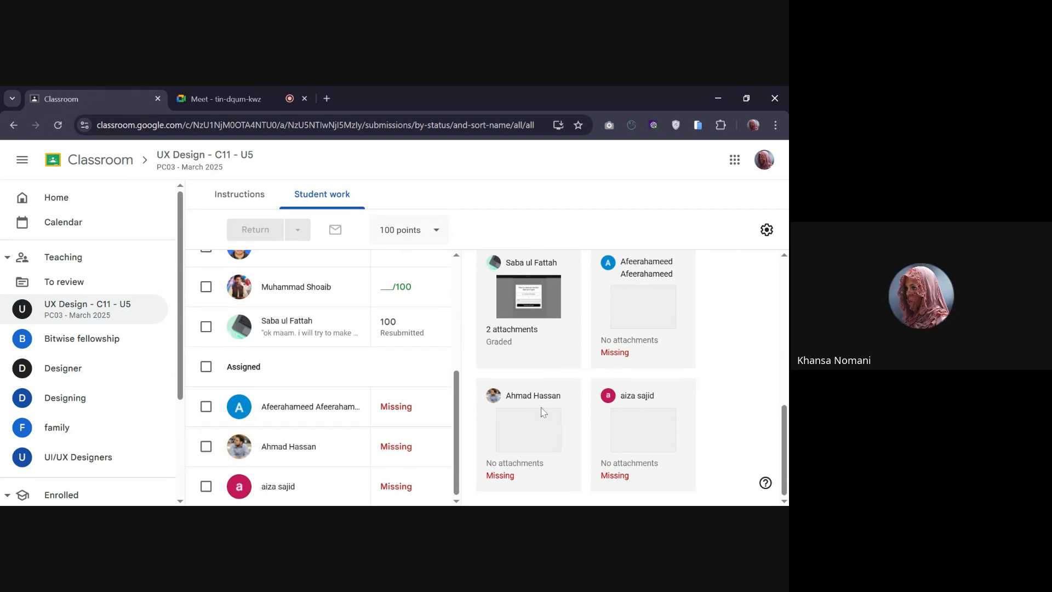
scroll(317, 413, up, 3)
scroll(329, 438, down, 3)
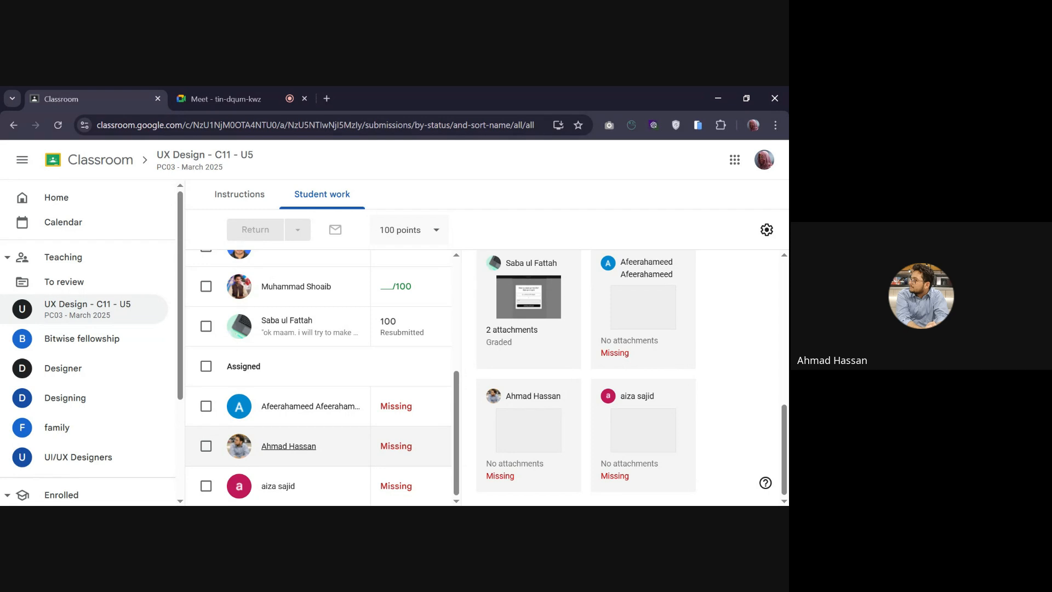
click(230, 199)
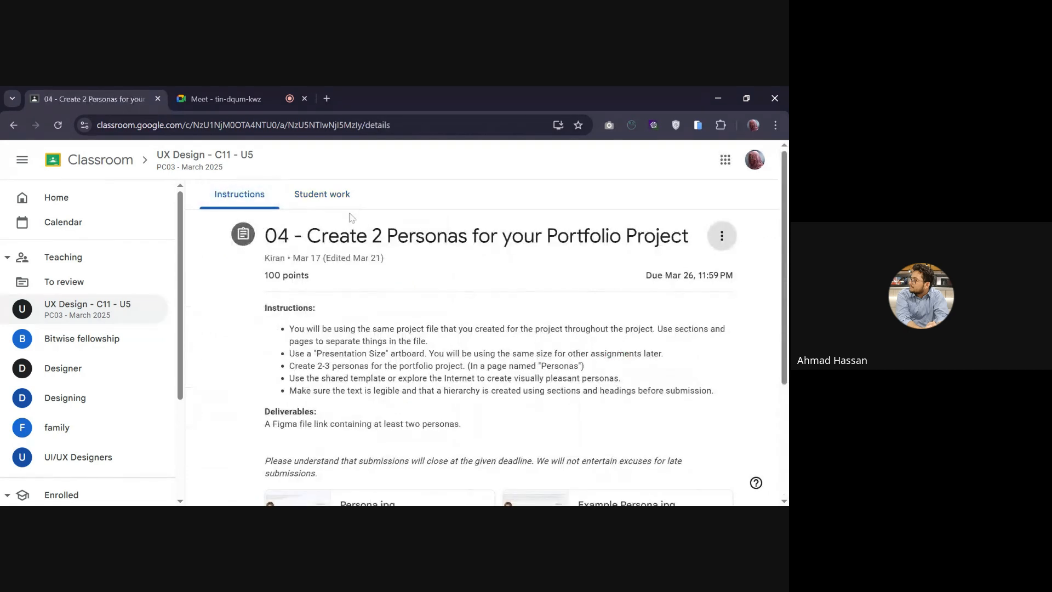
- From the classwork list, open 05- Create User Journey Maps for your Personas and check its student work and instructions
click(207, 159)
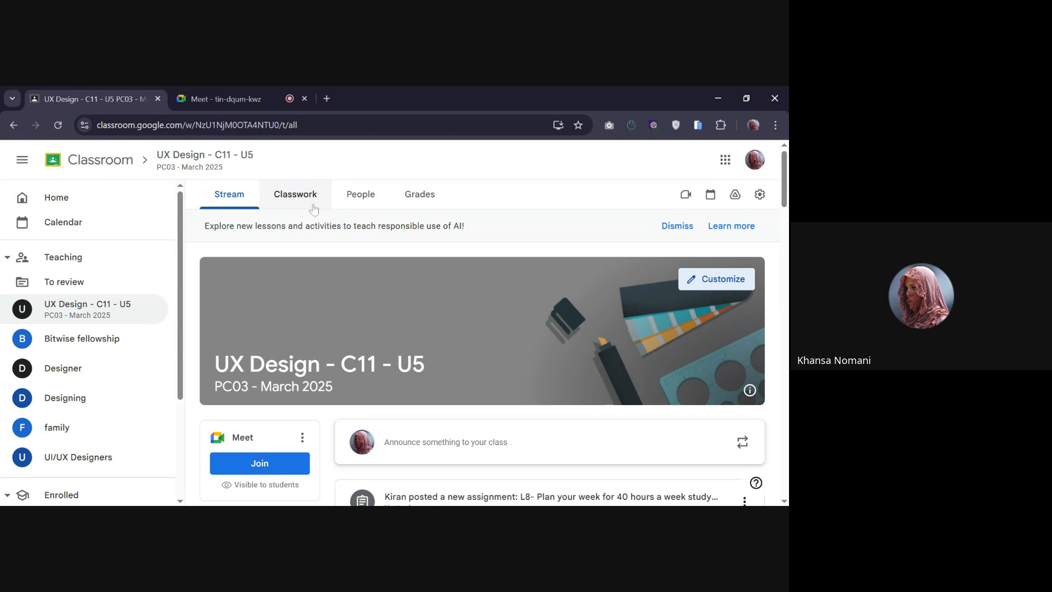
click(304, 202)
scroll(296, 323, down, 3)
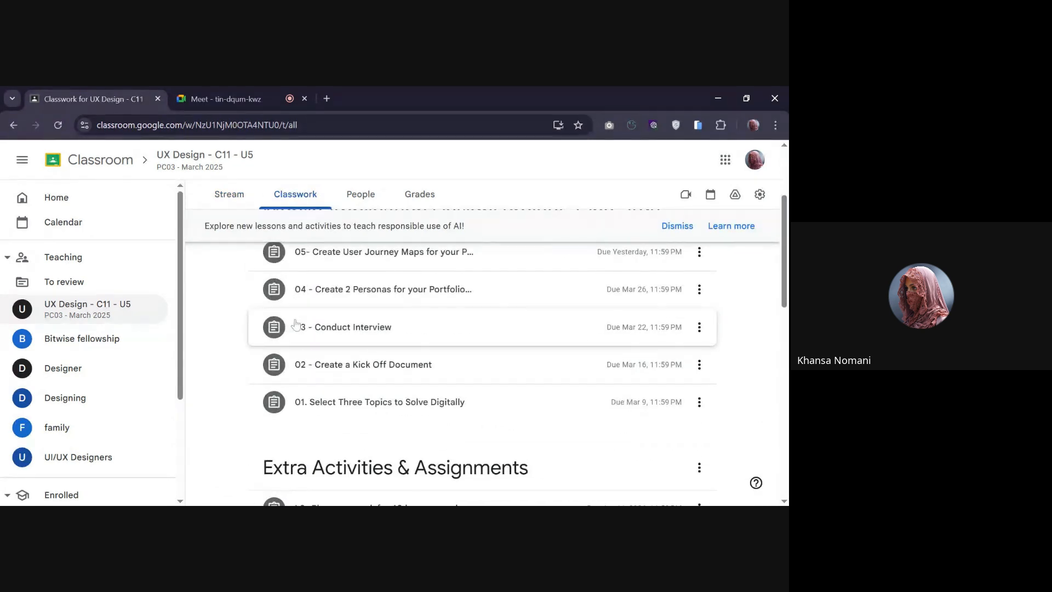
scroll(295, 324, up, 1)
click(348, 306)
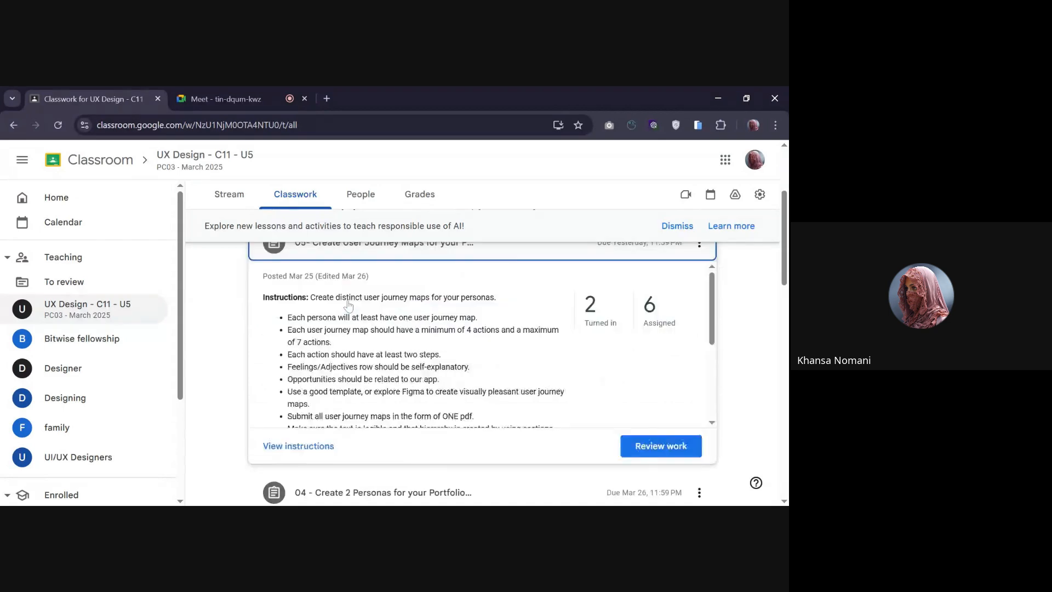
click(298, 382)
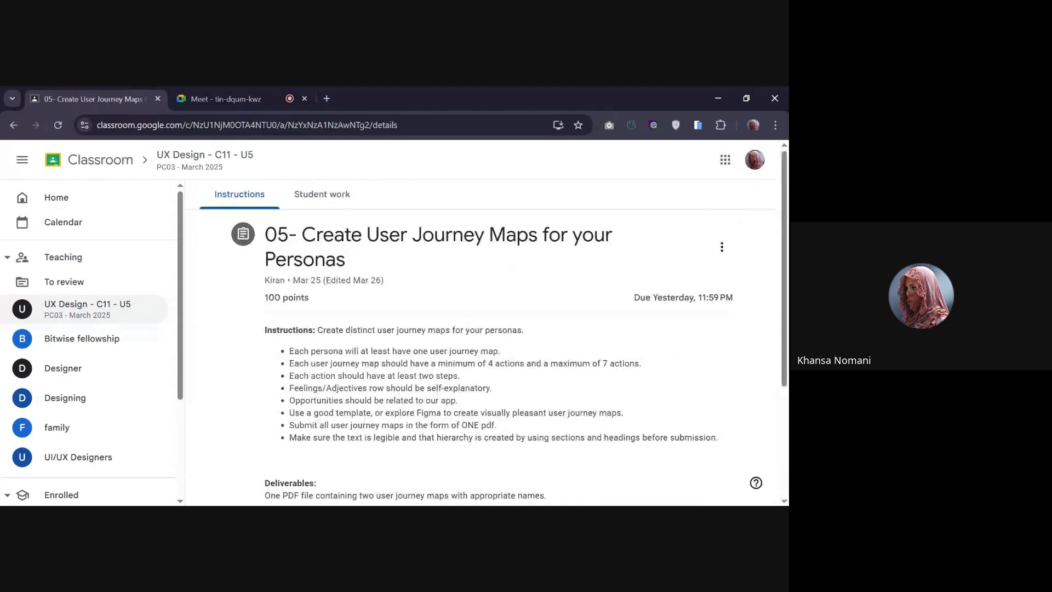
click(318, 195)
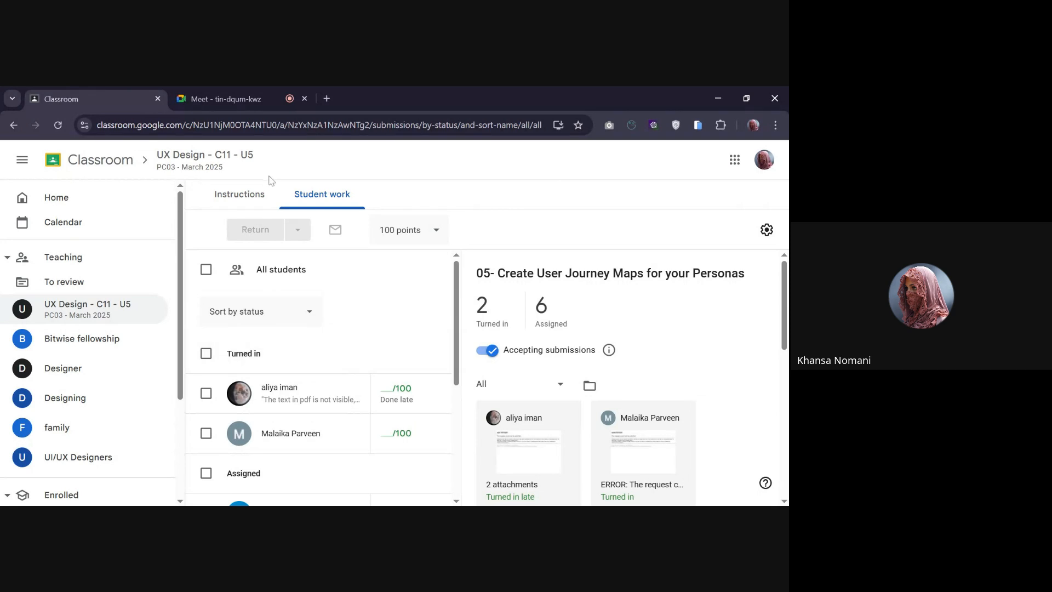
click(257, 194)
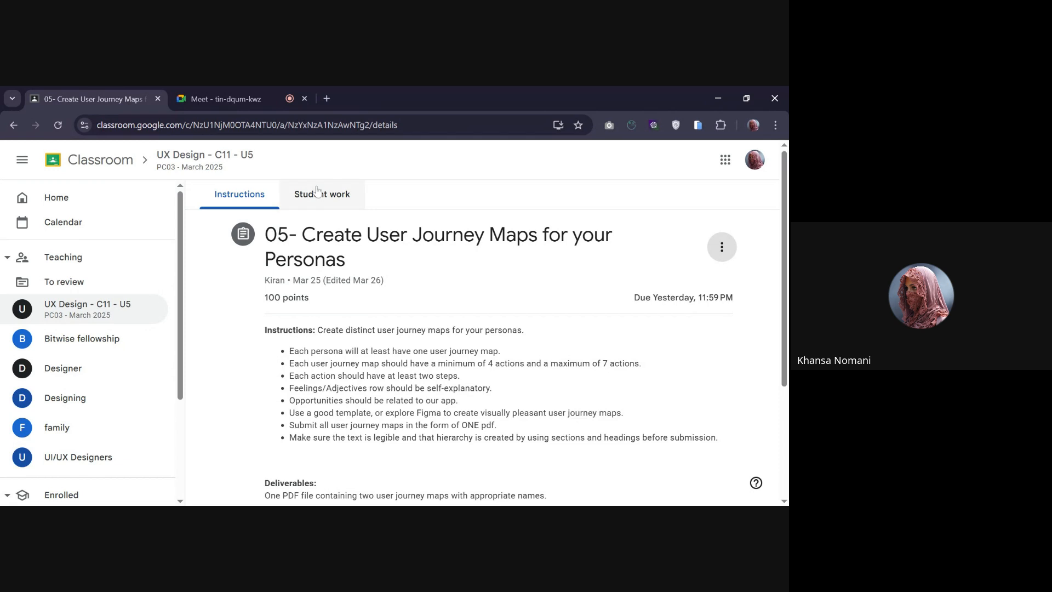
- Return to the classwork list and read the details of the L8 assignment on planning a 40-hour study week under Extra Activities & Assignments
click(182, 156)
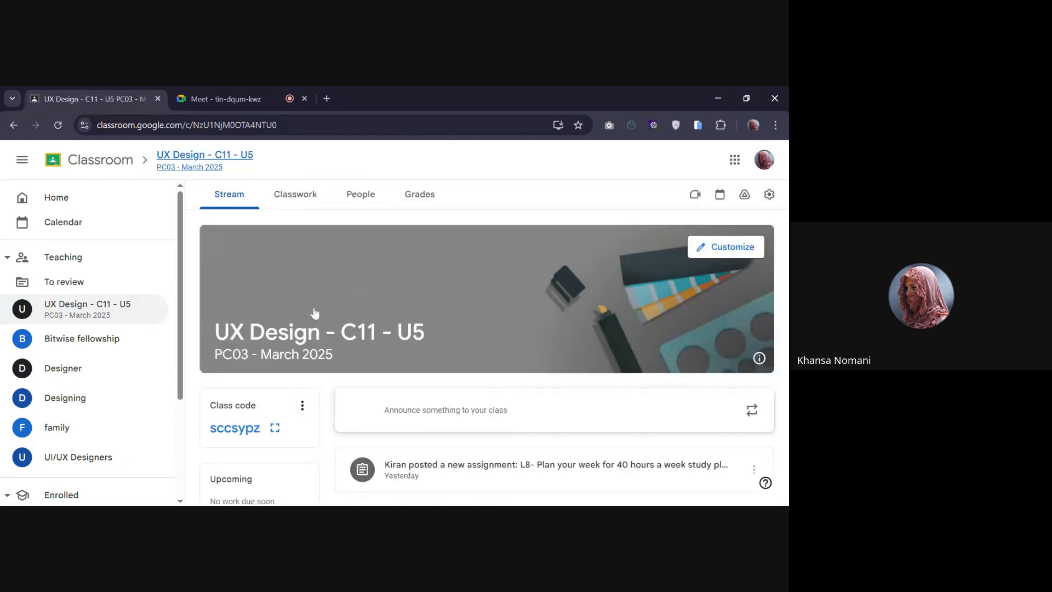
click(300, 200)
scroll(282, 308, down, 6)
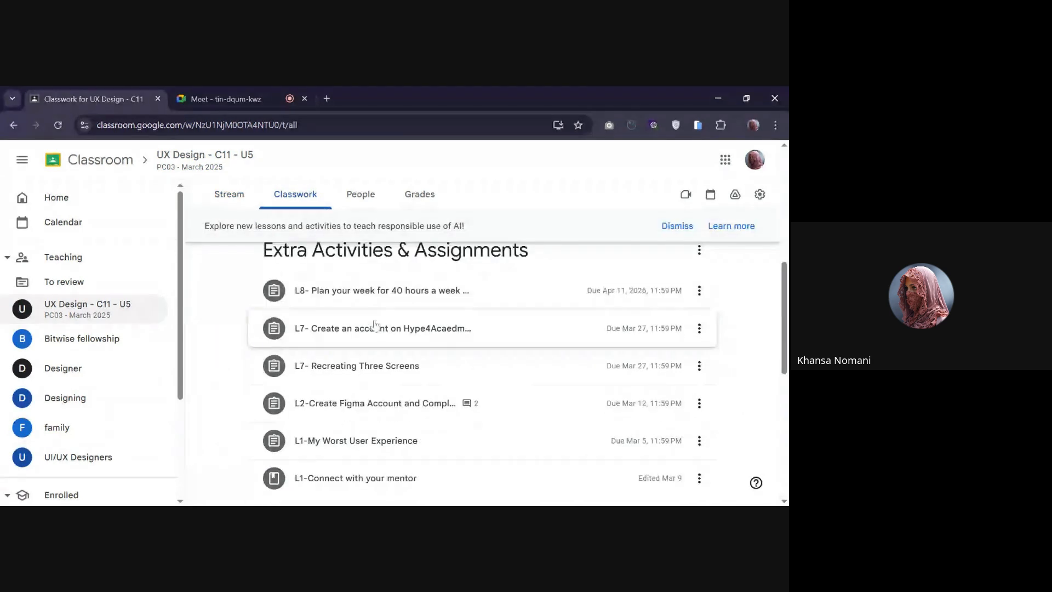
scroll(376, 329, down, 1)
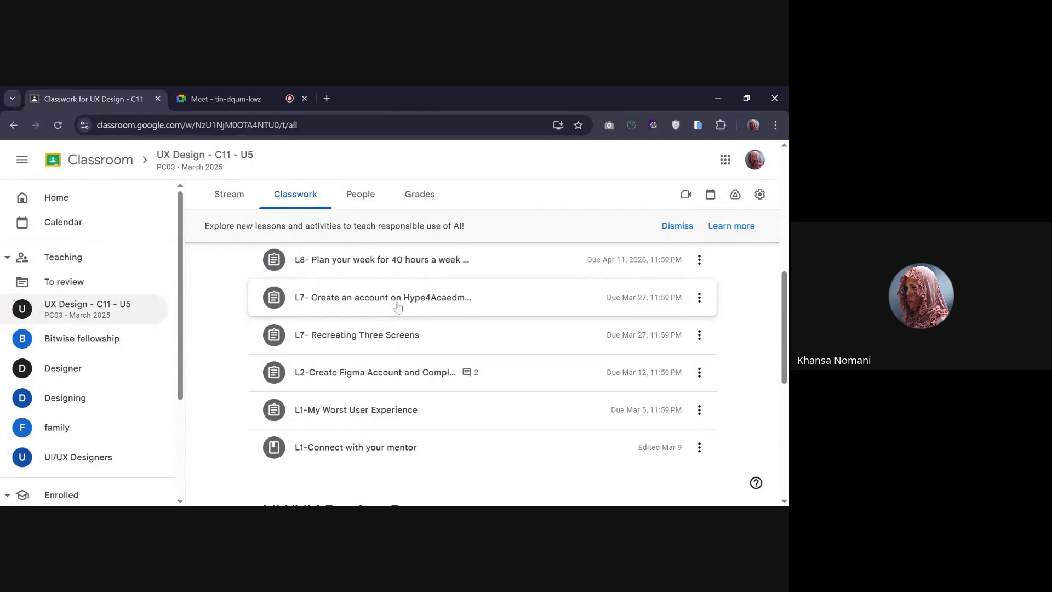
click(396, 304)
click(407, 268)
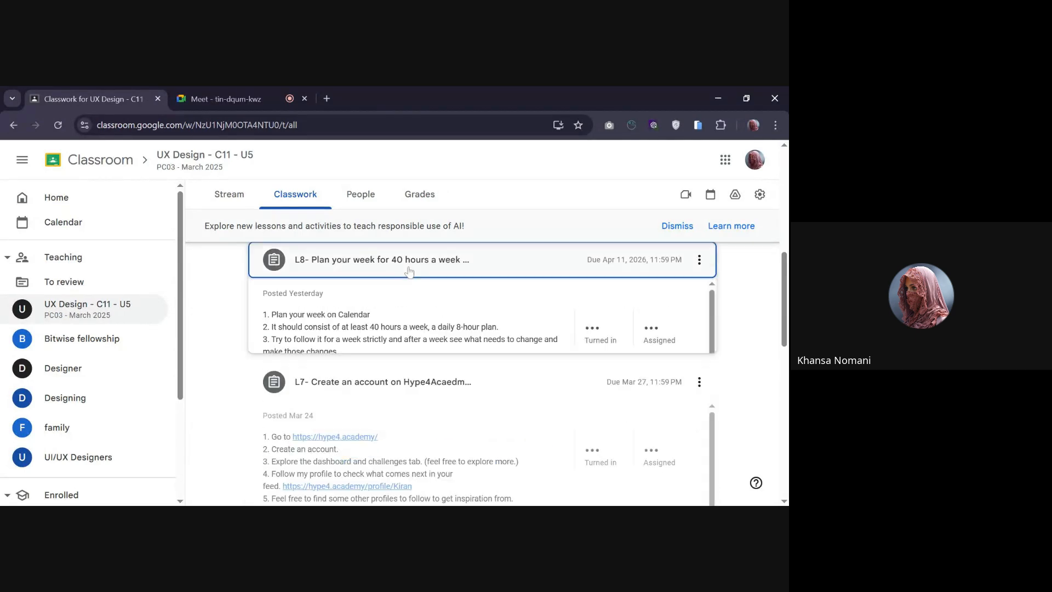
scroll(408, 270, down, 5)
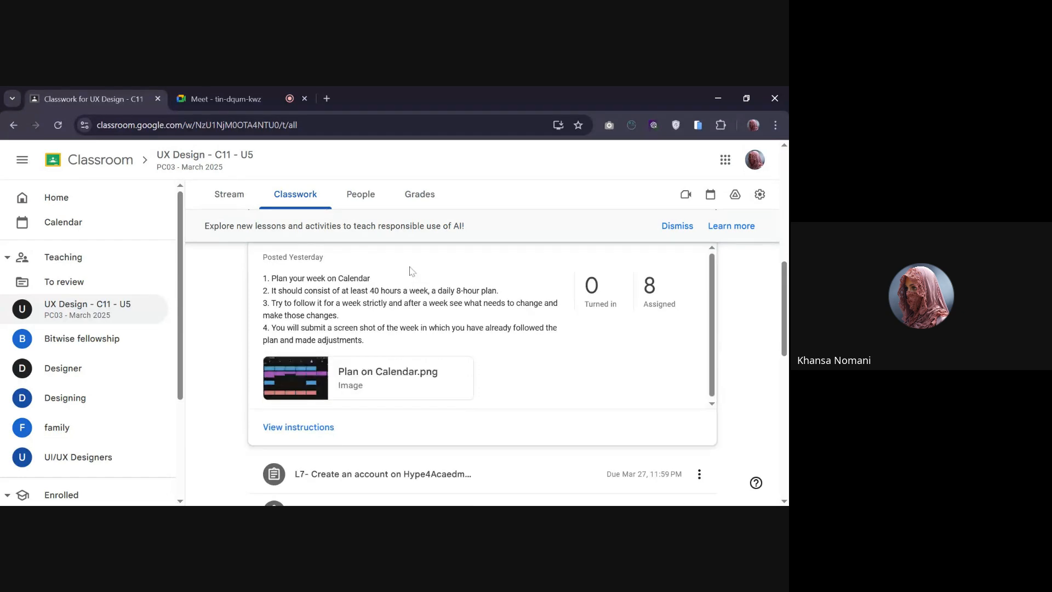
scroll(399, 292, up, 3)
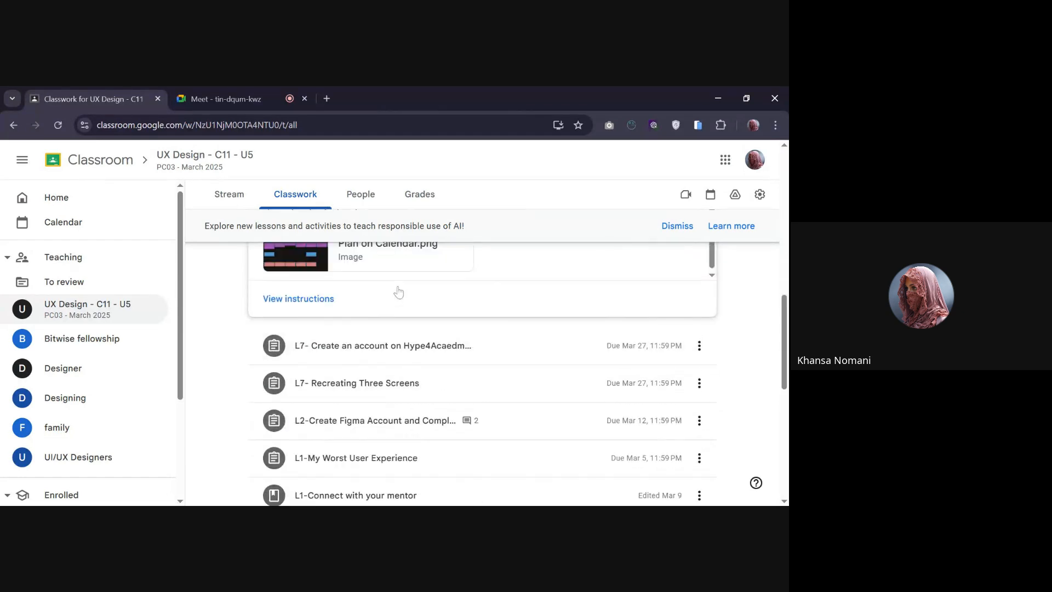
- Open the student work for L7- Create an account on Hype4Acaedmey and review the turned-in and missing submissions
click(387, 343)
scroll(386, 348, up, 1)
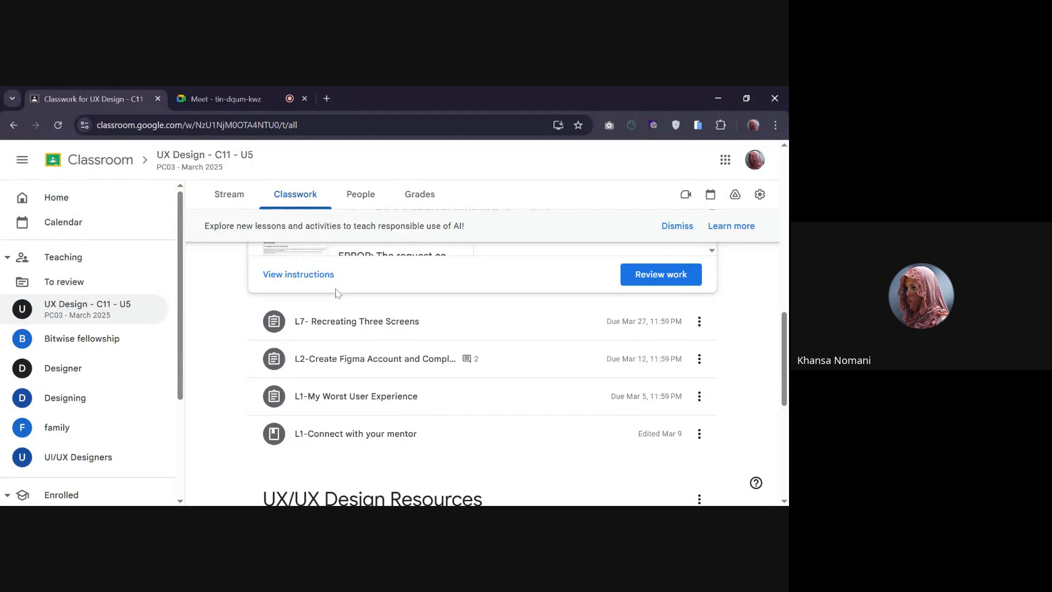
click(334, 288)
click(331, 200)
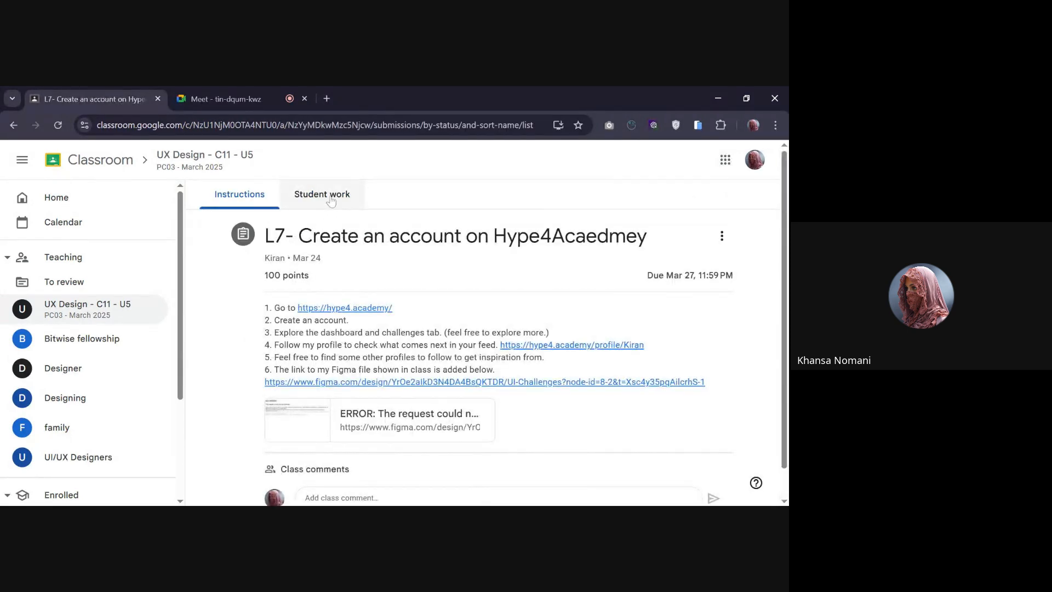
scroll(357, 322, down, 3)
scroll(359, 320, down, 2)
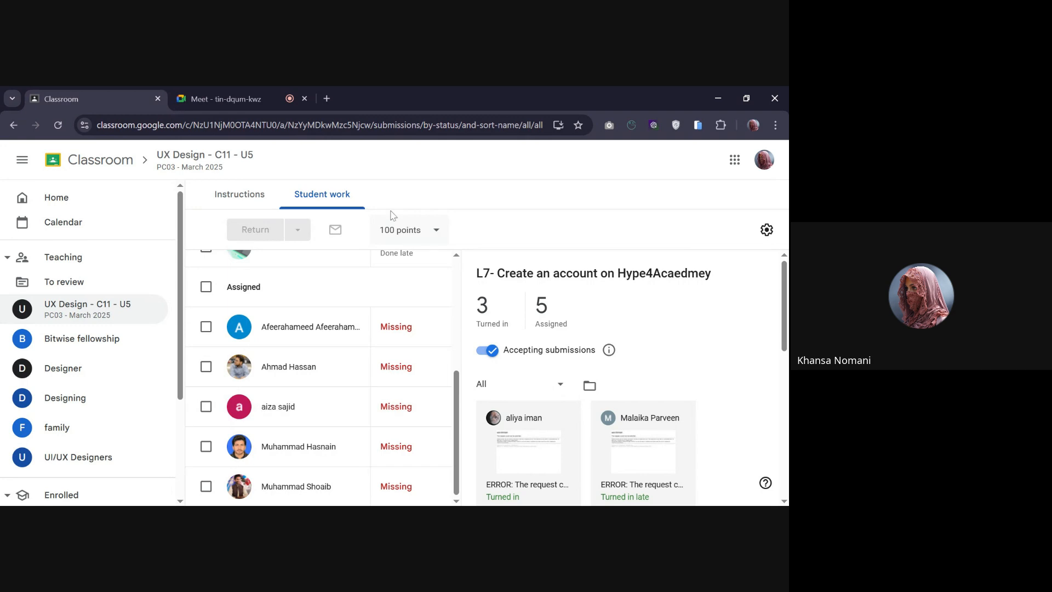
scroll(541, 349, down, 3)
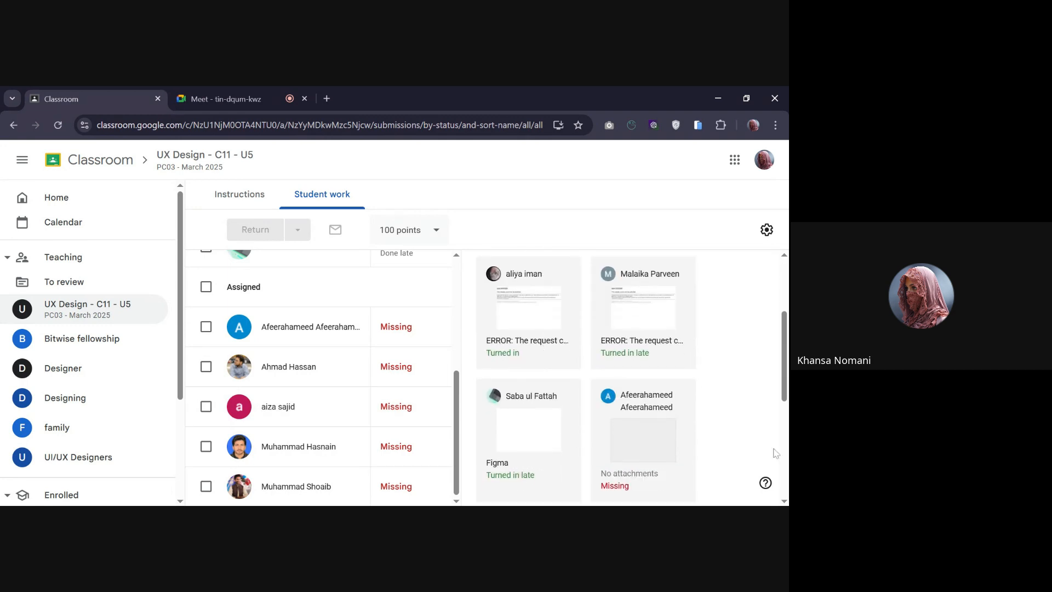
- Open the Streaks of UI Figma file attached to the on-time submission in the L7 student work
scroll(545, 333, up, 1)
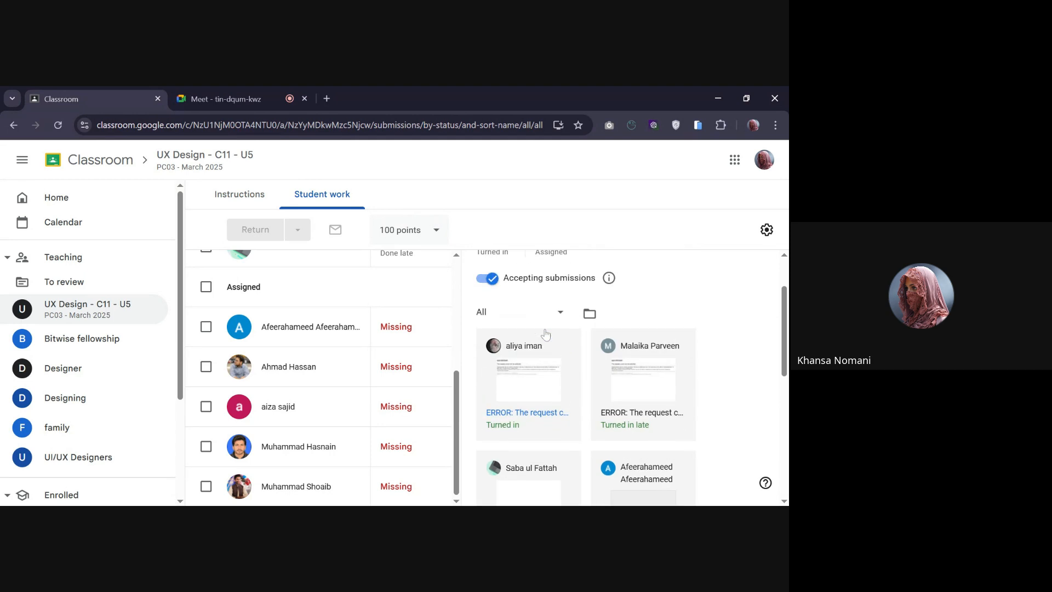
scroll(546, 333, down, 1)
click(518, 345)
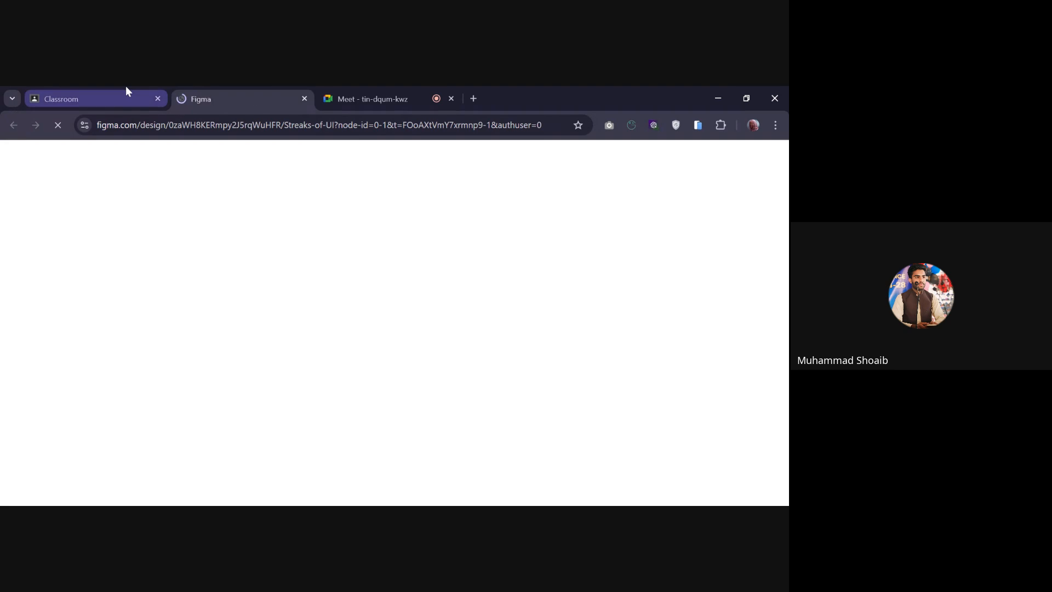
- Return to the L7 assignment's instructions and open the teacher's UI Challenges Figma link
click(126, 91)
click(239, 194)
scroll(377, 311, down, 1)
scroll(377, 311, down, 1)
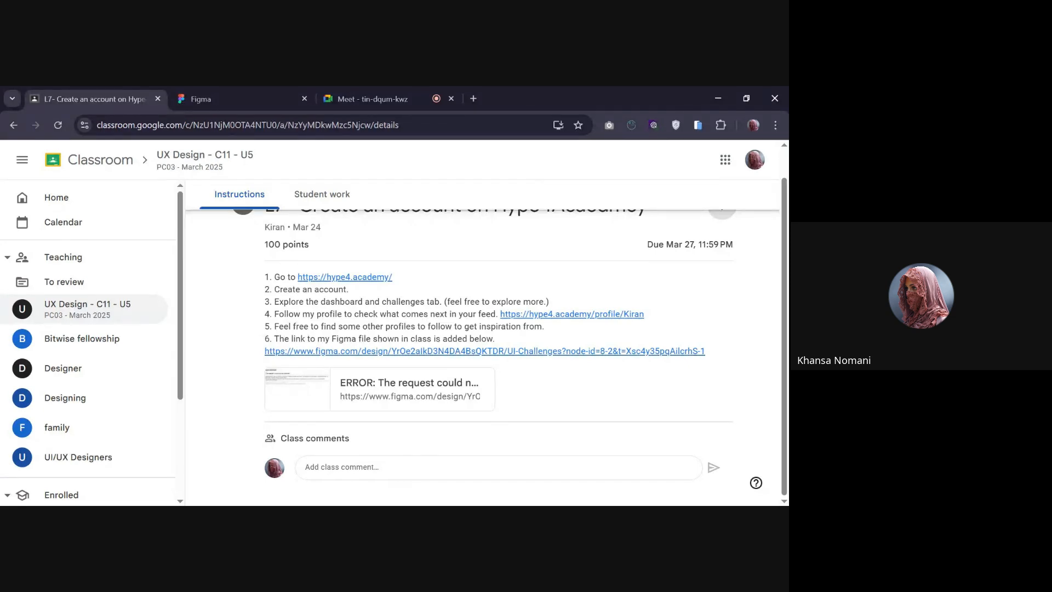
click(415, 354)
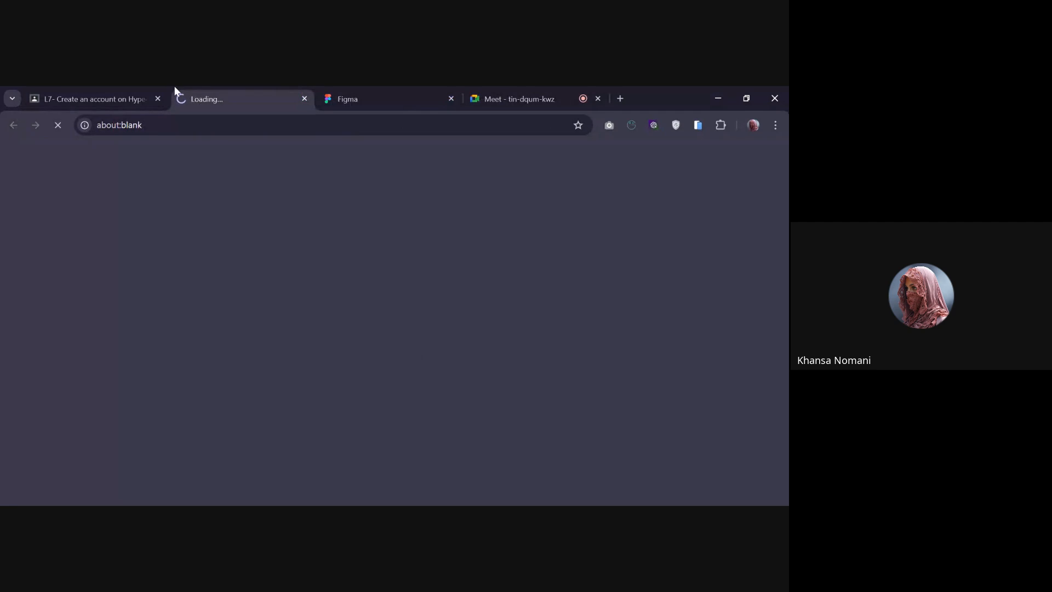
- Choose the first listed account to open the UI Challenges file, and check the Streaks of UI file while it loads
click(145, 88)
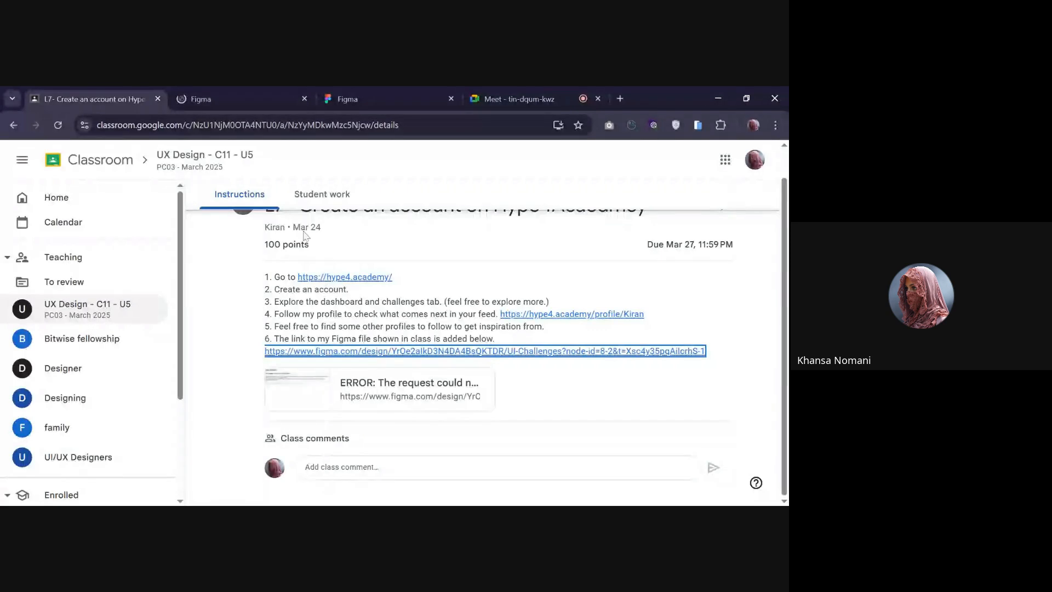
click(209, 91)
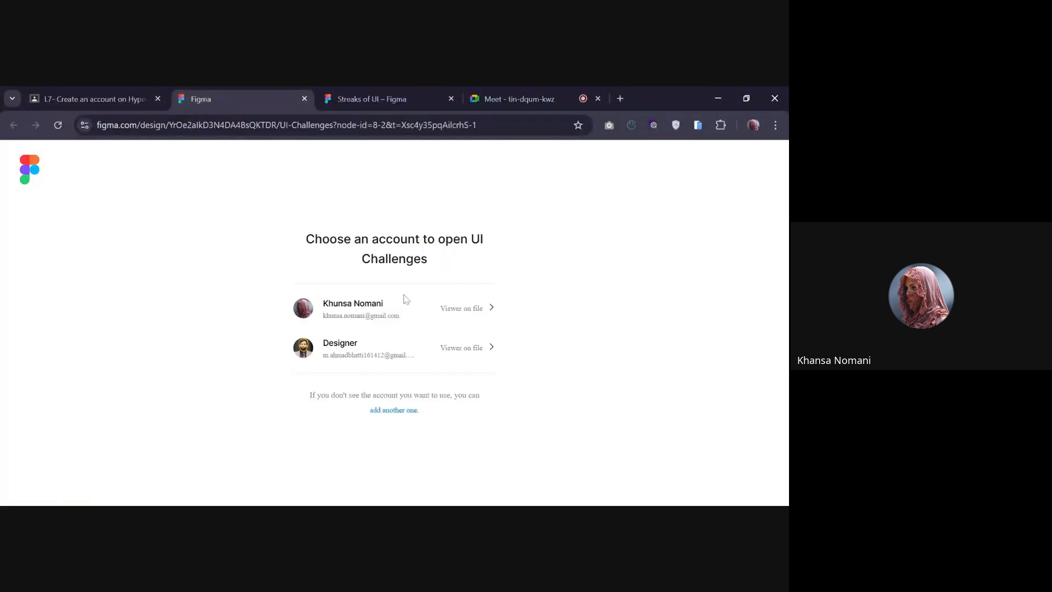
click(377, 315)
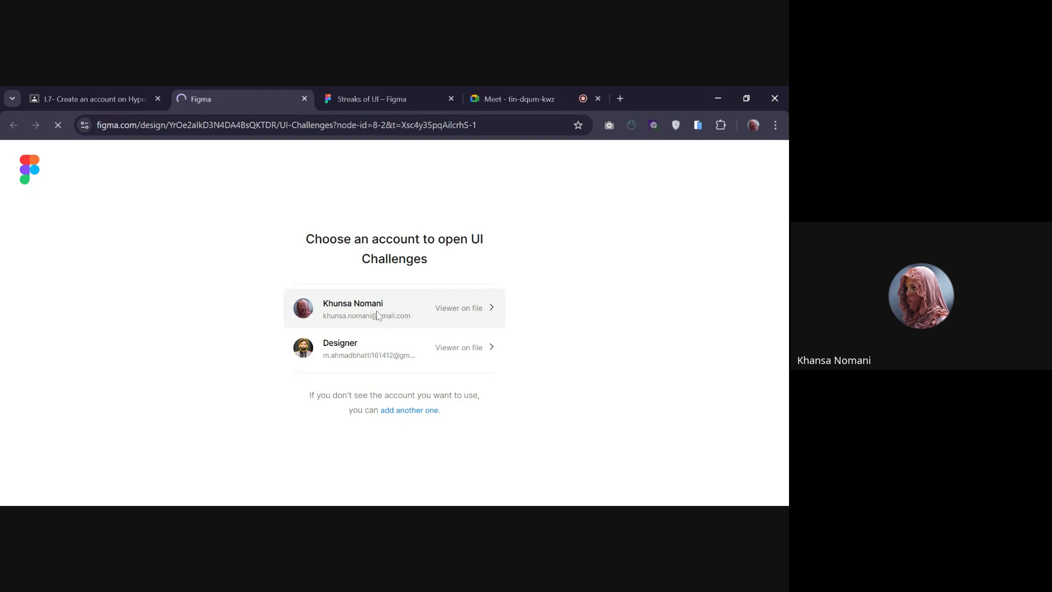
click(342, 91)
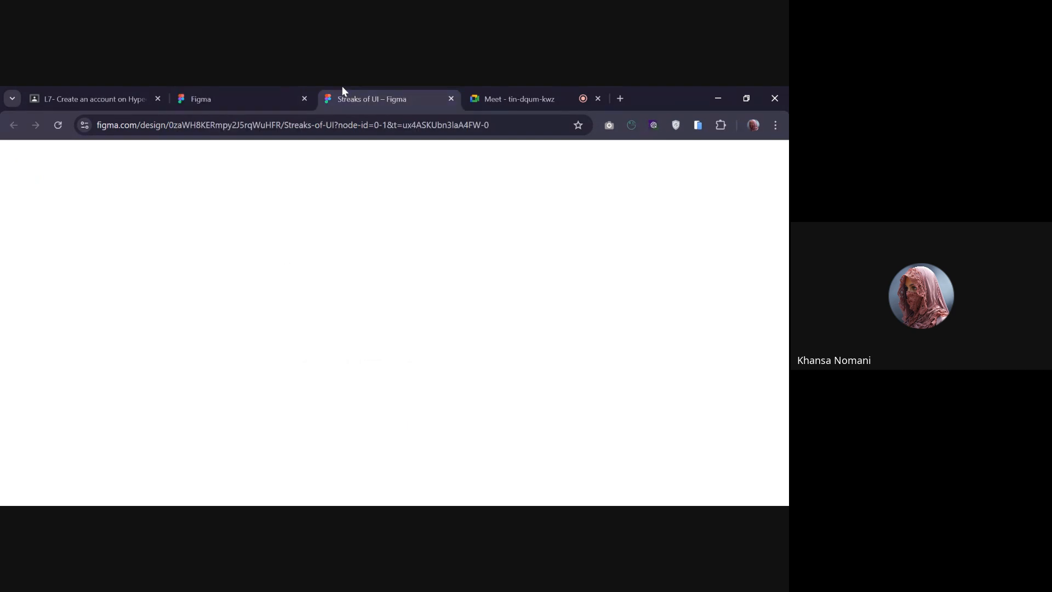
click(246, 89)
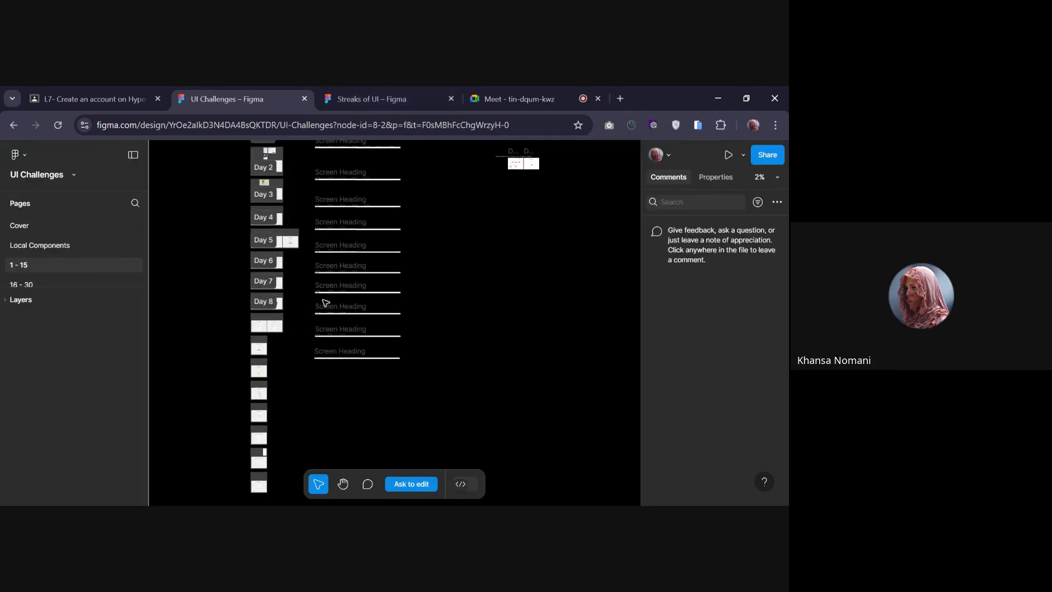
- Look at the Day 1 and Day 2 designs in UI Challenges, and compare them with the student's Streaks of UI file
scroll(326, 302, up, 2)
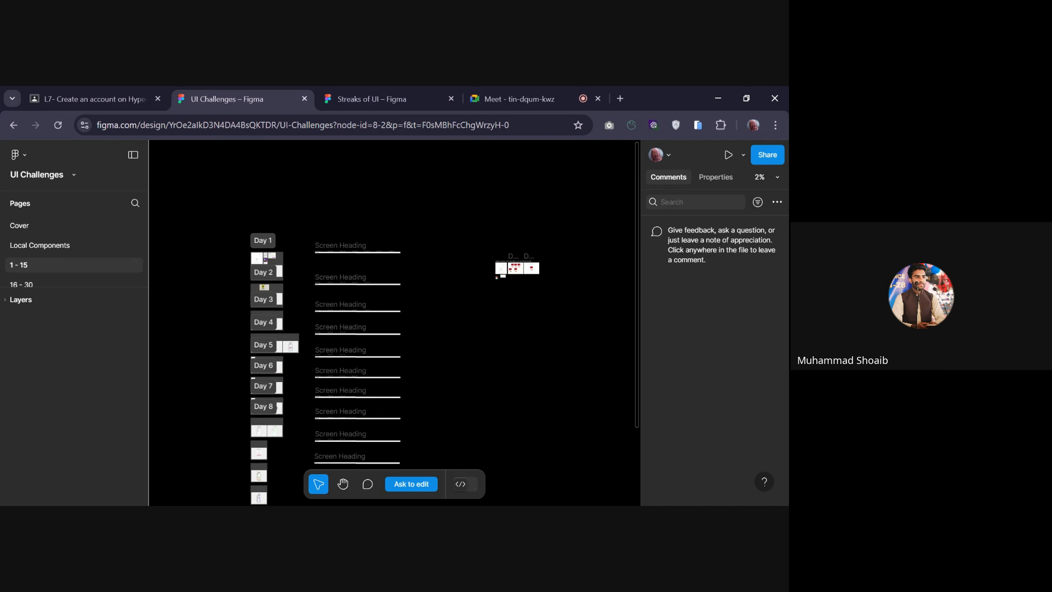
scroll(248, 265, up, 3)
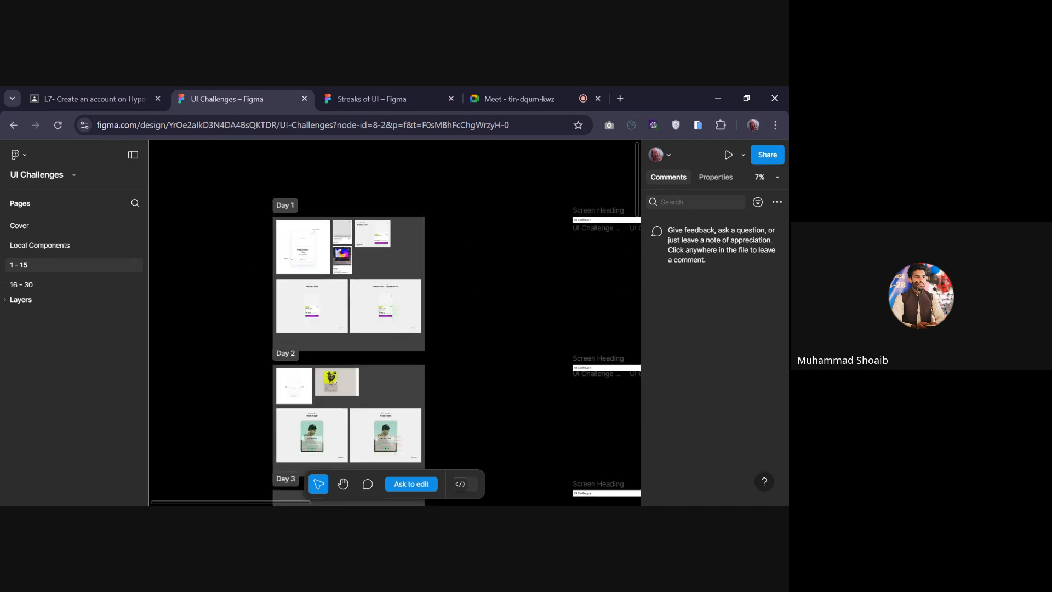
click(85, 93)
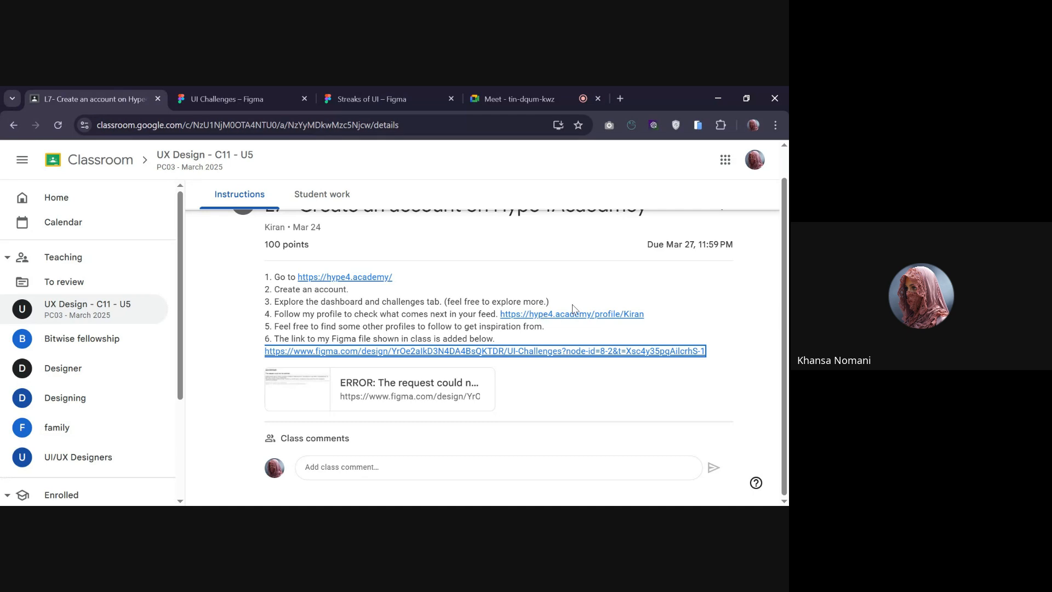
click(376, 88)
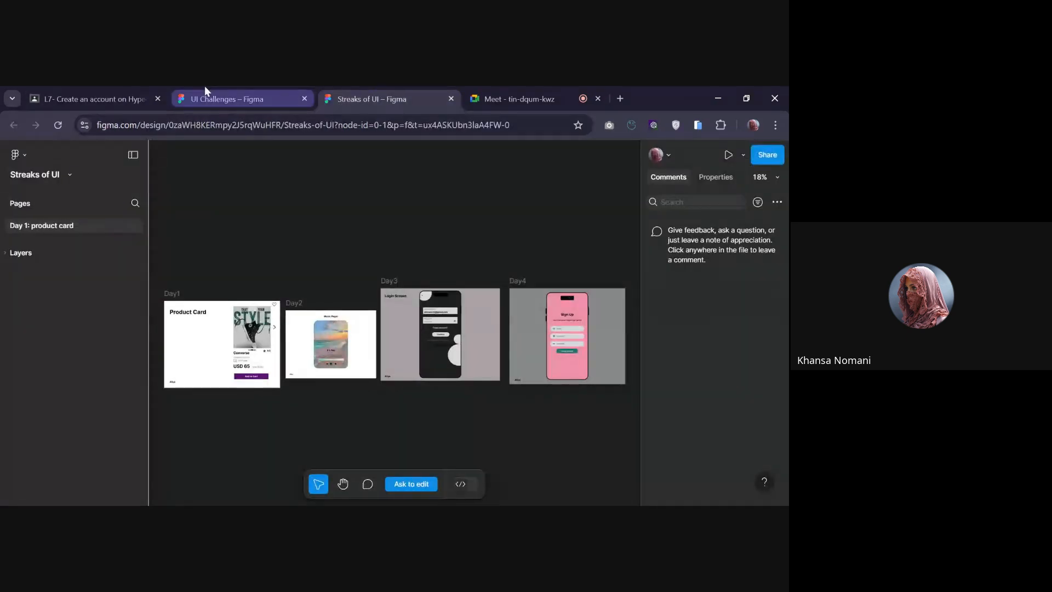
- Go back to the L7 student work, review the turned-in submissions, and filter the submission cards to assigned students
click(74, 91)
click(291, 197)
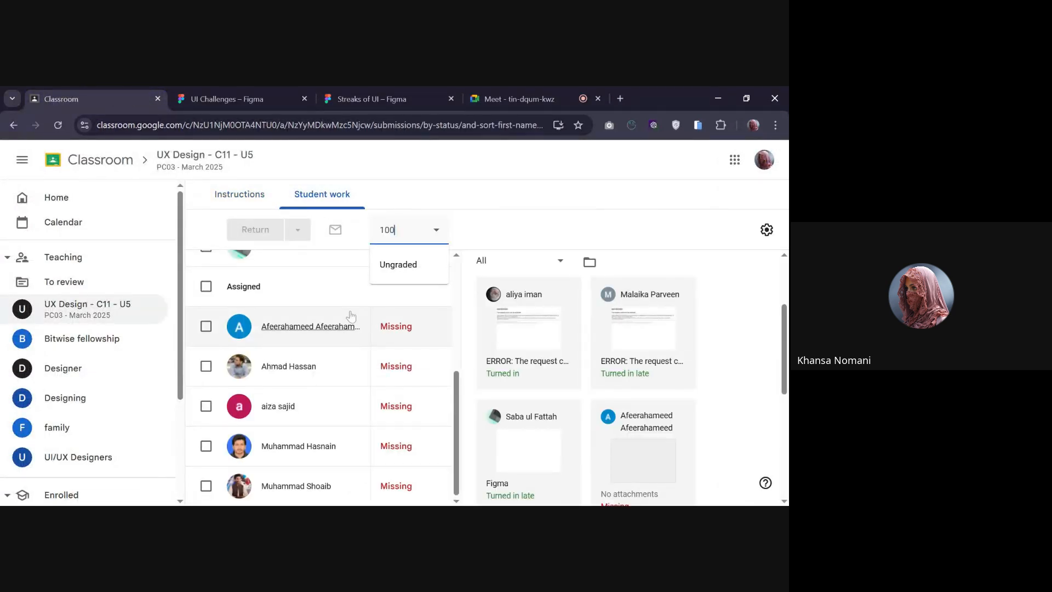
scroll(350, 316, up, 3)
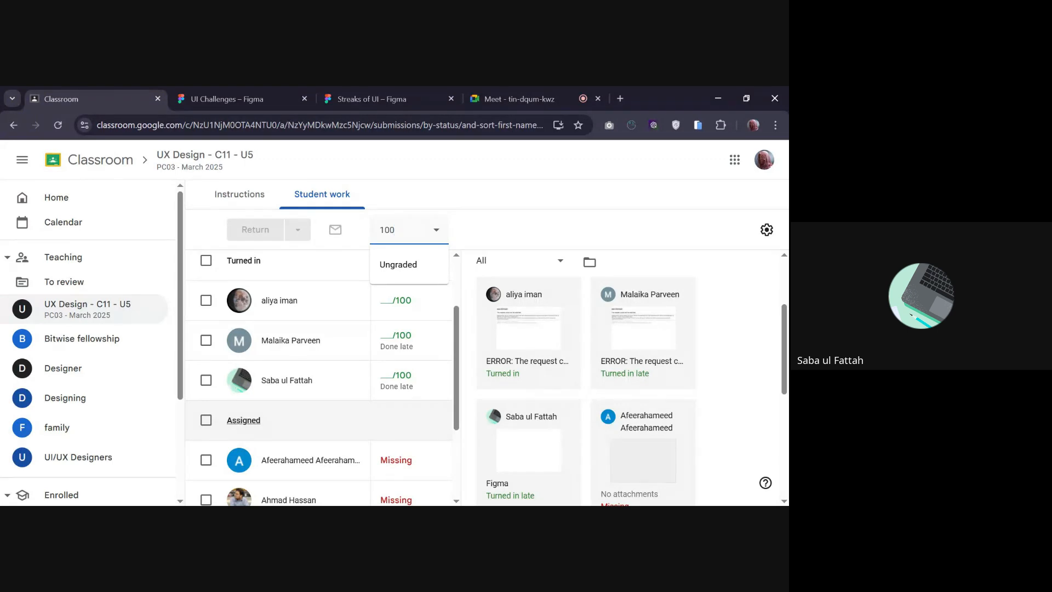
click(323, 418)
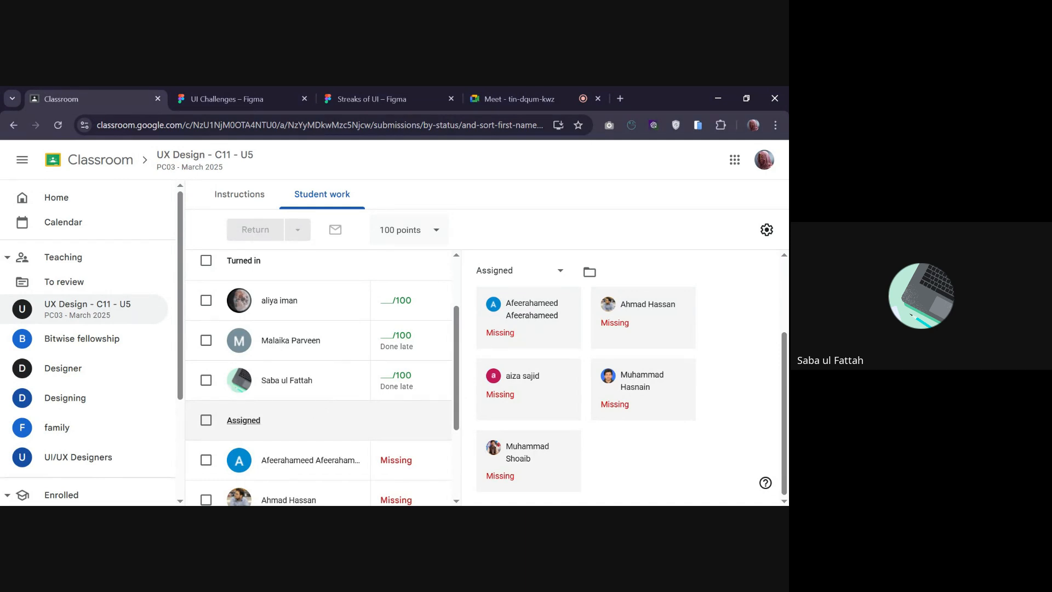
- Open the Figma attachments of the two students who turned in L7 late
click(295, 383)
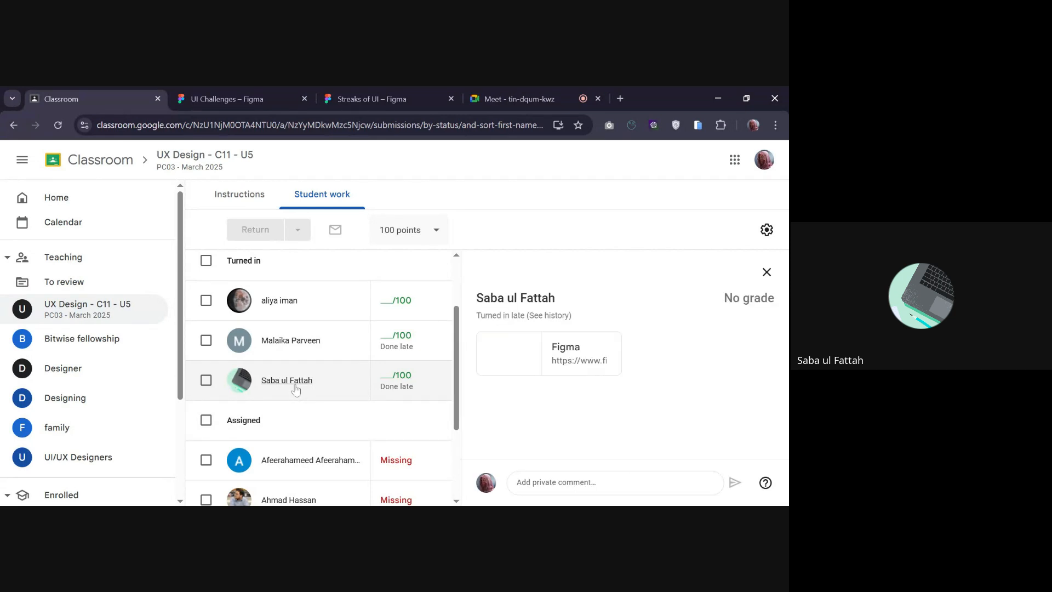
click(566, 348)
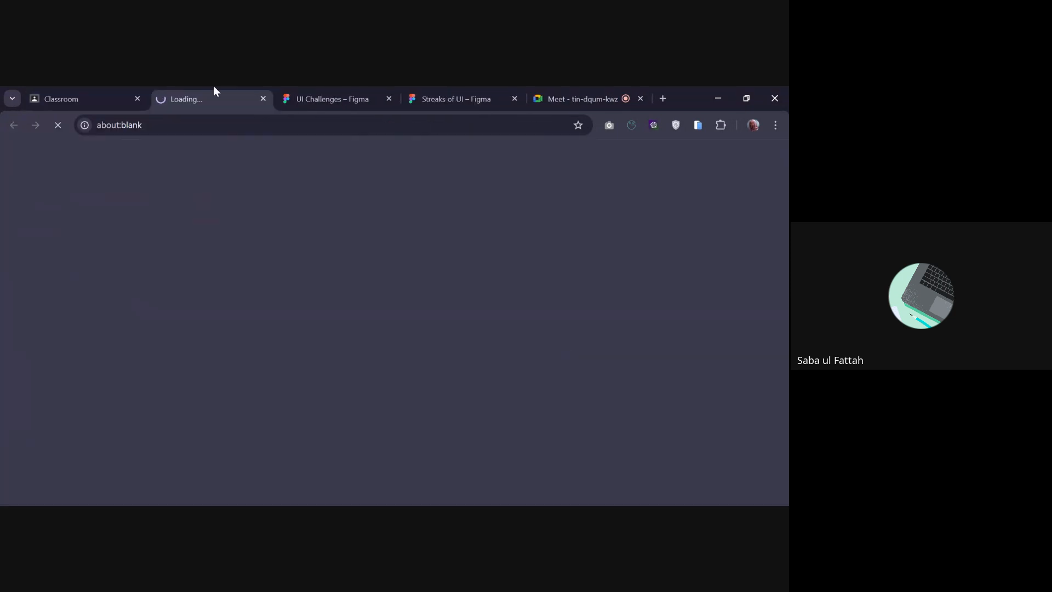
click(54, 91)
click(290, 341)
click(526, 364)
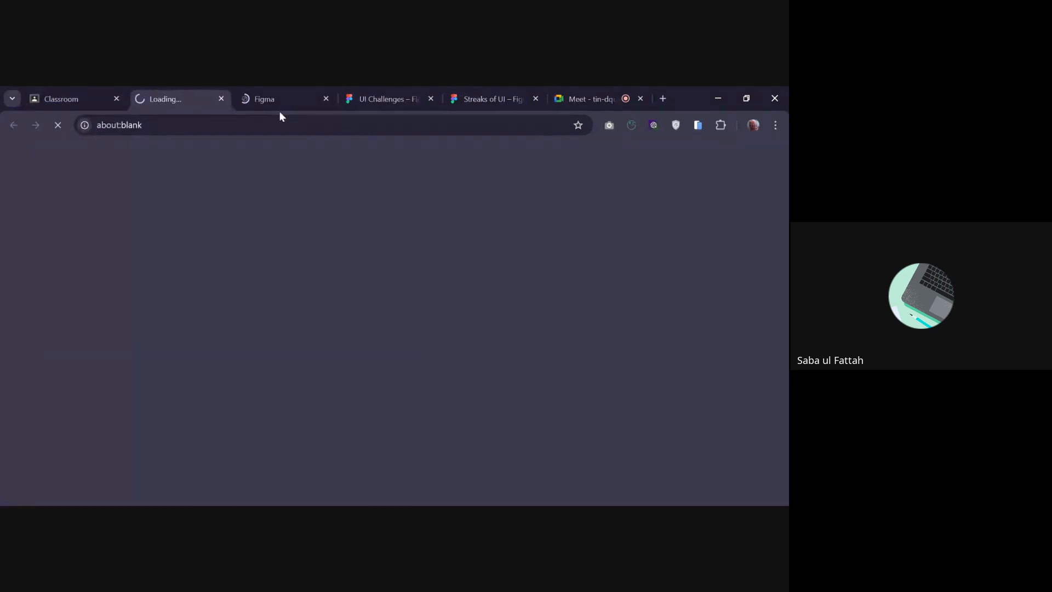
- Open the HYPE4ACADEMY.COM account creation prototype and the Untitled Figma submission with the first listed account
click(345, 90)
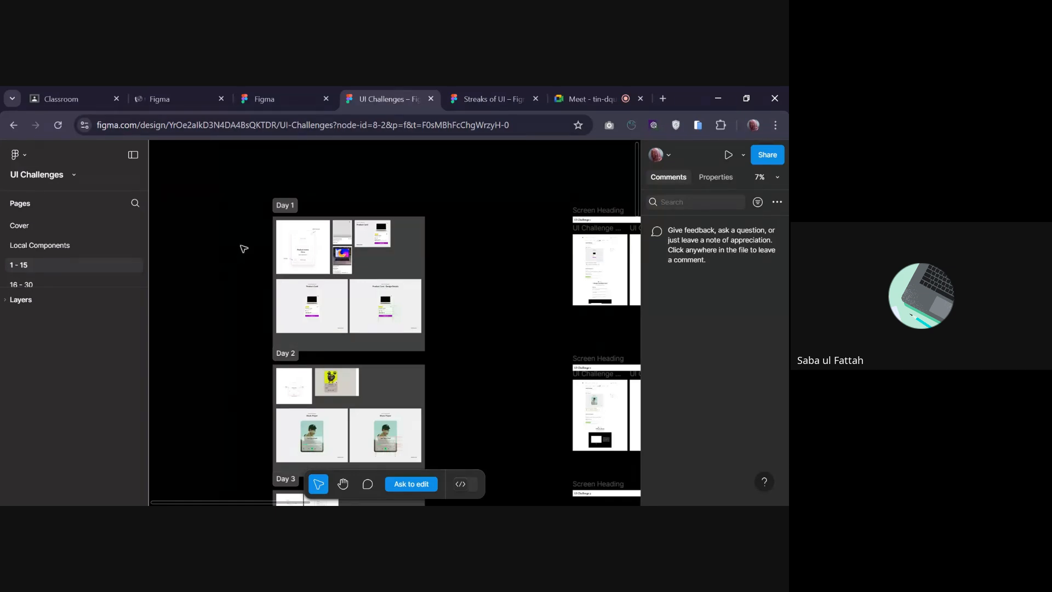
click(283, 88)
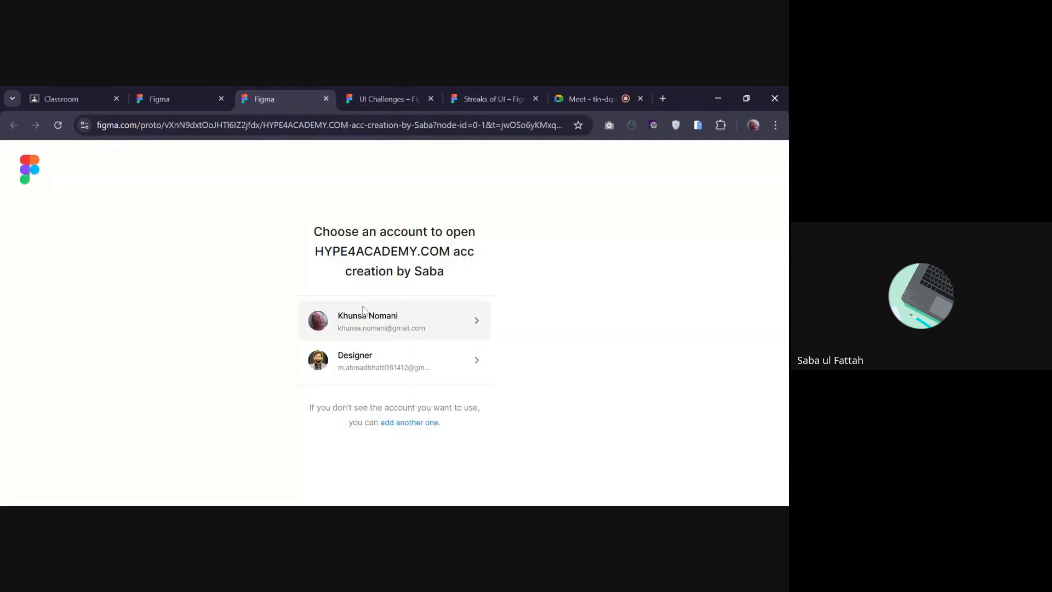
click(150, 88)
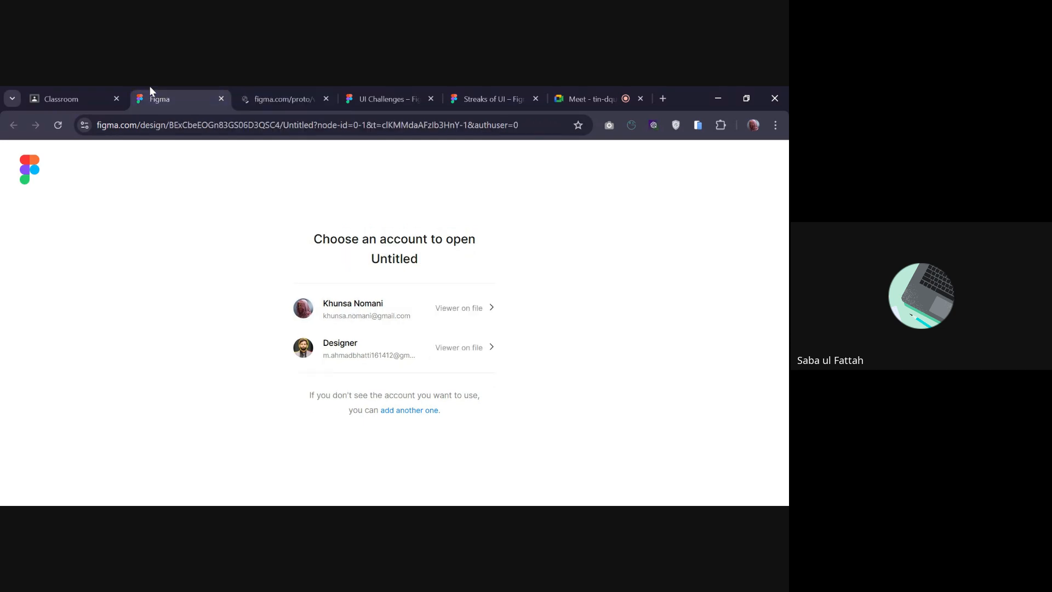
click(397, 324)
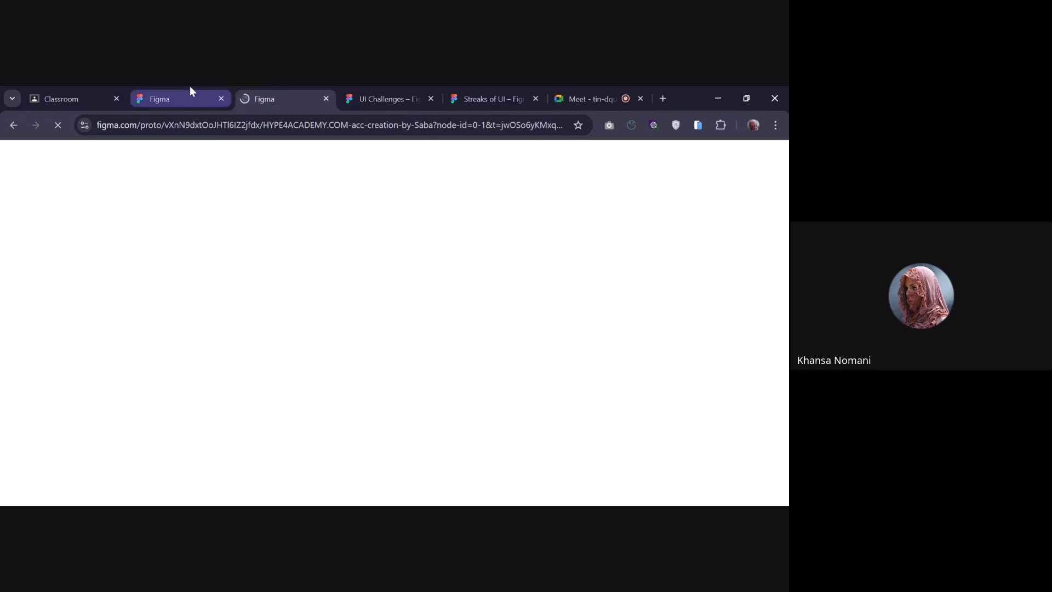
click(190, 88)
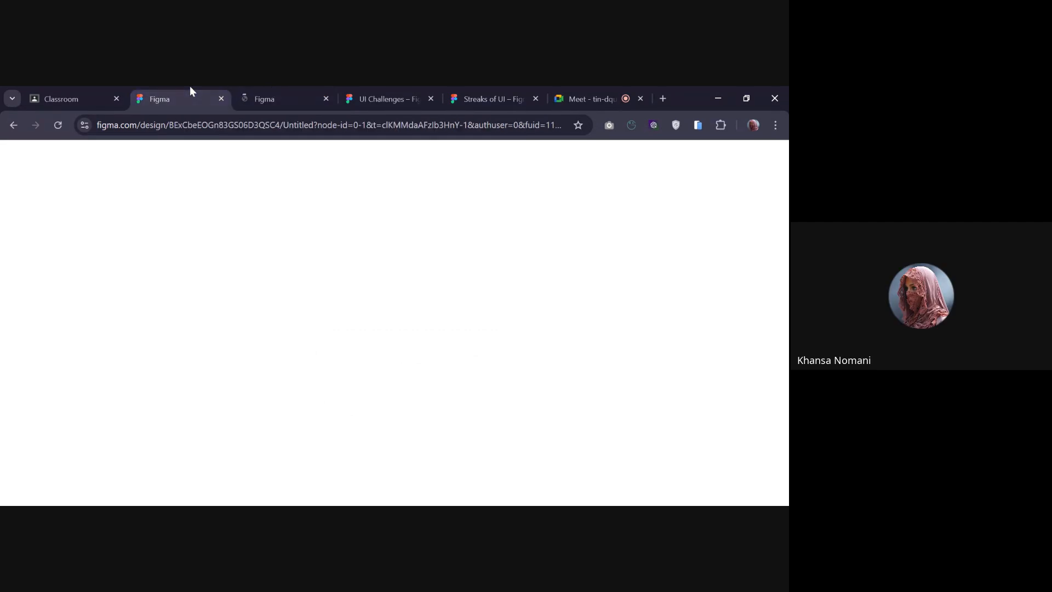
click(283, 96)
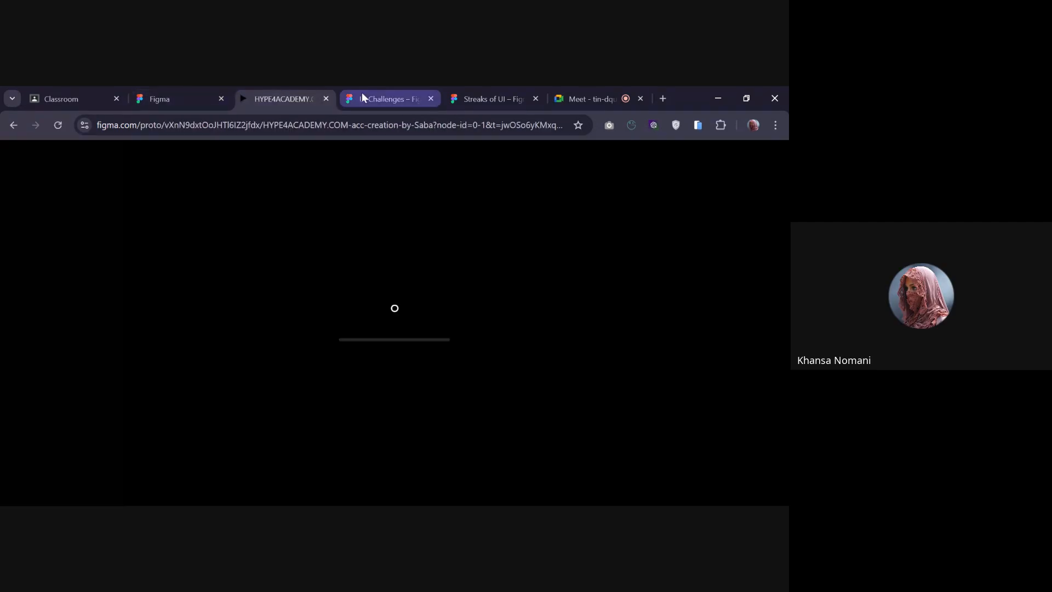
- Examine the Day 1 to Day 5 designs in the UI Challenges file, including the Product Card wireframe and the Day 3 Login Screen
click(363, 98)
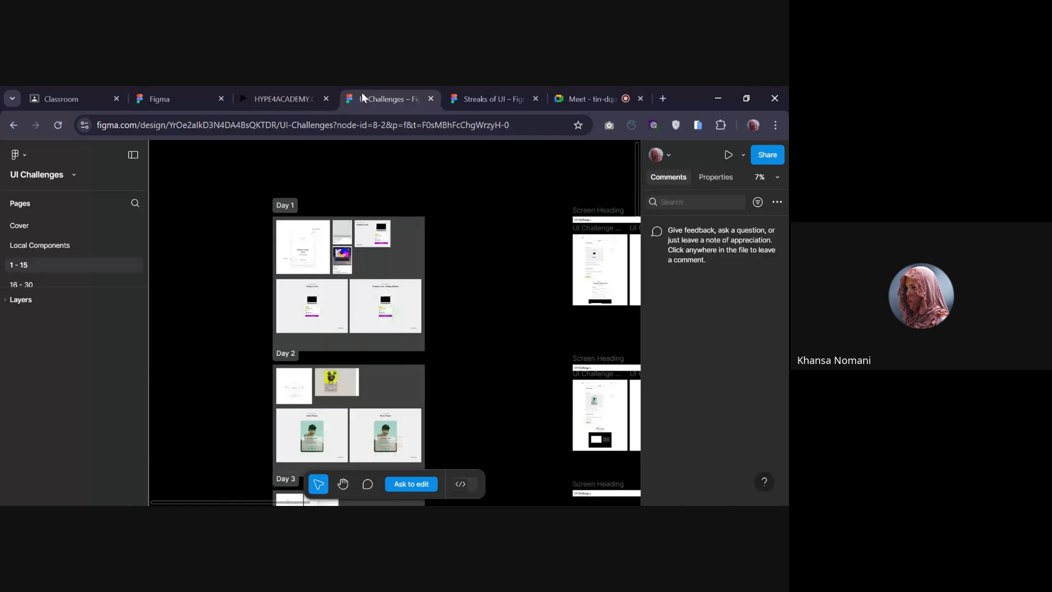
scroll(329, 300, down, 3)
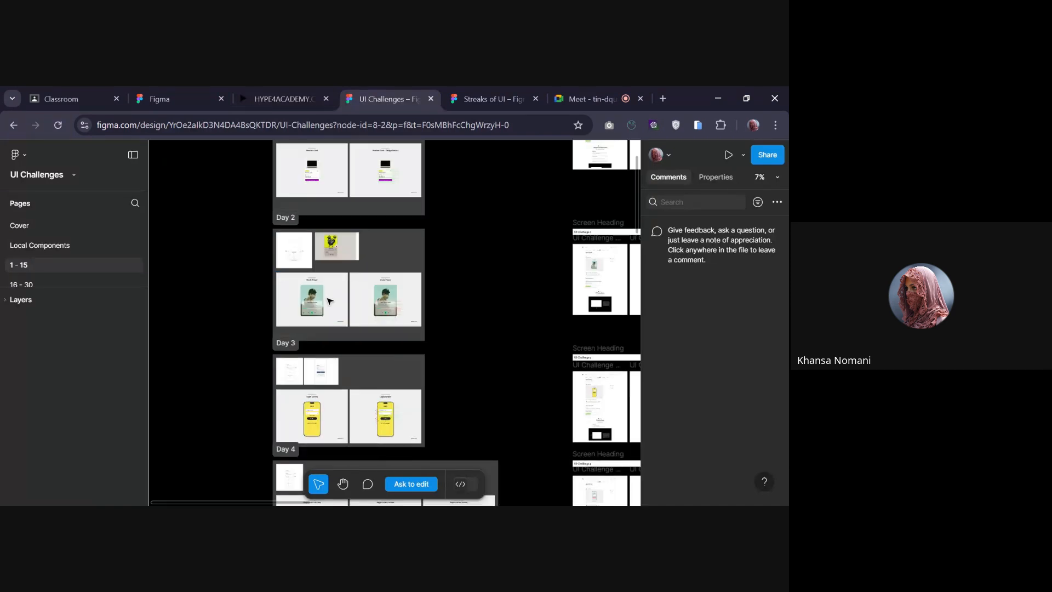
scroll(318, 219, up, 2)
scroll(312, 179, up, 5)
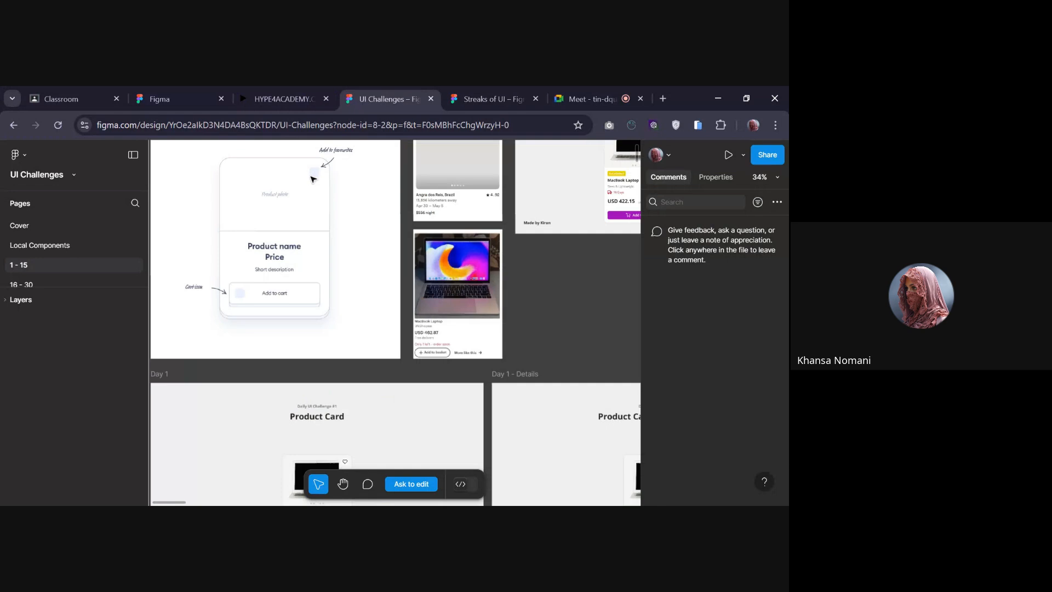
scroll(311, 176, down, 4)
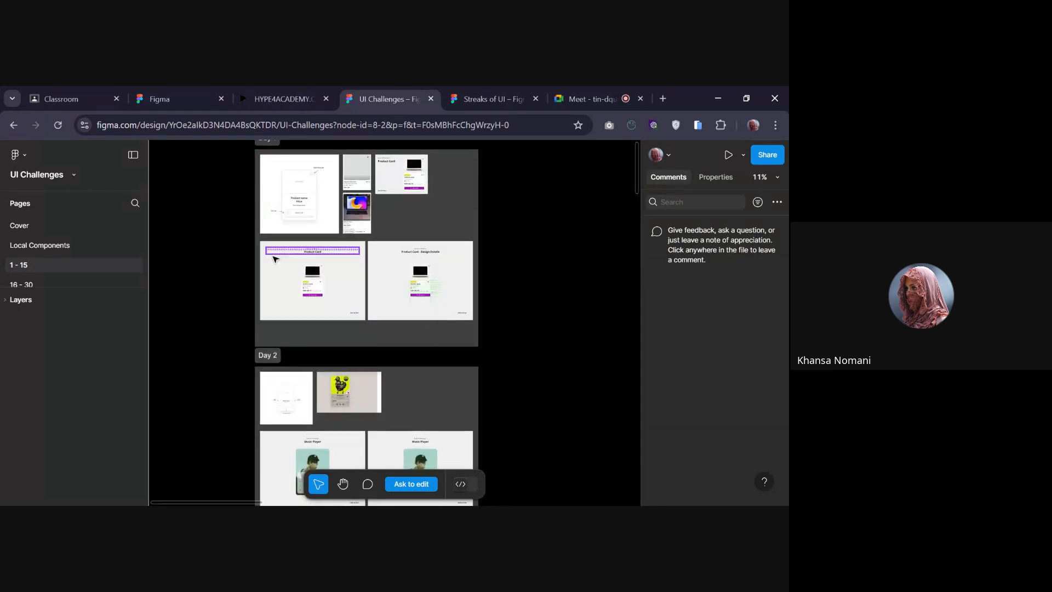
scroll(338, 285, down, 4)
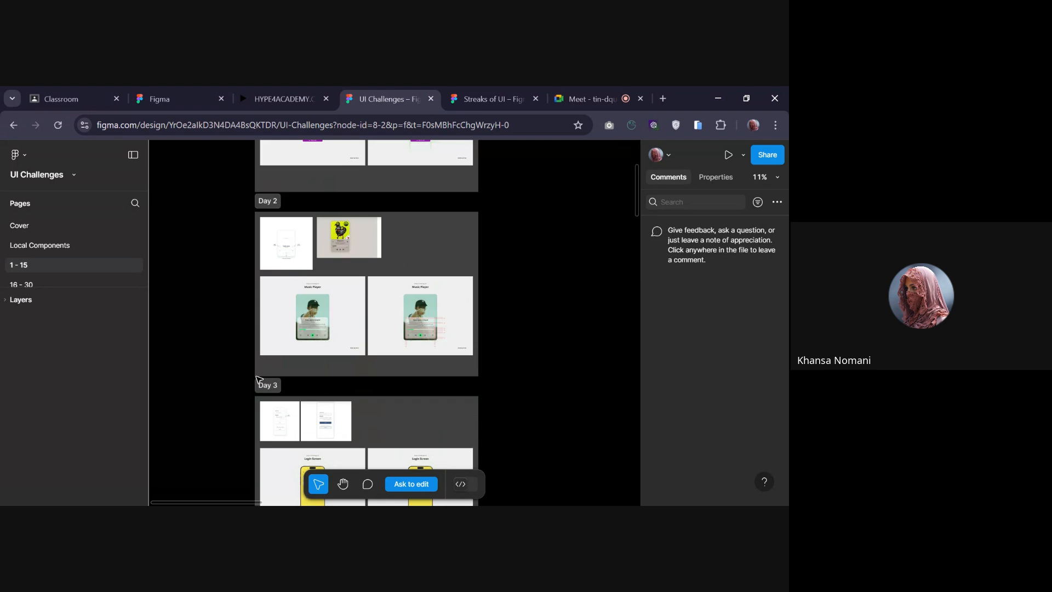
scroll(330, 304, down, 4)
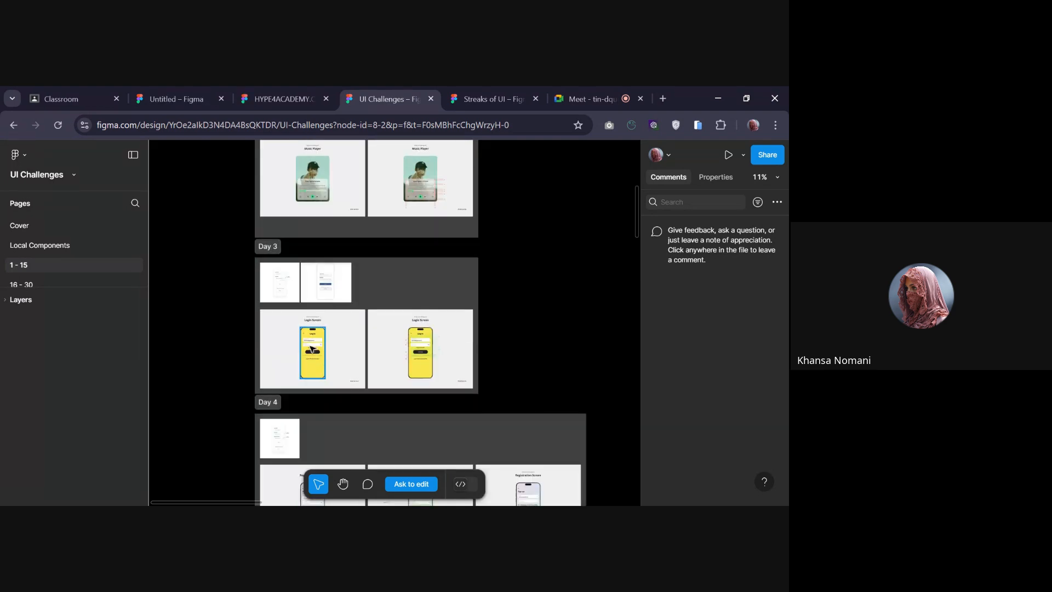
scroll(311, 321, up, 10)
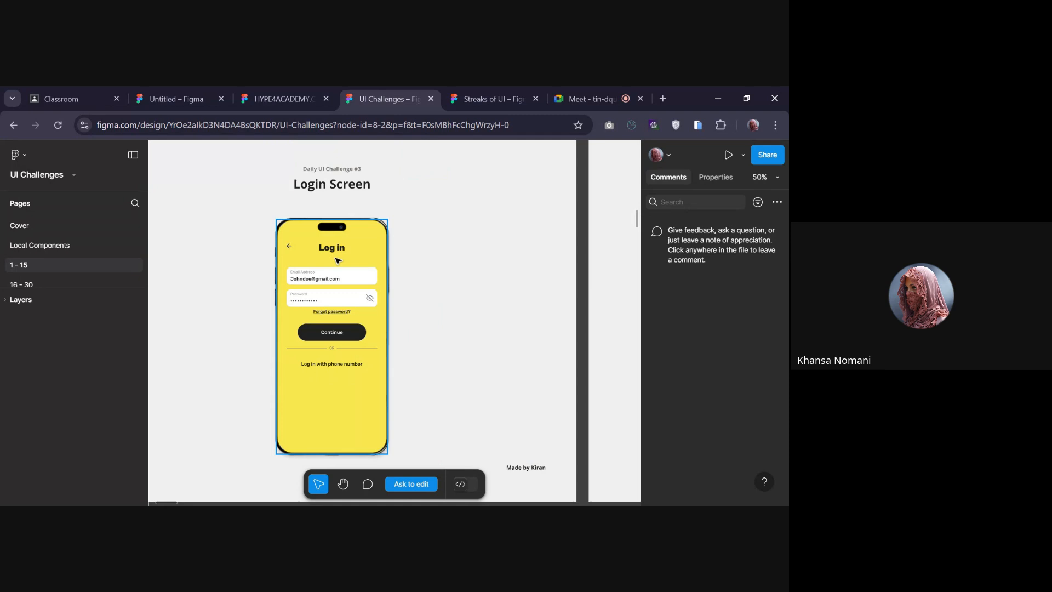
scroll(332, 311, down, 8)
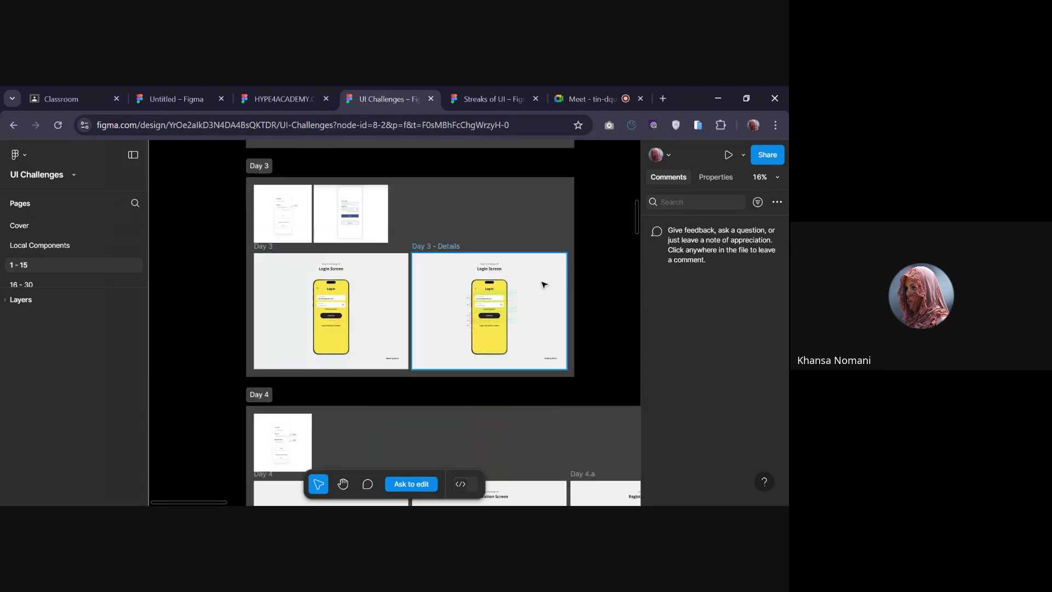
scroll(601, 289, down, 5)
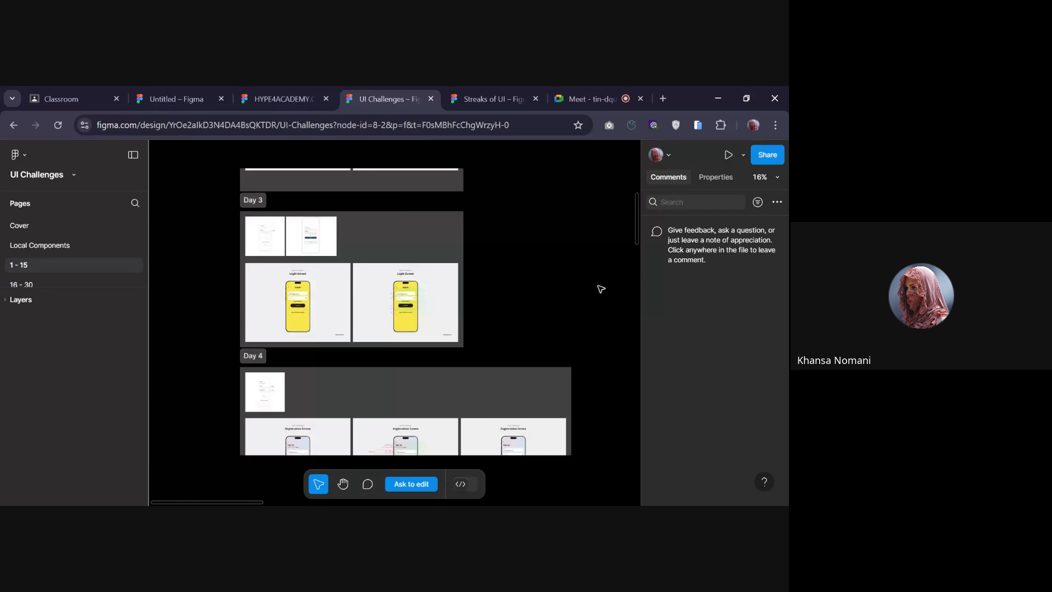
scroll(601, 289, right, 2)
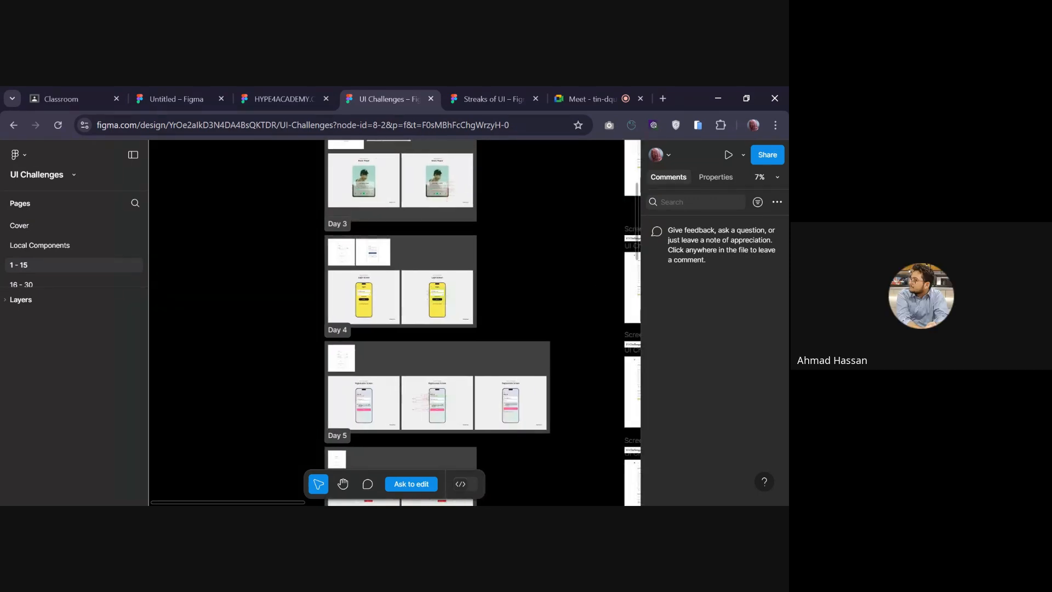
scroll(601, 288, right, 3)
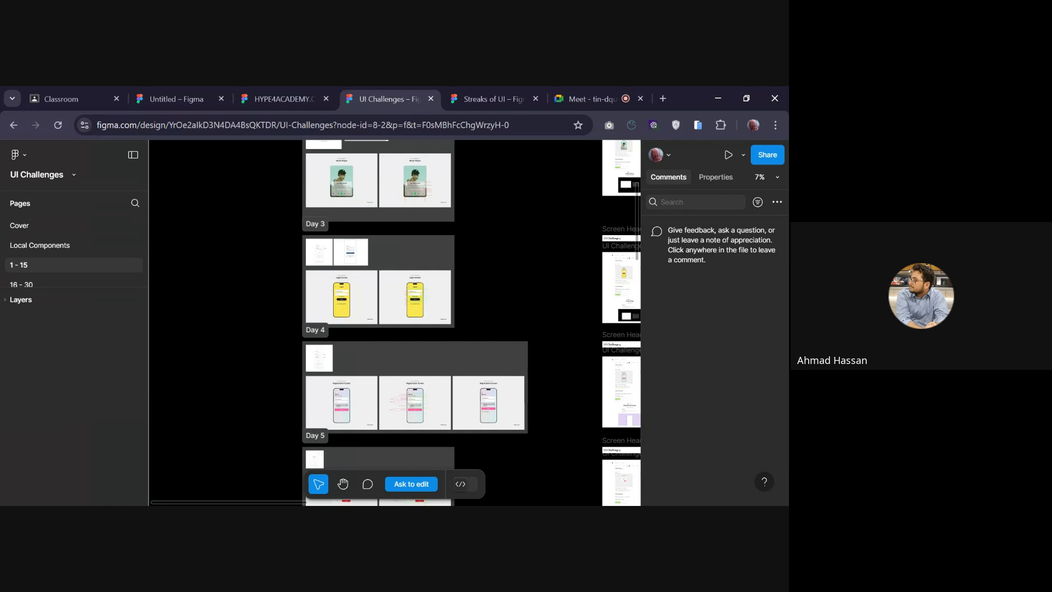
- Look over the Day 1 to Day 5 designs, then close the UI Challenges file and view the Day1 to Day4 frames in Streaks of UI
scroll(601, 289, right, 1)
scroll(601, 288, right, 2)
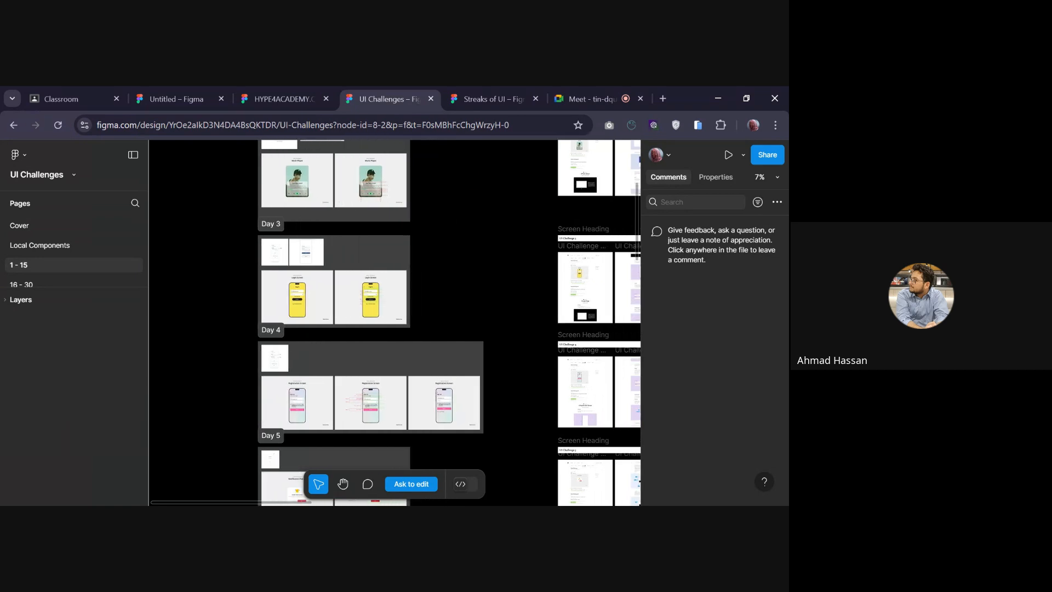
scroll(601, 289, up, 5)
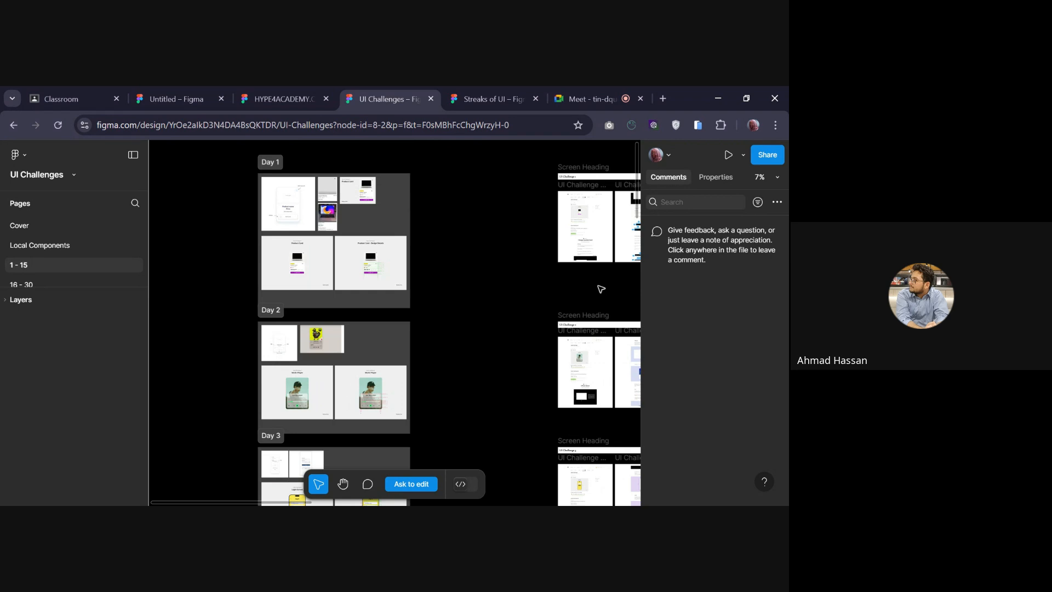
scroll(600, 288, right, 1)
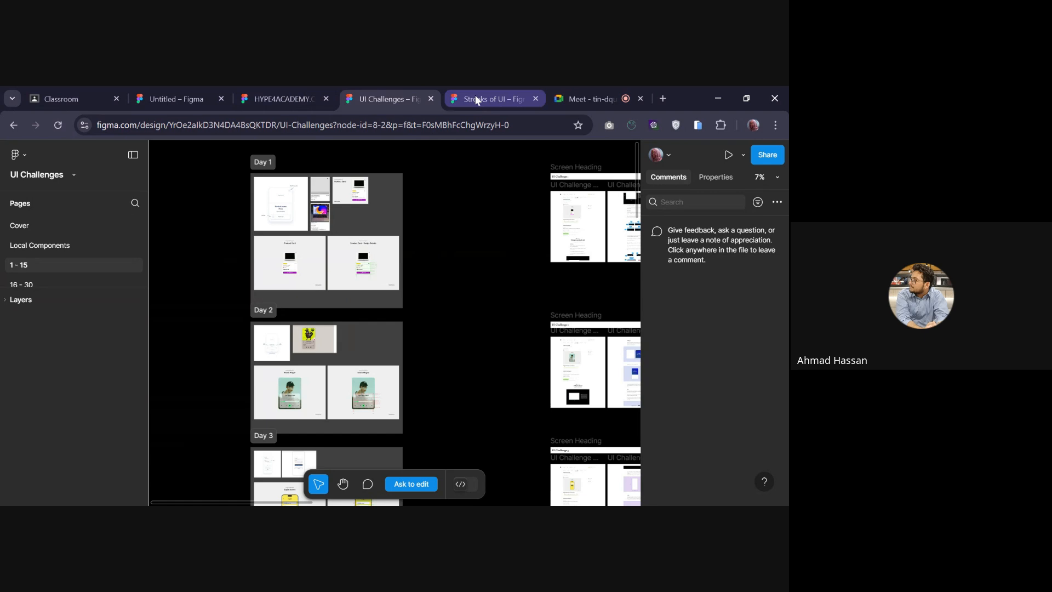
click(430, 99)
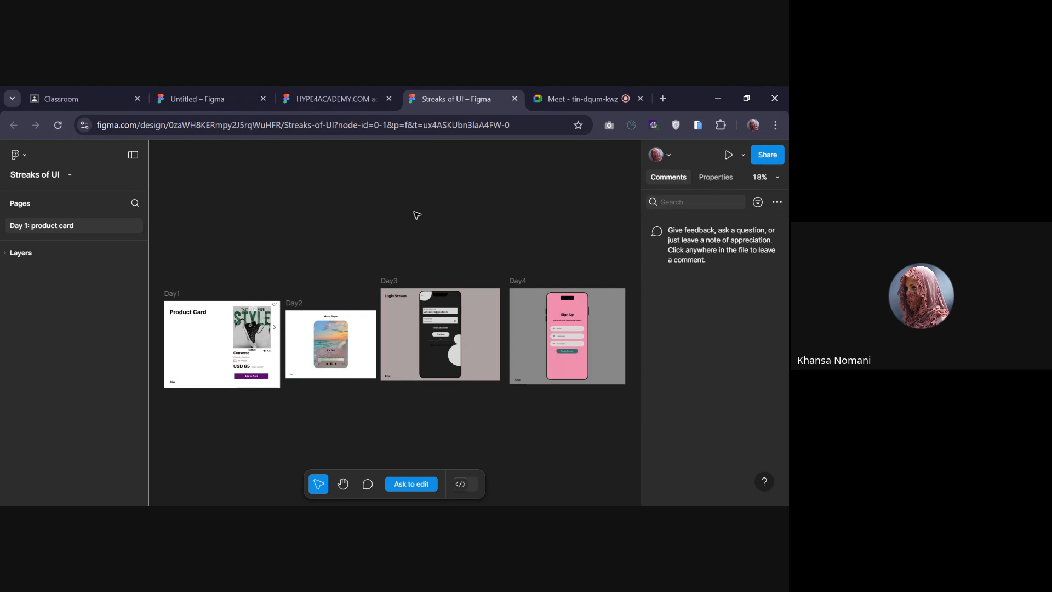
scroll(417, 215, left, 1)
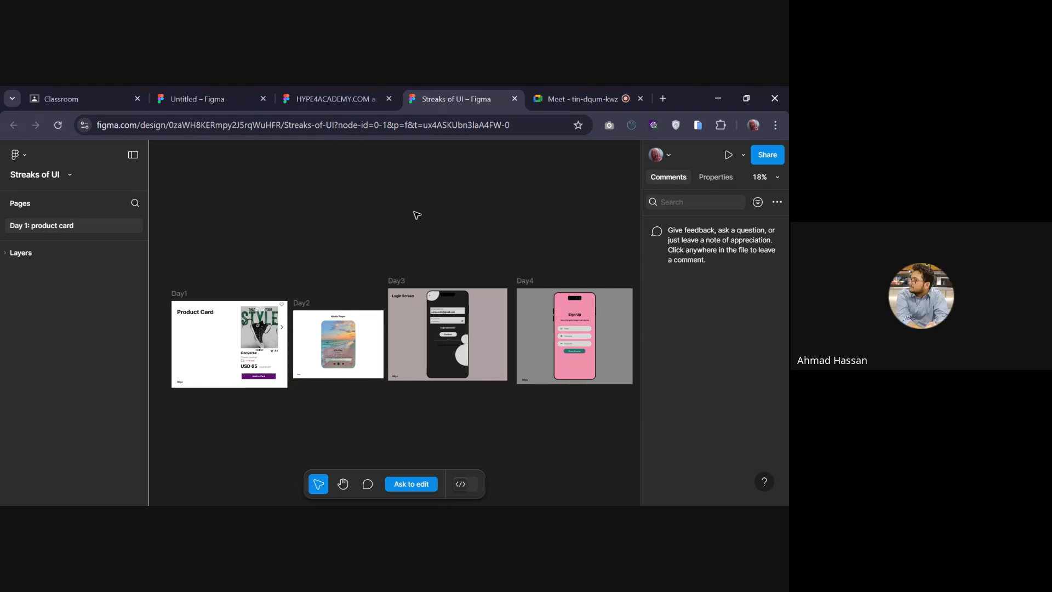
- Open the HYPE4ACADEMY.COM account creation prototype in the editor and view the Log In screen in the Untitled file
click(328, 87)
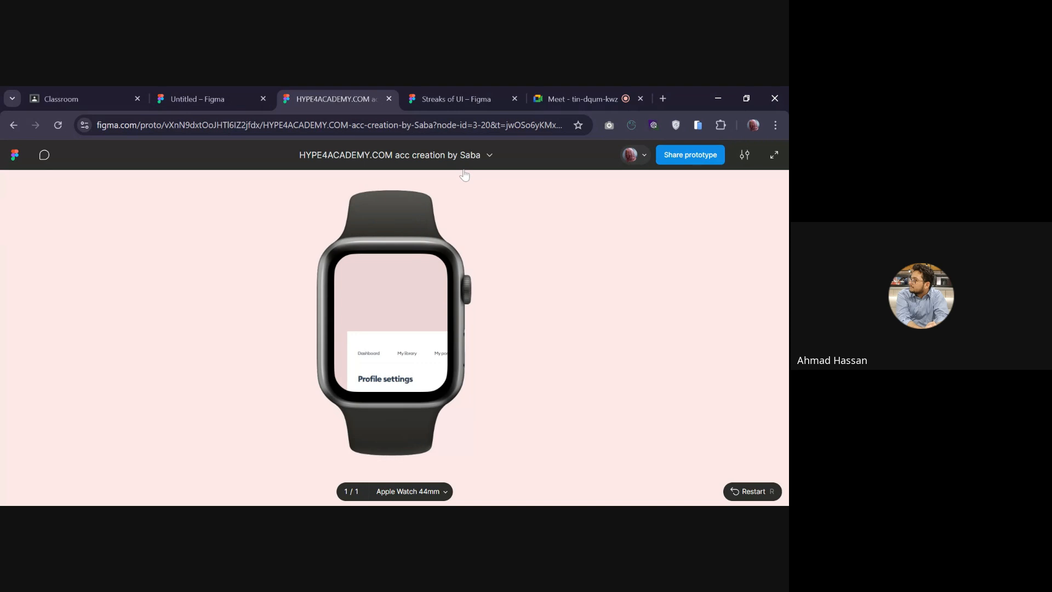
click(486, 156)
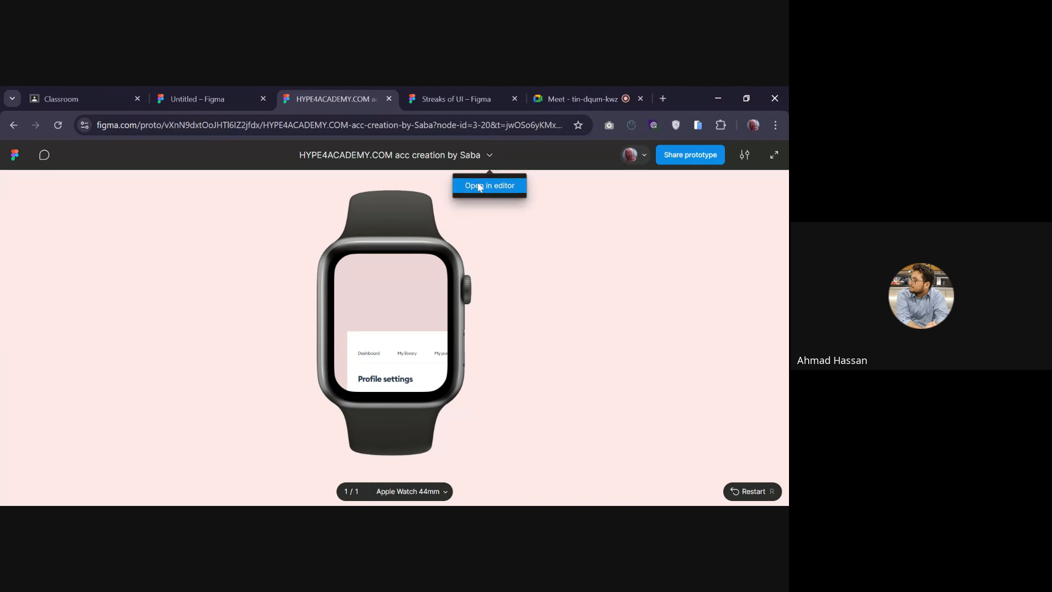
click(482, 186)
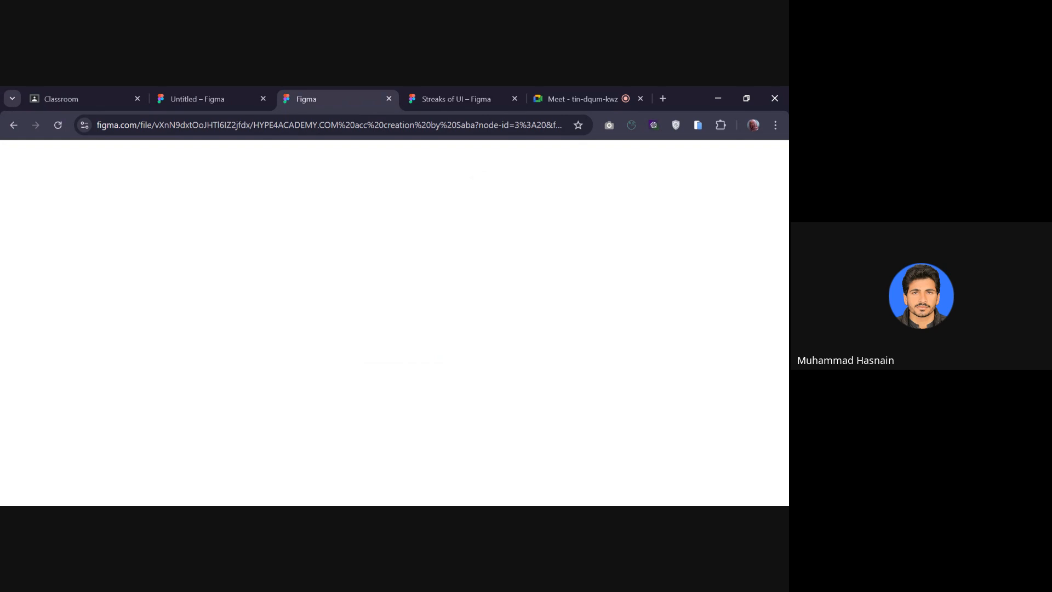
click(220, 88)
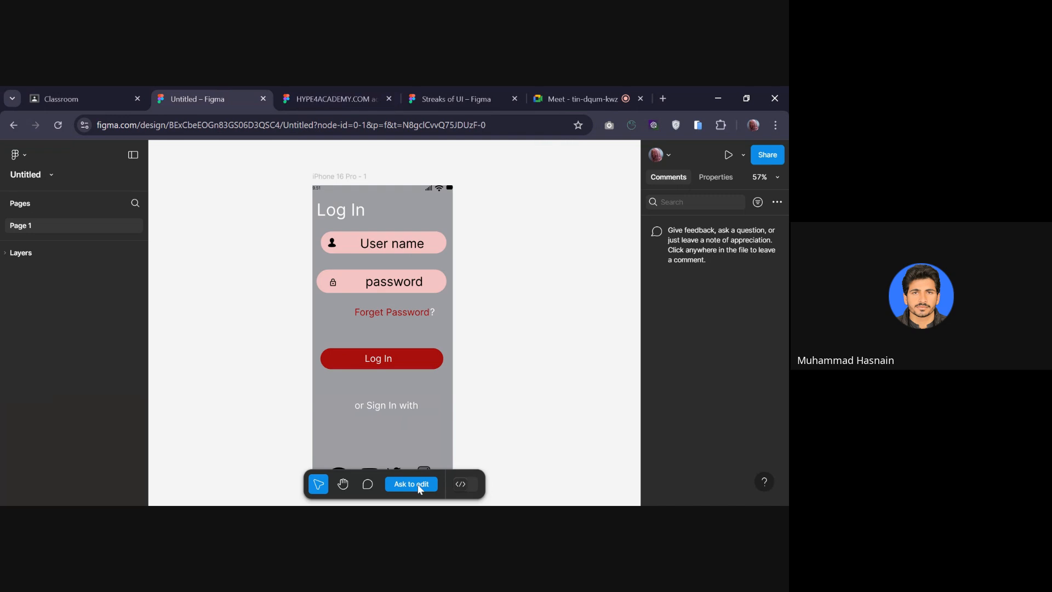
click(97, 88)
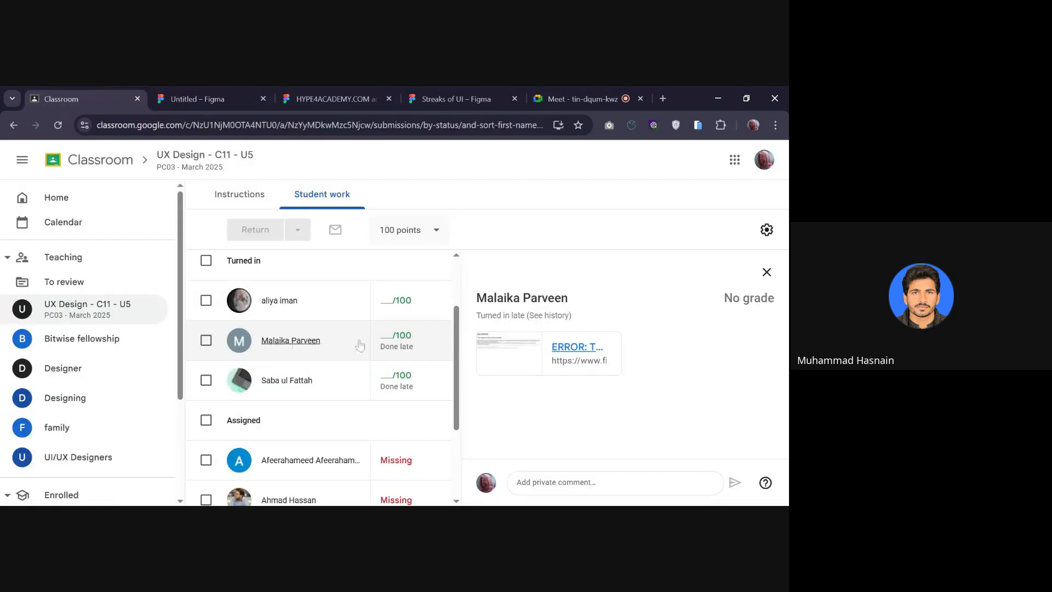
click(244, 195)
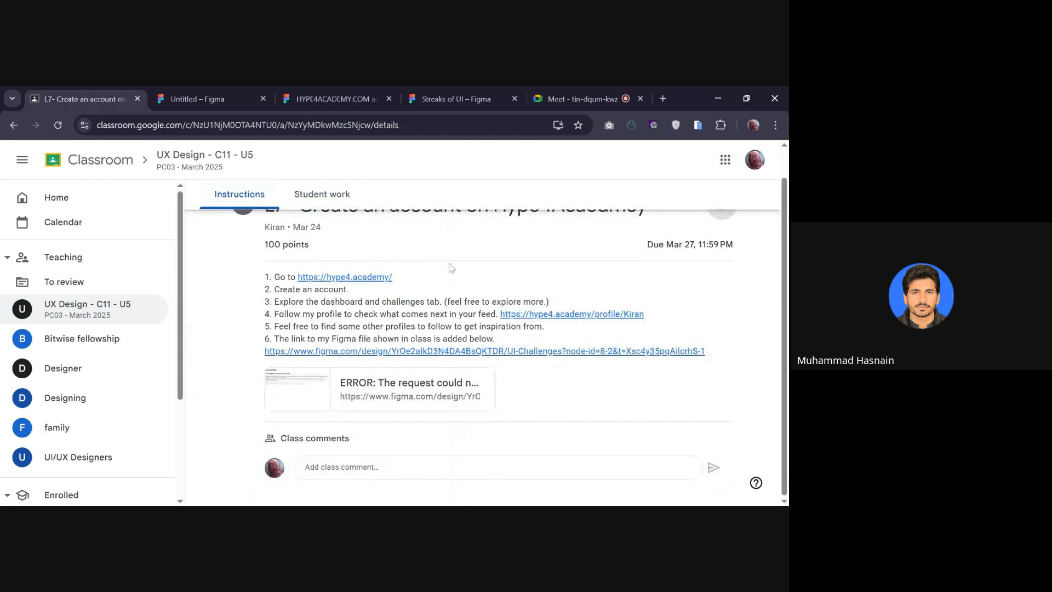
click(366, 278)
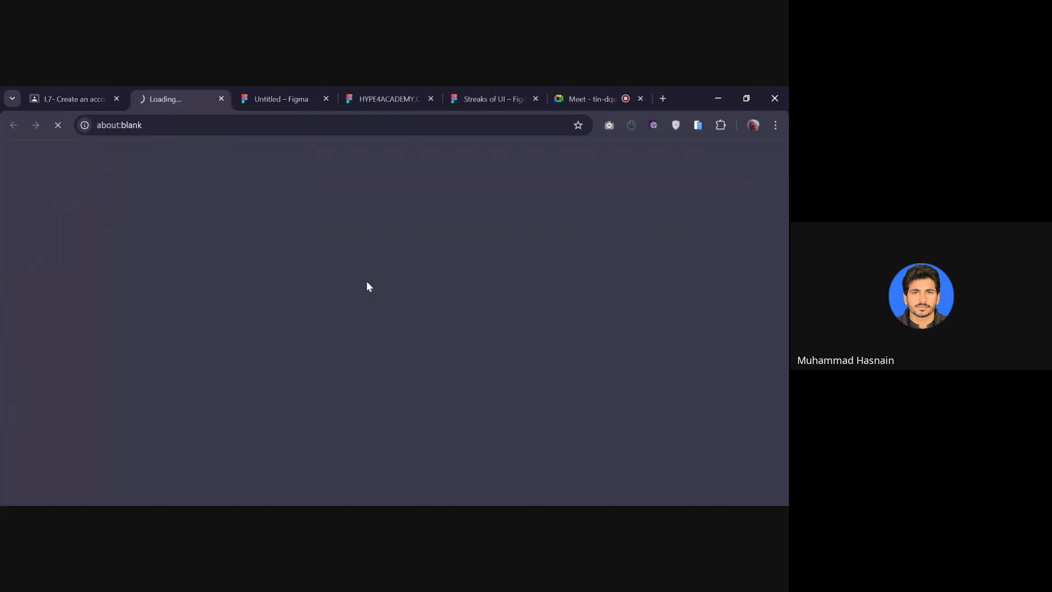
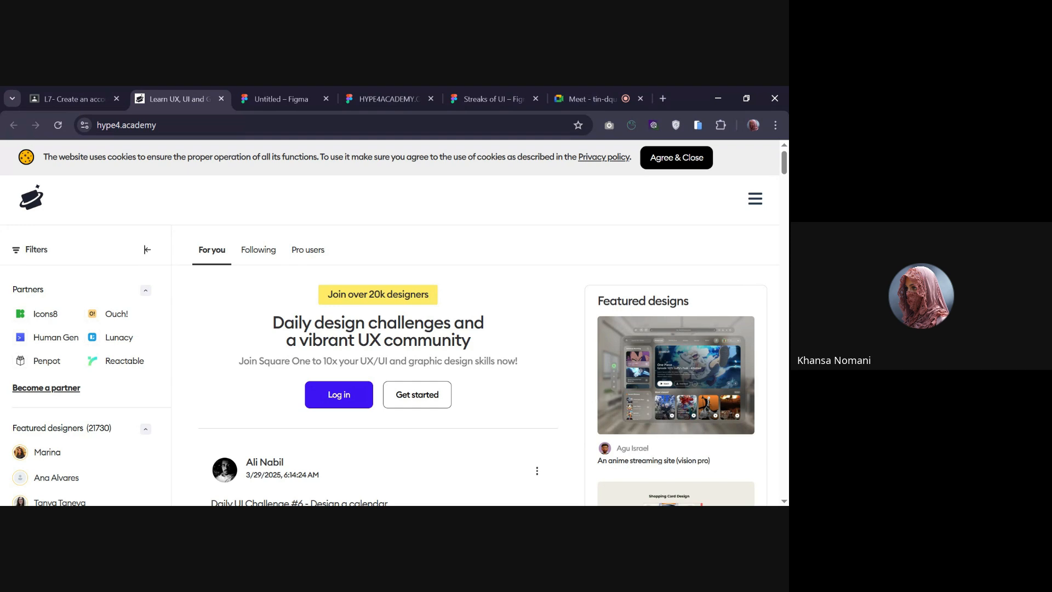
- Open the Get started registration form on hype4.academy and fill in the account holder's email address
click(427, 401)
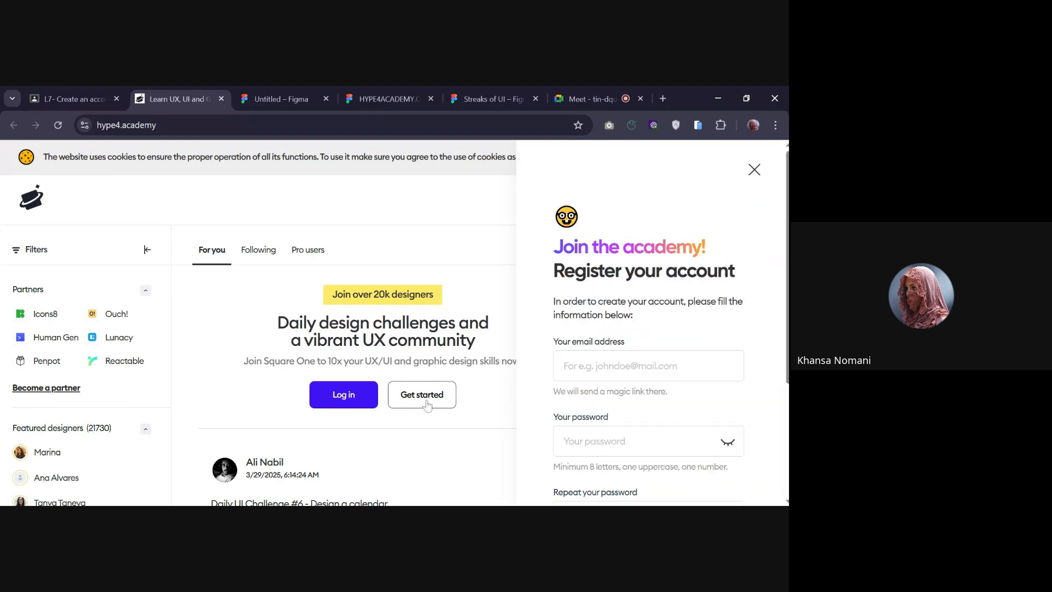
scroll(586, 322, down, 3)
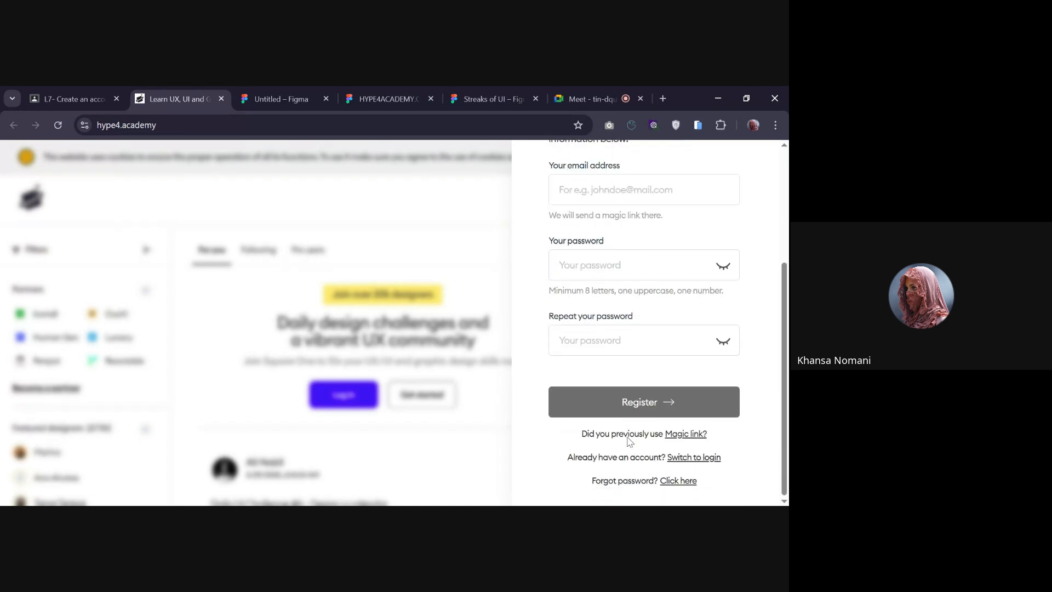
scroll(598, 282, up, 1)
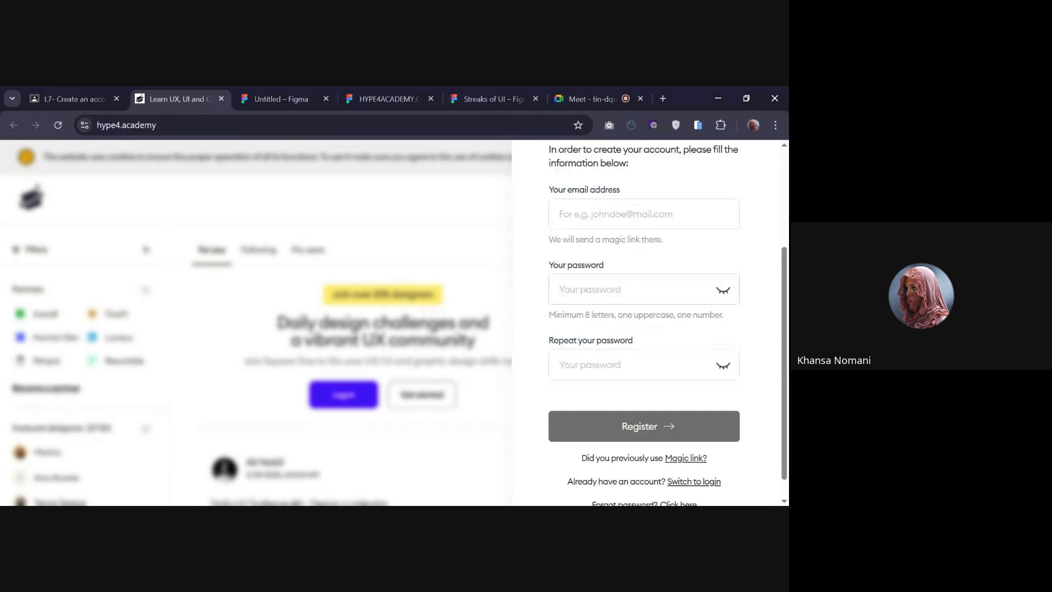
scroll(598, 282, down, 1)
scroll(599, 282, up, 1)
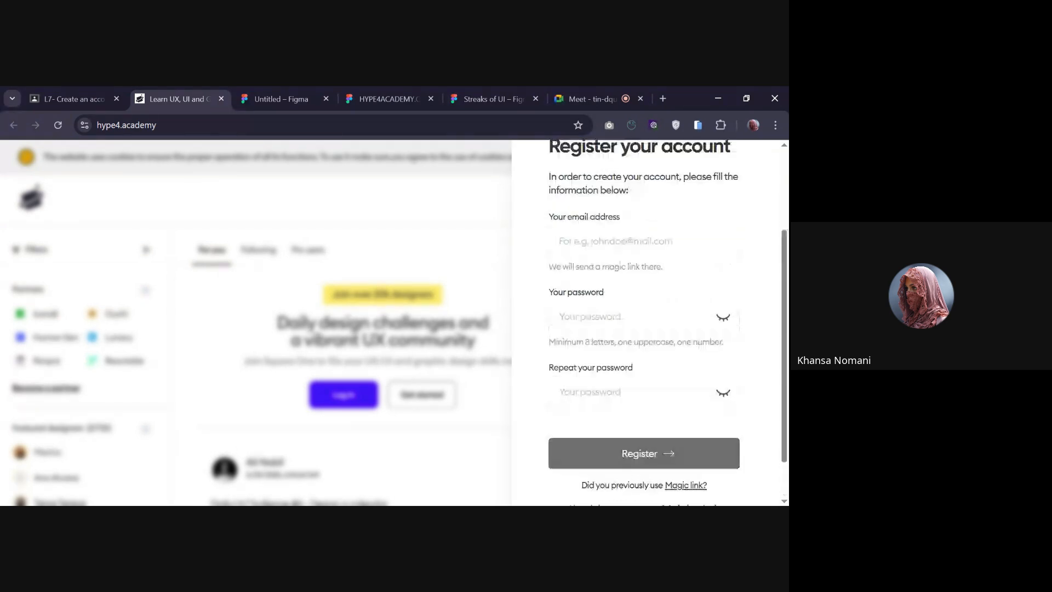
click(602, 241)
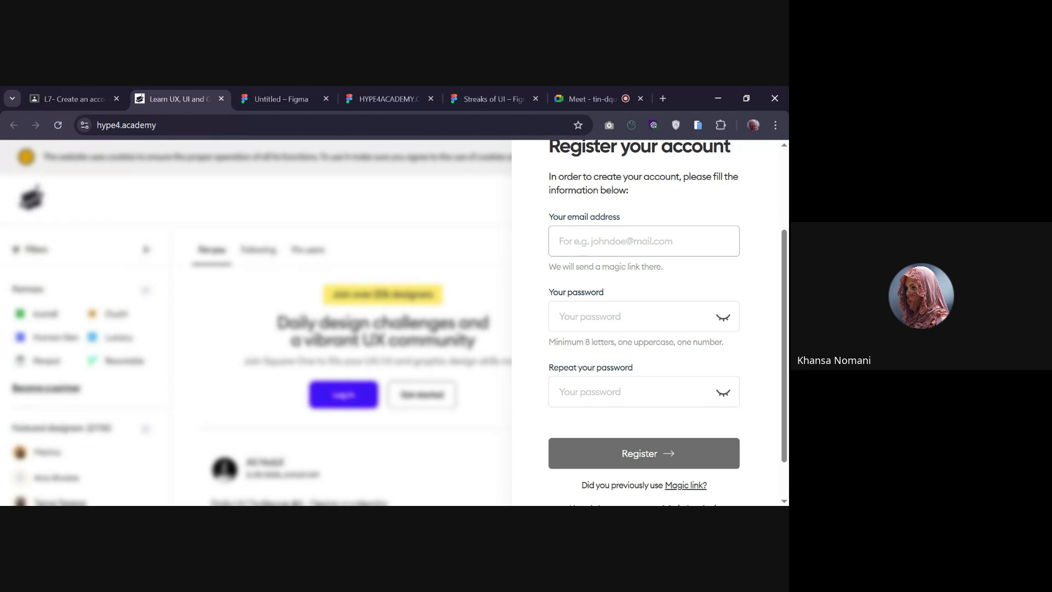
click(634, 282)
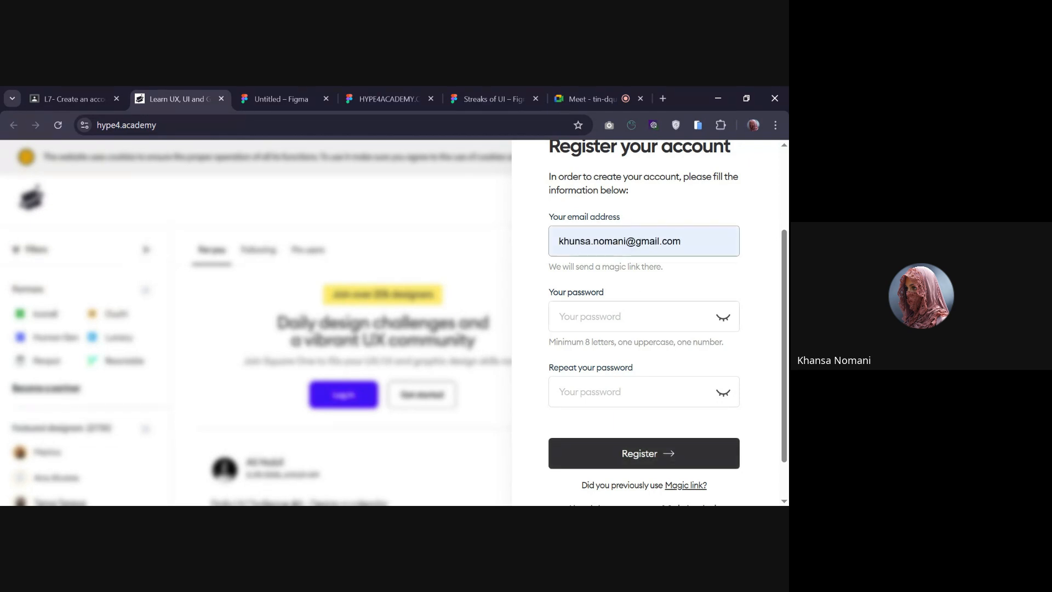
- Enter an account password of your own in the registration form and reveal it to check the entry
click(630, 316)
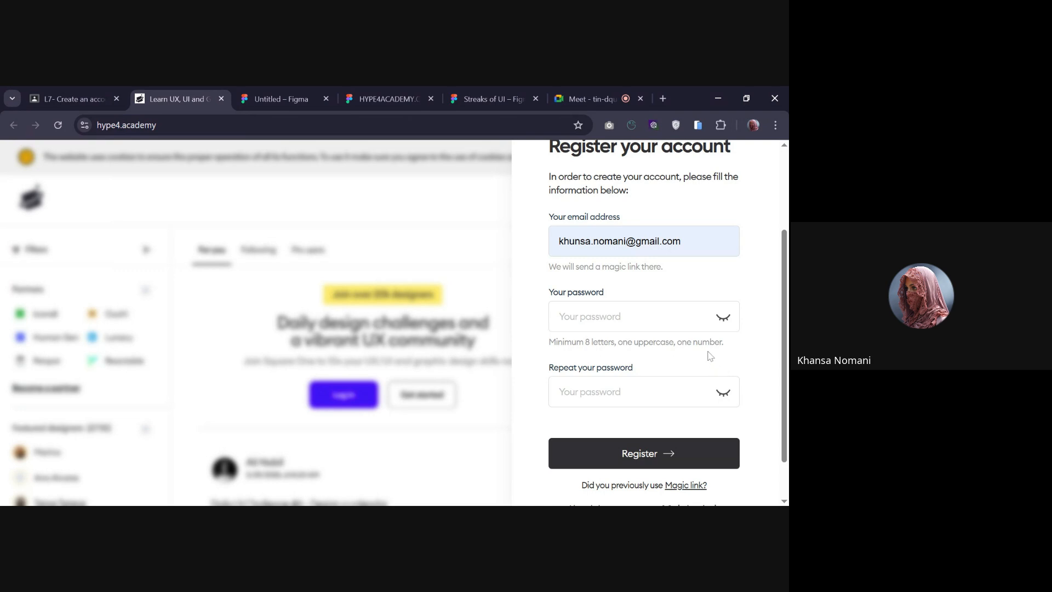
click(630, 317)
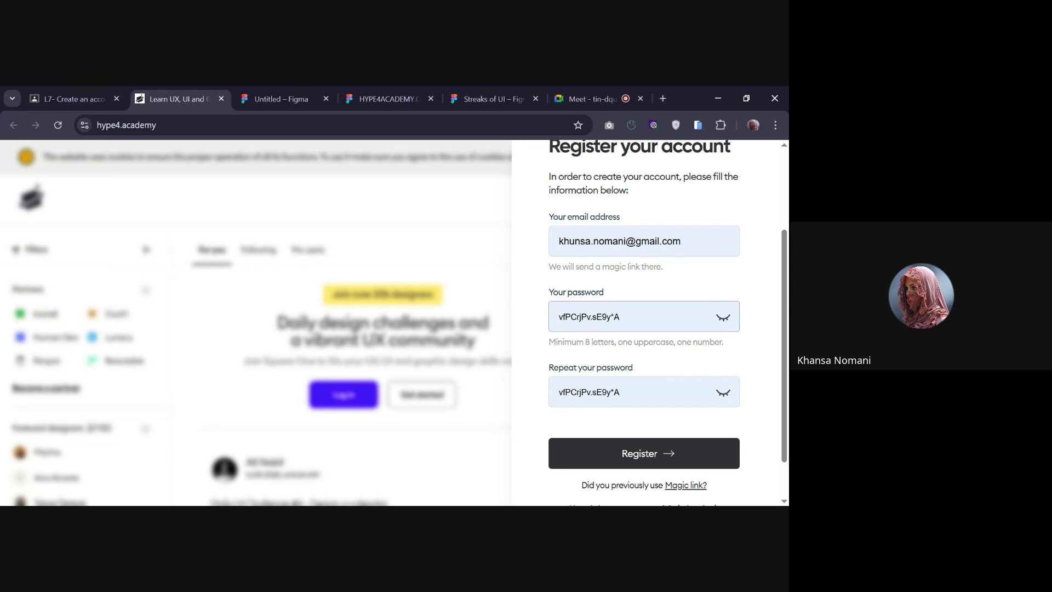
text(••••)
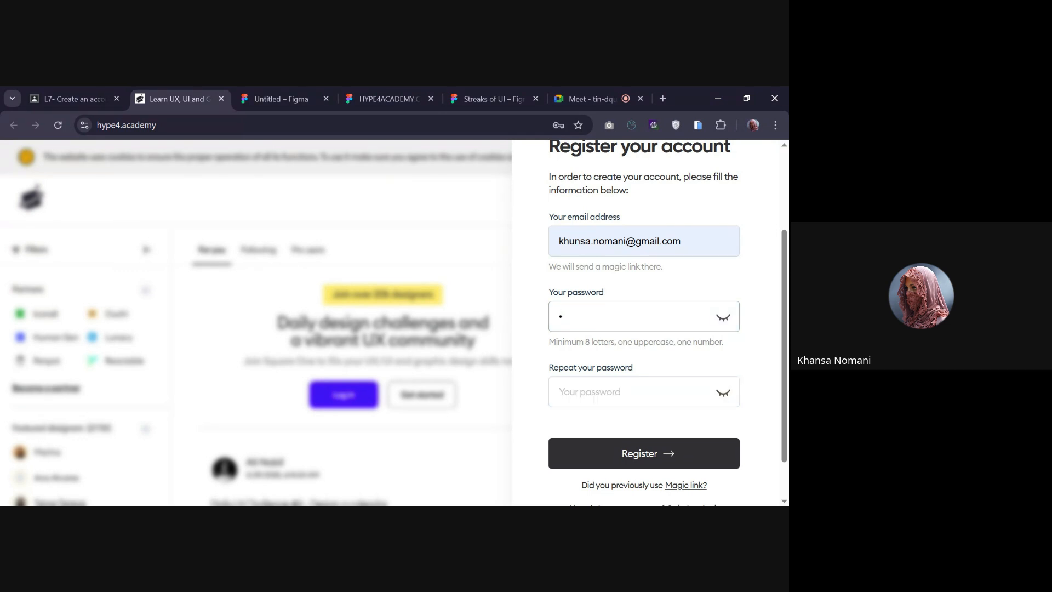
text(•••••)
click(723, 317)
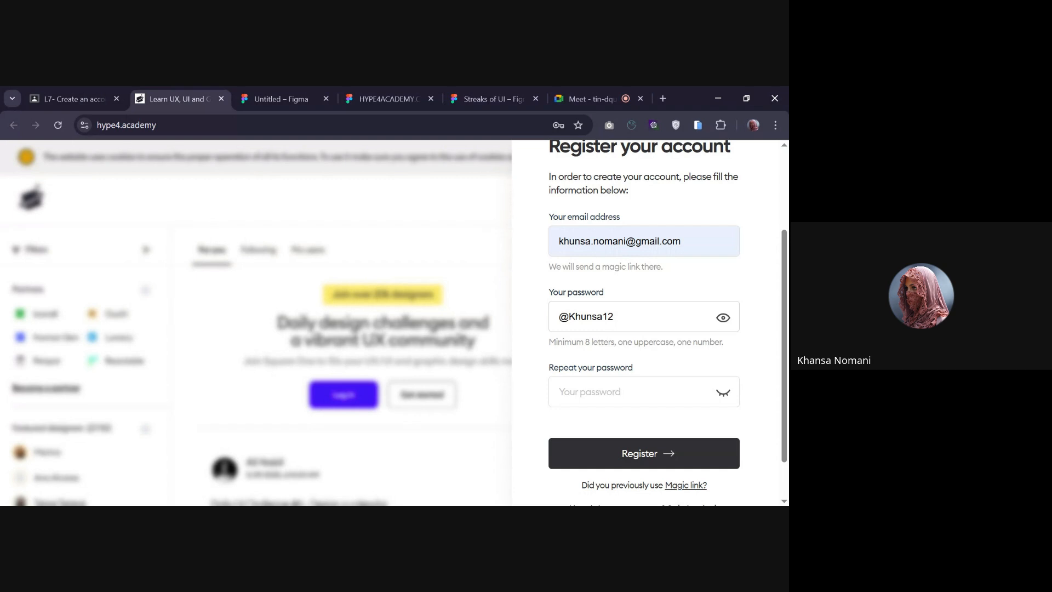
- Repeat the account password in the confirmation field, check it, and register the account
click(613, 391)
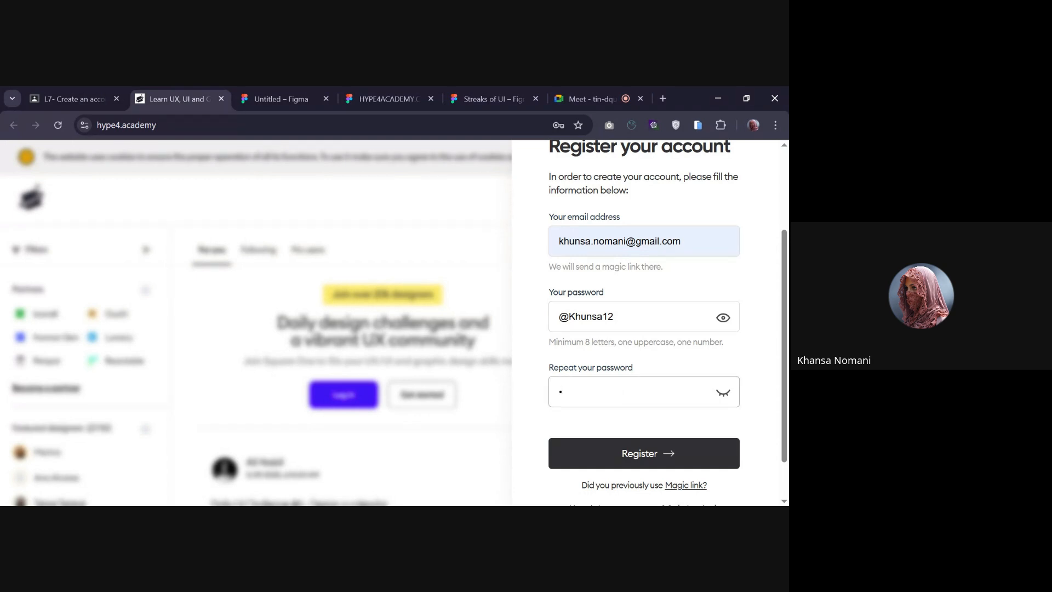
click(721, 396)
click(721, 395)
click(635, 454)
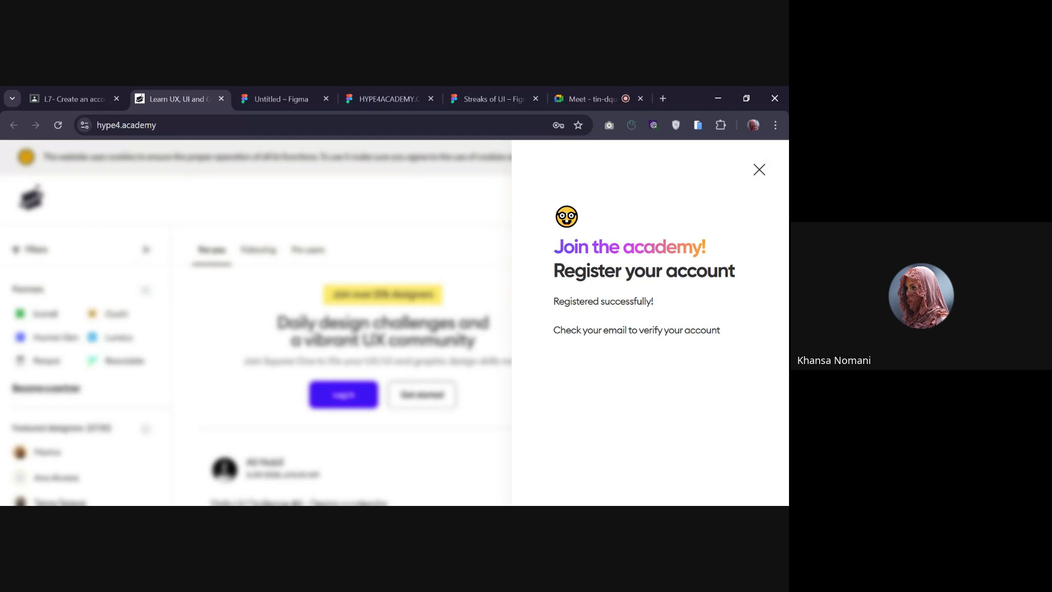
- Switch to Gmail in a new browser tab, open the Hype4Academy Email Verification message, and verify the account
click(663, 99)
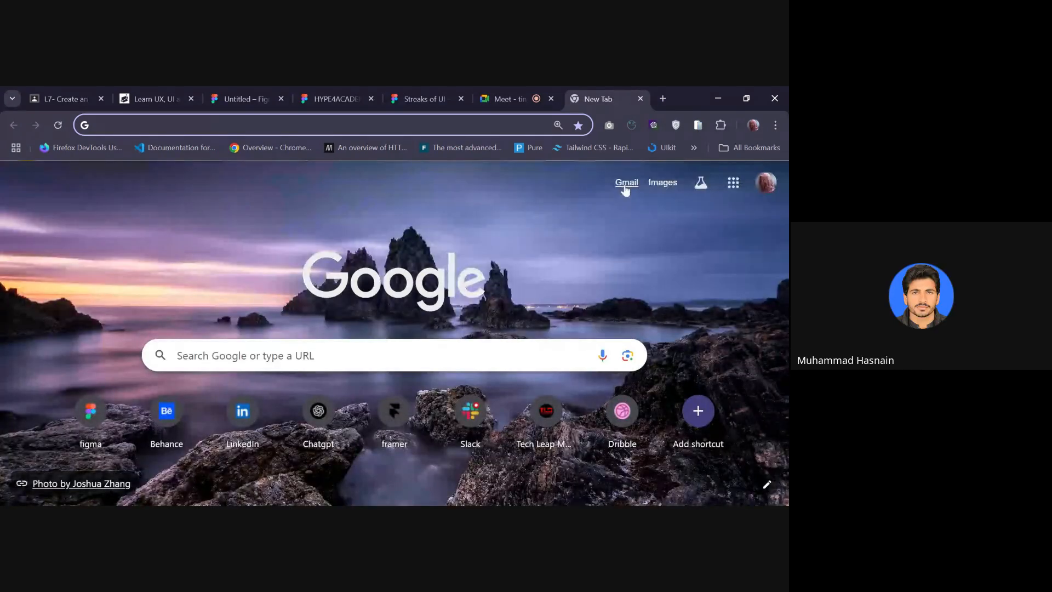
click(624, 186)
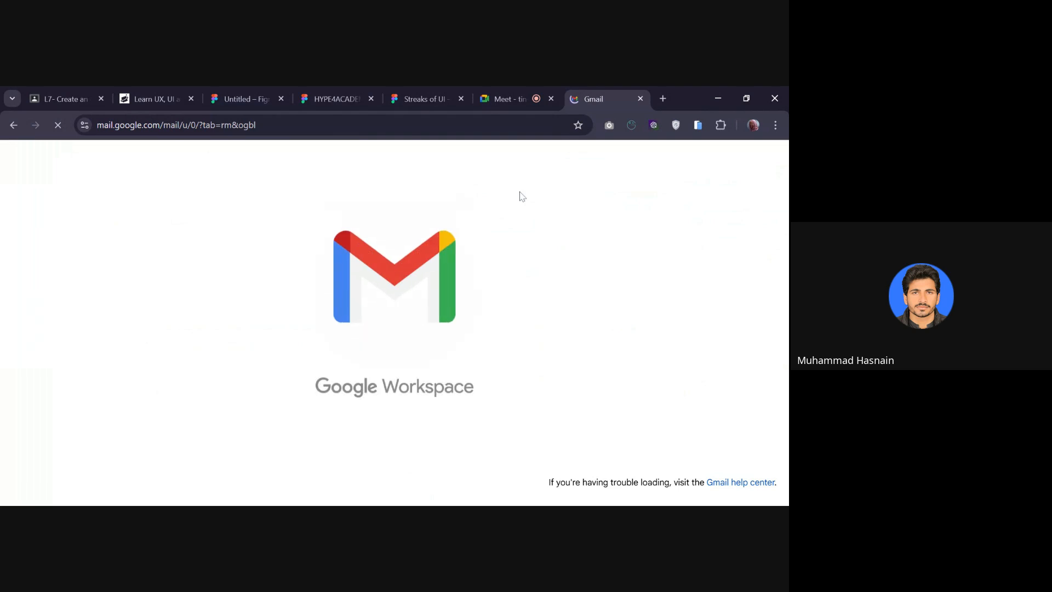
click(169, 88)
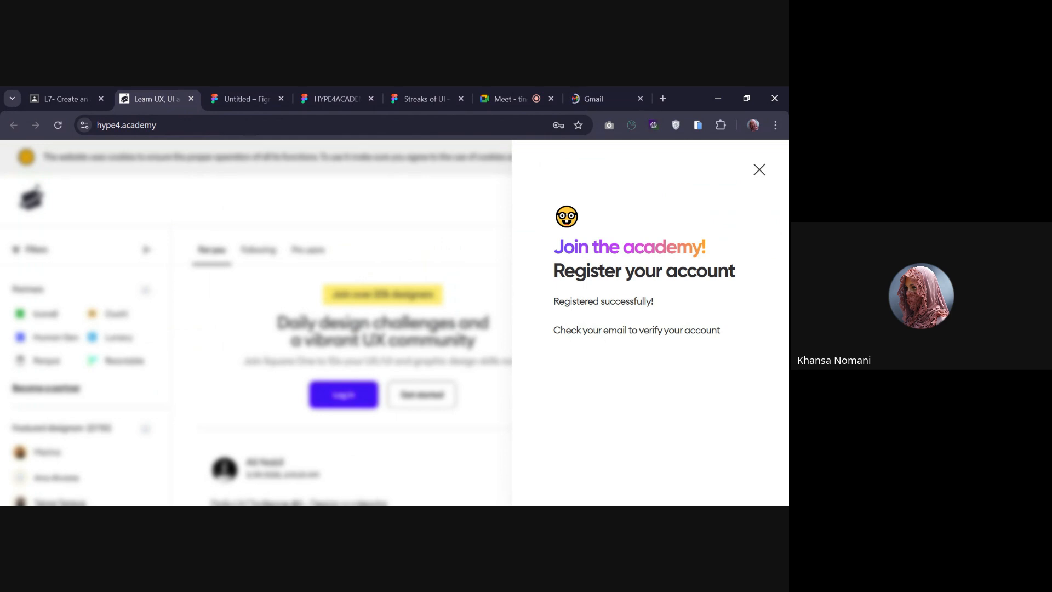
click(610, 88)
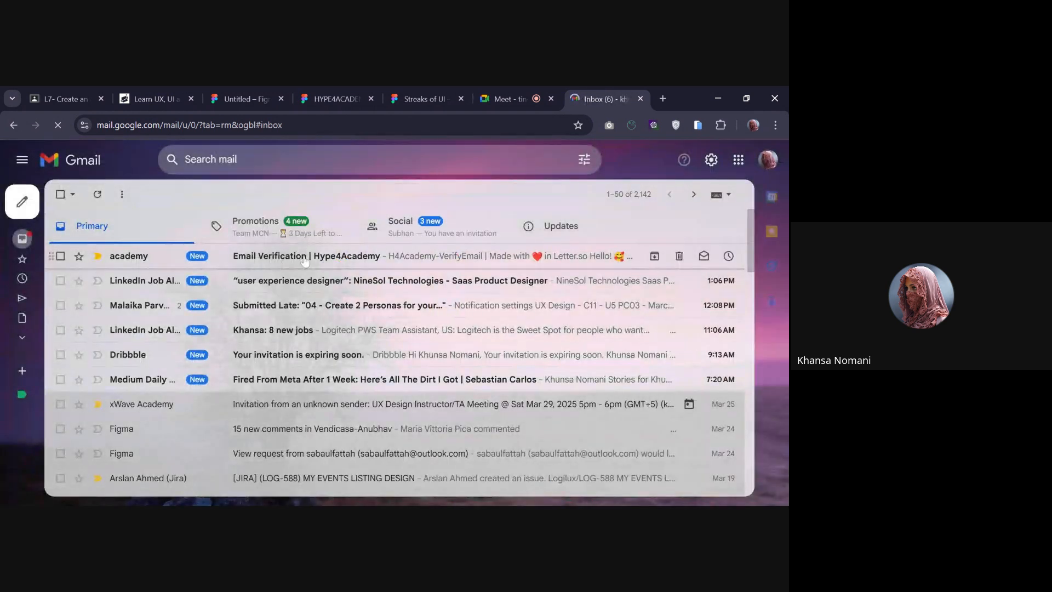
click(305, 258)
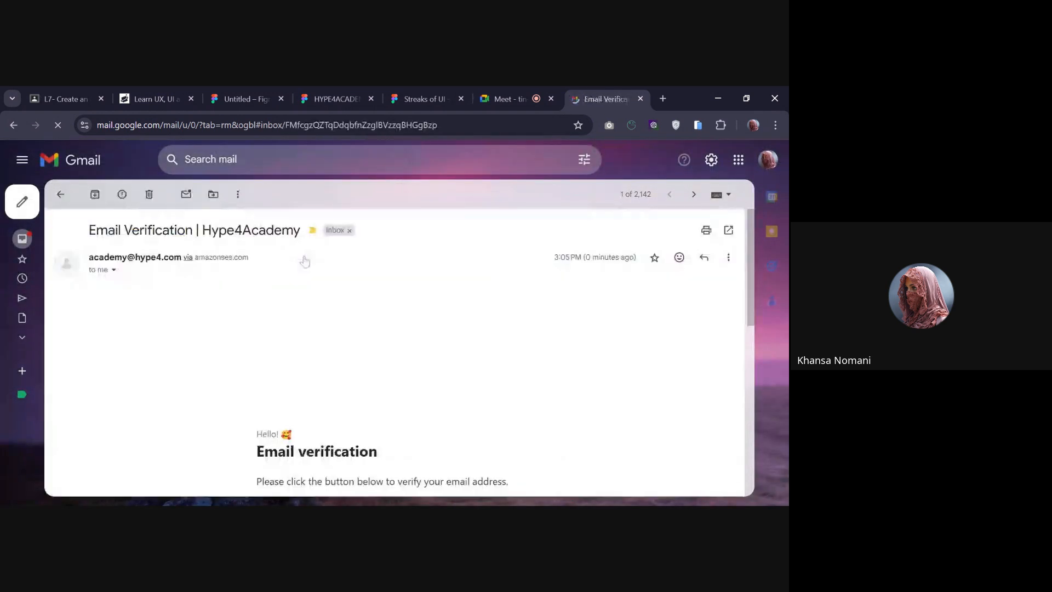
scroll(312, 305, down, 5)
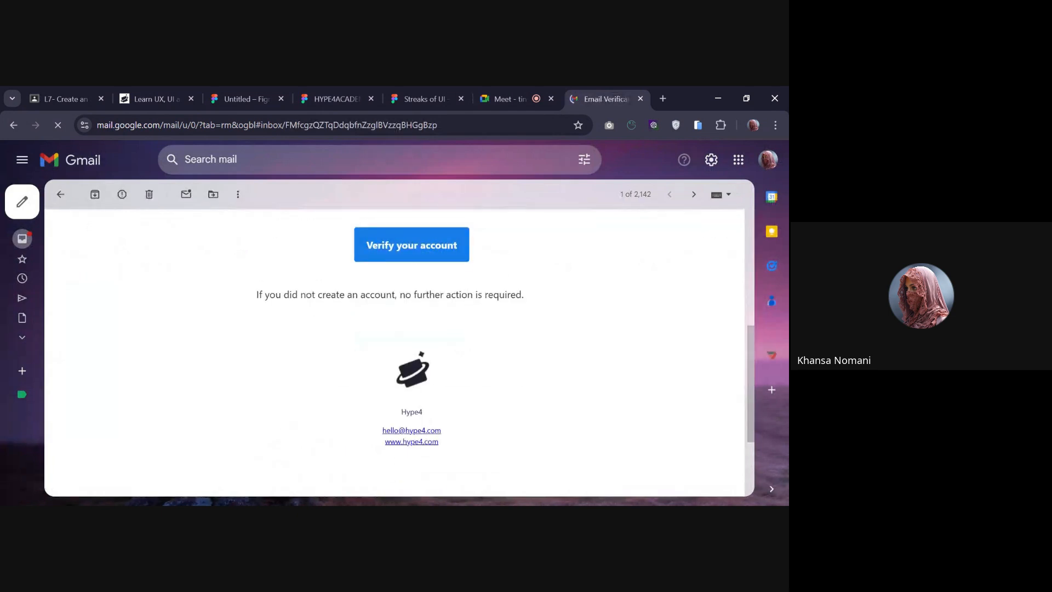
click(393, 255)
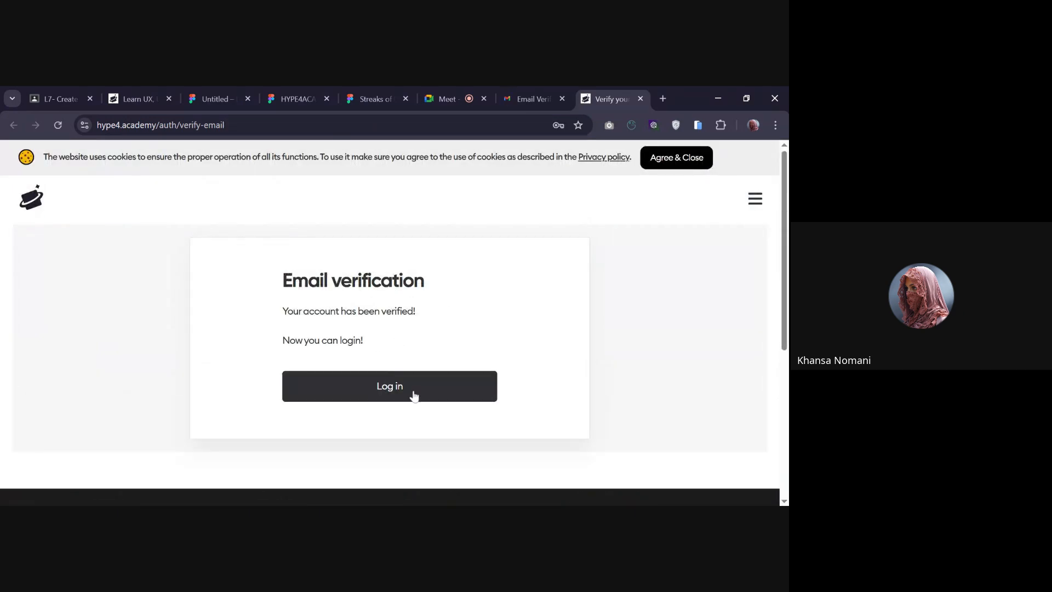
- Log into the academy from the email verification page with the prefilled account credentials
click(382, 391)
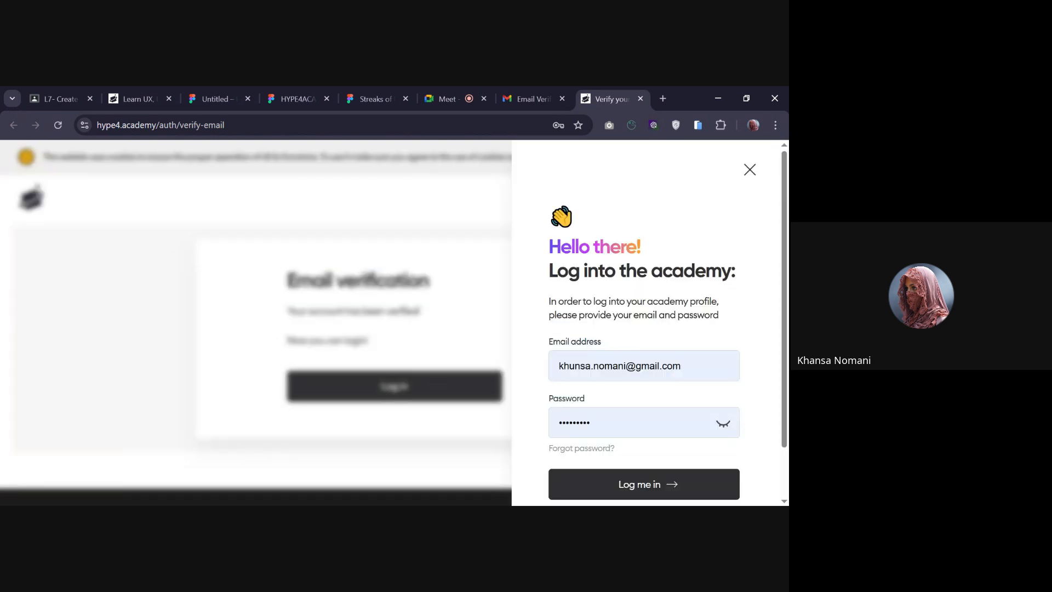
scroll(630, 404, down, 2)
click(633, 425)
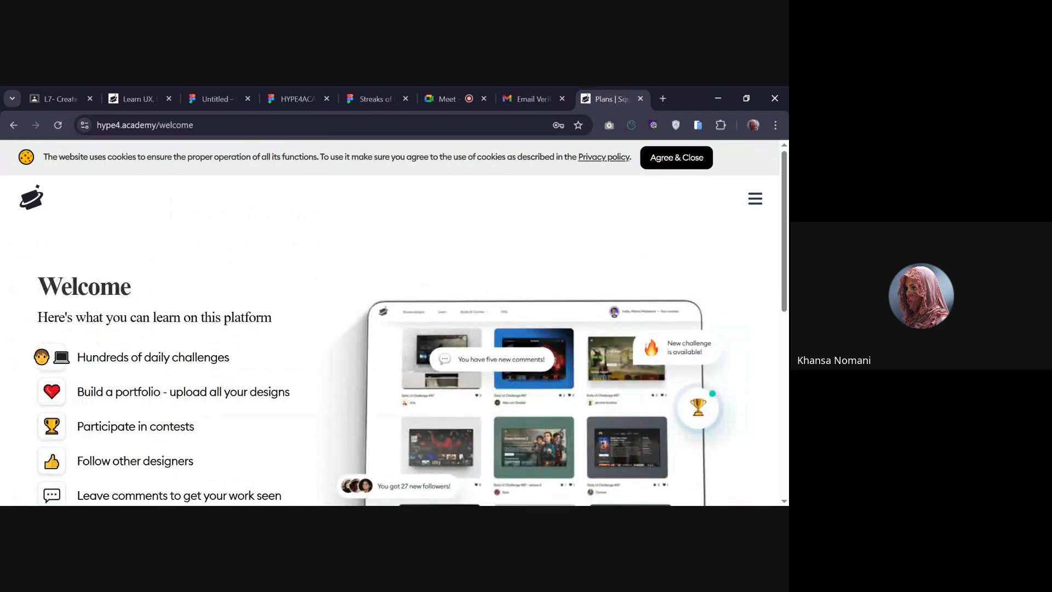
- Look through the Welcome page's list of platform features and continue to How it works
scroll(453, 282, down, 5)
scroll(455, 283, up, 2)
scroll(156, 361, up, 2)
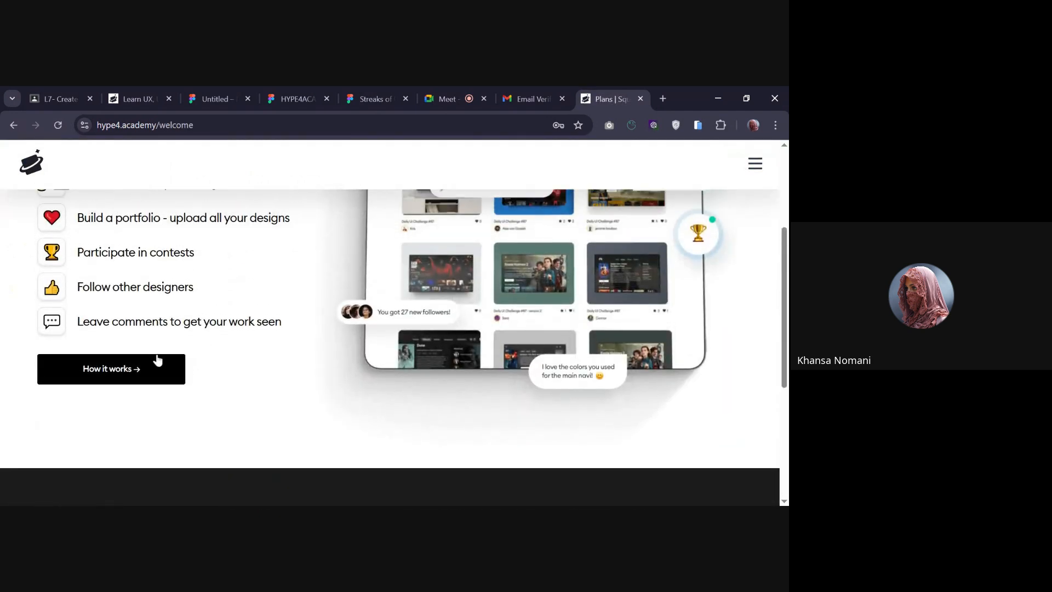
scroll(158, 360, up, 3)
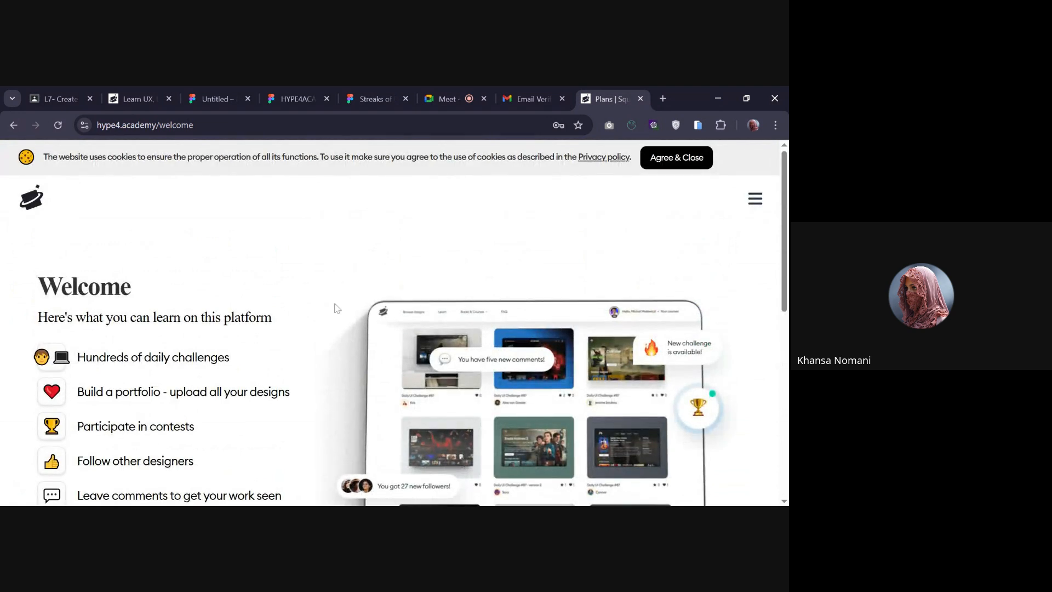
scroll(337, 308, down, 1)
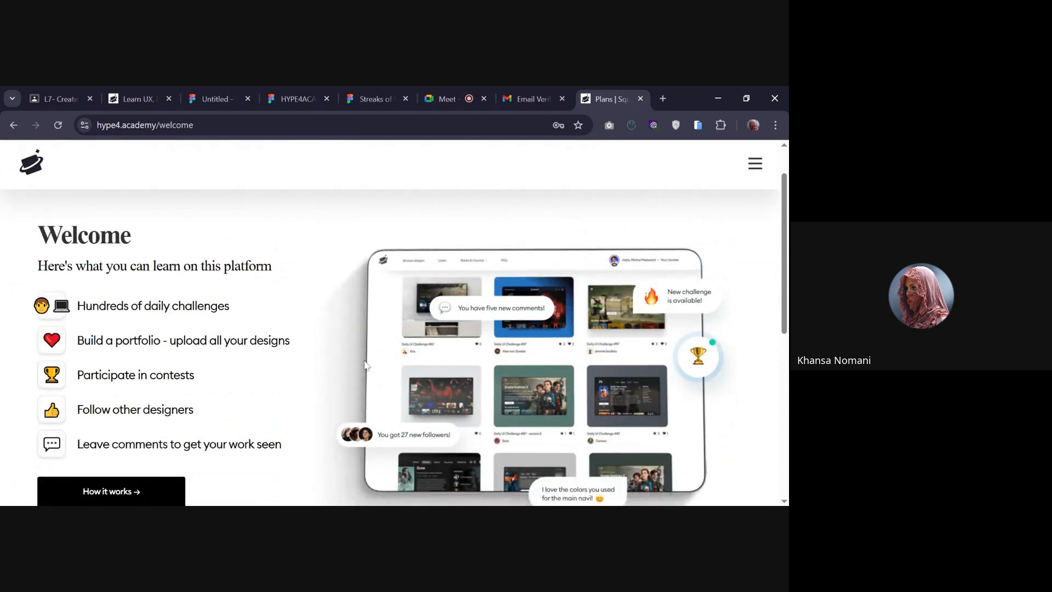
scroll(365, 365, down, 1)
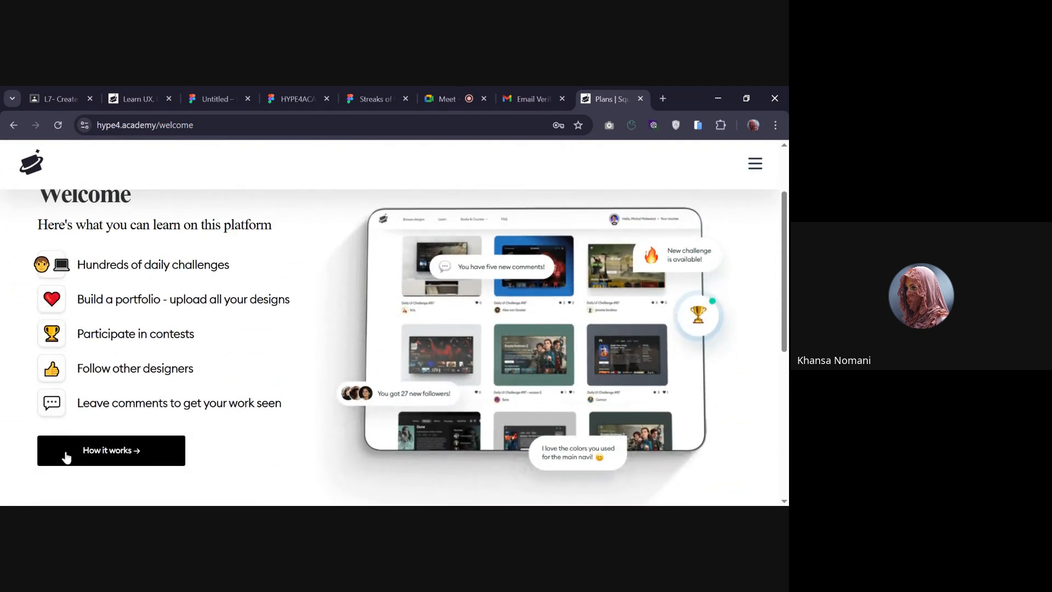
click(109, 458)
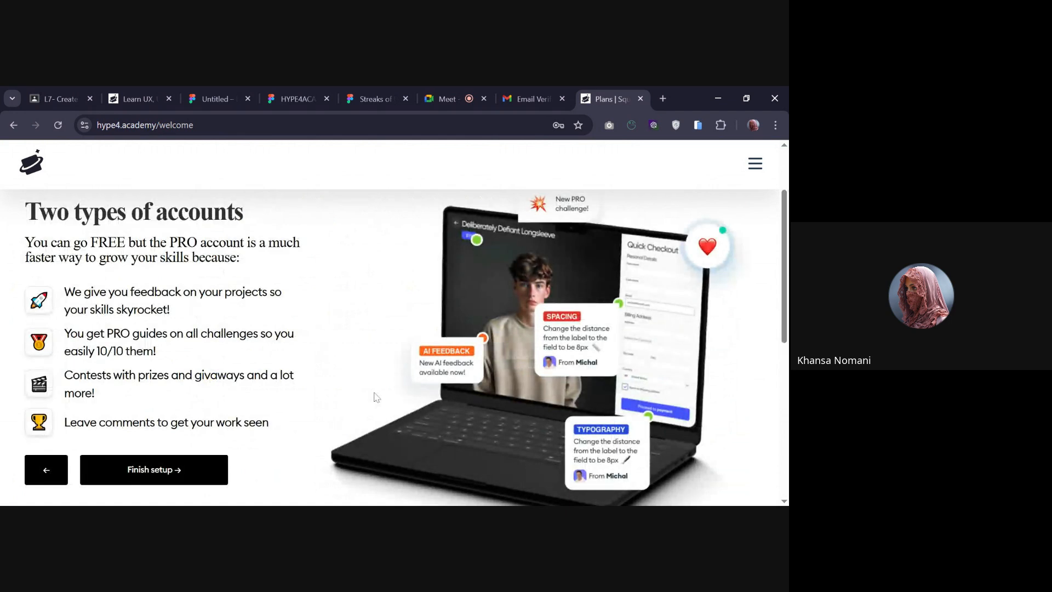
- Review the two account types, finish the setup, and continue with the FREE plan
scroll(206, 407, up, 1)
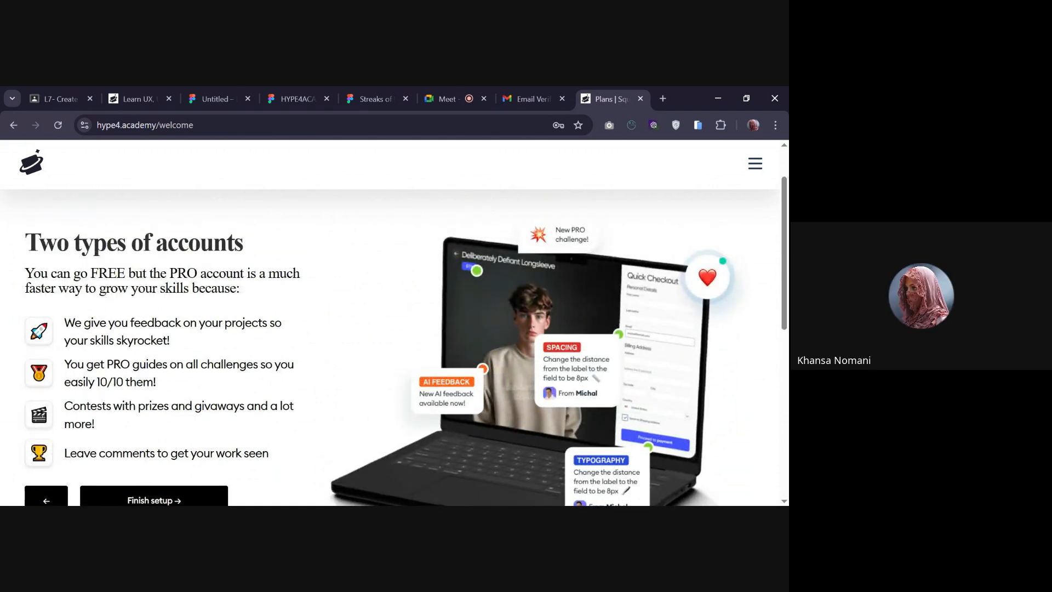
scroll(178, 351, down, 2)
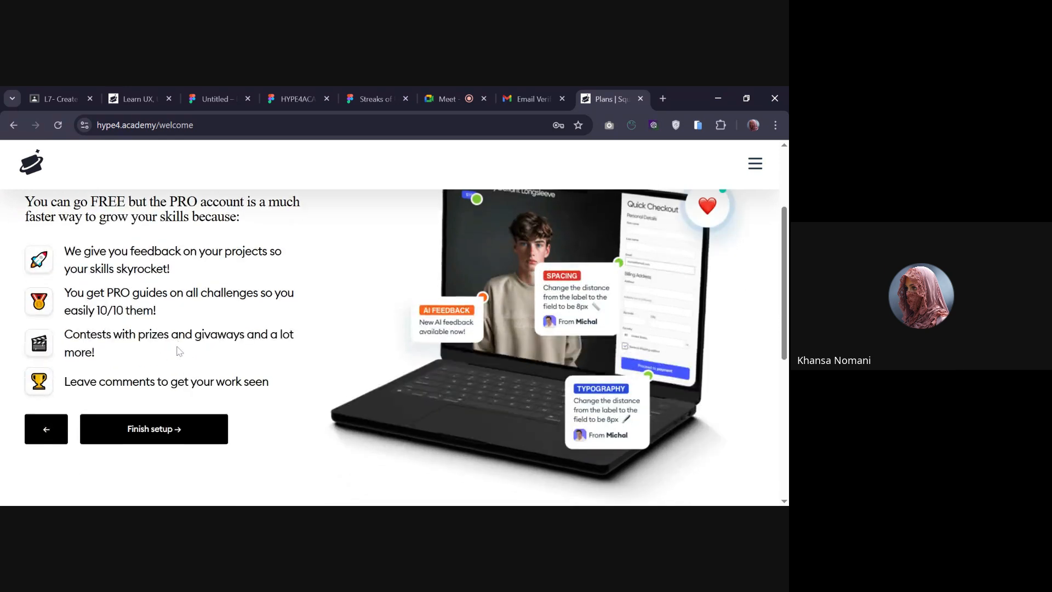
click(157, 431)
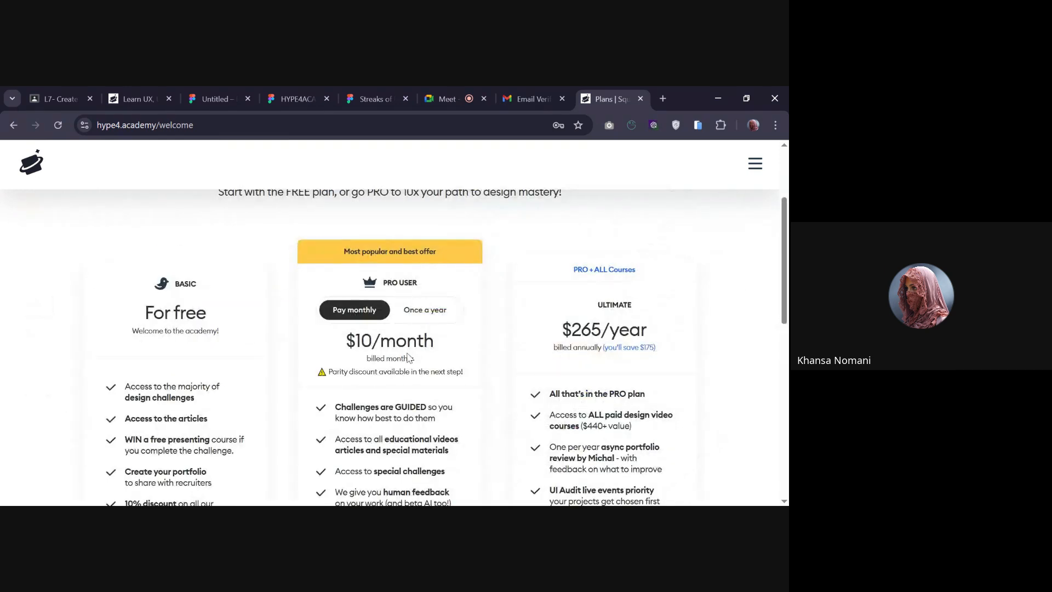
scroll(408, 357, down, 4)
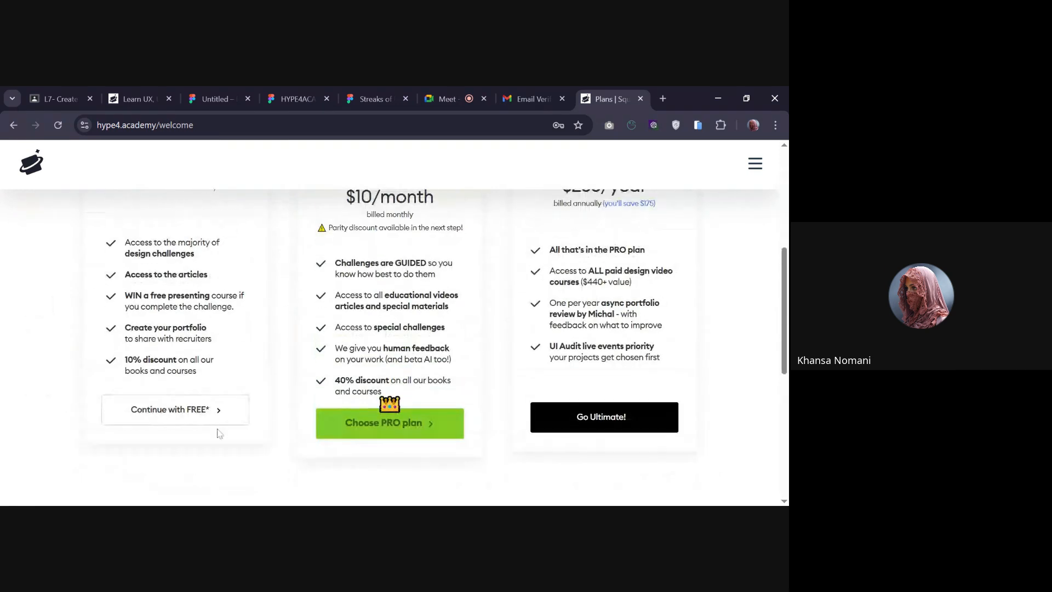
click(176, 419)
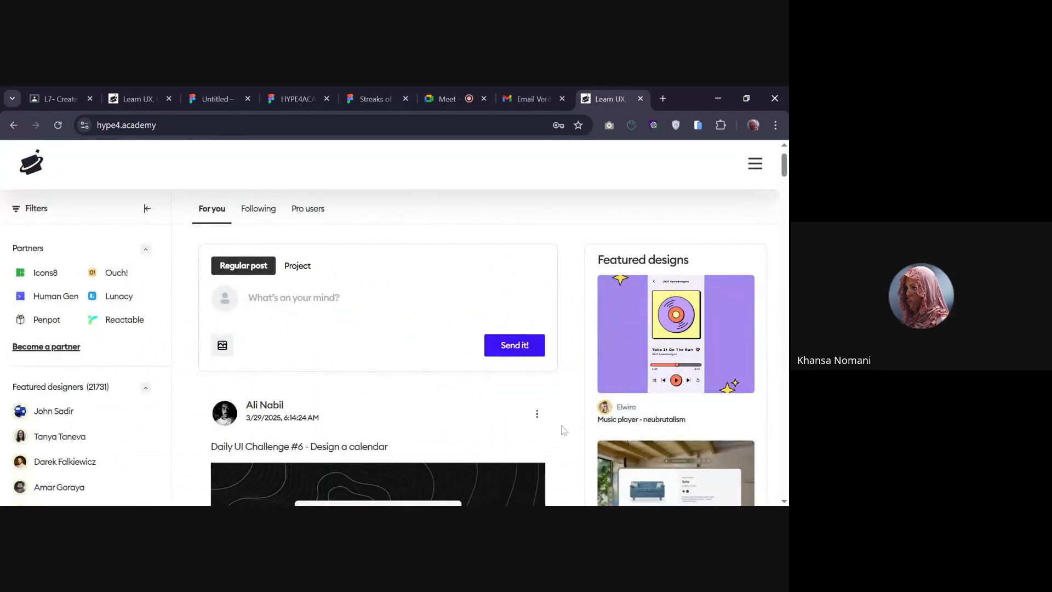
- Look over the academy's For you feed, including the post composer, the Daily UI Challenge #6 calendar and the featured designs
scroll(557, 433, down, 1)
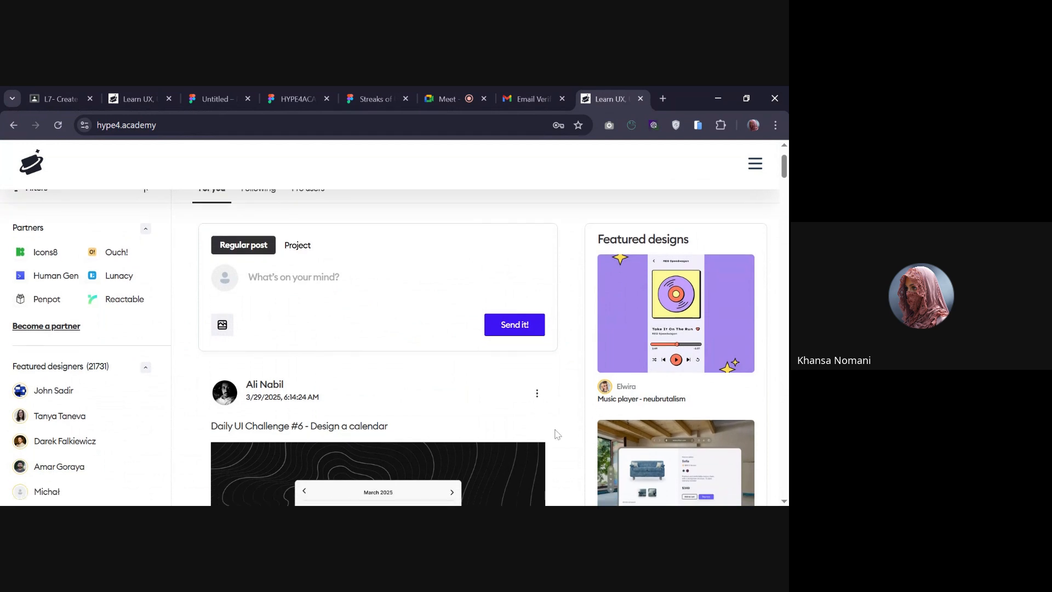
scroll(557, 433, up, 1)
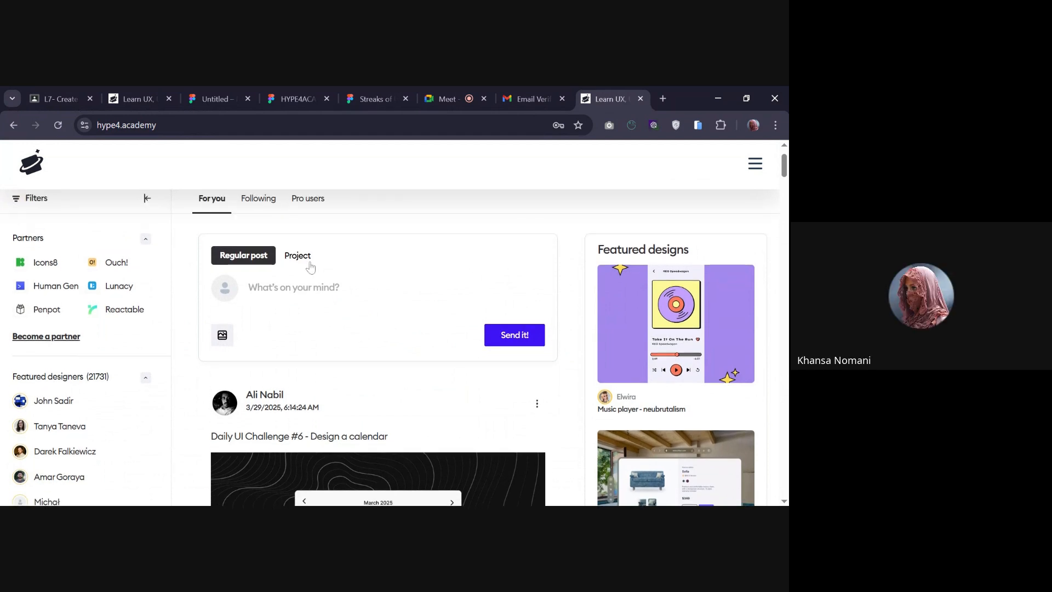
scroll(310, 267, down, 3)
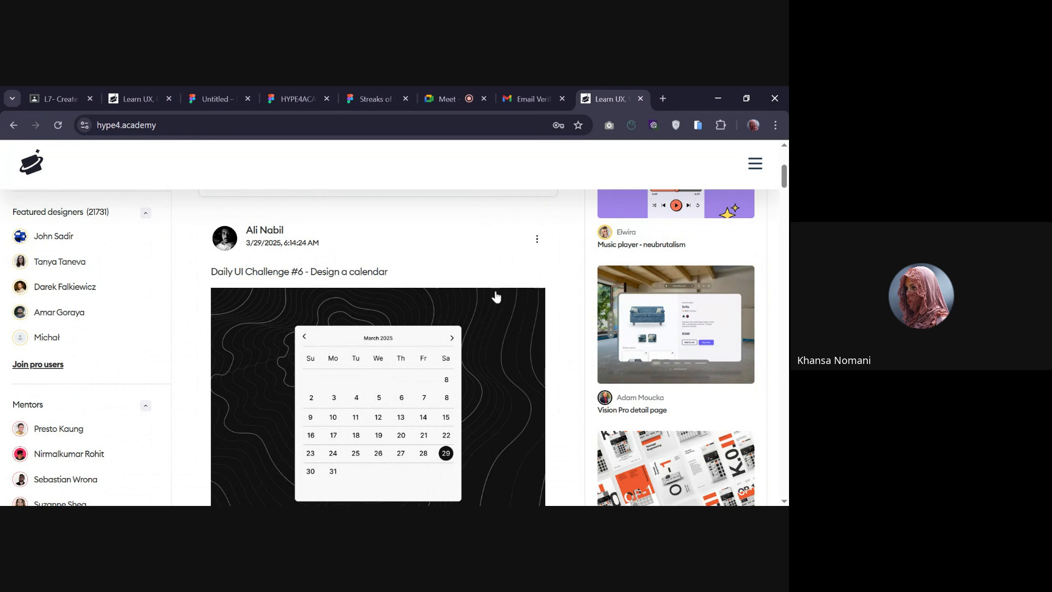
scroll(496, 297, down, 1)
scroll(404, 438, down, 7)
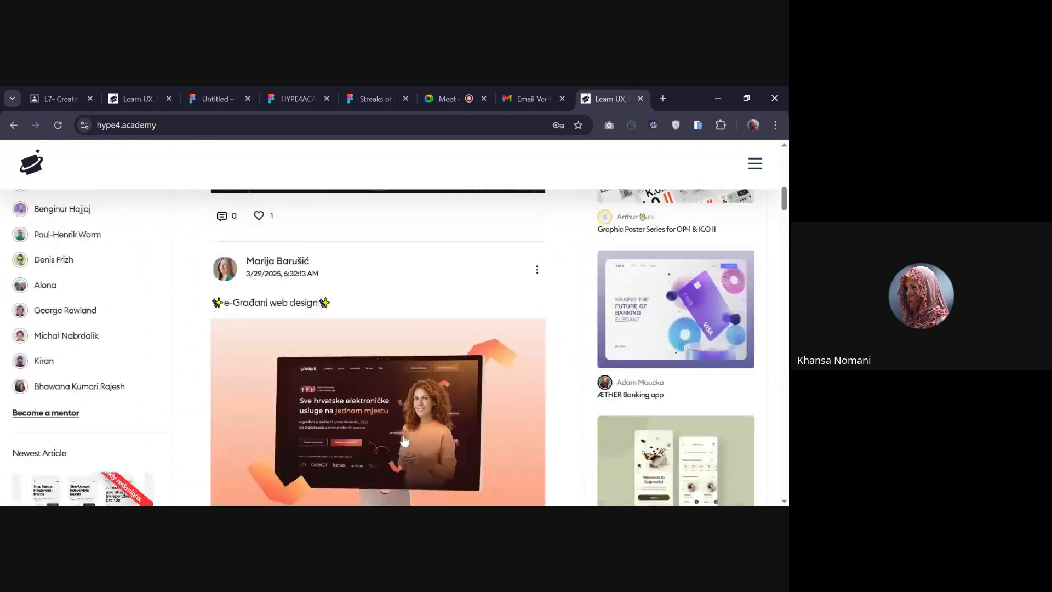
- Look through the community design posts in the For you feed and return to the post composer
scroll(404, 438, down, 2)
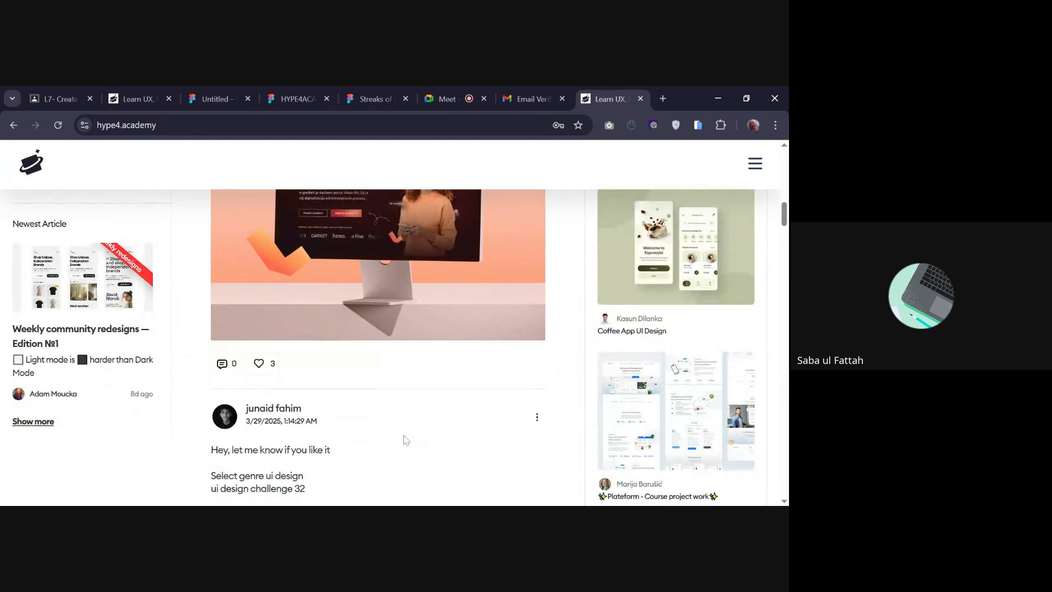
scroll(672, 328, down, 12)
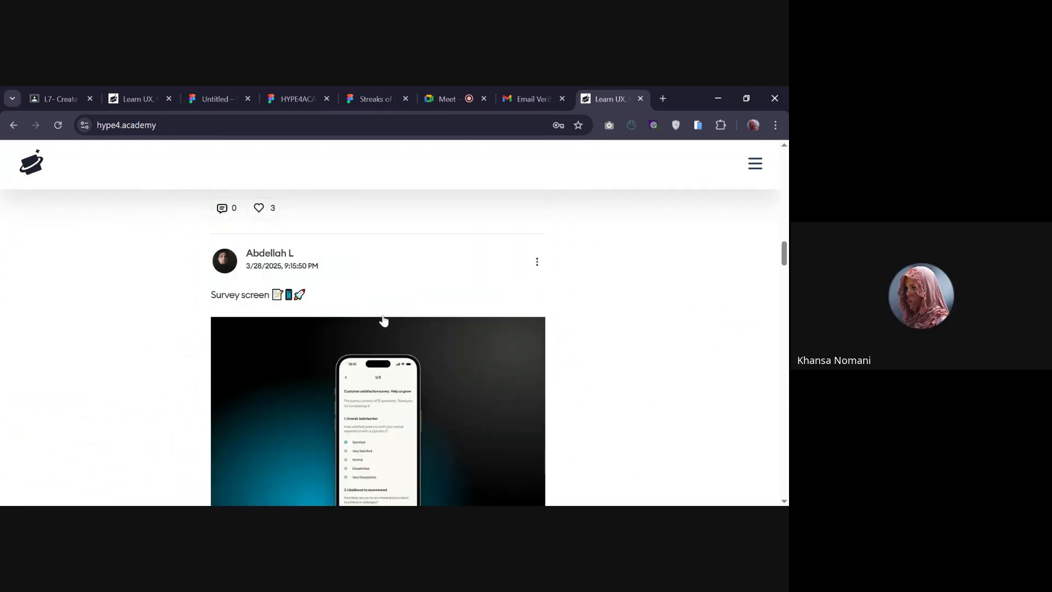
scroll(370, 338, down, 10)
scroll(371, 338, up, 4)
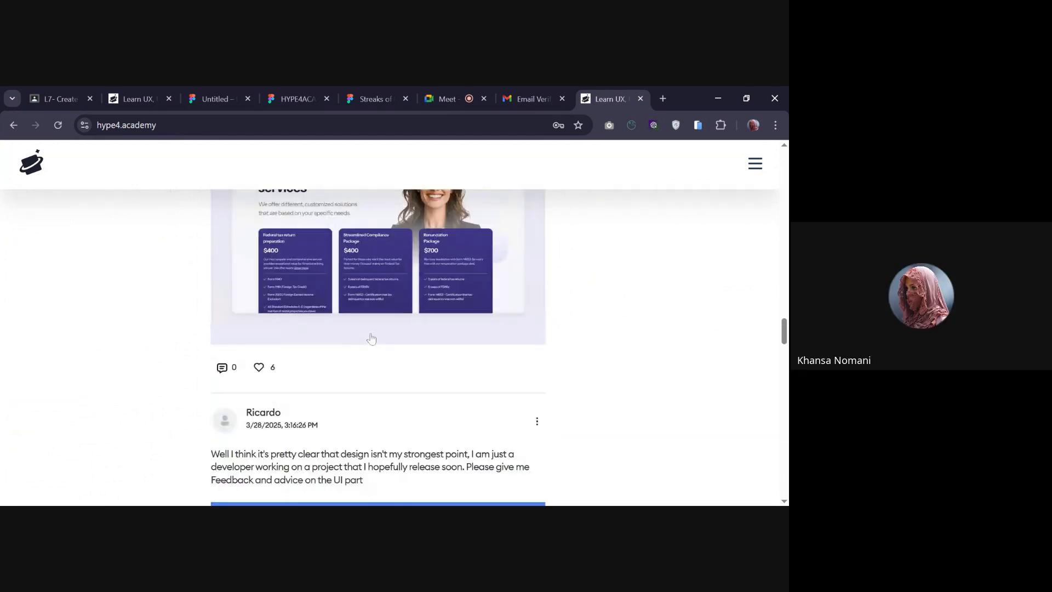
scroll(371, 339, down, 5)
scroll(371, 339, up, 20)
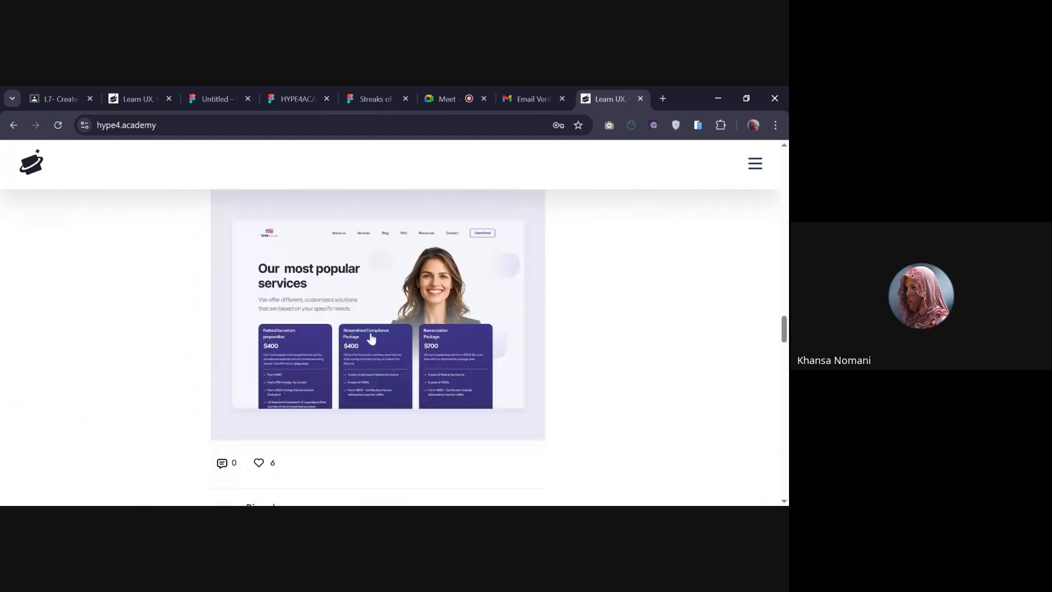
scroll(327, 329, down, 1)
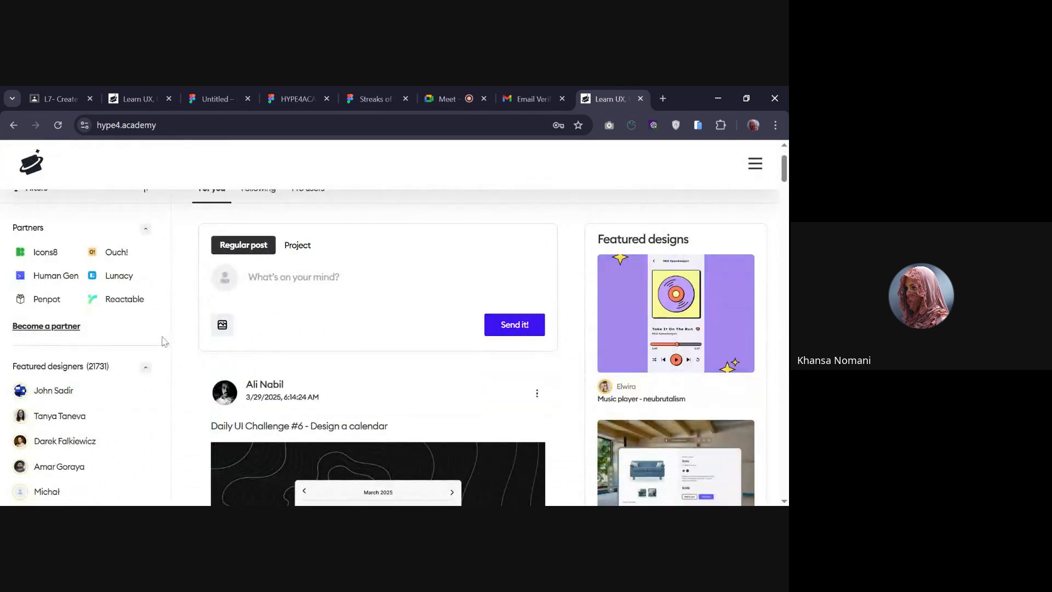
scroll(290, 339, down, 5)
scroll(293, 339, up, 6)
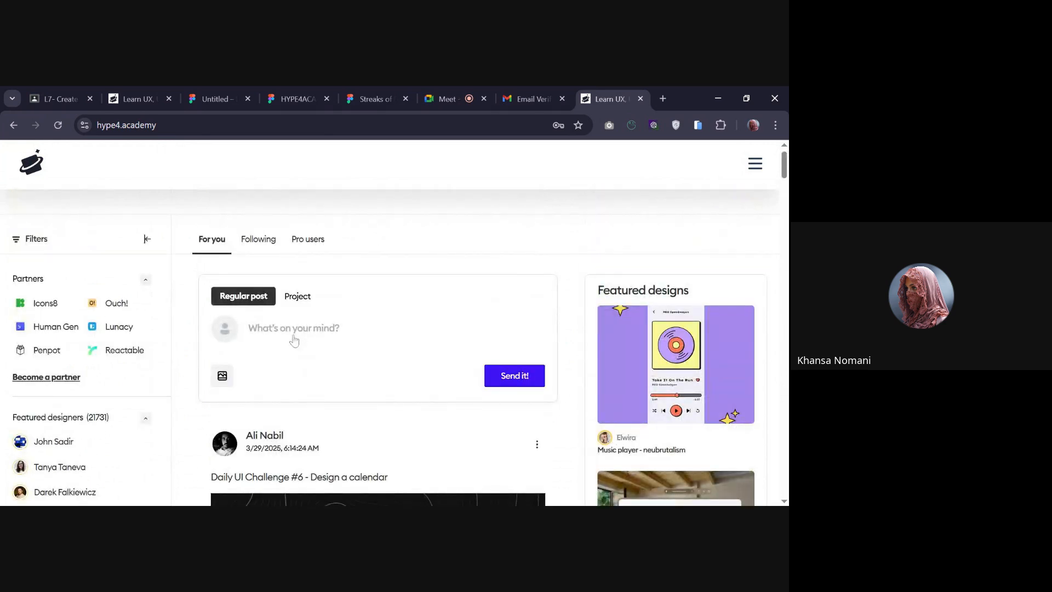
scroll(294, 341, up, 1)
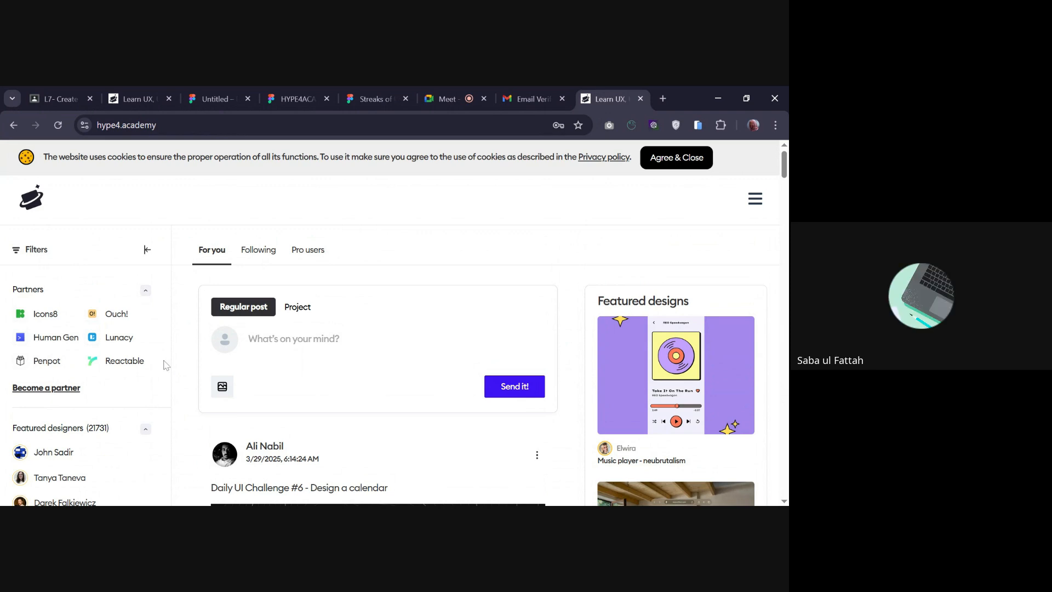
scroll(165, 365, down, 1)
scroll(760, 203, up, 1)
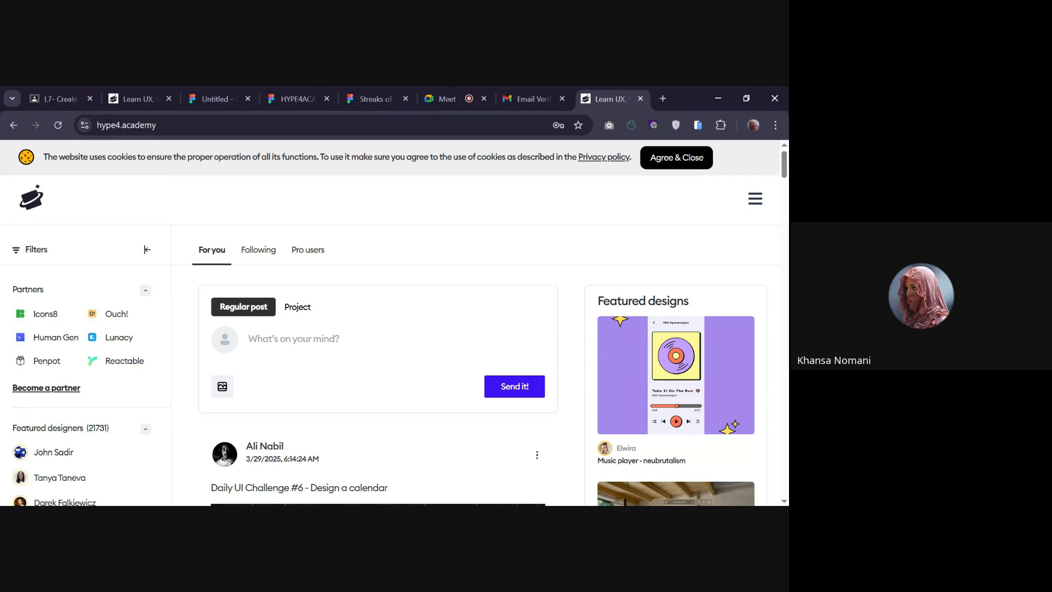
- Open the academy's Challenges page, check its For You section, and browse designs from there
click(755, 199)
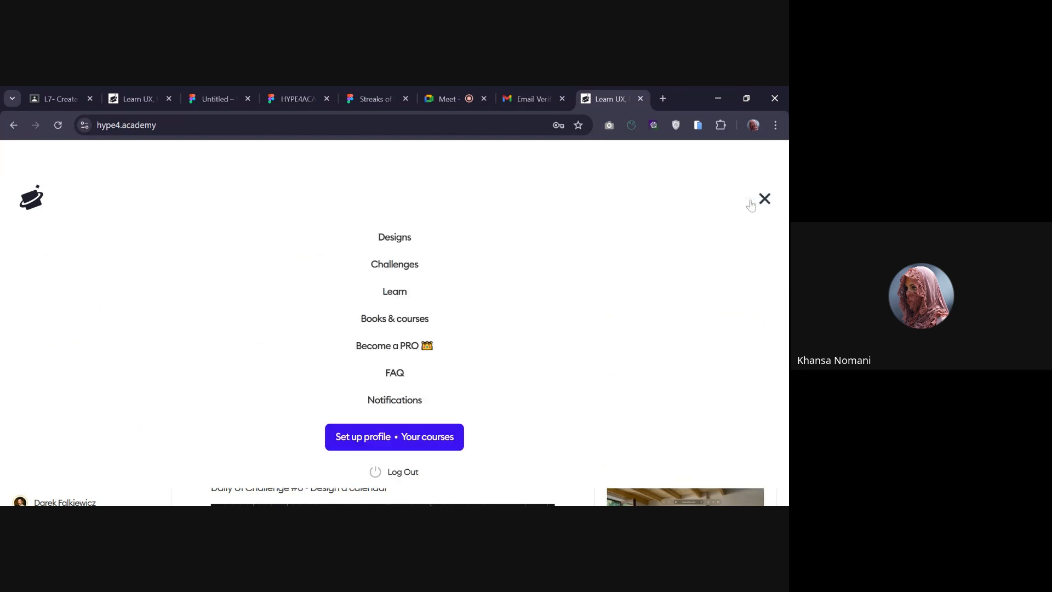
click(411, 267)
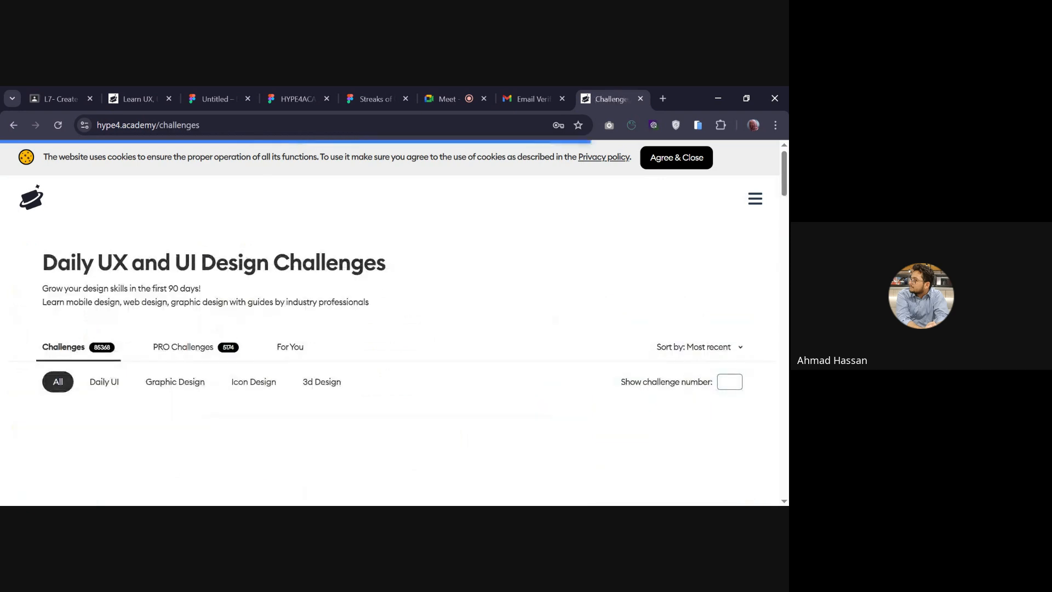
scroll(374, 304, down, 2)
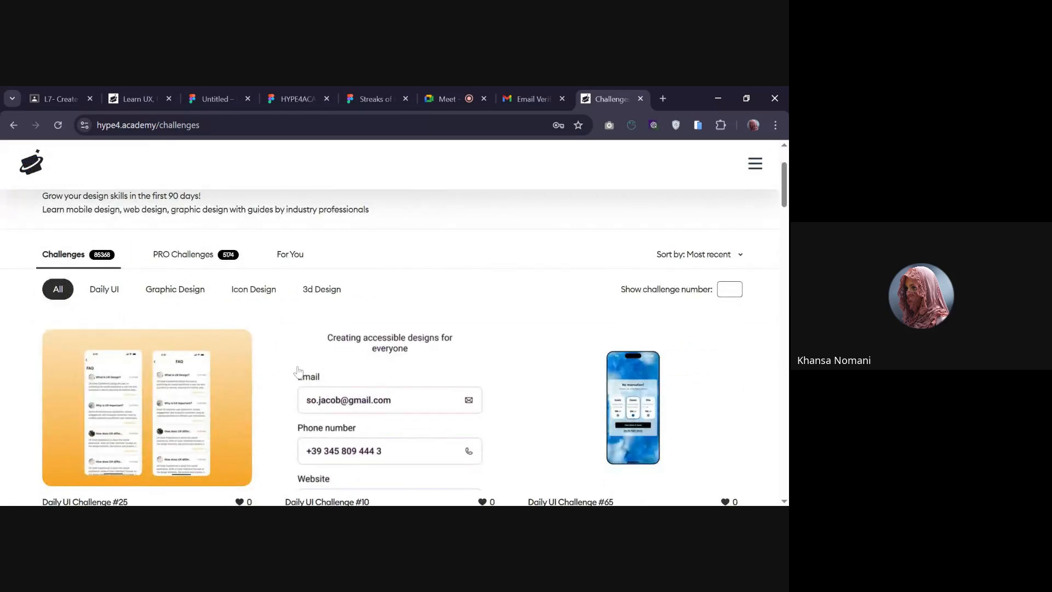
click(290, 258)
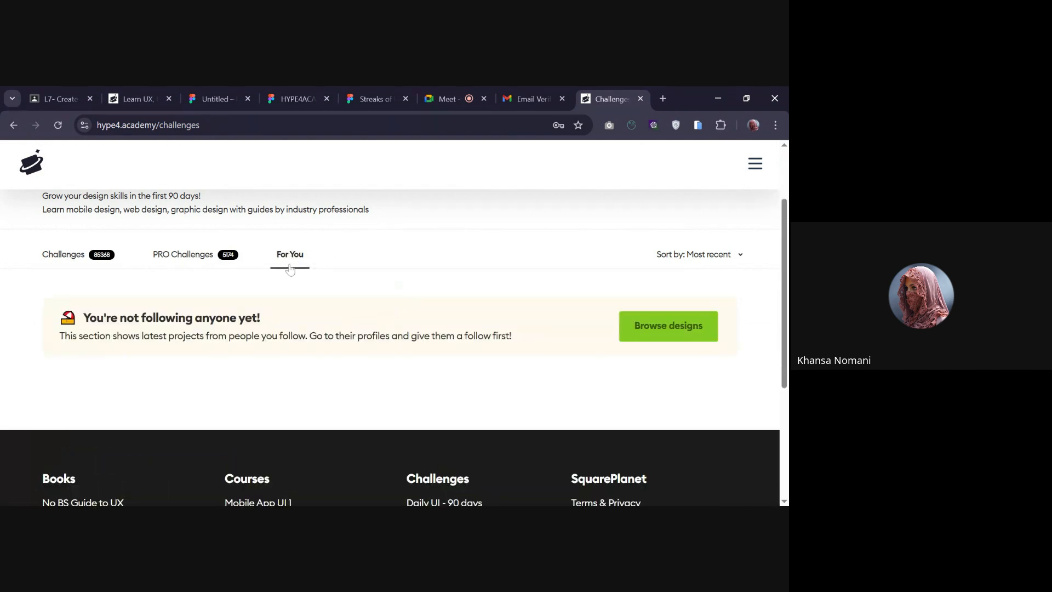
click(641, 340)
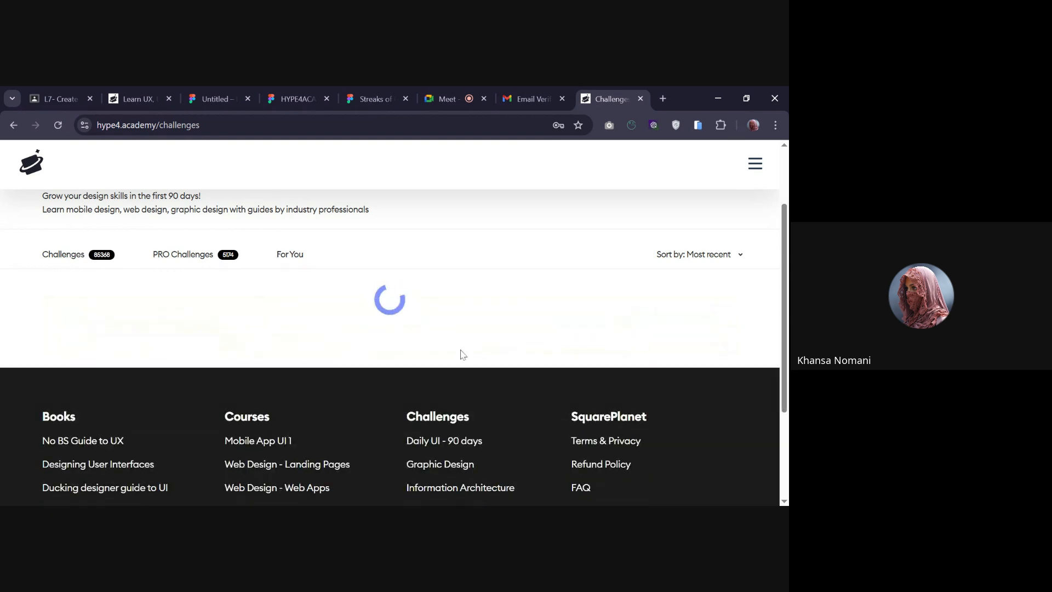
- Look through the gallery of submitted challenge designs, including the Daily UI Challenge, Pricing and LP Mobile Breakpoint entries
scroll(461, 356, down, 3)
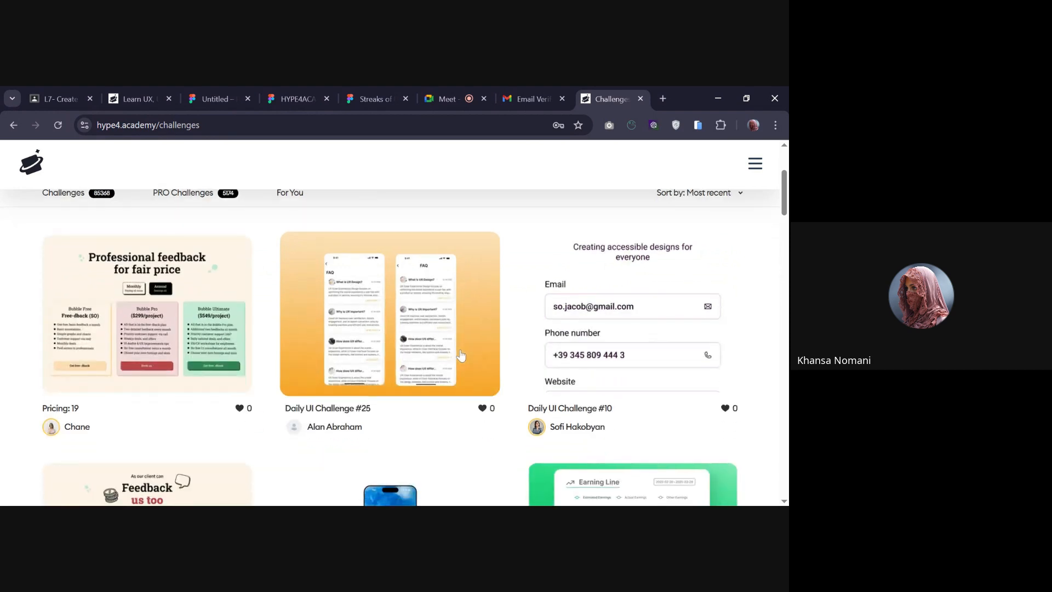
scroll(461, 356, down, 2)
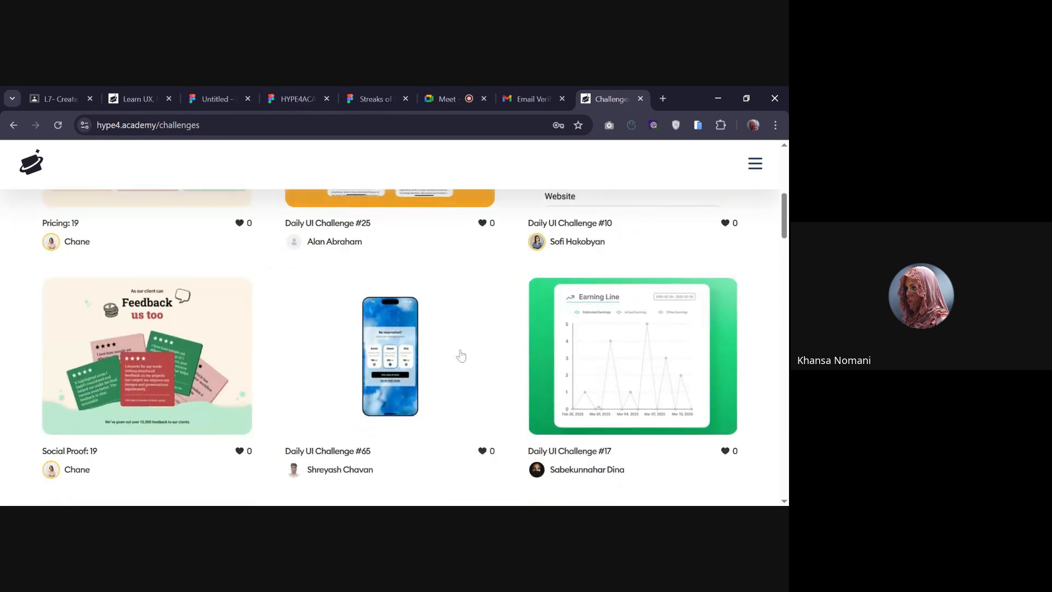
scroll(268, 357, up, 1)
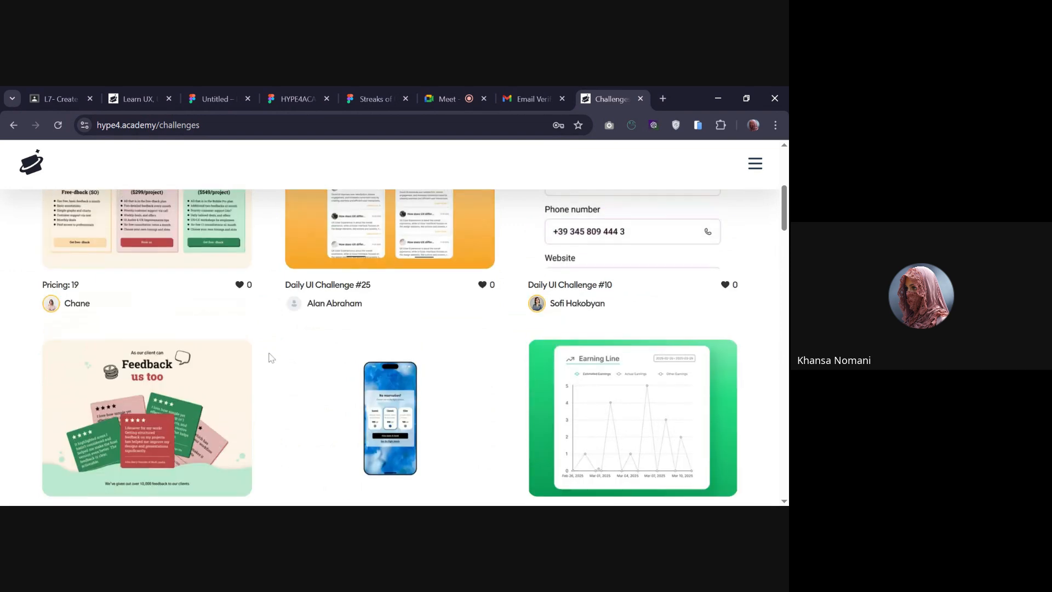
scroll(268, 358, up, 2)
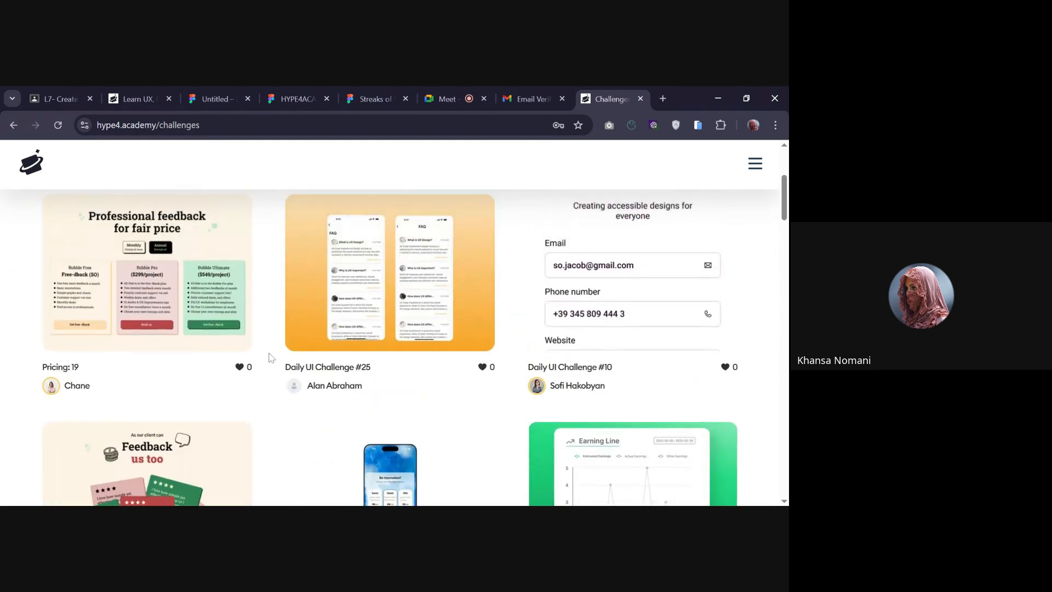
scroll(331, 384, down, 3)
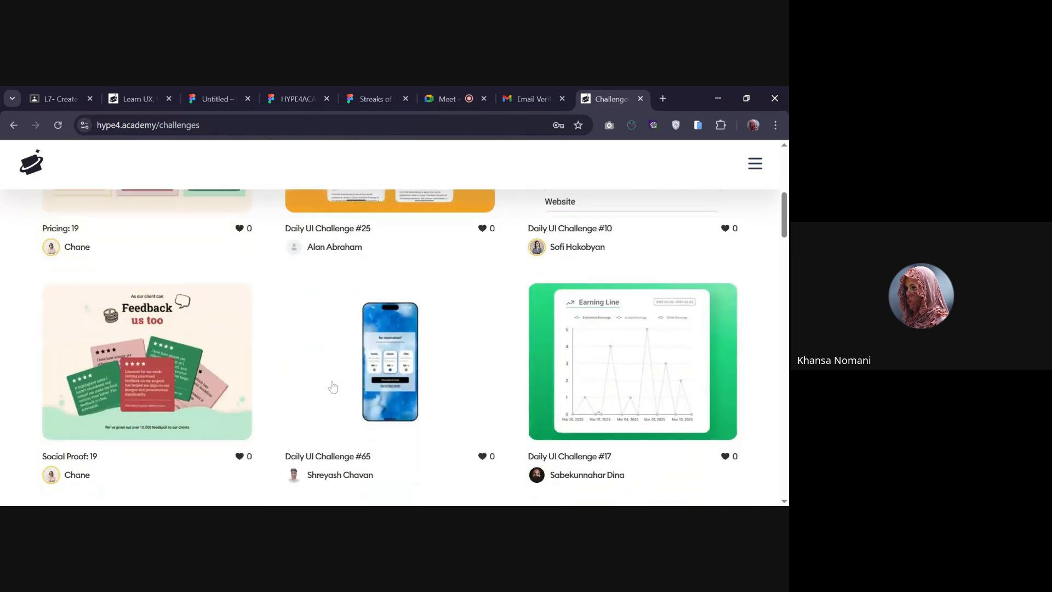
scroll(332, 387, down, 3)
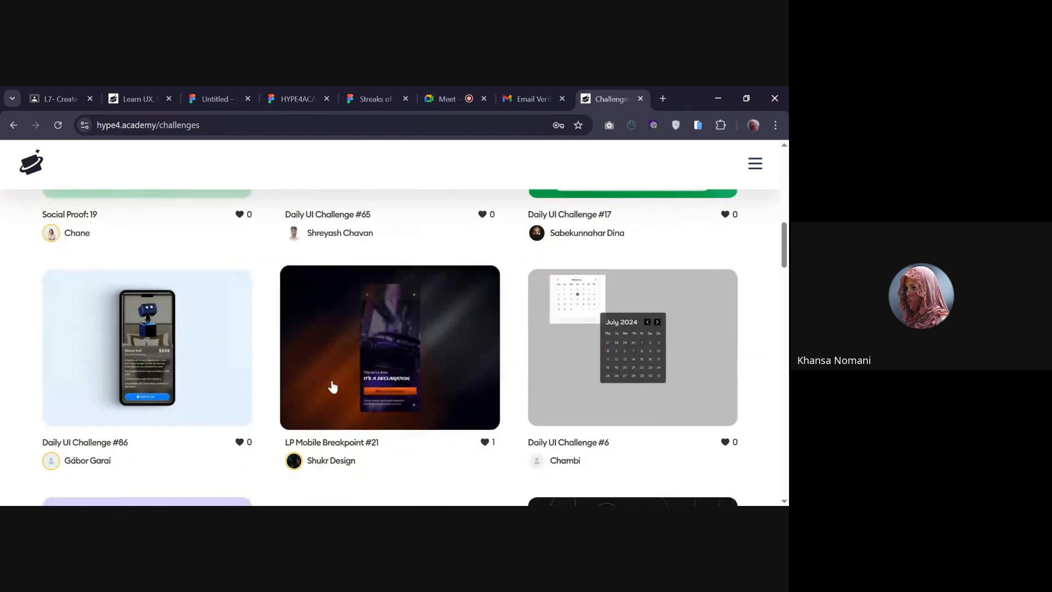
scroll(333, 387, down, 3)
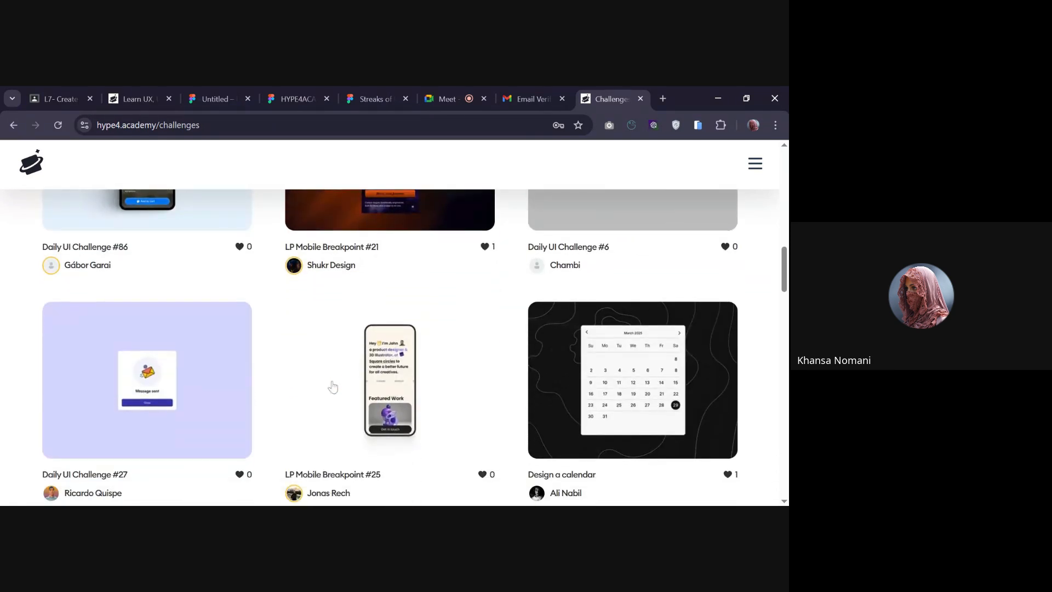
scroll(333, 387, down, 3)
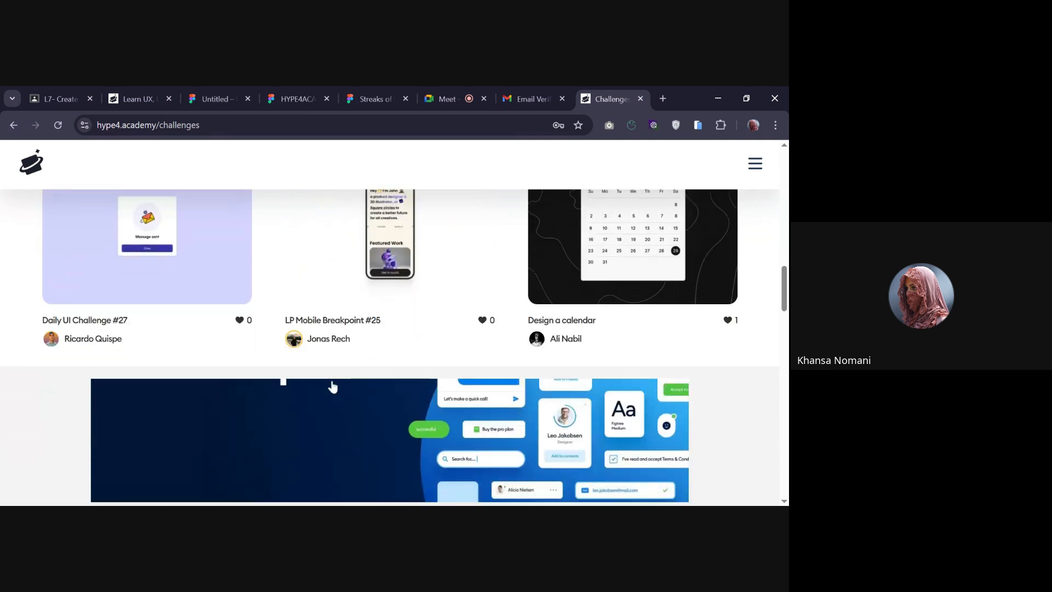
scroll(333, 387, down, 5)
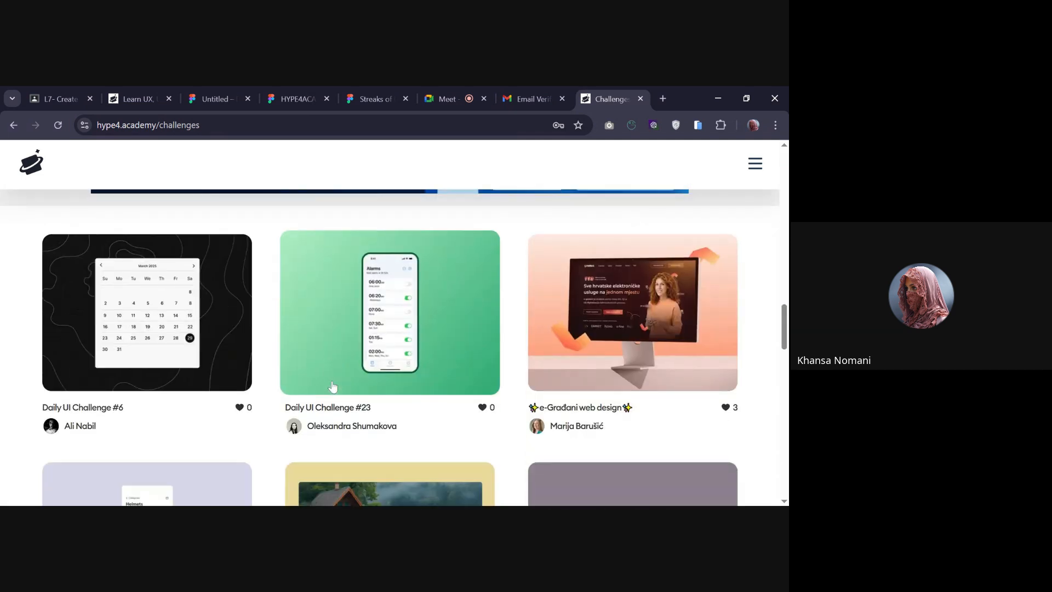
scroll(333, 387, down, 4)
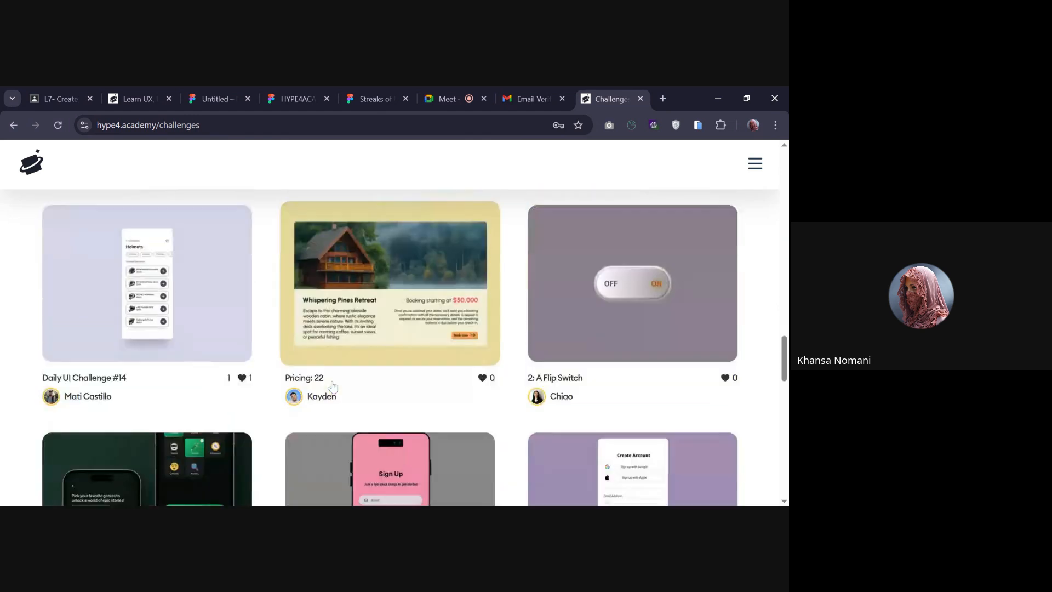
scroll(332, 387, down, 4)
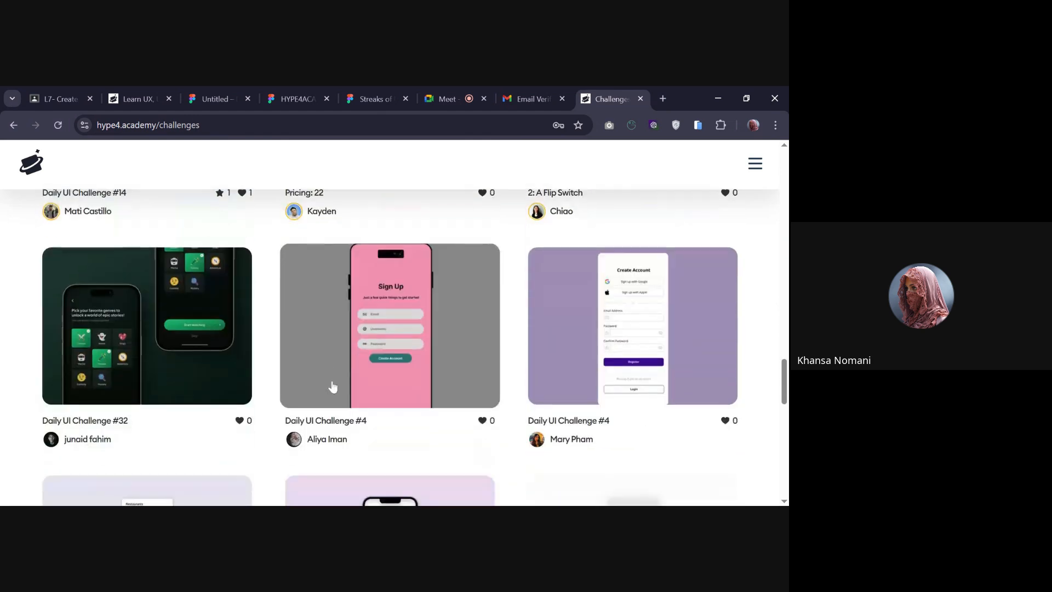
scroll(333, 386, up, 7)
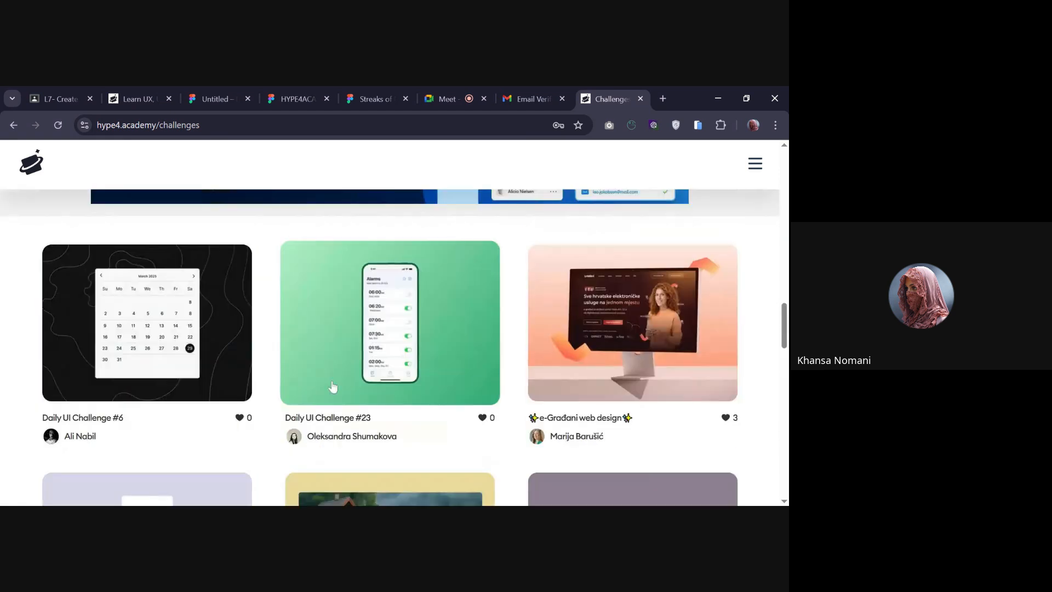
scroll(333, 386, down, 5)
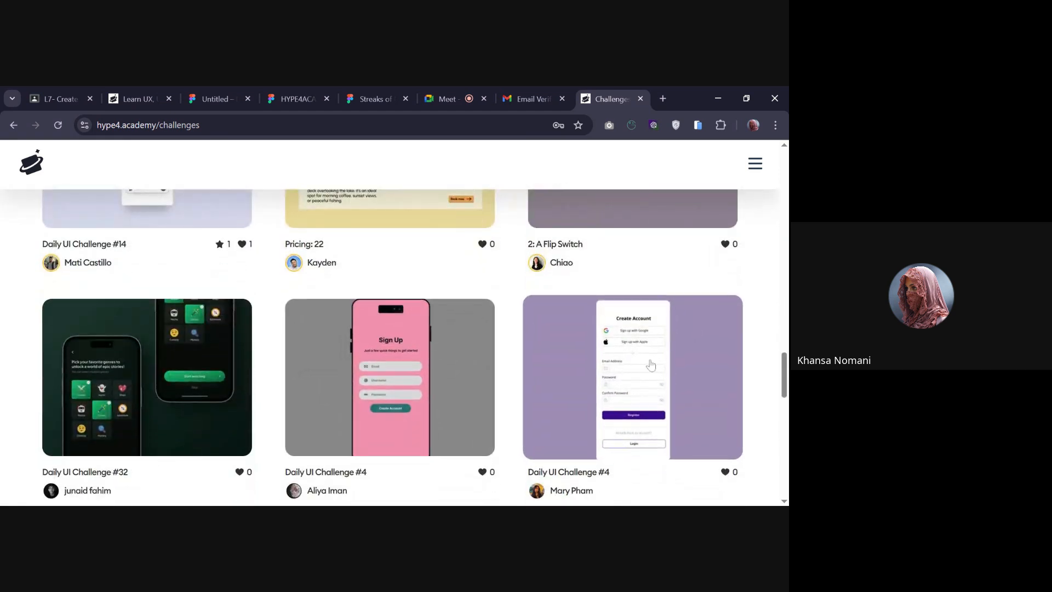
- Examine the purple Create Account design submitted for Daily UI Challenge #4 and return to the Challenges page
click(618, 355)
scroll(413, 369, down, 8)
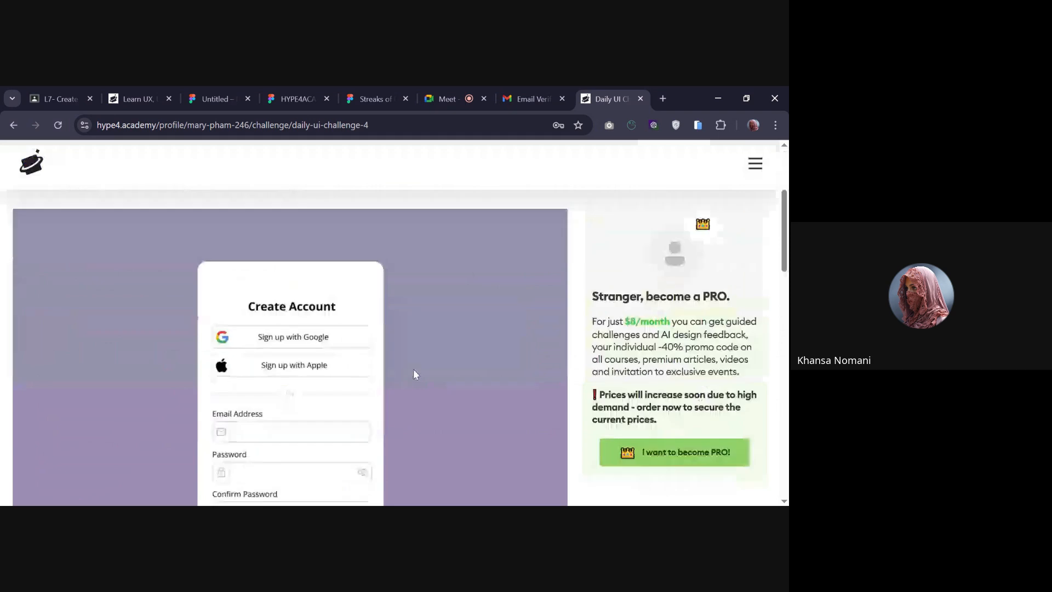
scroll(415, 374, up, 3)
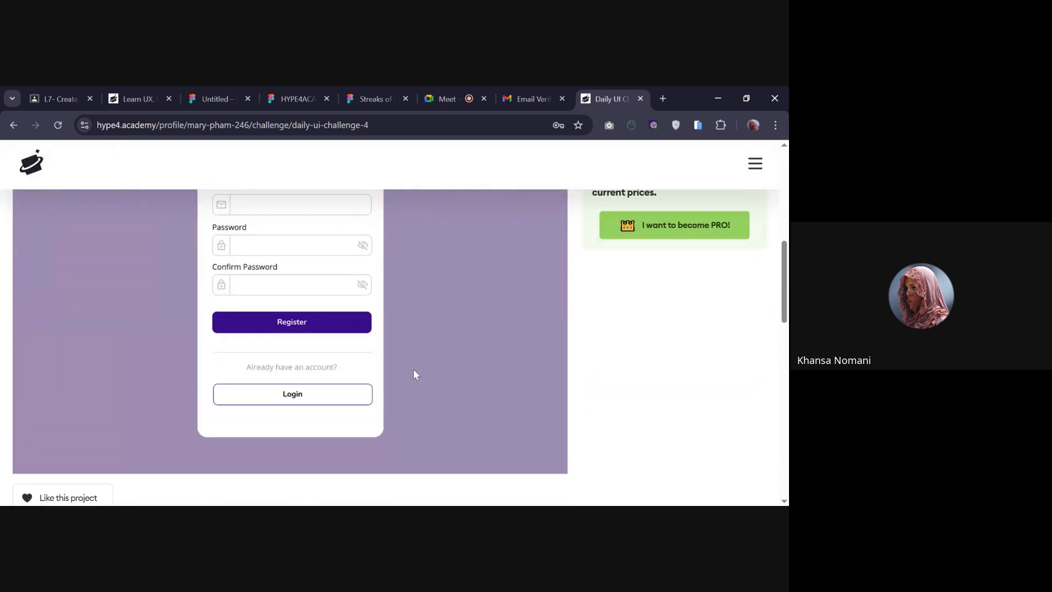
scroll(413, 372, up, 4)
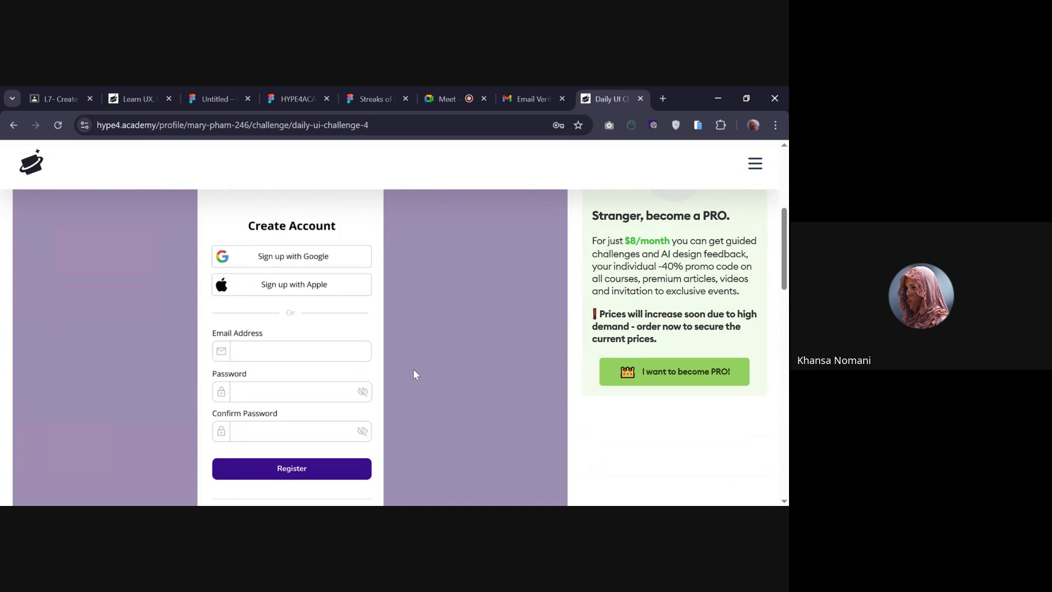
scroll(415, 374, up, 2)
scroll(415, 374, down, 8)
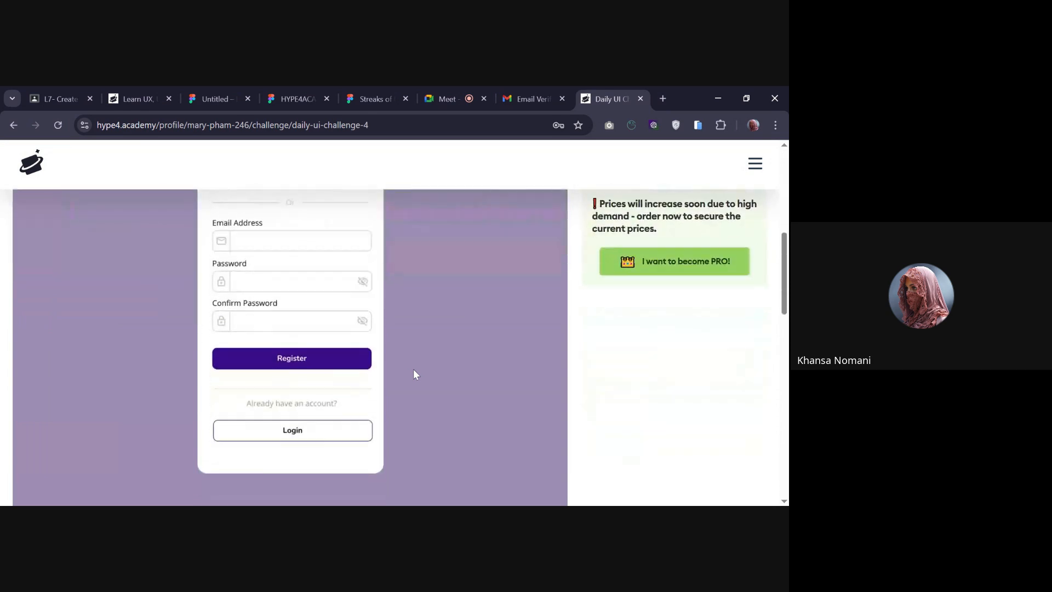
scroll(415, 374, down, 4)
scroll(414, 373, up, 7)
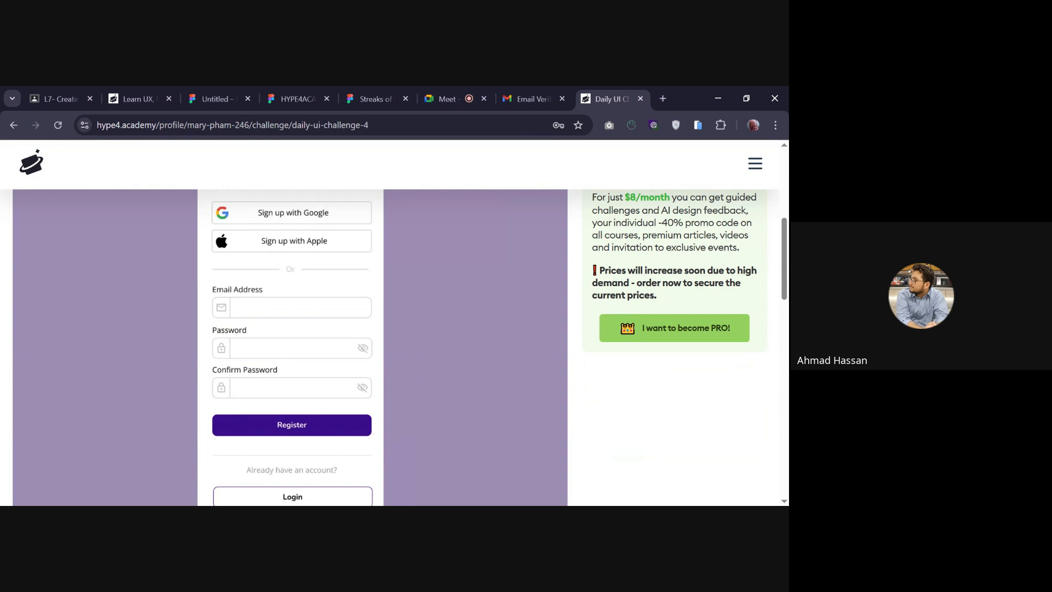
scroll(282, 355, up, 5)
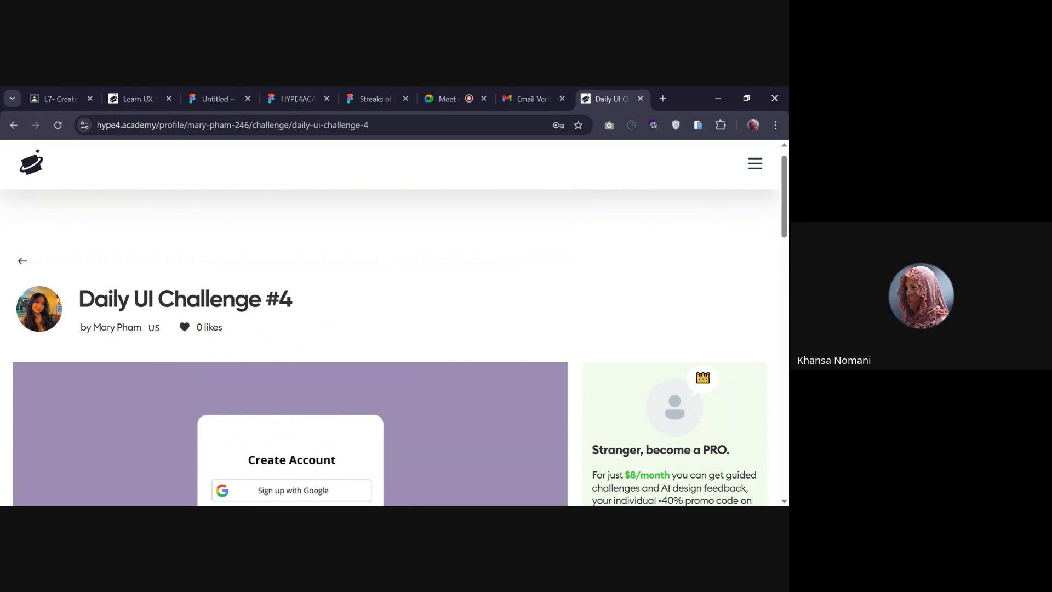
scroll(233, 340, down, 1)
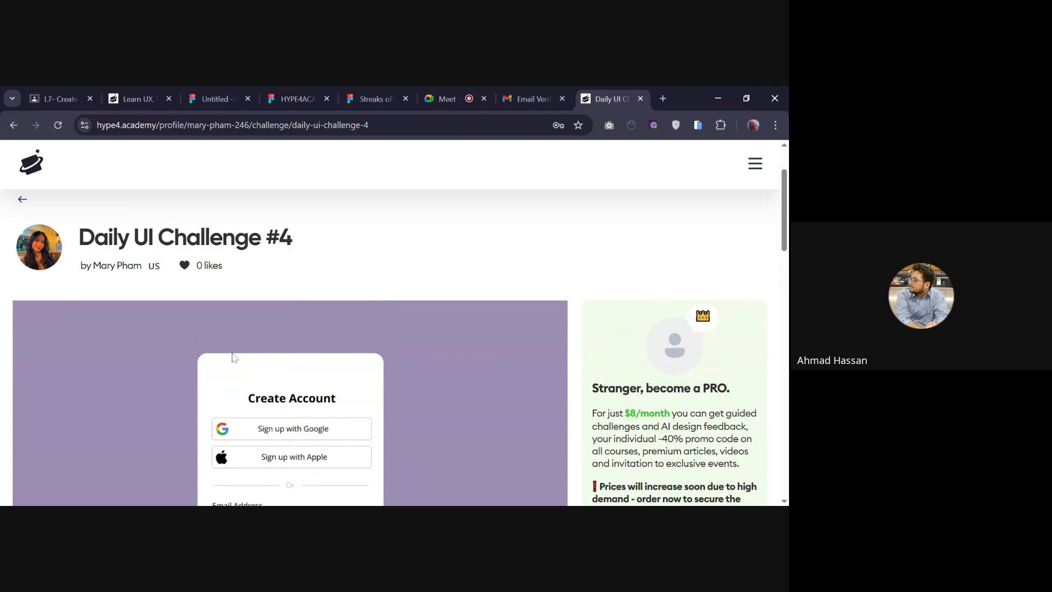
scroll(233, 357, up, 1)
click(25, 292)
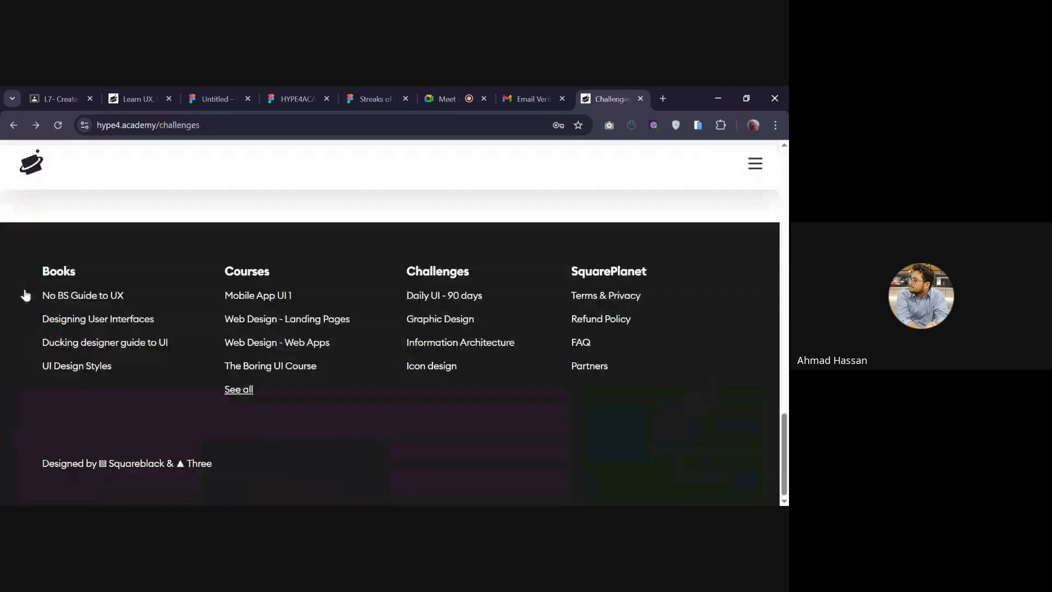
scroll(272, 376, down, 3)
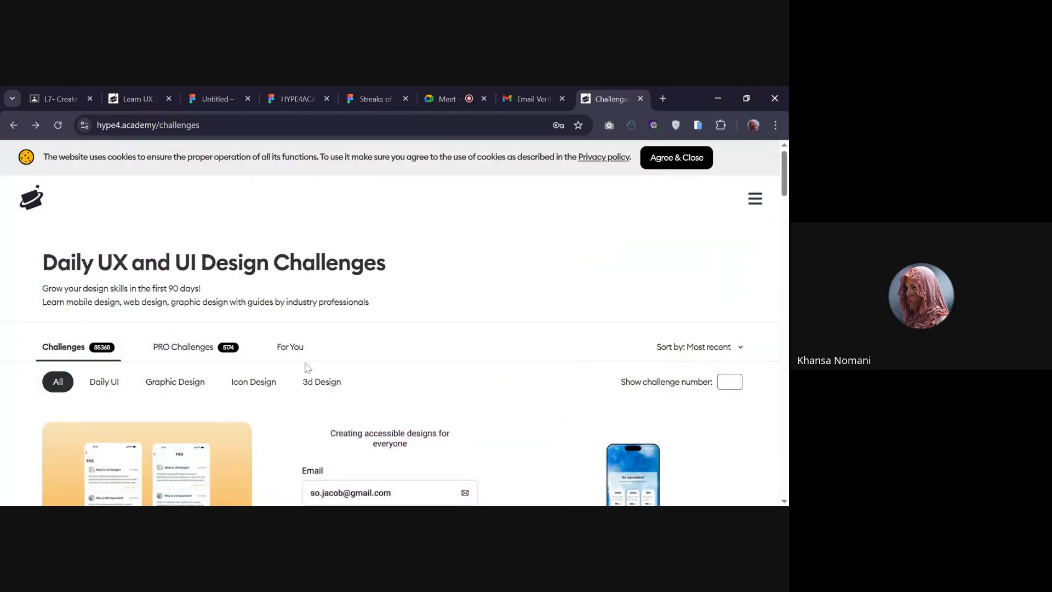
- Look through the gallery of submitted Daily UI challenge designs on the Challenges page and return to its filters
scroll(263, 404, down, 3)
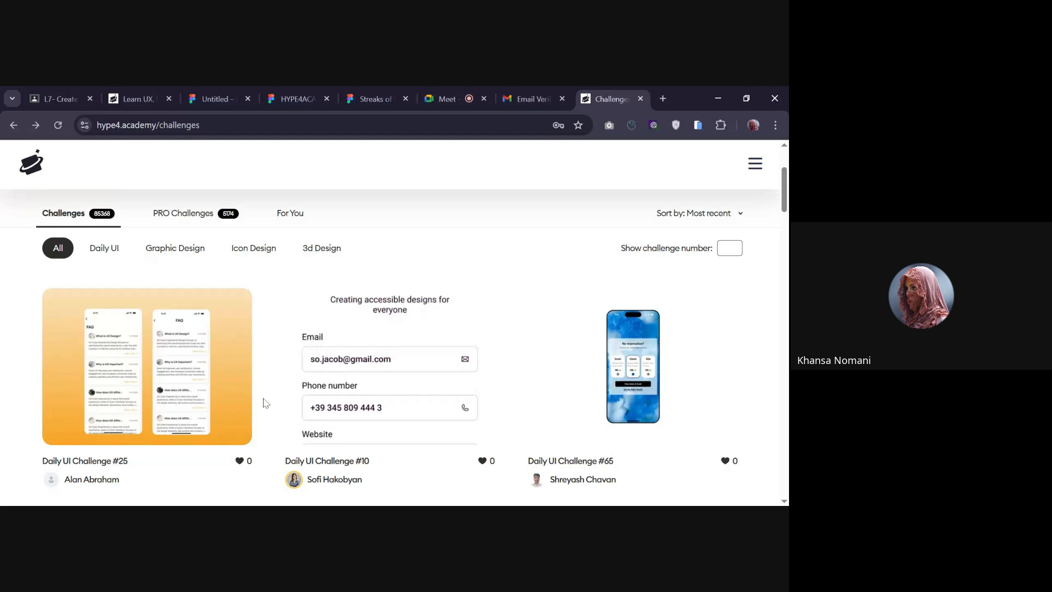
scroll(194, 404, down, 2)
scroll(482, 364, down, 5)
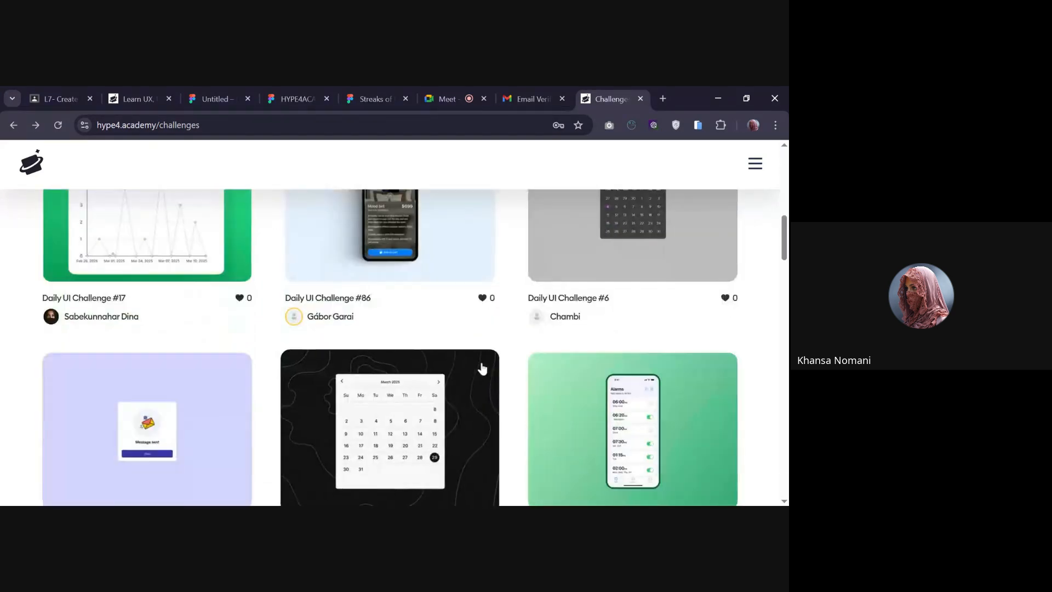
scroll(481, 368, down, 2)
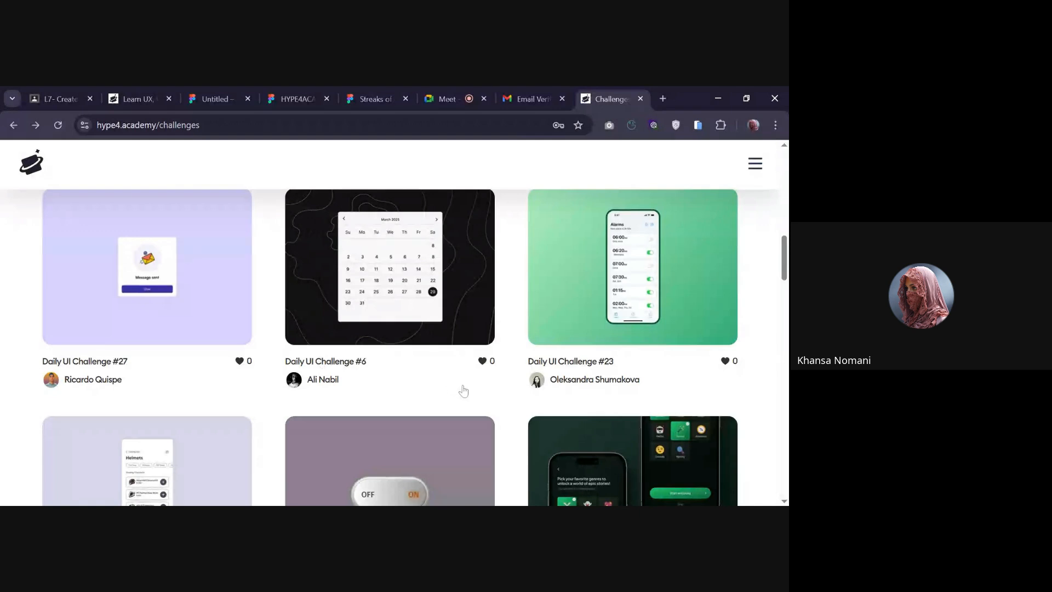
scroll(462, 391, down, 3)
scroll(510, 411, down, 3)
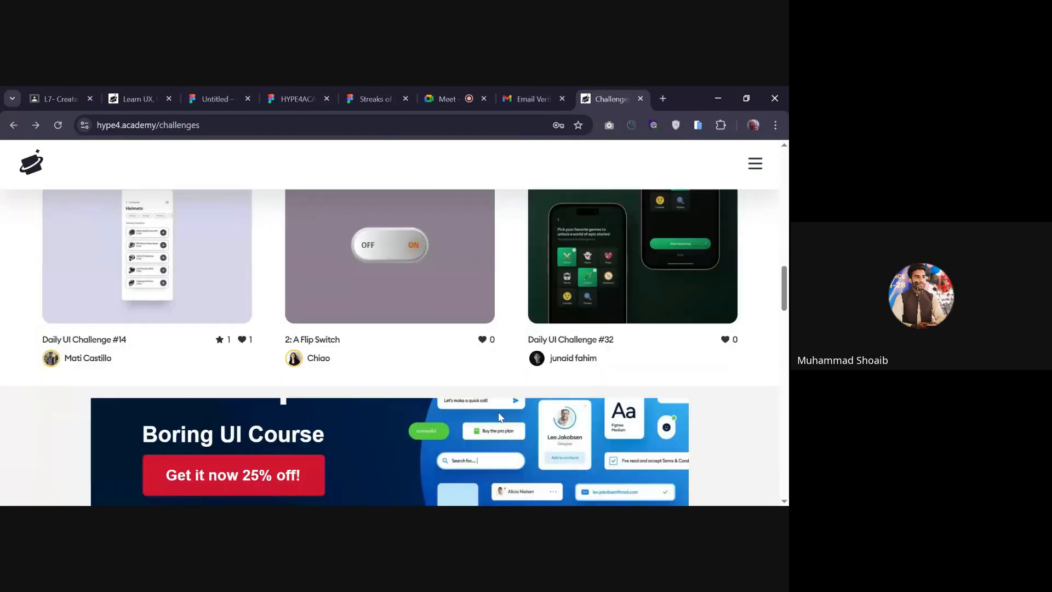
scroll(498, 417, down, 6)
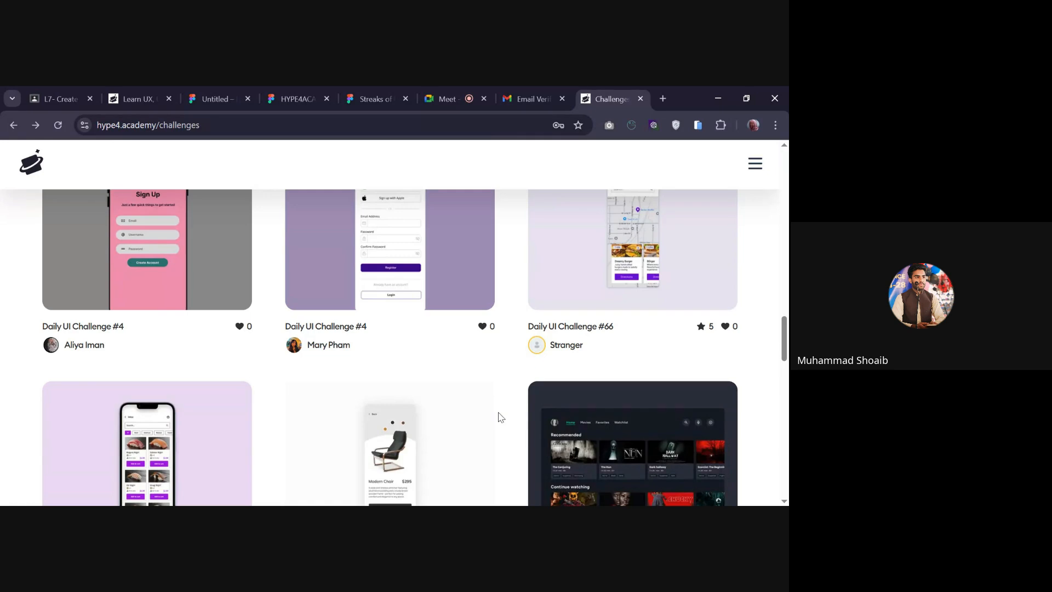
scroll(498, 422, up, 20)
scroll(499, 425, up, 1)
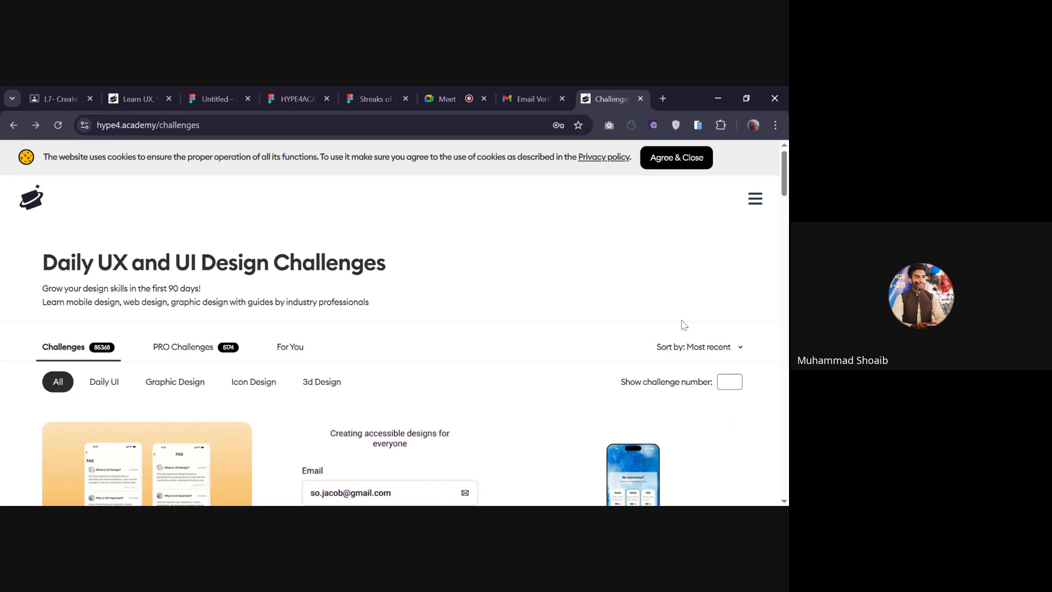
- Filter the challenge gallery to the Daily UI category and look over the designs
click(104, 382)
scroll(44, 417, down, 2)
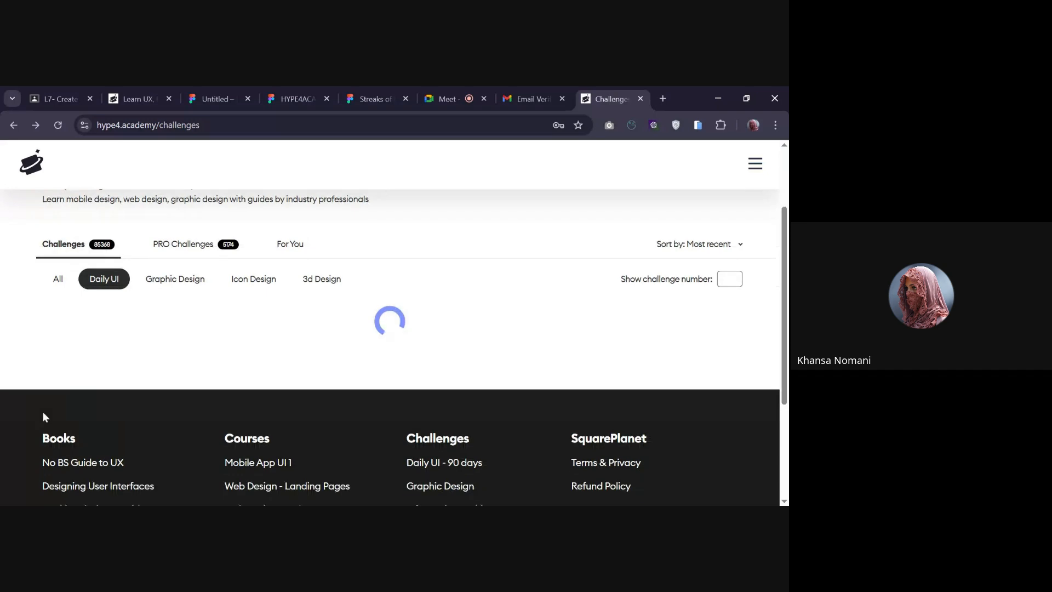
scroll(44, 416, down, 2)
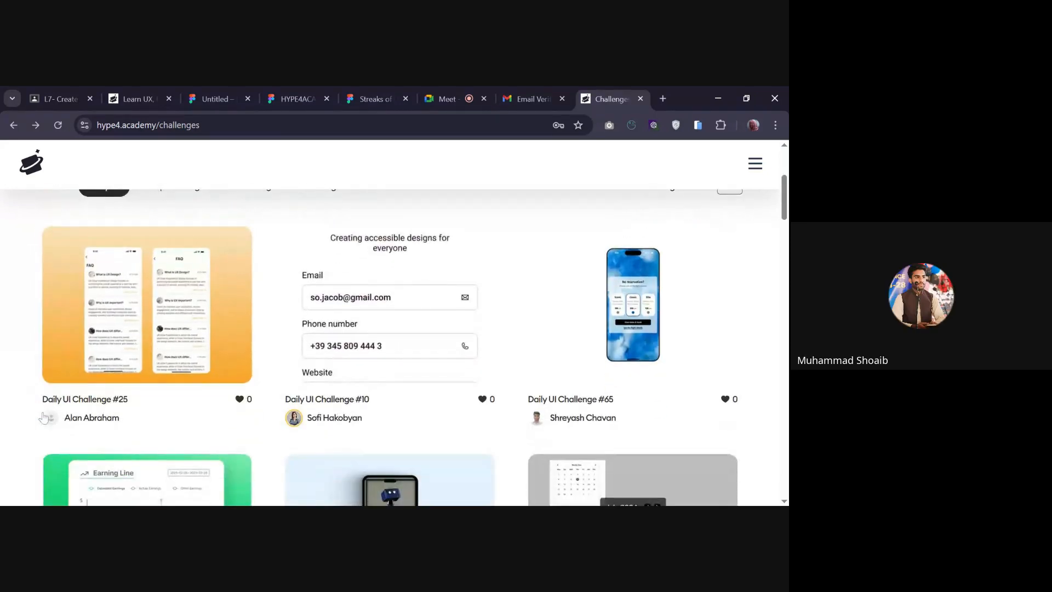
scroll(44, 416, up, 2)
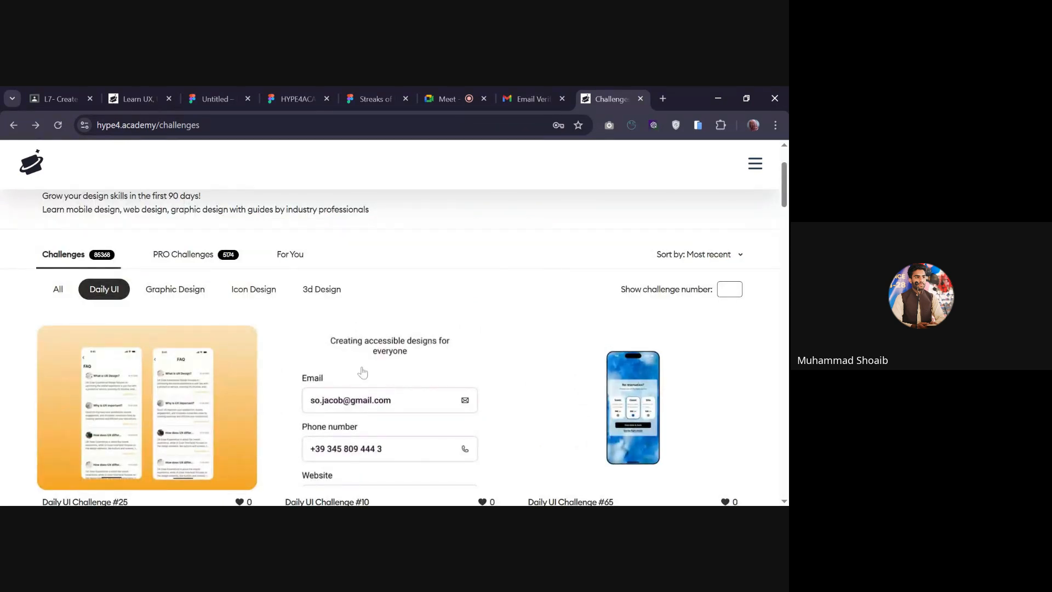
- Show only challenge number 1 and open the Veg Crunchy Taco product card design to view it in detail
click(729, 288)
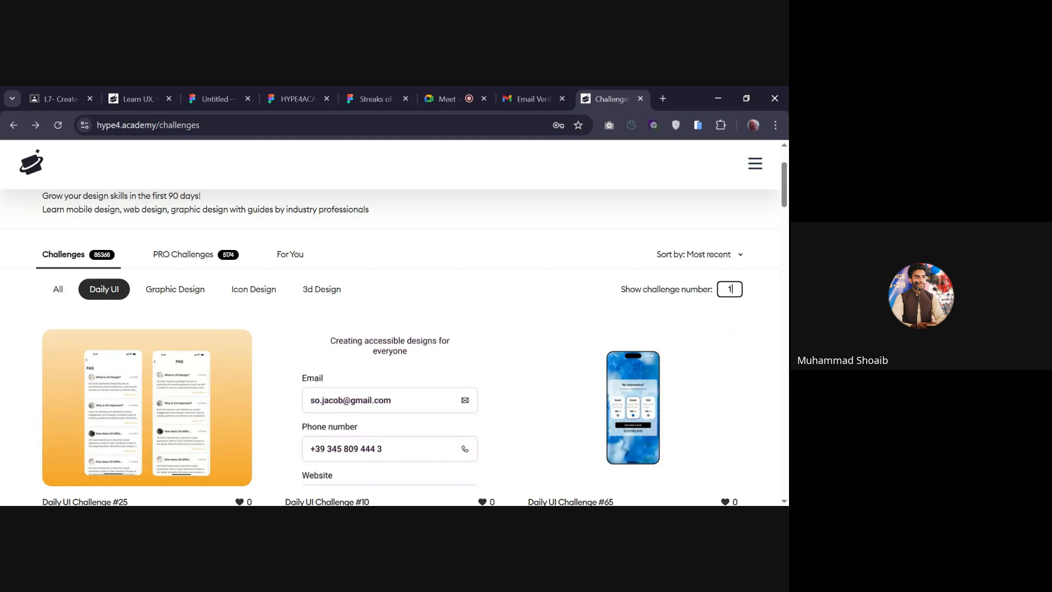
scroll(469, 366, down, 2)
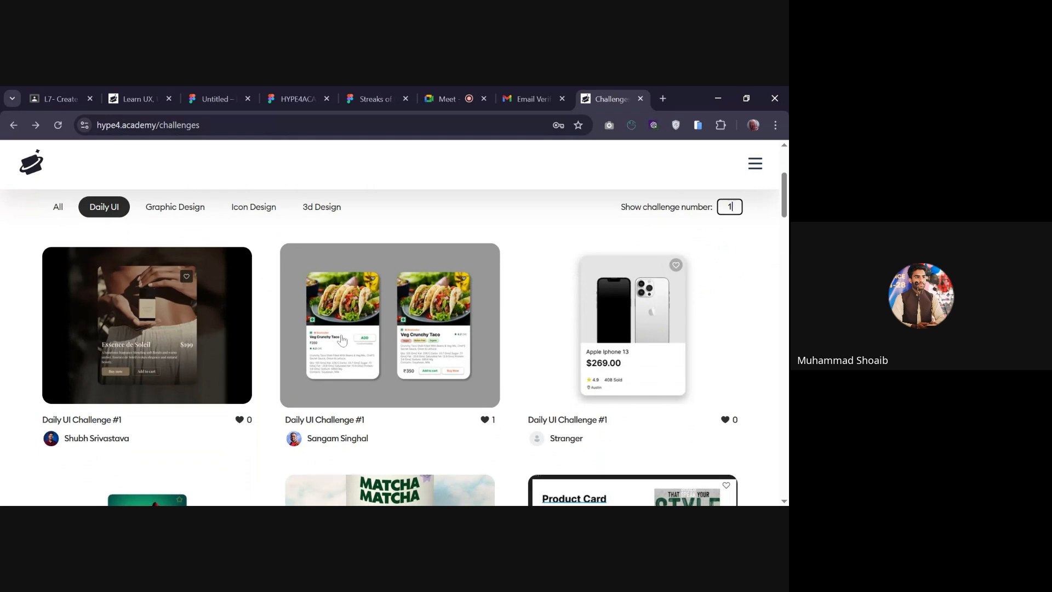
click(373, 358)
scroll(371, 364, down, 5)
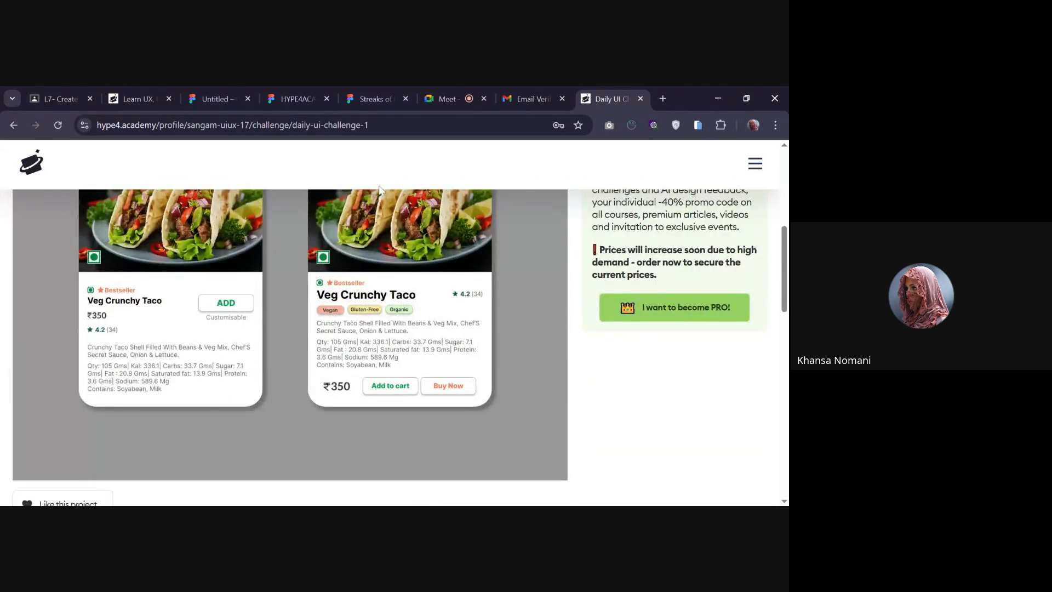
- Switch to the HYPE4ACADEMY.COM account creation Figma file and examine the profile settings, Apple Watch and profile screens in Frame 1
click(238, 95)
click(294, 99)
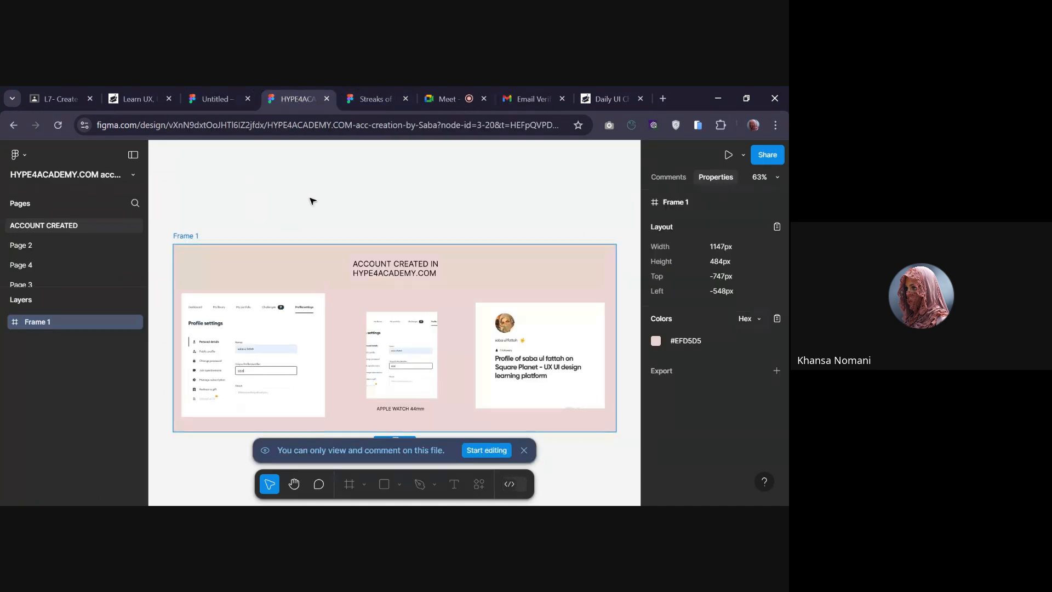
click(311, 200)
scroll(393, 324, down, 2)
scroll(393, 324, up, 3)
scroll(392, 312, down, 3)
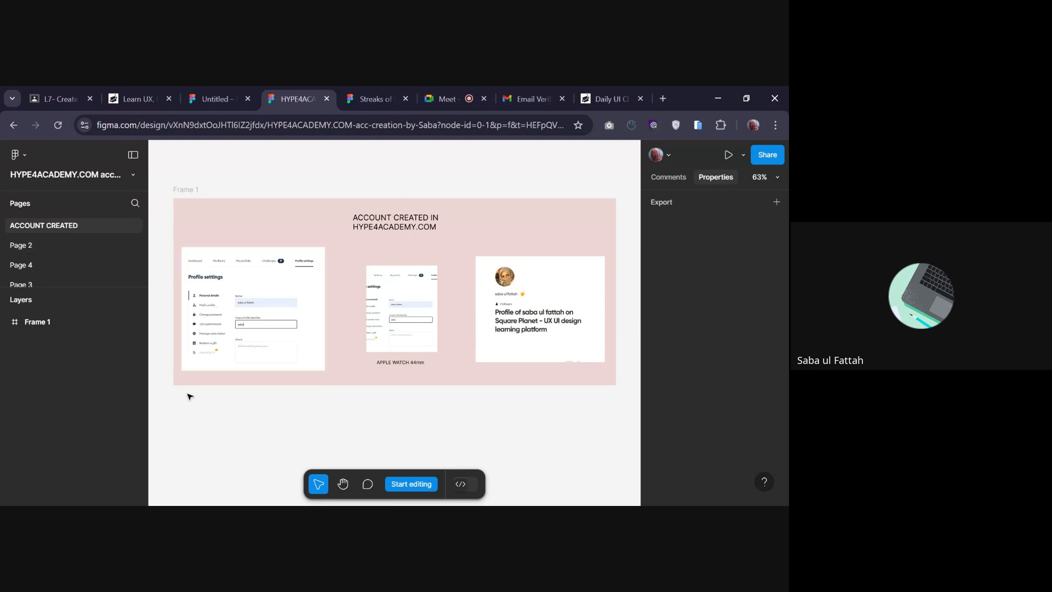
scroll(189, 396, up, 3)
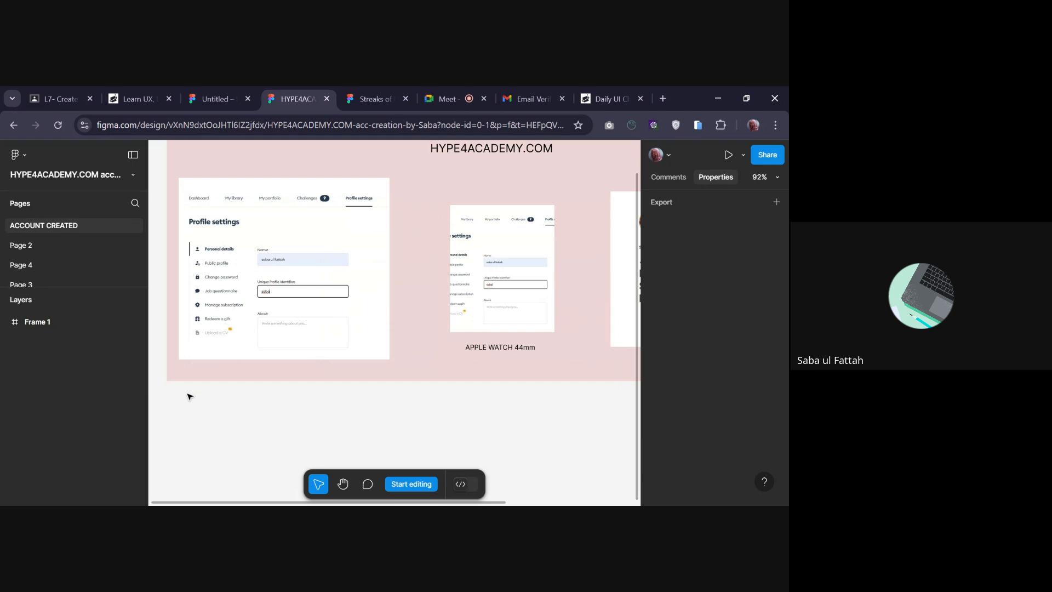
scroll(189, 395, down, 3)
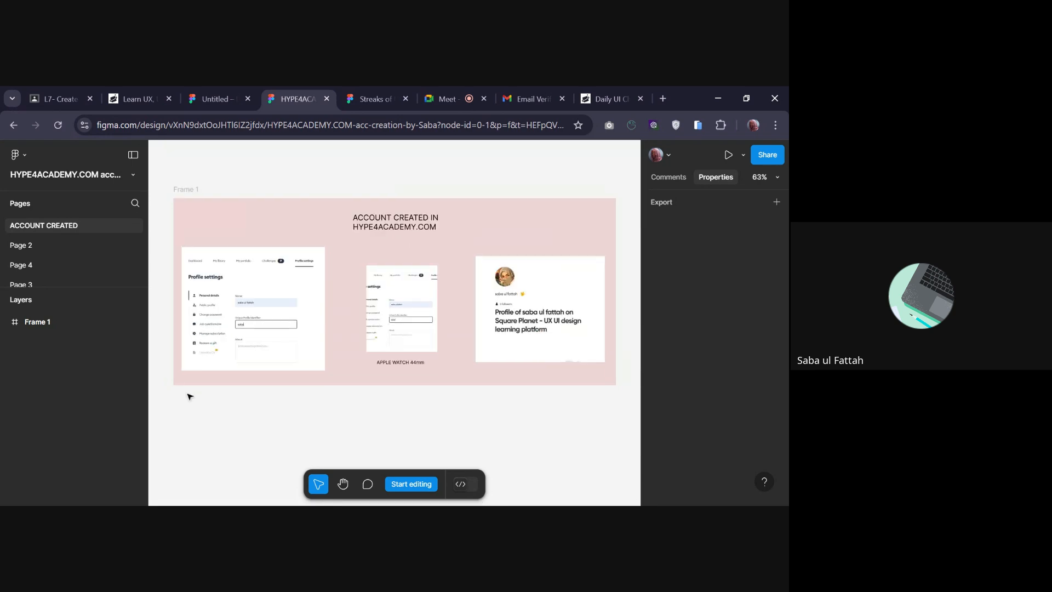
- Start editing the account creation file, accept full access to Figma Design, and look over the ACCOUNT CREATED frame
click(417, 485)
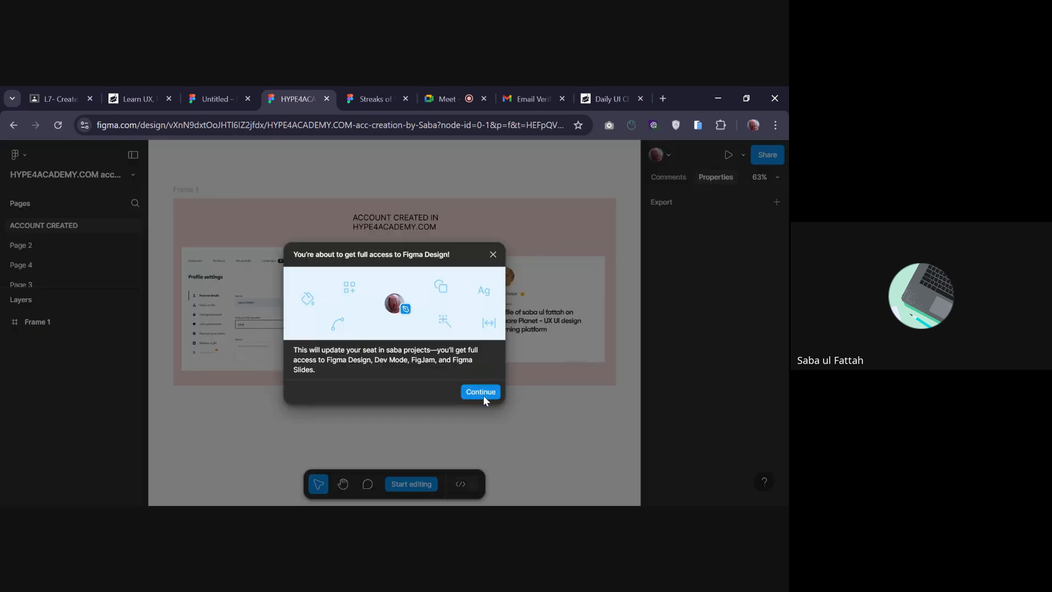
click(481, 391)
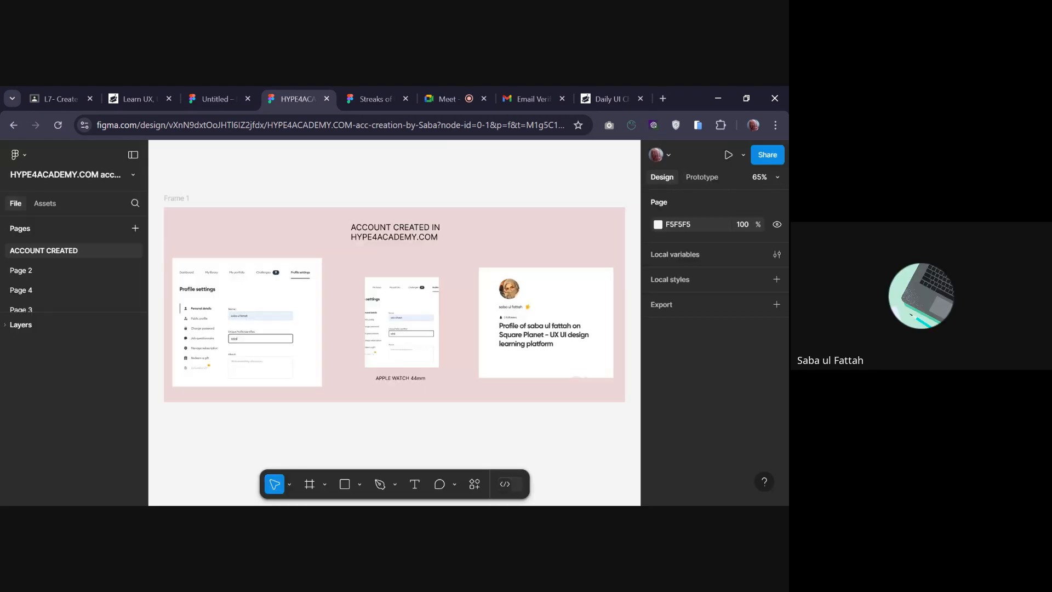
scroll(450, 419, down, 3)
scroll(449, 419, down, 3)
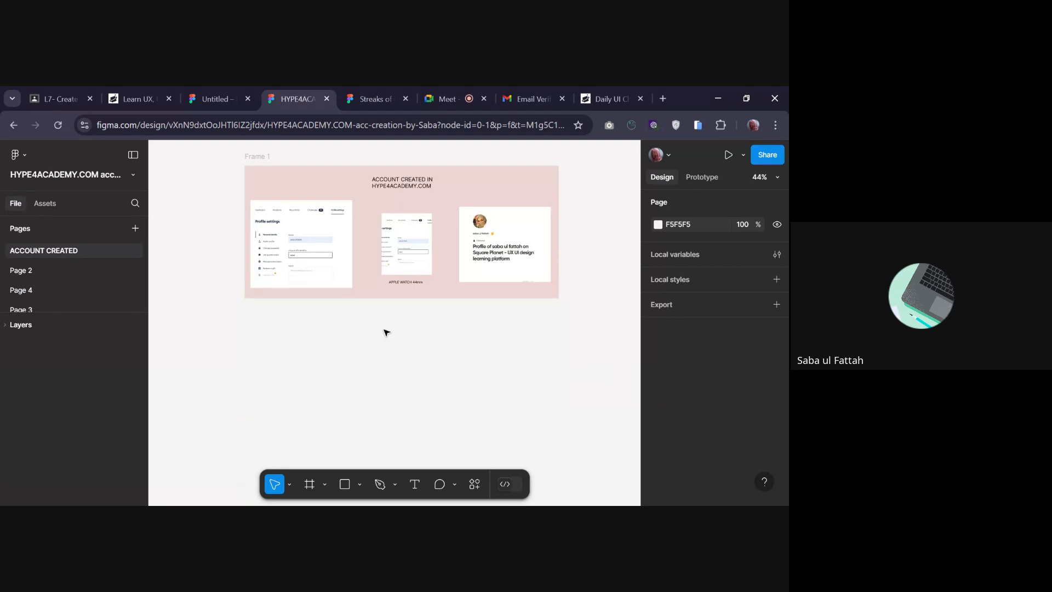
scroll(386, 331, up, 3)
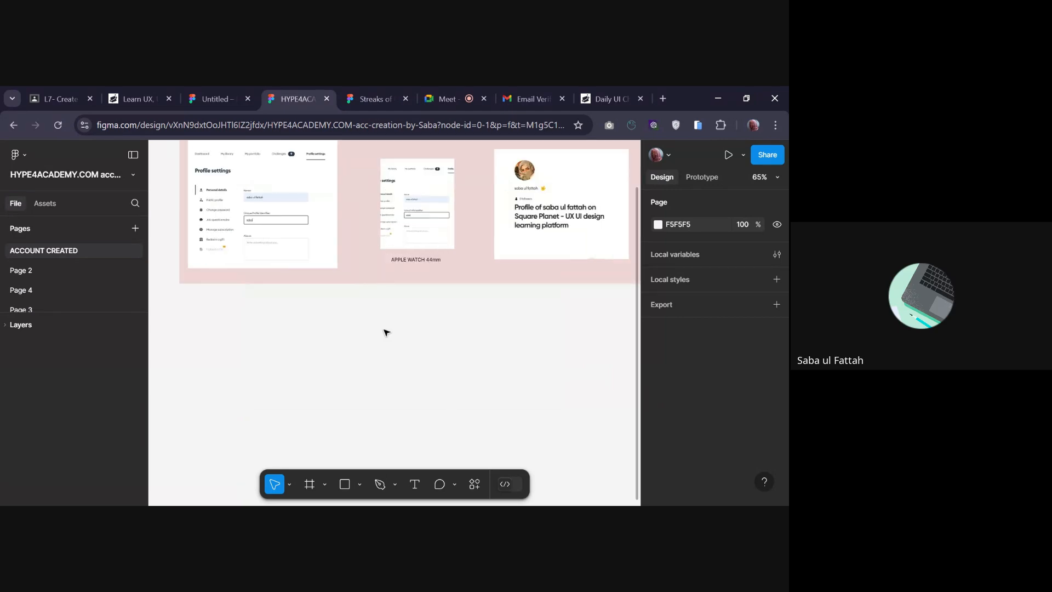
scroll(386, 332, up, 3)
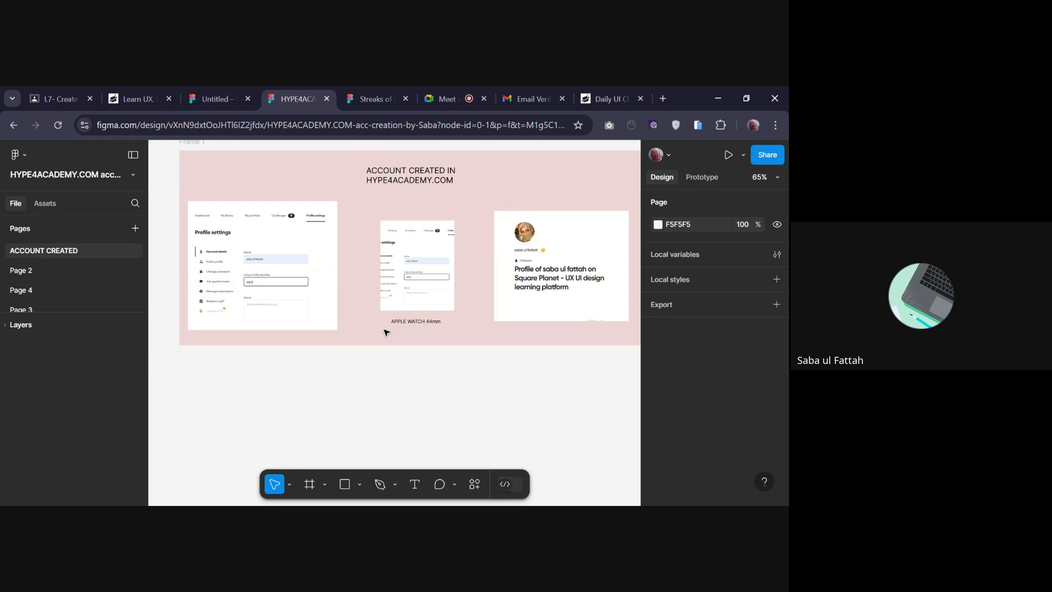
- Return to Google Classroom and open the full instructions of L7- Recreating Three Screens from the UX Design - C11 - U5 classwork
click(78, 90)
scroll(482, 340, up, 1)
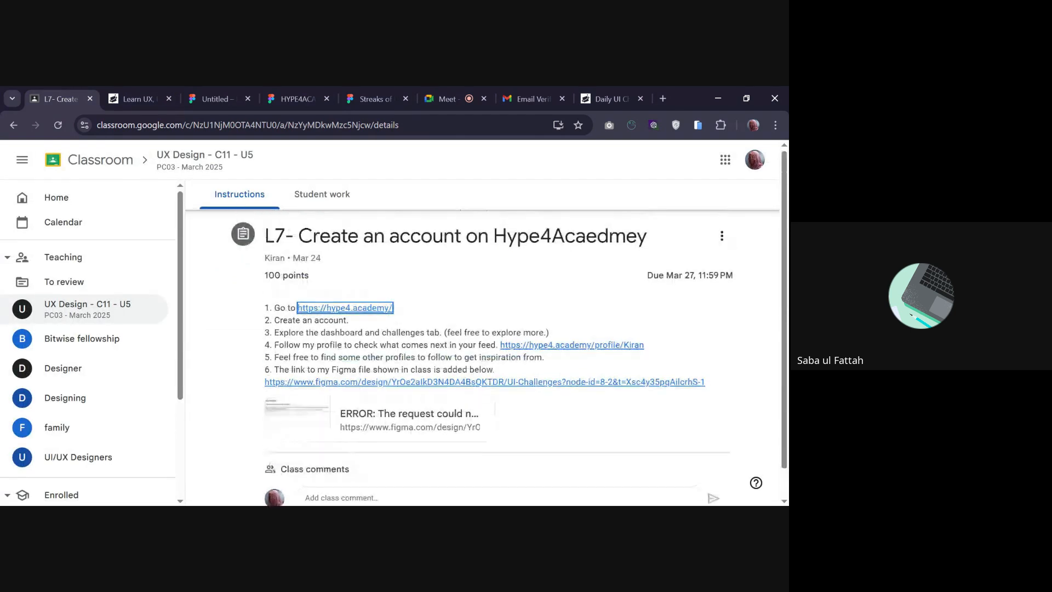
click(214, 166)
click(296, 194)
scroll(380, 393, down, 10)
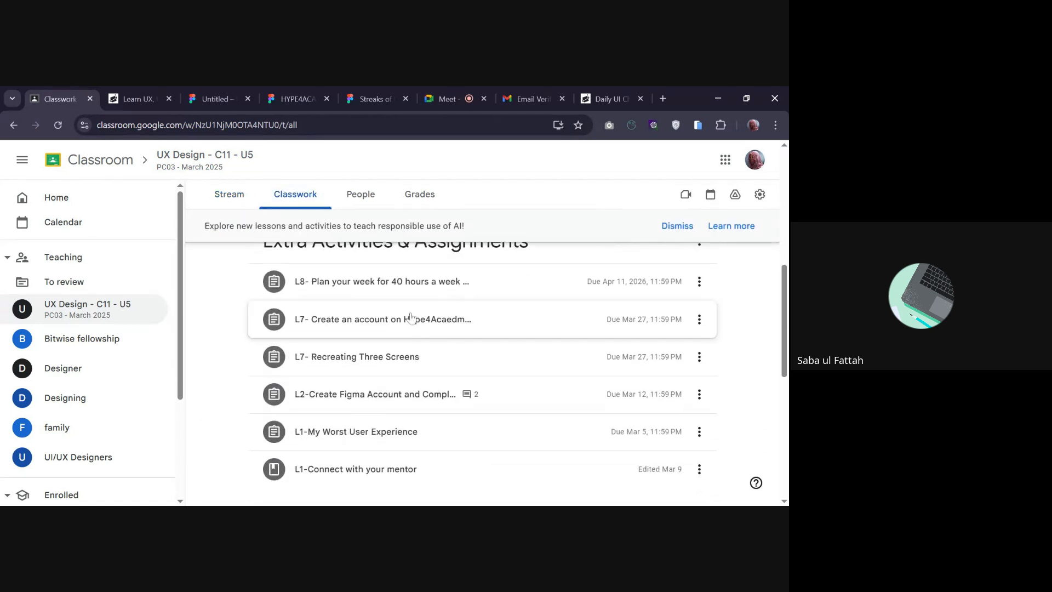
click(416, 364)
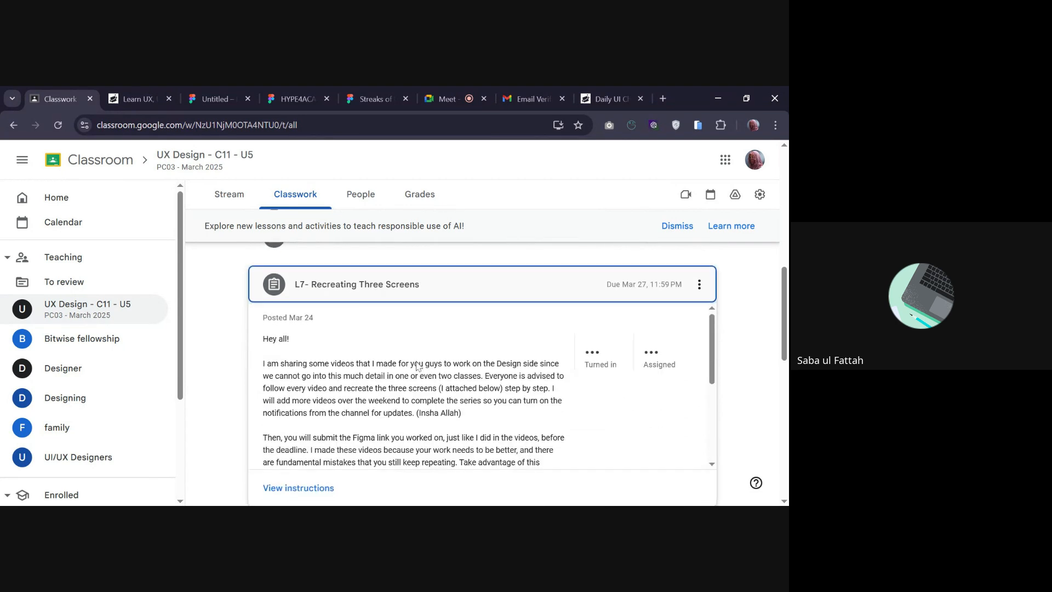
click(320, 489)
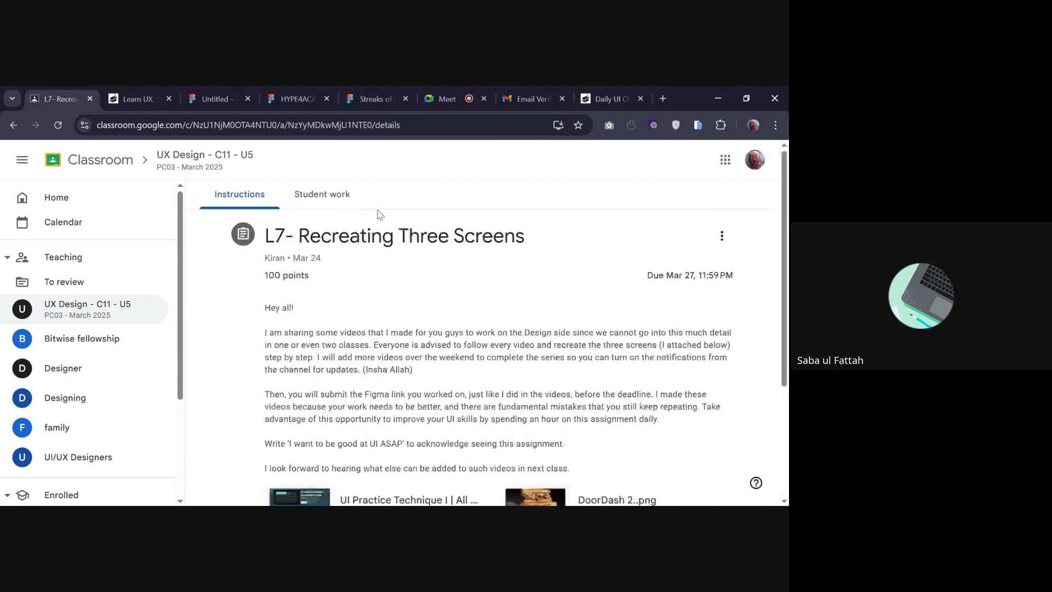
- In the assignment's student work, select the student marked Done late and open the attached Figma link
click(337, 201)
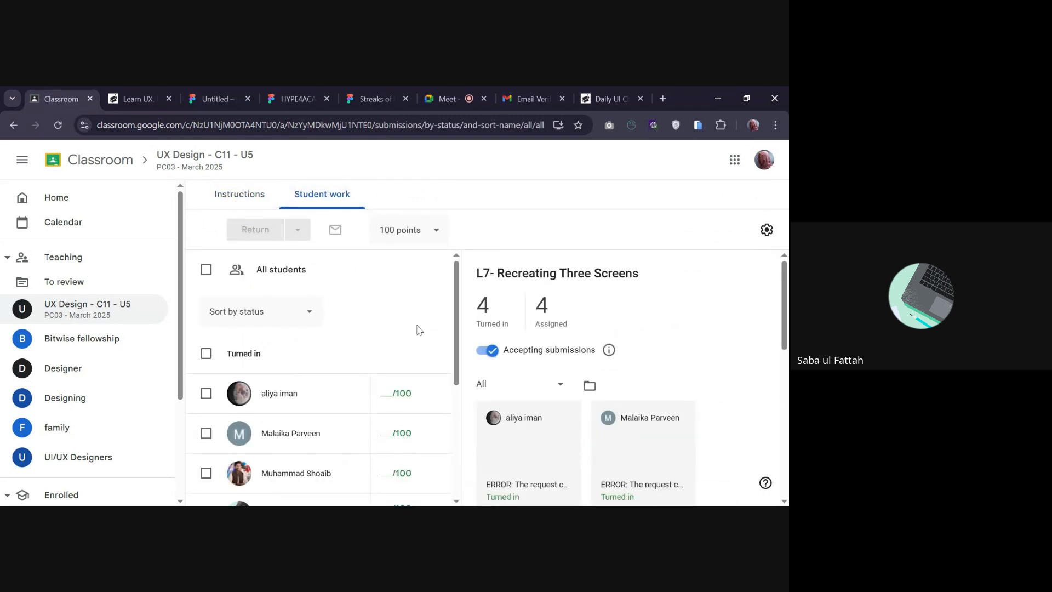
scroll(419, 329, down, 1)
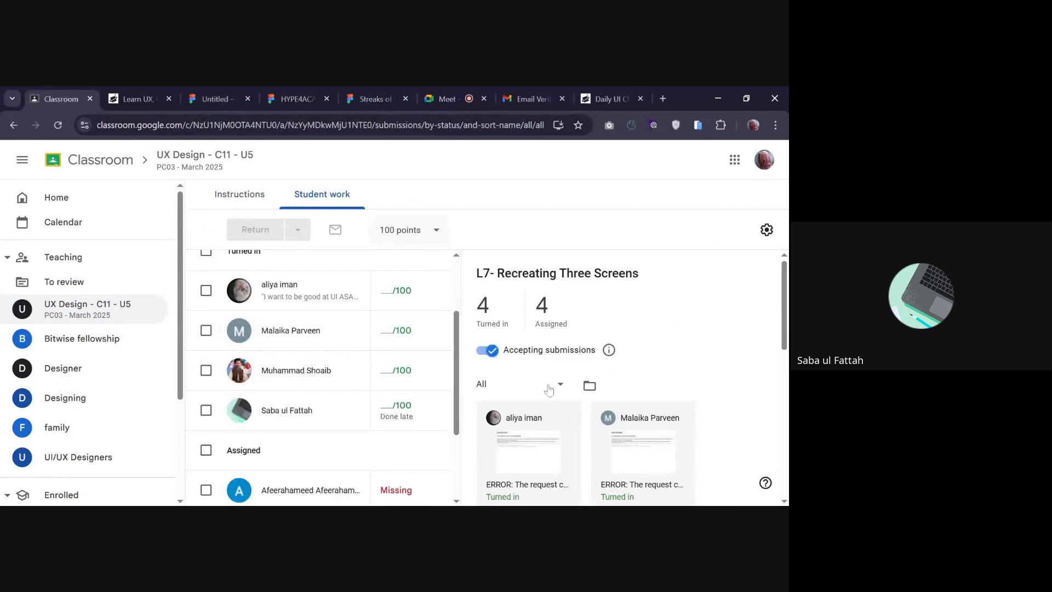
click(290, 412)
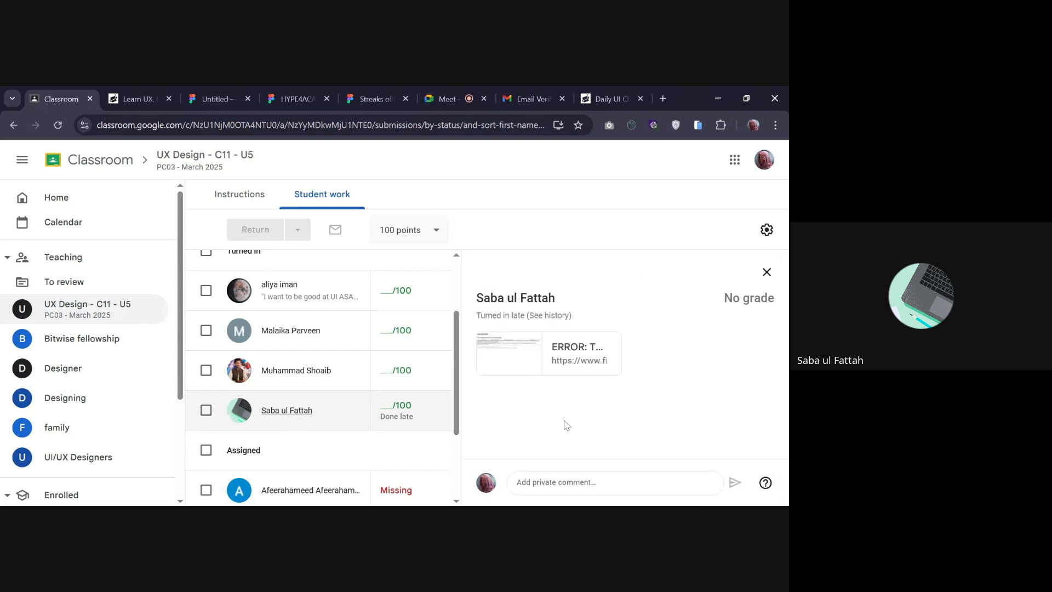
click(550, 362)
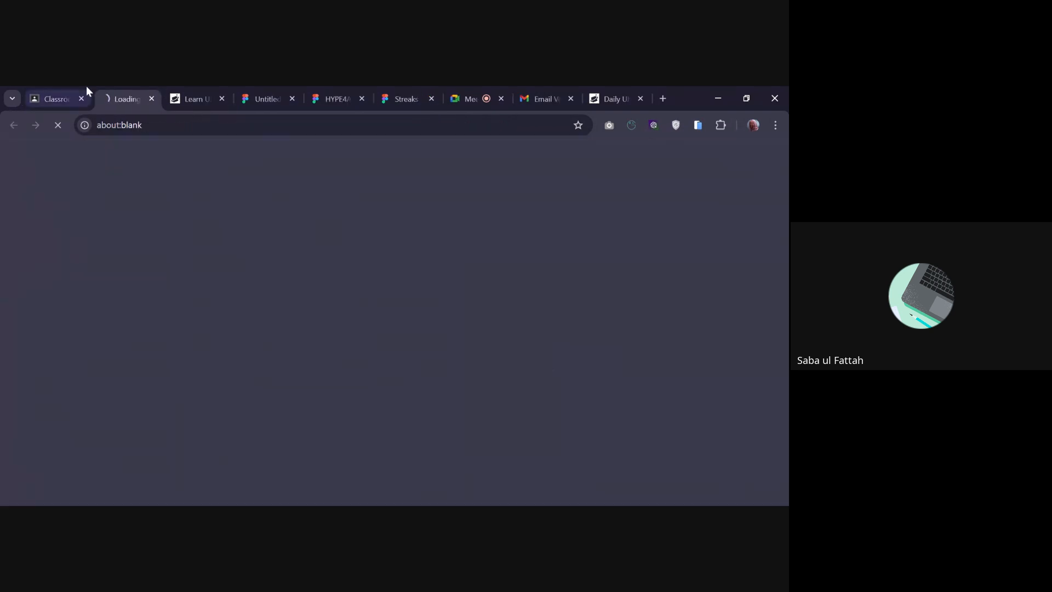
- Return to the L7- Recreating Three Screens instructions and open the UI Practice Technique playlist and the DoorDash 2..png image
click(61, 91)
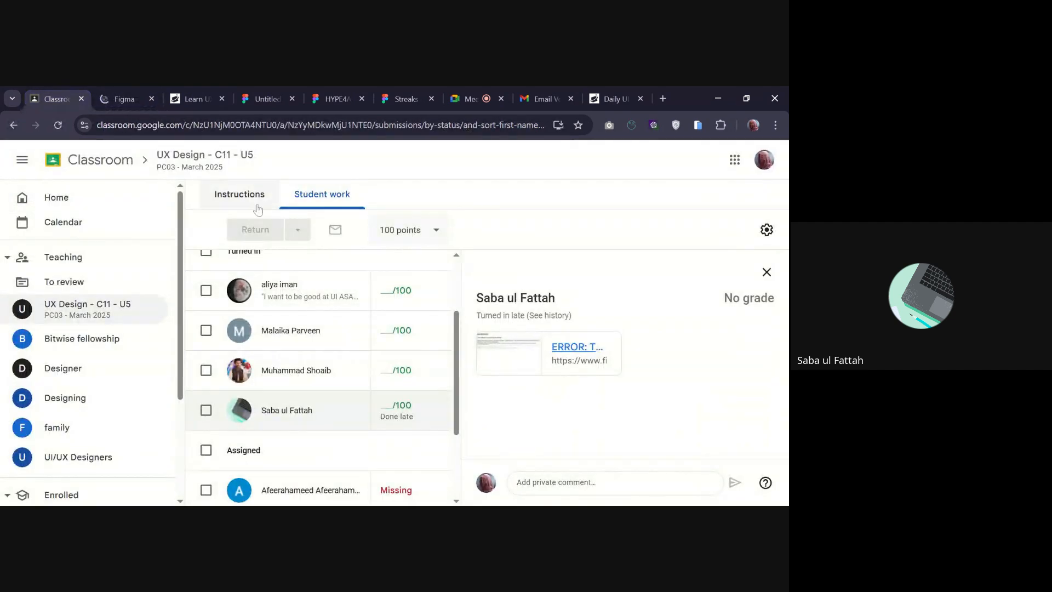
click(257, 204)
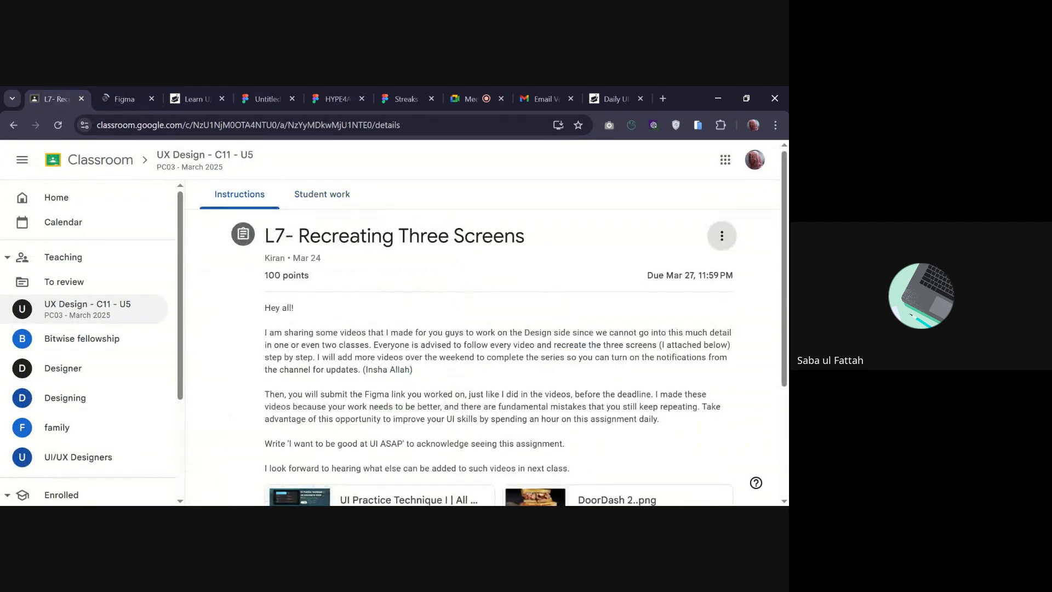
scroll(412, 365, down, 3)
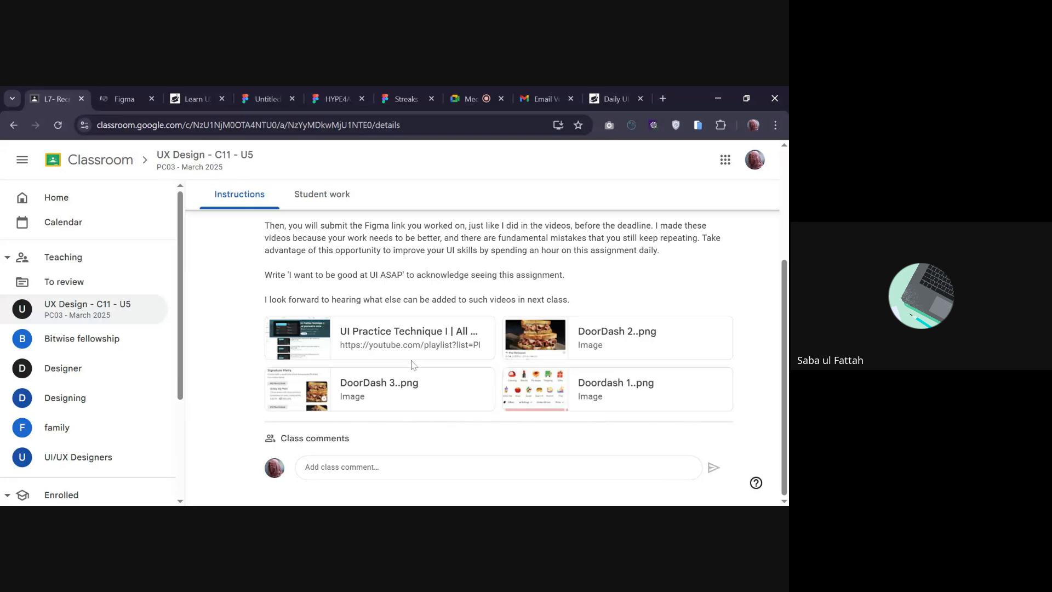
click(360, 339)
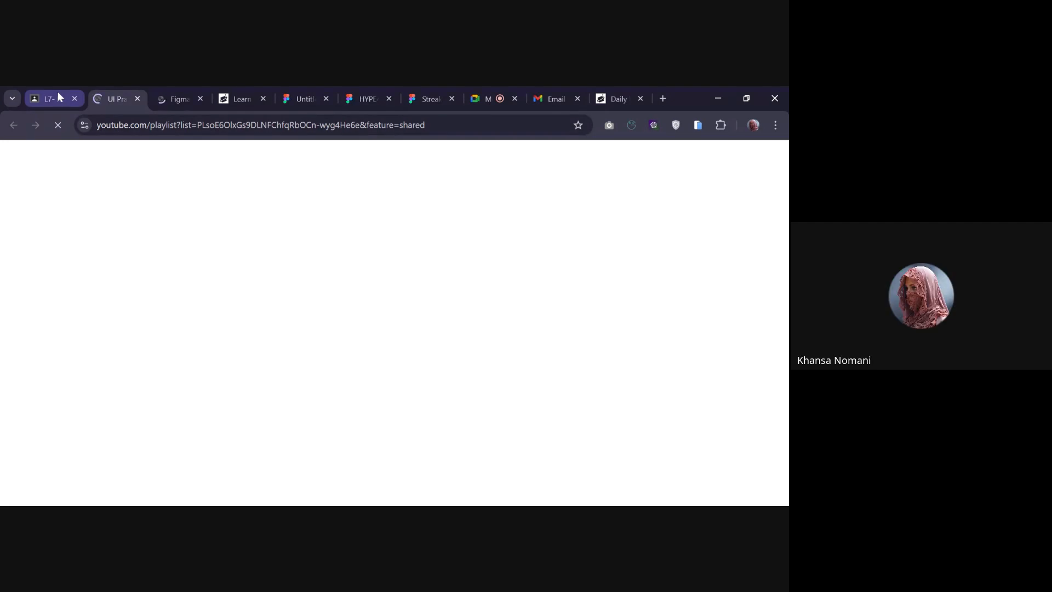
click(60, 97)
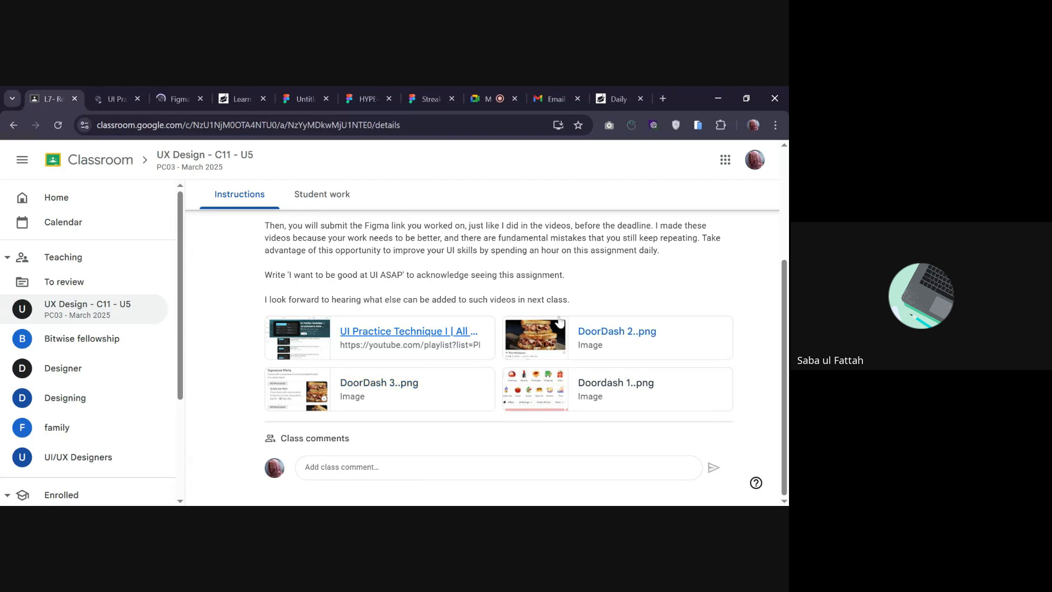
click(551, 333)
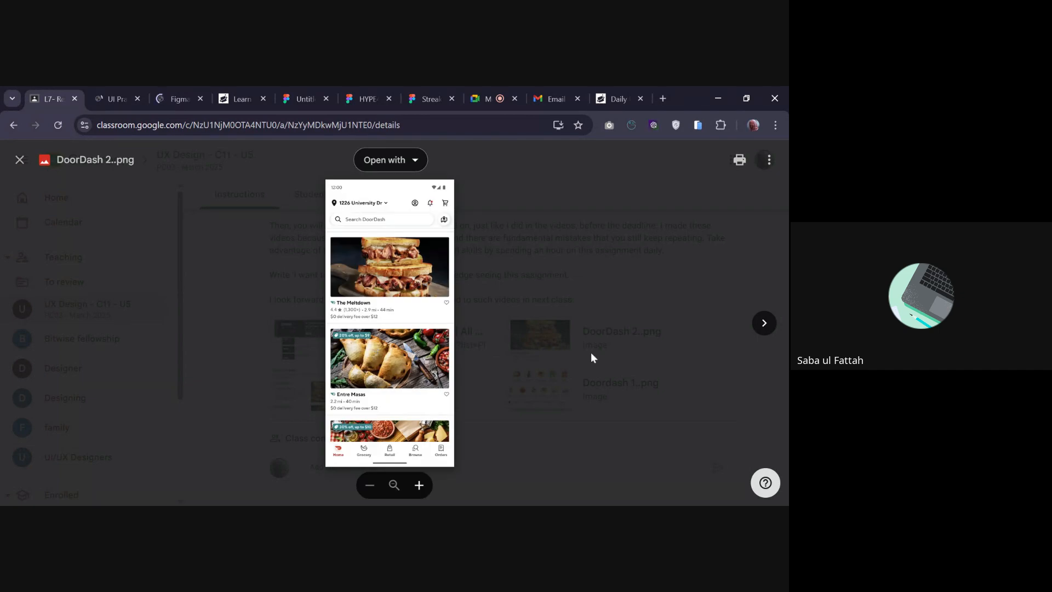
- View the DoorDash 3..png reference, close the UI Practice playlist, and switch to the student's screens project file in Figma
click(765, 328)
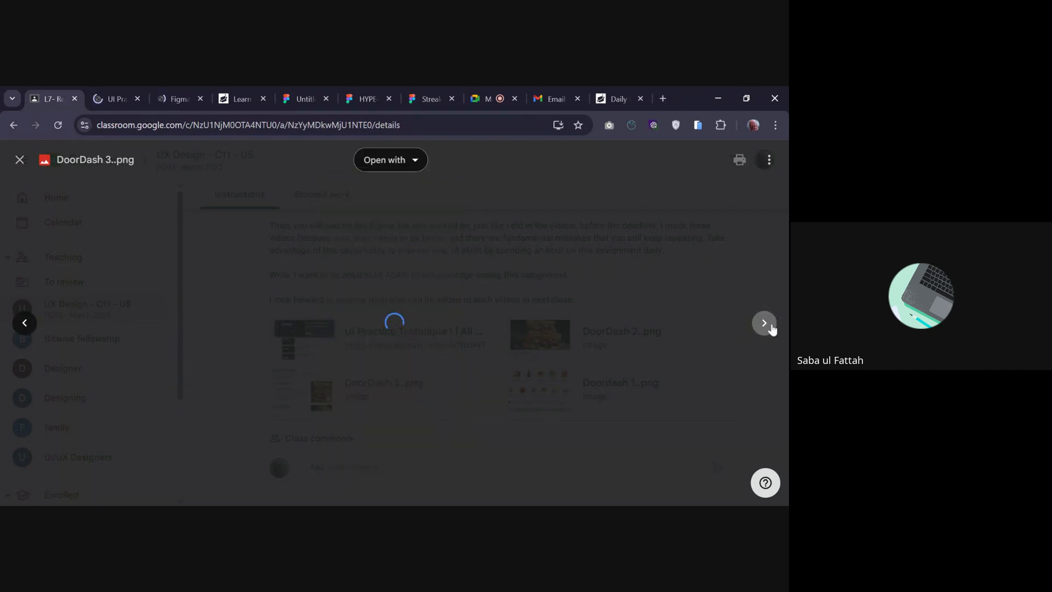
click(183, 88)
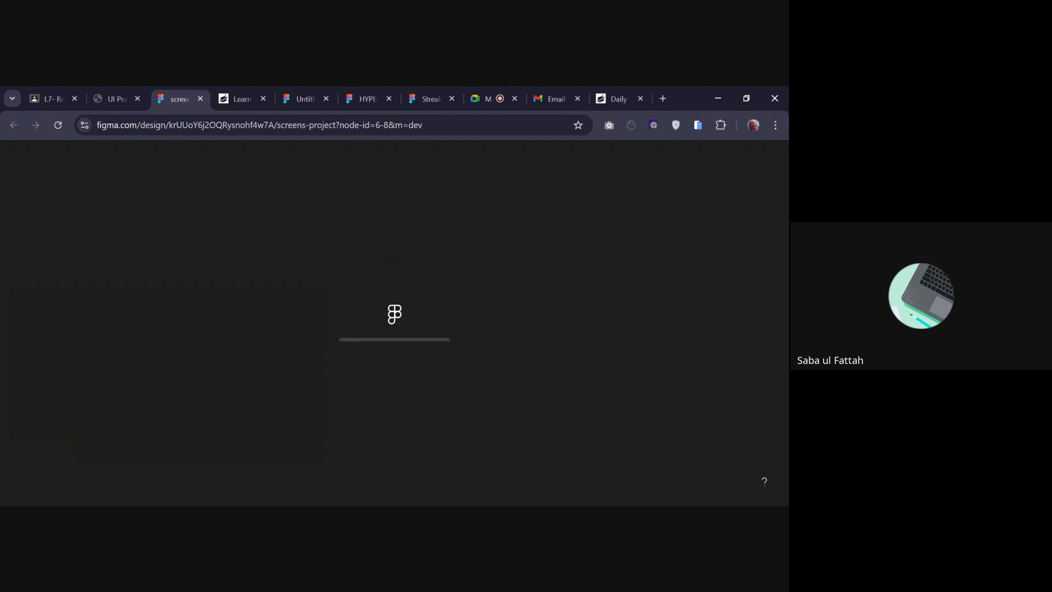
click(111, 88)
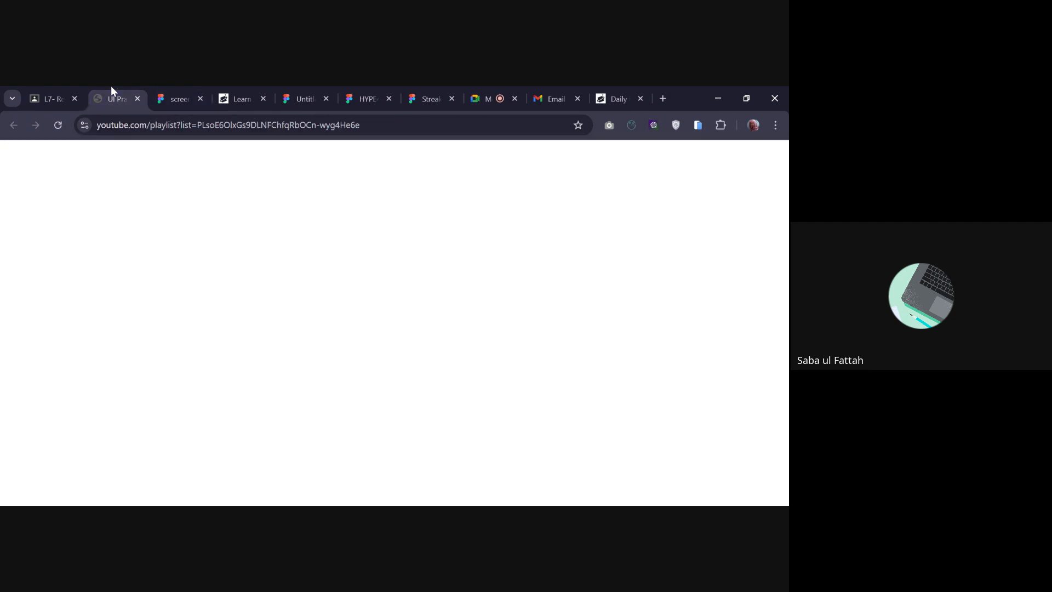
click(171, 90)
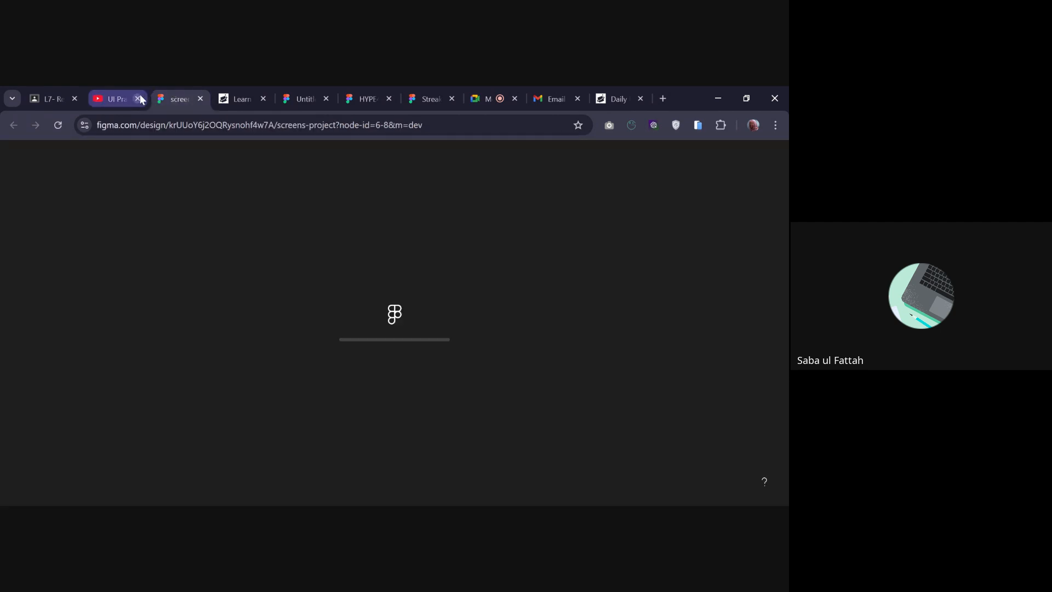
click(138, 98)
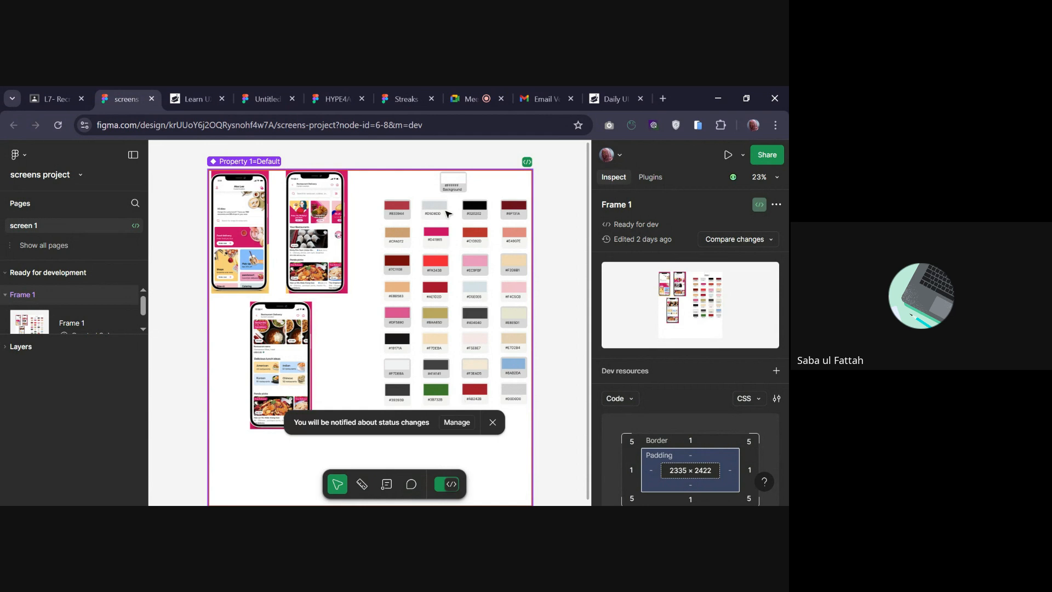
- Switch the screens project file to Design Mode and look over the phone screens and color swatches in Frame 1
click(443, 489)
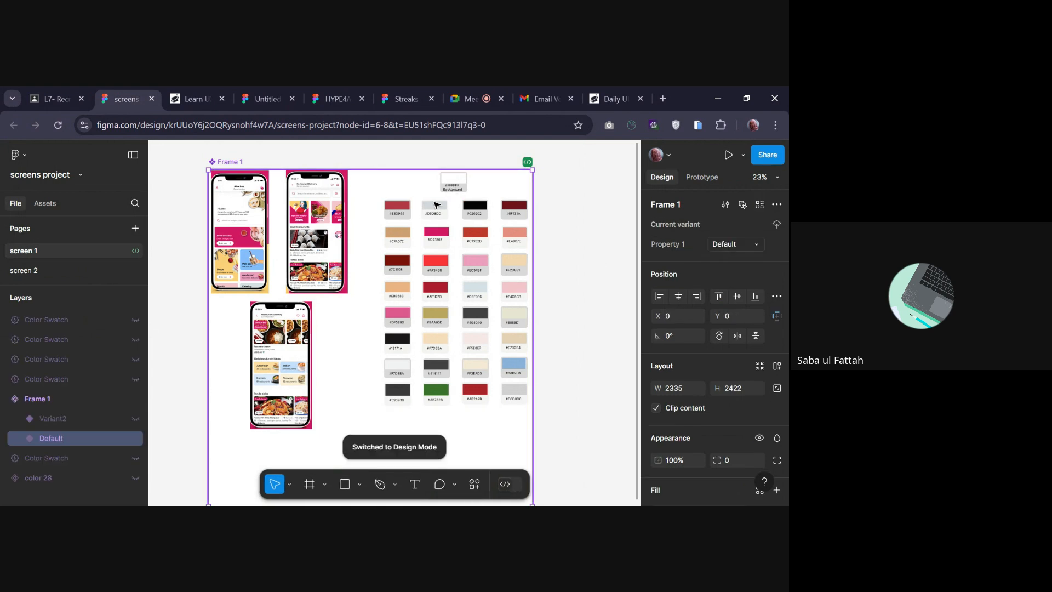
scroll(434, 207, up, 5)
scroll(434, 205, up, 2)
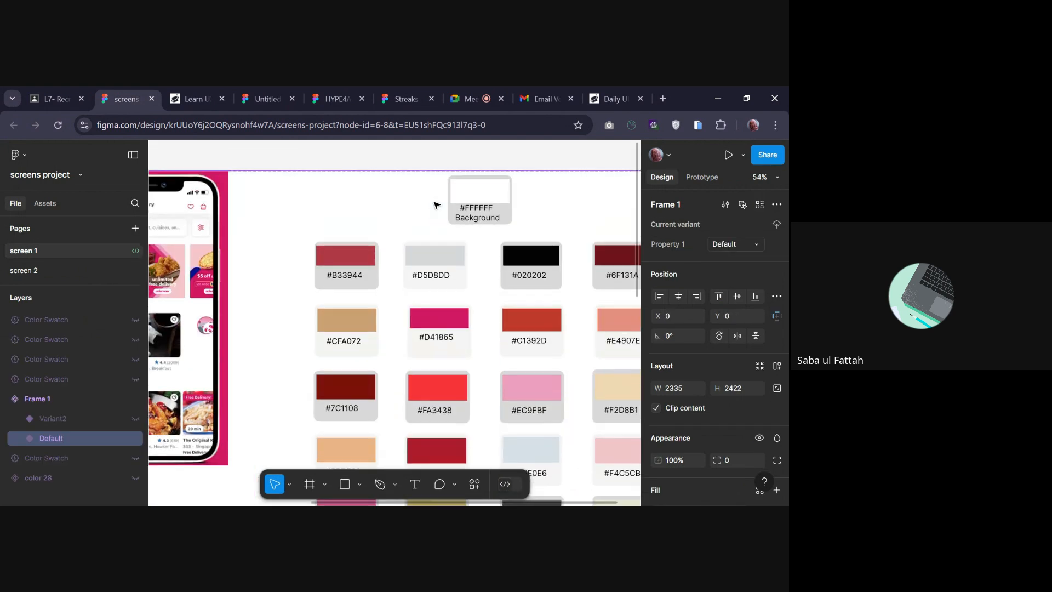
scroll(435, 206, up, 1)
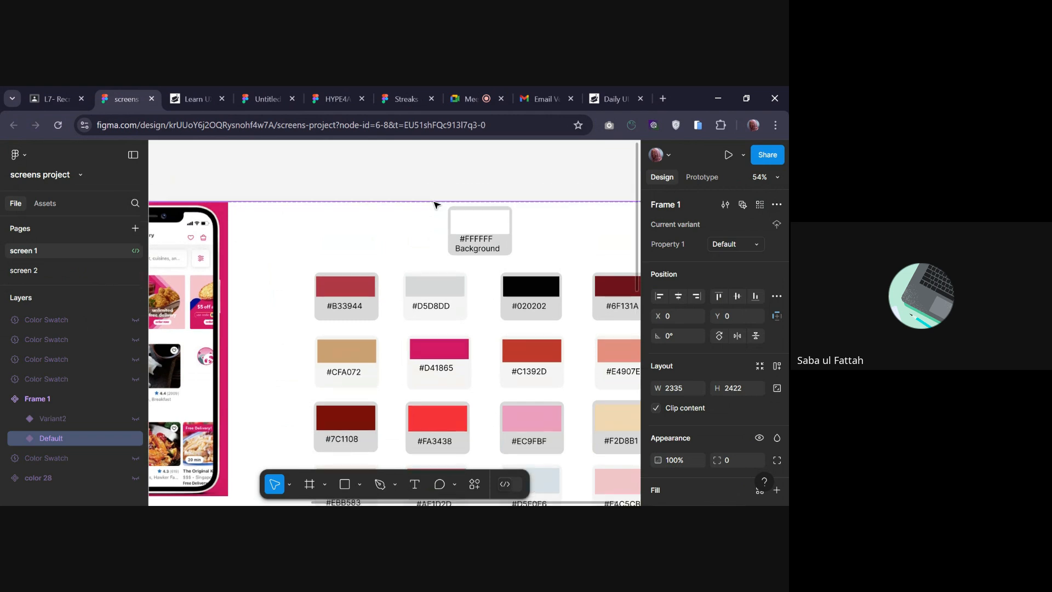
scroll(434, 205, down, 5)
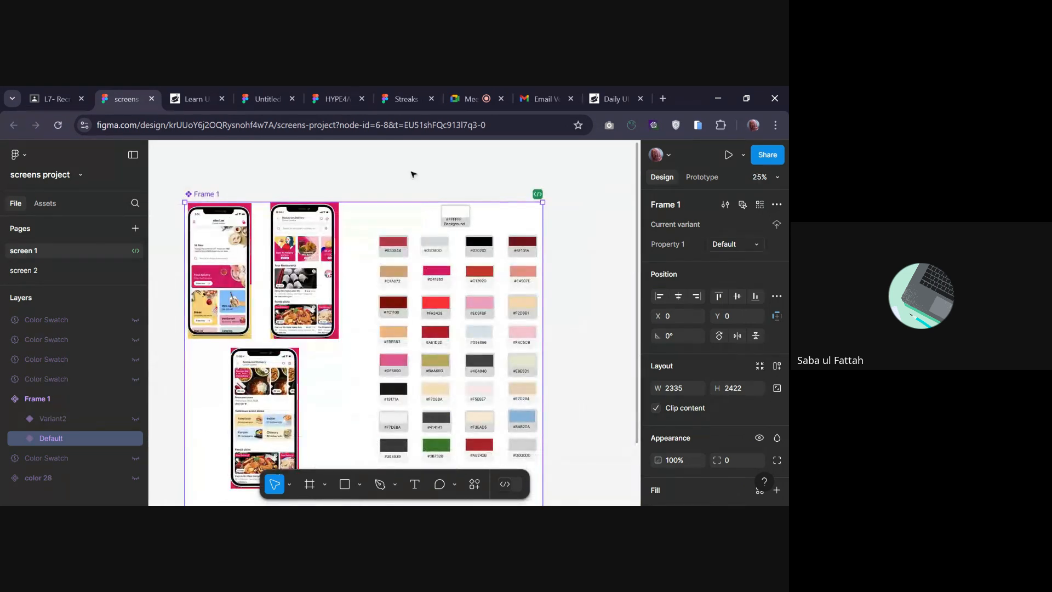
click(414, 174)
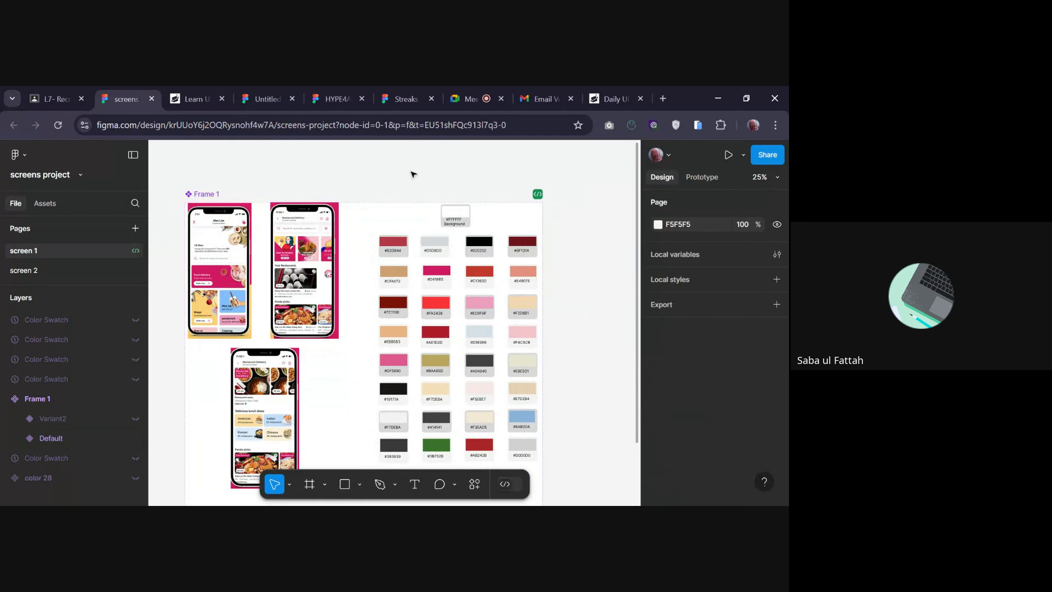
- Look through the plugins and widgets and run the Foundation: Color Generator plugin
click(474, 484)
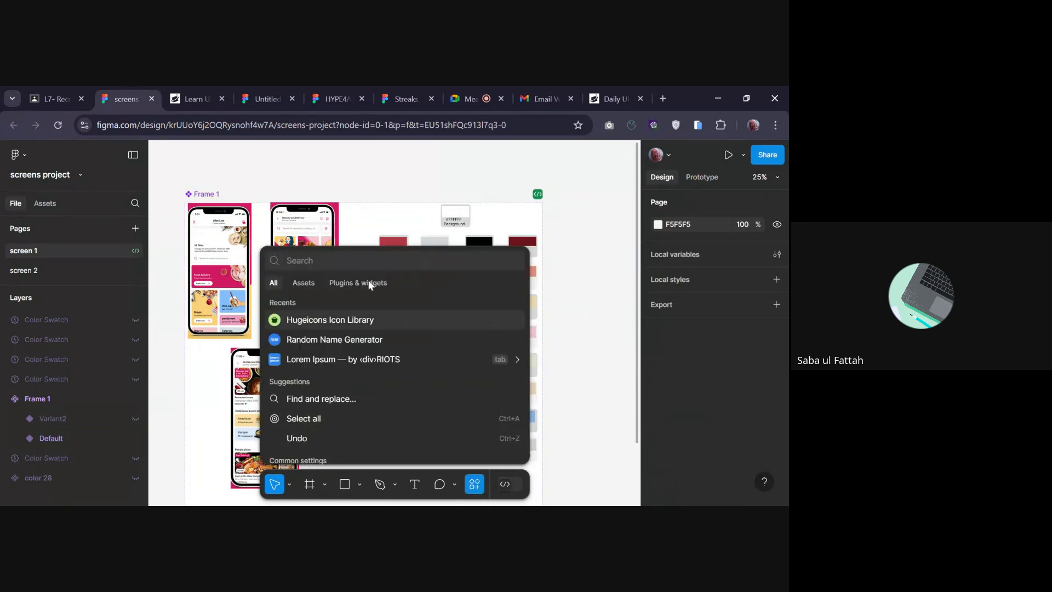
click(370, 283)
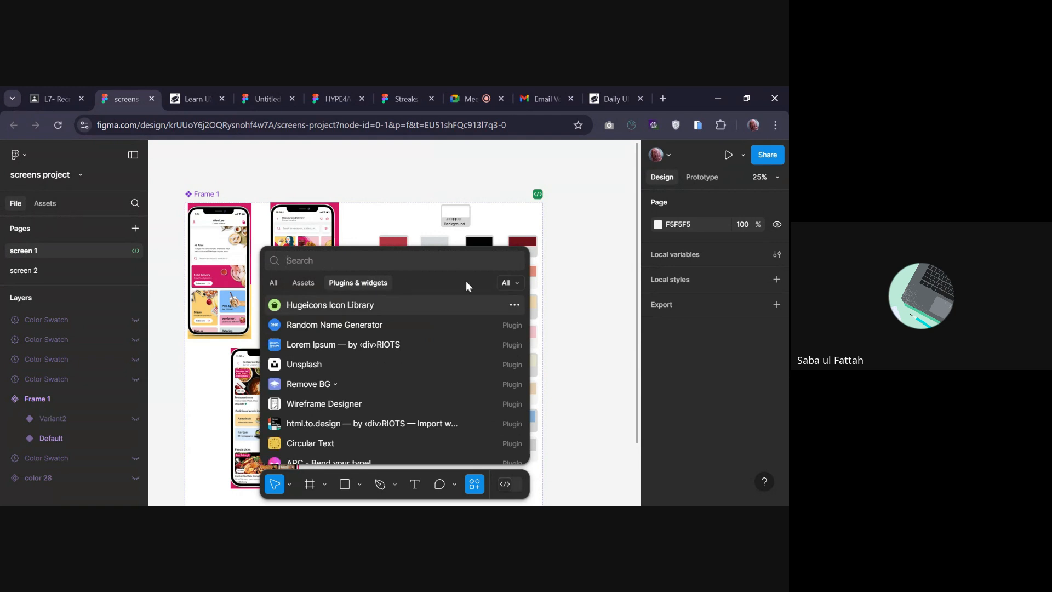
scroll(575, 292, left, 2)
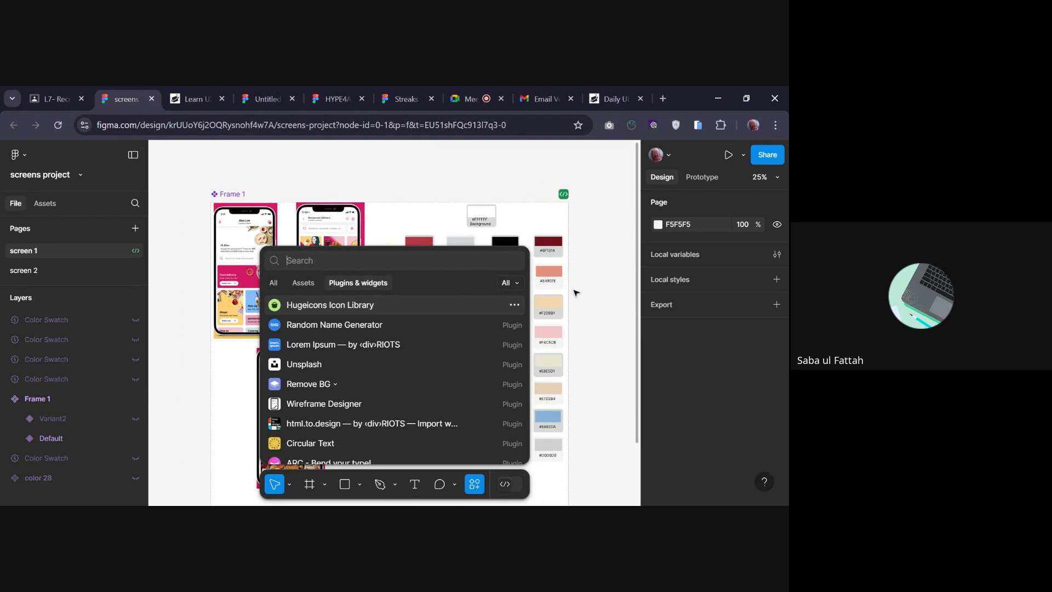
scroll(576, 293, left, 1)
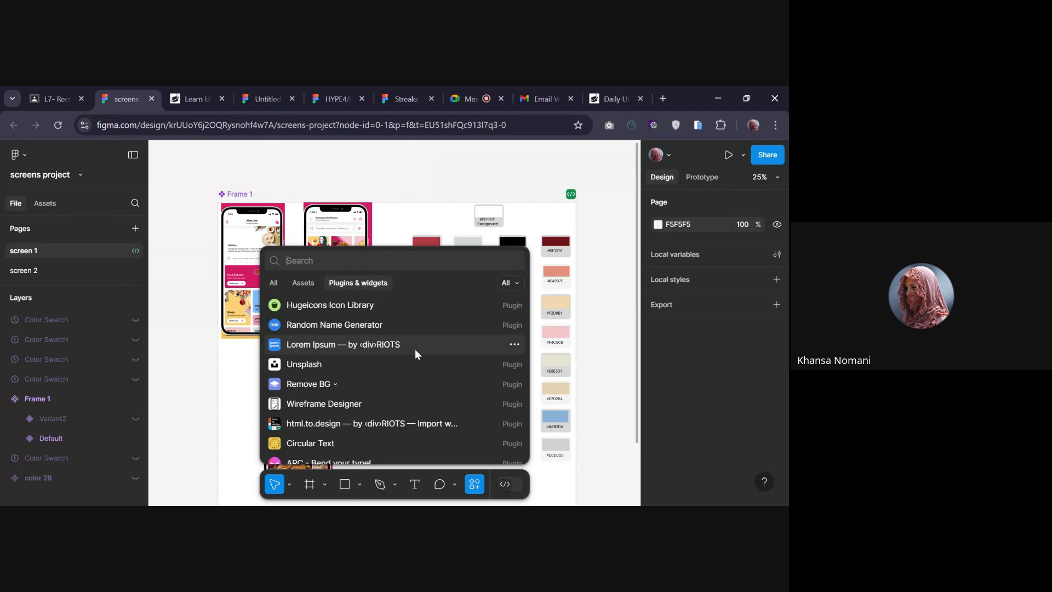
scroll(560, 237, left, 6)
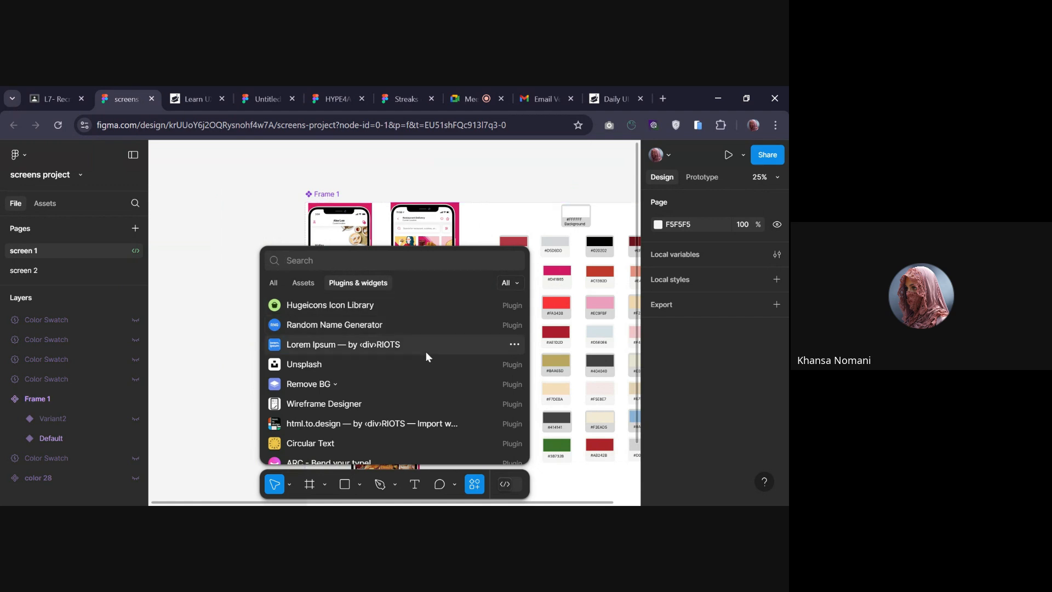
scroll(426, 351, down, 5)
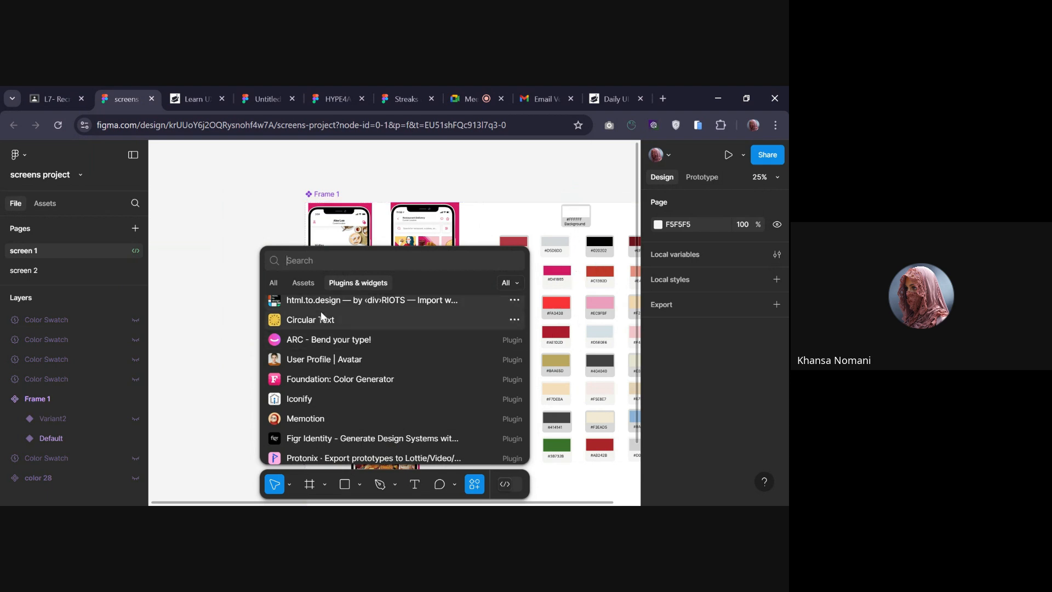
scroll(325, 366, down, 2)
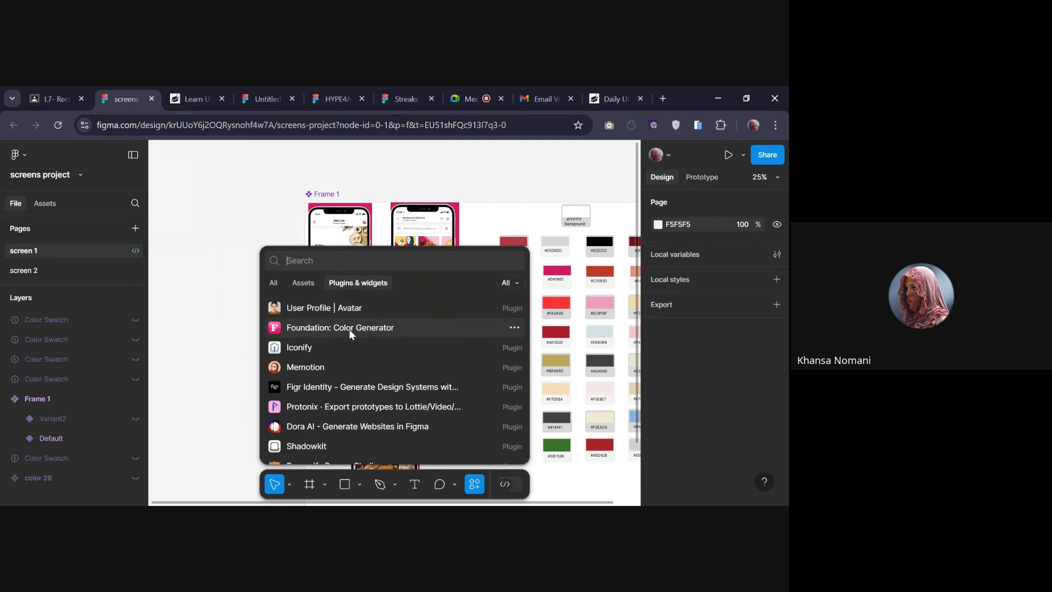
click(349, 329)
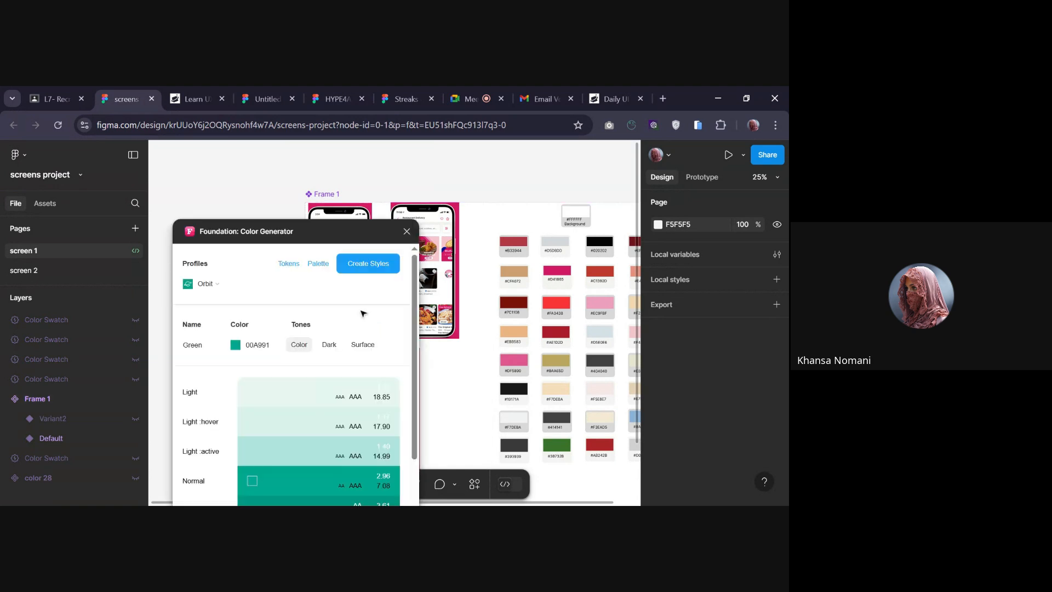
- Demonstrate Foundation: Color Generator by changing its base color to violet CD43DF, examine the generated tones, and close the plugin
scroll(570, 356, left, 1)
scroll(570, 356, left, 3)
scroll(543, 356, right, 10)
scroll(543, 356, left, 4)
scroll(543, 356, left, 2)
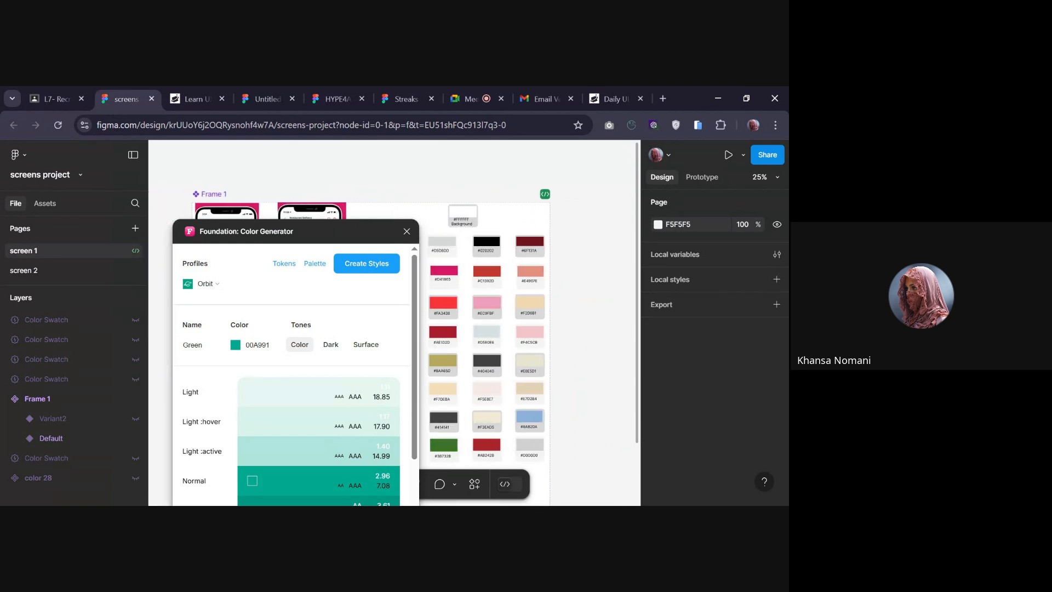
drag(333, 227, 249, 154)
scroll(222, 311, down, 3)
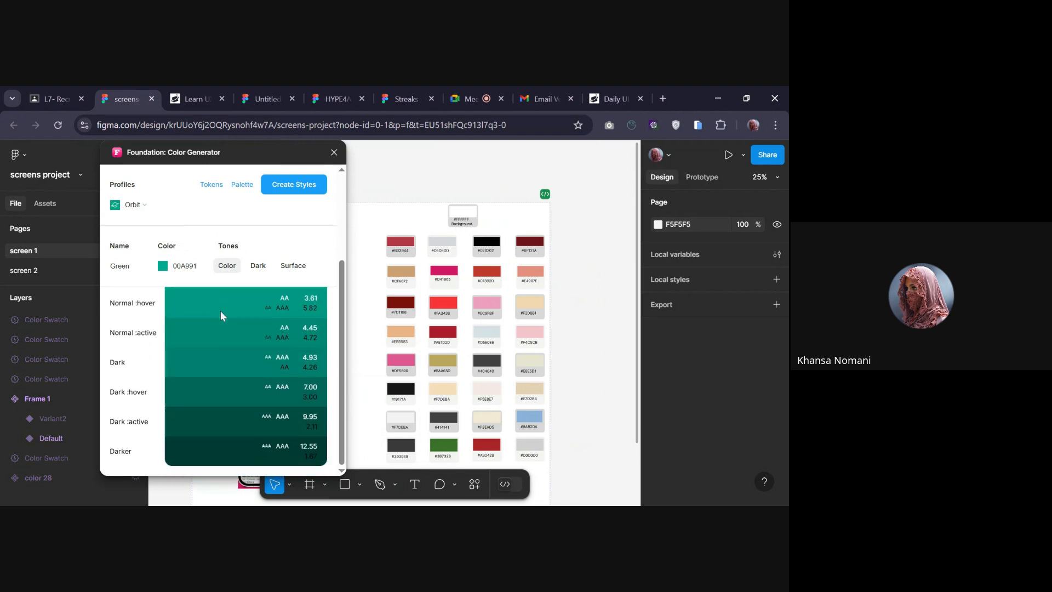
scroll(222, 311, up, 3)
click(162, 270)
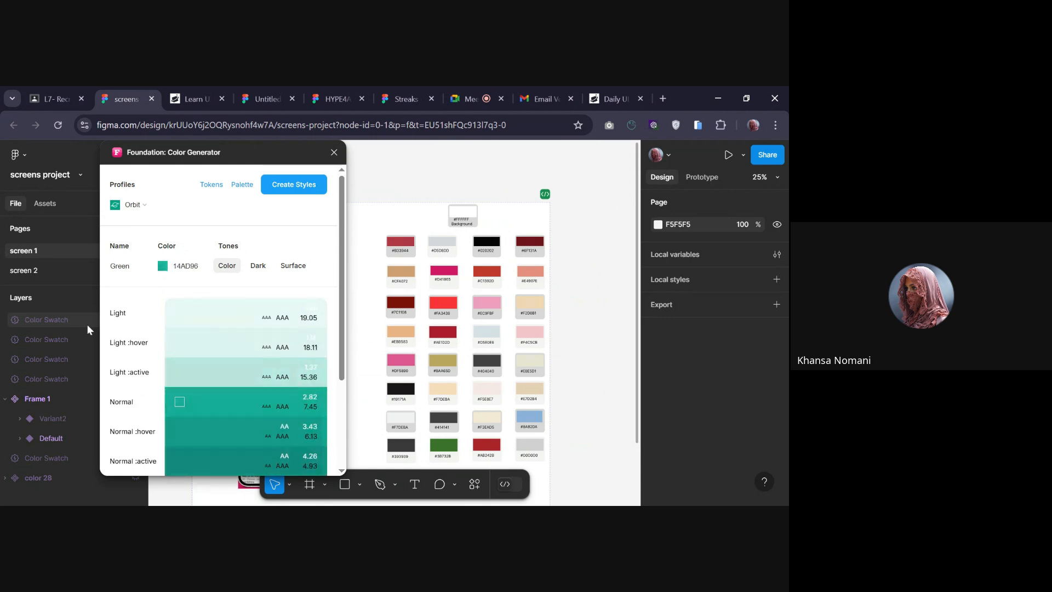
drag(249, 378, 278, 377)
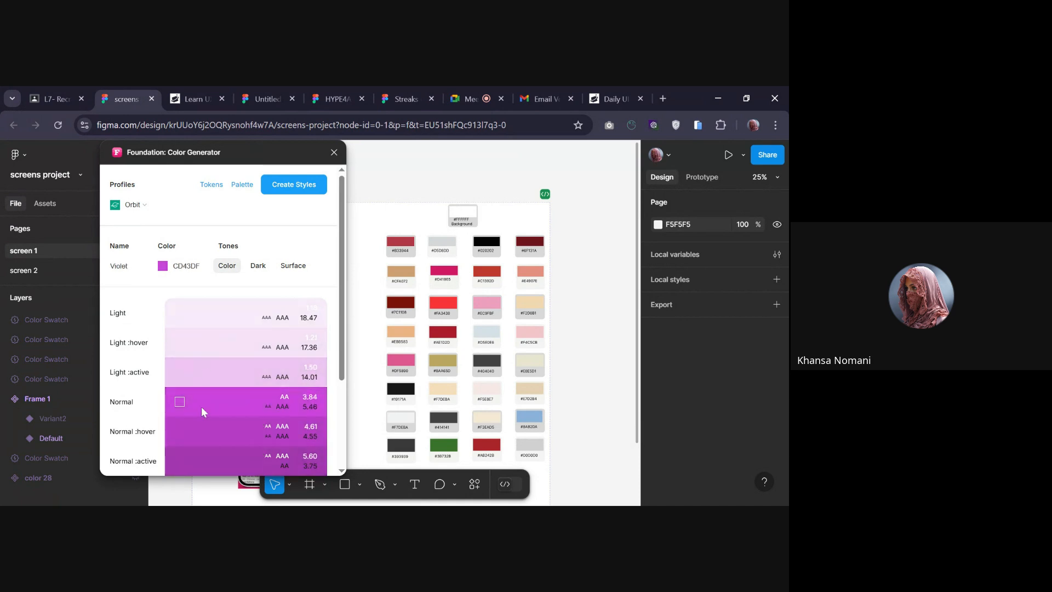
scroll(229, 402, down, 3)
scroll(229, 405, up, 3)
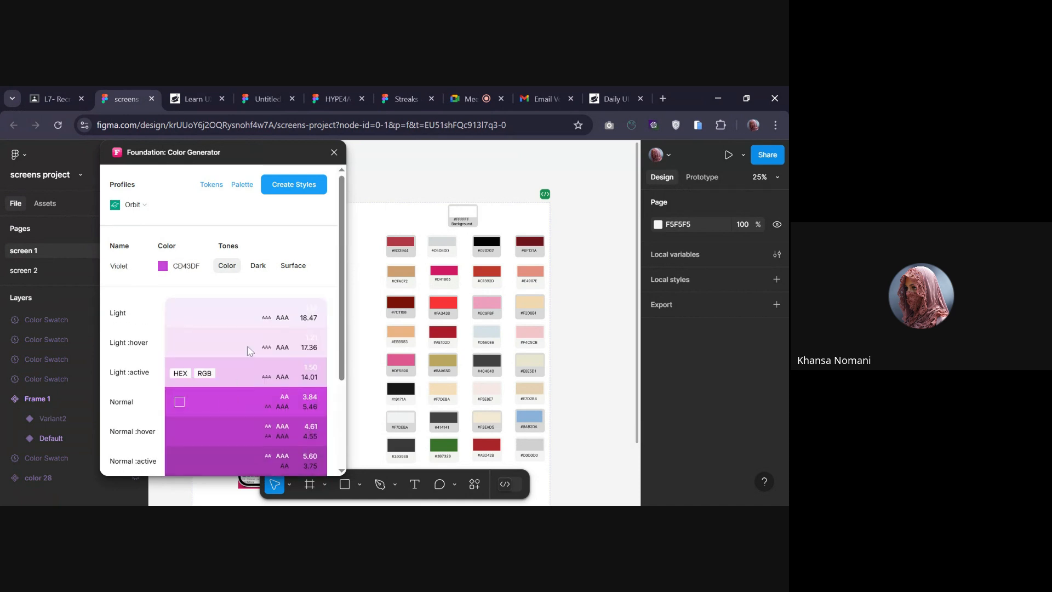
click(333, 152)
- Check the DoorDash 3..png reference in Google Classroom, return to the screens project, and browse the available plugins and widgets
click(61, 96)
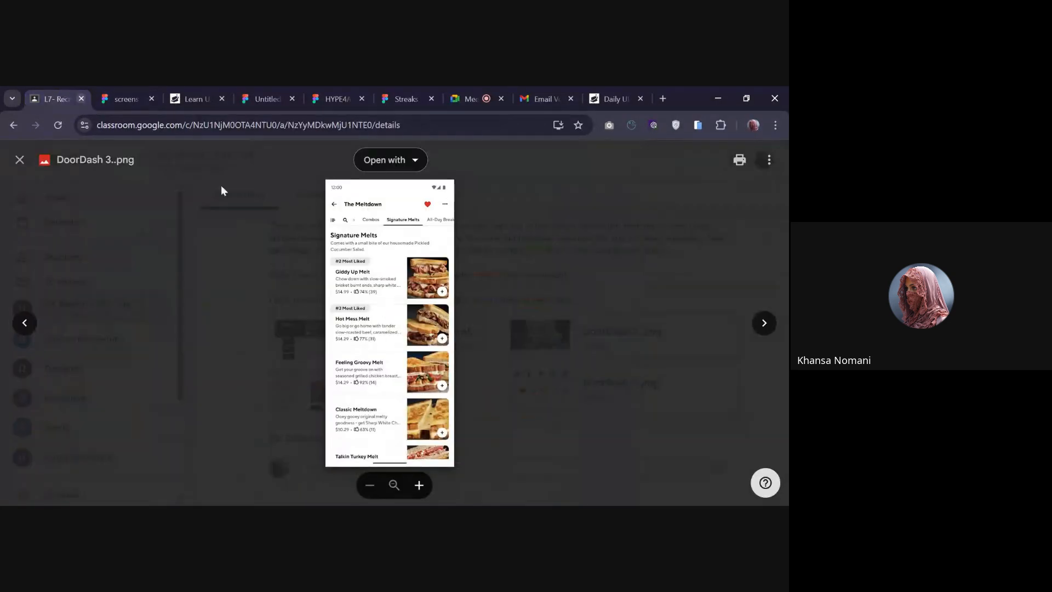
click(130, 93)
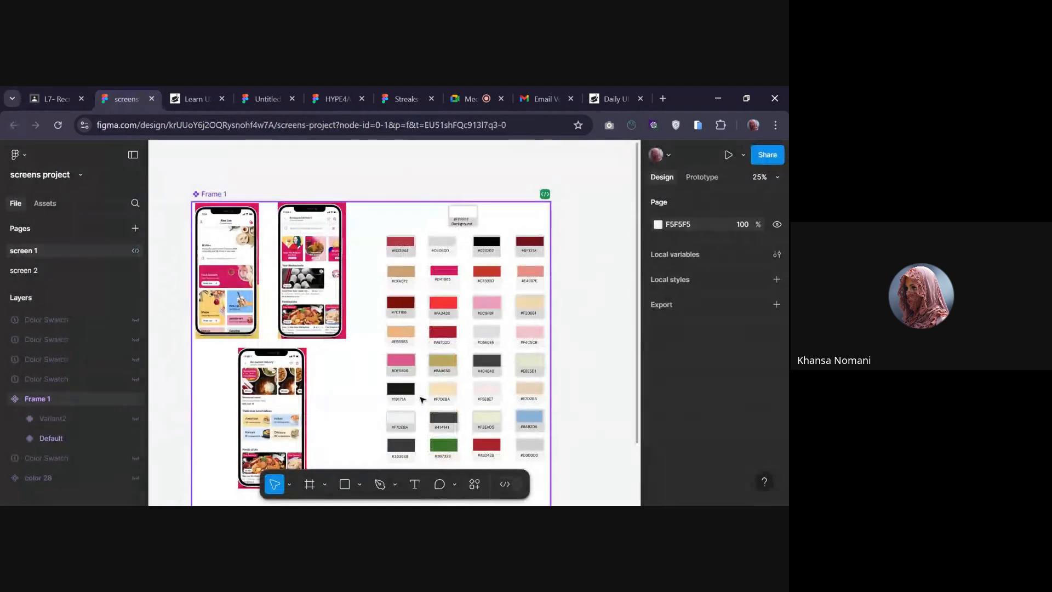
click(474, 485)
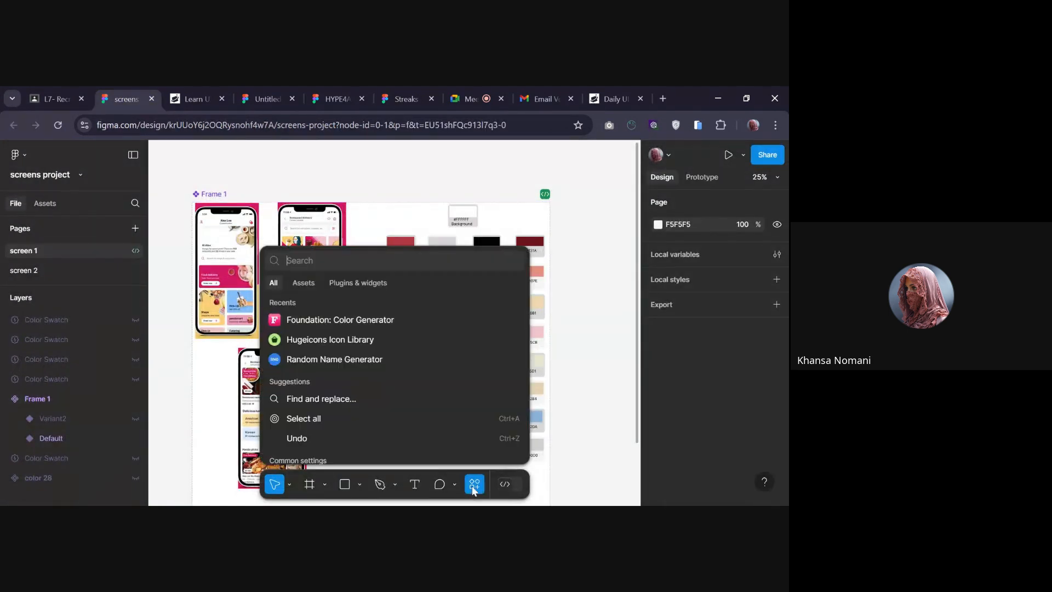
click(360, 283)
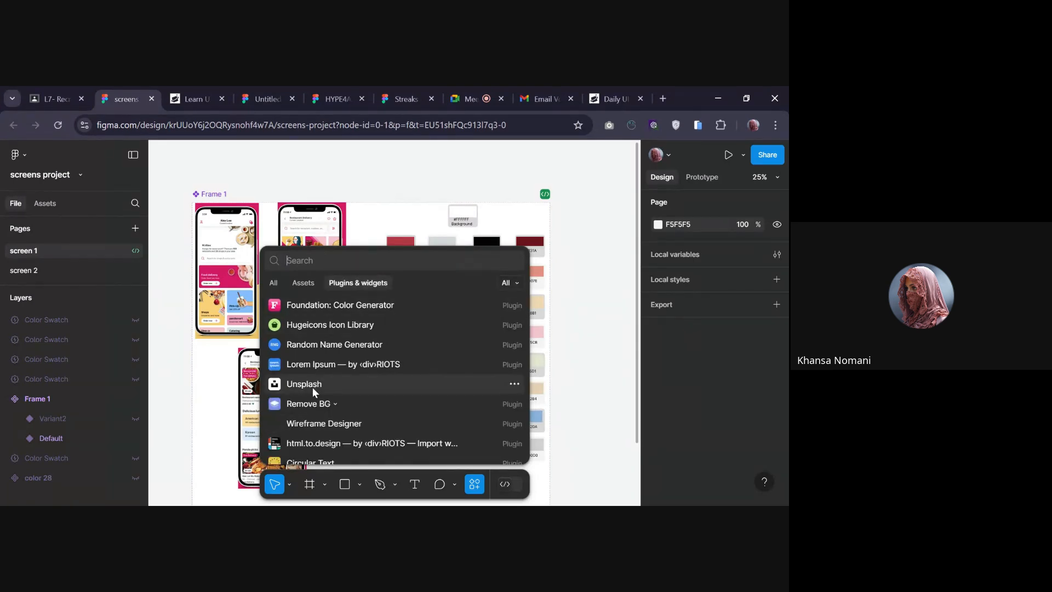
scroll(314, 391, down, 3)
scroll(314, 392, up, 4)
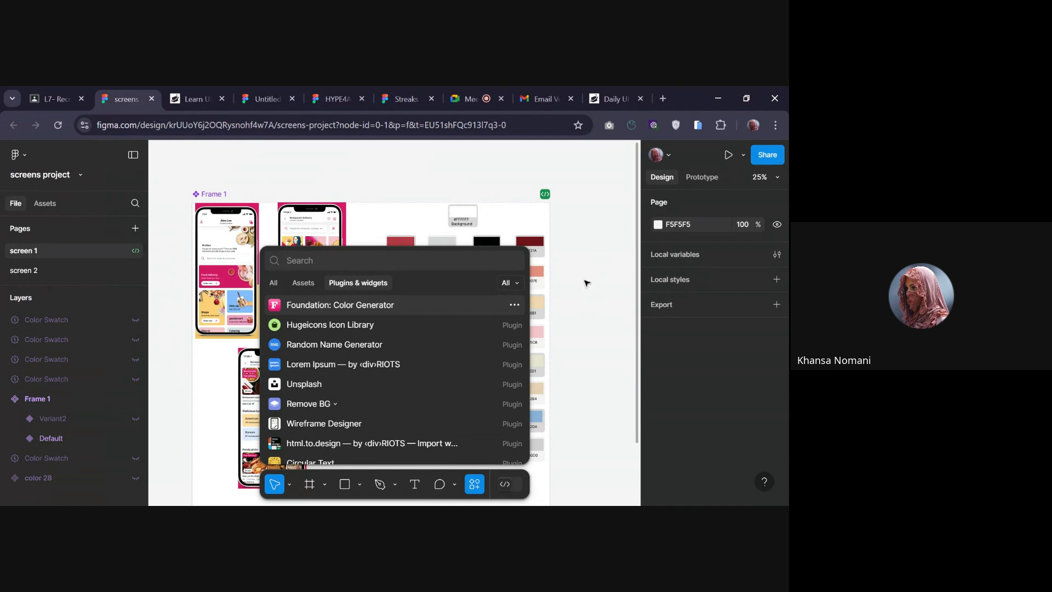
scroll(586, 283, left, 2)
key(Down)
key(Down)
key(Down)
key(Up)
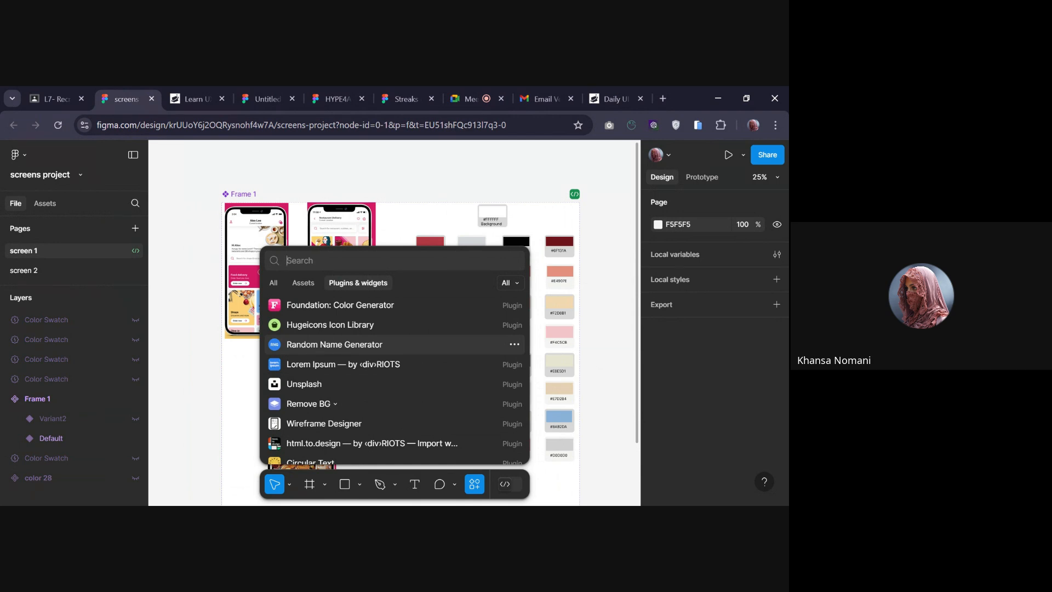
key(Escape)
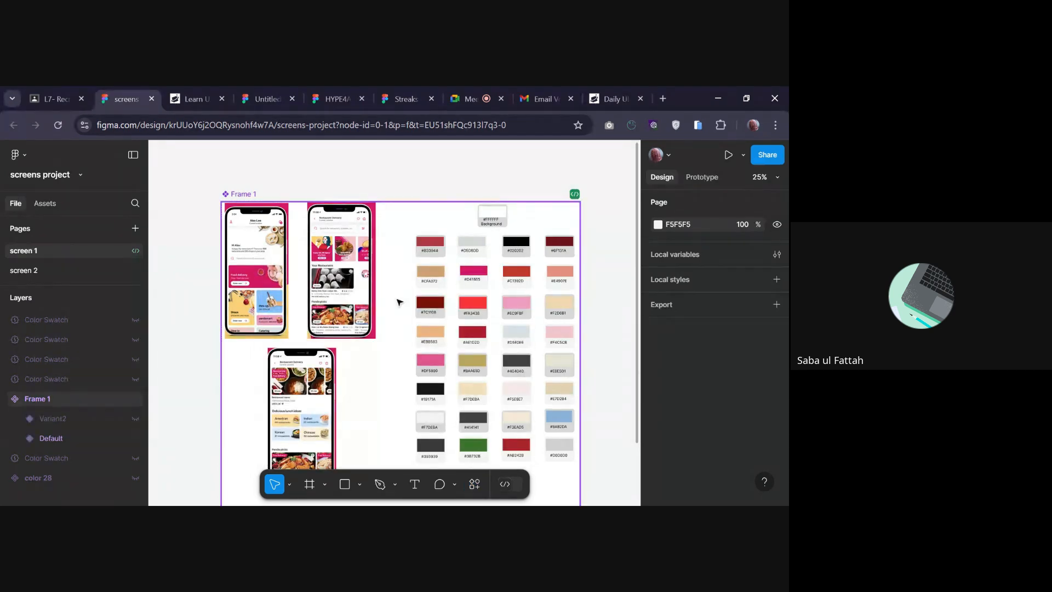
- Duplicate Frame 1 and place the copy beside the original at X 2850, Y -278
scroll(239, 234, up, 2)
scroll(239, 234, down, 2)
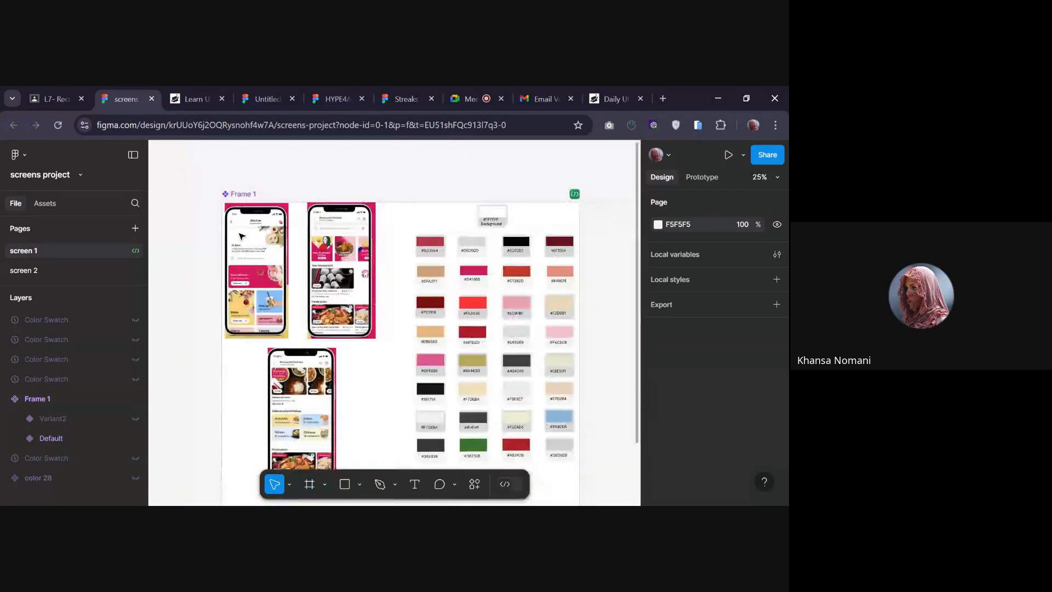
click(242, 195)
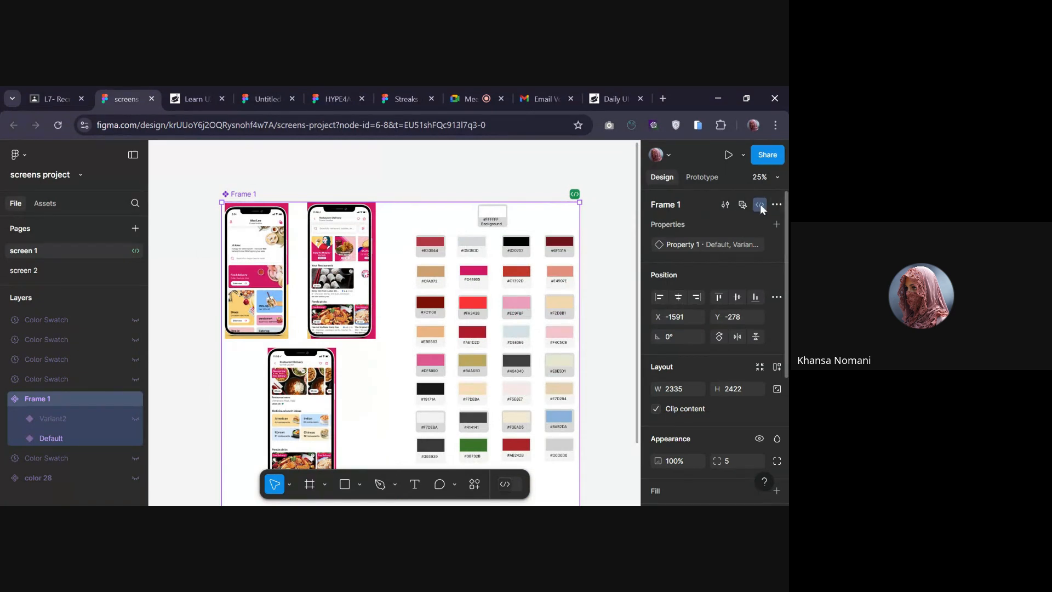
scroll(269, 259, up, 2)
scroll(269, 259, down, 5)
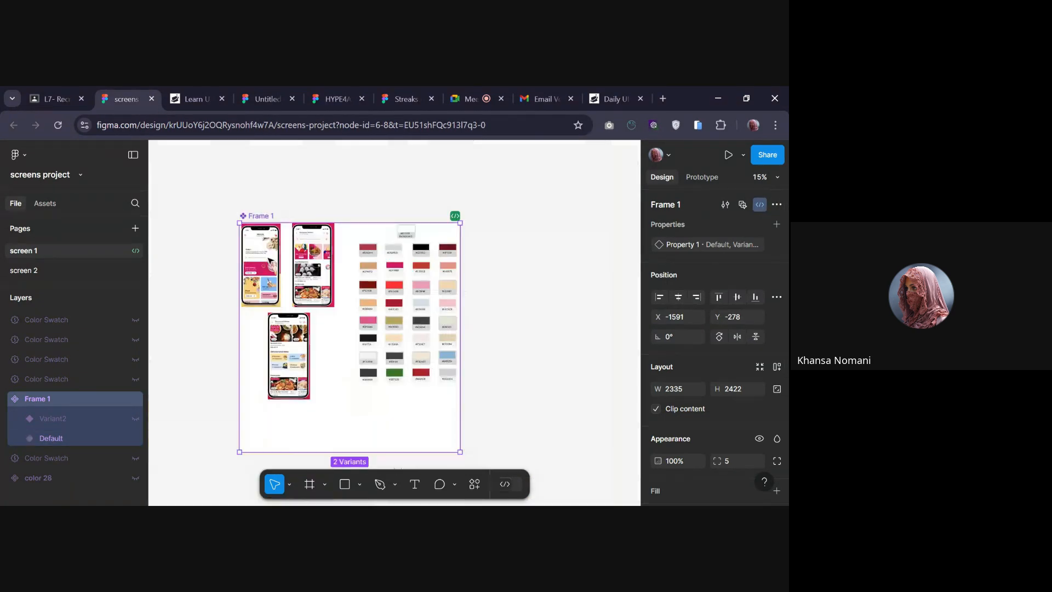
key(ctrl+d)
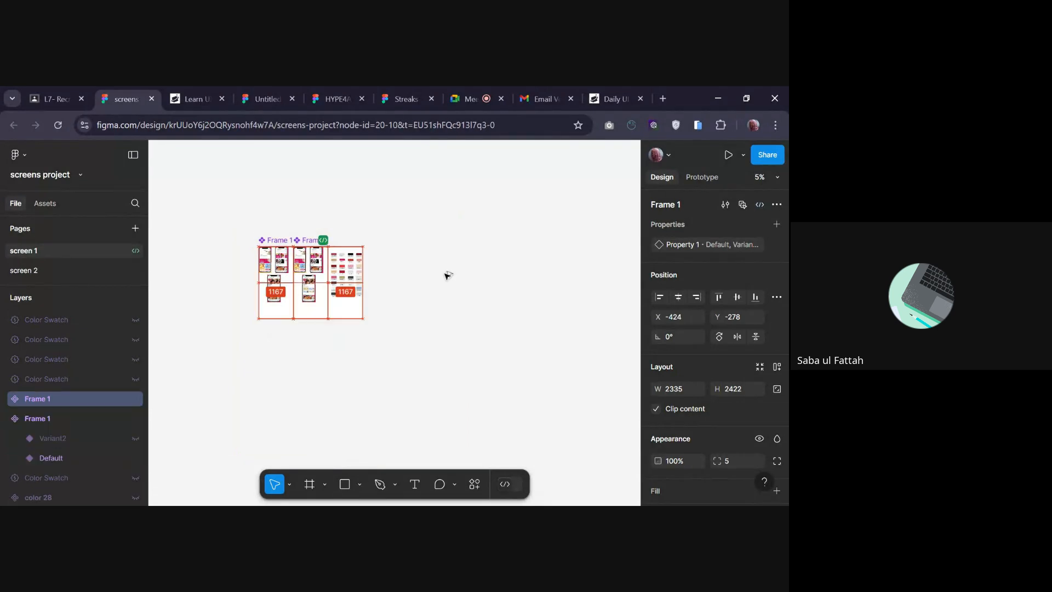
drag(420, 270, 388, 270)
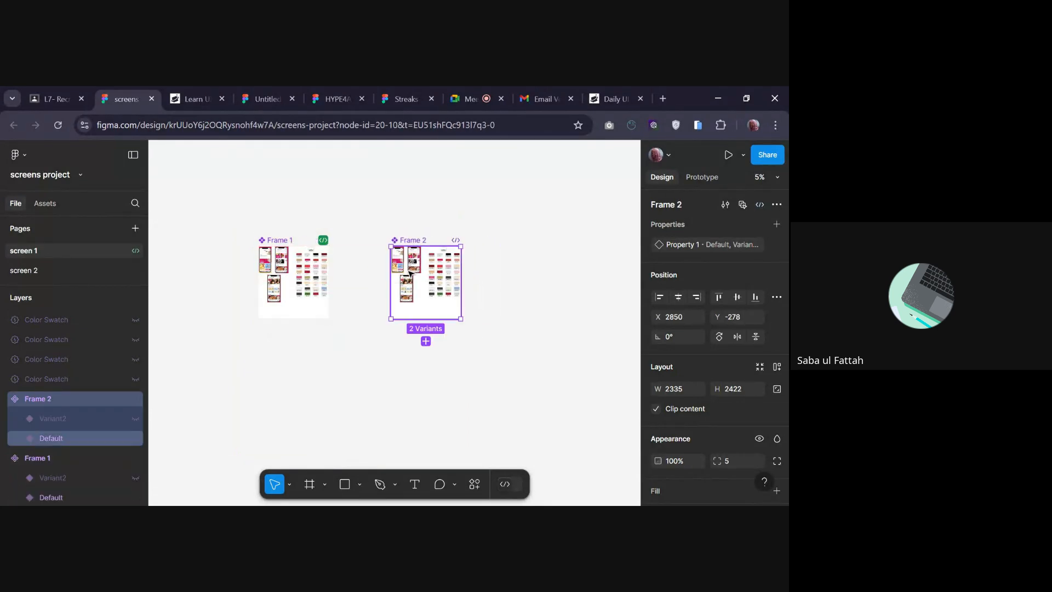
- Look through the commands available for the duplicate Frame 2 and delete that frame
right_click(412, 271)
scroll(462, 438, down, 3)
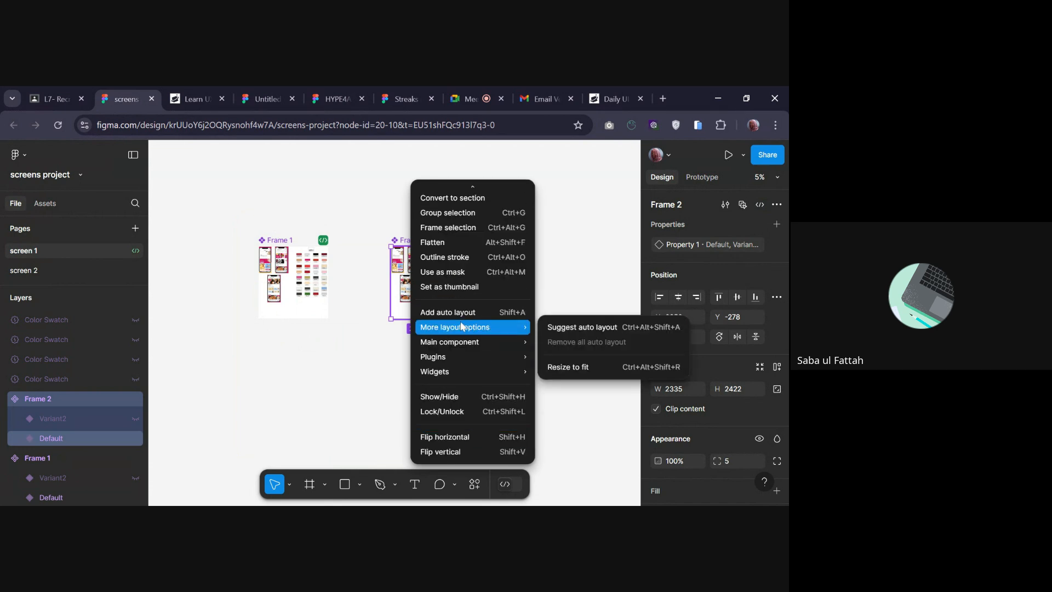
click(375, 372)
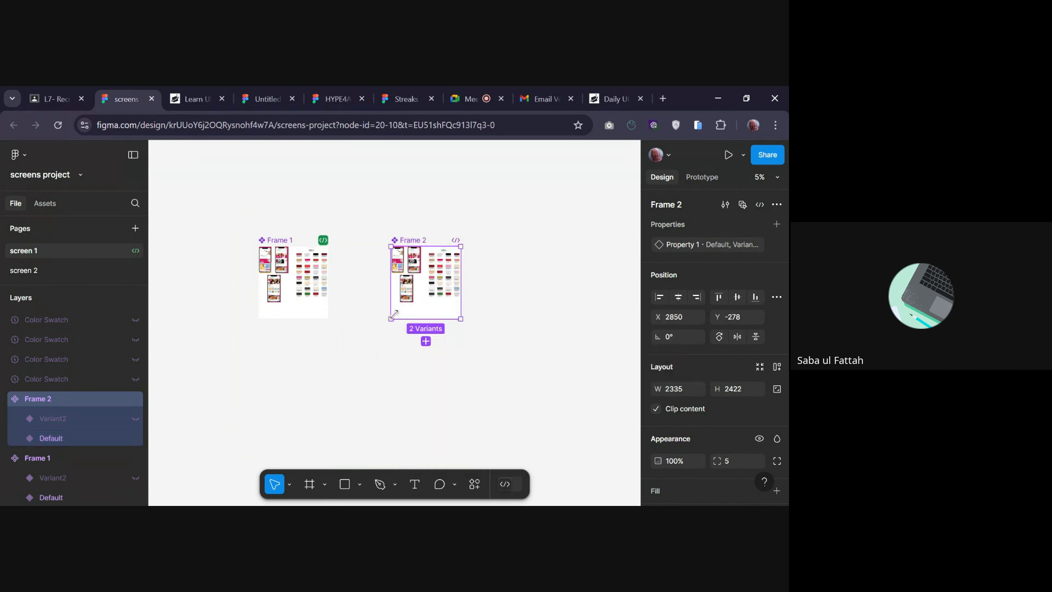
key(ctrl+d)
key(ctrl+z)
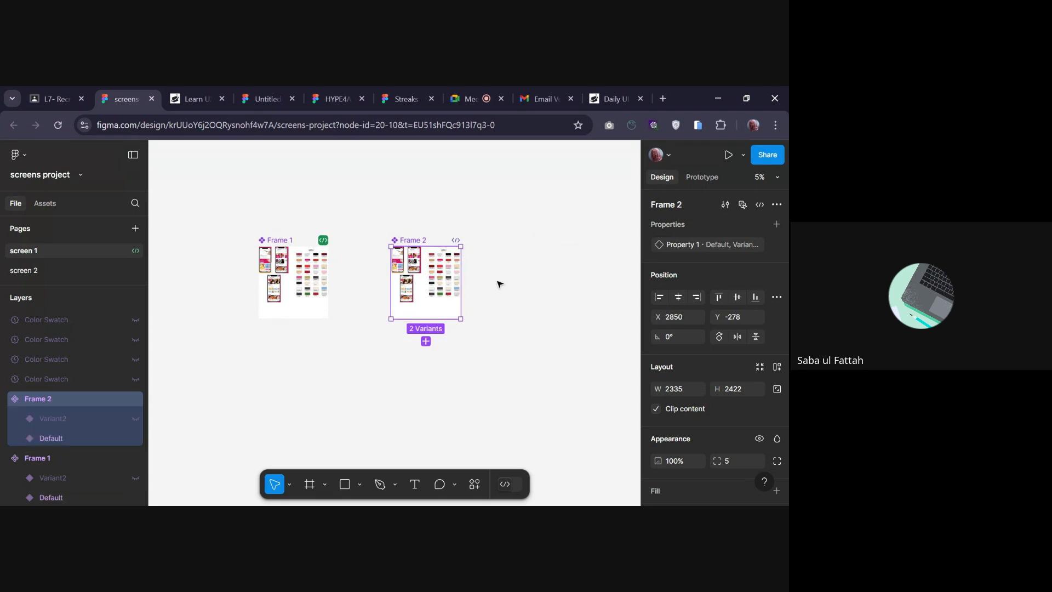
right_click(434, 273)
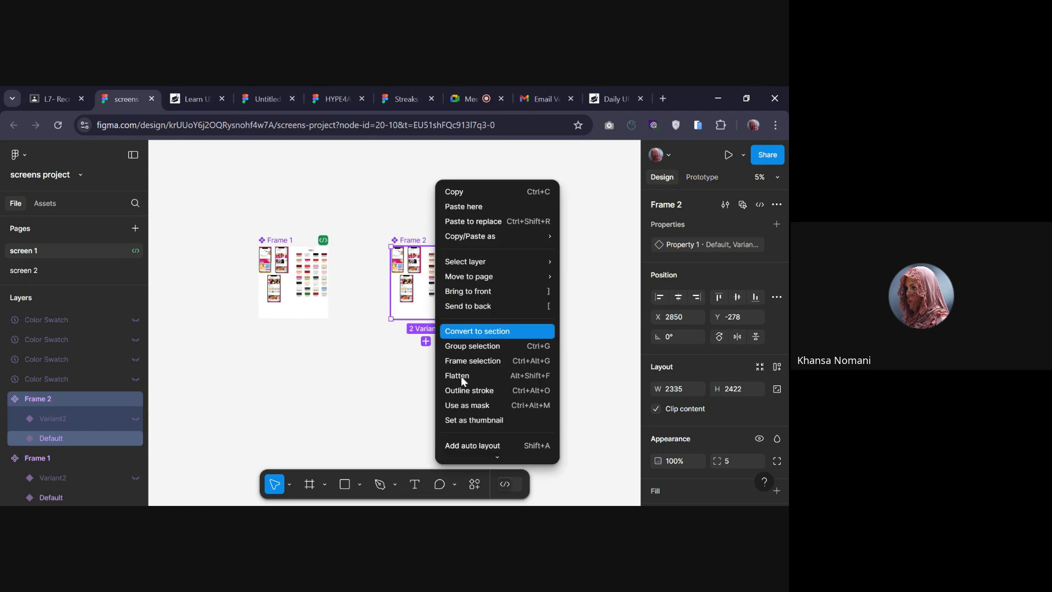
scroll(462, 379, down, 3)
key(Escape)
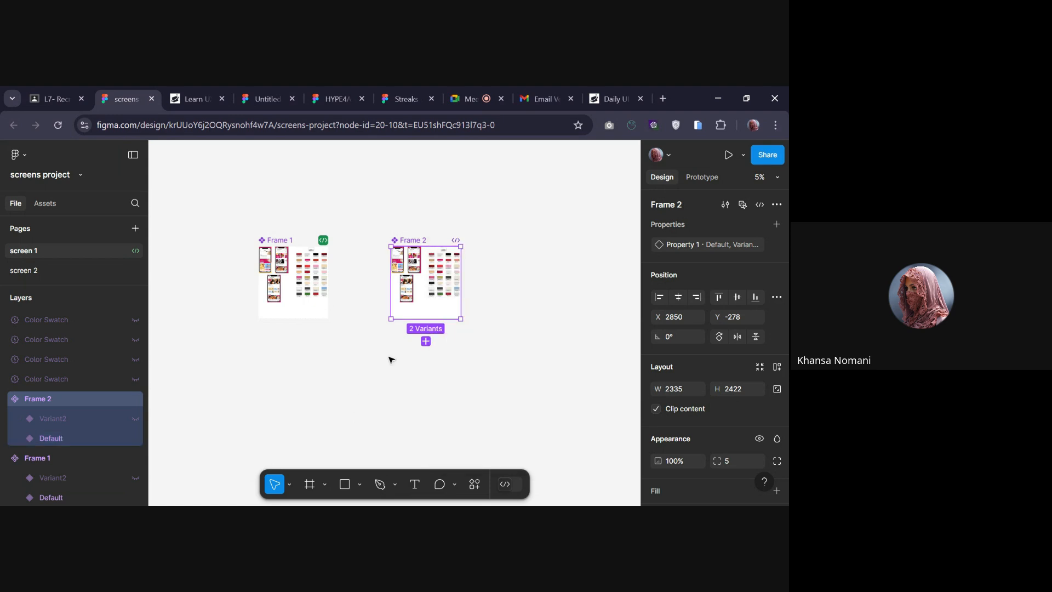
key(Delete)
- Remove the Dev Mode status from Frame 1
scroll(276, 275, up, 10)
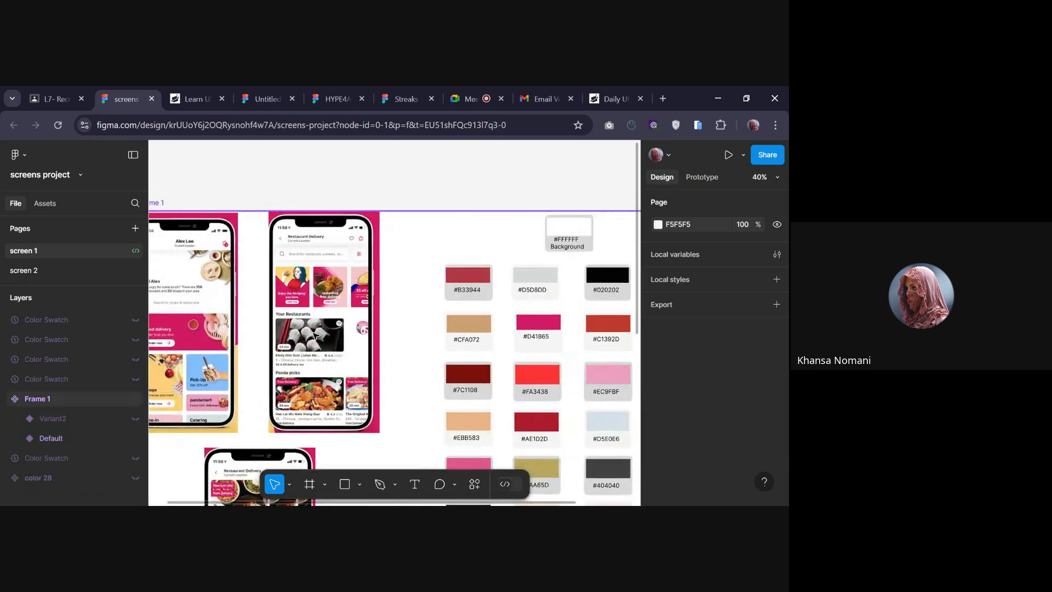
scroll(372, 319, down, 5)
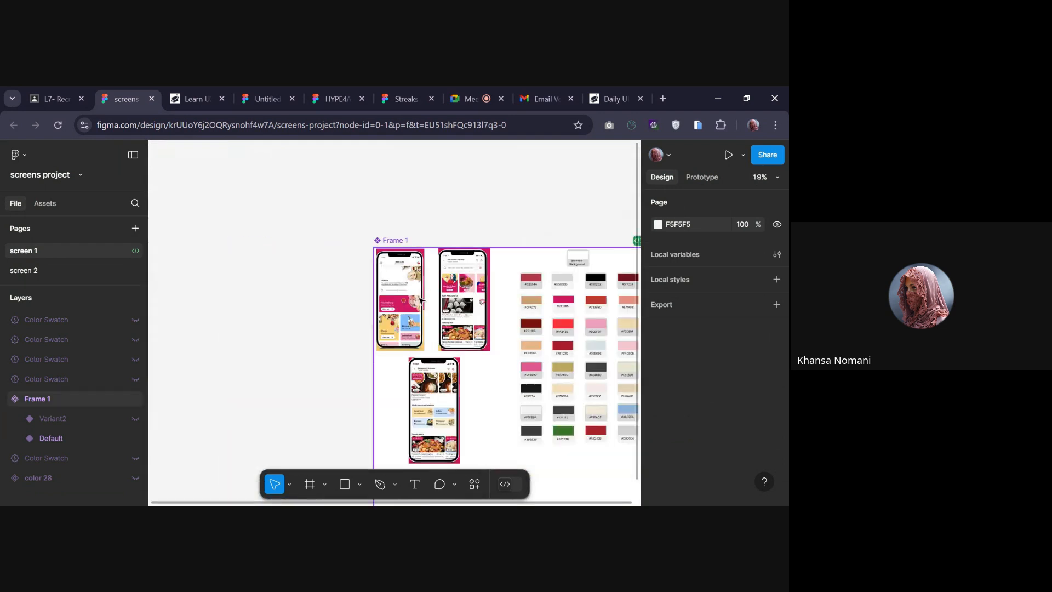
scroll(421, 300, up, 4)
scroll(420, 300, down, 3)
scroll(493, 307, up, 8)
scroll(493, 306, down, 10)
scroll(493, 307, right, 5)
click(493, 307)
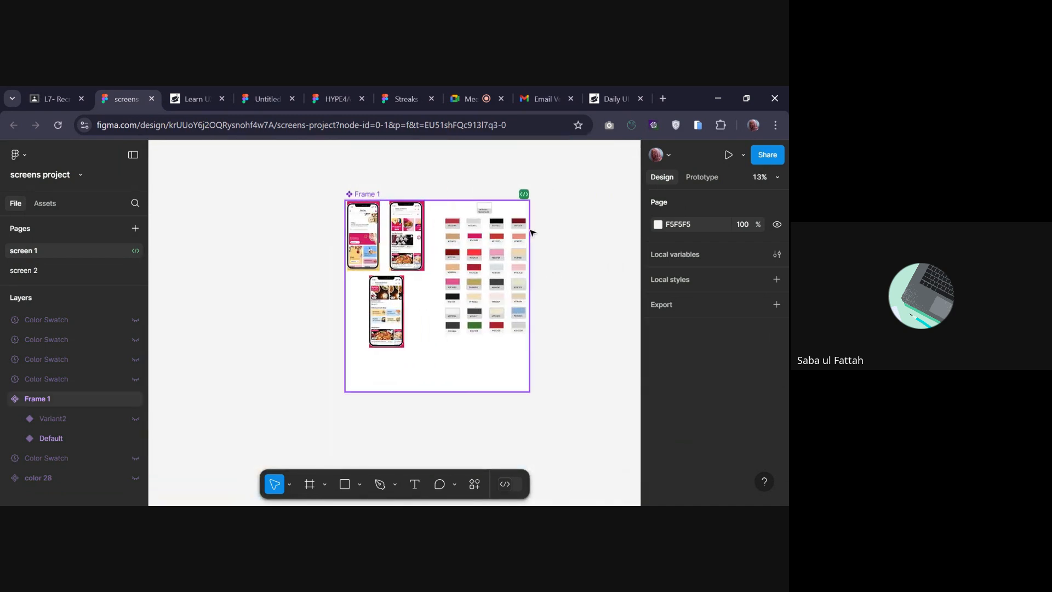
click(525, 195)
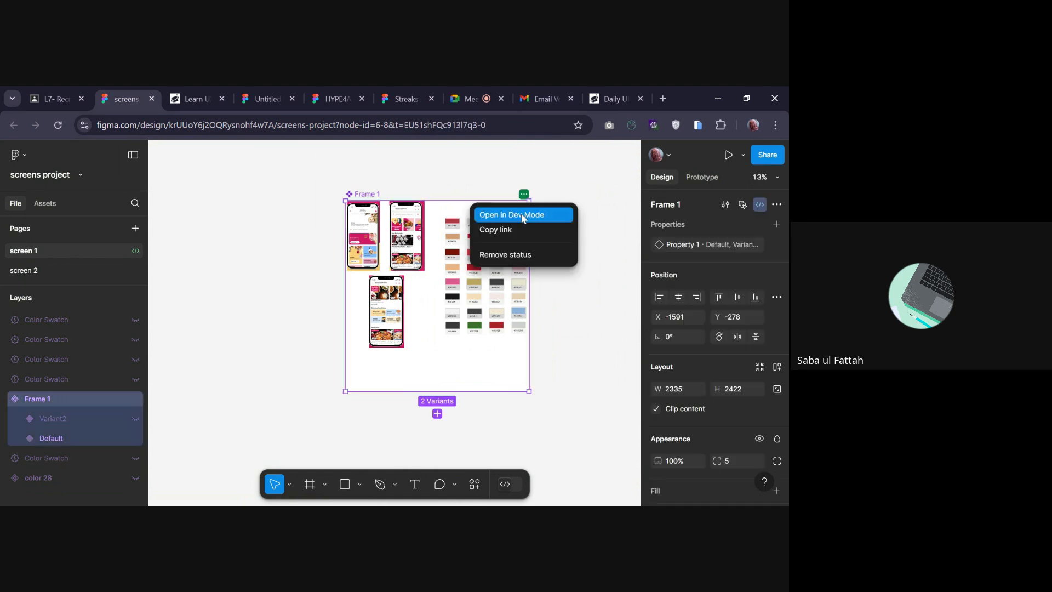
click(511, 259)
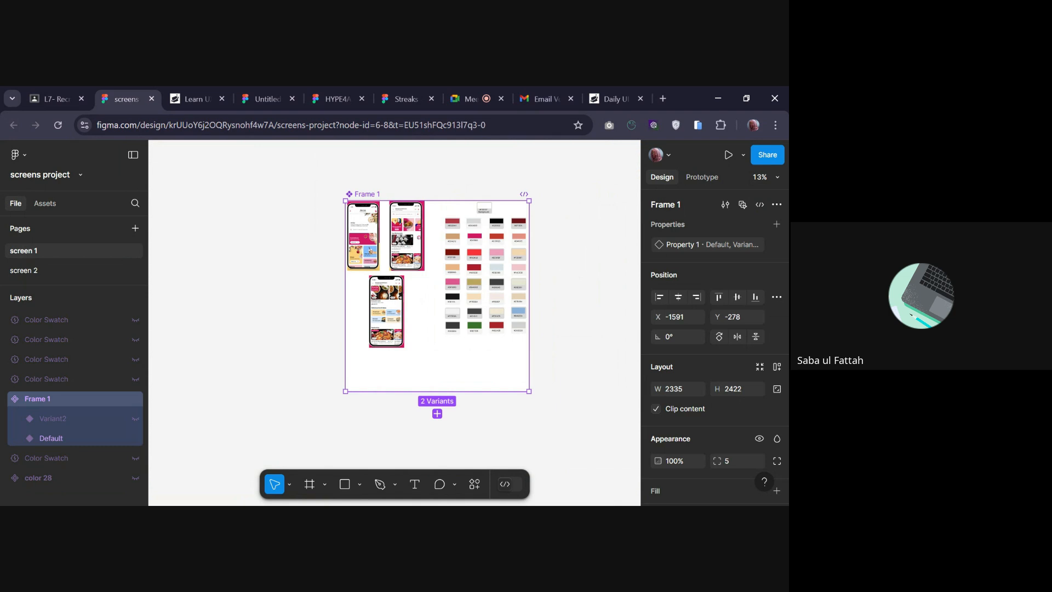
- Duplicate Frame 1 to look through the copy's available commands, and delete the copy
key(ctrl+d)
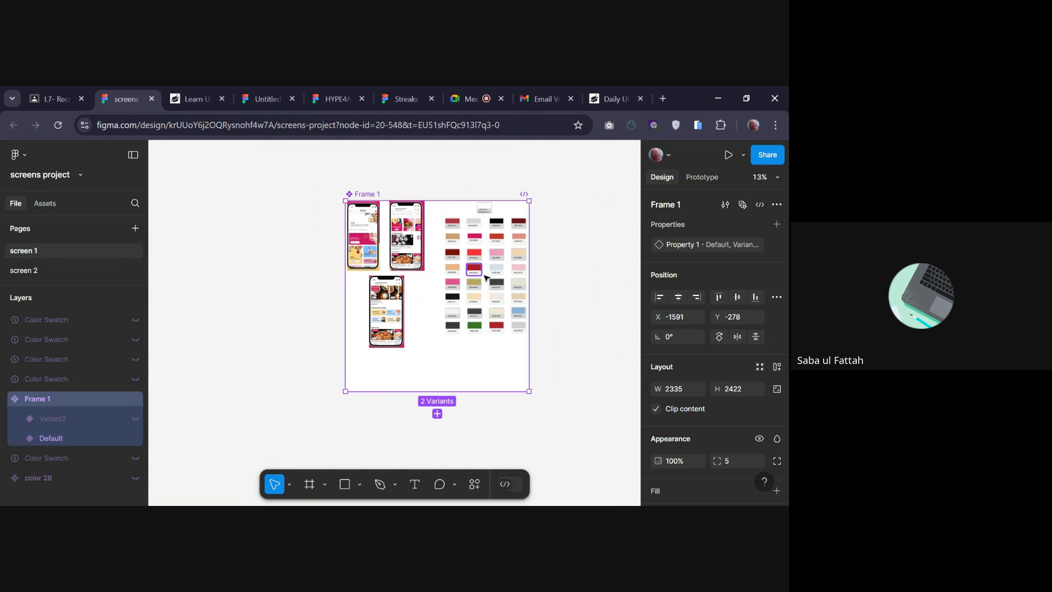
right_click(486, 278)
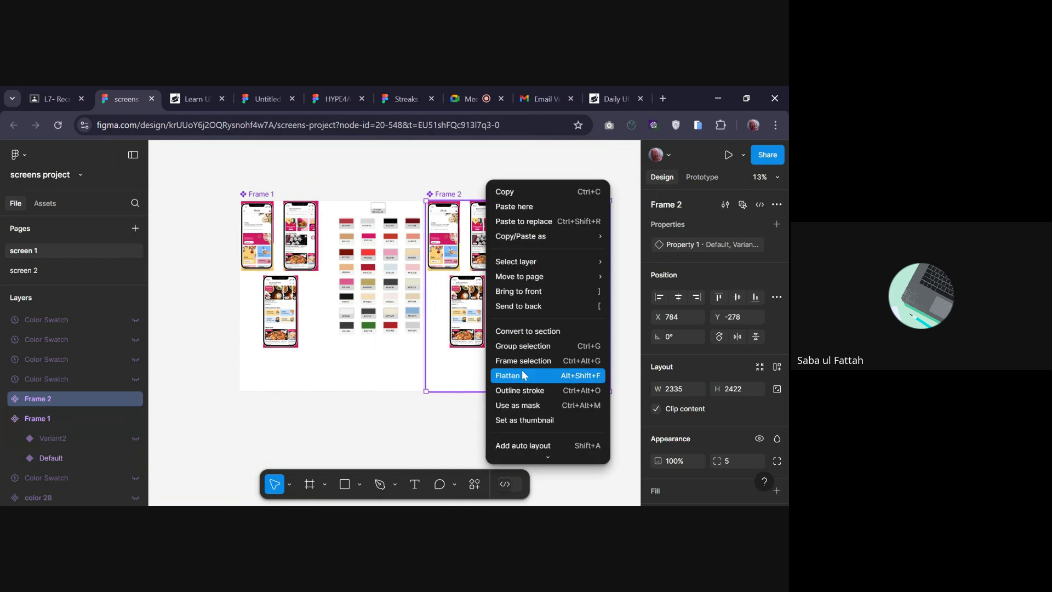
scroll(529, 400, down, 3)
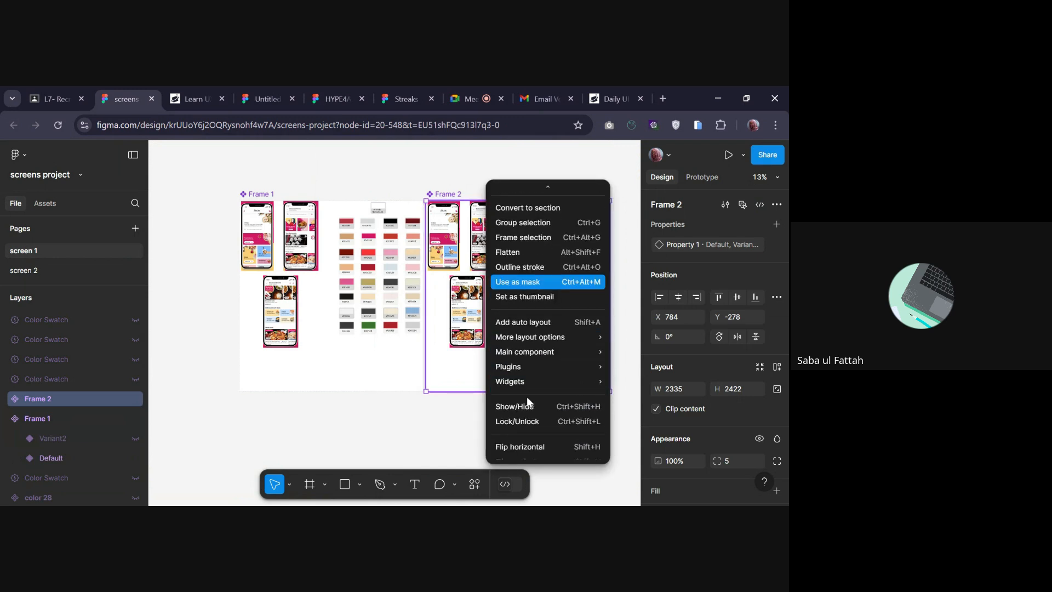
click(425, 408)
key(Delete)
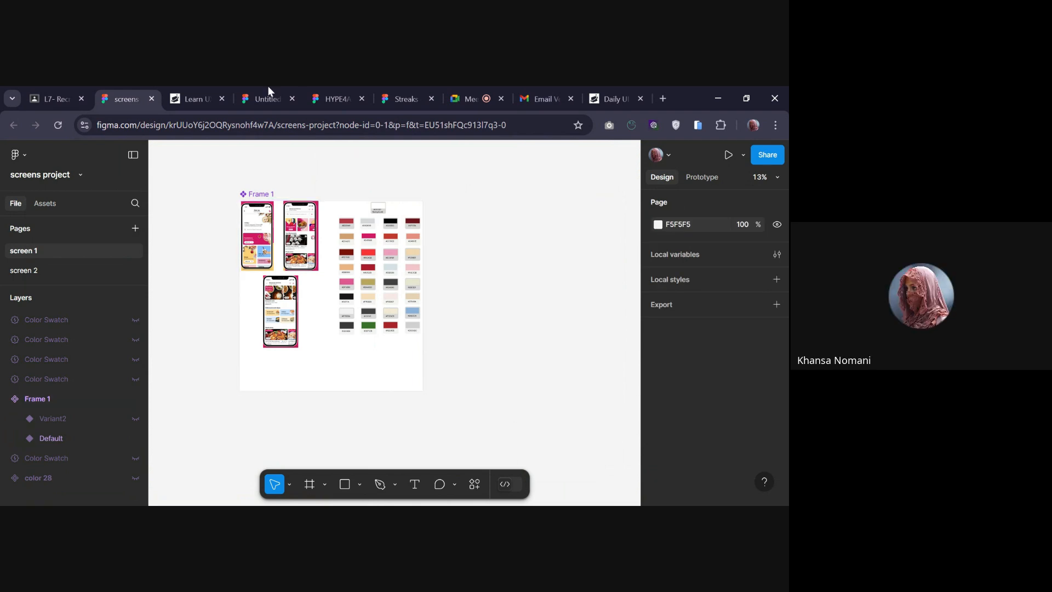
- Examine the recreated food delivery screens and the color swatches in Frame 1 up close
scroll(261, 239, up, 5)
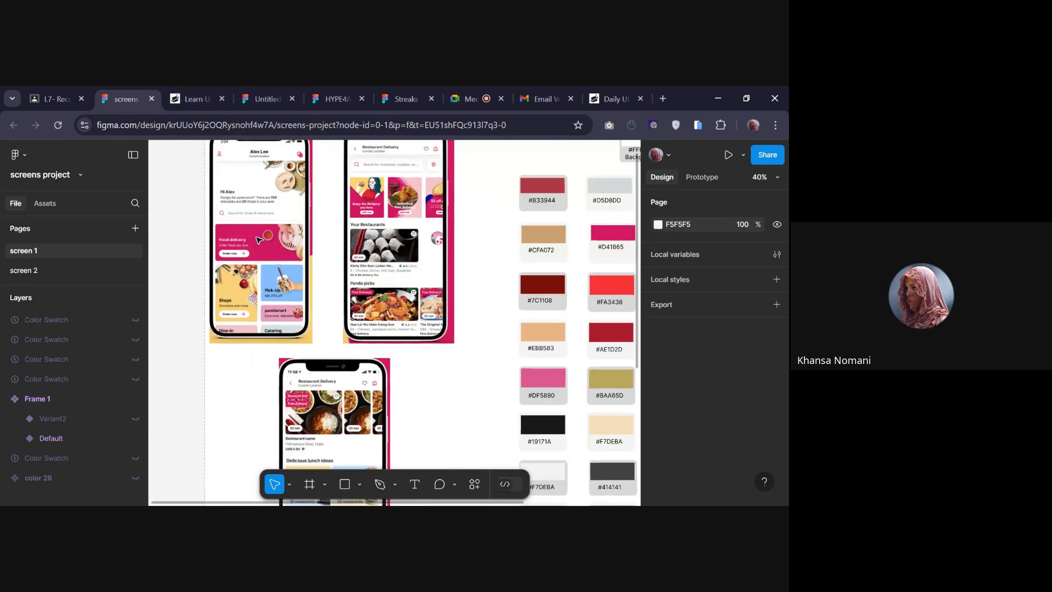
scroll(307, 236, down, 8)
scroll(336, 241, up, 6)
scroll(336, 241, down, 8)
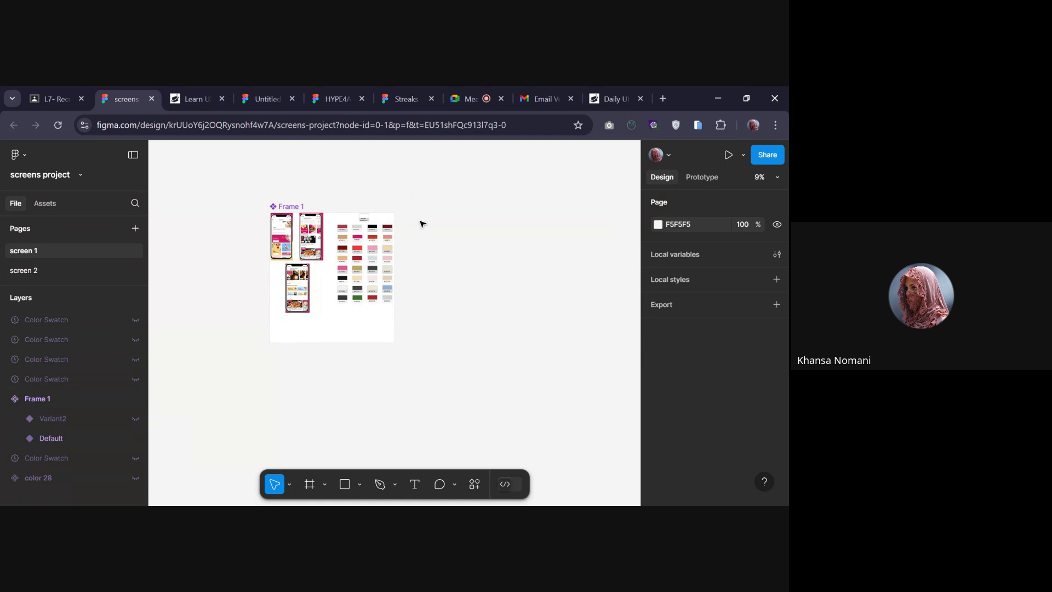
scroll(287, 289, up, 5)
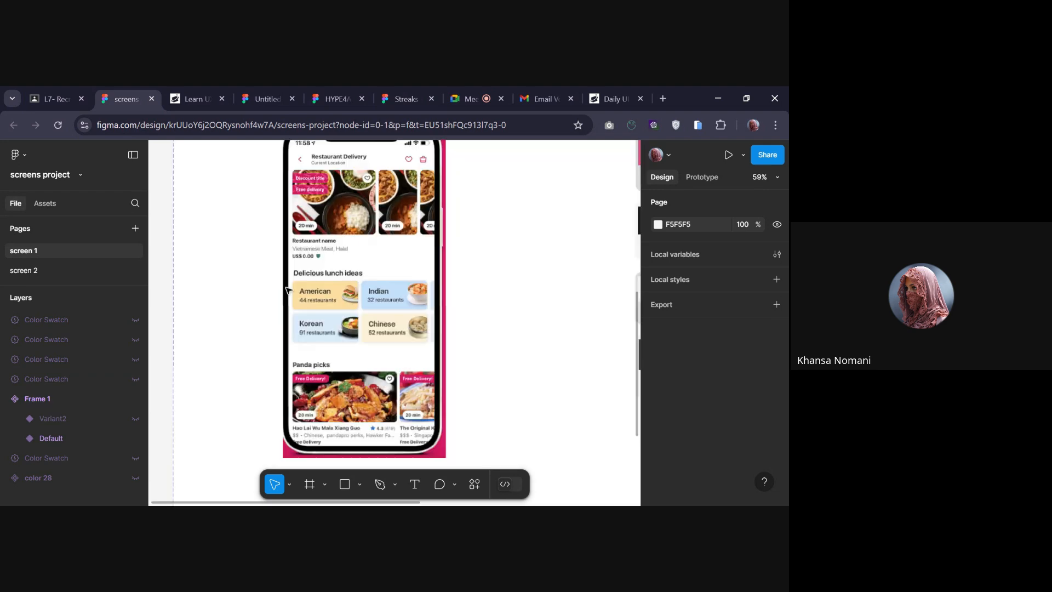
scroll(390, 300, up, 1)
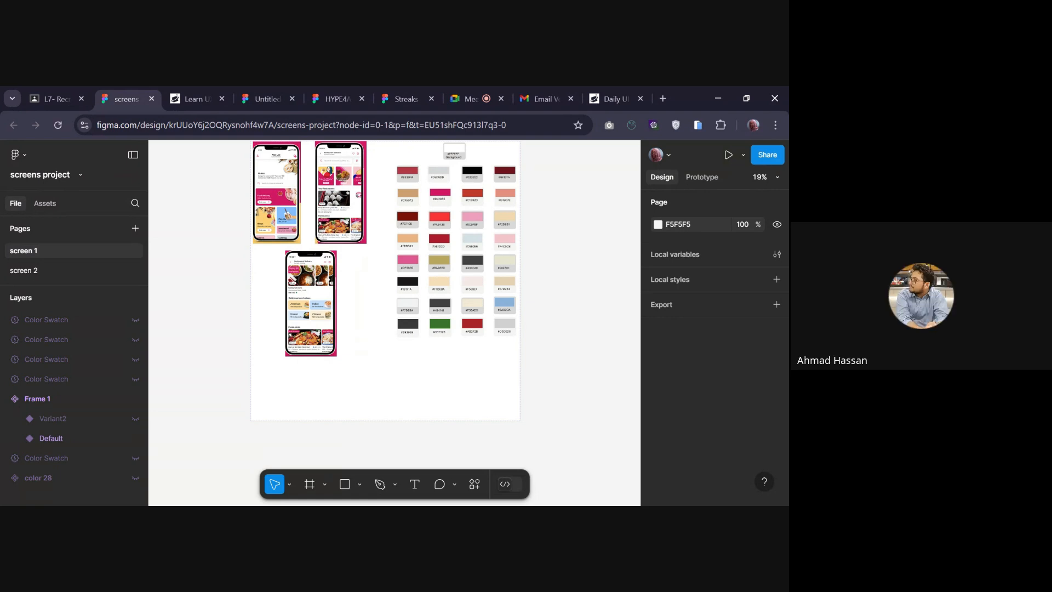
- Examine the two Veg Crunchy Taco product cards on the Daily UI Challenge #1 page and copy their image
click(195, 99)
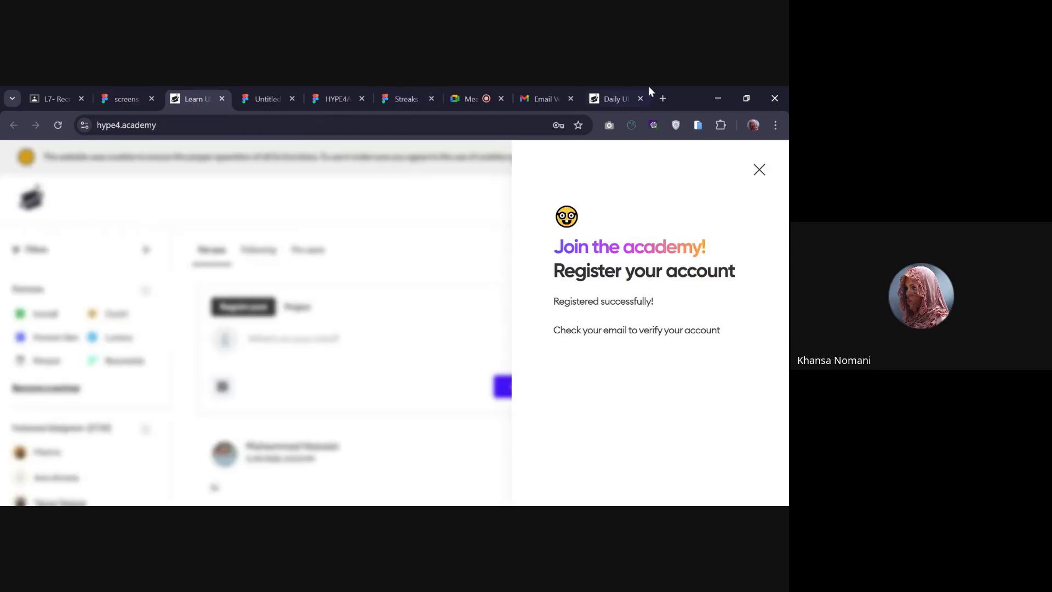
click(624, 88)
scroll(334, 255, up, 2)
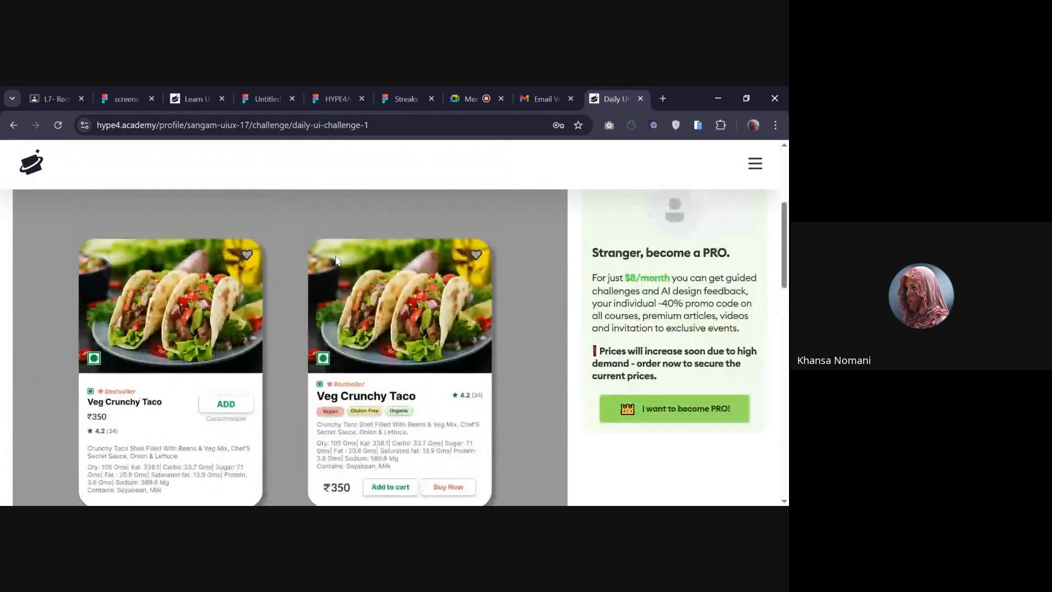
scroll(225, 335, down, 1)
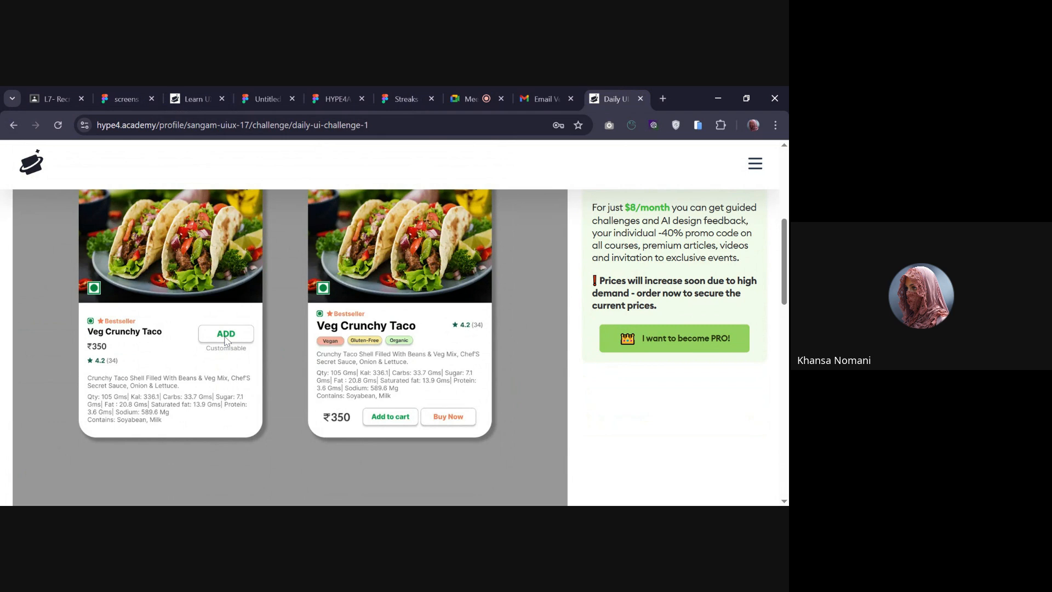
- Paste the taco product card image into the screens project and place it below Frame 1 at X -4699, Y 3416
click(141, 88)
scroll(418, 332, down, 3)
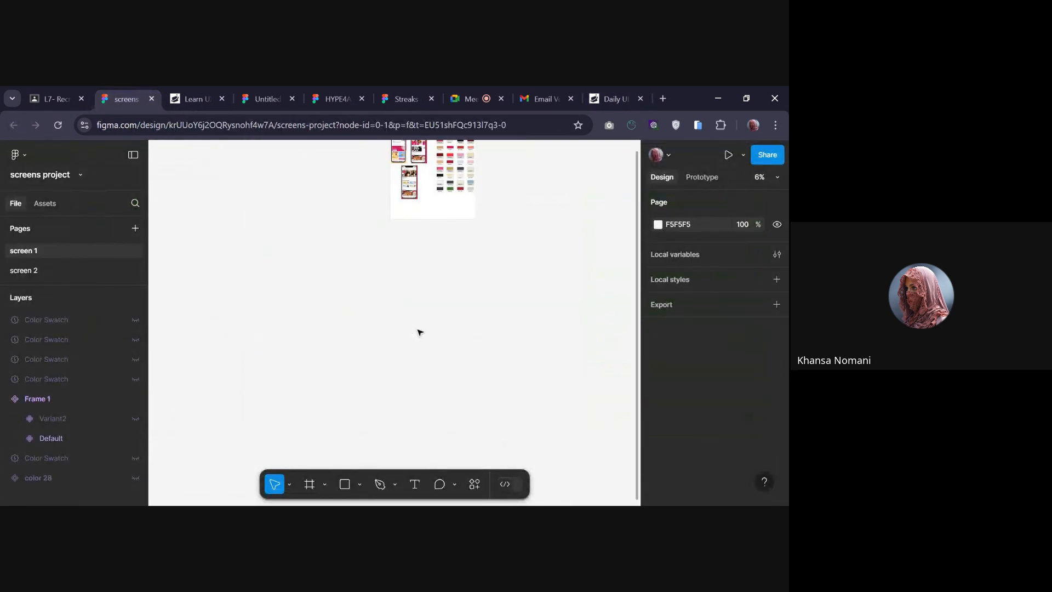
key(ctrl+v)
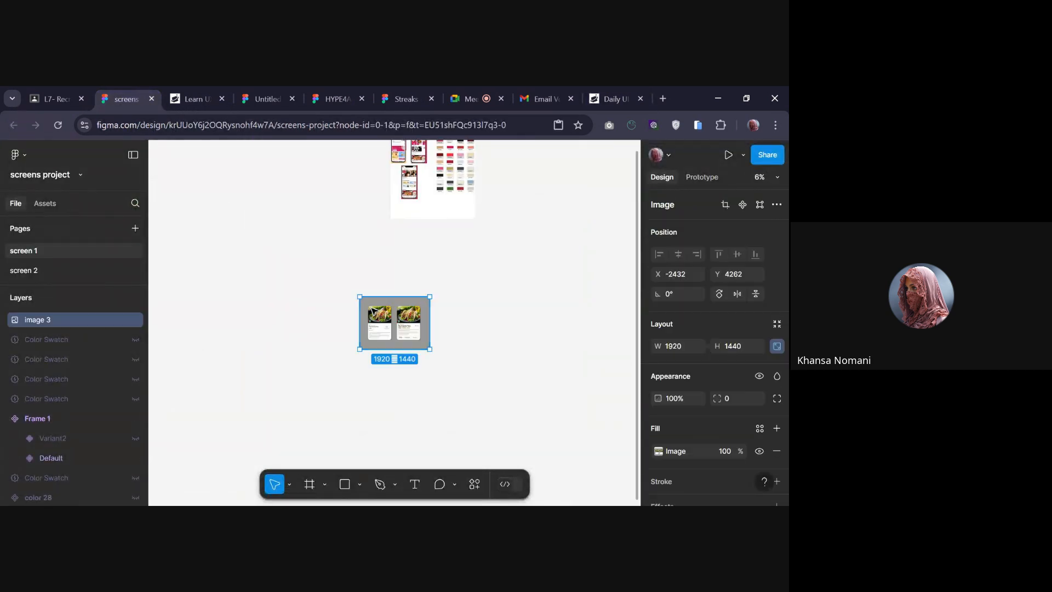
drag(378, 309, 289, 281)
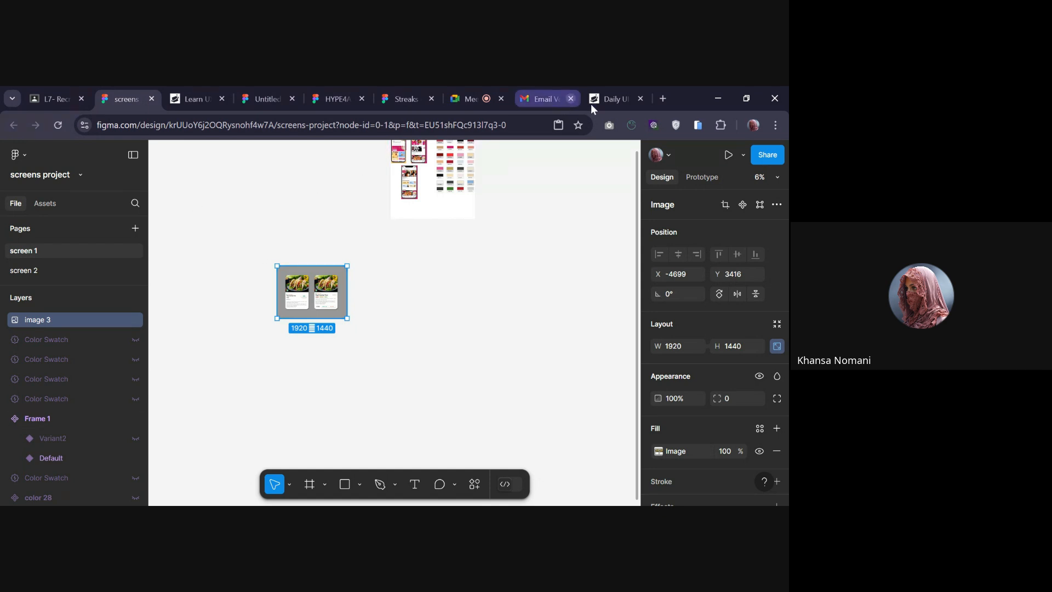
- Open the Figma file browser in a new tab and close the reviewed Figma files, the Learn UI page and the email tab
click(662, 98)
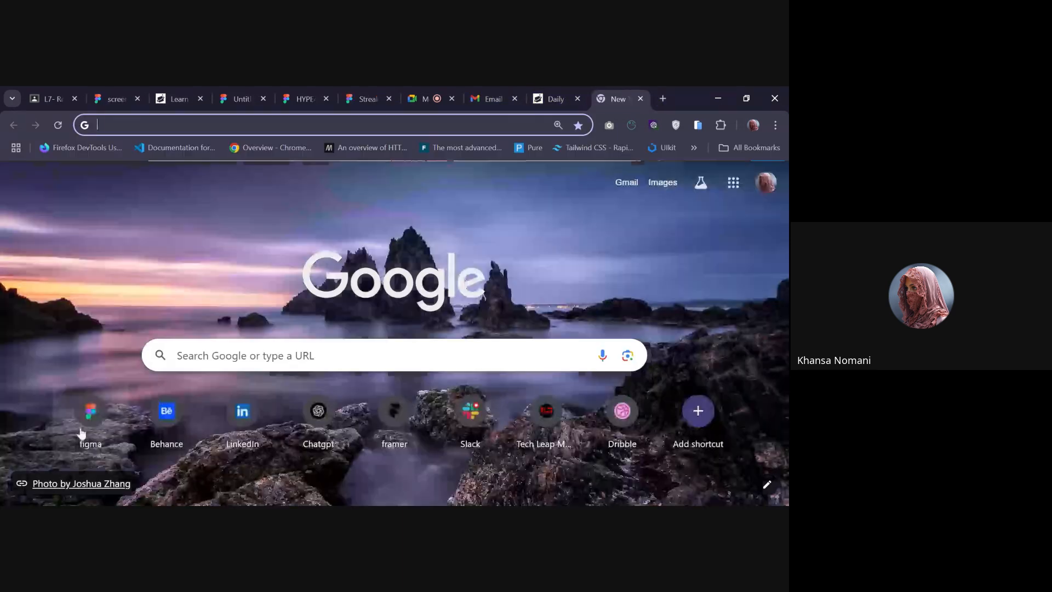
click(81, 431)
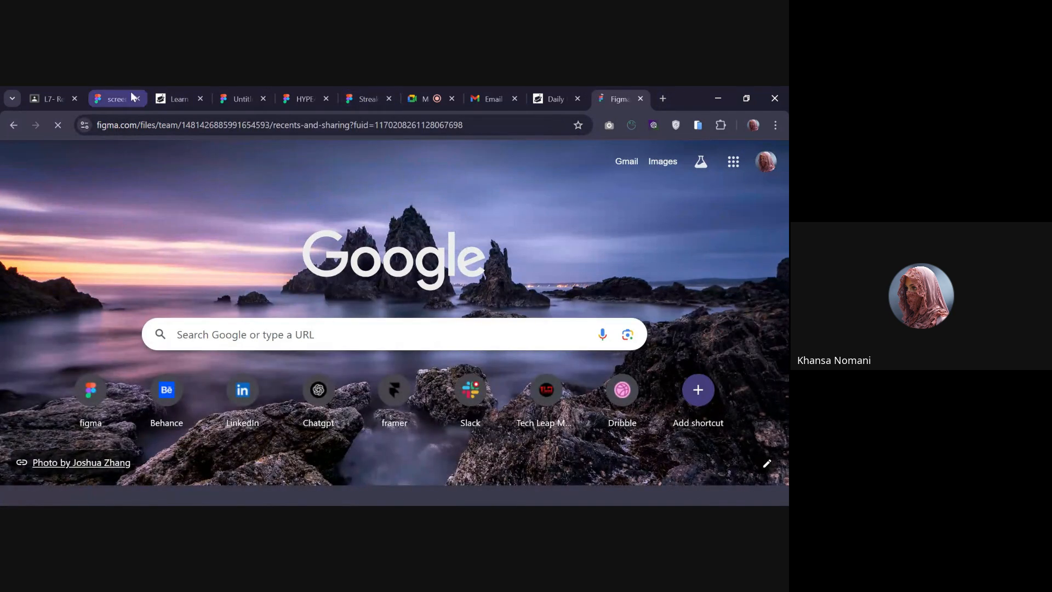
click(132, 98)
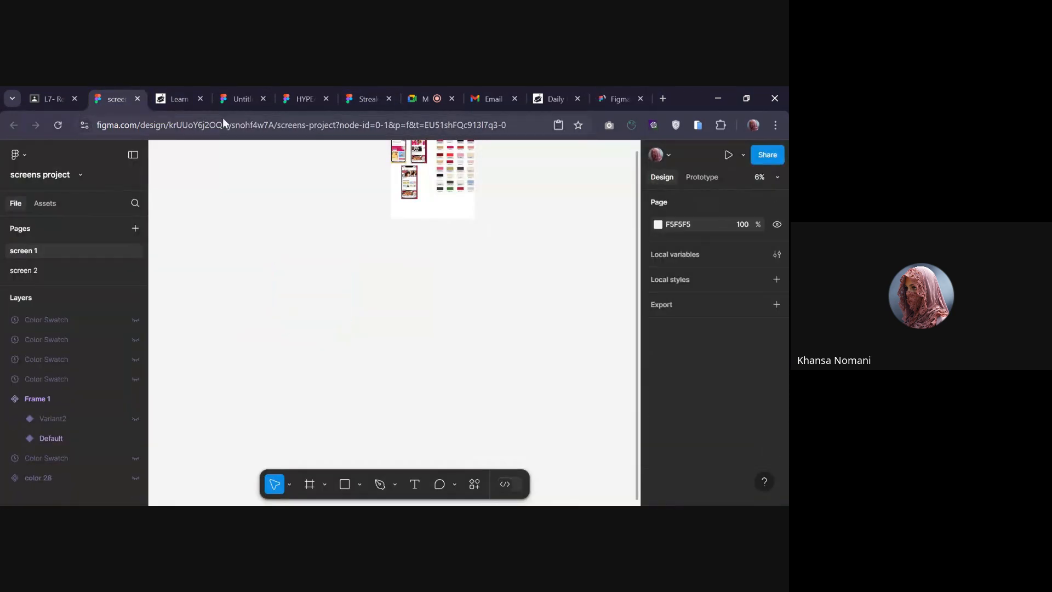
click(137, 98)
click(136, 99)
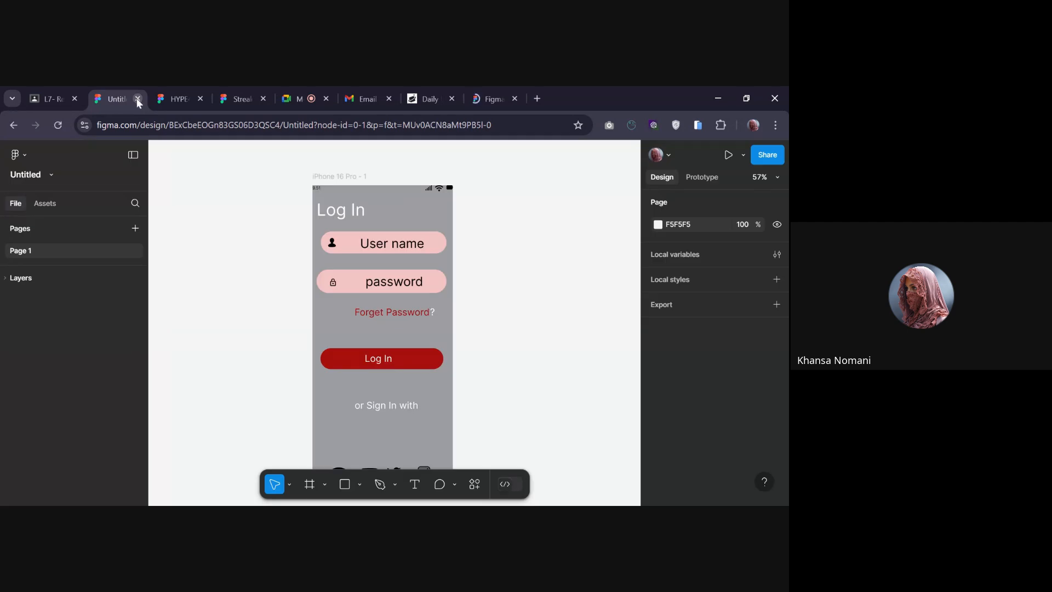
click(137, 99)
click(137, 99)
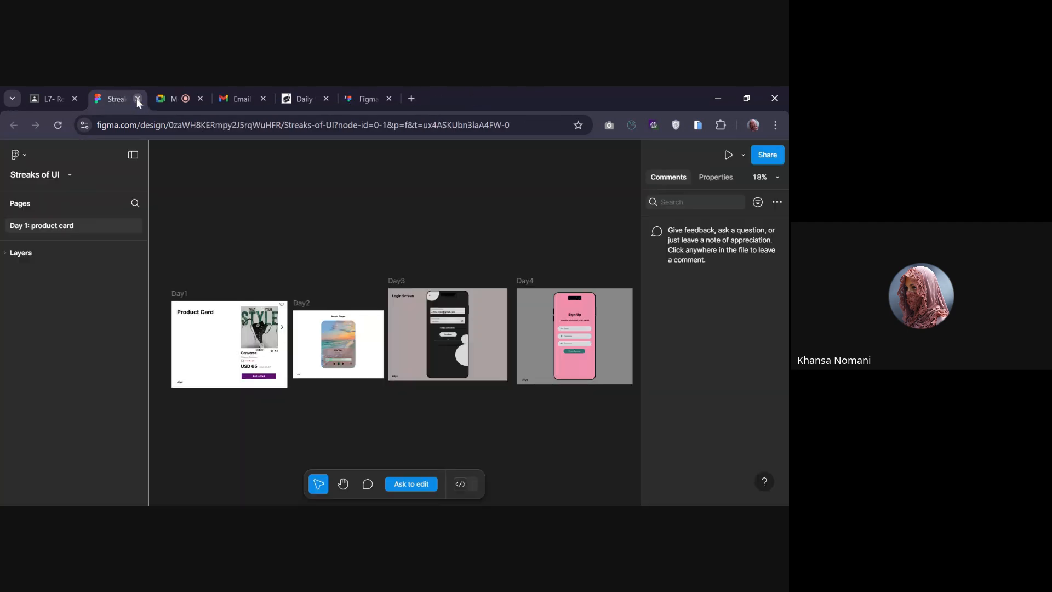
click(137, 99)
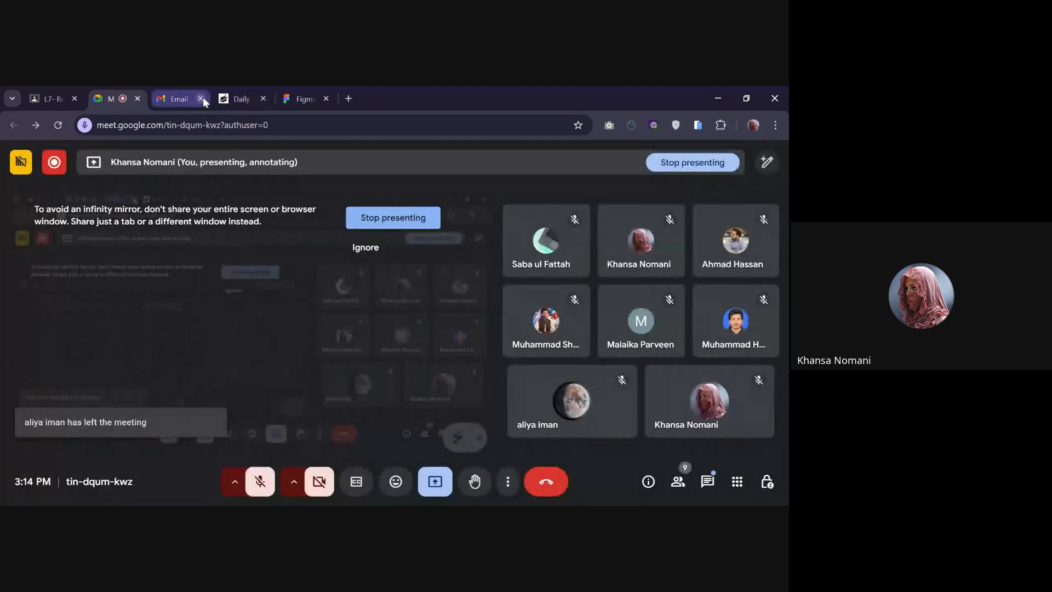
click(200, 99)
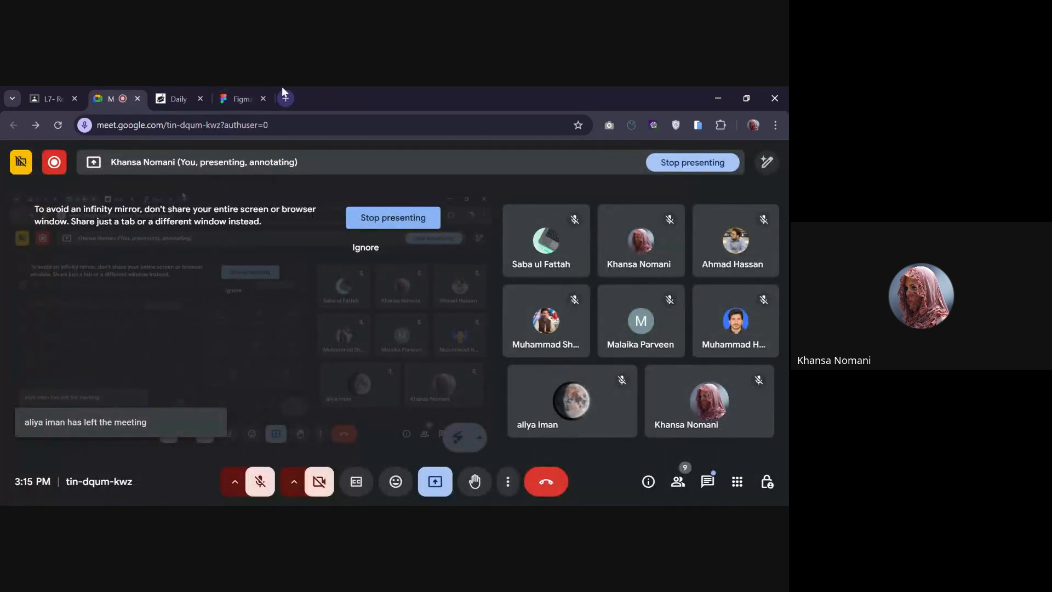
- Create a new design file in Drafts and recheck the Veg Crunchy Taco product card reference for it
click(251, 89)
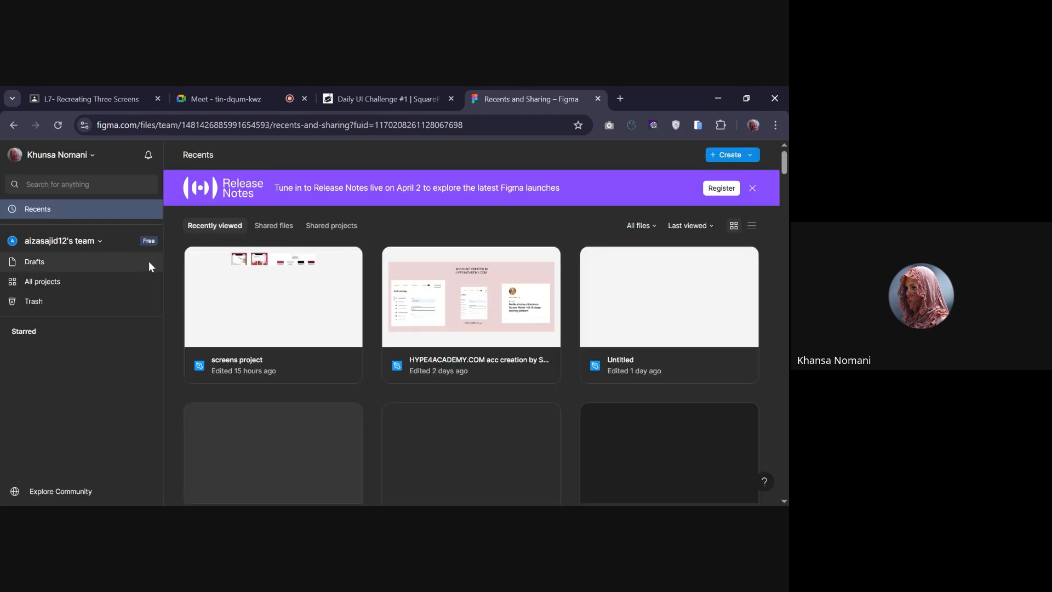
click(149, 262)
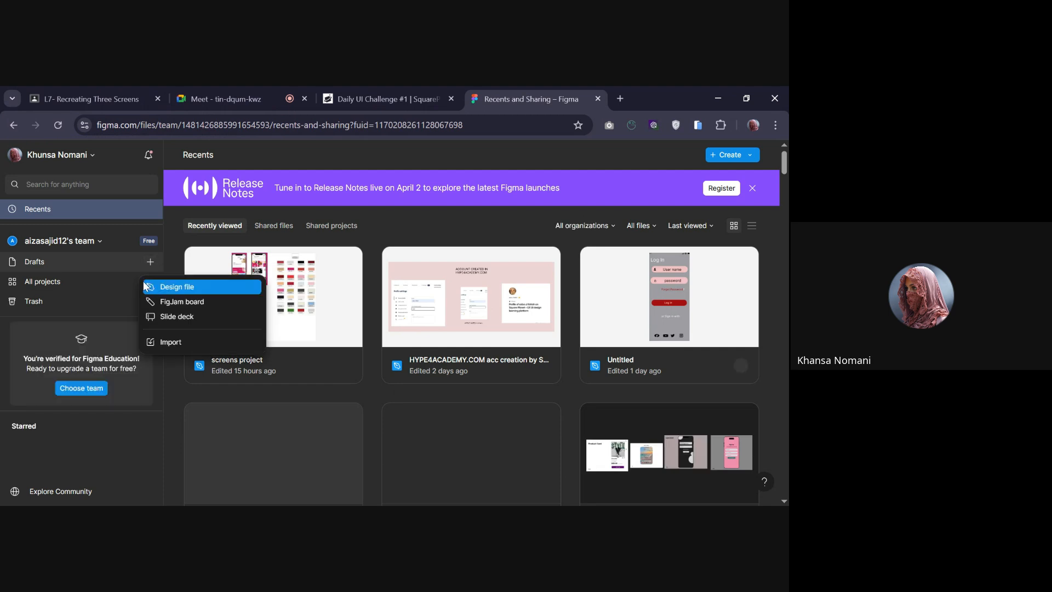
click(152, 286)
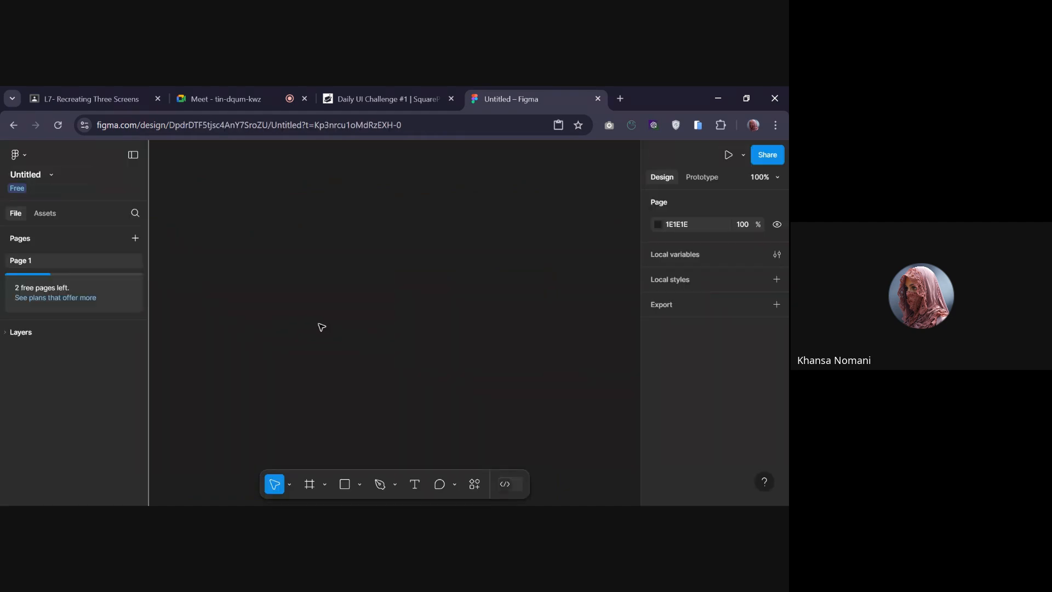
click(393, 95)
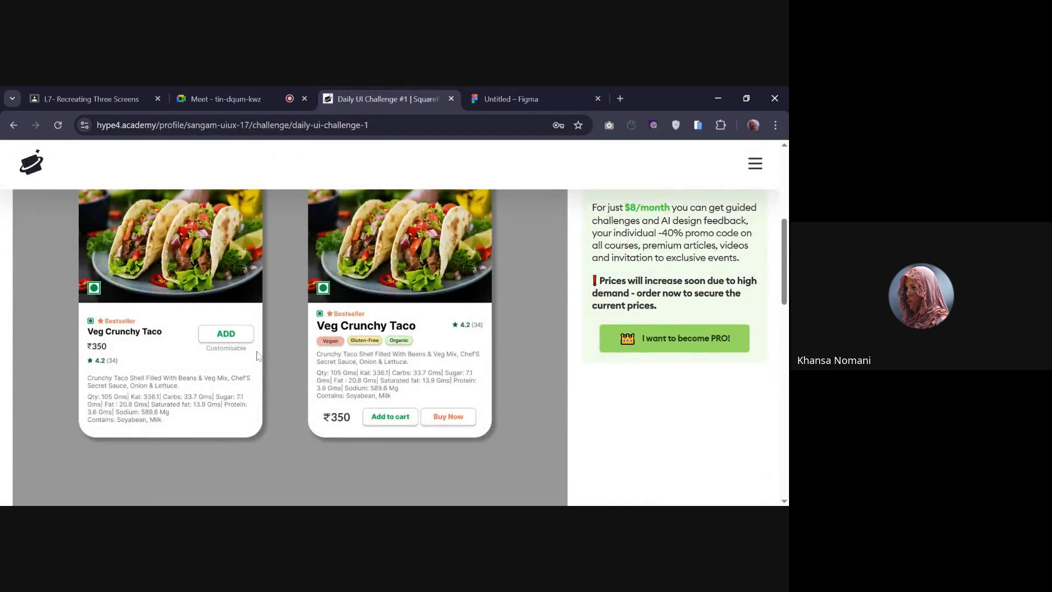
click(548, 97)
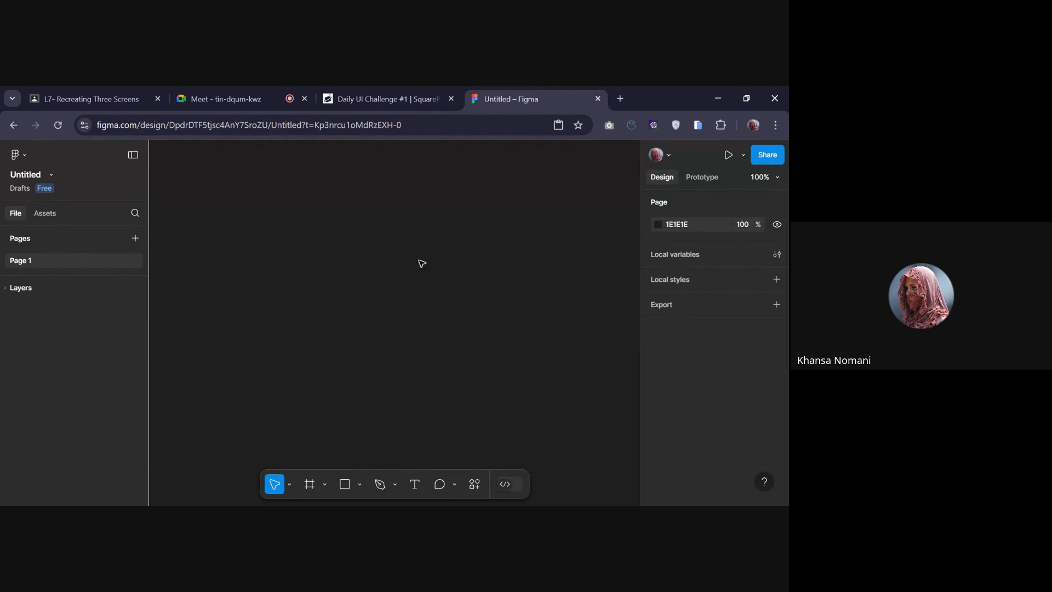
- Paste the copied taco product card image onto Page 1 of the new design file
key(ctrl+v)
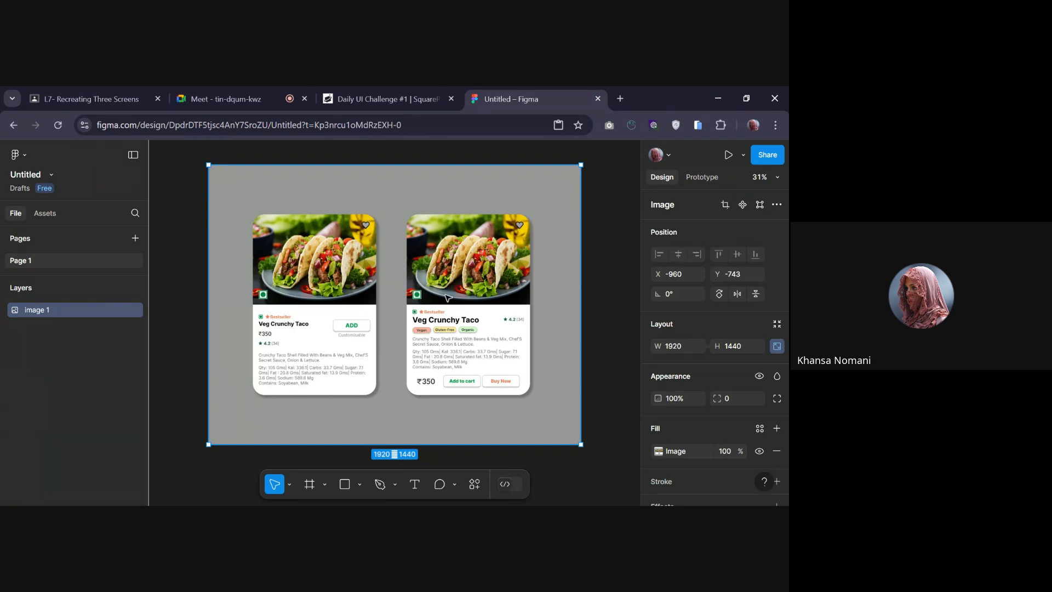
scroll(454, 308, down, 5)
click(481, 389)
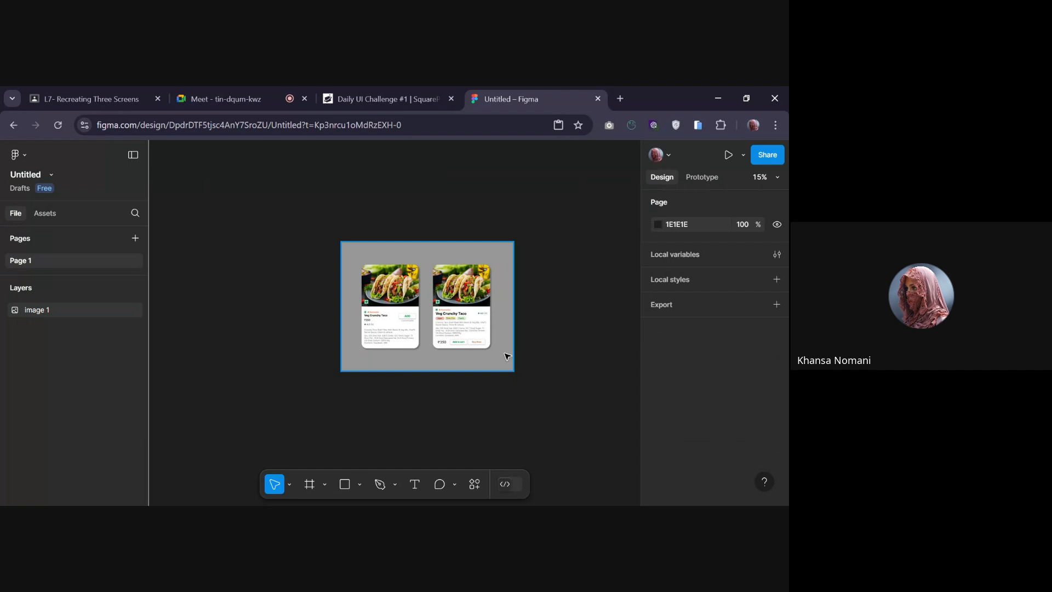
- Examine the first taco card's photo, title, price, rating, ADD button and description text up close
scroll(505, 355, up, 5)
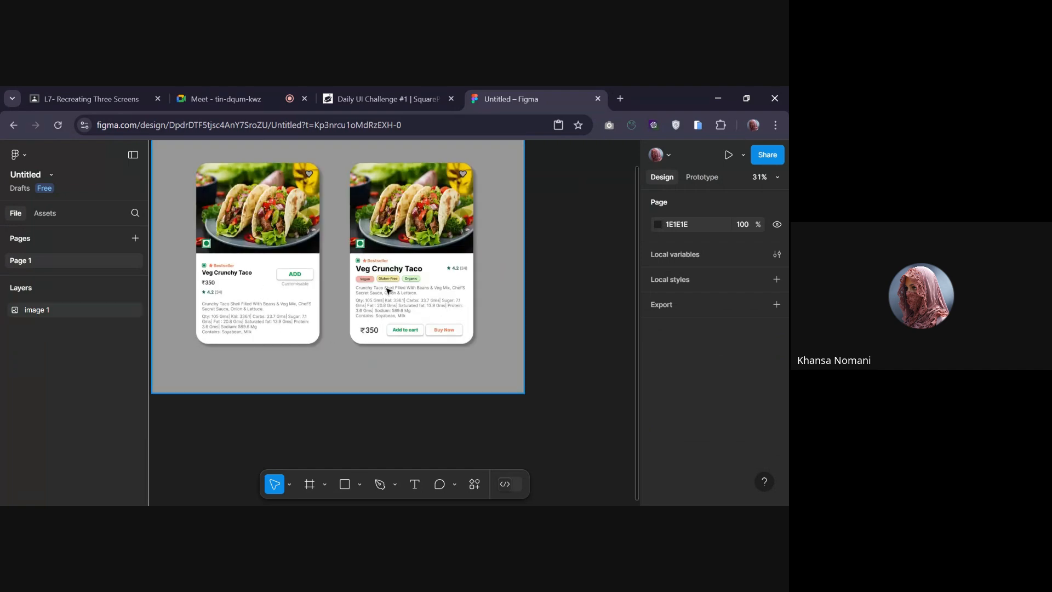
scroll(493, 279, right, 3)
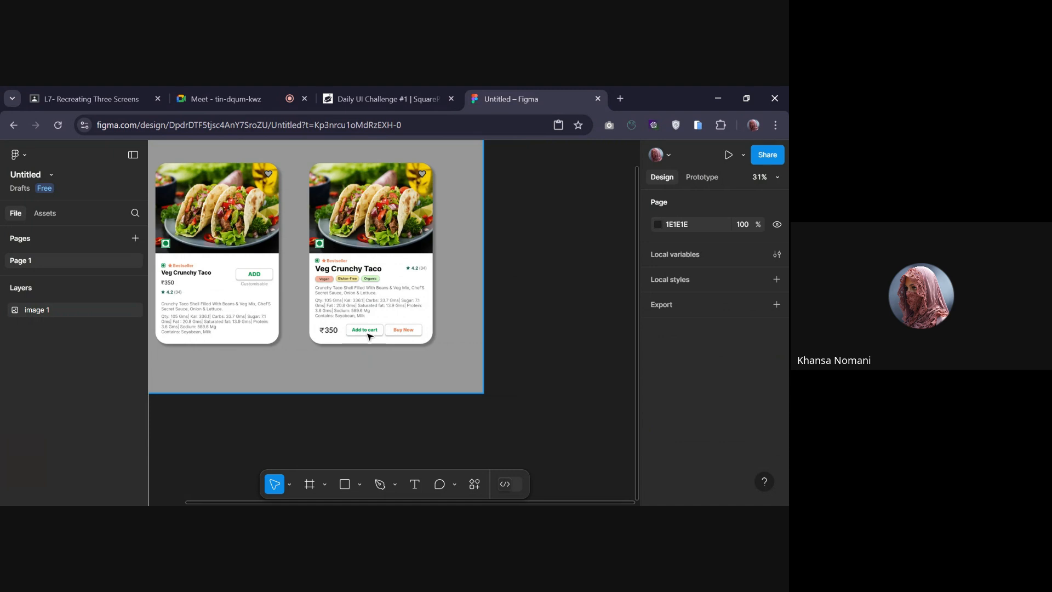
scroll(371, 337, left, 8)
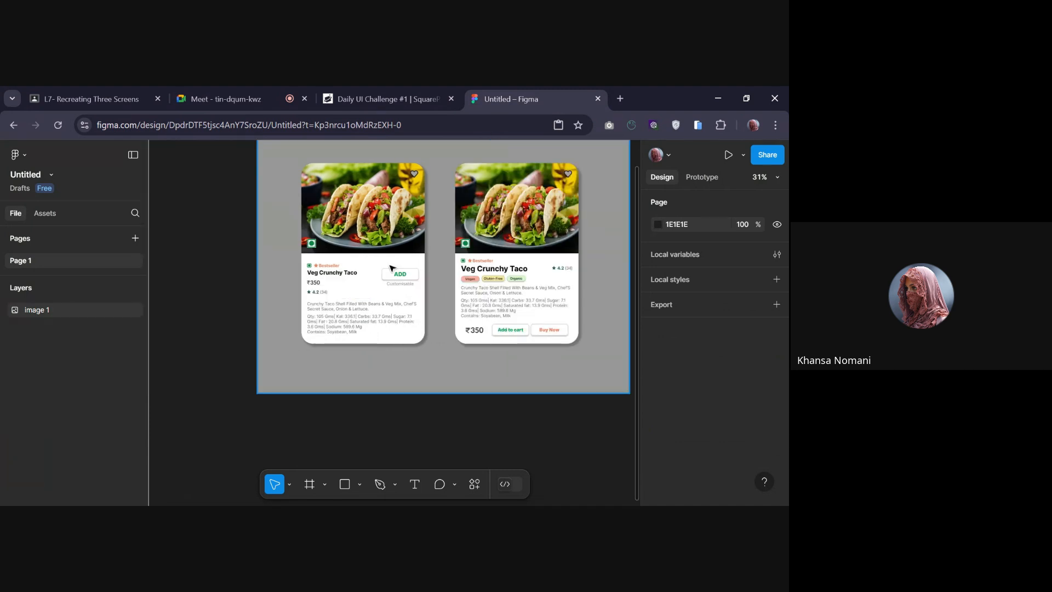
scroll(402, 249, up, 3)
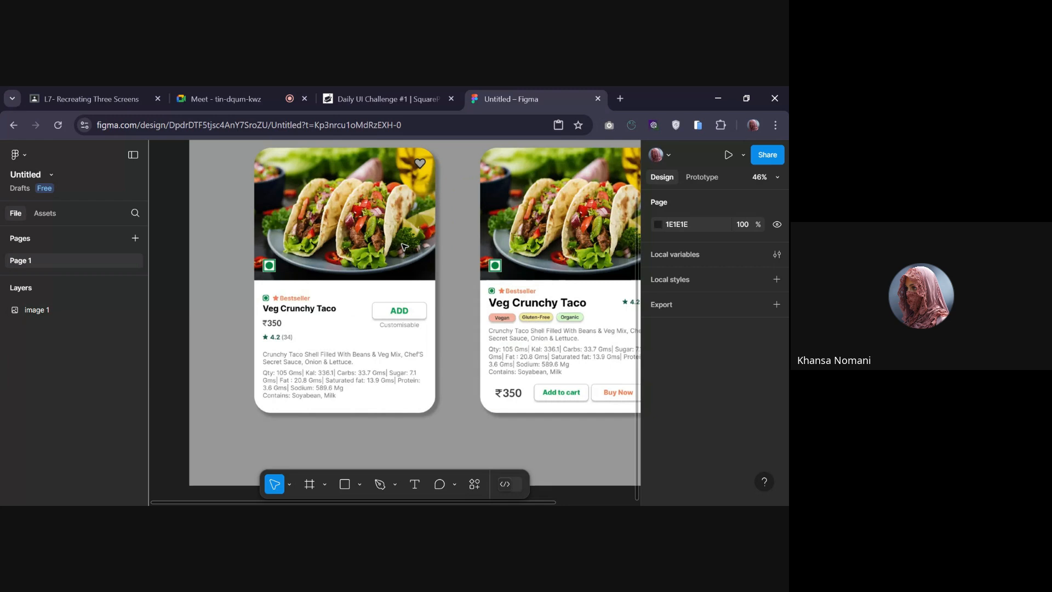
scroll(392, 205, up, 5)
scroll(389, 199, down, 5)
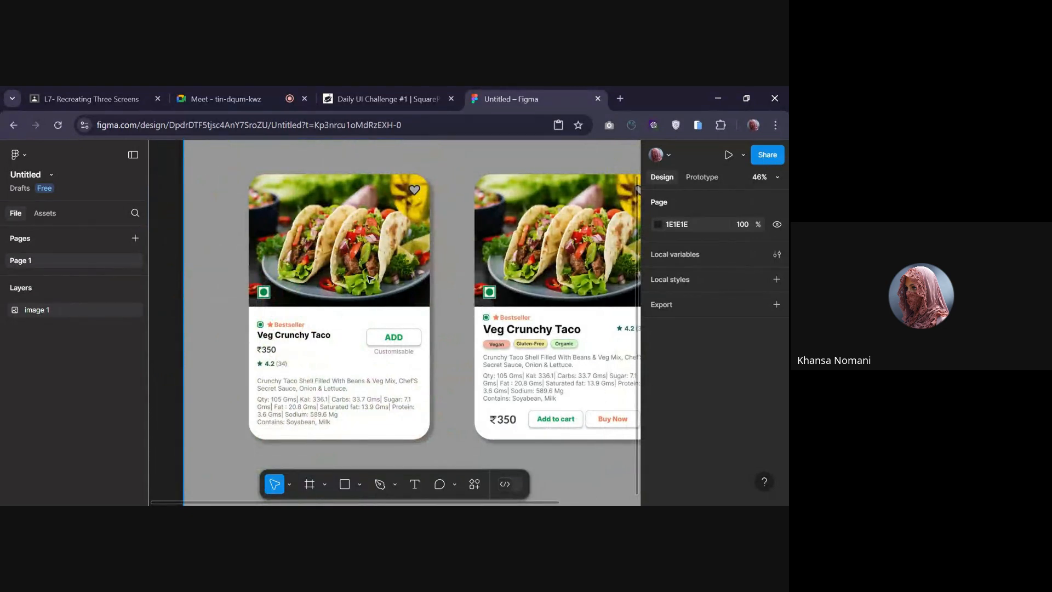
scroll(367, 393, up, 2)
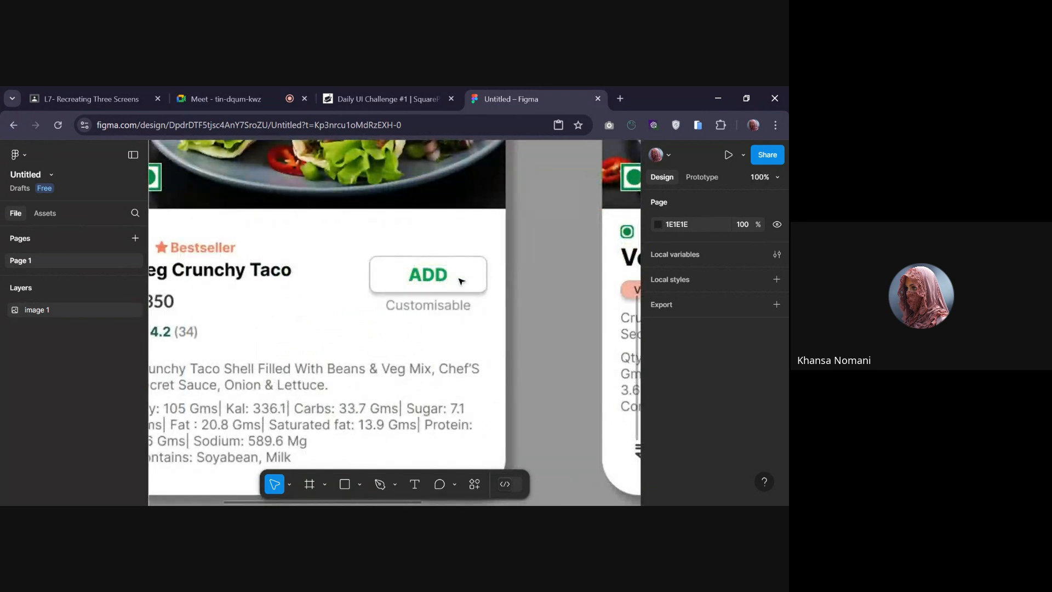
scroll(459, 276, down, 3)
scroll(458, 294, up, 4)
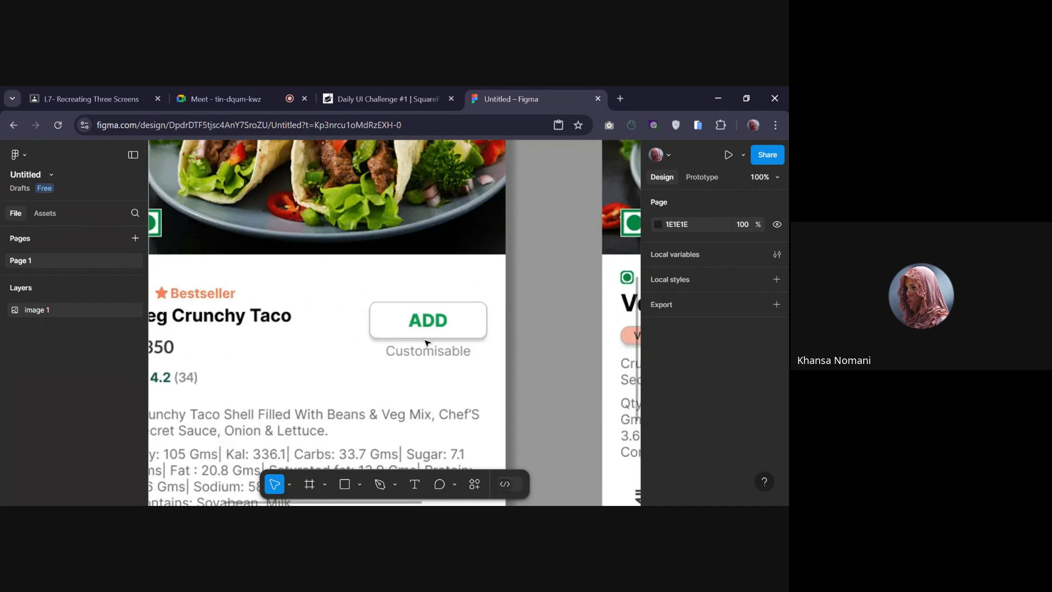
scroll(428, 343, left, 5)
scroll(427, 343, right, 6)
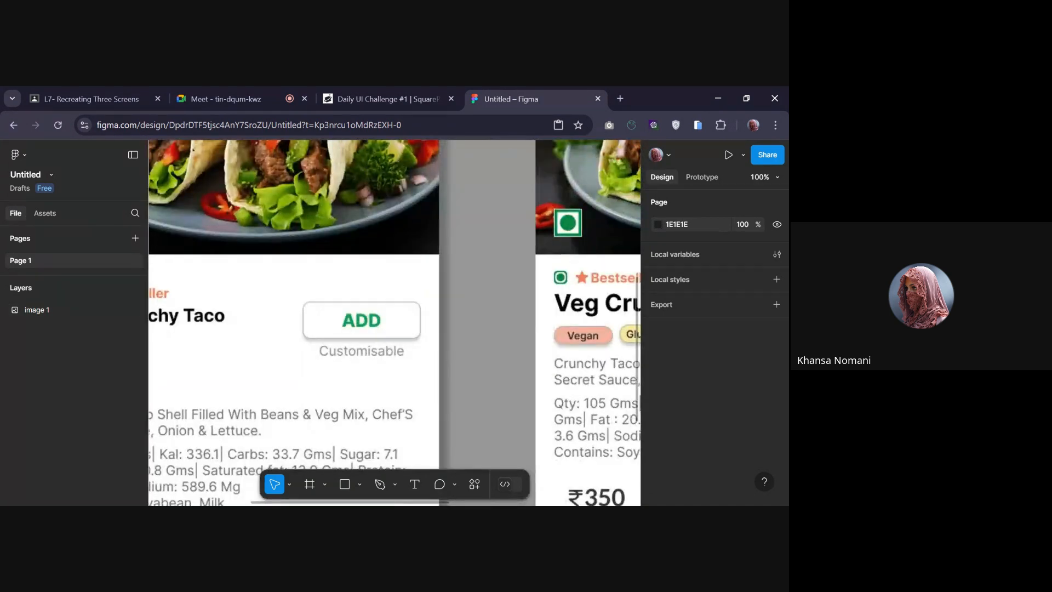
ctrl+scroll(360, 363, down, 3)
scroll(361, 362, down, 2)
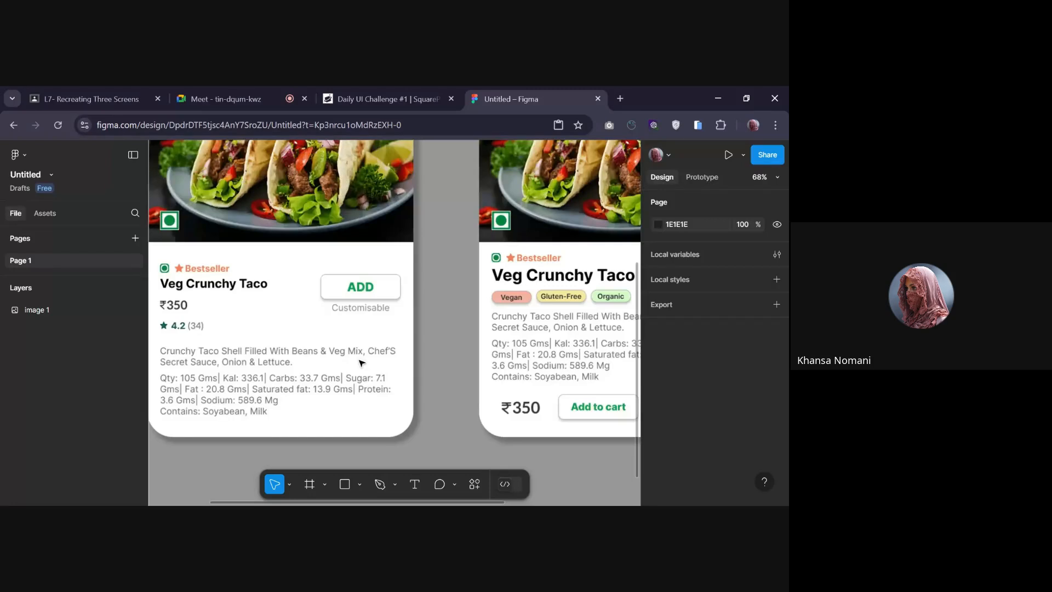
scroll(361, 362, left, 1)
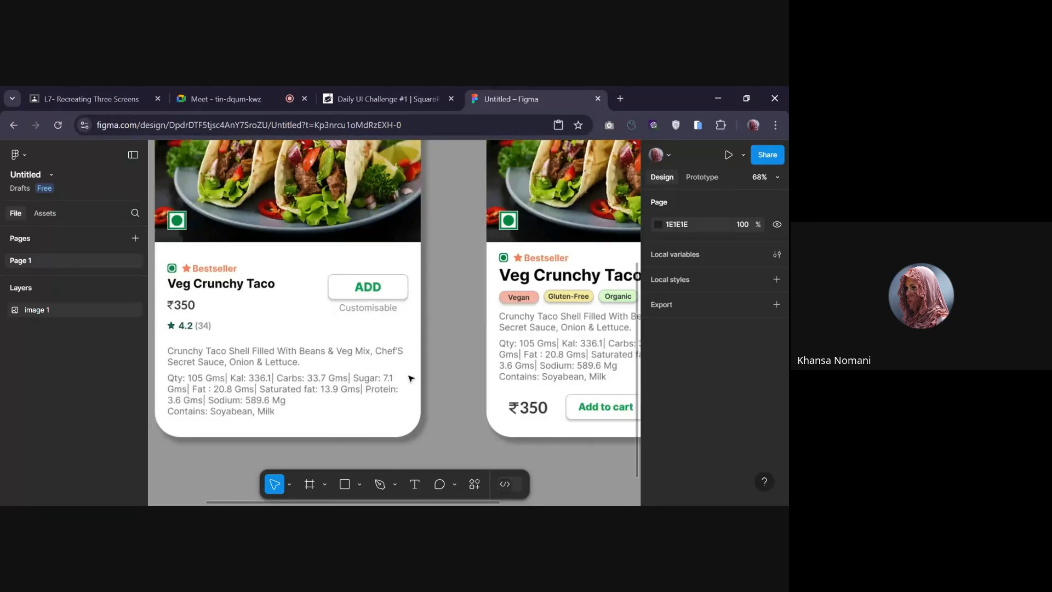
- Examine the second taco card's tags, price and Add to cart and Buy Now buttons, and compare both card layouts
scroll(411, 378, right, 4)
scroll(514, 345, right, 5)
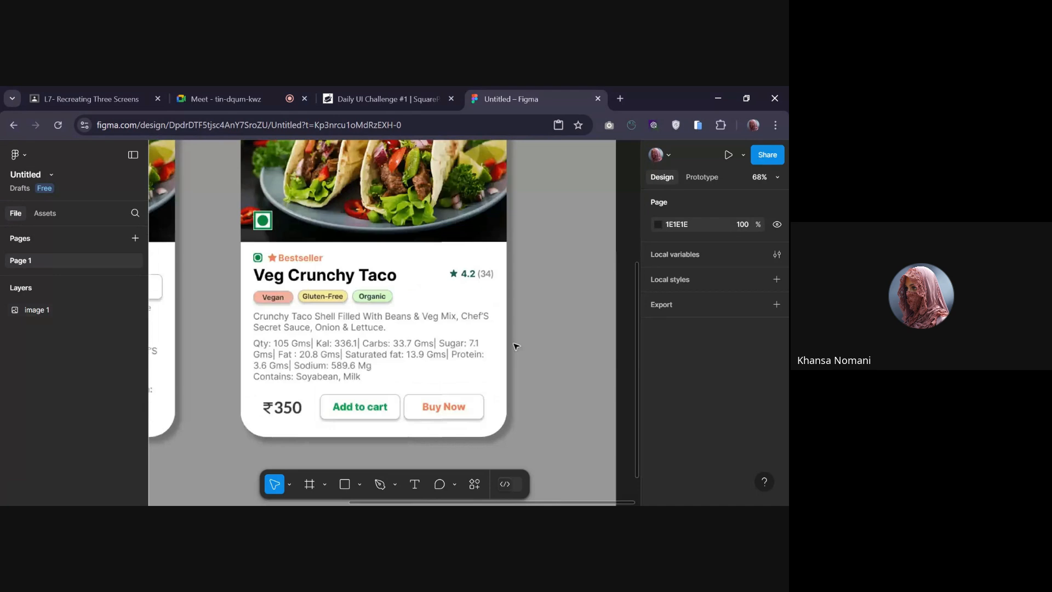
scroll(515, 345, left, 2)
scroll(515, 345, left, 5)
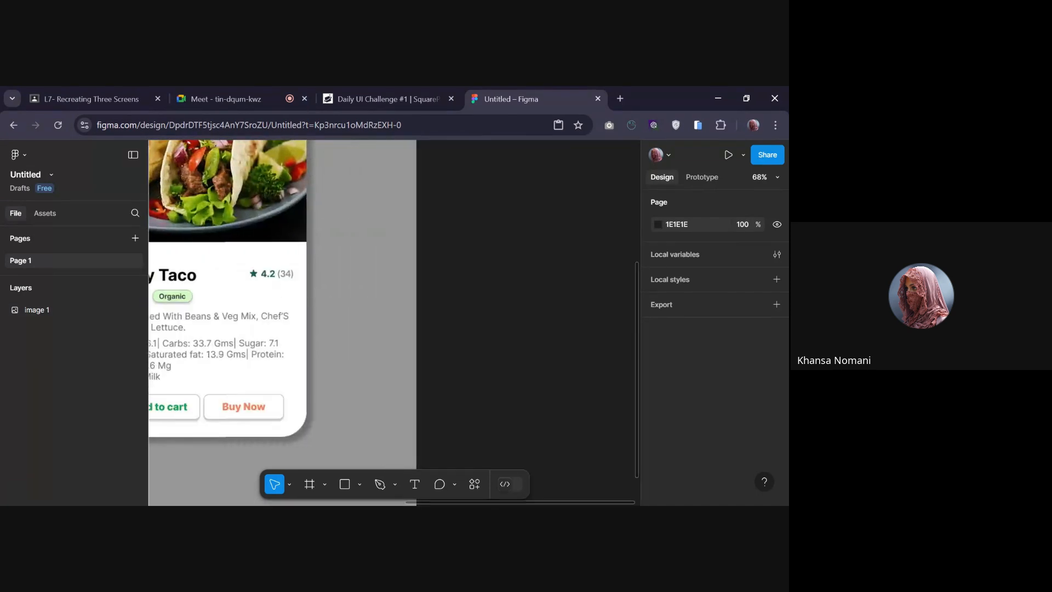
scroll(323, 272, left, 9)
scroll(323, 272, right, 9)
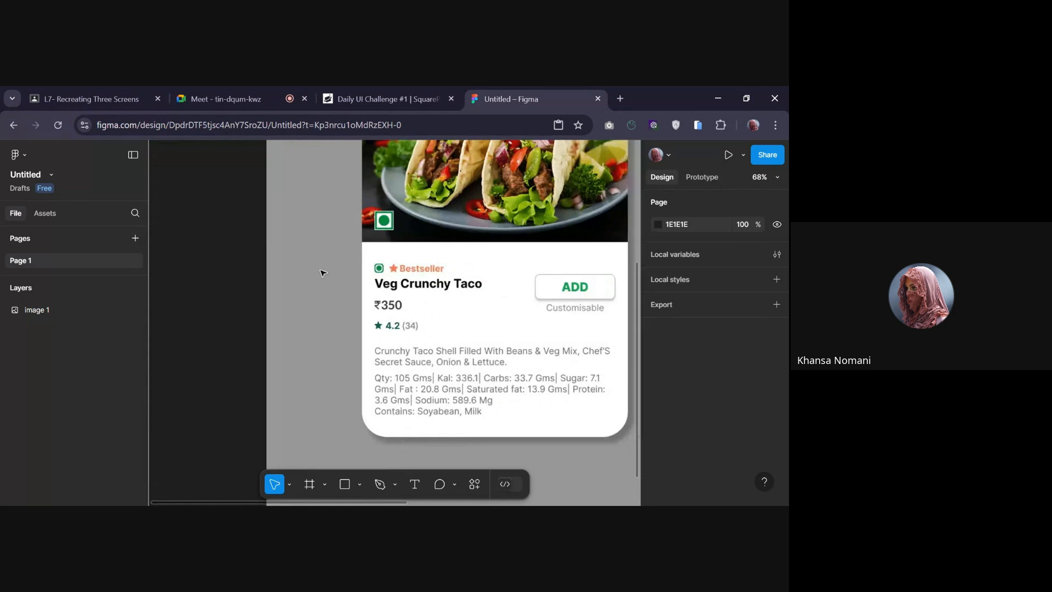
scroll(323, 272, down, 5)
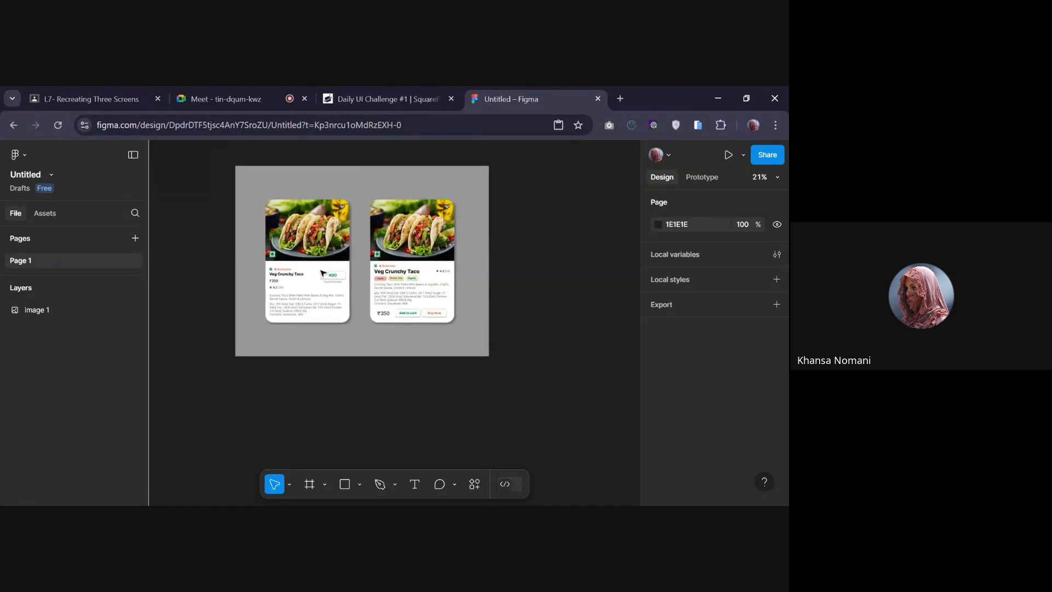
scroll(448, 238, right, 1)
click(448, 238)
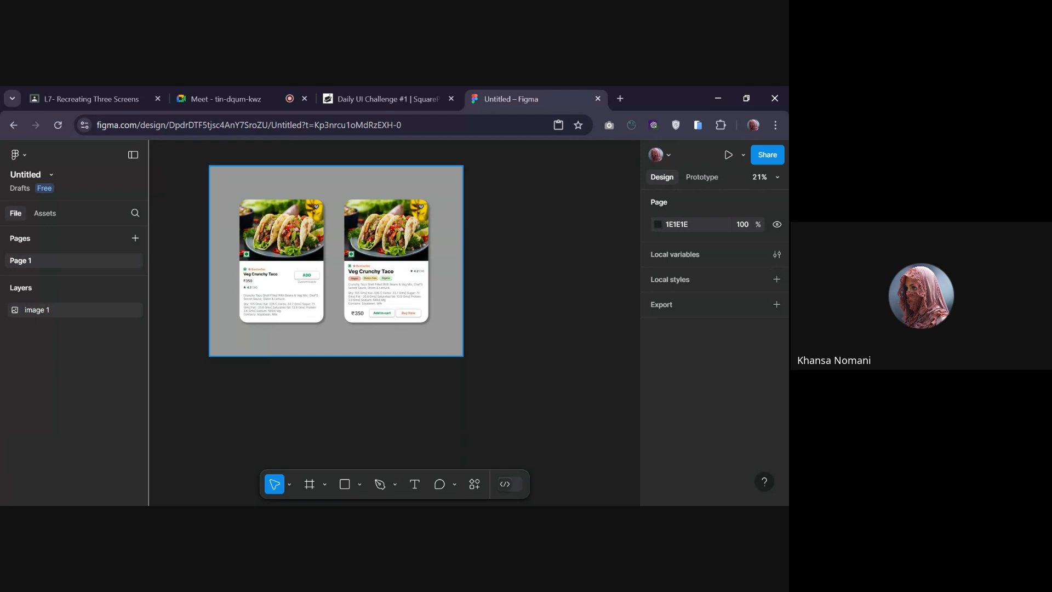
scroll(539, 305, up, 2)
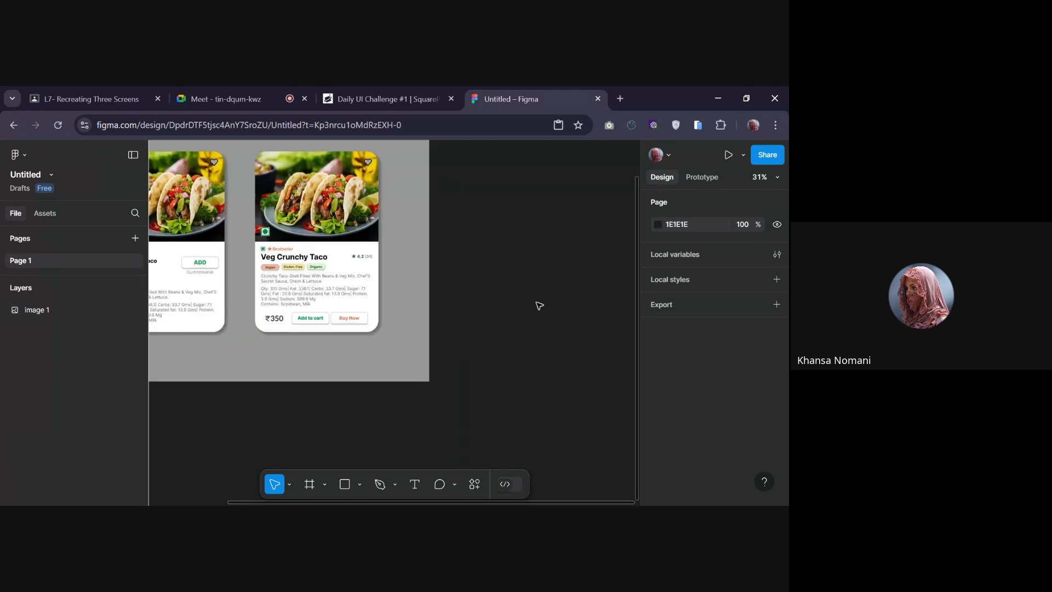
scroll(359, 329, down, 5)
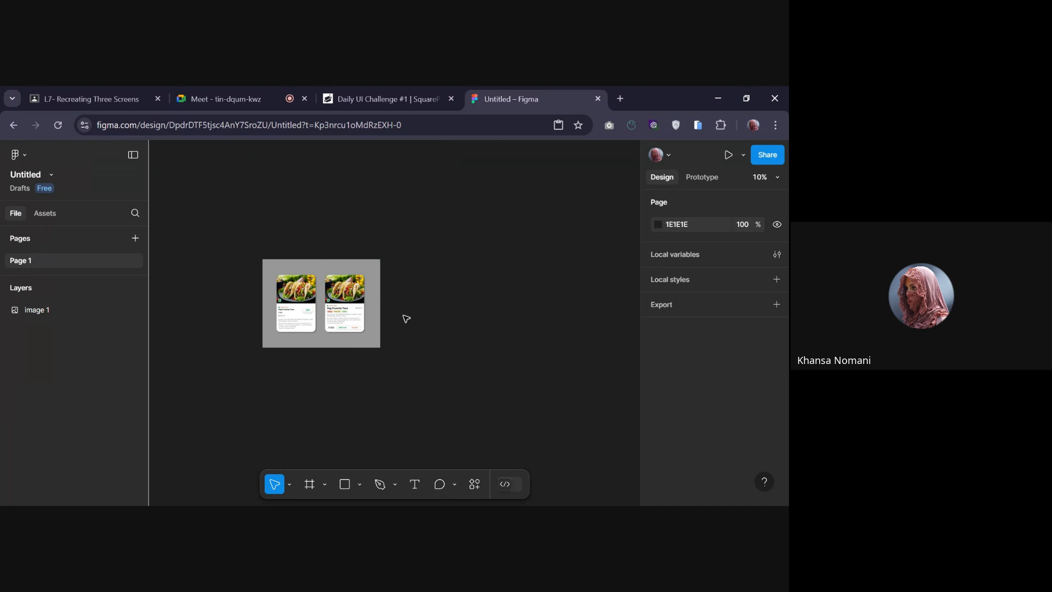
scroll(319, 328, up, 3)
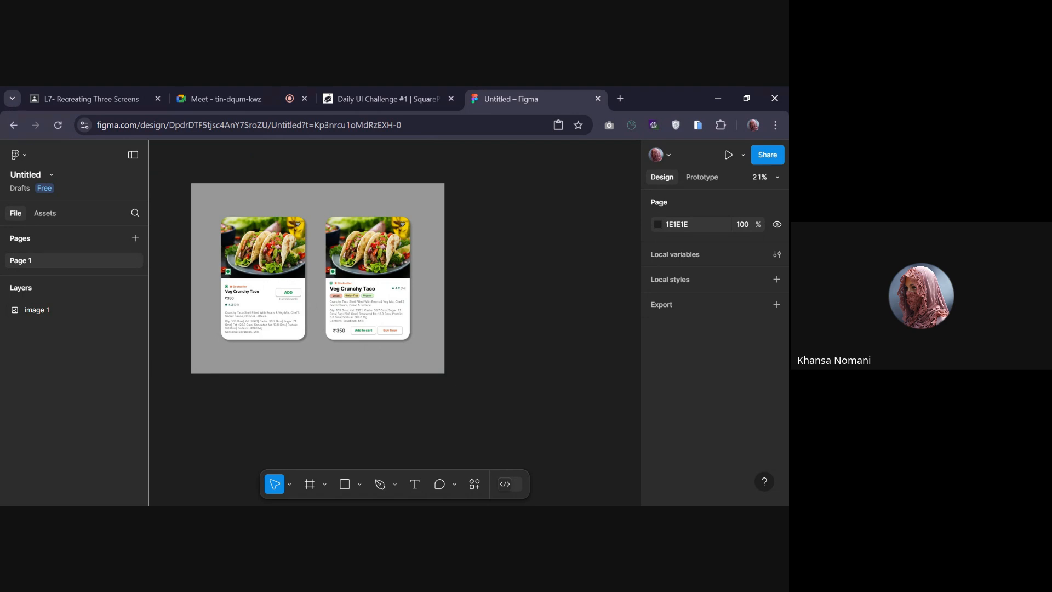
- Draw a white frame about 774 × 901 beside the taco card image, at about X 1102, Y -420
key(f)
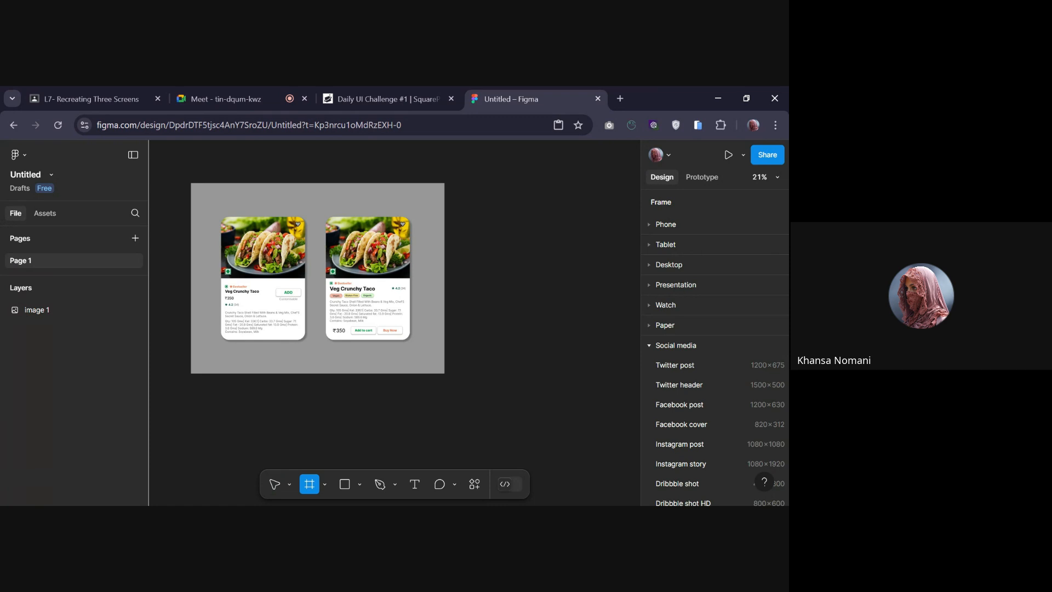
drag(463, 225, 564, 344)
scroll(587, 330, up, 3)
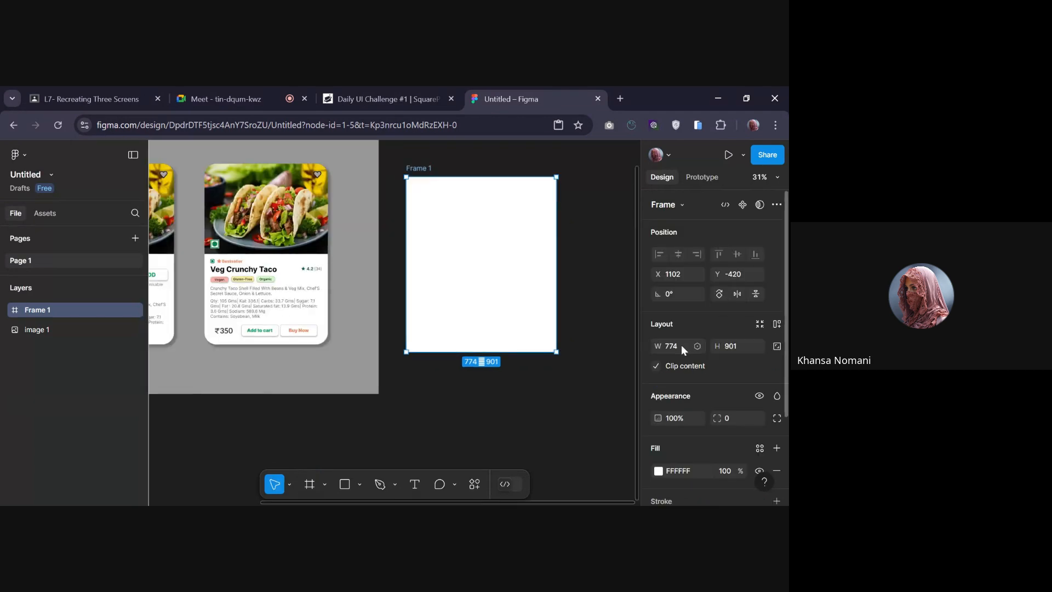
- Try corner radii of 12 and 28 on Frame 1, settle on 32, and move the frame to about X 1147, Y -391
scroll(691, 369, down, 1)
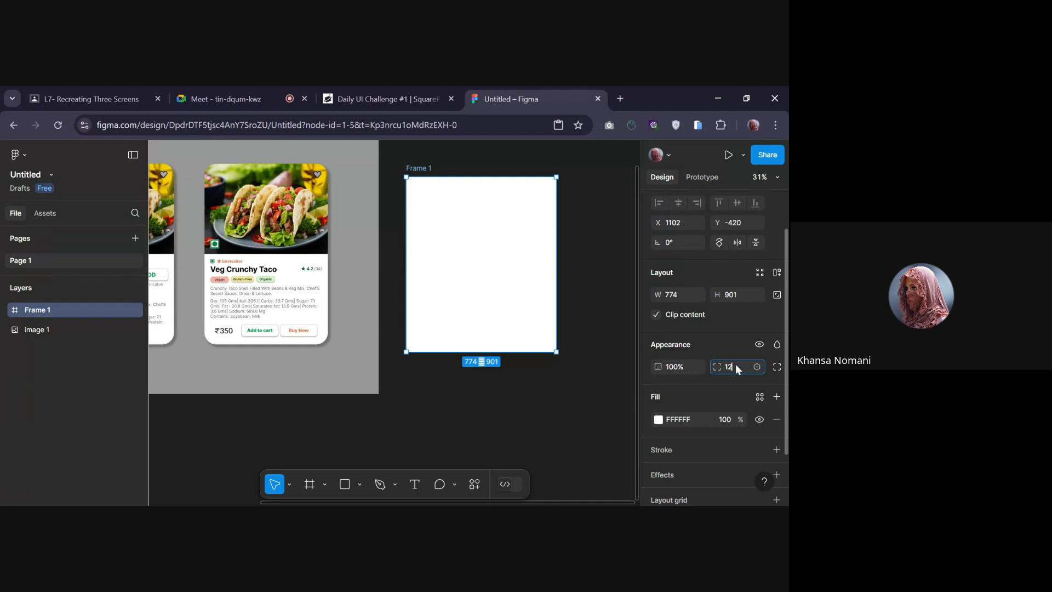
key(Escape)
key(Escape)
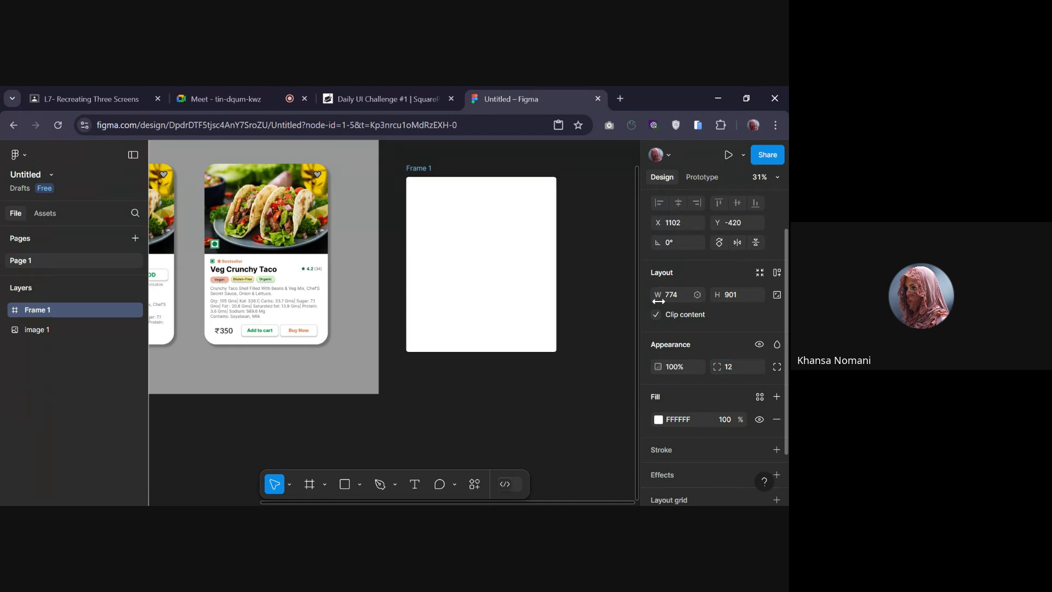
click(729, 369)
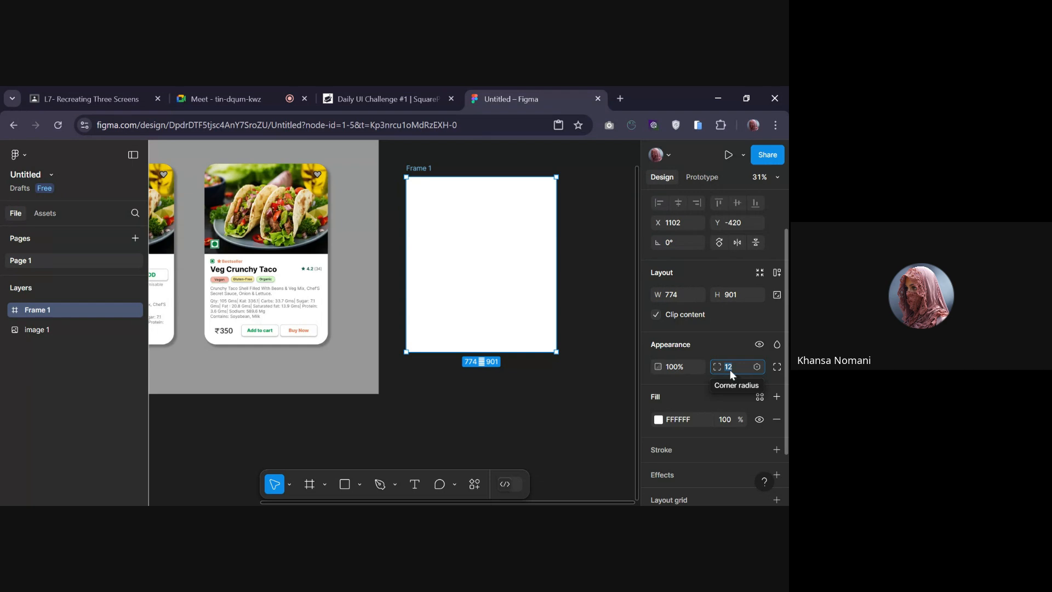
text(28)
key(Return)
drag(467, 237, 477, 244)
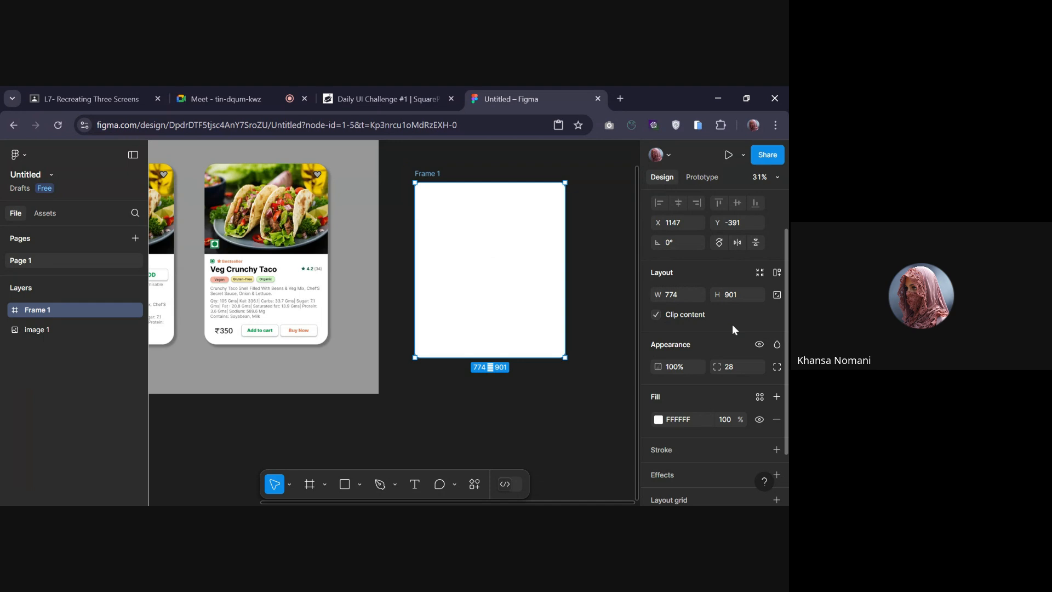
key(Return)
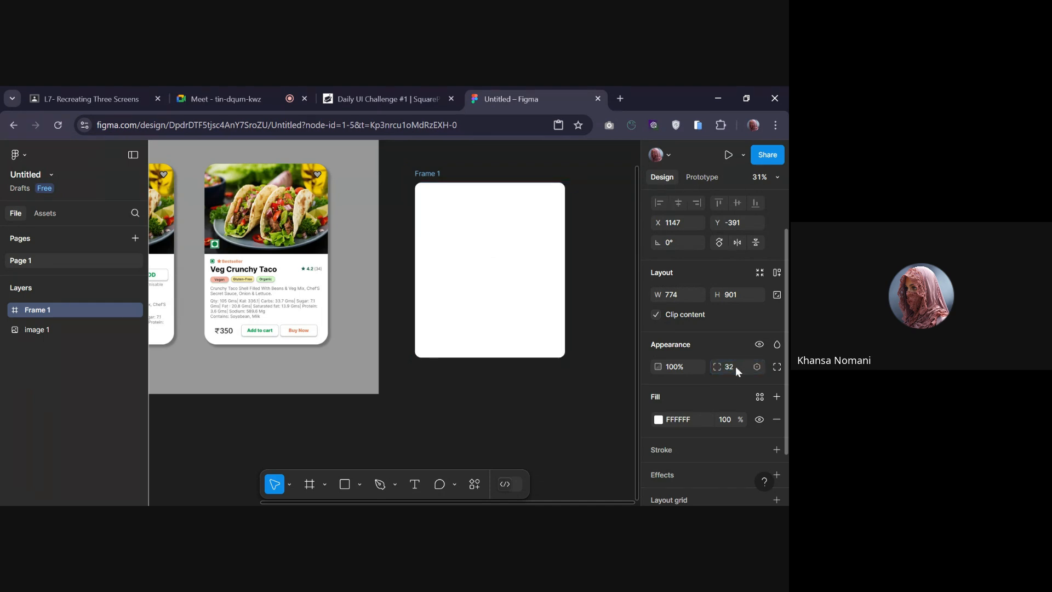
click(567, 416)
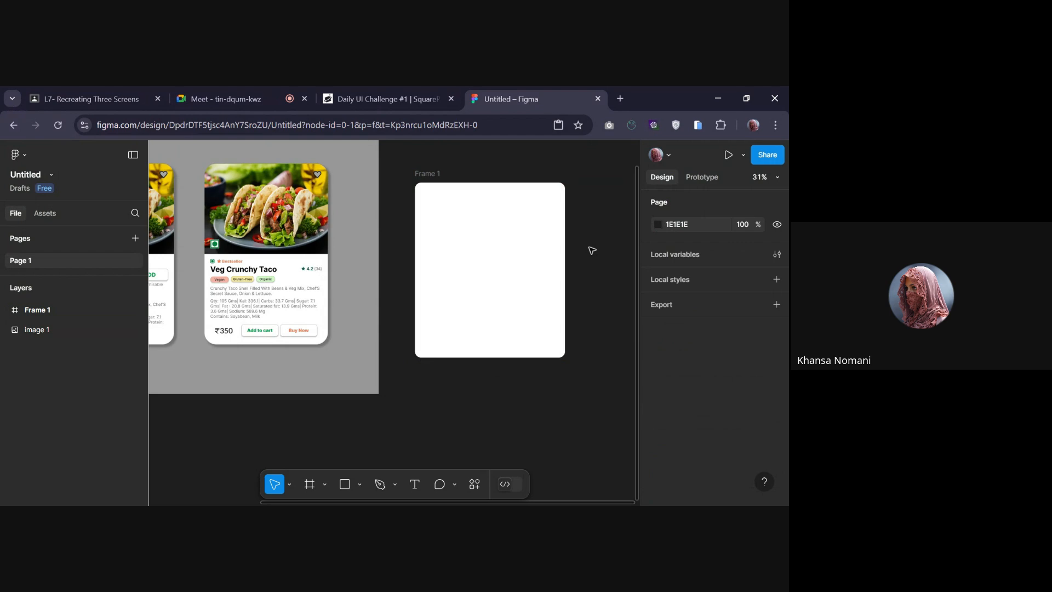
click(511, 216)
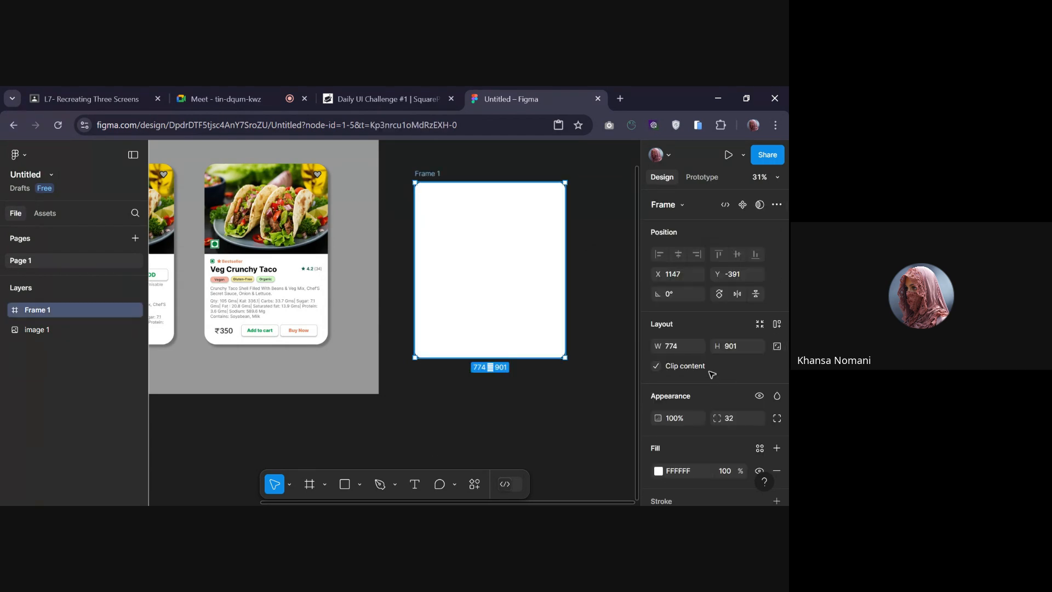
click(501, 392)
scroll(517, 221, up, 1)
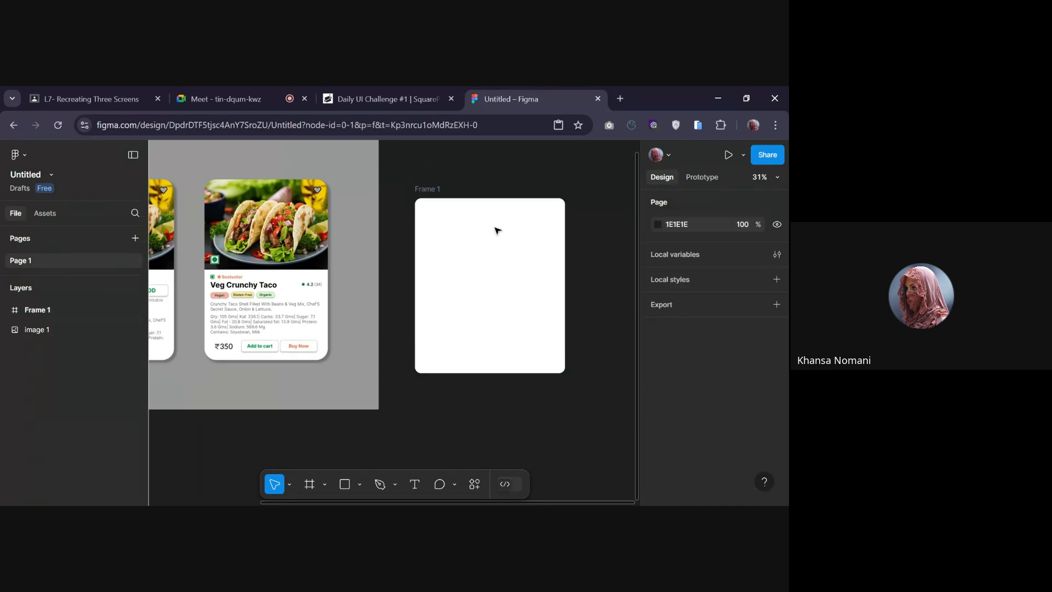
click(474, 303)
key(r)
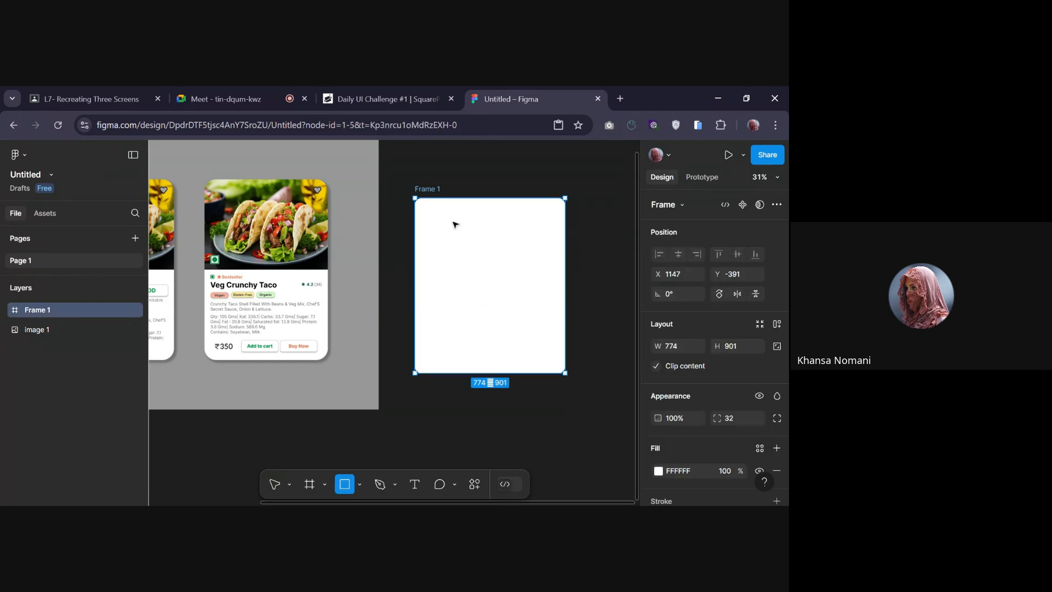
drag(419, 206, 558, 270)
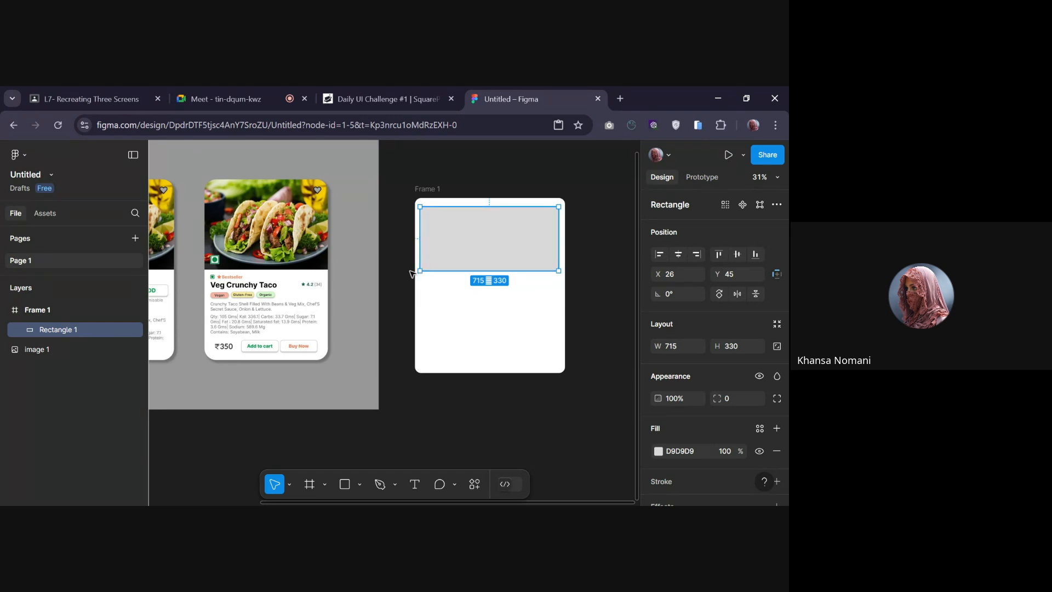
key(Delete)
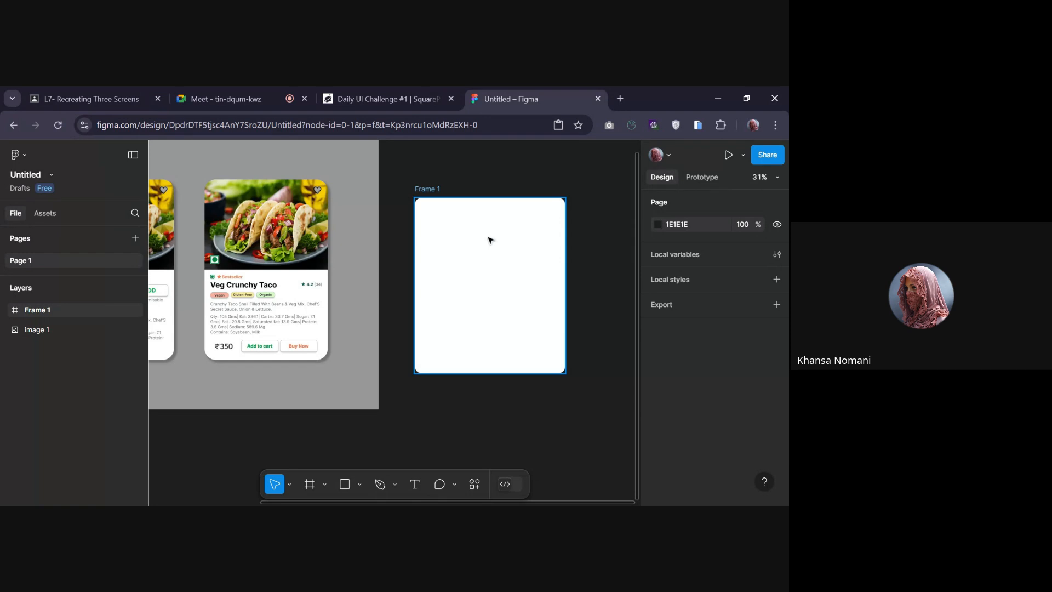
- Draw a grey rectangle about 677 × 341 in the upper part of Frame 1, at about X 70, Y 110
key(r)
mouse_move(428, 209)
mouse_down()
mouse_move(558, 275)
mouse_move(535, 254)
mouse_move(509, 328)
mouse_move(545, 269)
mouse_up()
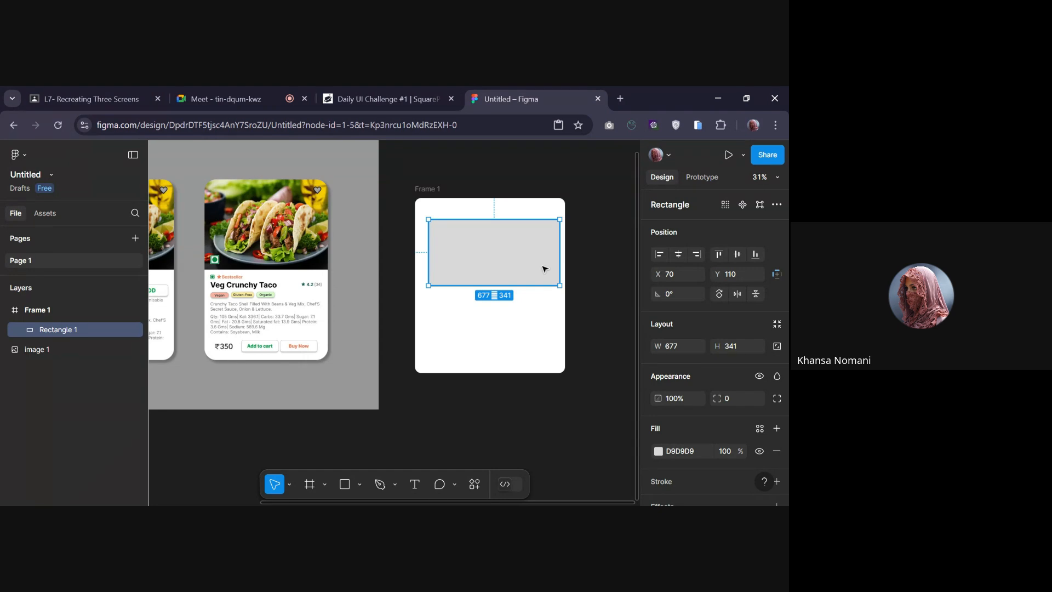
scroll(544, 269, up, 3)
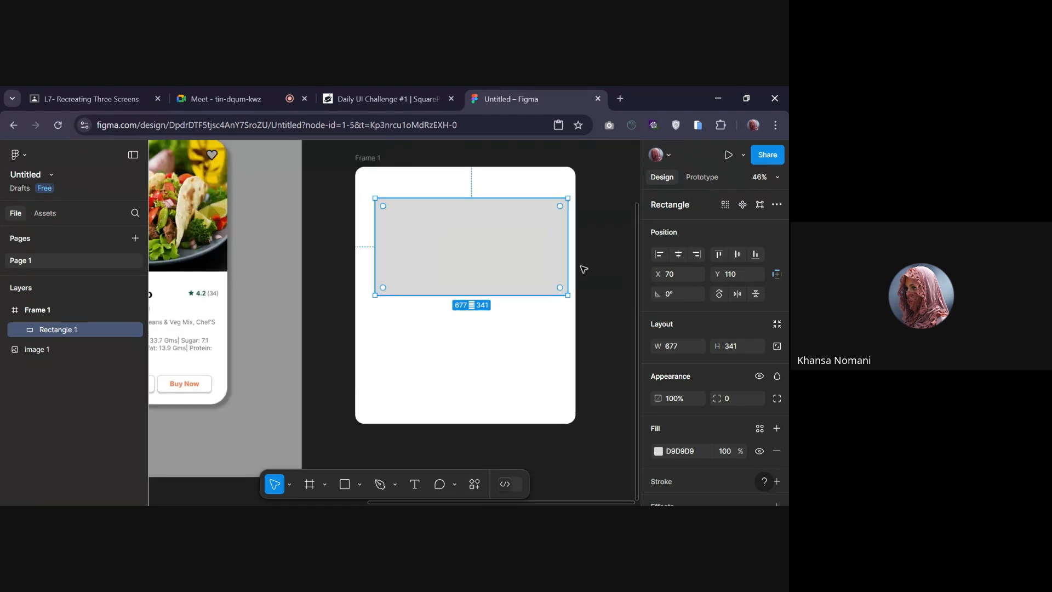
- Centre the grey rectangle horizontally in Frame 1 and set its width to 678
click(678, 254)
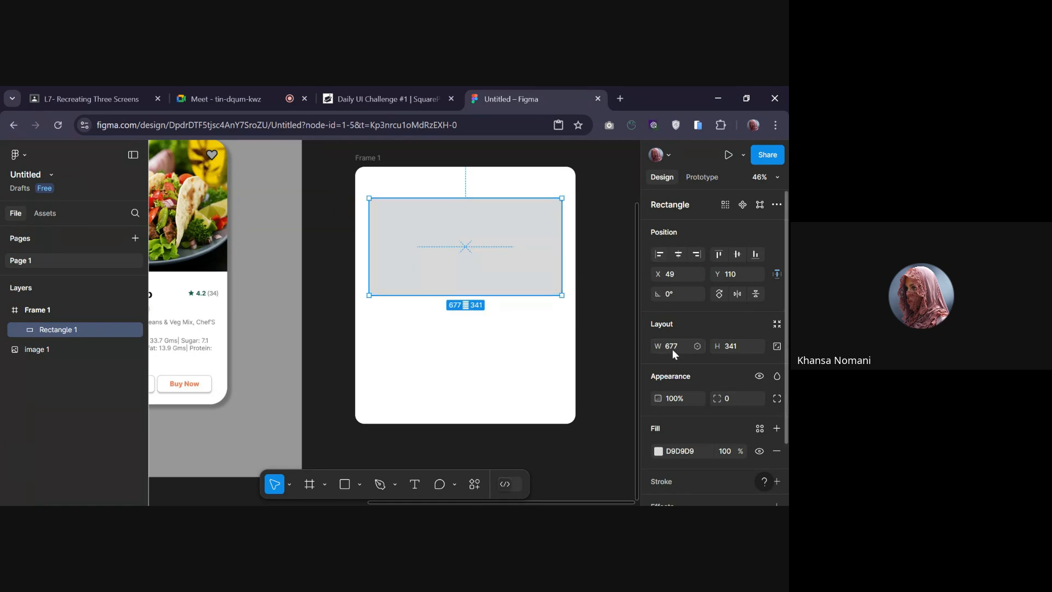
text(678)
key(Return)
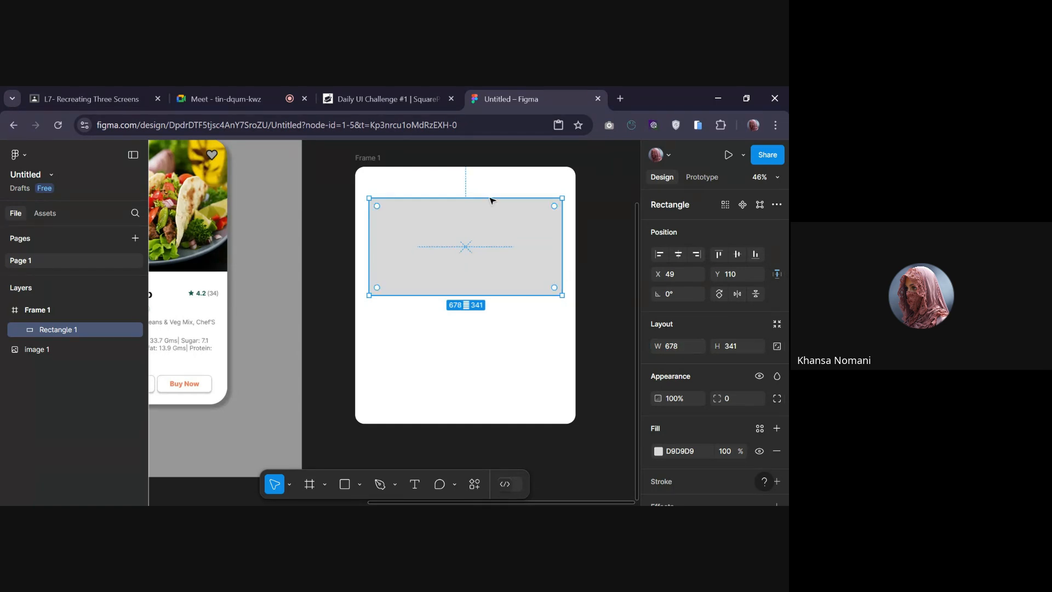
- Move the grey rectangle up inside Frame 1 until its Y position is 16
drag(498, 244, 498, 221)
key(alt)
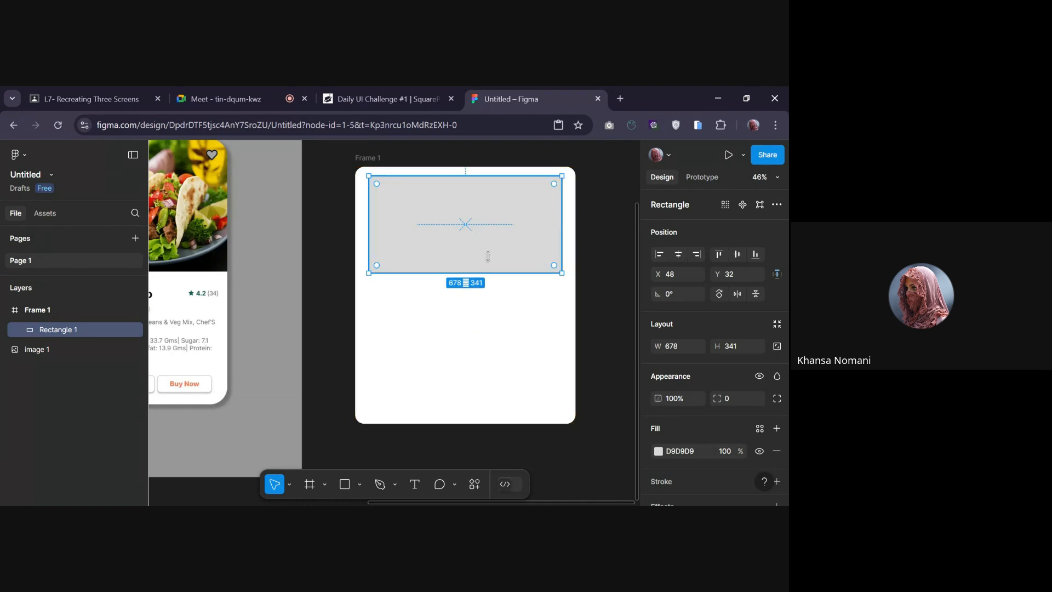
key(shift+Up)
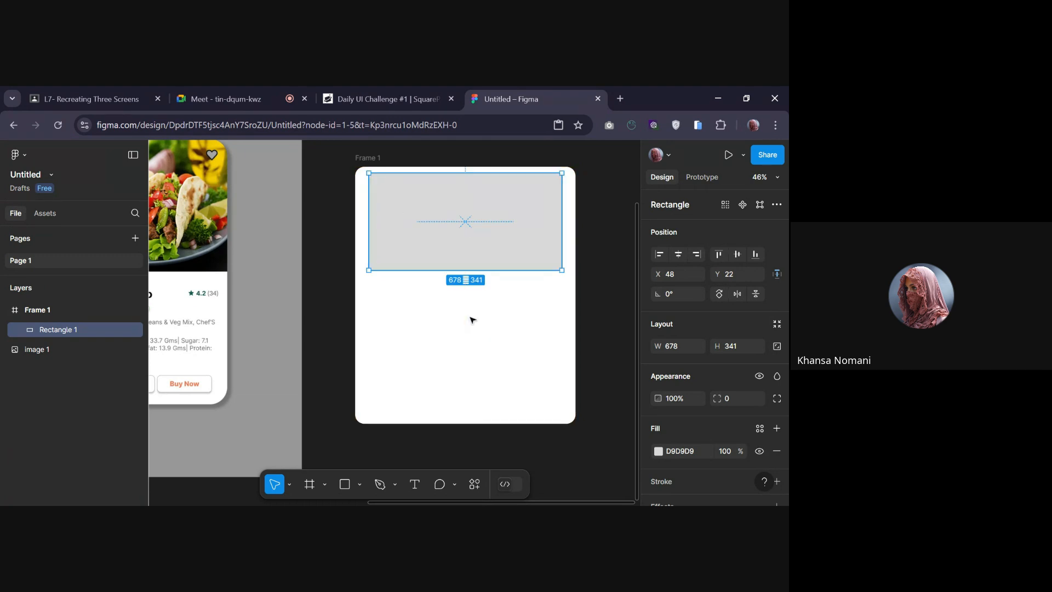
key(Up)
key(Up)
key(Up)
key(Up)
key(Up)
key(Up)
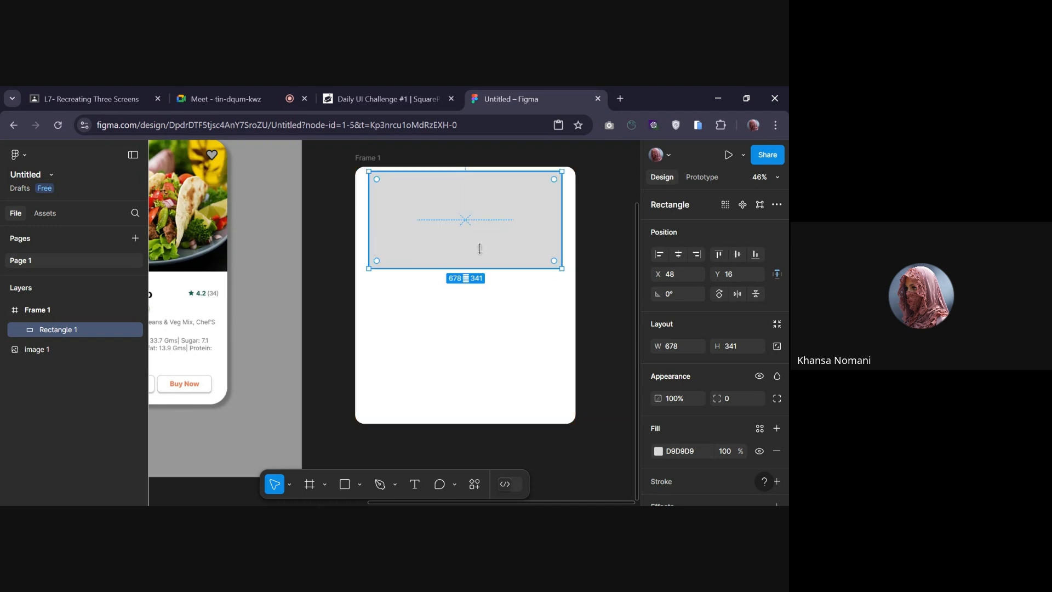
- Extend the grey rectangle's left edge to a width of about 706 and set its X position to 16
drag(363, 239, 386, 239)
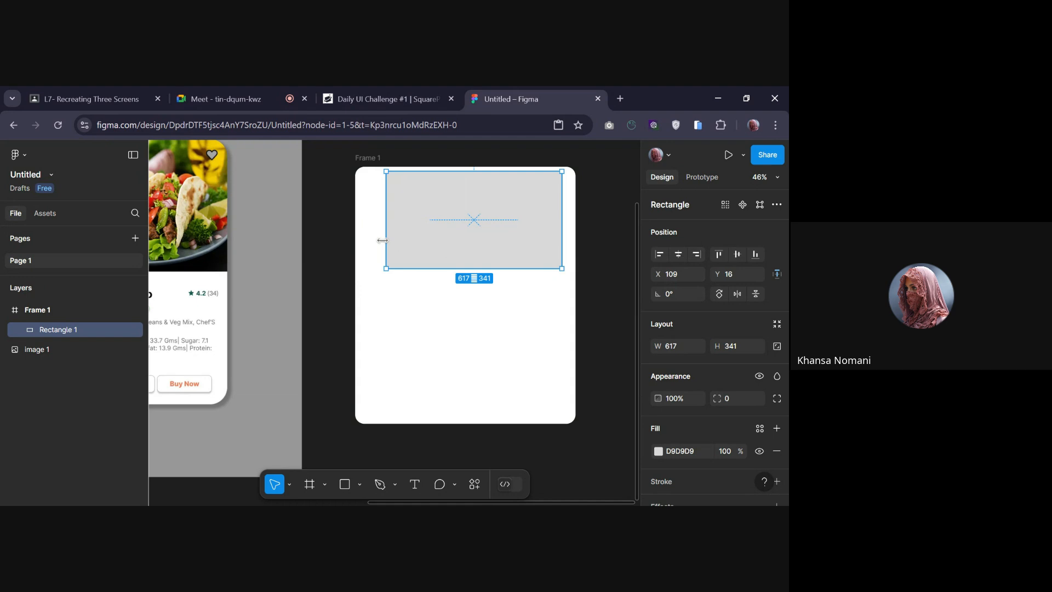
key(ctrl+z)
drag(358, 239, 360, 239)
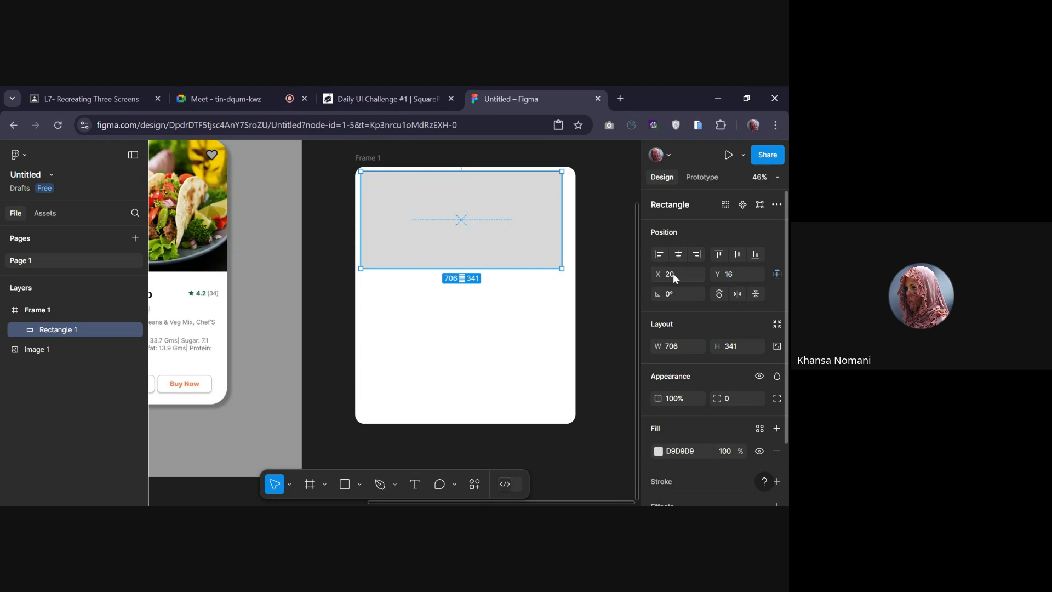
key(Return)
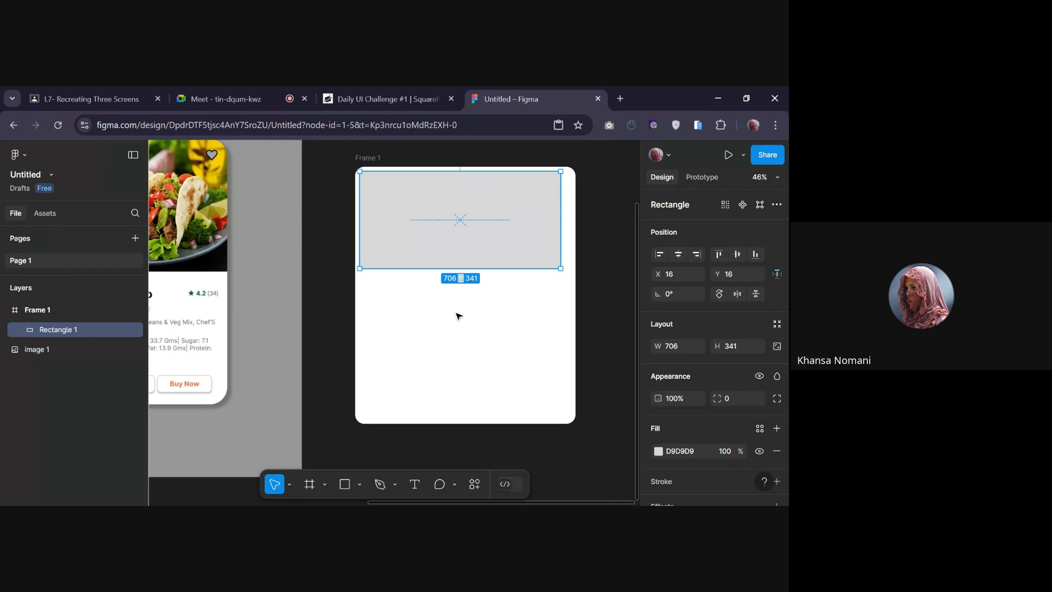
key(alt)
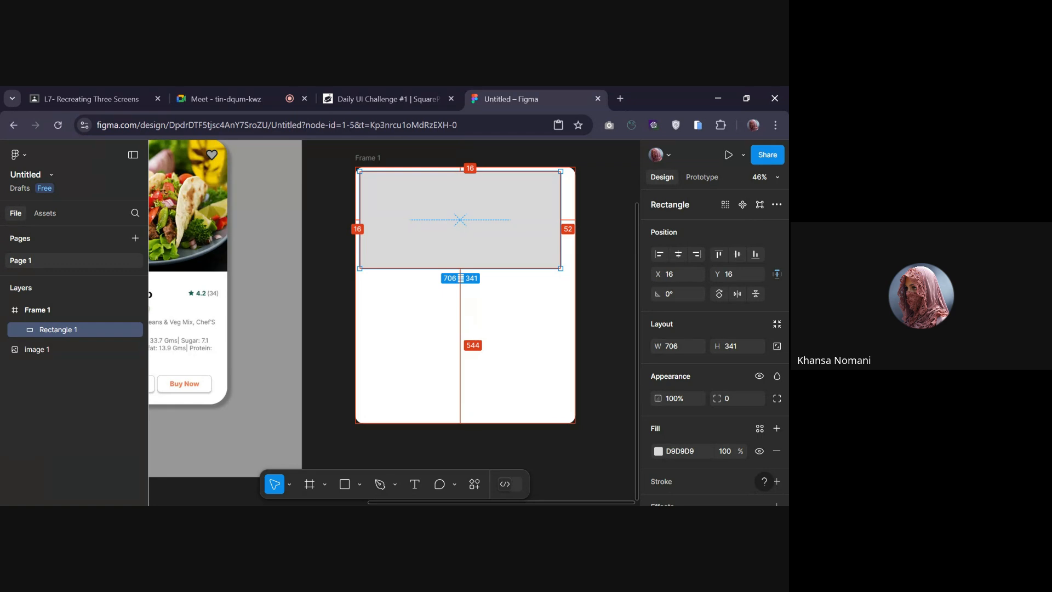
- Extend the grey rectangle's right edge in small amounts to a width of 742, leaving a 16 margin in Frame 1
scroll(570, 198, up, 5)
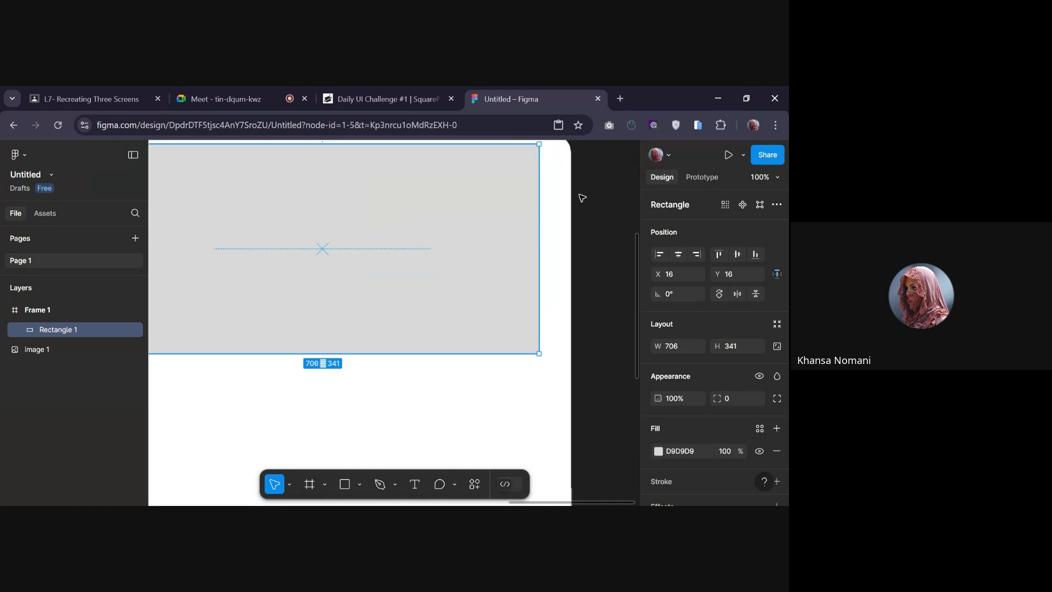
drag(540, 221, 551, 221)
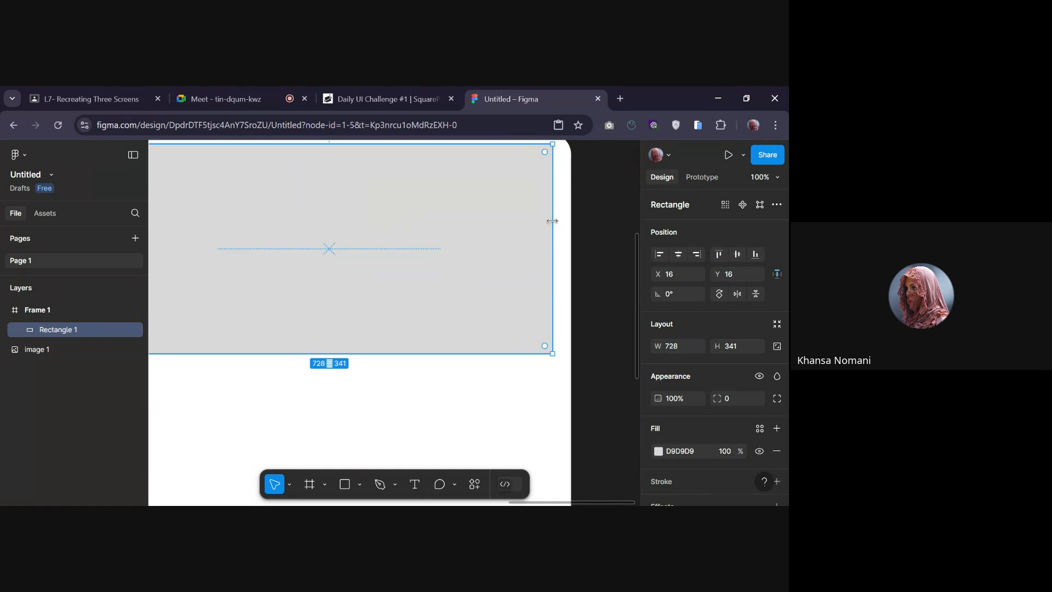
scroll(563, 228, up, 10)
scroll(405, 302, right, 3)
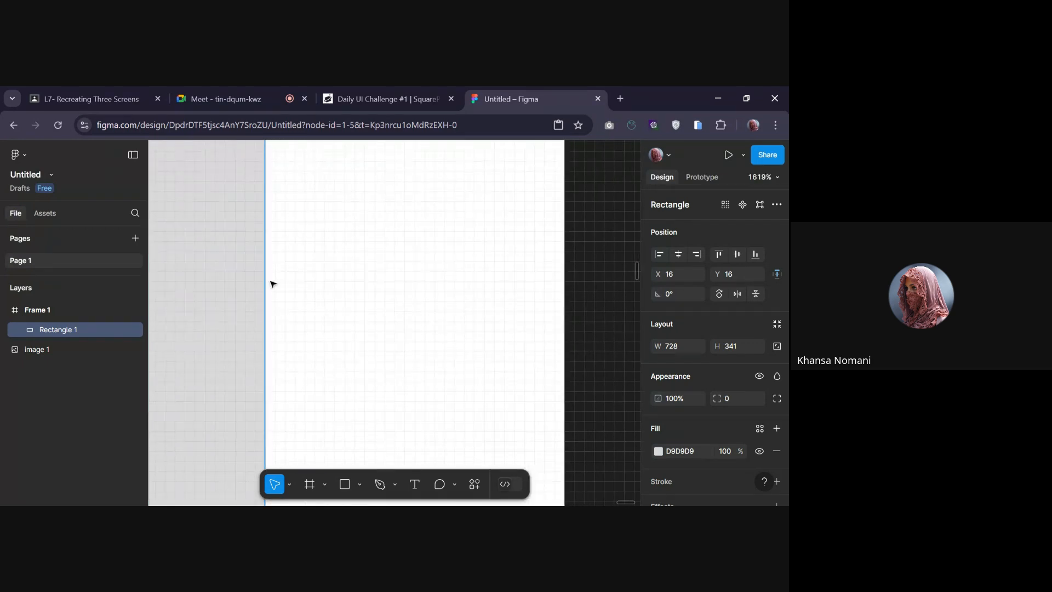
scroll(273, 281, up, 5)
scroll(286, 258, down, 5)
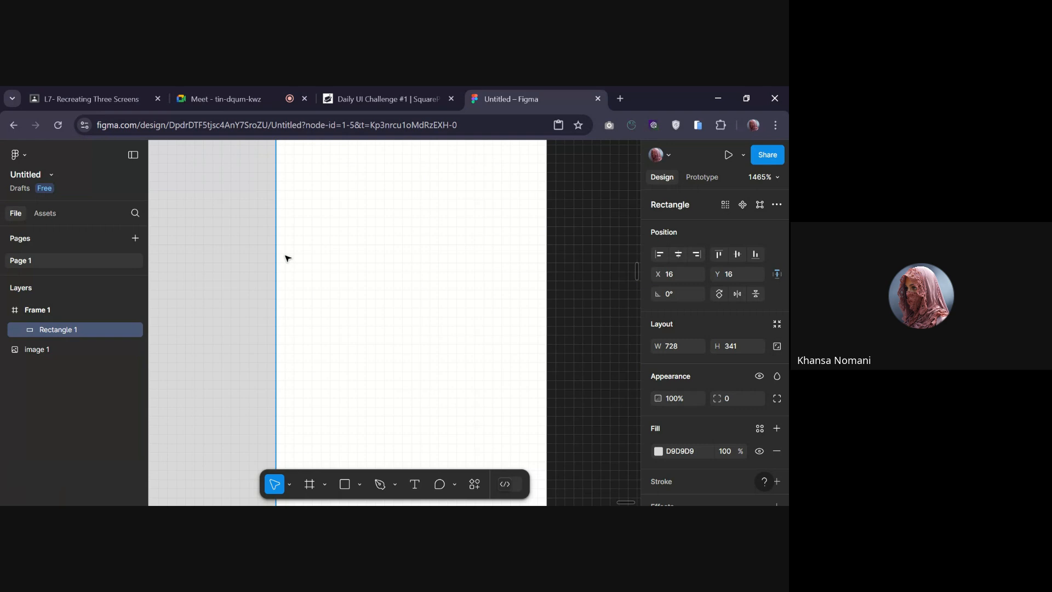
drag(275, 296, 357, 295)
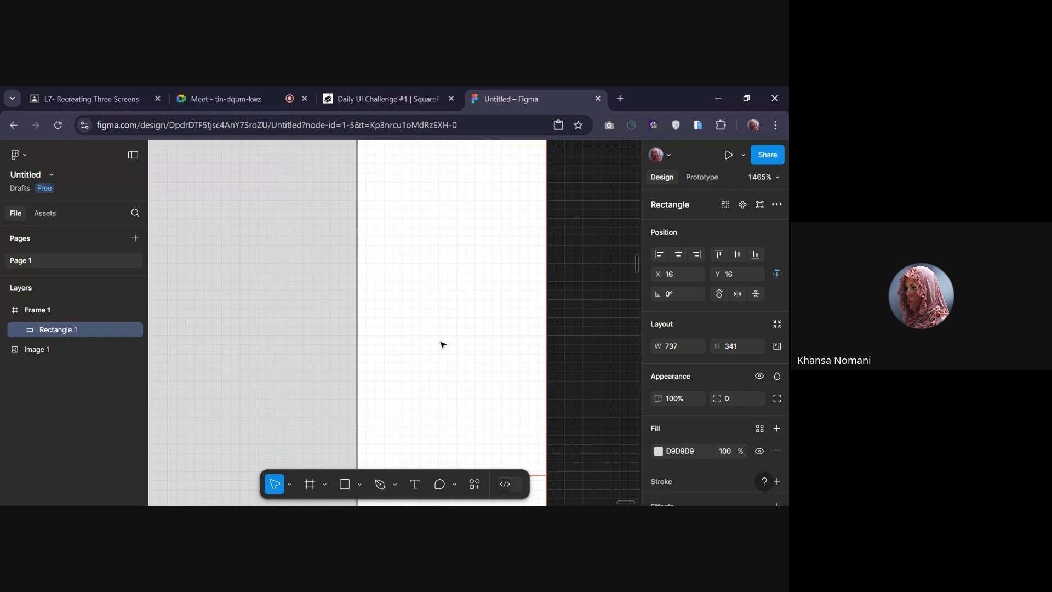
scroll(441, 345, down, 8)
scroll(441, 359, up, 5)
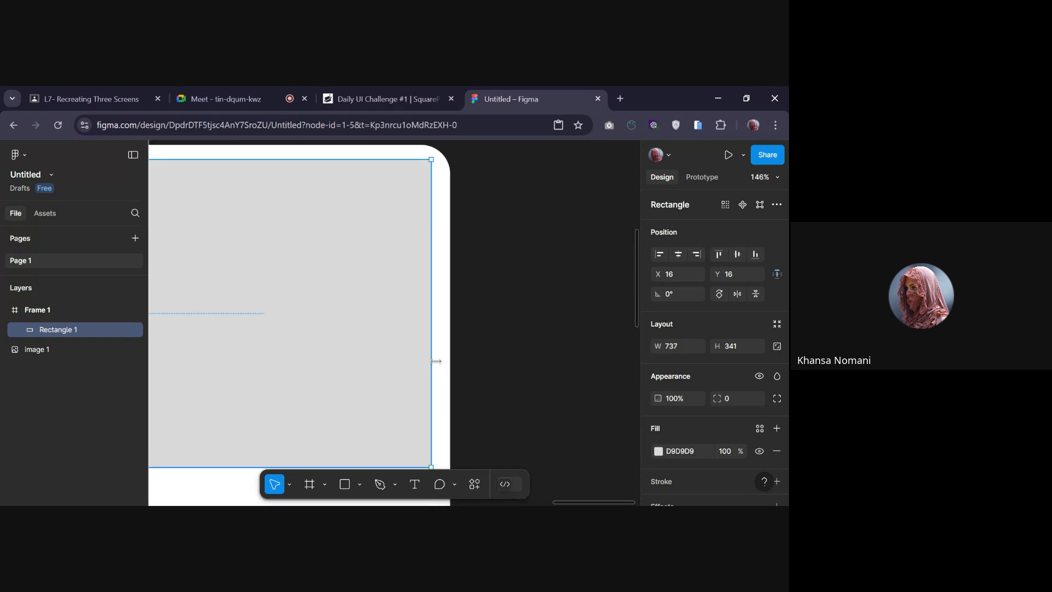
scroll(438, 357, up, 5)
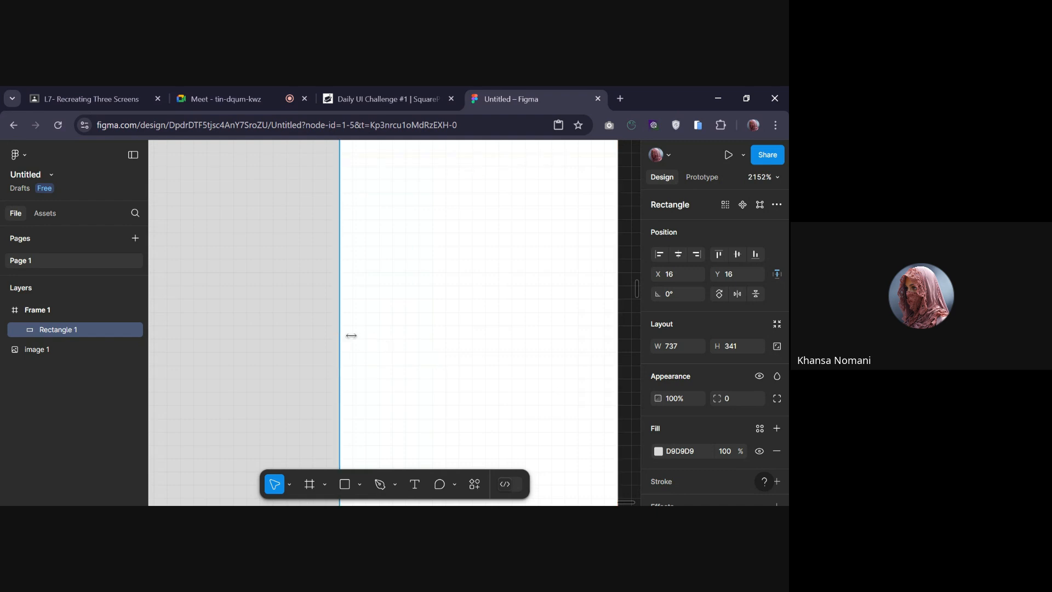
drag(340, 333, 405, 332)
scroll(472, 335, down, 10)
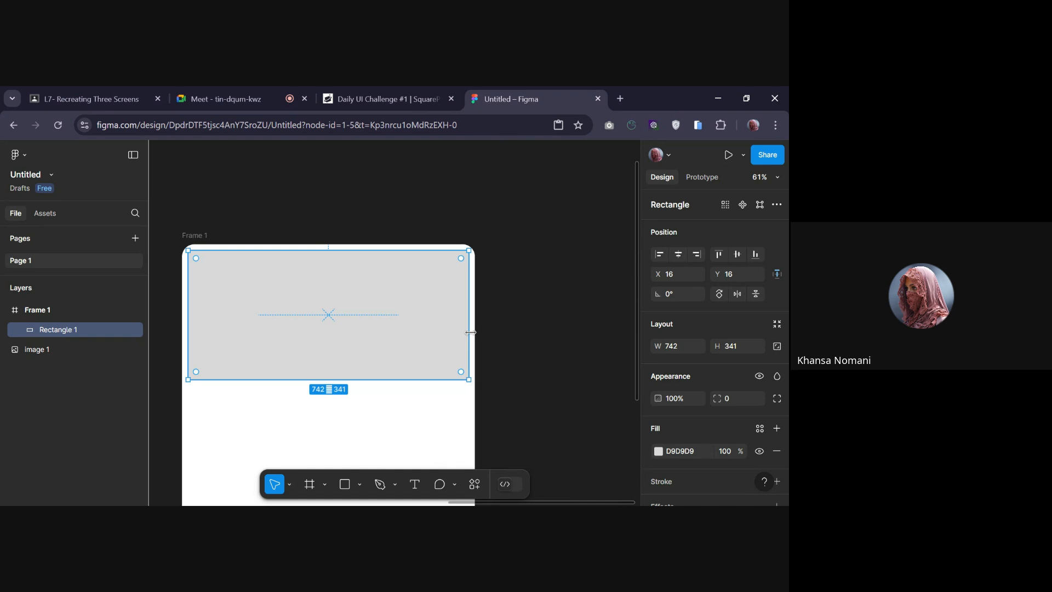
scroll(430, 341, down, 1)
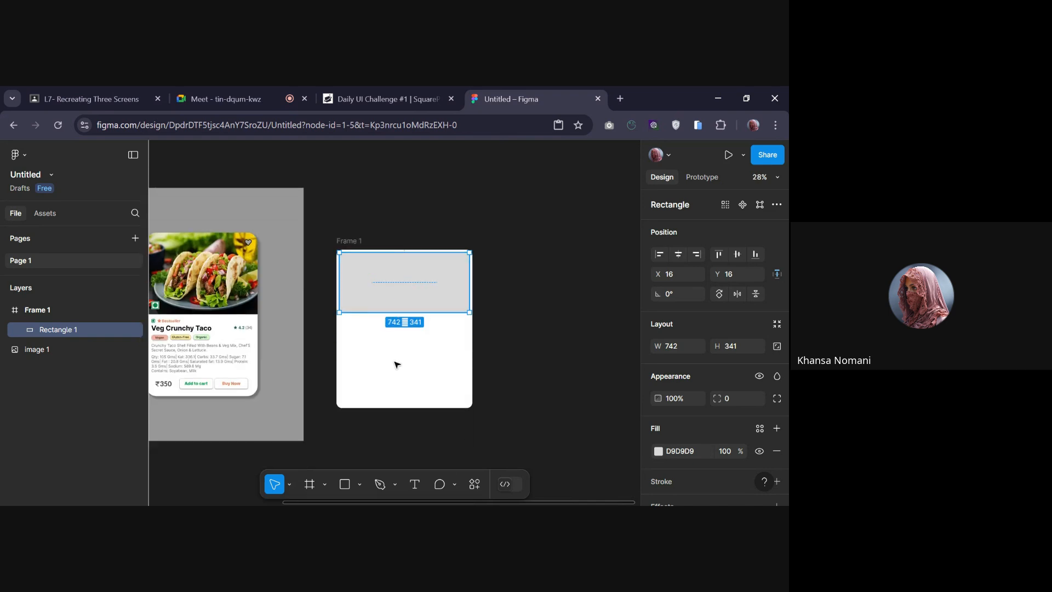
key(alt)
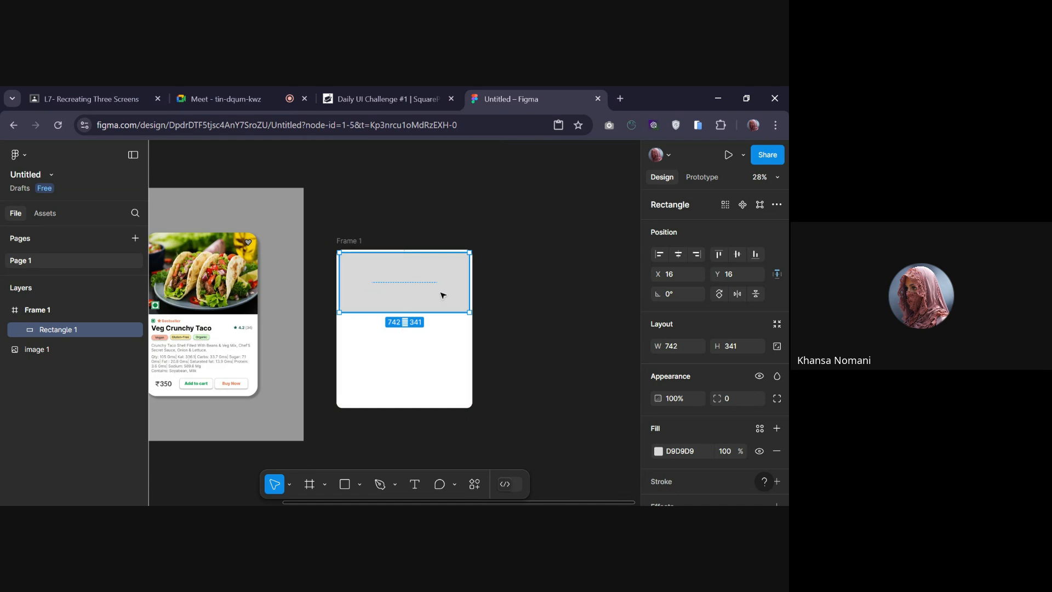
- Move the grey rectangle out of Frame 1 to about X 2210, Y -340, and set its width to the frame's 774
drag(404, 296, 586, 300)
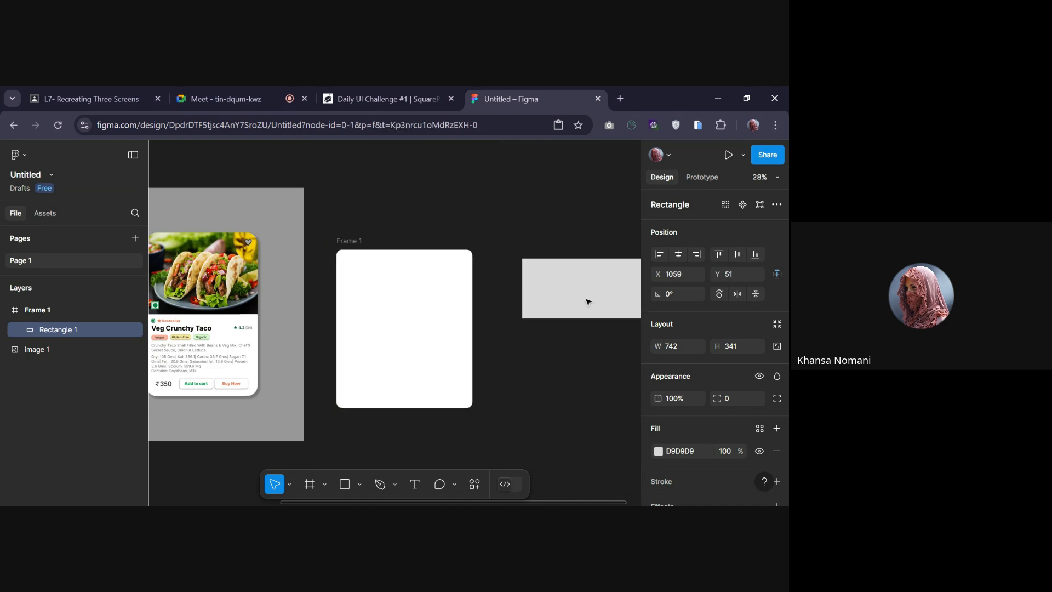
click(348, 242)
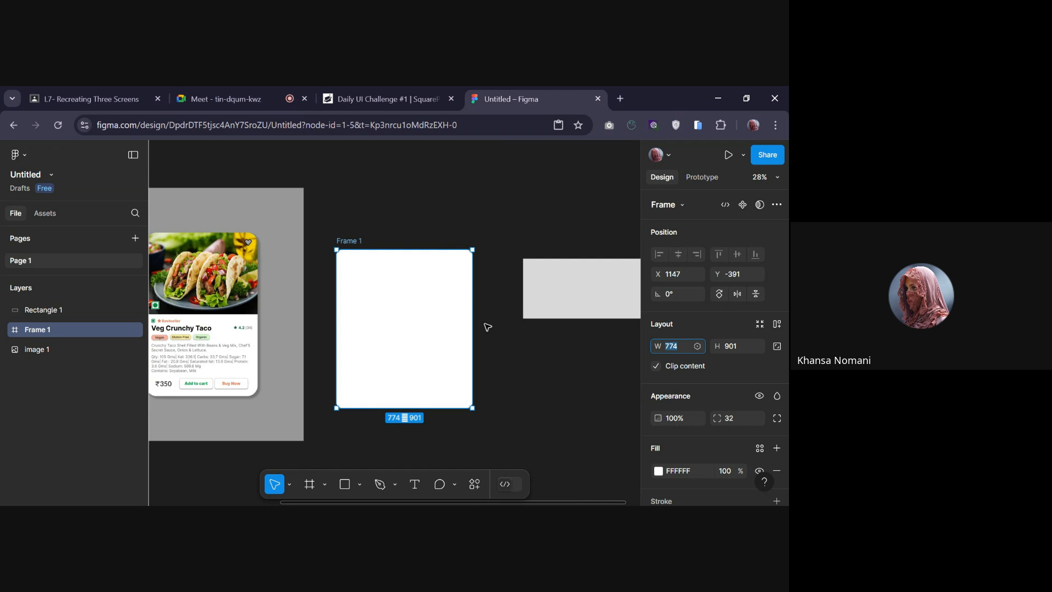
scroll(486, 324, right, 5)
click(379, 304)
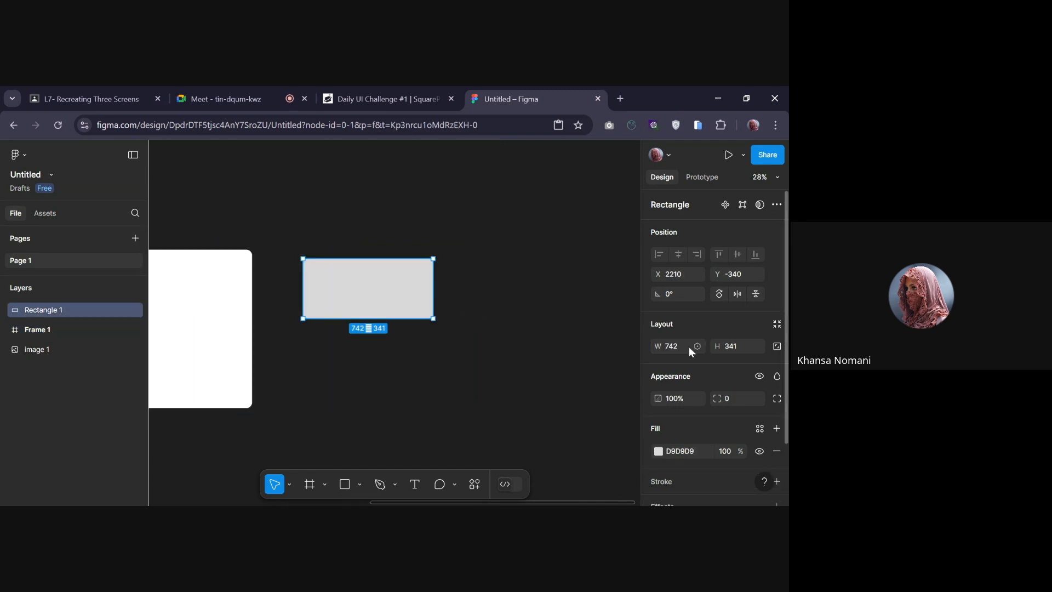
key(Return)
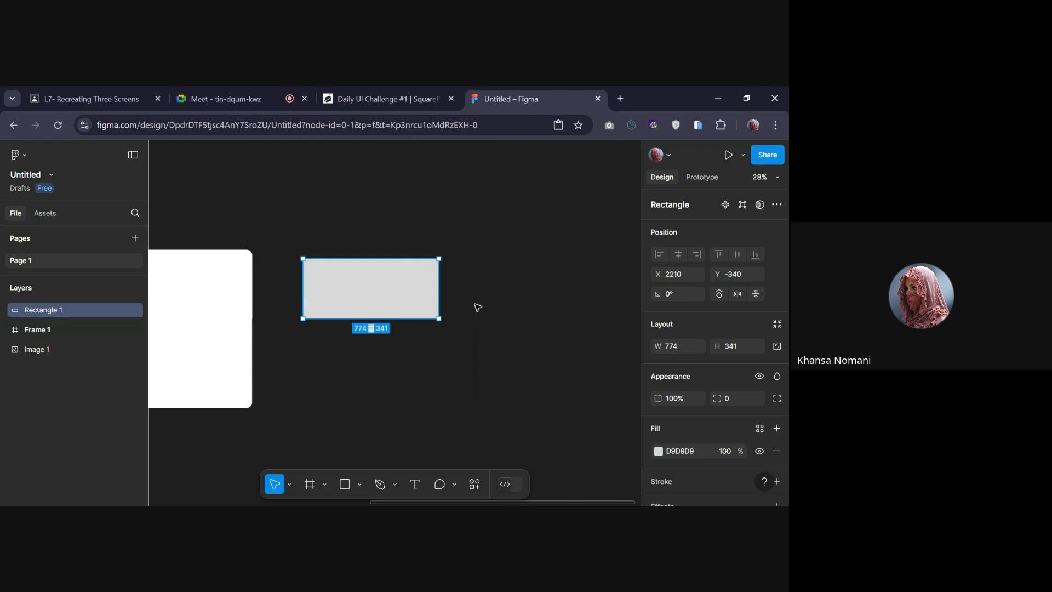
- Try a width of 742 on the detached grey rectangle, and undo that change
scroll(419, 287, left, 1)
scroll(422, 289, left, 1)
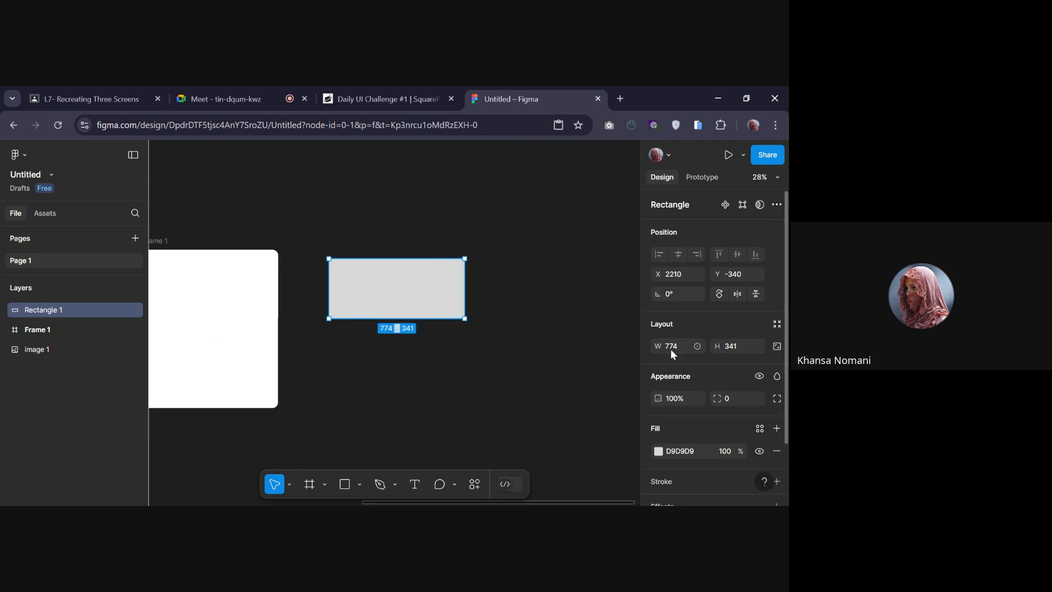
scroll(485, 364, left, 1)
click(364, 348)
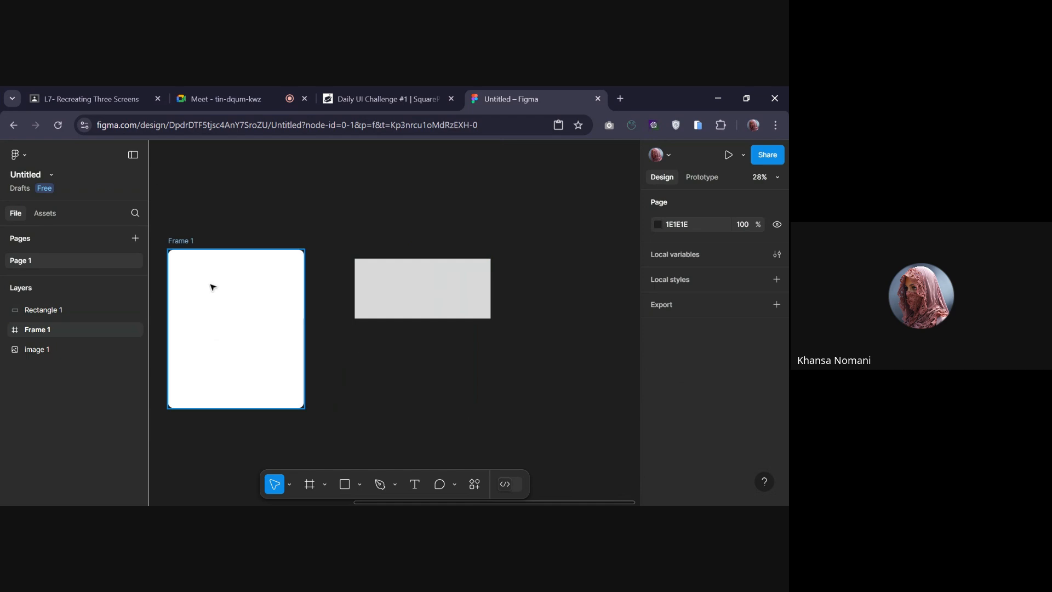
click(434, 311)
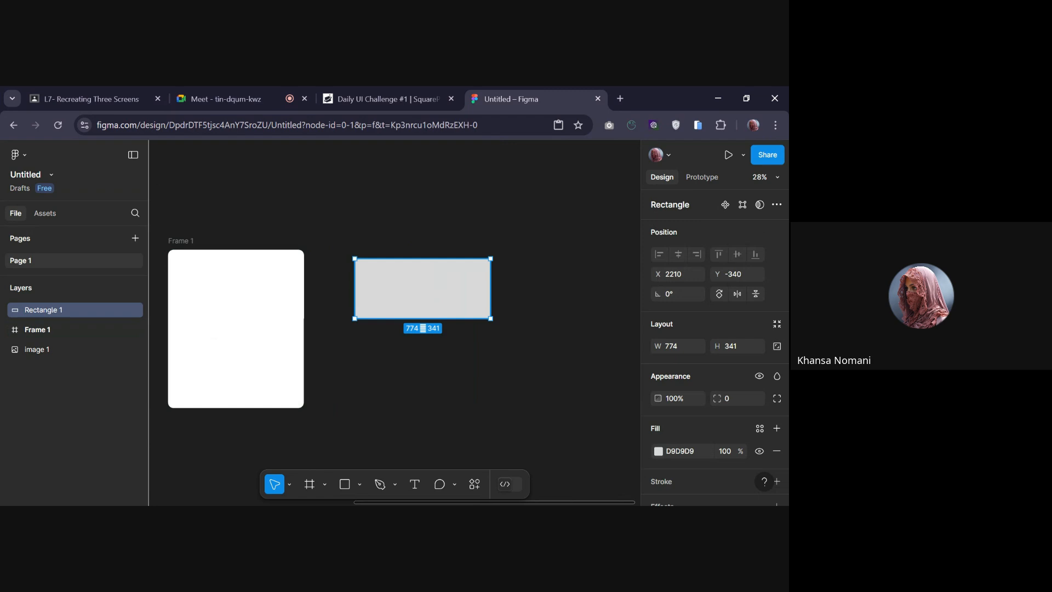
scroll(423, 294, up, 3)
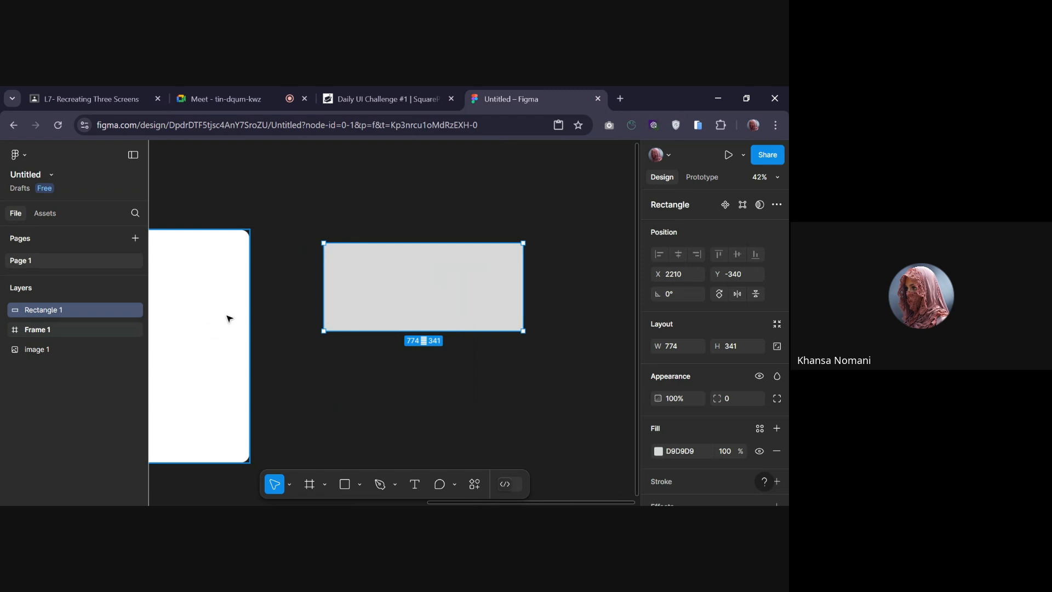
scroll(228, 318, left, 2)
scroll(229, 317, left, 5)
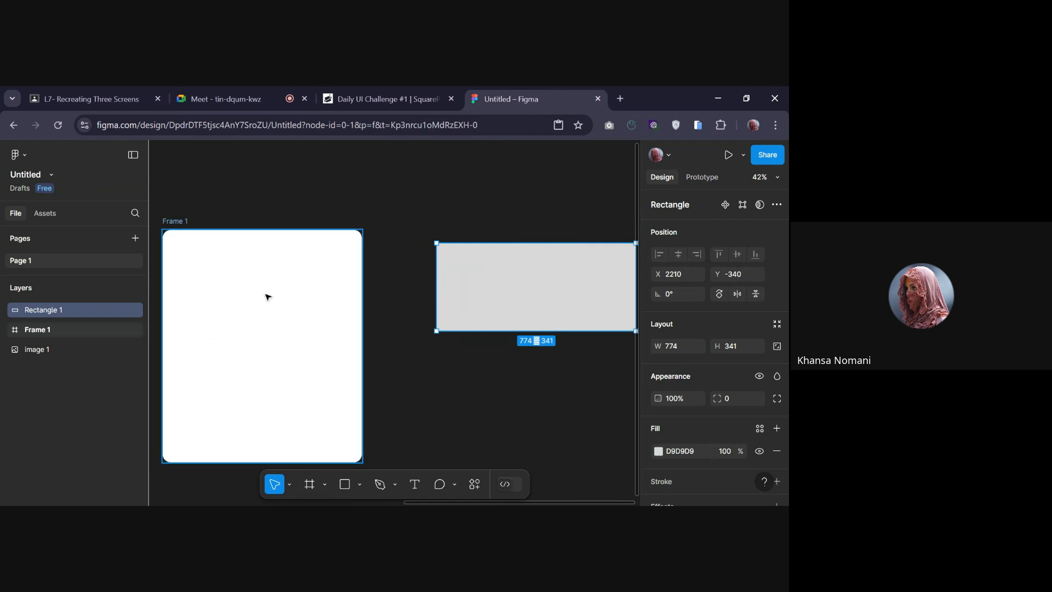
scroll(448, 315, right, 5)
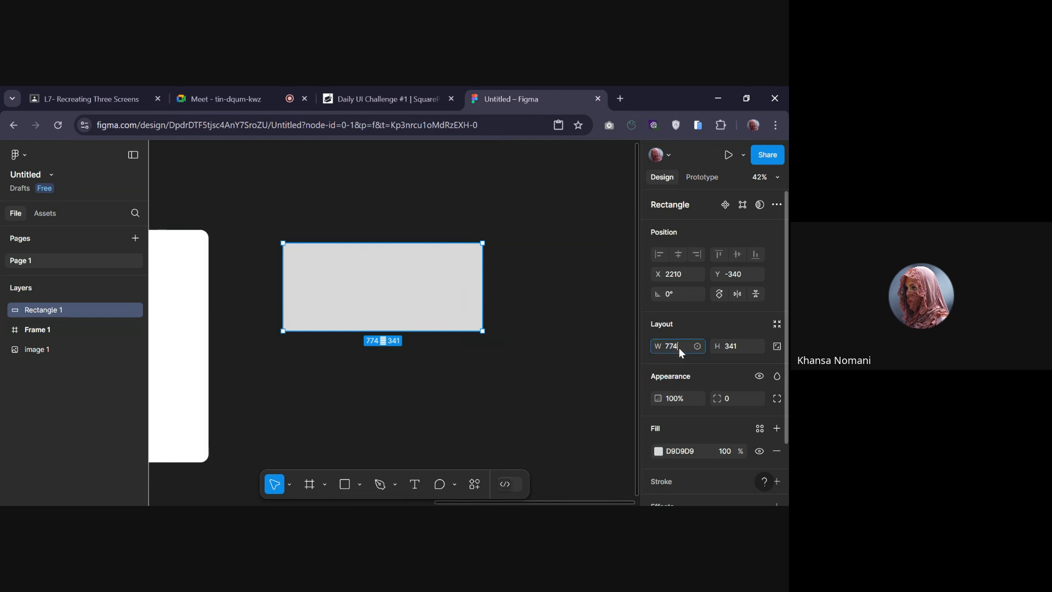
key(Return)
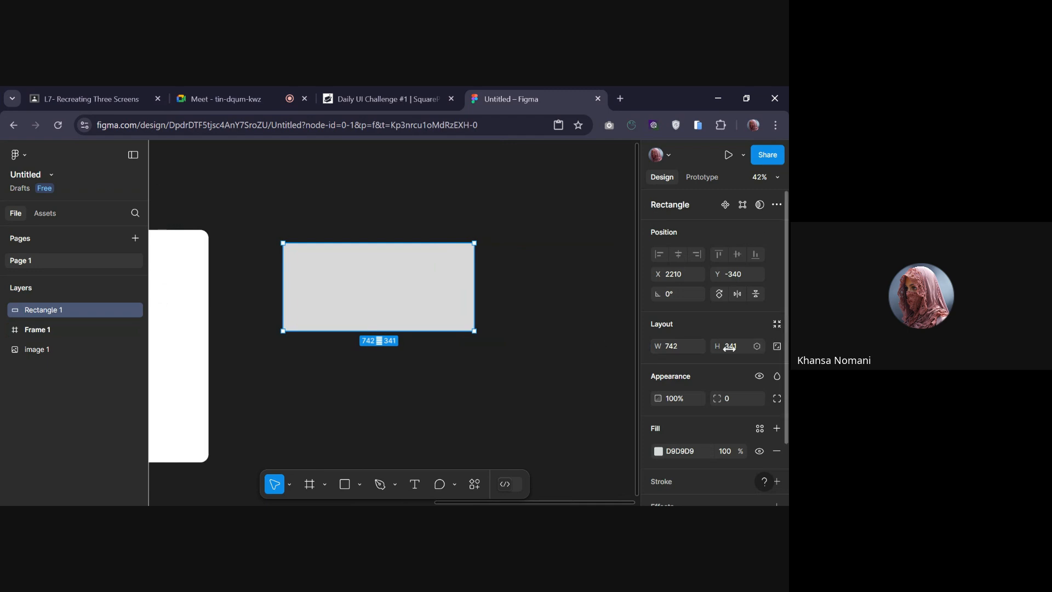
key(ctrl+z)
- Check Frame 1's width against the detached grey rectangle and reduce the rectangle's width by 32 to 742
scroll(522, 333, left, 2)
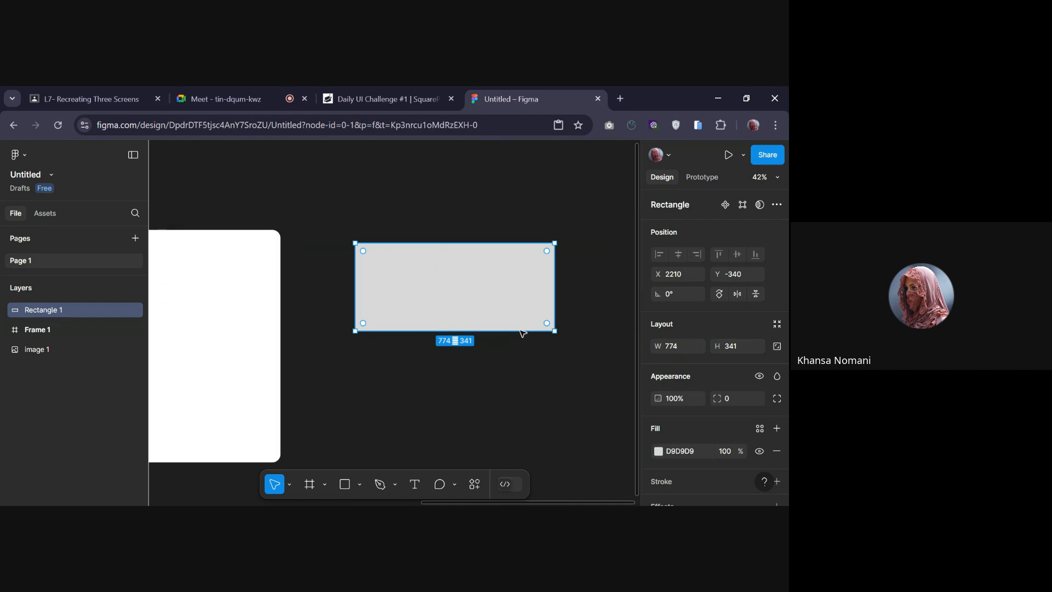
scroll(523, 333, left, 1)
click(274, 327)
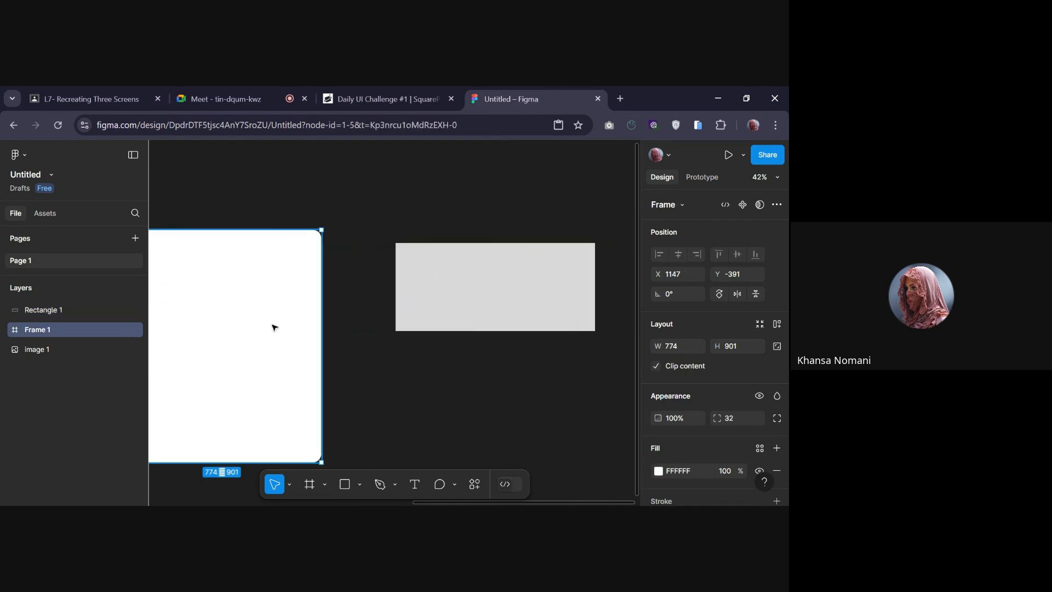
scroll(272, 323, left, 6)
scroll(458, 265, right, 4)
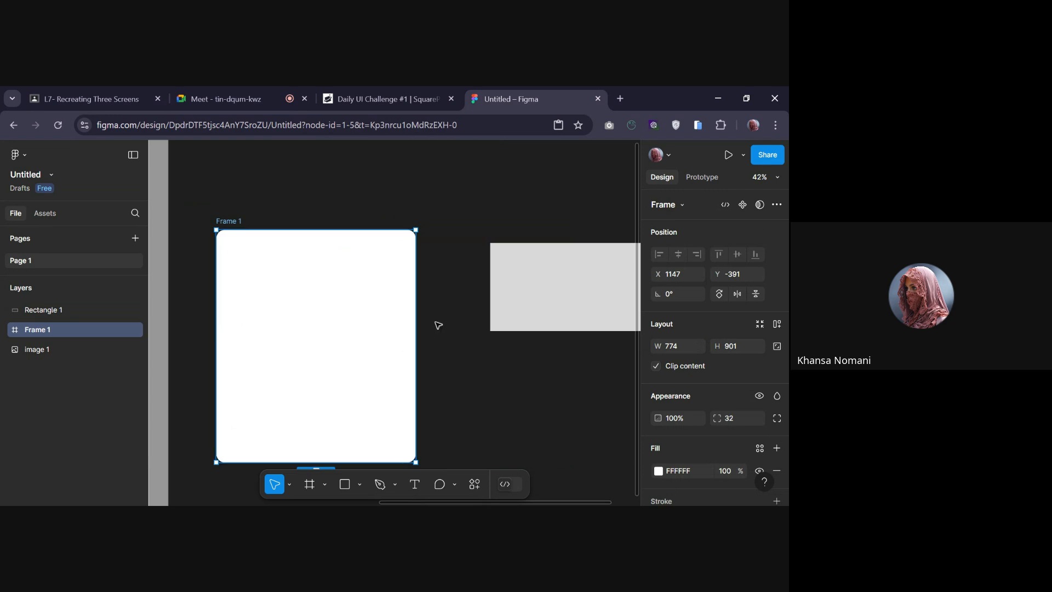
scroll(438, 326, right, 2)
click(504, 298)
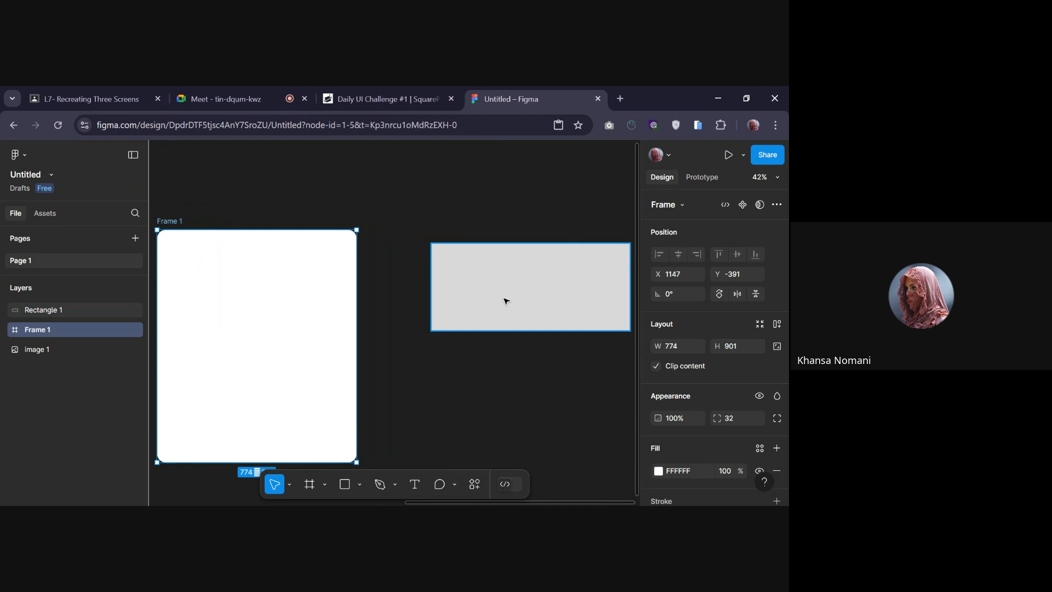
scroll(506, 300, right, 1)
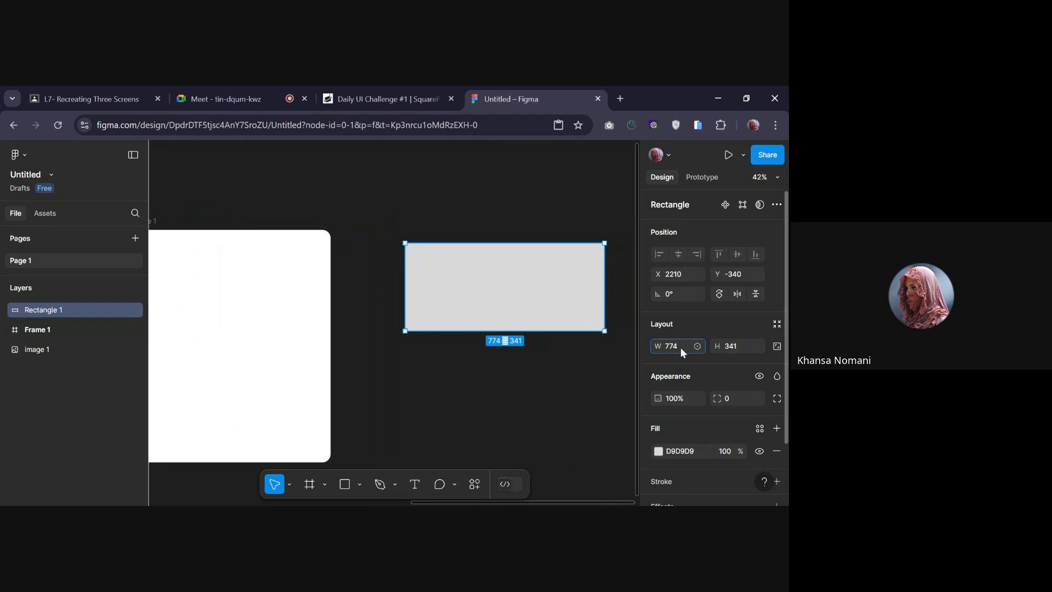
text(32)
key(Return)
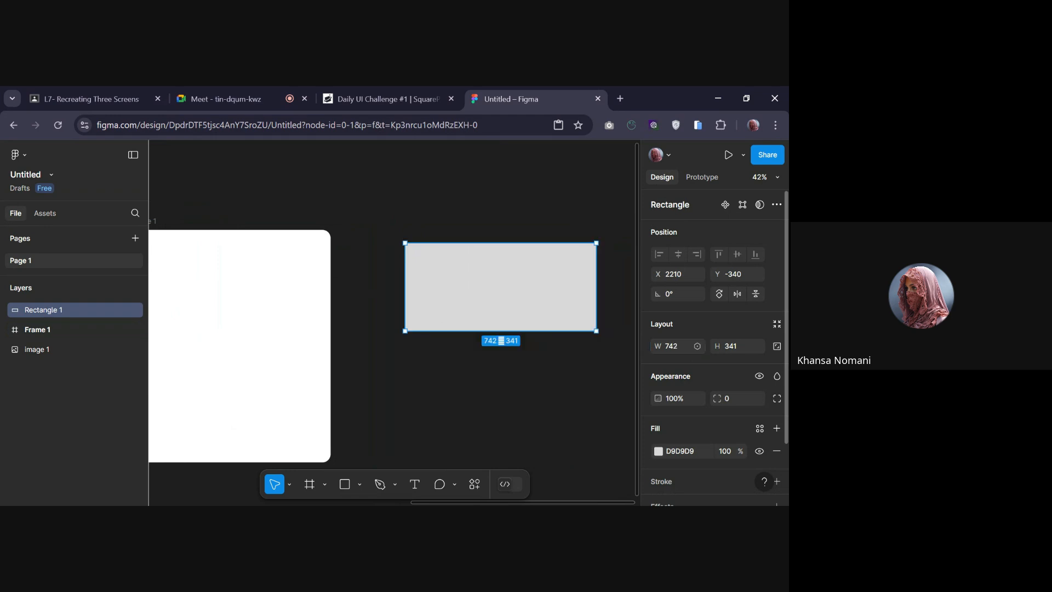
- Move the grey rectangle back into Frame 1 at about Y 44, centre it horizontally and check its margins
scroll(612, 287, left, 5)
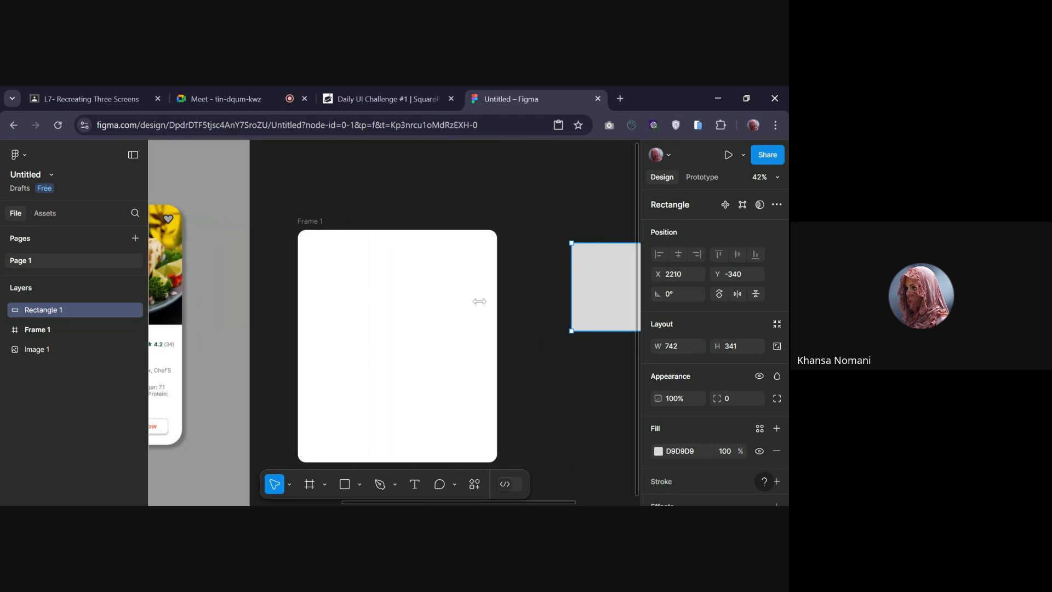
drag(613, 287, 338, 284)
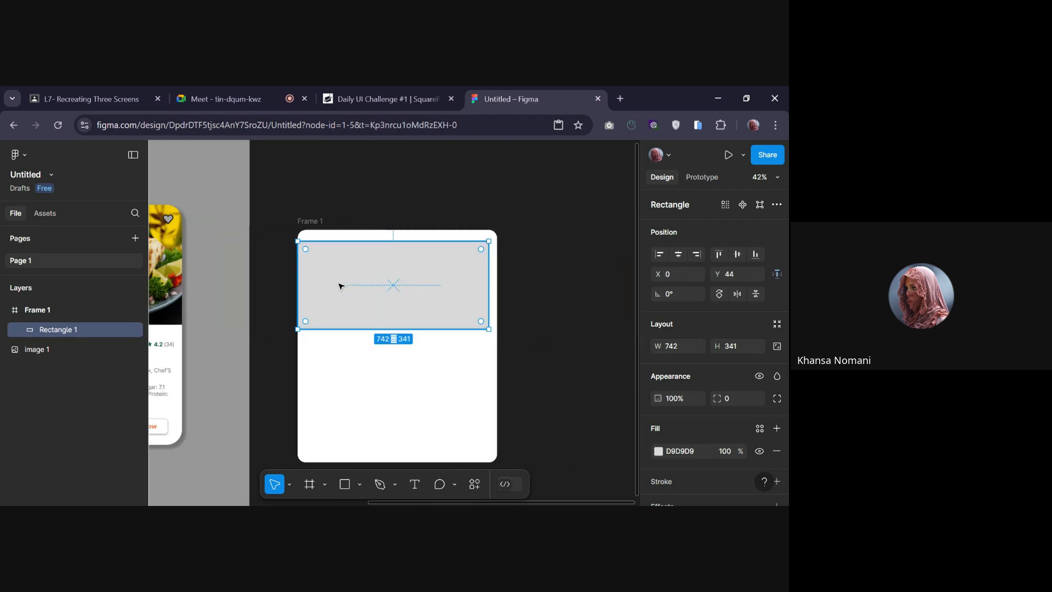
click(674, 259)
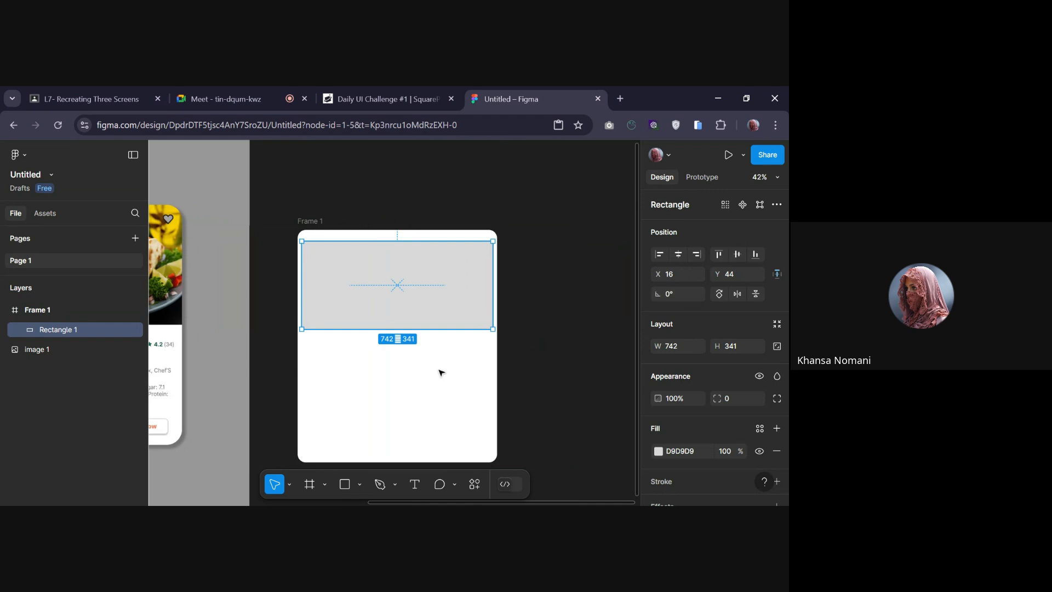
key(alt)
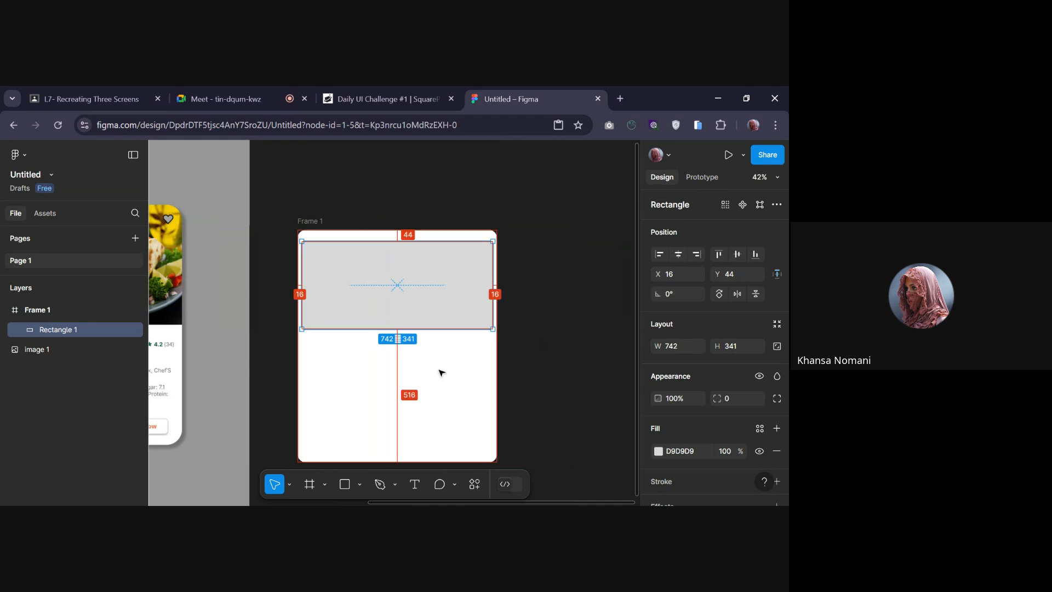
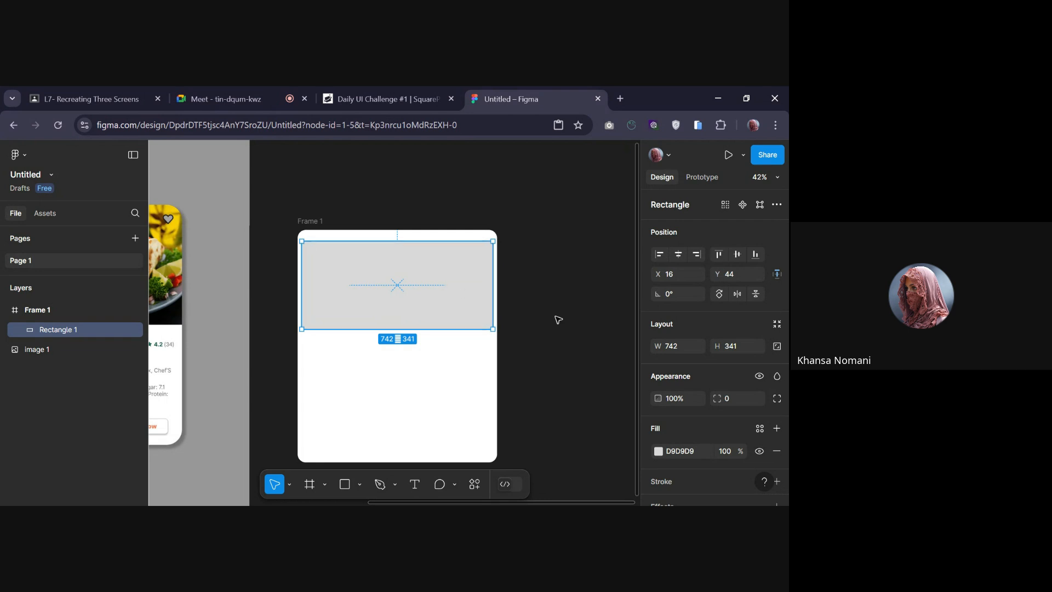
- Move the grey rectangle up in Frame 1, set its Y position to 16, and stretch its height to about 428
click(735, 275)
click(398, 347)
click(443, 284)
drag(446, 303, 443, 298)
key(alt)
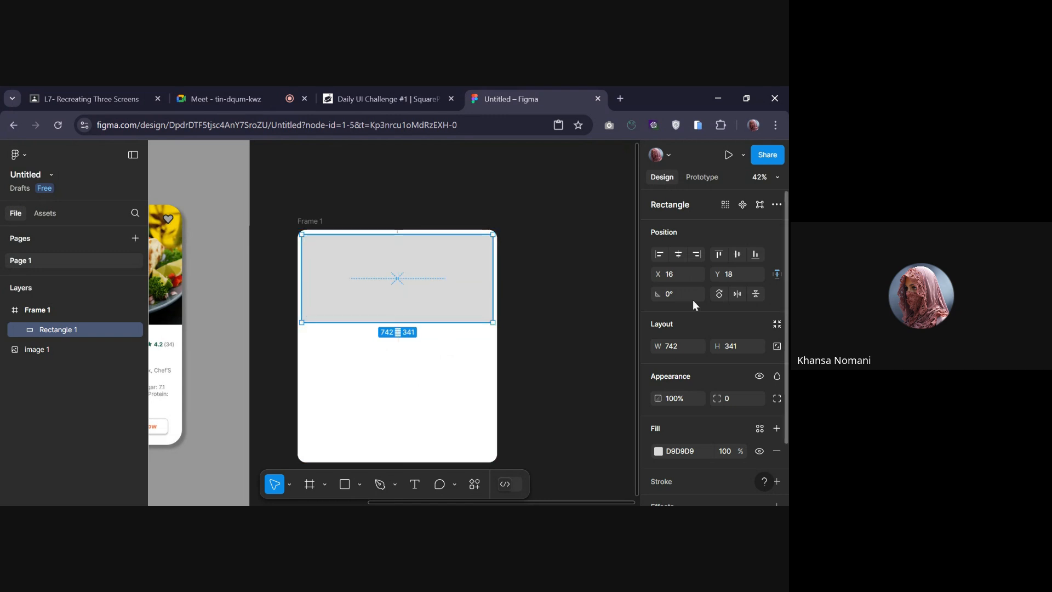
click(732, 278)
text(16)
key(Return)
key(alt)
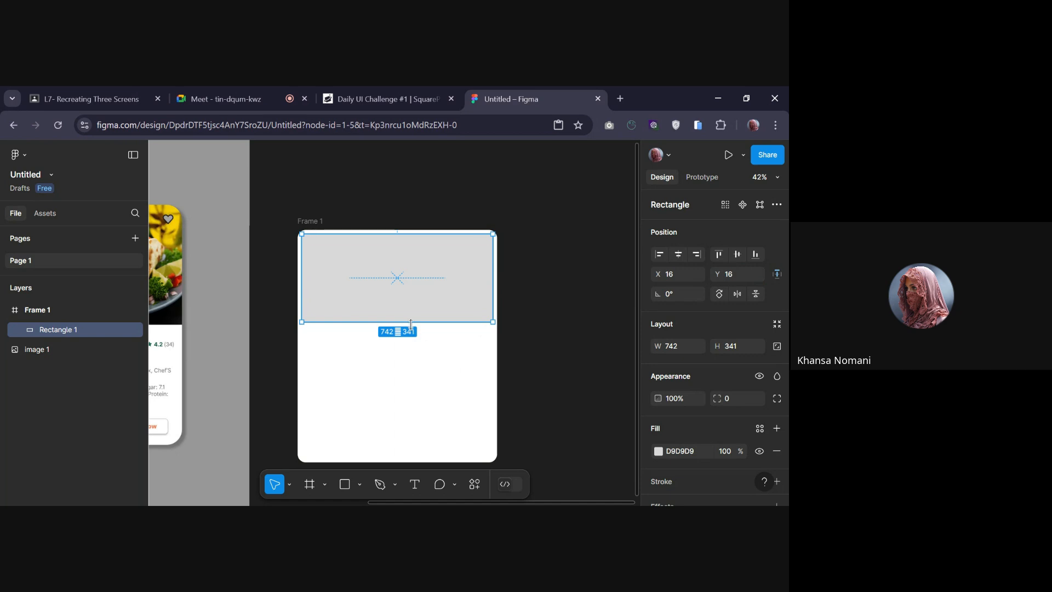
drag(410, 323, 407, 344)
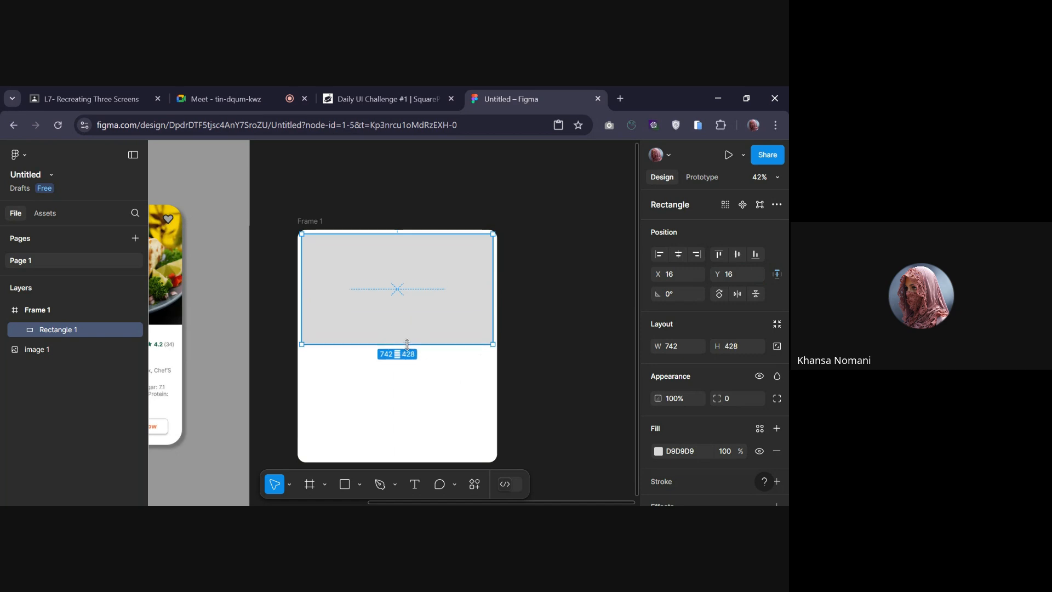
- Check Frame 1's corner radius and set the grey rectangle's corner radius to 24
scroll(407, 344, left, 3)
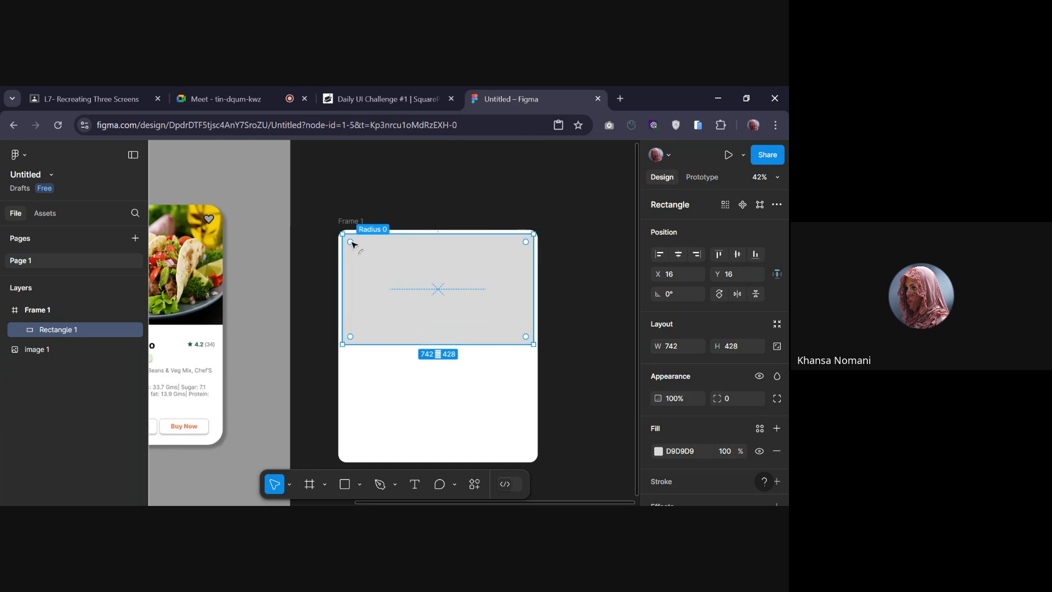
scroll(351, 243, up, 5)
click(326, 195)
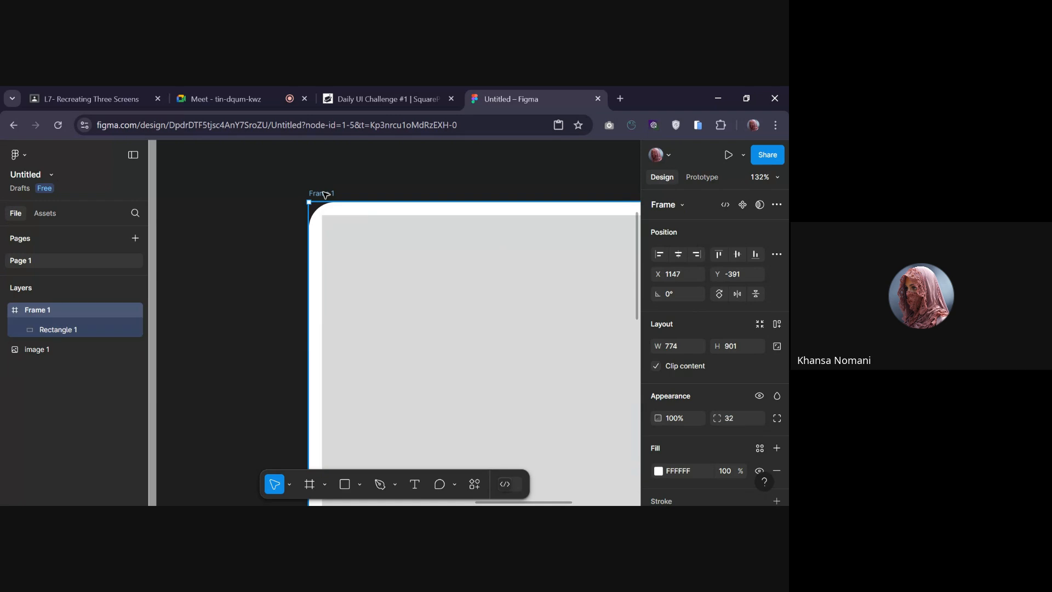
key(shift+2)
click(443, 239)
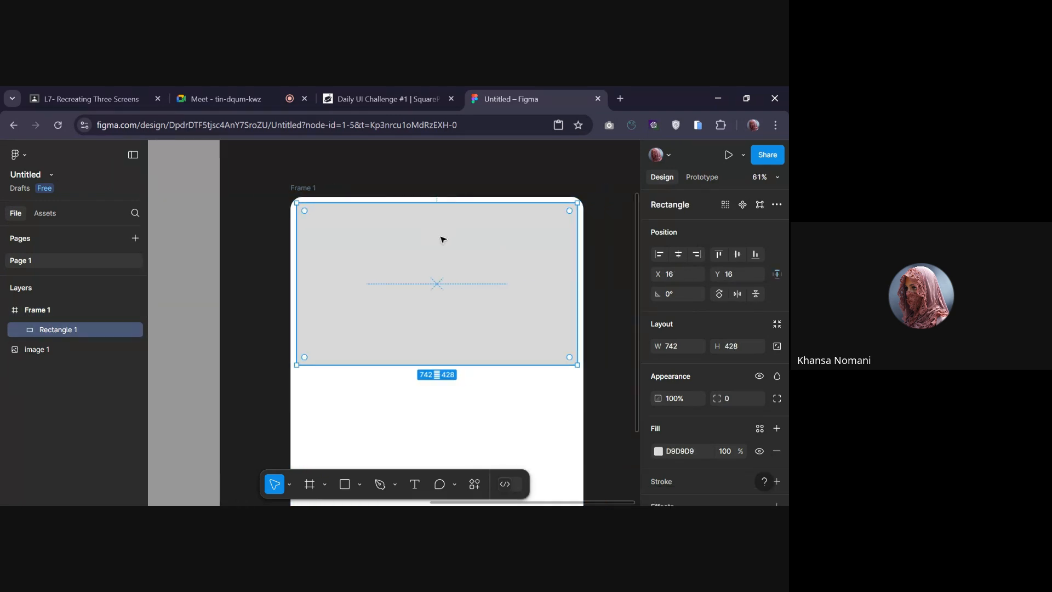
scroll(718, 323, down, 2)
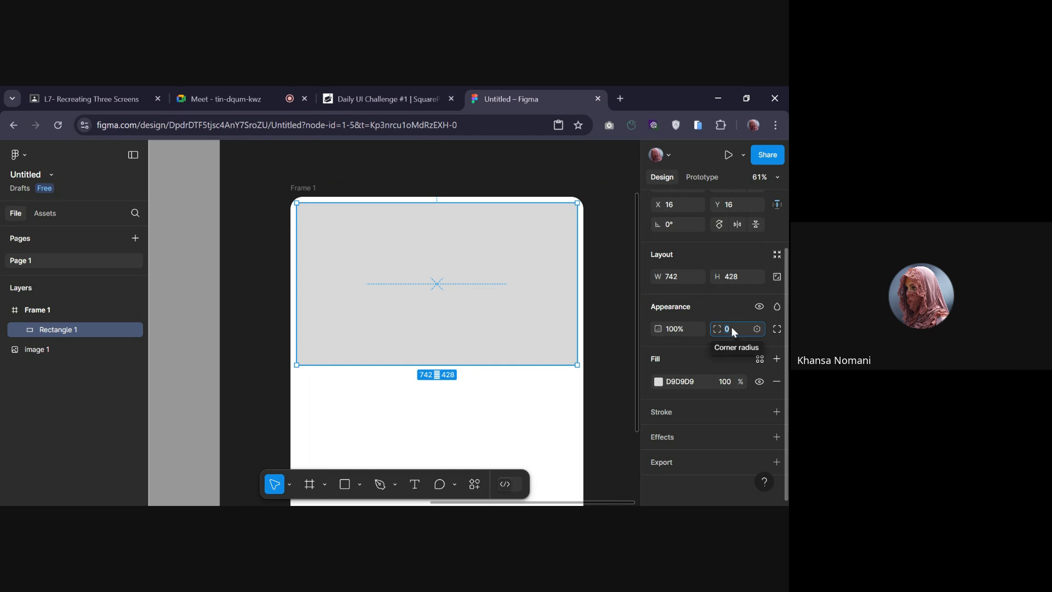
text(24)
key(Return)
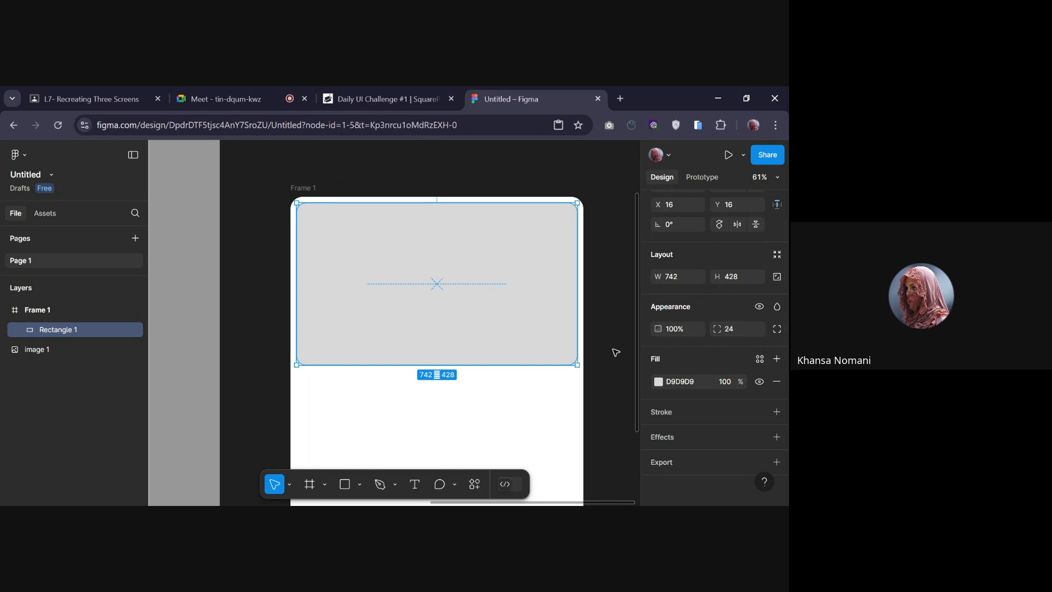
click(616, 352)
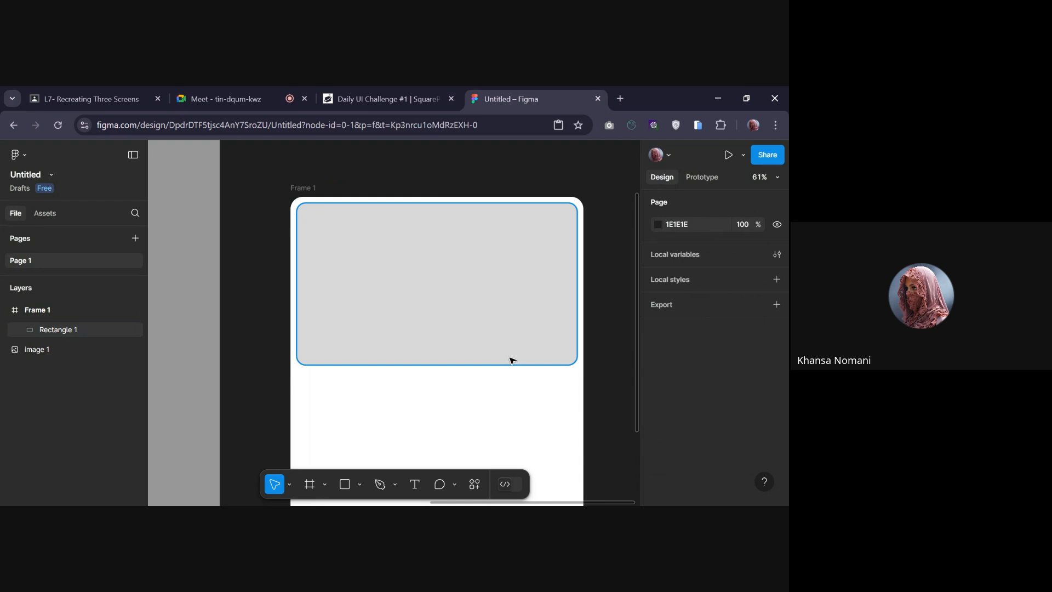
- Select the grey rectangle and search the available plugins for "freepik"
scroll(510, 360, down, 5)
click(493, 430)
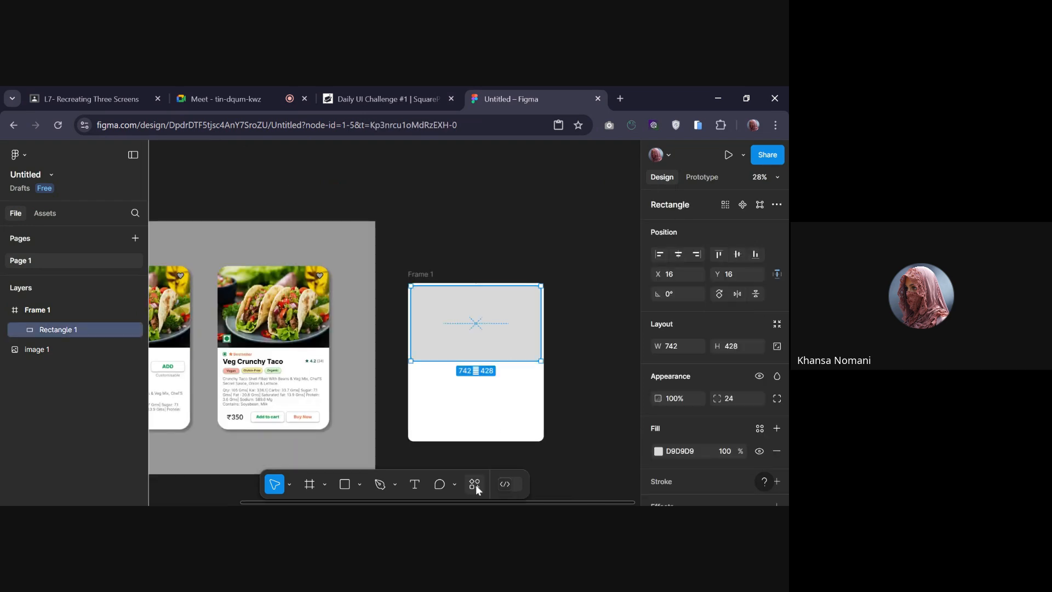
click(475, 483)
click(354, 280)
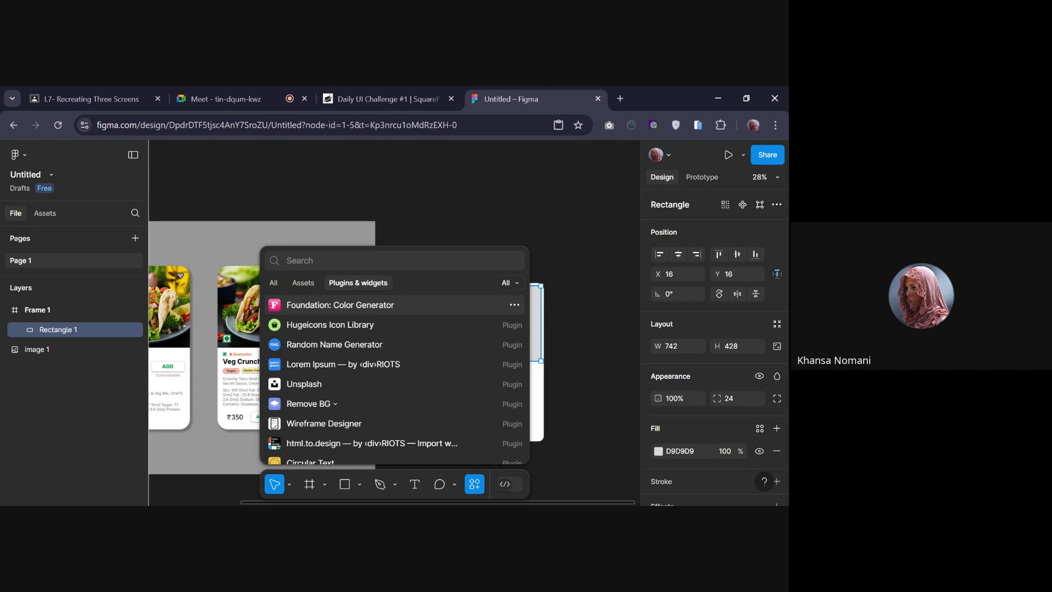
scroll(331, 426, down, 5)
scroll(332, 426, up, 5)
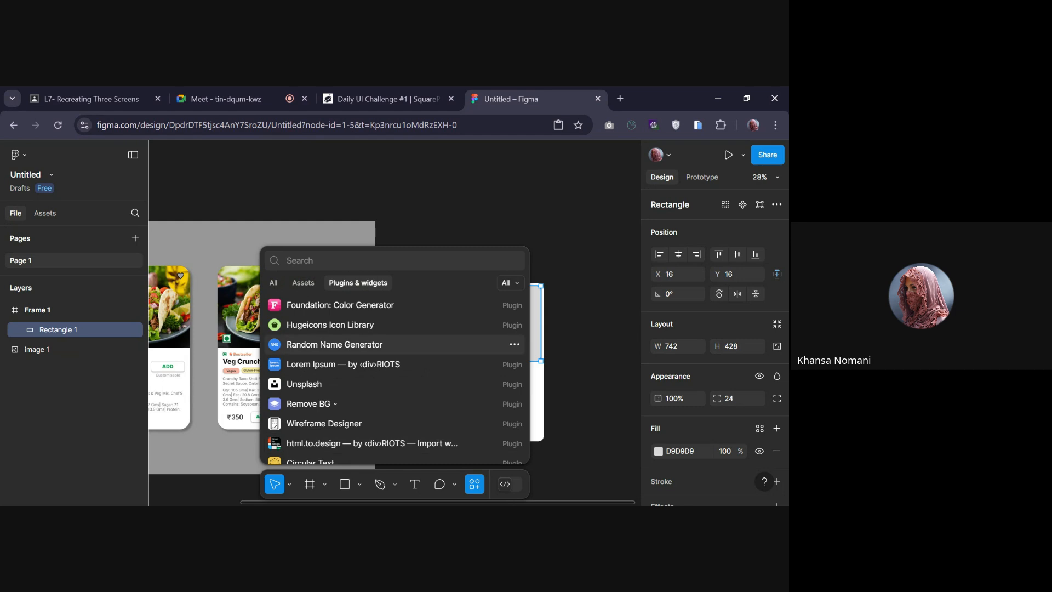
text(freepik)
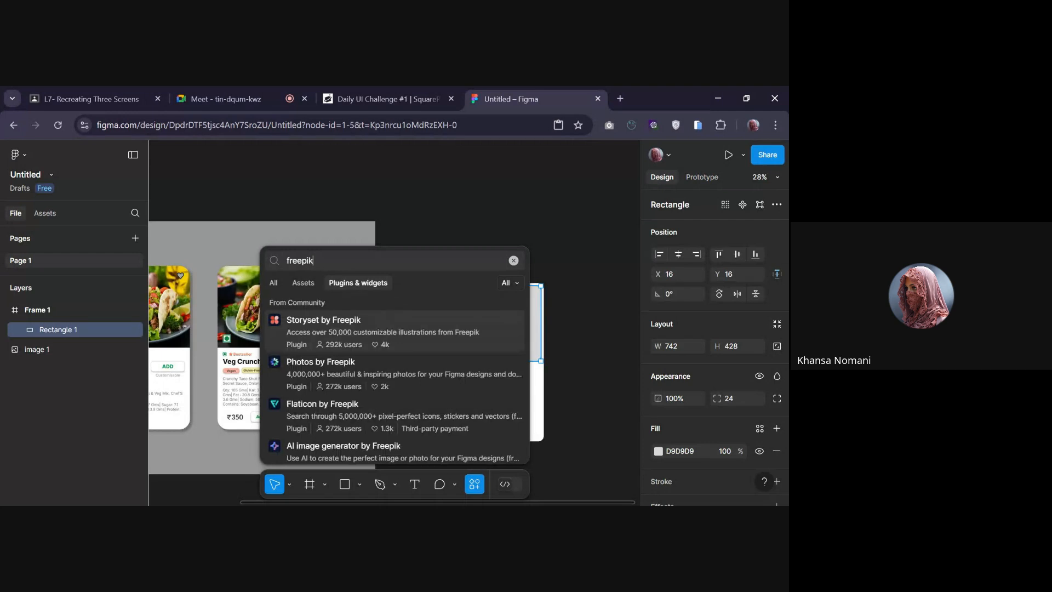
- Clear the plugin search and launch the Unsplash plugin with the grey rectangle still selected
key(BackSpace)
key(BackSpace)
key(BackSpace)
key(BackSpace)
key(BackSpace)
key(BackSpace)
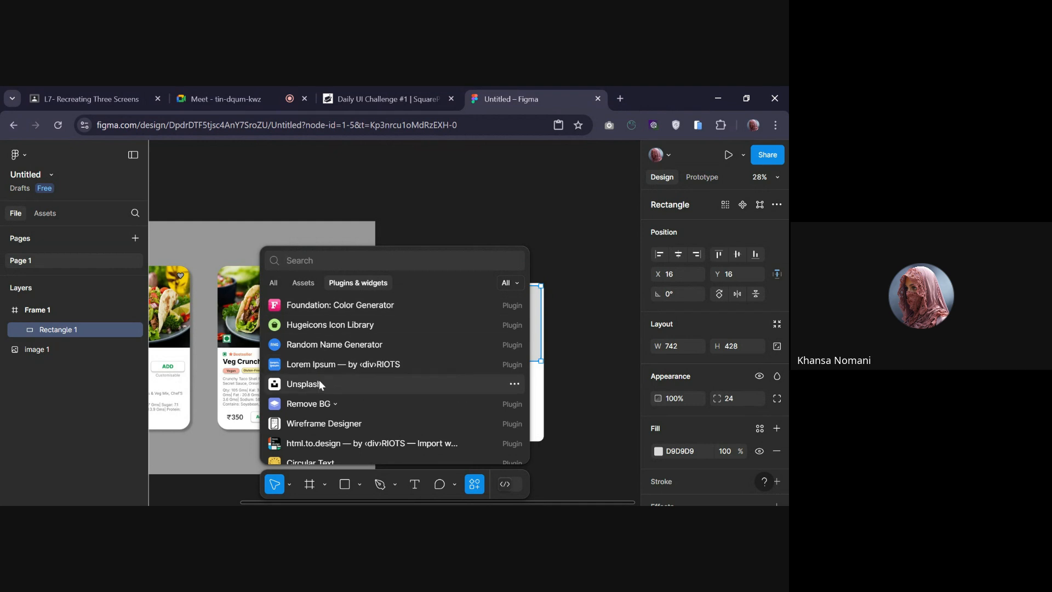
key(Escape)
scroll(524, 331, down, 3)
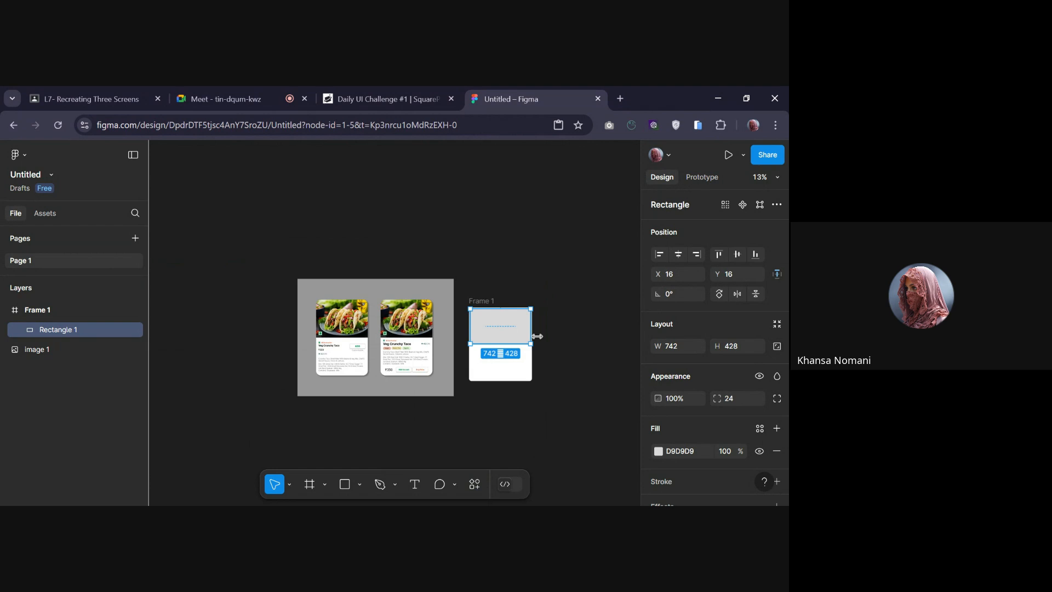
scroll(526, 332, up, 3)
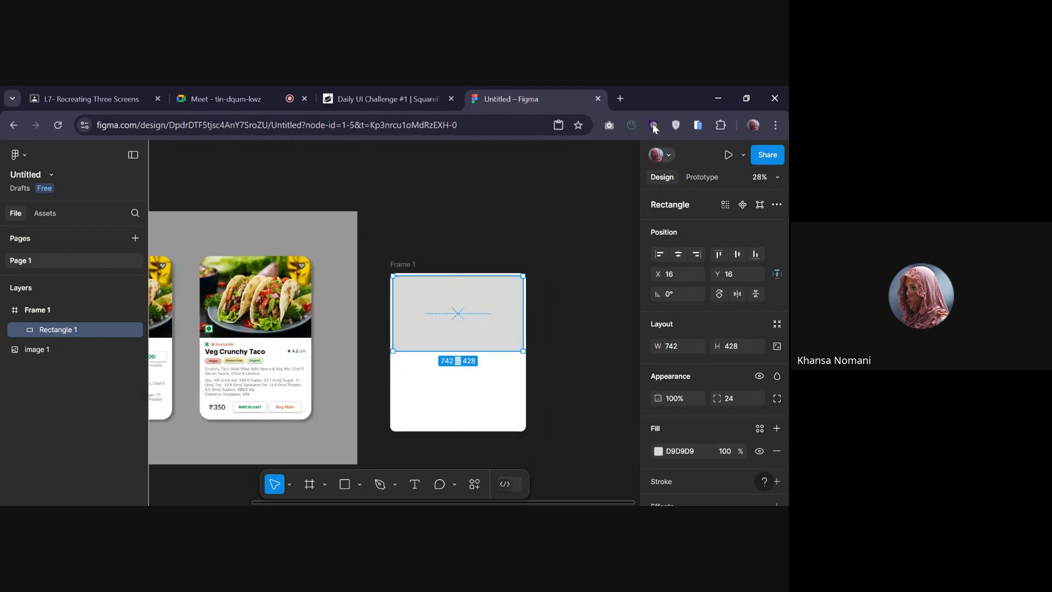
- Find and open the Unsplash website in a new browser tab and look through its home page photos
click(620, 99)
text(unsplash)
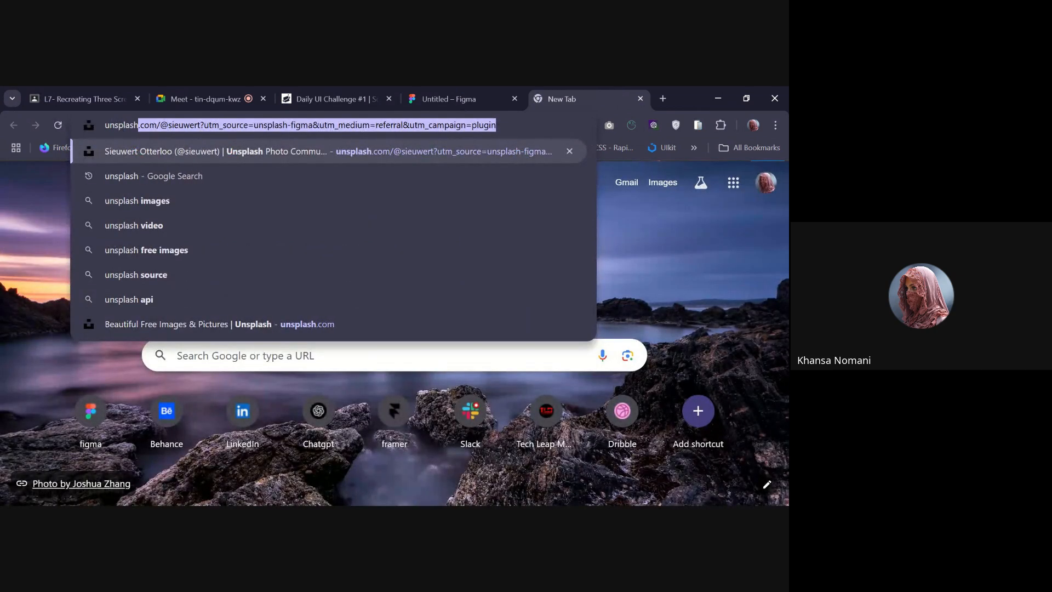
key(Delete)
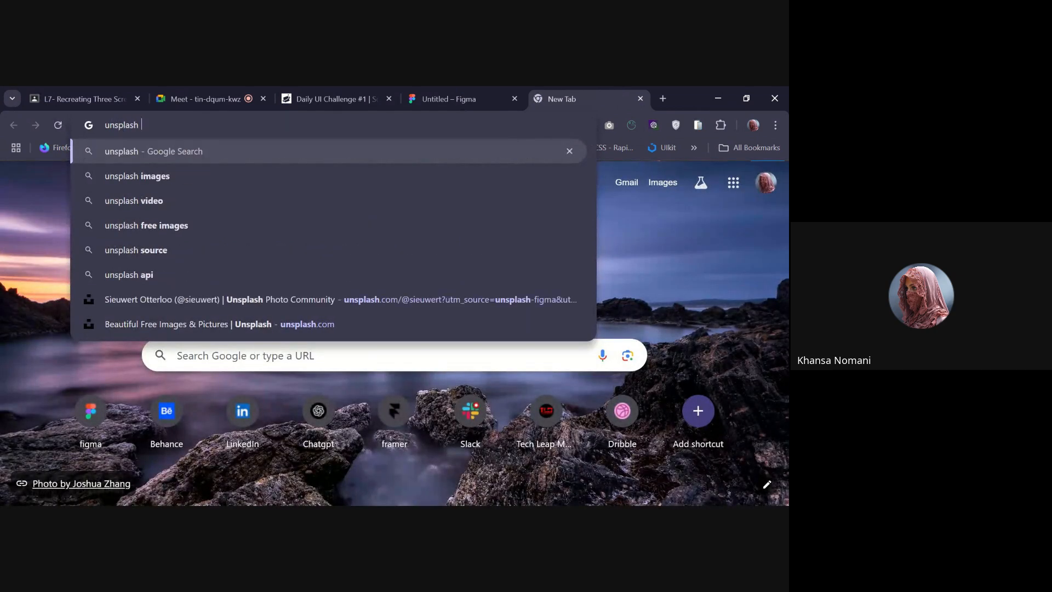
key(Return)
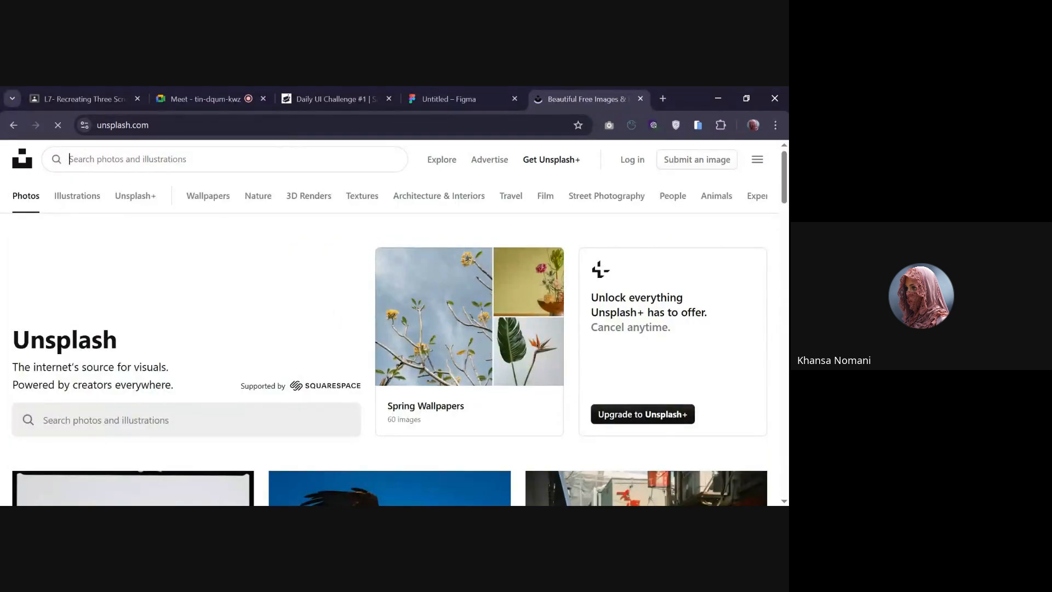
scroll(331, 281, down, 6)
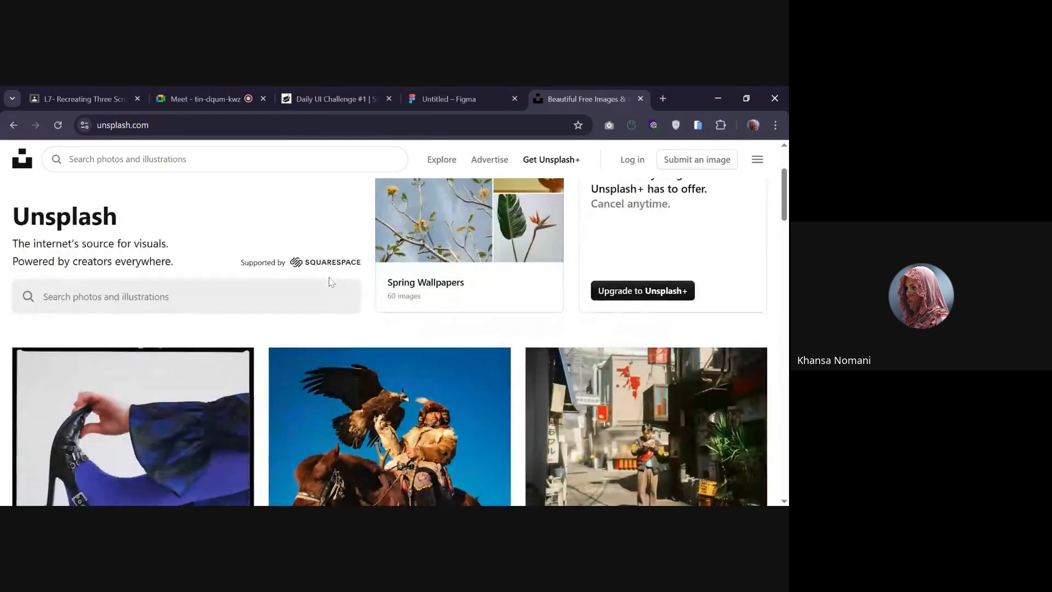
scroll(328, 277, up, 2)
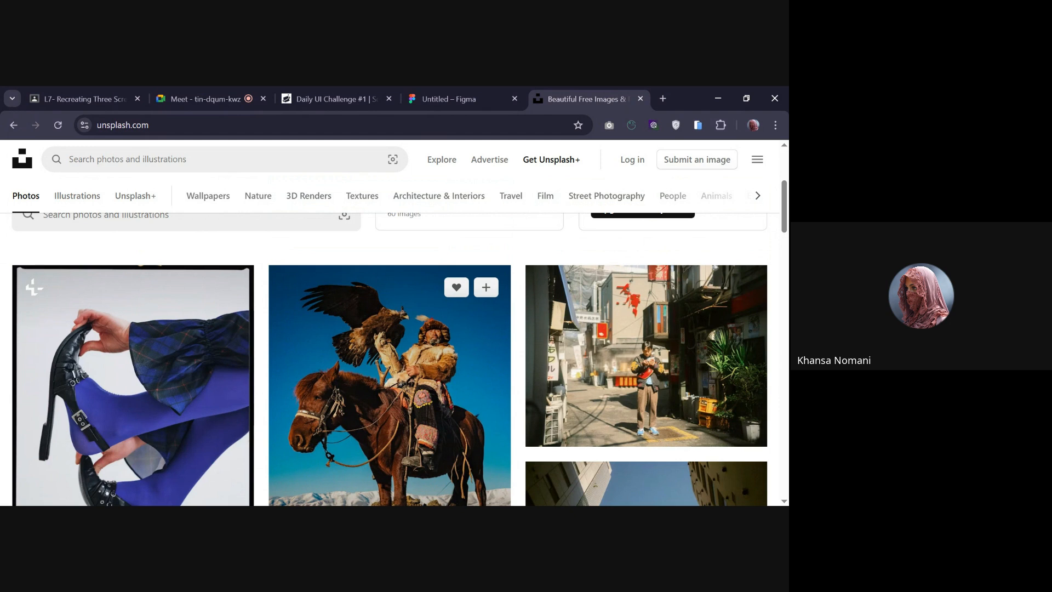
scroll(328, 278, down, 15)
scroll(329, 278, down, 15)
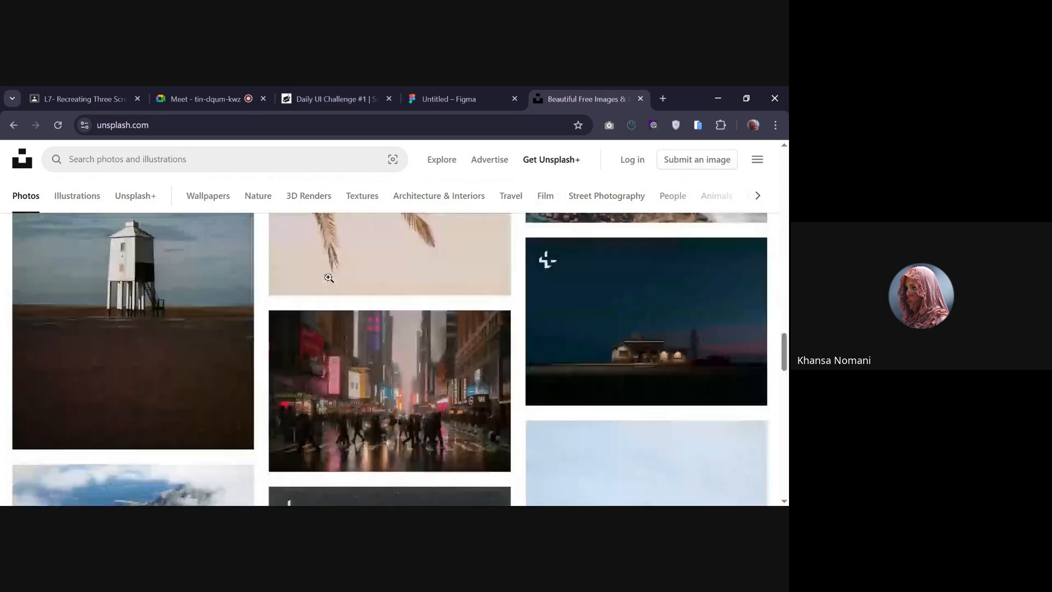
scroll(328, 278, up, 20)
- Close the Unsplash website and return to the Figma file with the Unsplash plugin open
click(479, 91)
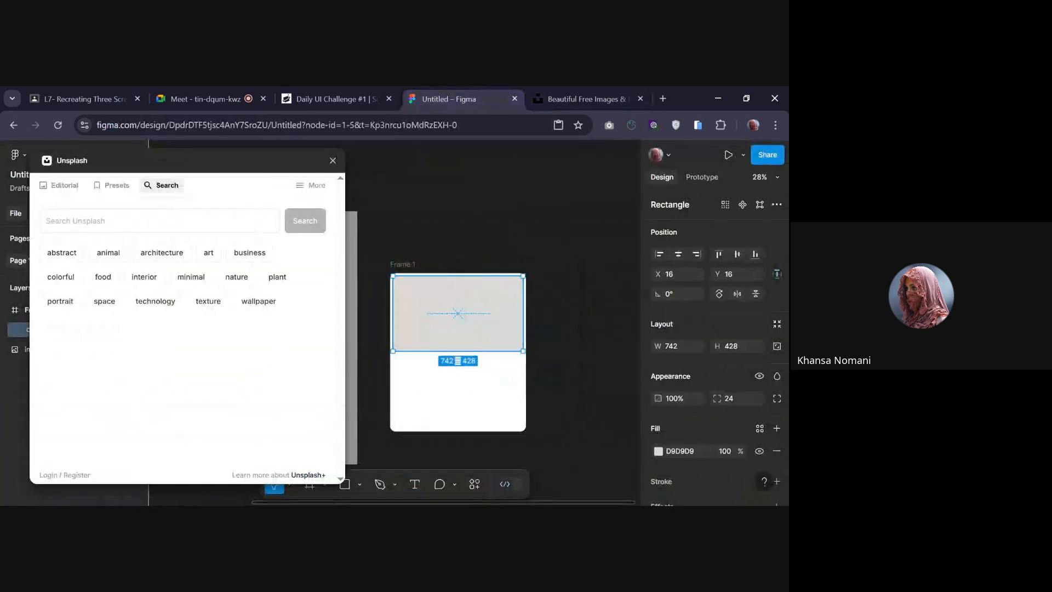
click(598, 97)
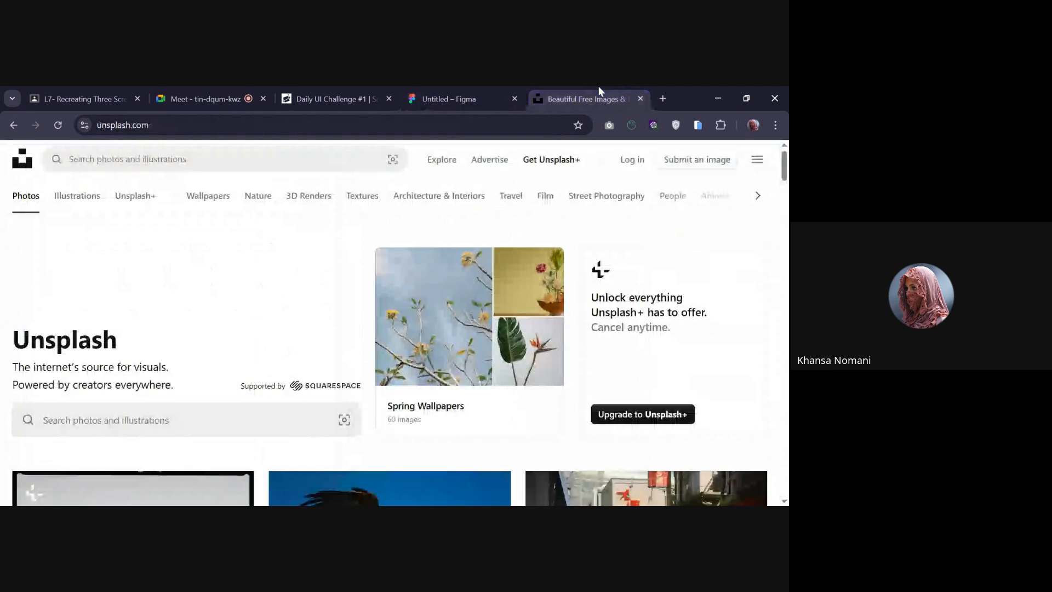
click(640, 99)
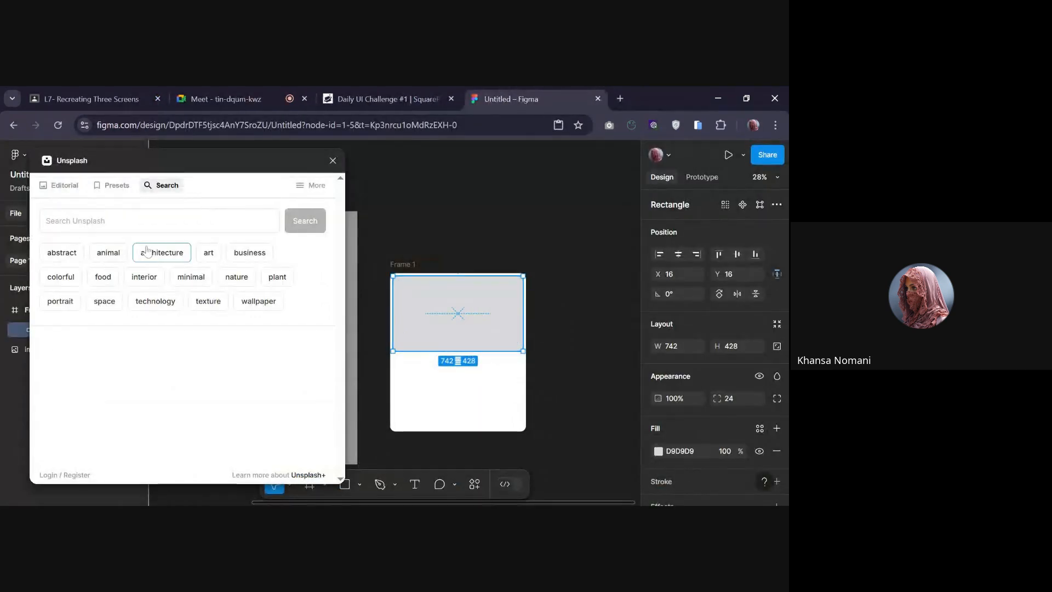
- Search the Unsplash plugin's photos for "food"
click(144, 220)
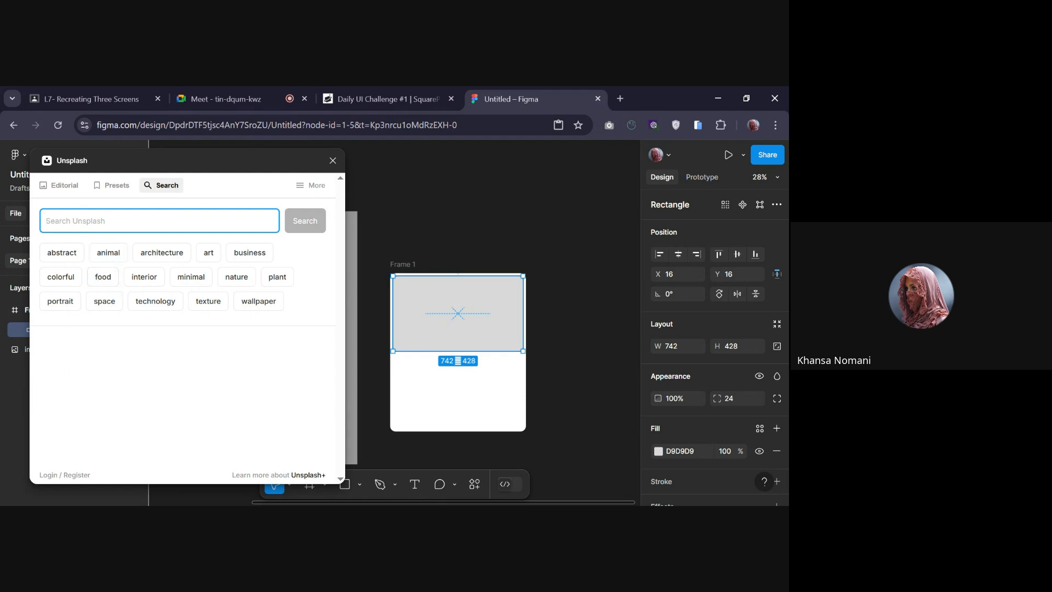
text(food)
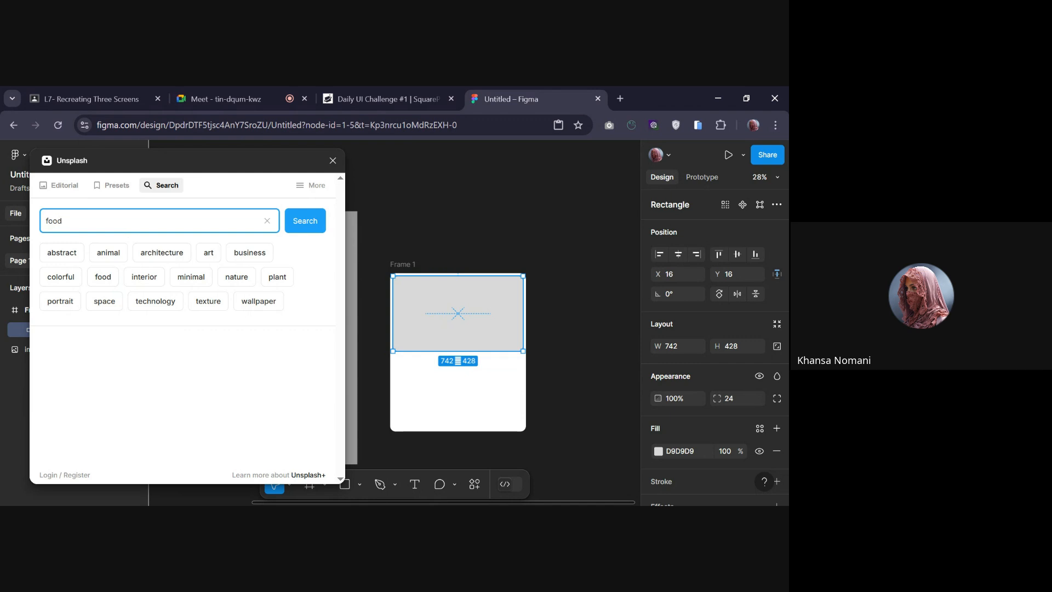
key(Return)
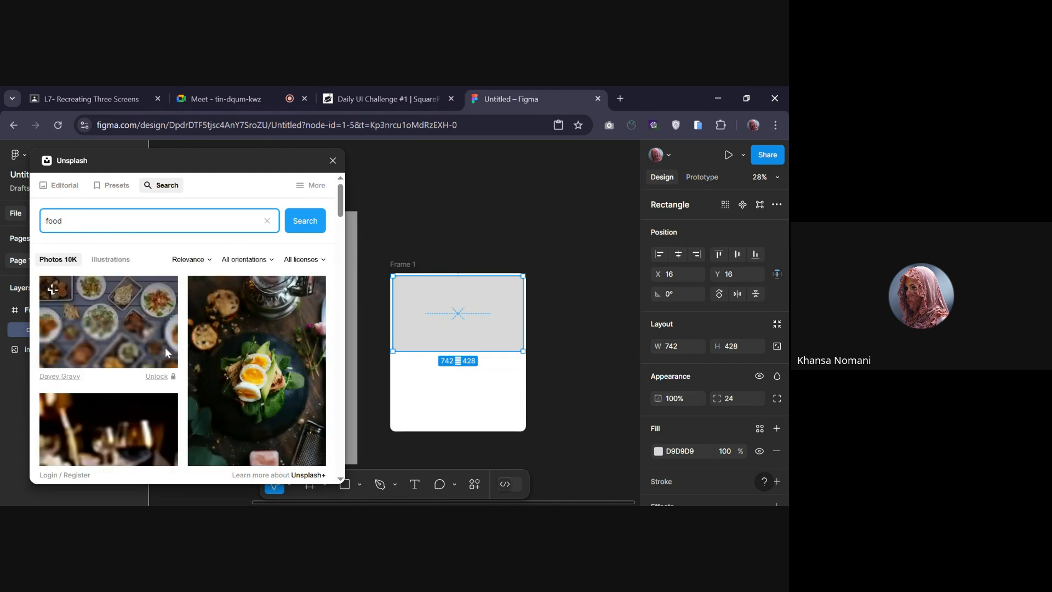
- Browse the food photos and fill the grey rectangle with the landscape shot of a grilled dish with salad and bread
scroll(166, 347, down, 3)
scroll(166, 346, down, 5)
scroll(165, 348, down, 3)
scroll(431, 389, left, 5)
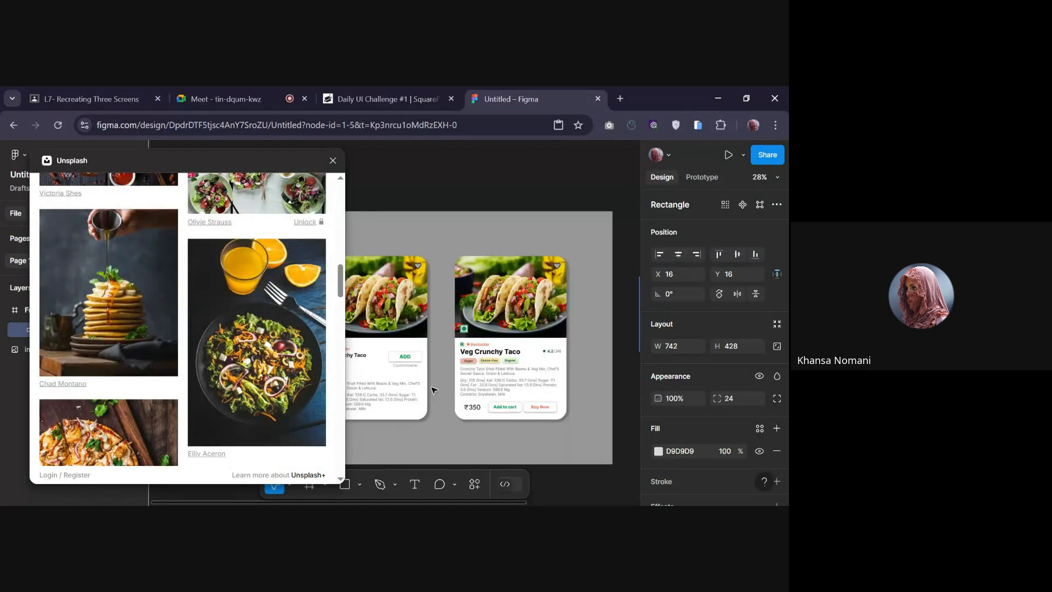
scroll(433, 390, right, 5)
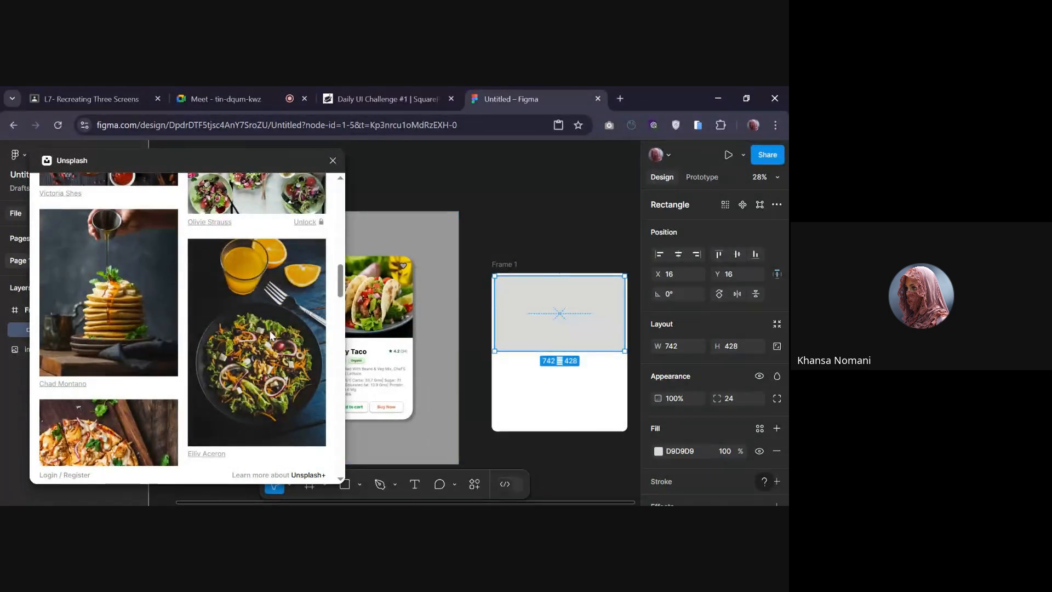
scroll(269, 330, down, 5)
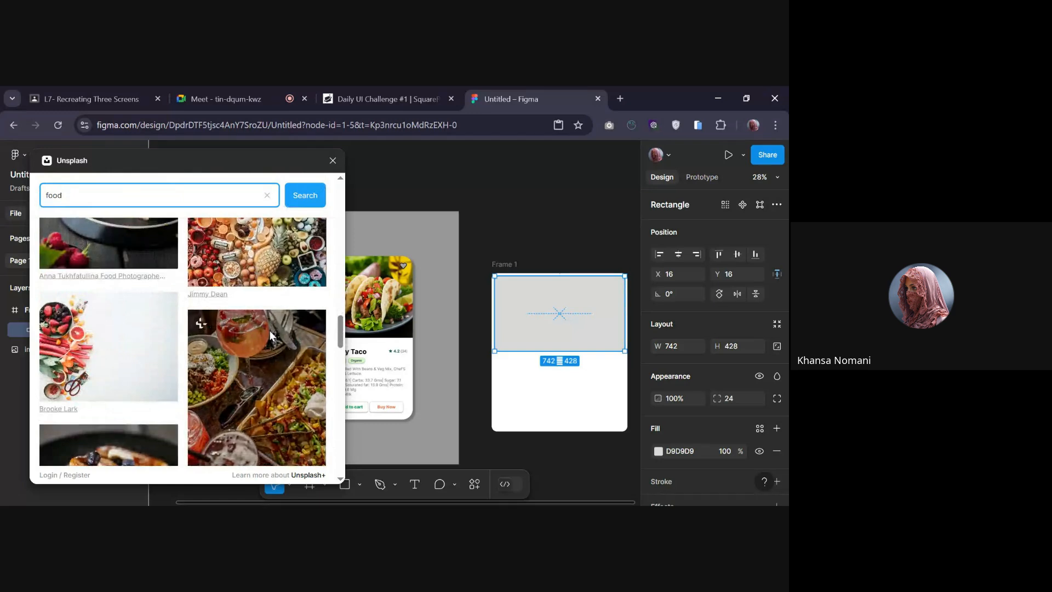
scroll(270, 330, down, 6)
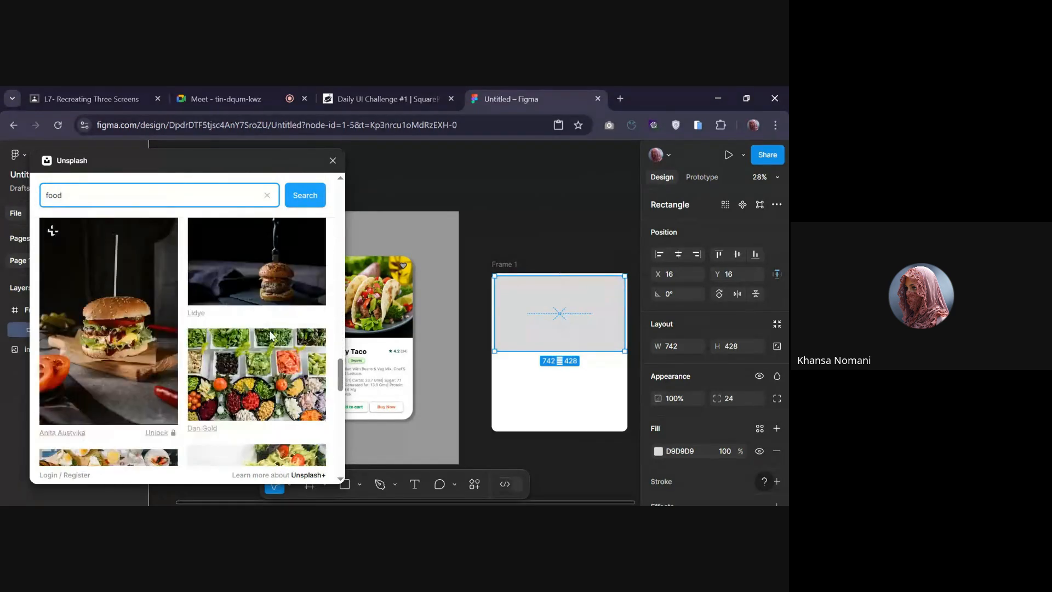
scroll(270, 335, down, 4)
scroll(270, 334, down, 2)
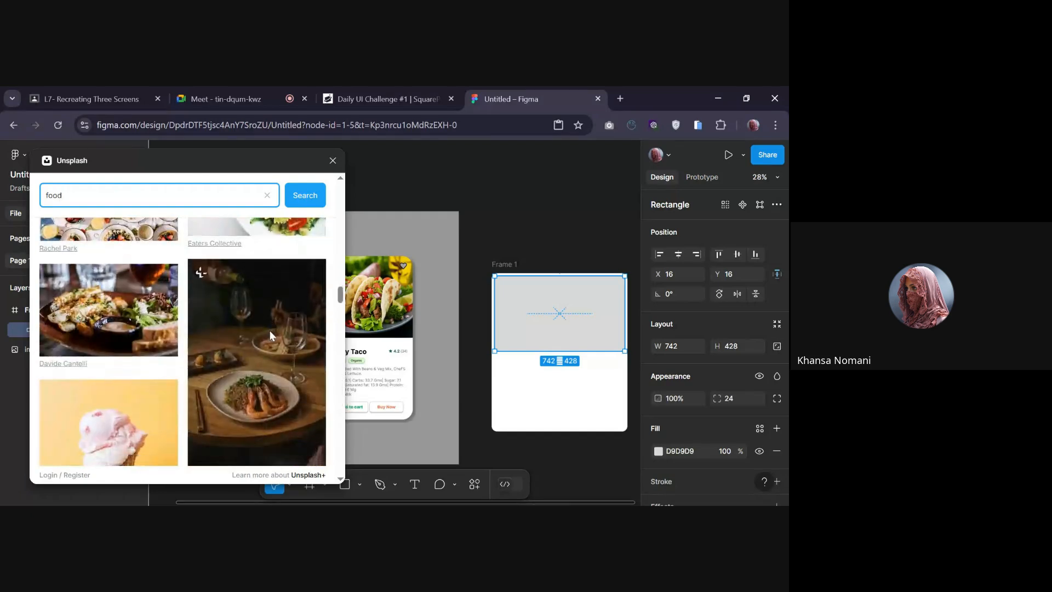
click(109, 298)
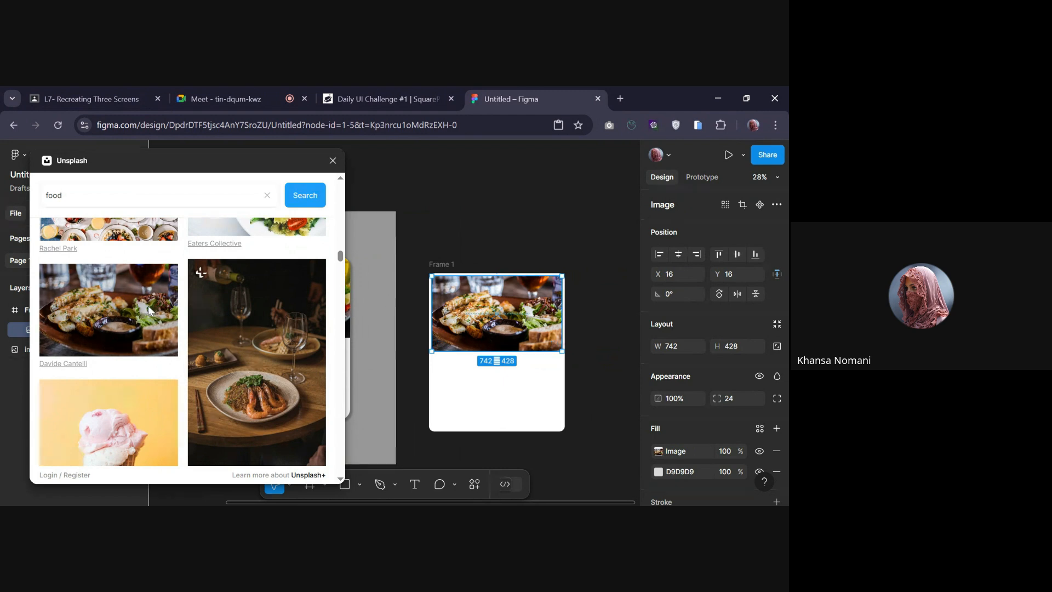
- Browse more food photos and replace the rectangle's image with the dark bowl of green salad topped with pink petals
scroll(149, 308, down, 1)
scroll(148, 305, down, 5)
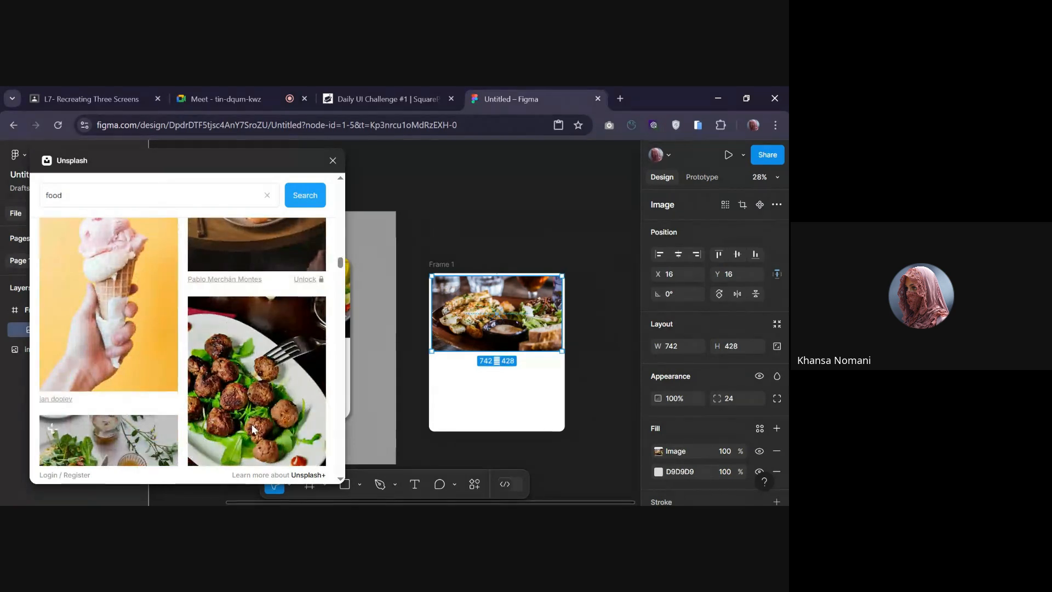
scroll(251, 424, down, 3)
scroll(251, 424, down, 10)
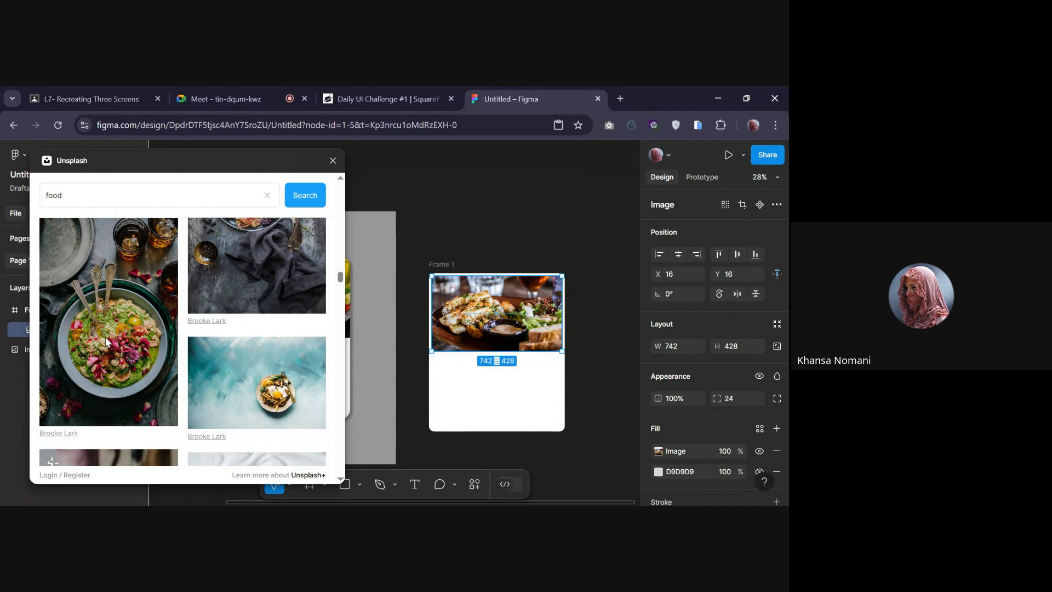
scroll(469, 348, up, 5)
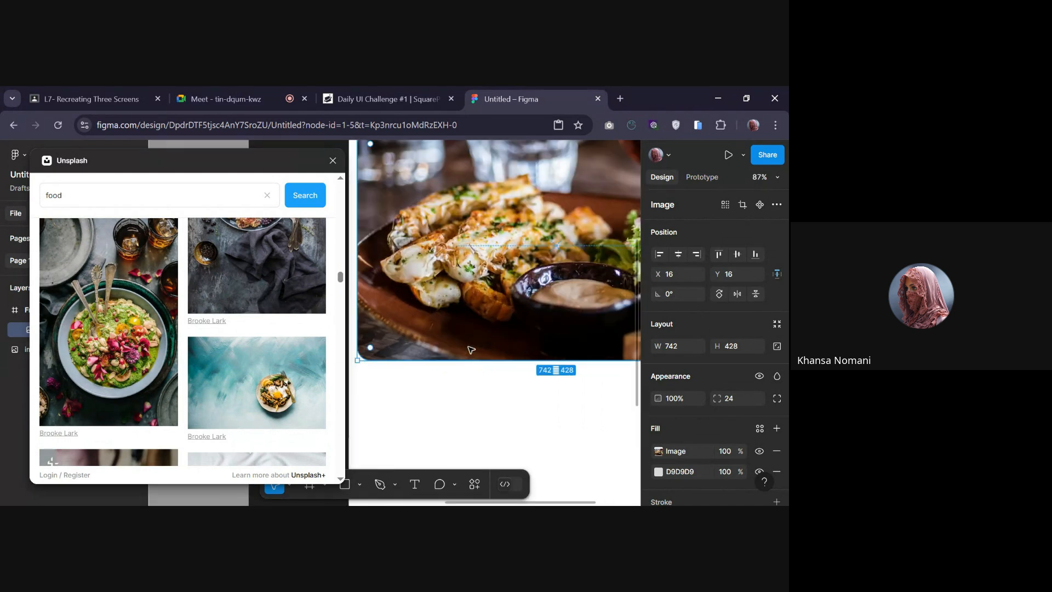
scroll(544, 349, down, 5)
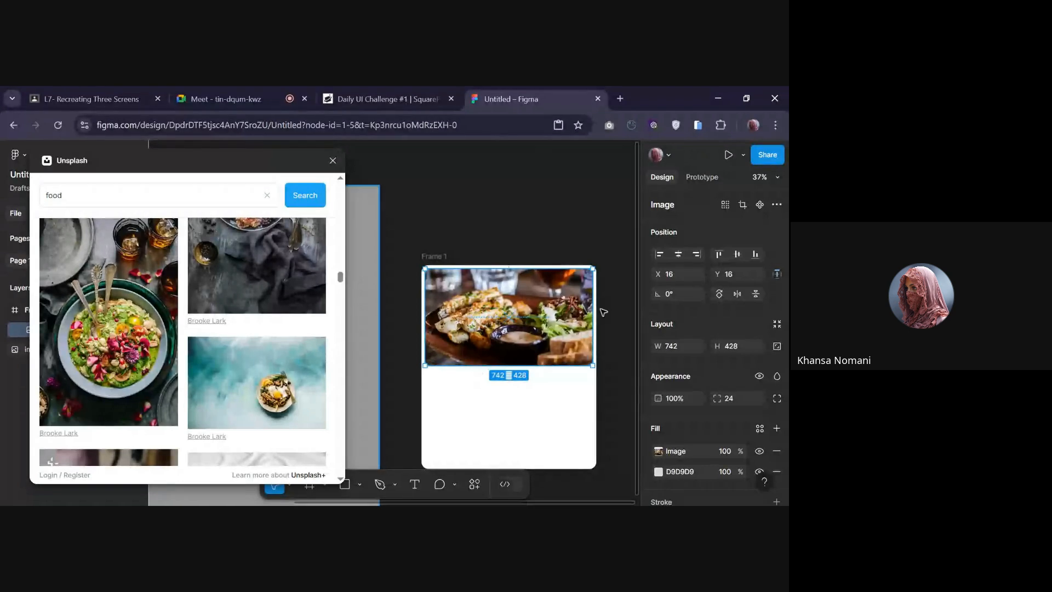
scroll(499, 321, up, 3)
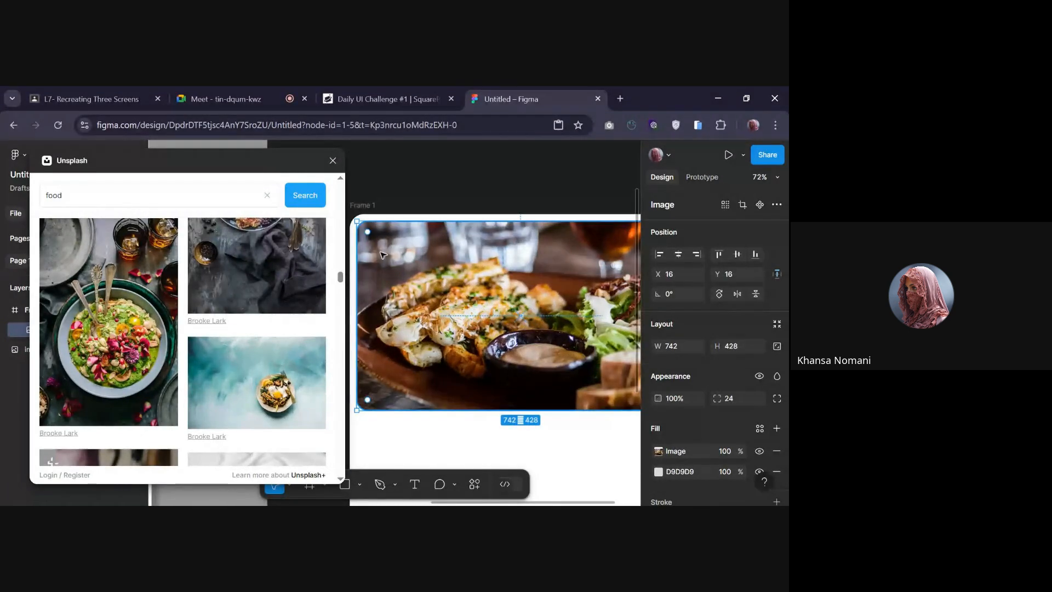
scroll(383, 254, down, 4)
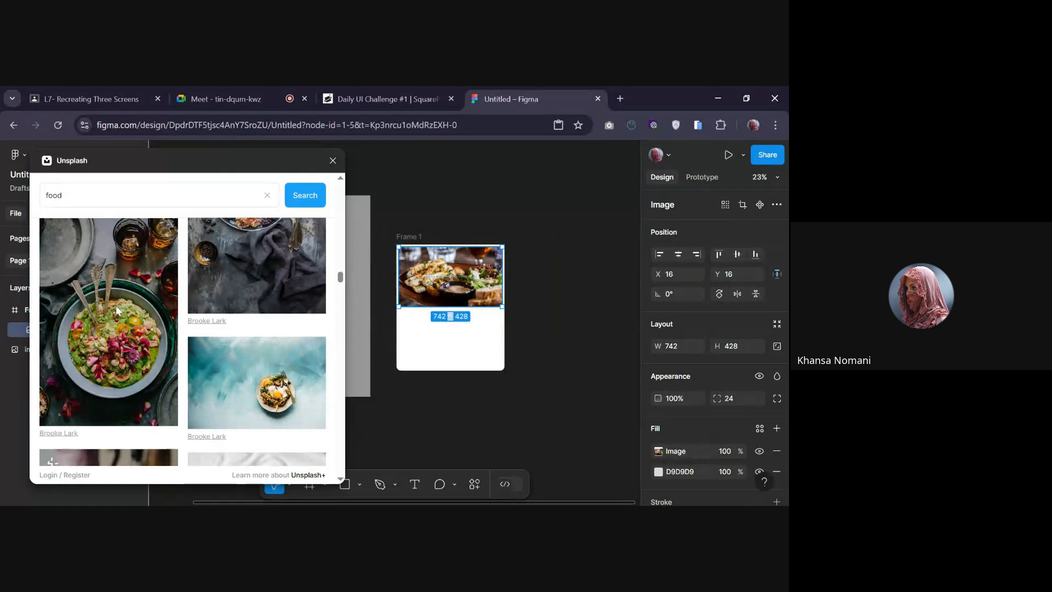
click(108, 319)
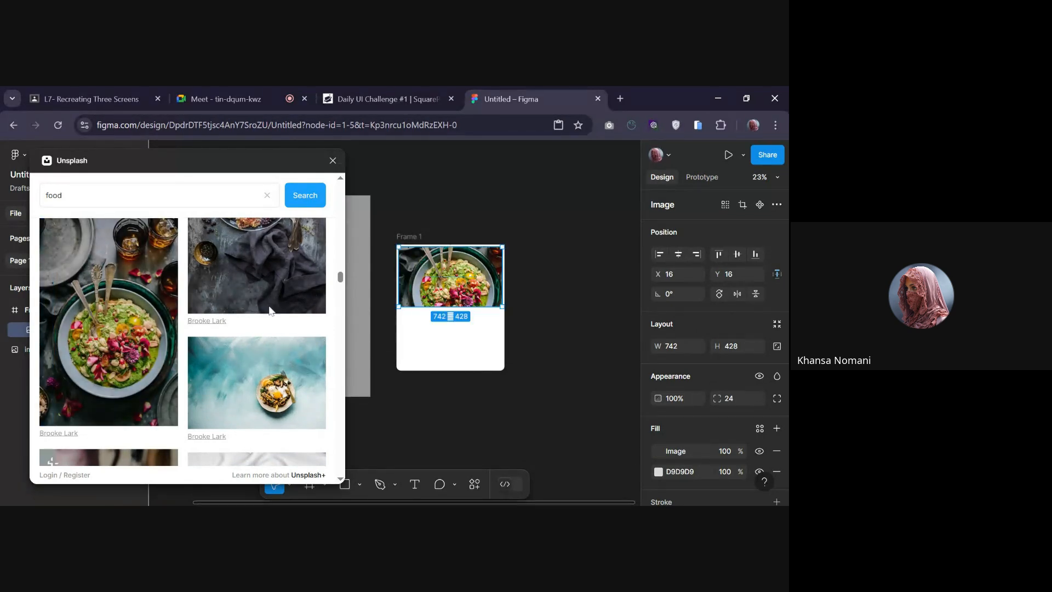
- Look through further food photos and close the Unsplash plugin
scroll(253, 369, down, 3)
scroll(253, 370, down, 5)
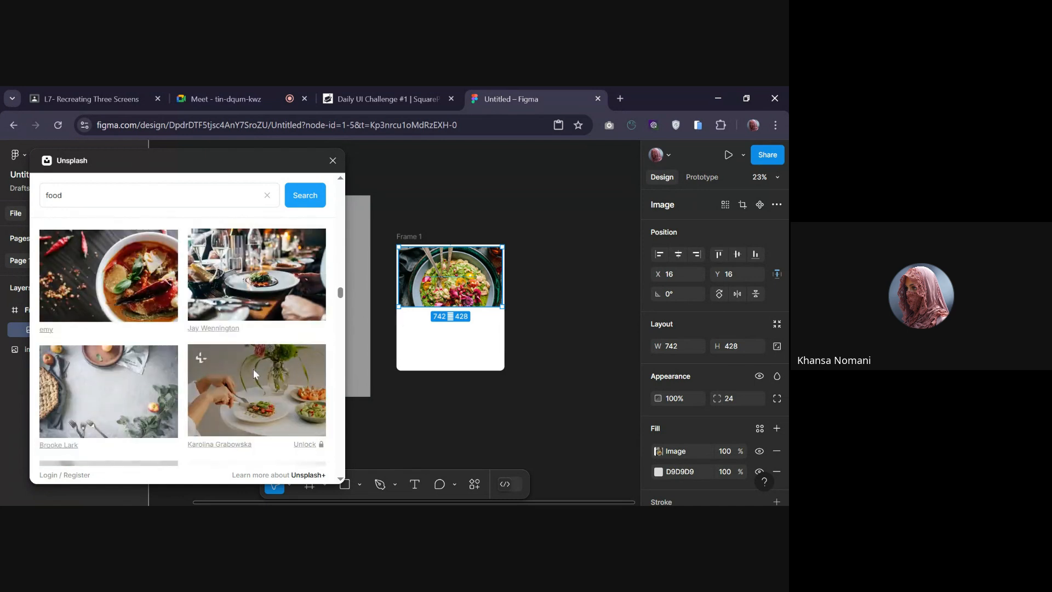
click(333, 161)
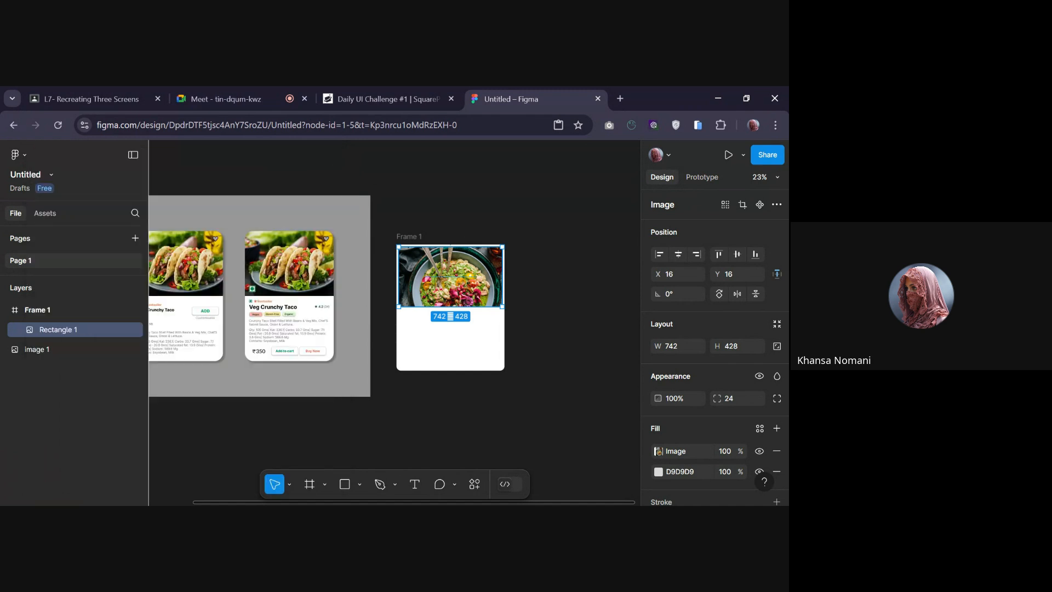
- Compare the new card with the reference taco cards and remove the grey D9D9D9 fill beneath the rectangle's photo
scroll(296, 260, up, 3)
scroll(514, 257, right, 1)
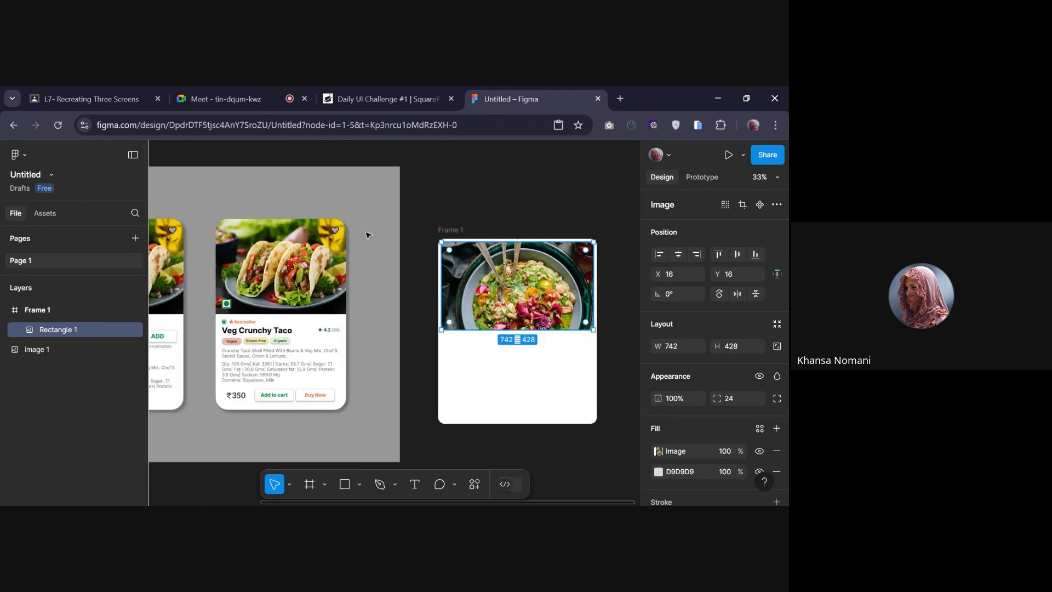
scroll(339, 230, up, 5)
scroll(339, 230, down, 8)
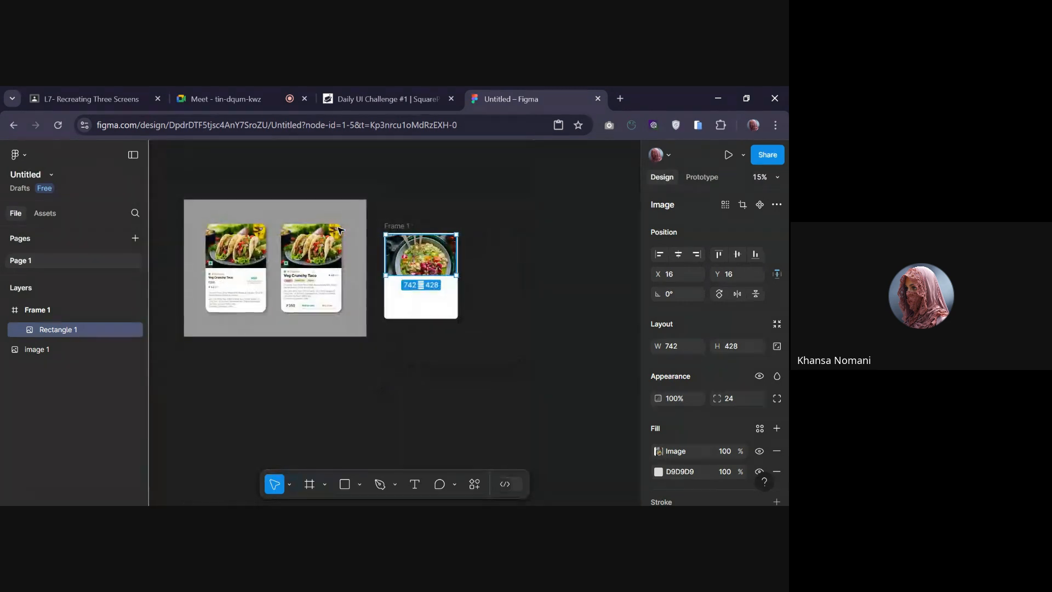
scroll(441, 239, up, 5)
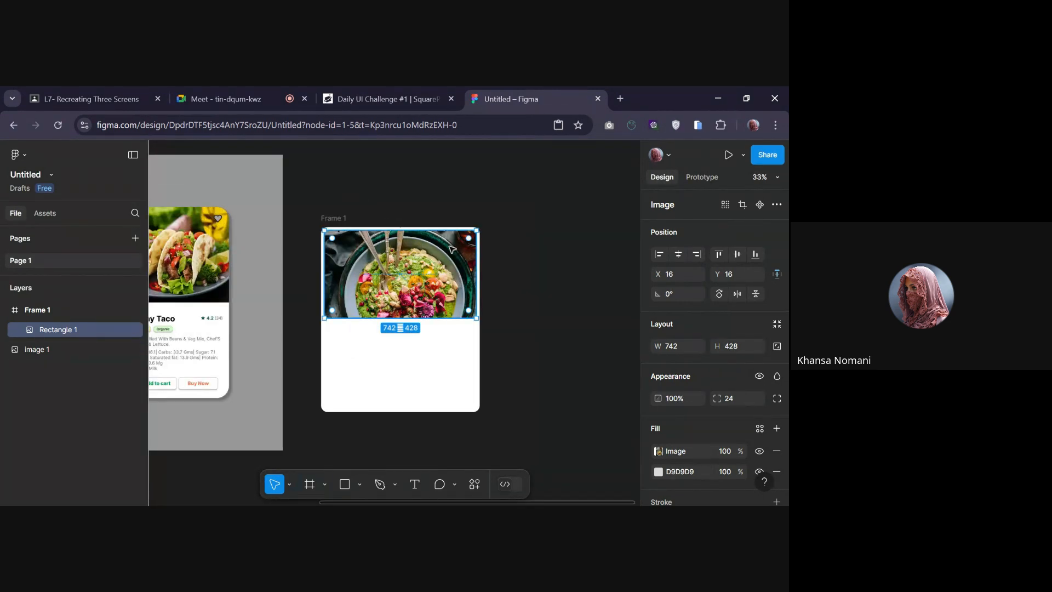
scroll(525, 301, up, 2)
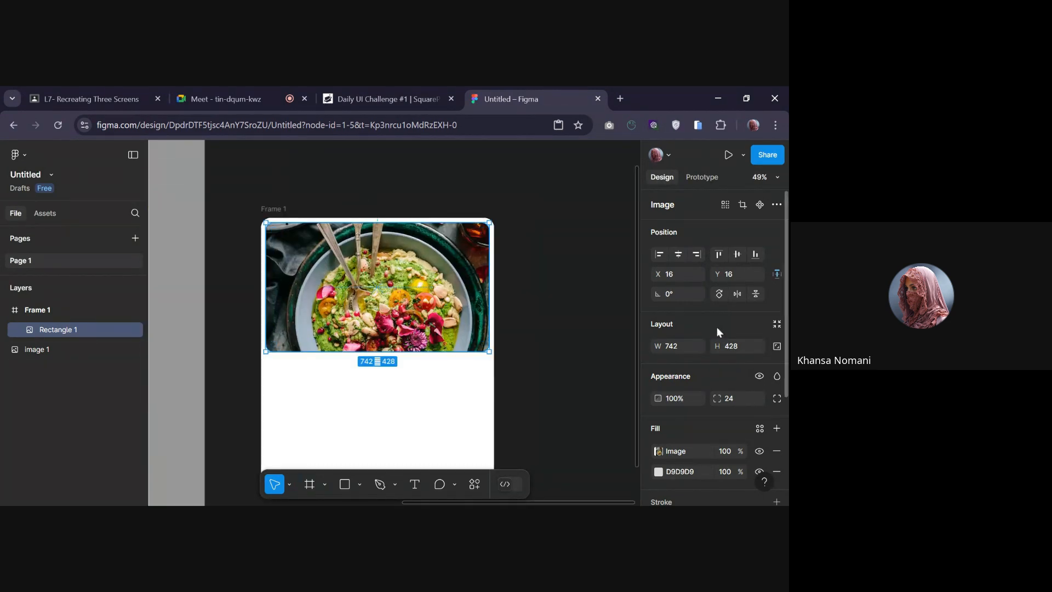
click(777, 470)
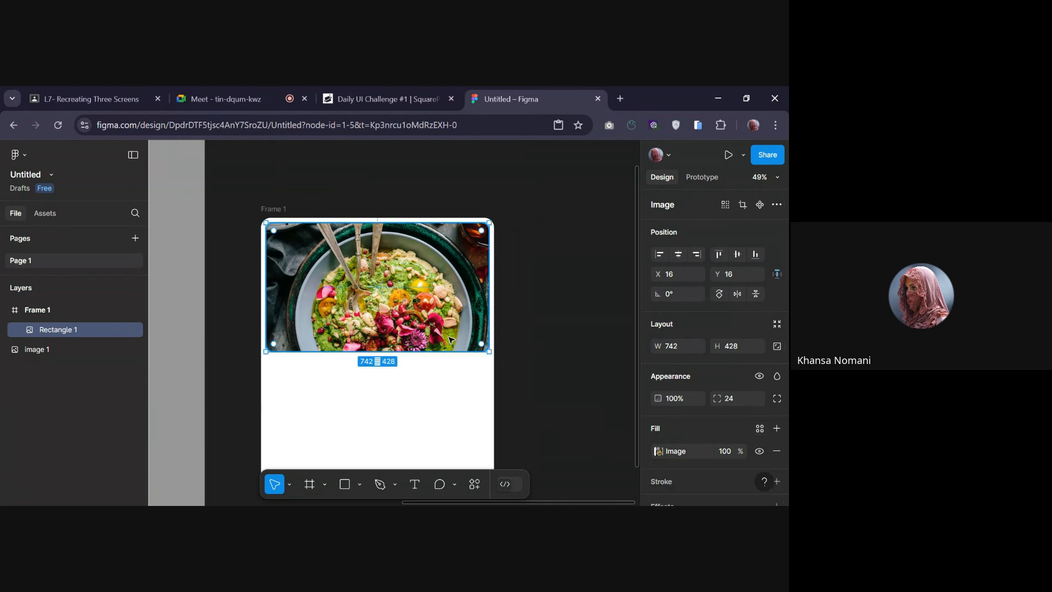
- Add a black 000000 fill over the photo in the same rectangle and set its opacity to 47%
scroll(559, 356, down, 2)
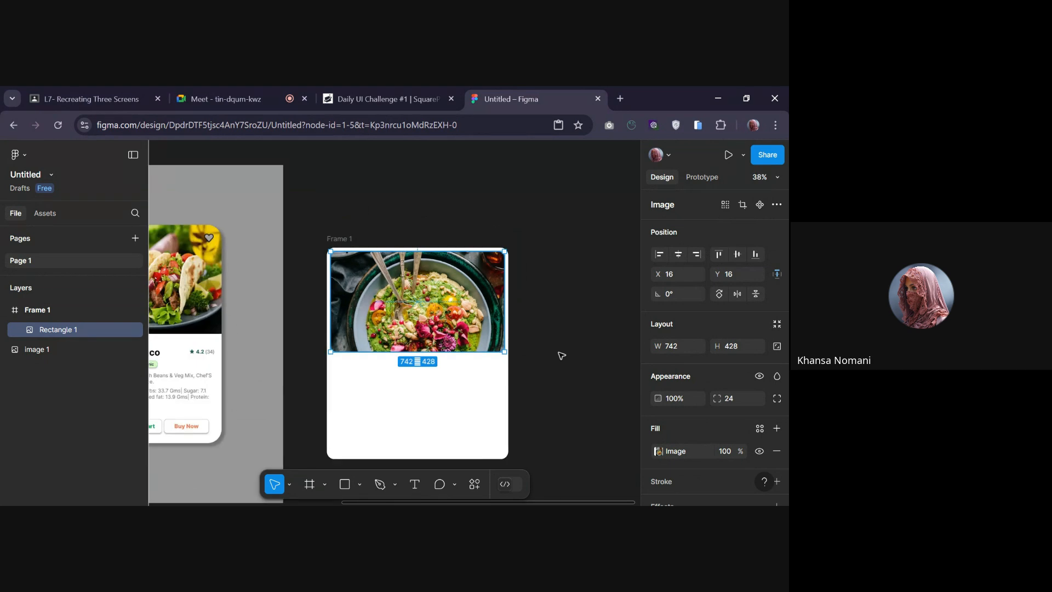
scroll(739, 326, down, 3)
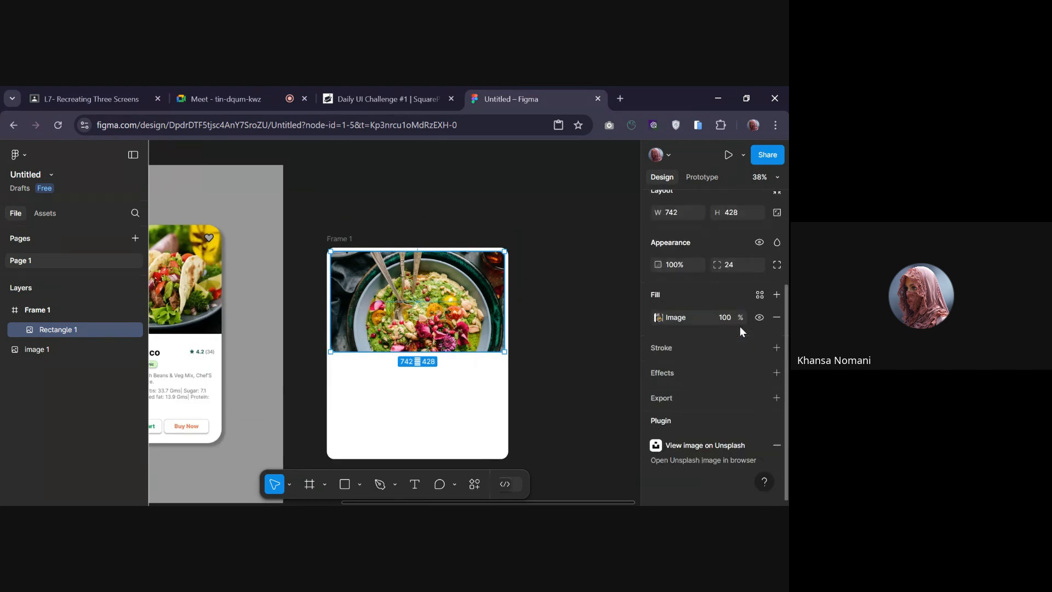
scroll(739, 326, up, 3)
scroll(739, 327, down, 3)
click(777, 295)
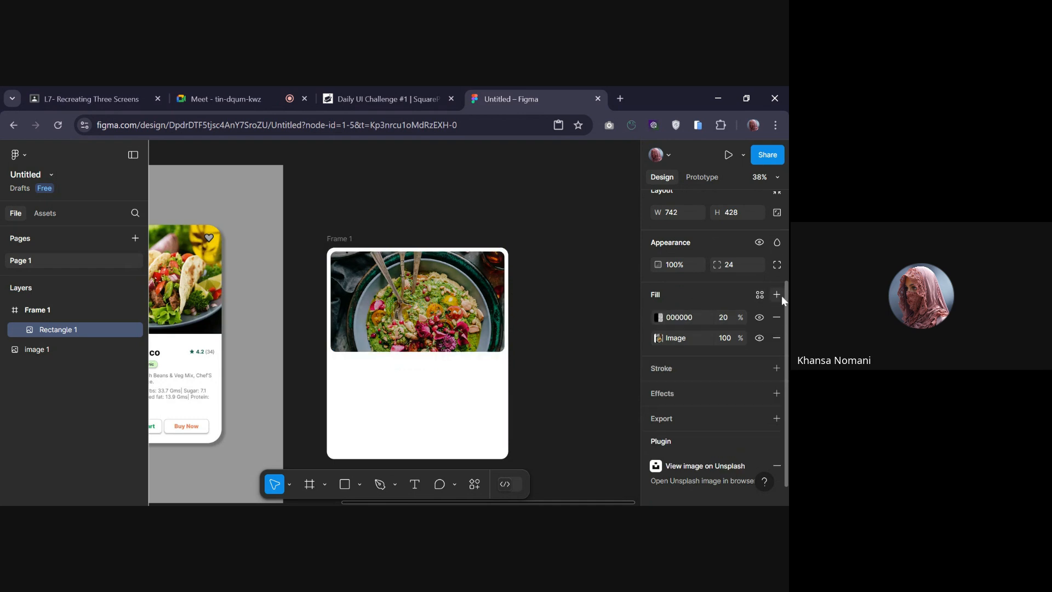
click(726, 317)
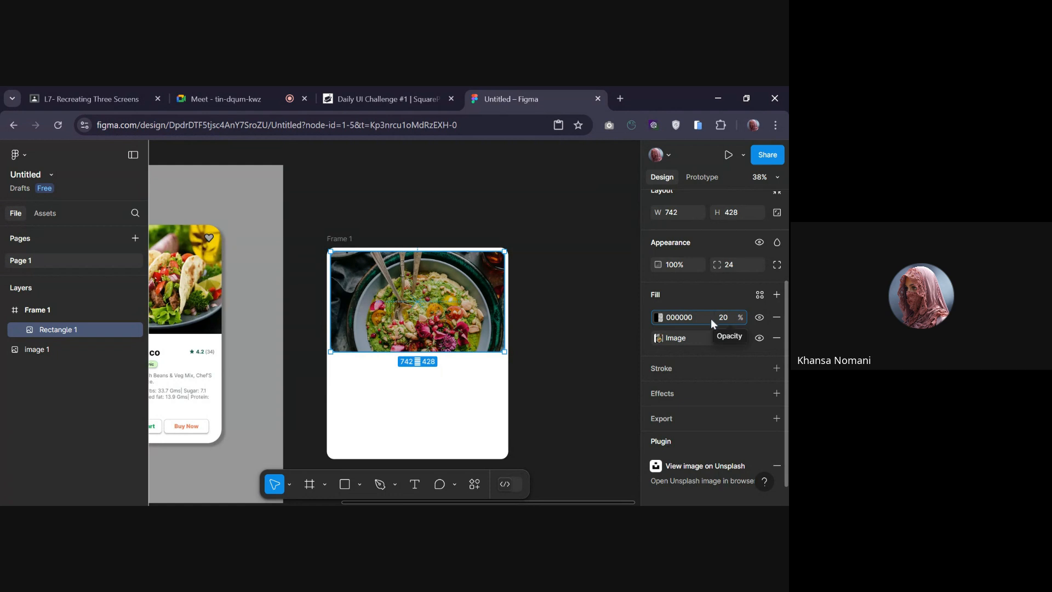
click(657, 318)
mouse_move(549, 373)
mouse_down()
mouse_move(652, 375)
mouse_move(554, 377)
mouse_up()
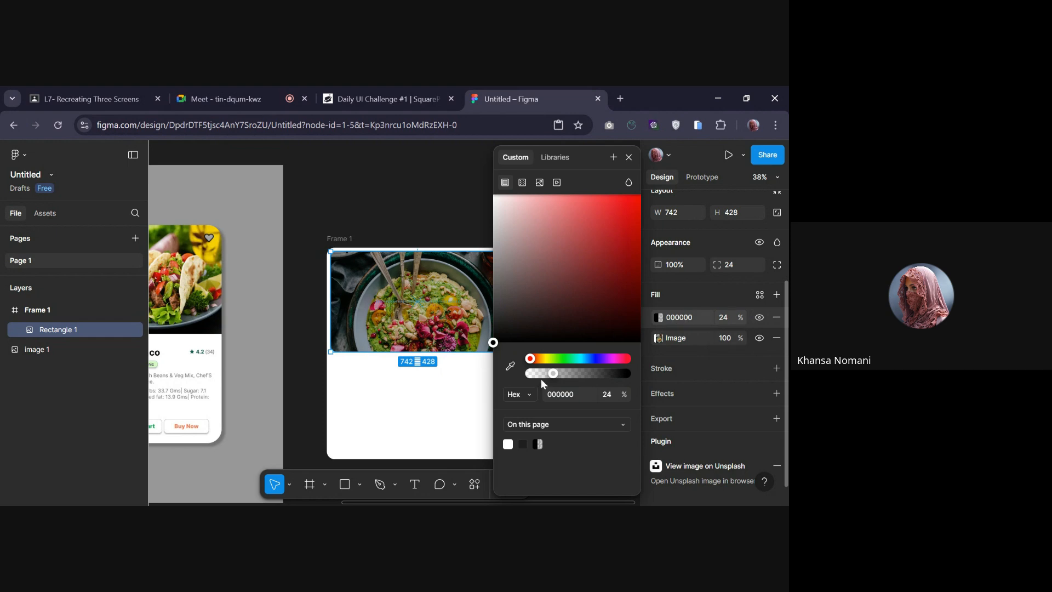
drag(552, 382, 575, 376)
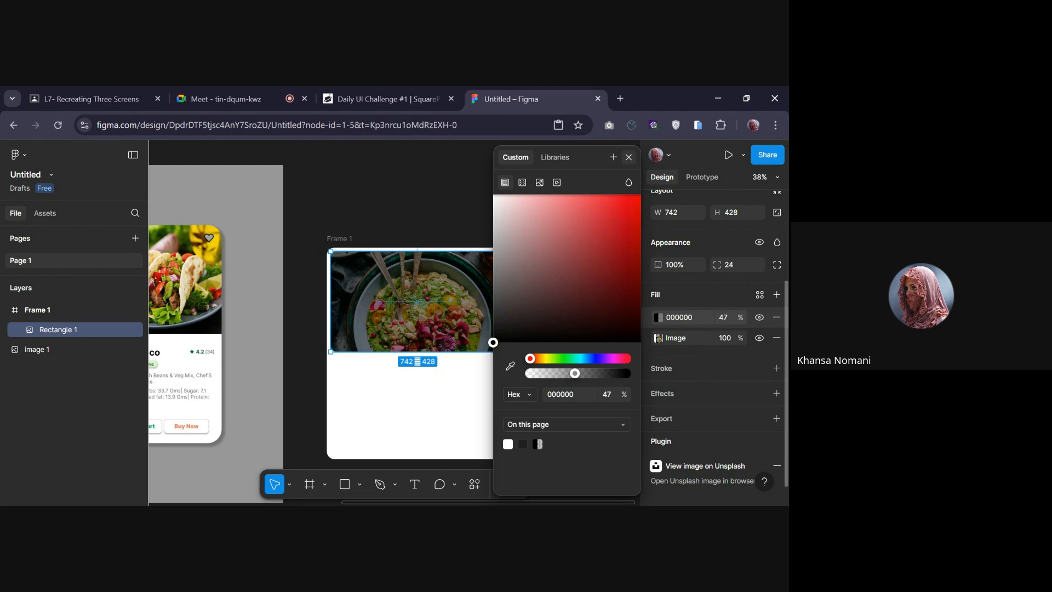
click(628, 157)
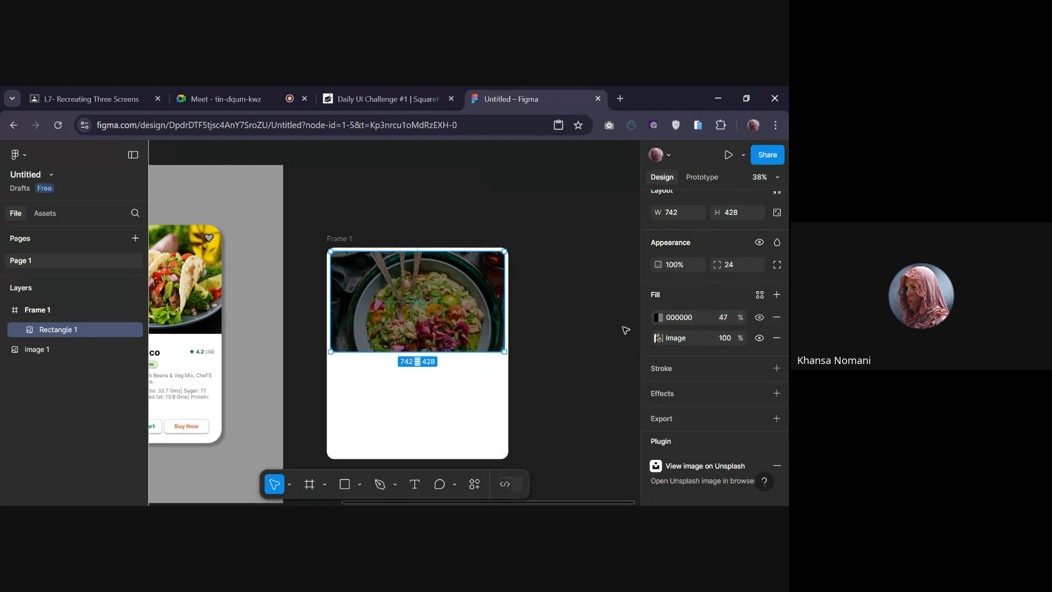
- Remove the black overlay fill from the photo rectangle and reselect the rectangle
click(776, 317)
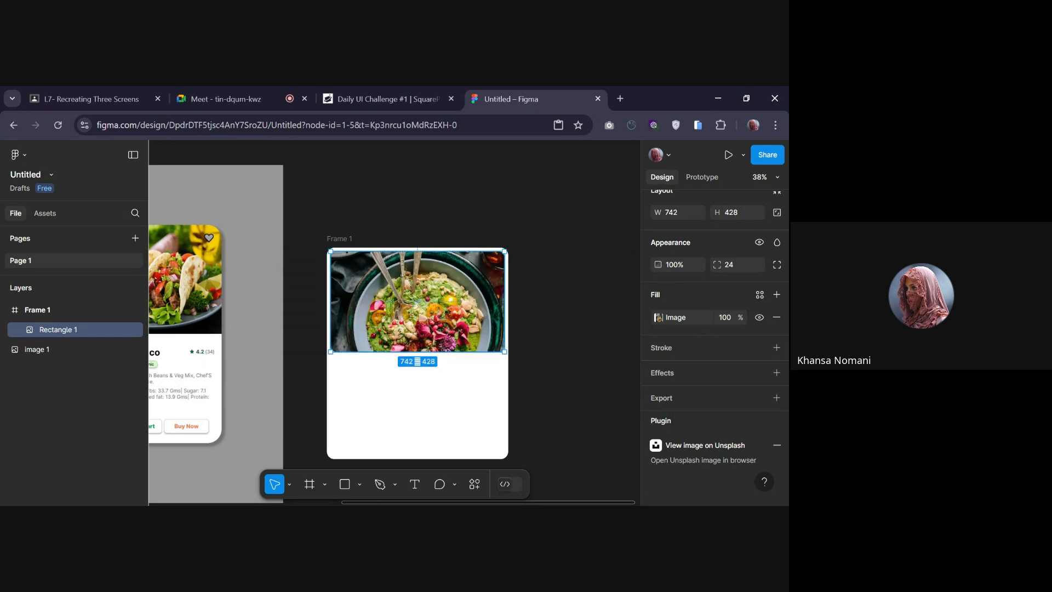
click(444, 382)
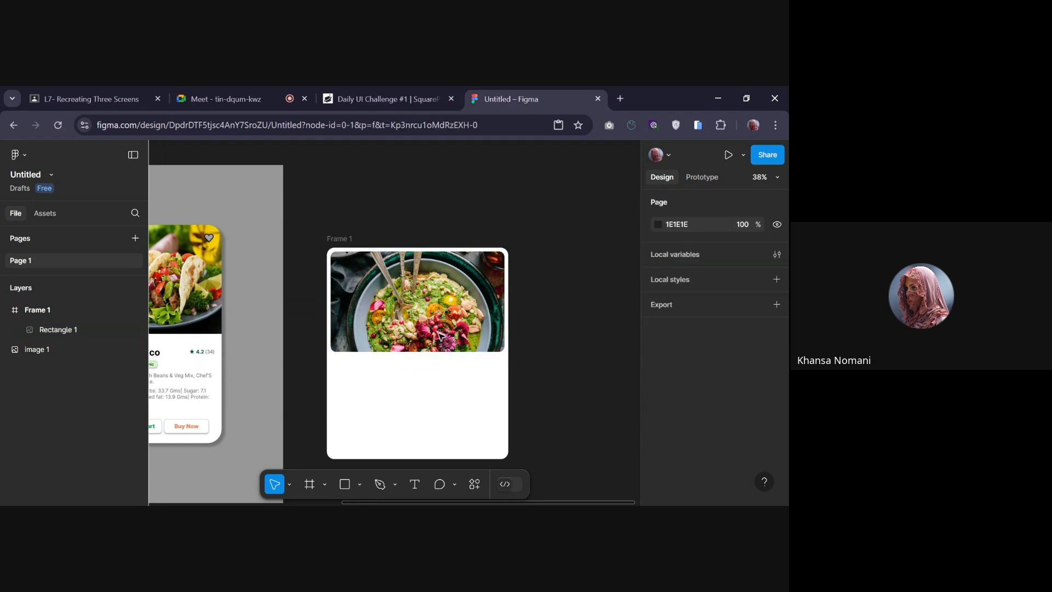
click(463, 309)
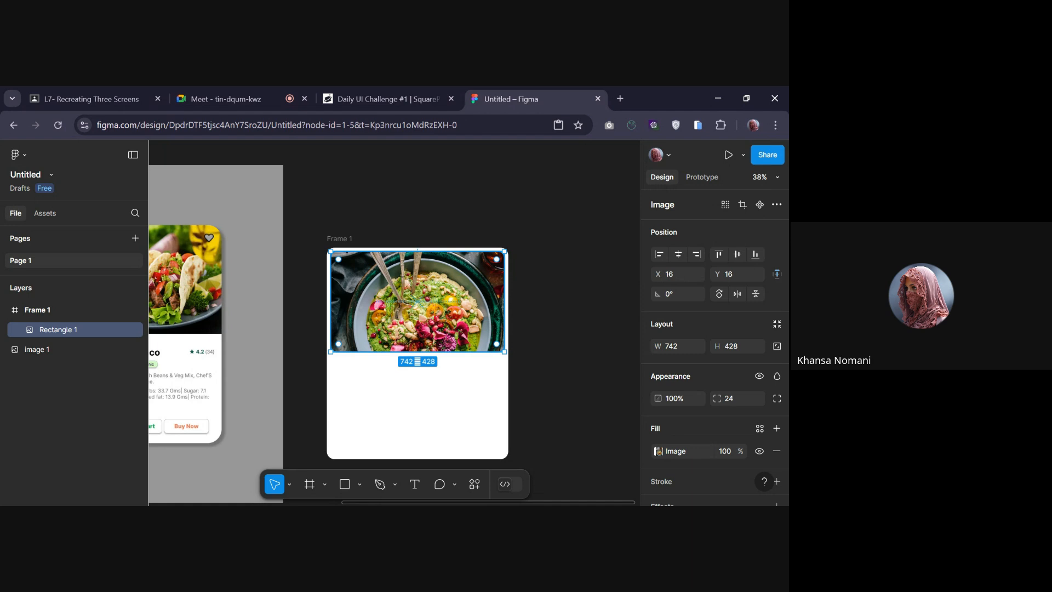
- Try covering the photo with a separately drawn 742 × 428 rectangle with corner radius 24, and delete that rectangle
key(r)
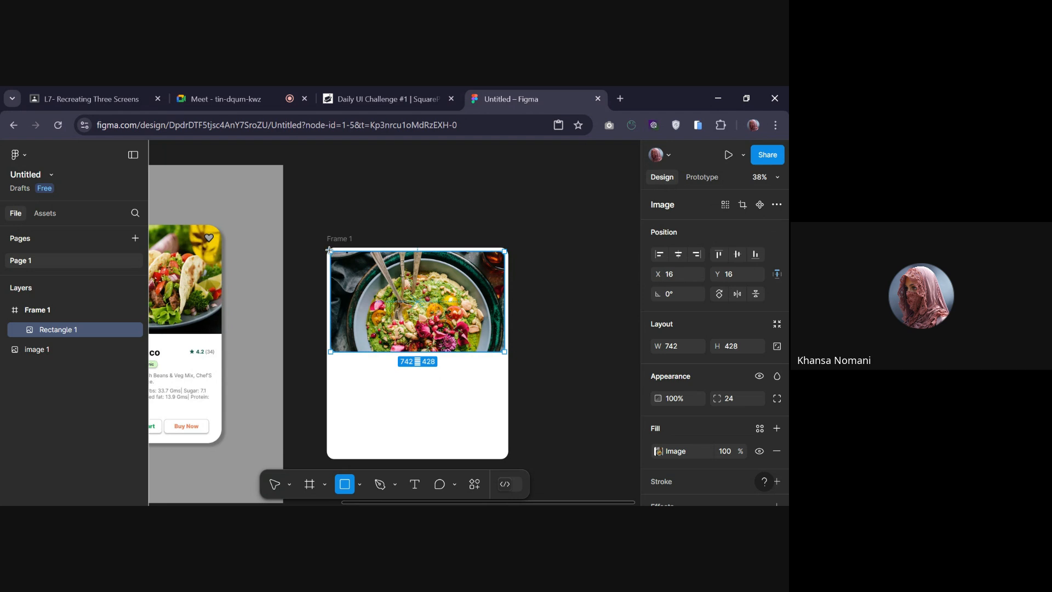
drag(327, 248, 340, 262)
drag(496, 400, 505, 352)
drag(419, 248, 419, 252)
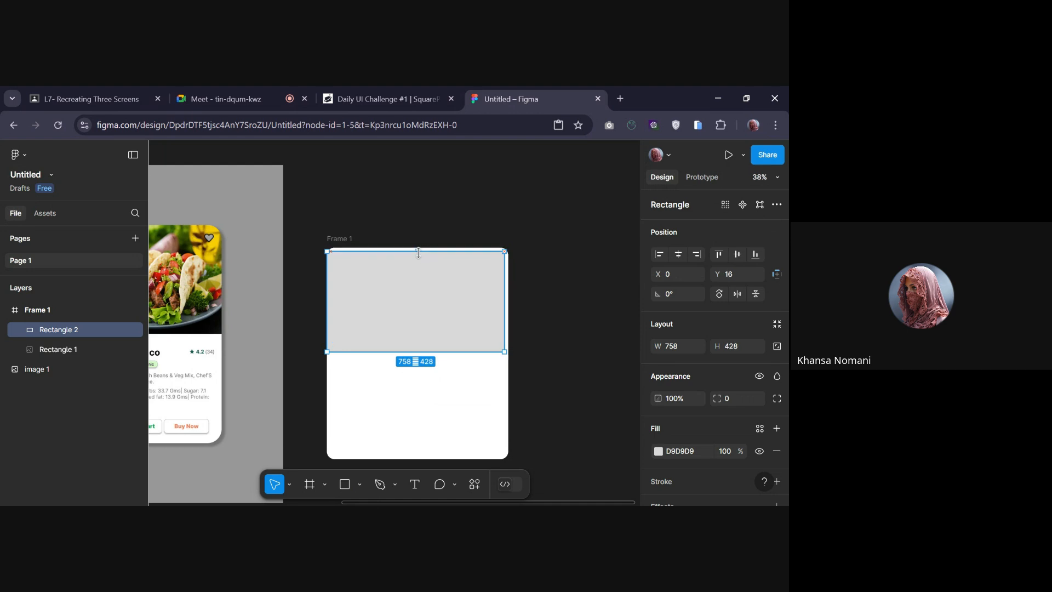
drag(327, 291, 331, 291)
drag(502, 291, 503, 291)
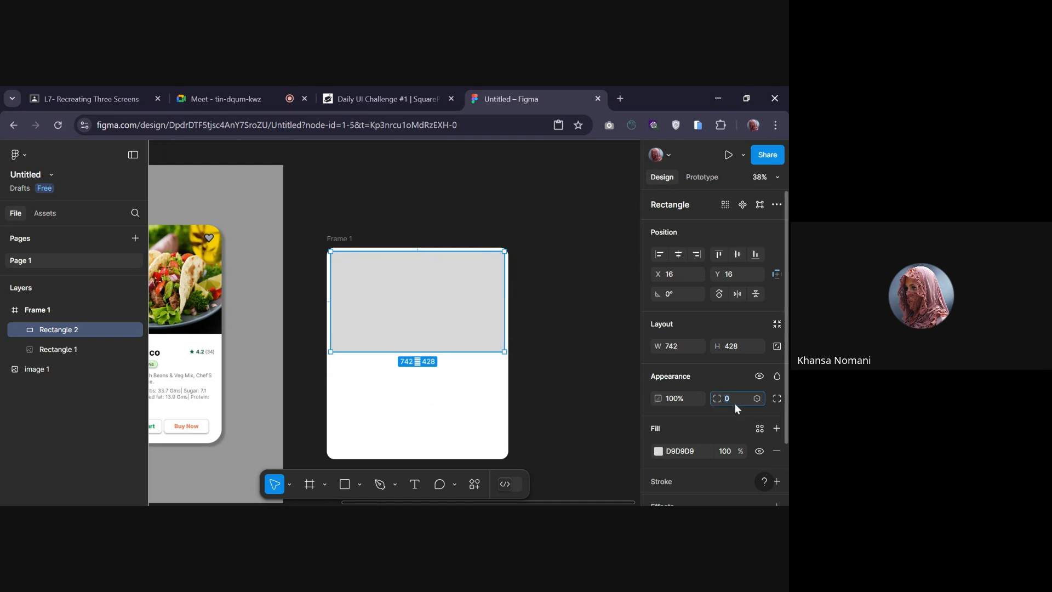
key(Return)
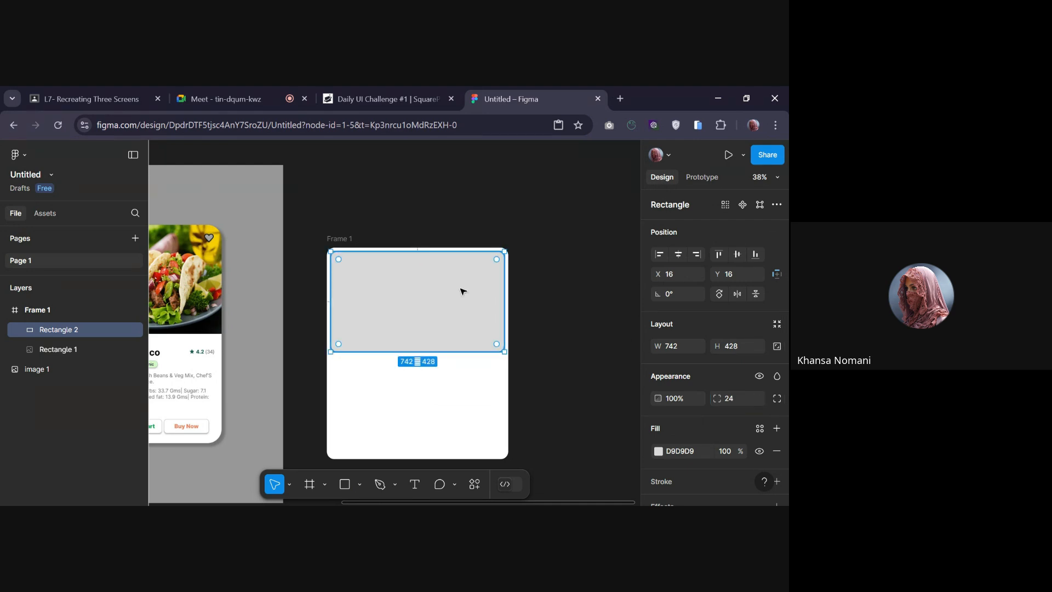
key(Delete)
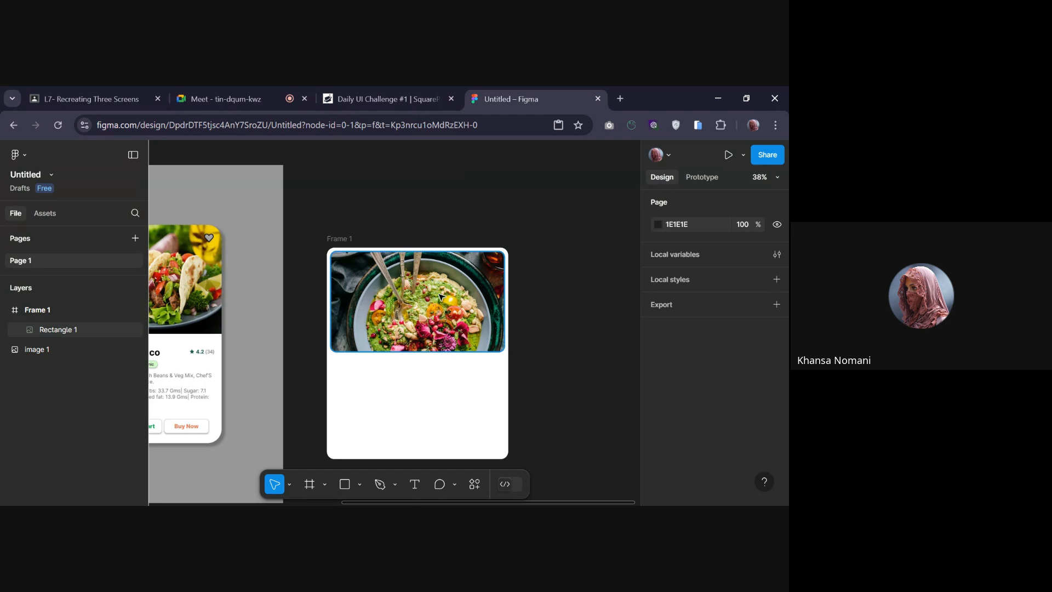
- Duplicate the photo rectangle in place and remove the image fill from the copy
click(440, 297)
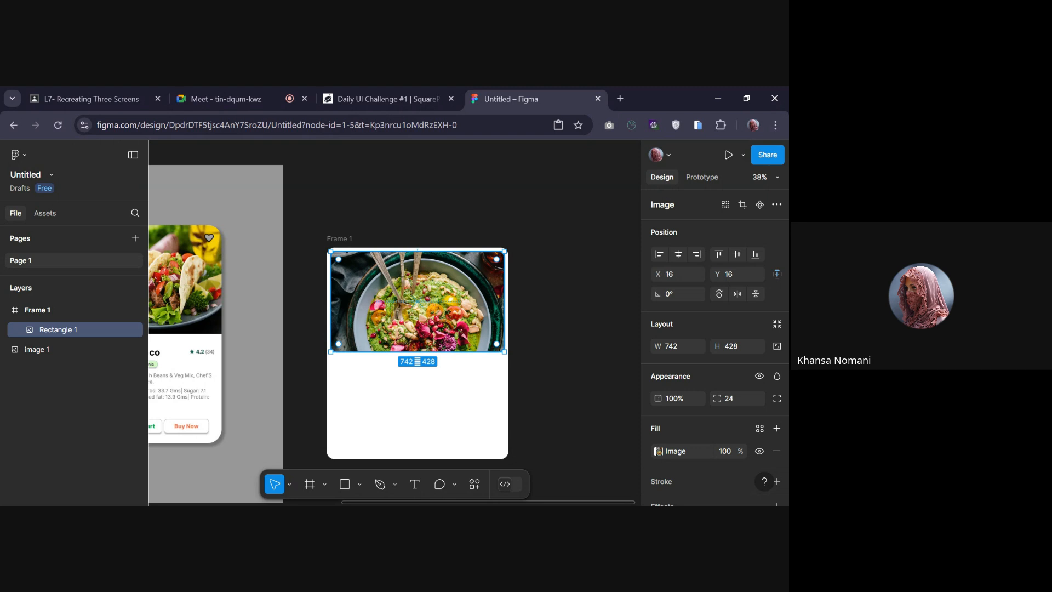
key(ctrl+d)
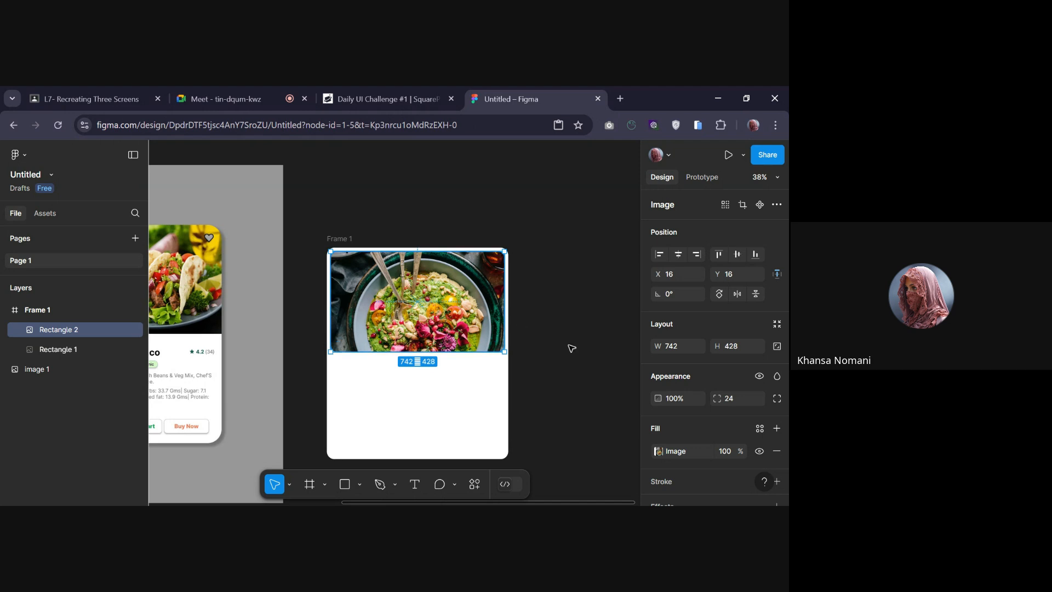
scroll(749, 330, down, 3)
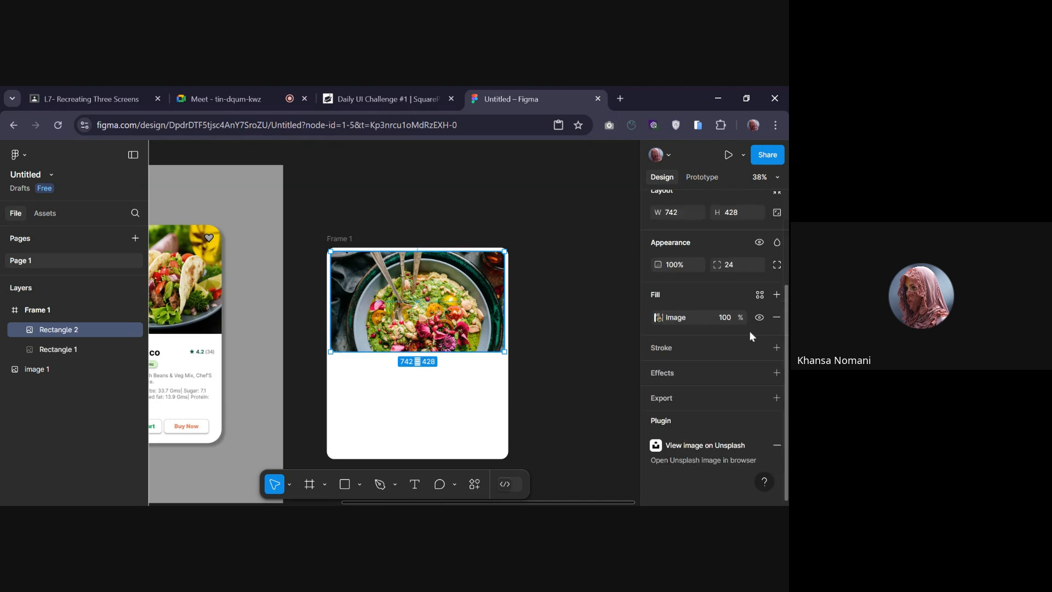
click(775, 318)
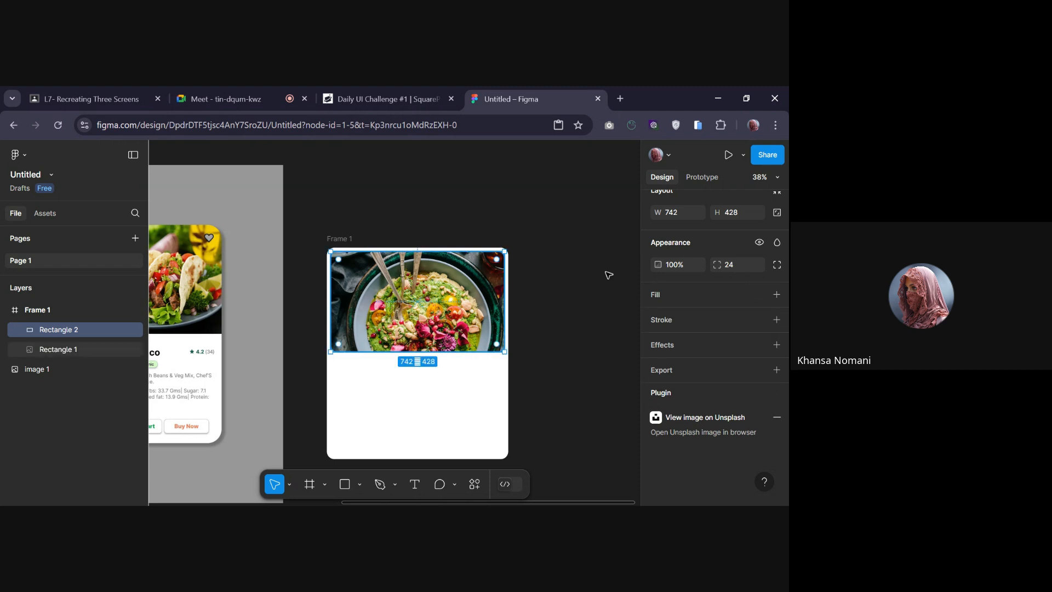
- Add a solid fill to the duplicate rectangle and set its colour to dark grey 232323
click(777, 293)
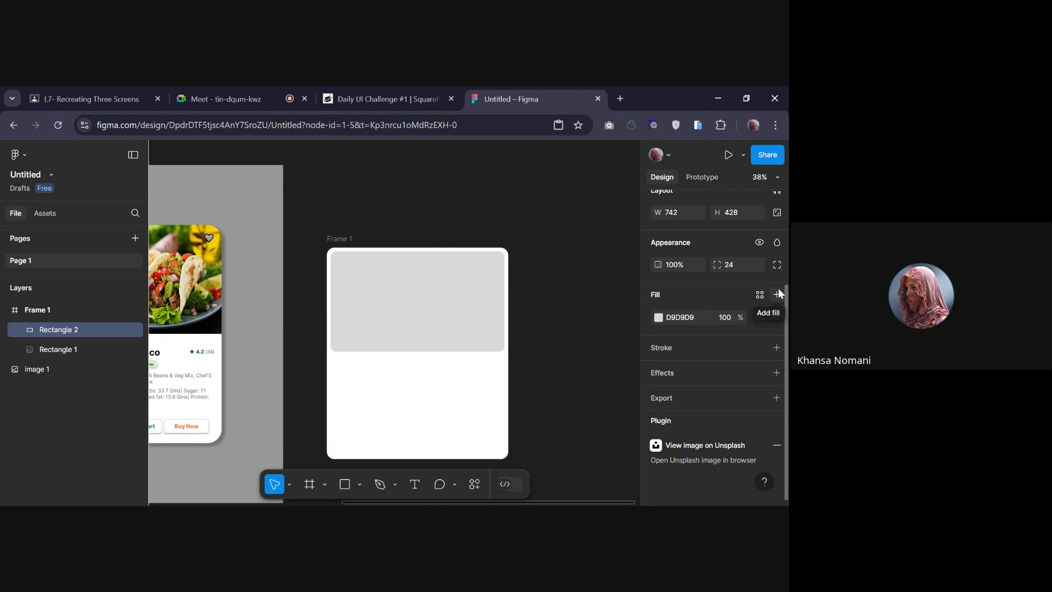
click(659, 318)
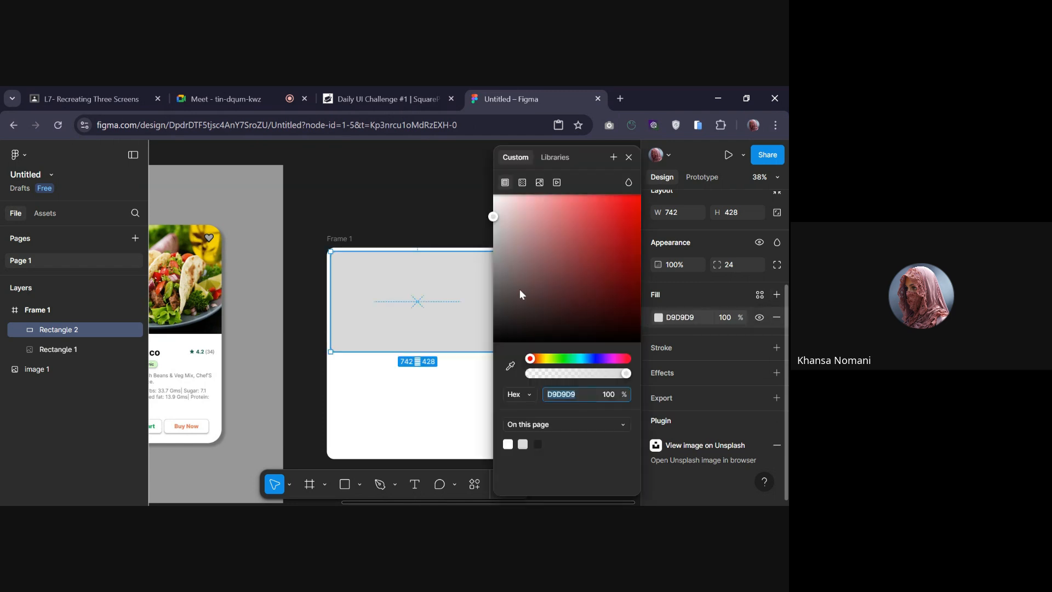
drag(505, 293, 493, 322)
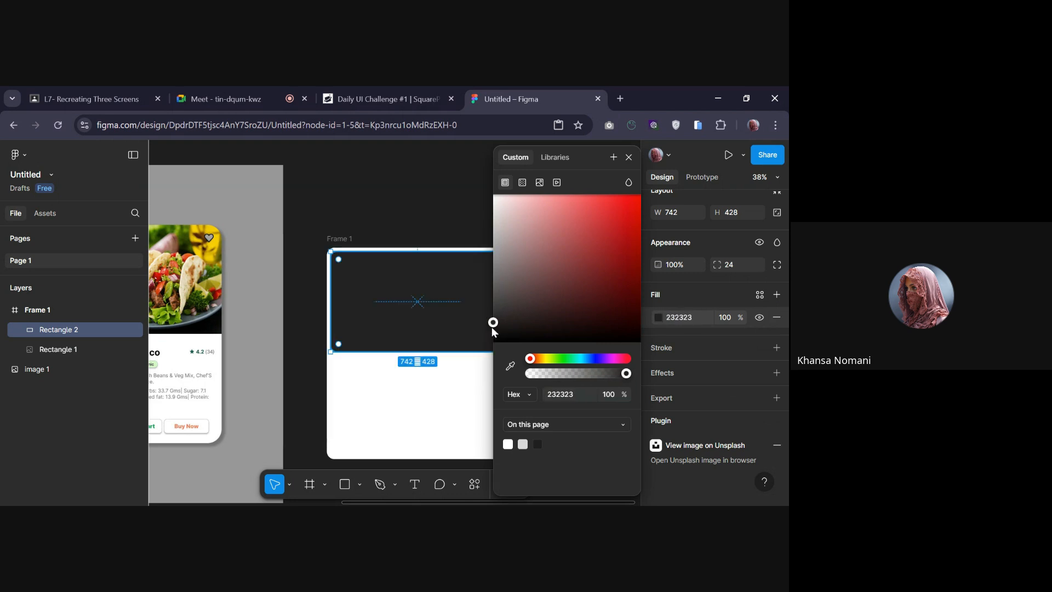
- Close the colour picker and set the duplicate rectangle's fill opacity to 12%
click(629, 158)
click(728, 318)
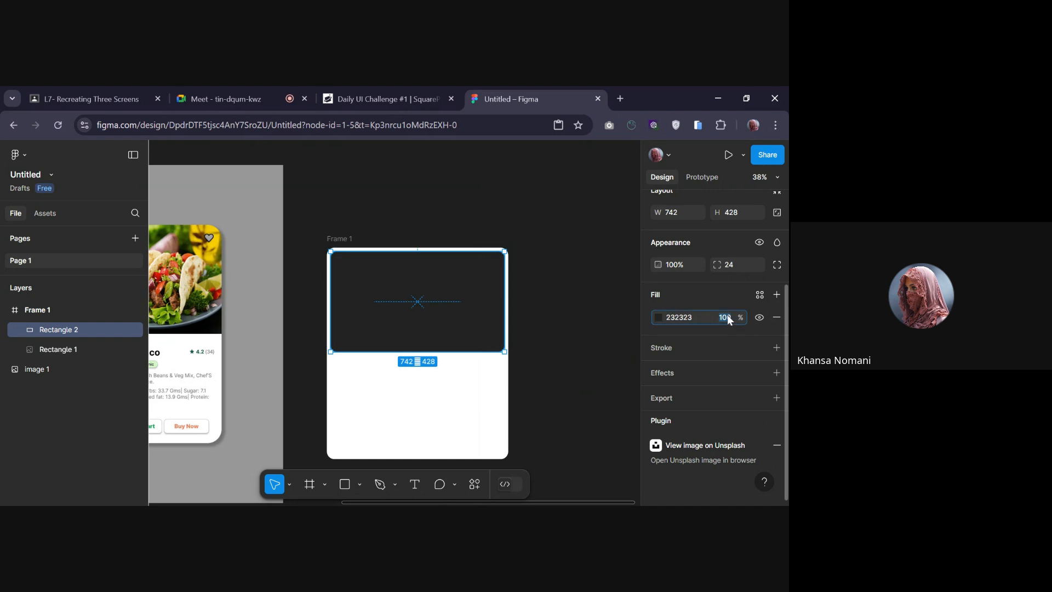
text(12)
key(Return)
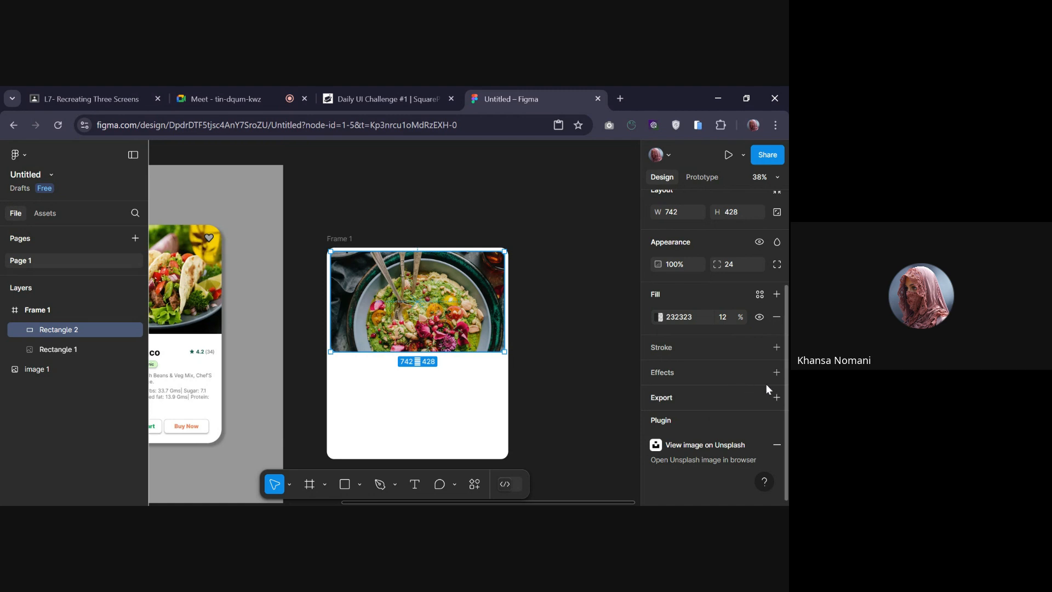
- Add a background blur effect to the overlay rectangle and set its blur to 20
click(776, 374)
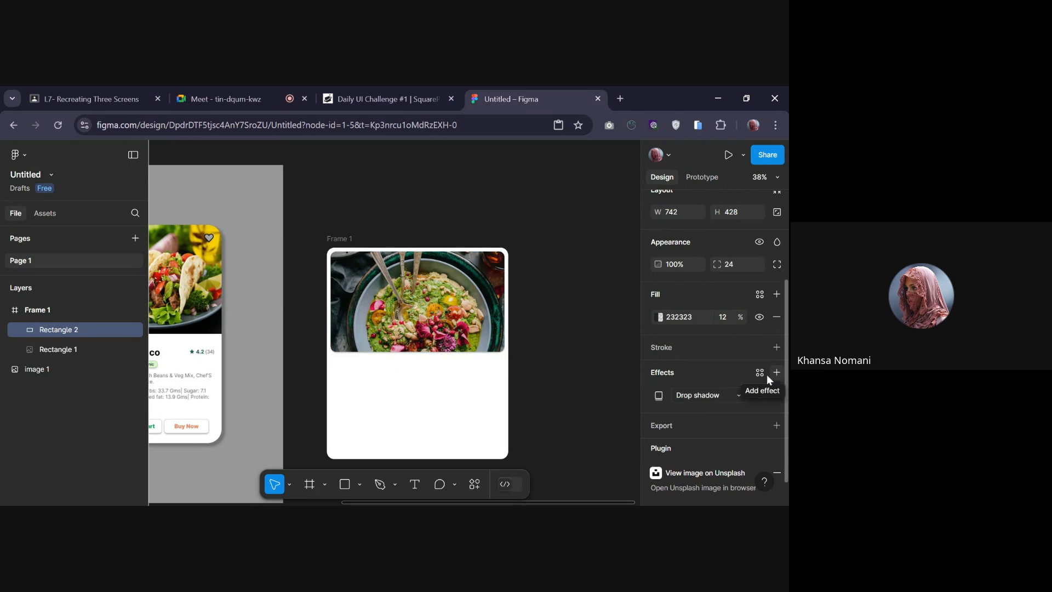
click(715, 394)
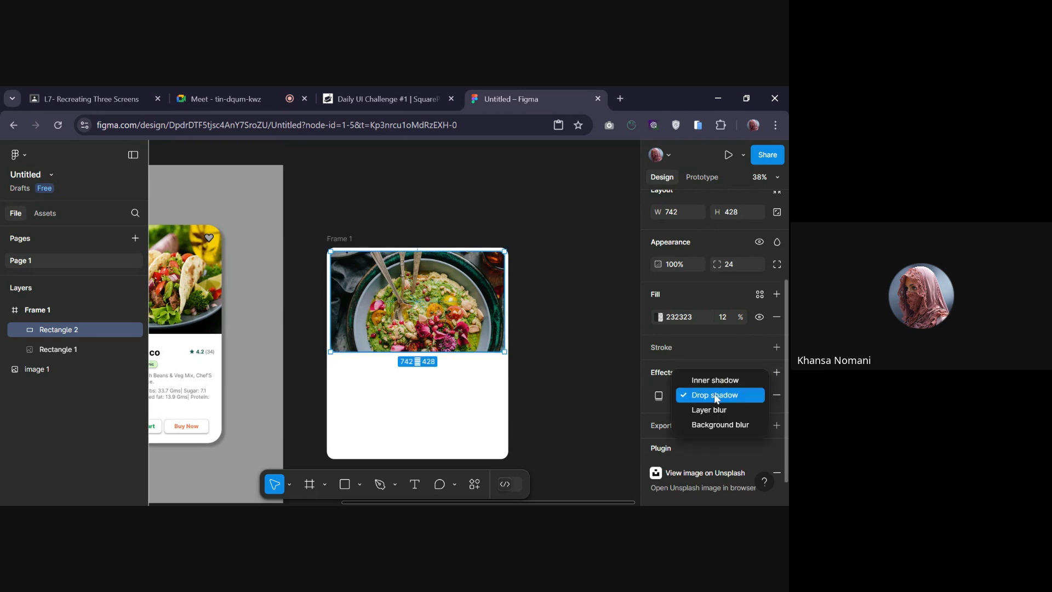
click(719, 425)
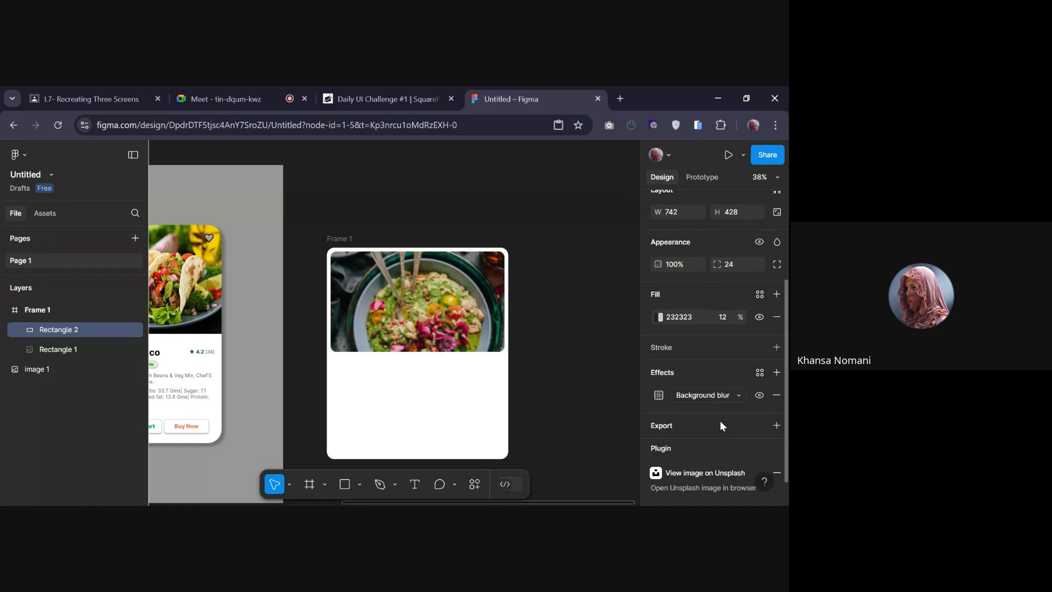
click(658, 395)
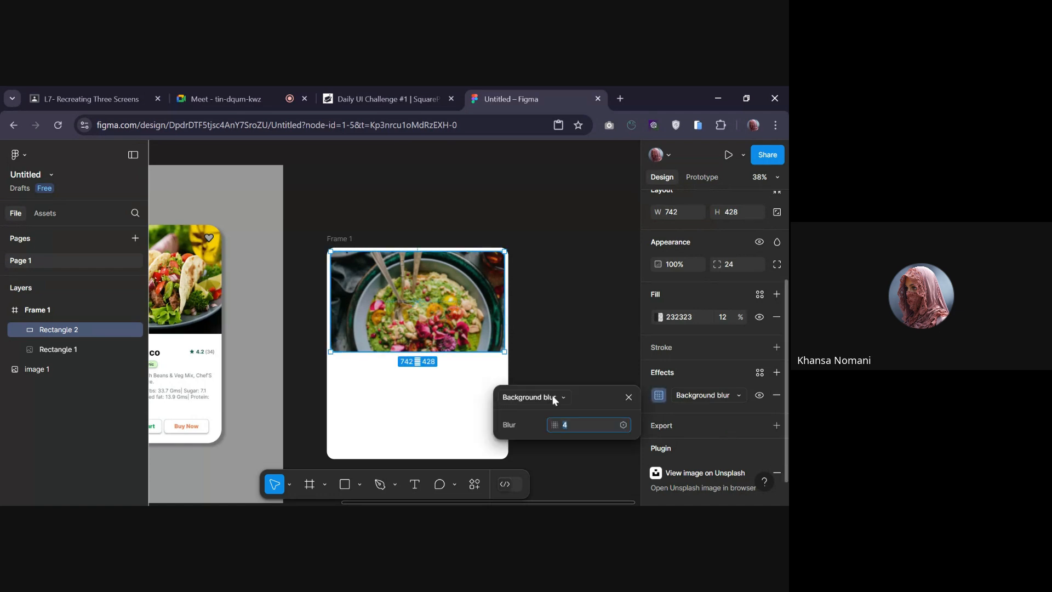
text(20)
key(Return)
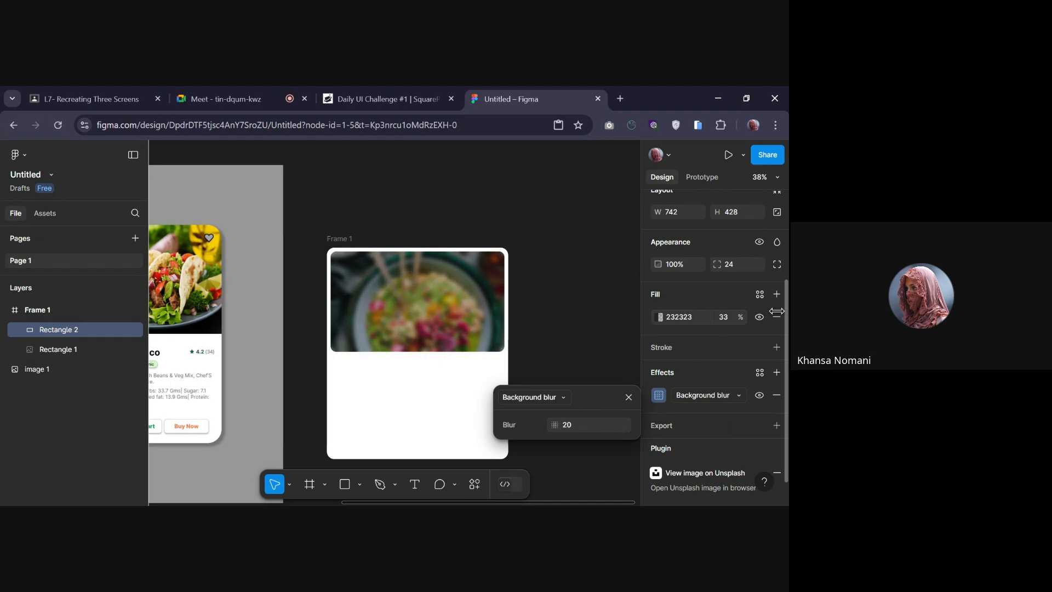
- Lower the overlay rectangle's fill opacity to 2%
mouse_move(743, 315)
mouse_down()
mouse_move(637, 322)
mouse_move(730, 320)
mouse_up()
click(730, 319)
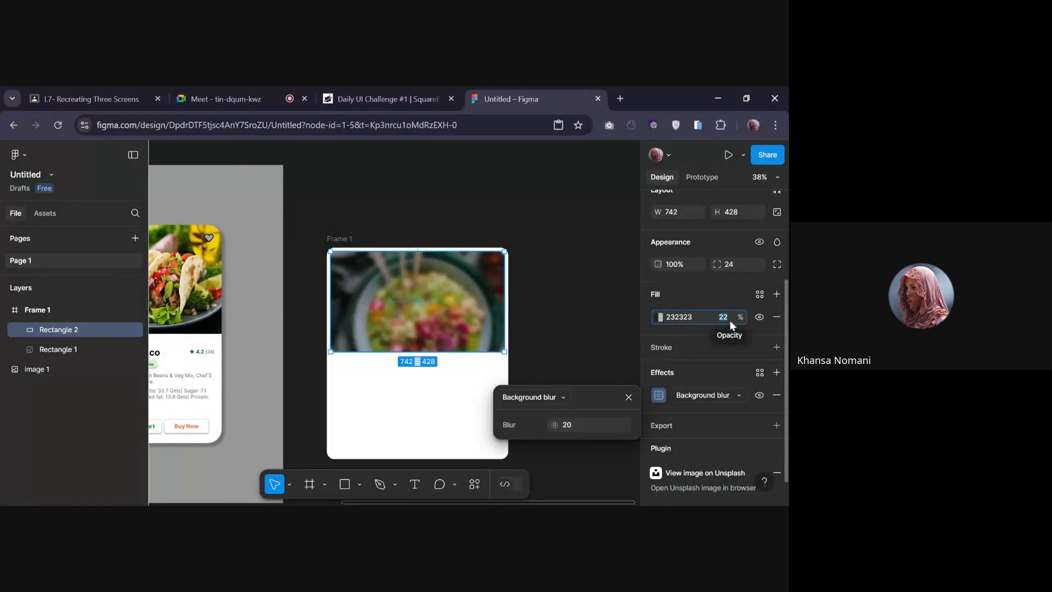
text(2)
key(Return)
- Set the overlay rectangle's background blur to 8 and close the effect settings
click(569, 428)
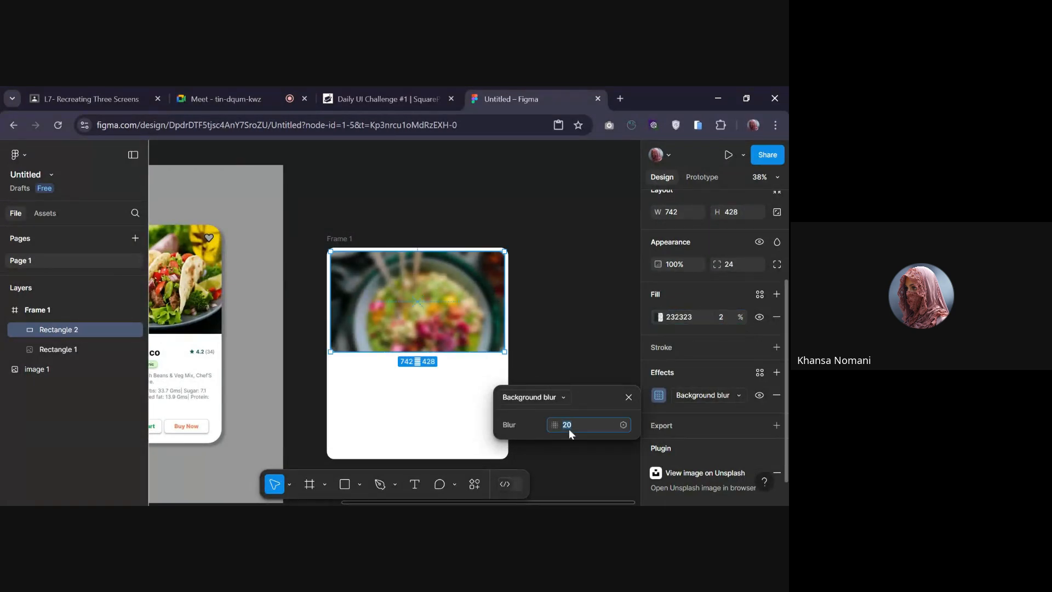
text(8)
key(Return)
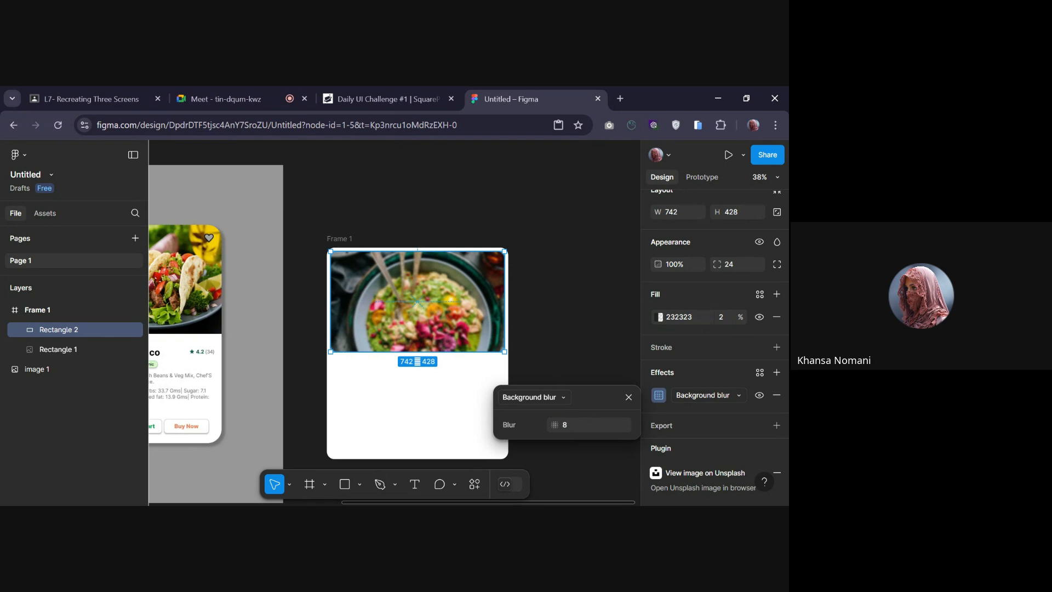
click(628, 397)
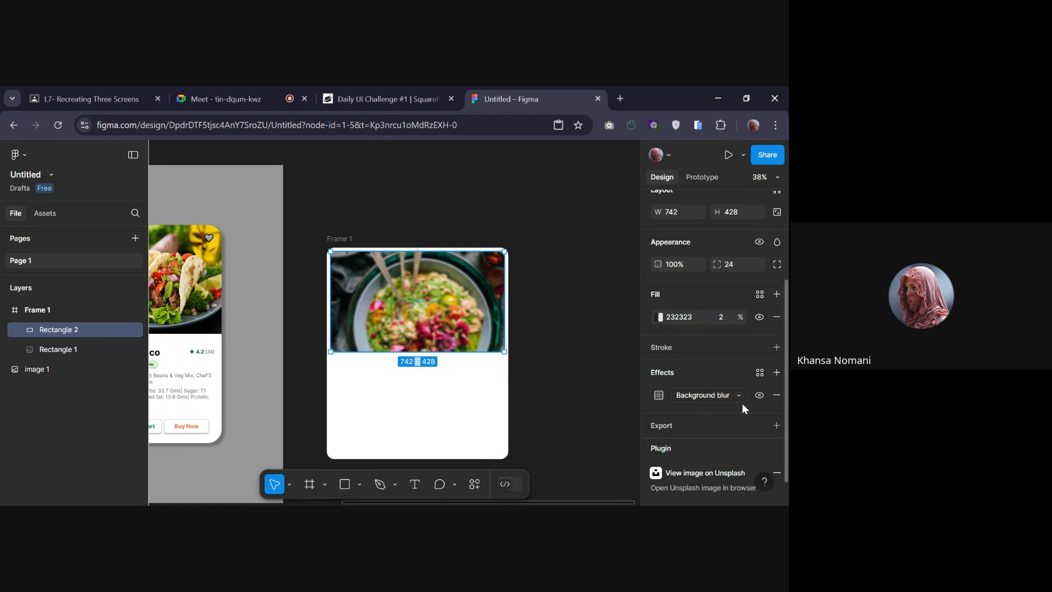
- Hide the overlay rectangle's background blur, raise its fill opacity to 50%, and deselect it
click(759, 395)
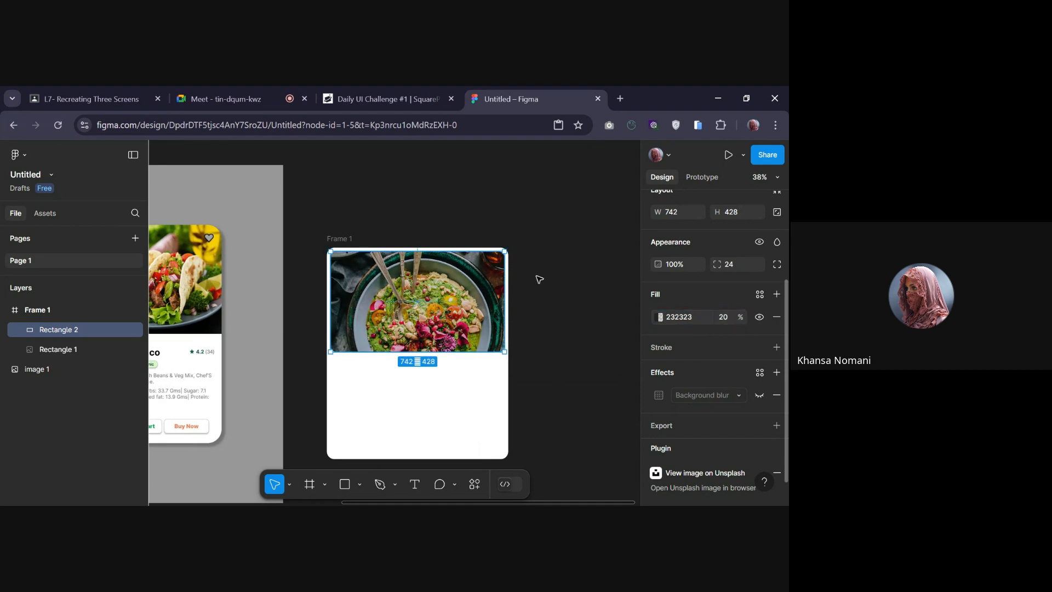
drag(741, 316, 784, 309)
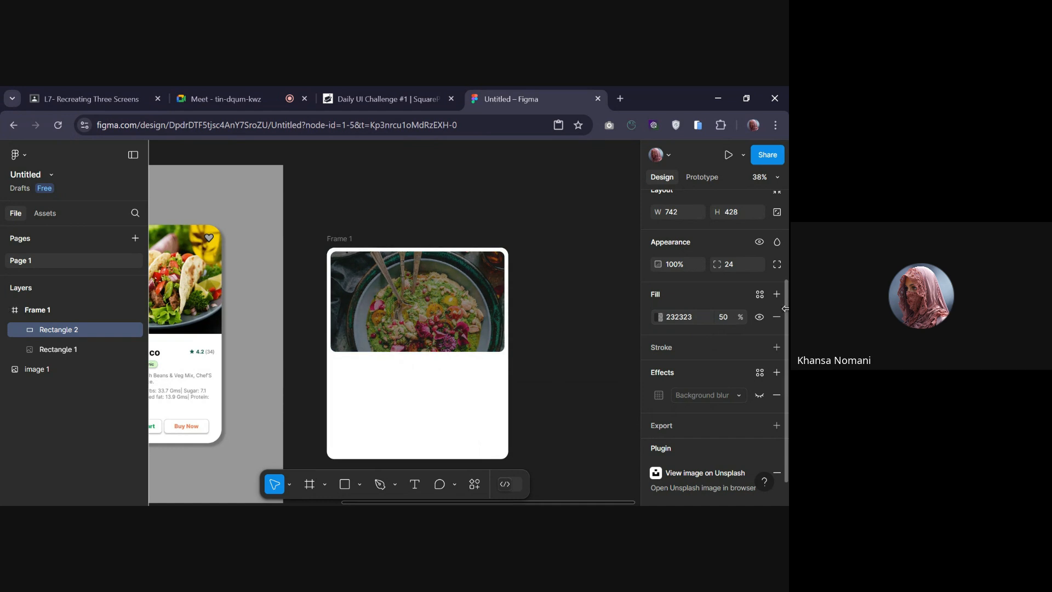
click(560, 312)
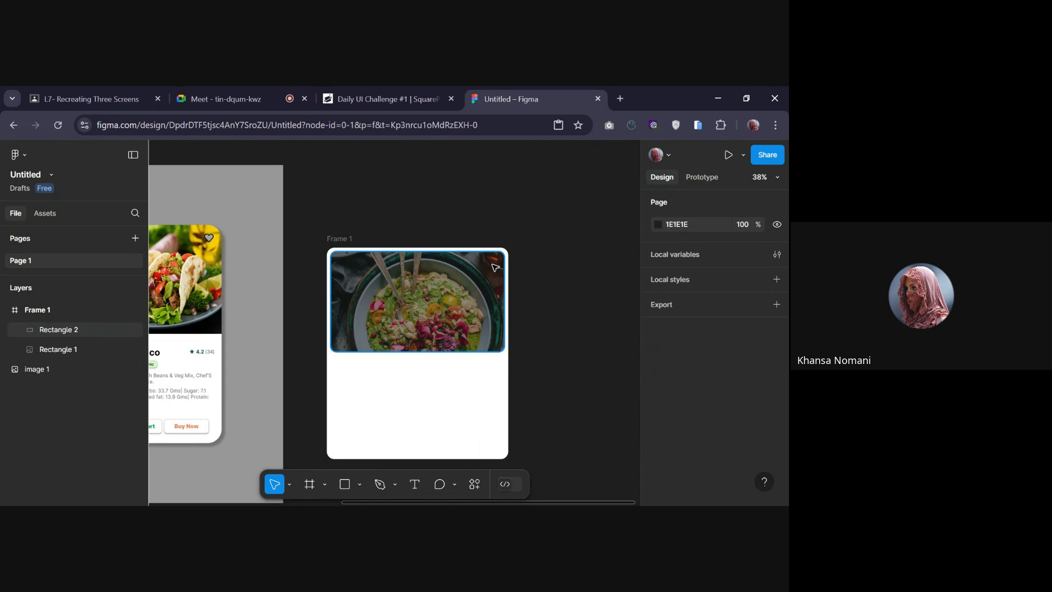
scroll(493, 266, up, 5)
scroll(507, 279, down, 6)
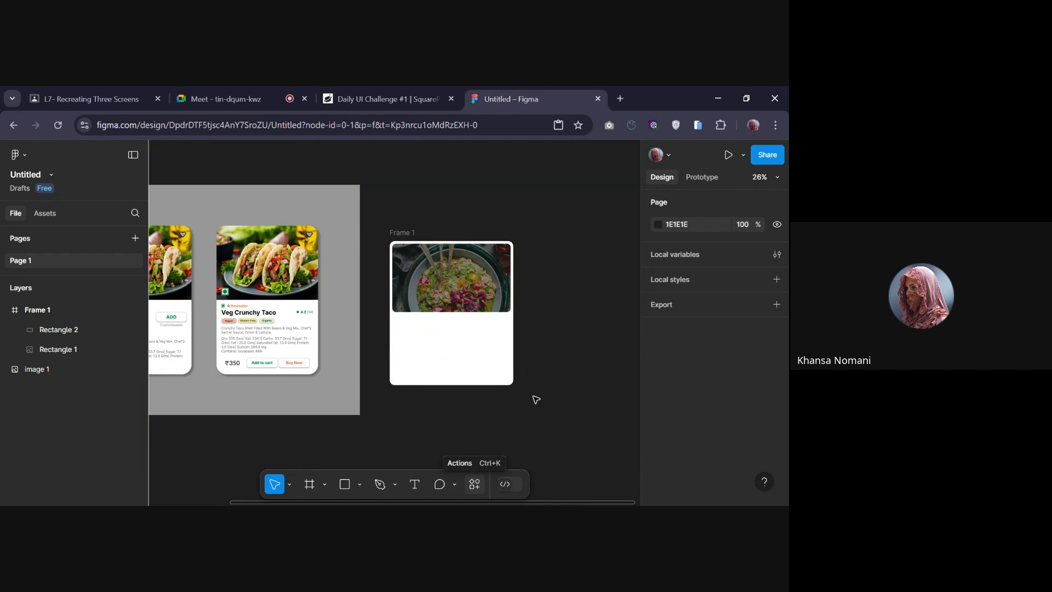
click(475, 484)
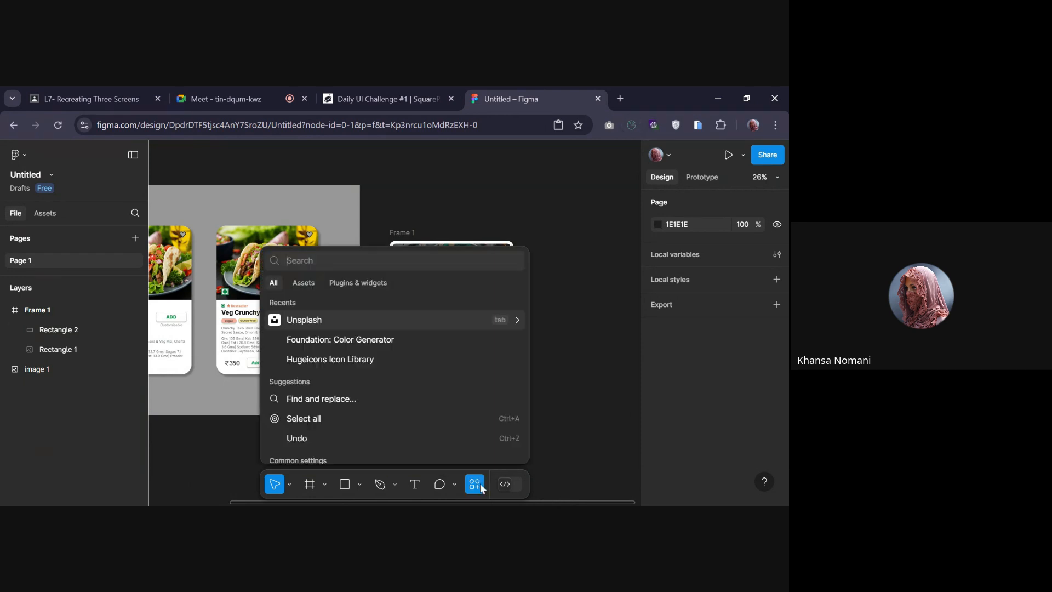
click(574, 265)
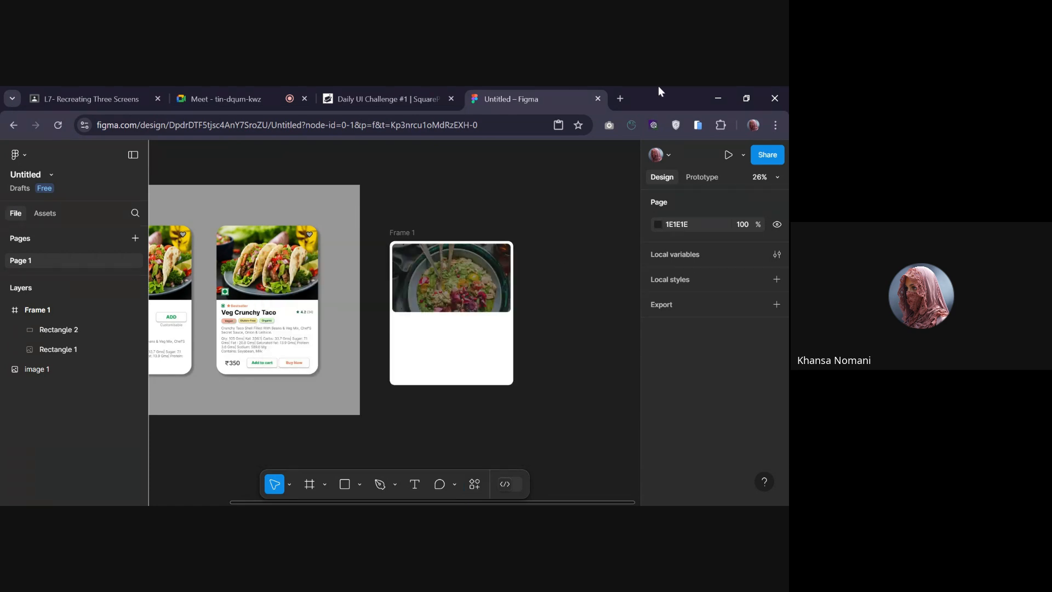
- Open the Hugeicons website (hugeicons.com) in a new browser tab
click(621, 98)
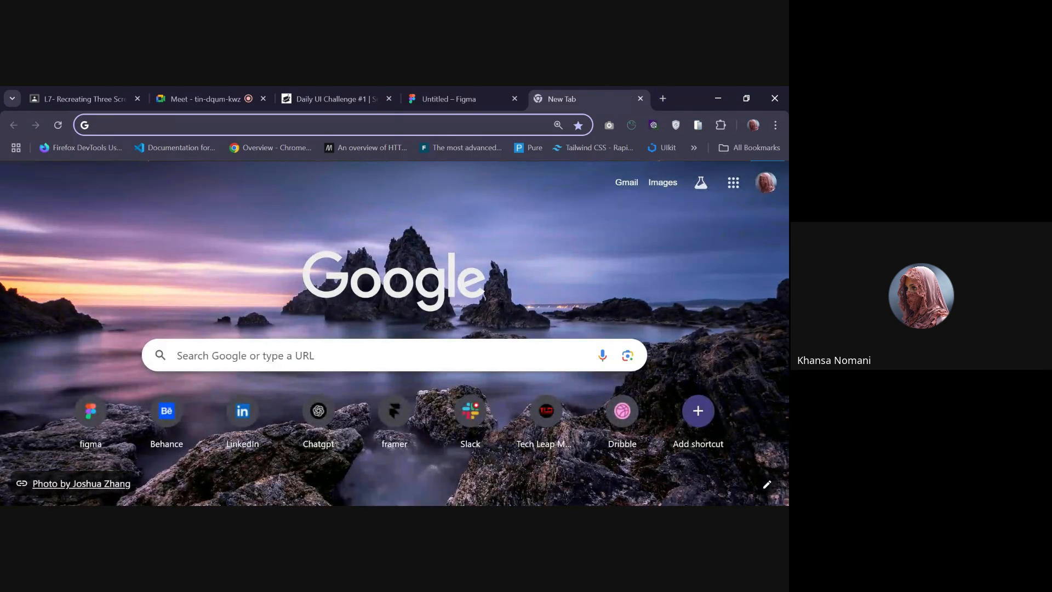
text(hul)
key(BackSpace)
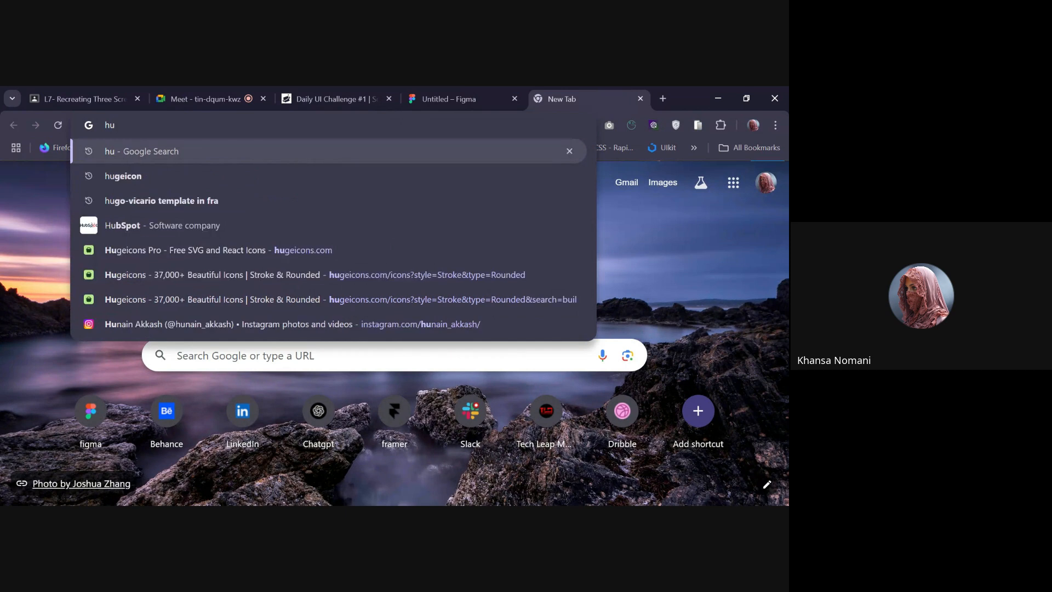
click(278, 247)
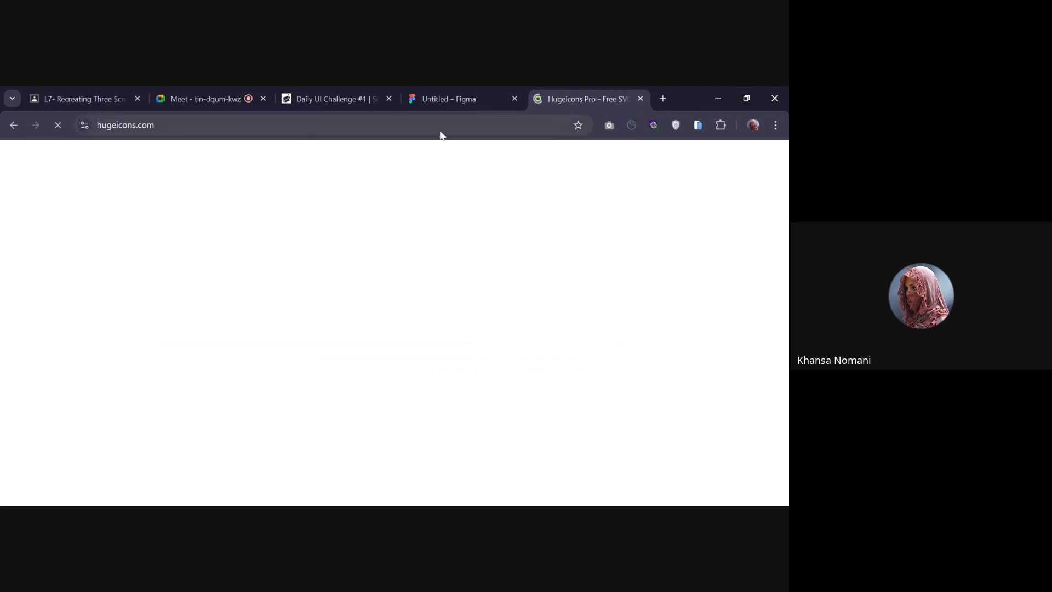
- Search Google for "icons" in another new browser tab
click(662, 98)
text(i)
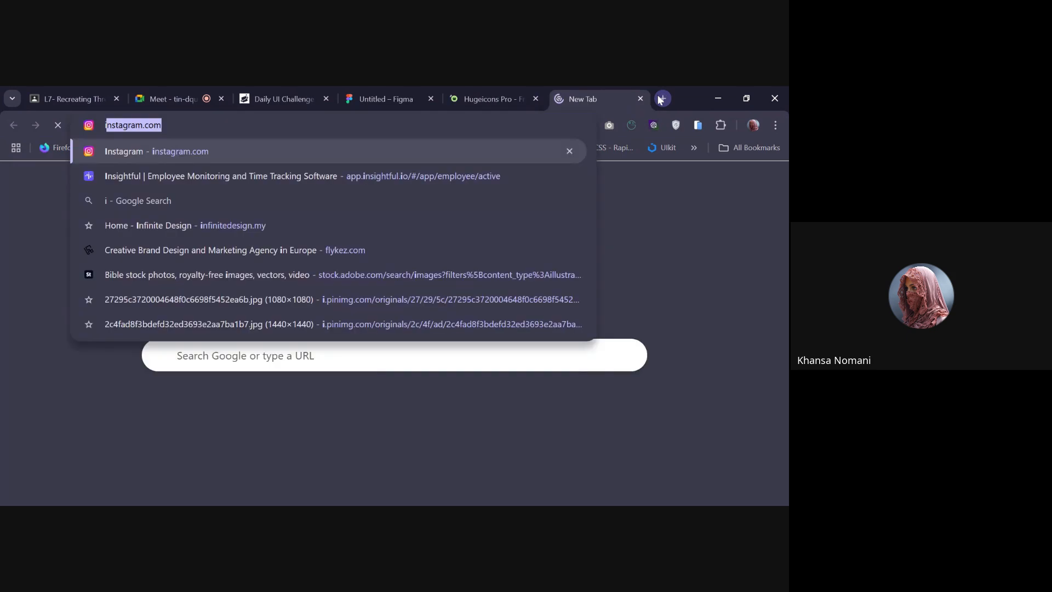
text(cons)
key(Return)
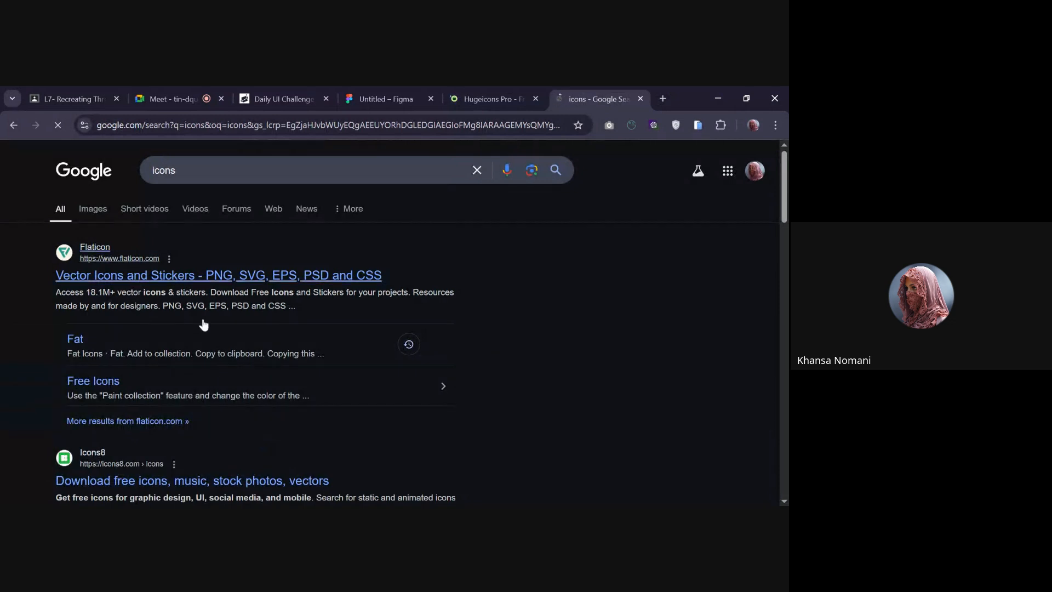
- Look through the icon websites in the search results and close the search tab
scroll(202, 321, down, 2)
scroll(122, 244, up, 1)
scroll(146, 391, down, 2)
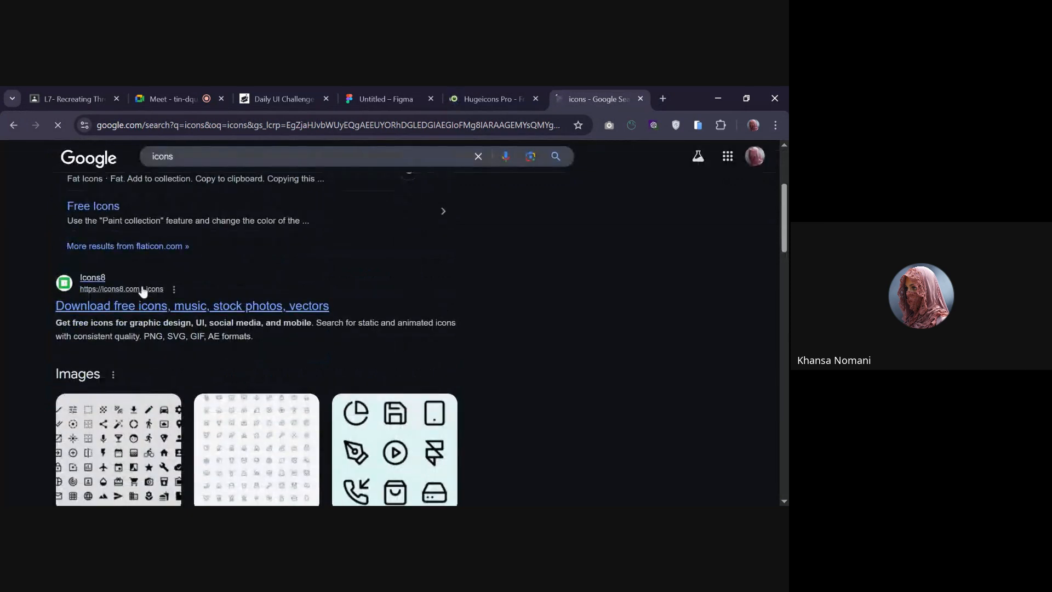
scroll(142, 291, down, 10)
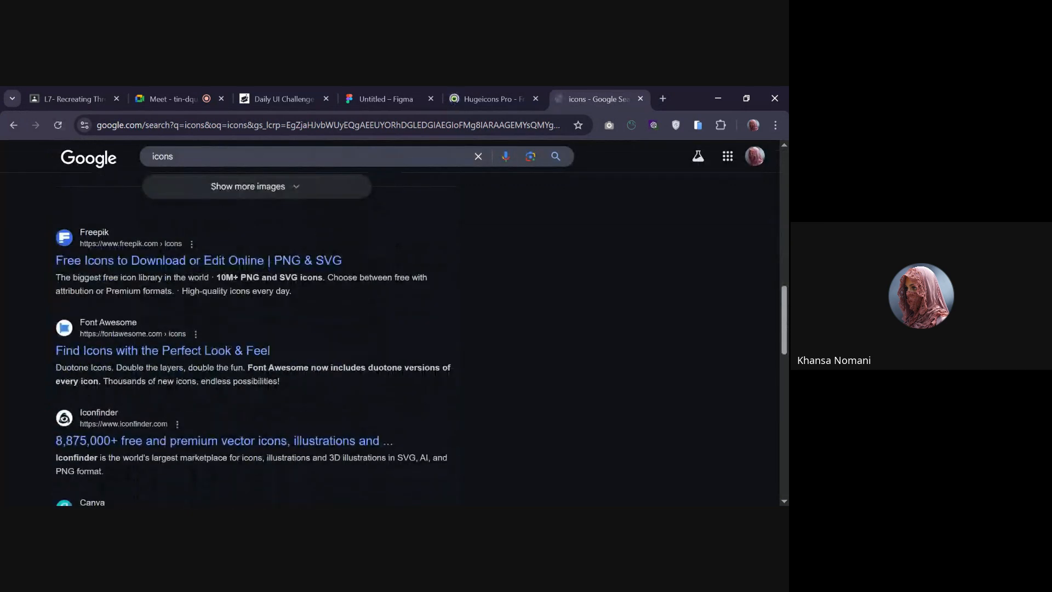
scroll(223, 413, down, 2)
scroll(482, 317, down, 12)
scroll(482, 317, up, 20)
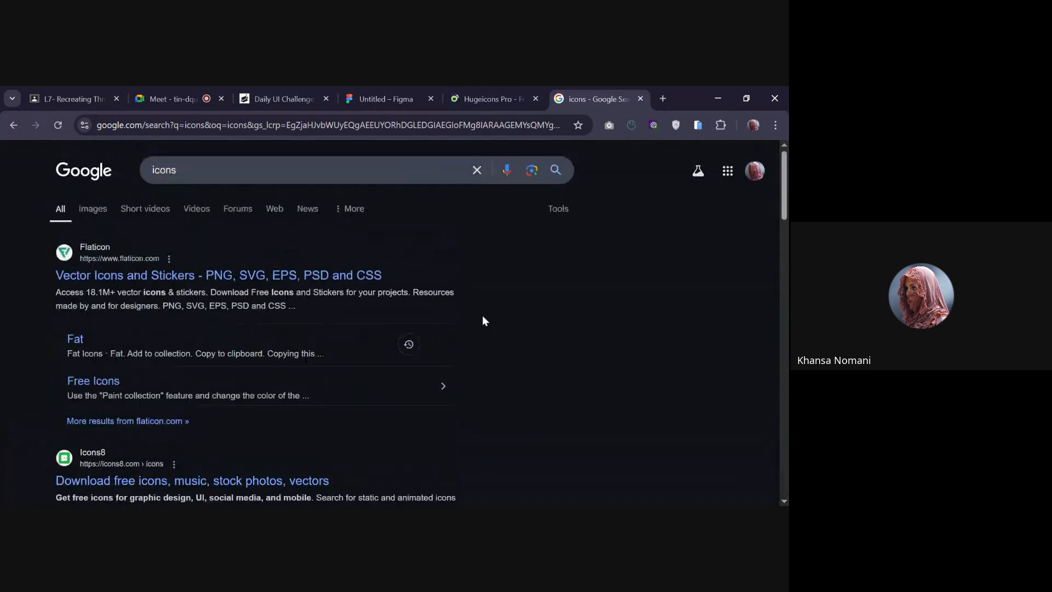
click(640, 99)
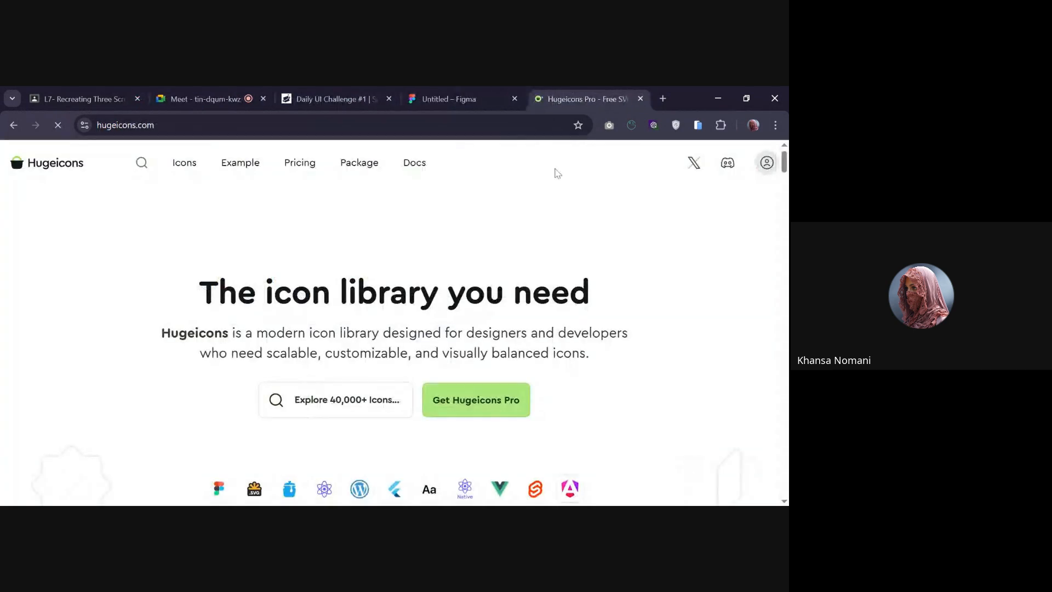
- Open the icon library on the Hugeicons site and search it for "Heart"
scroll(394, 323, down, 1)
scroll(468, 401, up, 1)
scroll(469, 401, up, 1)
scroll(469, 401, down, 5)
scroll(469, 401, up, 3)
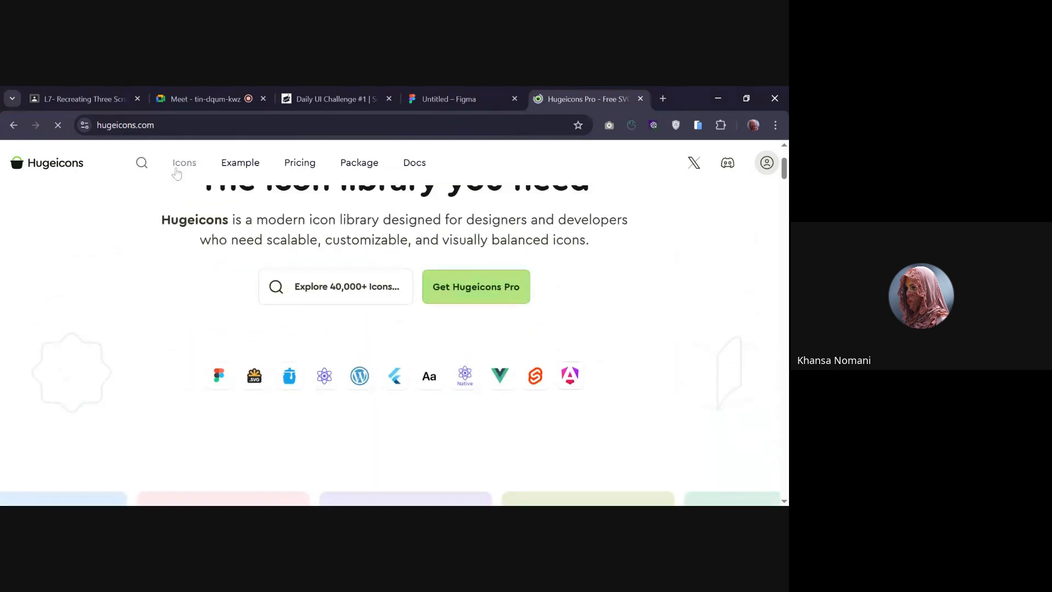
click(337, 295)
click(271, 236)
text(Hear)
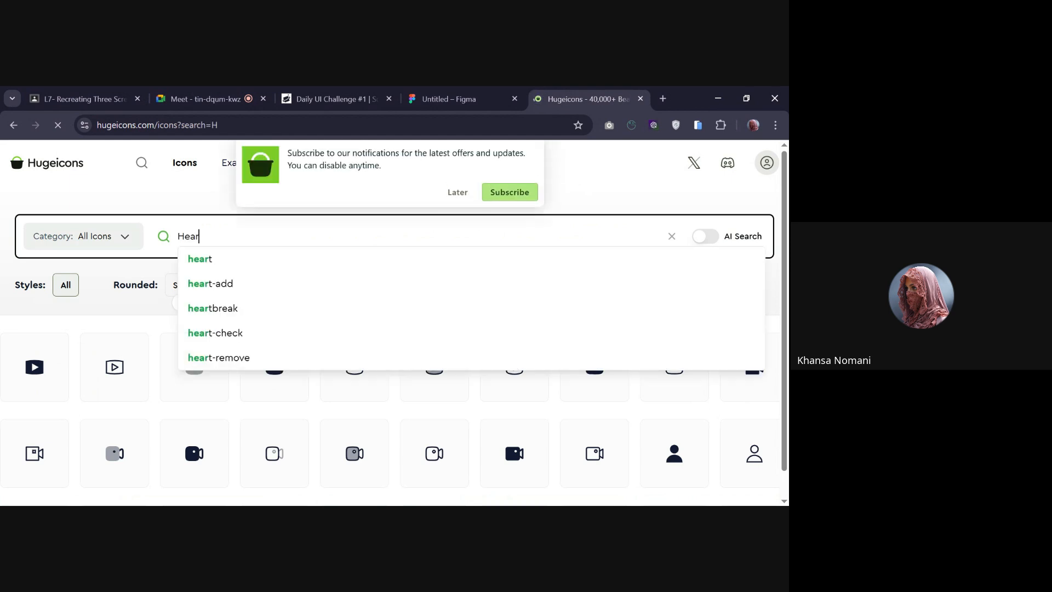
text(t)
key(Return)
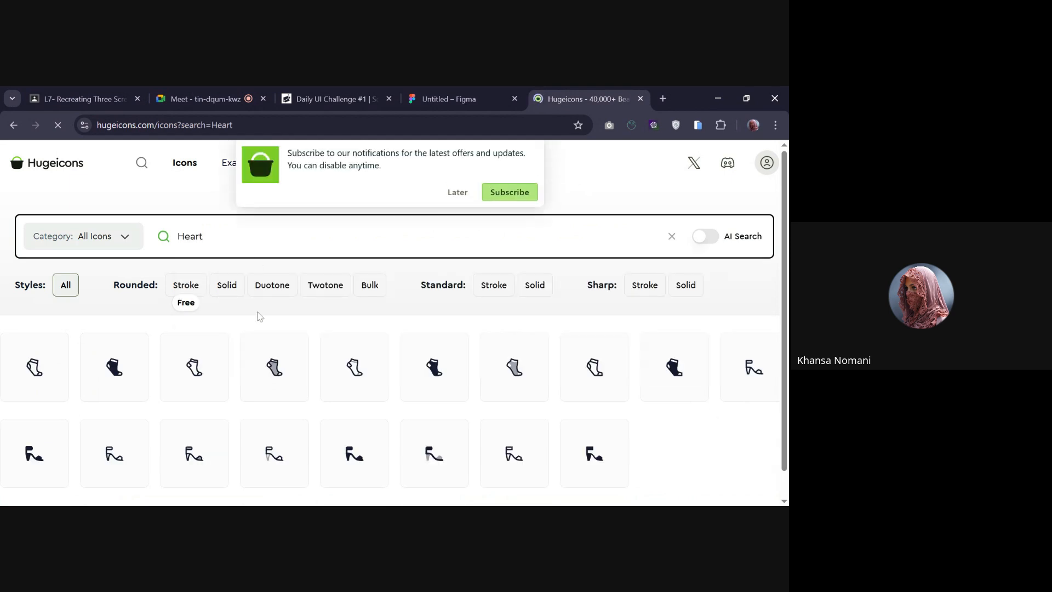
- Accept the cookie notice, close the heartbreak icon's details, and filter the heart icons to the free Rounded Stroke style
scroll(260, 316, down, 1)
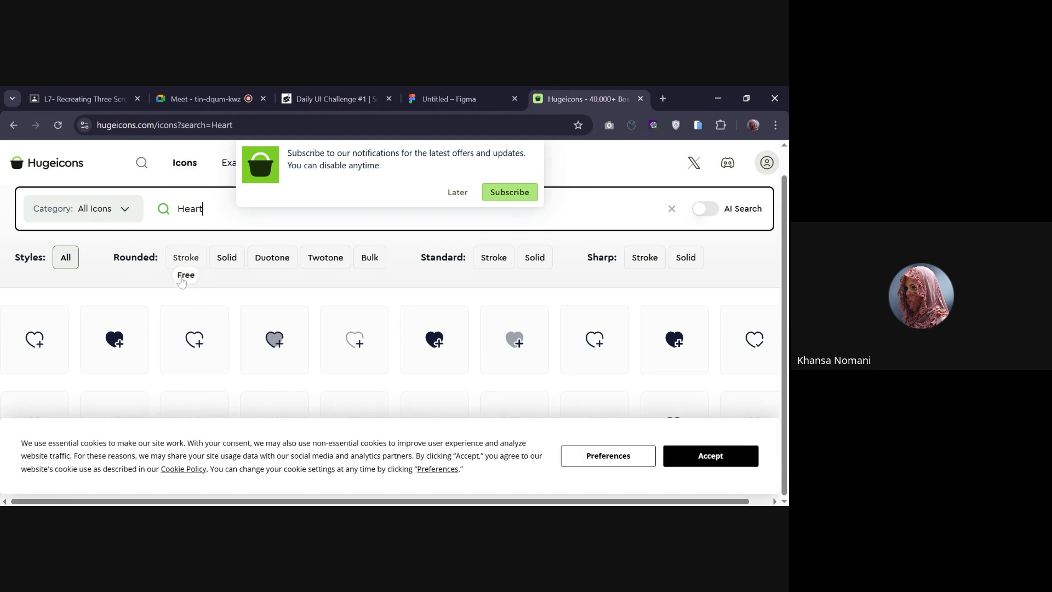
scroll(274, 340, down, 5)
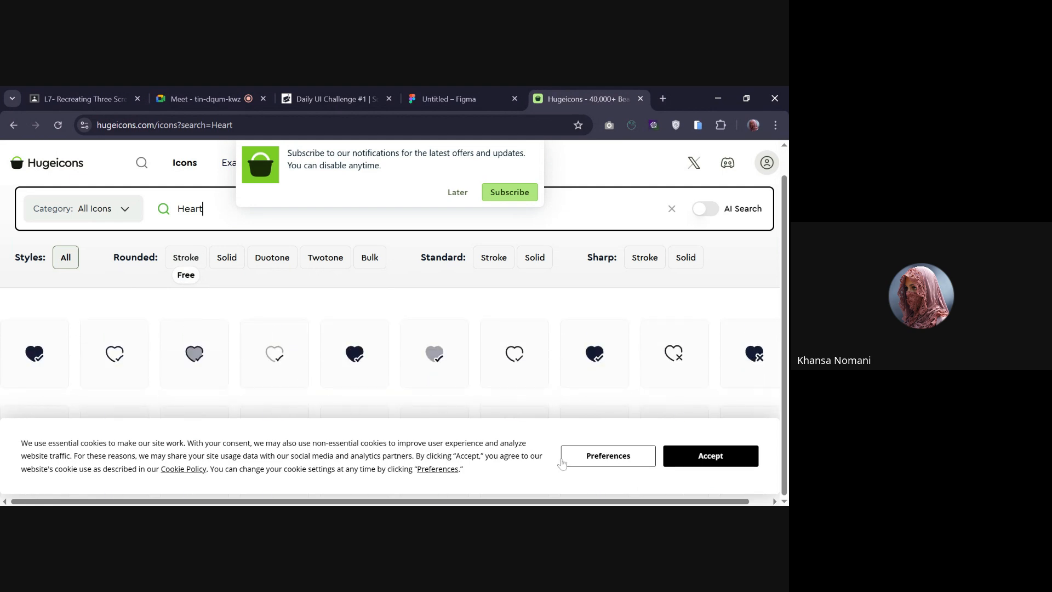
click(690, 455)
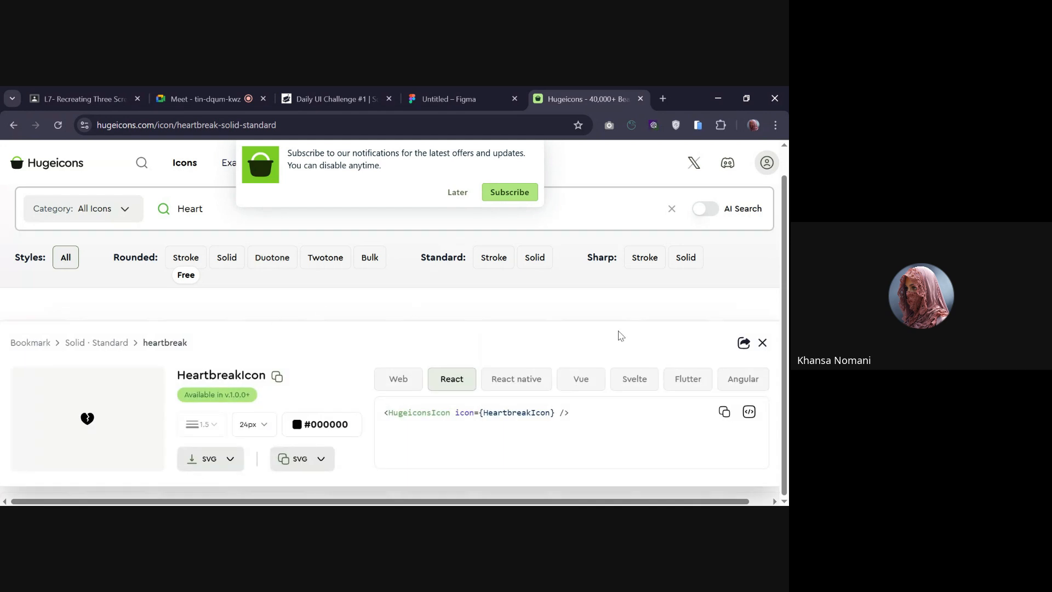
click(763, 344)
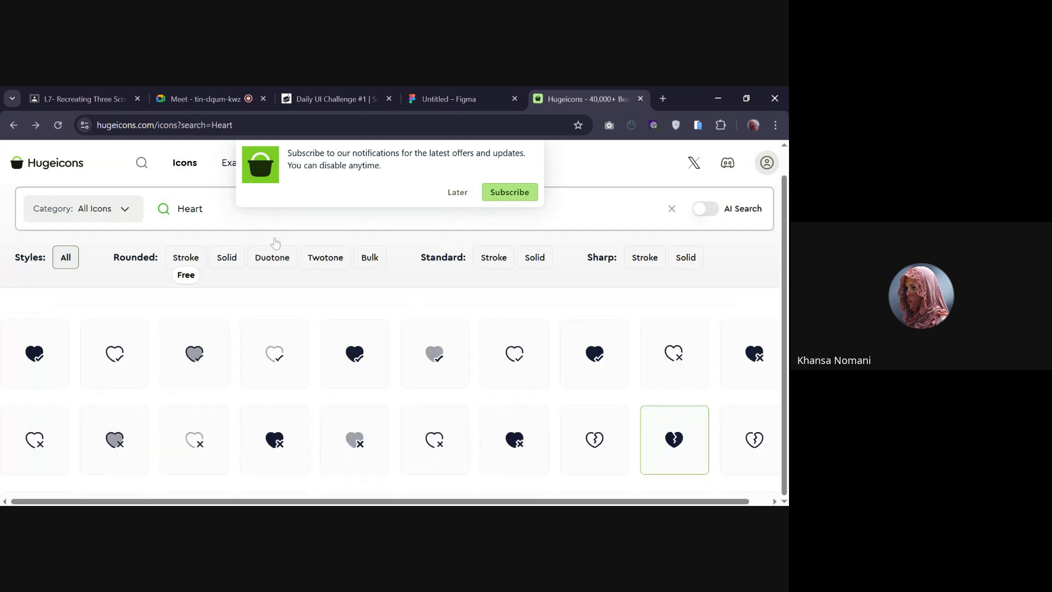
click(187, 258)
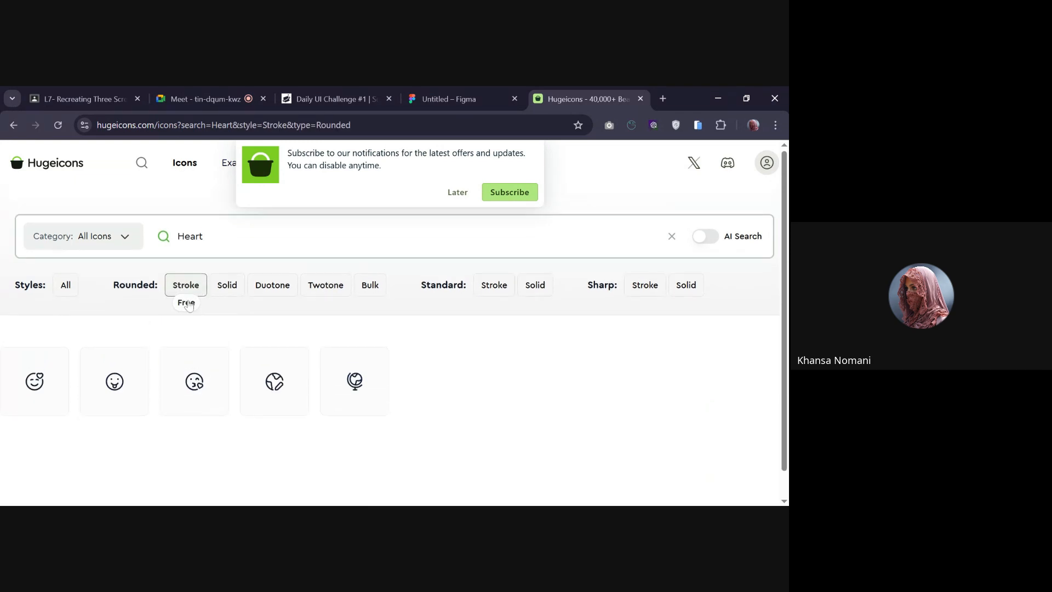
click(230, 234)
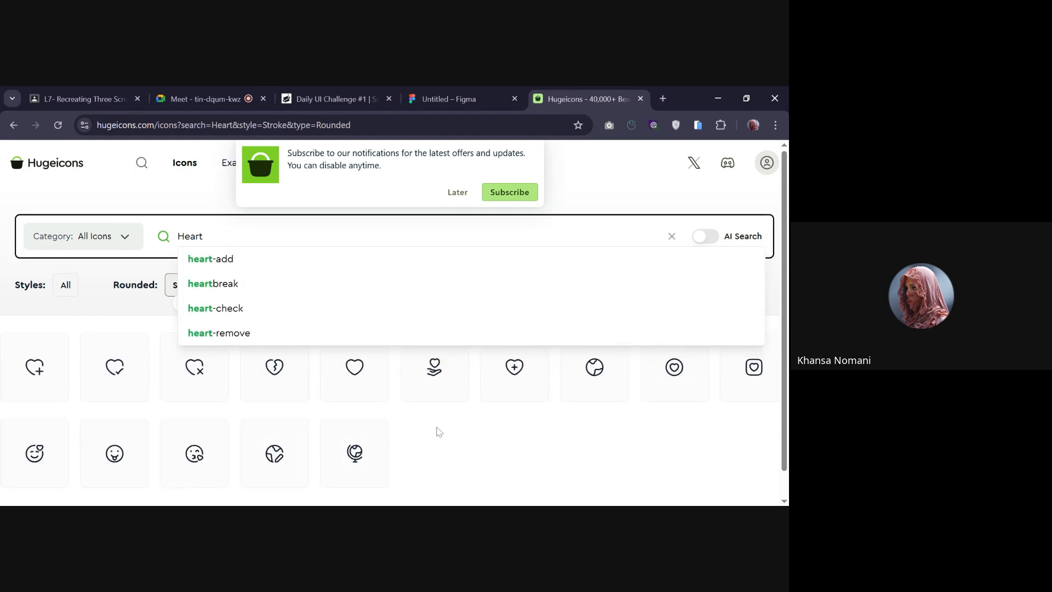
- Download the plain outlined heart from Hugeicons as SVG and import it onto the canvas of the Untitled Figma file
click(351, 368)
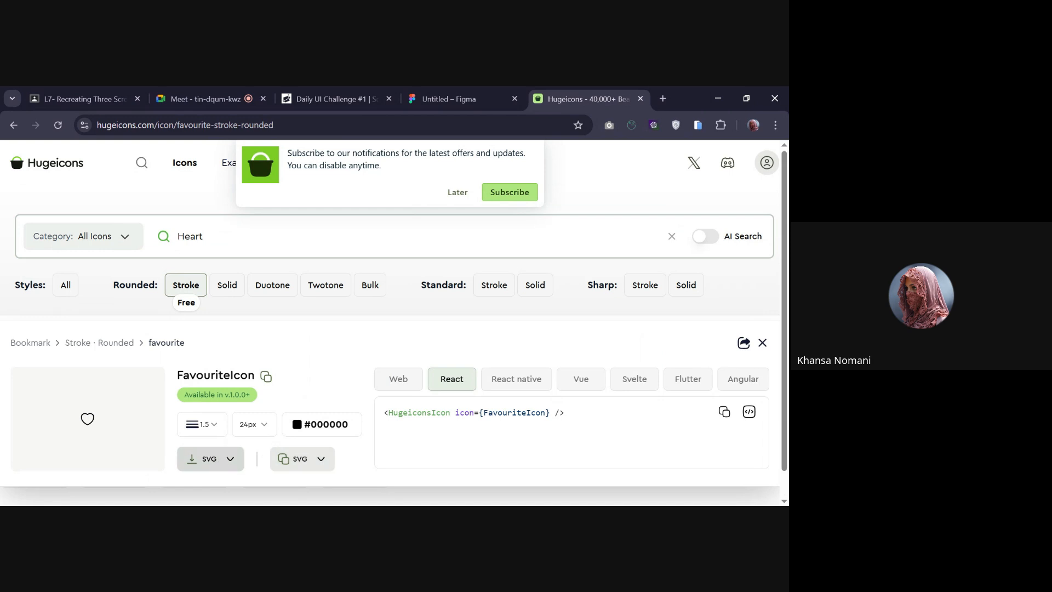
click(211, 463)
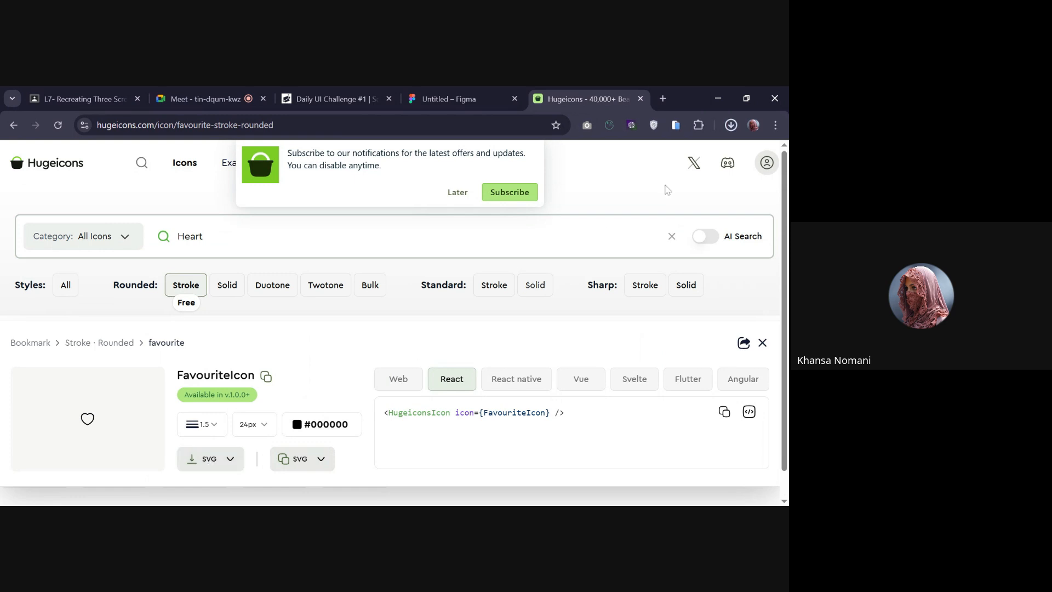
click(468, 92)
scroll(585, 199, right, 2)
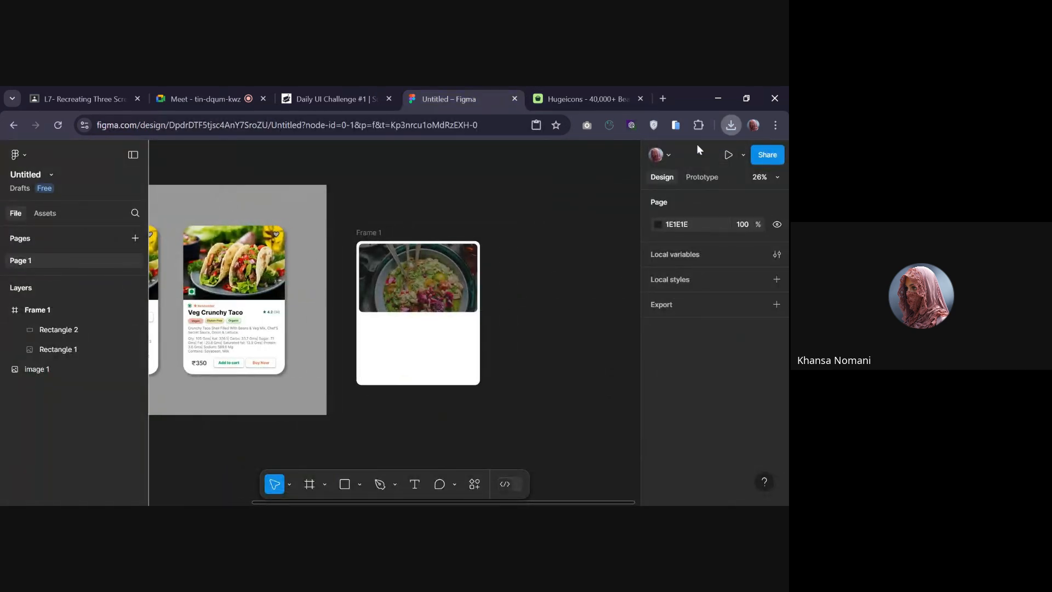
key(ctrl+v)
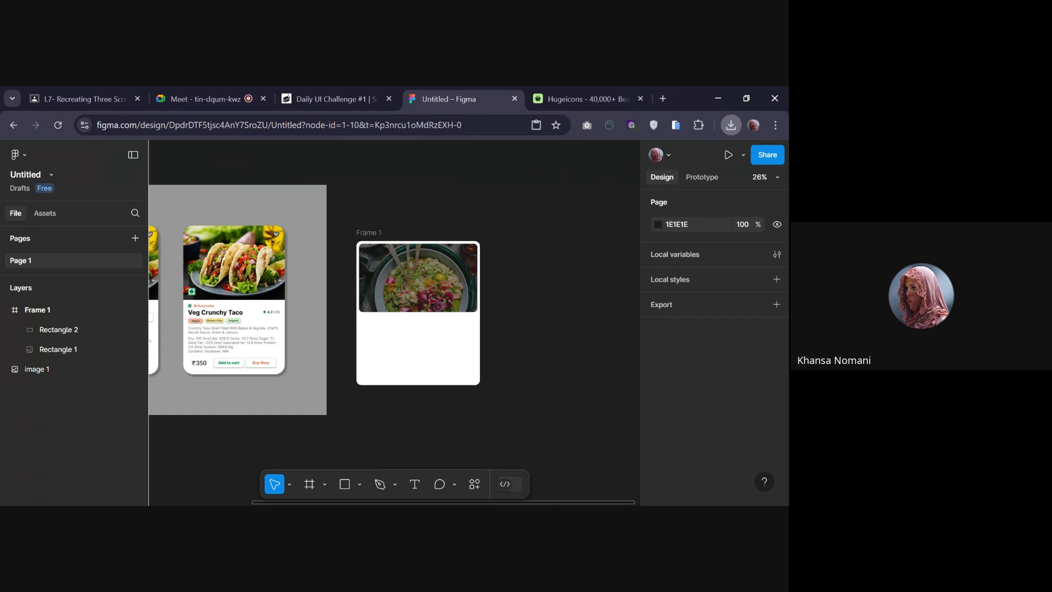
- Move the imported outlined heart into Frame 1, in the white area below the food photo
scroll(526, 295, up, 2)
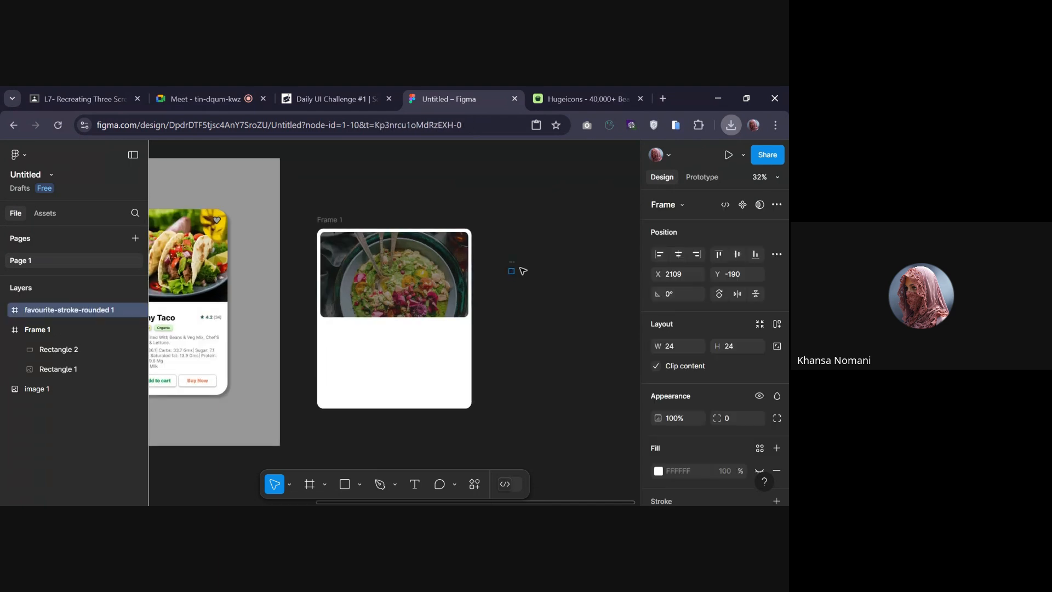
drag(511, 271, 417, 347)
scroll(417, 347, up, 5)
scroll(413, 347, down, 3)
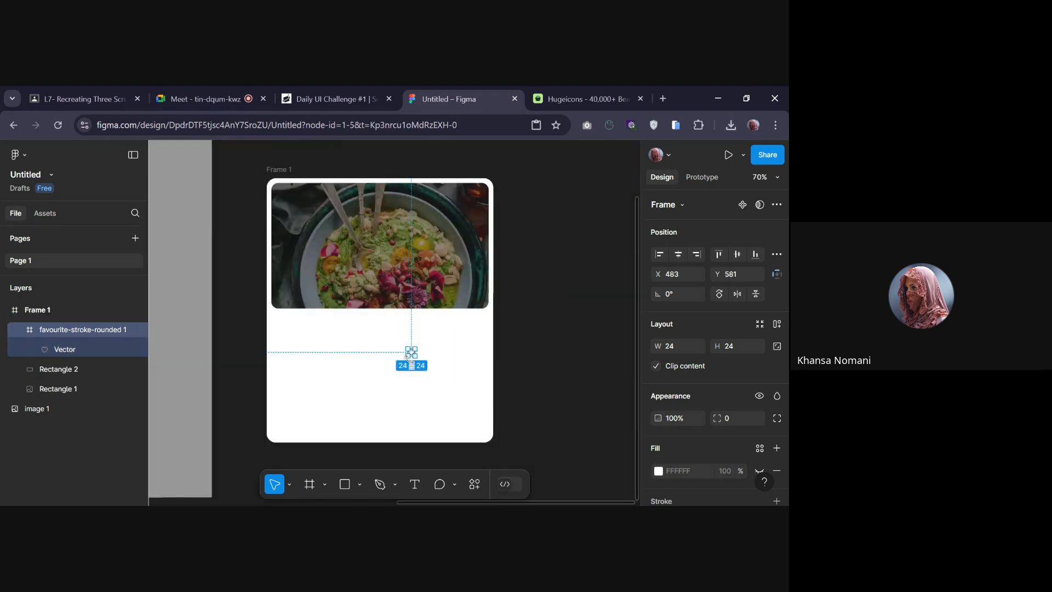
click(583, 289)
- Return to Hugeicons, dismiss the discount offer, and copy the outlined heart icon as SVG
click(587, 88)
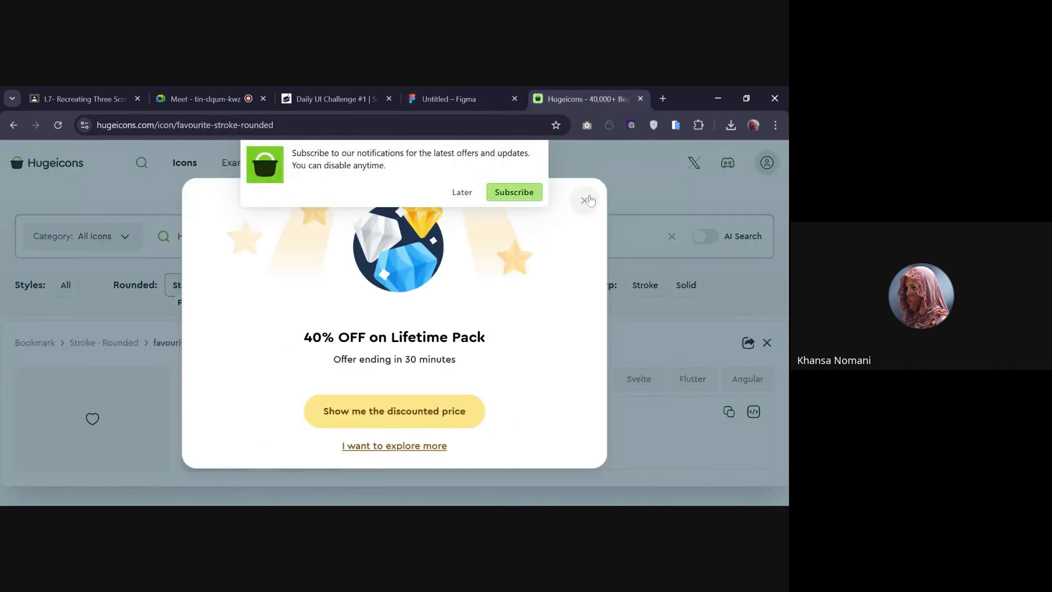
click(585, 200)
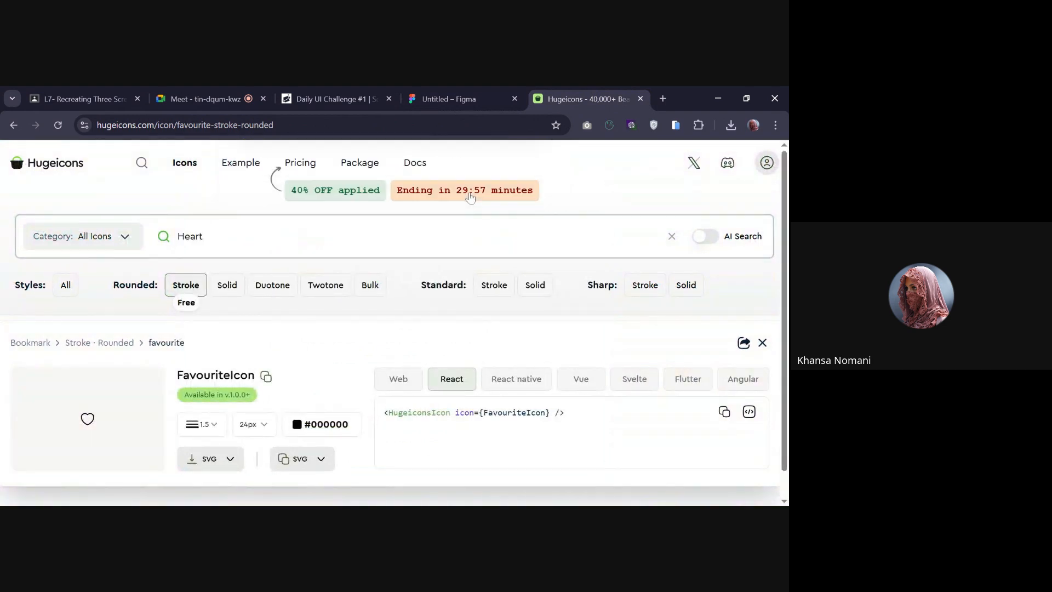
click(297, 460)
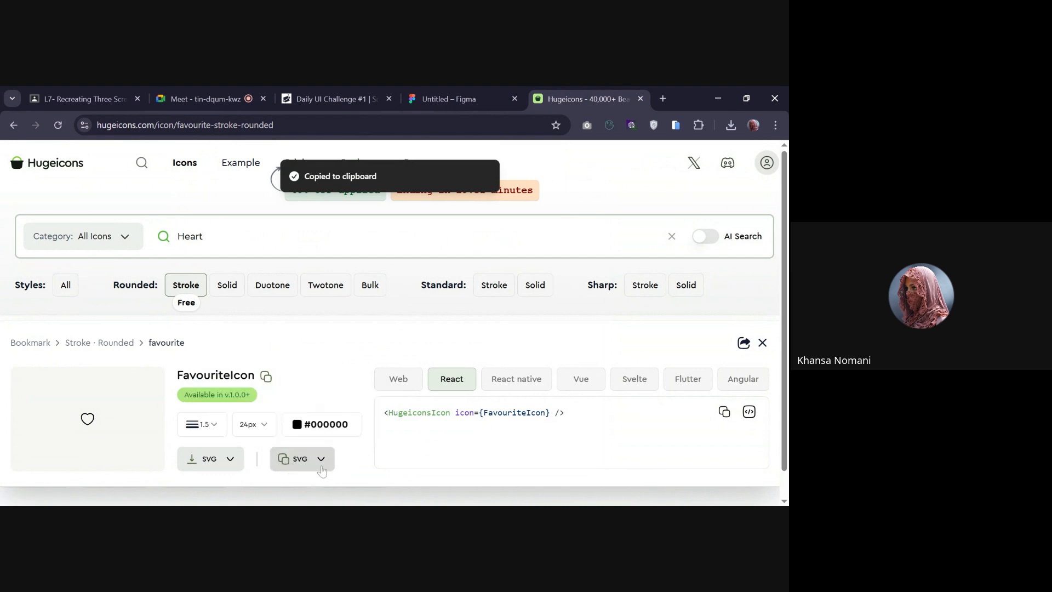
click(298, 464)
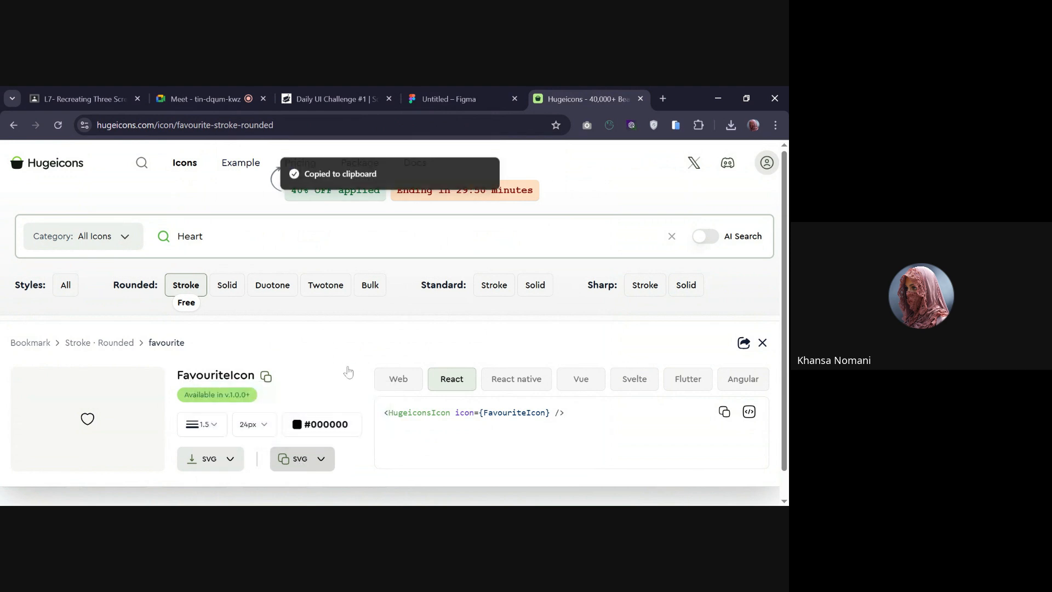
- Switch to the Figma file and paste the copied outlined heart into Frame 1 below the food photo
click(479, 93)
scroll(377, 378, up, 3)
click(354, 379)
key(ctrl+v)
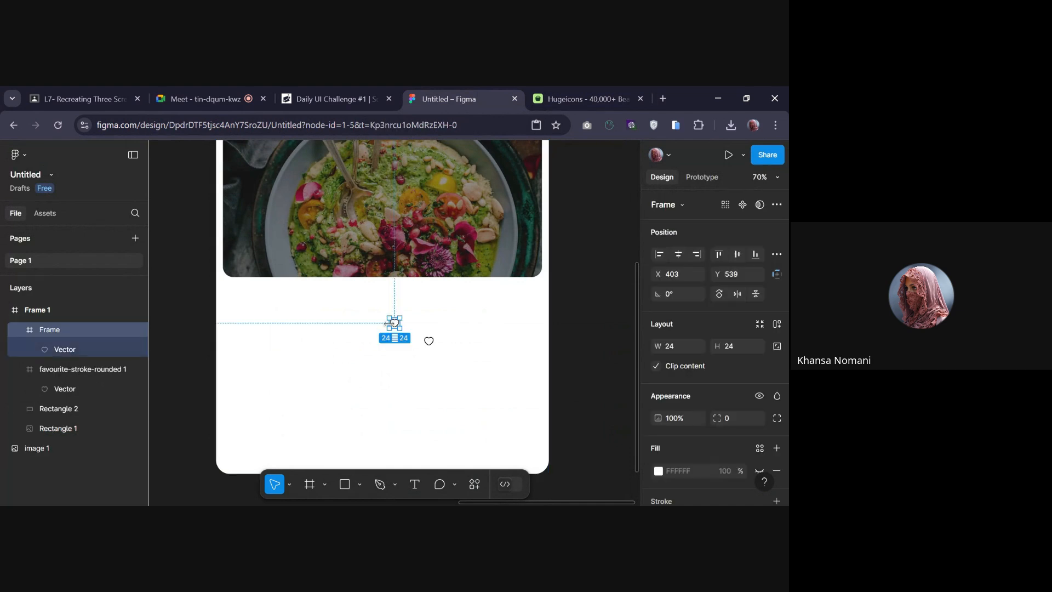
click(365, 395)
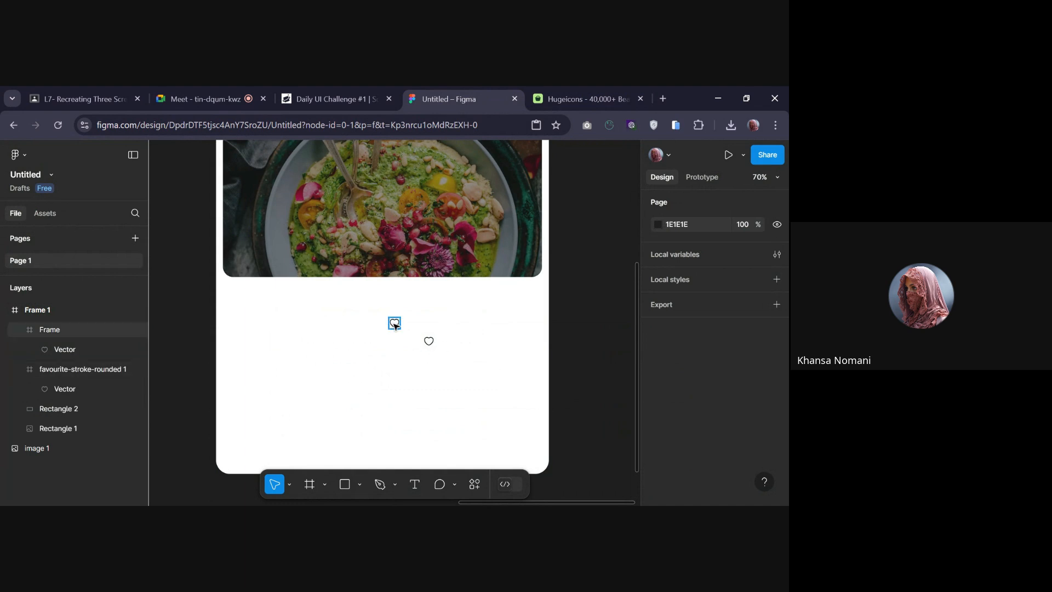
- Back on Hugeicons, close the outlined heart's details, filter to the Rounded Solid style, and open the plain solid heart
click(626, 89)
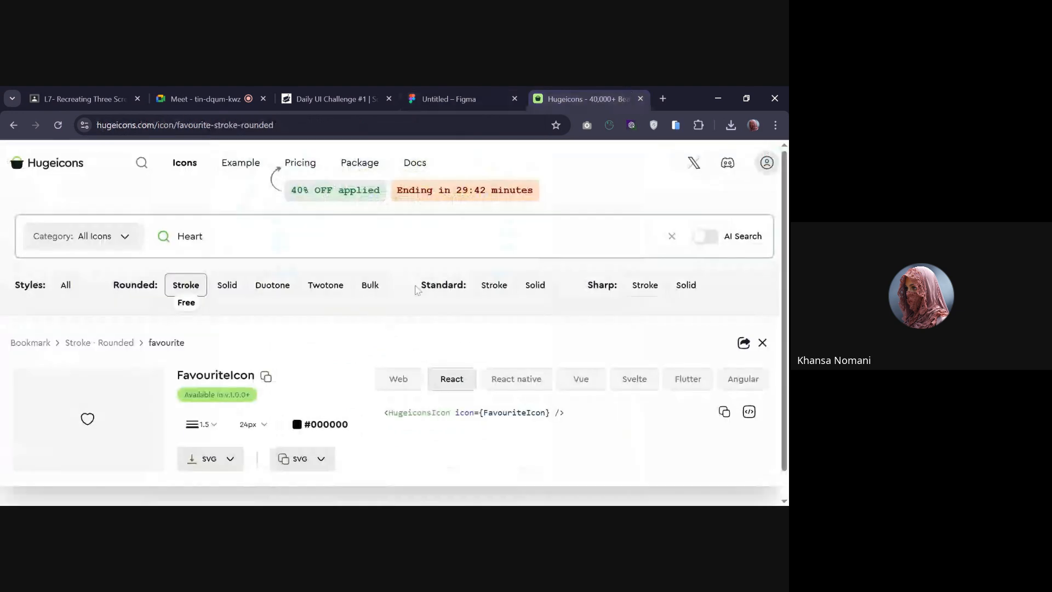
click(761, 343)
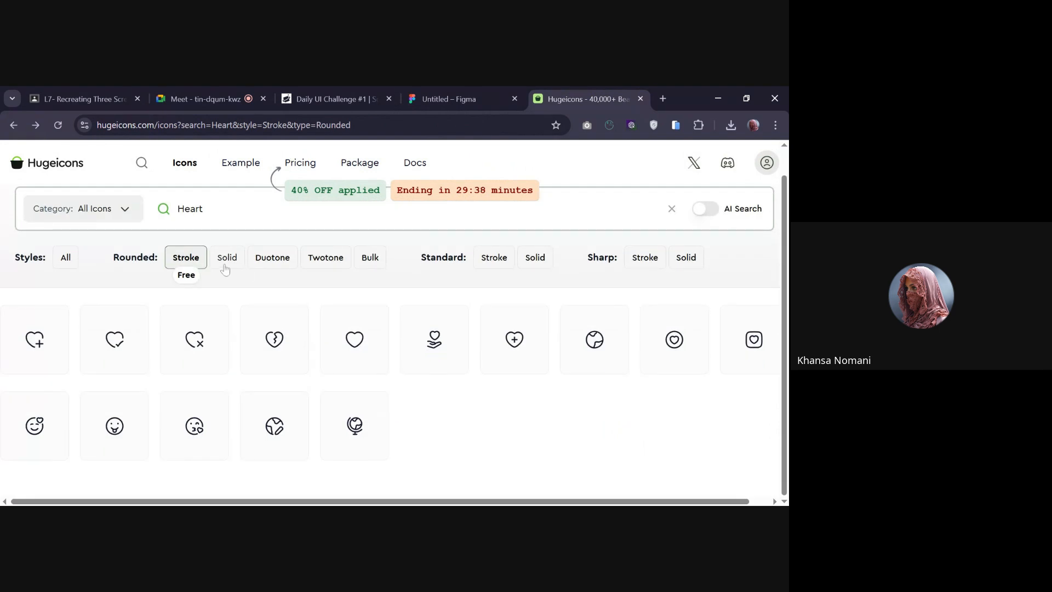
click(225, 266)
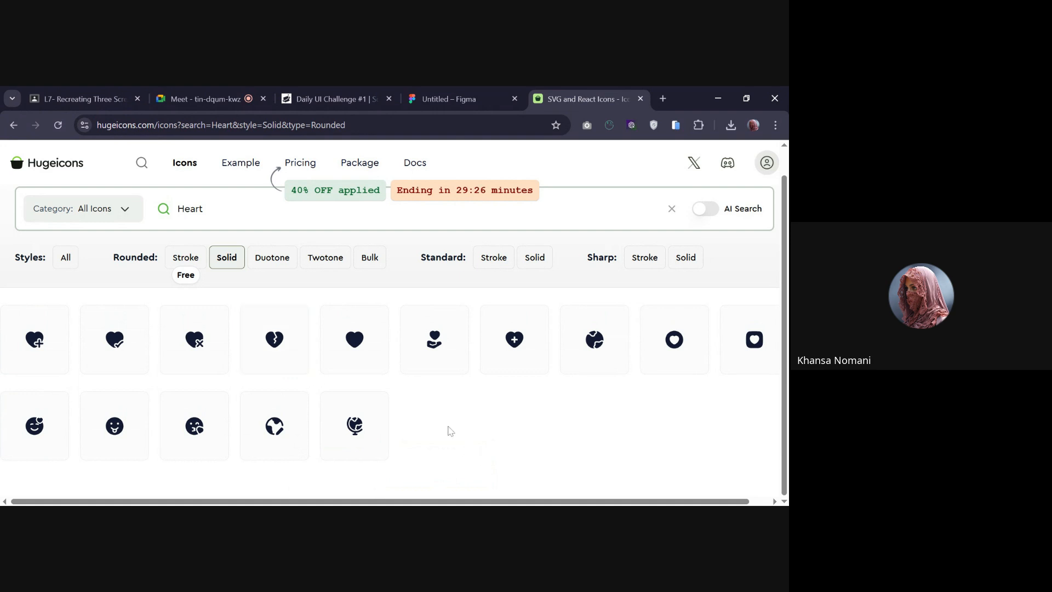
scroll(446, 429, down, 1)
scroll(385, 351, up, 1)
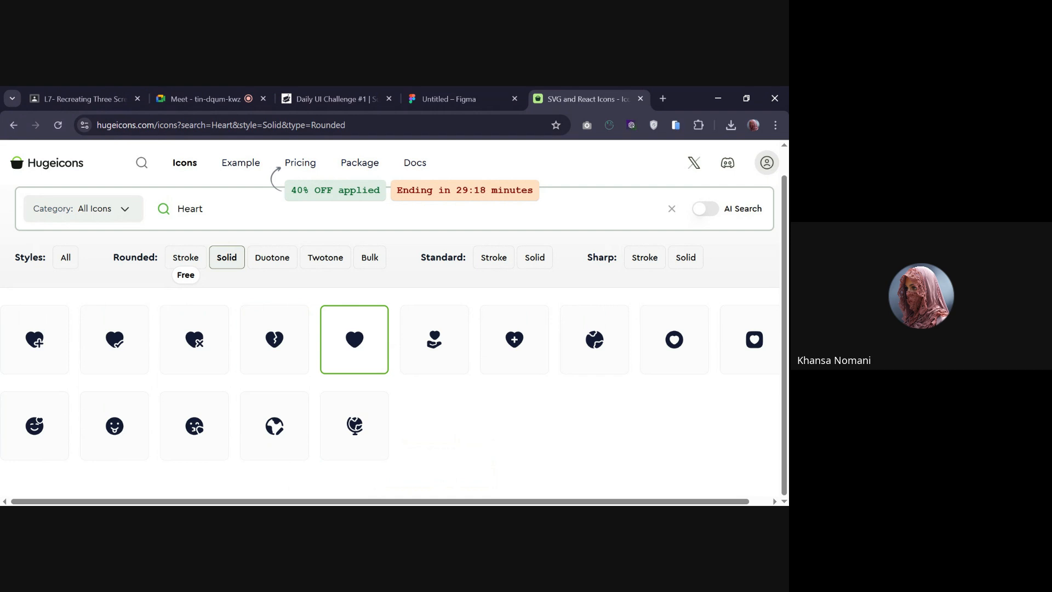
click(367, 358)
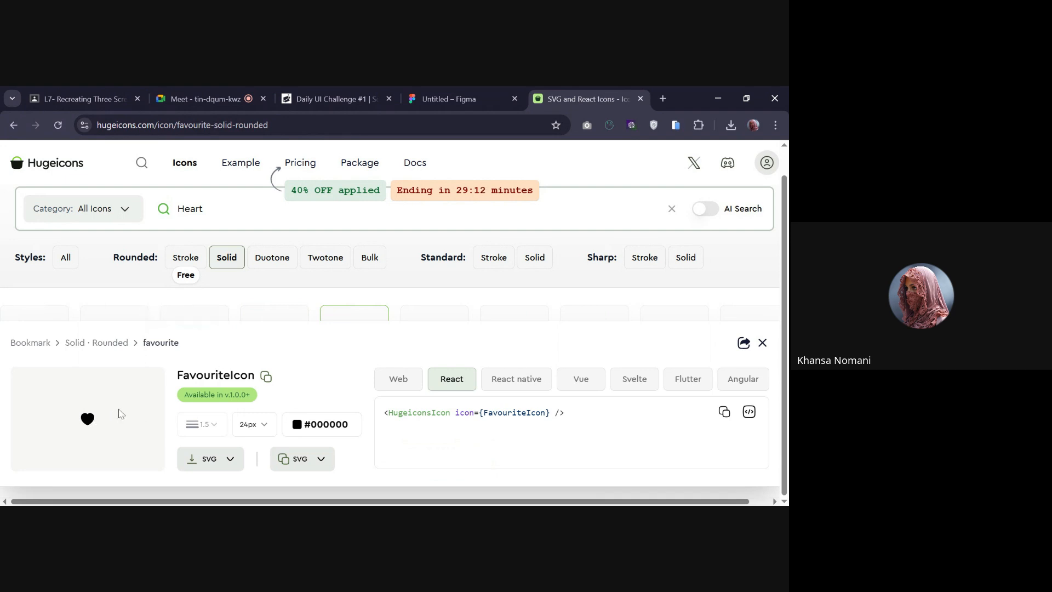
- Inspect the solid heart's preview in the browser's developer tools and expand its nested div elements
key(ctrl+shift+i)
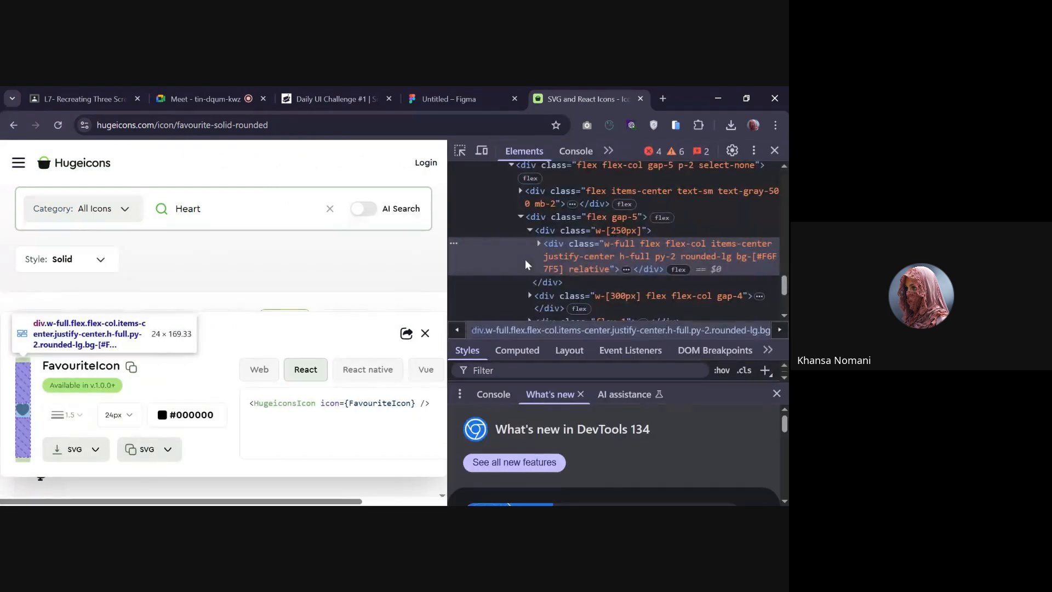
click(463, 154)
click(464, 153)
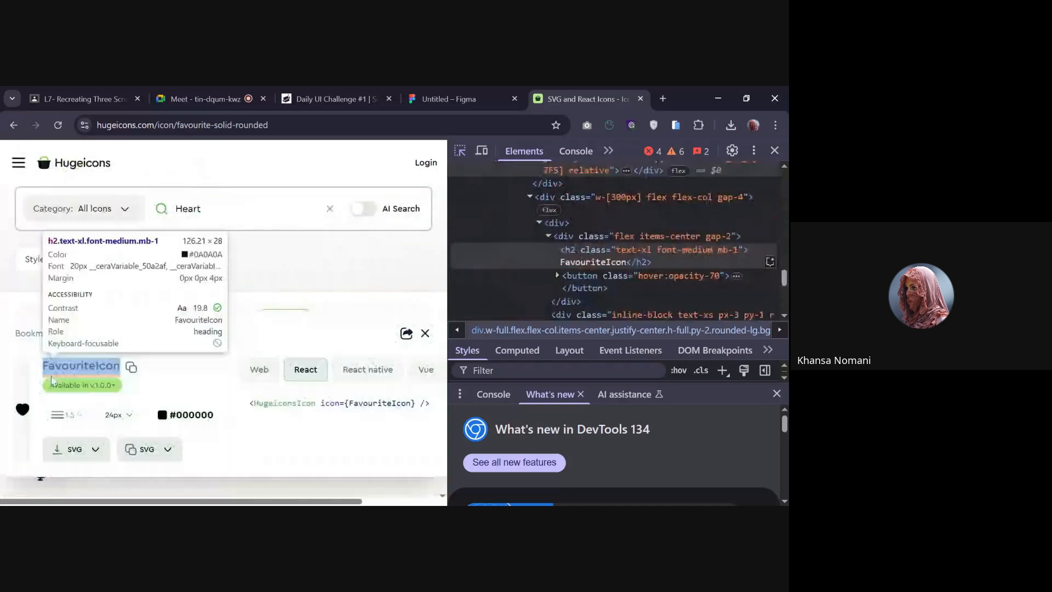
click(24, 422)
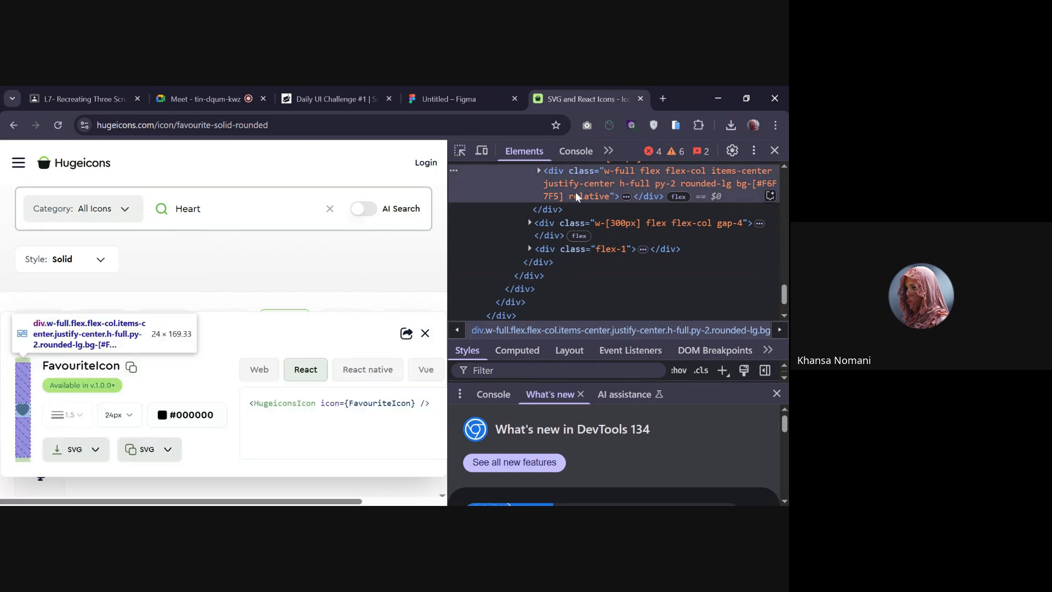
click(538, 172)
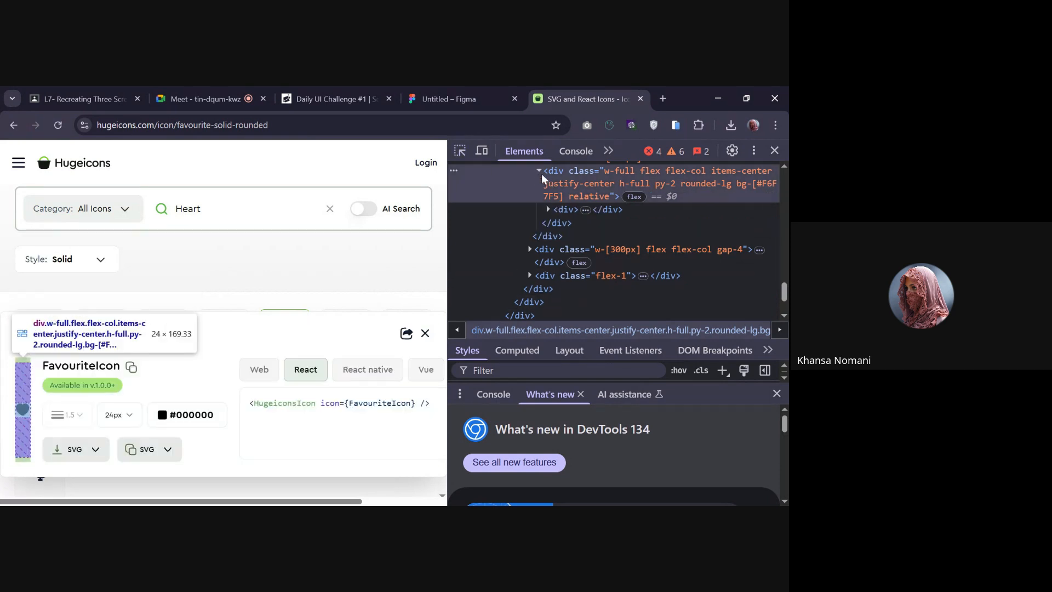
click(548, 209)
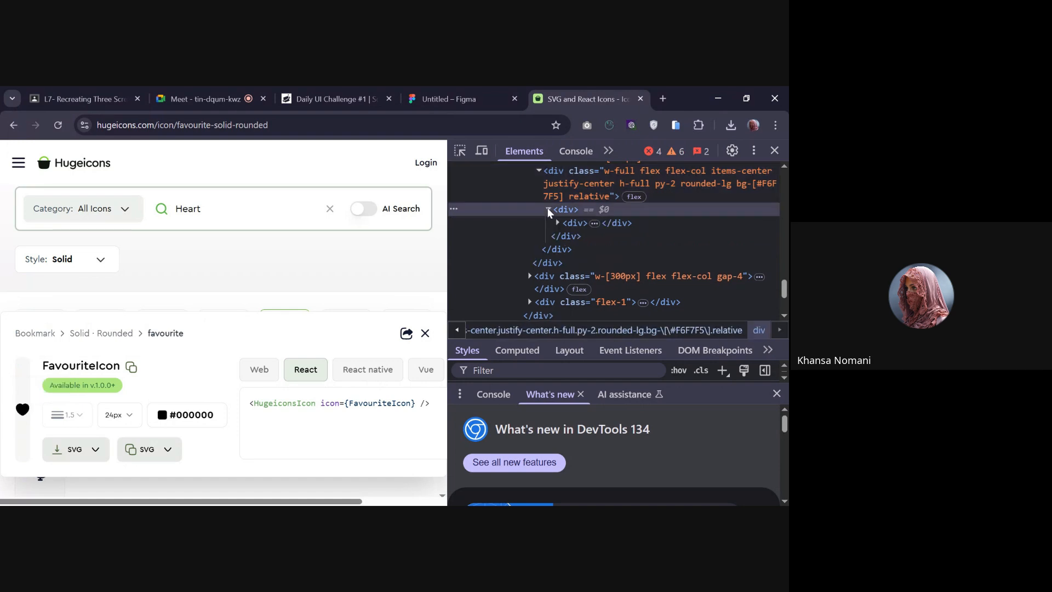
click(559, 225)
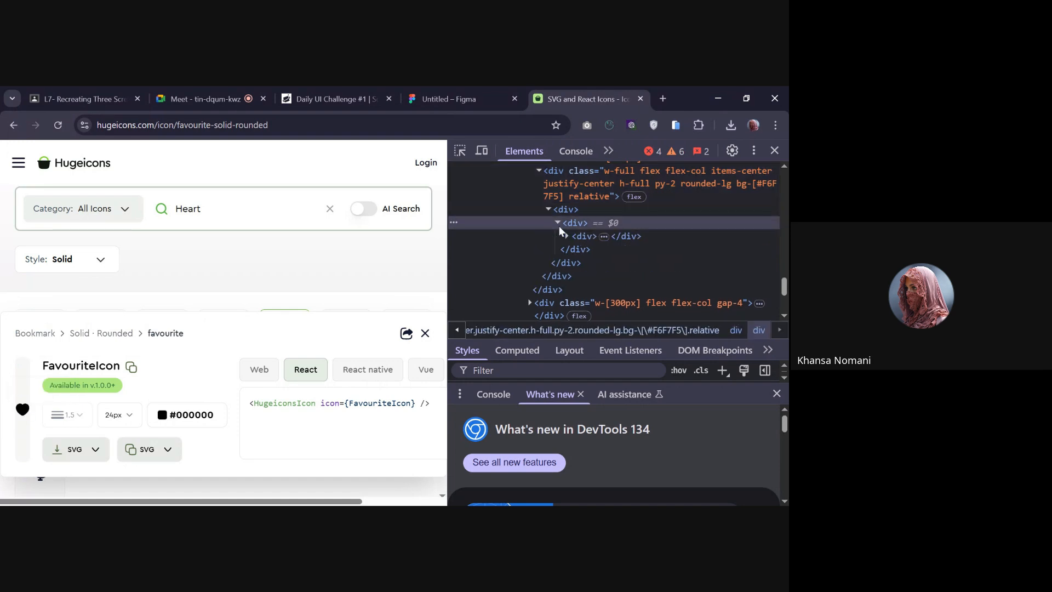
scroll(560, 242, up, 3)
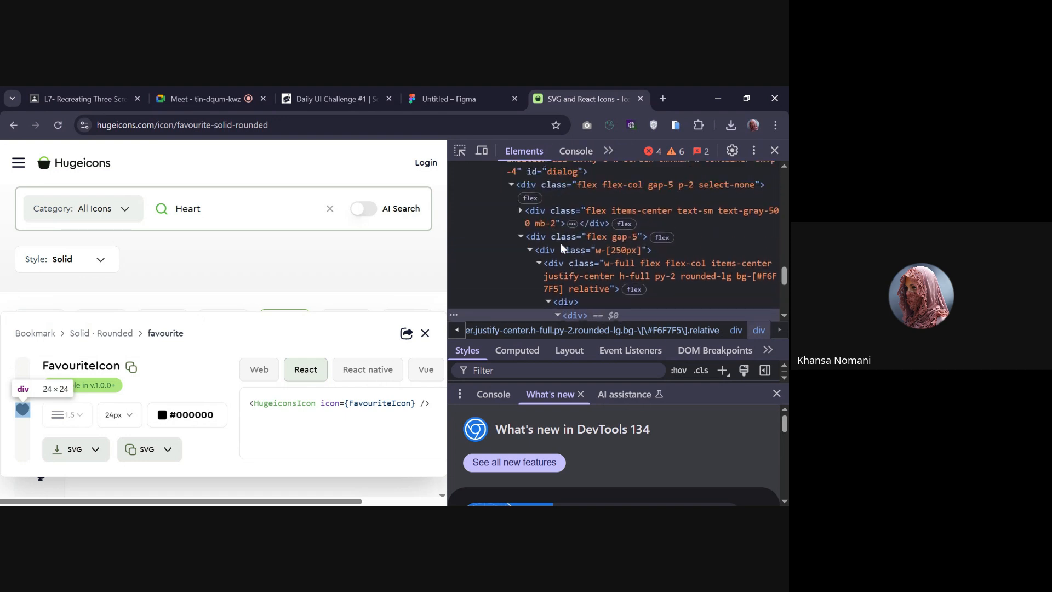
- Pick the solid heart's svg element from the preview, open its HTML for editing, and copy all of the markup
click(460, 152)
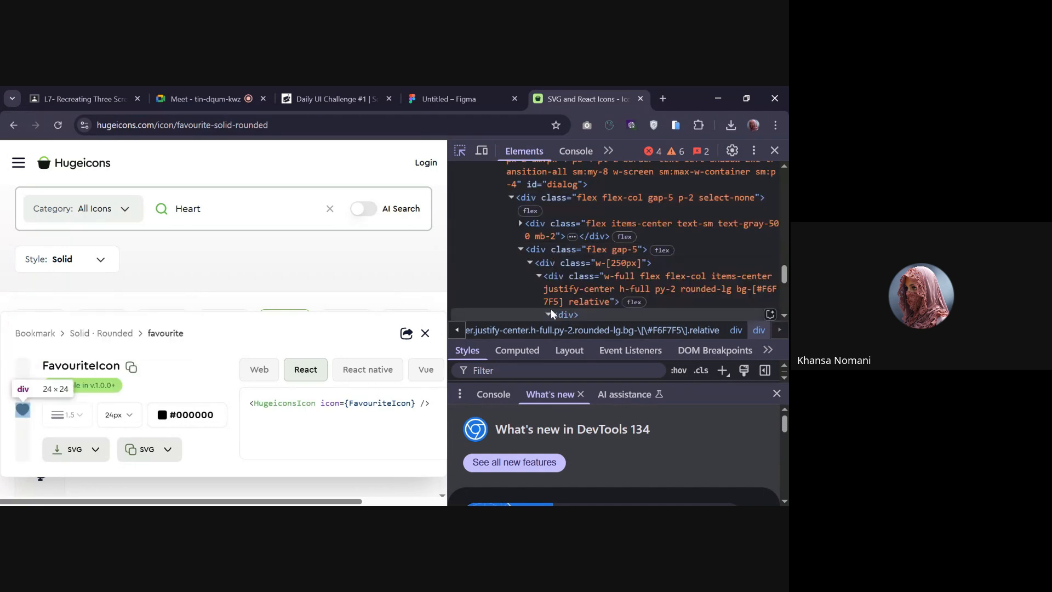
click(21, 412)
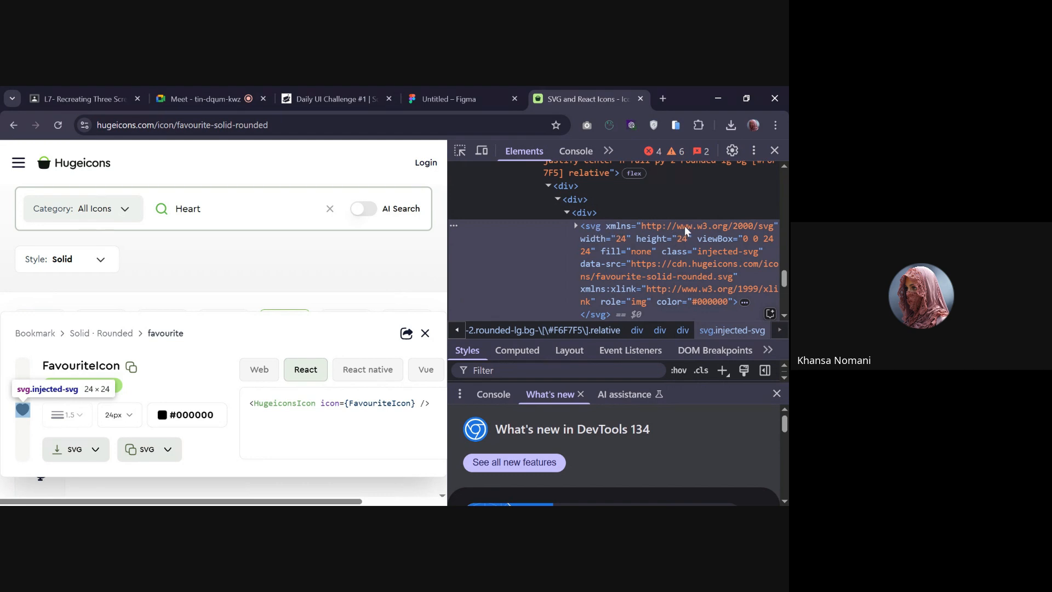
key(F2)
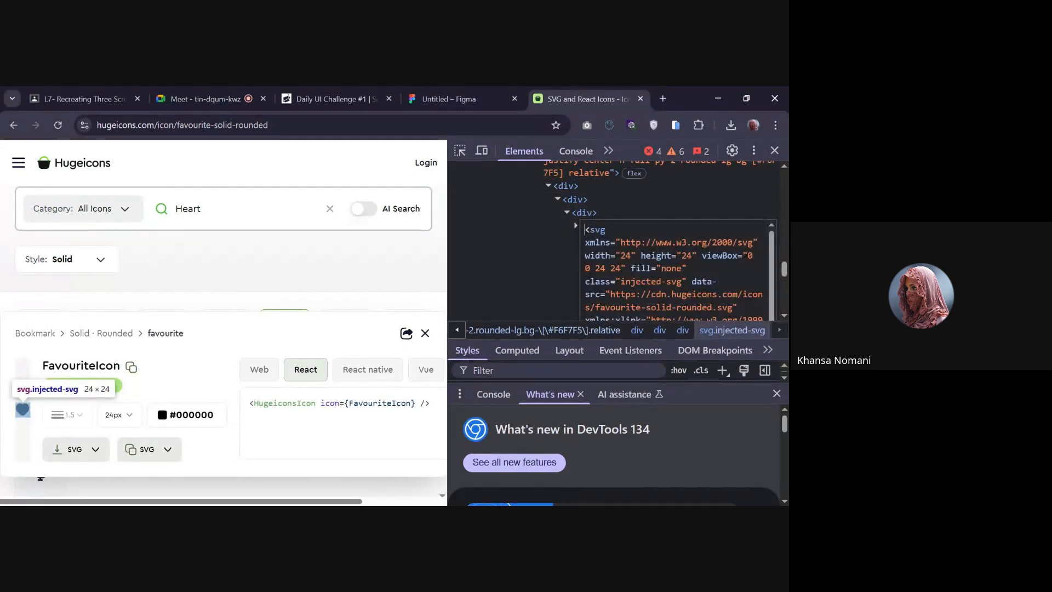
key(ctrl+a)
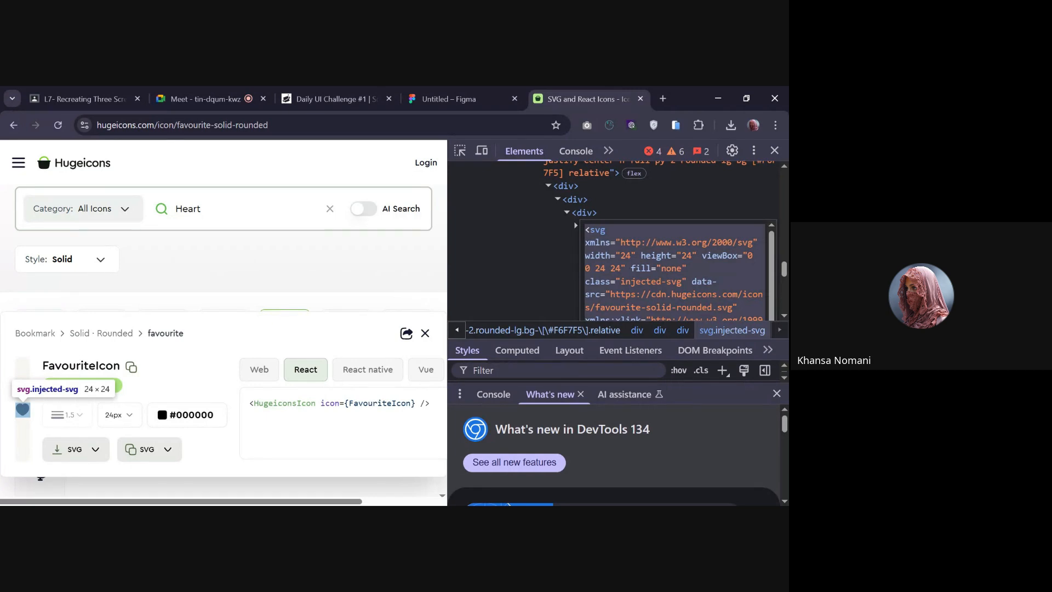
- Paste the solid heart into Frame 1 in the Figma file and move it below the outlined hearts to X 363, Y 634
click(478, 87)
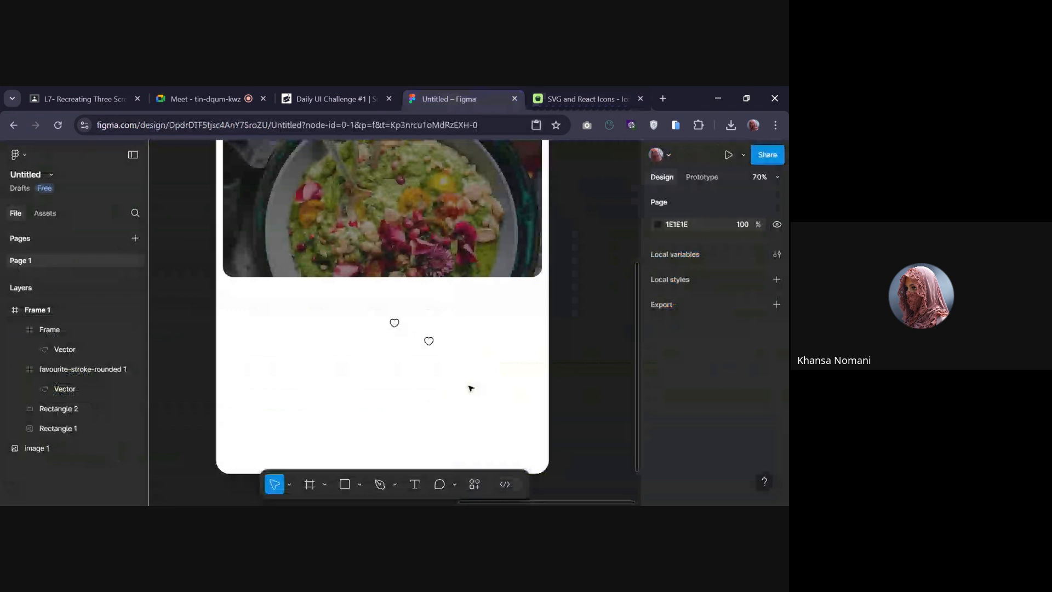
key(ctrl+v)
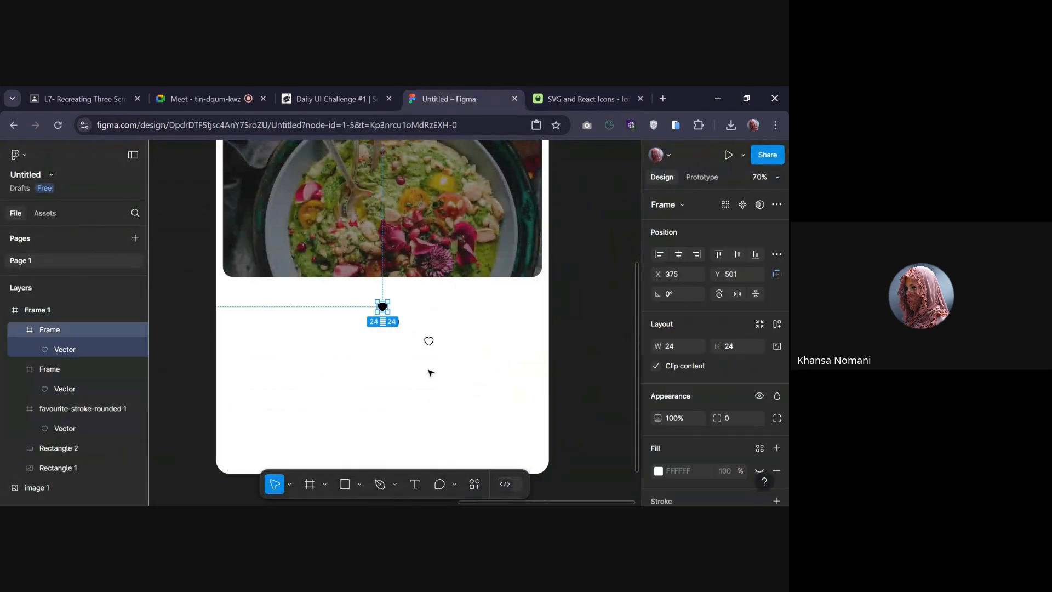
drag(383, 307, 378, 366)
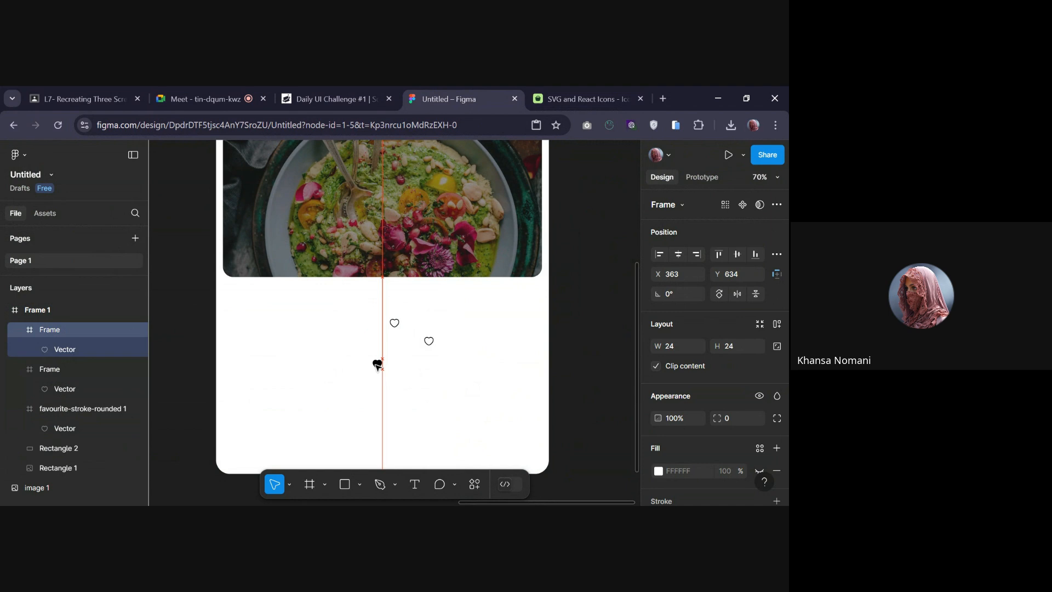
scroll(378, 366, up, 5)
scroll(410, 380, down, 5)
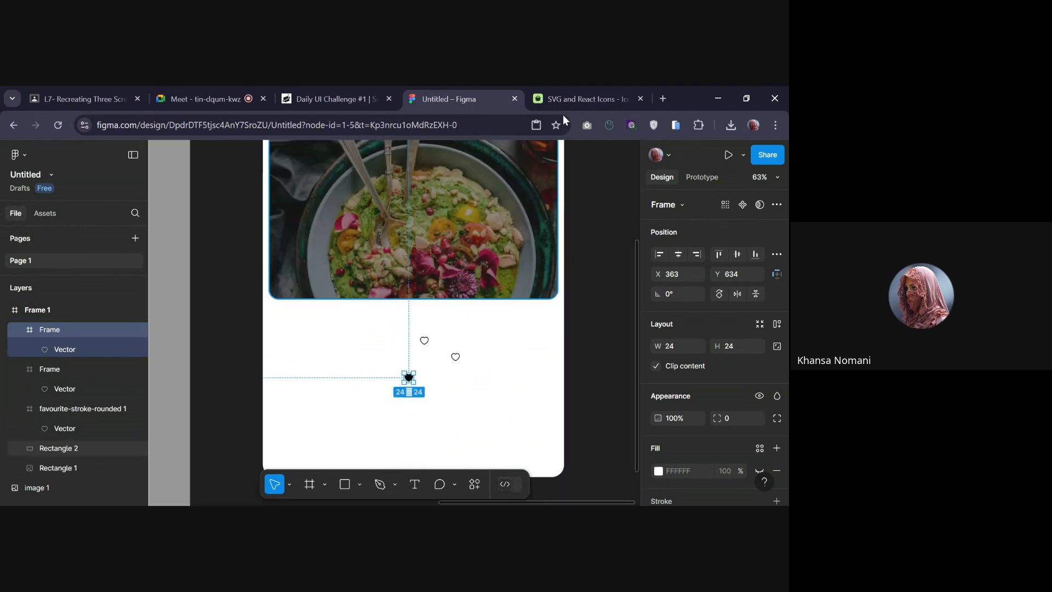
- Open Flaticon in a new browser tab and replace the previous search with one for "food 3d" icons
click(667, 98)
text(fl)
key(Return)
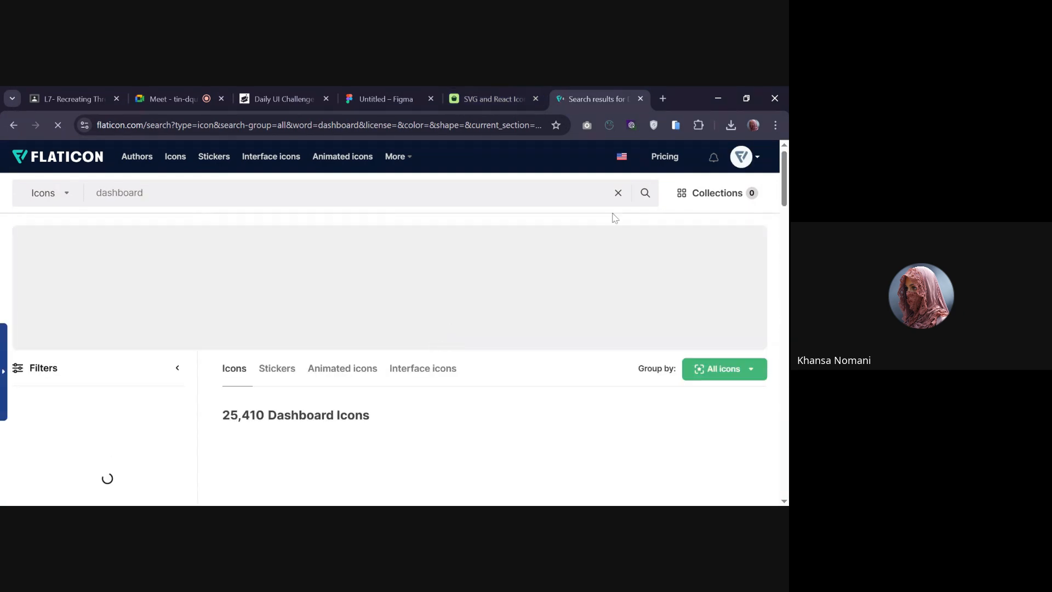
click(618, 194)
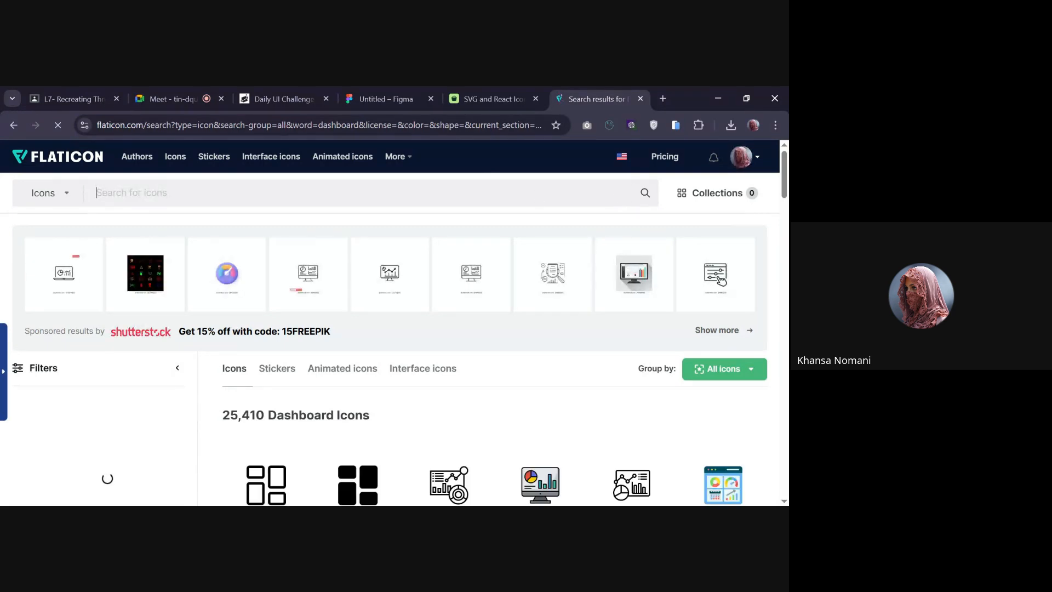
text(food)
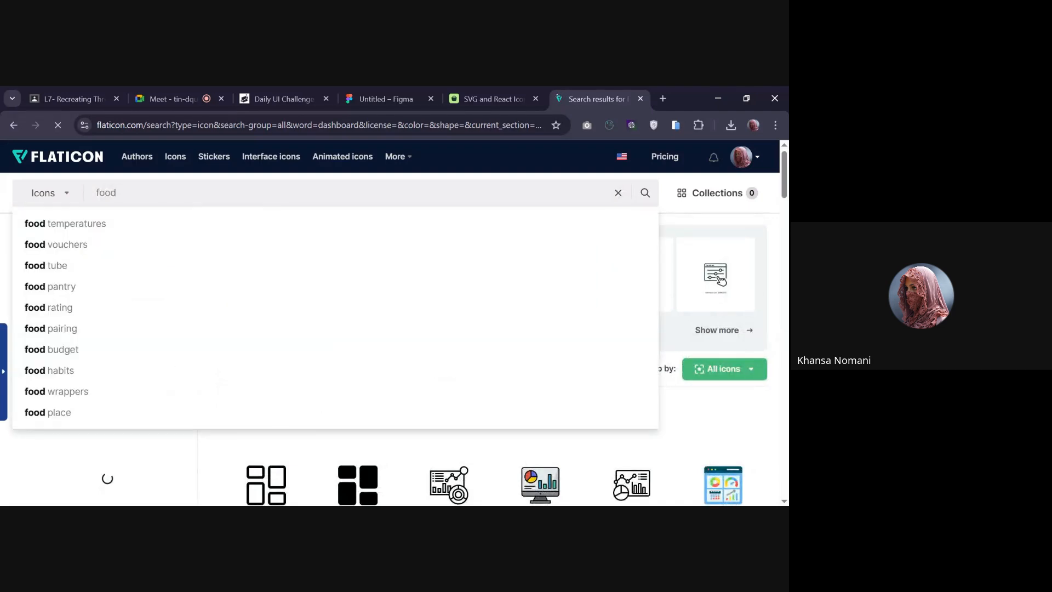
text( 3d)
key(Return)
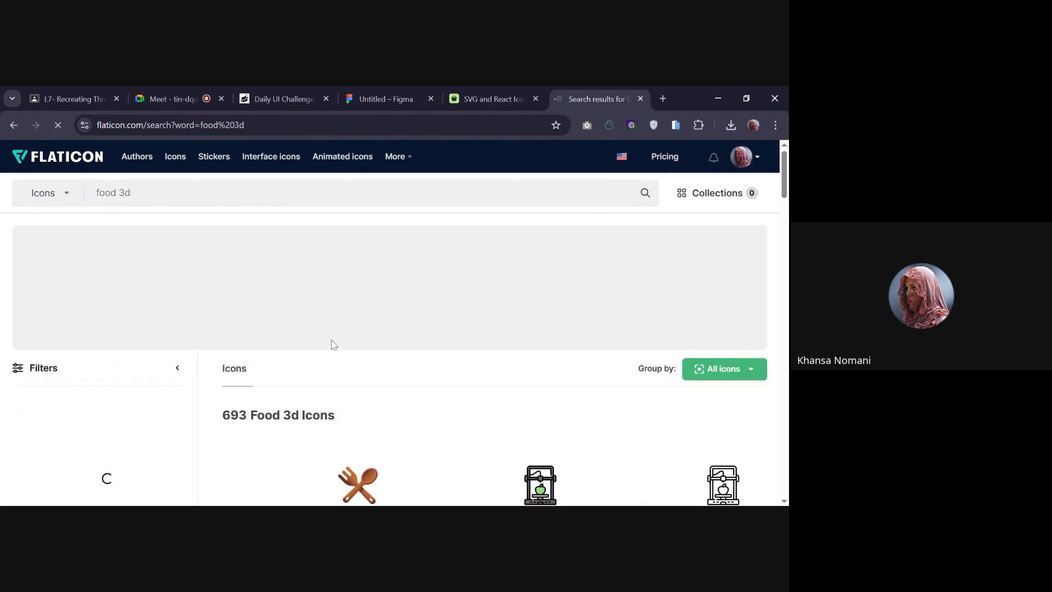
- Copy the outlined spoon-and-fork icon from the results and paste it into Figma, placing it in Frame 1 at X 132, Y 700
scroll(331, 344, down, 4)
scroll(367, 378, up, 1)
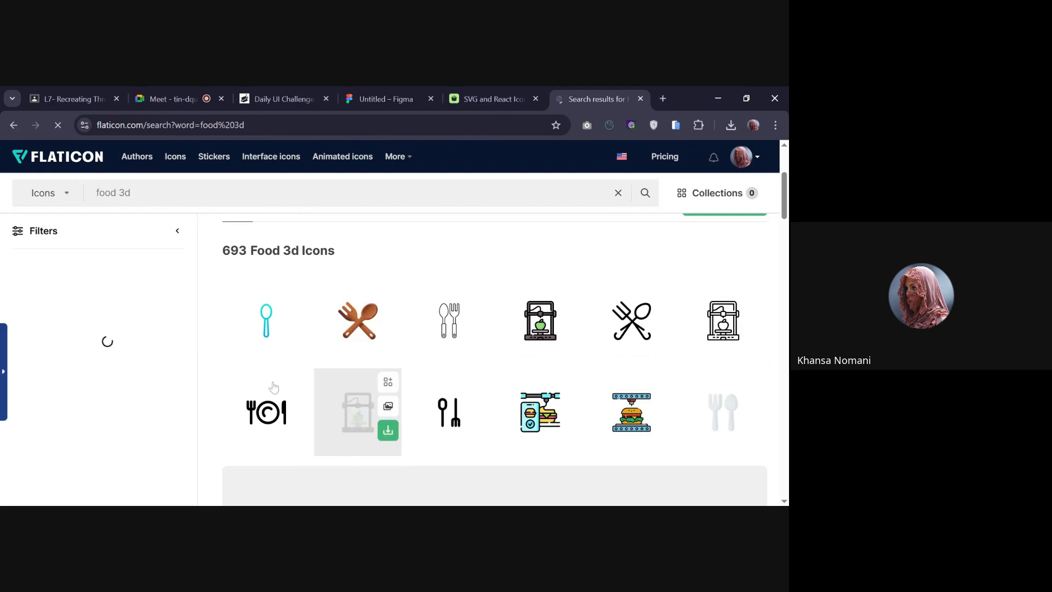
scroll(545, 220, up, 2)
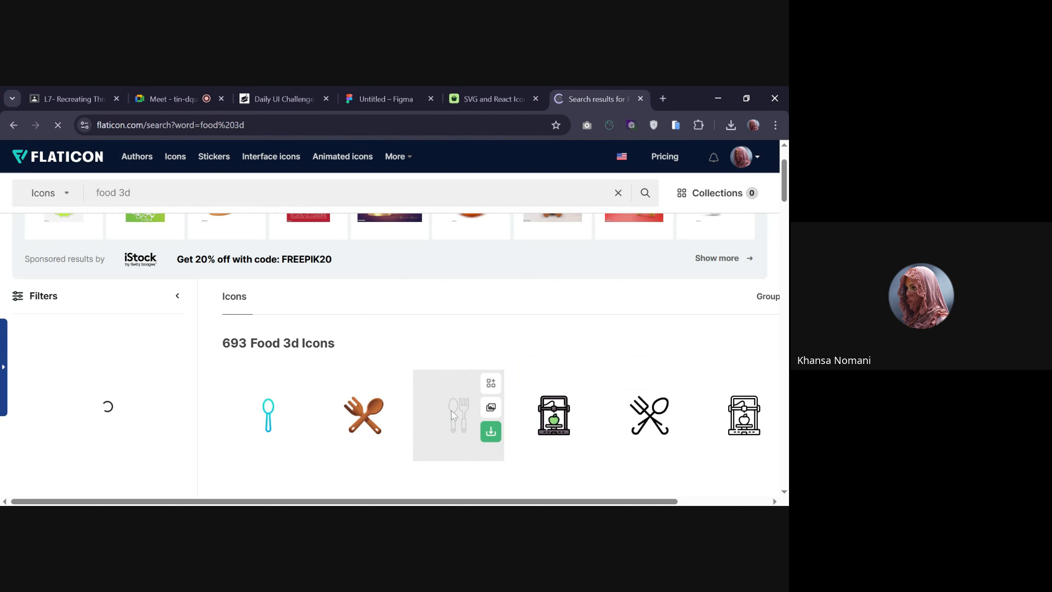
click(353, 89)
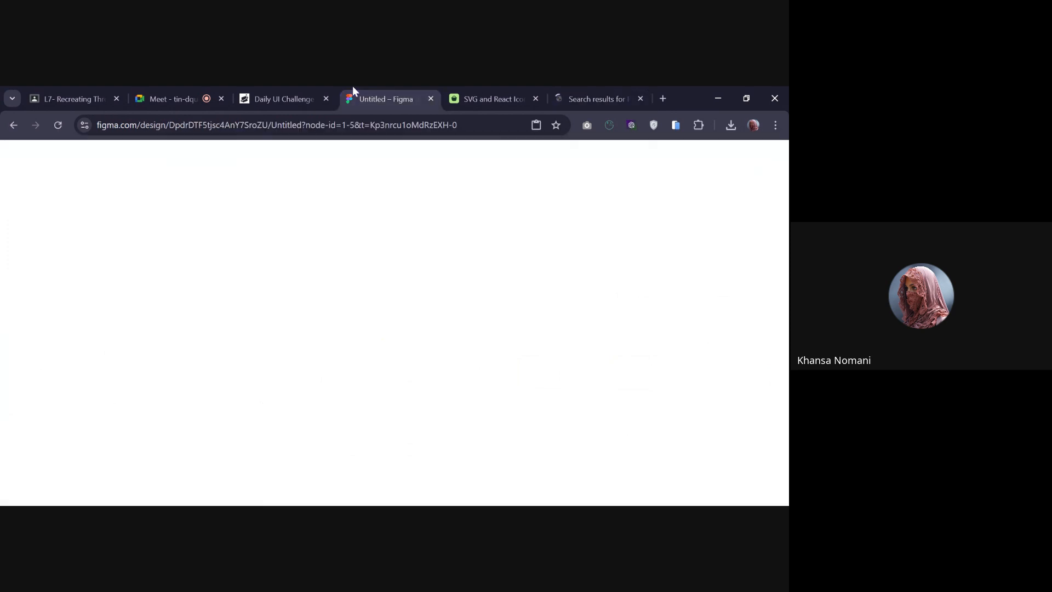
scroll(420, 358, right, 3)
click(420, 359)
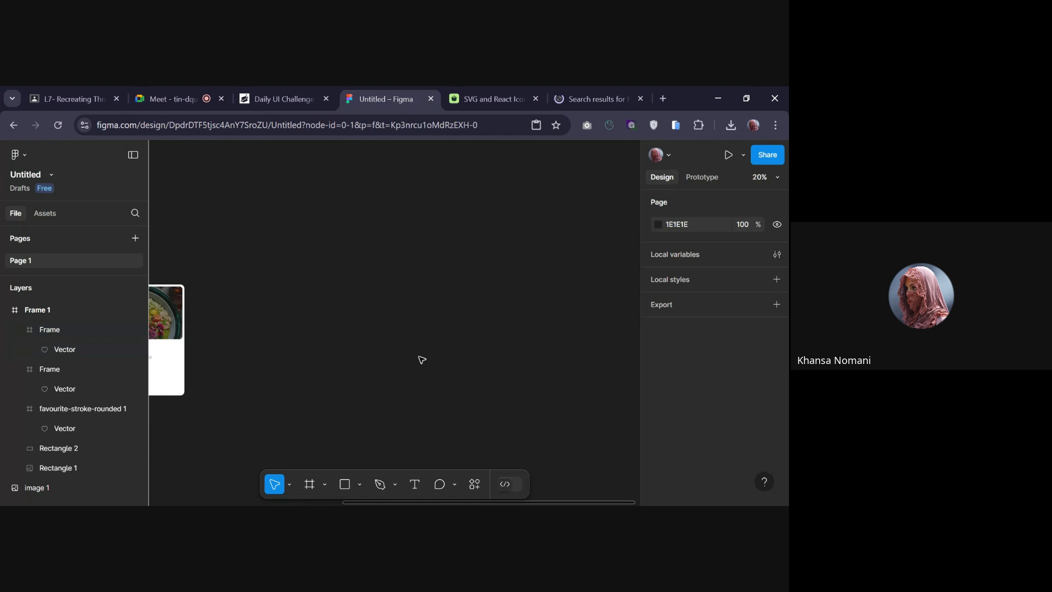
key(ctrl+v)
drag(396, 325, 181, 379)
scroll(194, 384, up, 5)
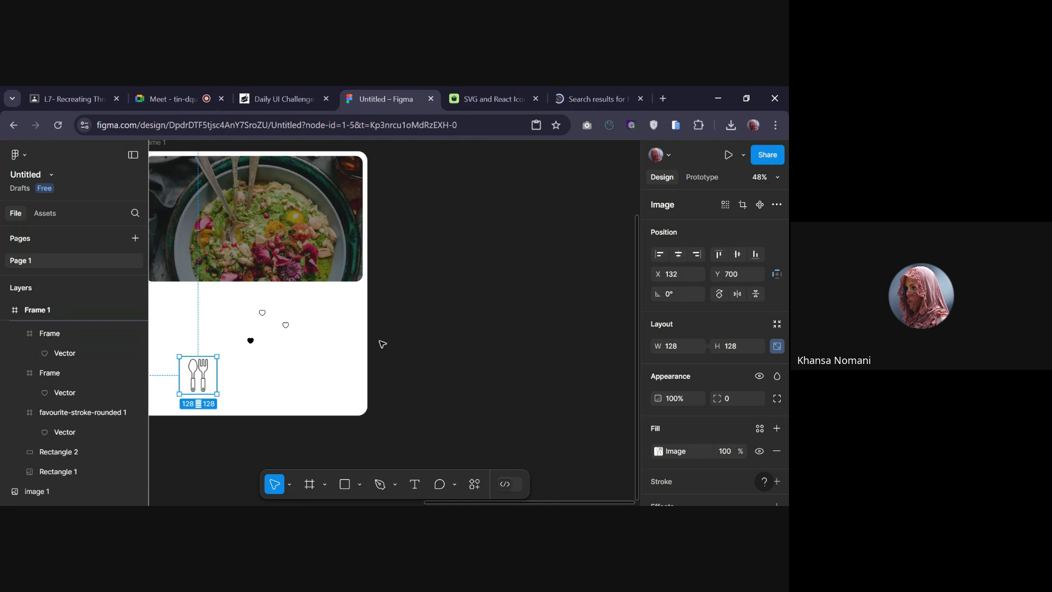
click(425, 333)
- Back on Flaticon, open the brown 3d Utensil icon from the results in the icon editor
click(614, 91)
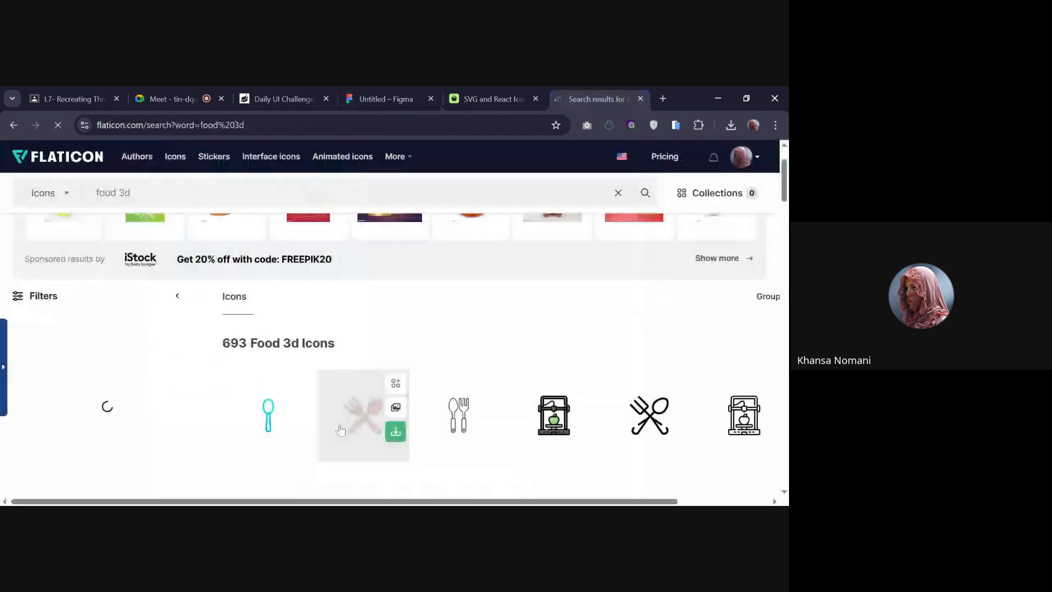
click(340, 430)
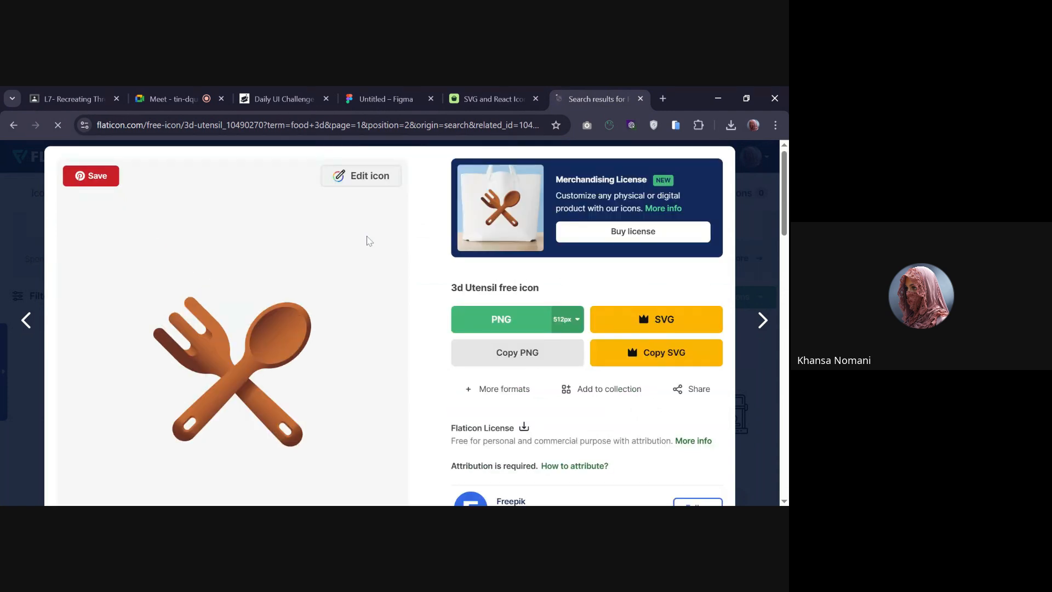
click(362, 180)
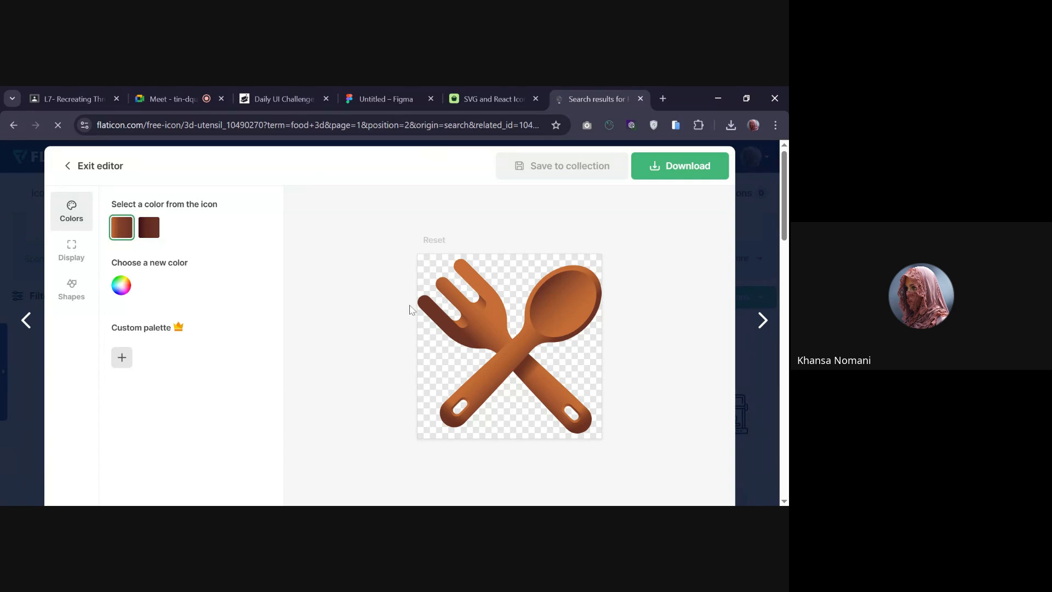
- Inspect the 3d Utensil preview in the developer tools, open its svg element's HTML for editing, and copy all of the markup
key(ctrl+shift+i)
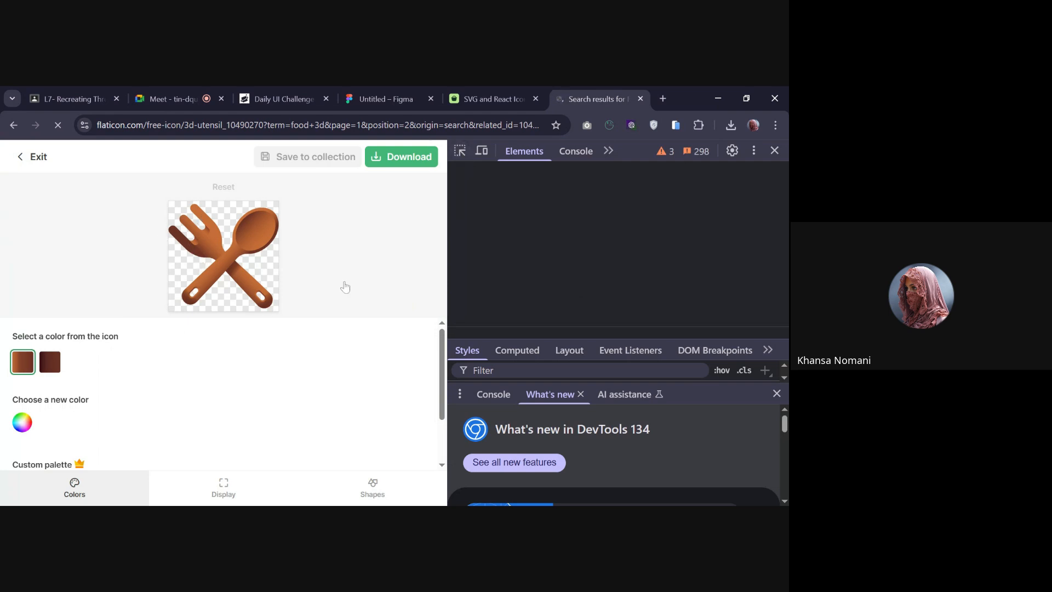
click(460, 152)
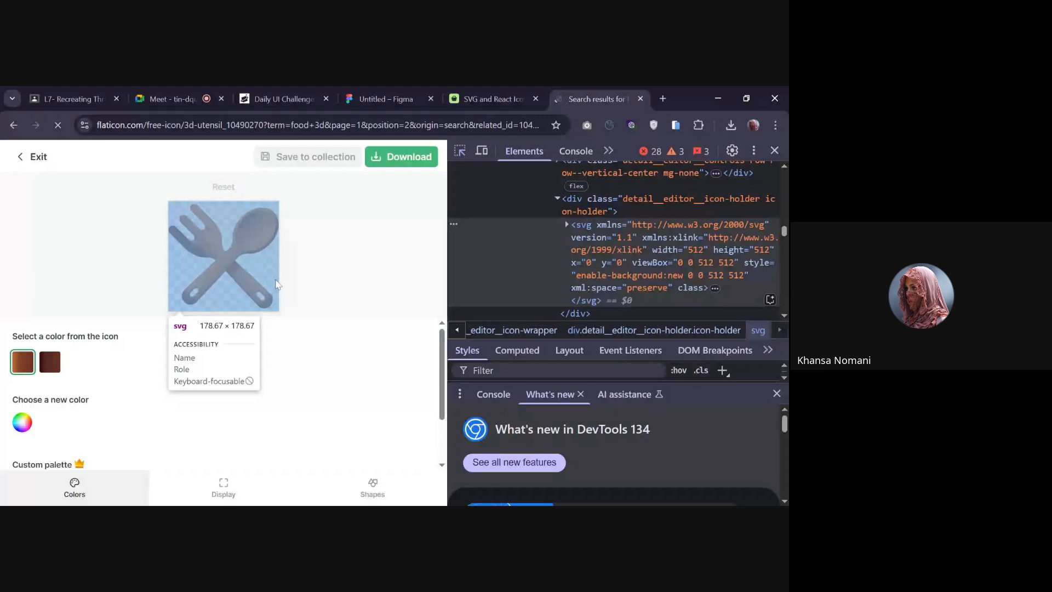
click(277, 284)
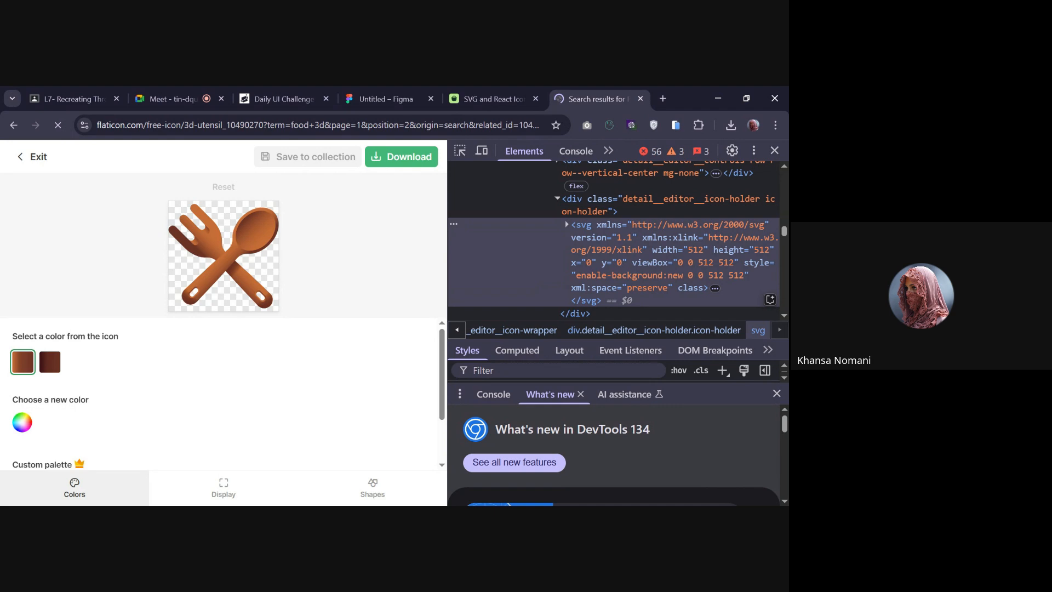
key(F2)
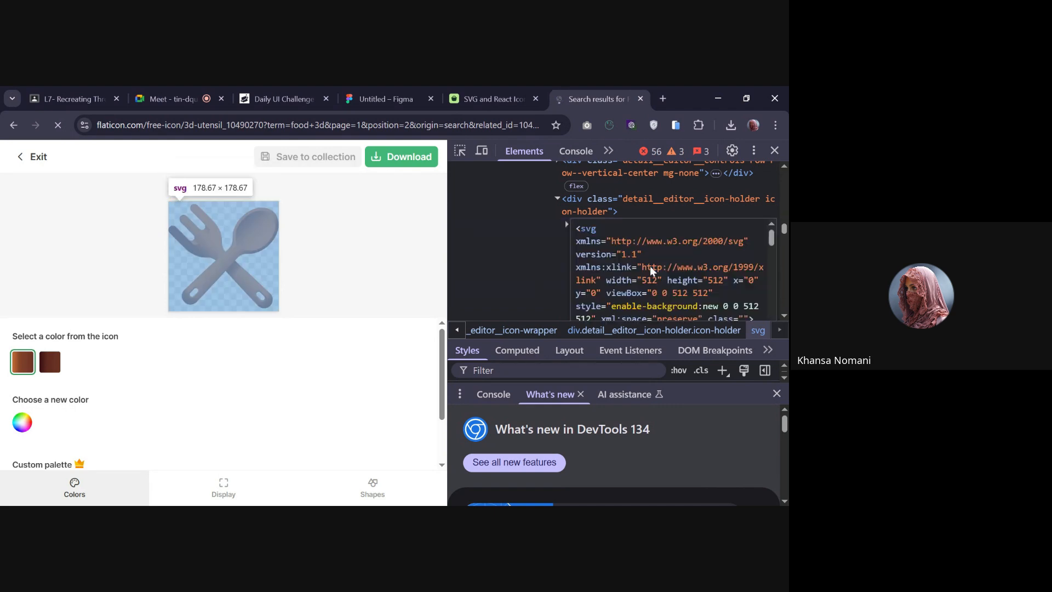
key(ctrl+a)
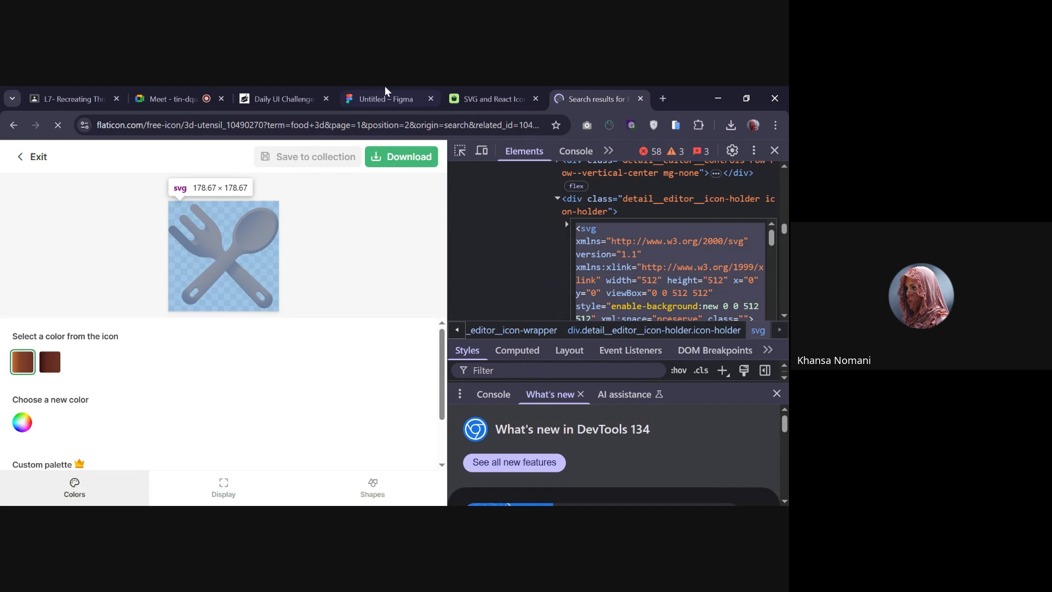
- Paste the utensil vector into the Figma file, move it outside Frame 1 to X 2124, Y 33, and review its selection colors
click(385, 88)
scroll(459, 346, down, 4)
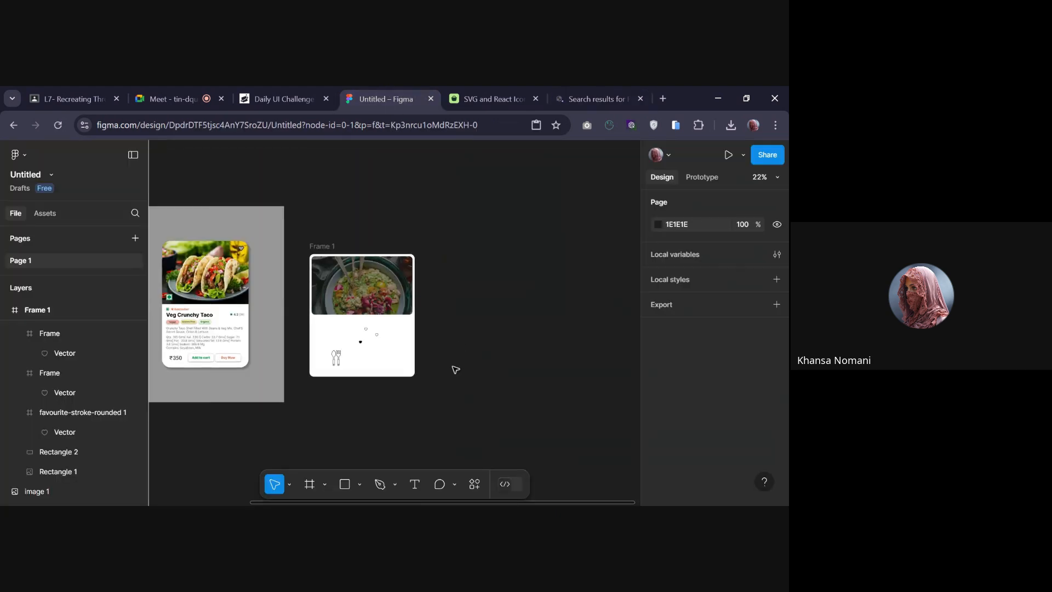
scroll(409, 389, up, 4)
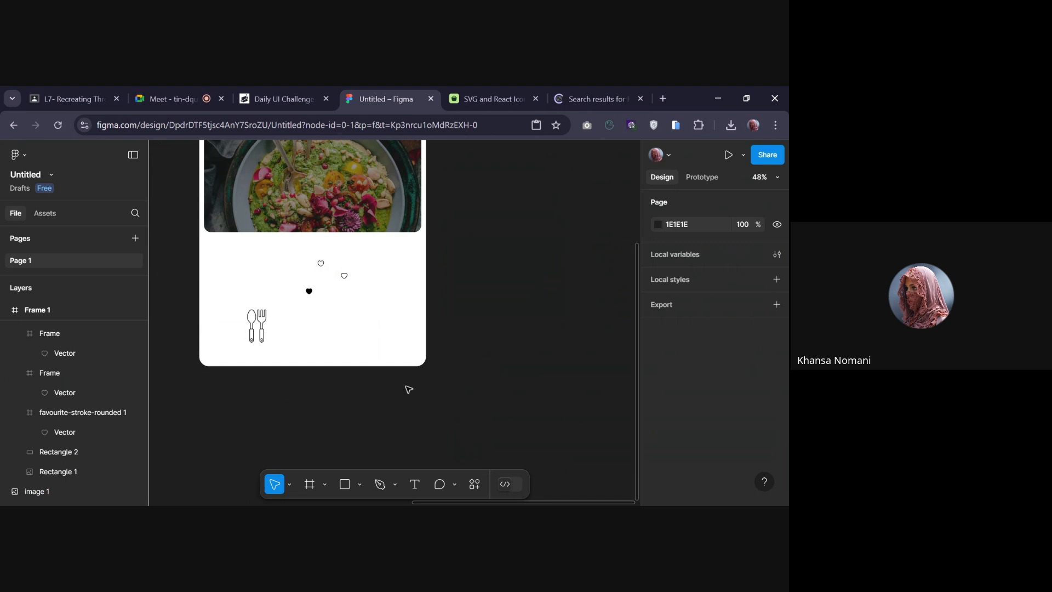
key(ctrl+v)
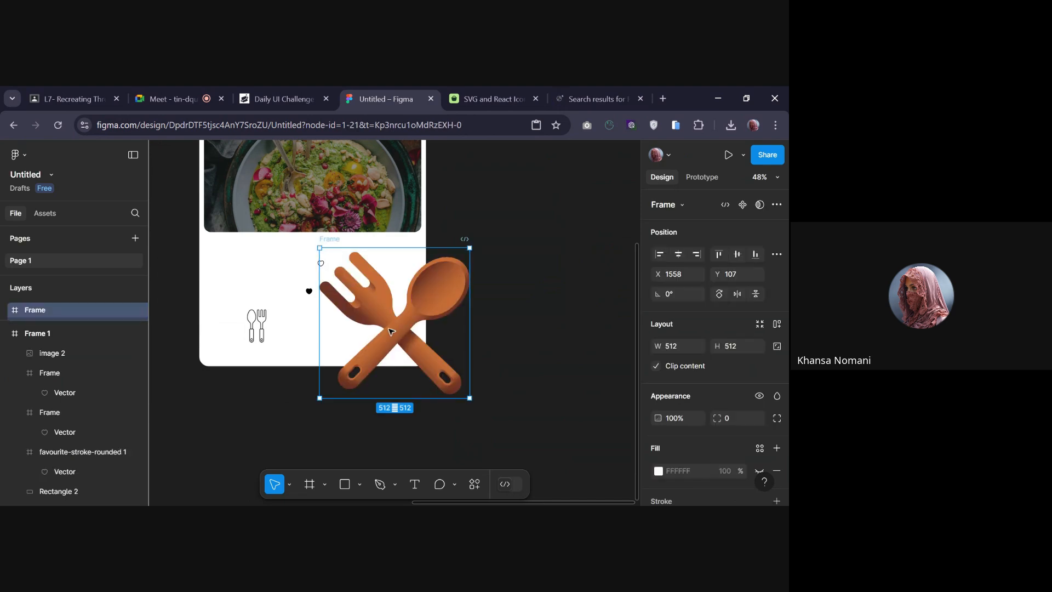
drag(390, 330, 555, 310)
scroll(556, 310, right, 5)
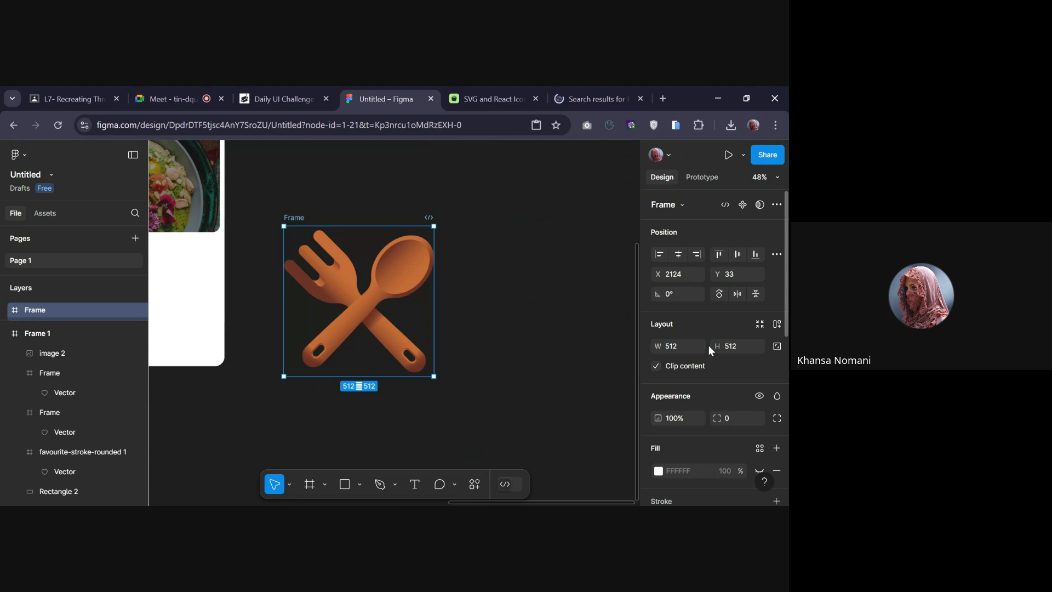
scroll(708, 345, down, 5)
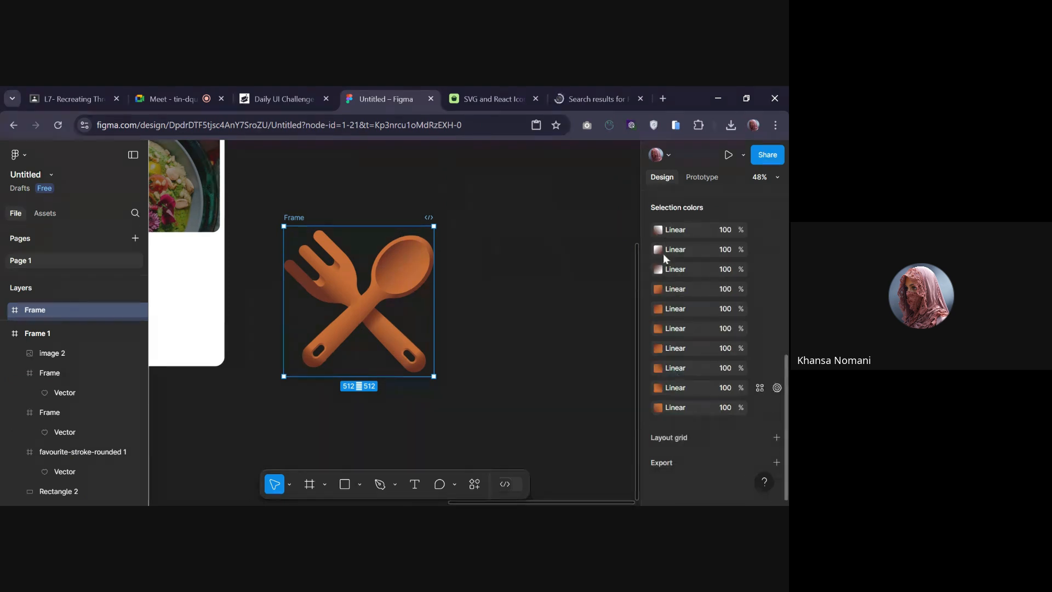
click(556, 237)
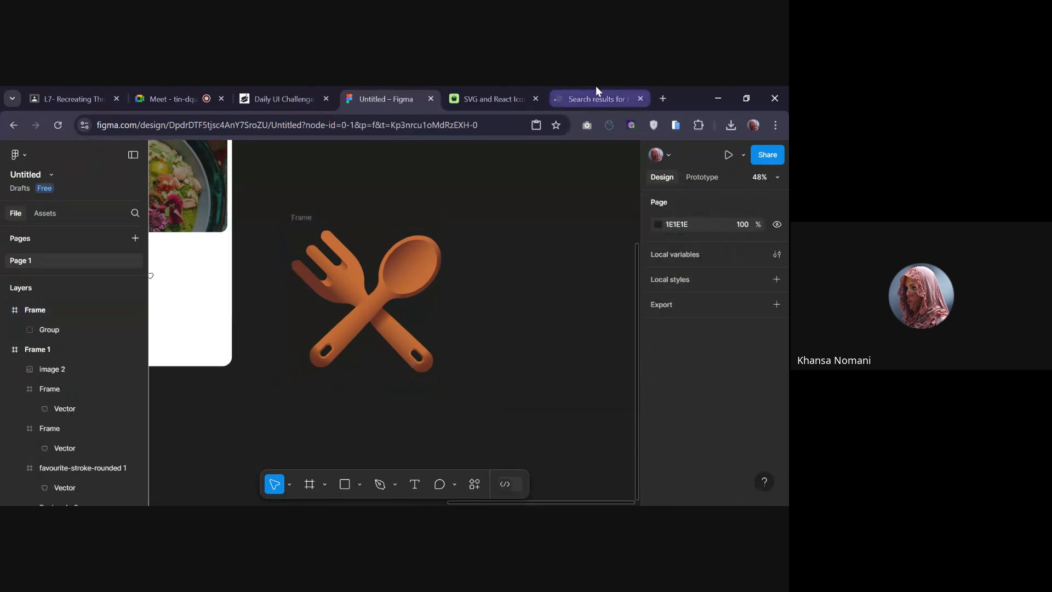
- Return to Flaticon, exit the icon editor, and close the developer tools
click(596, 94)
click(33, 157)
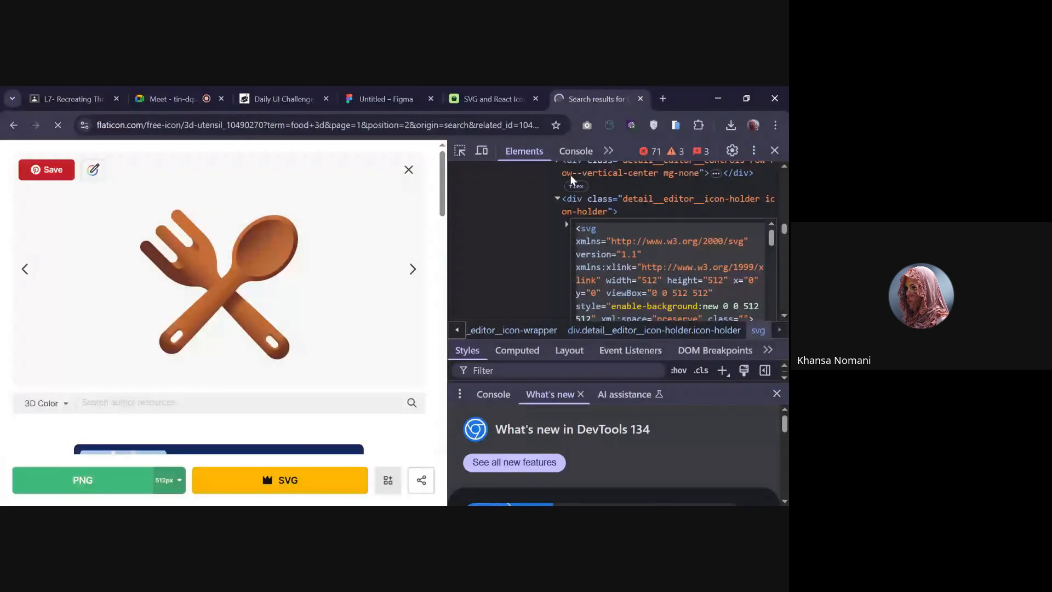
key(F12)
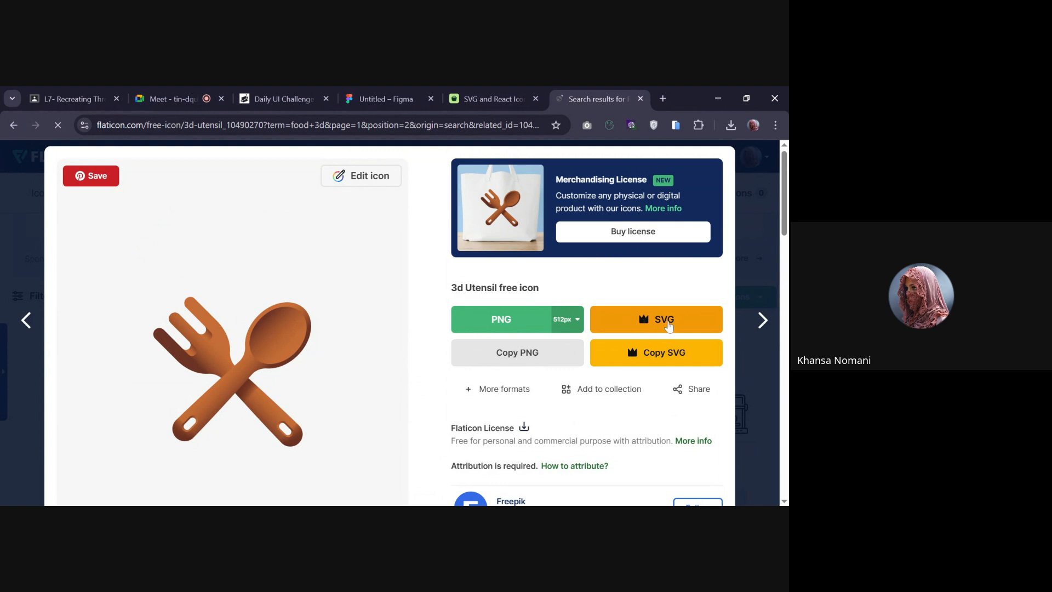
click(460, 86)
click(400, 87)
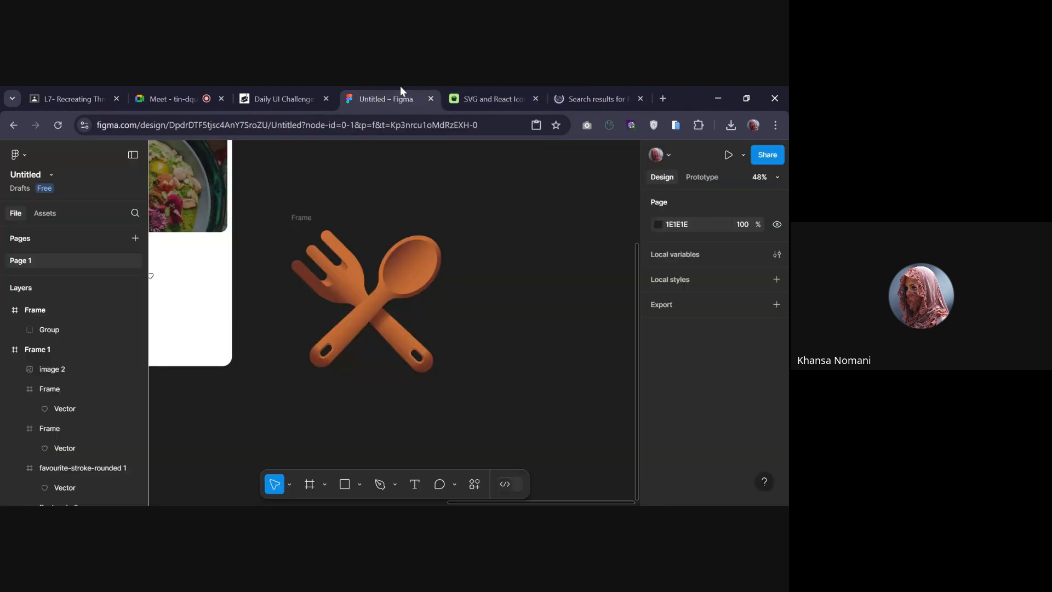
scroll(508, 361, right, 2)
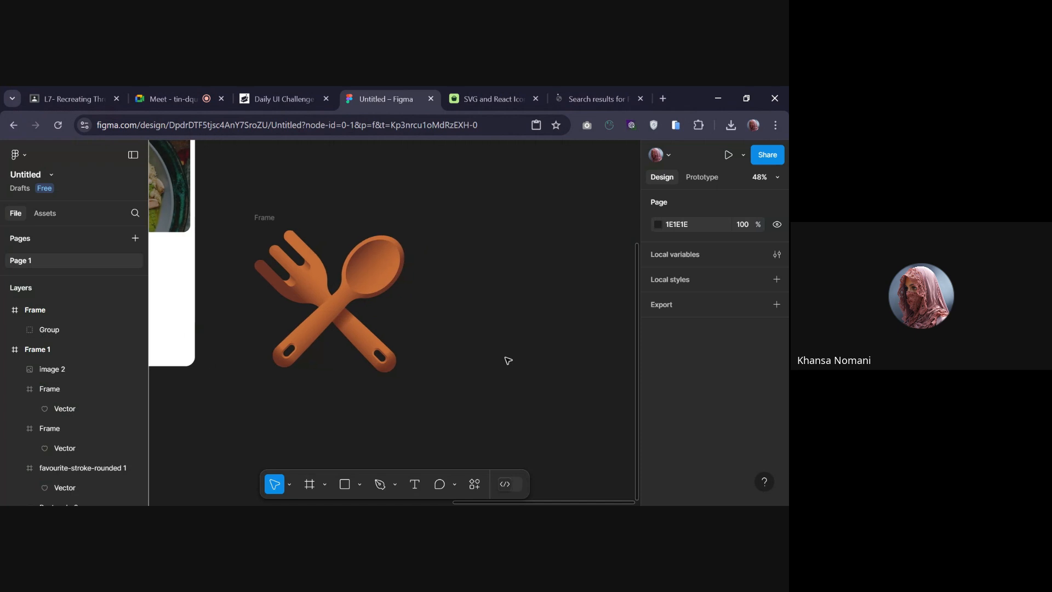
key(ctrl+v)
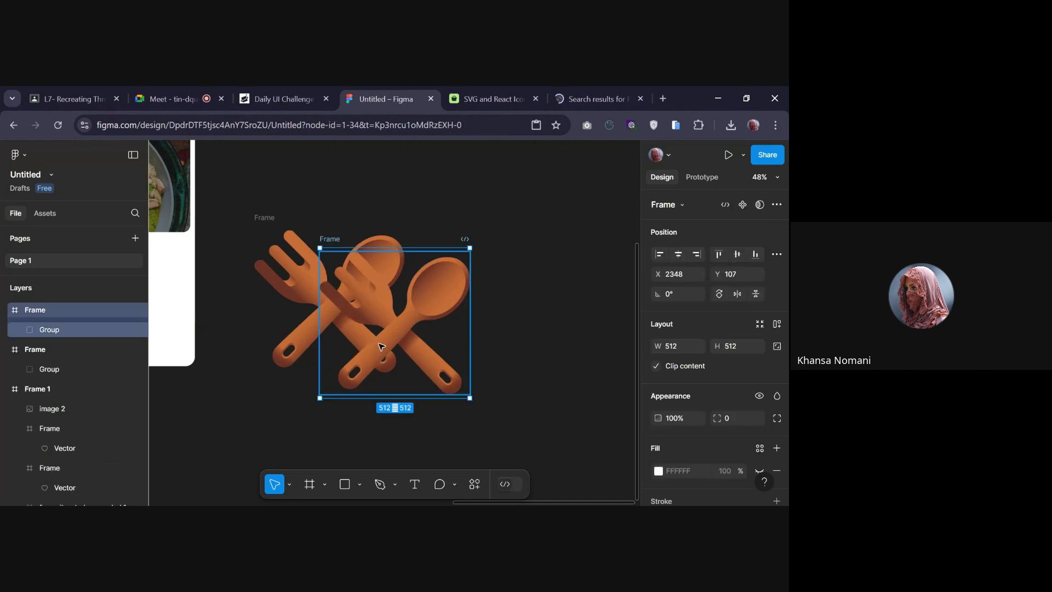
drag(395, 323, 523, 281)
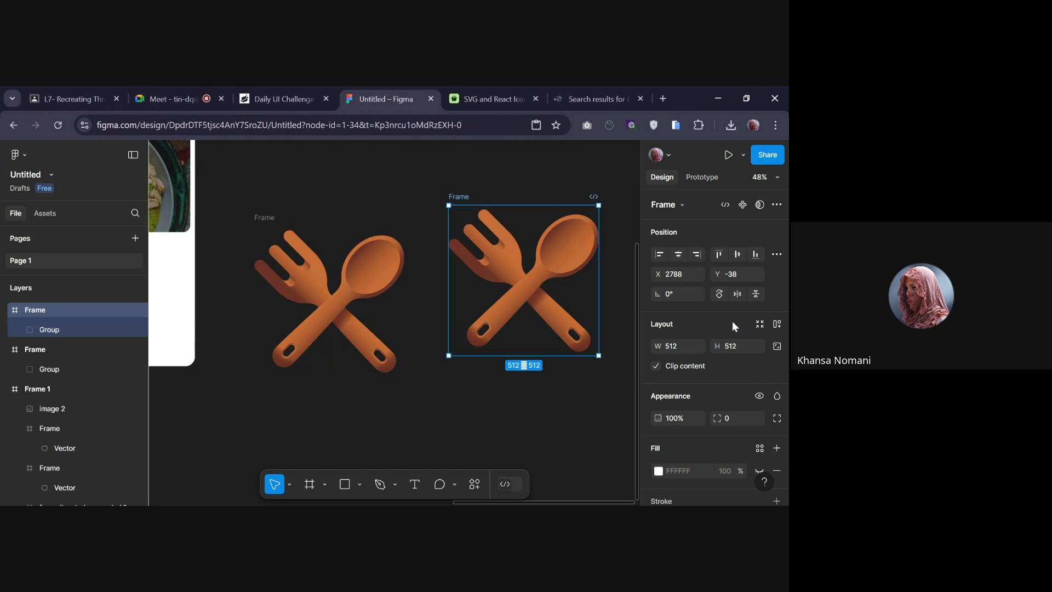
scroll(735, 320, down, 5)
key(Delete)
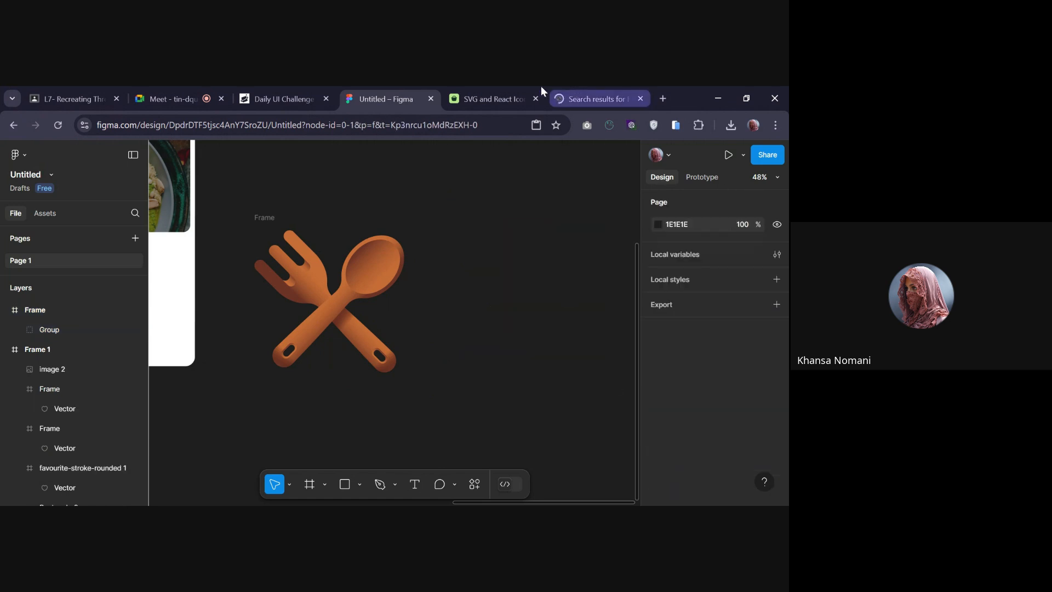
- Copy the 3d Utensil icon as PNG from Flaticon, paste it into Figma beside the vector version at X 2803, Y 78, and review its fill
click(571, 92)
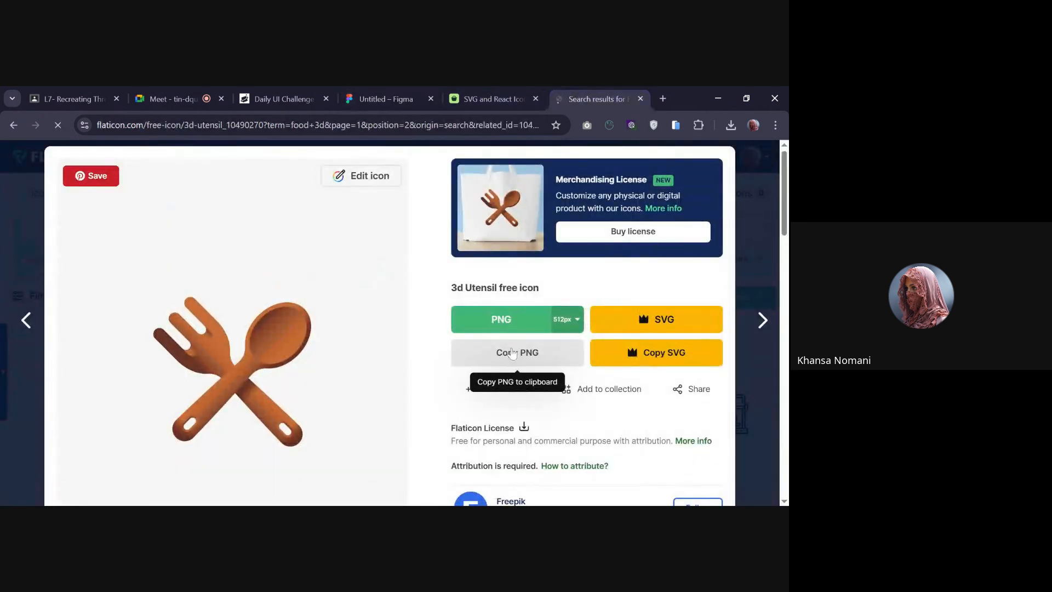
click(512, 353)
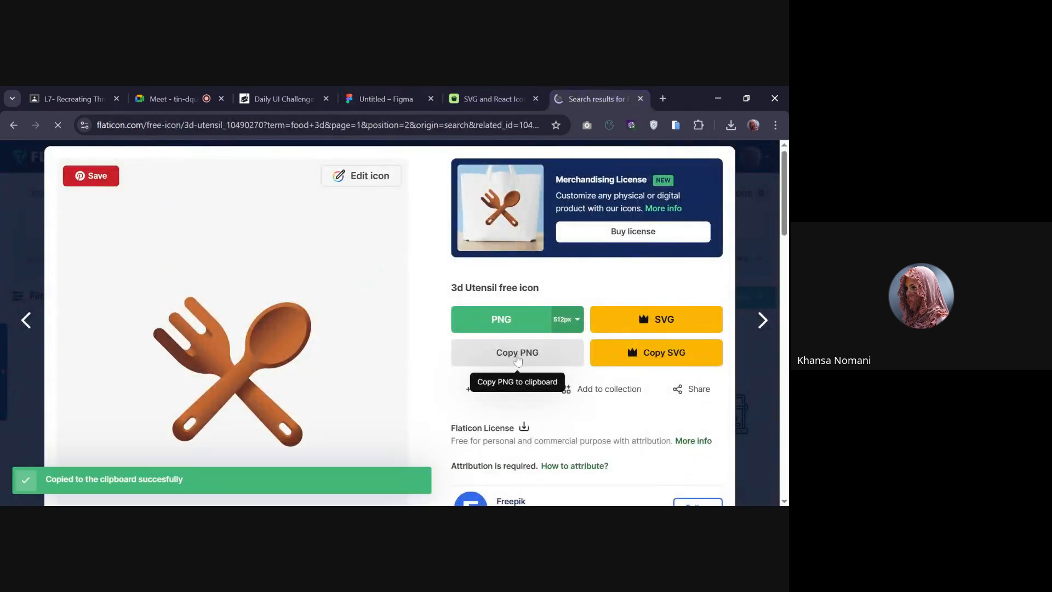
click(389, 89)
key(ctrl+v)
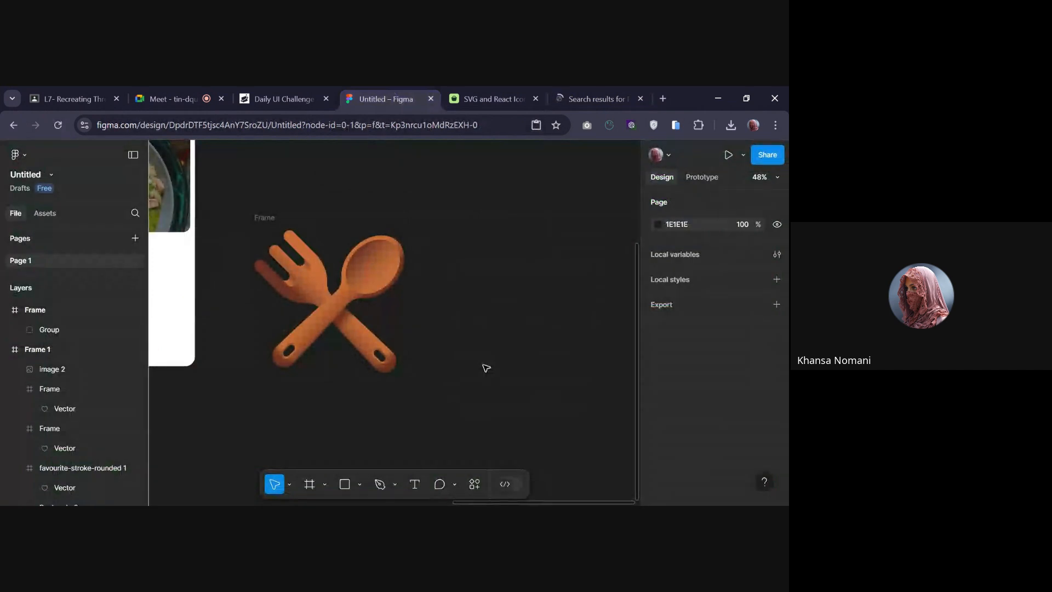
key(ctrl+v)
drag(427, 356, 563, 353)
scroll(563, 357, right, 4)
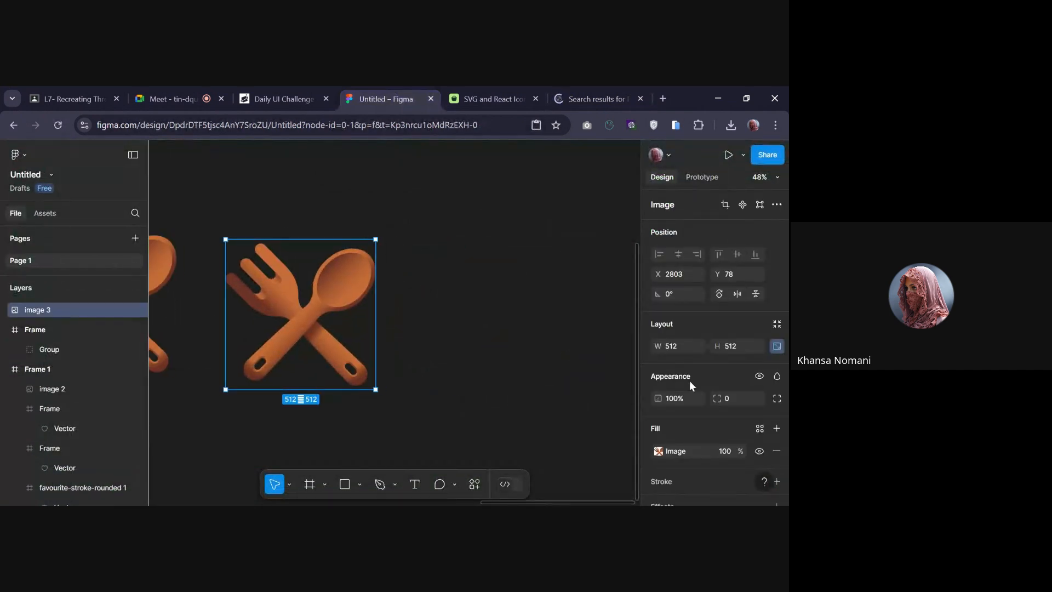
scroll(690, 383, down, 2)
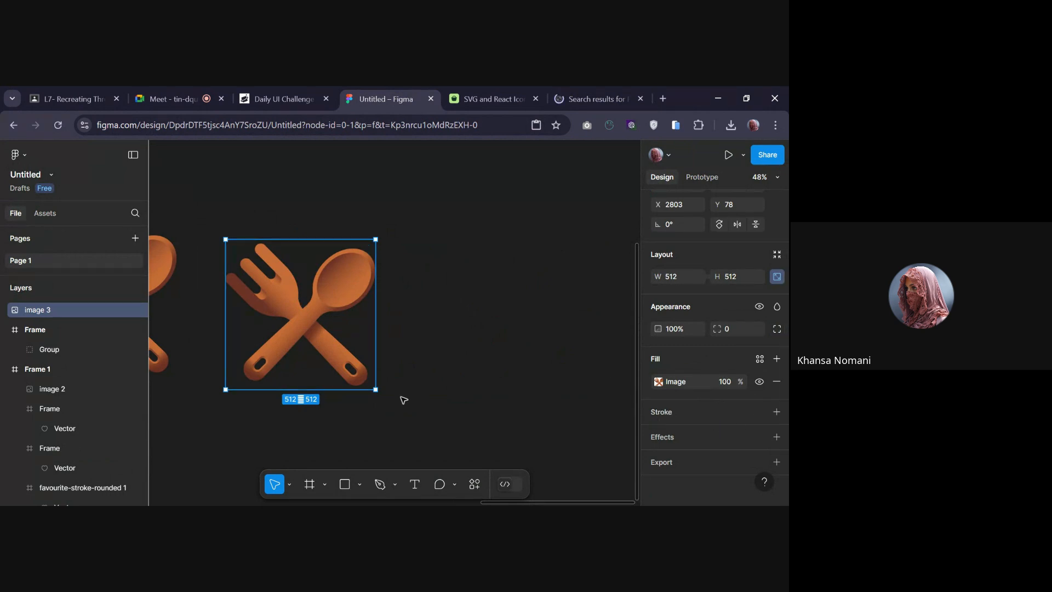
- Delete the PNG version of the 3d Utensil icon beside its vector version
scroll(404, 400, down, 5)
scroll(399, 399, left, 5)
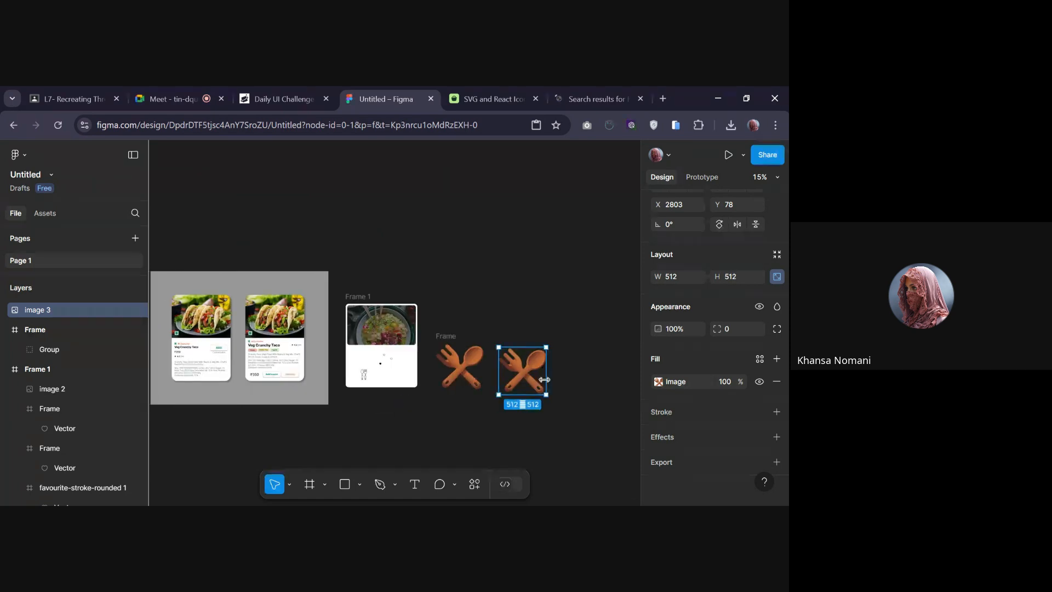
scroll(448, 366, up, 2)
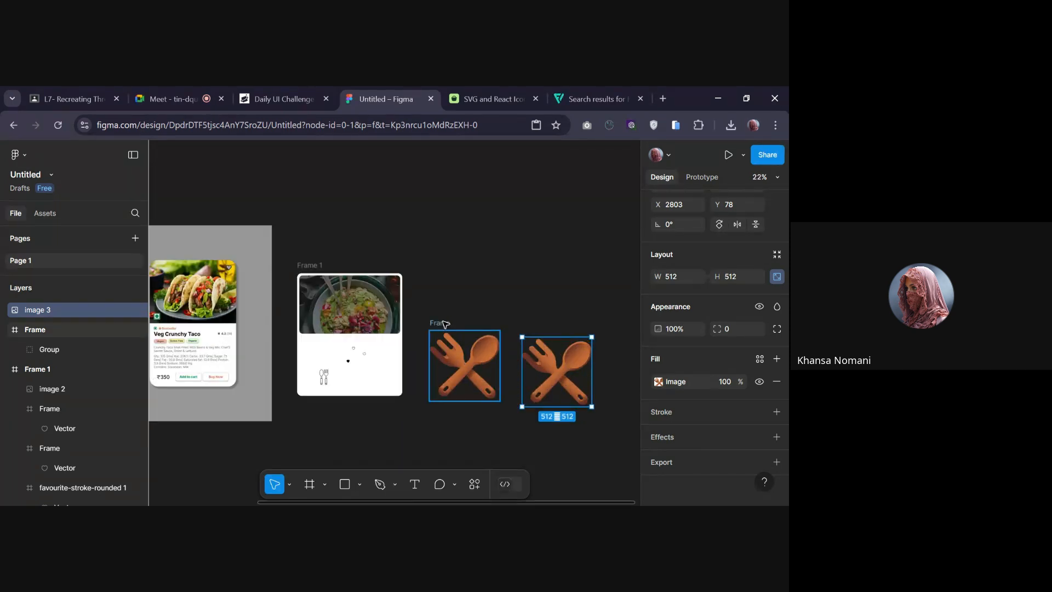
click(445, 324)
click(545, 361)
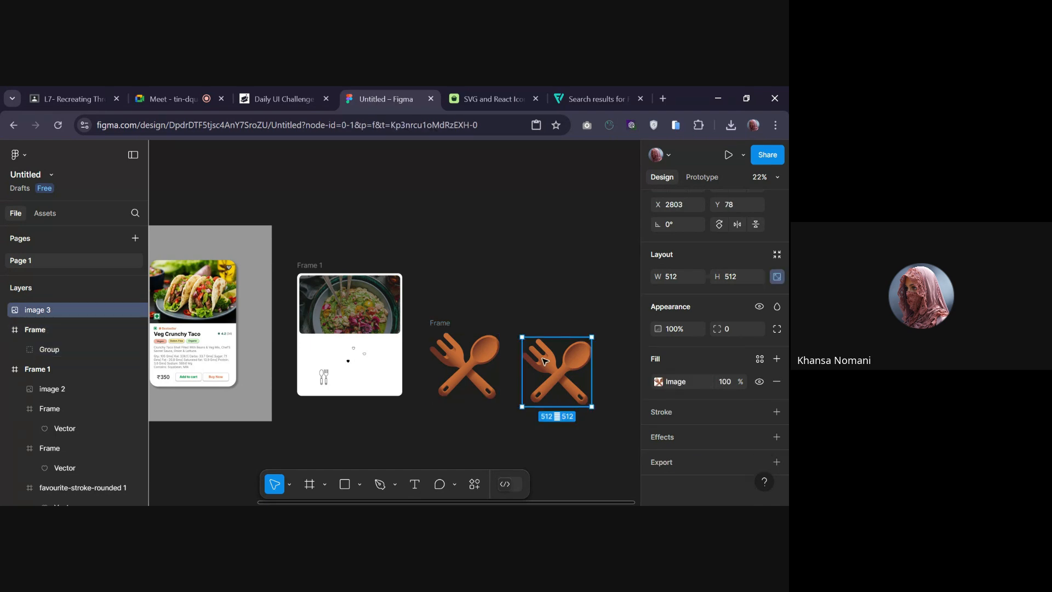
key(Delete)
- Delete the utensil vector frame and the small test icons in the white area of Frame 1
click(466, 332)
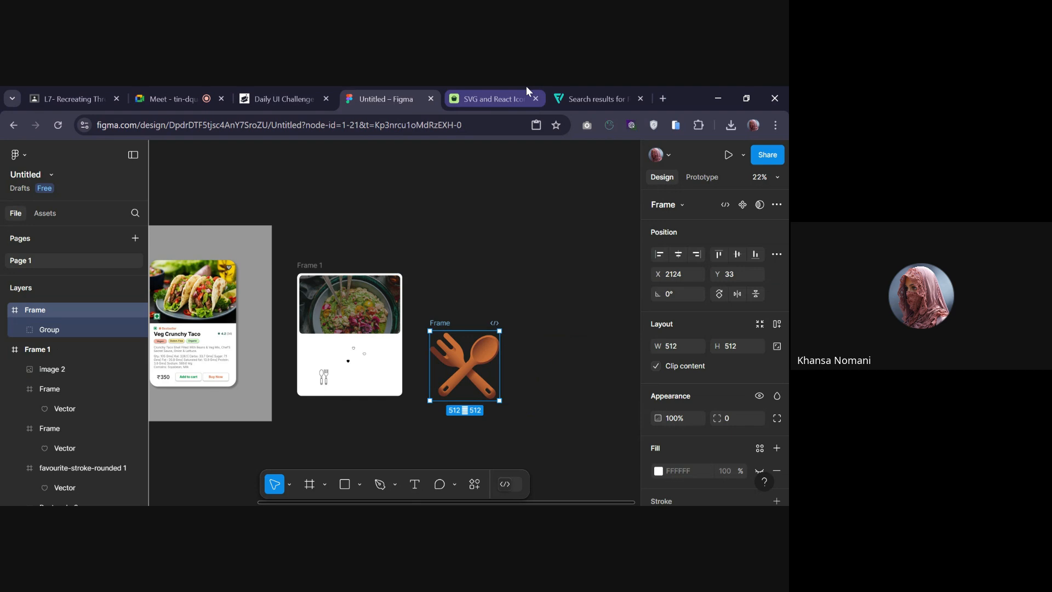
click(583, 89)
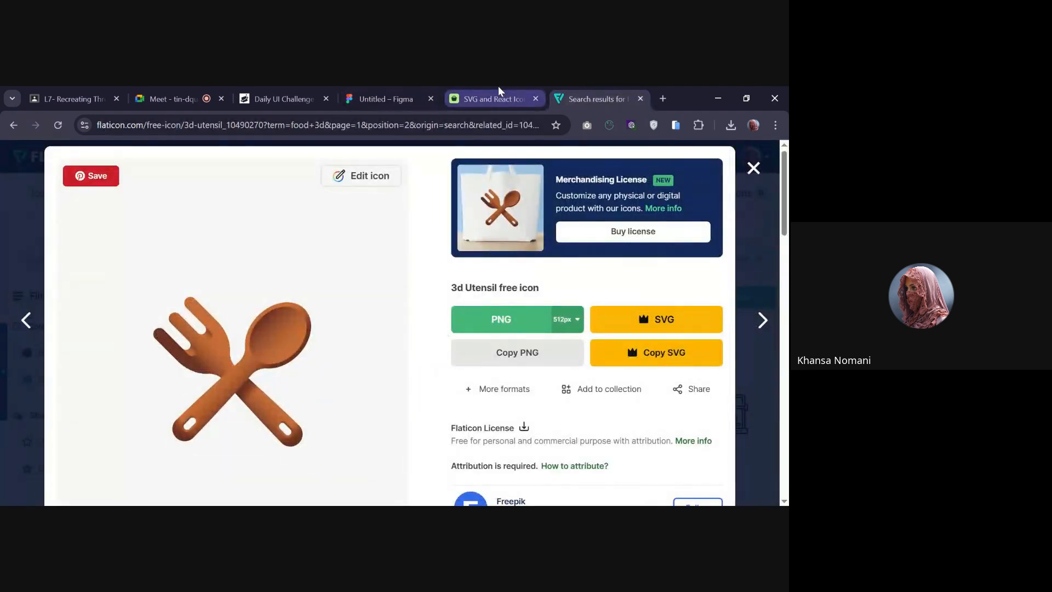
click(401, 90)
key(Delete)
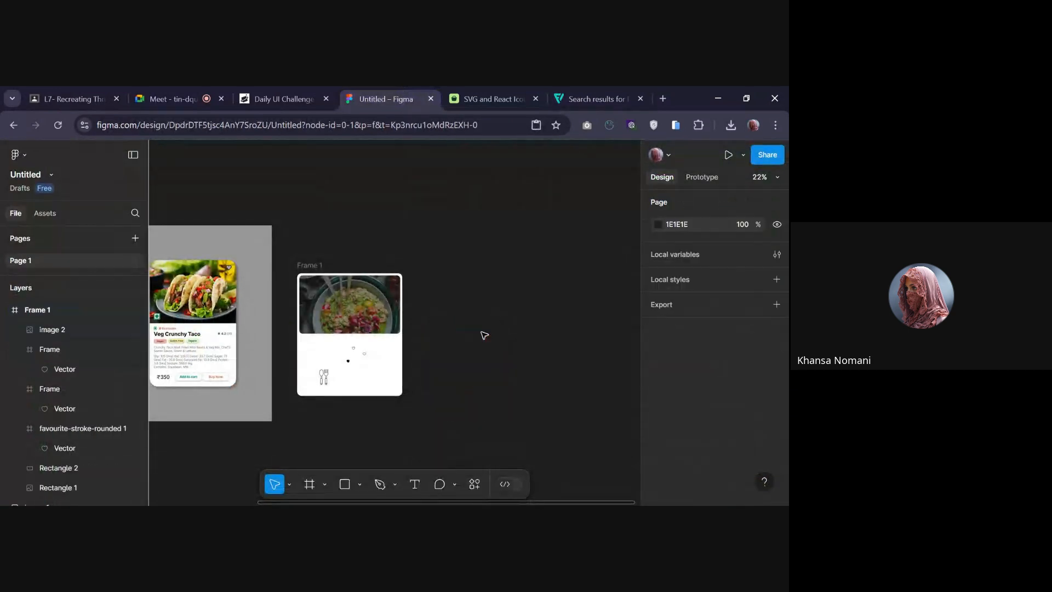
drag(386, 406, 305, 337)
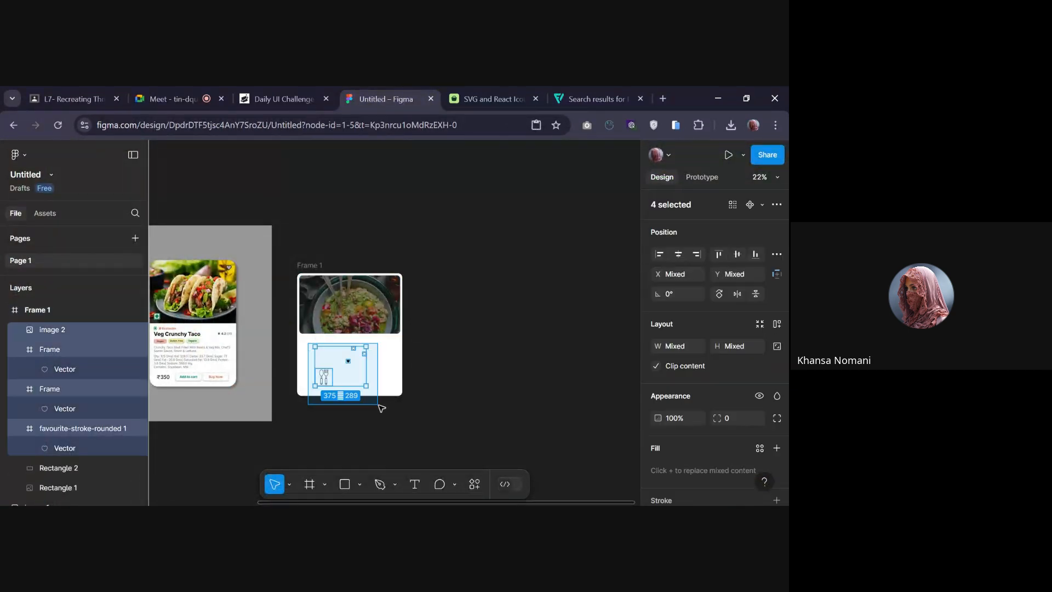
key(Delete)
- Search the plugins and widgets for "iconify" and run the Iconify plugin
click(480, 484)
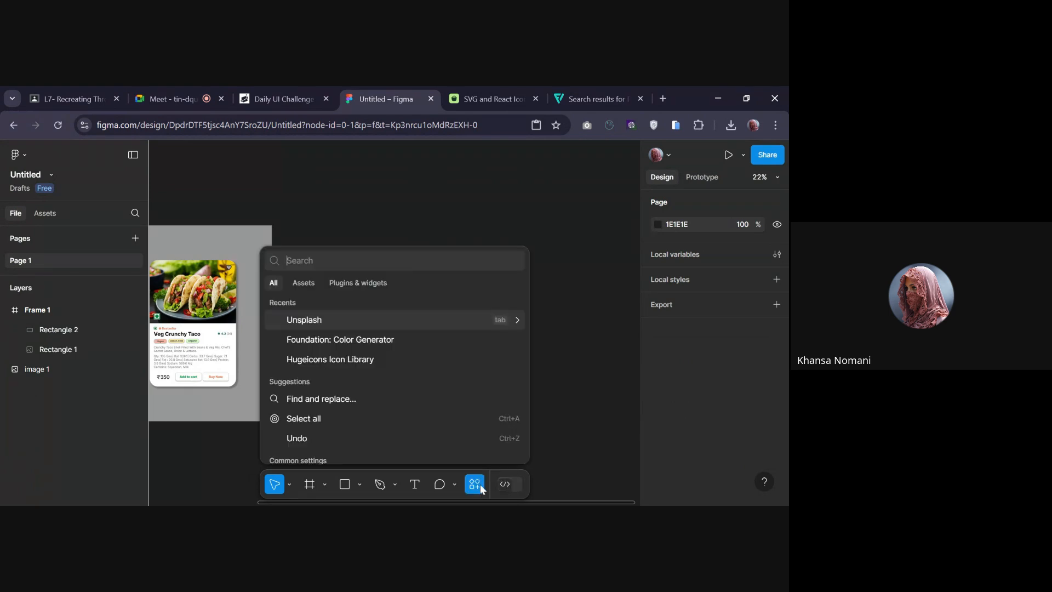
click(354, 281)
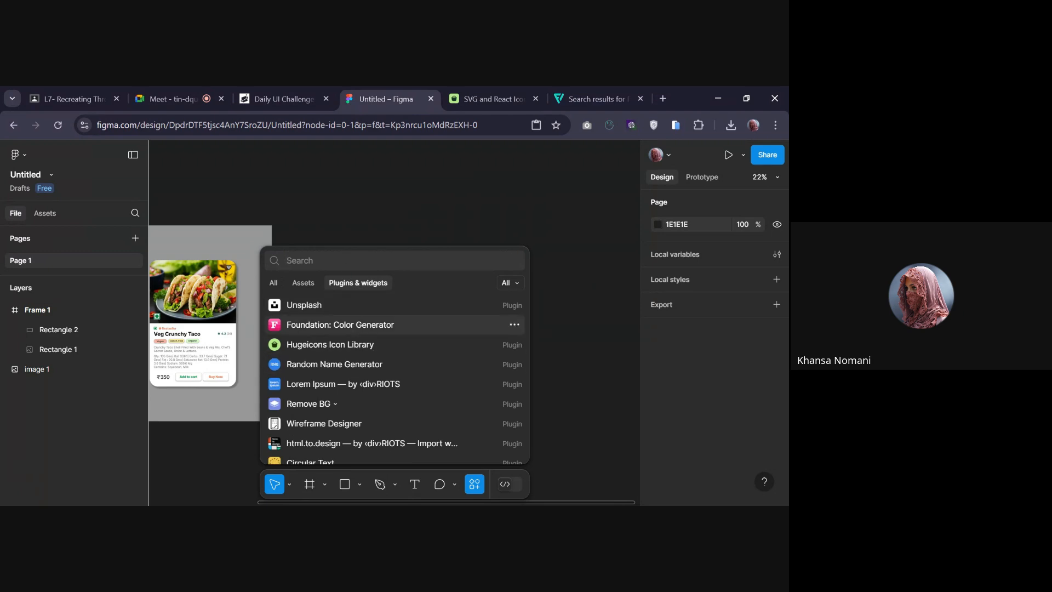
text(iconify)
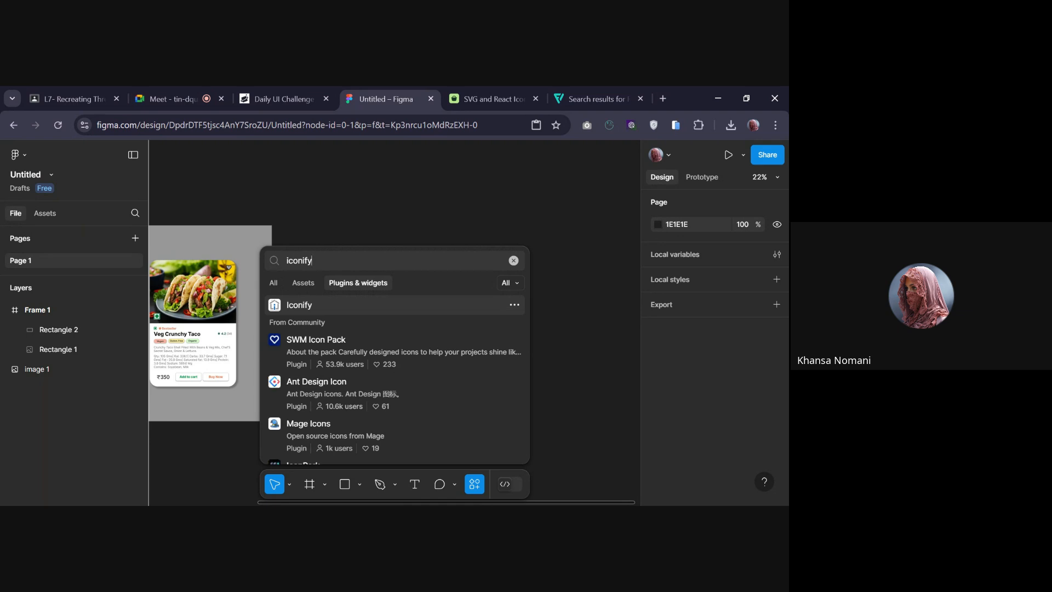
click(340, 308)
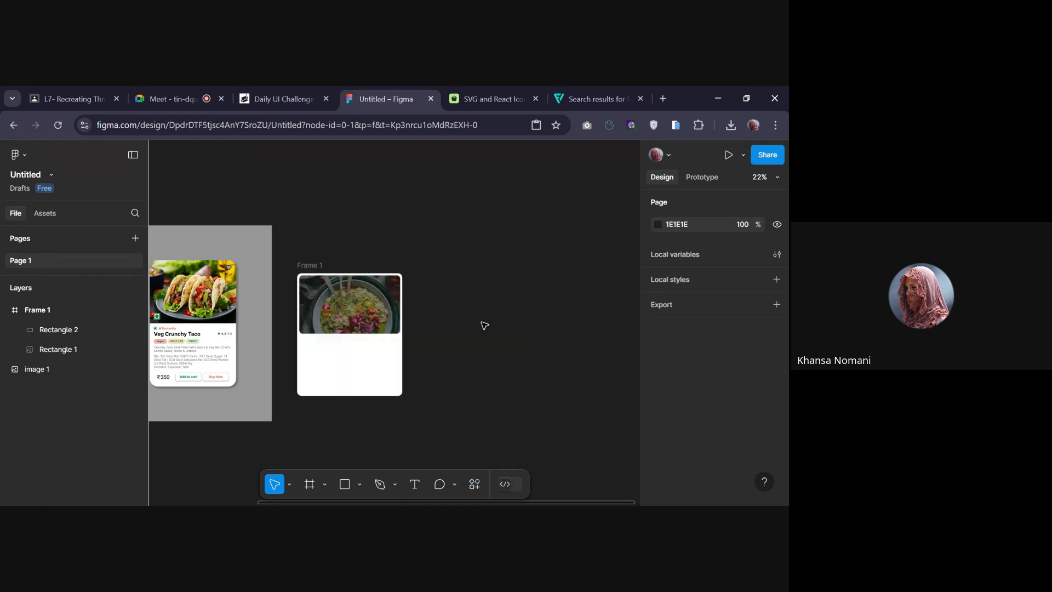
scroll(490, 325, up, 5)
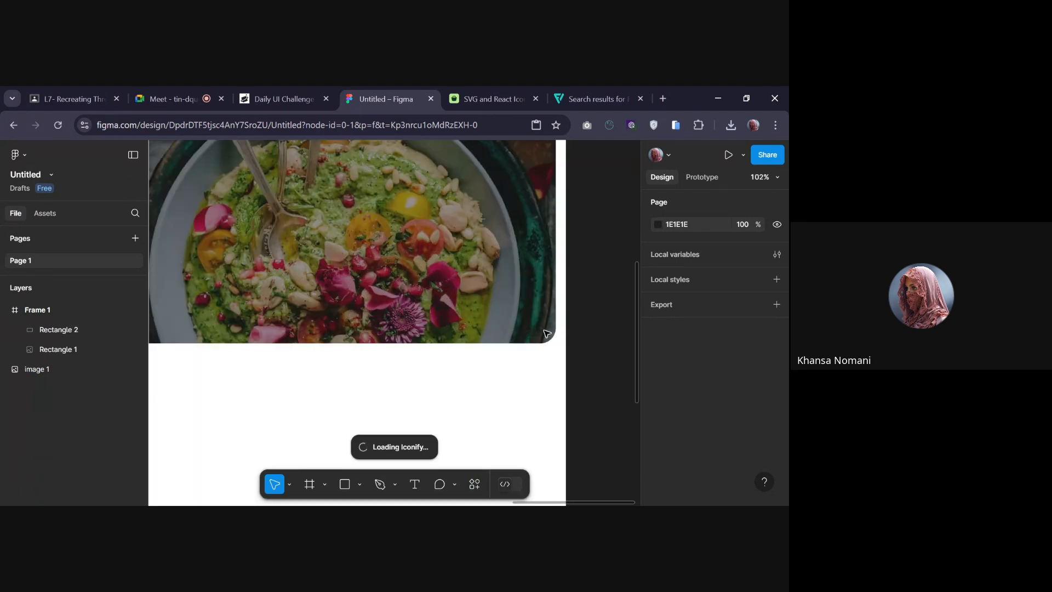
scroll(529, 332, down, 4)
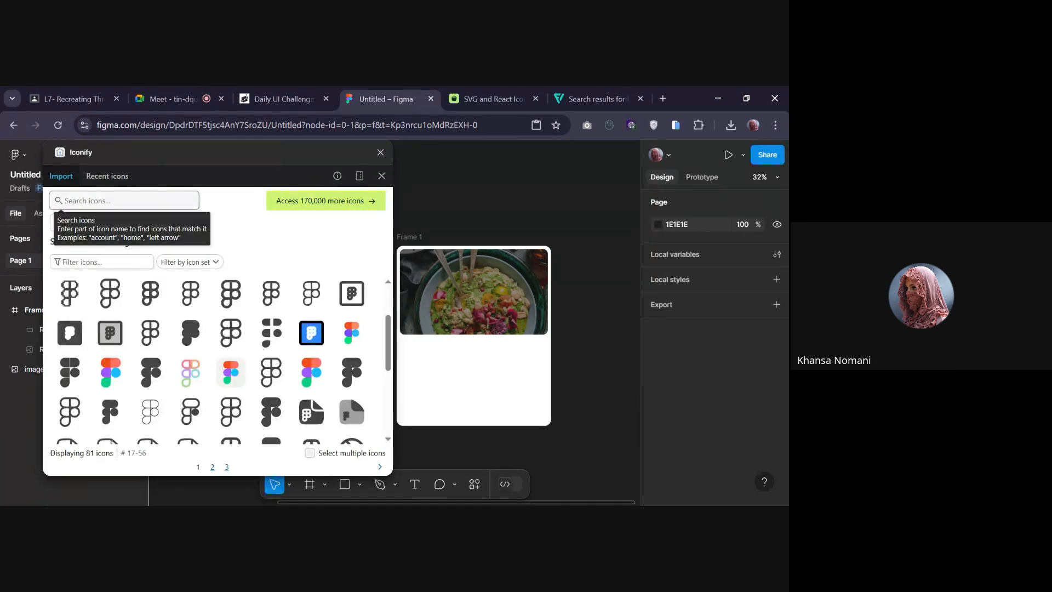
- Search Iconify for "heart" and return the canvas to the Move tool
key(a)
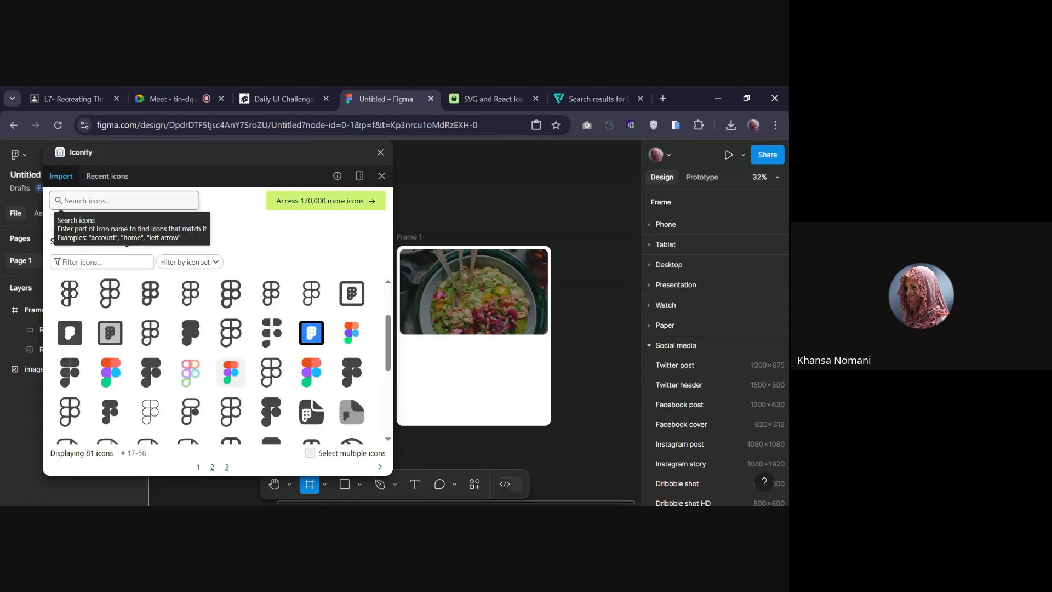
click(123, 200)
text(hear)
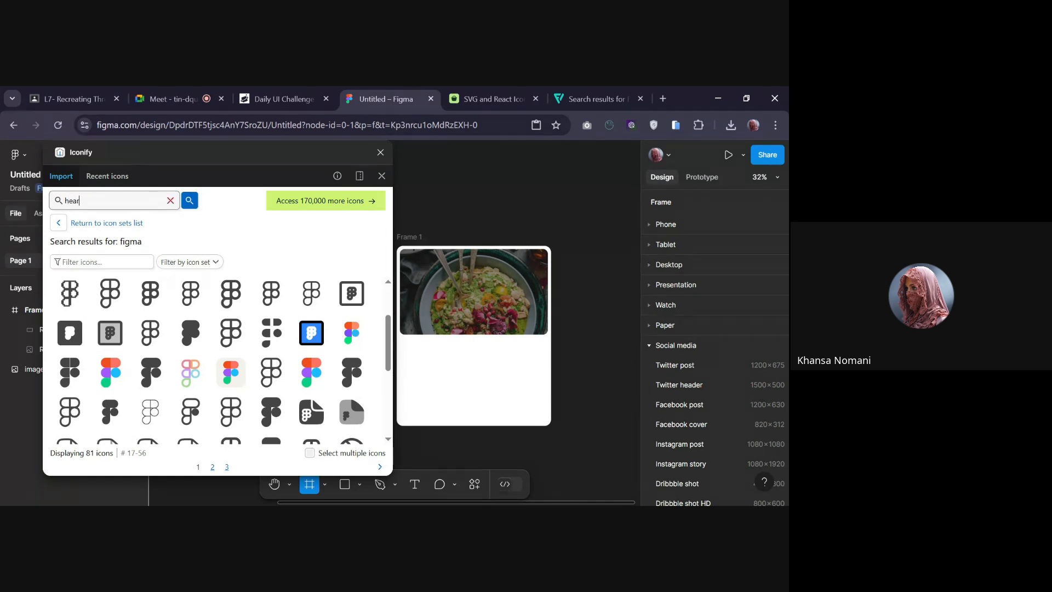
text(t)
key(Return)
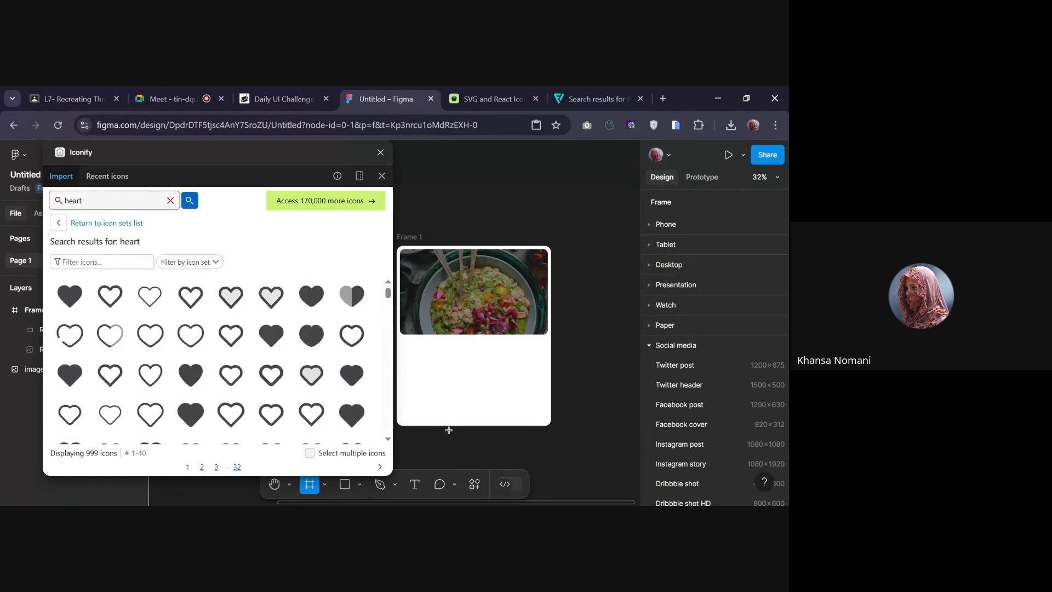
text(v)
key(ctrl+v)
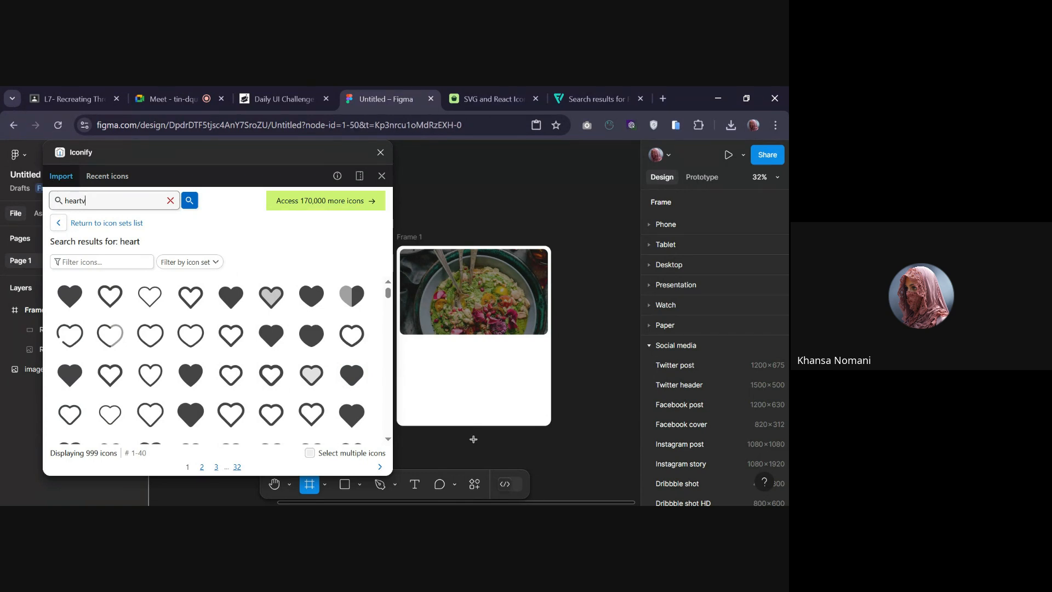
key(Delete)
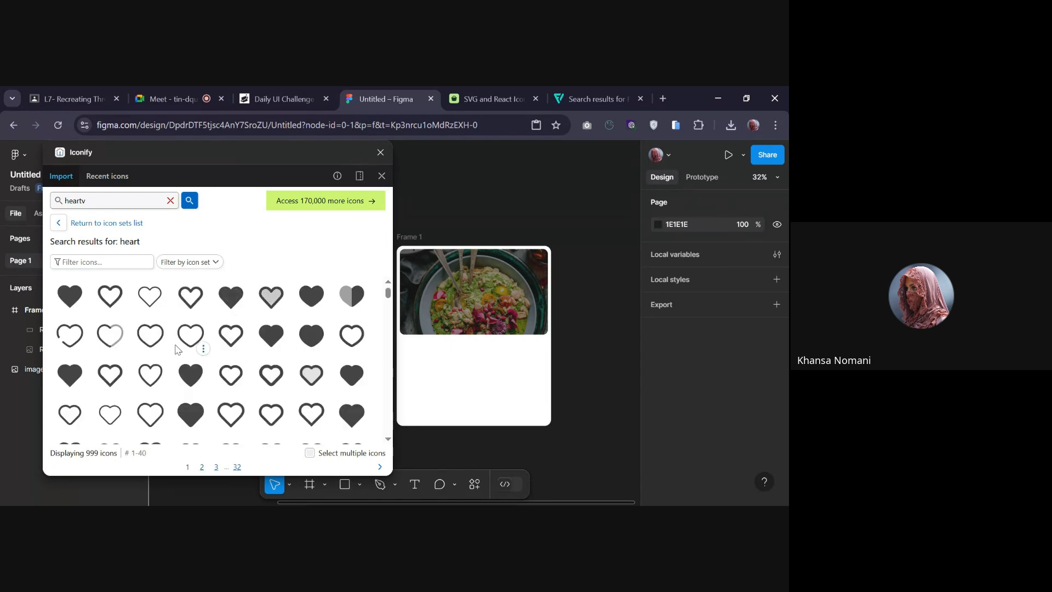
- Import two copies of the solar:heart-outline icon into the white area of Frame 1 and close Iconify
scroll(285, 406, down, 1)
scroll(277, 410, up, 1)
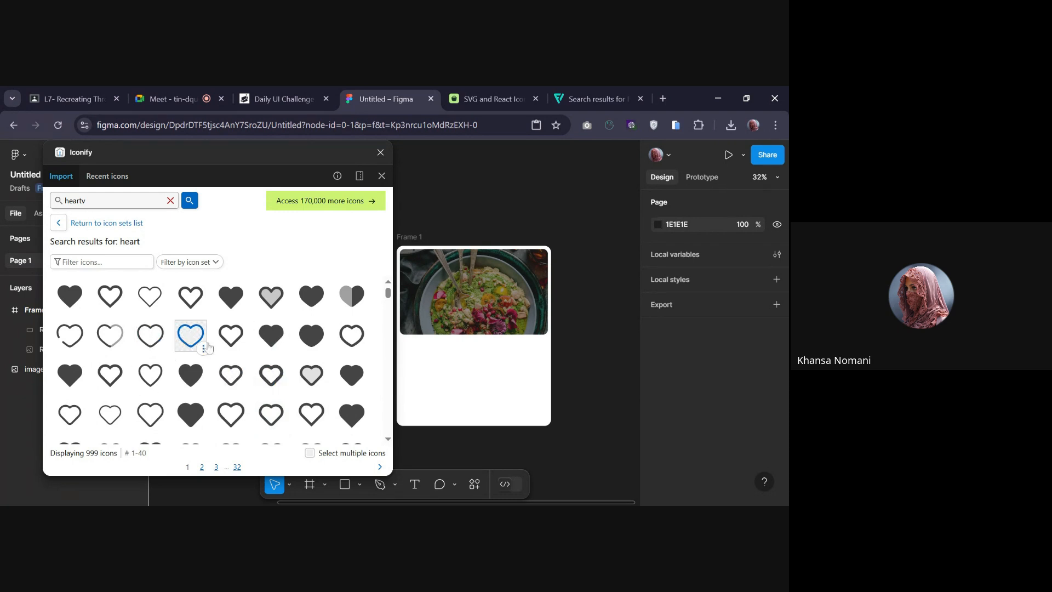
scroll(242, 357, down, 1)
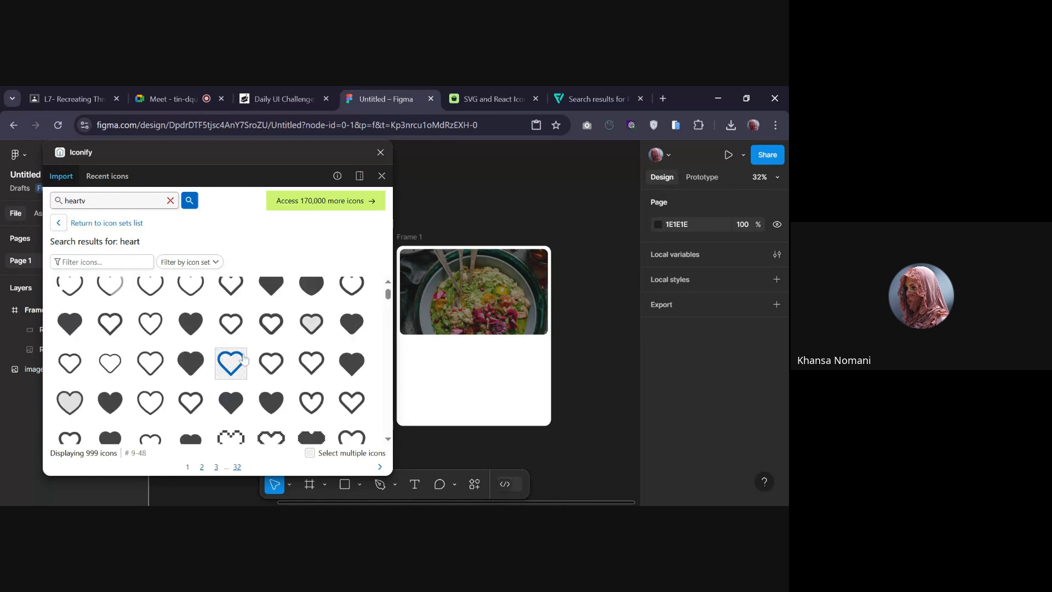
scroll(241, 362, up, 1)
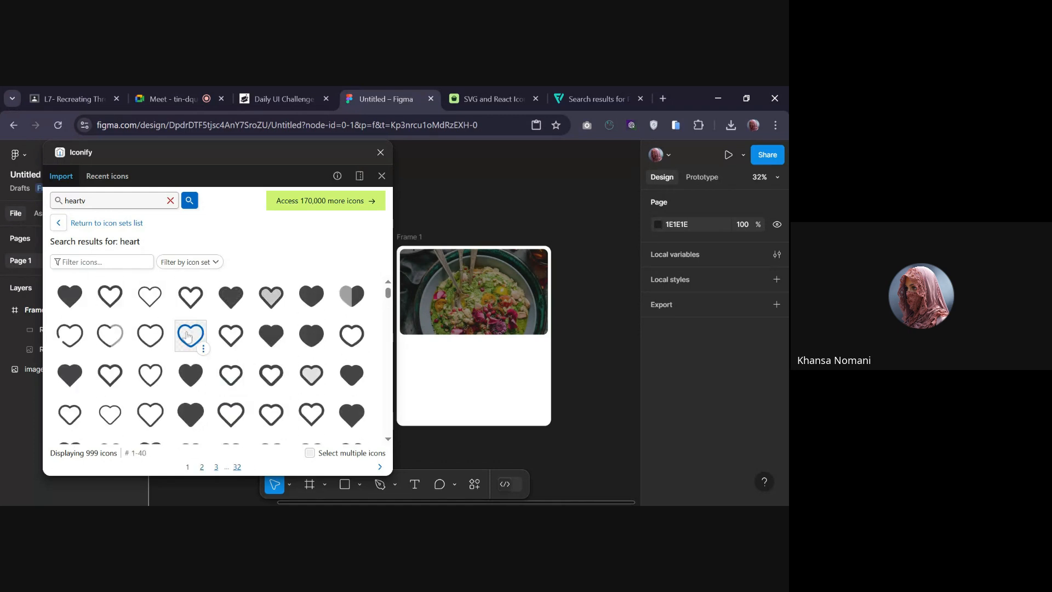
drag(187, 335, 488, 375)
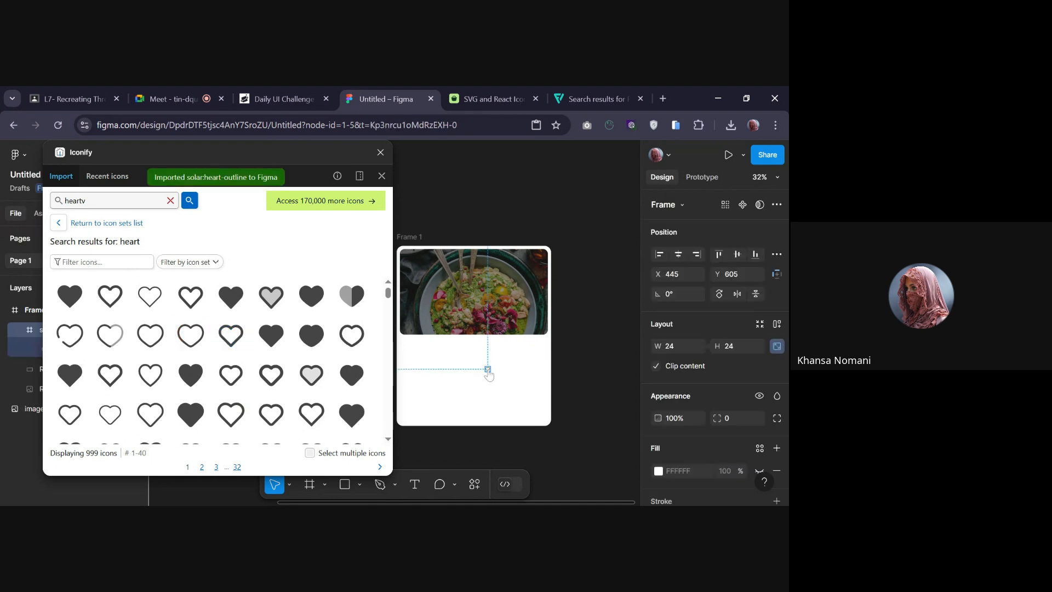
click(192, 335)
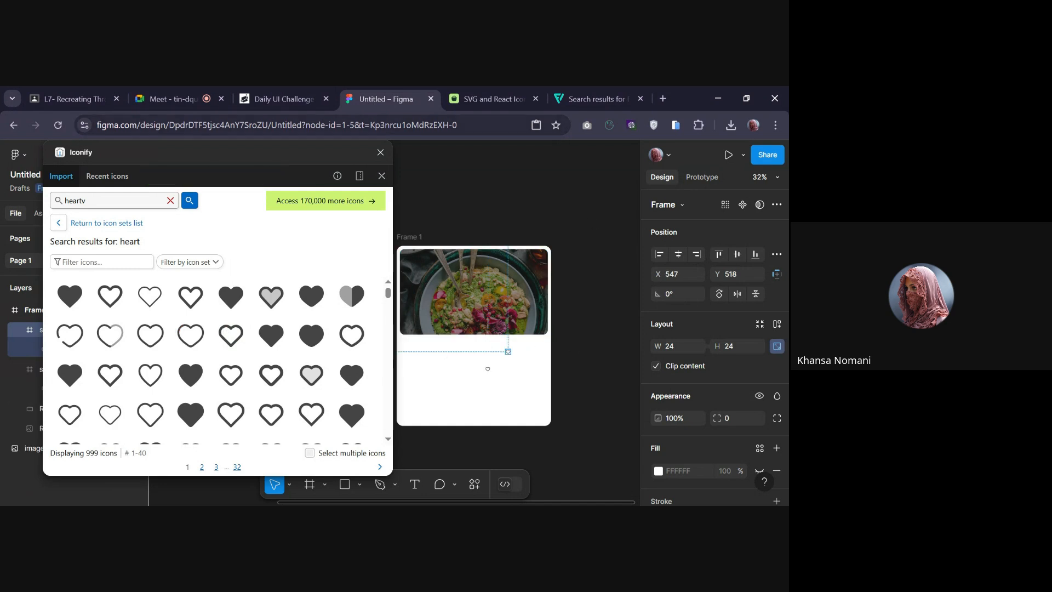
click(382, 156)
- Delete the duplicate heart icon and move the remaining one below the food photo to X 545, Y 528
scroll(507, 368, up, 4)
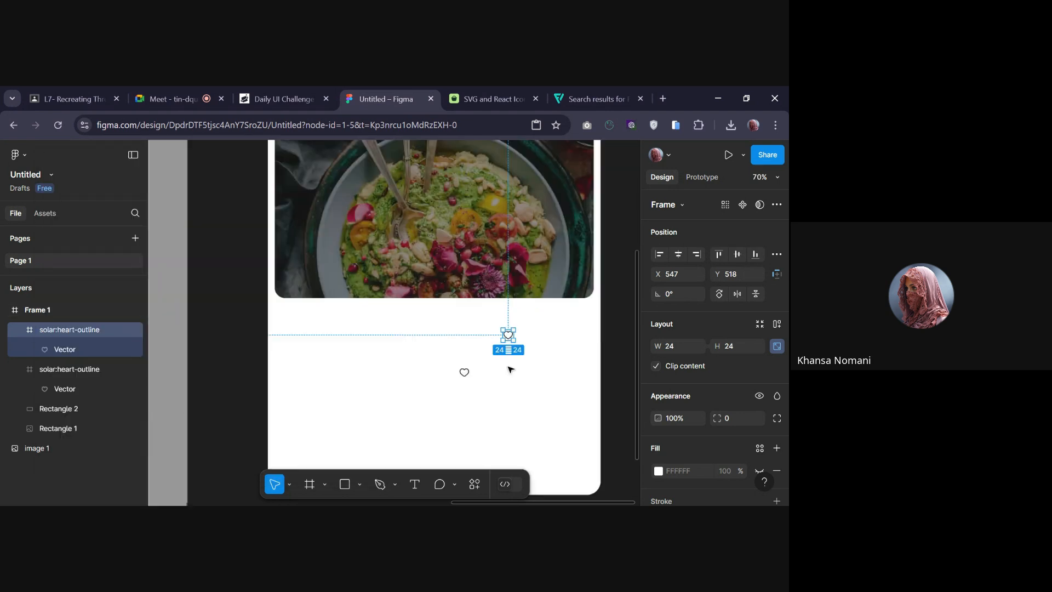
key(Delete)
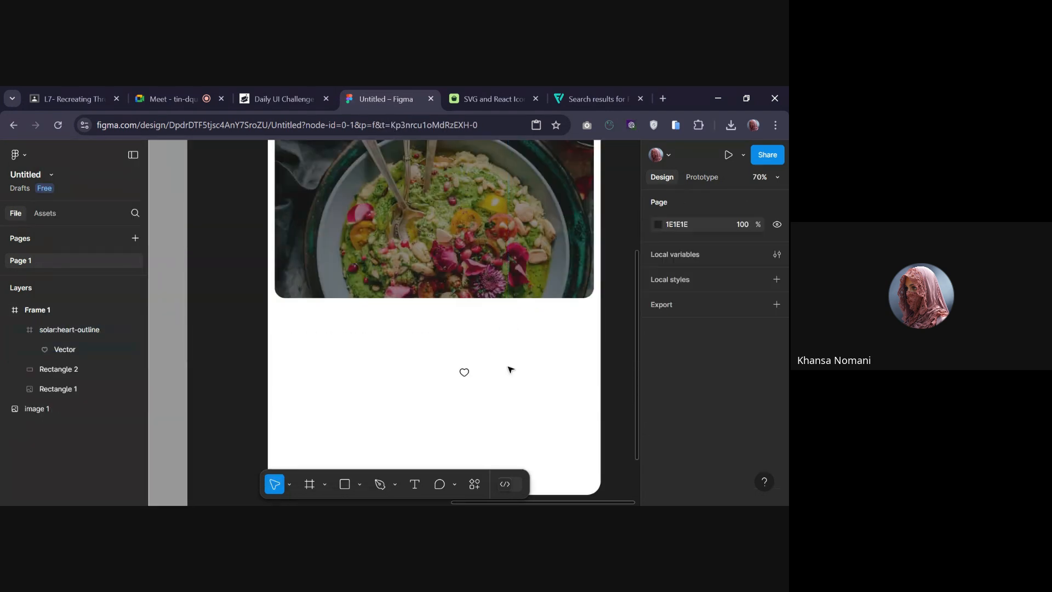
click(467, 372)
drag(466, 373, 539, 272)
scroll(537, 235, up, 2)
scroll(539, 272, right, 2)
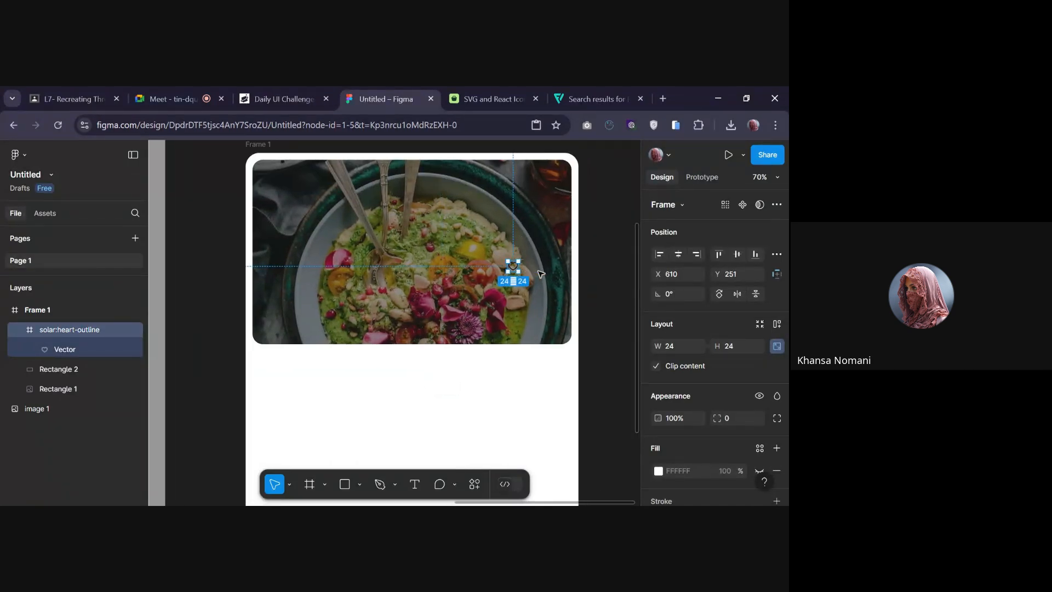
drag(513, 267, 485, 386)
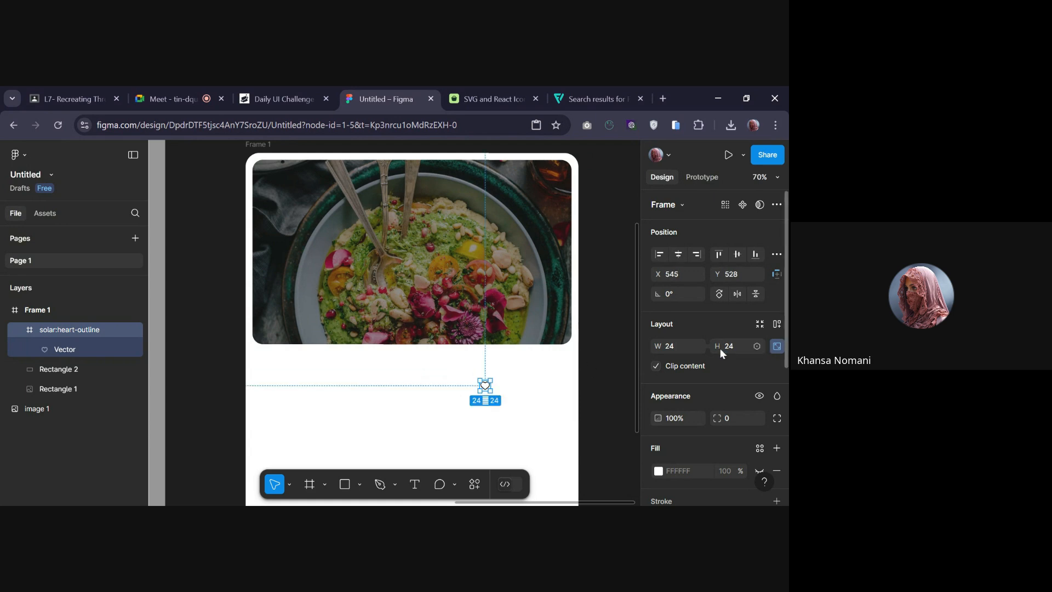
- Set the heart icon's size to 32 × 32 with its aspect ratio locked
click(668, 346)
key(Return)
click(675, 349)
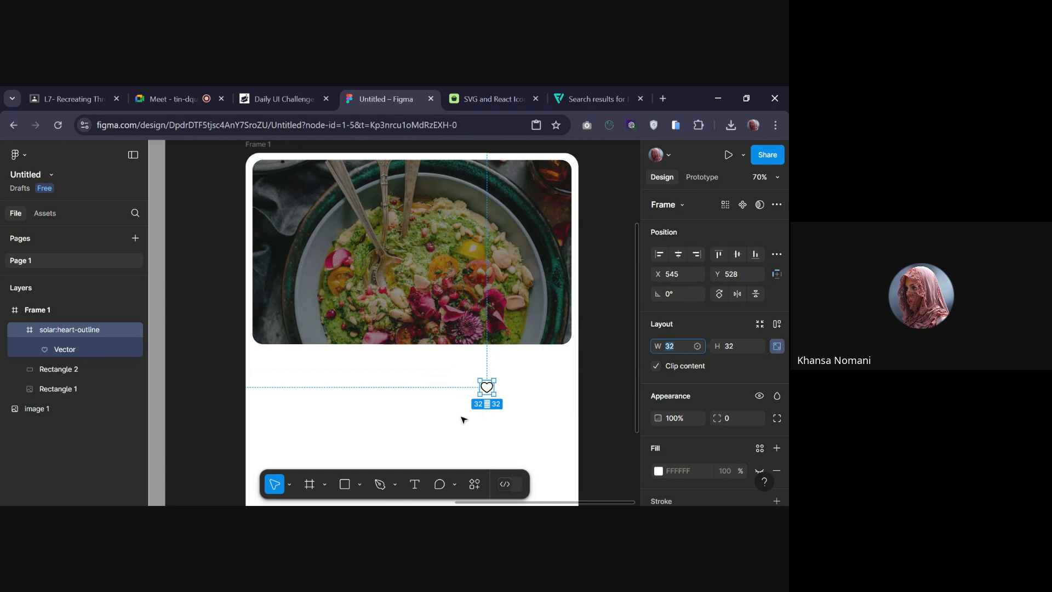
- Unlock the heart icon's aspect ratio and set its width and height to 60
click(771, 345)
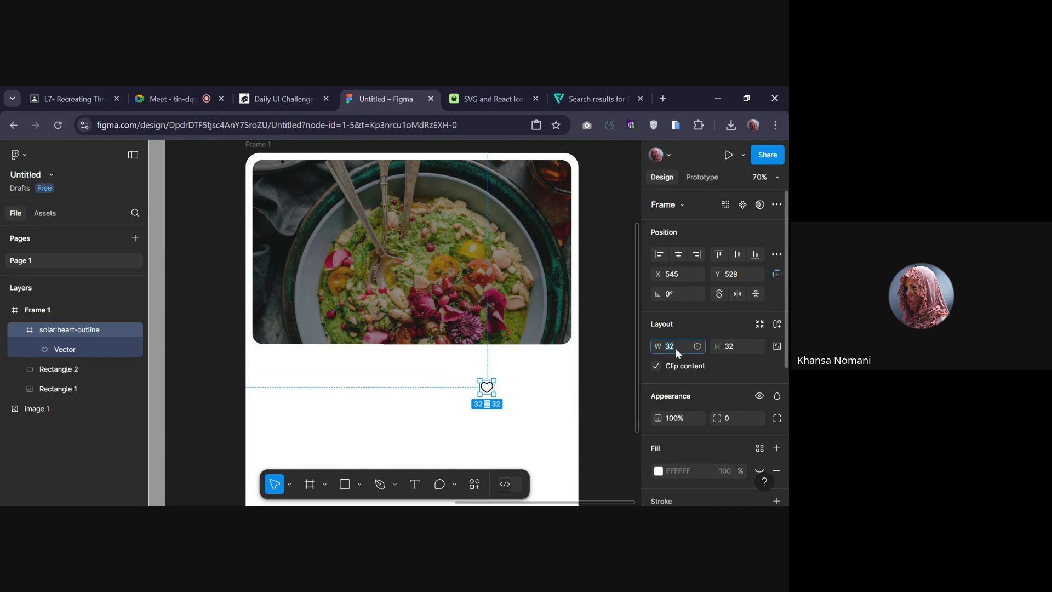
key(Return)
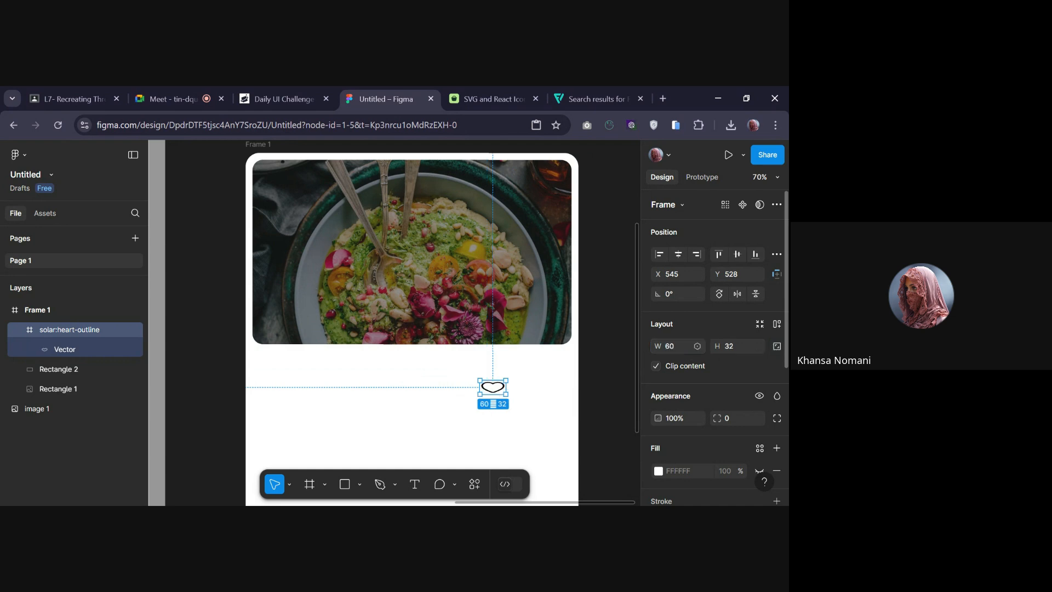
click(731, 348)
text(60)
key(Return)
- Move the heart icon within the white area and enlarge it to about 97 × 97 with the Scale tool
drag(494, 402, 432, 375)
key(k)
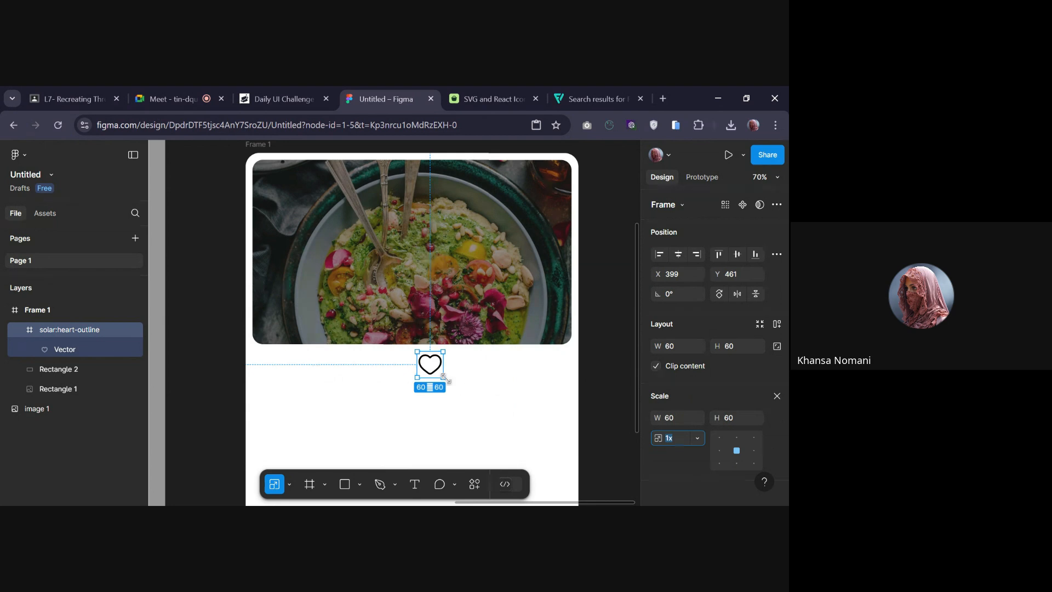
drag(443, 377, 450, 400)
key(v)
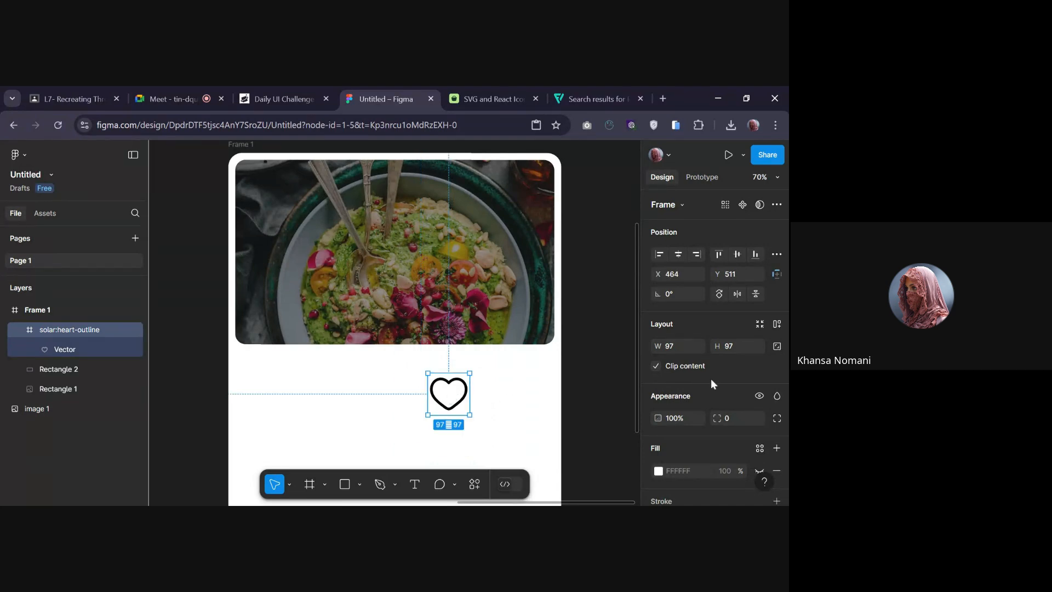
- Set the heart icon's width and height to 82
click(673, 347)
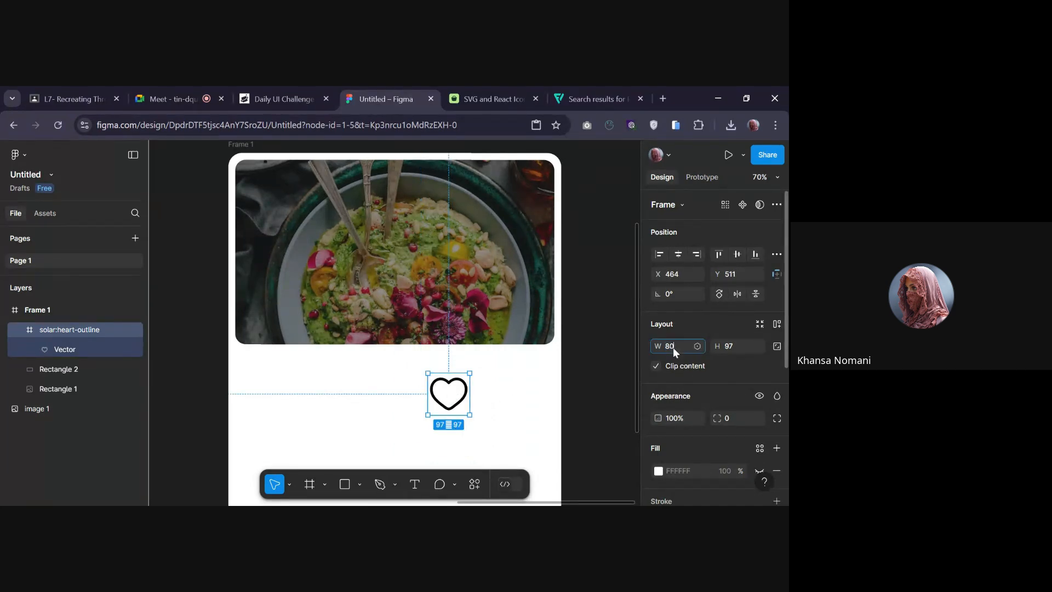
text(82)
key(Return)
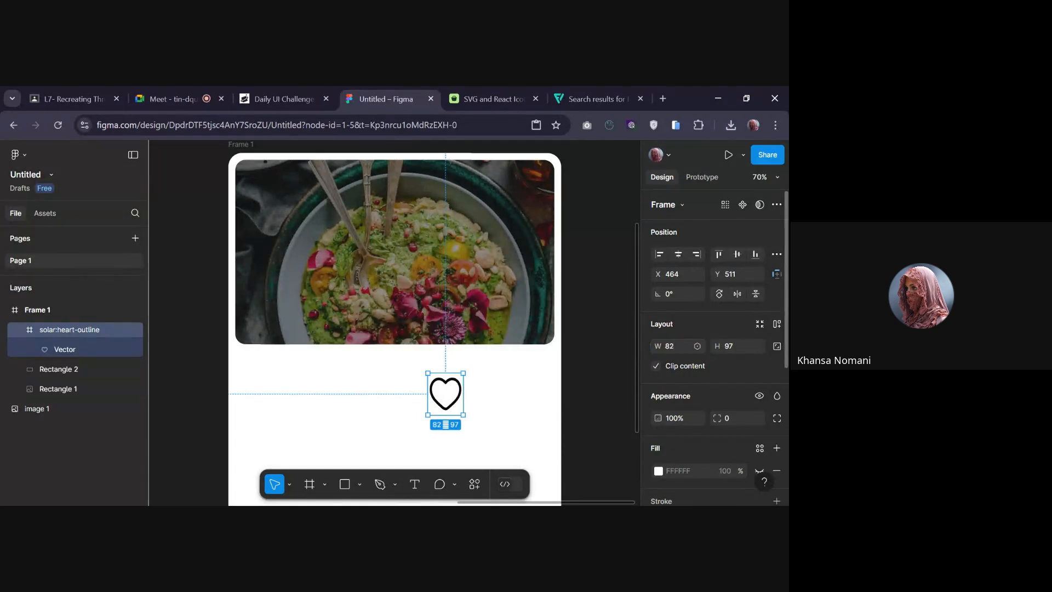
click(727, 346)
text(82)
key(Return)
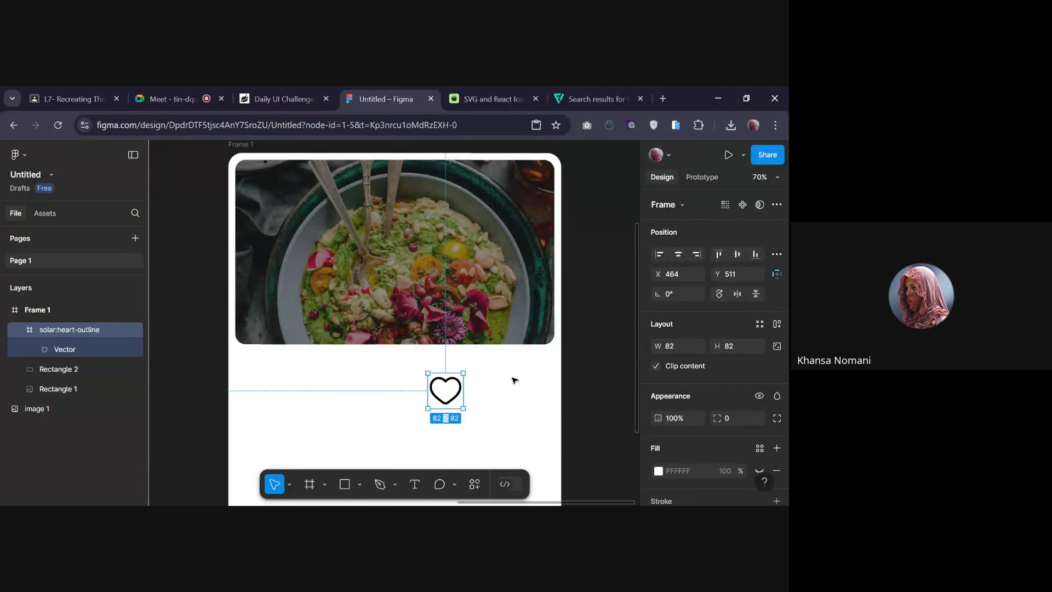
- Move the heart icon onto the photo's upper-right corner and set its colour to white, FFFFFF
drag(456, 393, 529, 233)
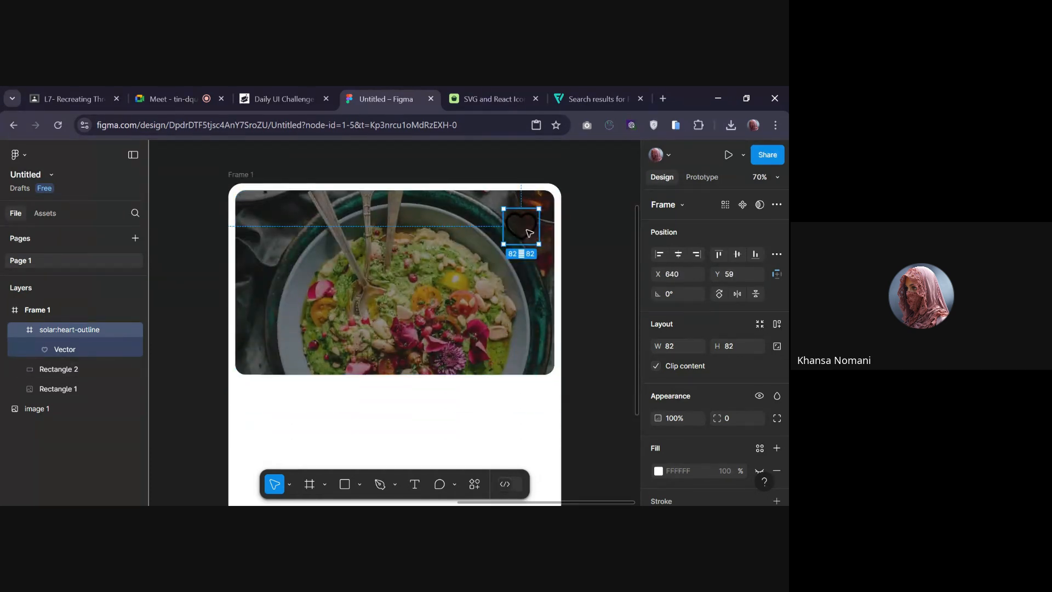
scroll(557, 219, up, 4)
scroll(557, 219, up, 1)
scroll(693, 307, down, 4)
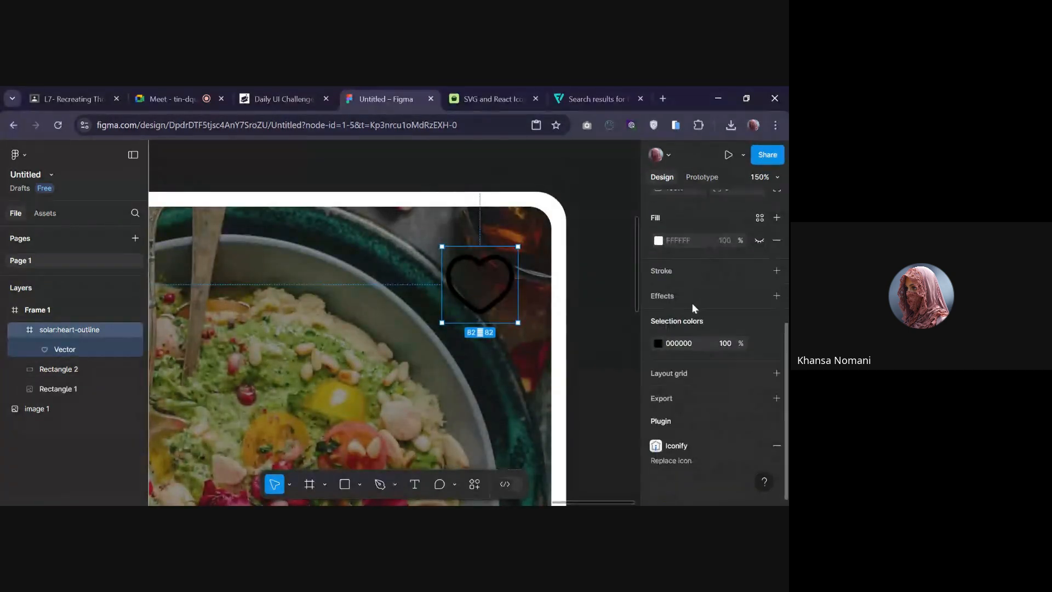
click(679, 344)
text(ff)
key(Return)
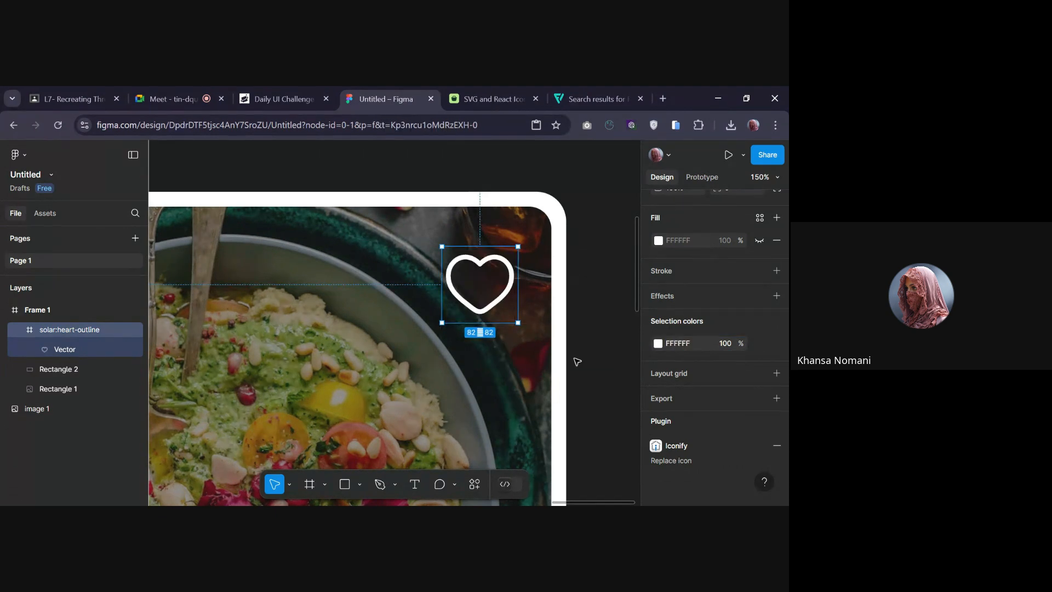
click(574, 359)
- Compare the white heart icon with the heart on the reference taco card
scroll(574, 359, down, 10)
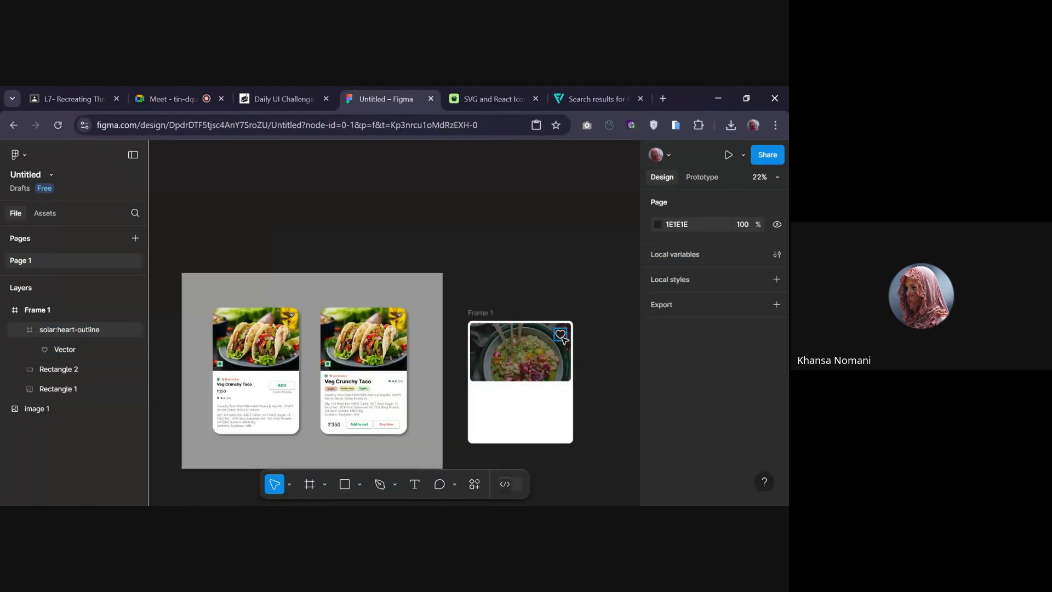
click(426, 327)
scroll(395, 318, up, 5)
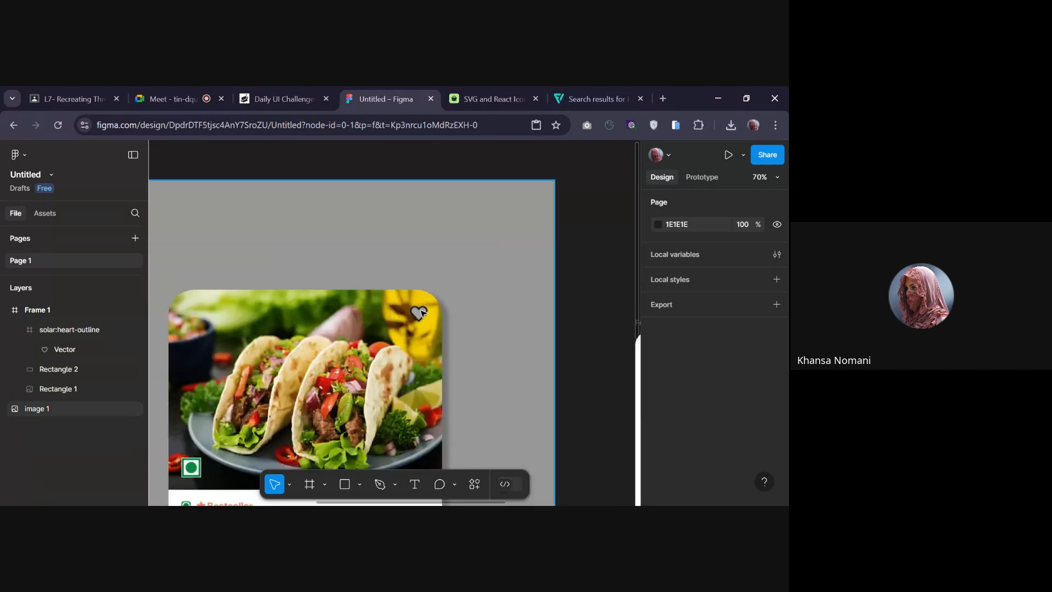
scroll(425, 313, right, 10)
scroll(422, 329, down, 4)
- Place a copy of the heart icon just below the original on the photo and delete that copy
click(418, 341)
click(418, 341)
scroll(418, 340, up, 5)
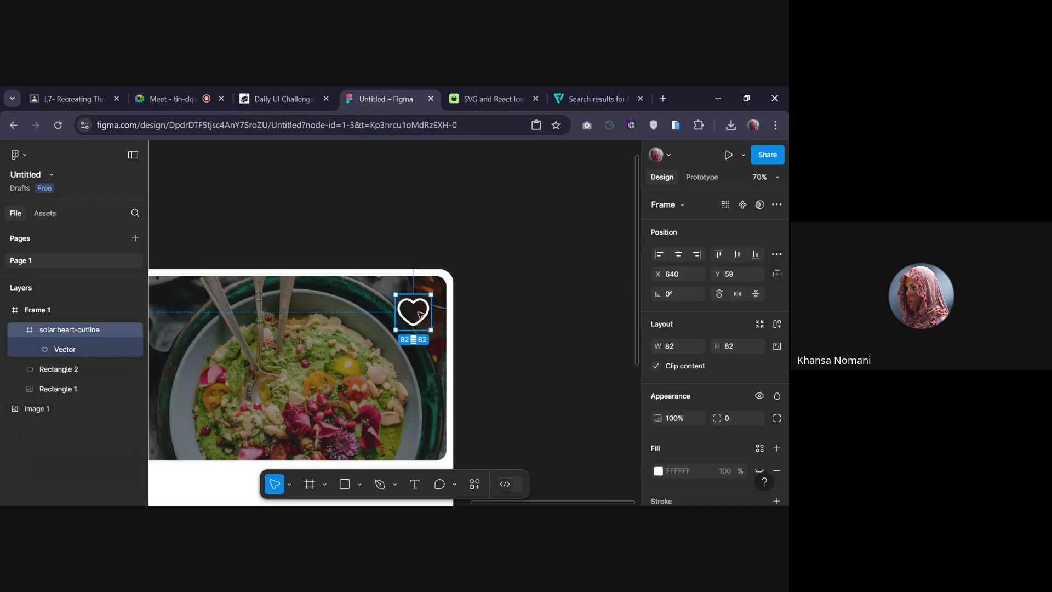
drag(418, 324, 415, 354)
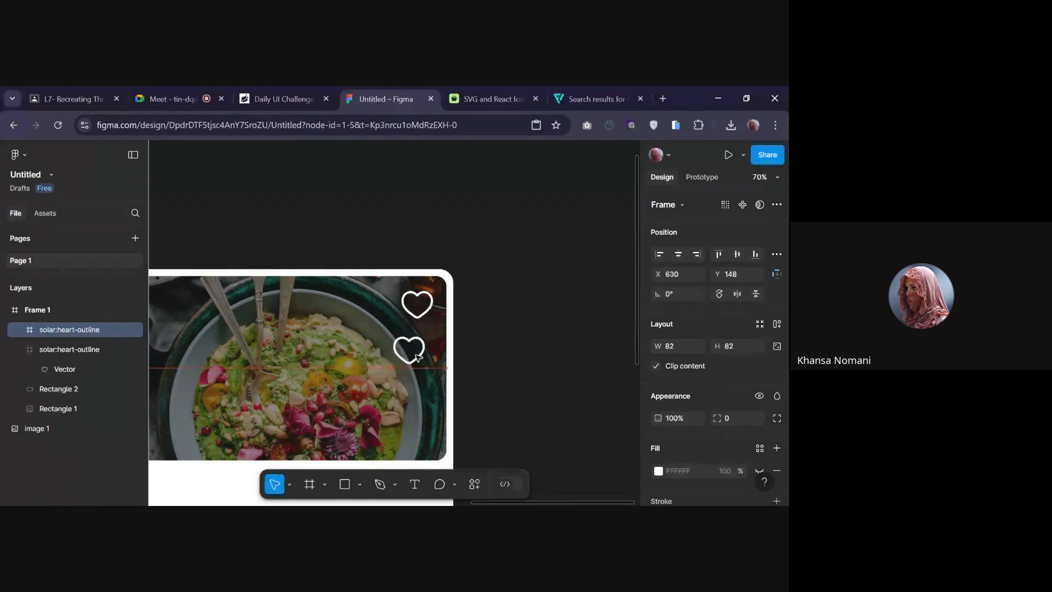
scroll(415, 353, up, 3)
double_click(422, 358)
scroll(674, 363, down, 2)
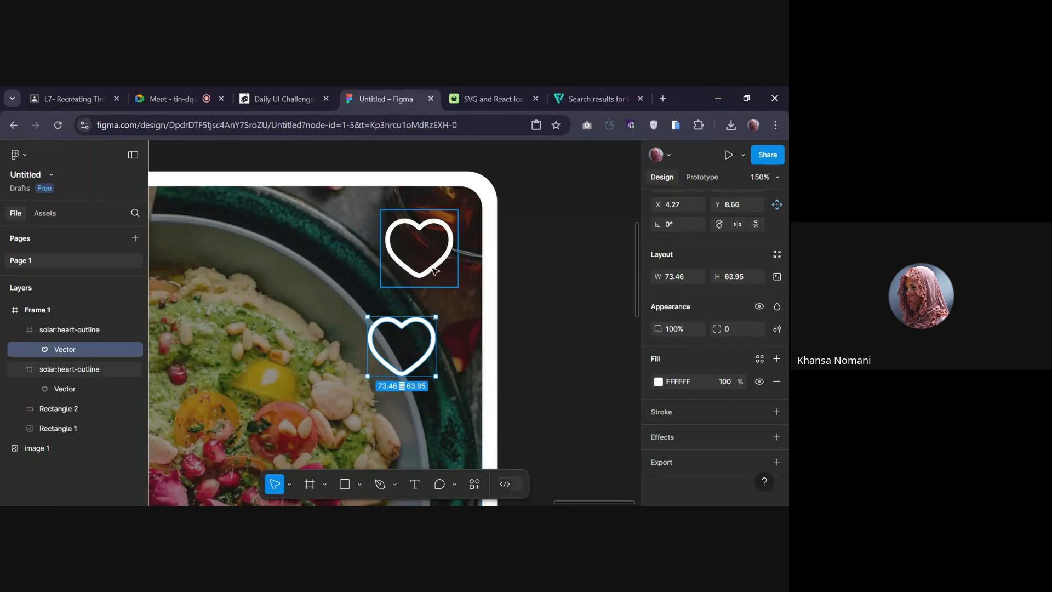
click(420, 237)
click(420, 342)
key(Delete)
- Position the heart icon at X 650, Y 42 so it sits 42 from the frame's top and right edges
click(437, 267)
ctrl+scroll(437, 267, down, 3)
scroll(438, 268, left, 3)
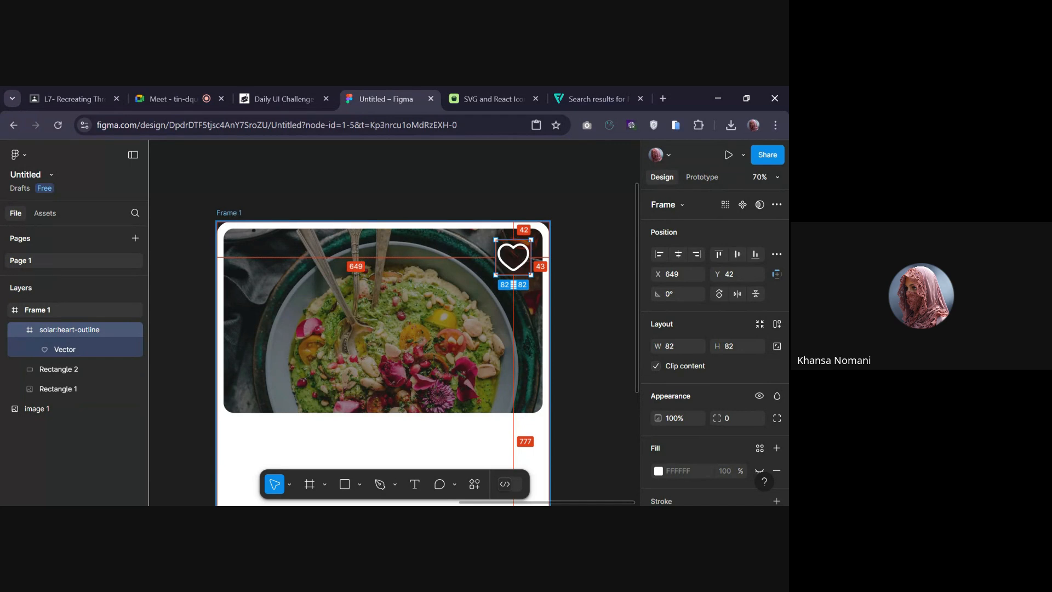
key(Right)
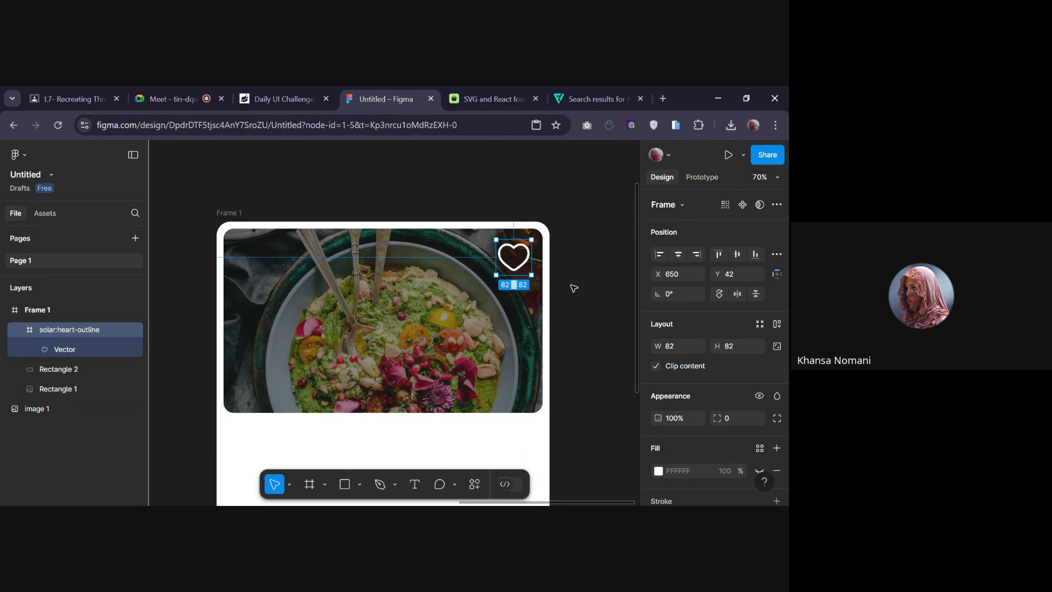
scroll(534, 258, up, 5)
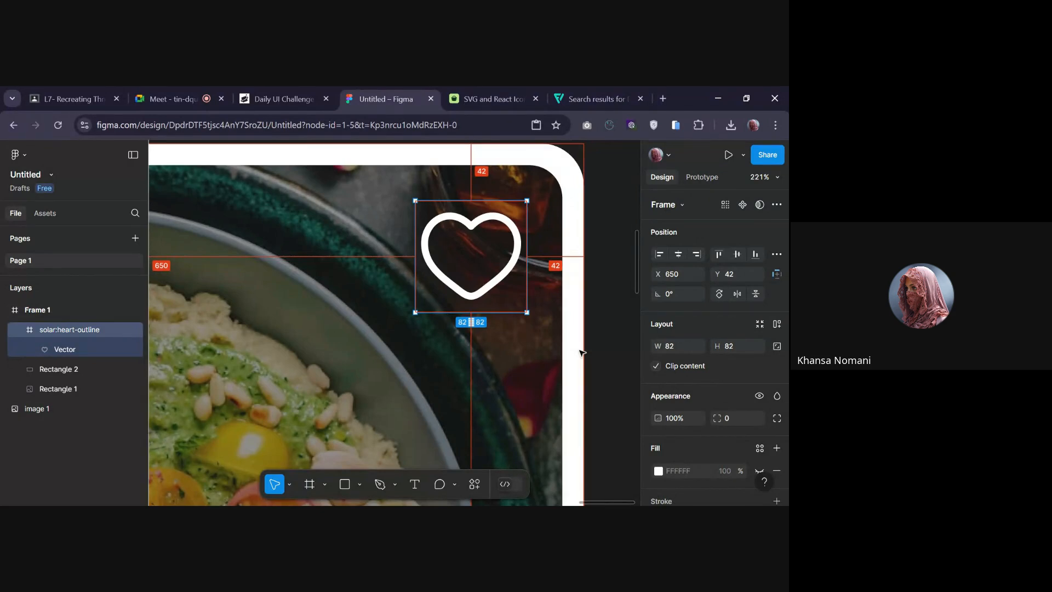
scroll(599, 354, down, 8)
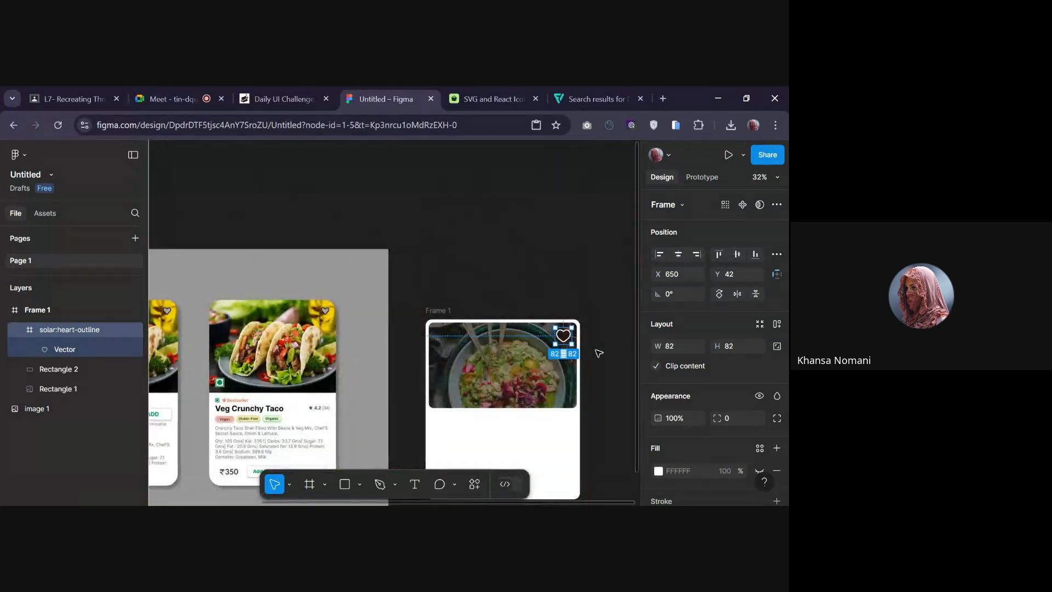
- Examine the reference taco cards' veg symbol, title and details against the new card's empty white area
click(599, 354)
scroll(599, 353, down, 1)
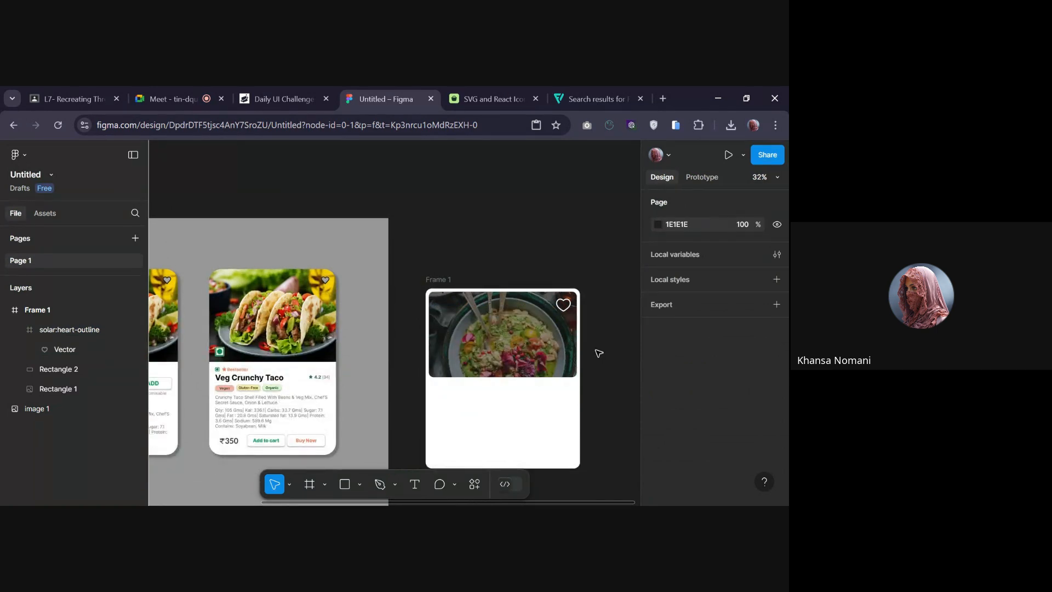
scroll(215, 362, up, 5)
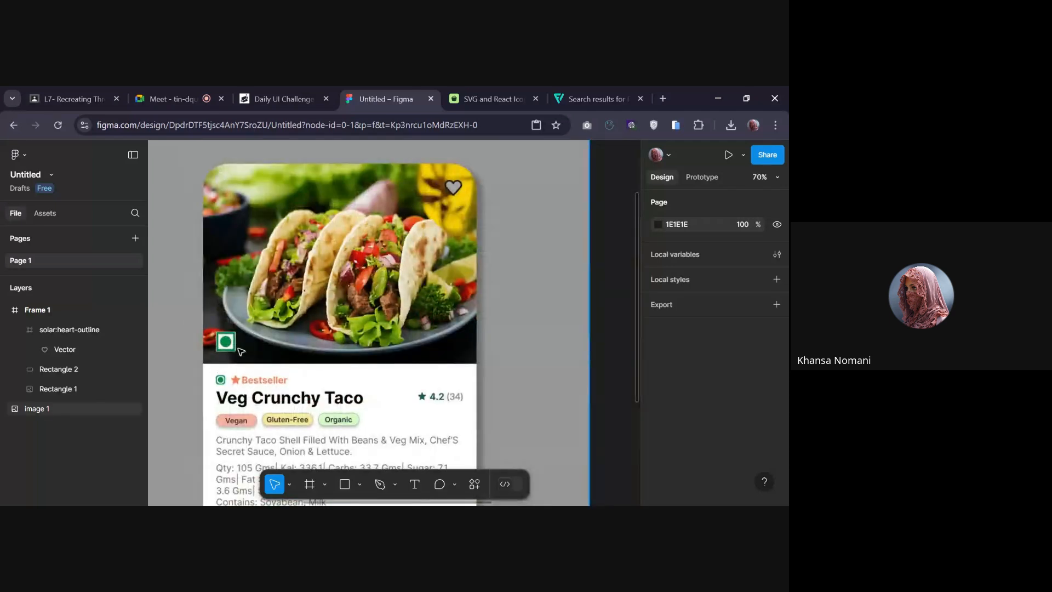
scroll(243, 345, left, 5)
scroll(278, 360, right, 5)
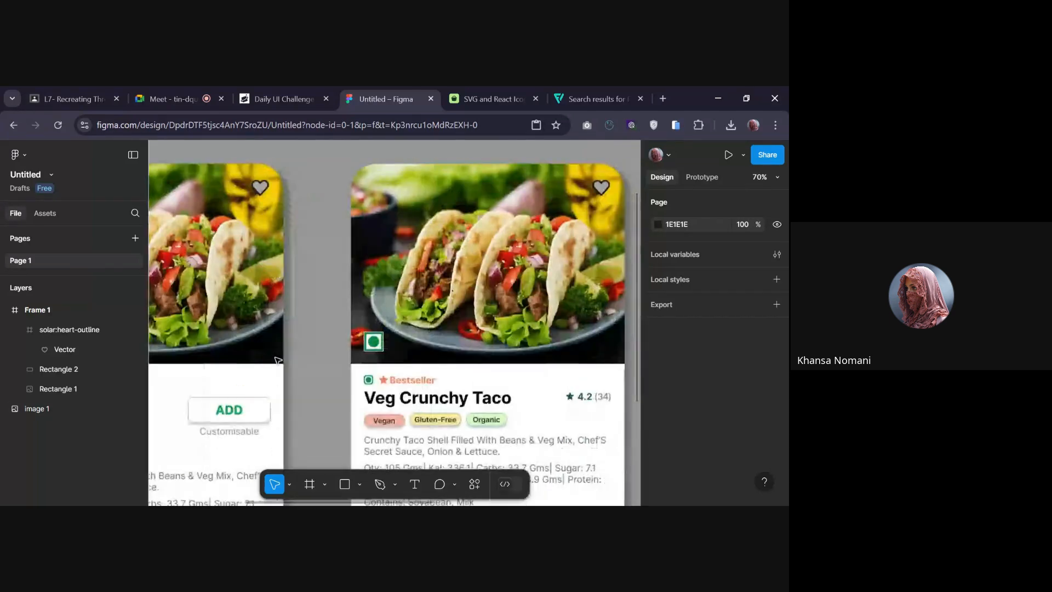
scroll(278, 359, right, 5)
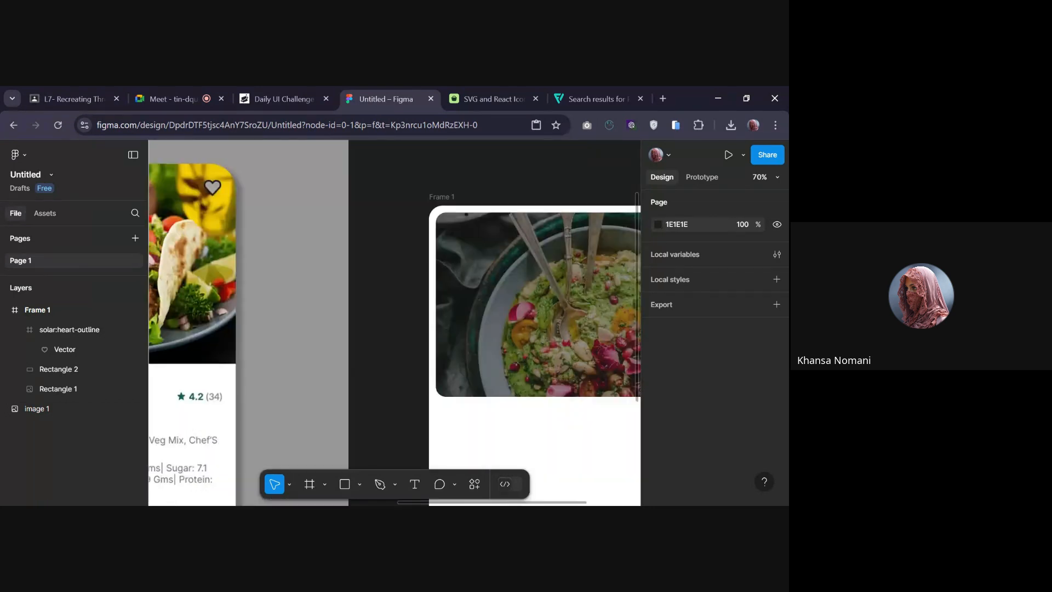
scroll(278, 360, down, 2)
scroll(277, 357, down, 4)
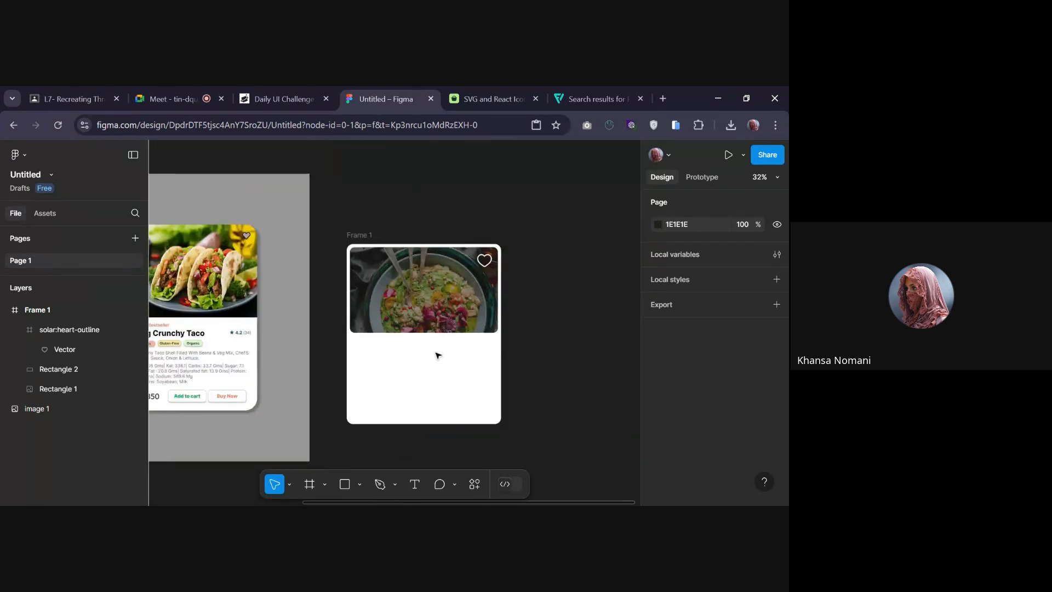
scroll(436, 356, left, 1)
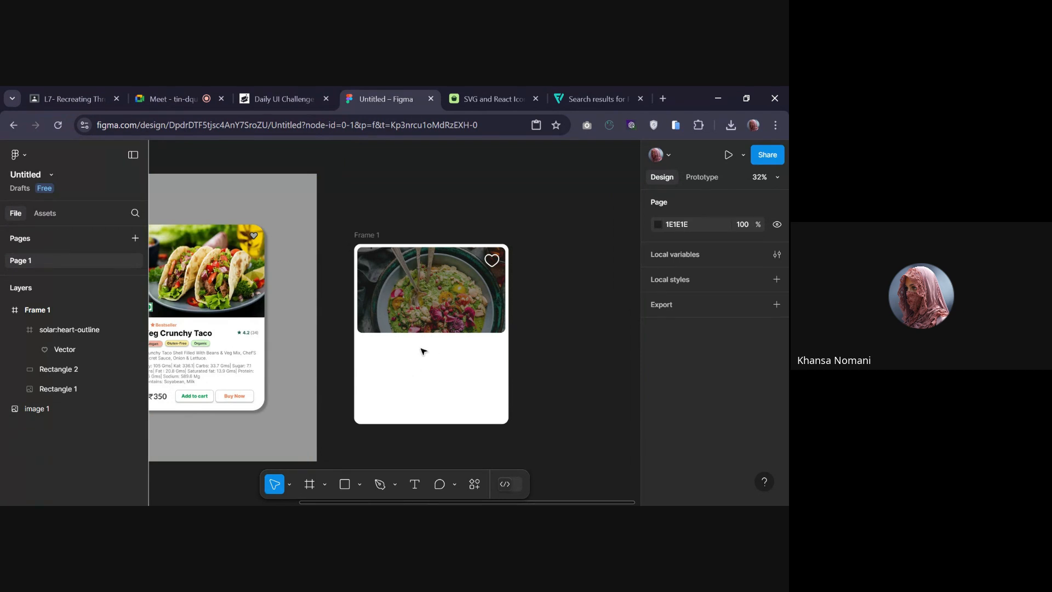
- Add a text box about 278 × 99 below the photo reading "Veg Crunchy Taco" and set it to auto width
key(t)
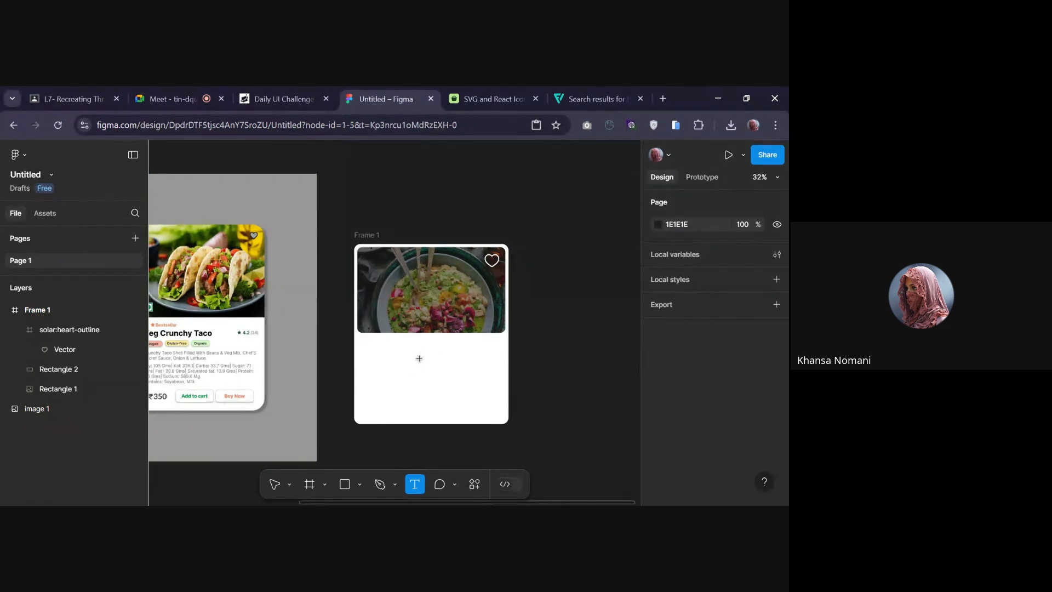
drag(363, 339, 419, 361)
scroll(419, 360, left, 1)
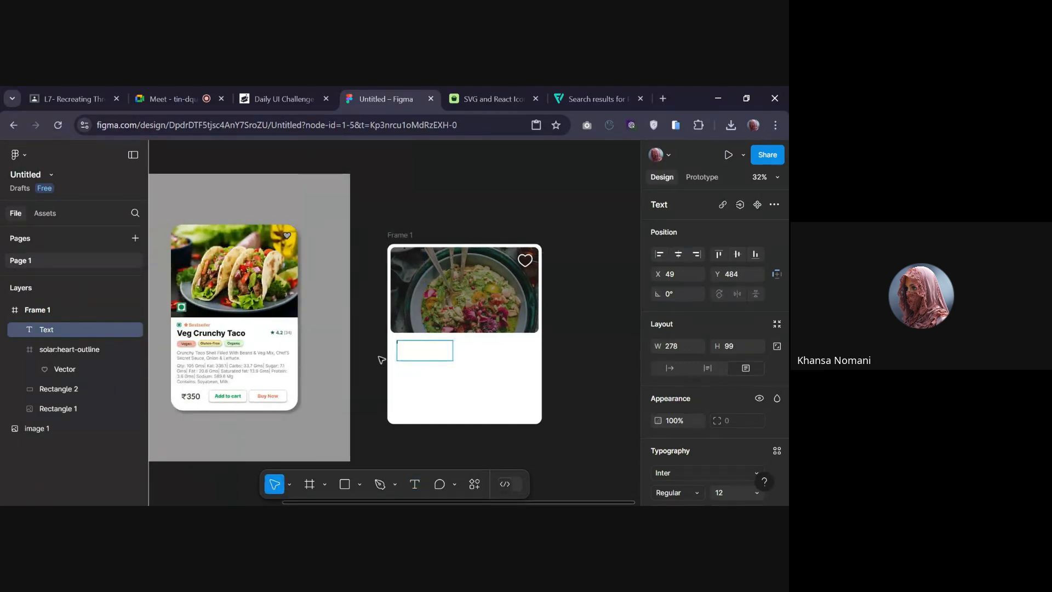
text(Veg Crunchy Taco)
scroll(413, 363, up, 5)
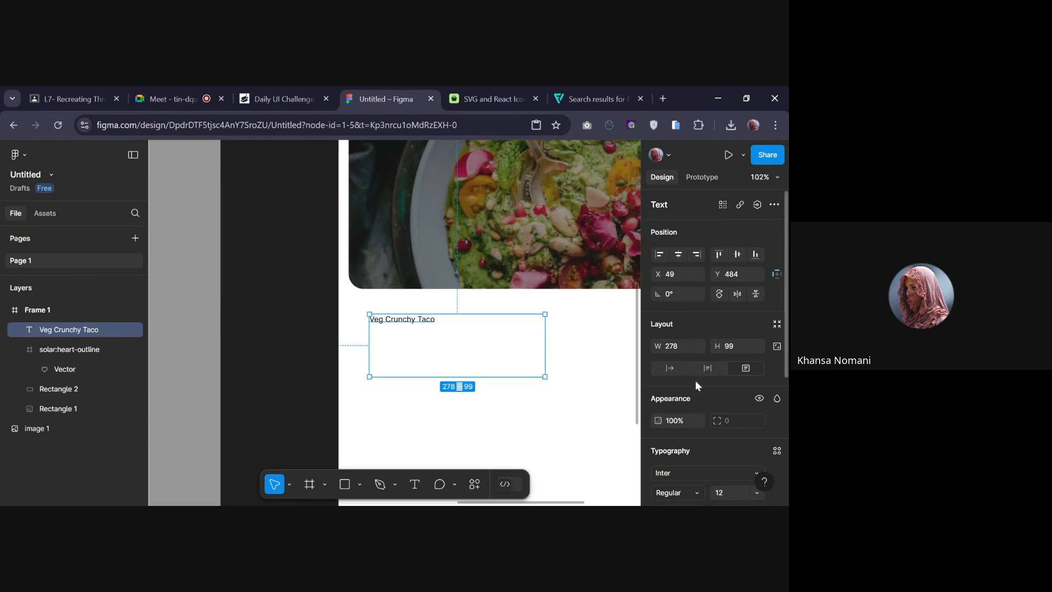
click(678, 370)
- Set the Veg Crunchy Taco title's font to Craftwork Grotesk
scroll(678, 369, down, 1)
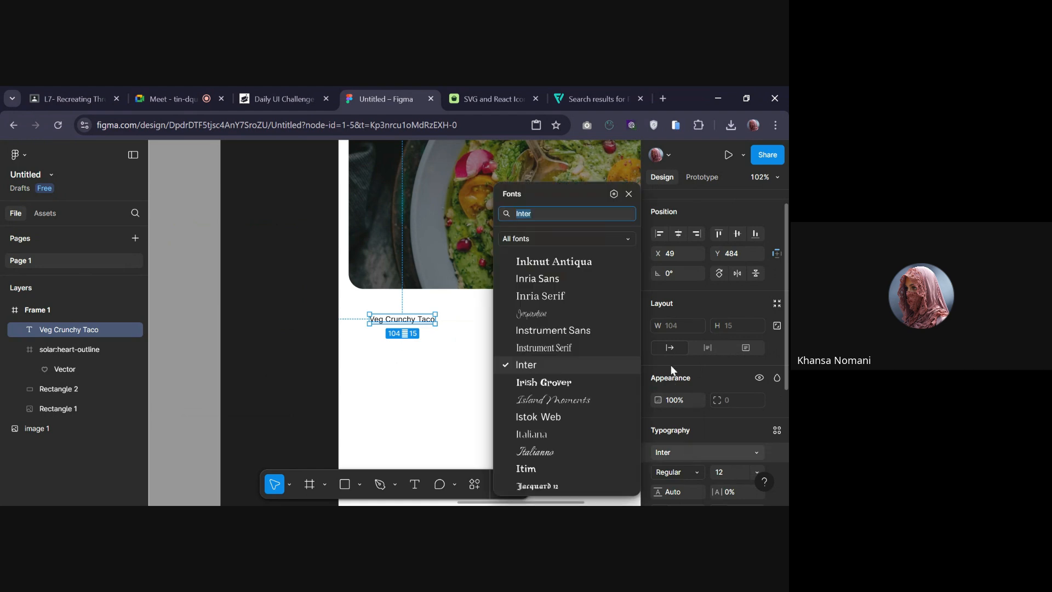
text(craft)
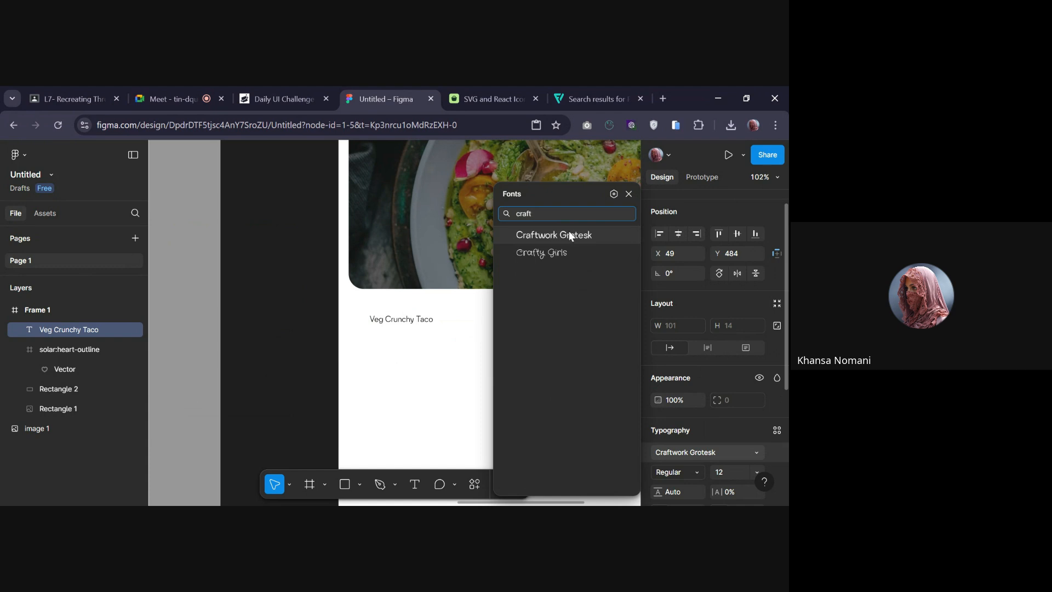
click(569, 234)
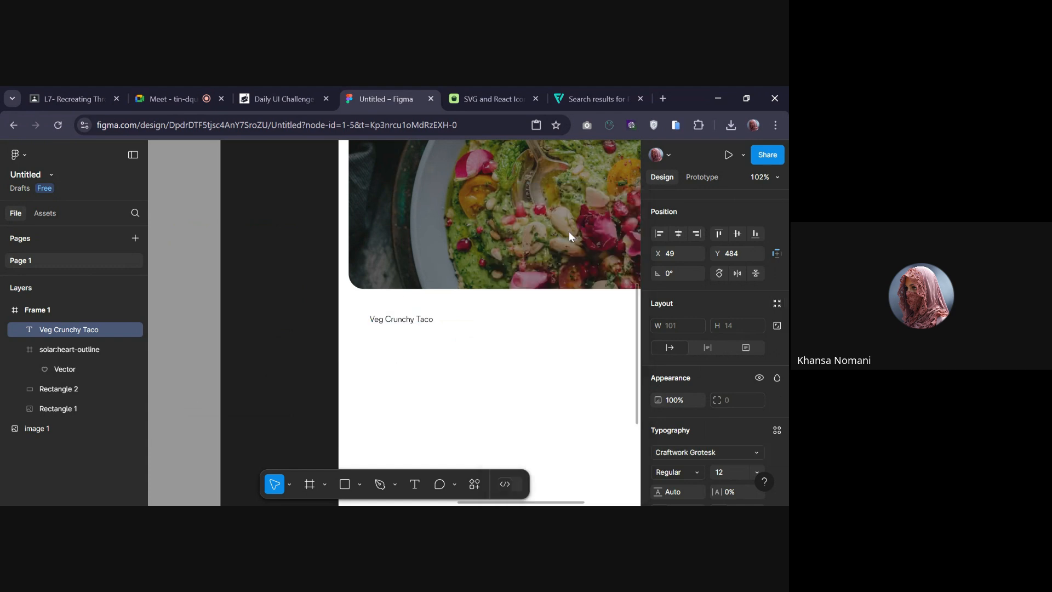
- Set the Veg Crunchy Taco title to Bold weight in the Athletics font
scroll(712, 306, down, 2)
click(694, 354)
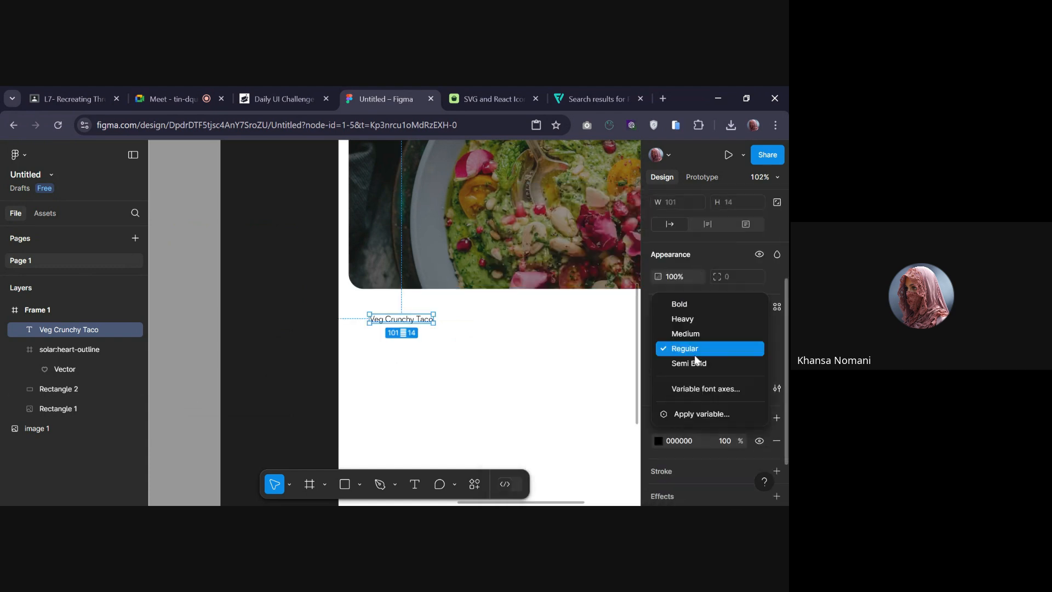
click(692, 304)
click(694, 328)
text(ath)
click(604, 252)
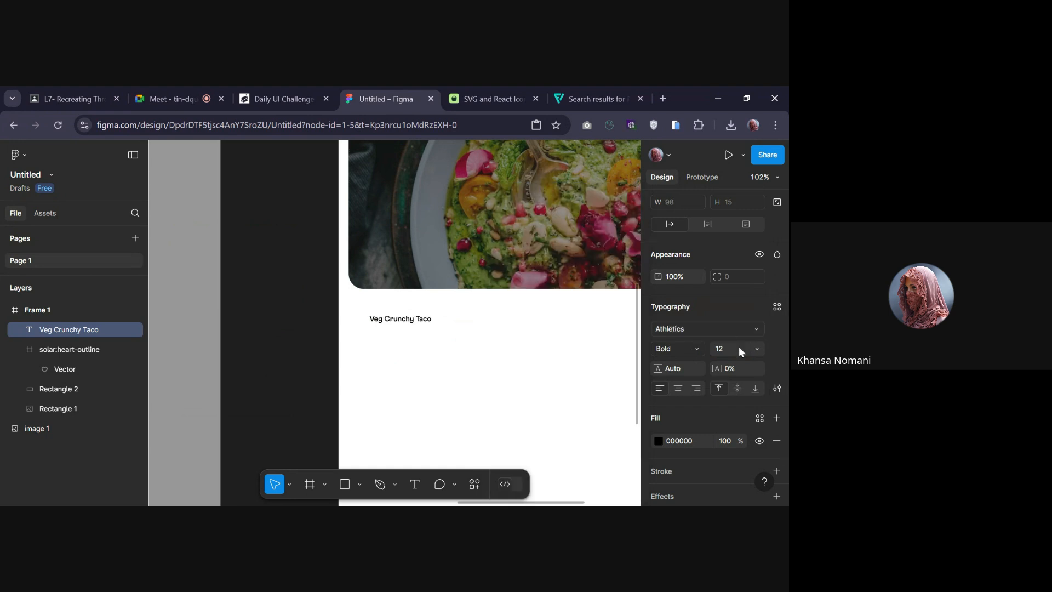
- Set the Veg Crunchy Taco title's font size to 36
click(756, 348)
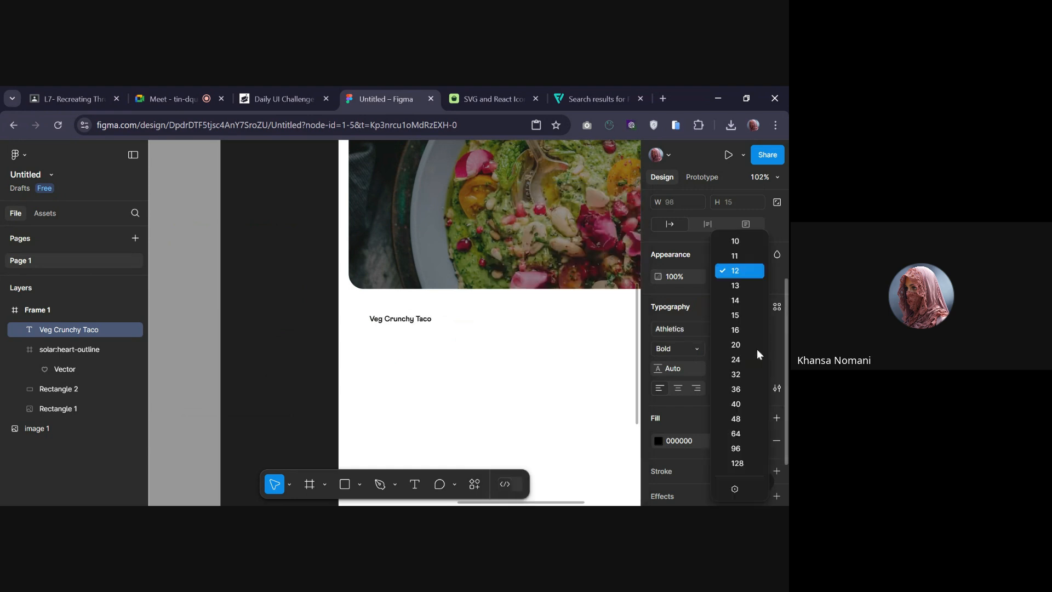
click(747, 389)
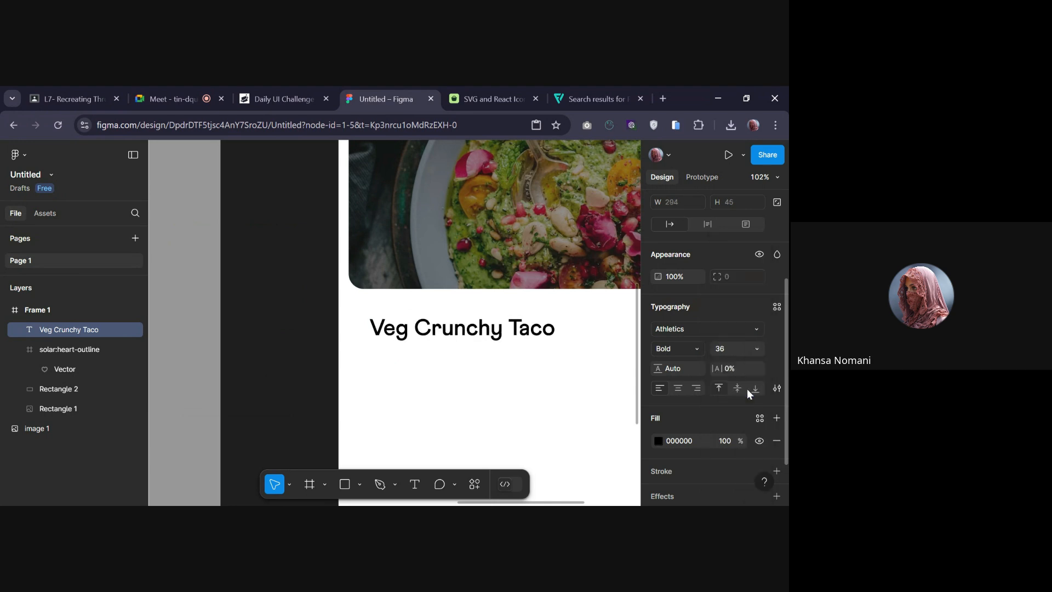
scroll(496, 352, down, 5)
scroll(496, 352, up, 2)
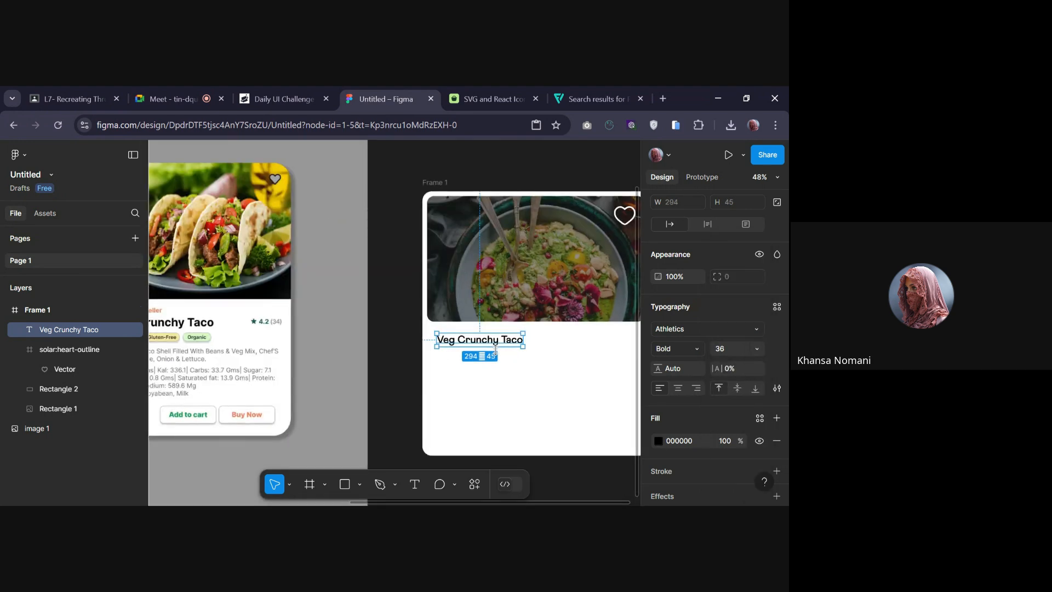
- Set the title's font size to 48 and align it with the photo's left edge at X 16, Y 477
mouse_move(489, 349)
mouse_down()
mouse_move(489, 338)
mouse_move(481, 350)
mouse_up()
click(732, 349)
text(48)
key(Return)
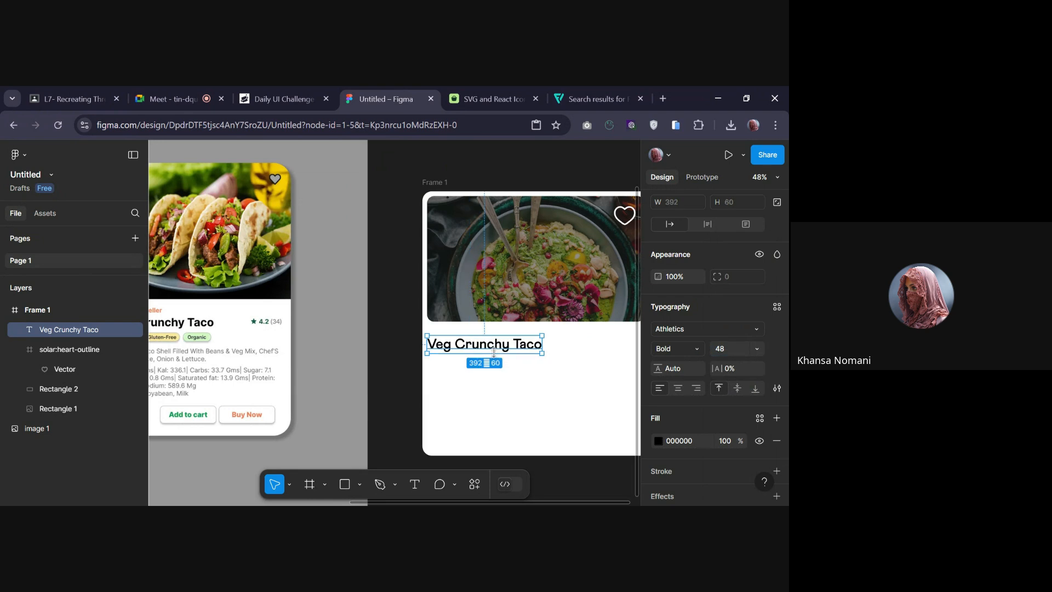
drag(492, 345, 494, 343)
scroll(493, 342, right, 3)
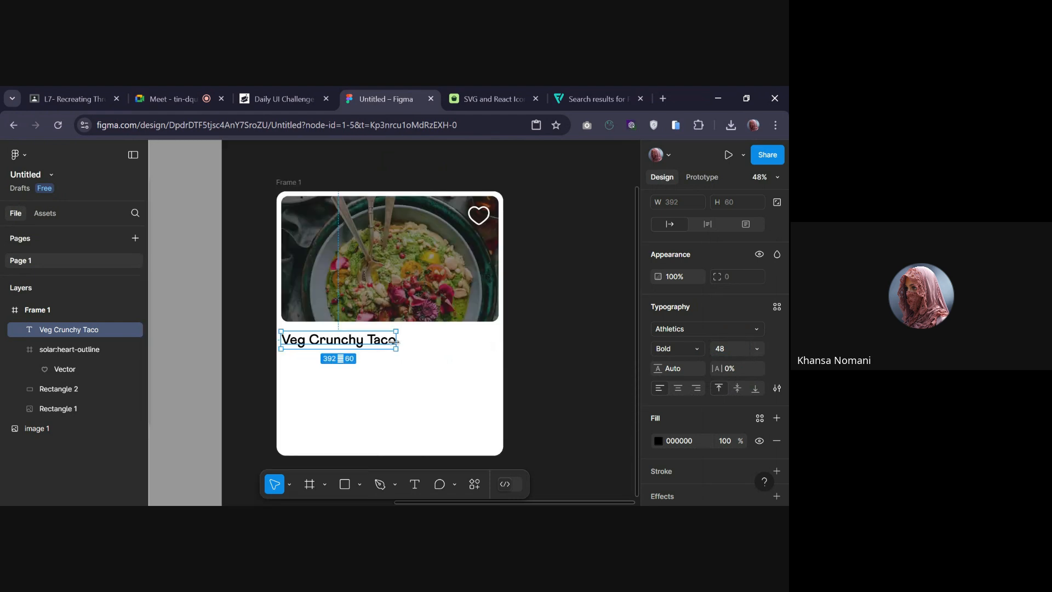
- Move the Veg Crunchy Taco title up closer to the photo, to X 16, Y 470
click(457, 358)
click(394, 305)
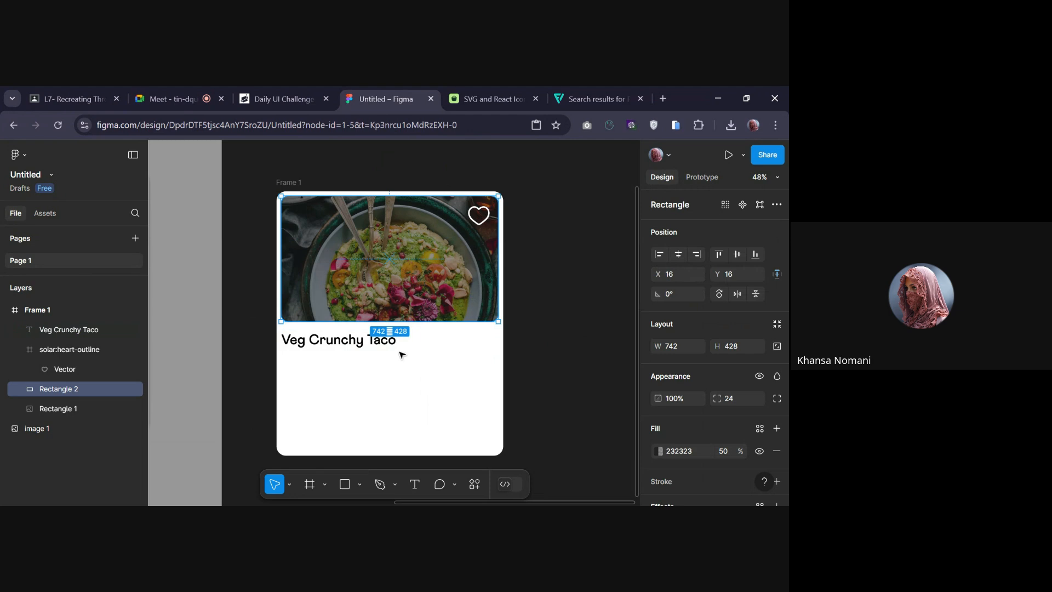
click(368, 344)
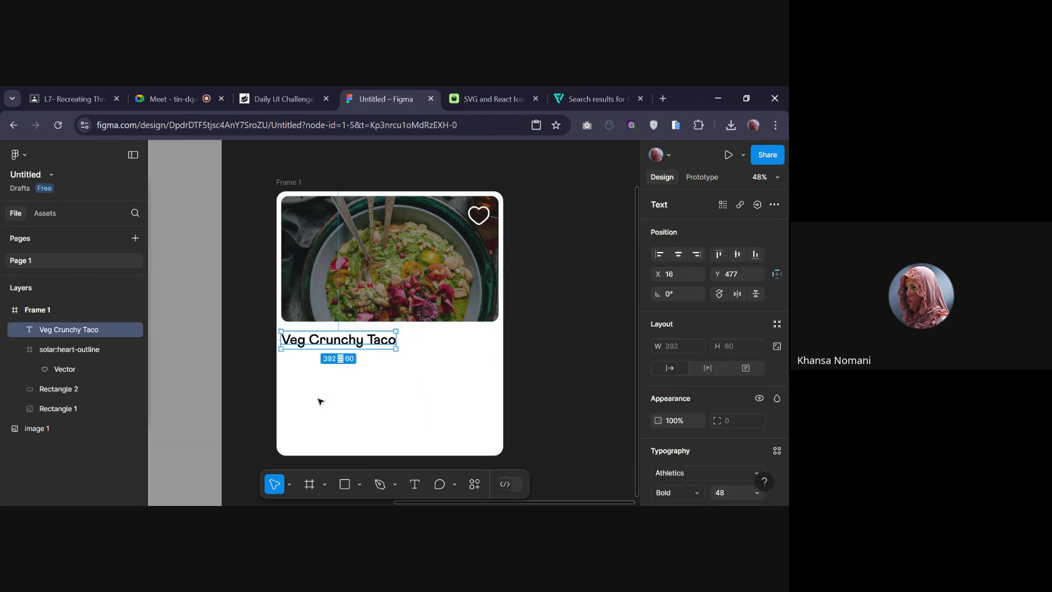
scroll(320, 401, up, 3)
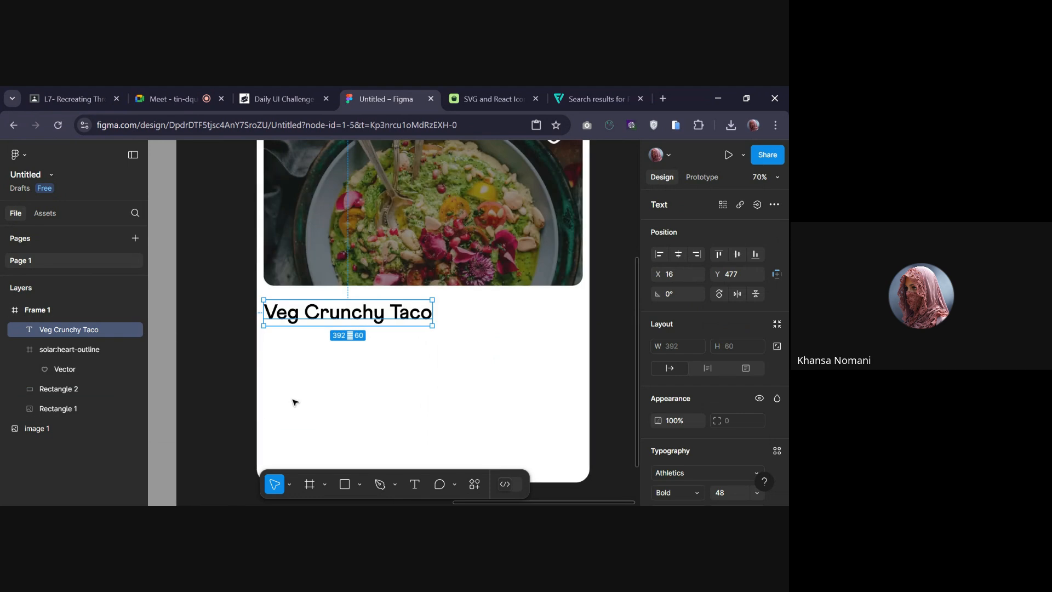
drag(335, 322, 336, 318)
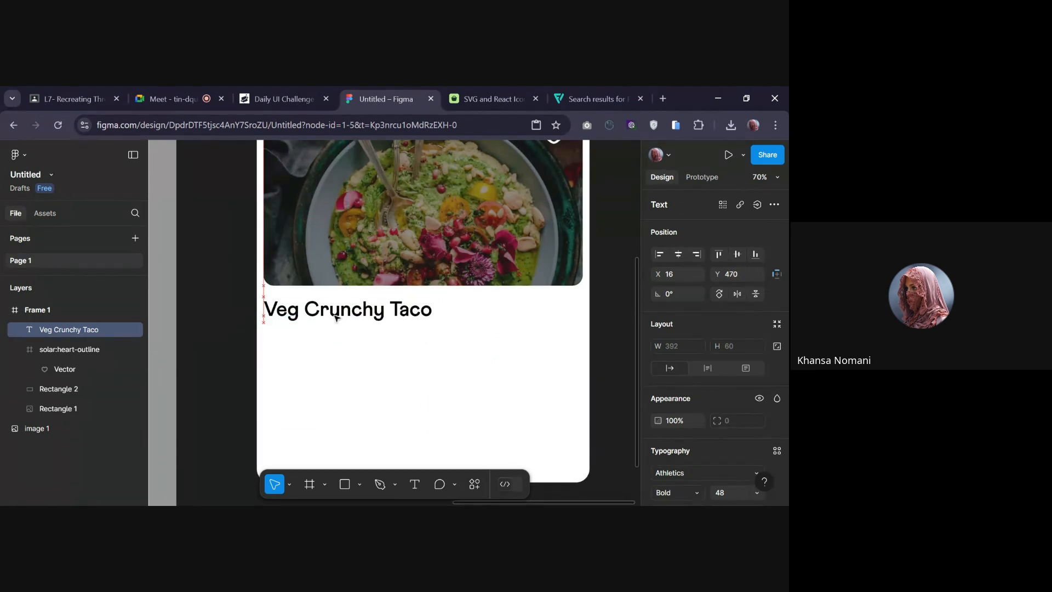
- Adjust the Veg Crunchy Taco title's position below the photo to X 16, Y 468
key(shift+Right)
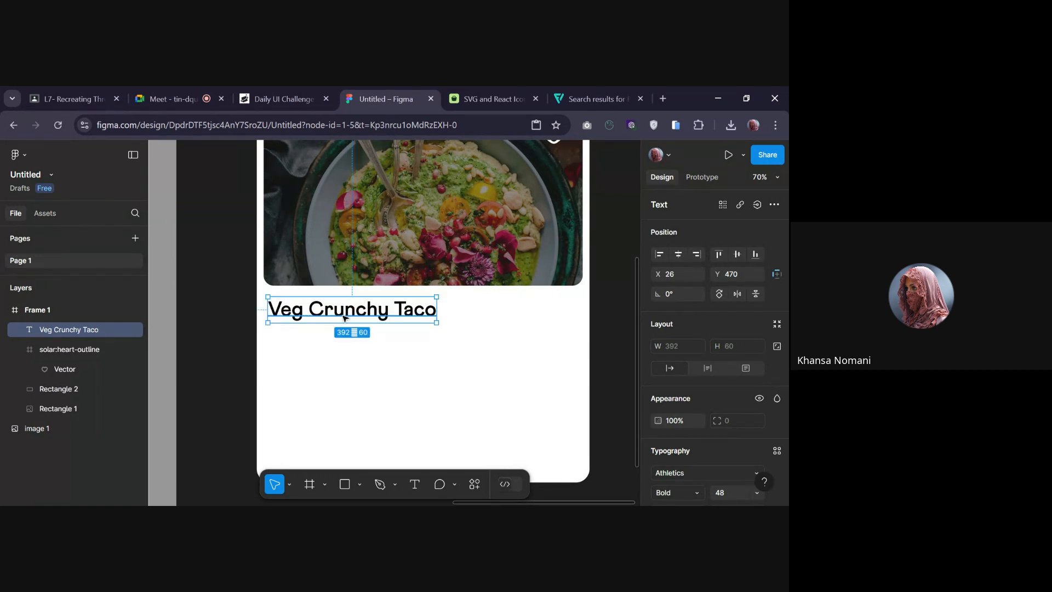
drag(341, 319, 339, 317)
key(alt)
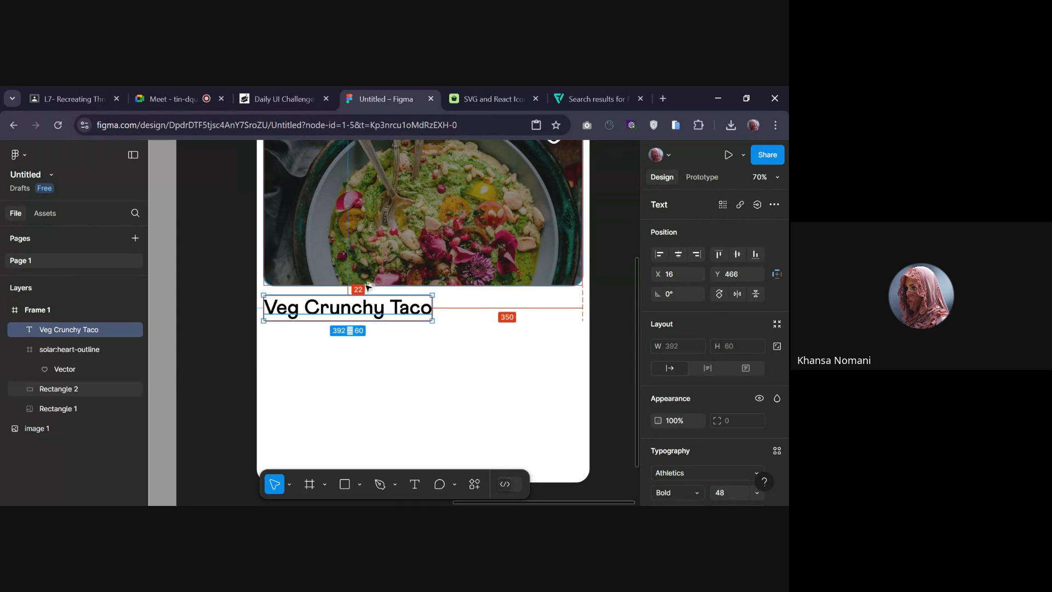
key(Down)
key(Down)
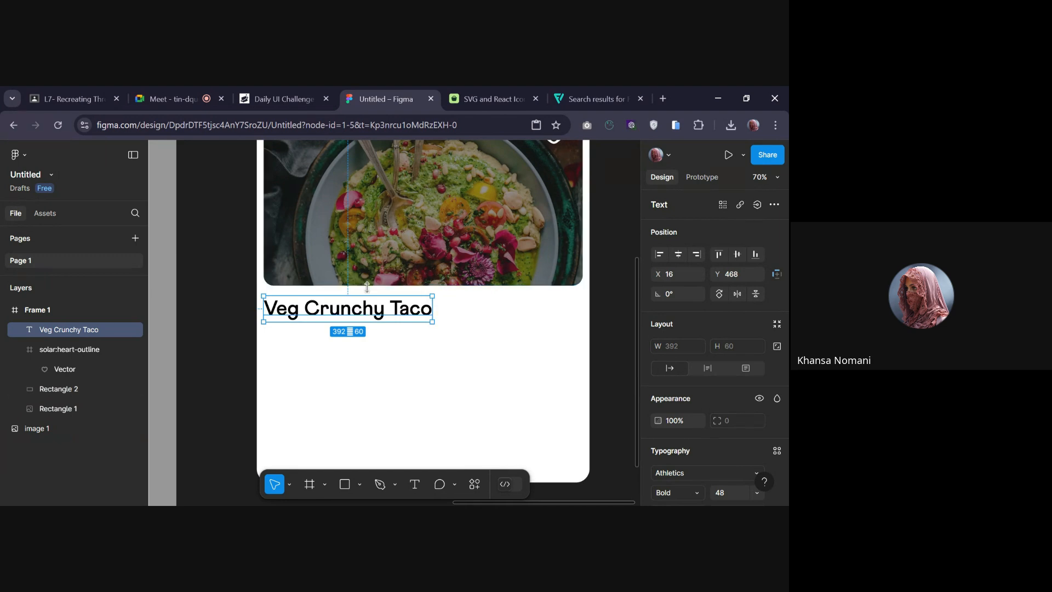
click(399, 357)
- Duplicate the Veg Crunchy Taco title straight below the original at X 16, Y 590
scroll(399, 358, down, 3)
scroll(400, 357, left, 2)
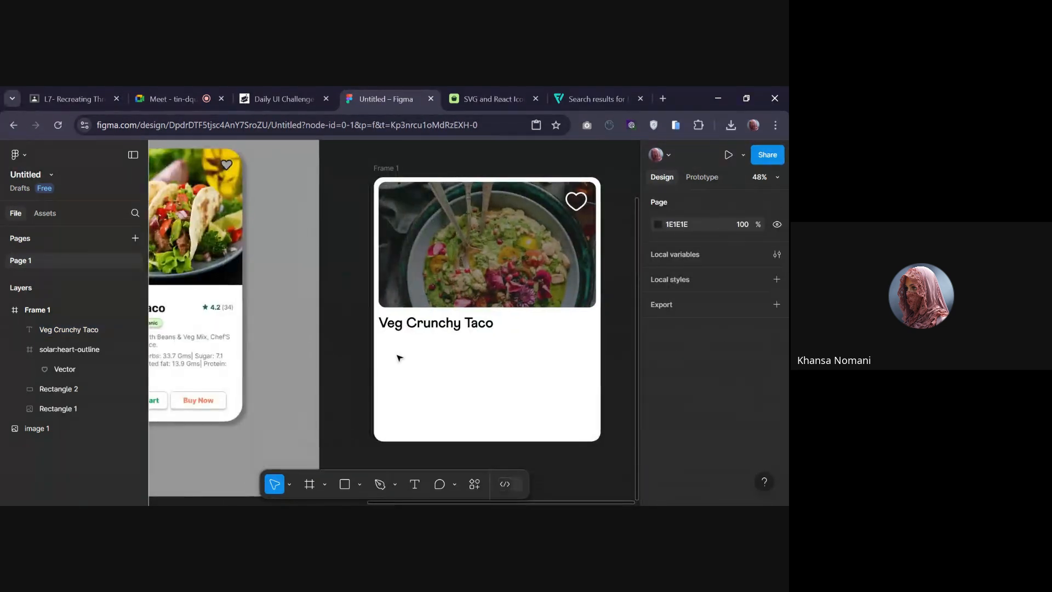
scroll(222, 301, left, 3)
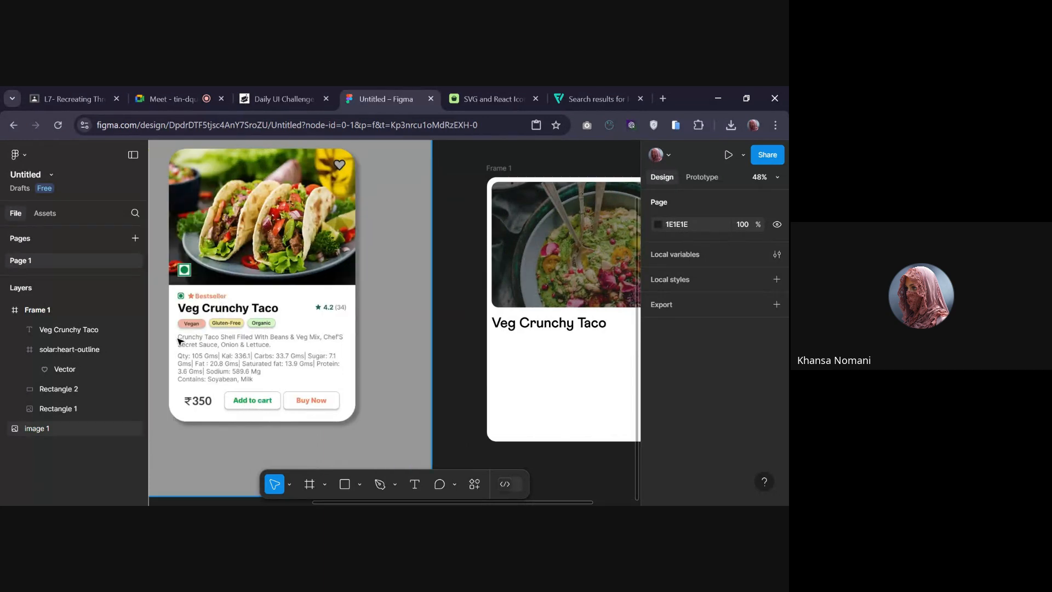
scroll(190, 339, up, 4)
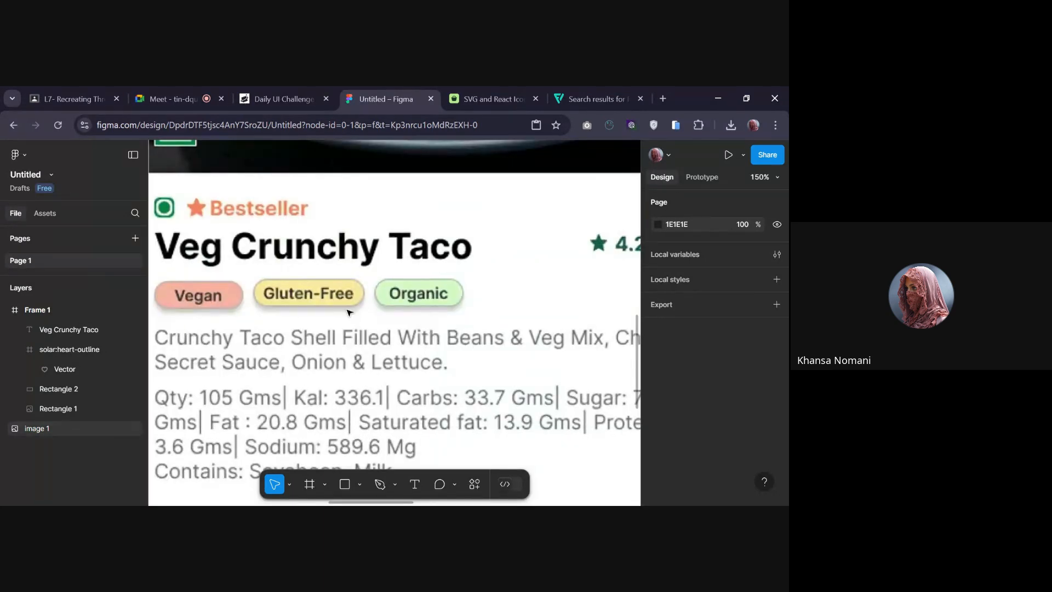
scroll(350, 312, down, 4)
scroll(349, 312, right, 10)
scroll(416, 327, left, 3)
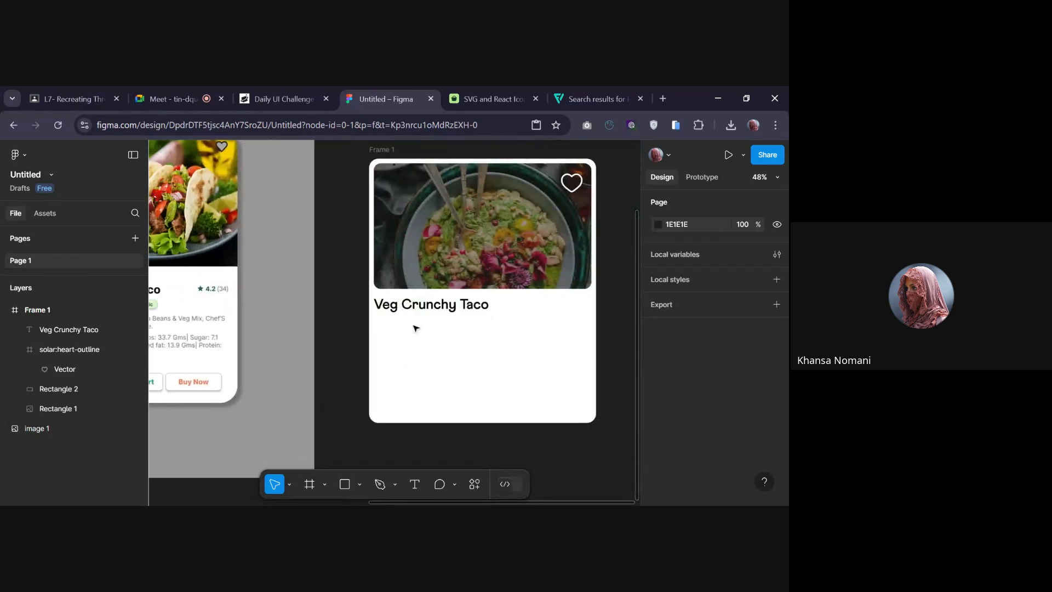
scroll(458, 328, up, 3)
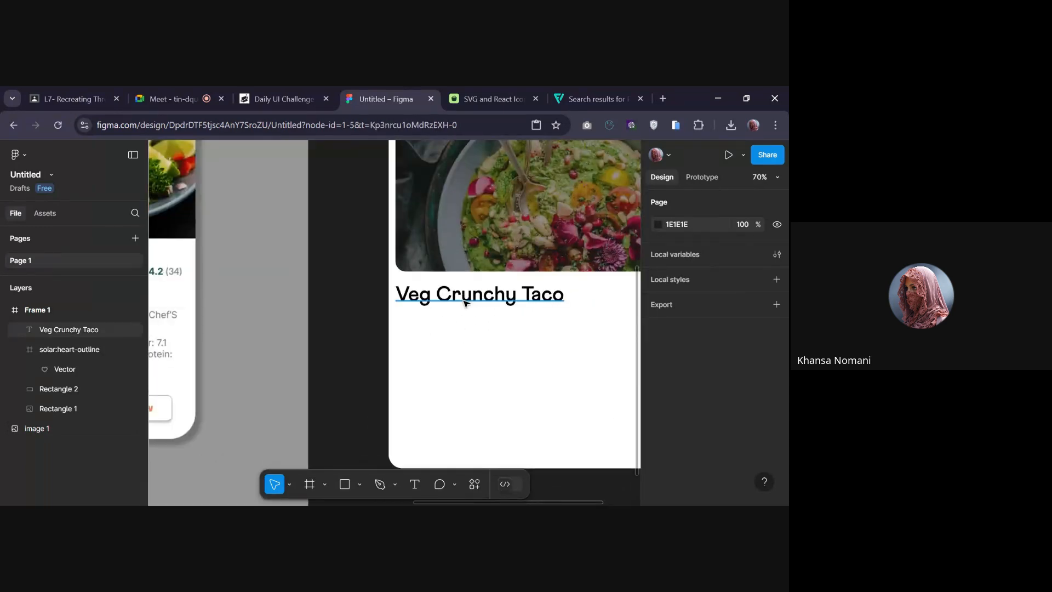
click(484, 303)
drag(484, 303, 486, 356)
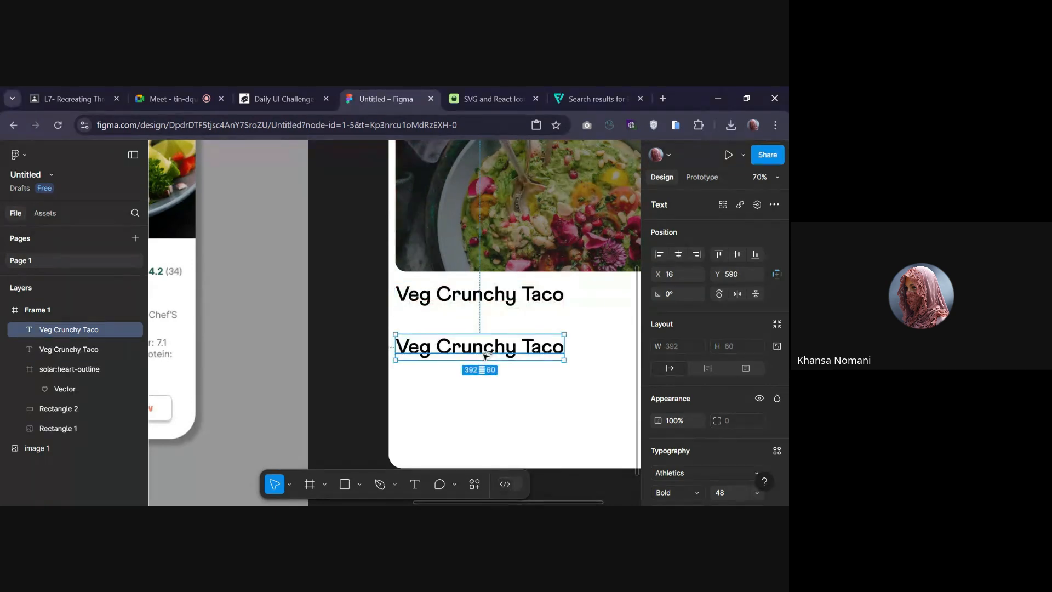
- Set the duplicated title's font size to 20 and its weight to Medium
scroll(486, 357, right, 1)
scroll(706, 364, down, 2)
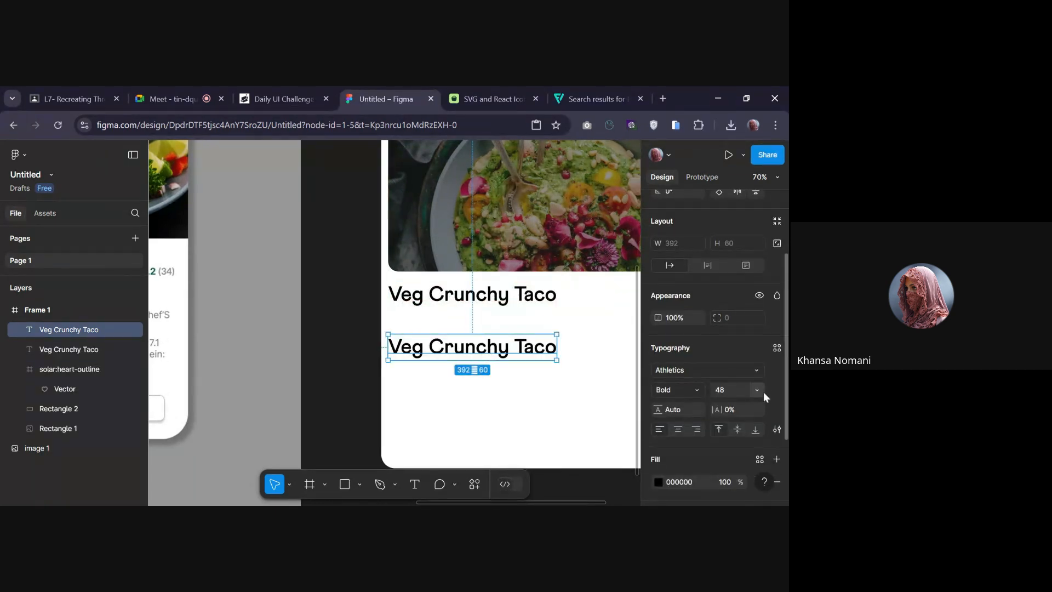
click(763, 391)
click(743, 321)
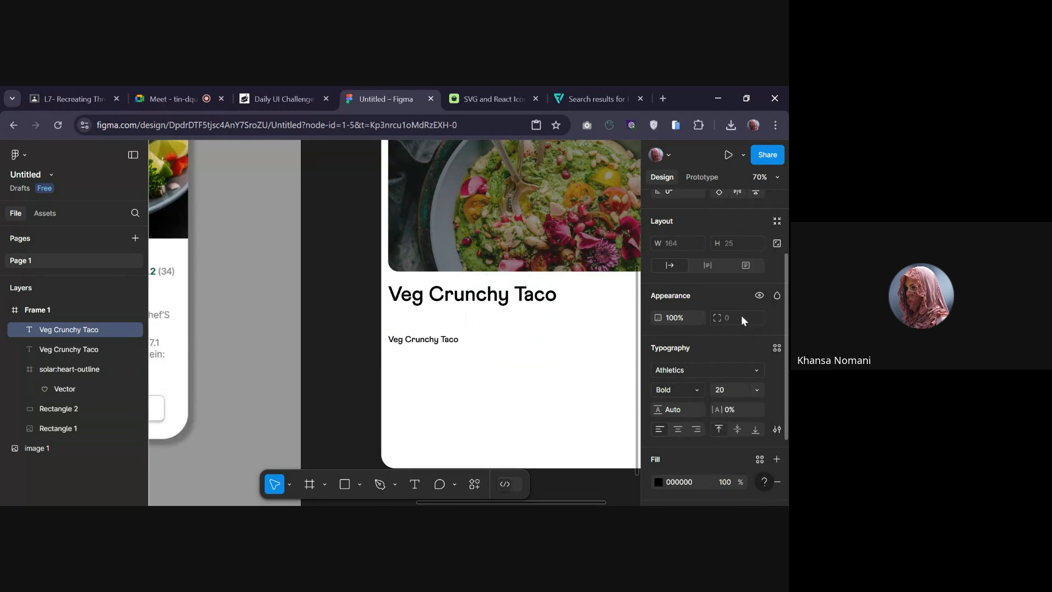
click(675, 387)
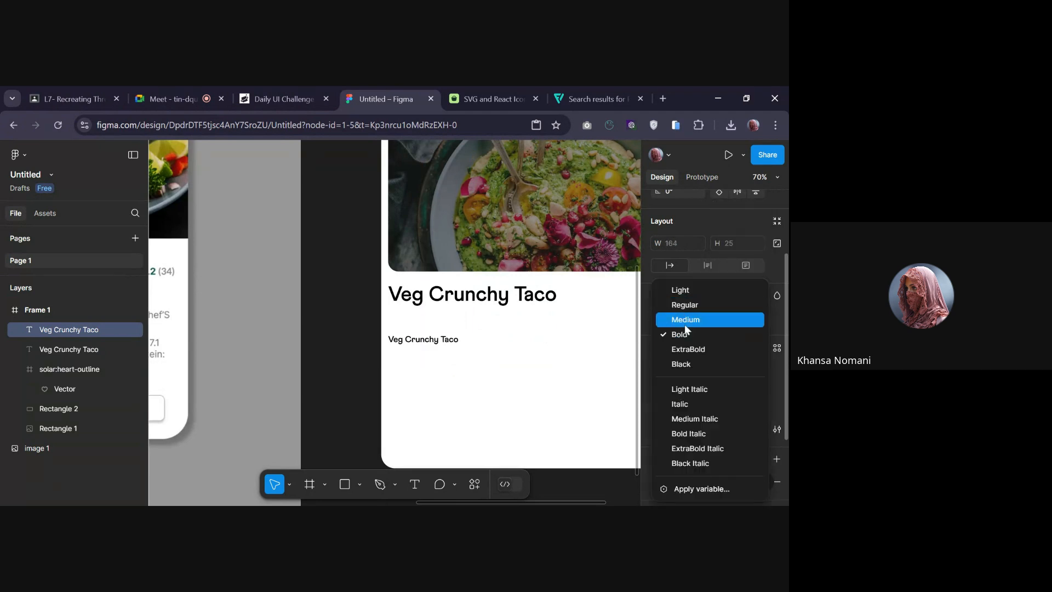
click(684, 323)
- Replace the small duplicate's text with Vegan
double_click(431, 338)
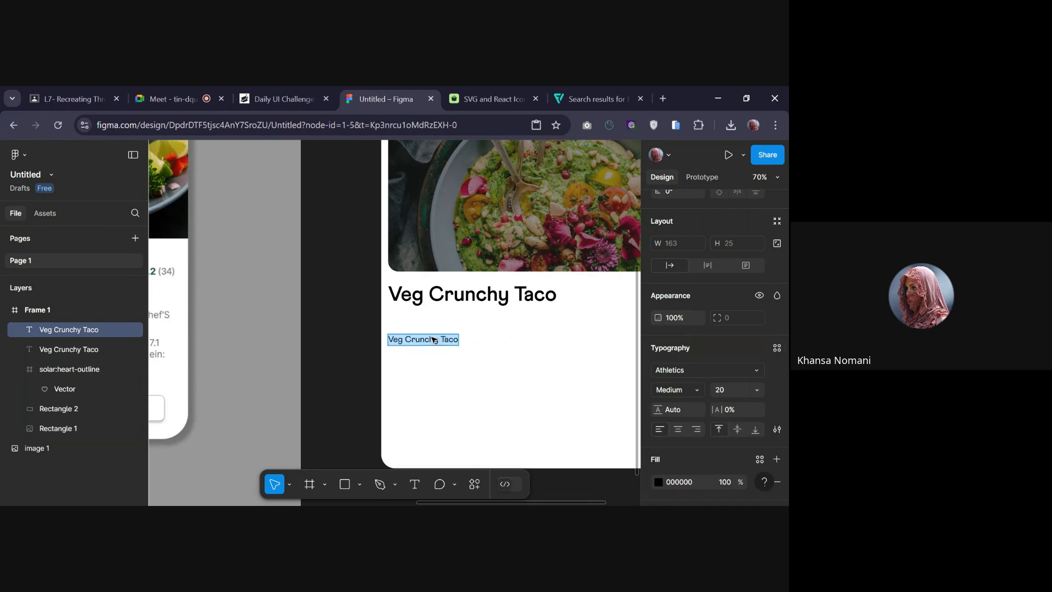
scroll(432, 338, left, 5)
text(Vegan)
- Duplicate the Vegan label to its right and replace the copy's text with Gulten Free
scroll(268, 320, right, 5)
alt+drag(404, 340, 458, 345)
double_click(458, 345)
text(Gulten F)
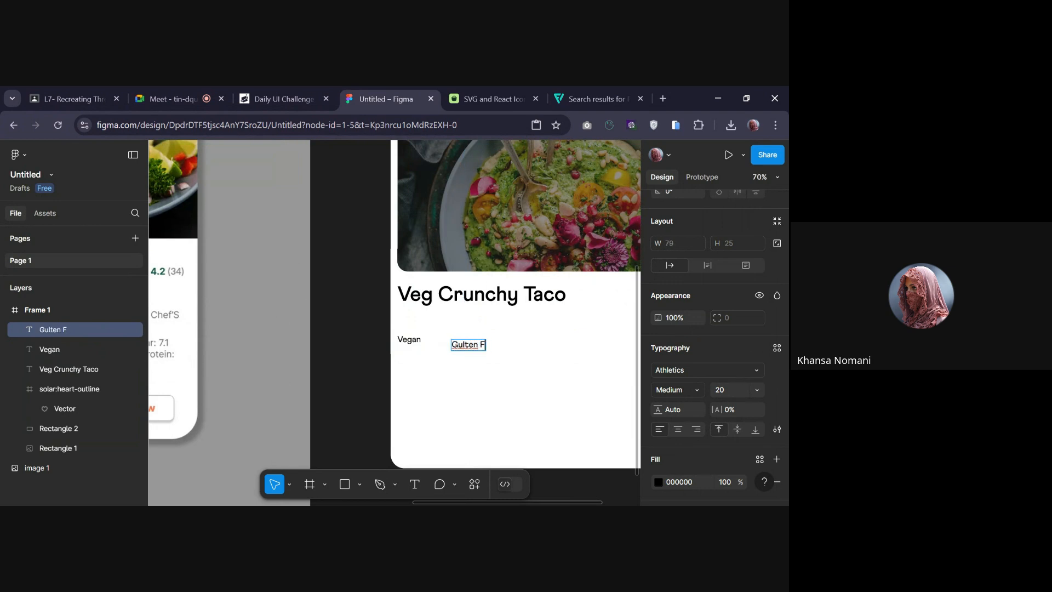
text(ree)
- Correct the misspelled first word of the second label to Gluten using the spelling suggestion
scroll(455, 376, left, 8)
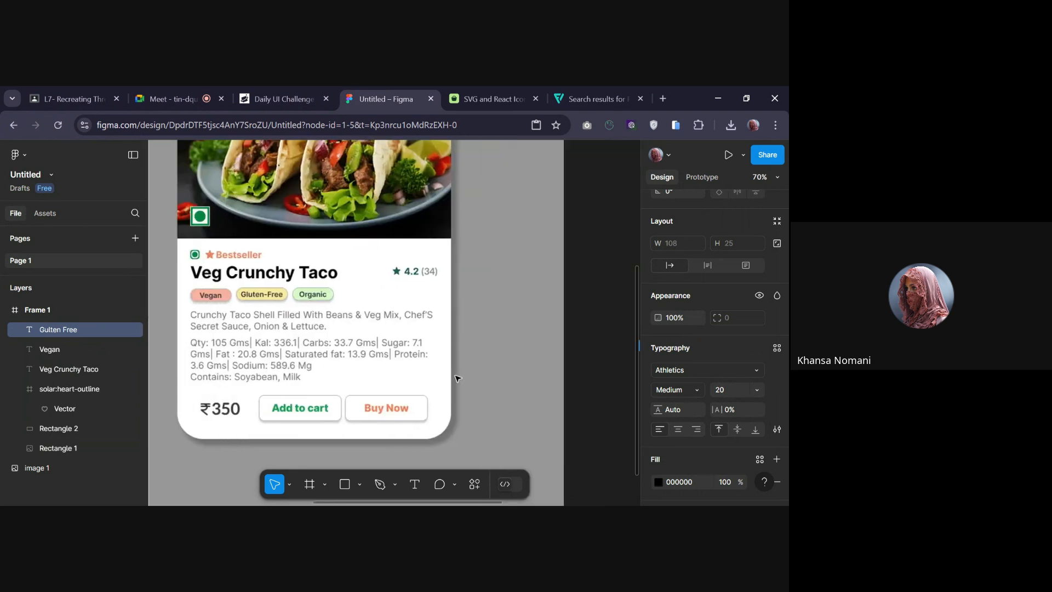
scroll(458, 377, right, 5)
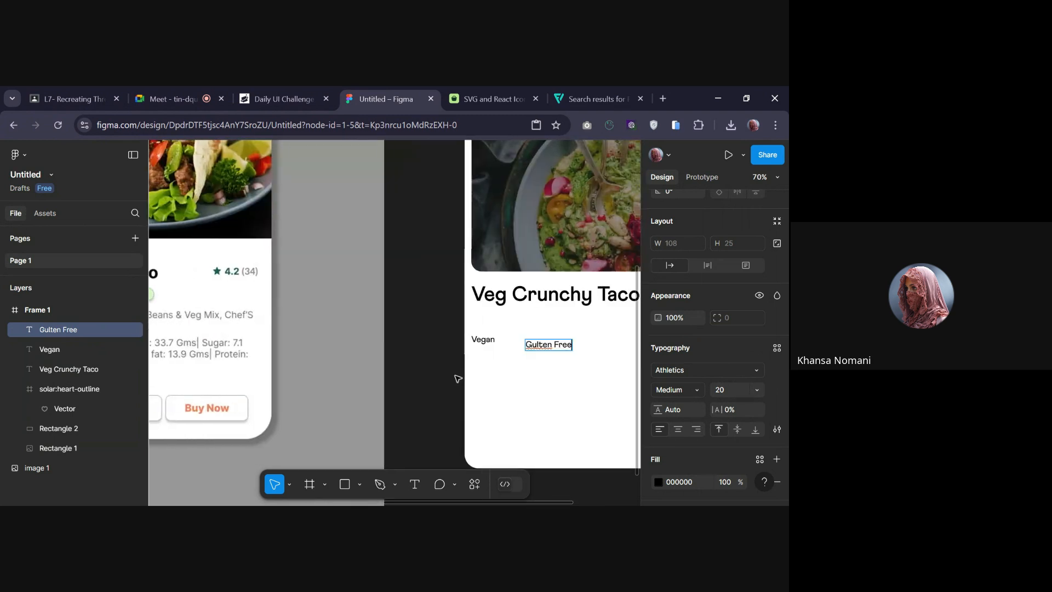
right_click(536, 344)
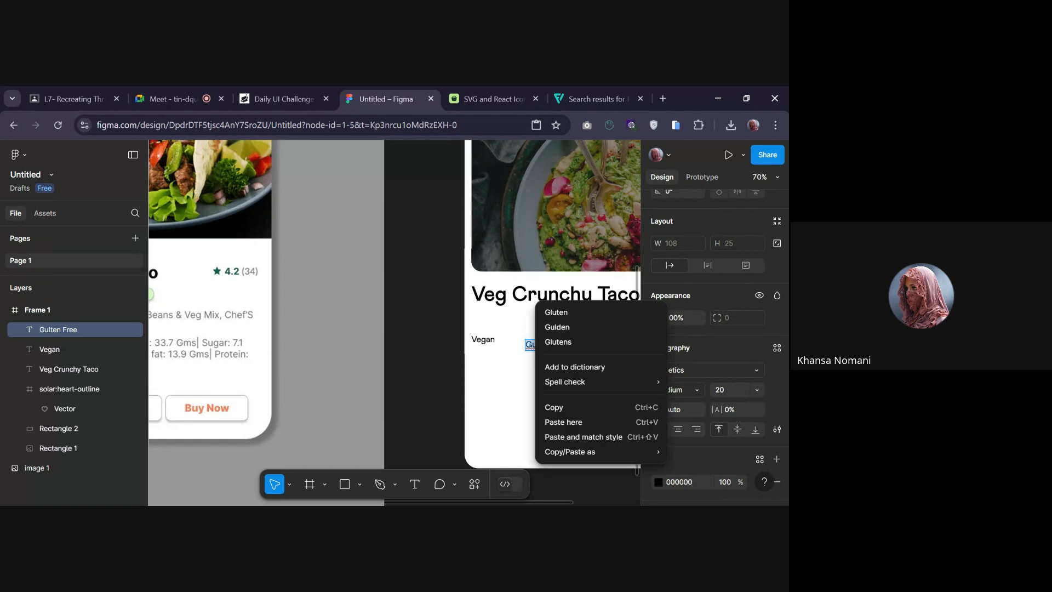
click(547, 312)
key(Escape)
- Duplicate the Gluten Free label below itself and replace the copy's text with Organic
drag(546, 345, 545, 374)
double_click(545, 374)
scroll(545, 374, left, 2)
text(Organic)
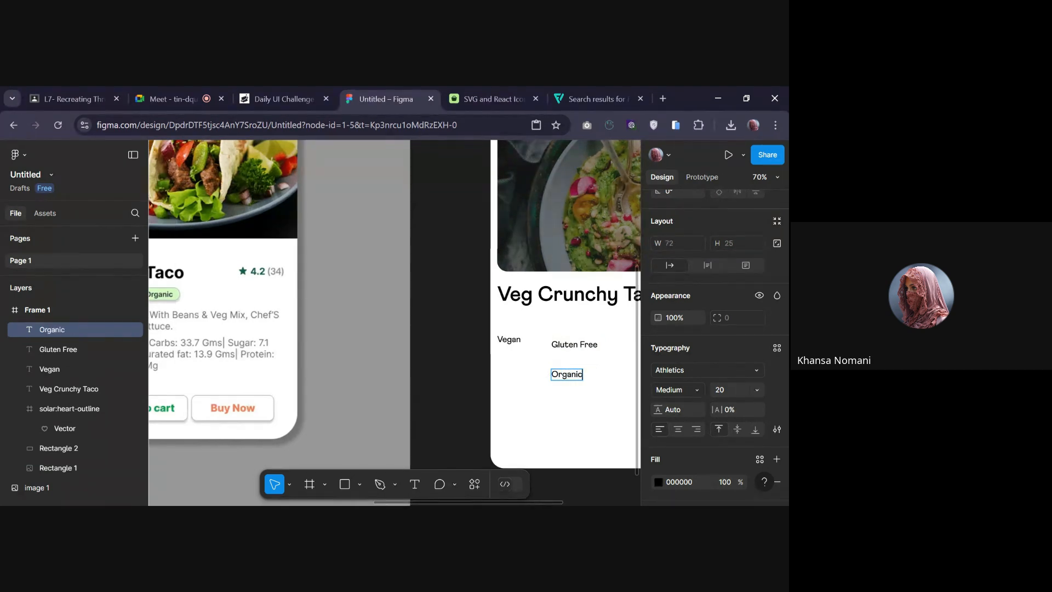
key(Escape)
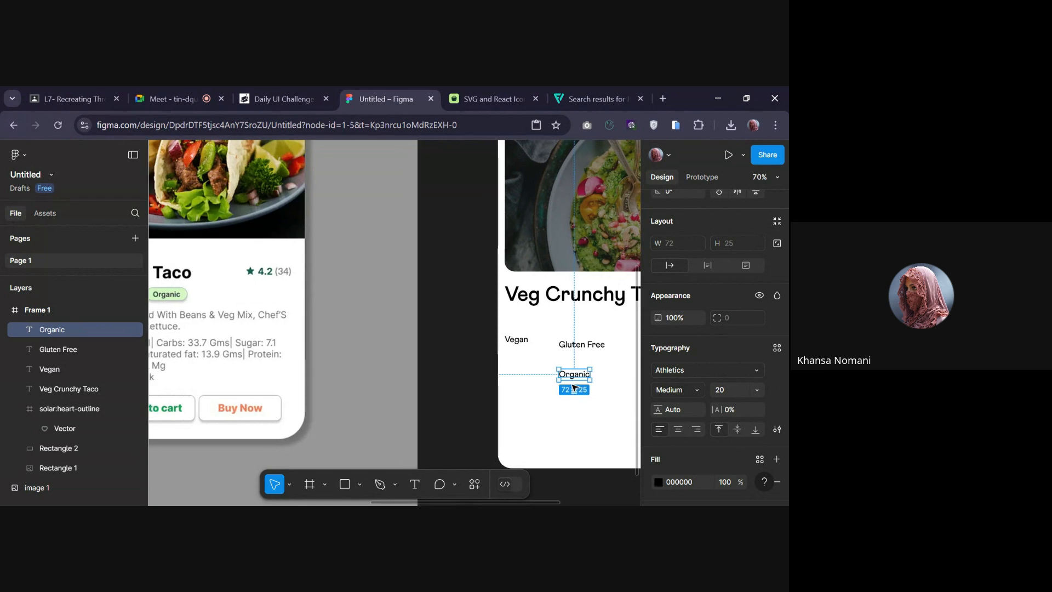
- Move the Organic label up beside Gluten Free and shift the Vegan label slightly to the right
scroll(573, 388, right, 10)
drag(355, 377, 423, 344)
click(286, 342)
- Examine the coloured Vegan, Gluten-Free and Organic tags on the reference card
scroll(287, 342, up, 3)
scroll(339, 344, left, 15)
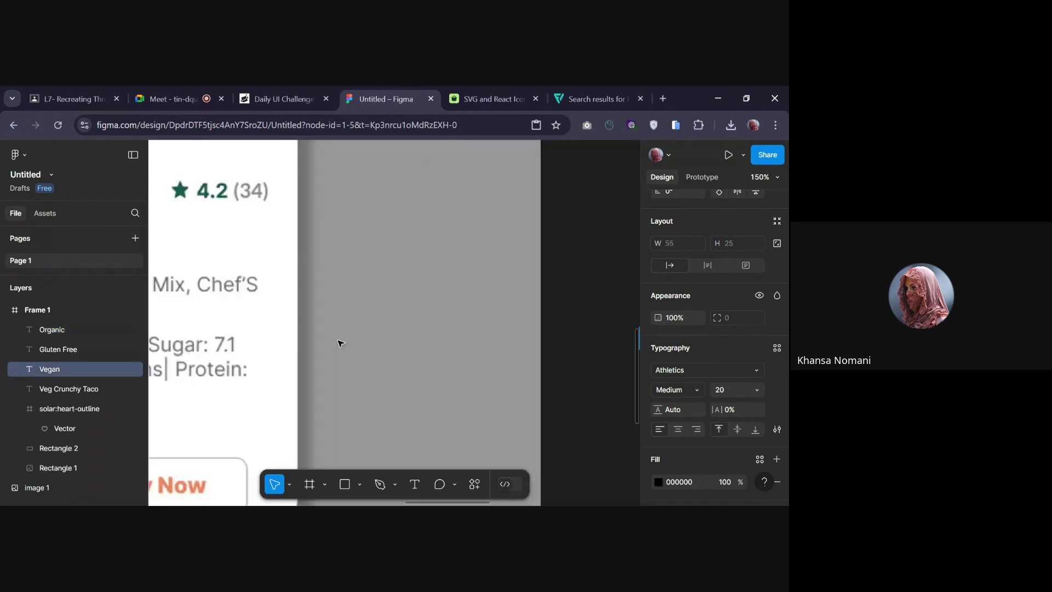
scroll(232, 258, down, 3)
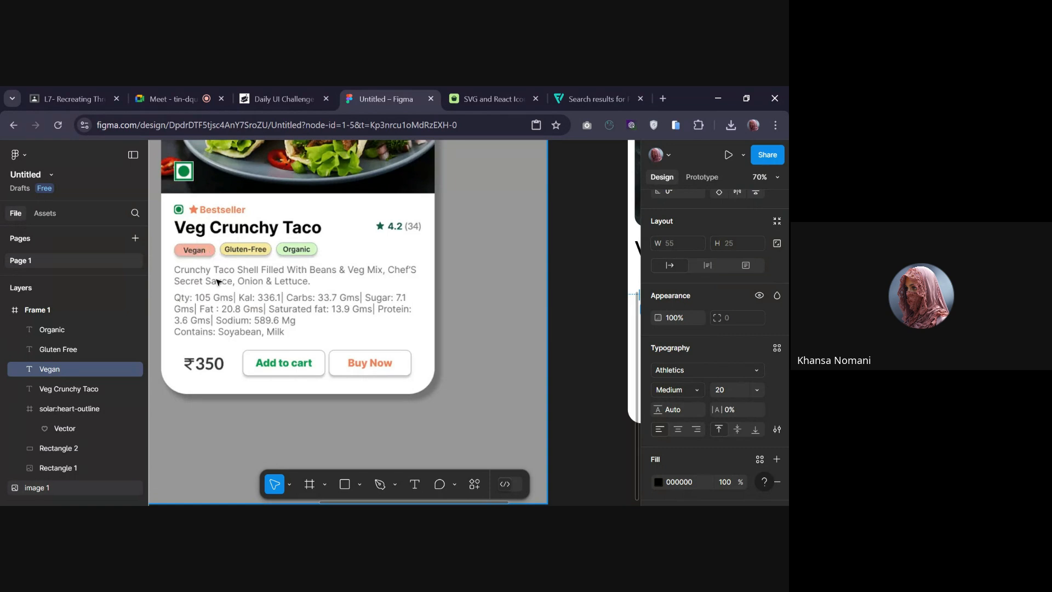
scroll(218, 281, right, 2)
scroll(196, 265, right, 5)
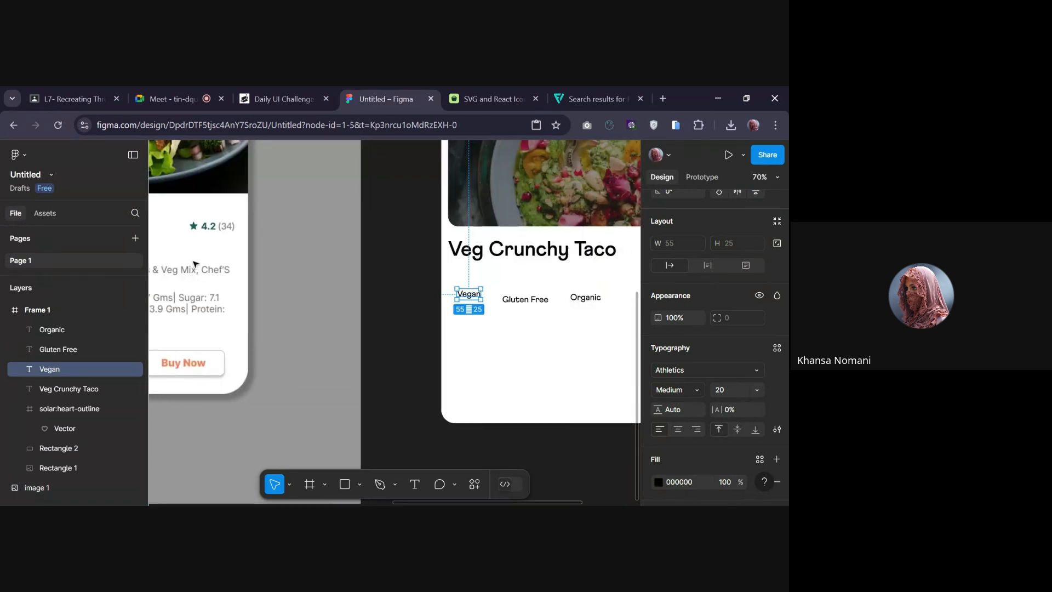
scroll(420, 314, right, 10)
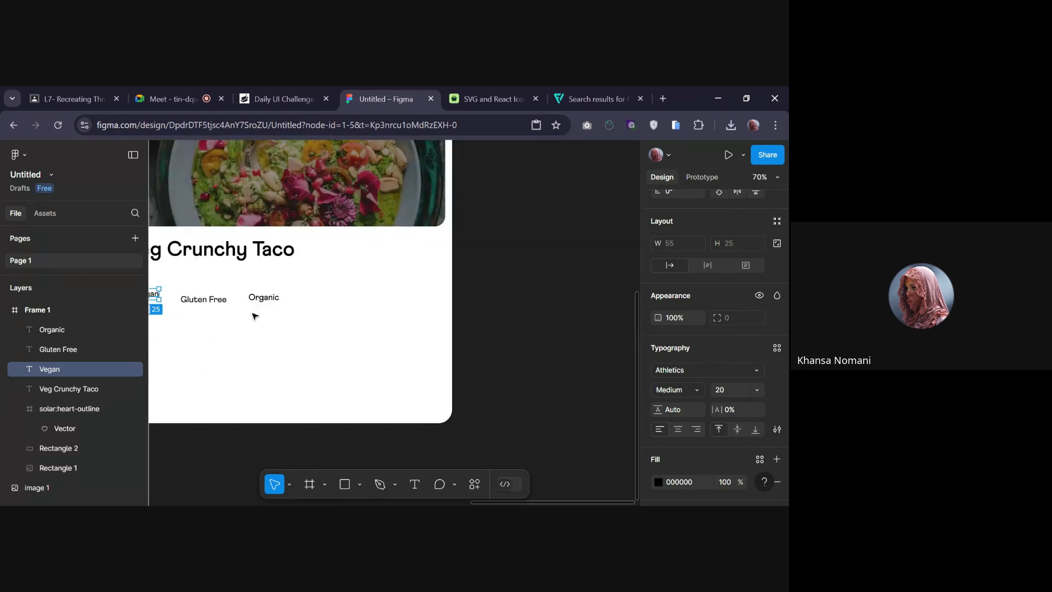
- Draw a rectangle below the three tag labels and set its size to 118 wide by 32 high
scroll(253, 313, left, 5)
scroll(335, 321, up, 3)
scroll(334, 321, up, 4)
key(r)
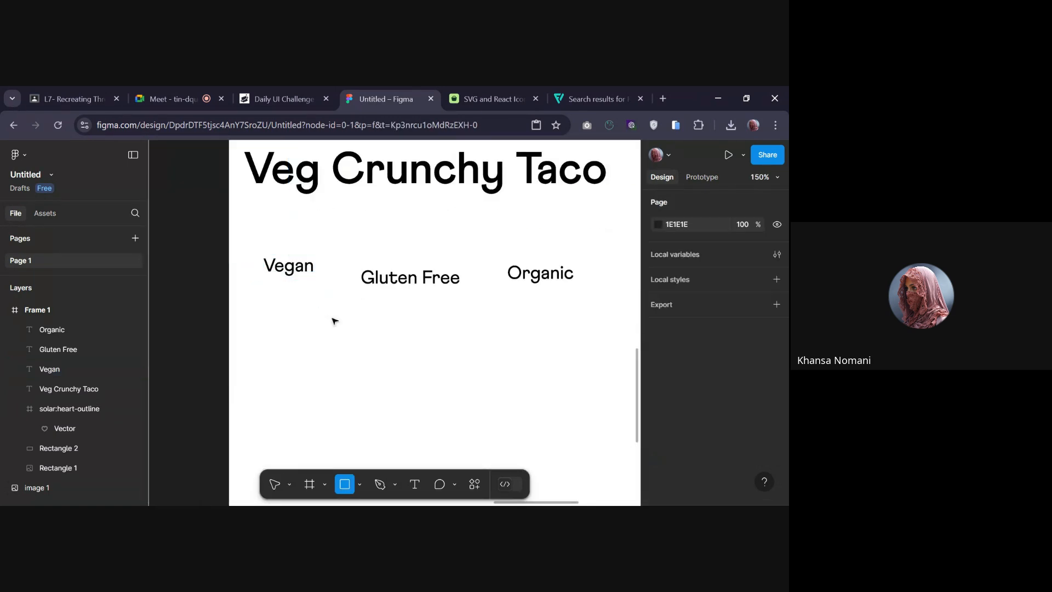
drag(277, 317, 390, 360)
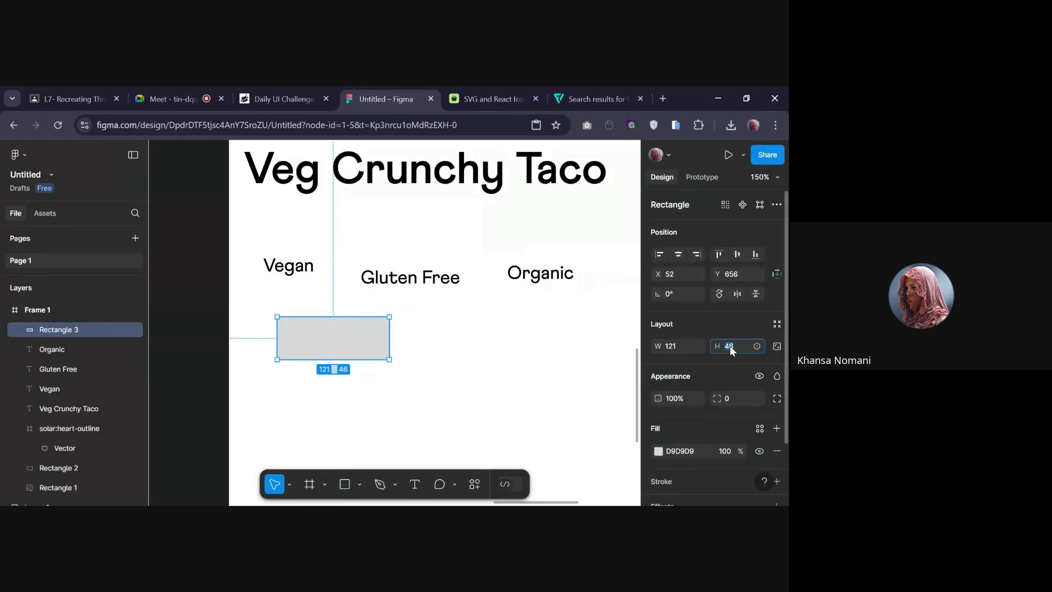
key(Return)
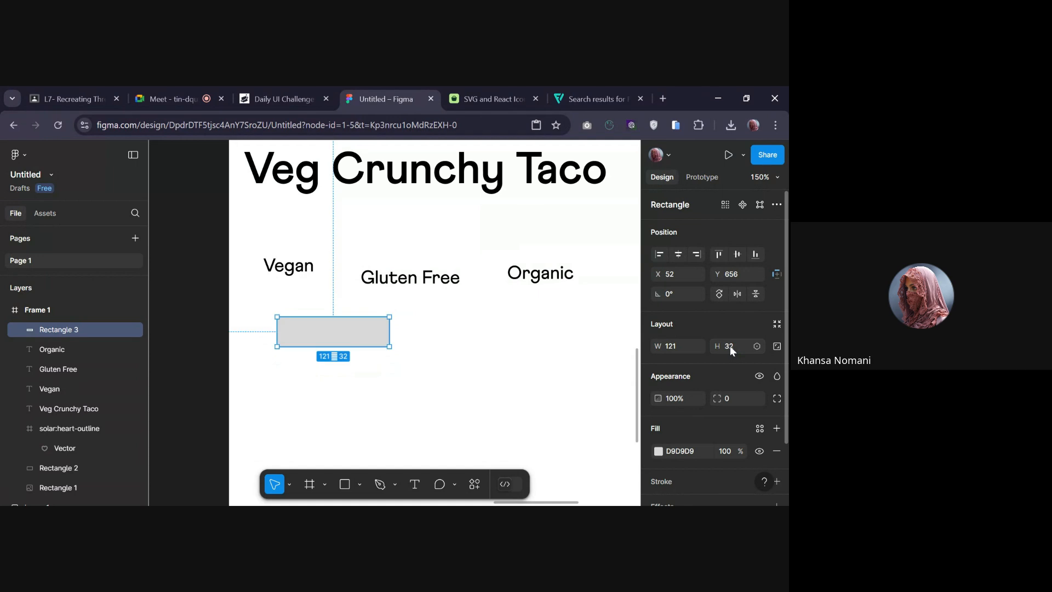
click(676, 351)
text(118)
key(Return)
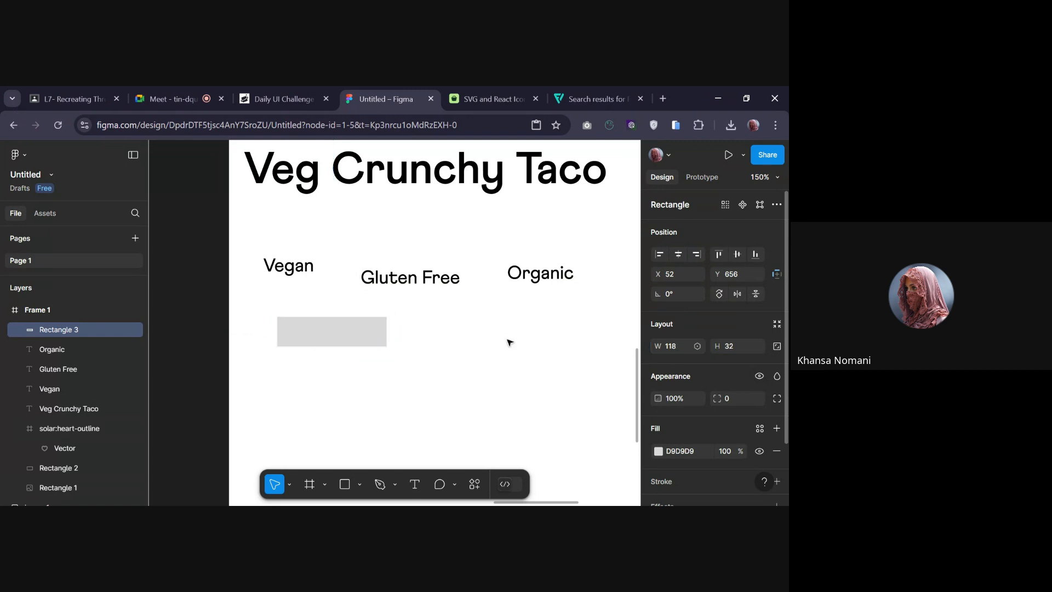
- Move the rectangle to X 78, Y 671 and place the Gluten Free label on top of it
drag(324, 330, 348, 344)
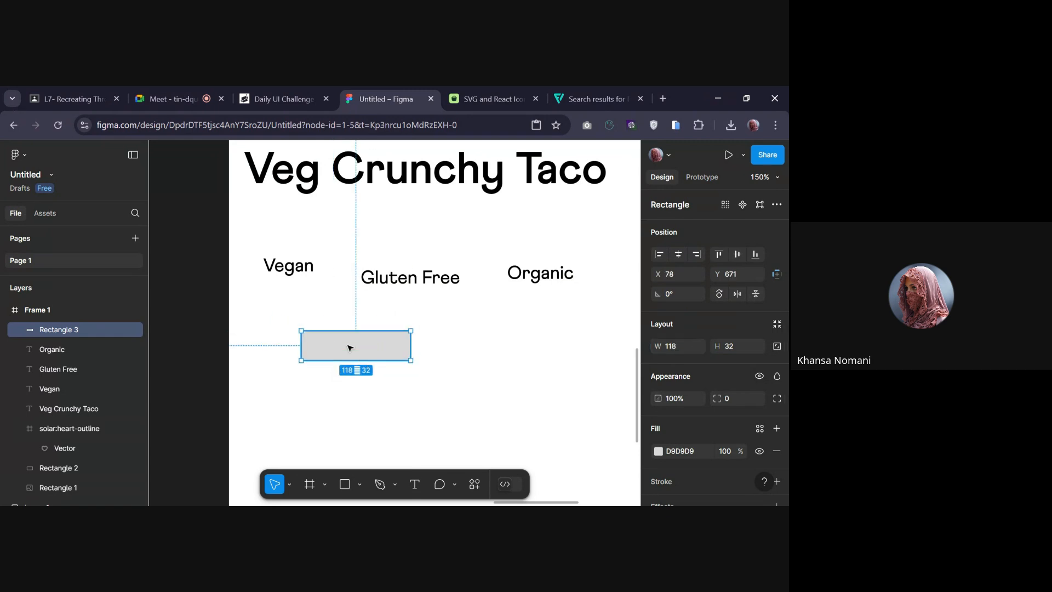
click(436, 289)
drag(427, 282, 375, 348)
scroll(375, 347, up, 5)
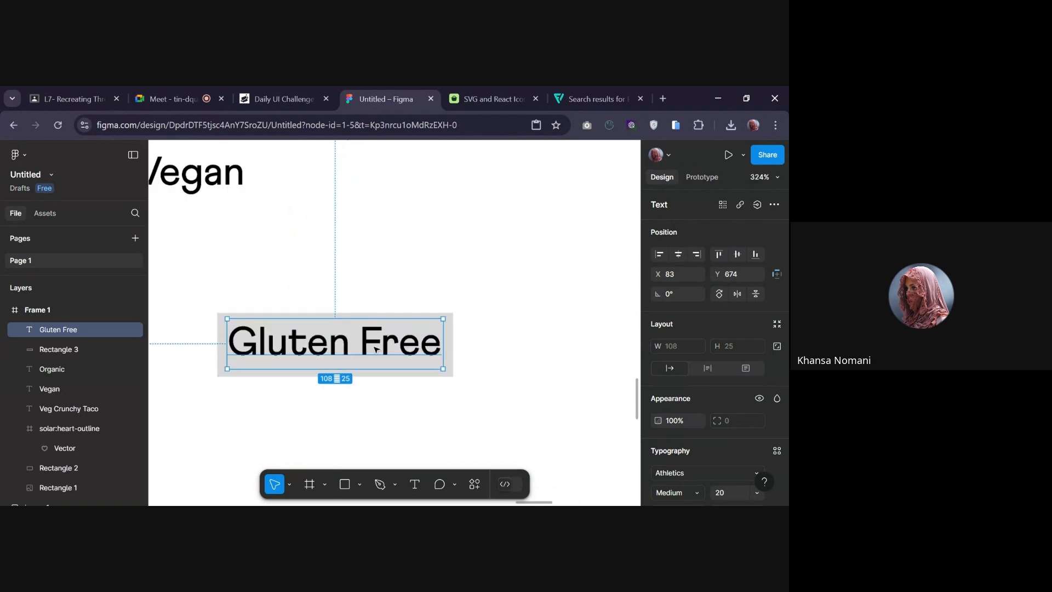
- Widen the rectangle behind Gluten Free to 132 and set its height to 48
click(452, 347)
drag(453, 346, 481, 345)
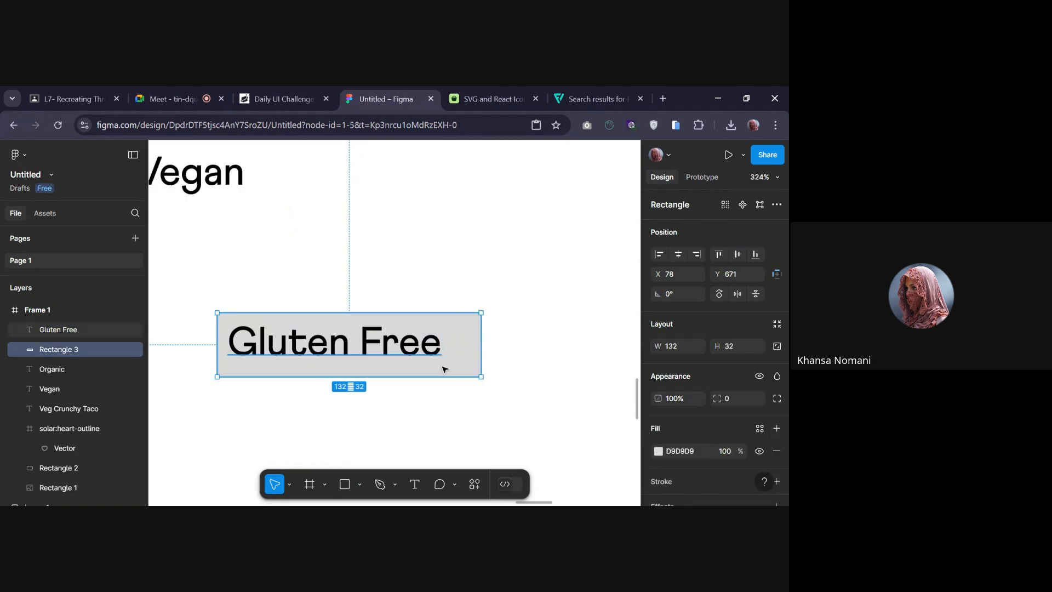
click(731, 344)
text(48)
key(Return)
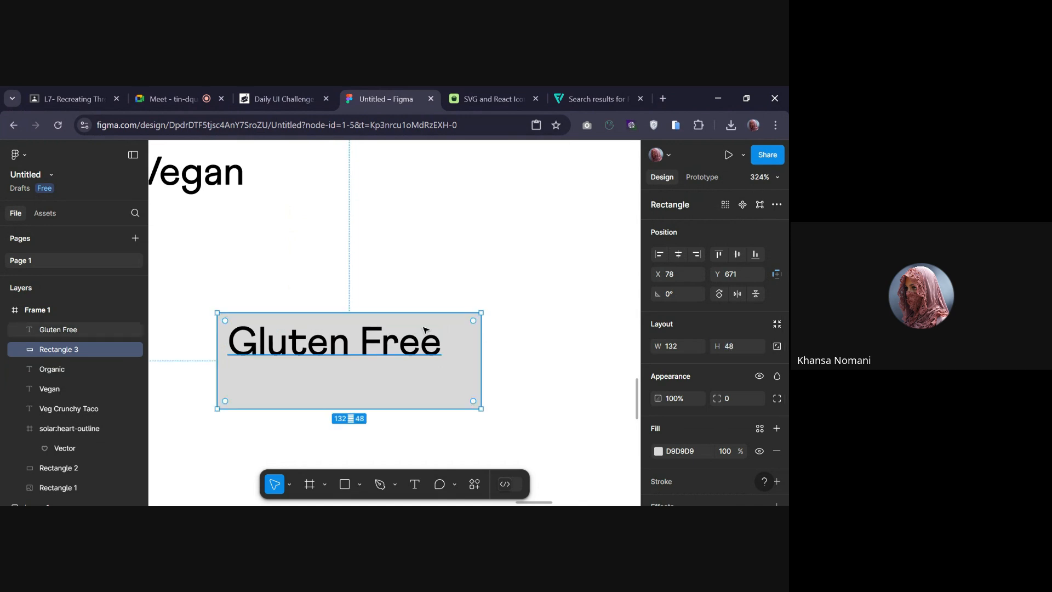
- Centre the Gluten Free label and its rectangle on each other vertically and horizontally
shift+click(409, 344)
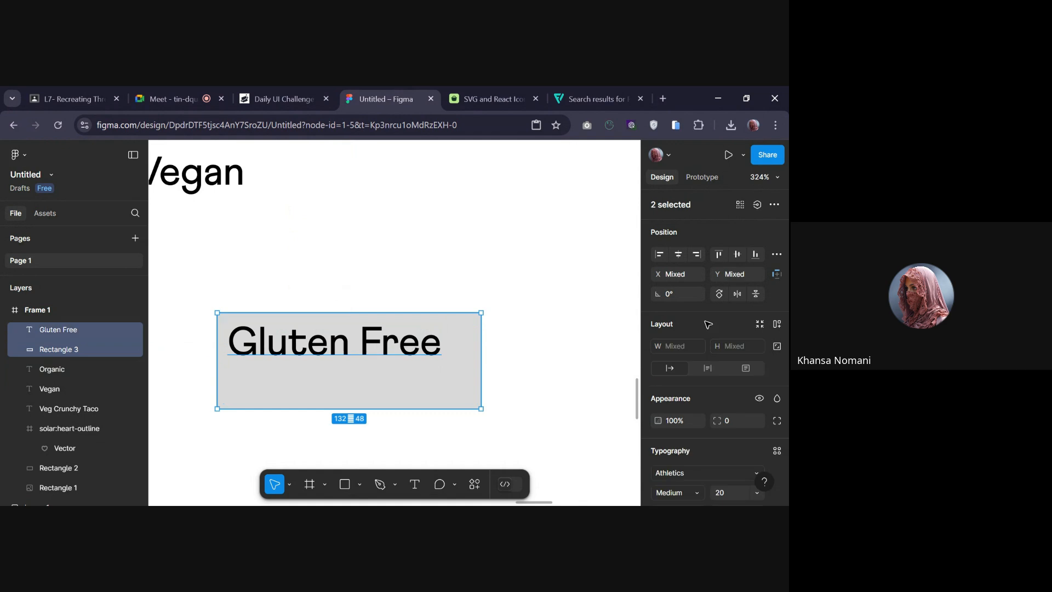
click(738, 258)
click(680, 255)
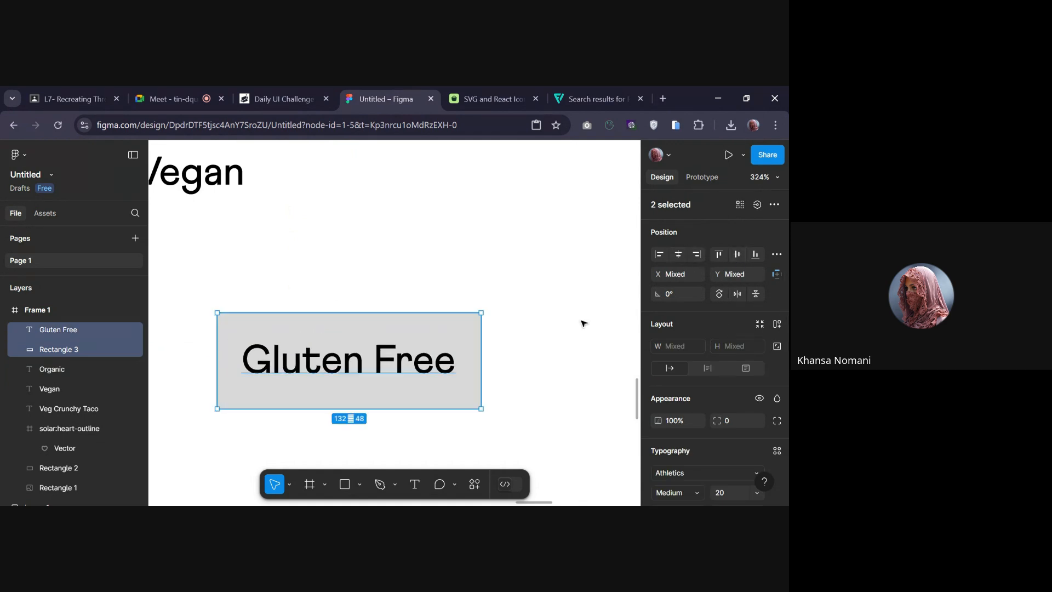
click(582, 322)
- Combine the Gluten Free label and its background rectangle into an auto layout frame
scroll(583, 322, down, 5)
click(507, 327)
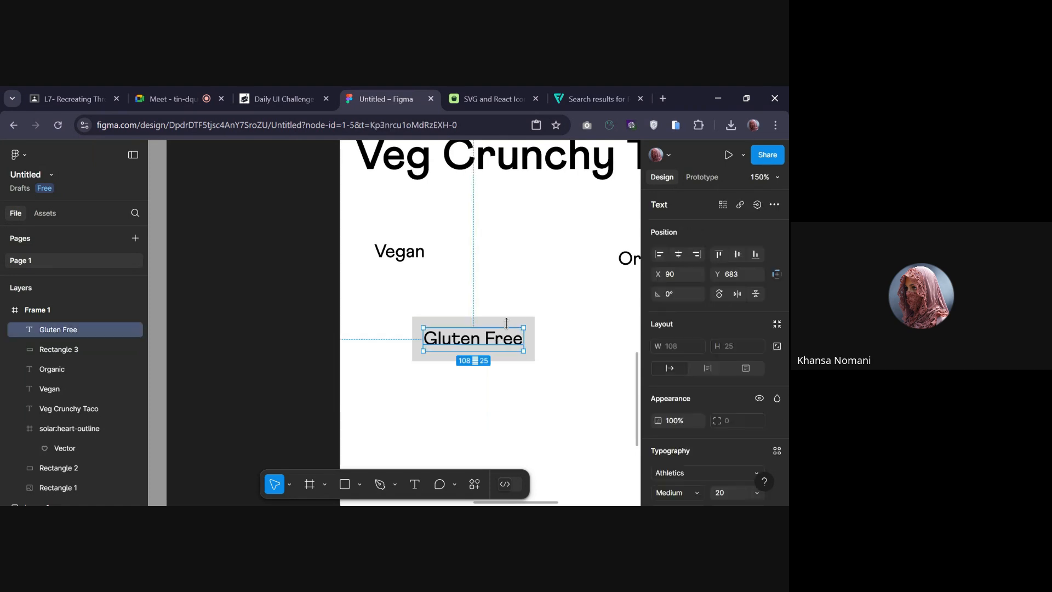
shift+click(511, 319)
key(shift+a)
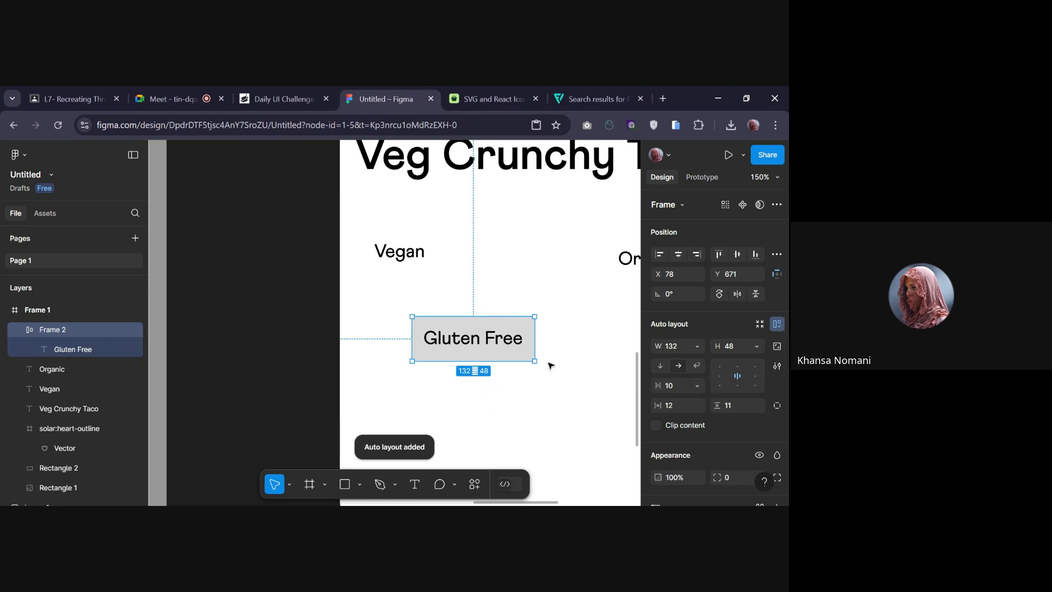
key(ctrl+z)
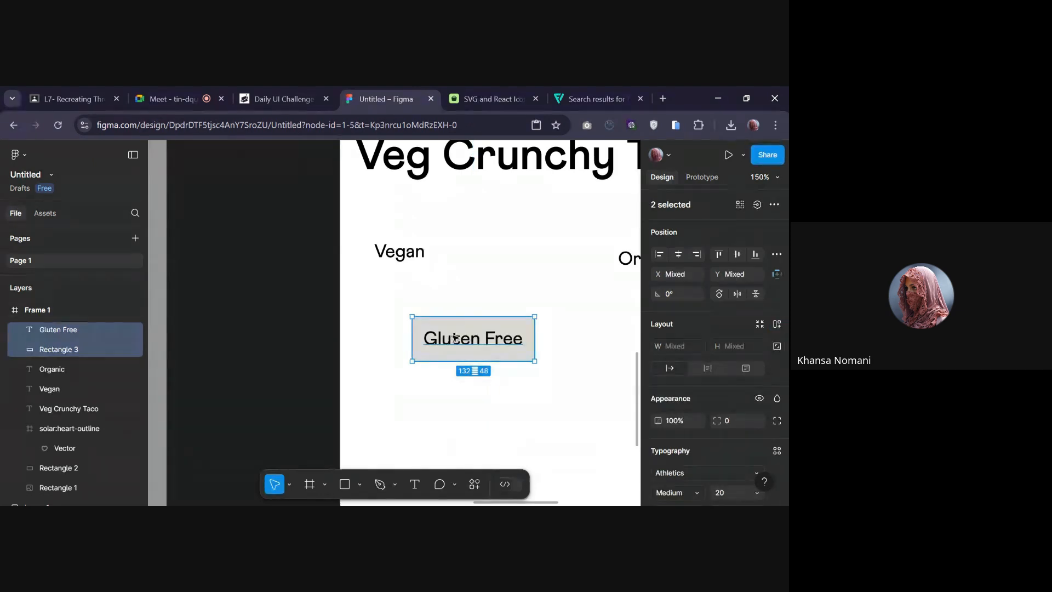
right_click(454, 337)
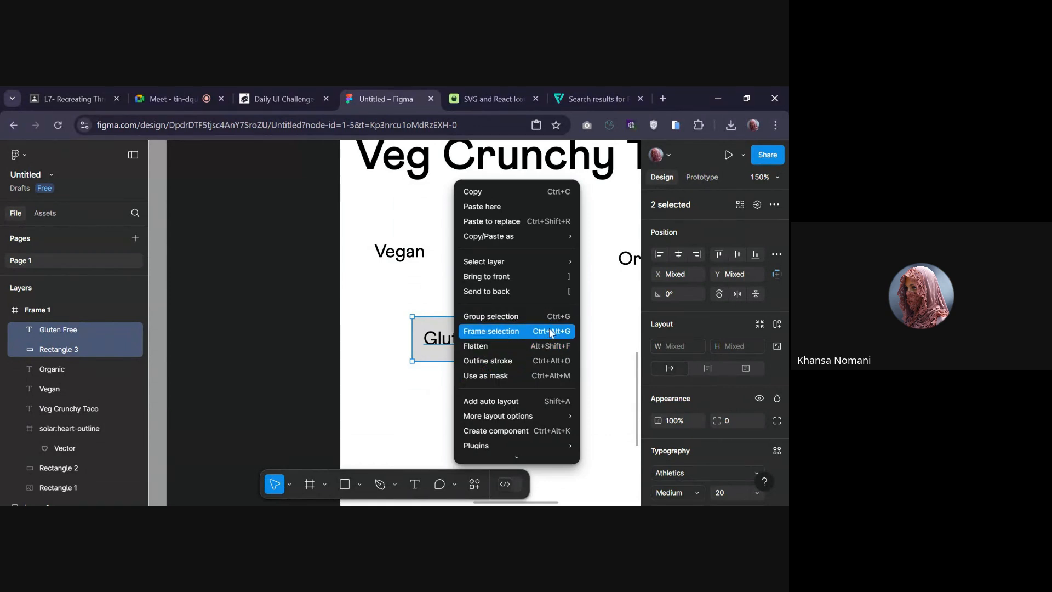
click(428, 341)
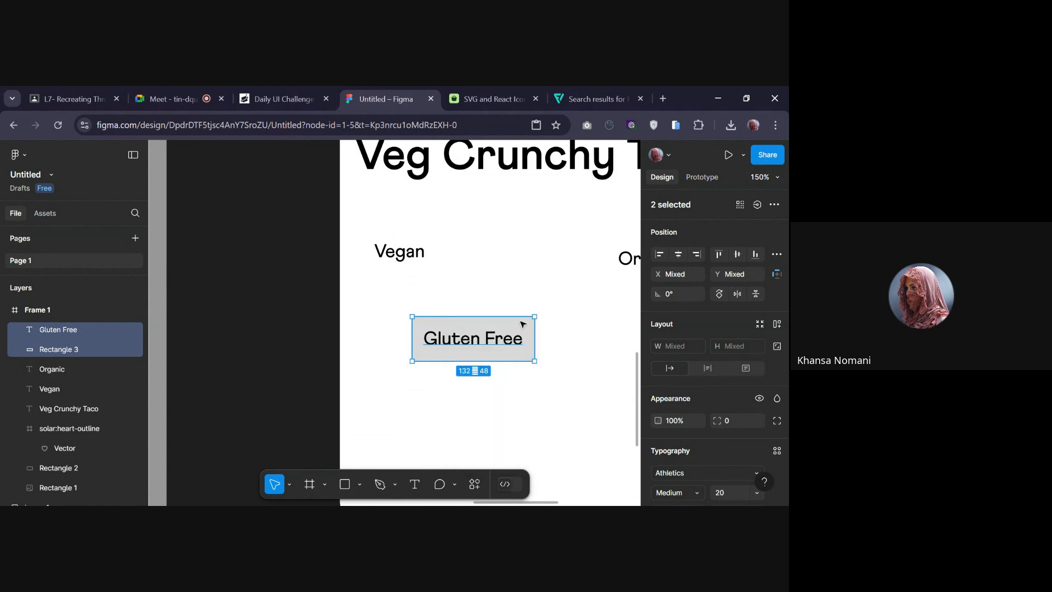
key(shift+a)
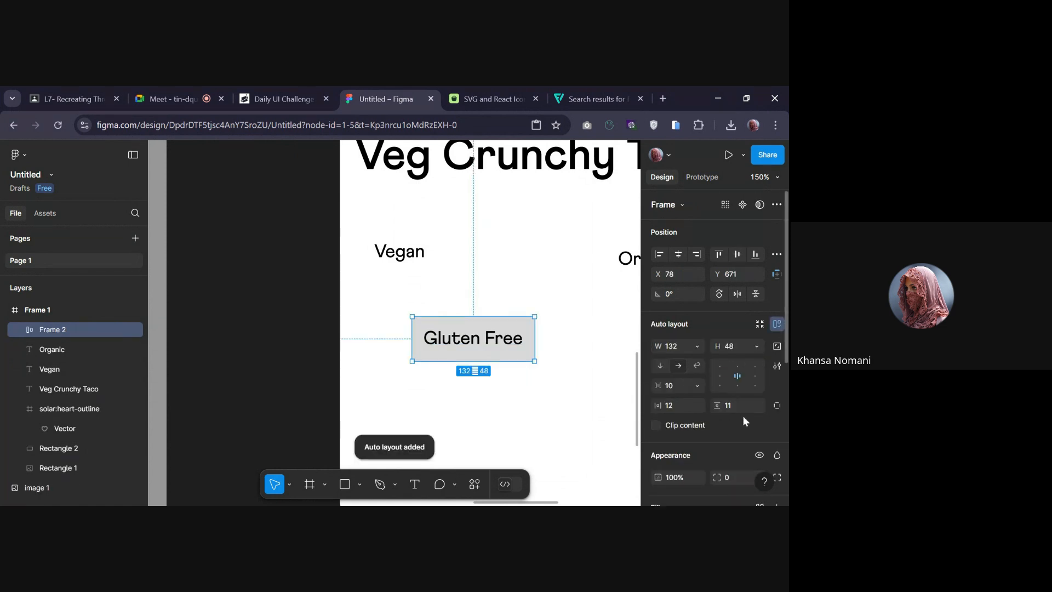
scroll(741, 419, down, 2)
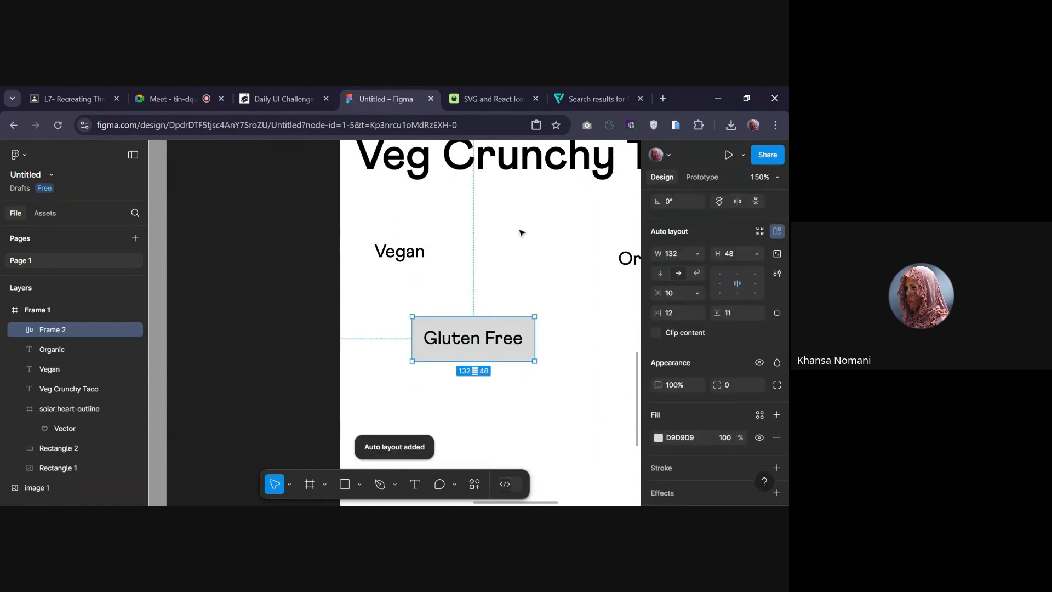
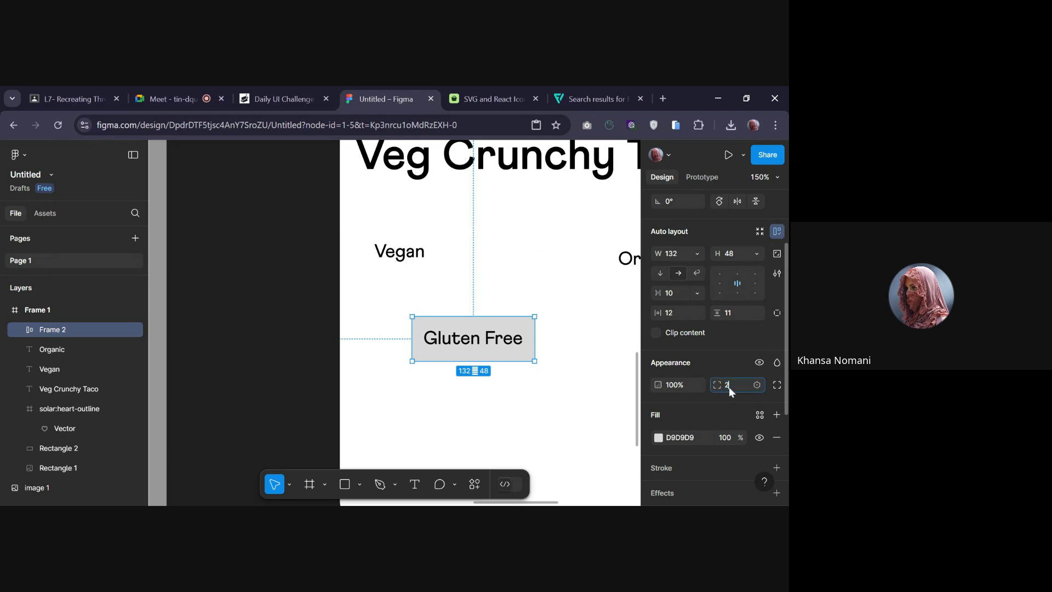
- Set the corner radius of the Gluten Free tag's frame to 50
key(Return)
key(Return)
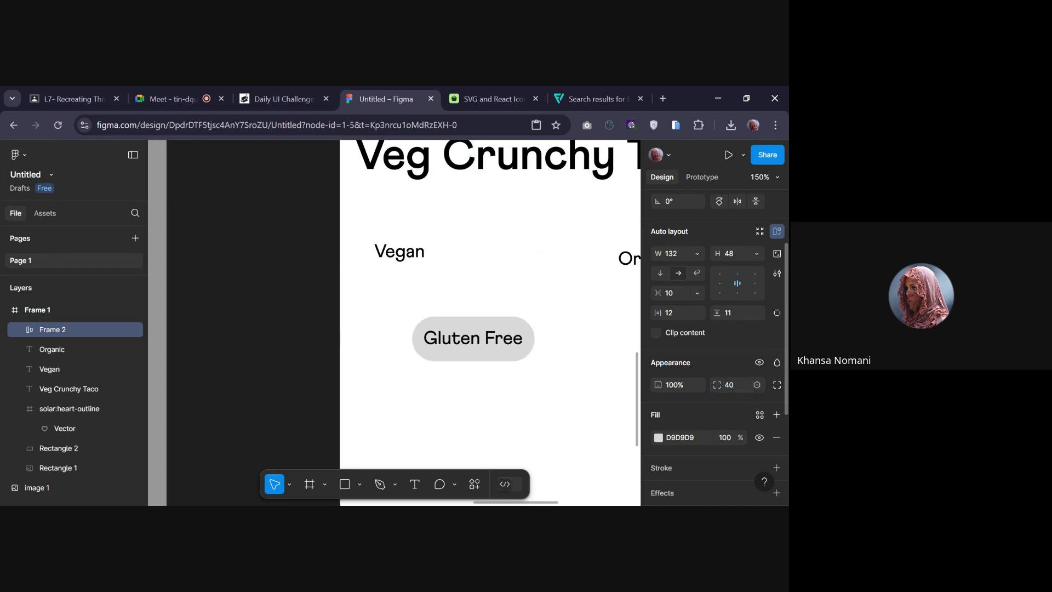
click(737, 386)
key(Return)
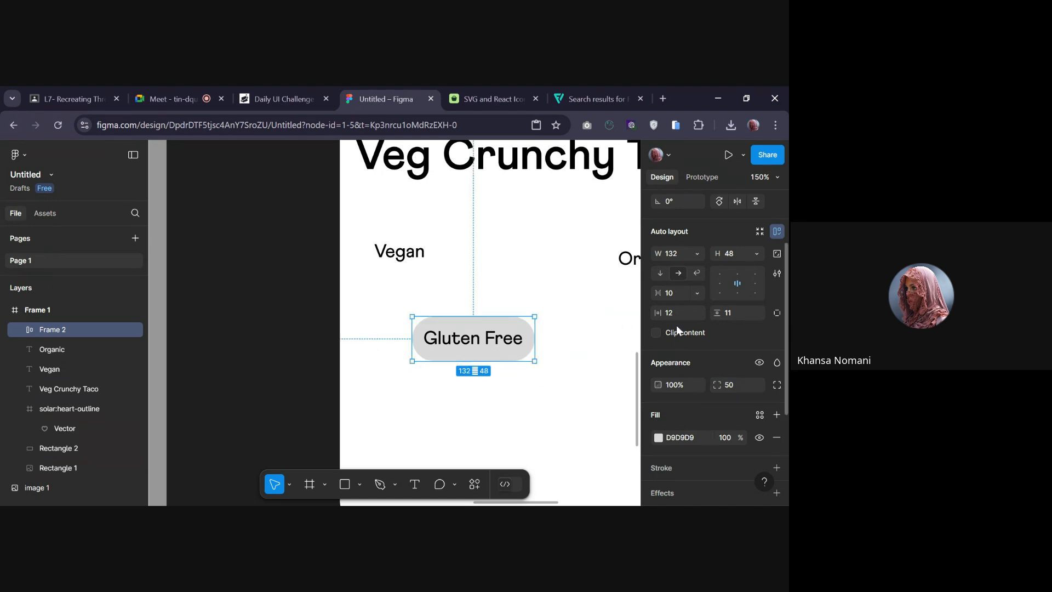
- Move the Gluten Free tag slightly and ungroup its auto layout frame so only the text layer is kept
drag(469, 348, 503, 334)
key(ctrl+shift+g)
scroll(503, 335, right, 1)
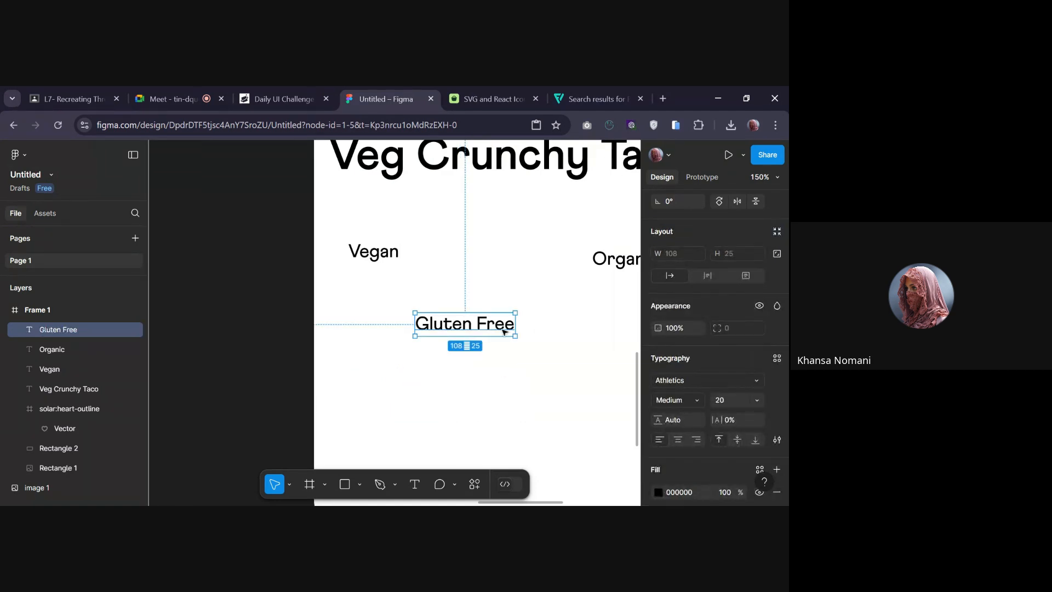
- Wrap the Vegan, Organic and Gluten Free labels each in its own auto layout frame
click(384, 262)
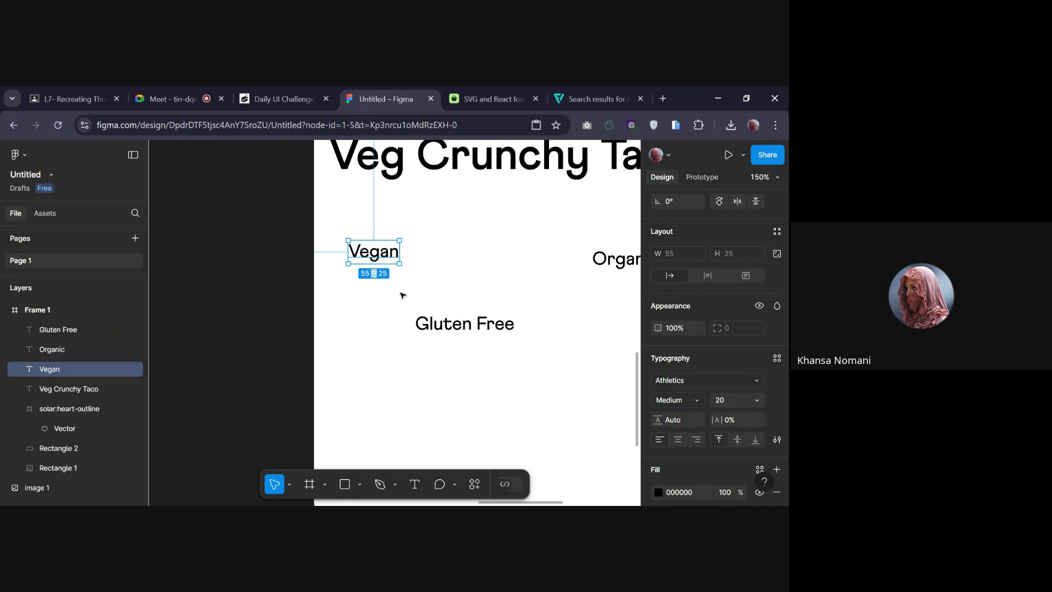
key(shift+a)
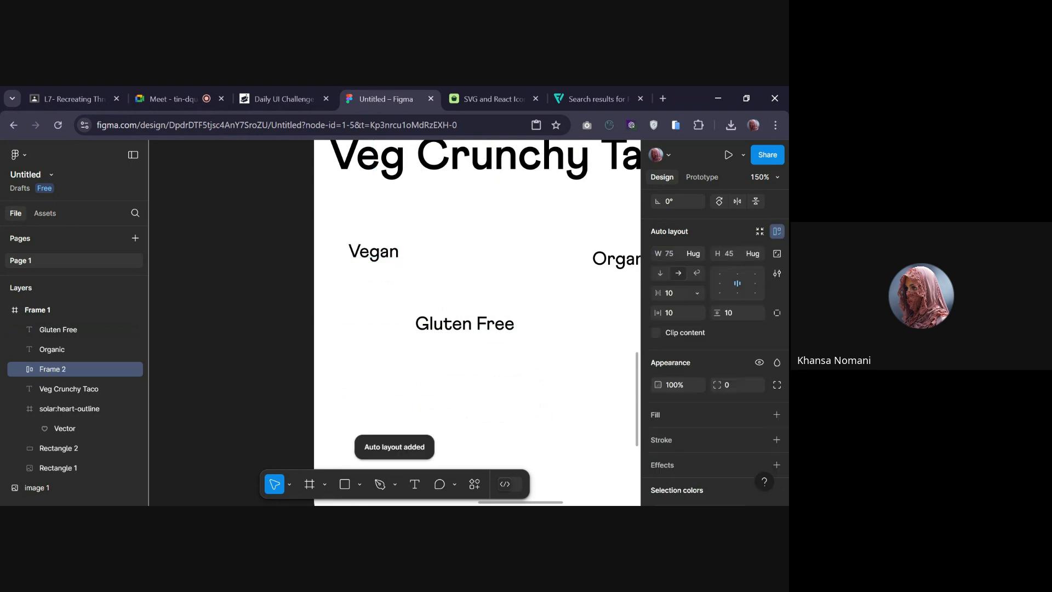
click(597, 272)
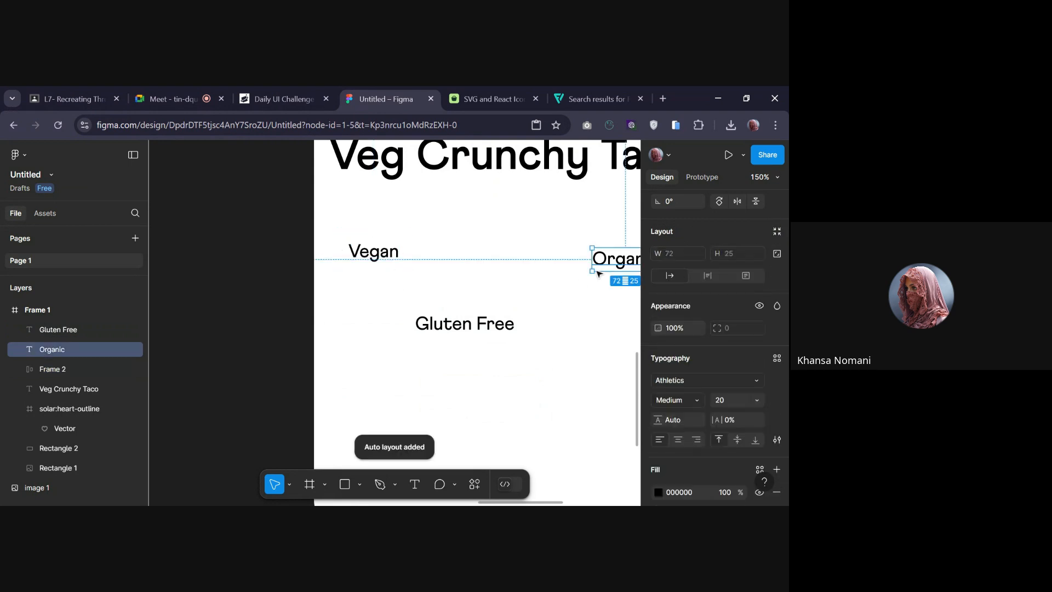
scroll(597, 271, right, 3)
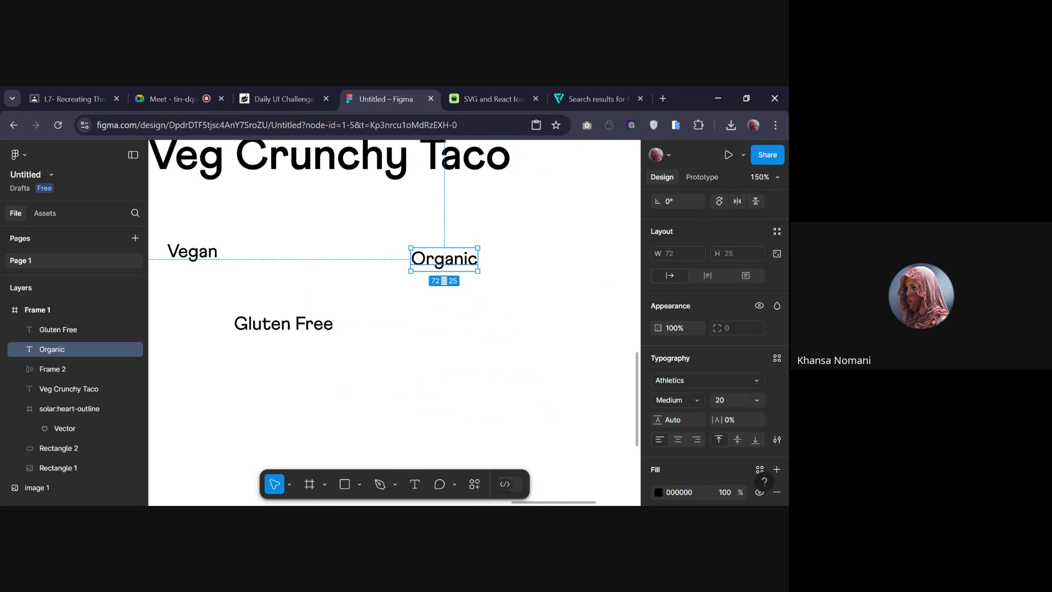
key(shift+a)
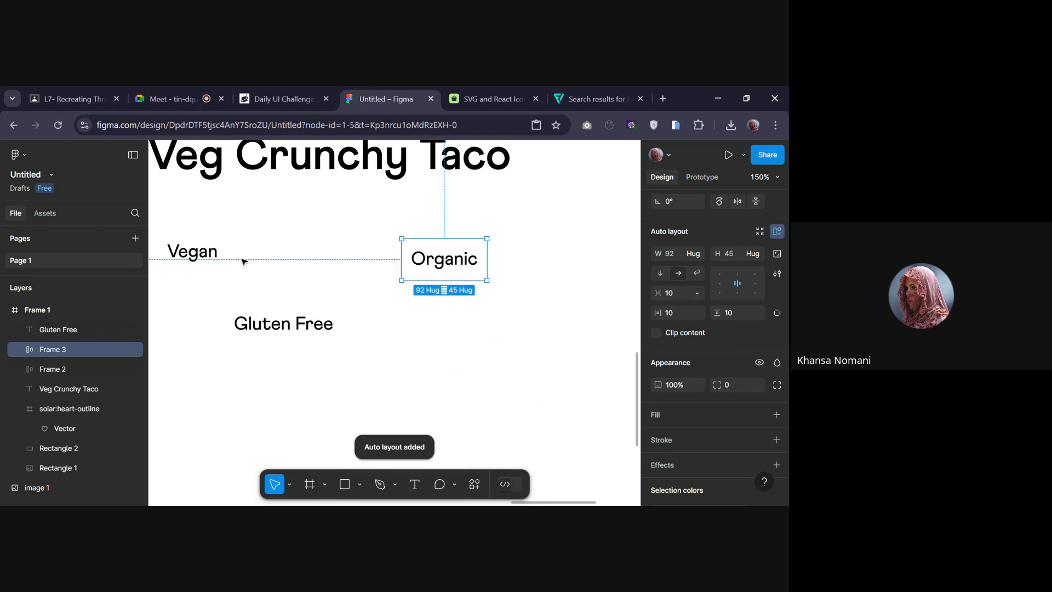
click(285, 328)
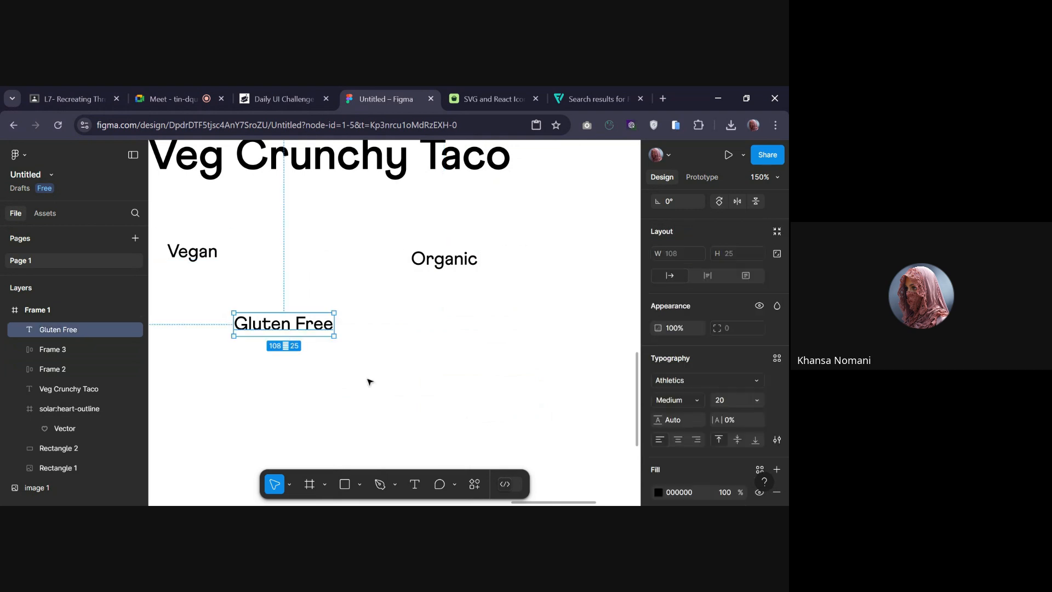
key(shift+a)
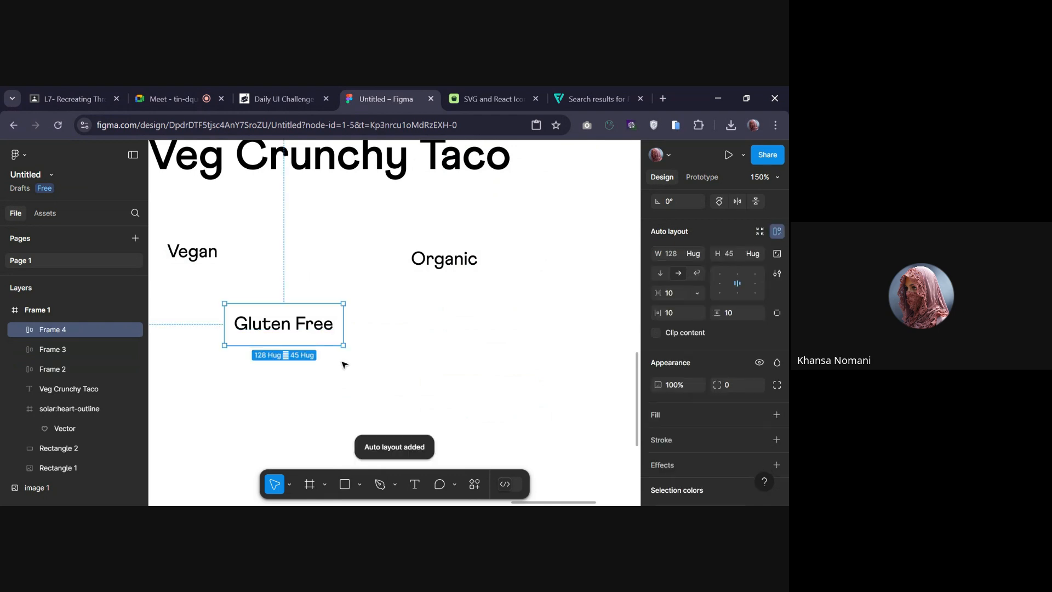
- Arrange the Vegan, Gluten Free and Organic tags in one vertically centred row with horizontal padding 20 and spacing 10 between them
drag(310, 332, 341, 264)
shift+click(211, 256)
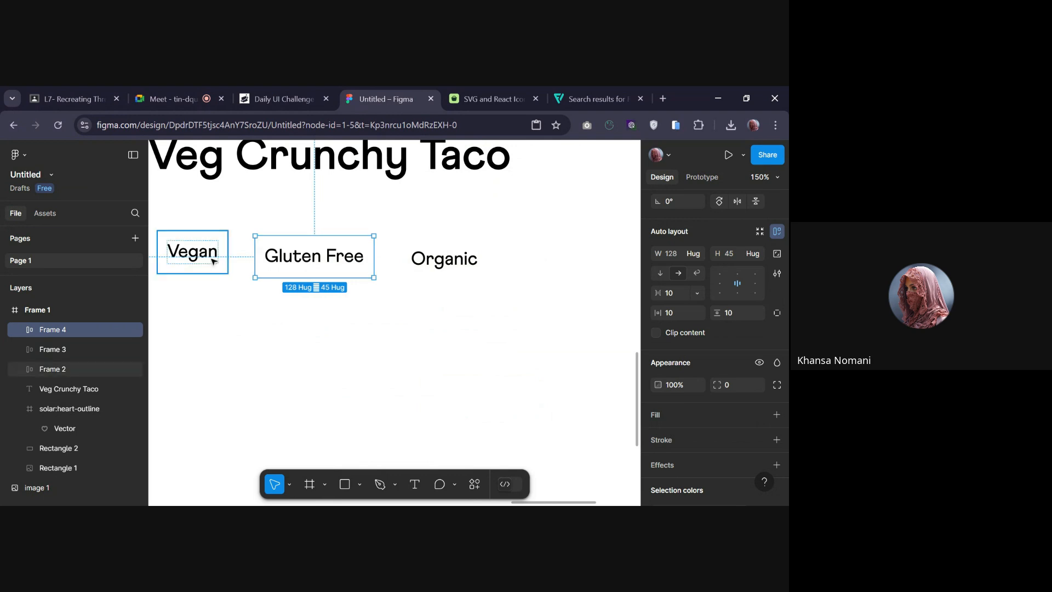
shift+click(423, 276)
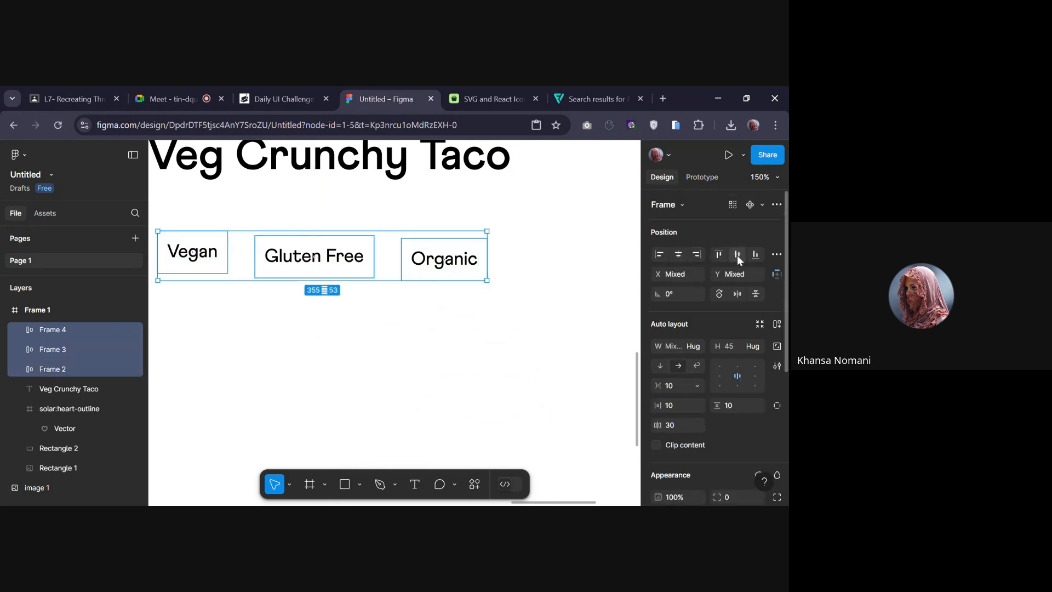
click(737, 255)
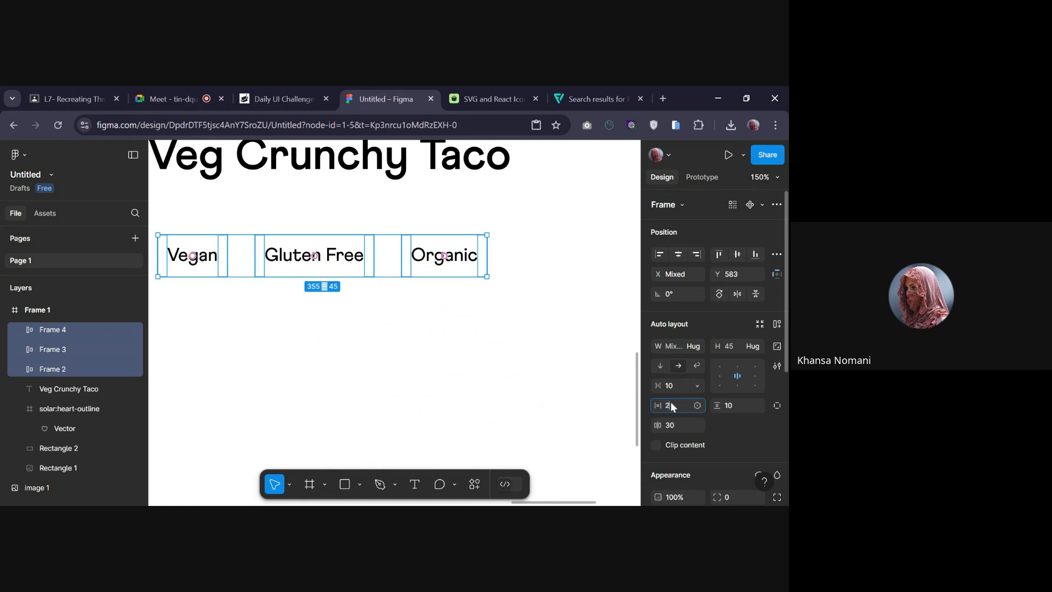
key(Return)
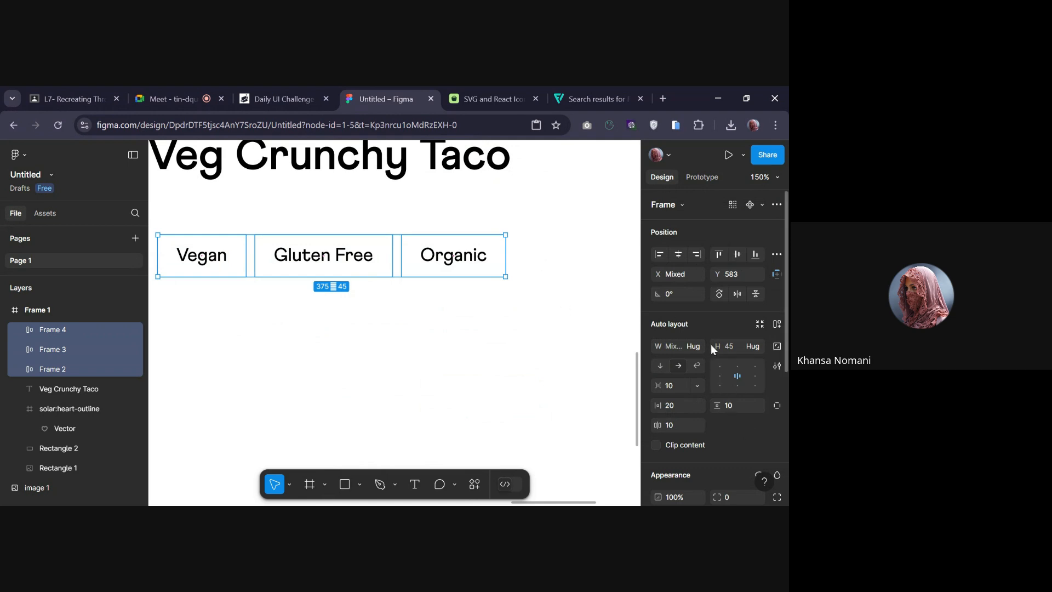
- Add a light grey F0EEEE fill to the three selected tags
scroll(715, 415, down, 5)
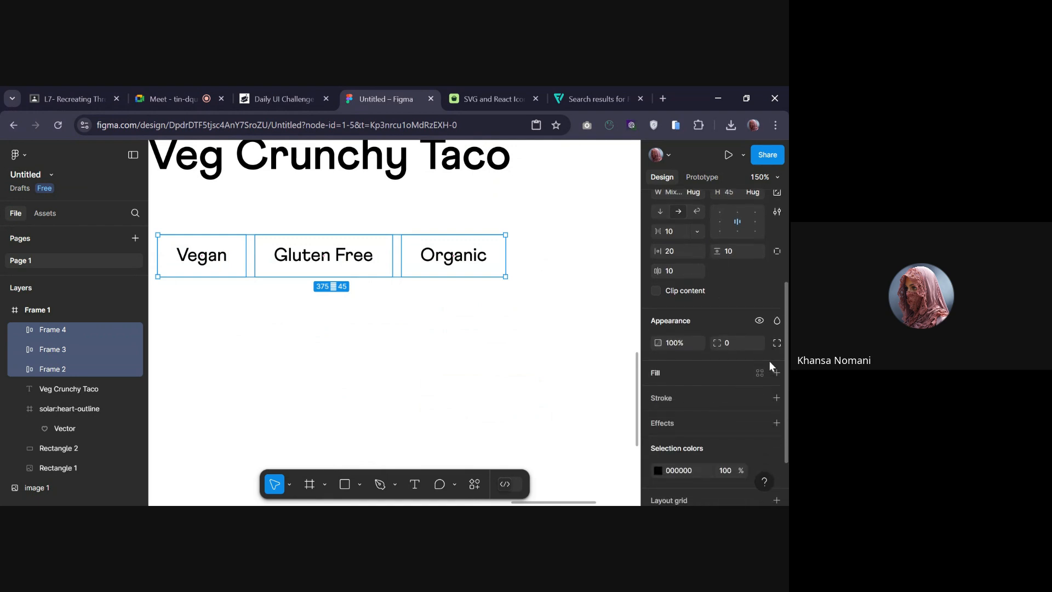
click(775, 371)
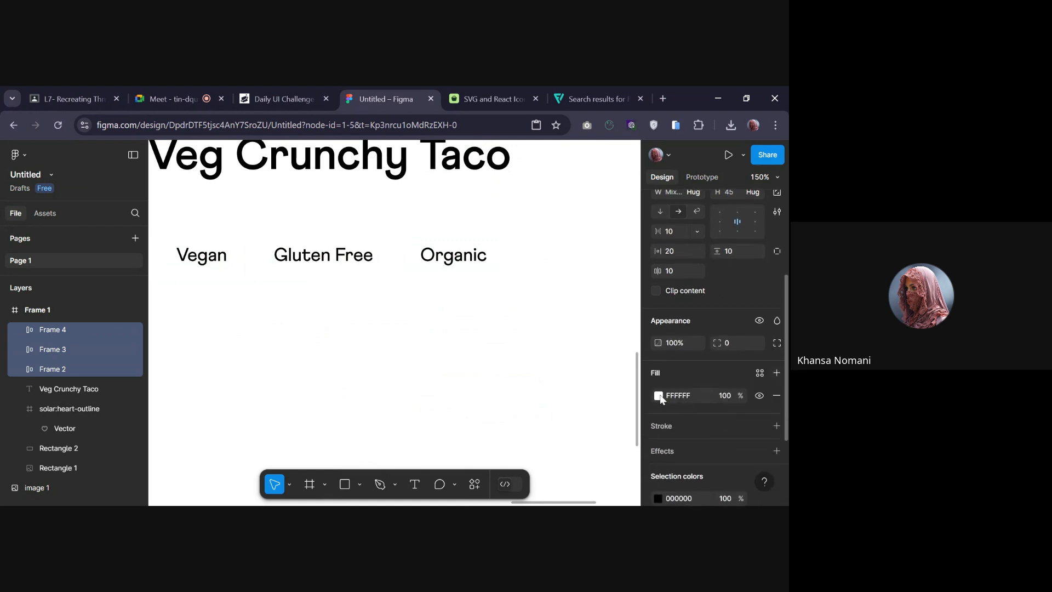
click(658, 395)
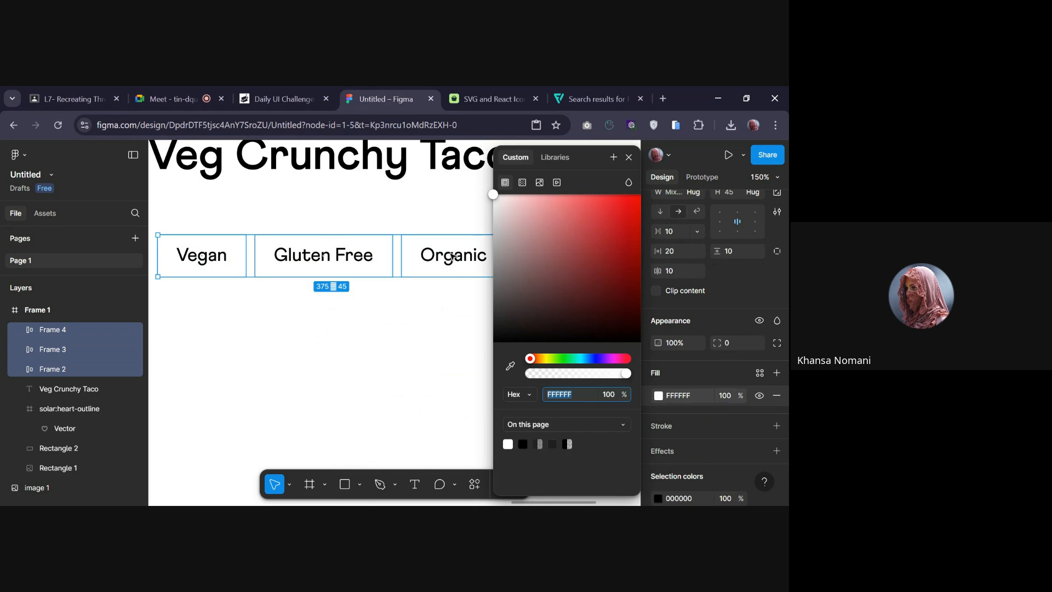
click(497, 204)
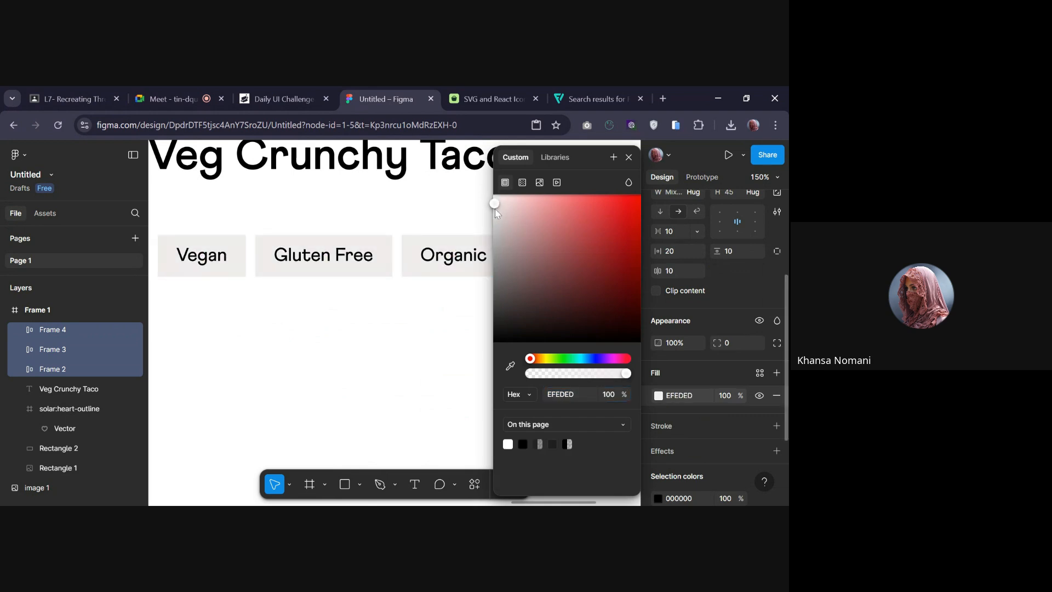
drag(495, 209, 495, 208)
click(629, 158)
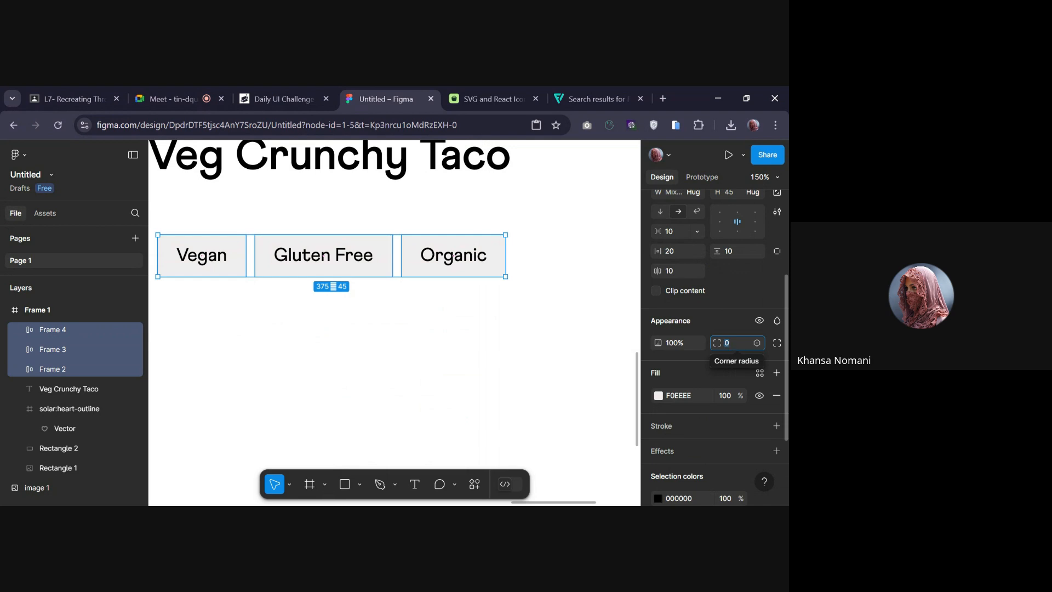
- Round the corners of the three tags with a radius of 12 and deselect them
text(60)
key(Return)
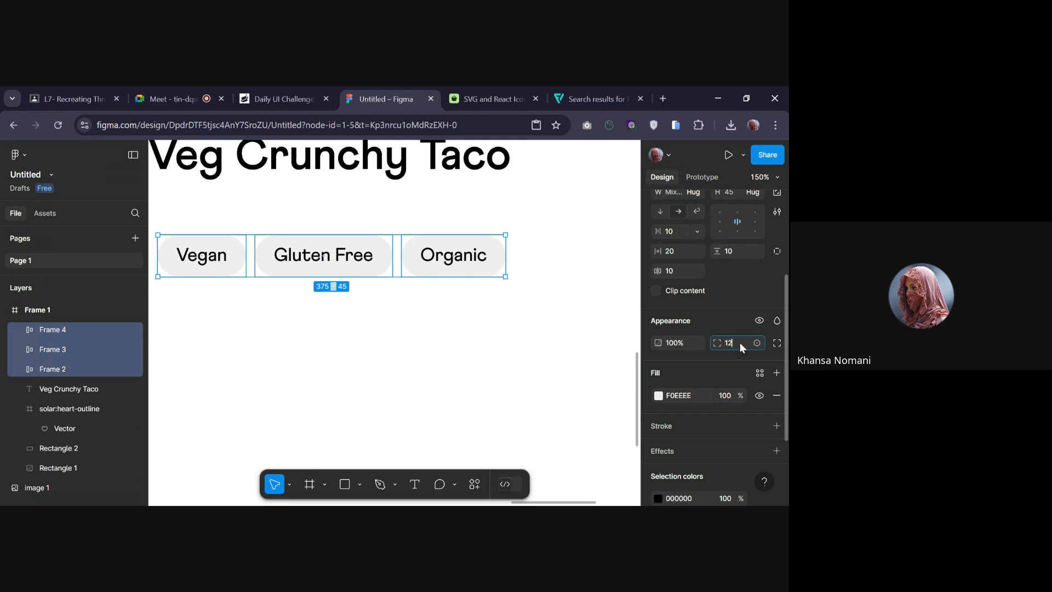
key(Return)
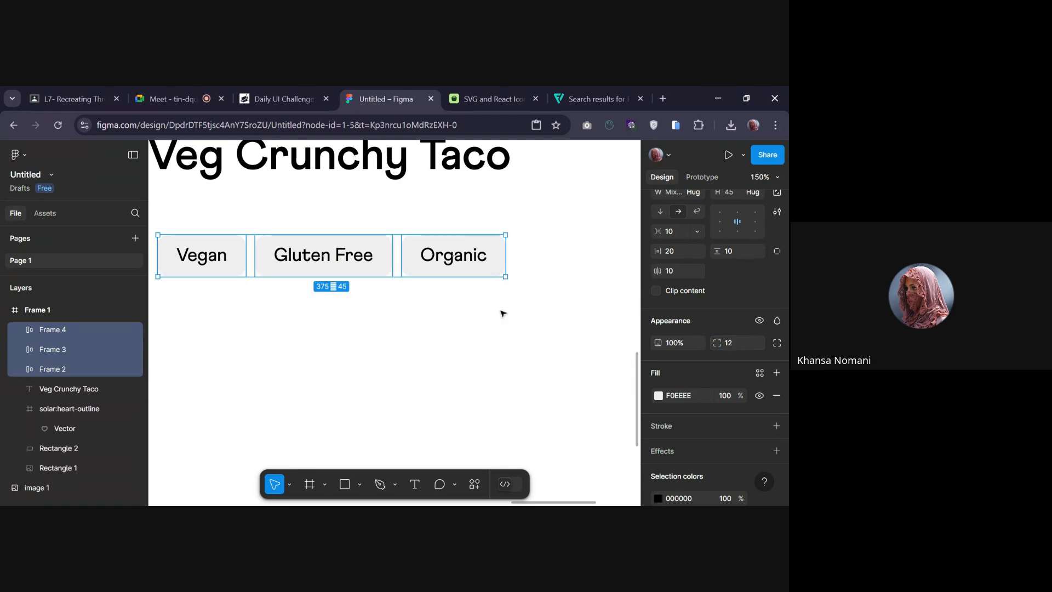
scroll(500, 310, up, 3)
scroll(503, 313, down, 3)
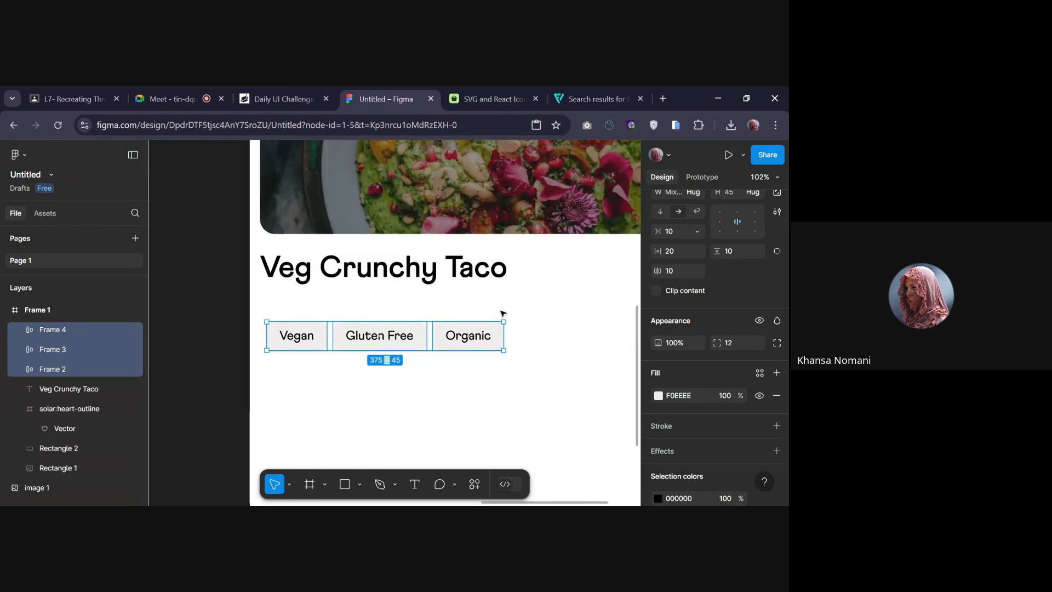
click(364, 388)
scroll(365, 387, down, 3)
- Select the Vegan tag and examine the colours and outlines of the tags in the reference taco card
click(315, 359)
scroll(315, 358, left, 10)
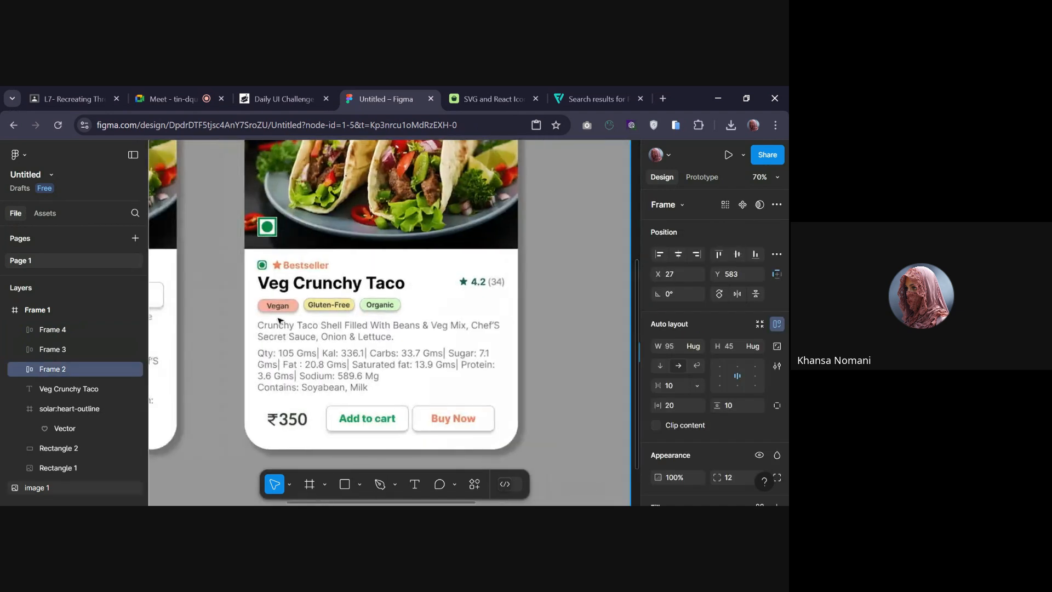
scroll(278, 317, up, 10)
scroll(758, 376, down, 4)
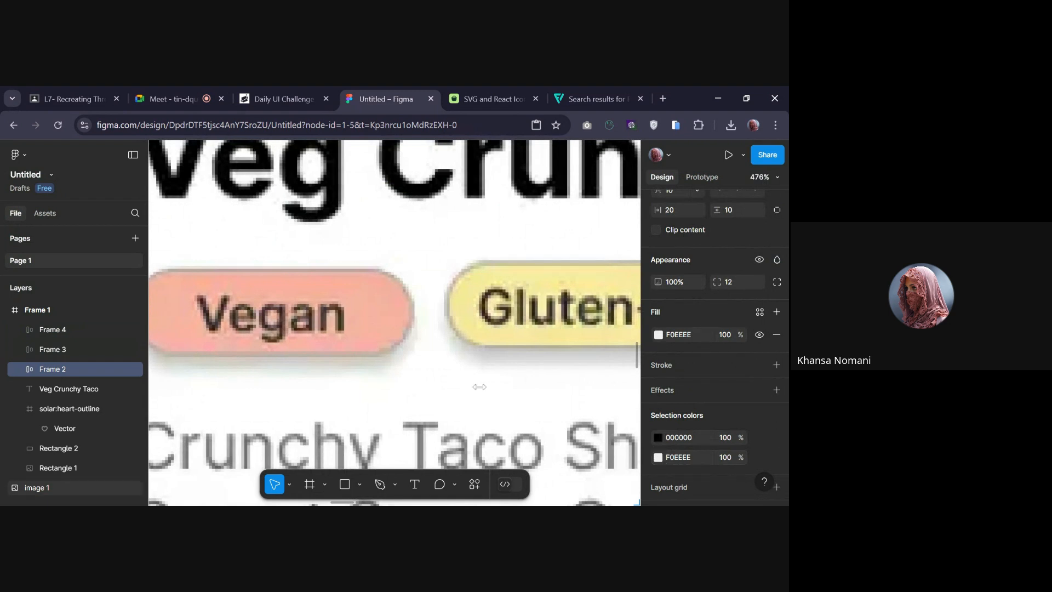
scroll(480, 386, down, 6)
scroll(480, 386, right, 10)
scroll(482, 388, left, 10)
scroll(492, 383, down, 3)
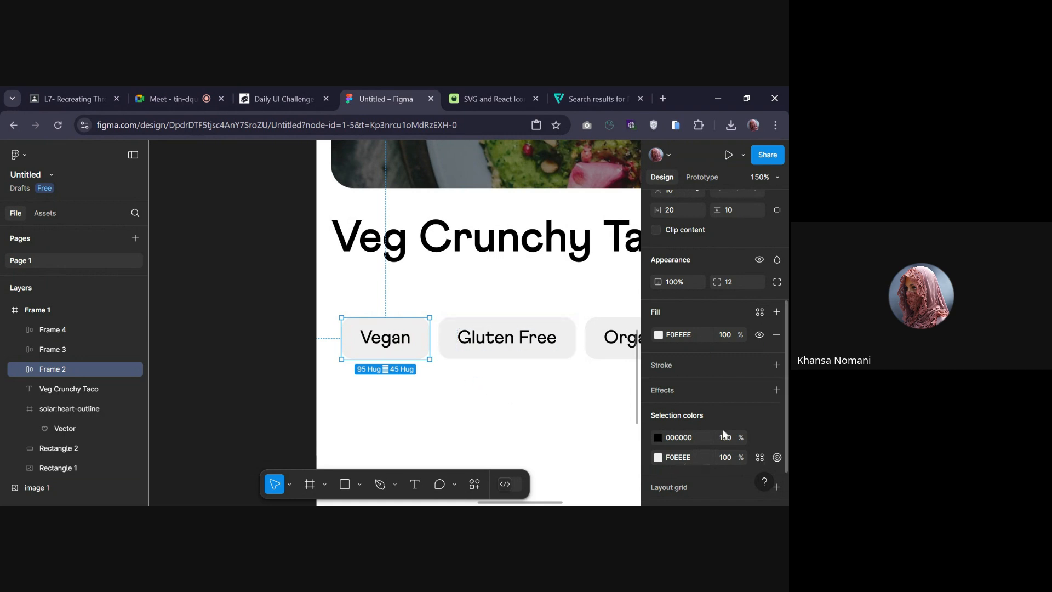
- Add an inside stroke of weight 1 to the Vegan tag, sampling its colour F9B29C from the reference card's Vegan tag
click(777, 365)
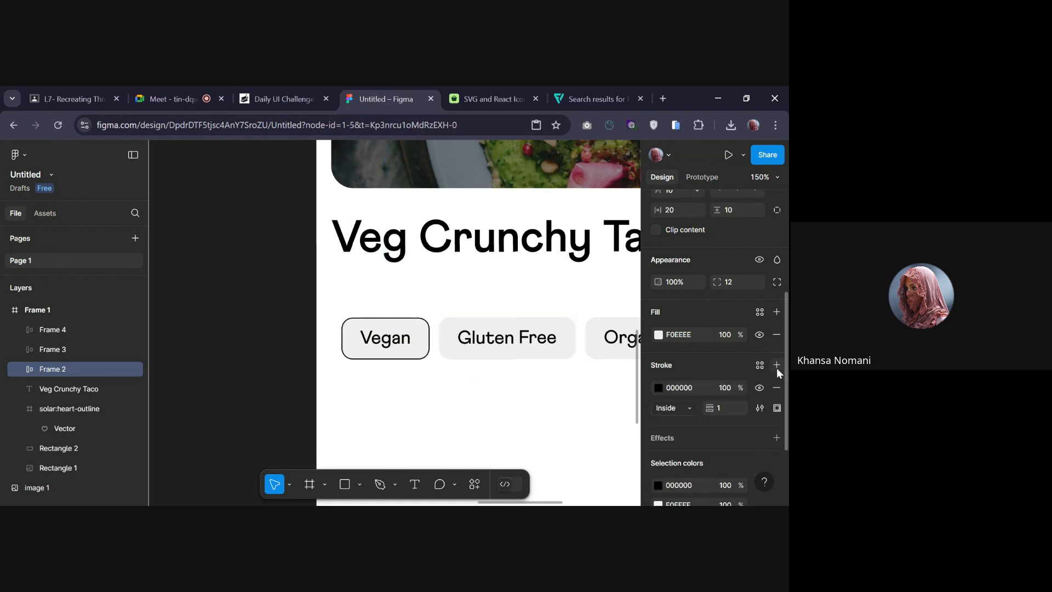
click(660, 389)
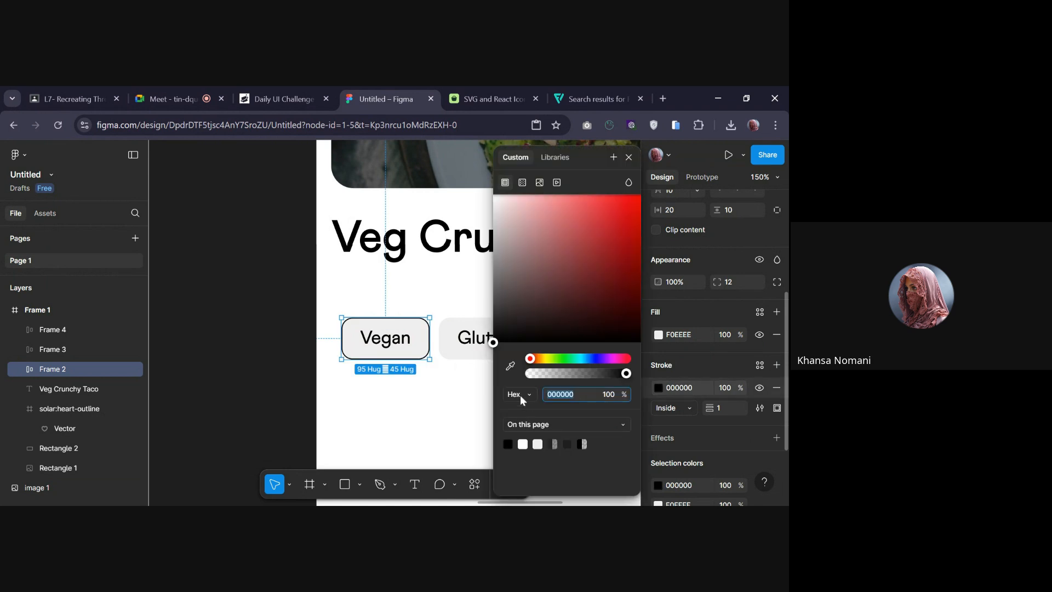
click(510, 366)
scroll(340, 366, left, 5)
scroll(340, 365, left, 10)
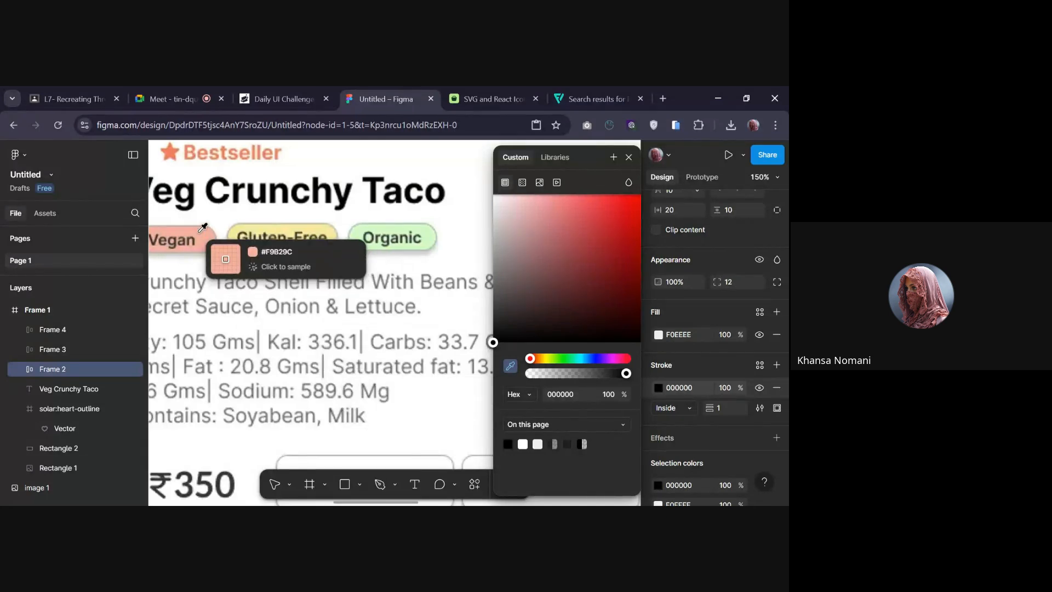
click(202, 227)
scroll(336, 285, left, 5)
scroll(336, 286, right, 3)
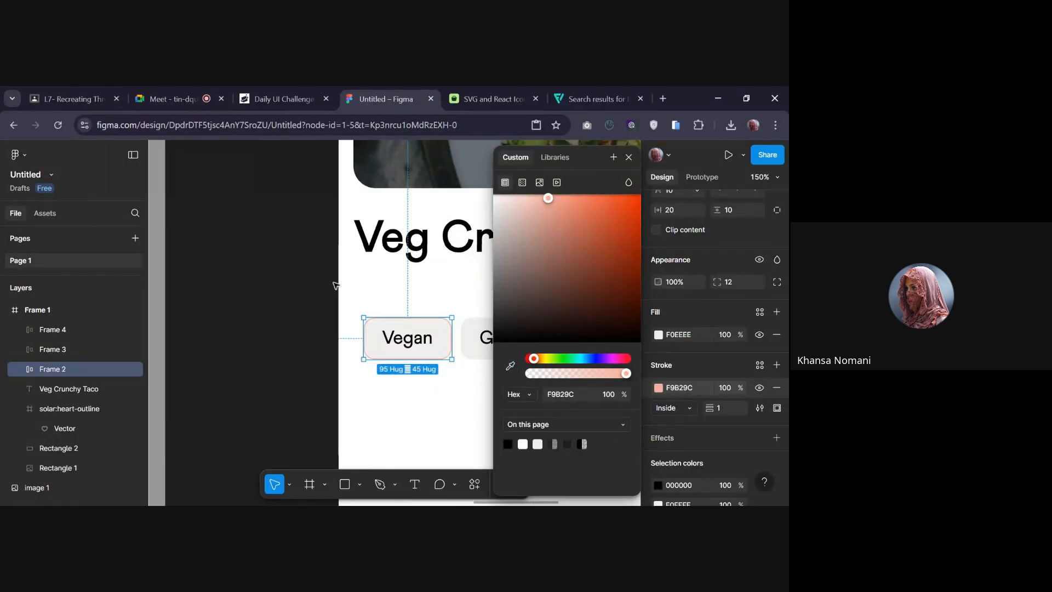
- Hide the Vegan tag's stroke and reuse its colour F9B29C as the tag's fill
click(688, 387)
key(ctrl+c)
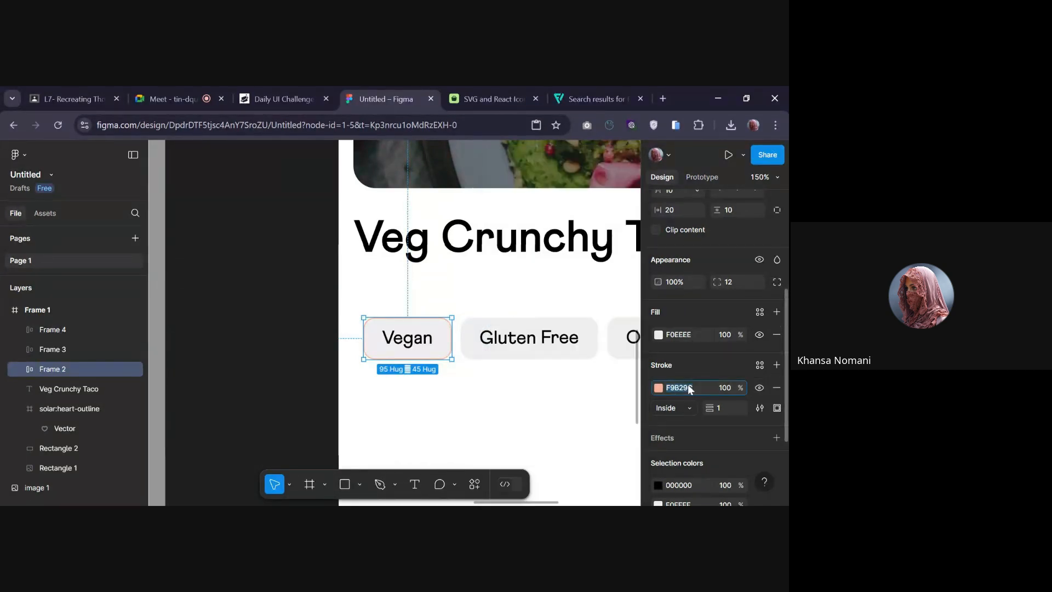
click(759, 388)
click(686, 335)
key(ctrl+v)
key(Return)
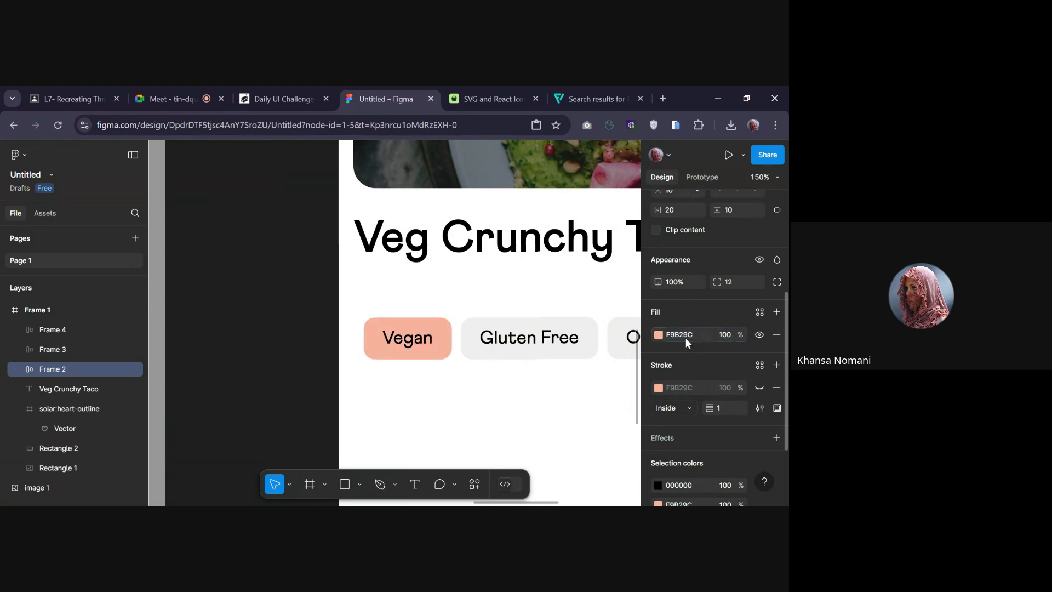
- Lighten the Vegan tag's fill to the pale peach FFE6DE
click(660, 334)
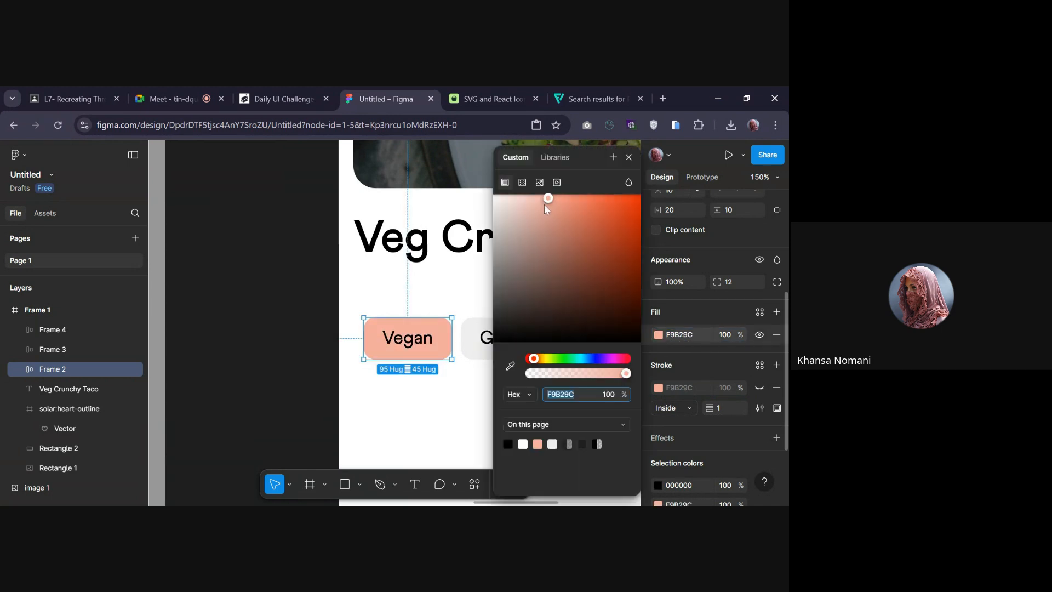
click(513, 200)
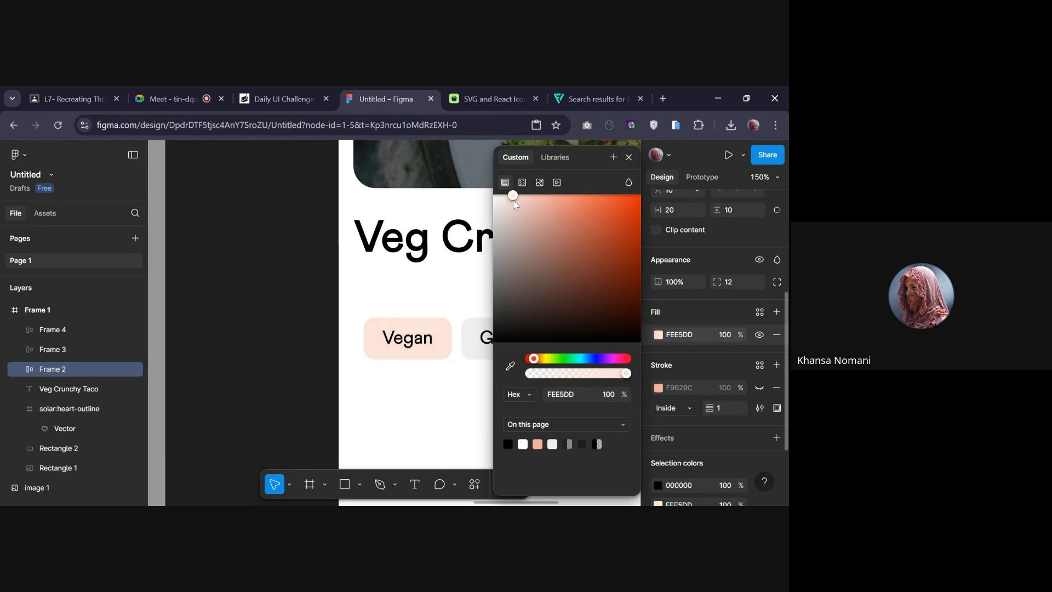
click(627, 158)
- Copy the Vegan tag's fill colour FFE6DE and apply it as the Gluten Free tag's fill
click(685, 336)
key(ctrl+c)
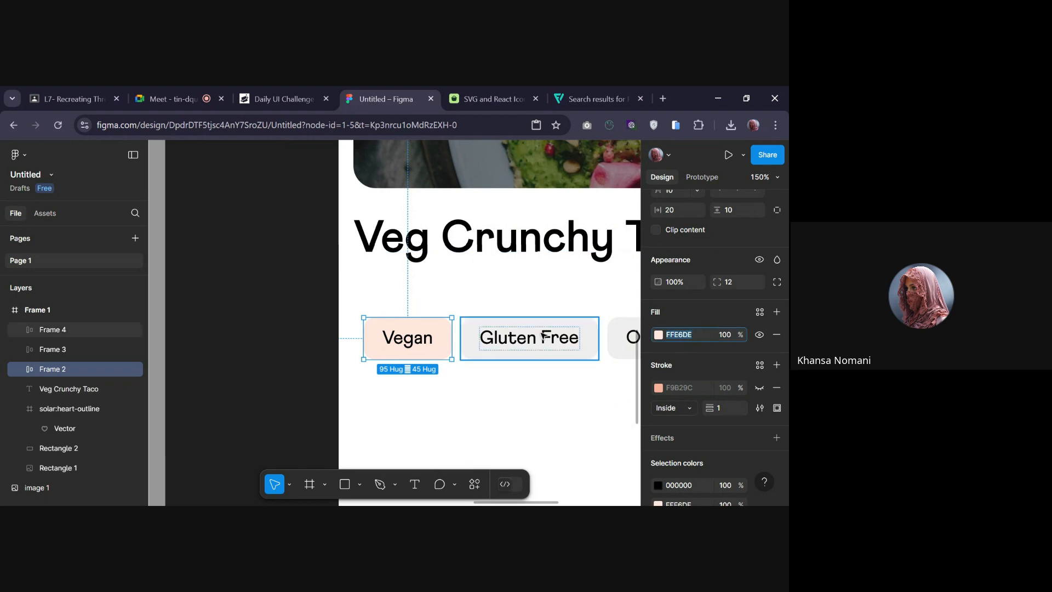
click(542, 335)
click(688, 337)
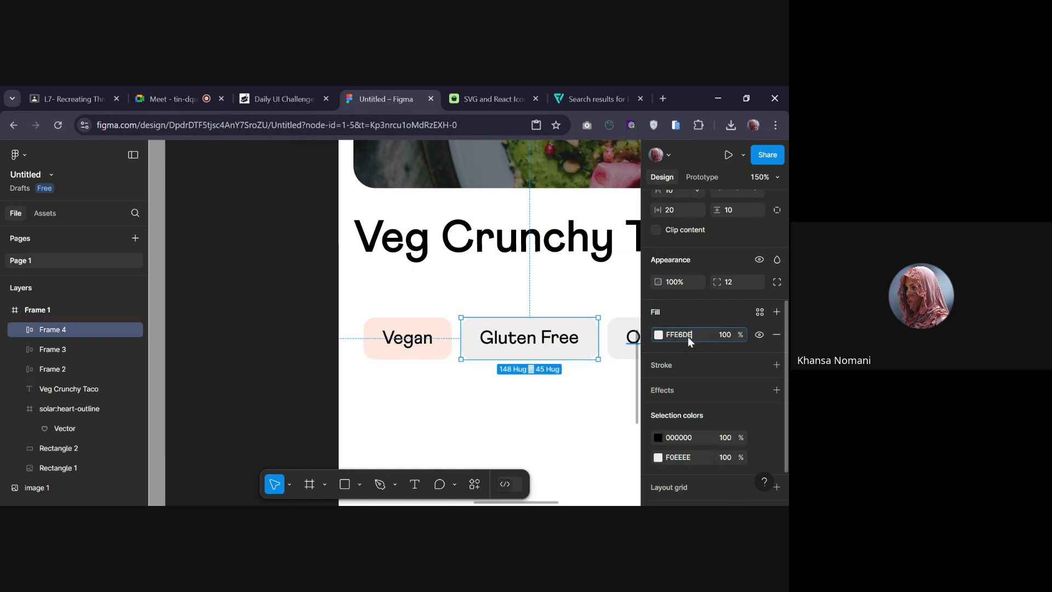
key(ctrl+v)
key(Return)
- Check the reference card's Gluten-Free tag and shift the Gluten Free tag's fill hue to a pale yellow
click(658, 335)
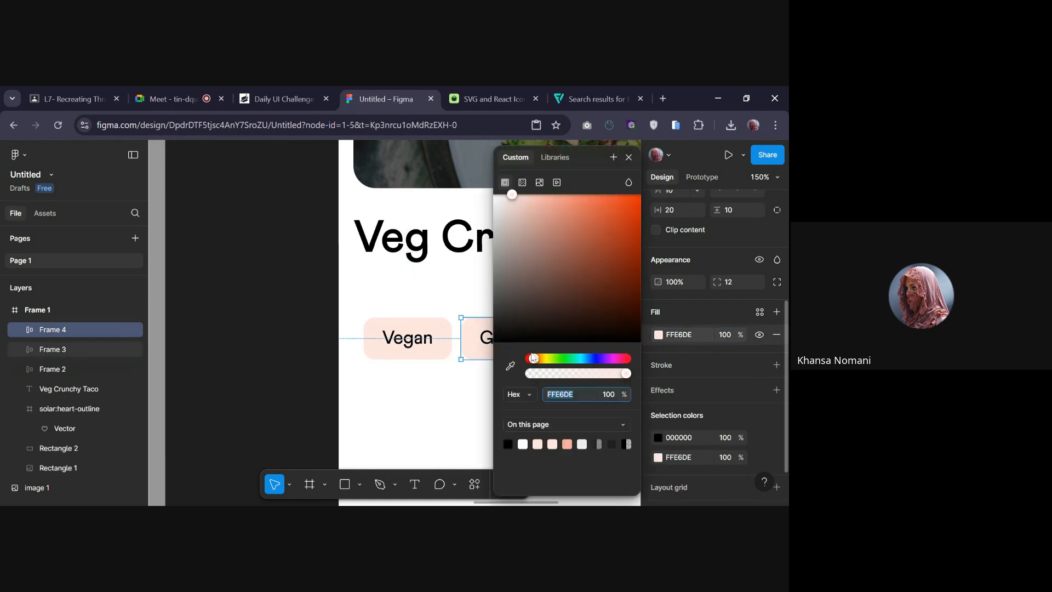
scroll(406, 353, down, 5)
scroll(406, 358, right, 8)
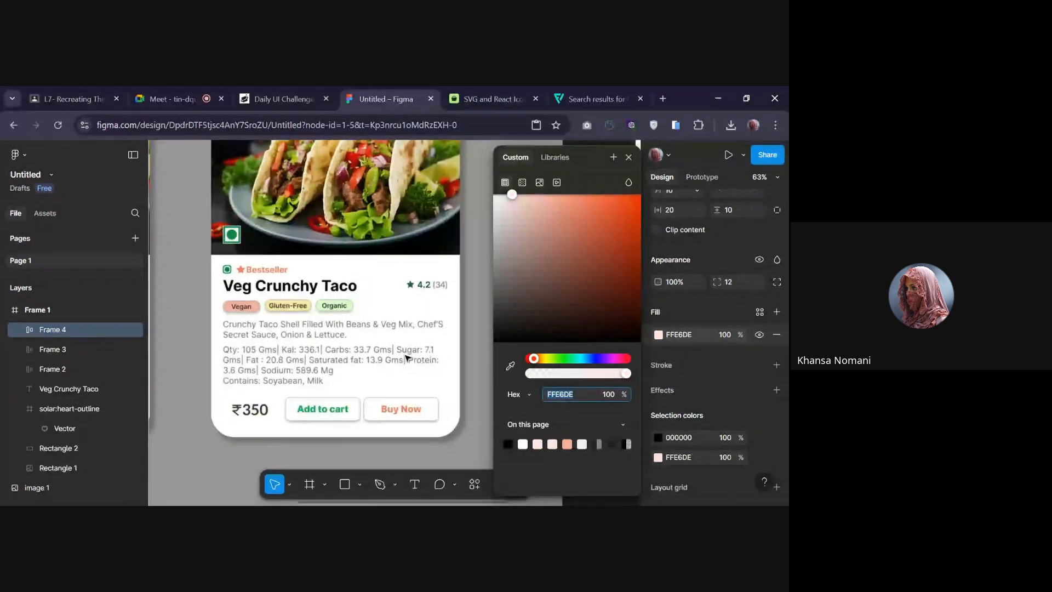
scroll(426, 351, up, 5)
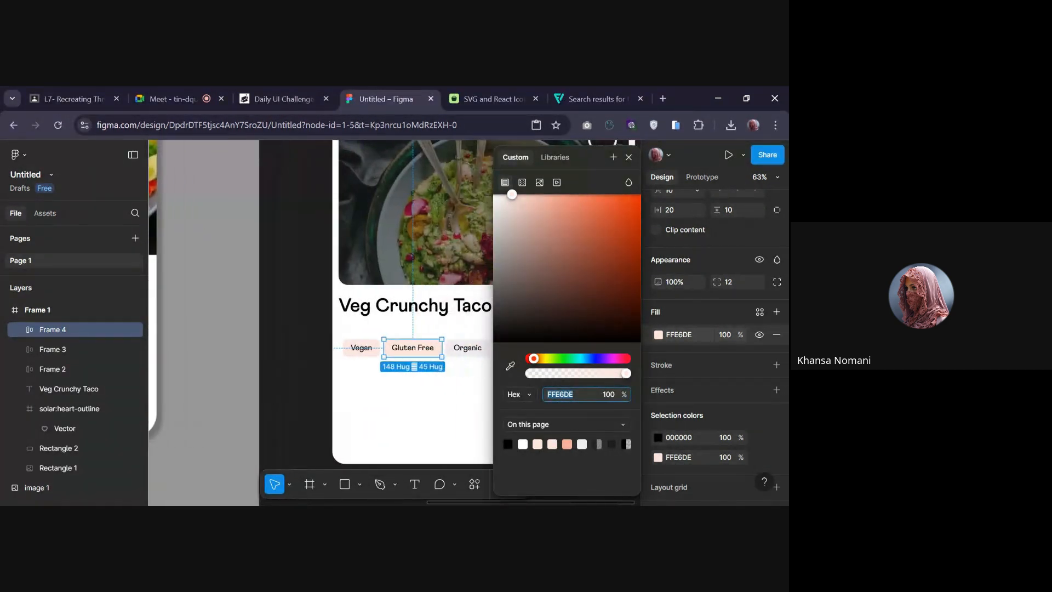
drag(544, 360, 542, 360)
- Copy the fill colour FFE6DE from the Vegan tag and apply it to the Organic tag
click(484, 353)
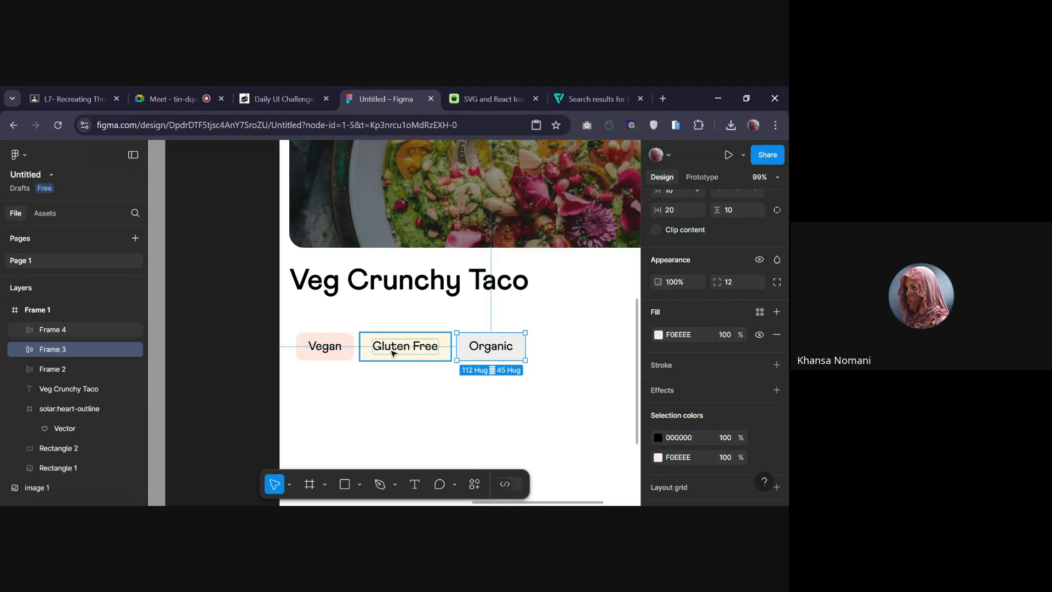
click(328, 355)
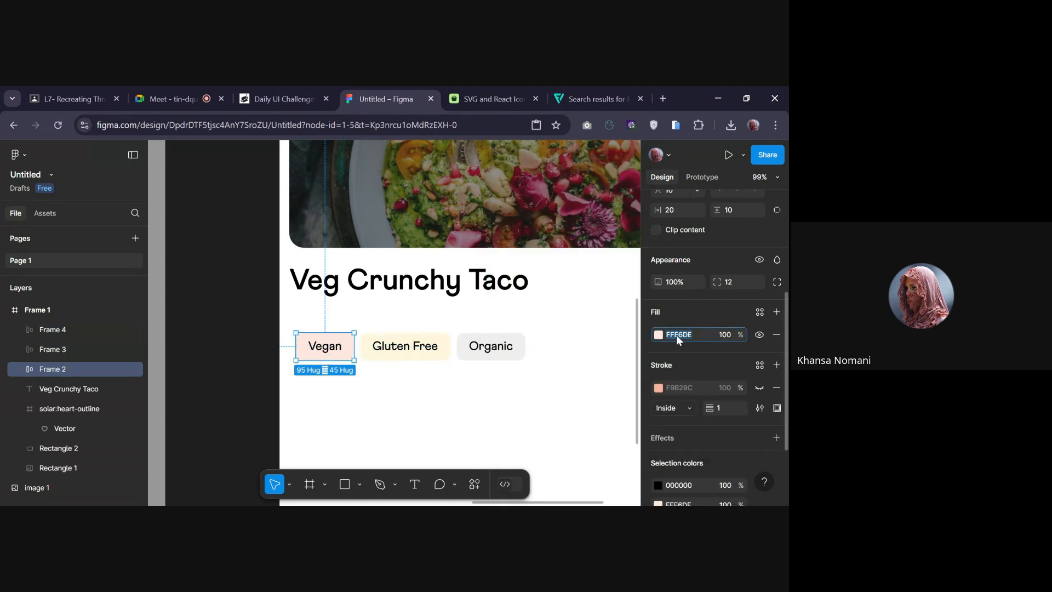
click(500, 345)
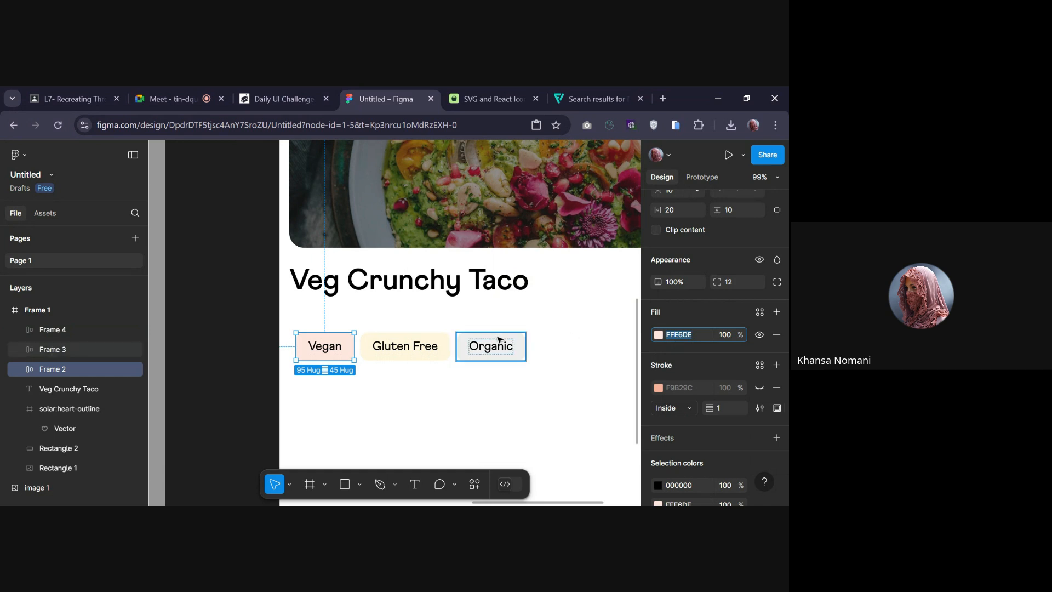
click(692, 334)
key(ctrl+v)
key(Return)
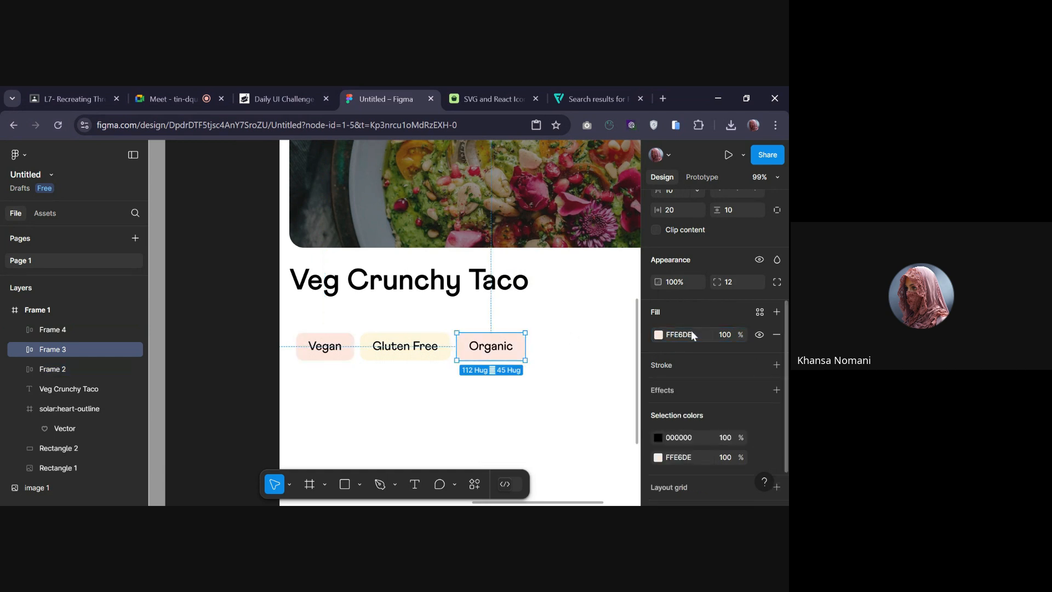
- Shift the Organic tag's fill hue to the pale green DFFFDE
click(658, 334)
drag(565, 359, 562, 360)
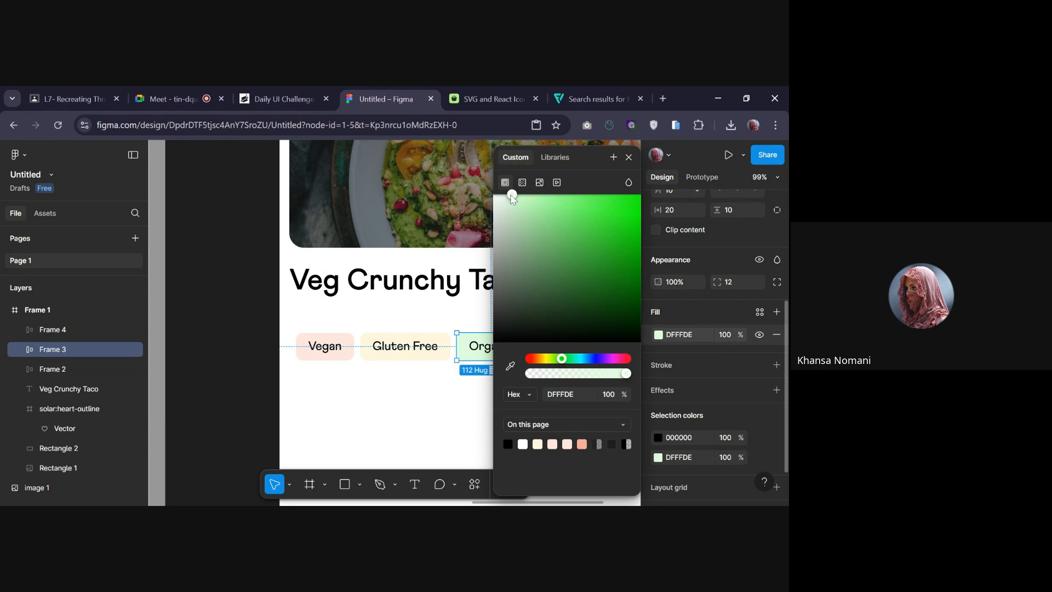
click(408, 420)
- Move the Vegan, Gluten Free and Organic tags together up to Y 552, closer beneath the Veg Crunchy Taco title
scroll(408, 420, down, 4)
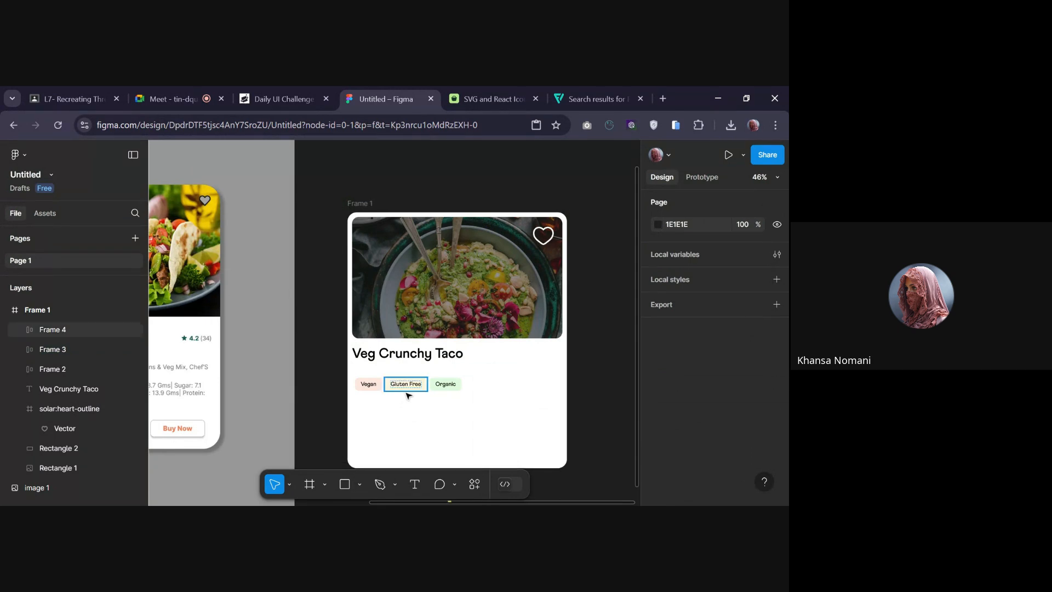
scroll(409, 396, up, 4)
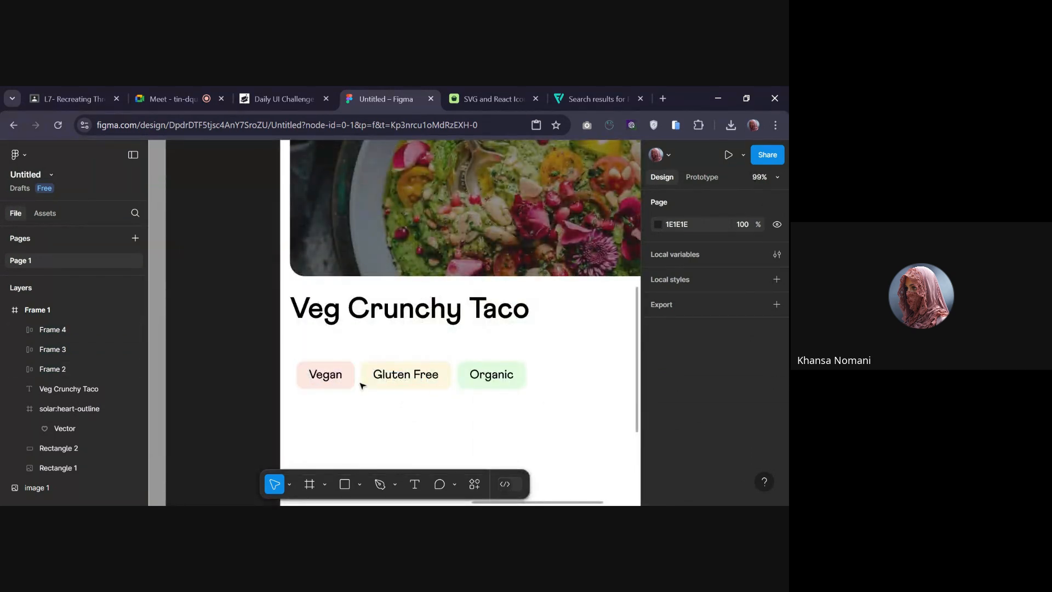
scroll(557, 427, down, 5)
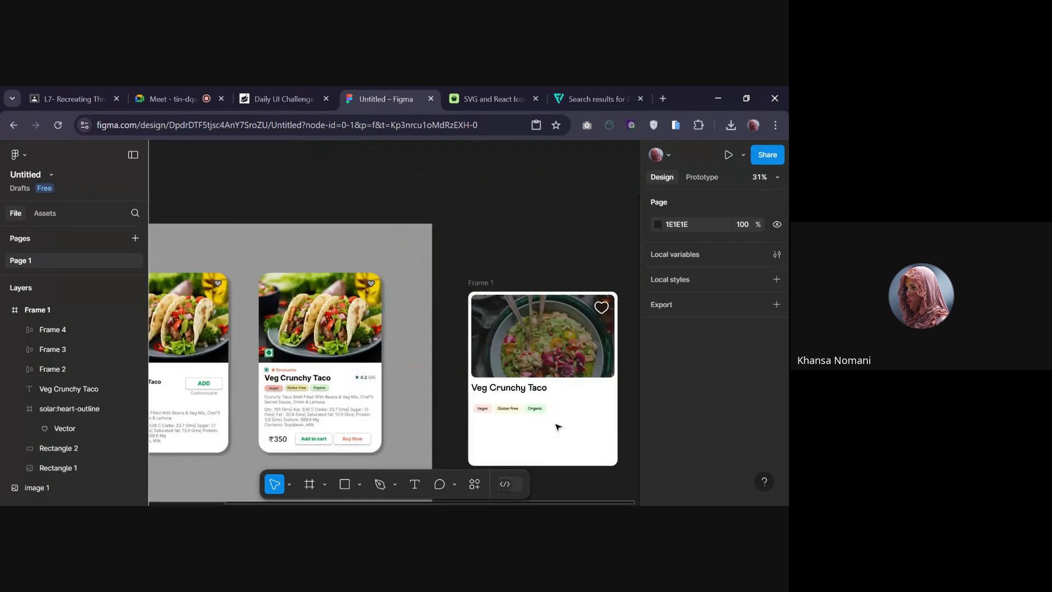
scroll(556, 427, right, 2)
scroll(450, 422, up, 4)
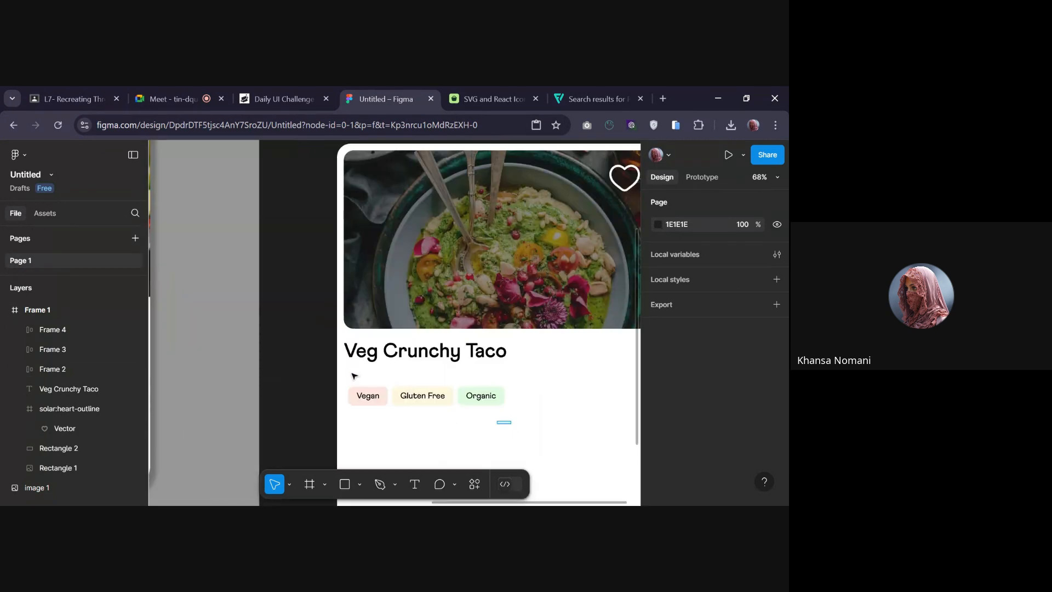
drag(354, 376, 482, 405)
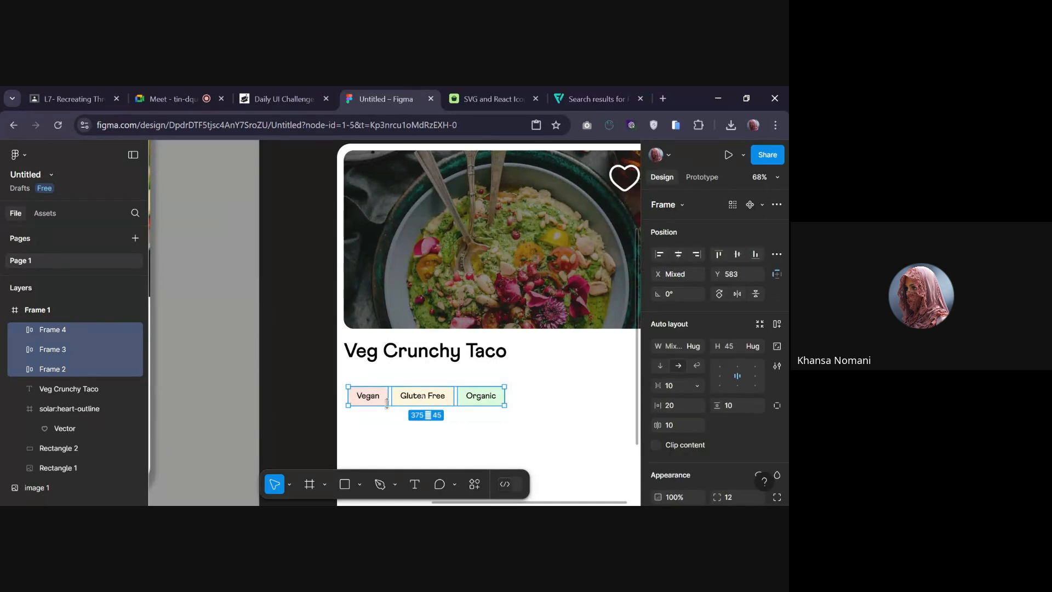
drag(382, 388, 382, 375)
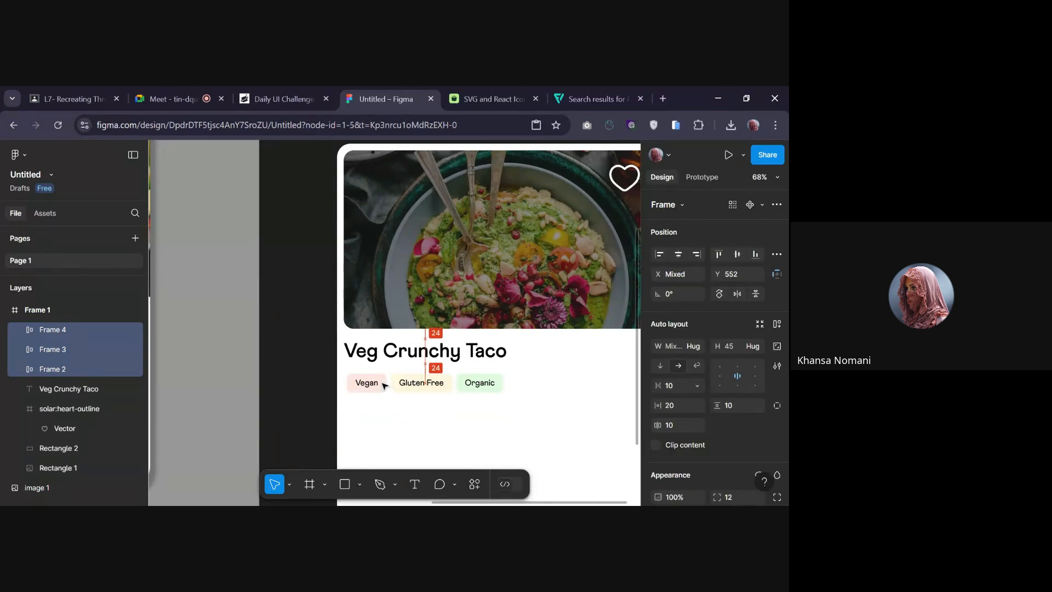
click(368, 418)
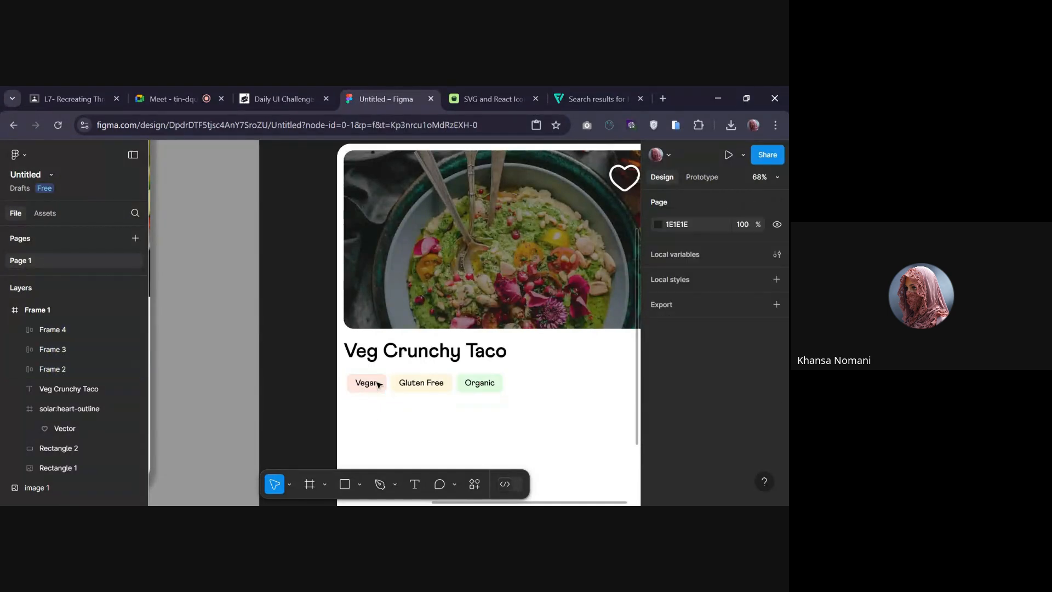
- Switch to Flaticon, close the 3d Utensil icon's details, select the old search text and place the page's browser tab beside Figma's
scroll(368, 393, up, 5)
click(566, 88)
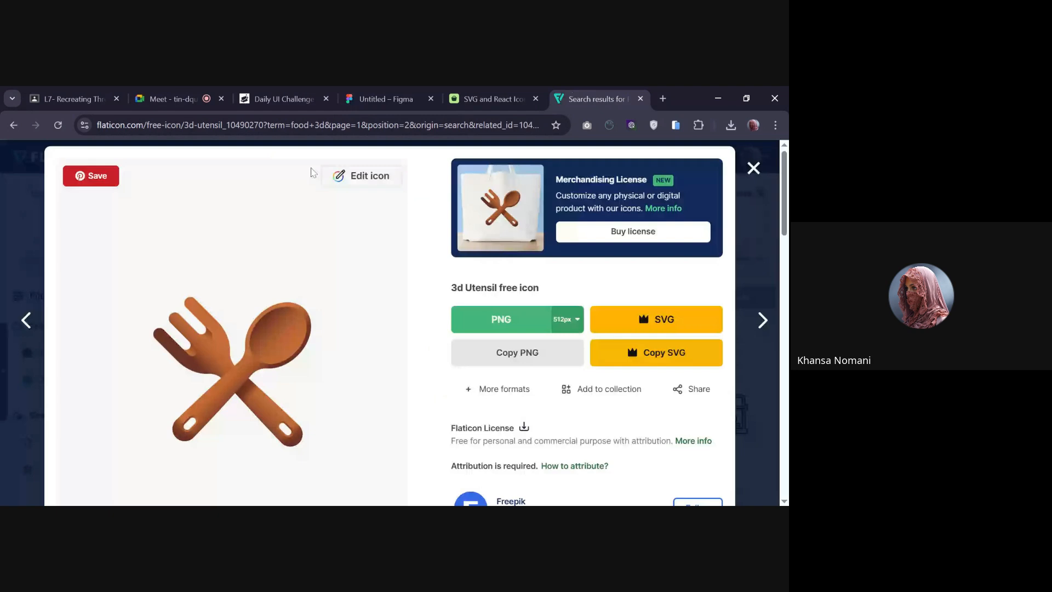
click(753, 168)
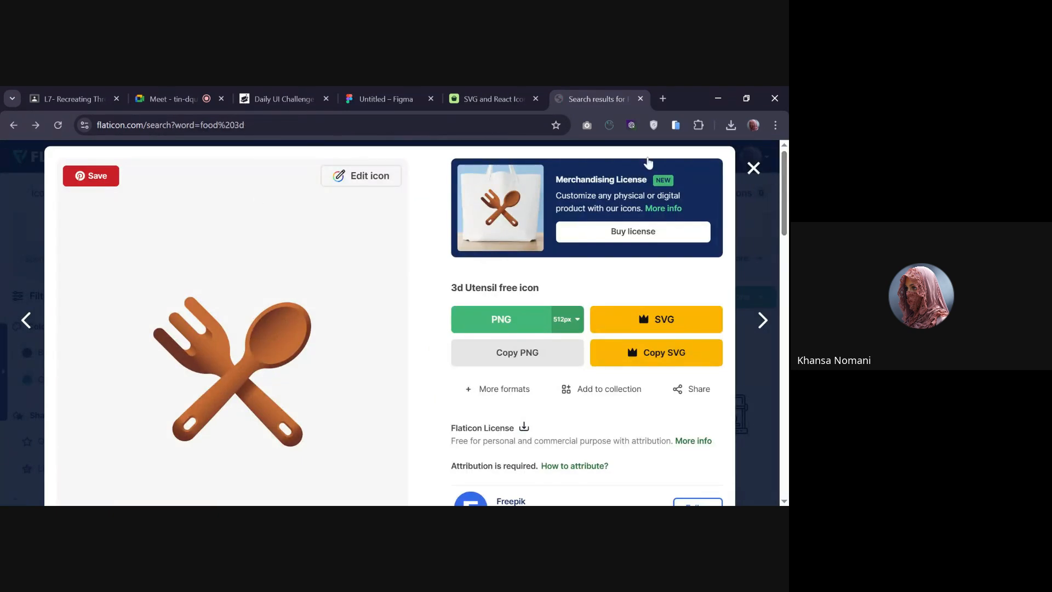
double_click(124, 193)
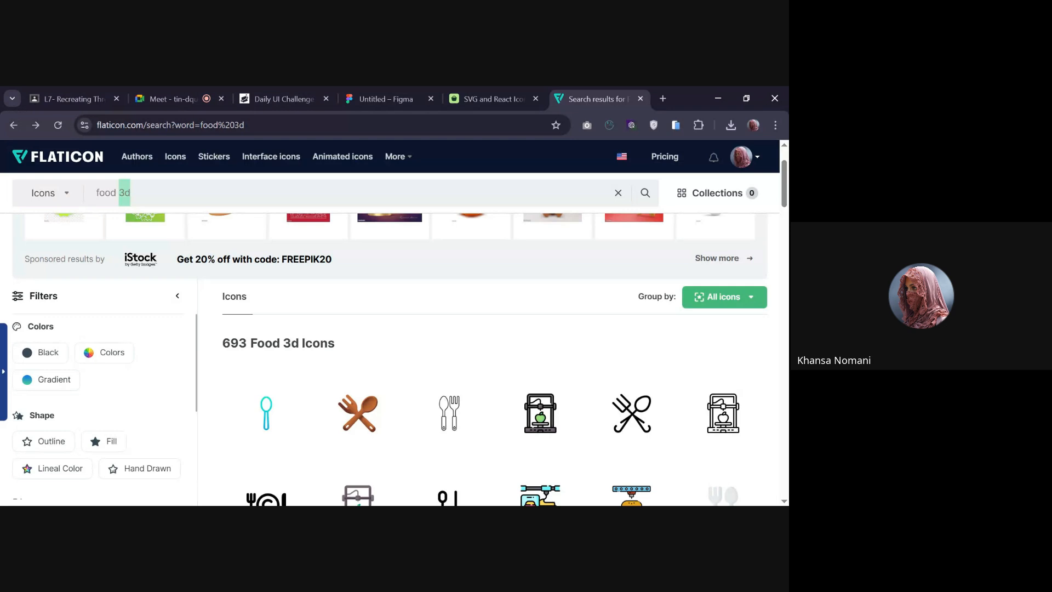
key(ctrl+a)
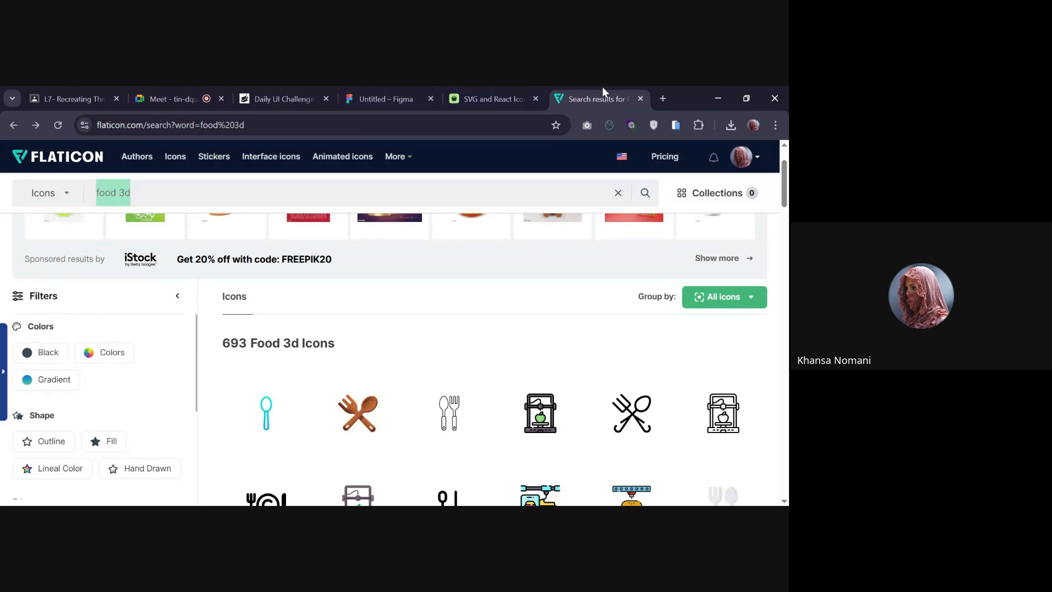
drag(586, 91, 495, 92)
- Copy the word Vegan from the Vegan tag in Figma and search Flaticon for it
click(416, 94)
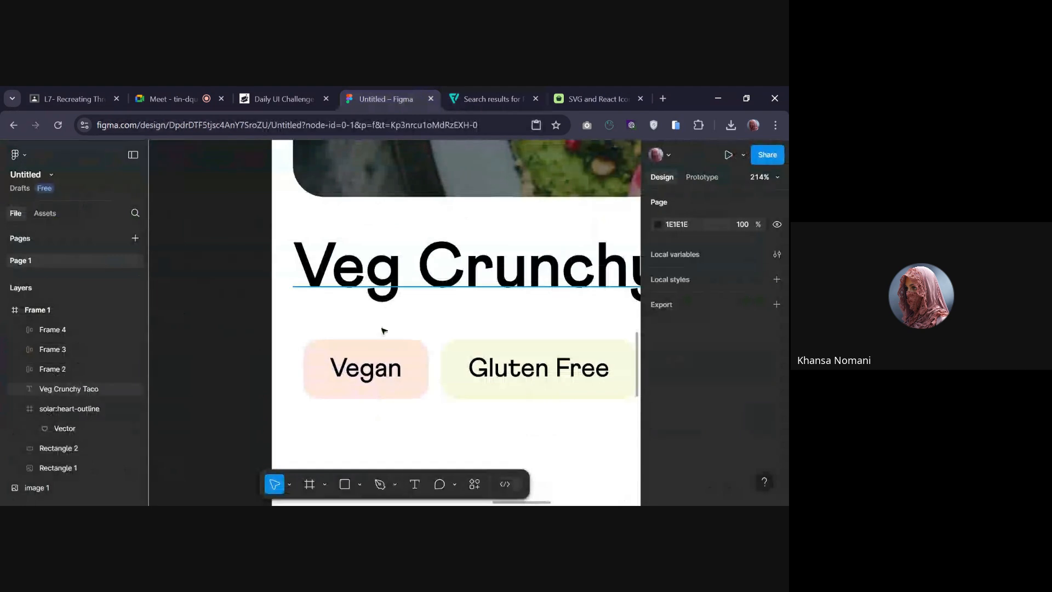
double_click(376, 371)
key(ctrl+c)
click(487, 97)
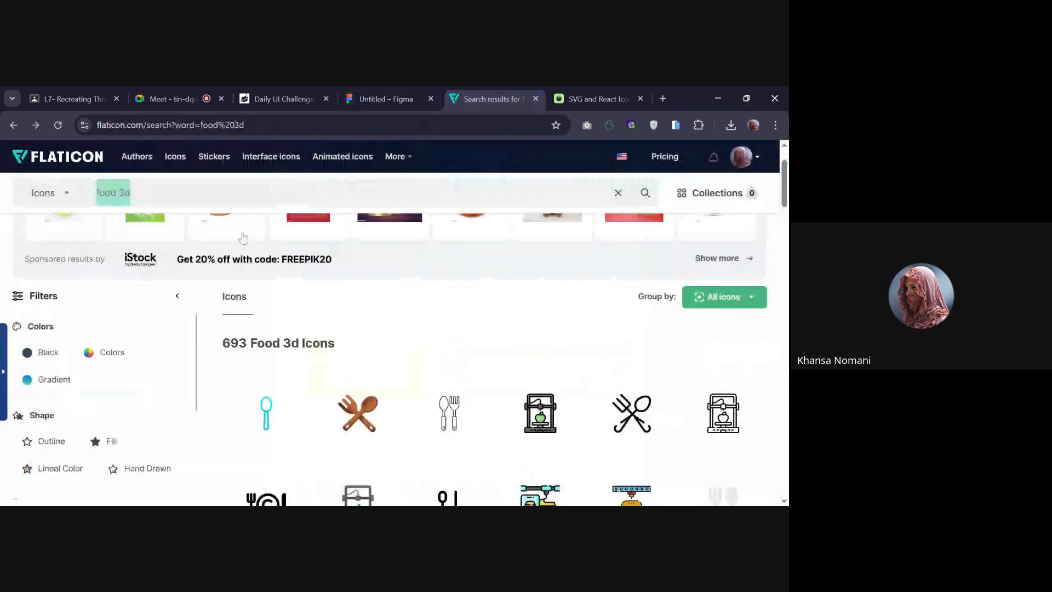
key(ctrl+v)
key(Return)
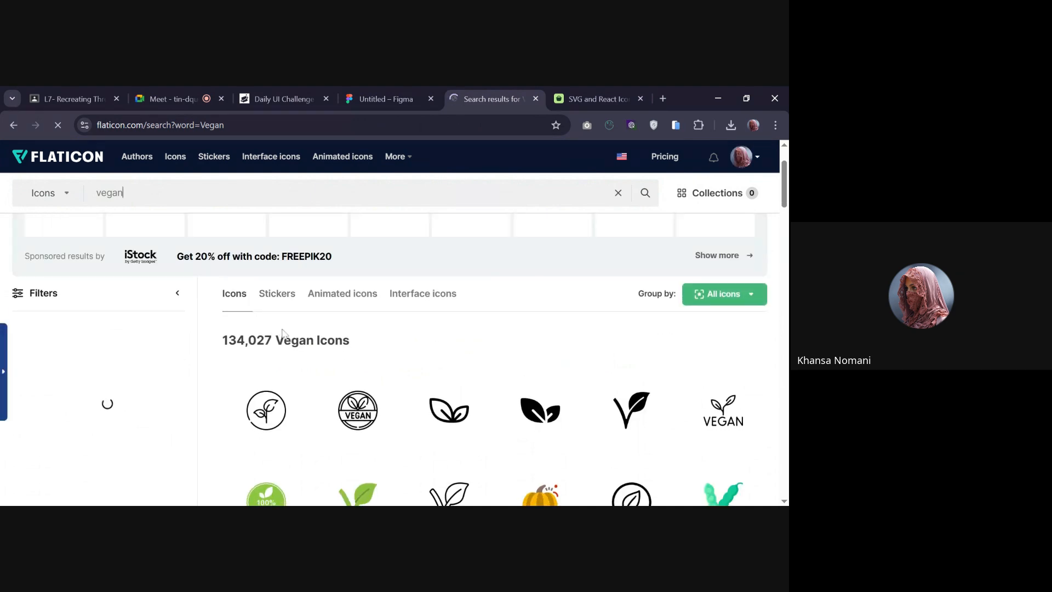
- Browse the vegan icon results and open the outlined three-leaf icon, Eco Friendly Fabric
scroll(283, 334, down, 3)
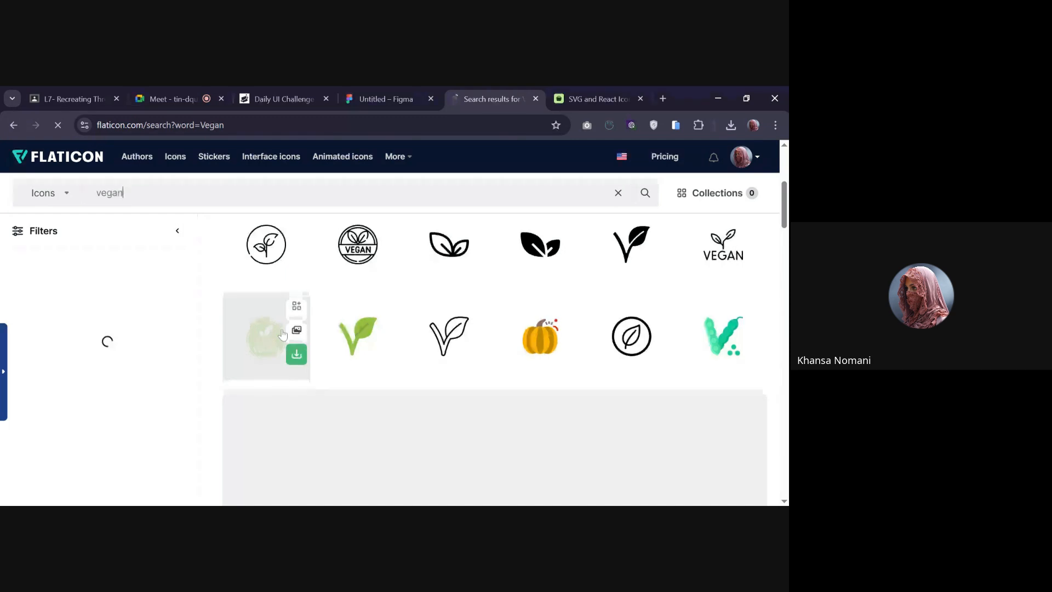
scroll(283, 334, down, 3)
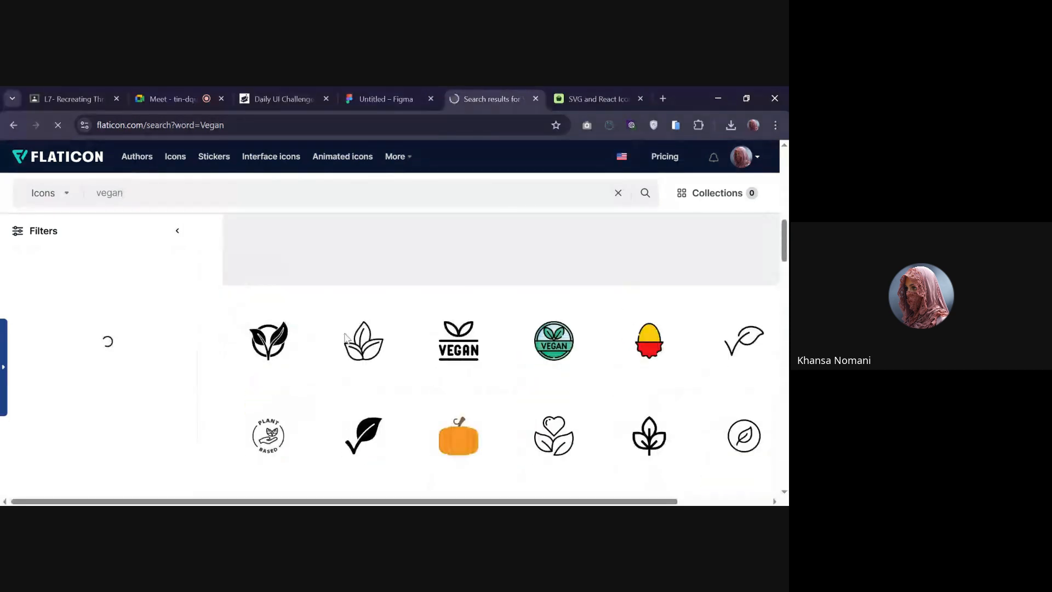
scroll(356, 350, down, 3)
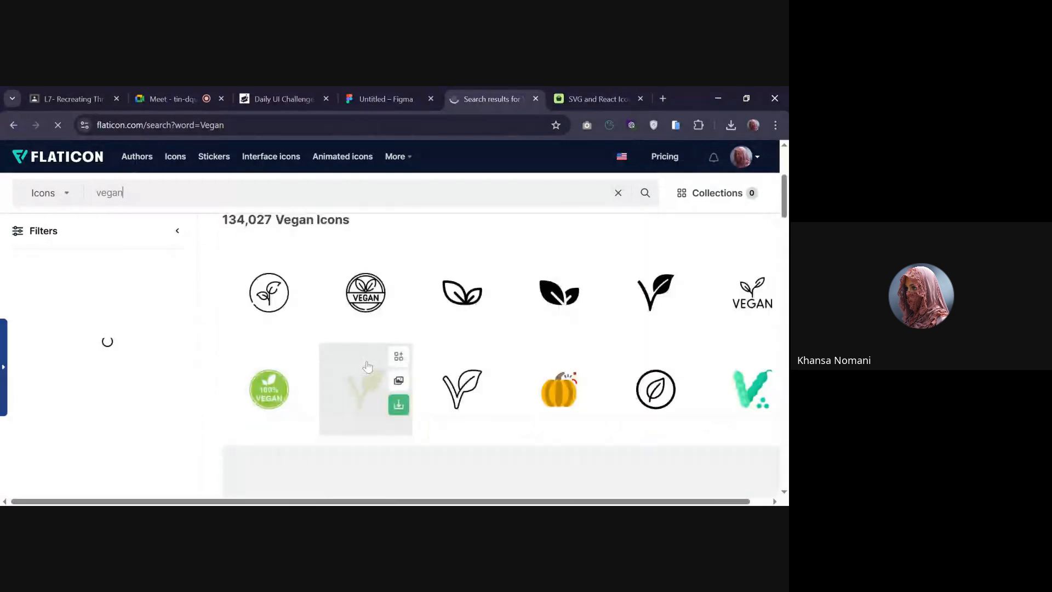
scroll(368, 383, down, 1)
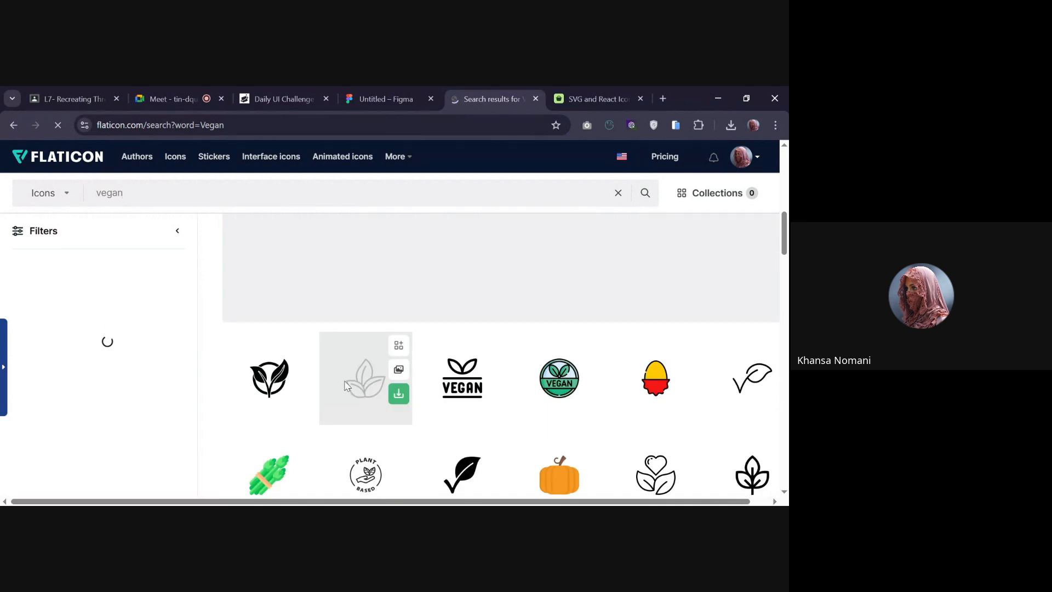
click(345, 385)
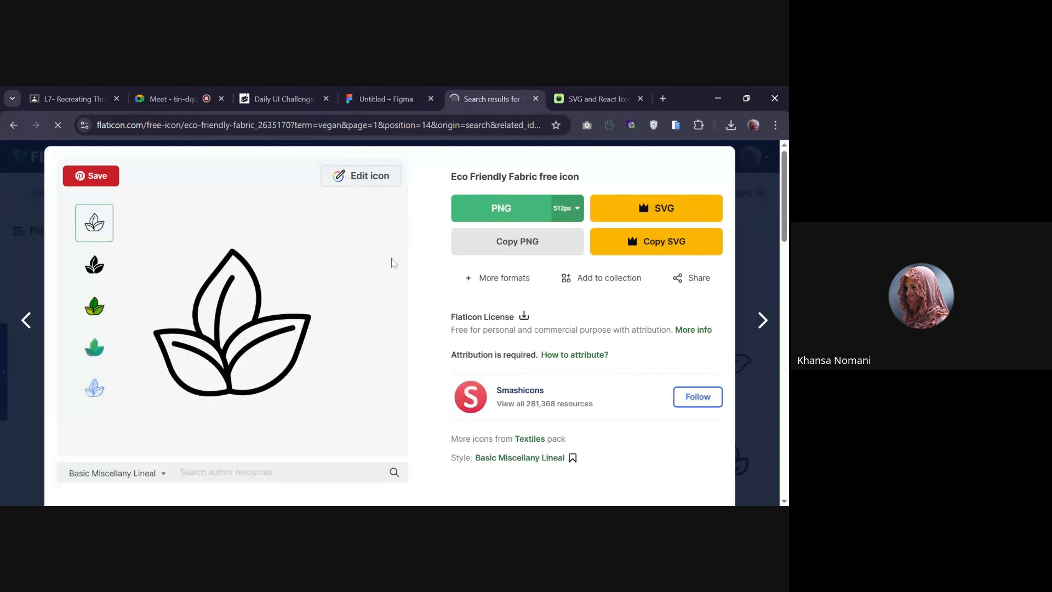
- Open the three-leaf icon in the icon editor, inspect its svg element and copy the element's full code
click(362, 177)
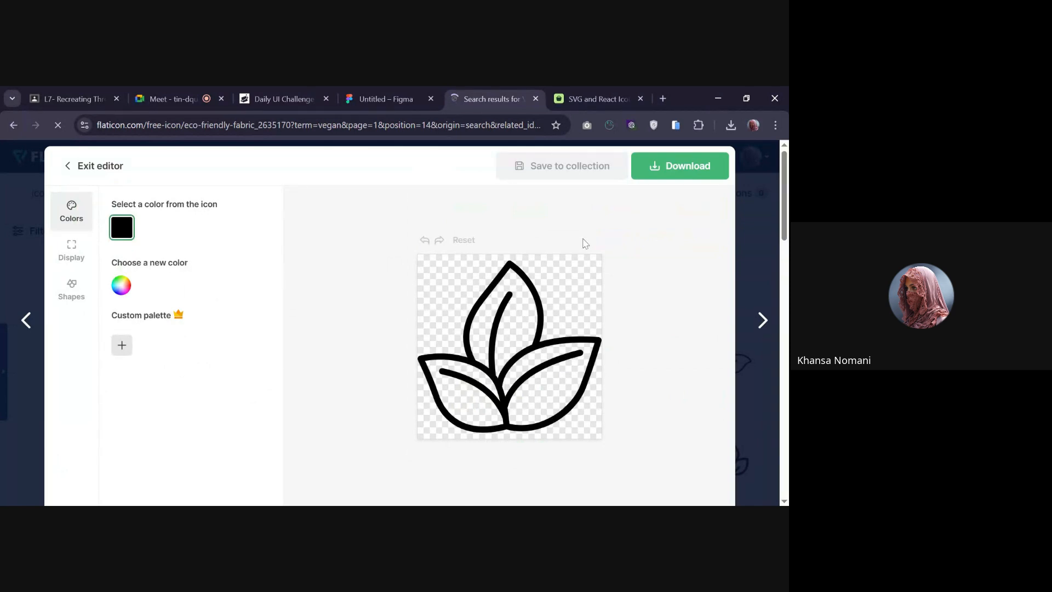
key(ctrl+shift+i)
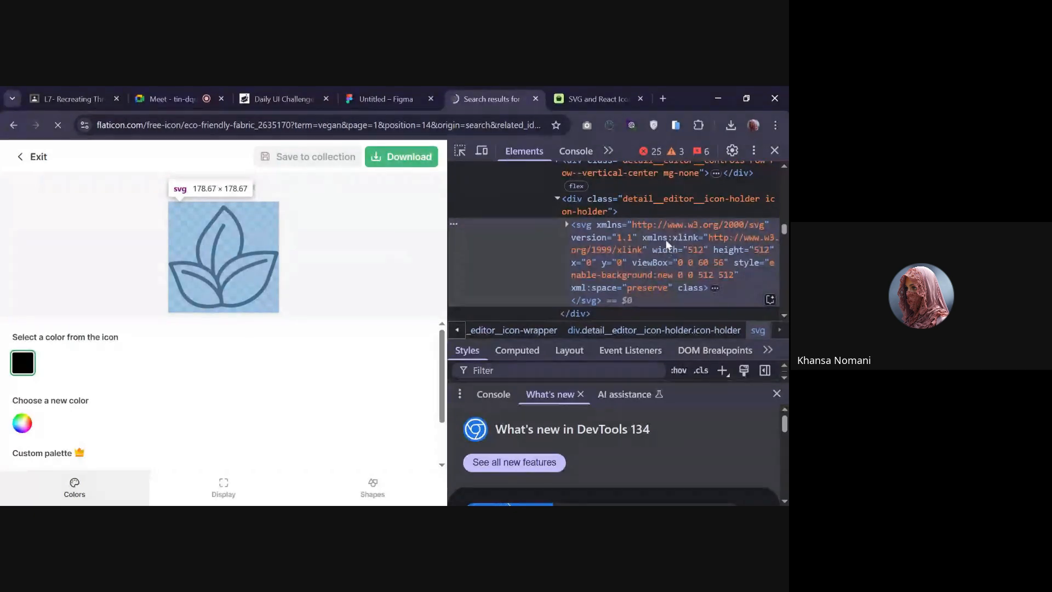
key(F2)
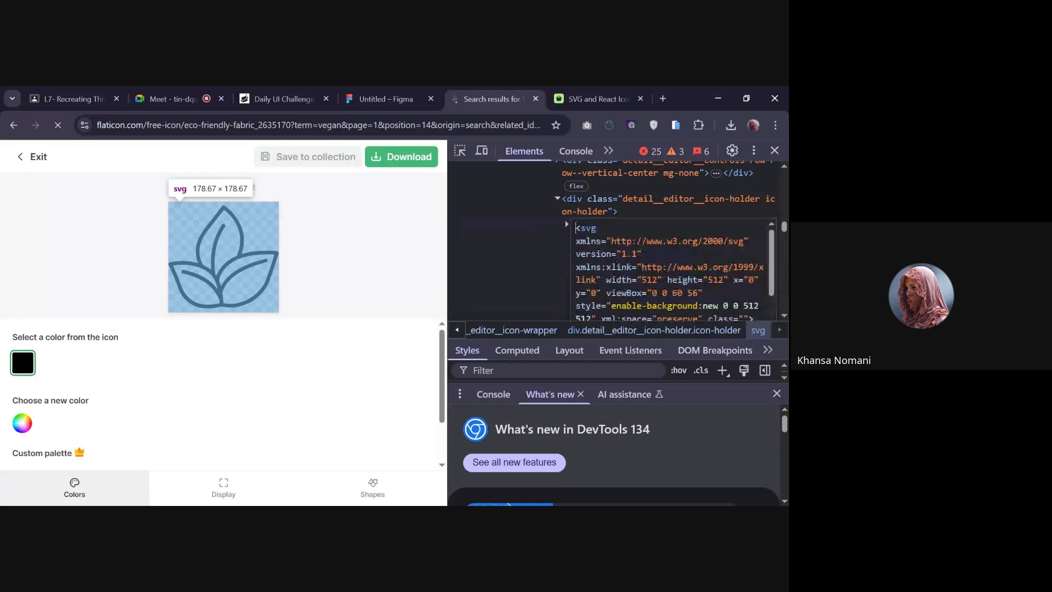
key(ctrl+a)
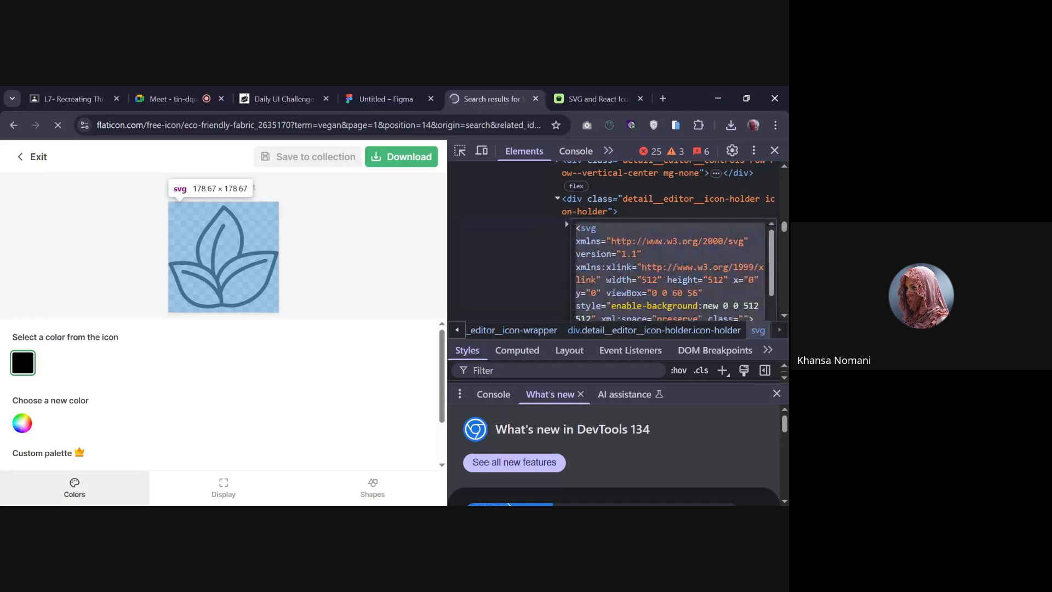
- Switch to Figma, paste the leaf icon below the Vegan tag on the card and scale it down to about 56 × 56
click(370, 89)
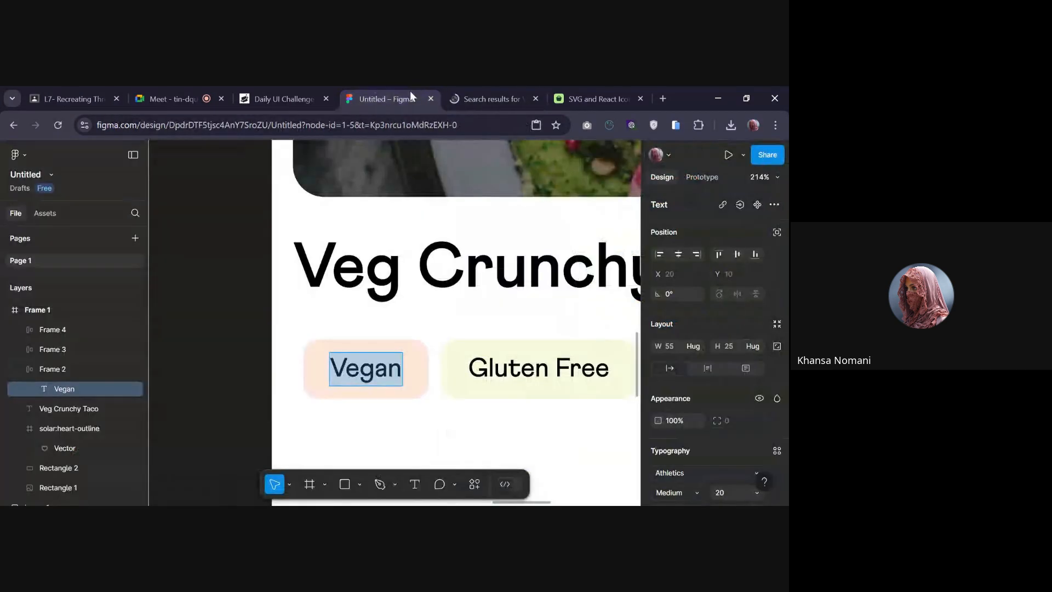
scroll(361, 431, down, 4)
click(363, 420)
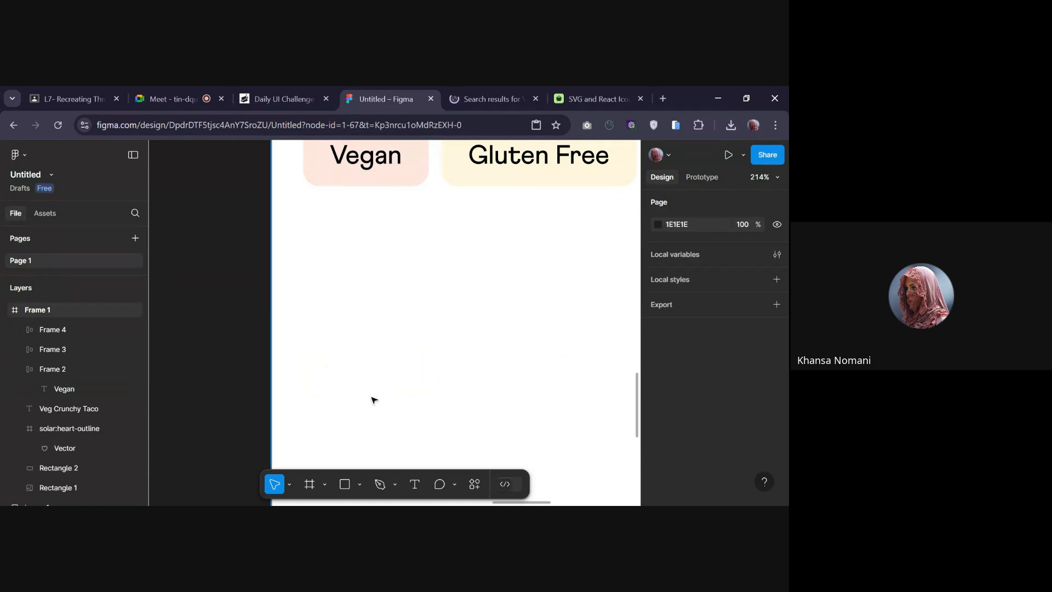
key(ctrl+v)
scroll(416, 365, down, 5)
key(k)
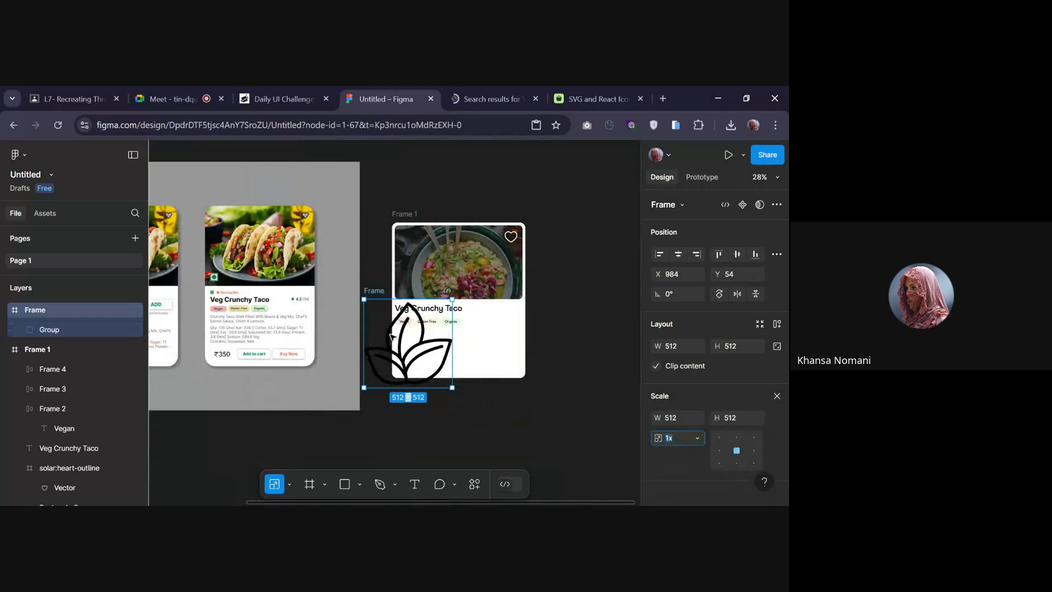
drag(378, 299, 408, 345)
scroll(408, 342, up, 3)
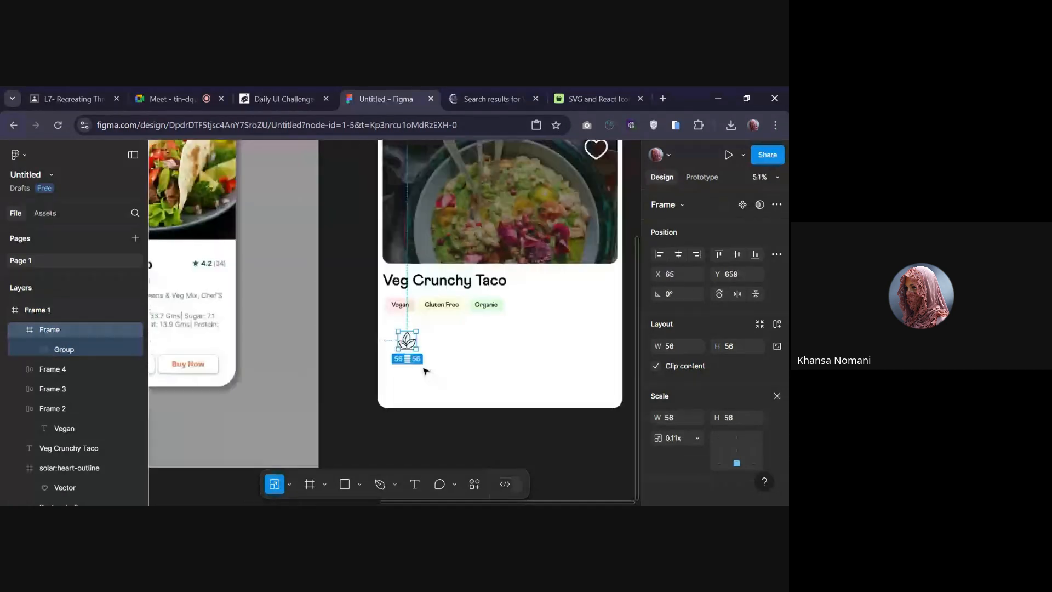
scroll(421, 368, up, 3)
- Set the leaf icon's size to 24 × 24 with its proportions locked
key(v)
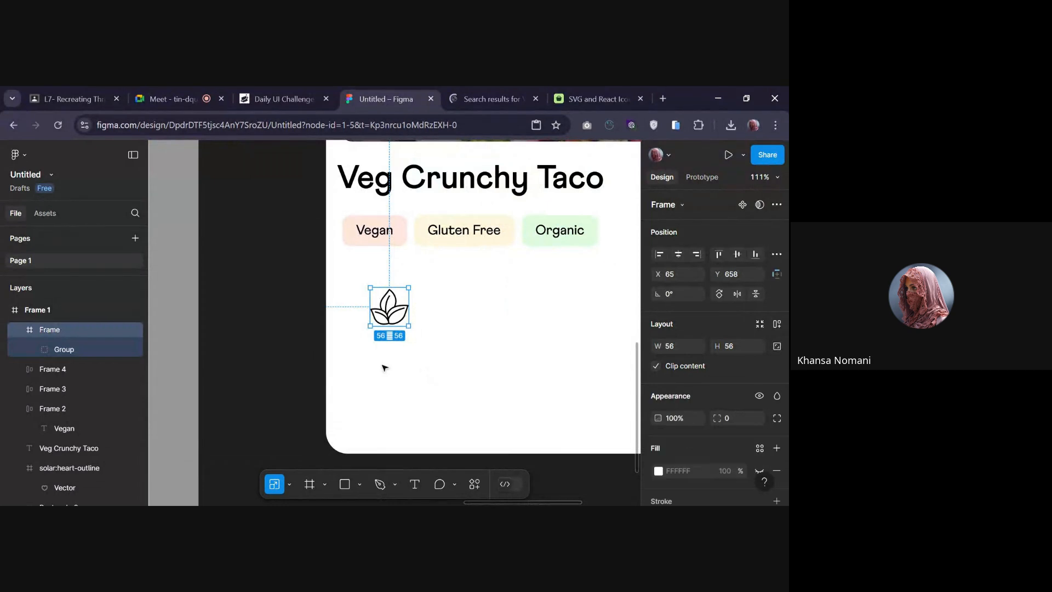
scroll(383, 306, up, 2)
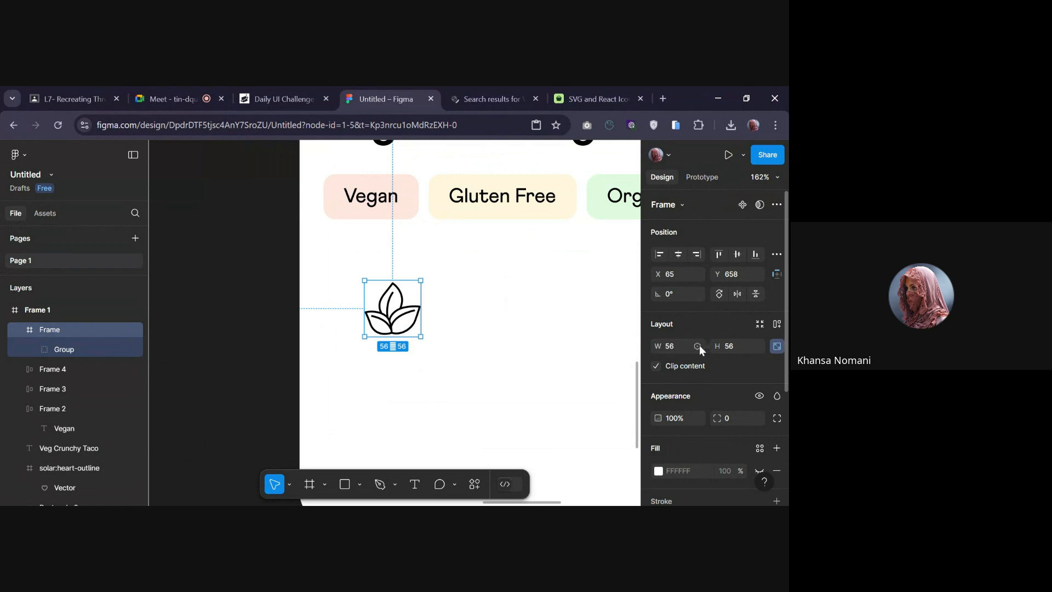
click(679, 344)
text(24)
key(Return)
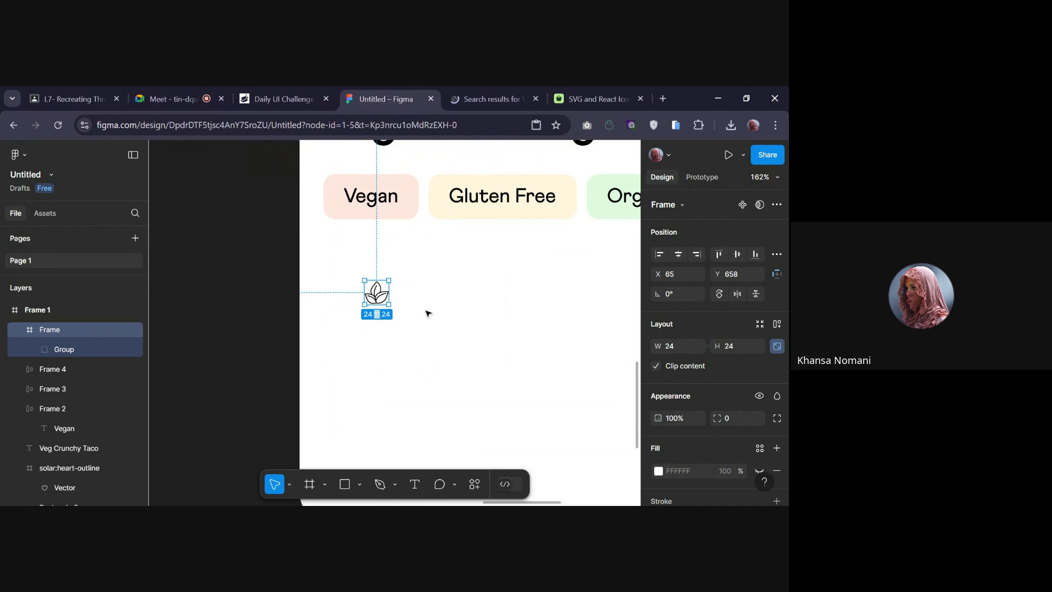
- Move the leaf icon into the Vegan tag, place it before the text and set the tag's item gap to 8
key(Delete)
click(365, 188)
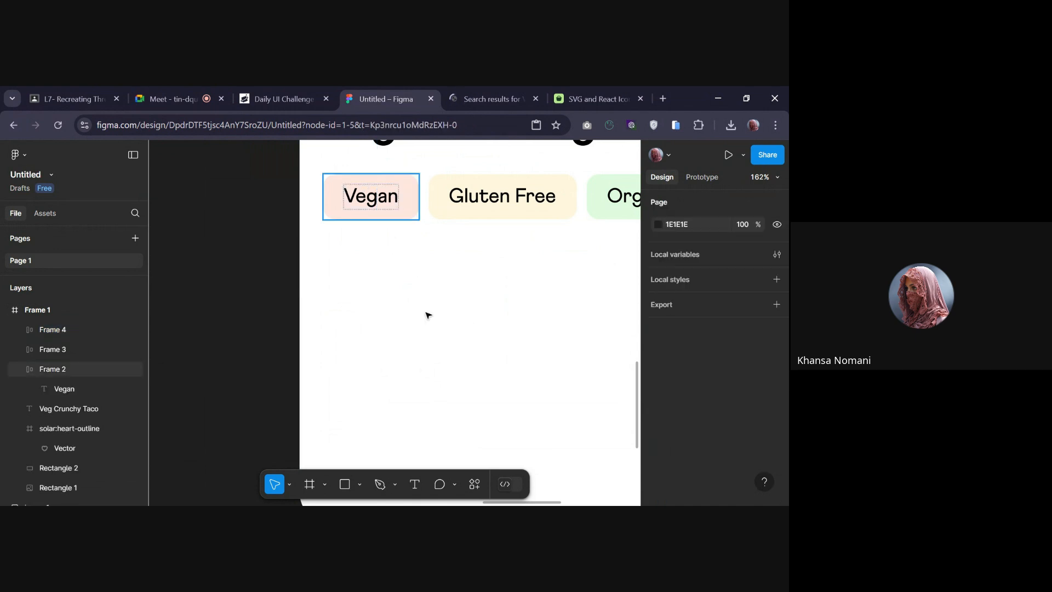
key(ctrl+v)
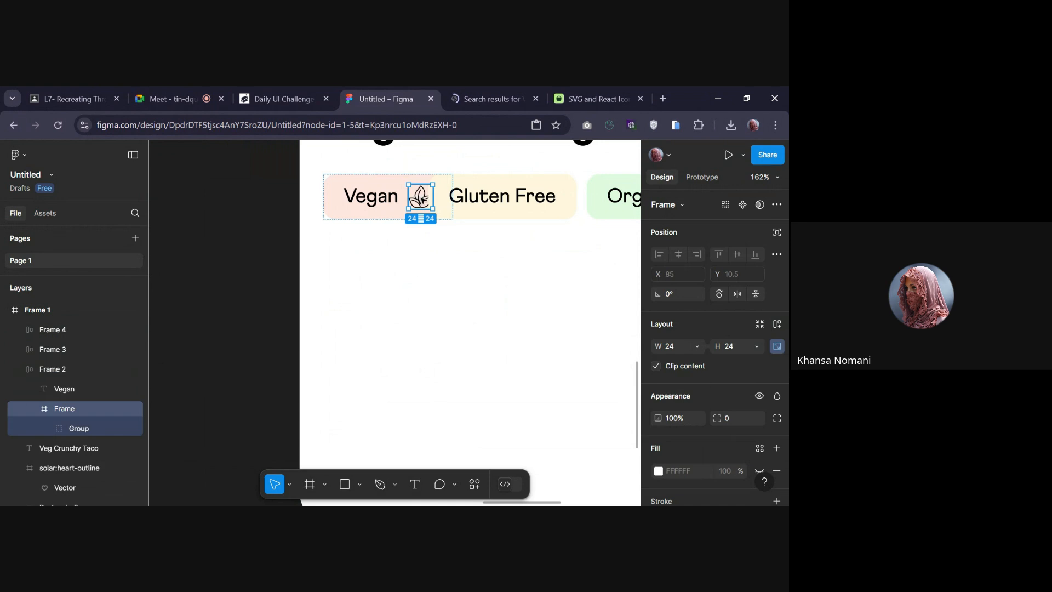
key(Left)
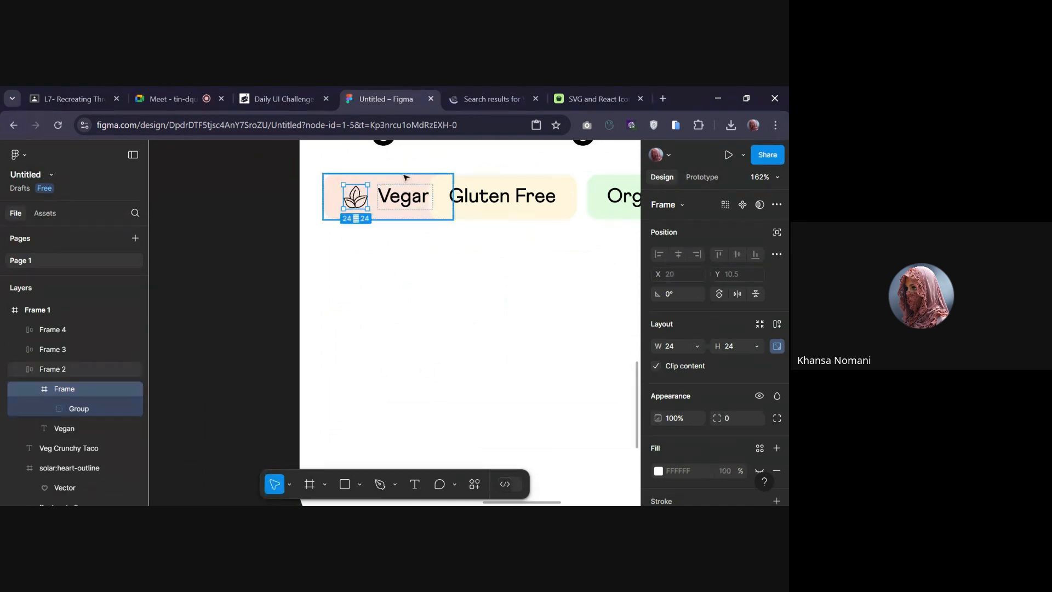
click(410, 180)
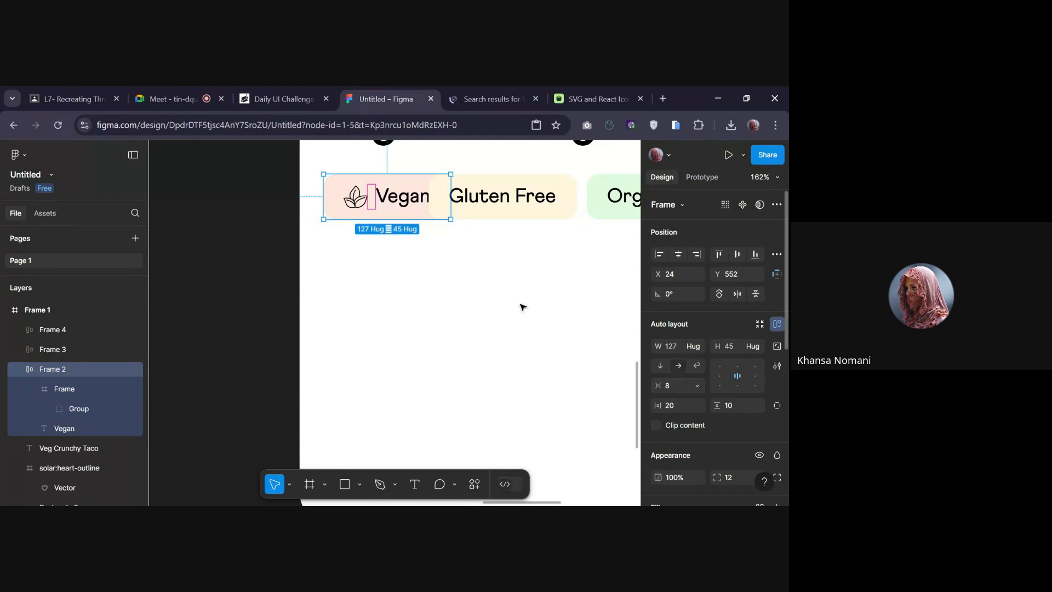
- Shift the Gluten Free and Organic tags together to the right to clear the widened Vegan tag
scroll(474, 277, right, 3)
click(430, 187)
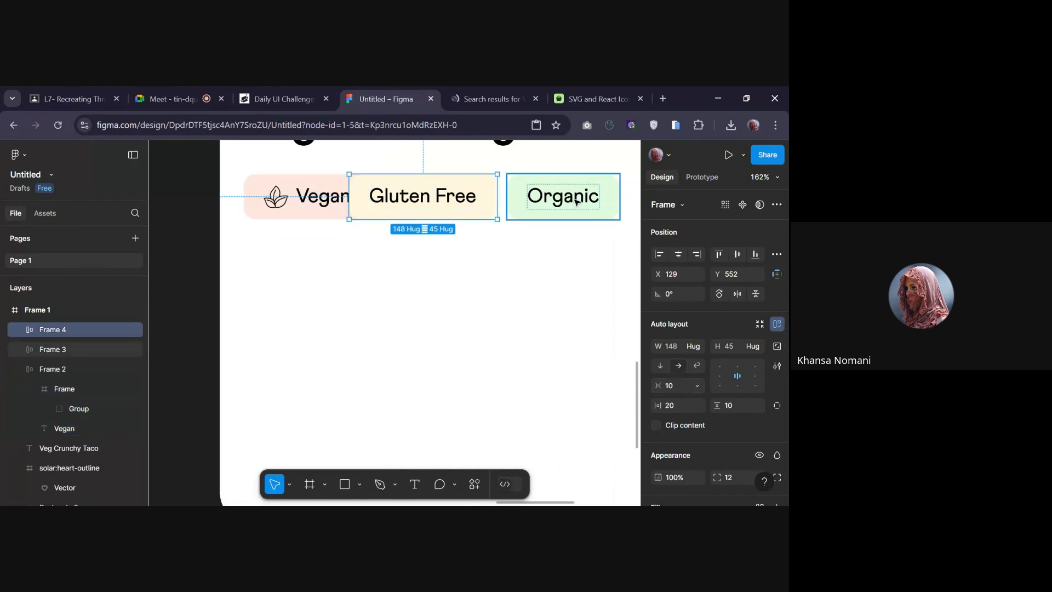
shift+click(577, 196)
drag(488, 205, 506, 207)
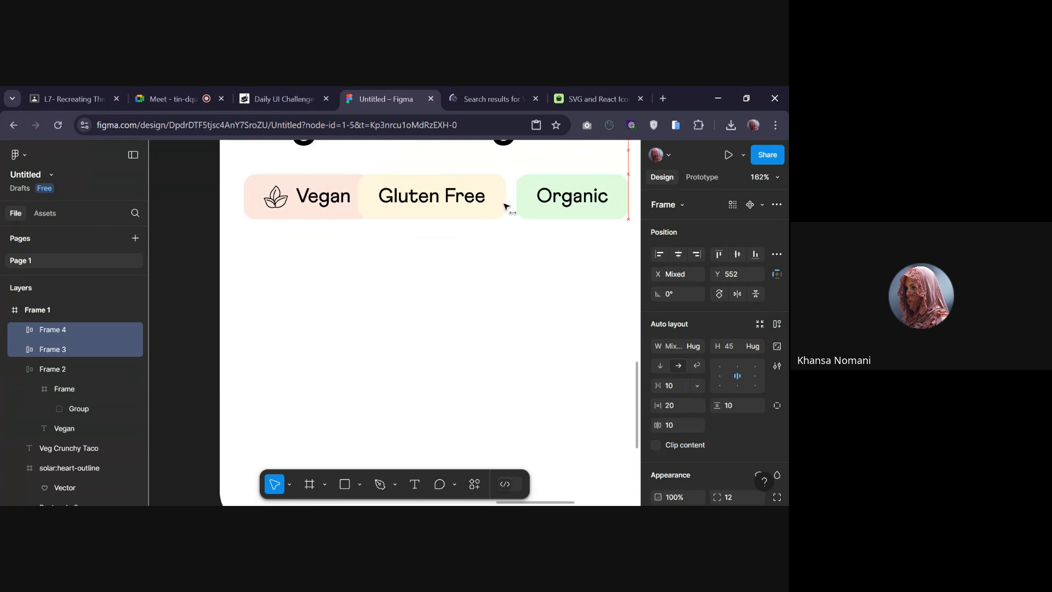
- Copy the Vegan tag's fill colour FFE6DE and apply it to the leaf icon inside the tag
click(308, 197)
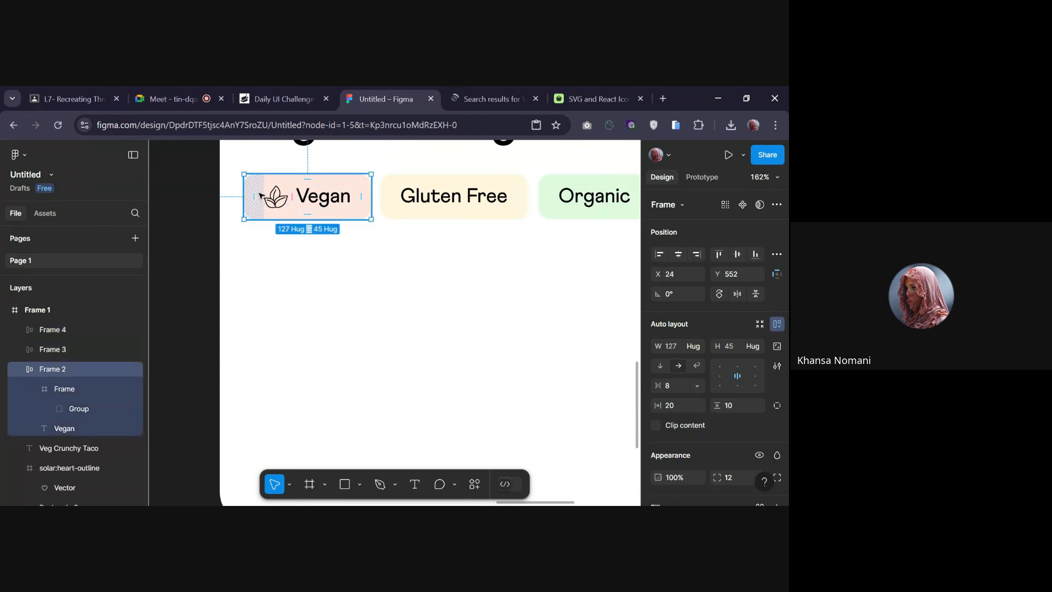
key(shift+2)
double_click(308, 198)
scroll(308, 198, down, 5)
scroll(307, 198, left, 3)
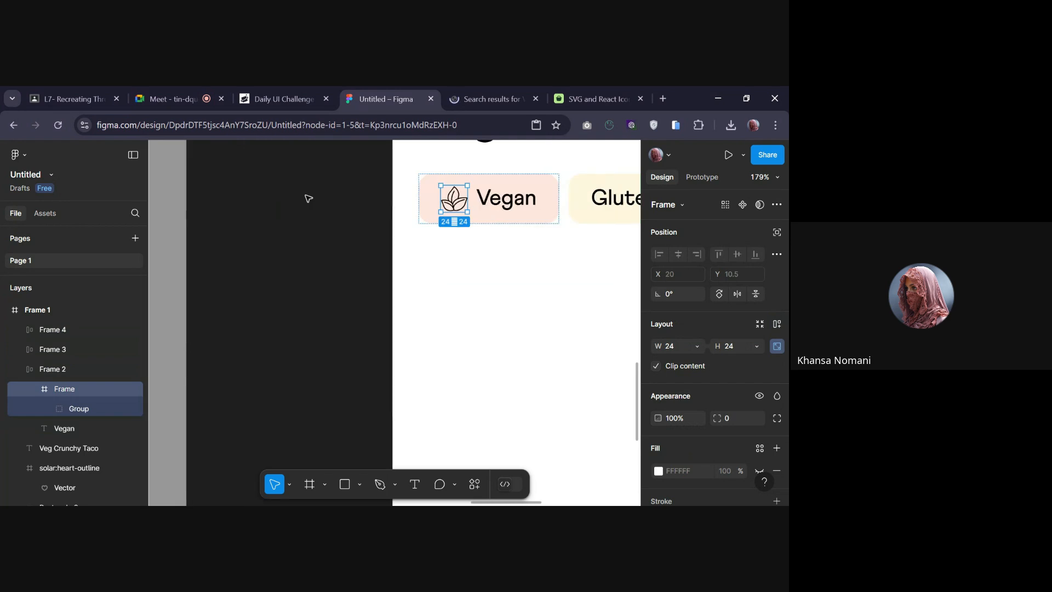
scroll(308, 198, down, 3)
scroll(308, 198, up, 3)
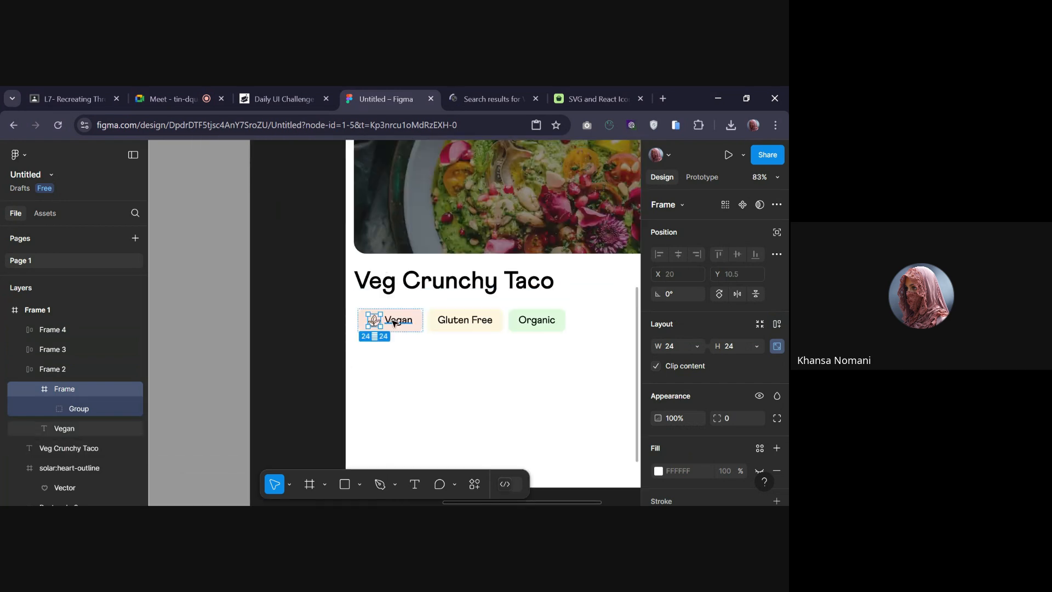
scroll(393, 320, up, 5)
scroll(711, 442, down, 3)
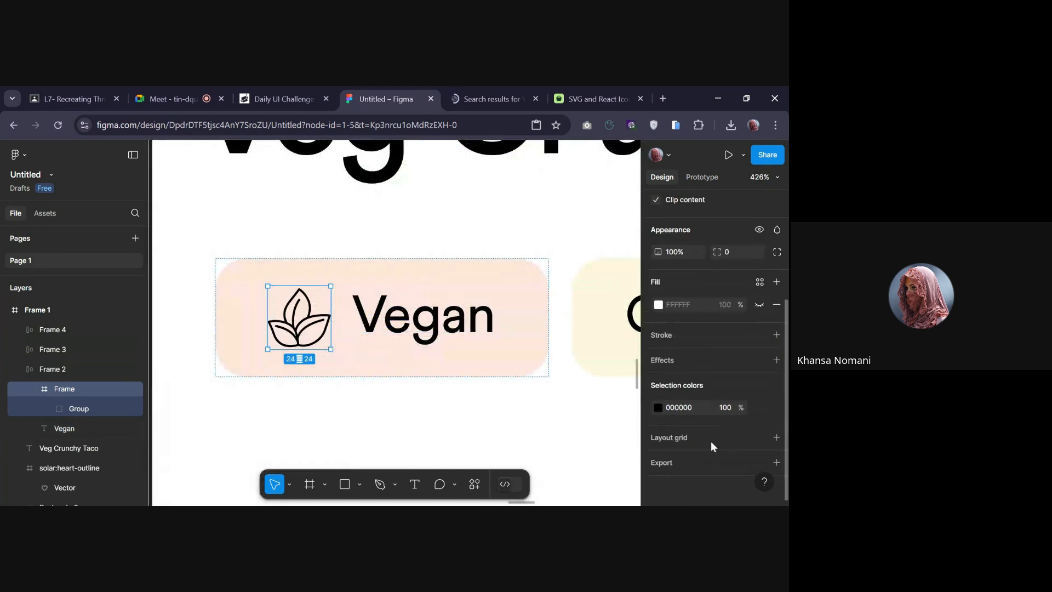
click(513, 322)
click(678, 303)
key(ctrl+c)
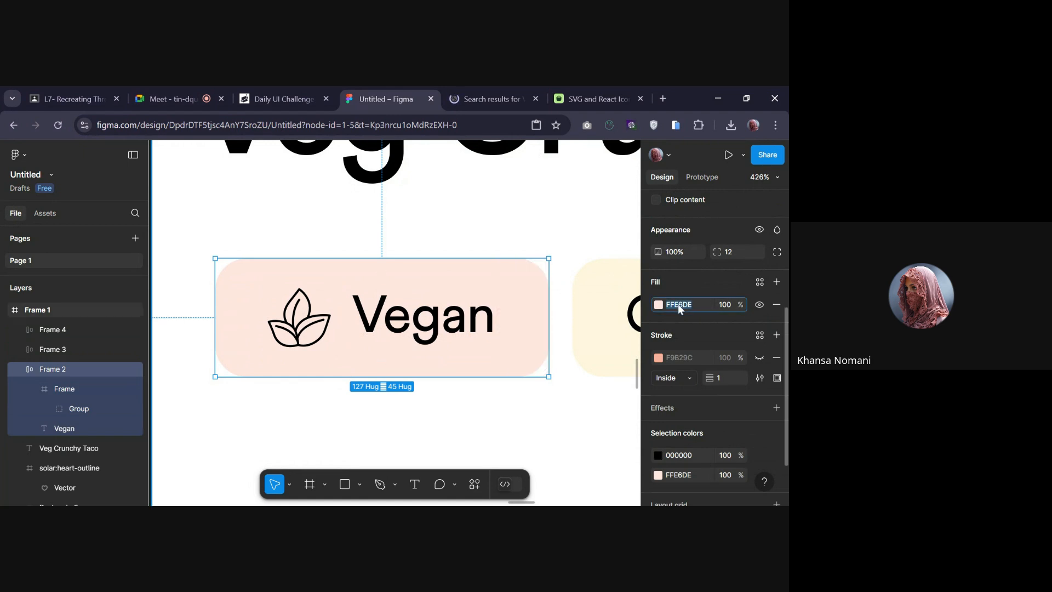
click(329, 327)
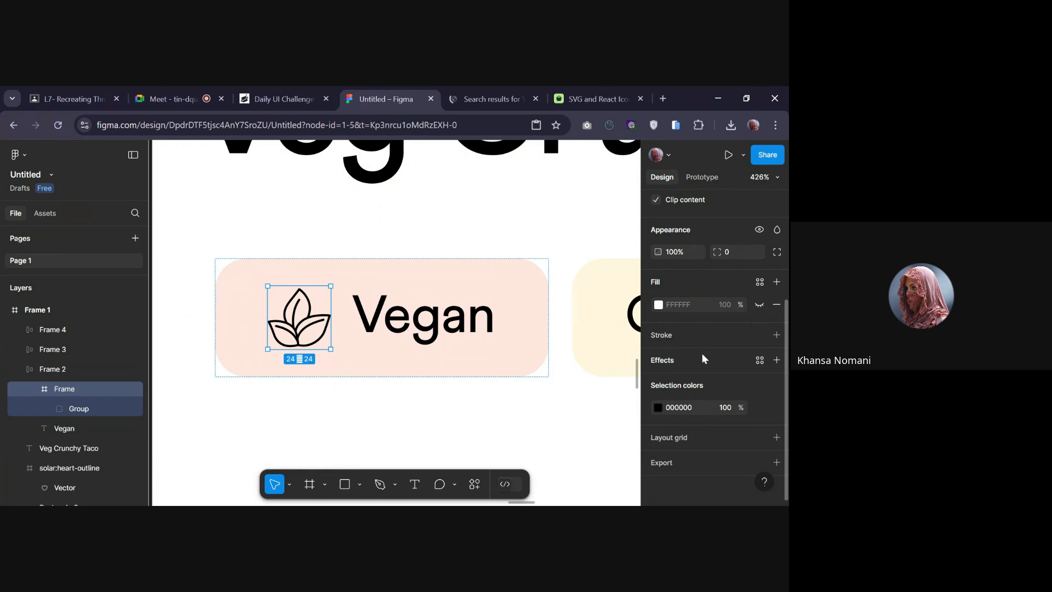
click(666, 407)
key(ctrl+v)
key(Return)
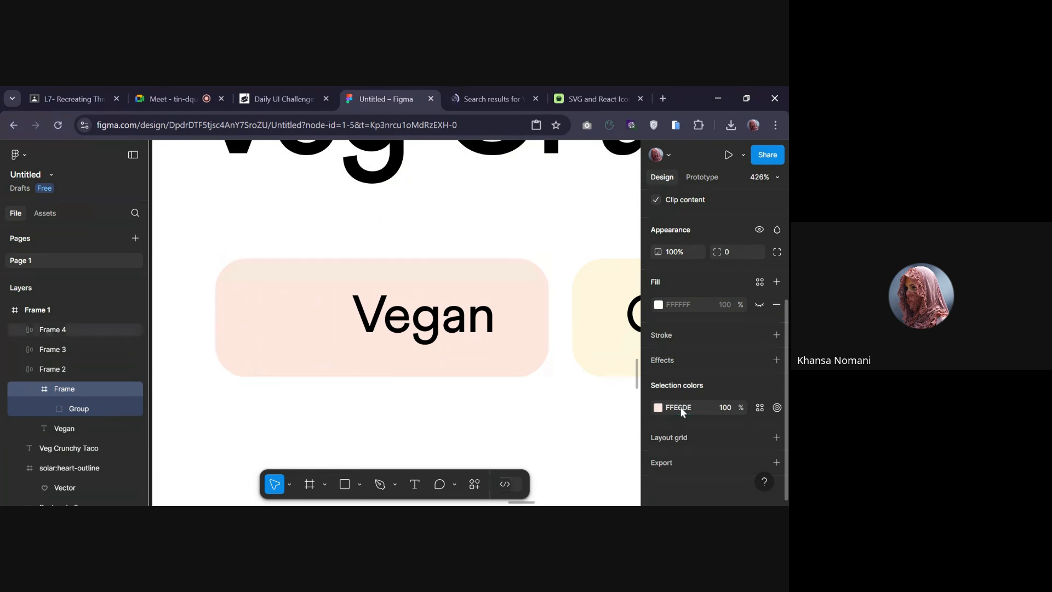
- Darken the leaf icon's colour to the muted brownish pink C59788 and deselect it
click(659, 407)
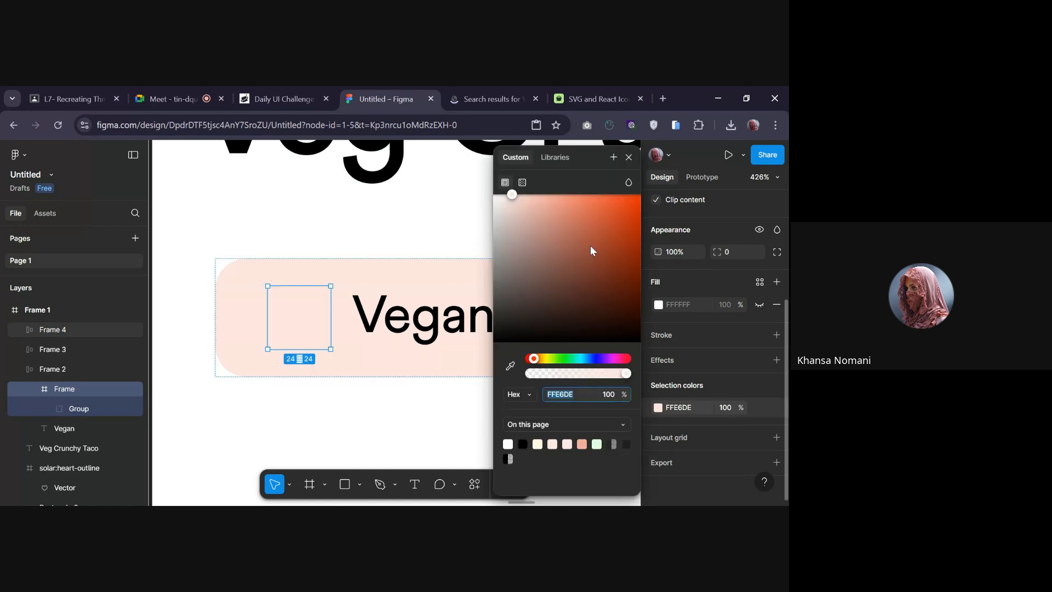
drag(517, 198, 538, 232)
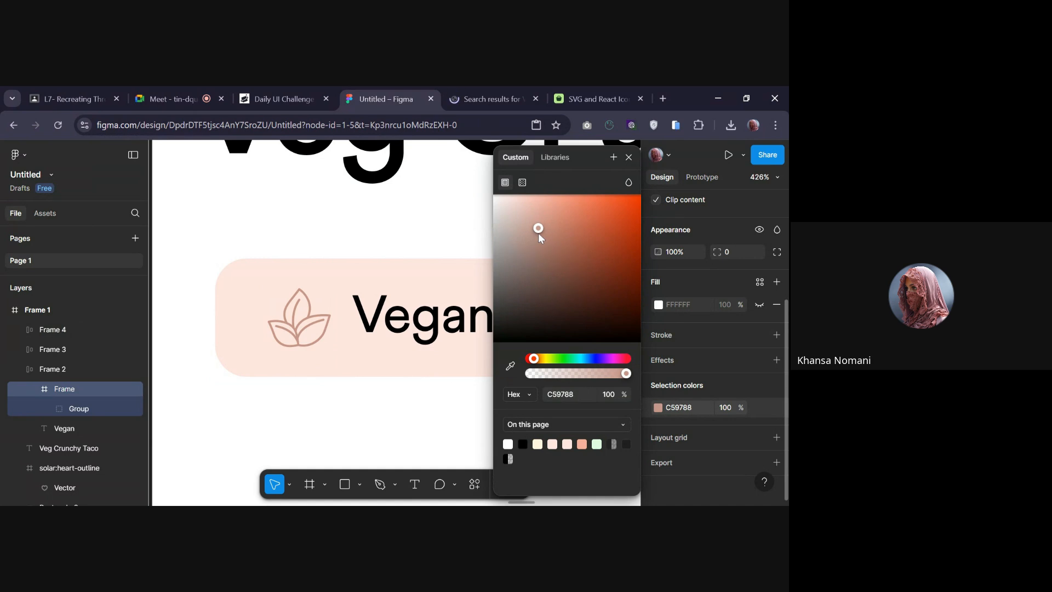
click(455, 433)
- Select and copy the whole Gluten Free text in its tag
scroll(455, 433, down, 5)
scroll(455, 434, right, 4)
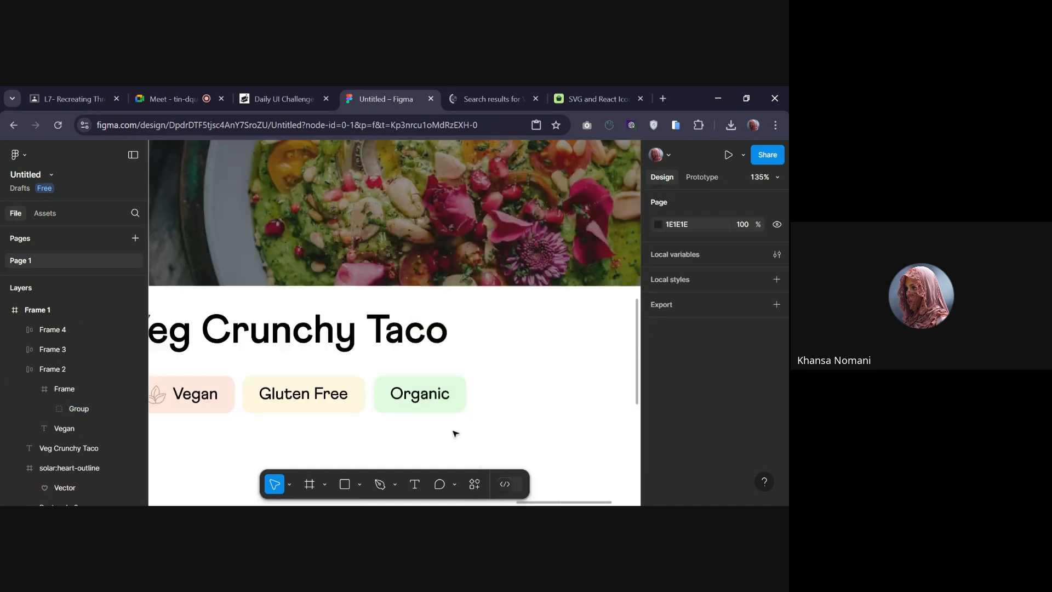
scroll(285, 416, left, 1)
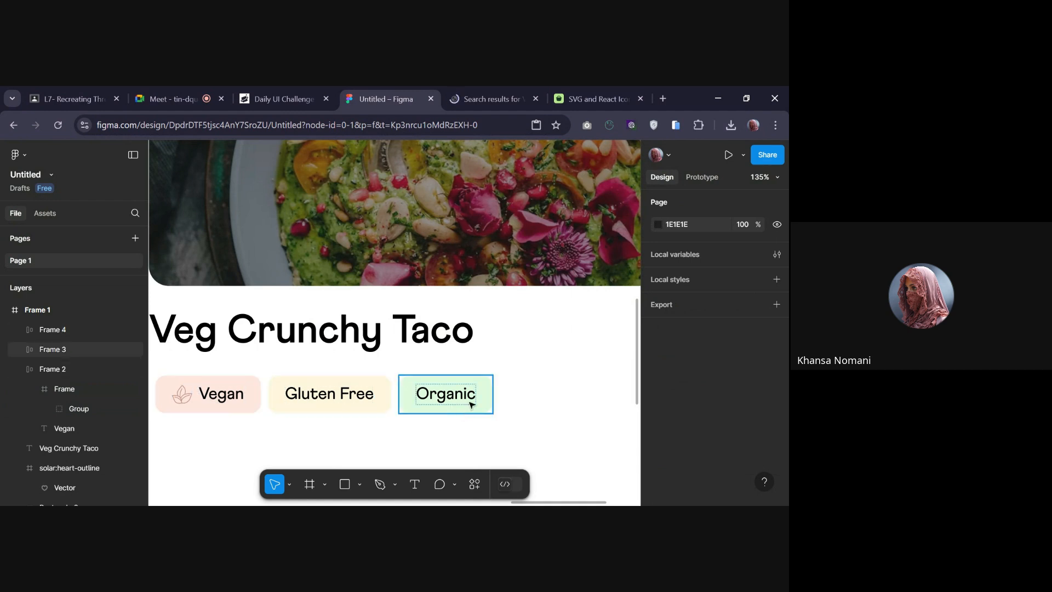
scroll(459, 408, down, 2)
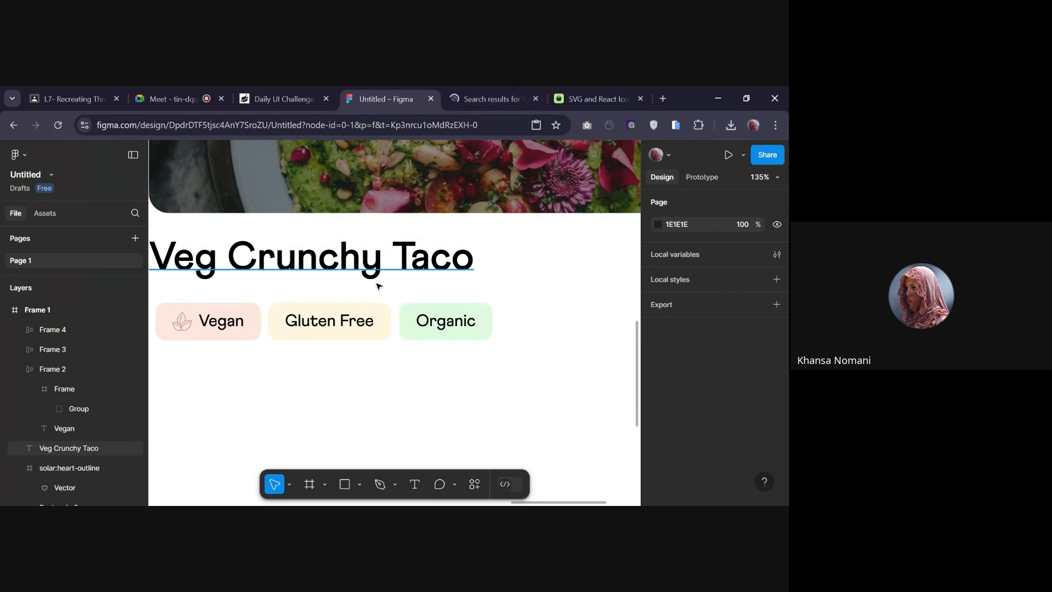
click(354, 321)
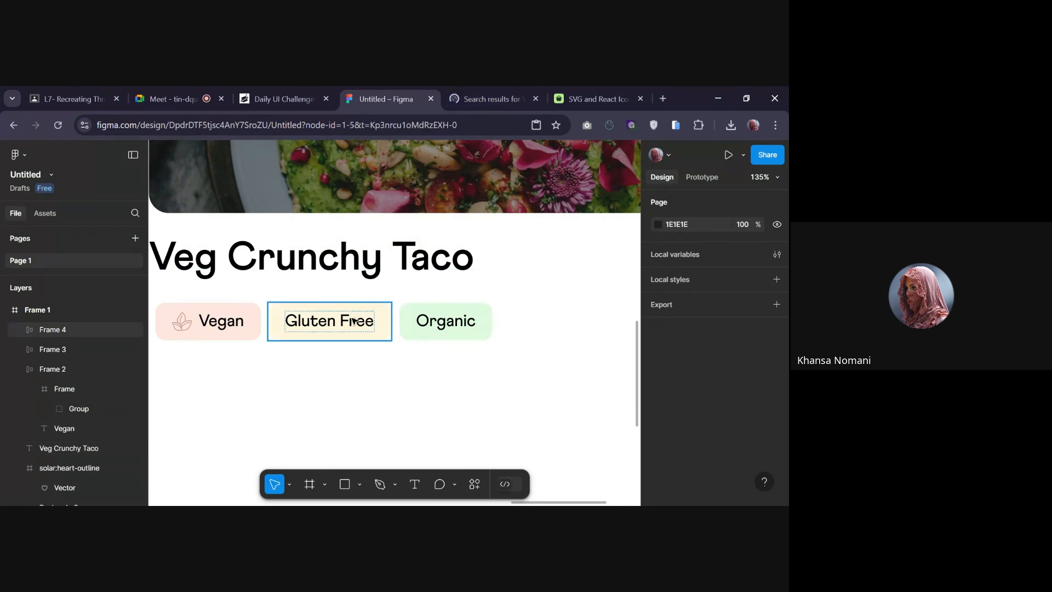
double_click(353, 321)
double_click(354, 321)
double_click(353, 320)
key(ctrl+a)
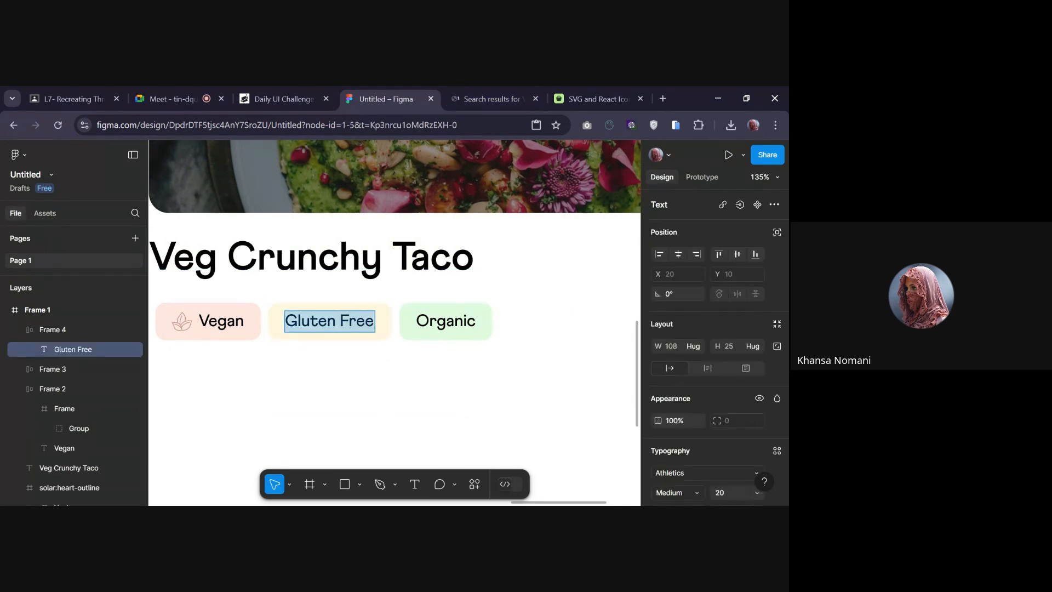
- Exit Flaticon's icon editor, close the developer tools and close the Flaticon and Hugeicons browser tabs
click(475, 87)
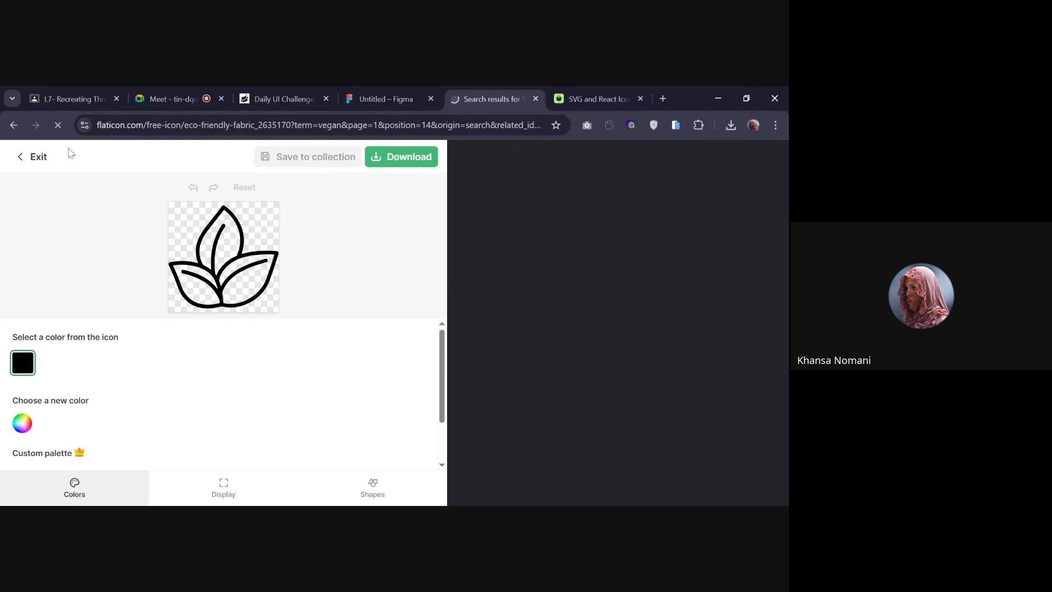
click(26, 159)
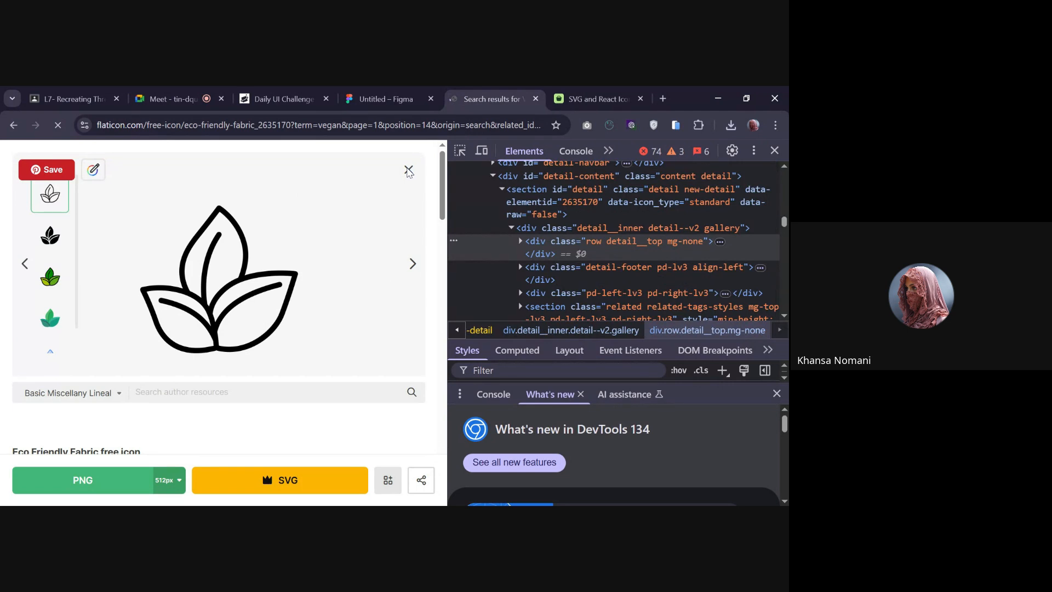
click(774, 150)
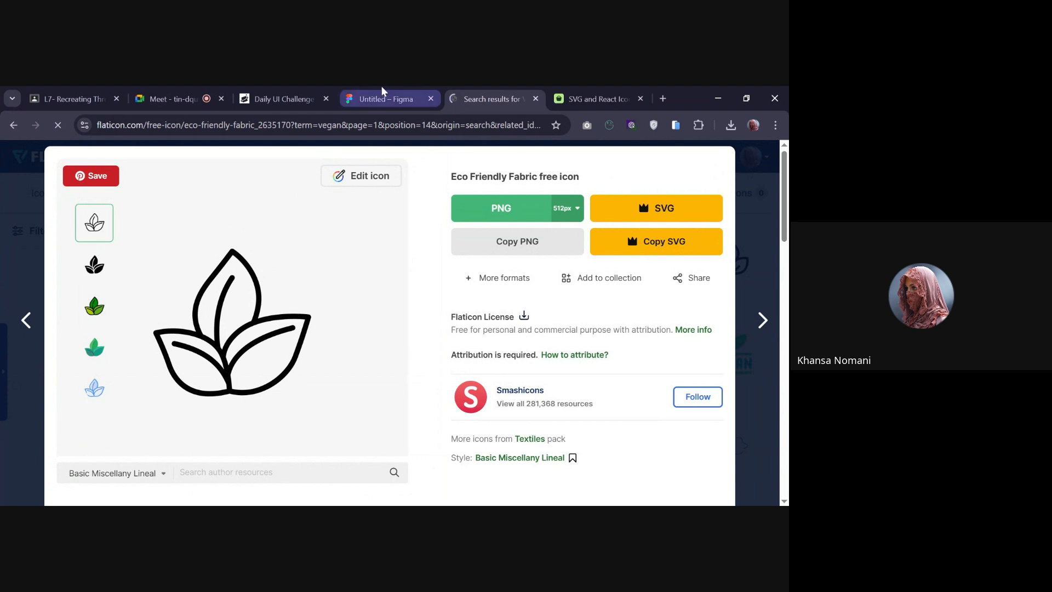
click(536, 99)
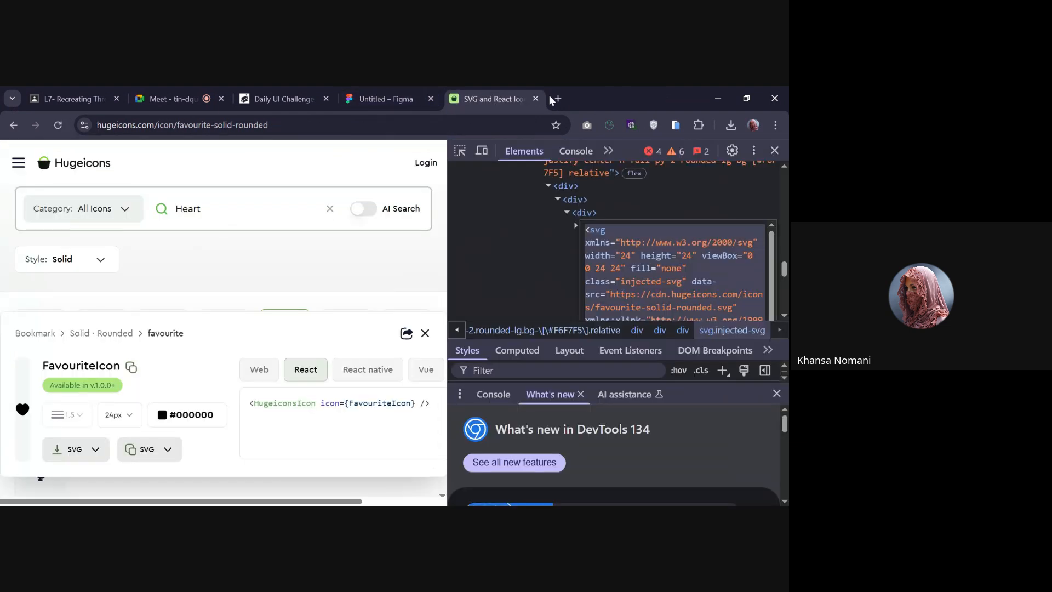
click(537, 97)
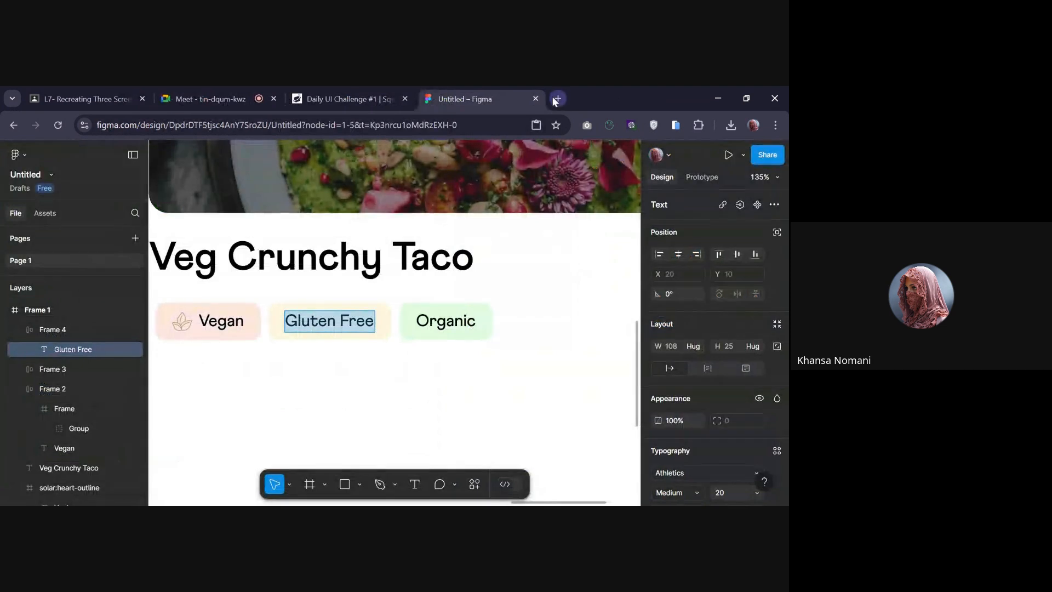
- Open Flaticon in a new browser tab, place it before Figma's tab and search for Gluten Free
click(552, 98)
text(f)
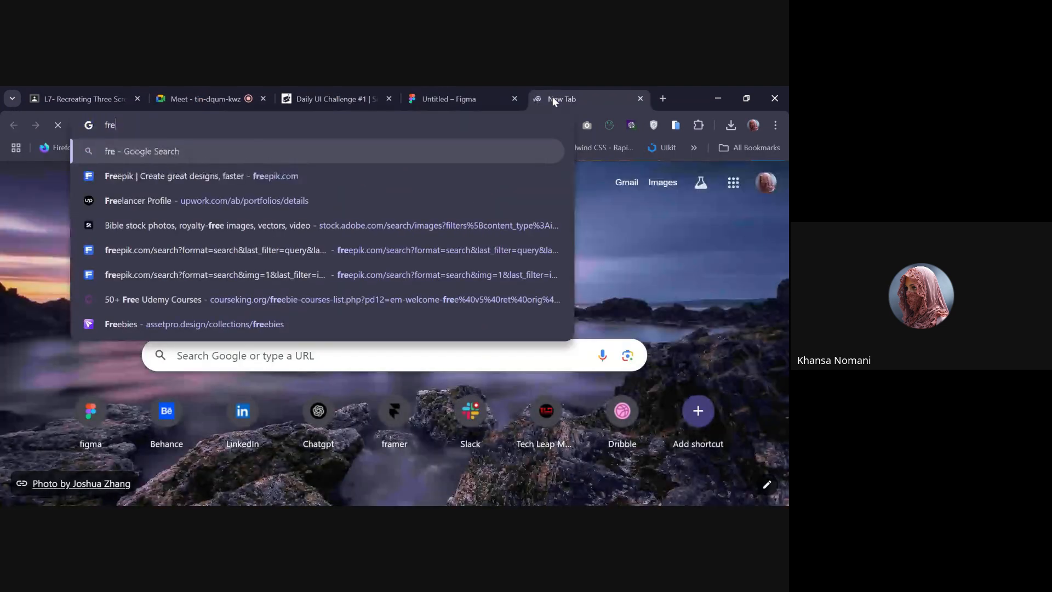
text(la)
key(Return)
drag(575, 87, 494, 86)
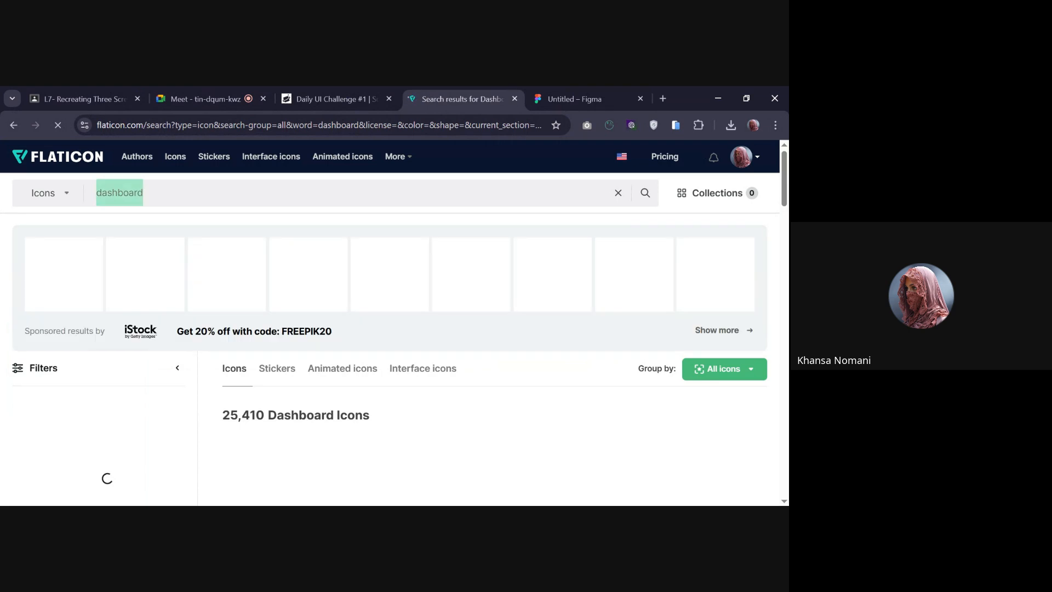
scroll(342, 336, down, 3)
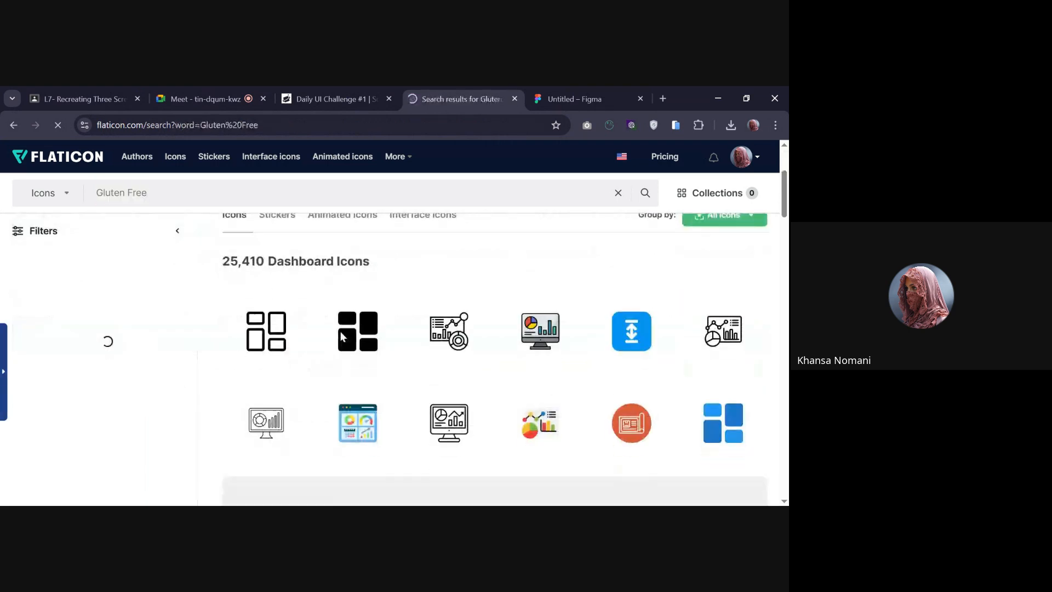
- Browse the Gluten Free results and open the thin-outline crossed-out wheat icon in a circle in Flaticon's icon editor
scroll(342, 335, down, 3)
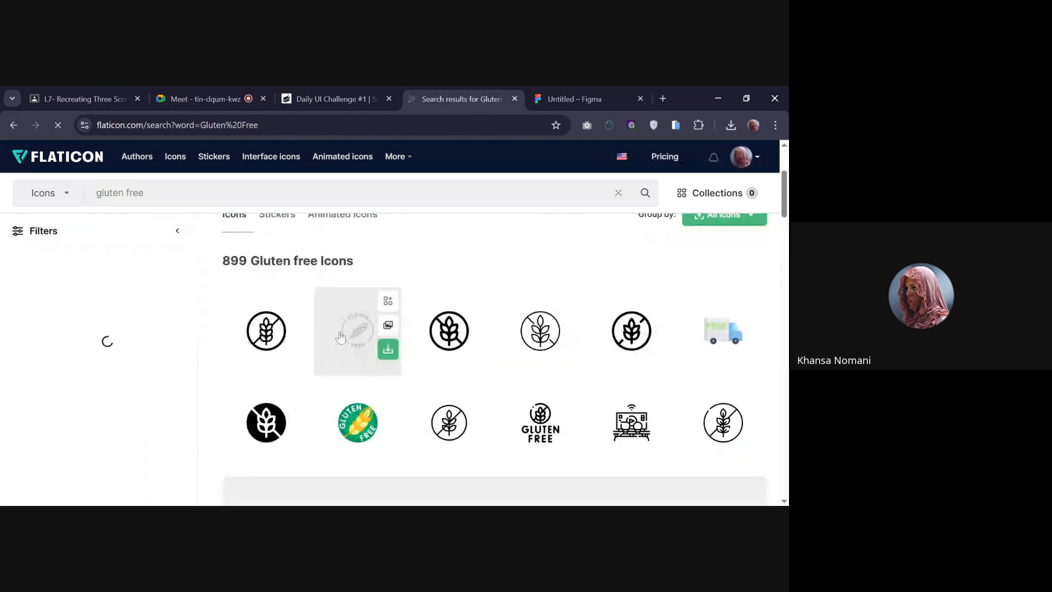
scroll(340, 336, down, 2)
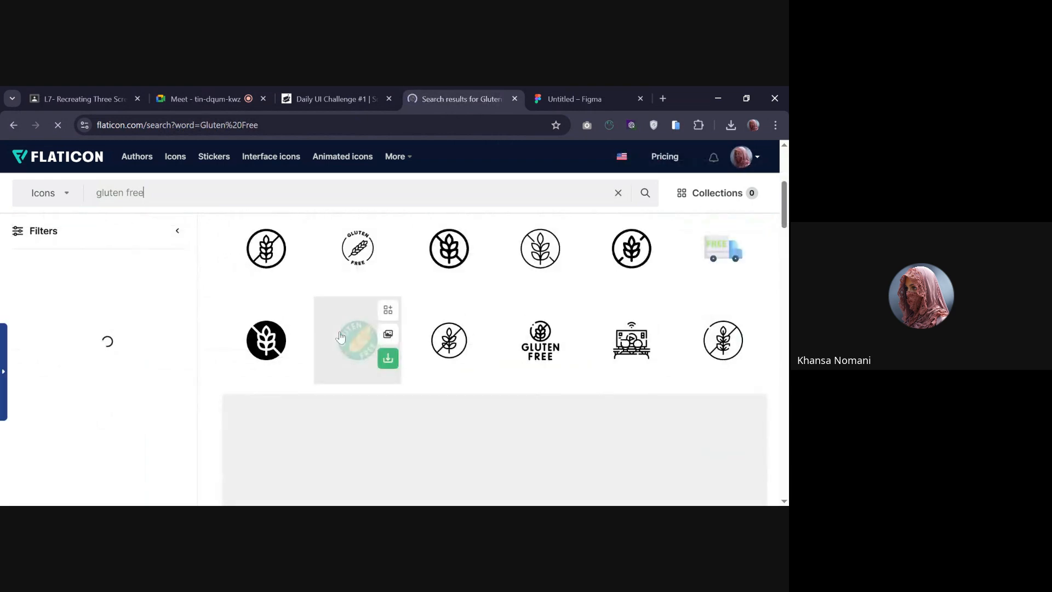
click(519, 237)
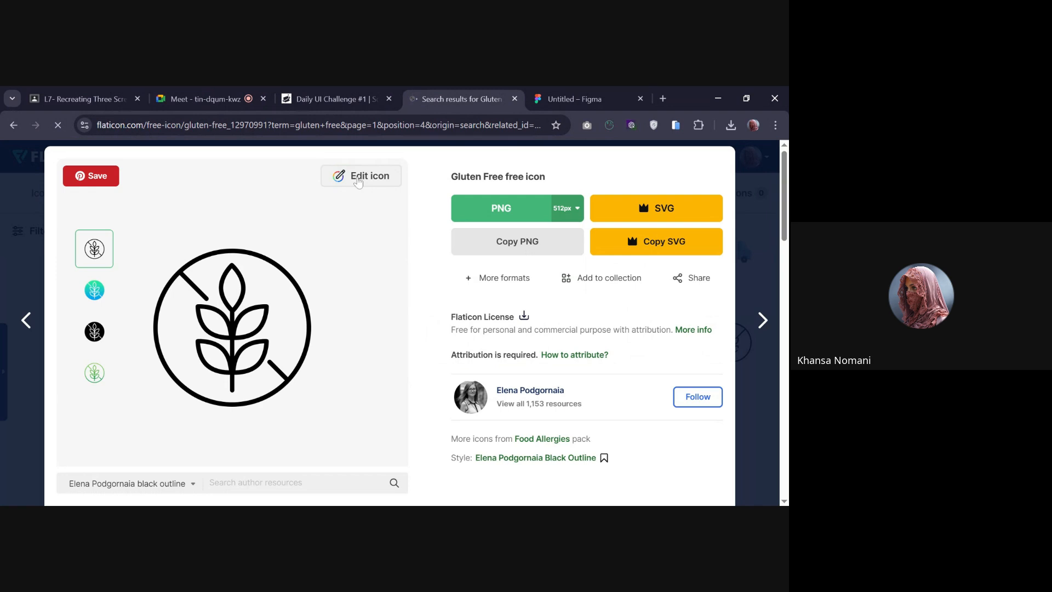
click(361, 176)
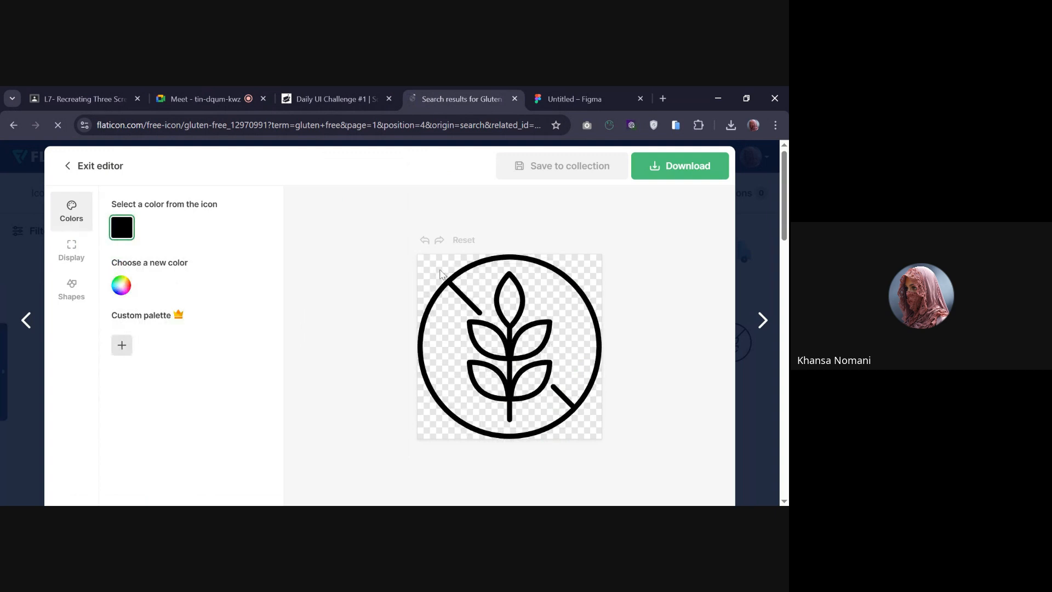
- Inspect the wheat icon with the developer tools and copy its complete SVG markup
key(ctrl+shift+i)
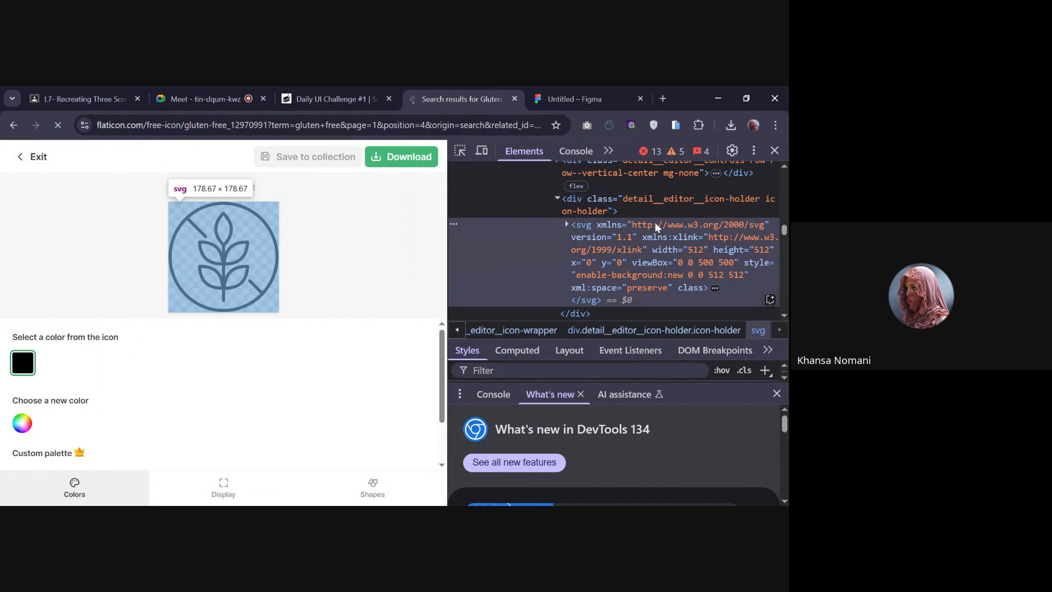
key(F2)
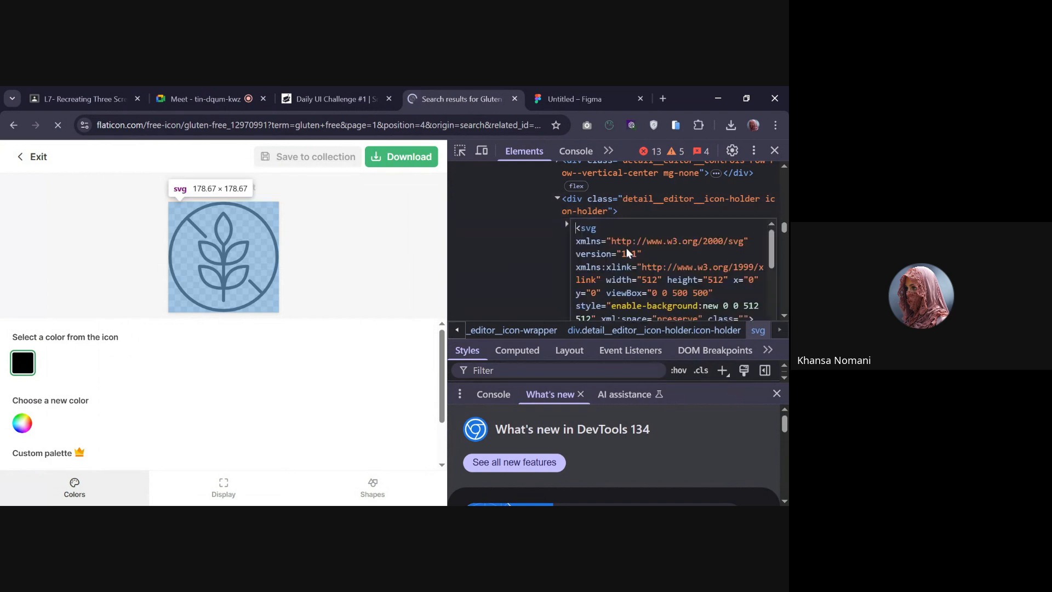
key(ctrl+a)
key(ctrl+c)
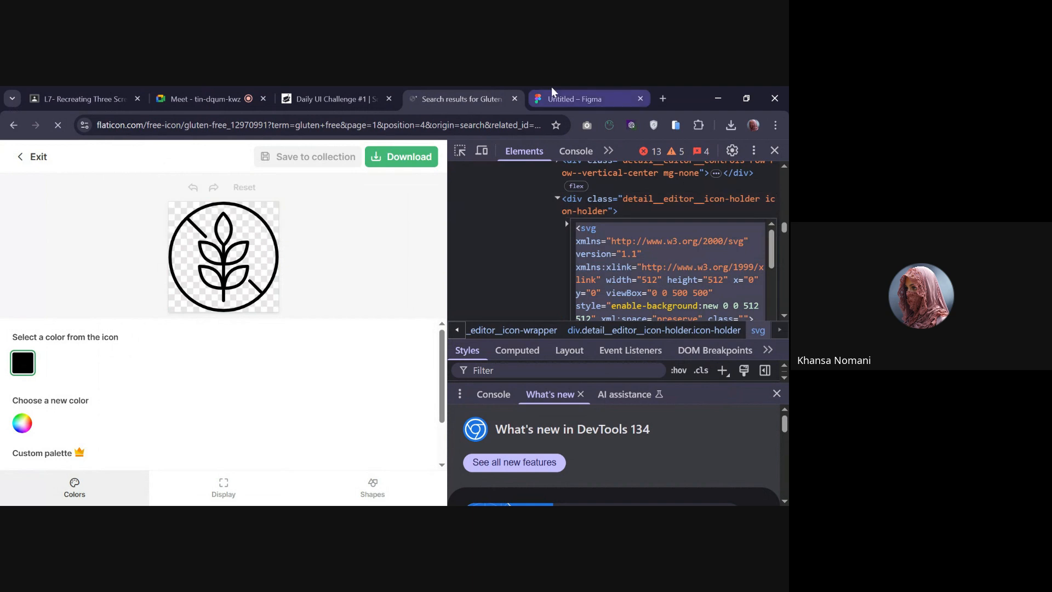
- Switch to Figma, paste the wheat icon onto the food card and resize it to 24 by 24
click(578, 98)
click(384, 363)
scroll(384, 363, down, 3)
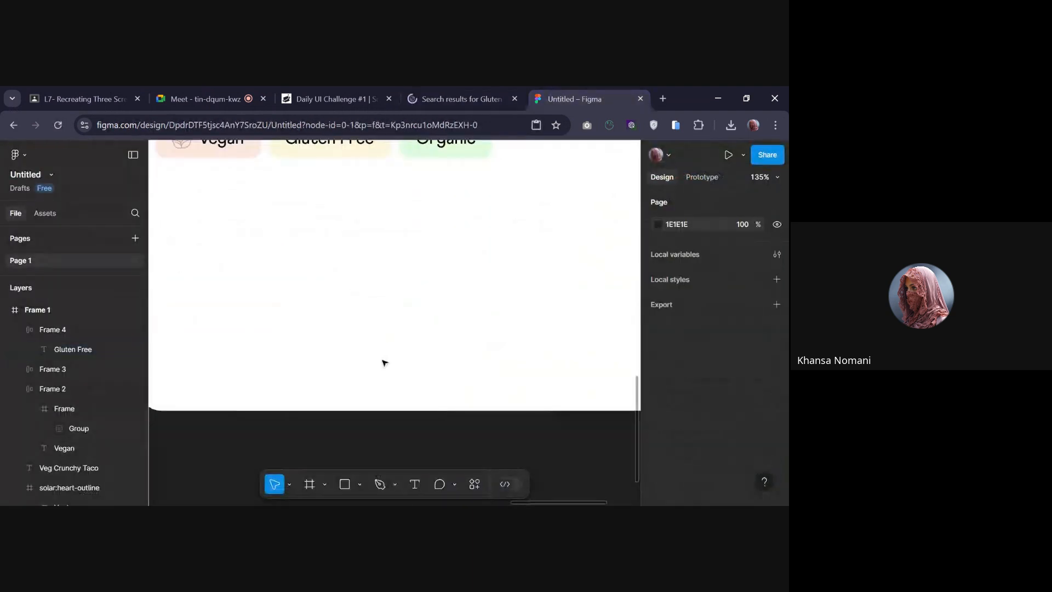
key(ctrl+v)
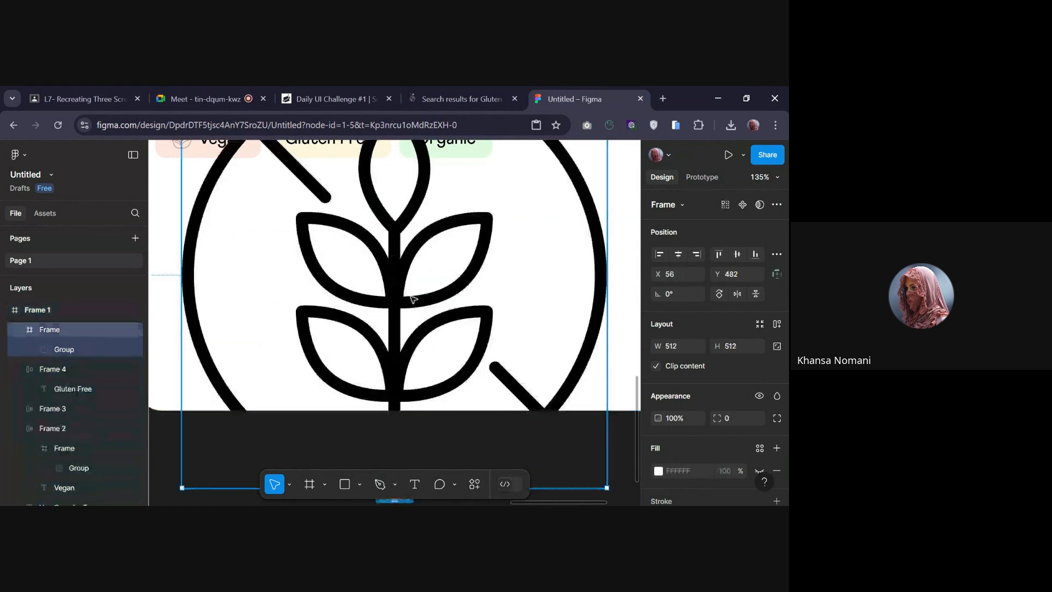
scroll(412, 298, down, 5)
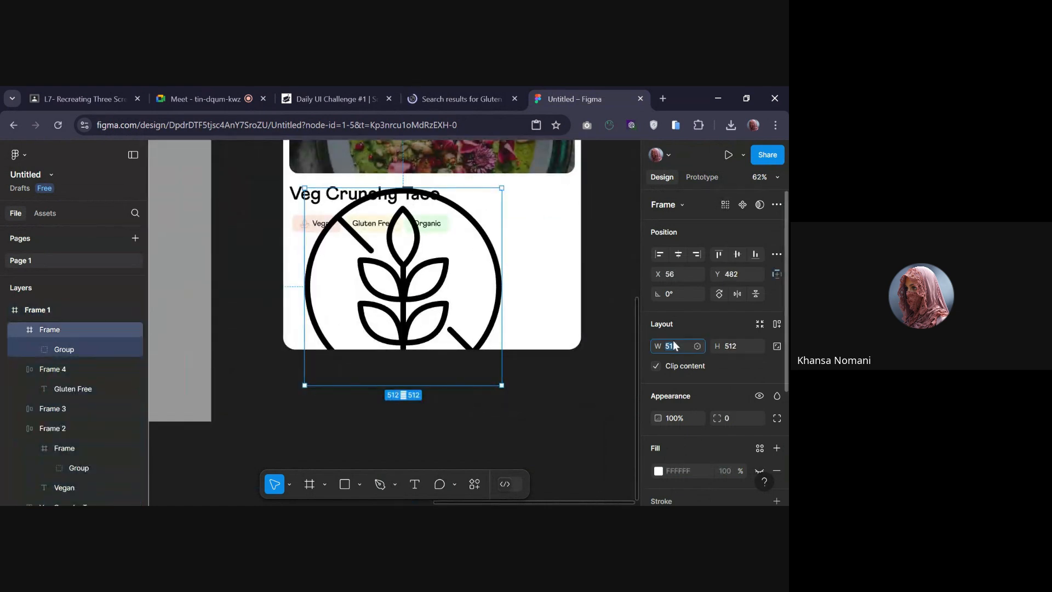
text(24)
click(727, 343)
text(24)
key(Return)
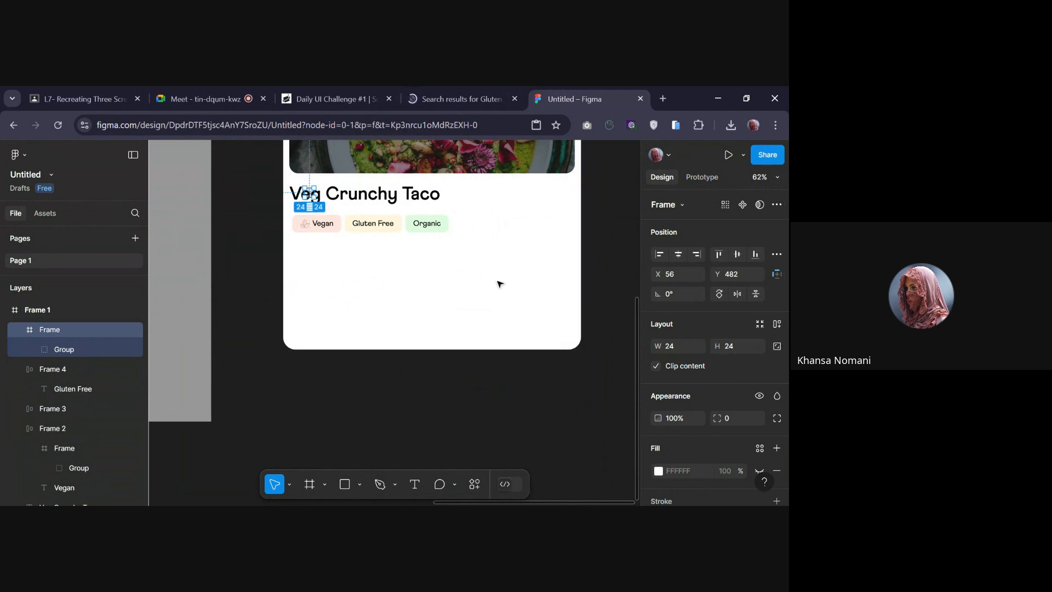
- Cut the wheat icon from the card, paste it into the Gluten Free tag and place it before the text
key(Delete)
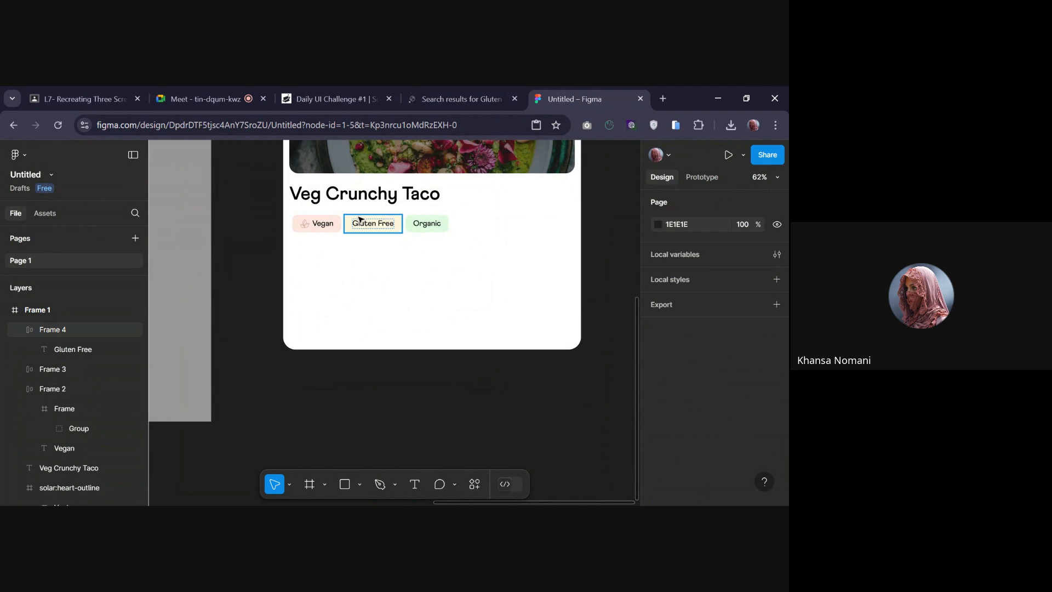
click(359, 220)
scroll(359, 219, up, 5)
key(ctrl+v)
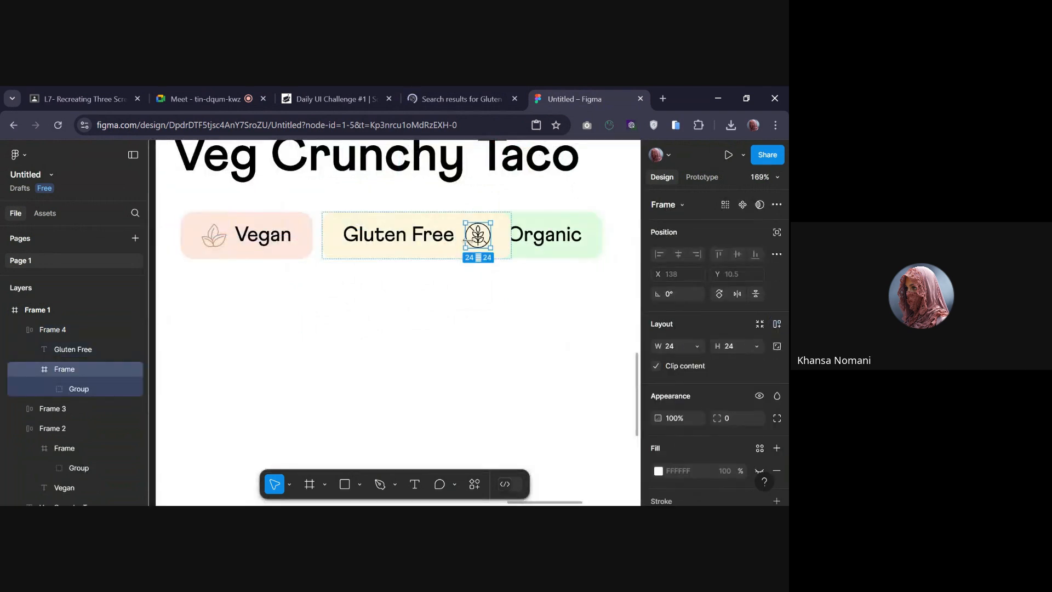
drag(476, 239, 360, 244)
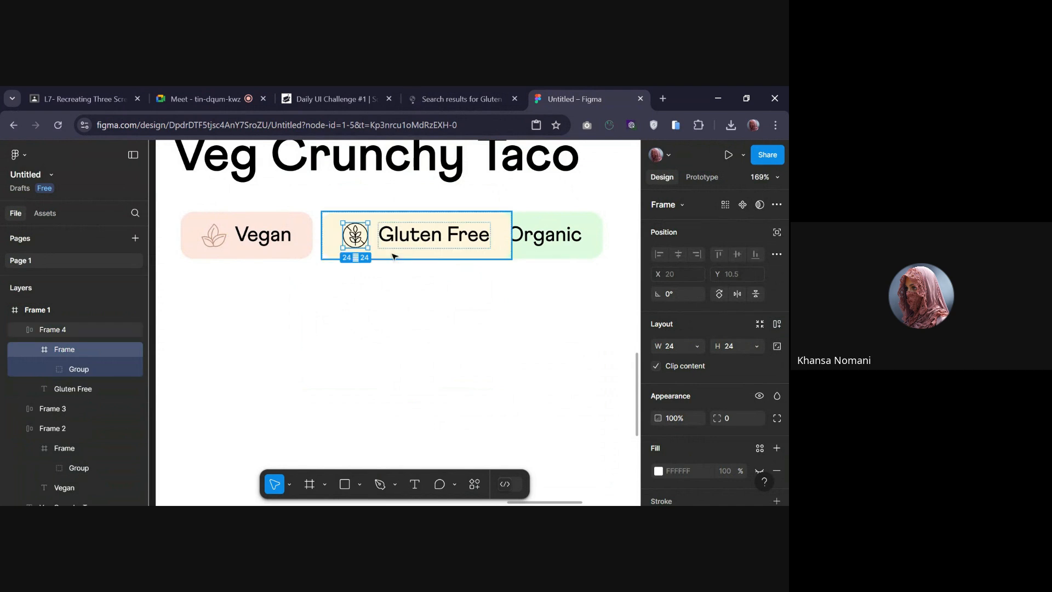
- Set the Gluten Free tag's auto layout gap between icon and text to 8
key(Escape)
click(676, 389)
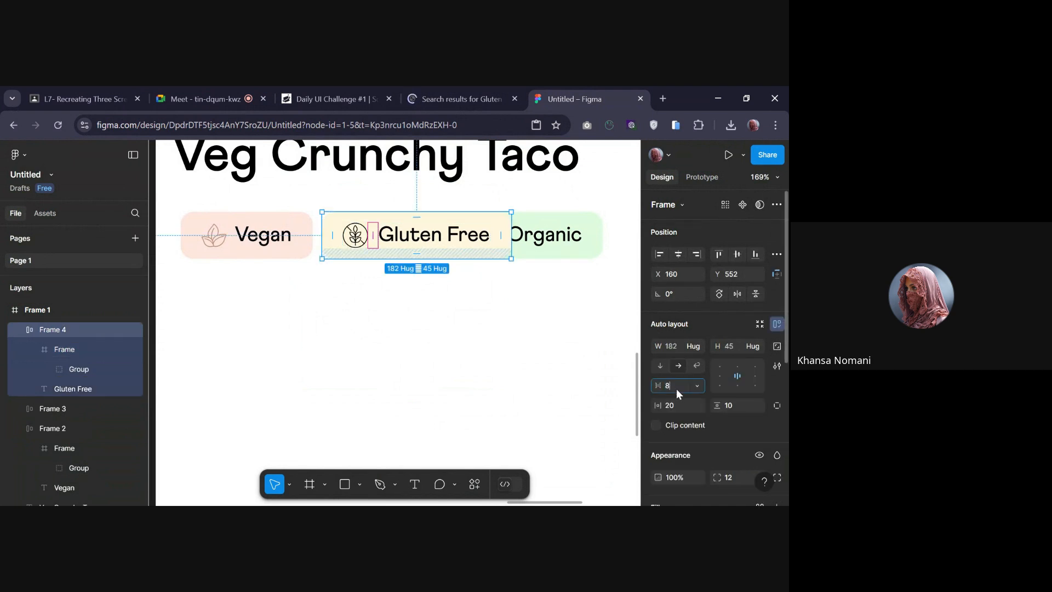
text(8)
key(Return)
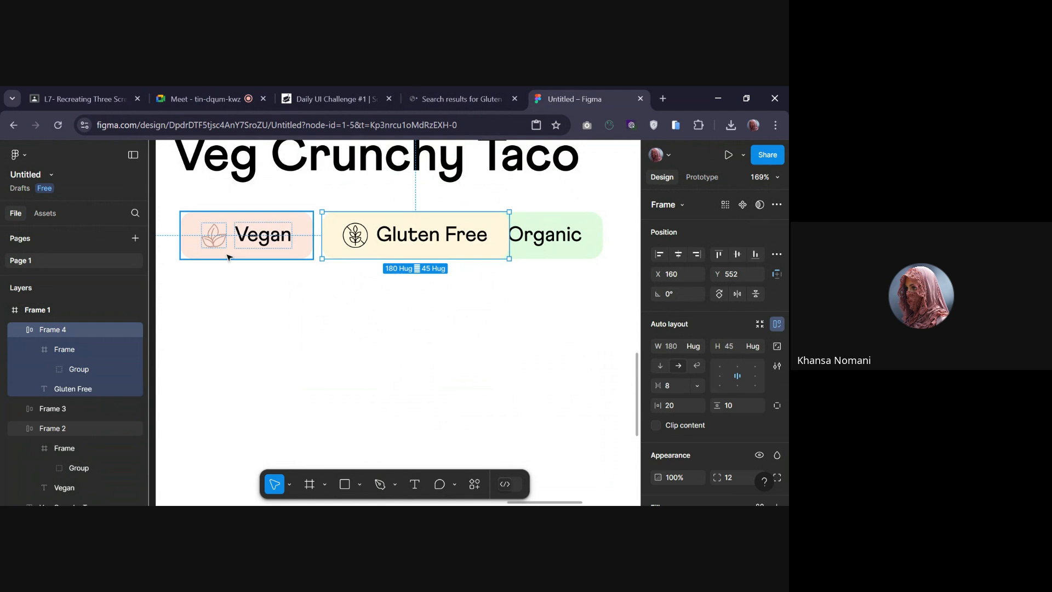
- Copy the leaf icon's colour C59788 from the Vegan tag and apply it to the Gluten Free wheat icon
click(229, 258)
scroll(712, 357, down, 5)
click(681, 389)
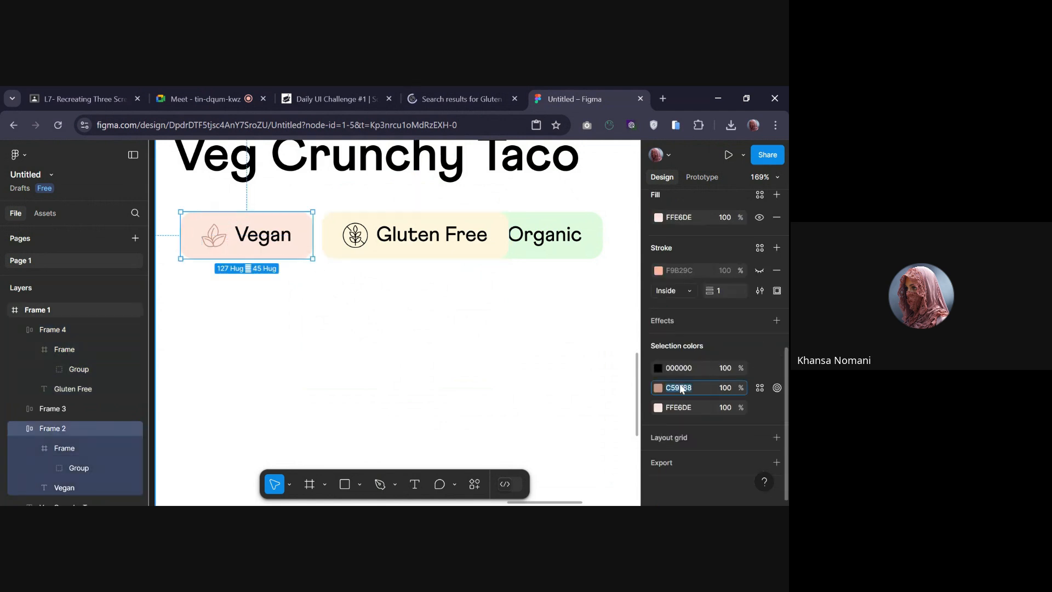
click(416, 241)
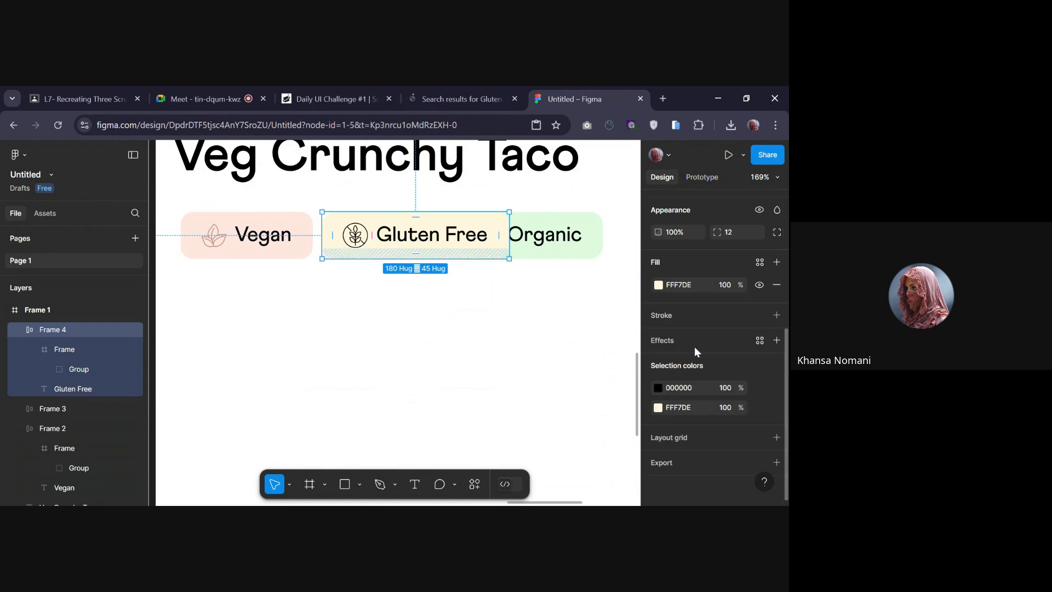
click(687, 407)
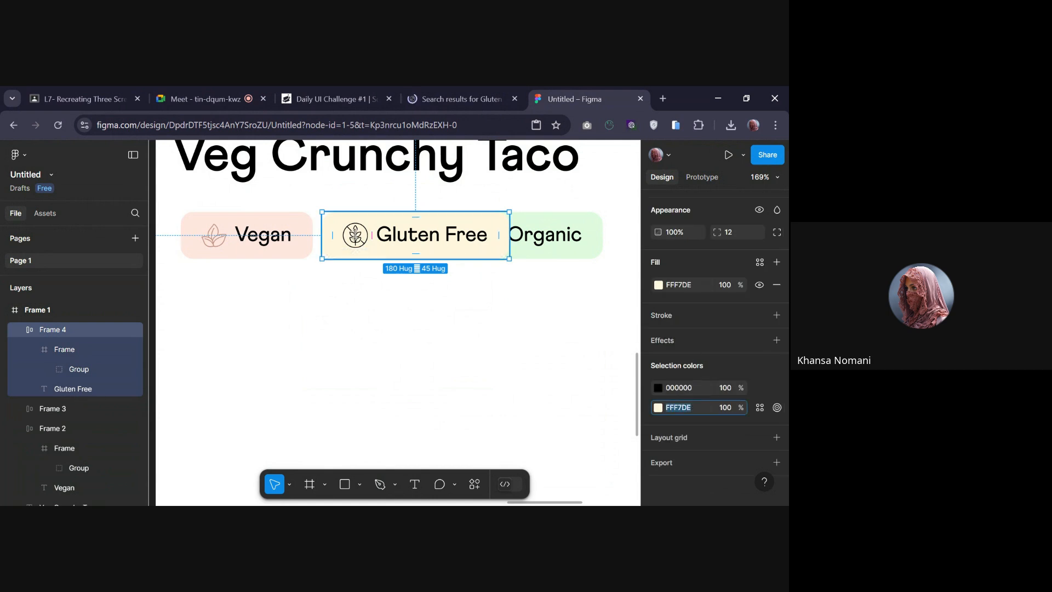
click(355, 235)
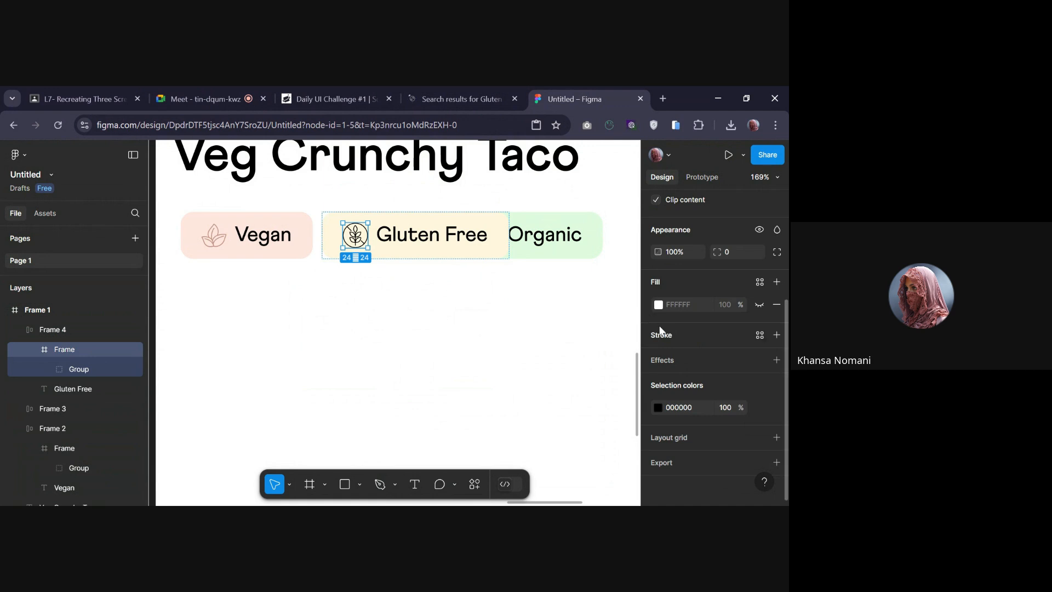
click(688, 408)
key(ctrl+v)
key(Return)
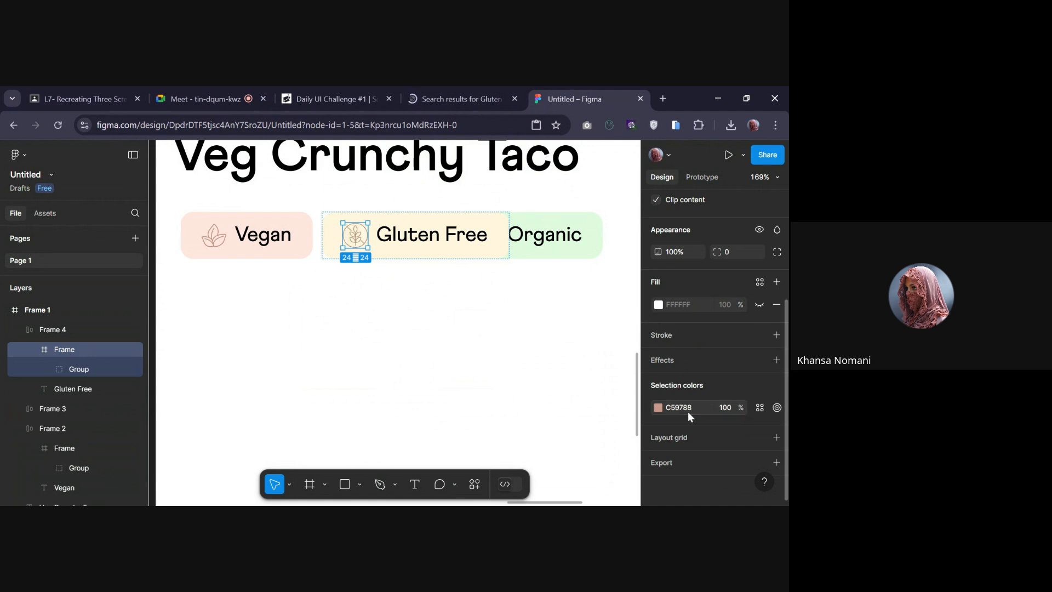
- Shift the wheat icon's hue to the muted yellow C5BF88 and deselect it
click(661, 407)
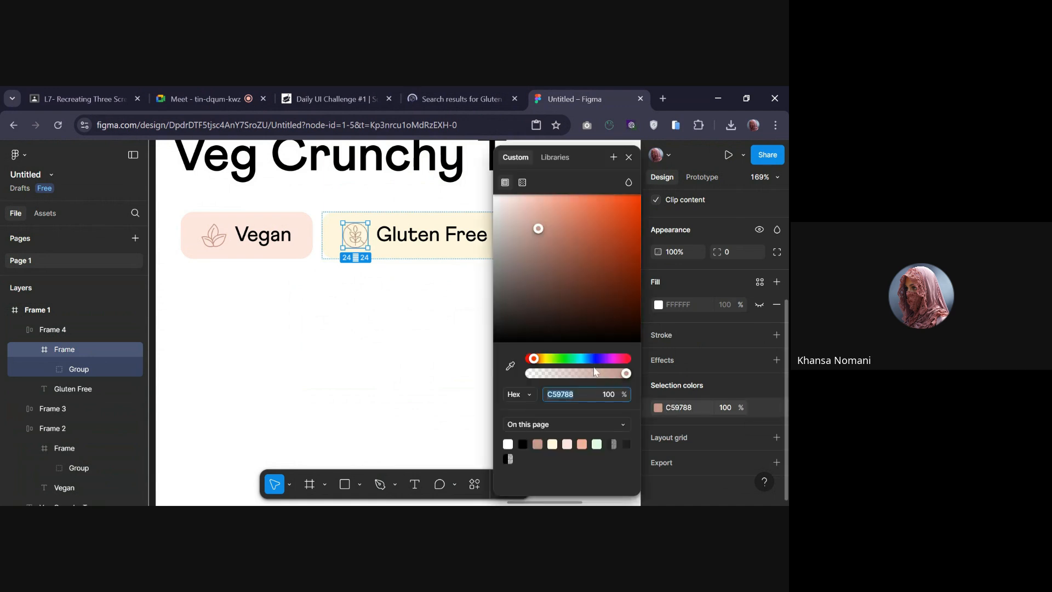
click(550, 359)
drag(550, 358, 545, 359)
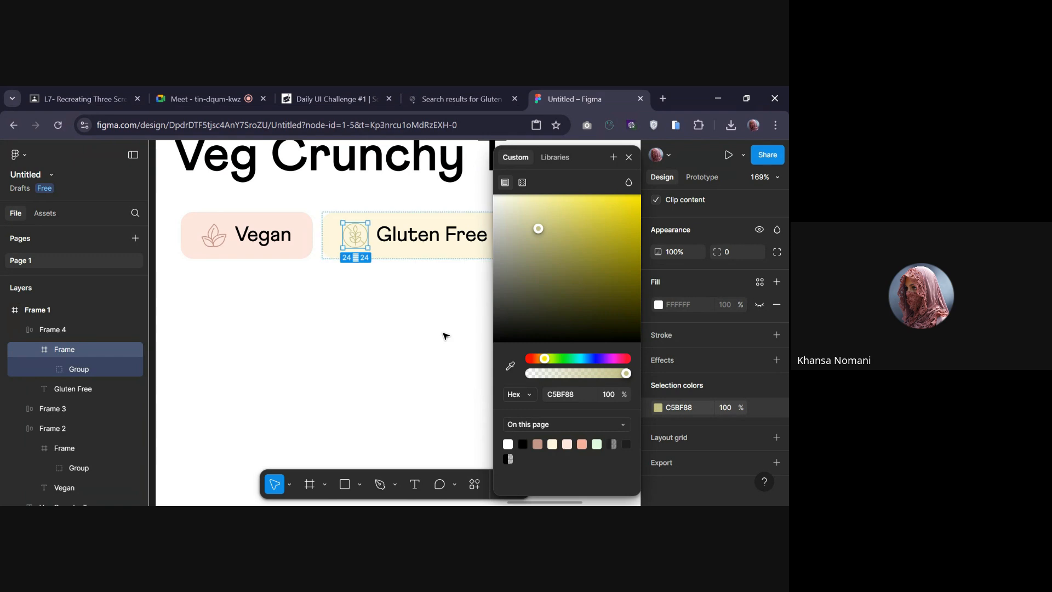
click(446, 336)
- Move the Organic tag to X 352, clear of the Gluten Free tag, then select and copy its Organic text
scroll(445, 336, right, 3)
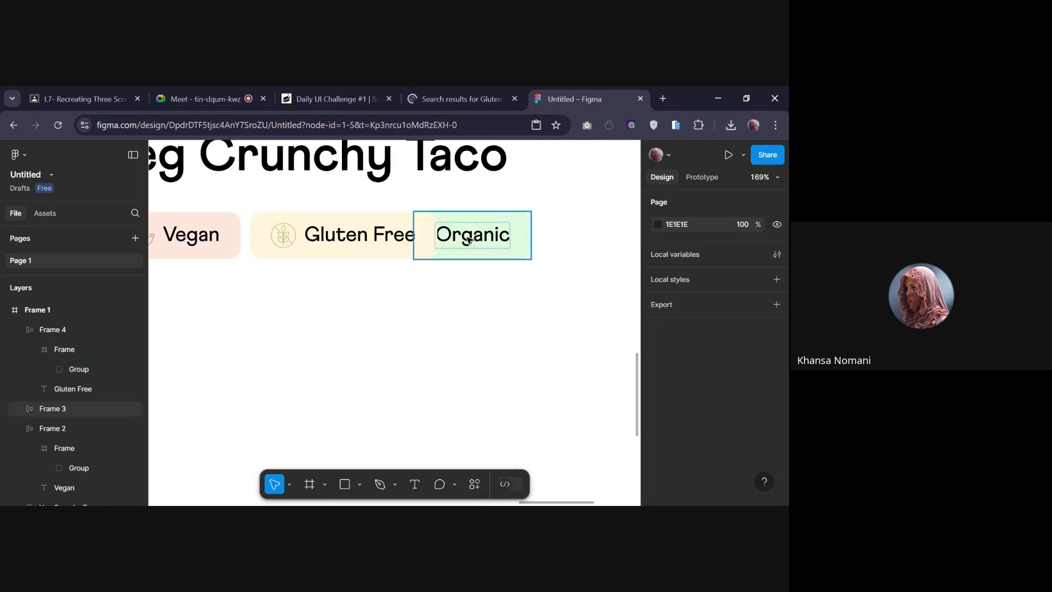
drag(504, 241, 505, 239)
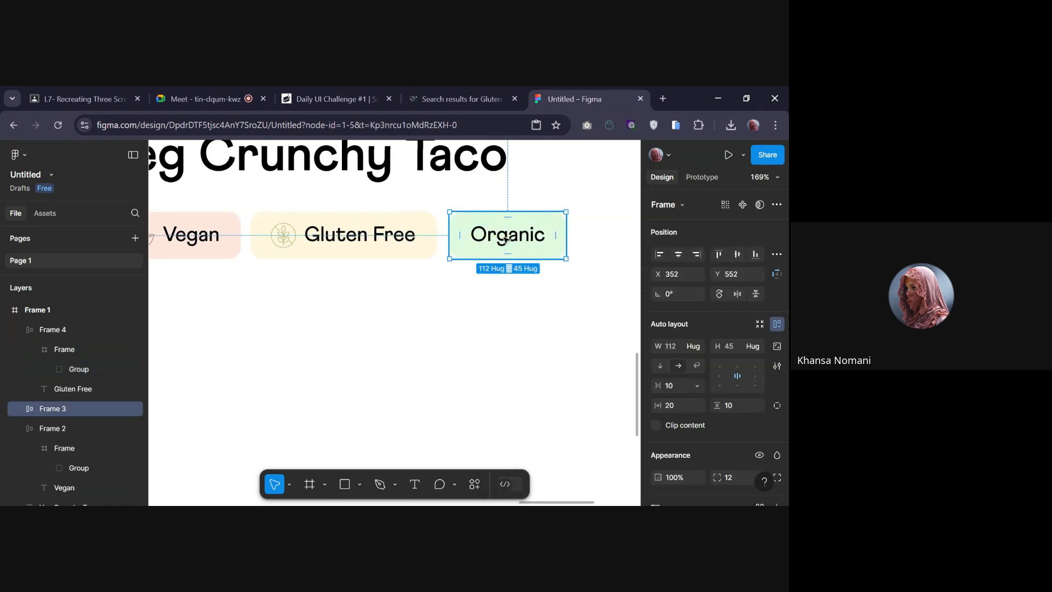
double_click(507, 234)
double_click(508, 234)
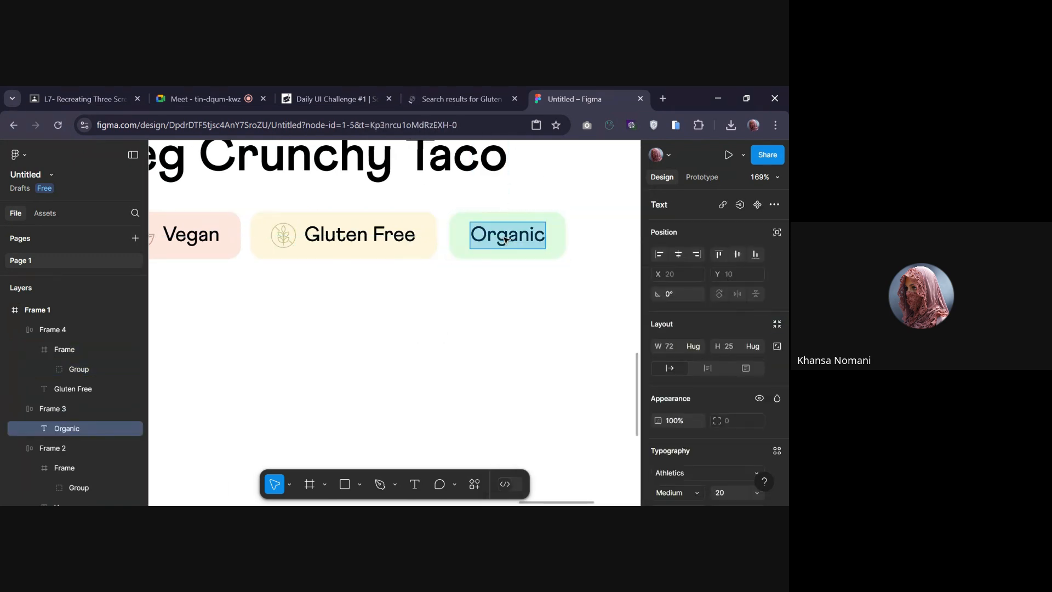
- Return to the Flaticon browser tab, exit the icon editor and close the developer tools
click(438, 90)
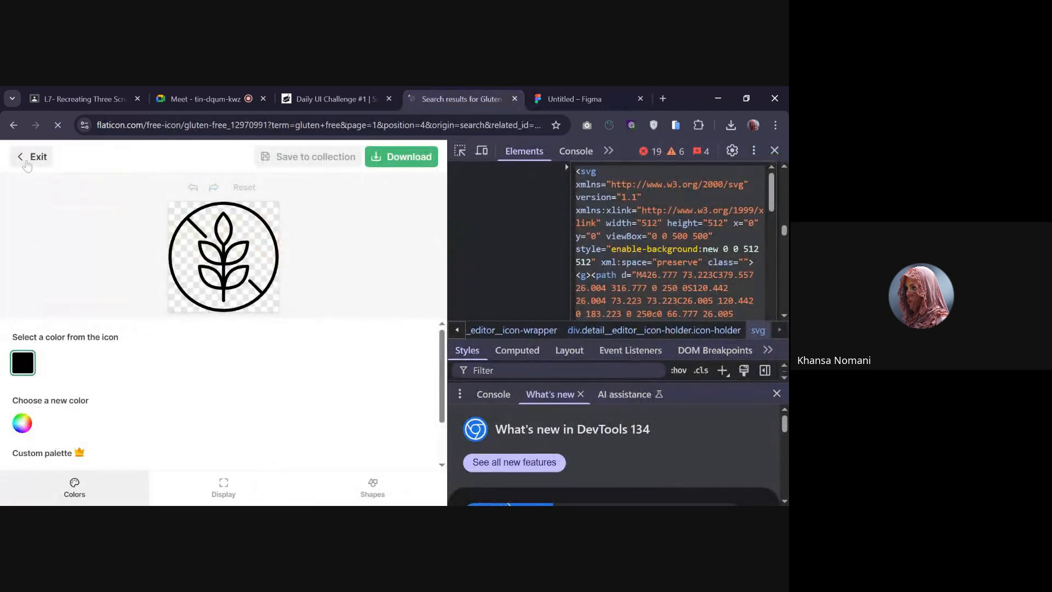
click(28, 159)
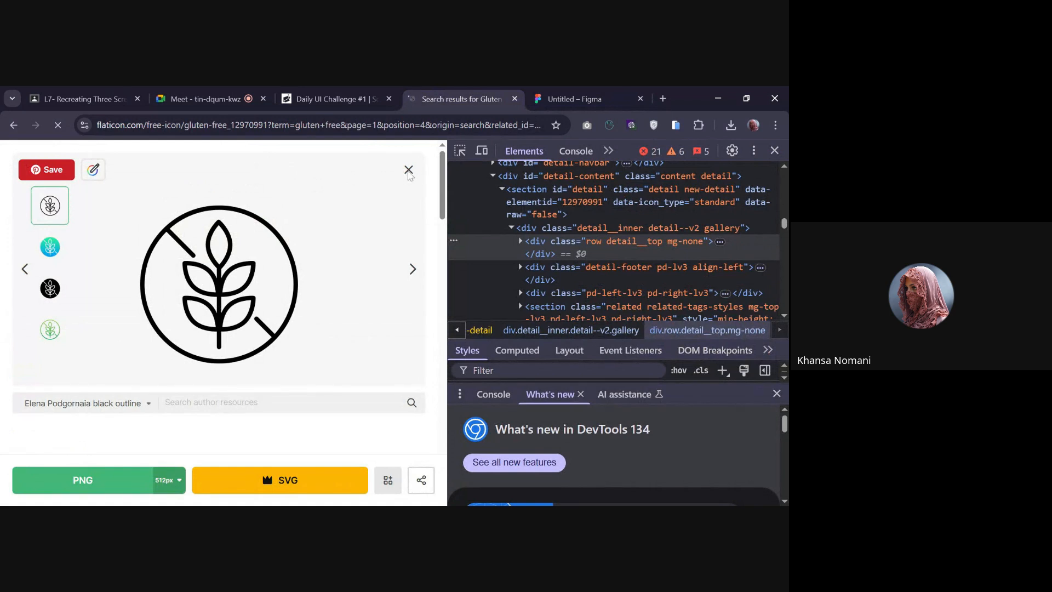
scroll(360, 263, down, 5)
scroll(360, 263, up, 5)
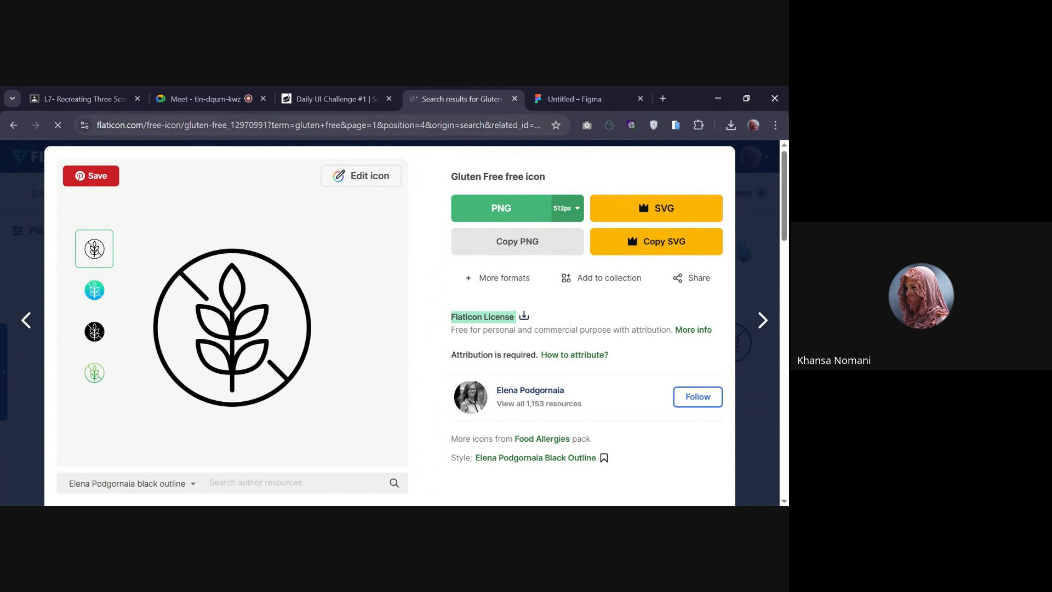
- Load the Flaticon home page, search for Organic and look through the resulting icons
key(ctrl+l)
text(https://www.flaticon.com/)
key(Return)
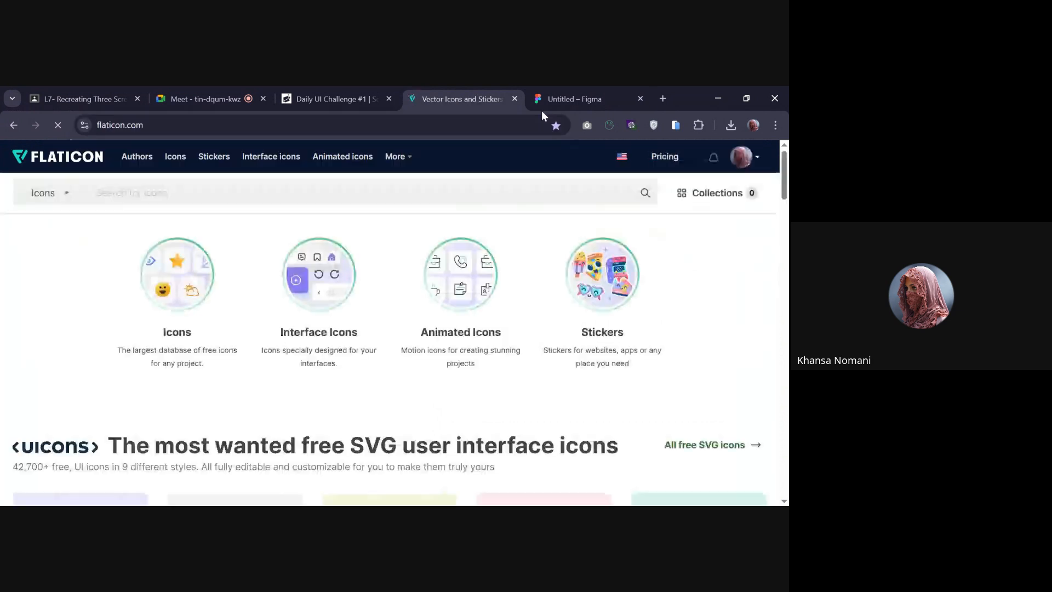
text(Organic)
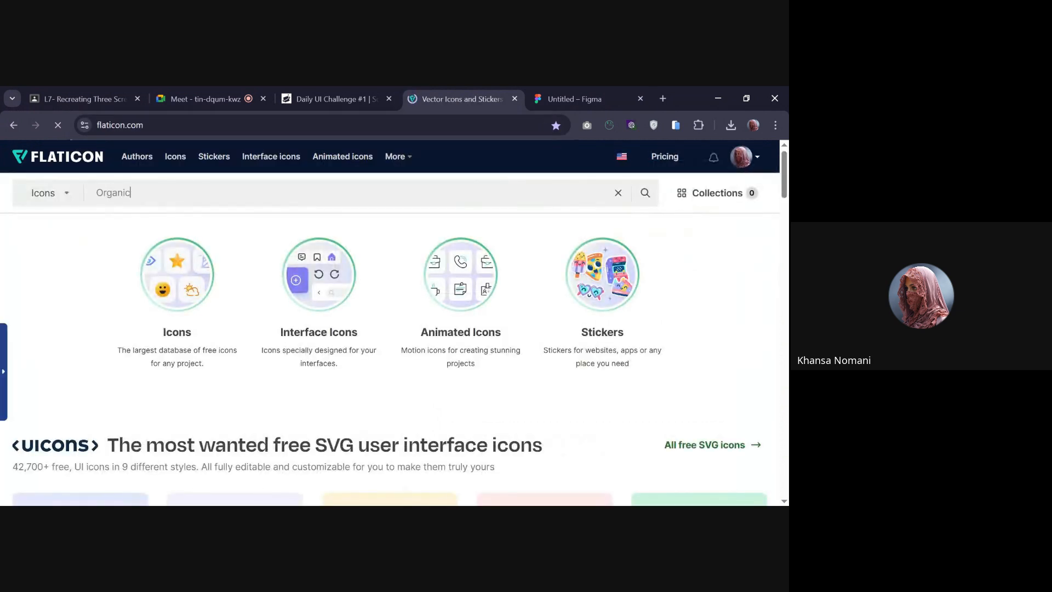
key(Return)
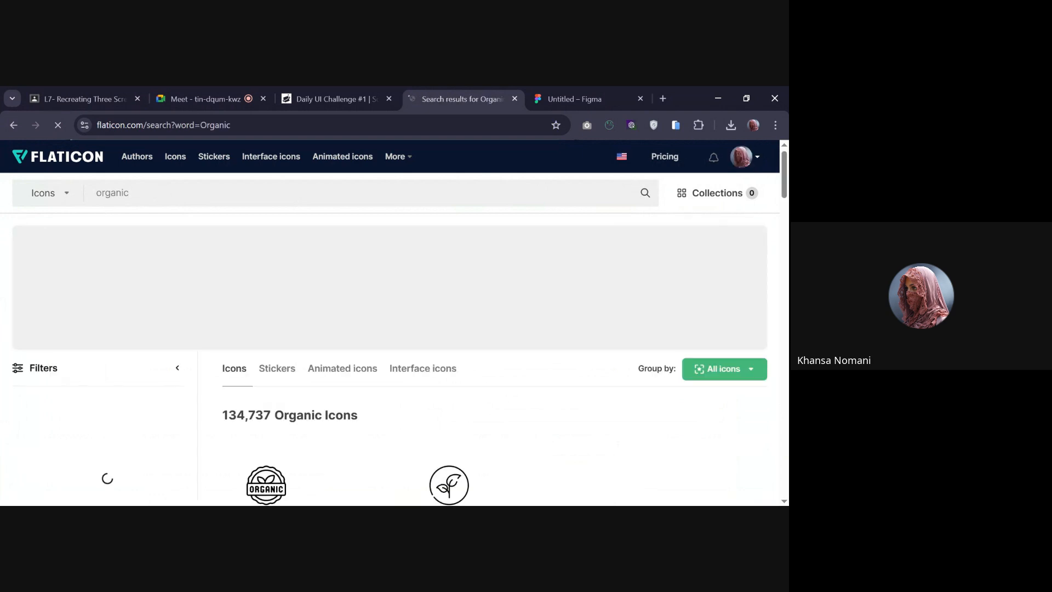
scroll(296, 211, down, 3)
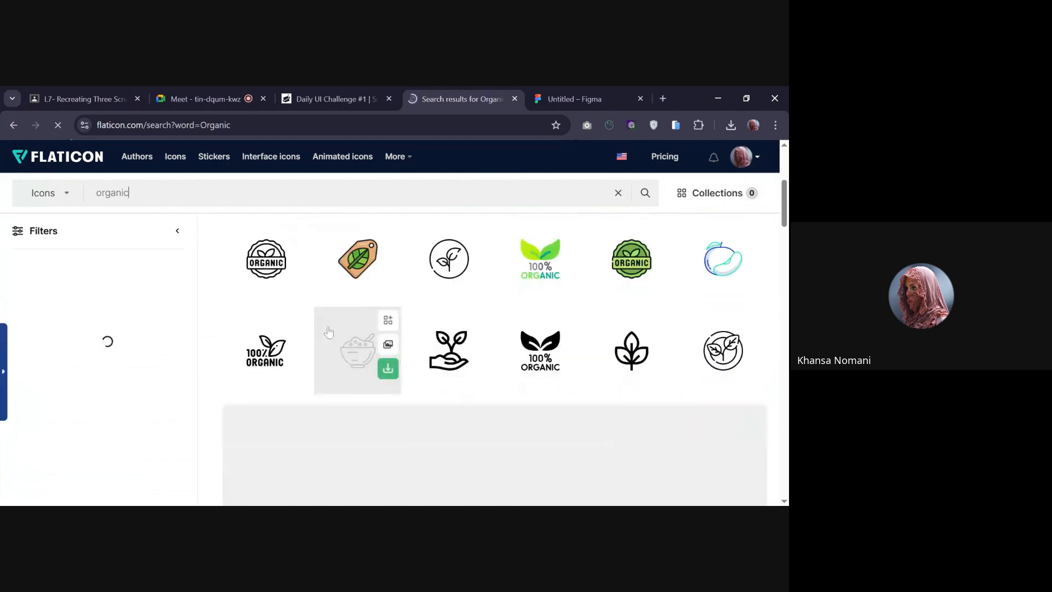
scroll(329, 332, down, 1)
scroll(331, 329, down, 3)
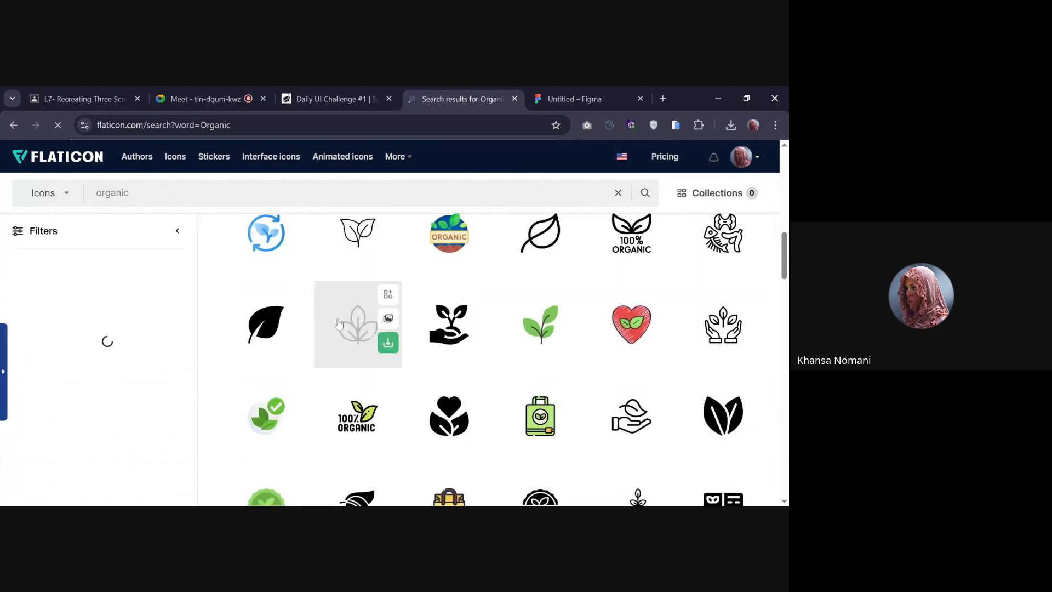
scroll(338, 323, up, 2)
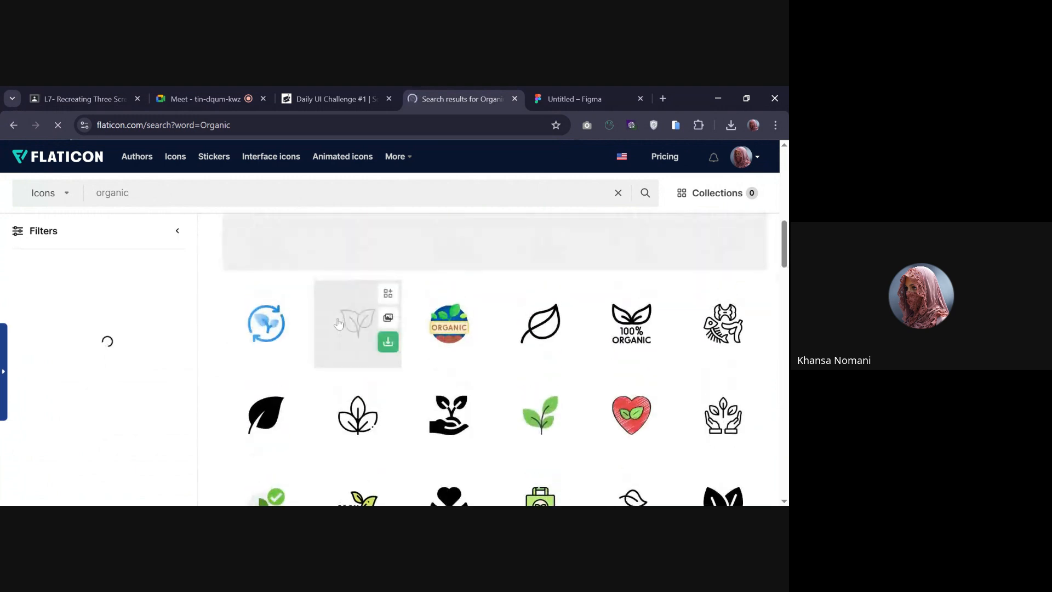
- Open the Plant Based icon, two leaves inside a circle, in the Flaticon icon editor
scroll(337, 324, up, 4)
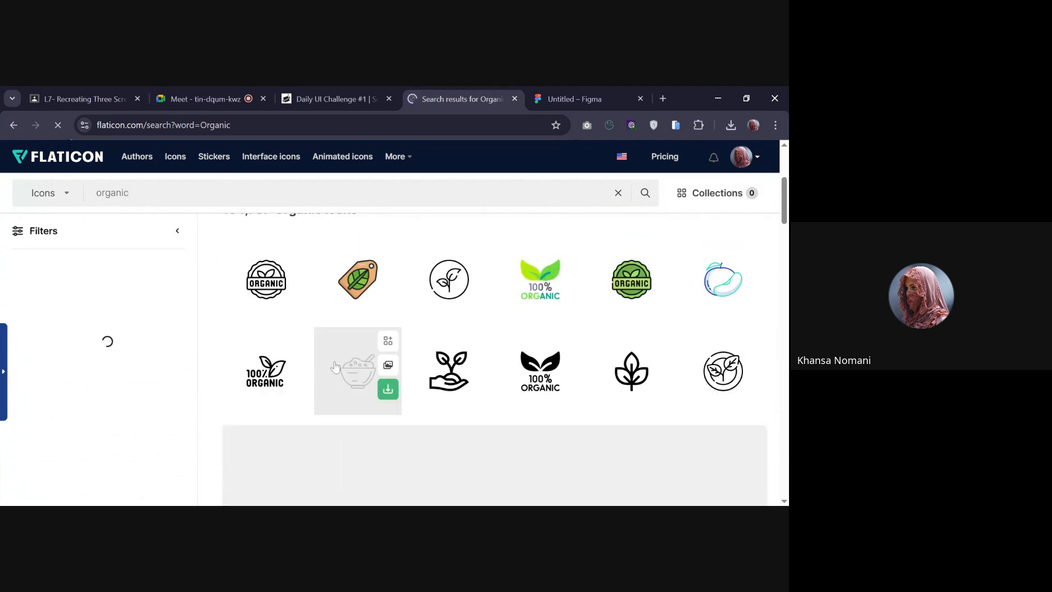
click(700, 378)
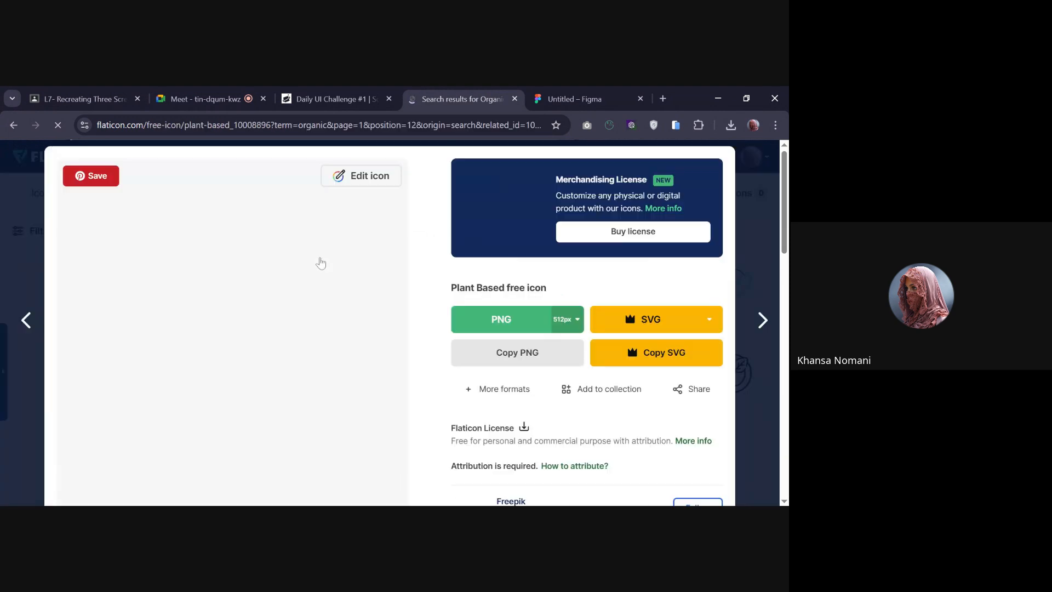
click(370, 183)
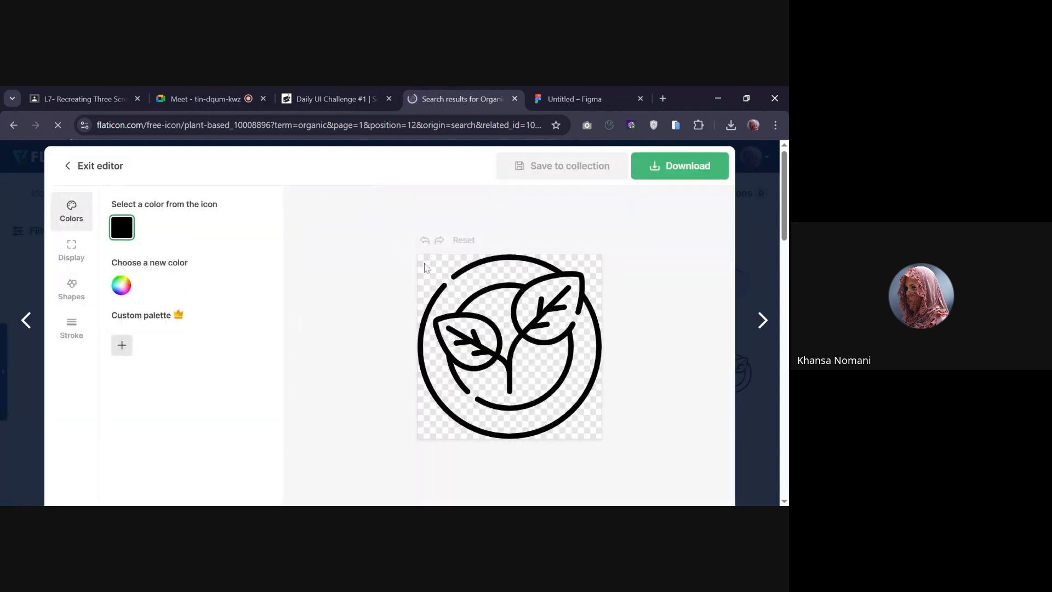
- Copy the icon's full SVG markup from the developer tools and close the Flaticon tab to return to Figma
key(ctrl+shift+i)
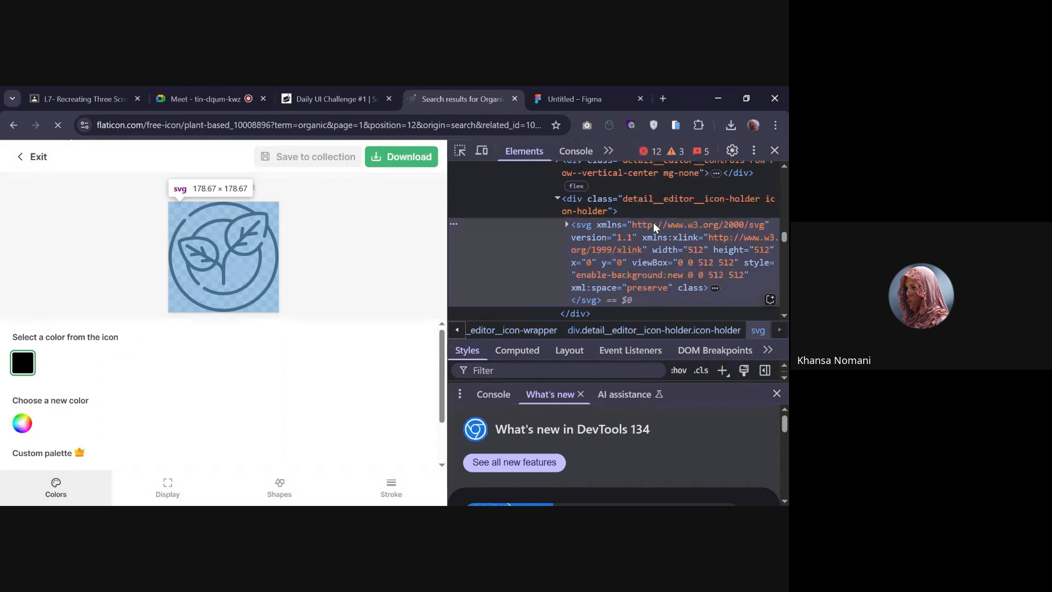
key(F2)
key(ctrl+a)
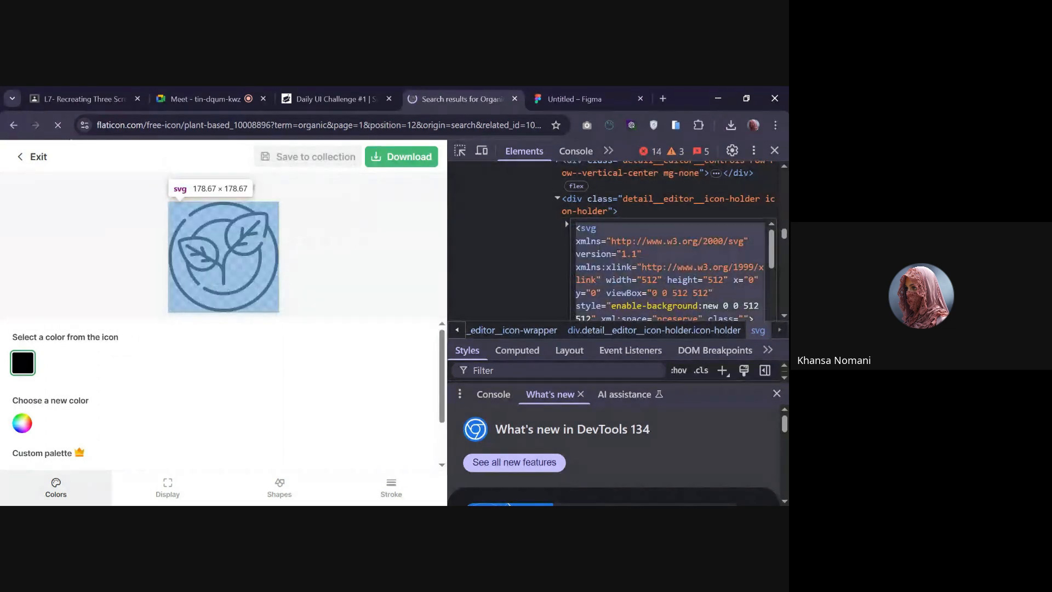
click(515, 99)
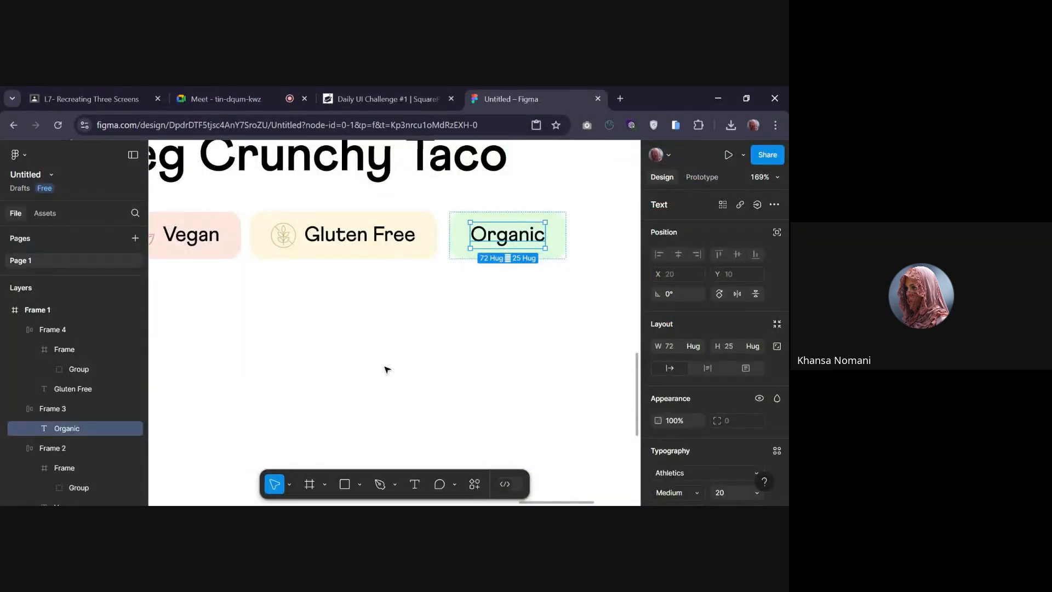
- Paste the leaf icon over the card, try resizing it proportionally to 24 × 24, and undo the resize
click(386, 369)
scroll(386, 369, down, 3)
scroll(386, 369, down, 3)
key(ctrl+v)
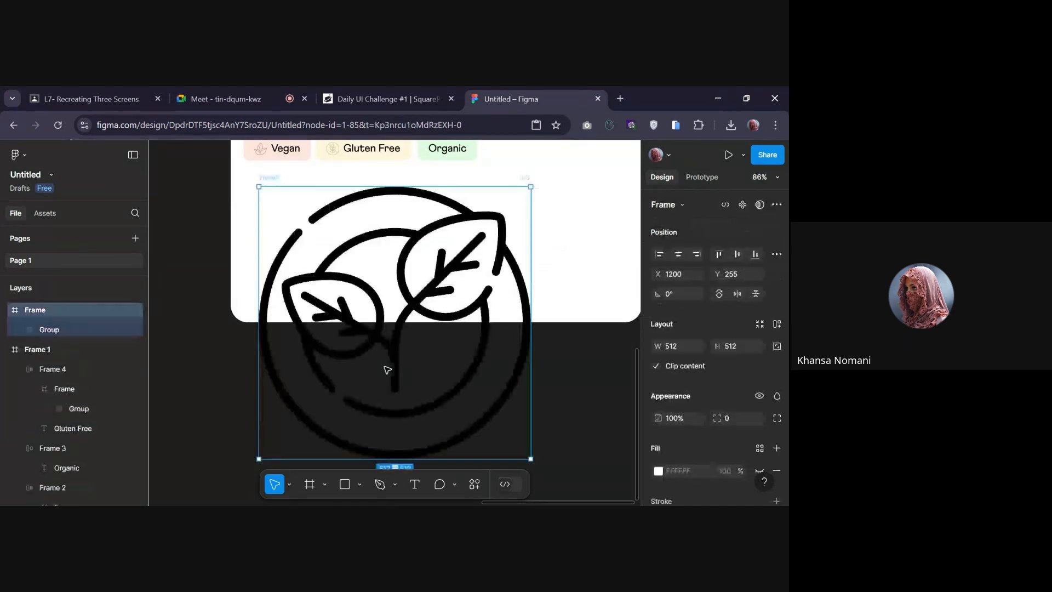
click(776, 346)
click(672, 345)
text(2)
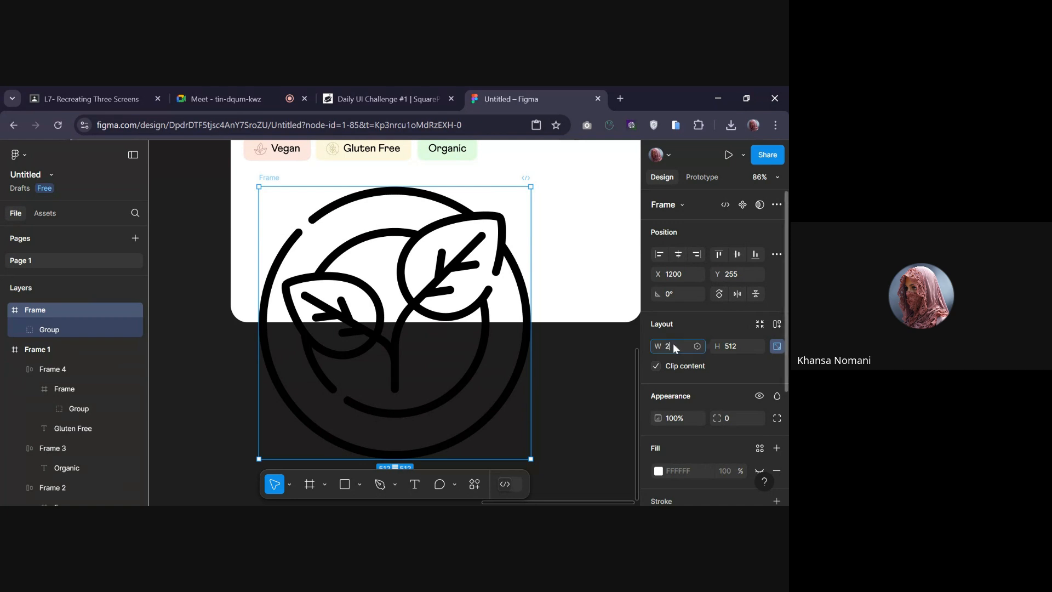
text(4)
key(Return)
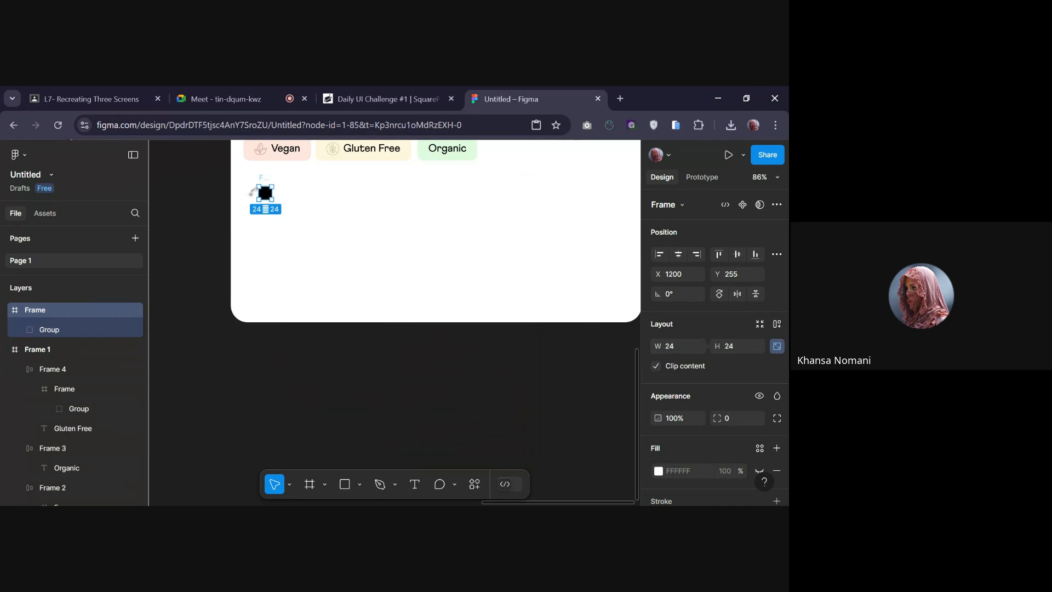
scroll(253, 192, up, 5)
key(ctrl+z)
- Try shrinking the pasted leaf icon to about 60 × 60 with the Scale tool, and delete it
scroll(252, 193, down, 6)
key(k)
drag(343, 315, 318, 205)
scroll(319, 206, up, 5)
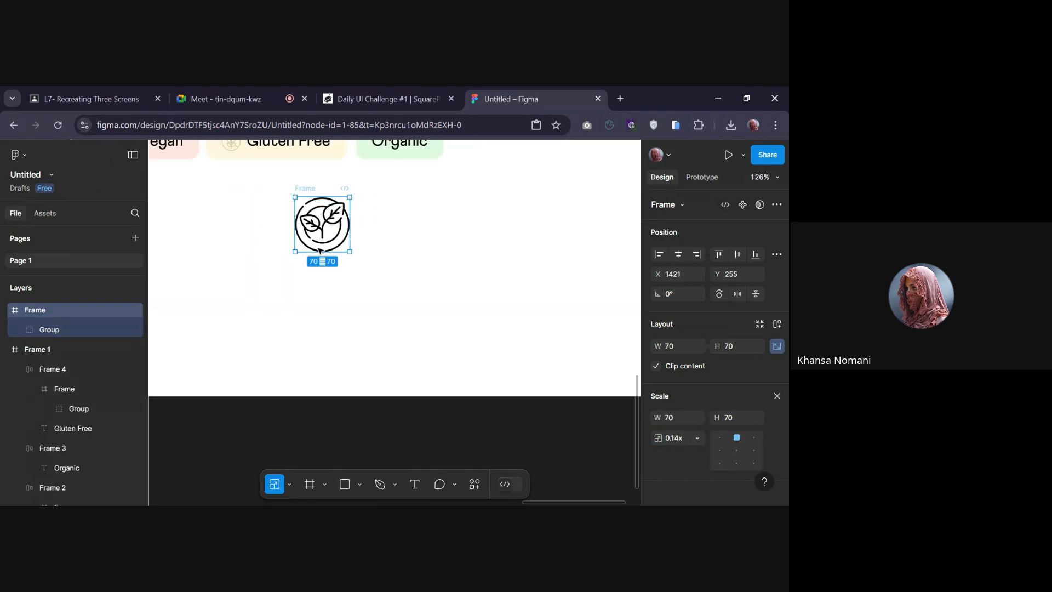
drag(318, 251, 318, 245)
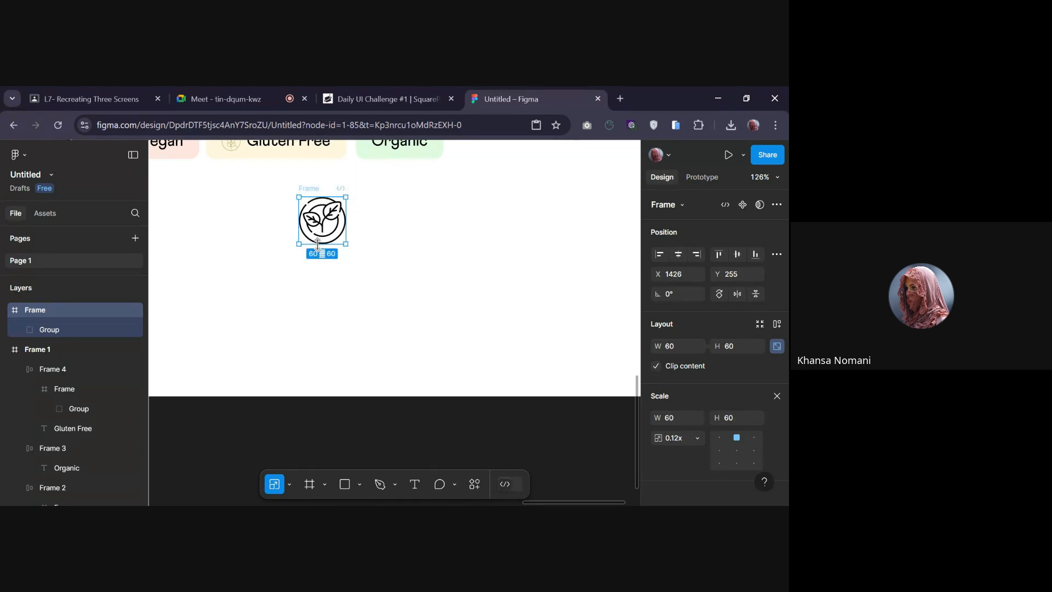
click(776, 398)
scroll(471, 352, down, 5)
key(Delete)
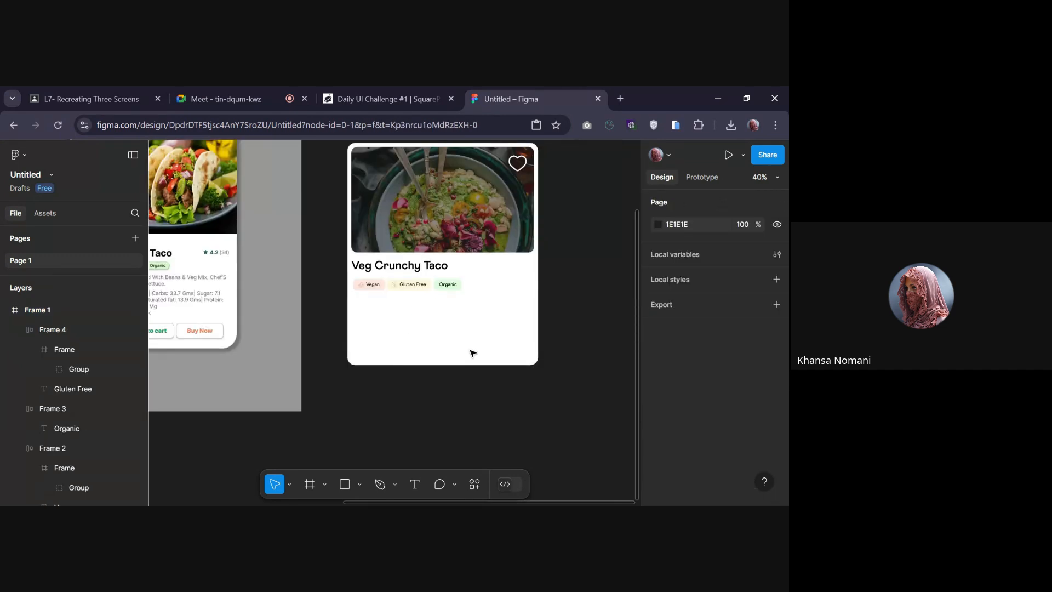
- Paste a fresh copy of the leaf icon and set its width and height to 24
key(ctrl+v)
scroll(471, 352, down, 1)
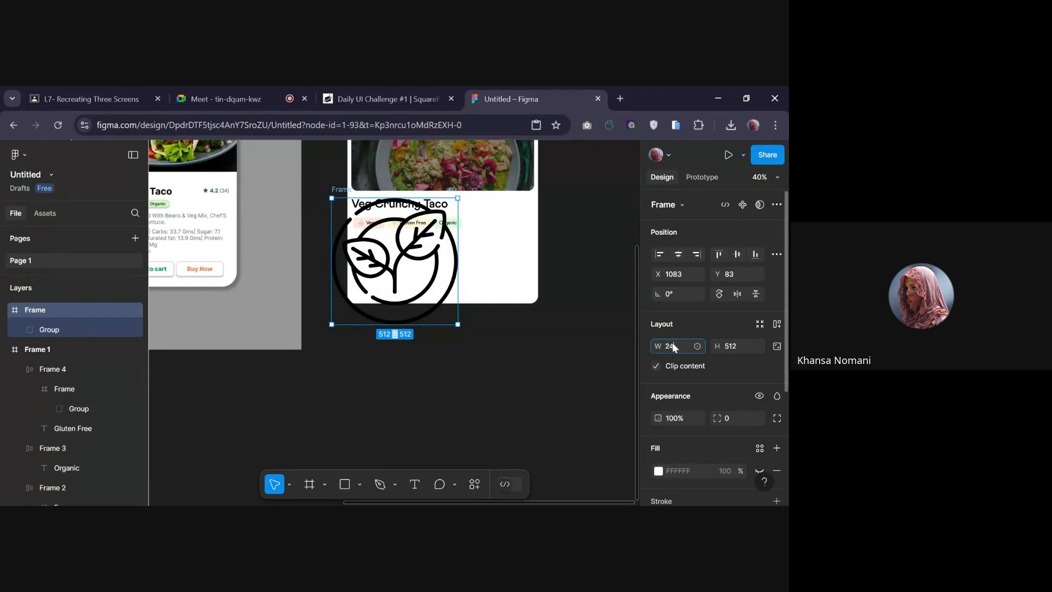
text(2424)
key(Return)
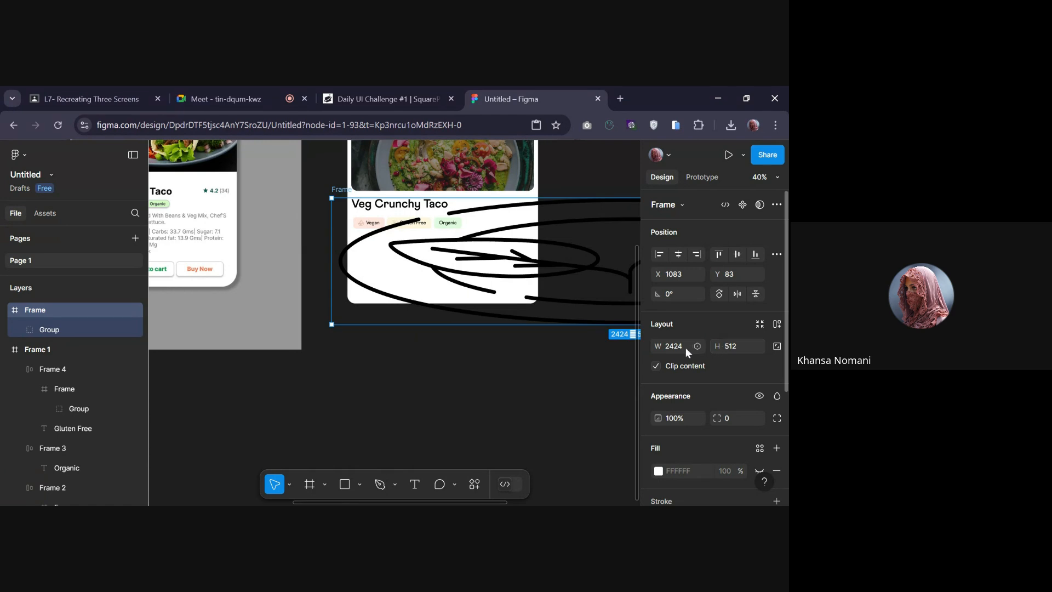
key(2)
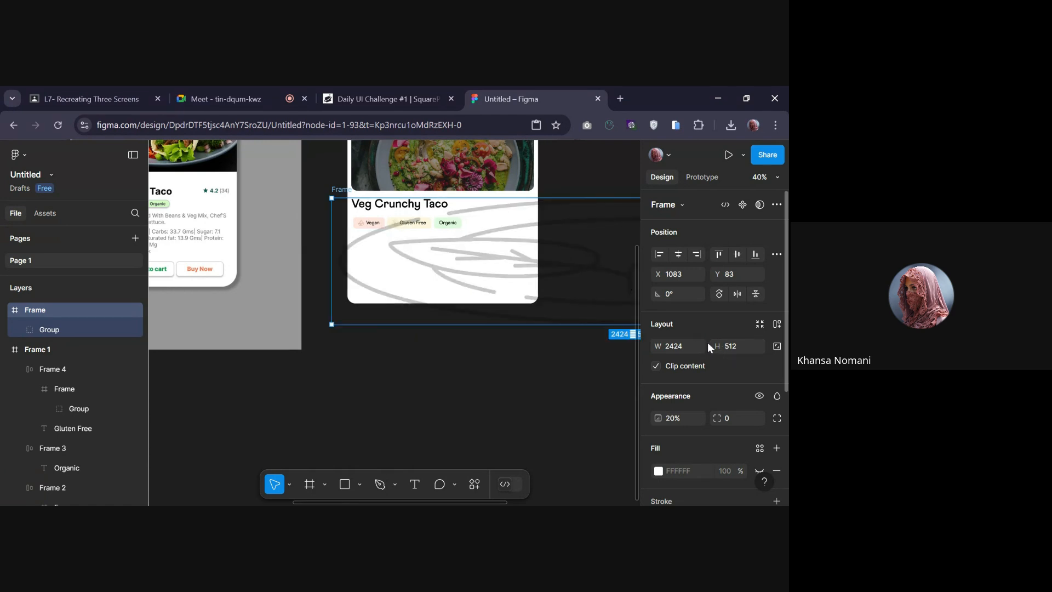
key(0)
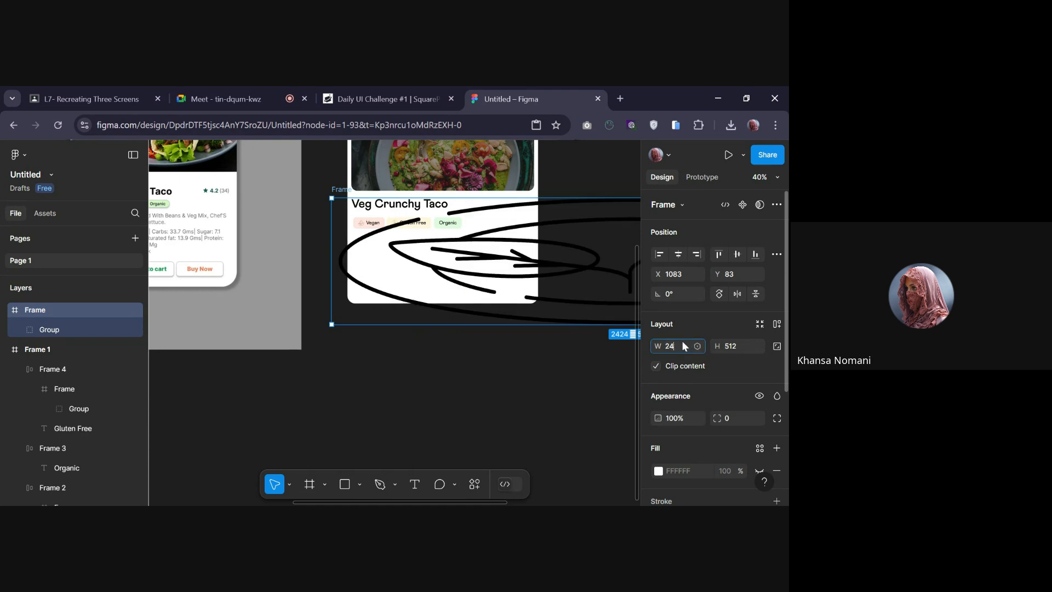
click(729, 346)
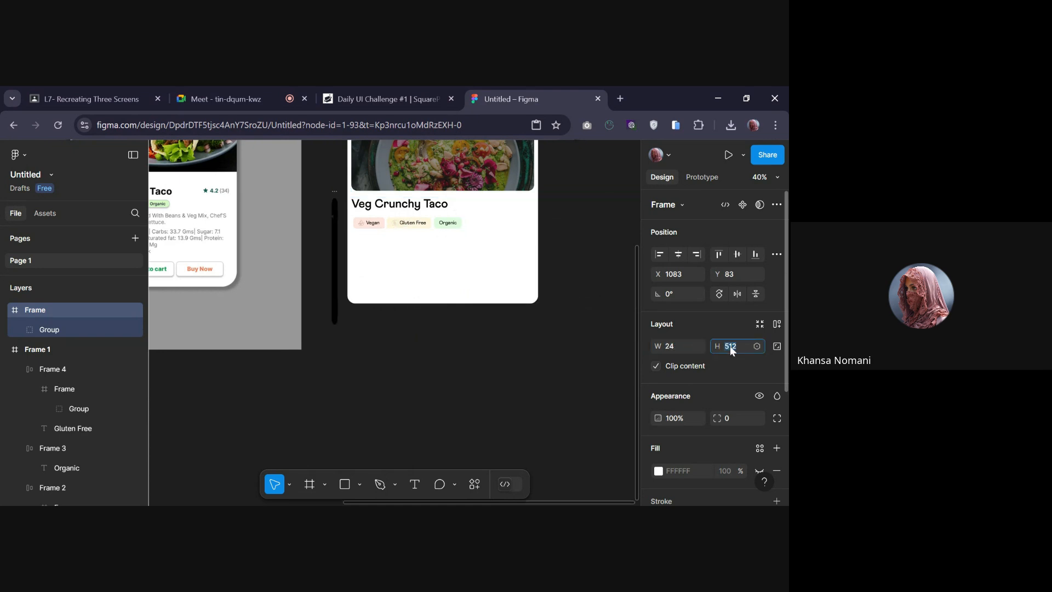
text(24)
key(Return)
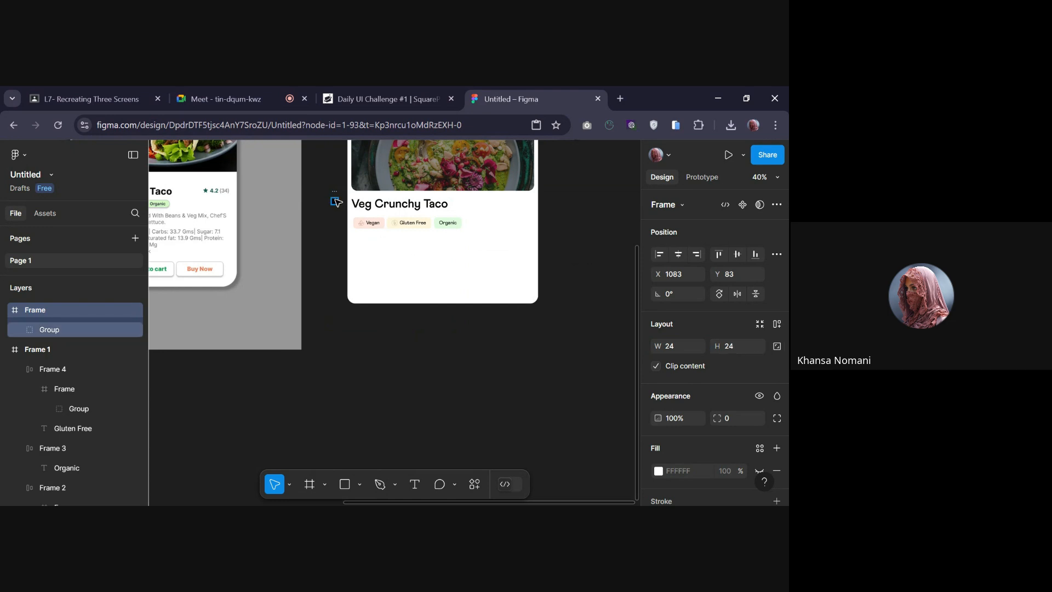
- Place the small leaf icon on the card, try thinning its vector strokes to 1, and remove the icon
click(387, 259)
key(shift+2)
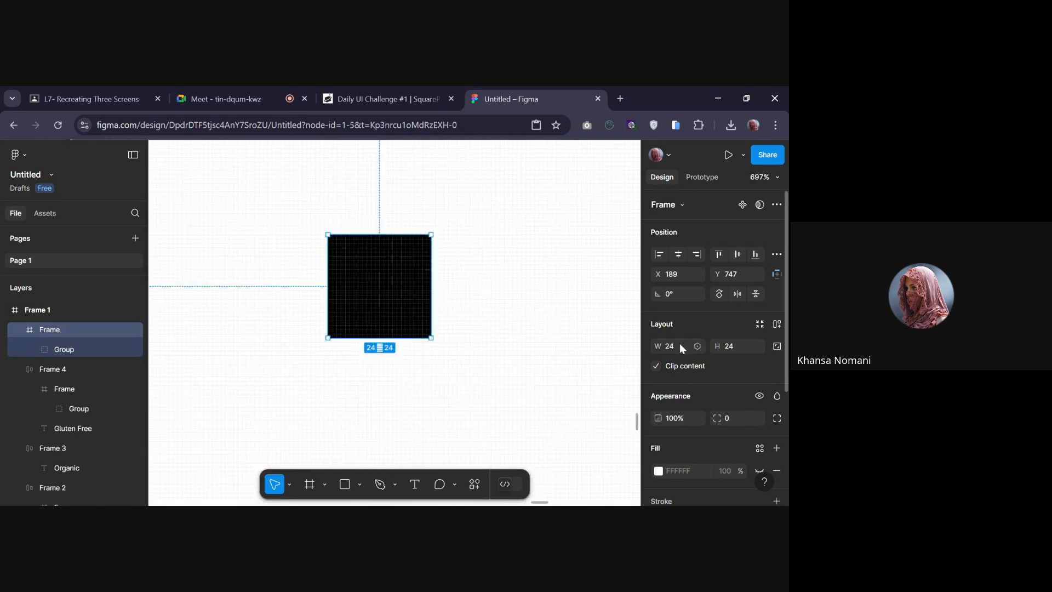
scroll(712, 384, down, 3)
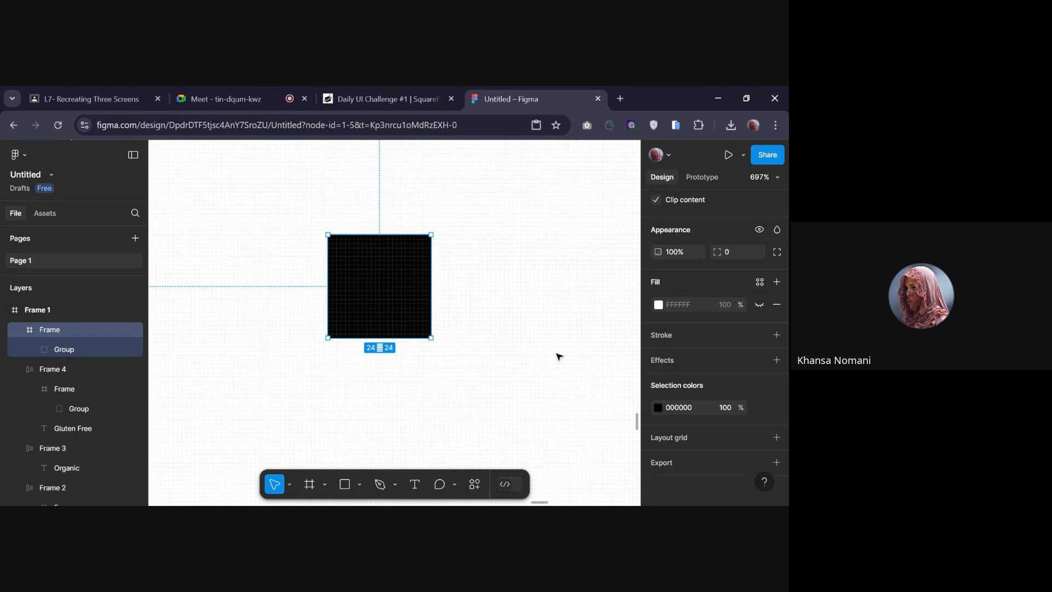
key(Return)
key(Return)
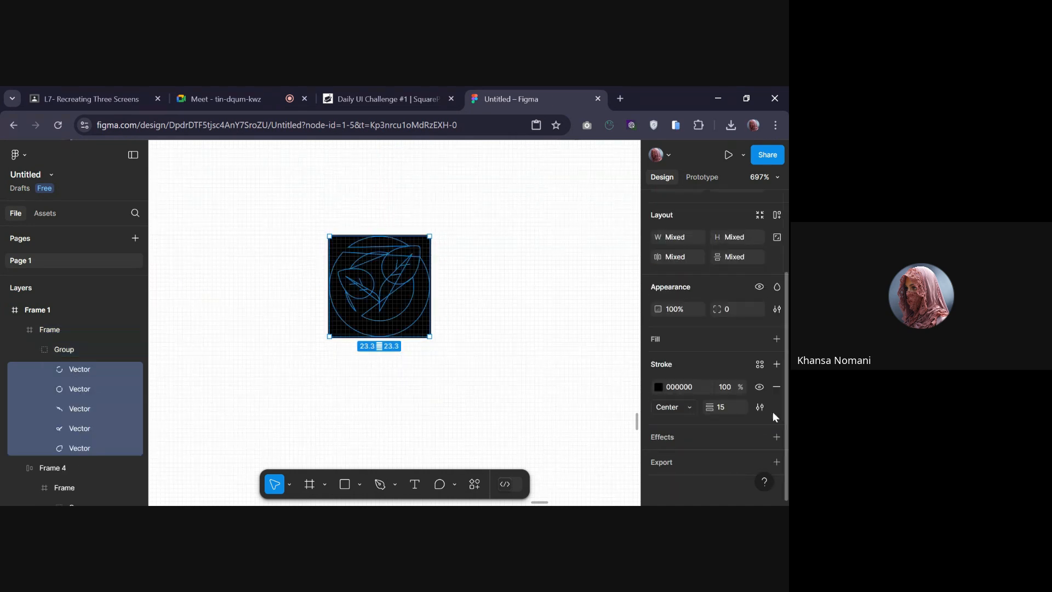
scroll(714, 291, up, 2)
scroll(715, 291, down, 2)
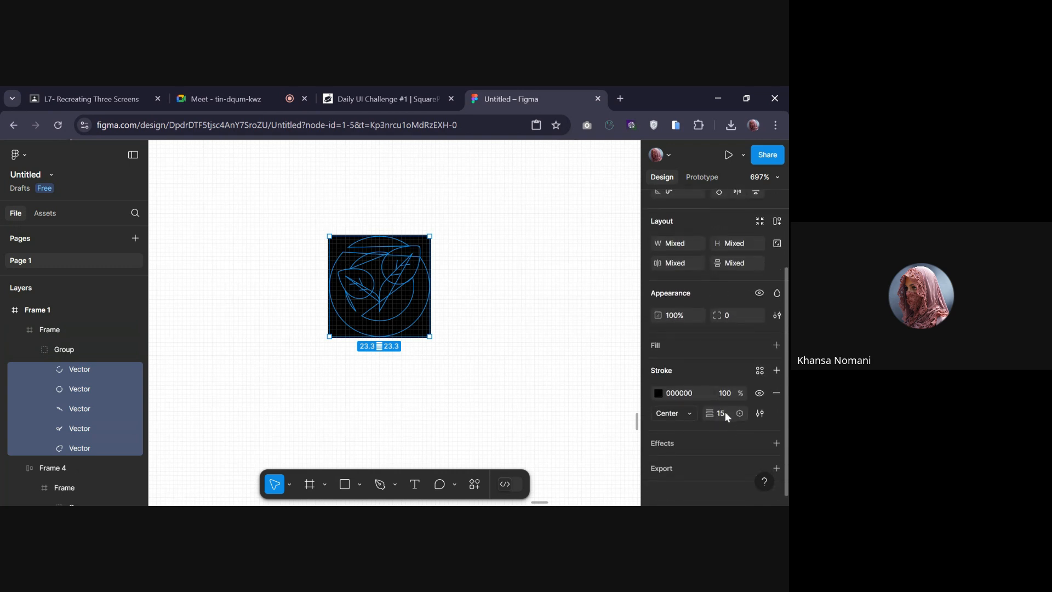
key(Return)
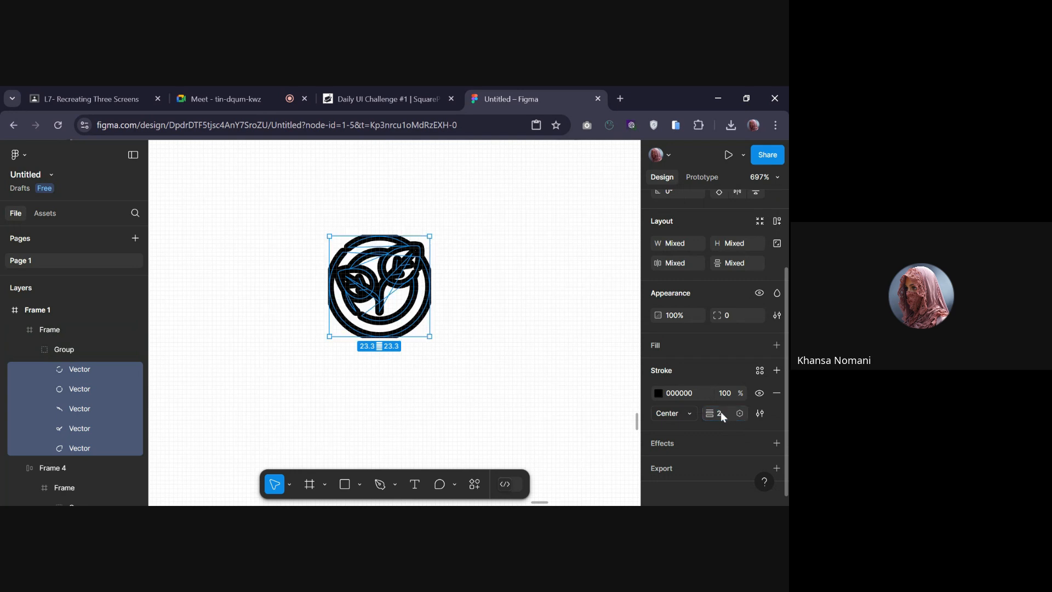
click(720, 412)
text(1)
key(Return)
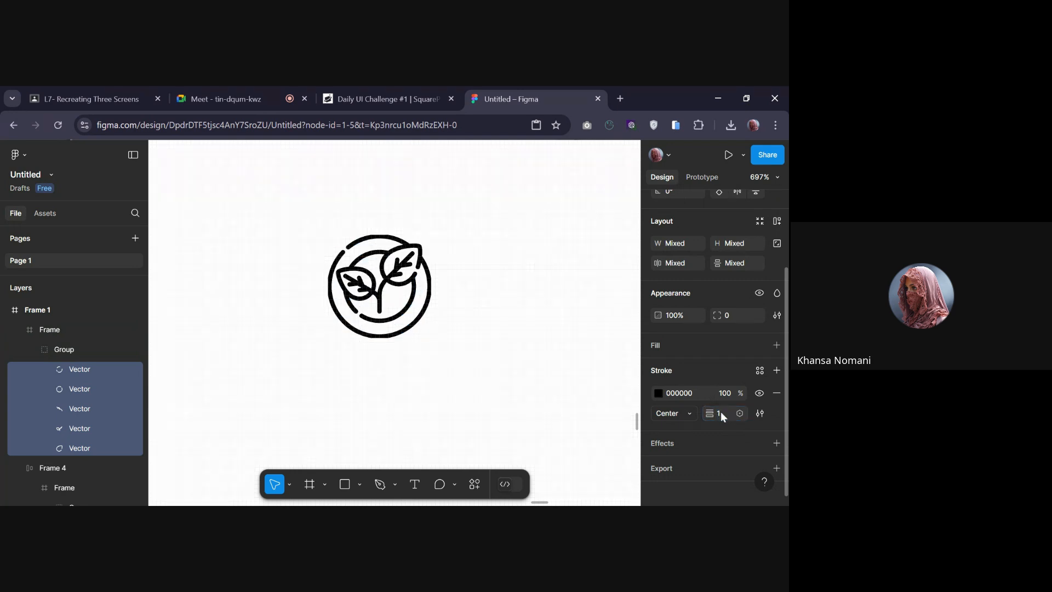
click(416, 366)
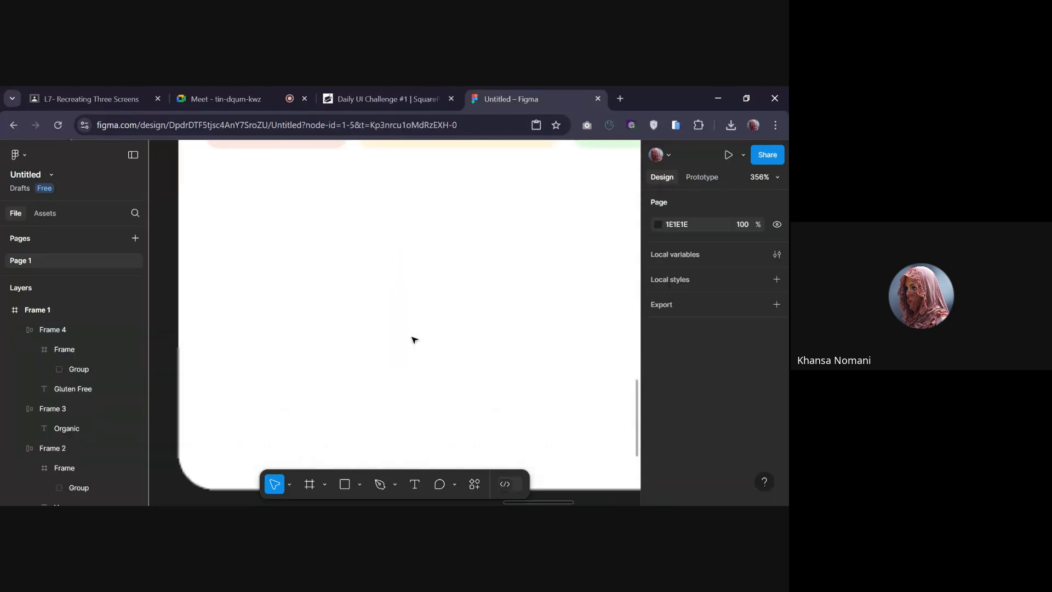
- Paste the leaf icon onto the canvas below the card and shrink it to 24 × 24 with the Scale tool
scroll(414, 340, down, 10)
scroll(415, 340, down, 4)
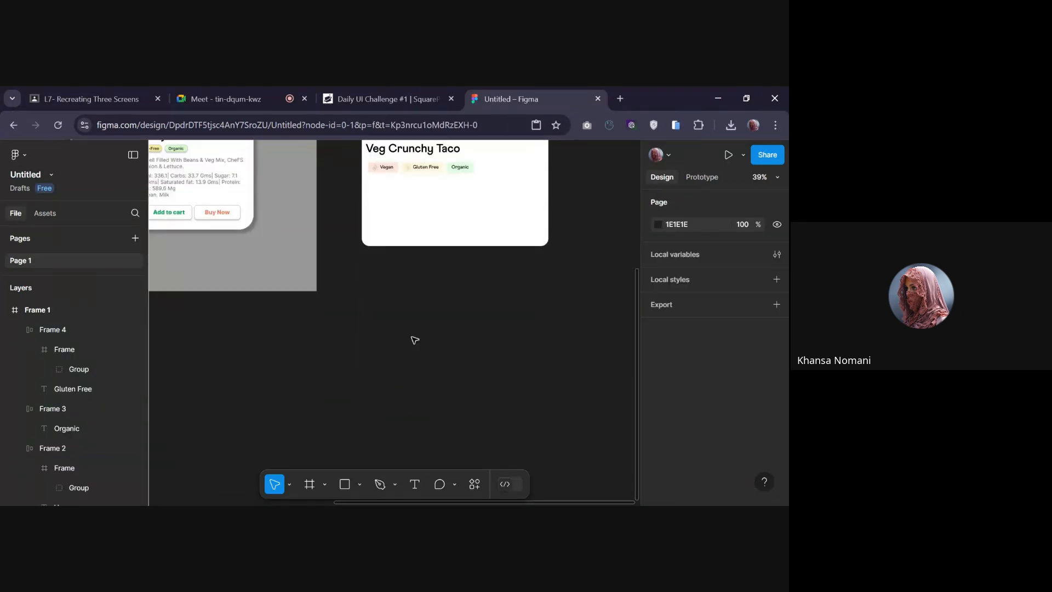
key(ctrl+v)
key(k)
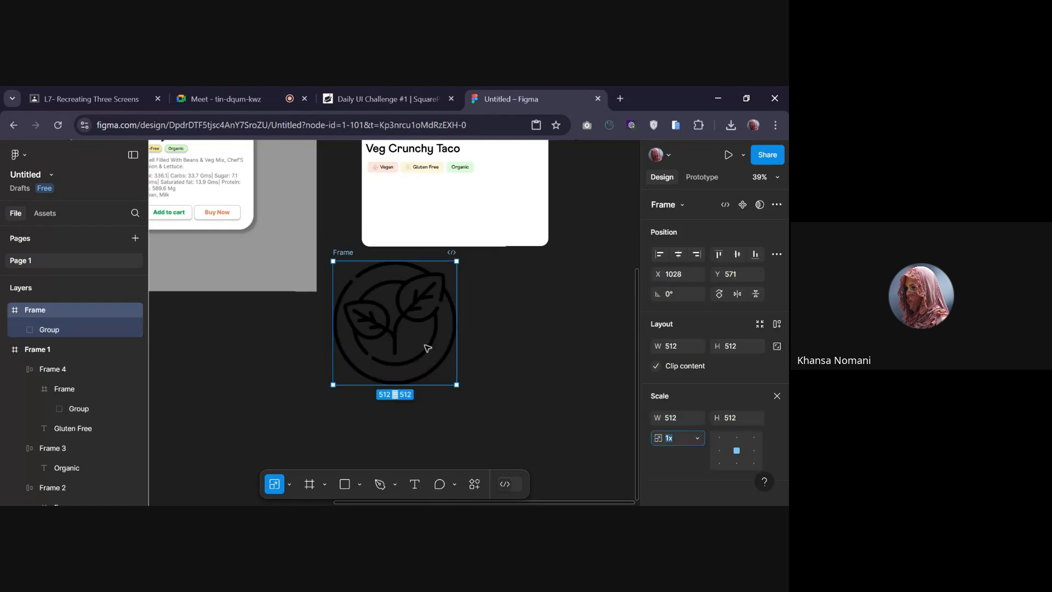
drag(394, 383, 393, 174)
scroll(400, 283, up, 10)
scroll(392, 174, down, 5)
scroll(394, 176, up, 5)
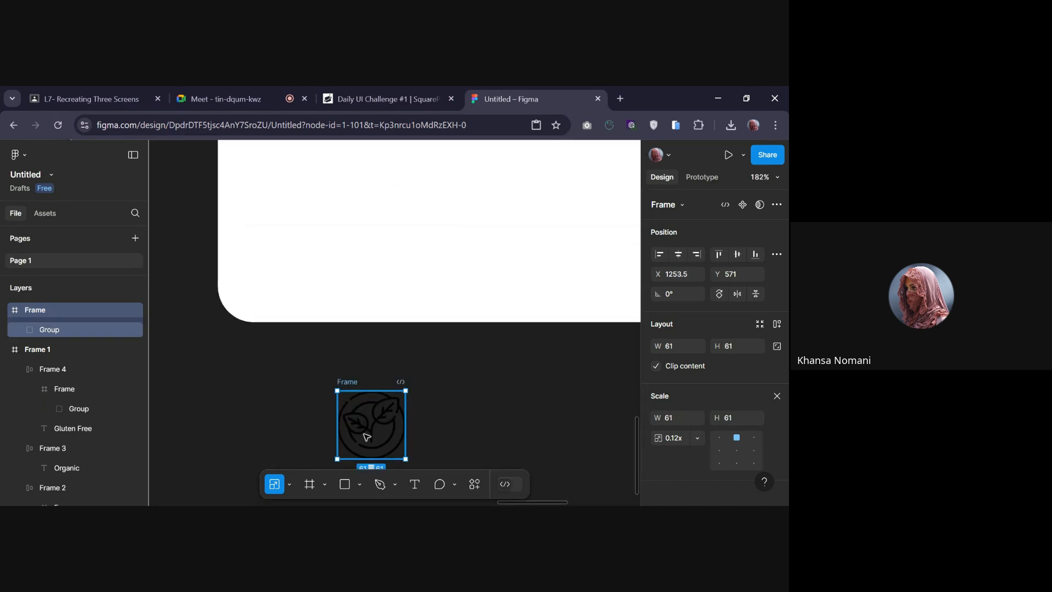
scroll(366, 435, down, 2)
drag(366, 381, 367, 317)
scroll(366, 346, up, 6)
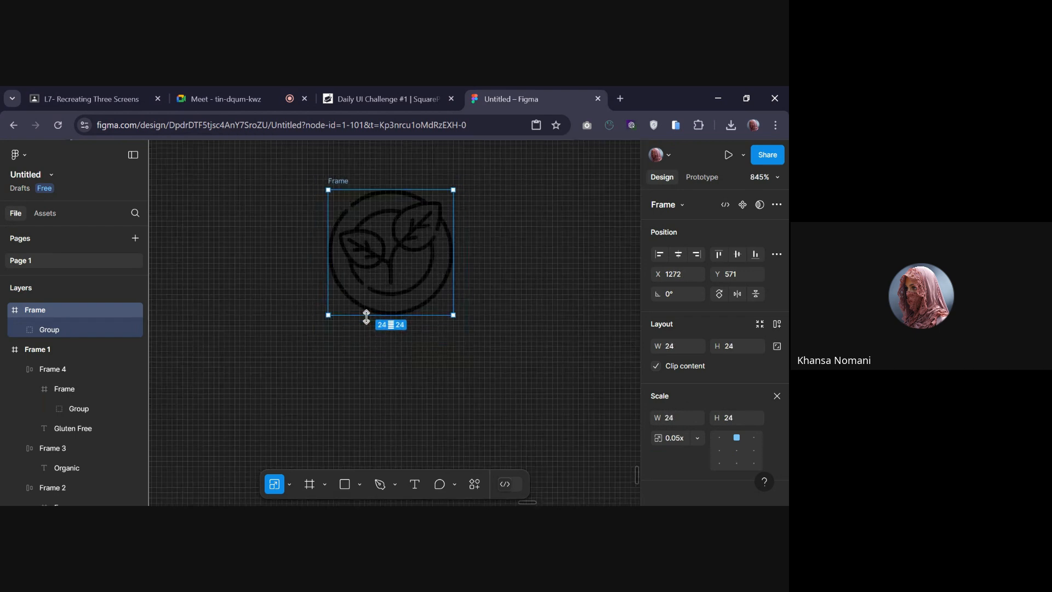
scroll(366, 317, down, 5)
- Cut the scaled leaf icon and paste it into the Organic tag, placing it before the text
key(v)
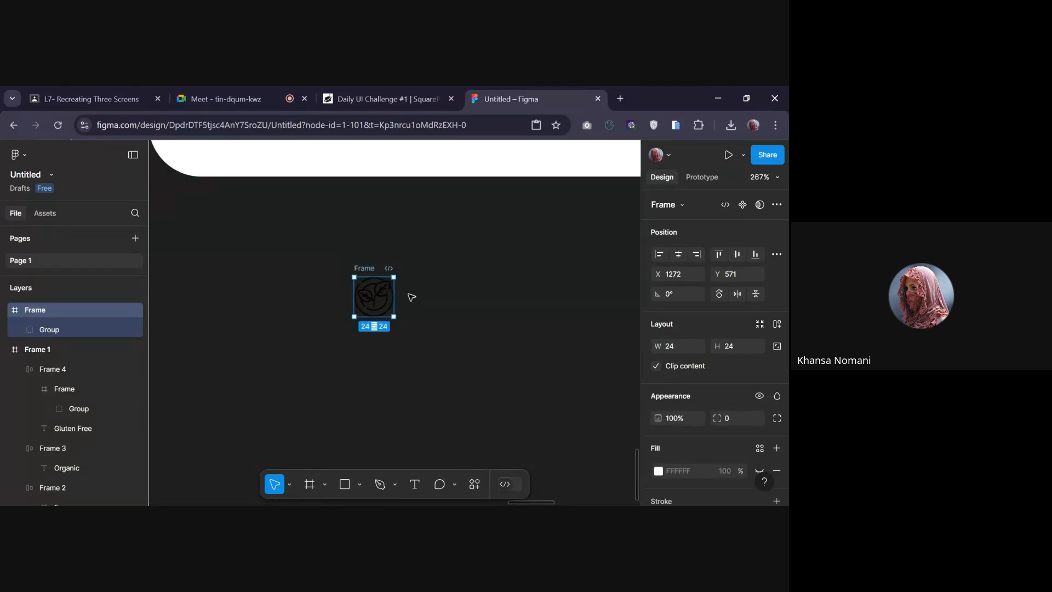
key(Delete)
scroll(414, 297, up, 10)
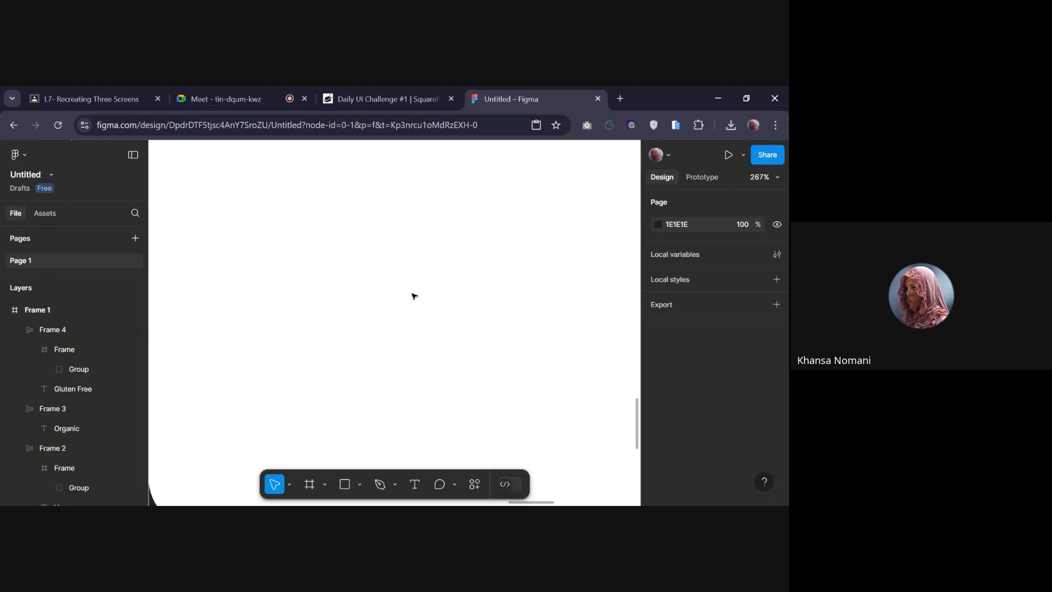
scroll(414, 296, right, 5)
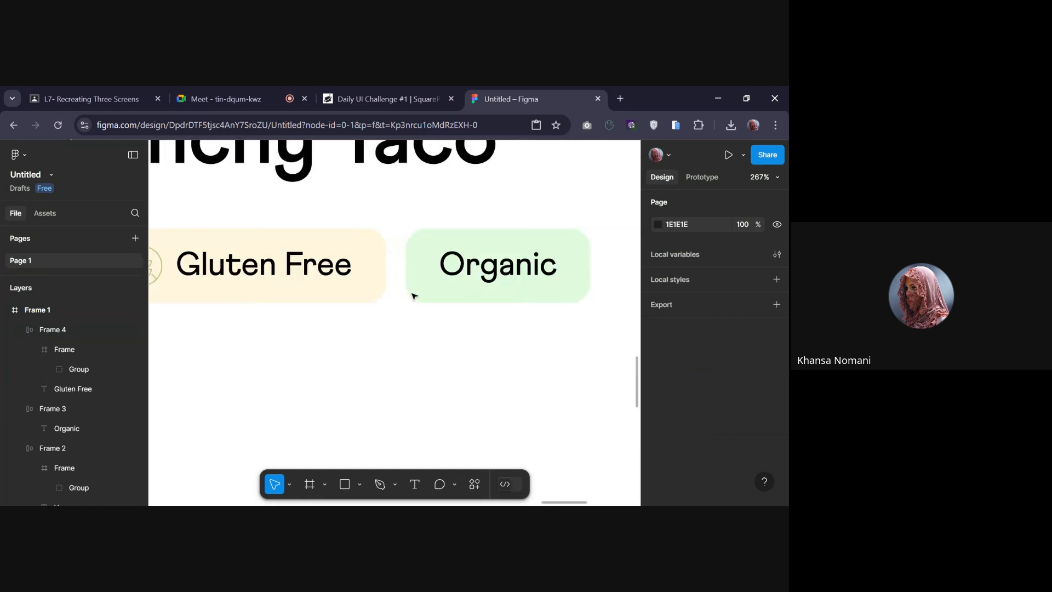
click(463, 285)
key(ctrl+v)
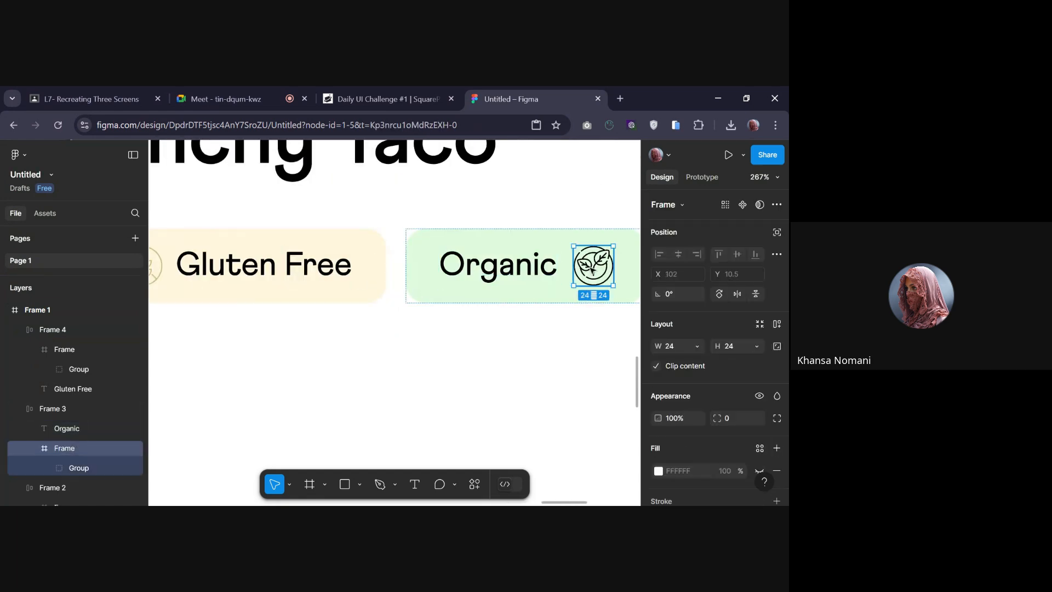
key(Left)
- Set the Organic tag's auto layout gap between icon and text to 8
click(504, 294)
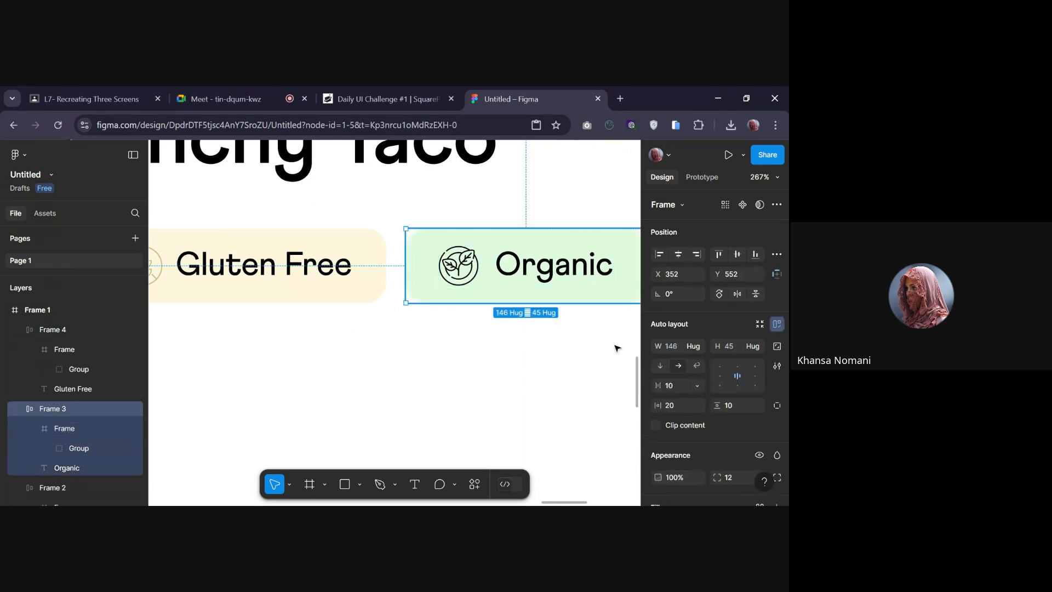
click(672, 384)
text(8)
key(Return)
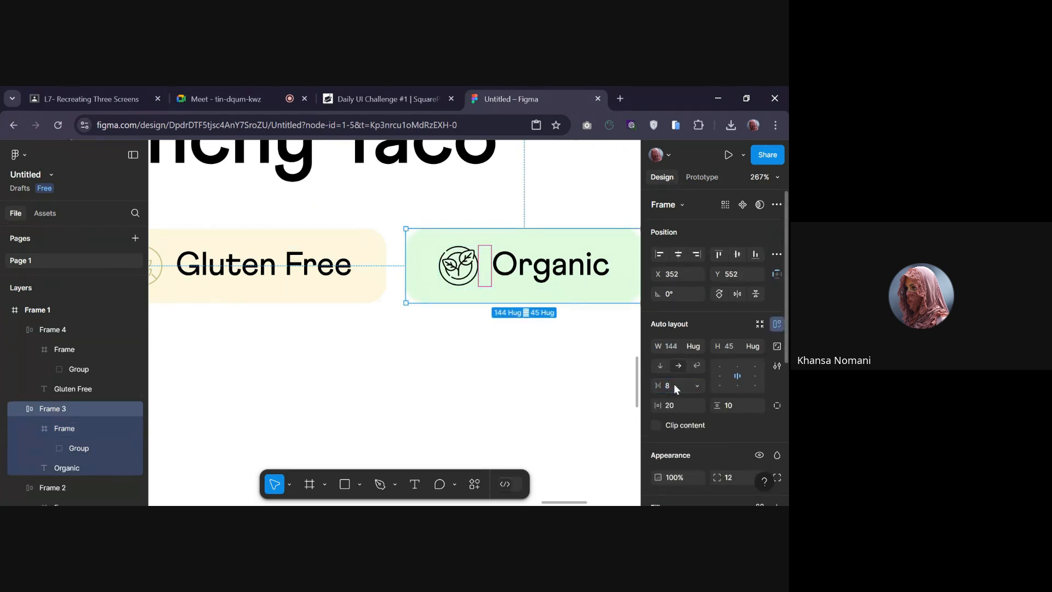
- Copy the Gluten Free icon's C5BF88 colour and apply it to the leaf icon in the Organic tag
click(364, 286)
scroll(692, 354, down, 5)
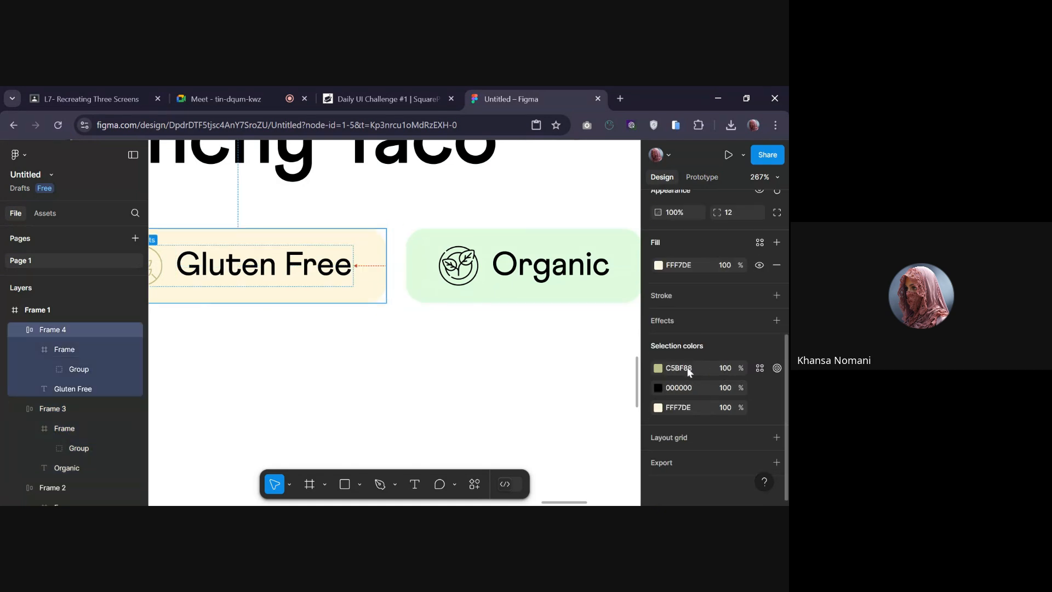
click(679, 367)
key(ctrl+c)
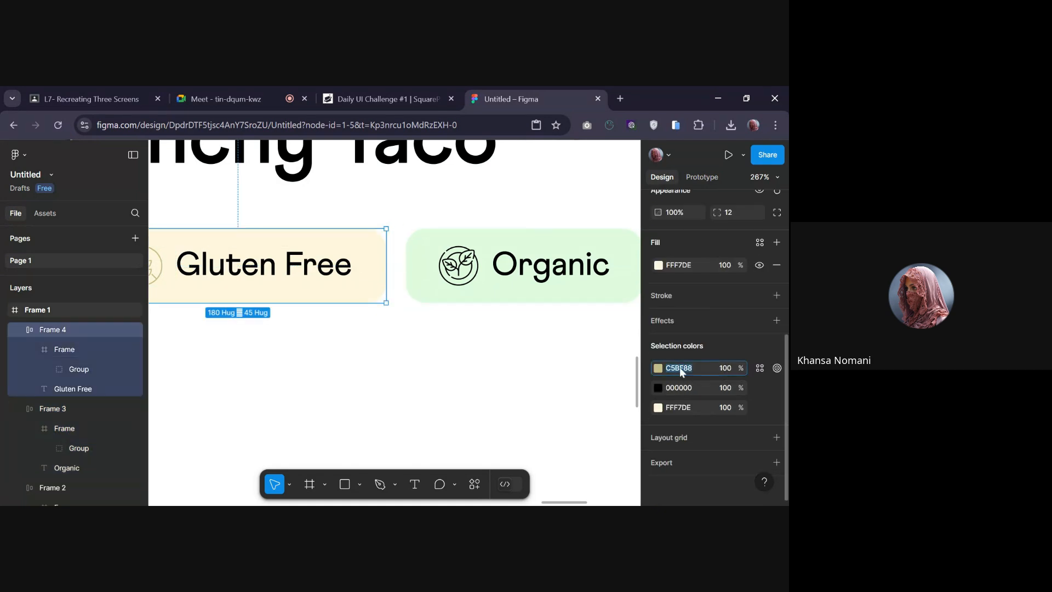
click(431, 259)
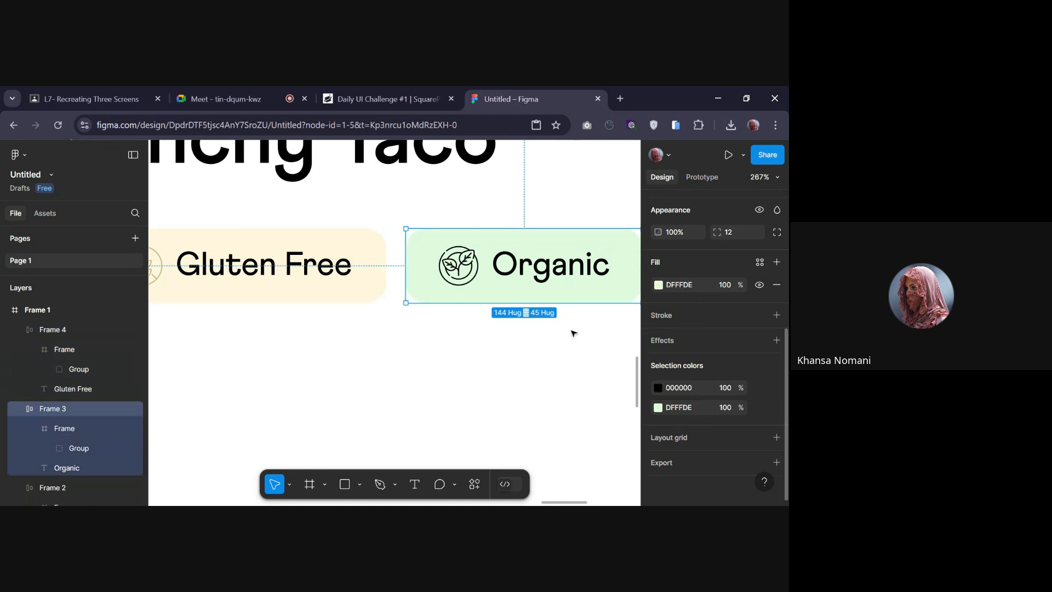
click(476, 278)
click(683, 407)
key(ctrl+v)
key(Return)
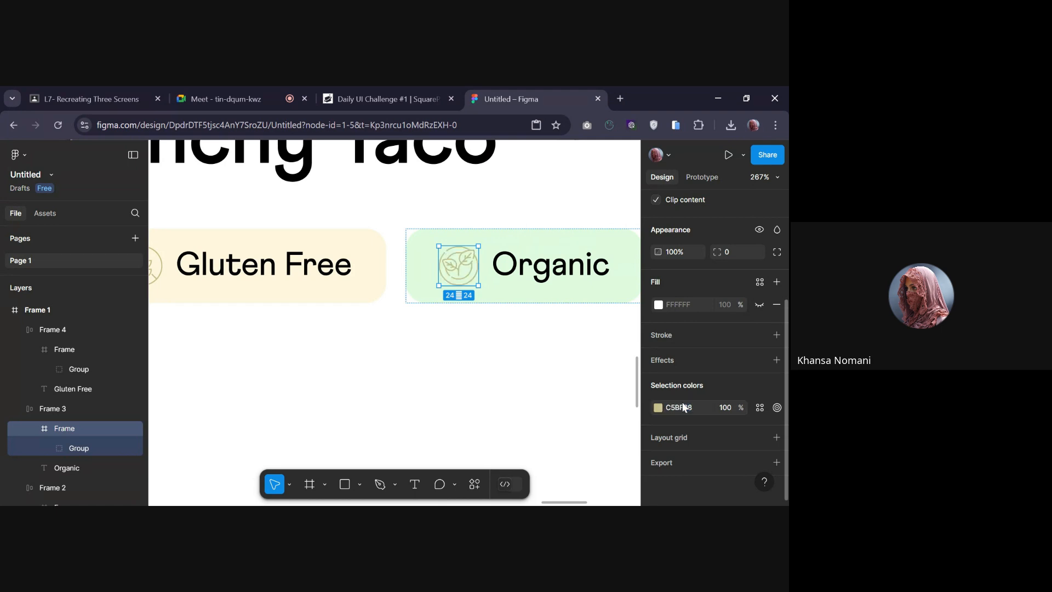
- Shift the hue of the Organic tag's leaf icon to green and deselect it
click(654, 407)
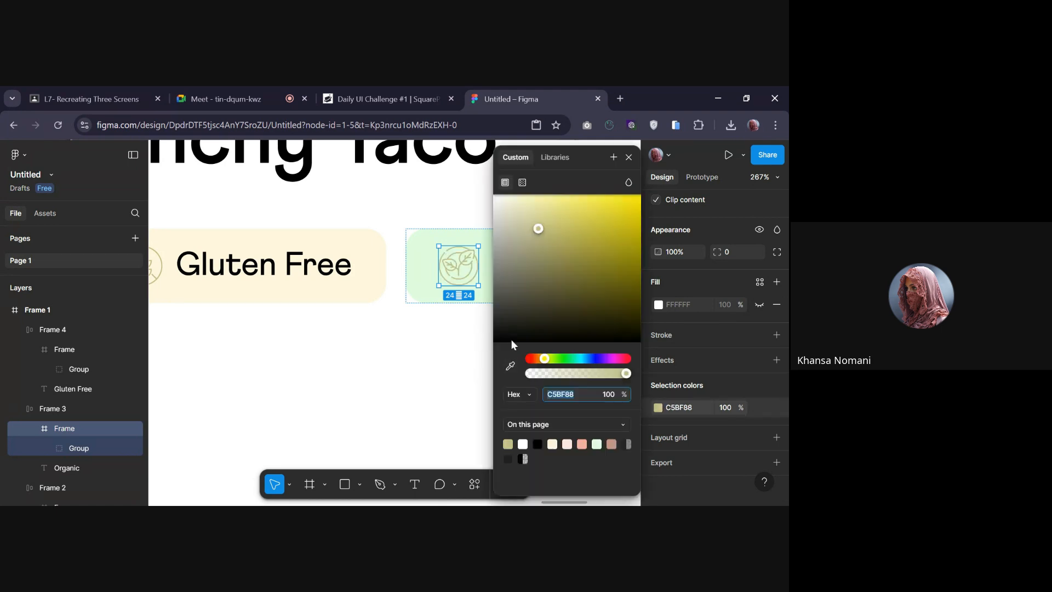
click(567, 363)
click(434, 356)
scroll(434, 356, down, 3)
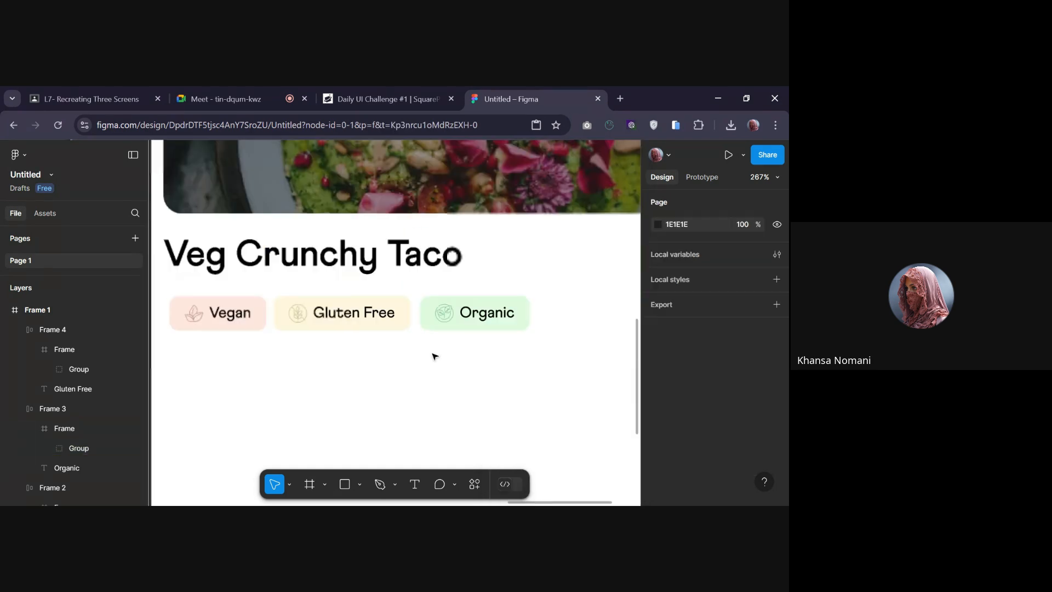
- Check the reference card, duplicate the Veg Crunchy Taco title into the empty area below the tags, and change the copy's text to $350
scroll(435, 356, down, 5)
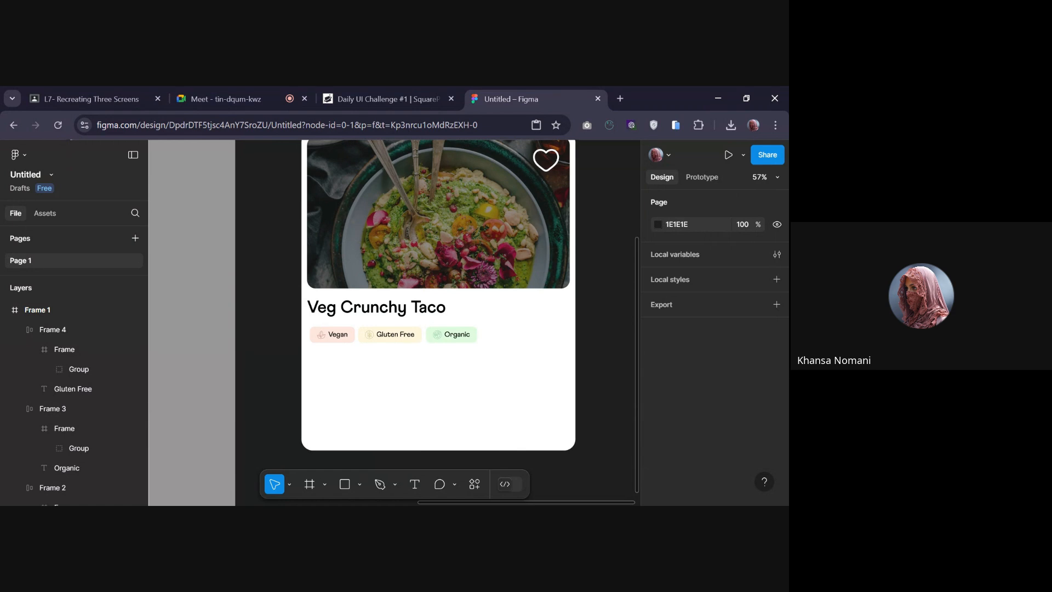
scroll(394, 323, left, 9)
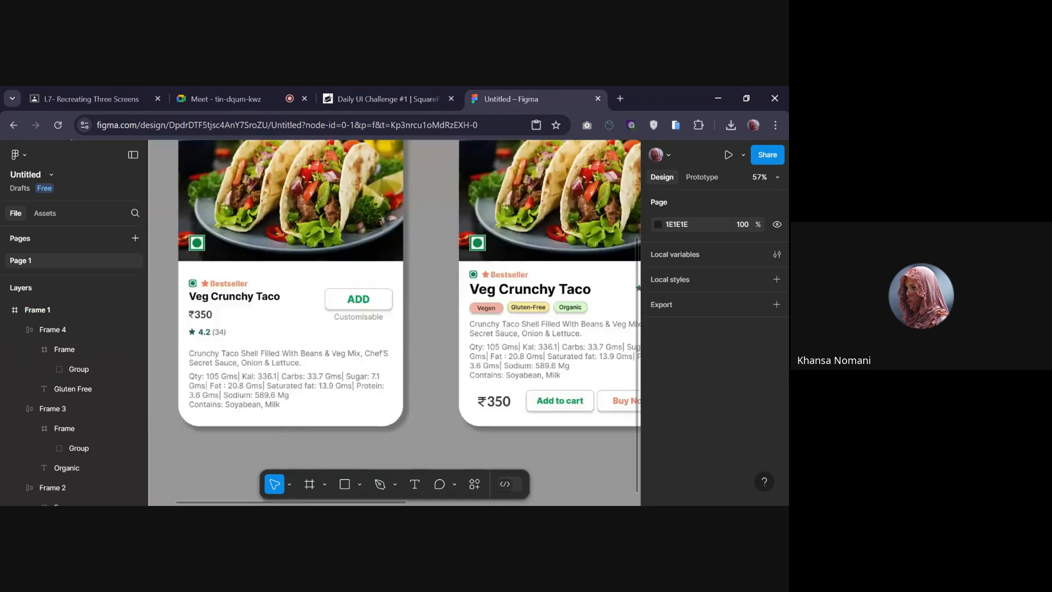
scroll(395, 323, right, 7)
scroll(394, 323, left, 1)
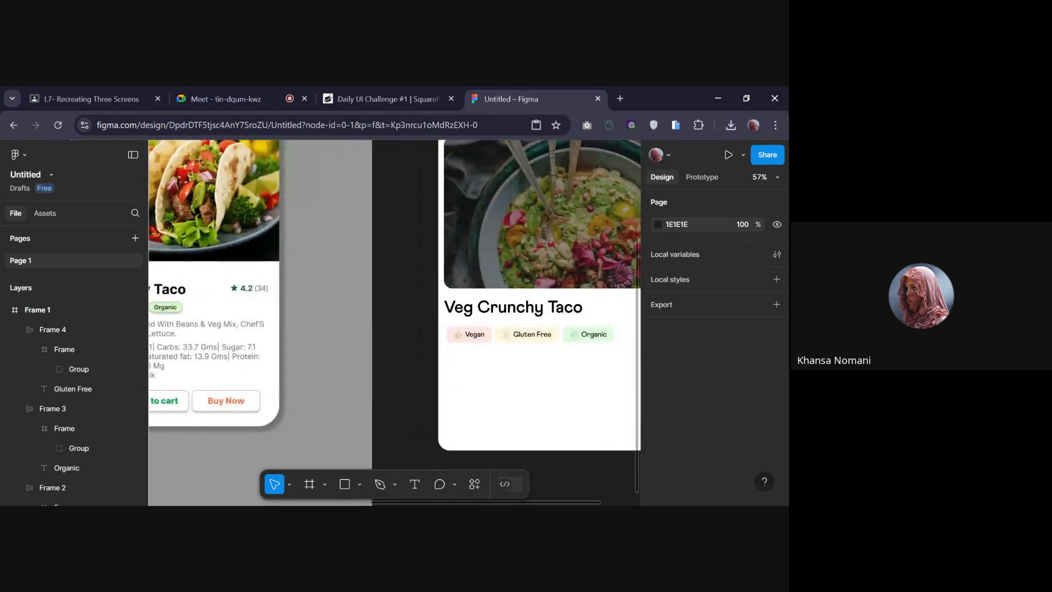
scroll(310, 309, left, 6)
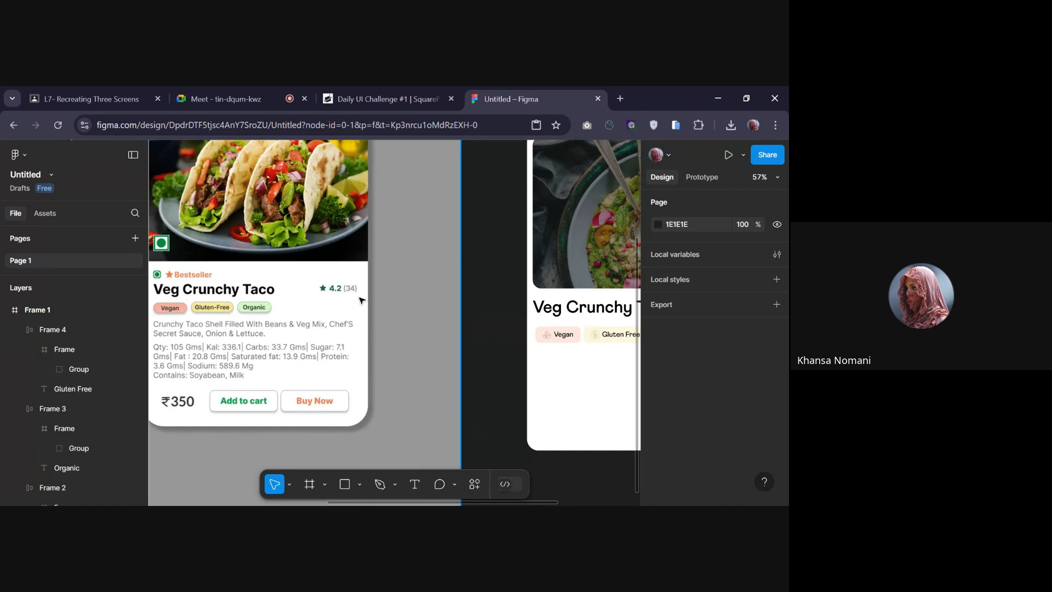
scroll(468, 325, right, 5)
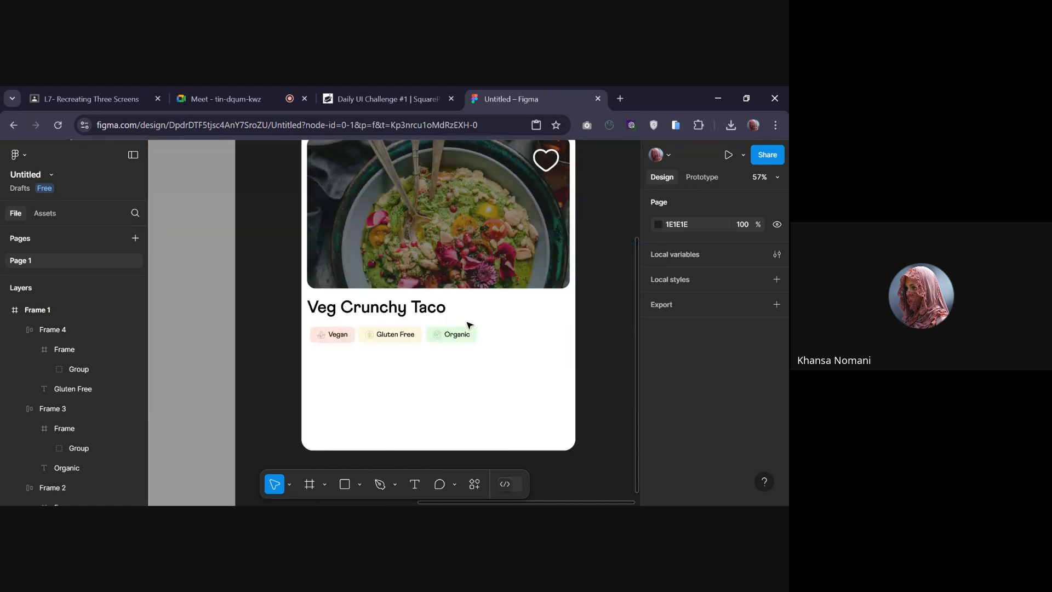
click(395, 314)
drag(392, 312, 449, 411)
double_click(449, 411)
text($)
scroll(449, 411, left, 5)
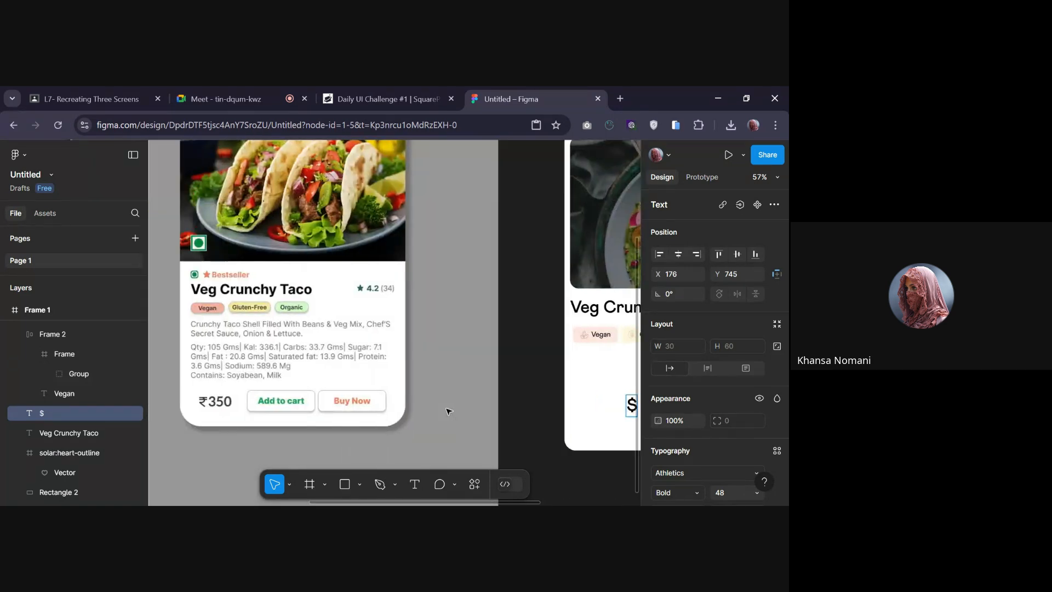
text(3)
scroll(394, 324, right, 5)
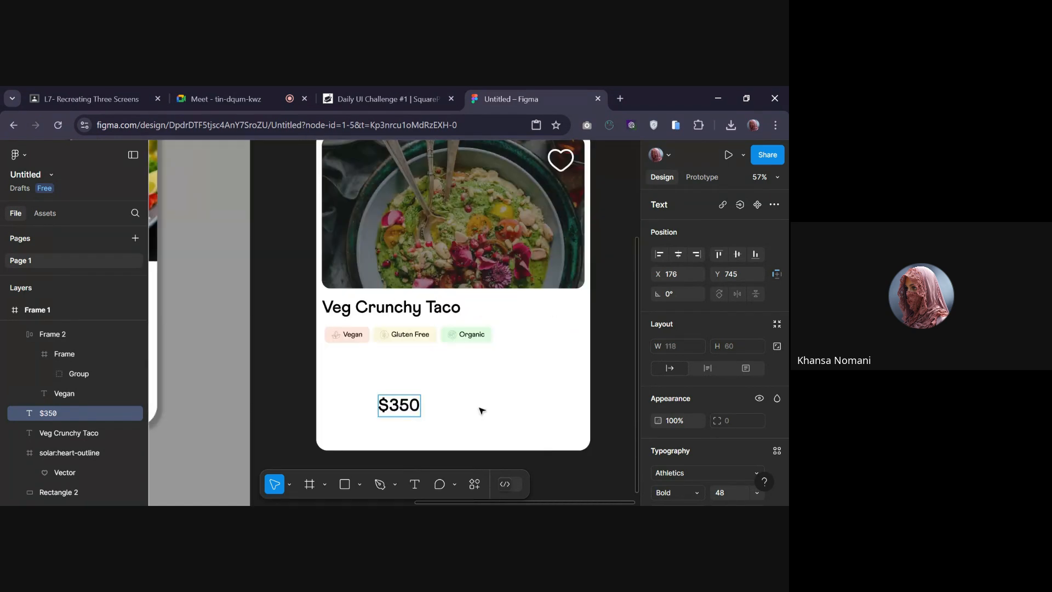
key(Escape)
- Place the price on the title's line at the card's right edge and duplicate it below as the rating text 4.2
drag(406, 408, 568, 331)
double_click(568, 332)
scroll(567, 334, left, 3)
scroll(567, 334, left, 4)
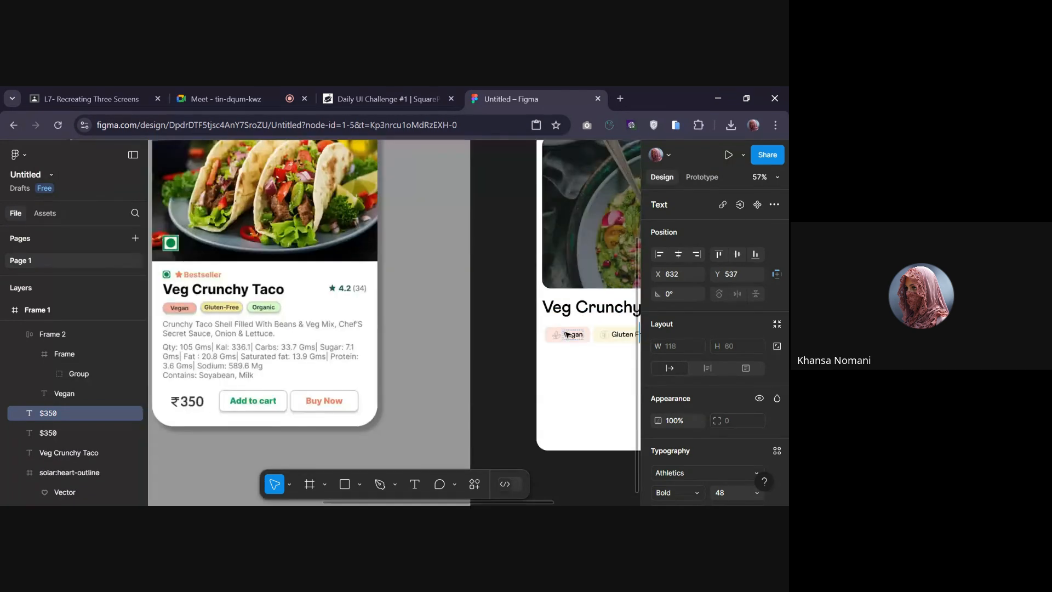
text(4)
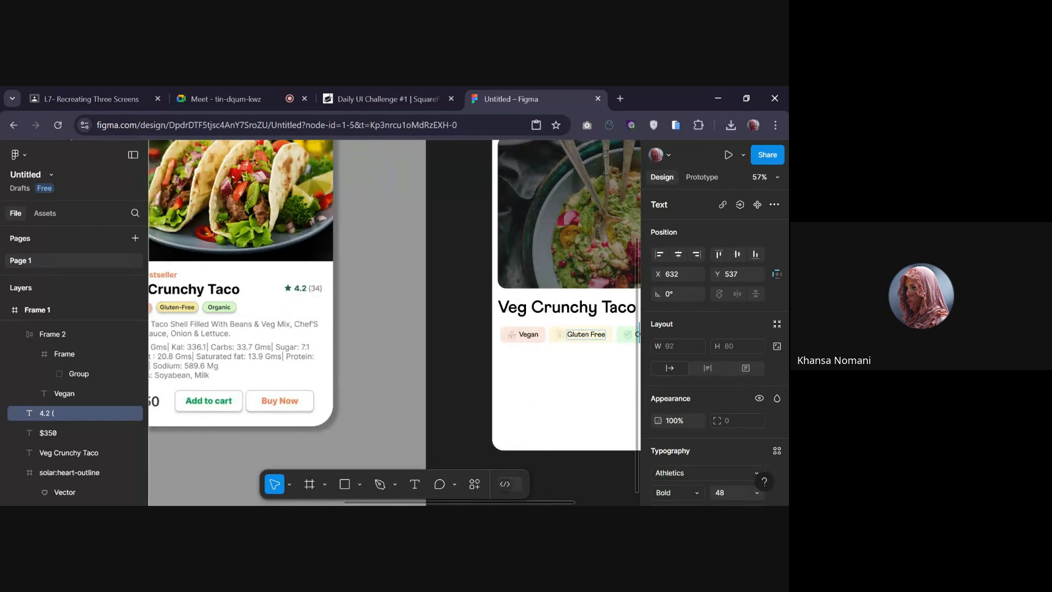
text(.2 ()
scroll(394, 323, right, 5)
key(BackSpace)
key(BackSpace)
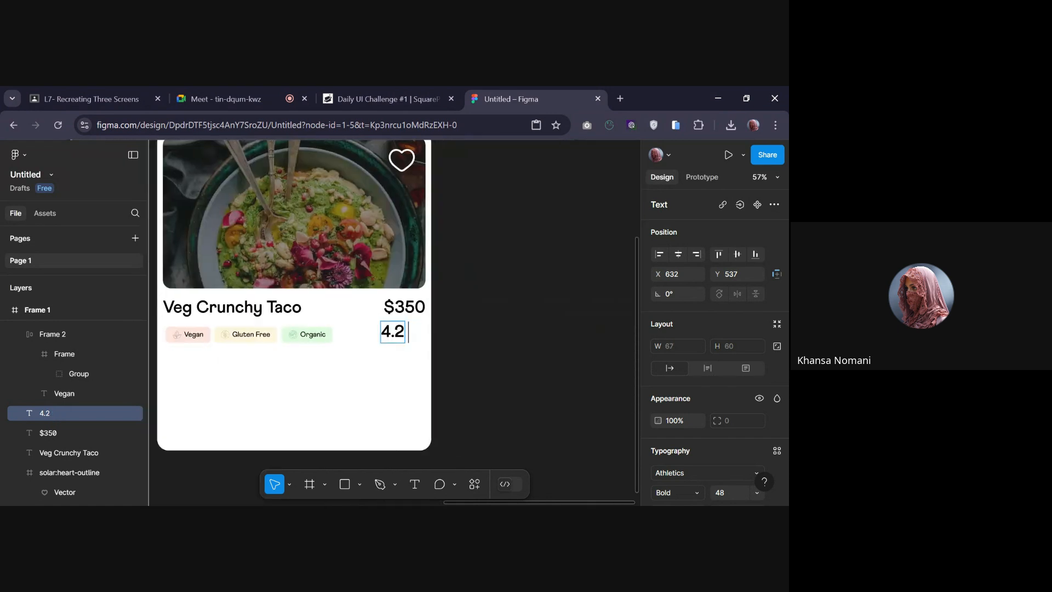
key(Escape)
- Set the 4.2 rating text to size 24 and Medium weight, and shift it towards the card's right edge
scroll(779, 381, down, 3)
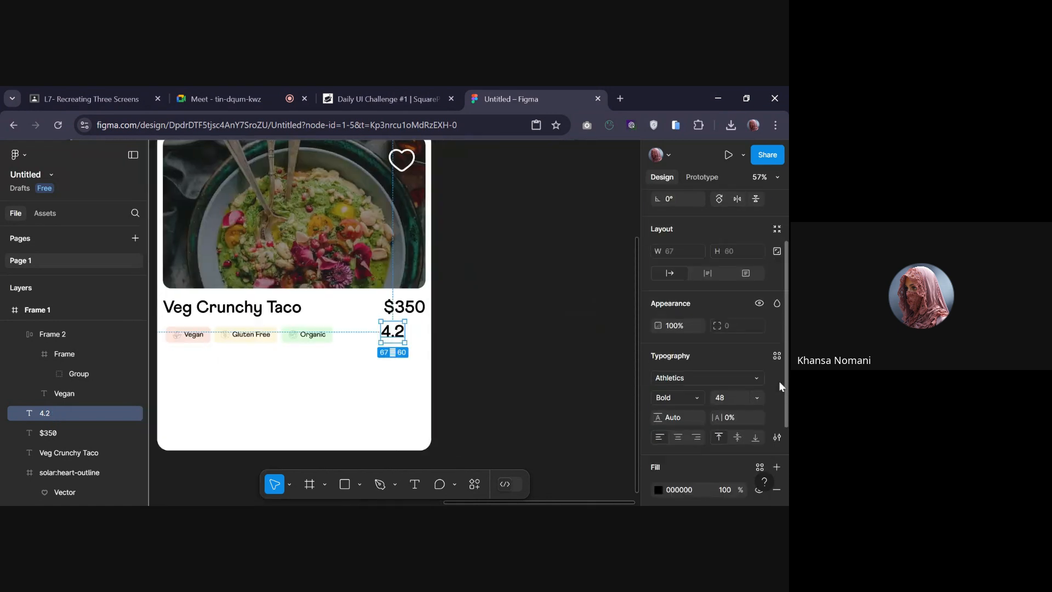
click(756, 392)
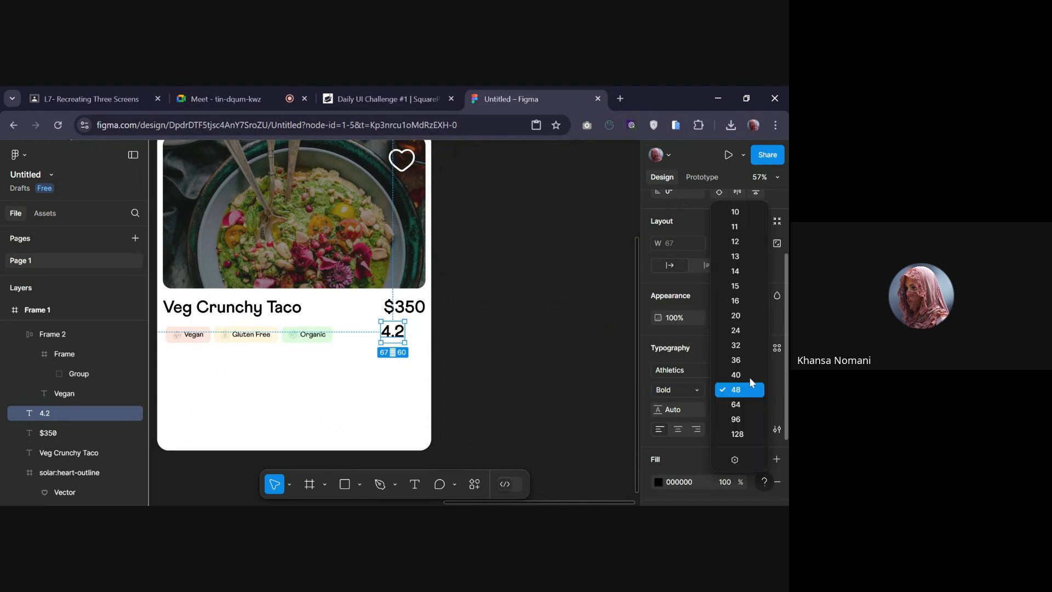
click(739, 329)
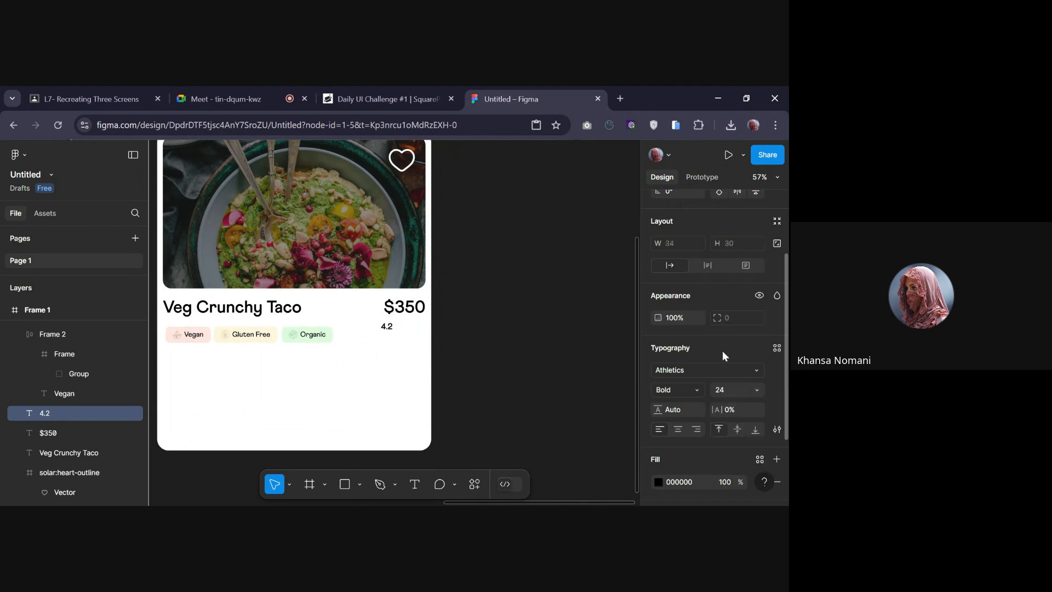
click(696, 390)
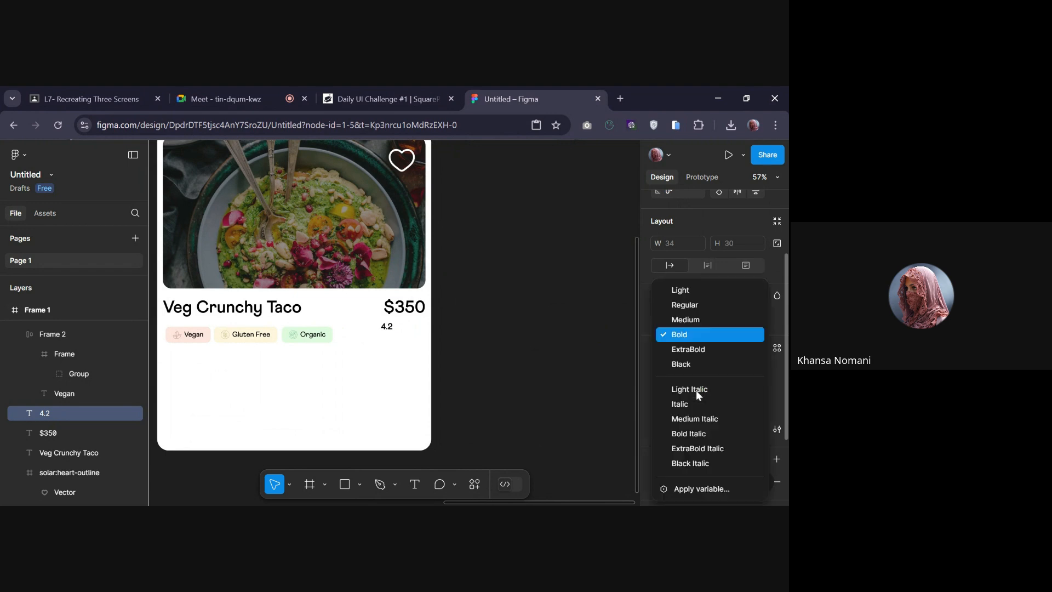
click(688, 320)
drag(393, 322, 416, 309)
- Set the $350 price to size 32 and align it with the photo's right edge on the title's line
click(417, 309)
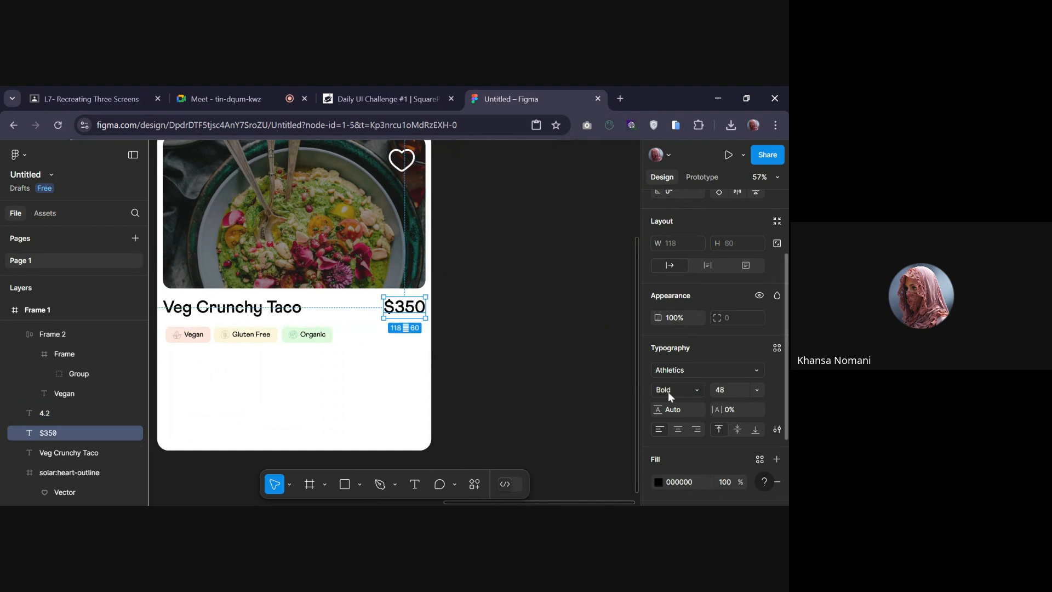
click(727, 386)
text(32)
key(Return)
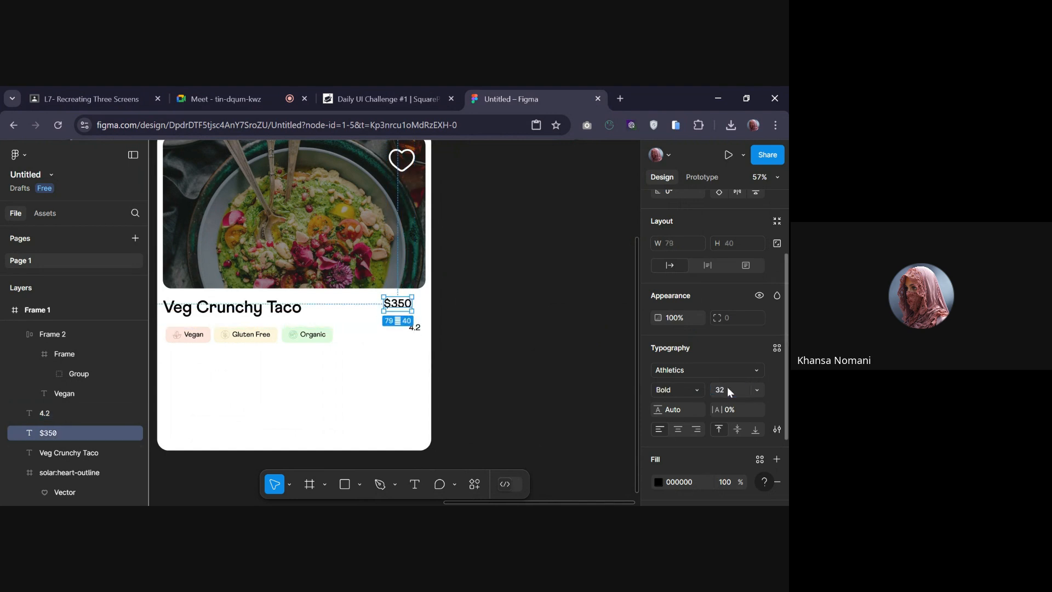
drag(407, 304, 420, 308)
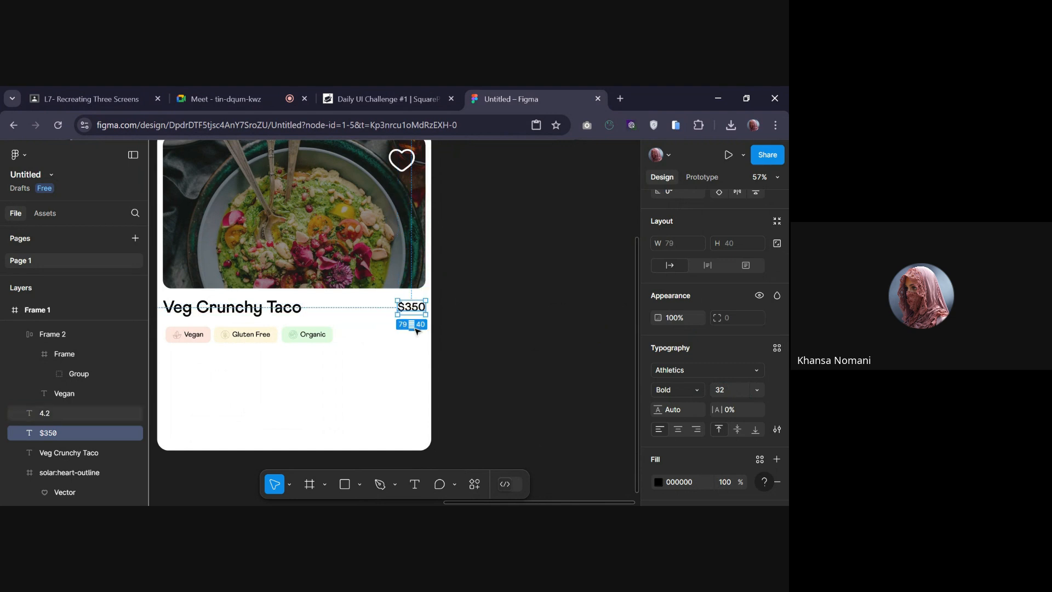
- Draw a star about 22 × 22 just left of the 4.2 rating text
click(415, 328)
scroll(414, 328, up, 5)
click(410, 417)
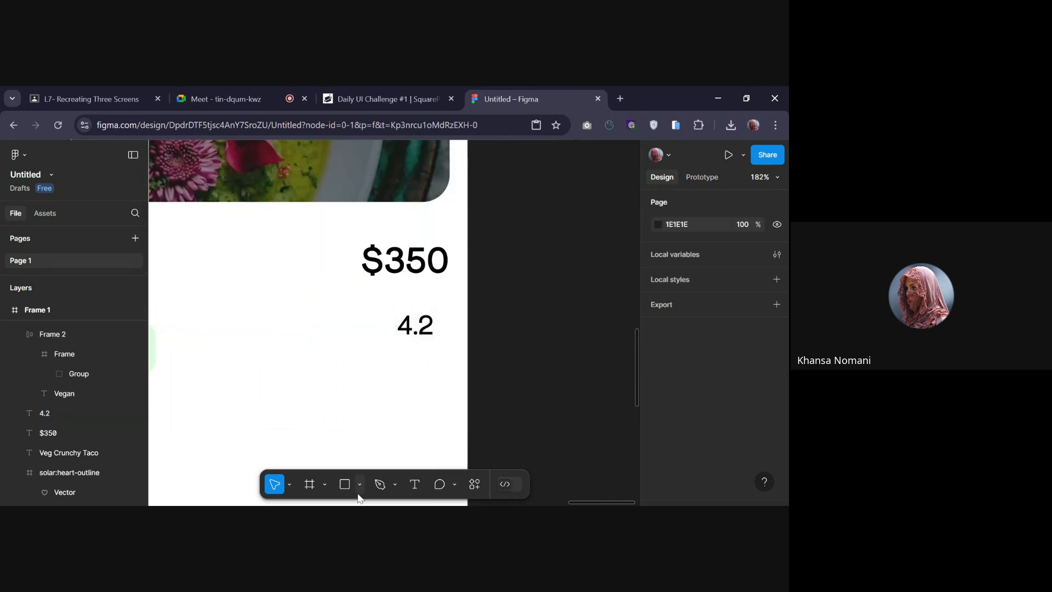
click(360, 484)
click(366, 443)
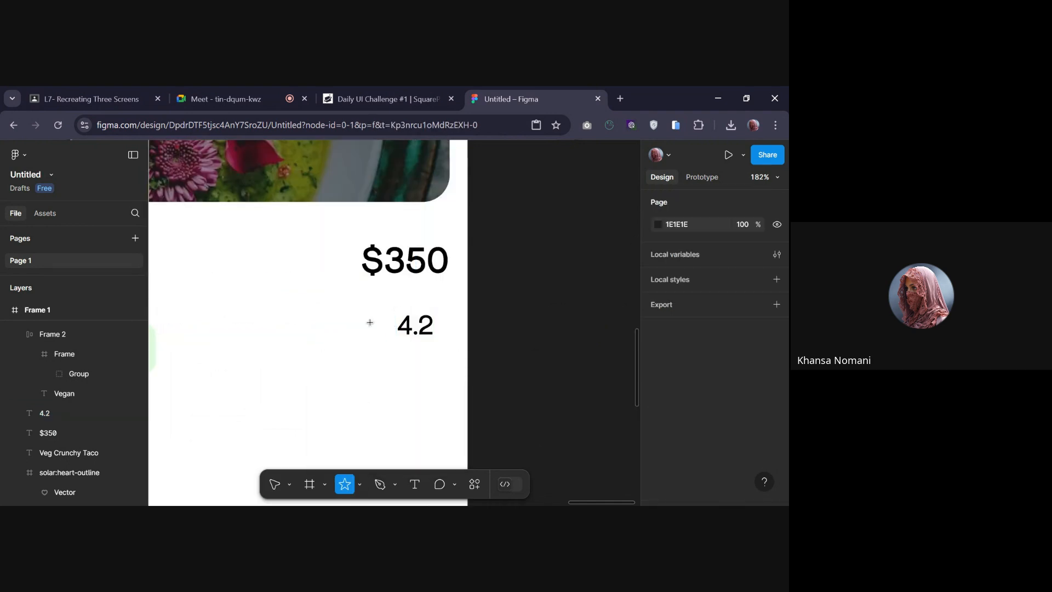
drag(364, 320, 388, 343)
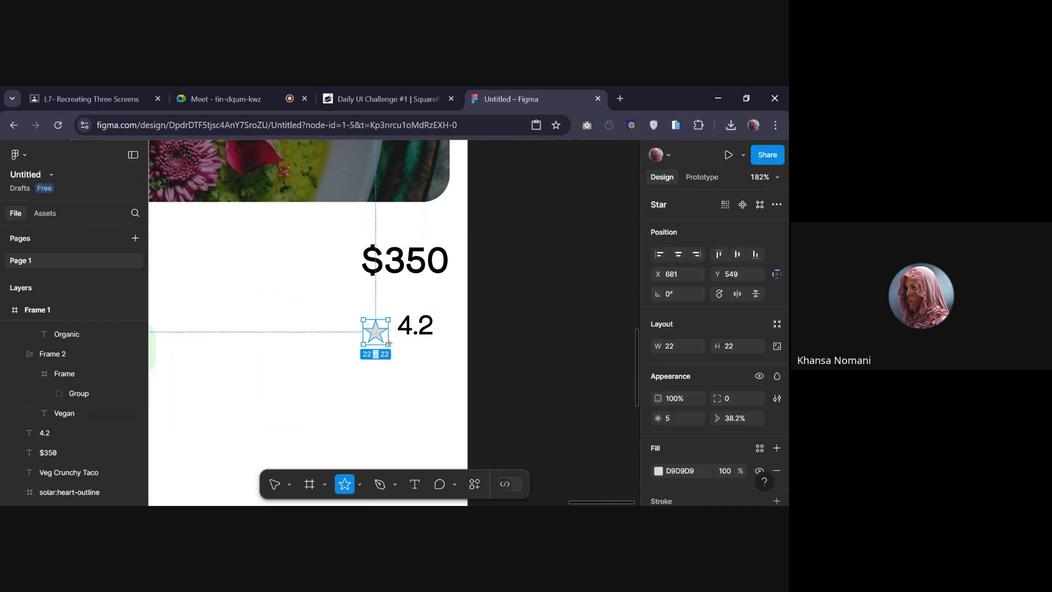
- Fill the star with yellow FFD350 and set its corner radius to 1
click(658, 471)
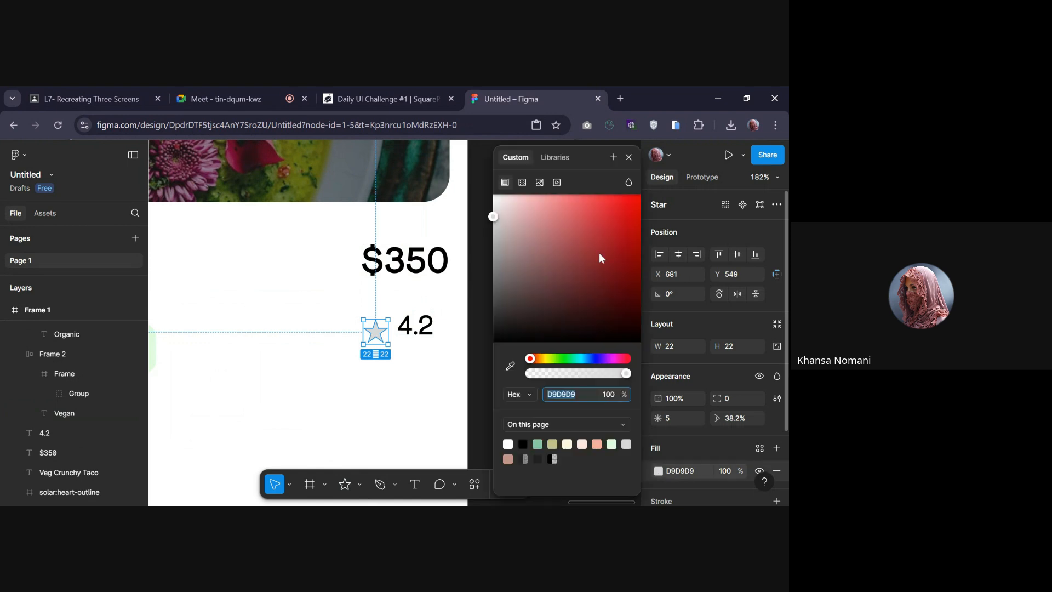
click(567, 444)
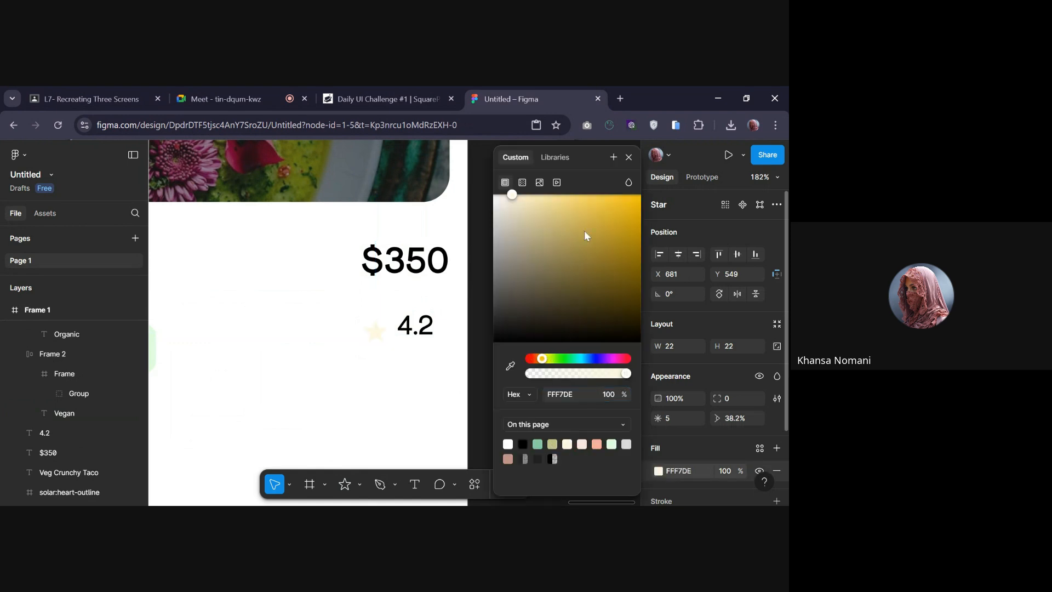
drag(554, 209, 591, 195)
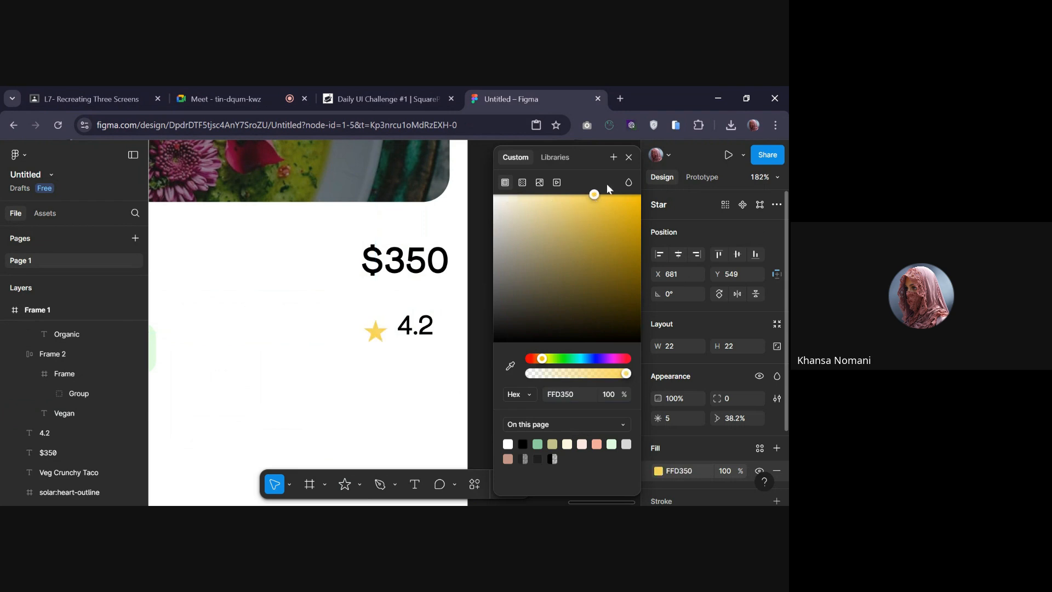
click(624, 159)
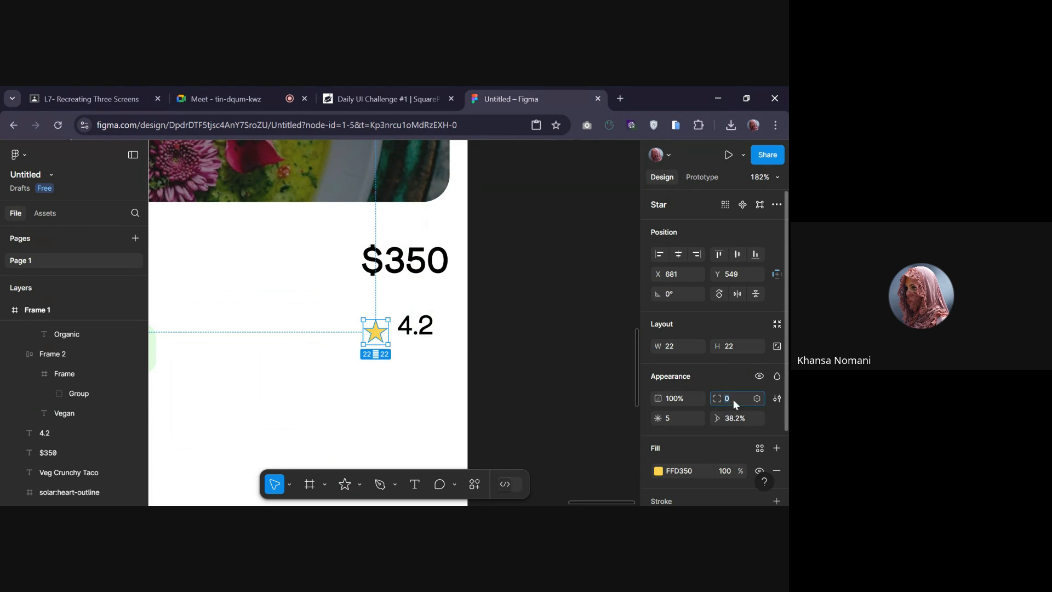
key(Return)
scroll(364, 337, up, 5)
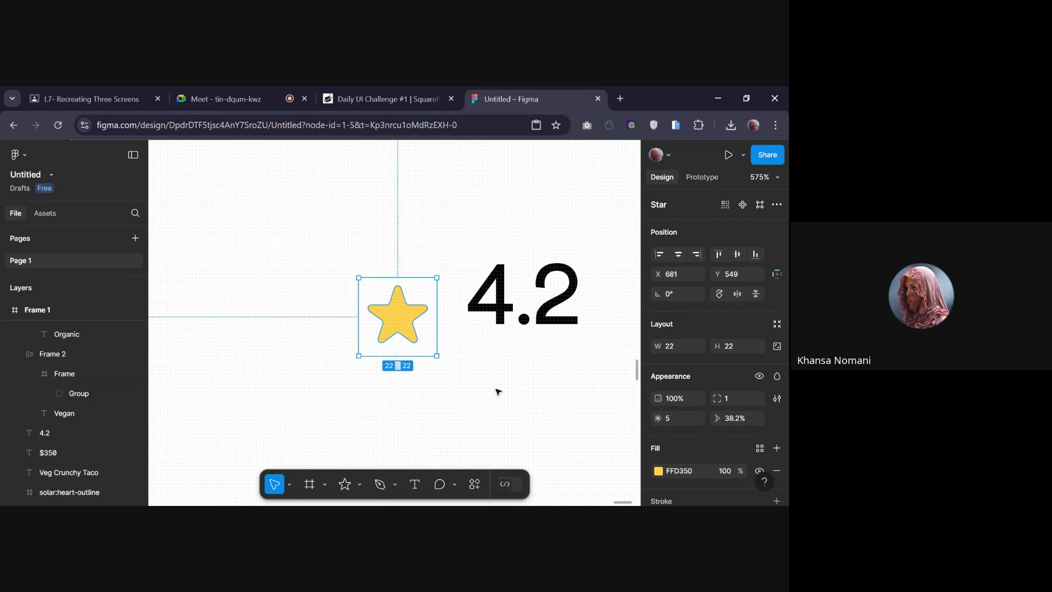
click(499, 364)
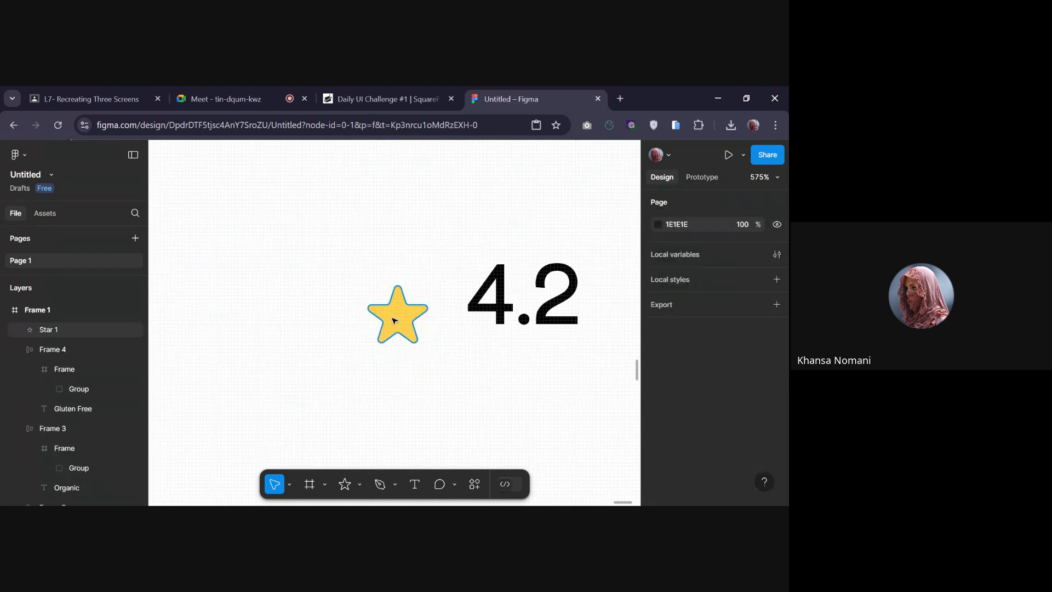
- Combine the star and the 4.2 rating text into one horizontal auto layout frame
click(404, 328)
double_click(403, 328)
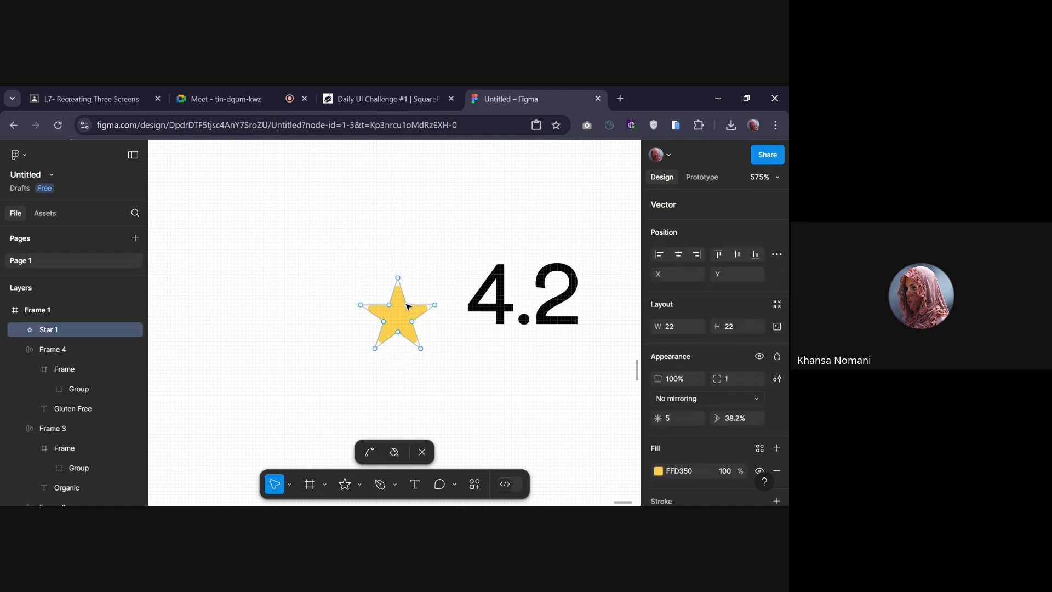
key(Escape)
shift+click(516, 312)
key(shift+a)
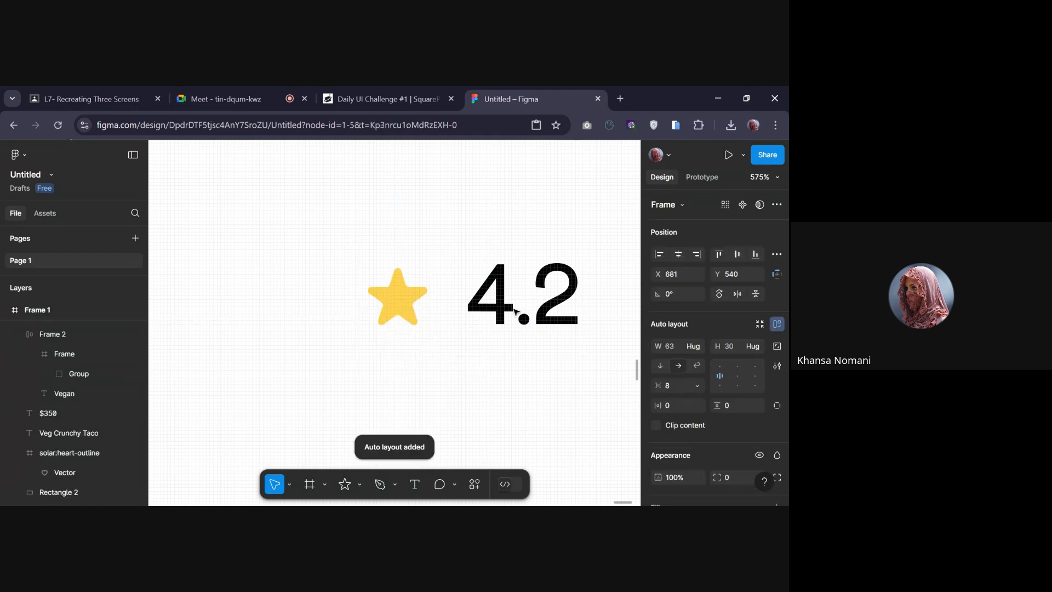
scroll(515, 312, down, 2)
scroll(516, 312, down, 2)
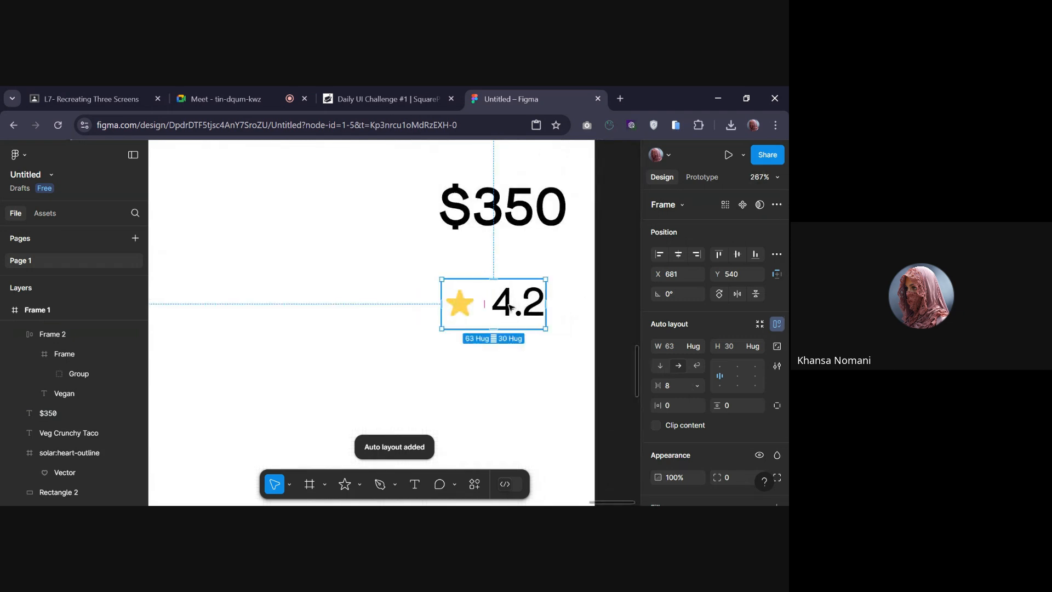
- Move the star rating frame under the $350 price, aligned with its right edge at X 695, Y 528, and check its spacing
drag(514, 304, 532, 288)
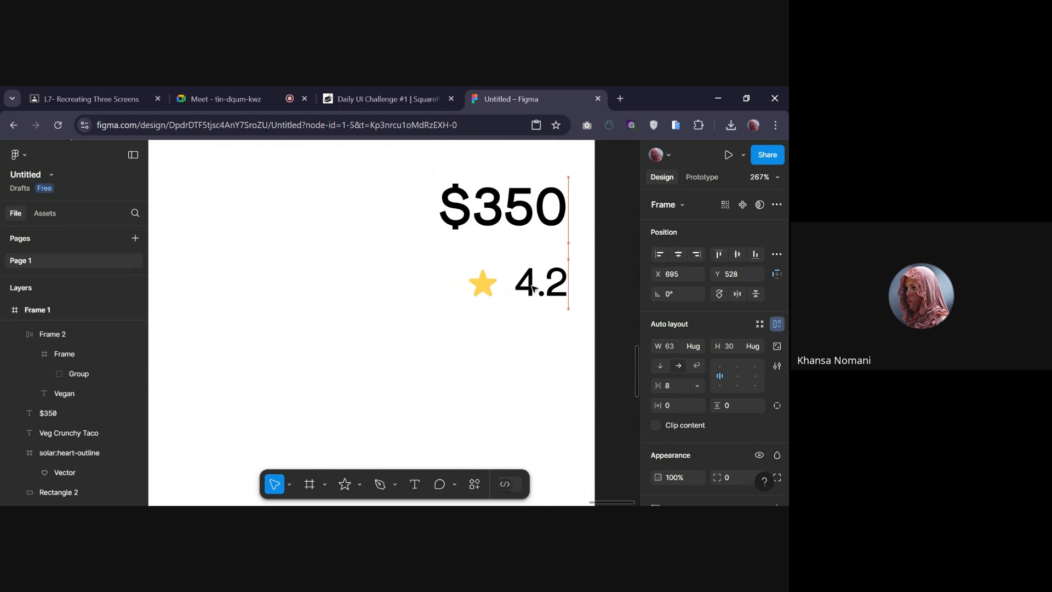
key(alt)
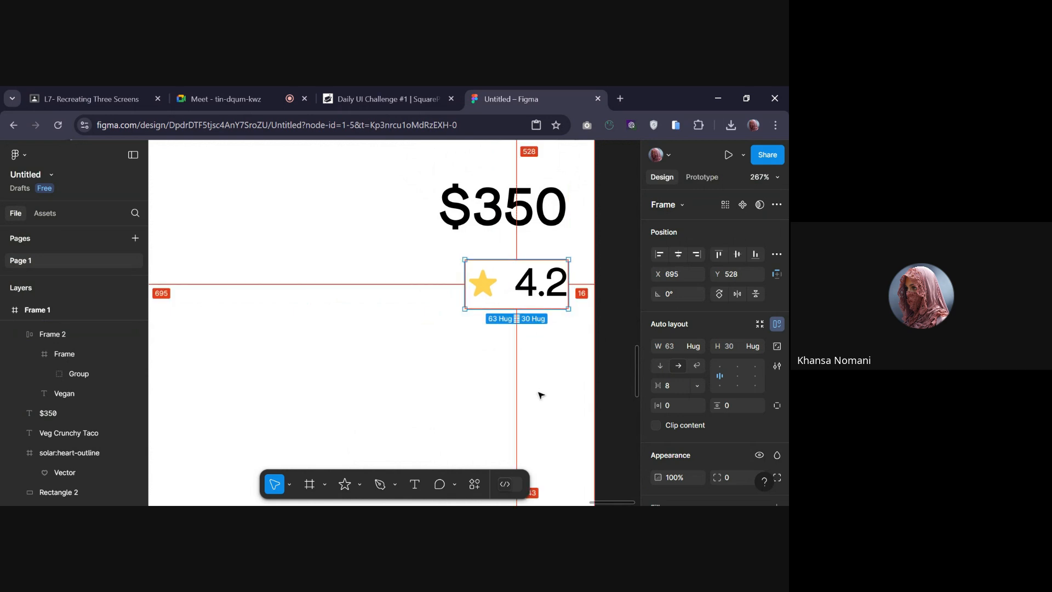
key(alt)
click(446, 394)
scroll(446, 394, down, 5)
scroll(561, 344, down, 5)
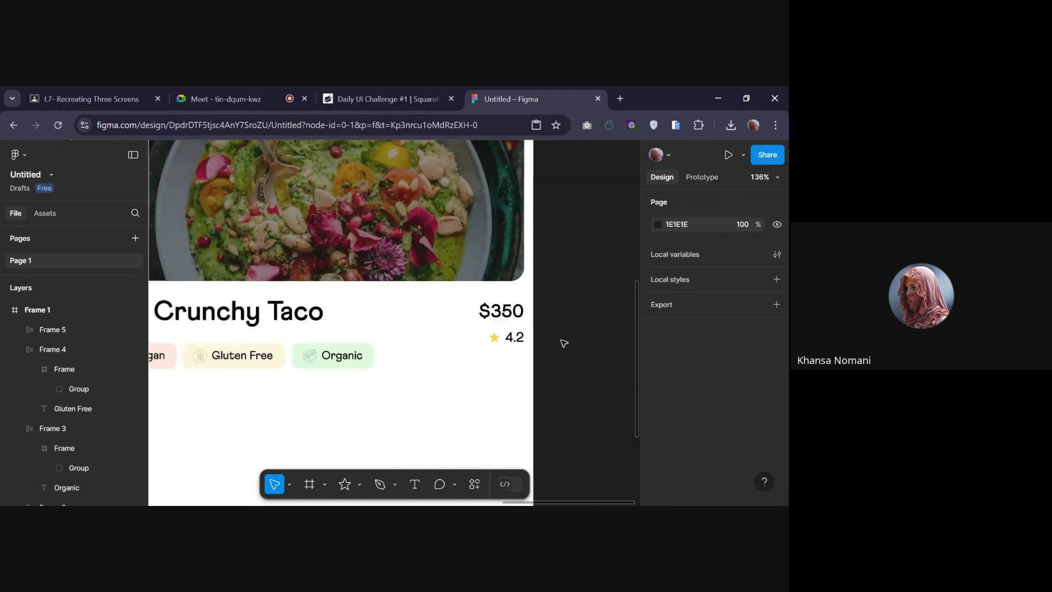
- Duplicate the Veg Crunchy Taco title below the tags at X 16, Y 621 and resize its text box to 742 × 193
scroll(557, 376, up, 3)
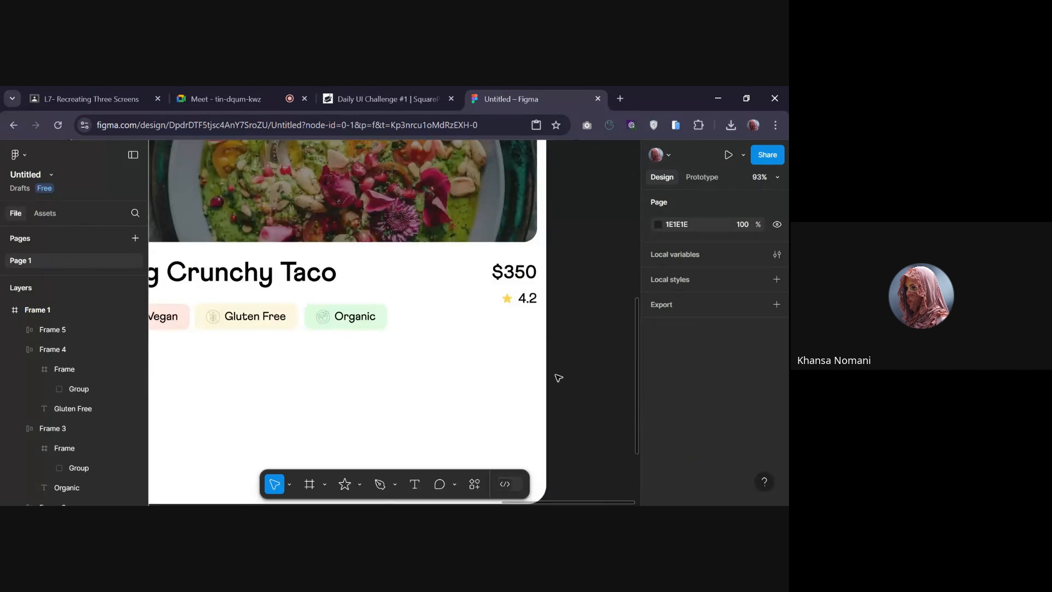
scroll(558, 378, down, 3)
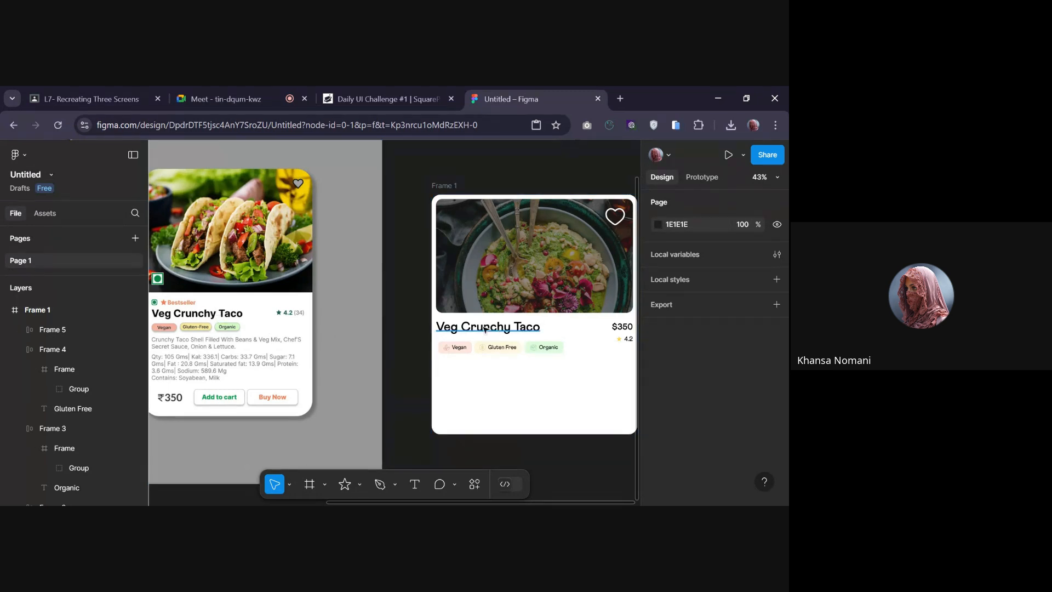
drag(497, 329, 528, 404)
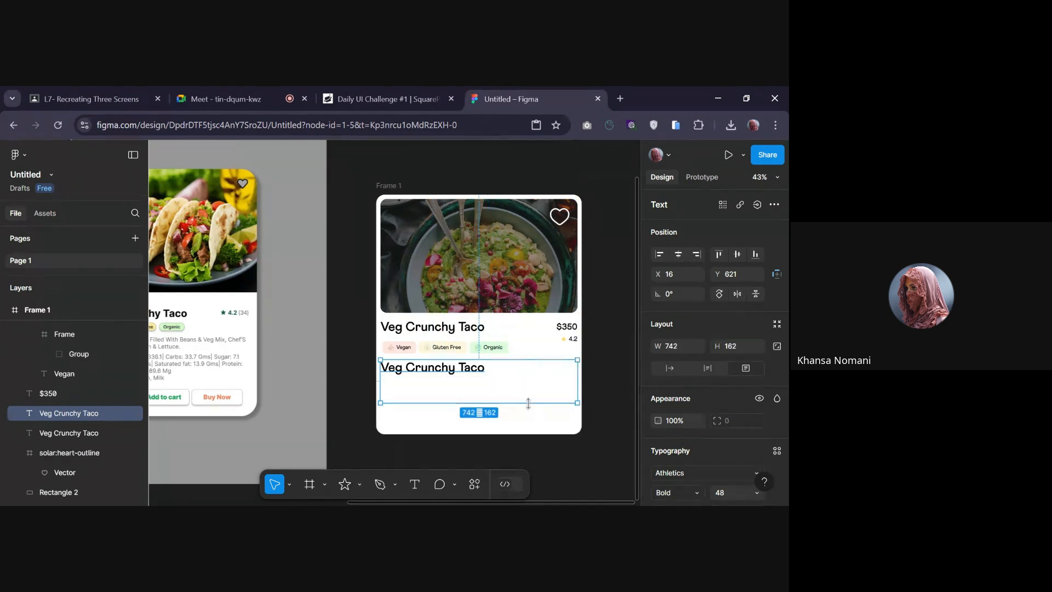
scroll(528, 403, left, 1)
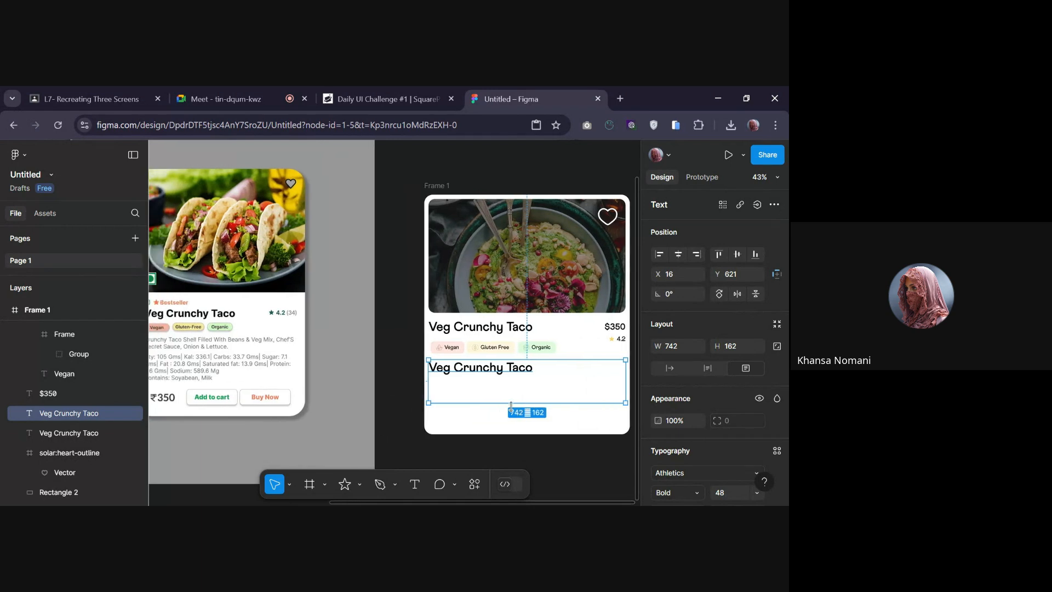
drag(510, 407, 511, 415)
scroll(663, 393, down, 3)
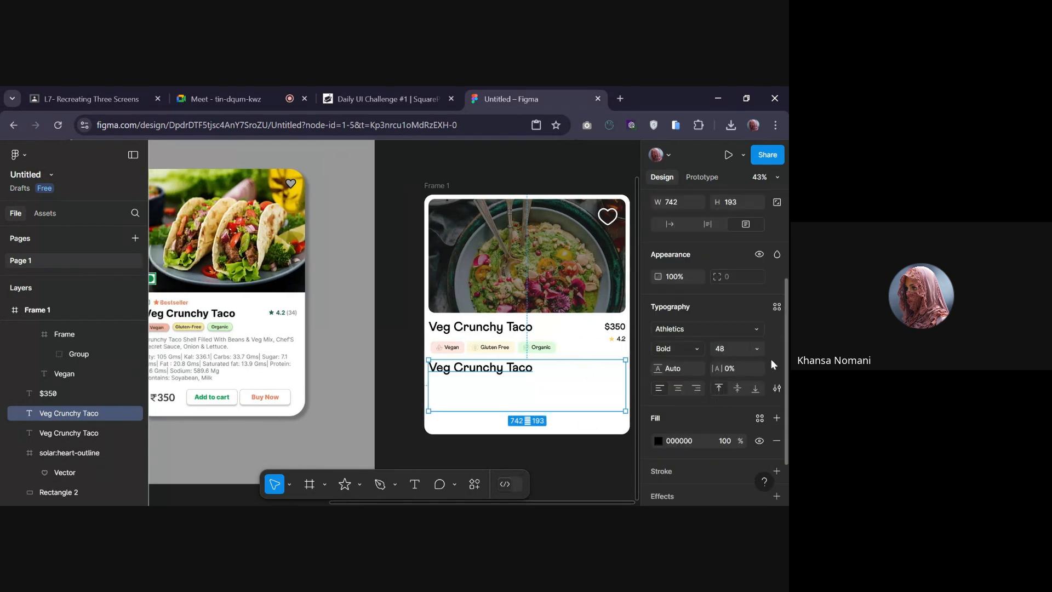
- Set the duplicated title text to size 16 with Regular weight
click(758, 349)
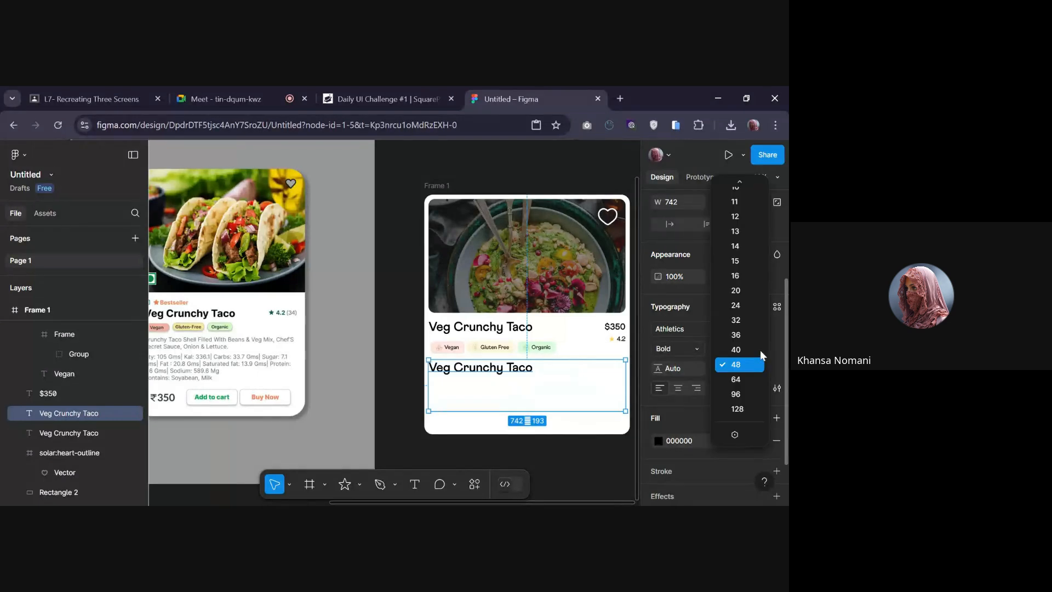
click(735, 290)
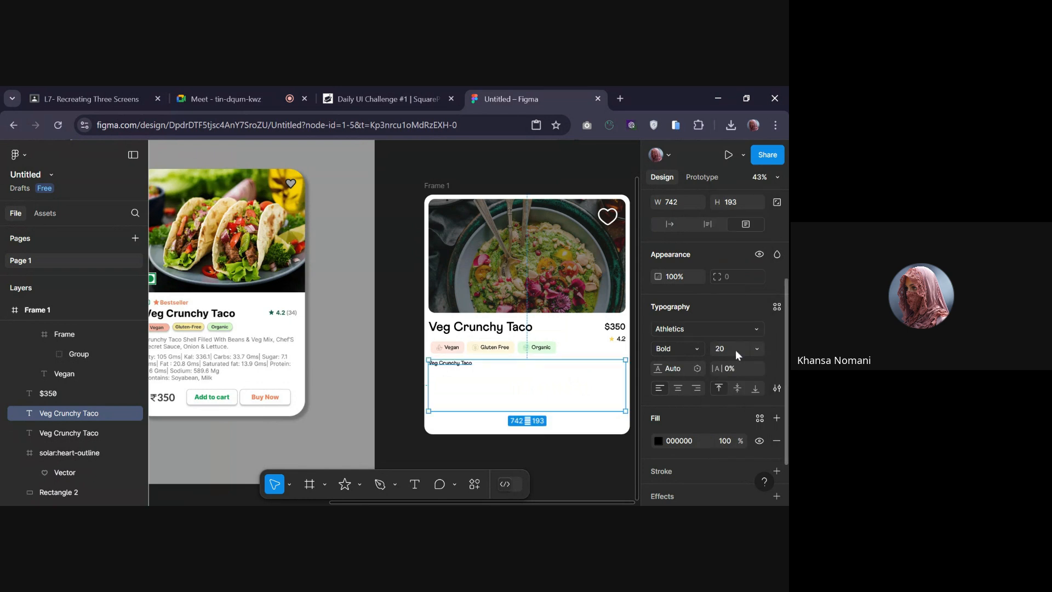
text(16)
key(Return)
click(692, 351)
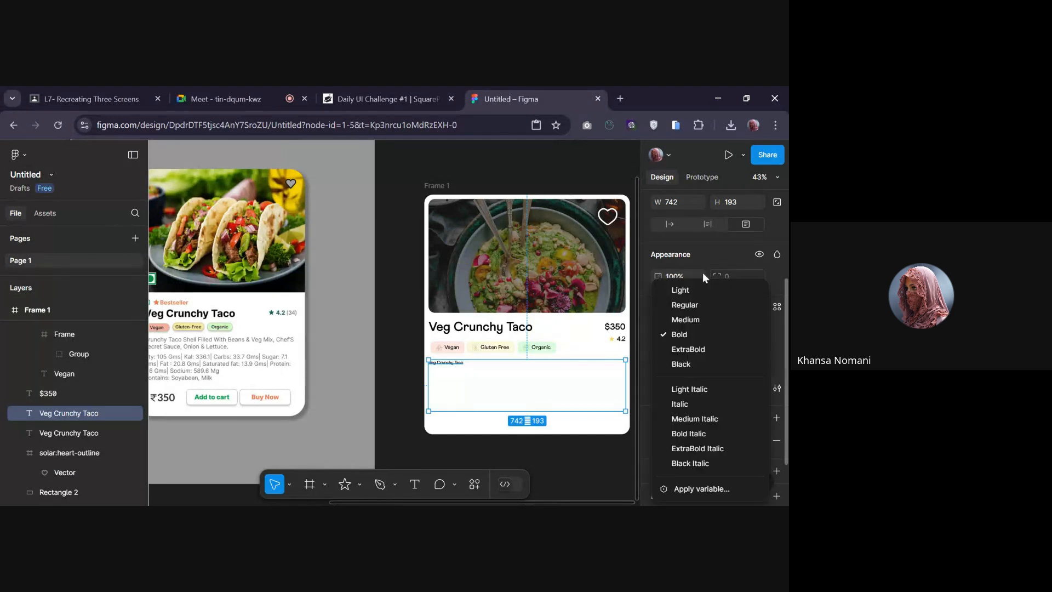
click(685, 305)
- Fill the duplicated text box with auto-generated placeholder text using the Lorem Ipsum plugin by <div>RIOTS
click(474, 484)
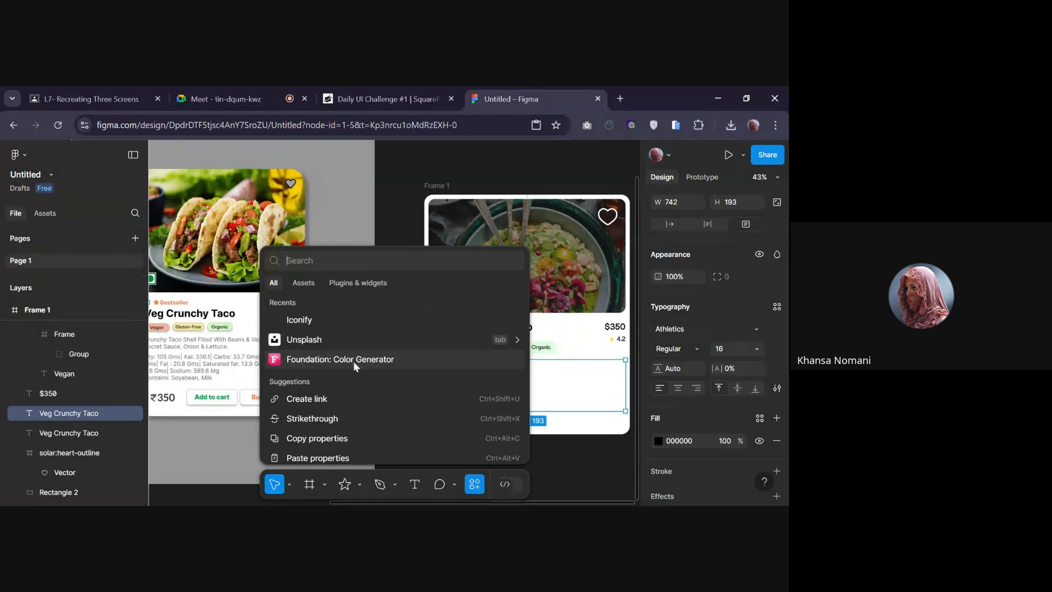
click(355, 280)
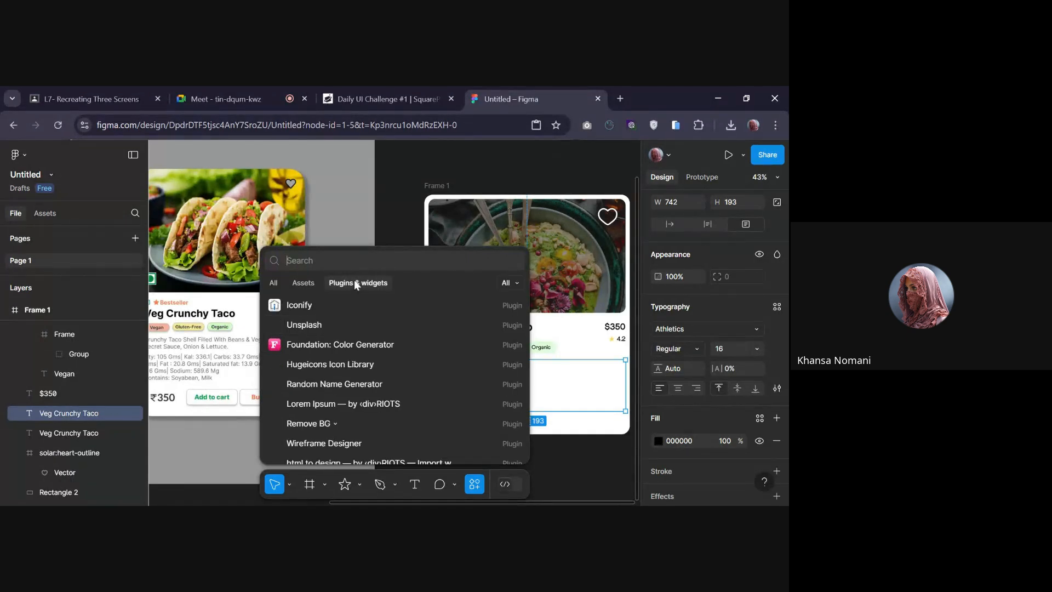
click(362, 403)
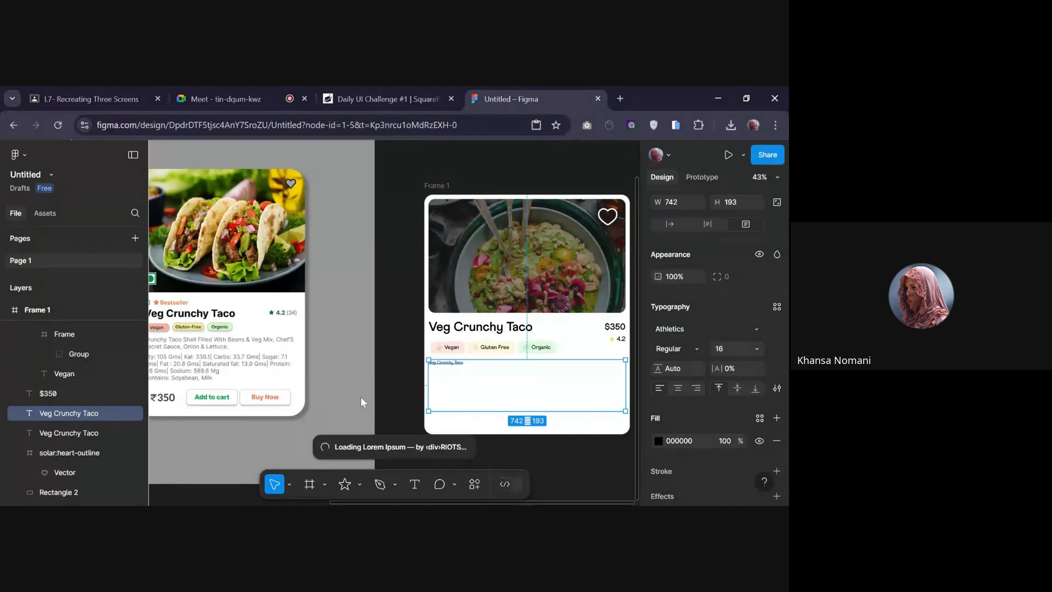
scroll(394, 305, left, 5)
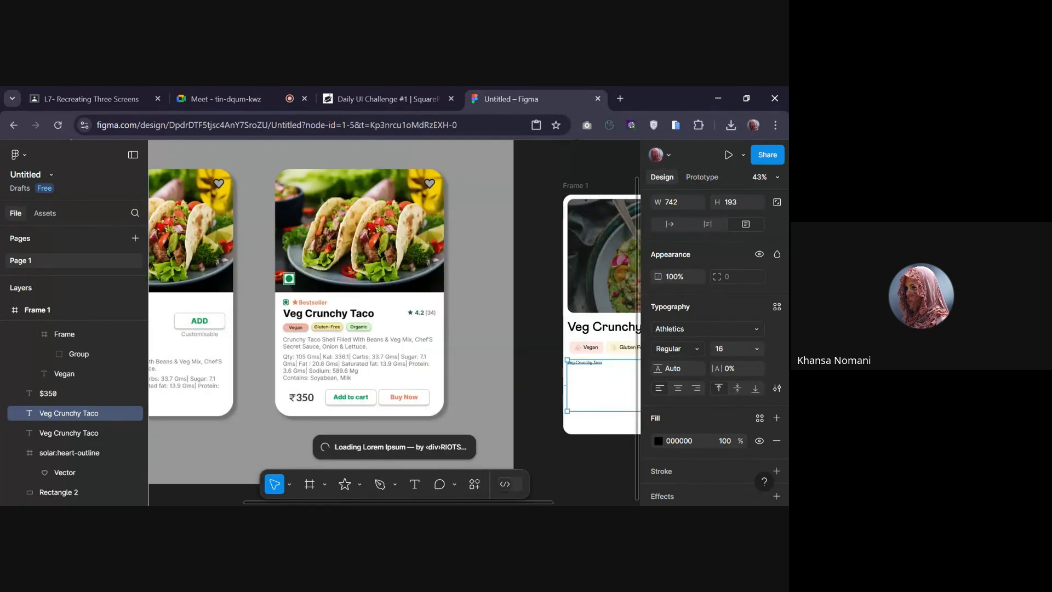
scroll(394, 305, right, 1)
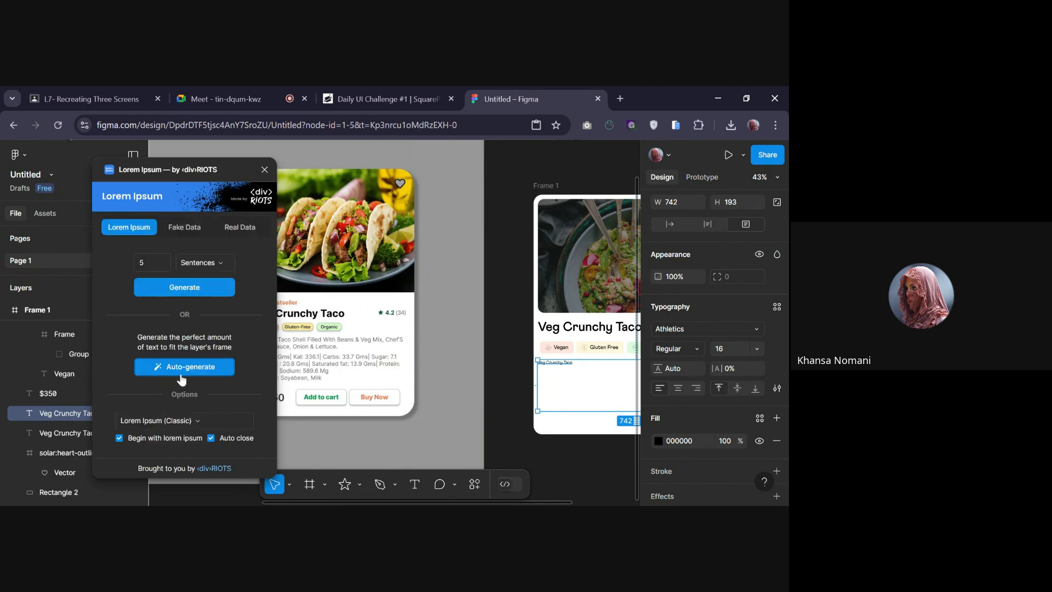
click(179, 372)
click(265, 170)
click(368, 318)
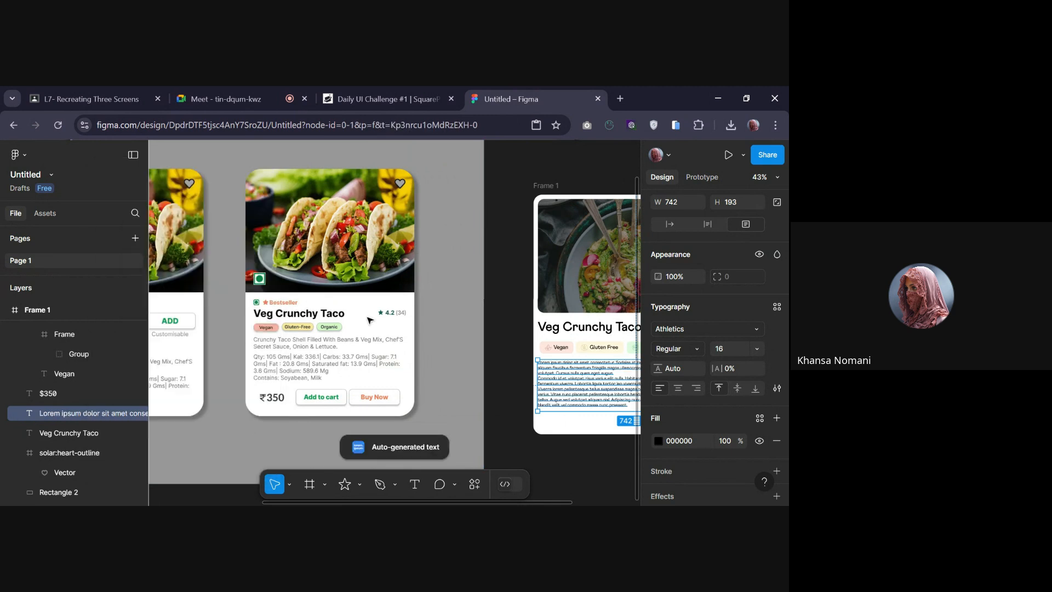
- Set the lorem ipsum description's font size to 20
scroll(368, 317, right, 2)
scroll(547, 416, right, 2)
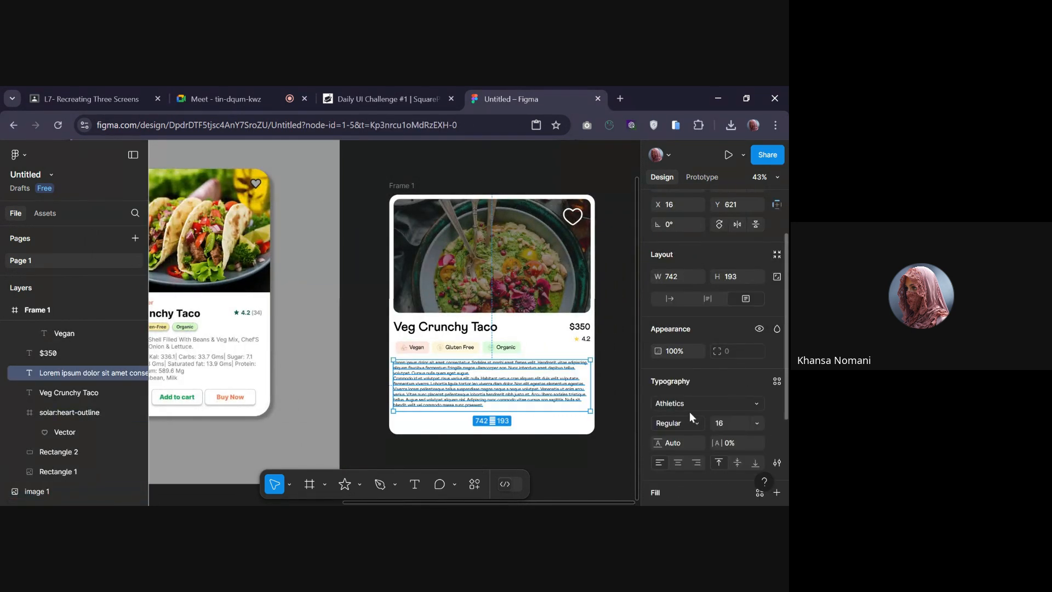
text(0)
key(Return)
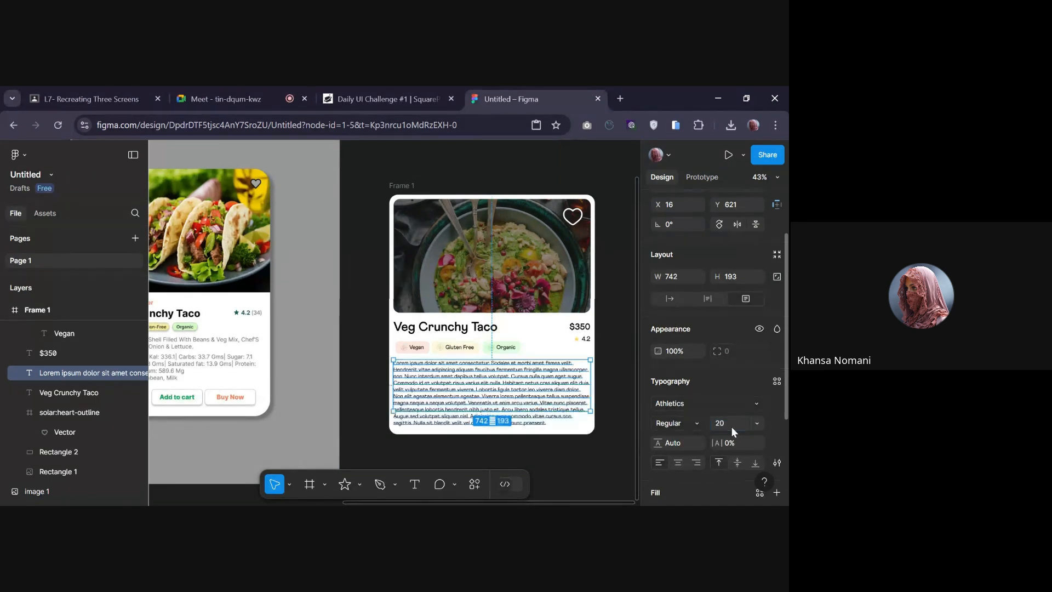
- Delete the description text after "Venenatis ut enim arcu varius." and set its text box to auto height
key(Return)
scroll(543, 422, up, 5)
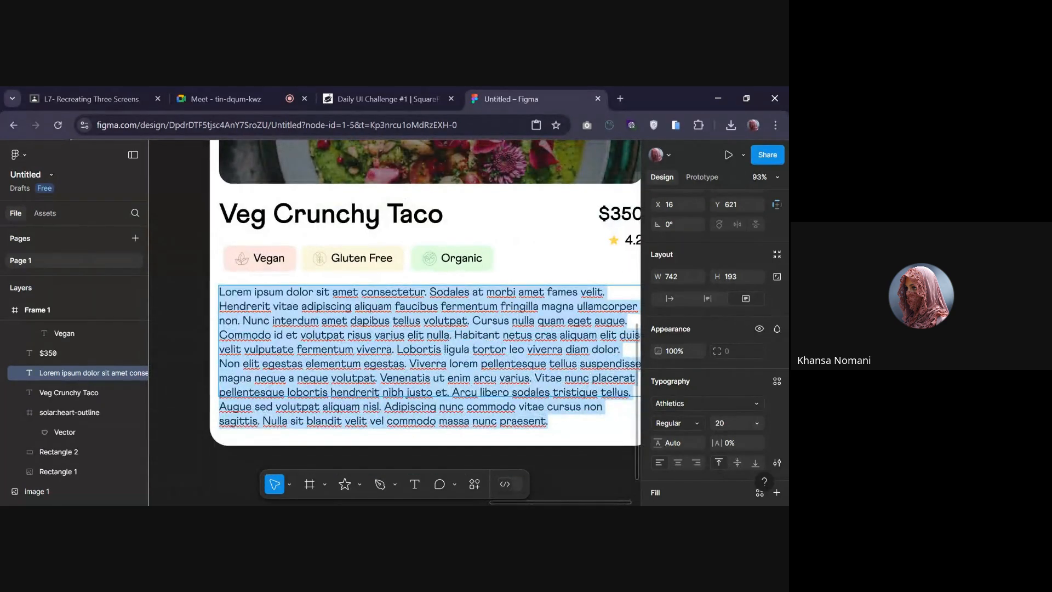
drag(548, 421, 535, 378)
key(BackSpace)
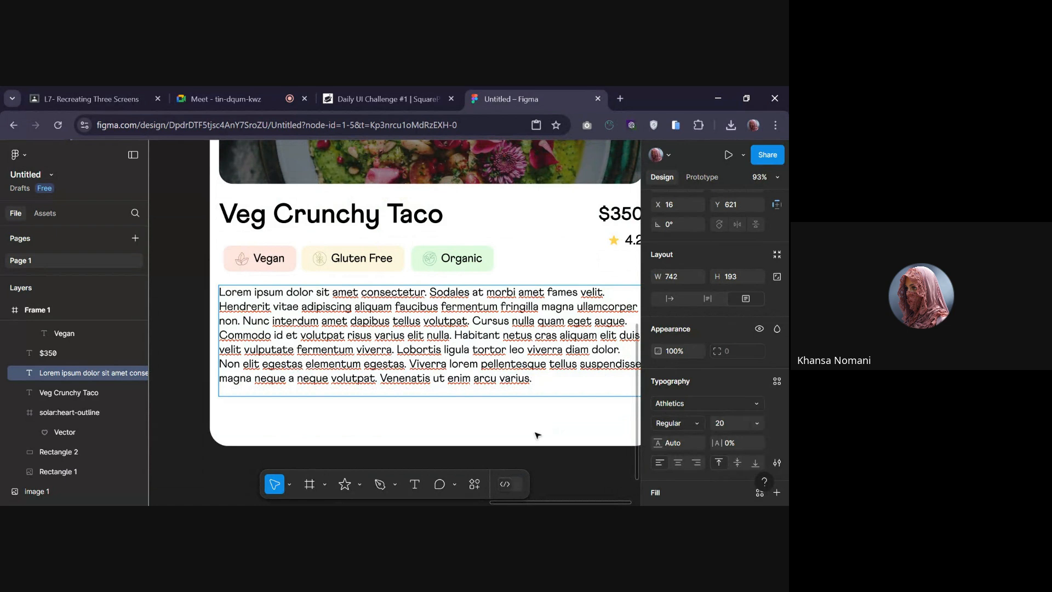
key(Escape)
click(706, 296)
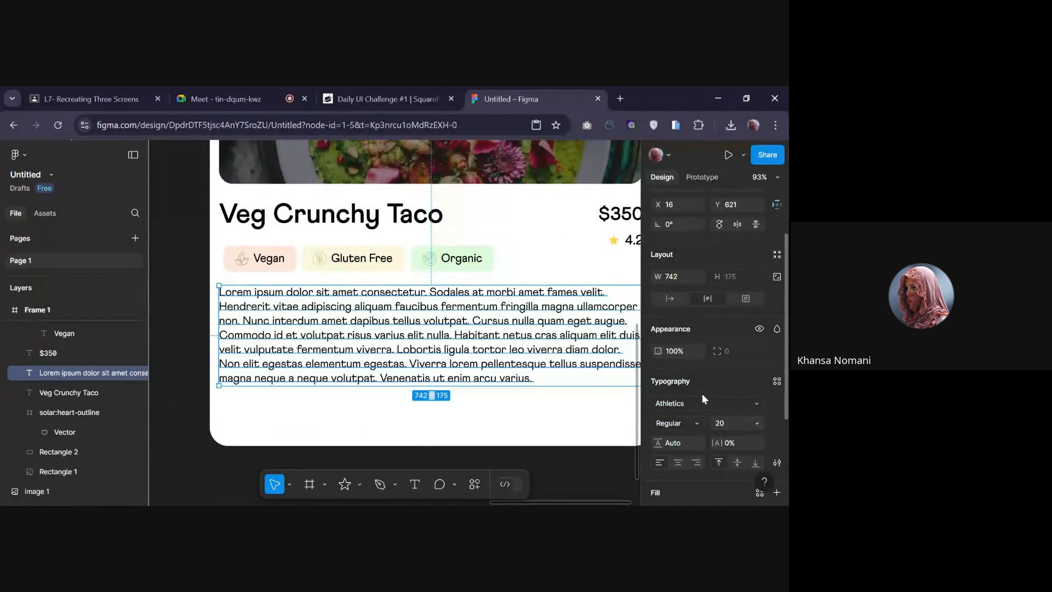
- Change the lorem ipsum description's fill to grey 878787 and deselect it
scroll(703, 397, down, 3)
click(658, 381)
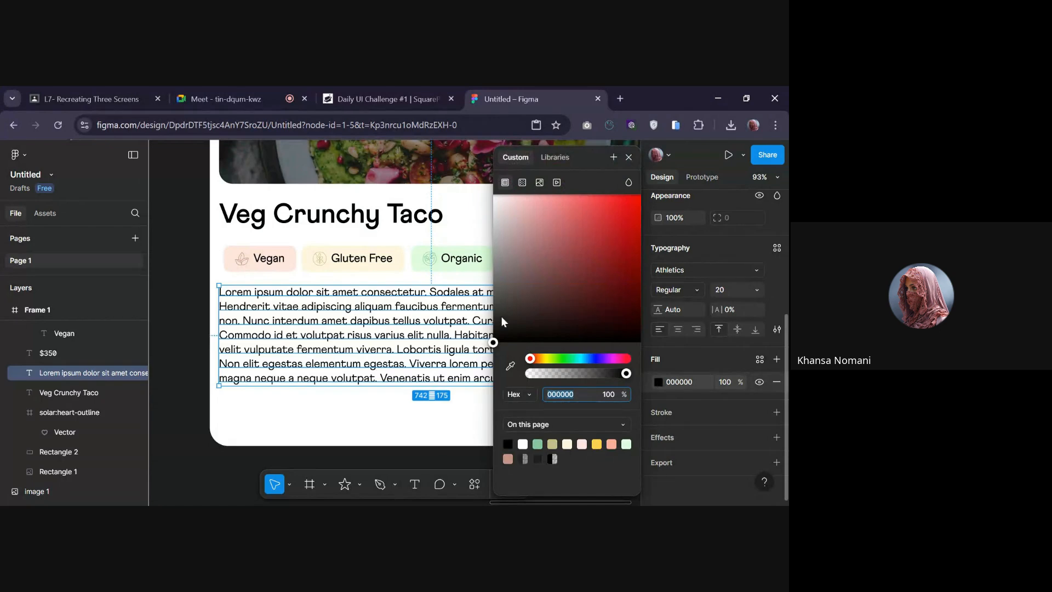
drag(500, 321, 489, 269)
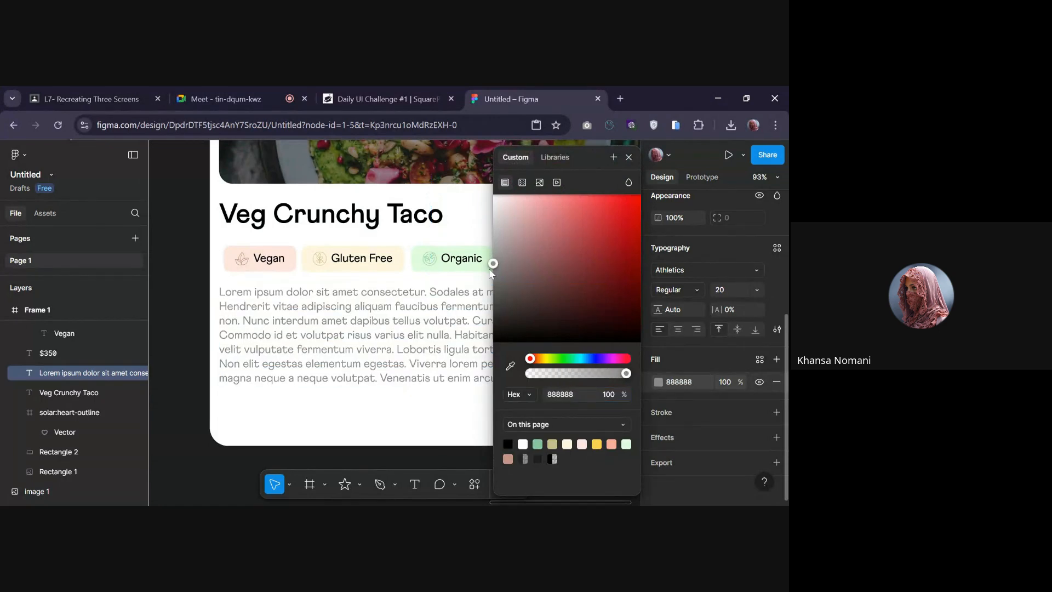
scroll(349, 367, down, 5)
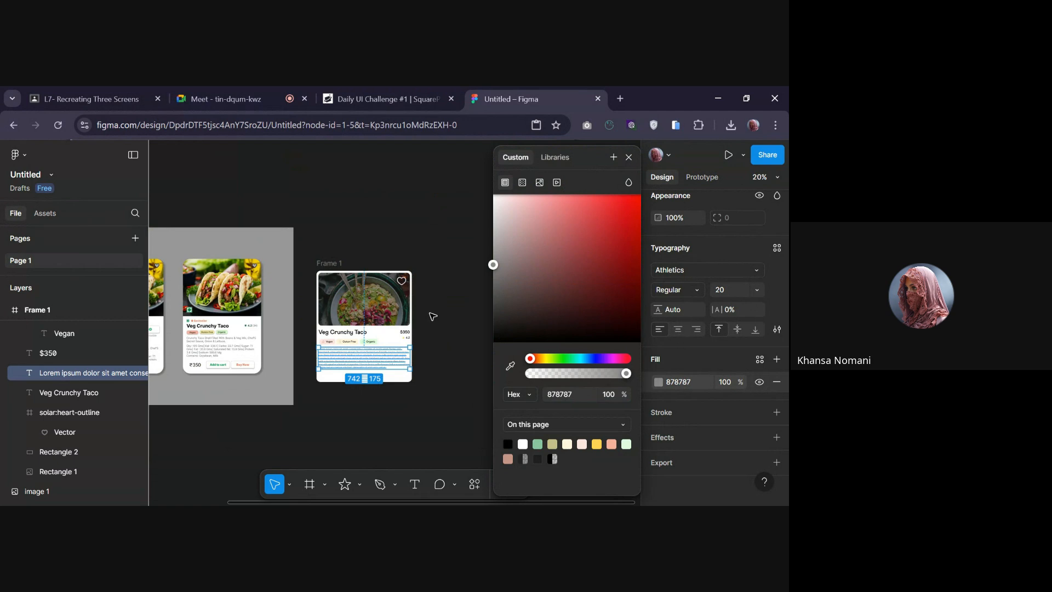
click(433, 276)
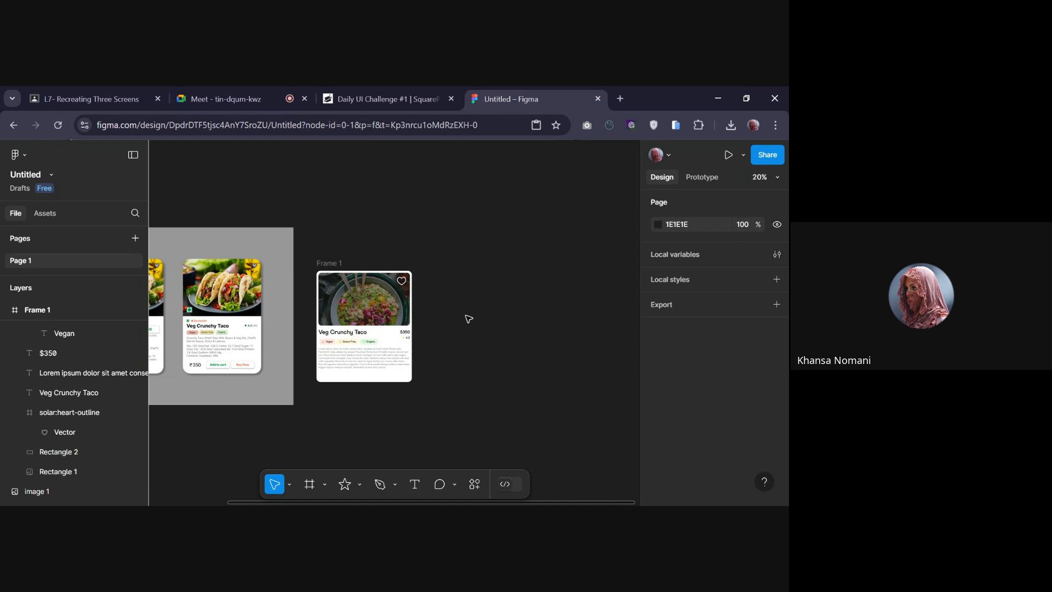
- Extend the food card frame downward to a height of 943
scroll(293, 382, up, 3)
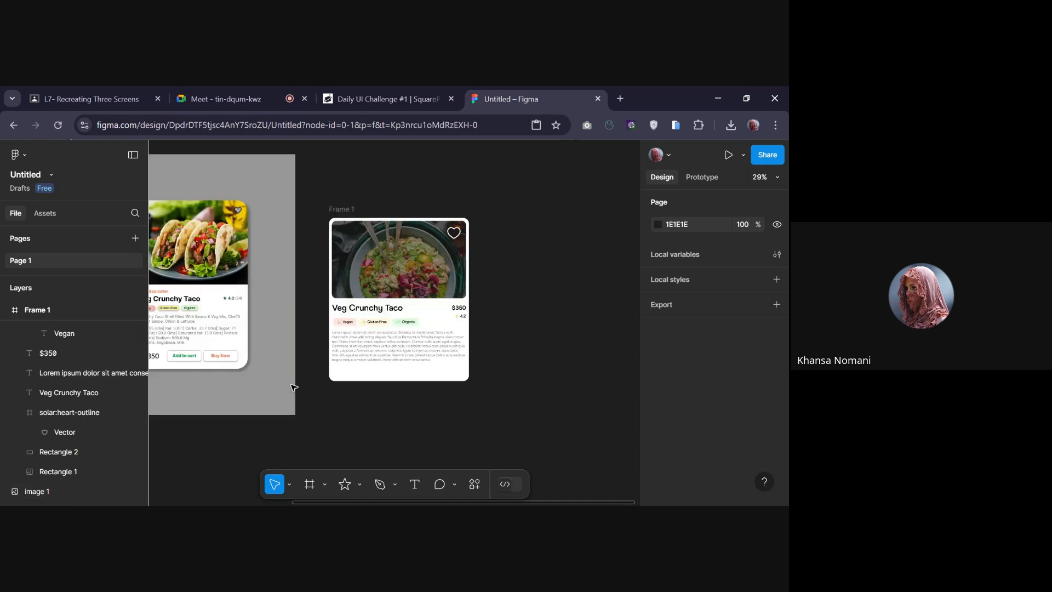
click(344, 213)
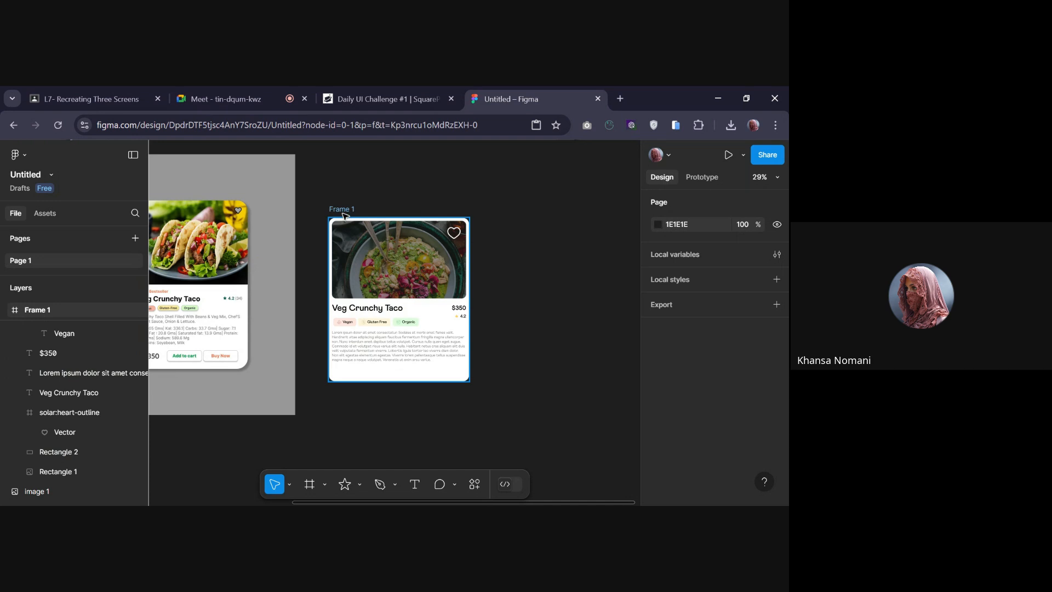
drag(367, 381, 367, 389)
scroll(367, 389, up, 2)
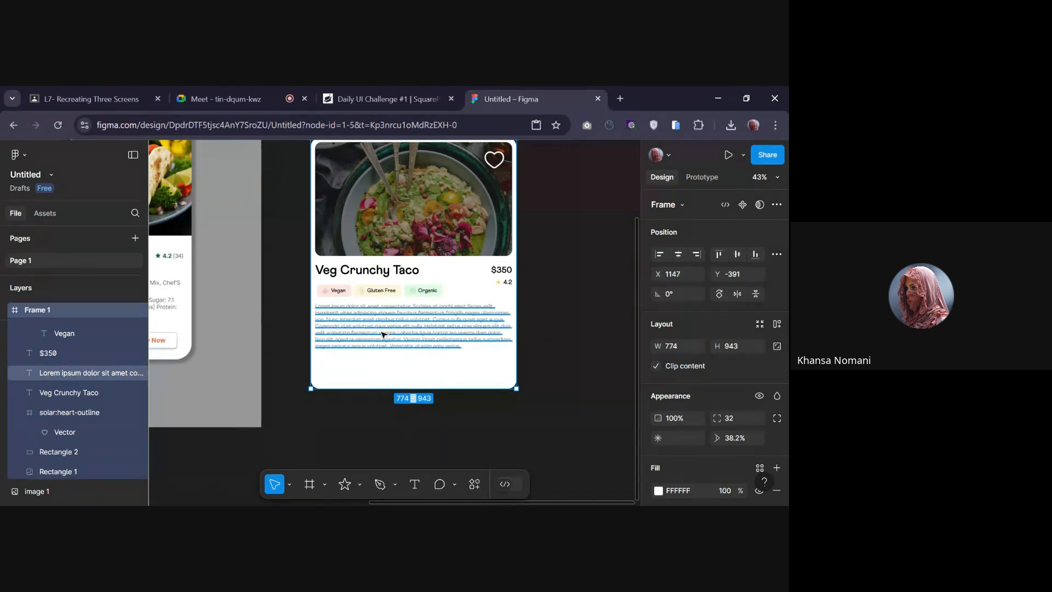
- Duplicate the description as an auto-width text reading "Add to cart" and place it near the card's lower edge
scroll(382, 332, down, 3)
drag(387, 334, 383, 395)
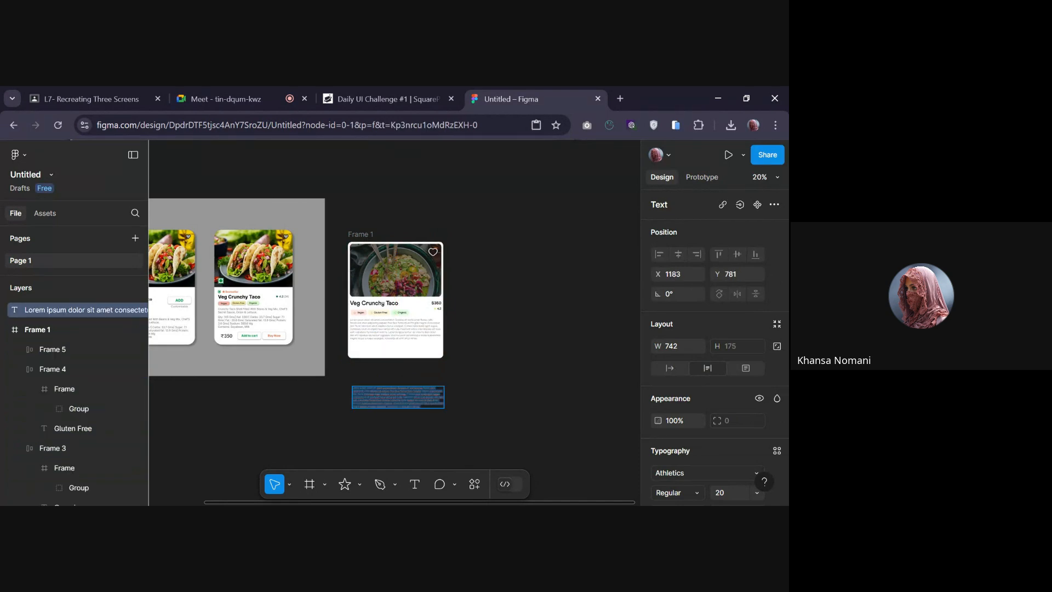
text(Add to cart)
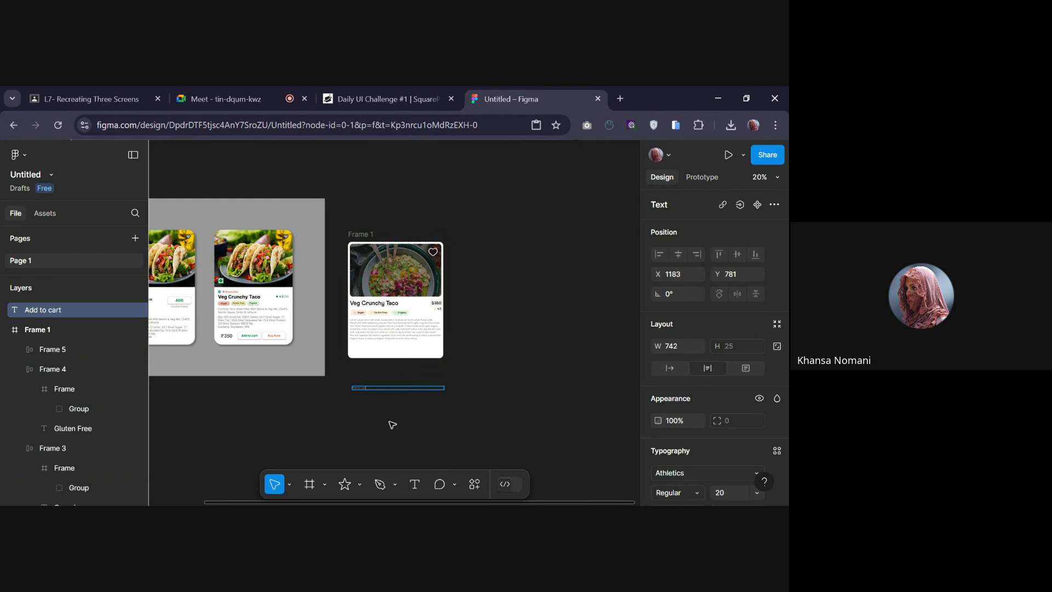
click(668, 367)
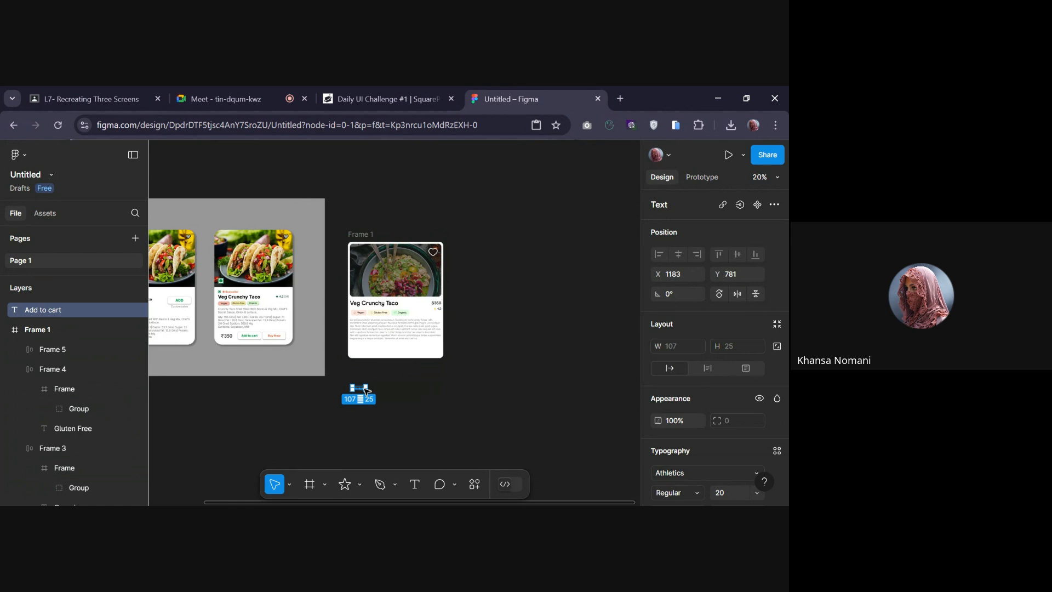
drag(360, 387, 366, 353)
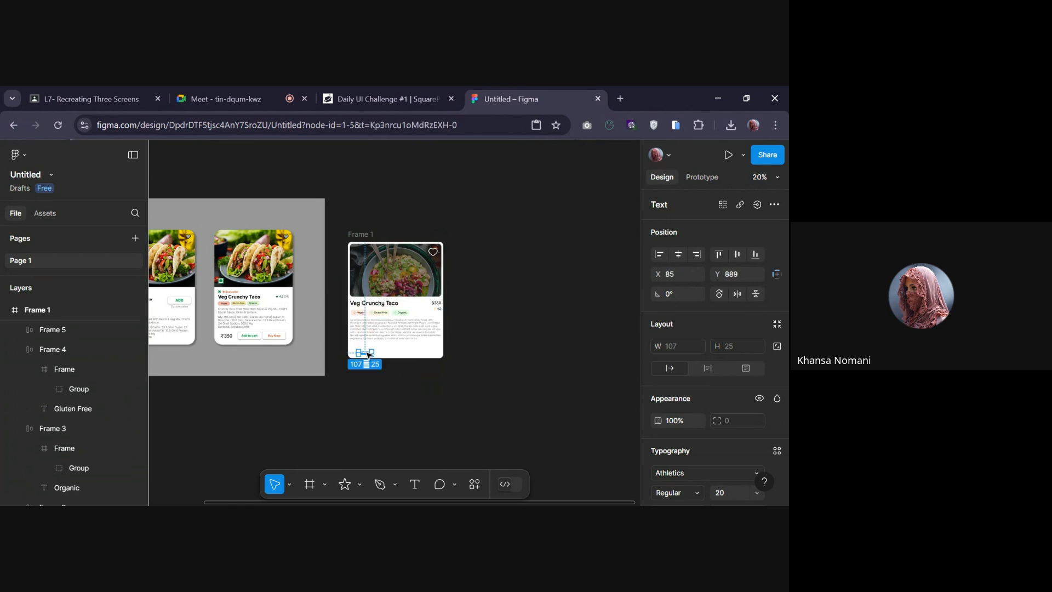
- Set the "Add to cart" text's fill to 222222 and its font size to 32
scroll(365, 353, up, 5)
scroll(646, 353, down, 4)
click(676, 382)
text(222222)
key(Return)
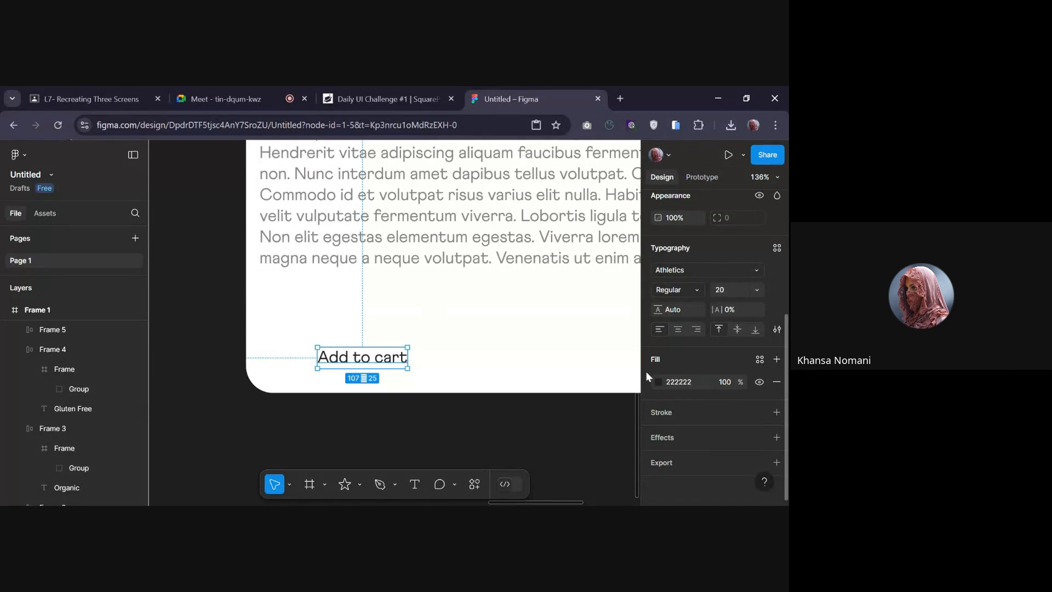
click(728, 288)
text(32)
key(Return)
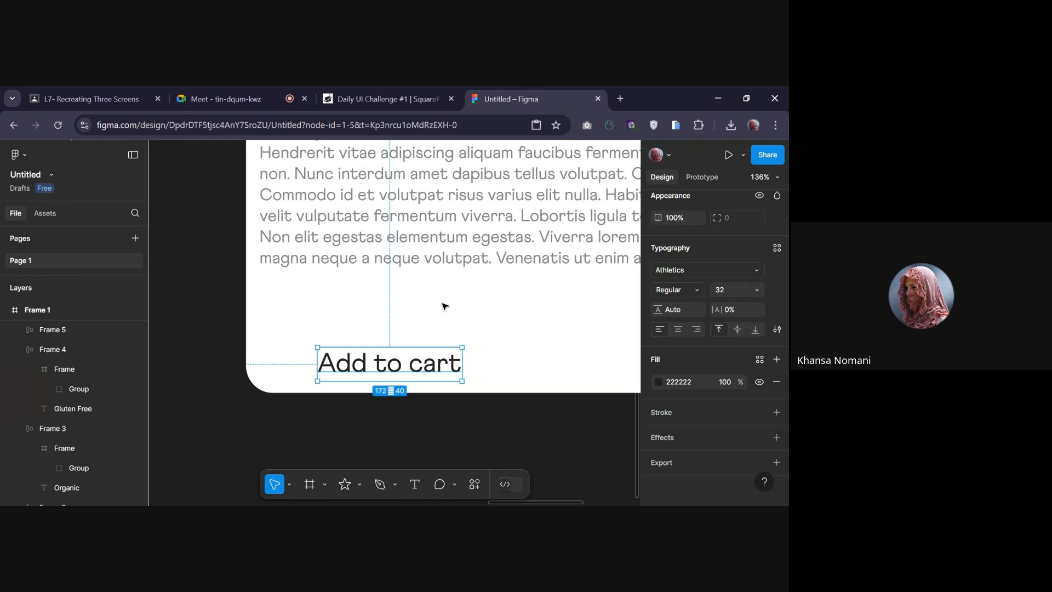
- Nudge the "Add to cart" text slightly upward and set its font weight to Medium
scroll(412, 355, down, 6)
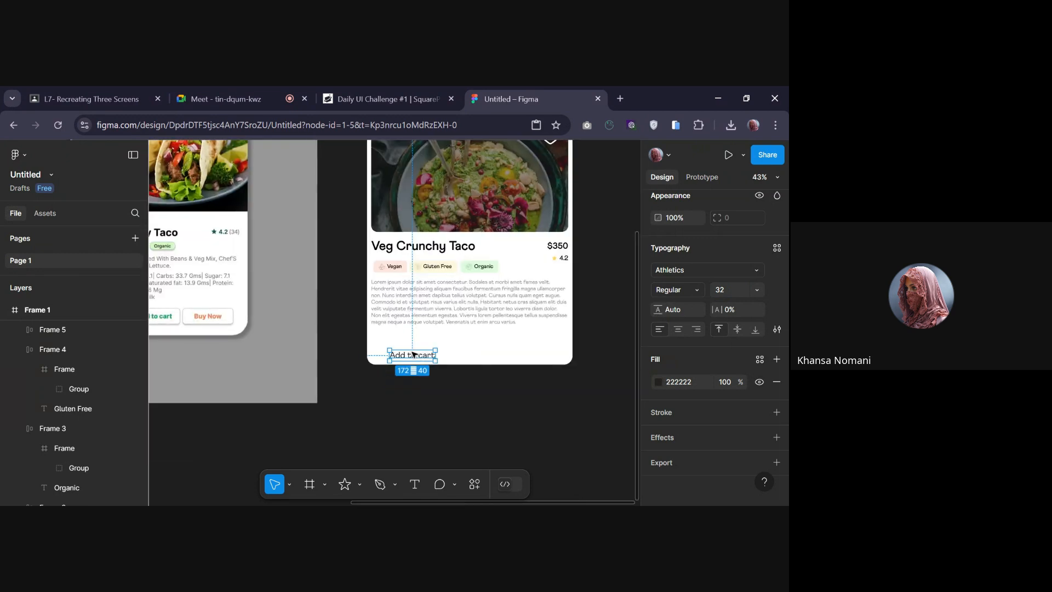
scroll(414, 352, left, 5)
scroll(396, 355, right, 7)
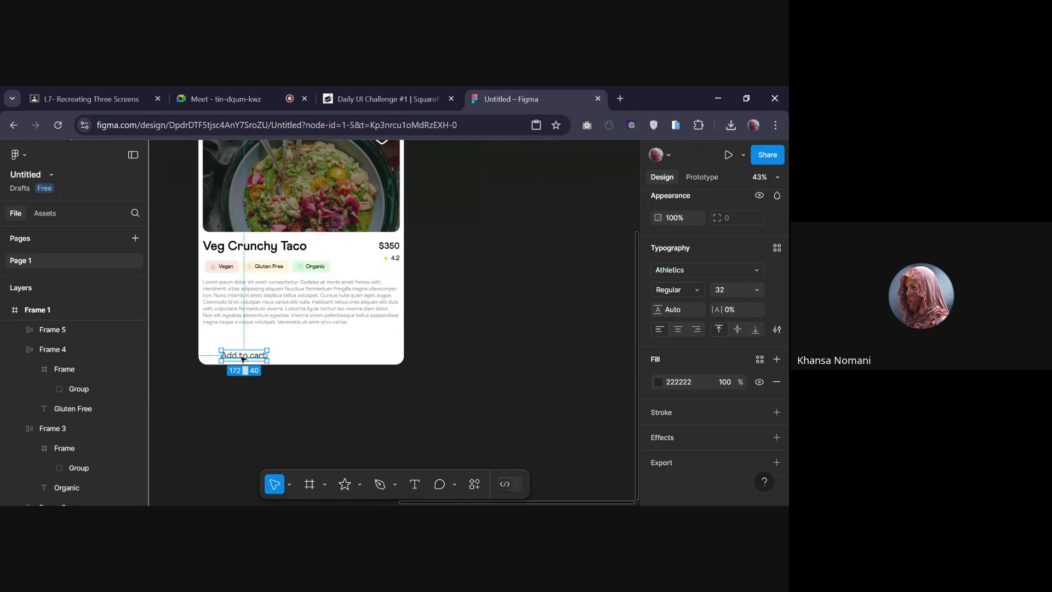
drag(242, 352, 241, 350)
scroll(242, 350, up, 4)
scroll(243, 349, left, 2)
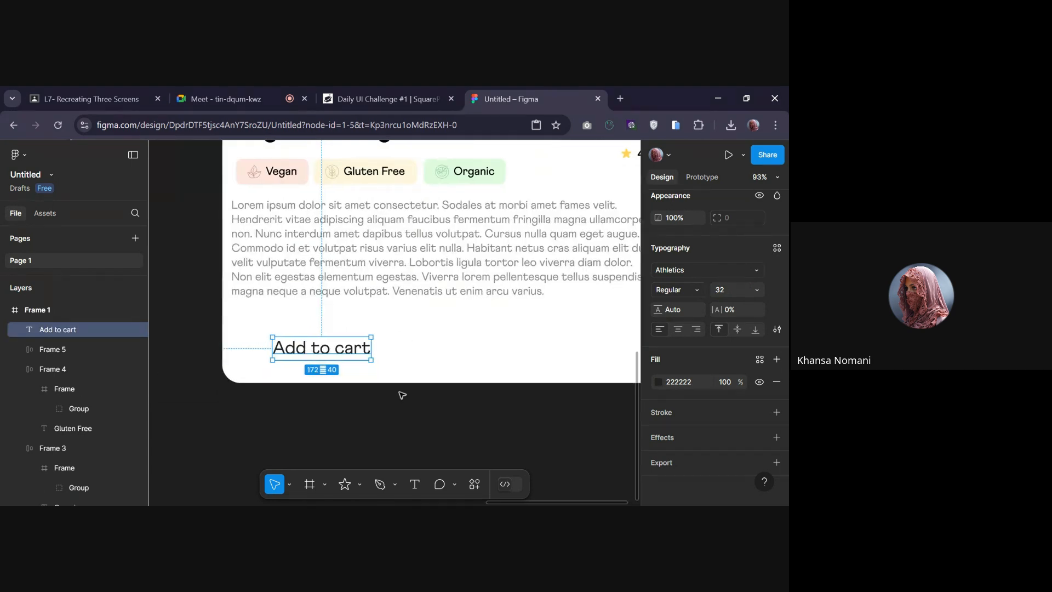
click(693, 290)
click(692, 304)
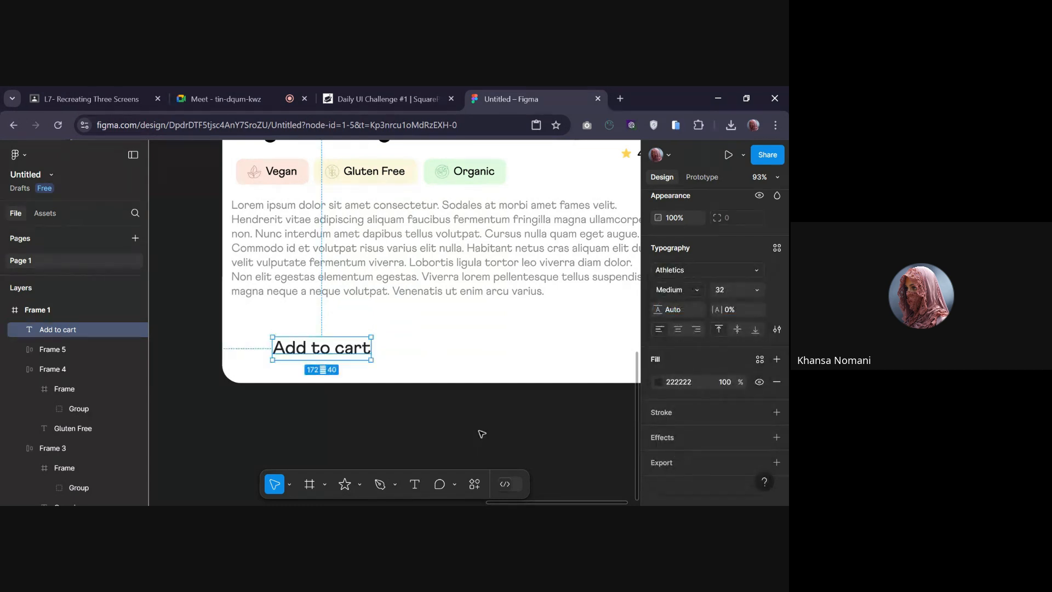
- Wrap the "Add to cart" text in an auto layout frame with horizontal padding of 20
key(shift+a)
scroll(734, 330, up, 3)
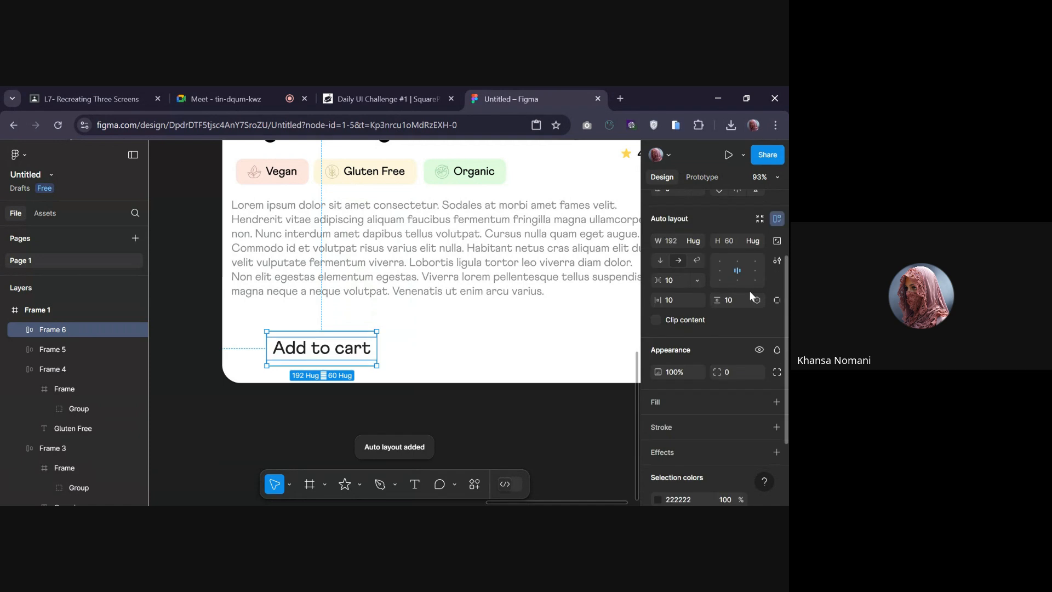
drag(657, 300, 674, 305)
click(669, 300)
text(20)
key(Return)
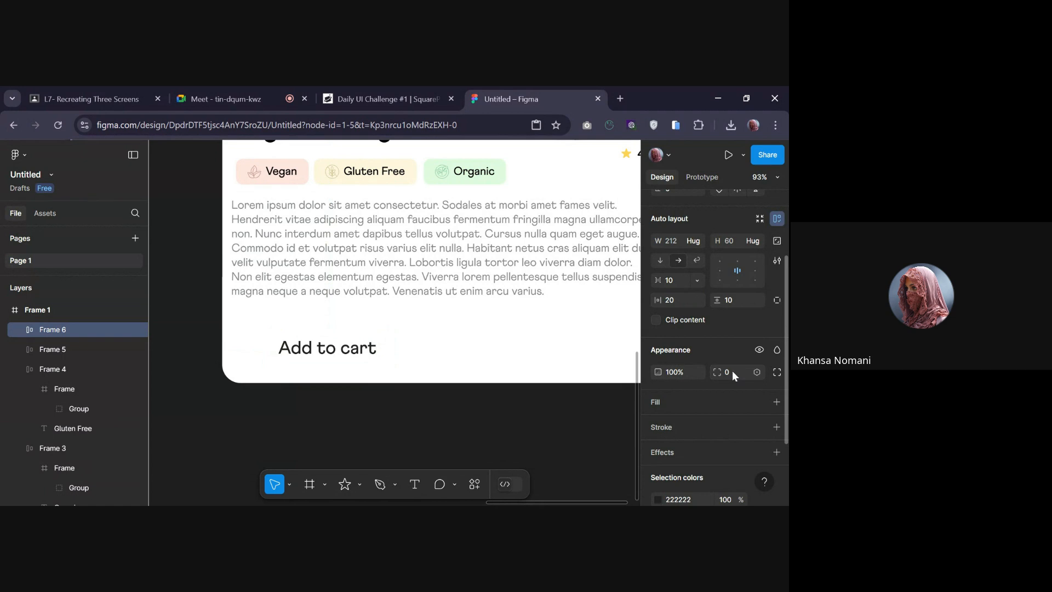
- Add a light grey EDEDED fill to the "Add to cart" button frame
click(776, 402)
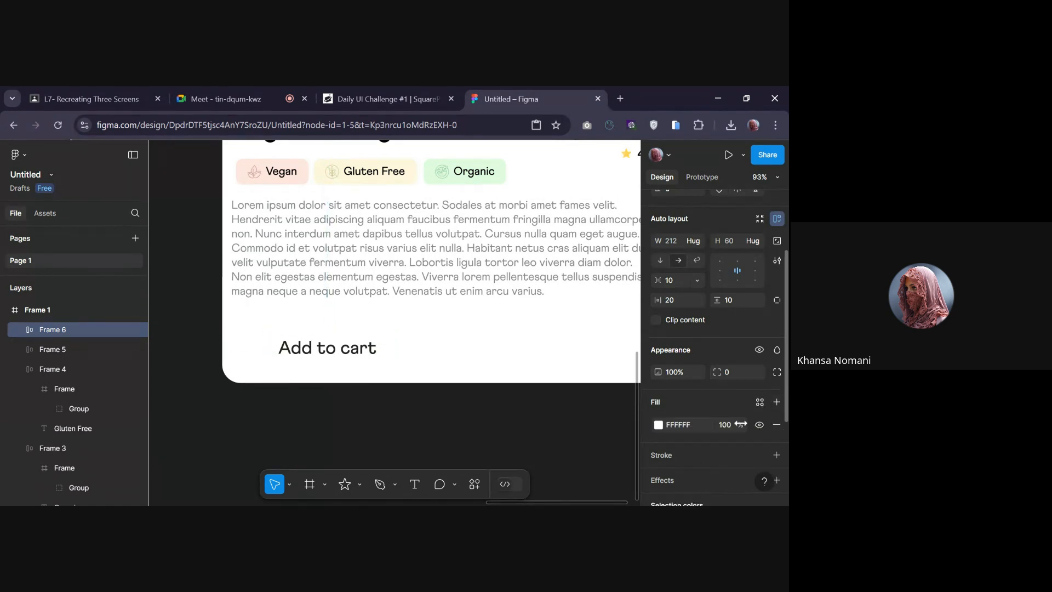
scroll(741, 423, down, 2)
click(659, 364)
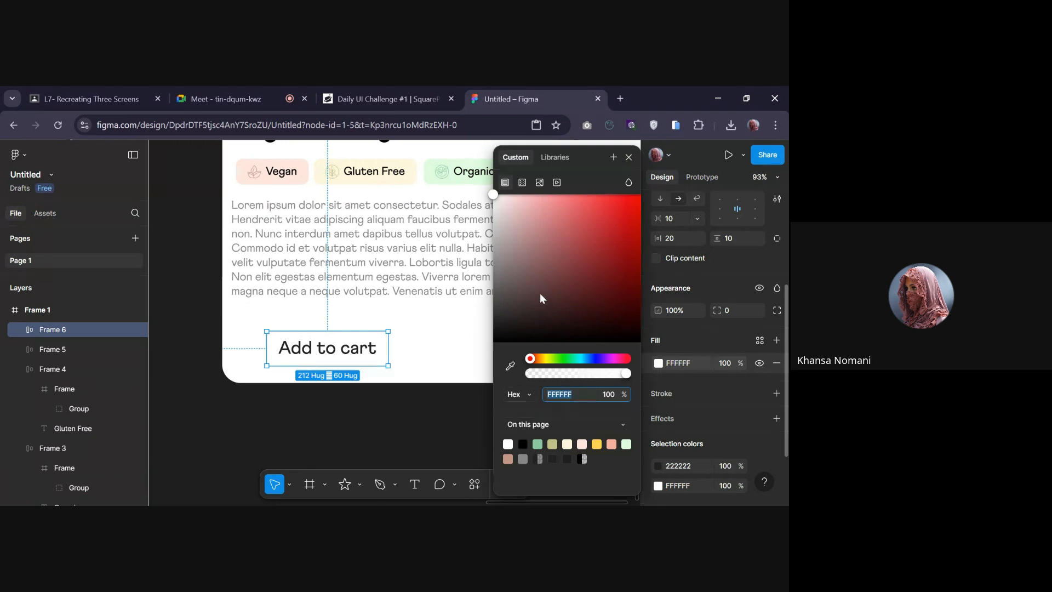
text(ededed)
key(Return)
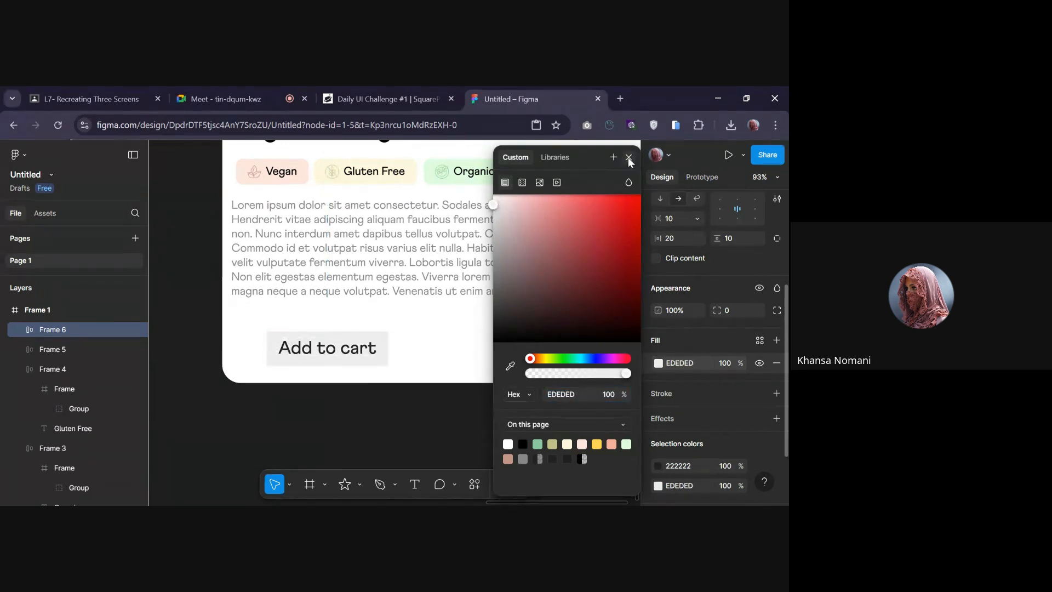
key(Escape)
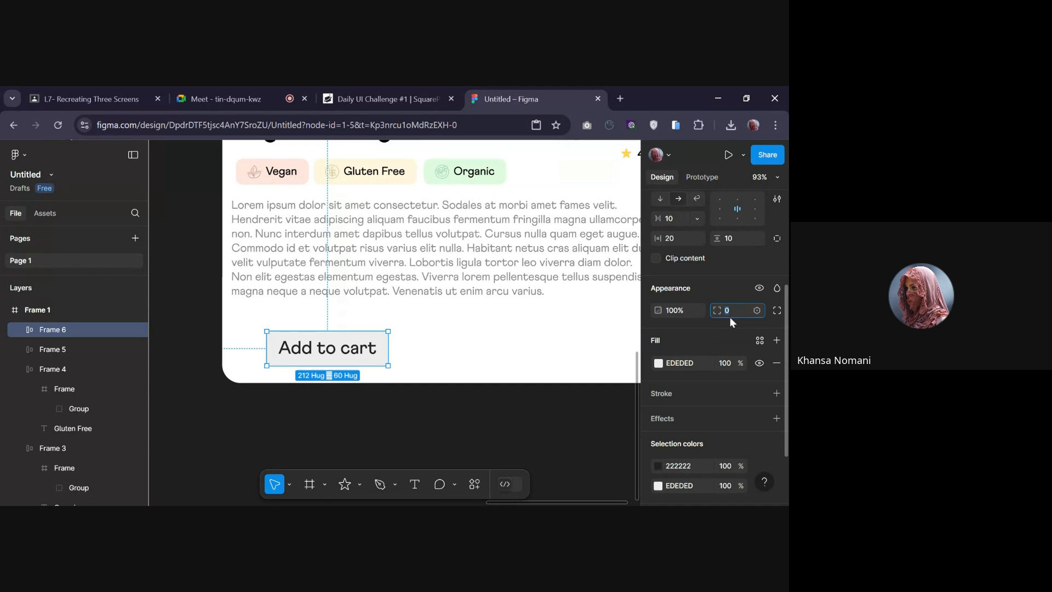
- Round the "Add to cart" button's corners with a radius of 12
click(730, 312)
text(12)
key(Return)
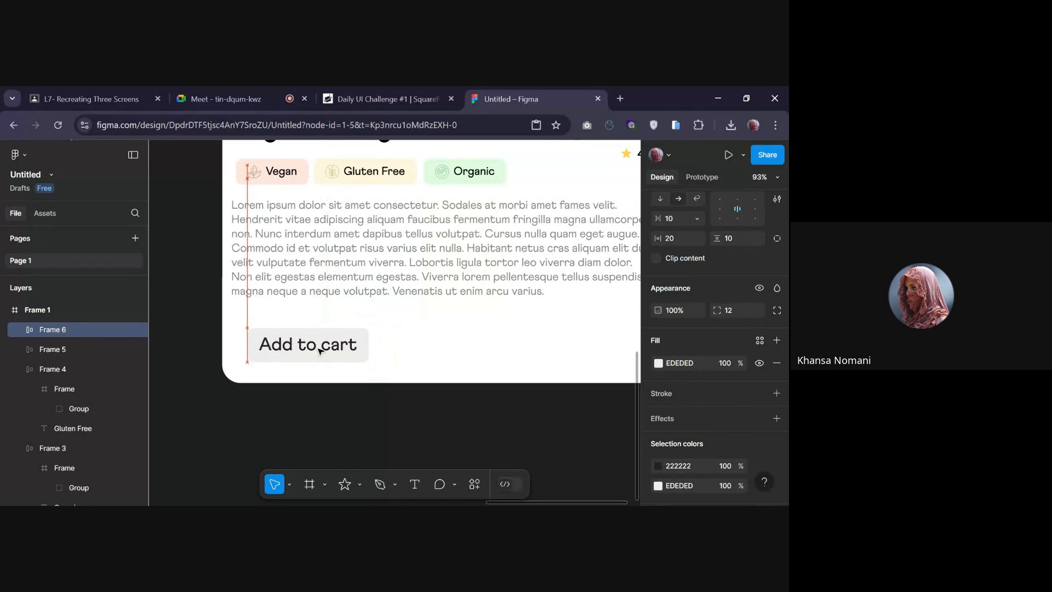
- Shift the "Add to cart" button toward the card's edge, duplicate it beside itself and change the copy's label to "Buy Now"
drag(329, 353, 464, 345)
double_click(465, 345)
text(Bu no)
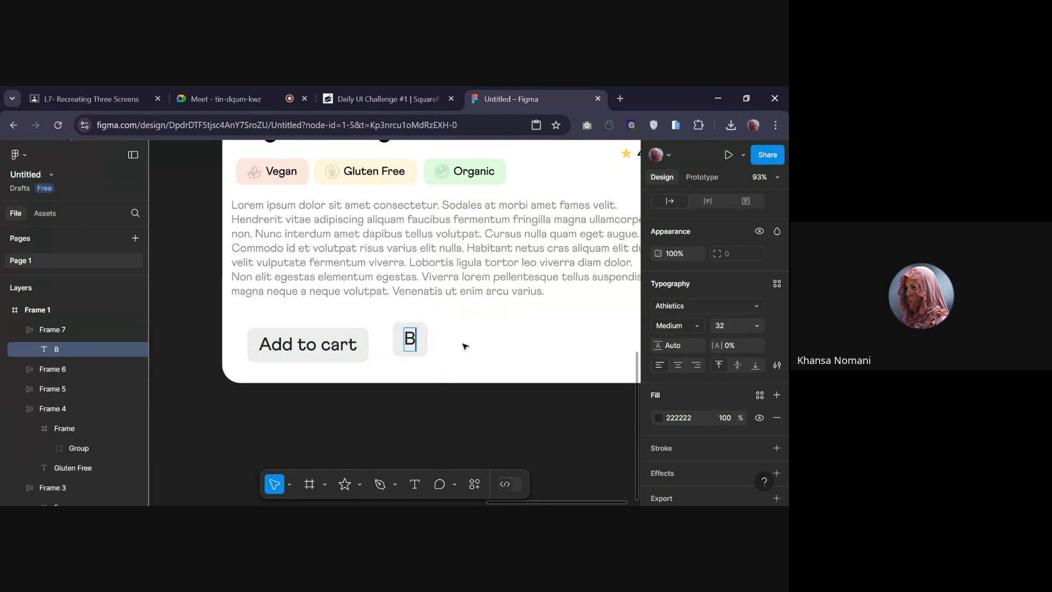
key(BackSpace)
key(BackSpace)
key(BackSpace)
text(y Now)
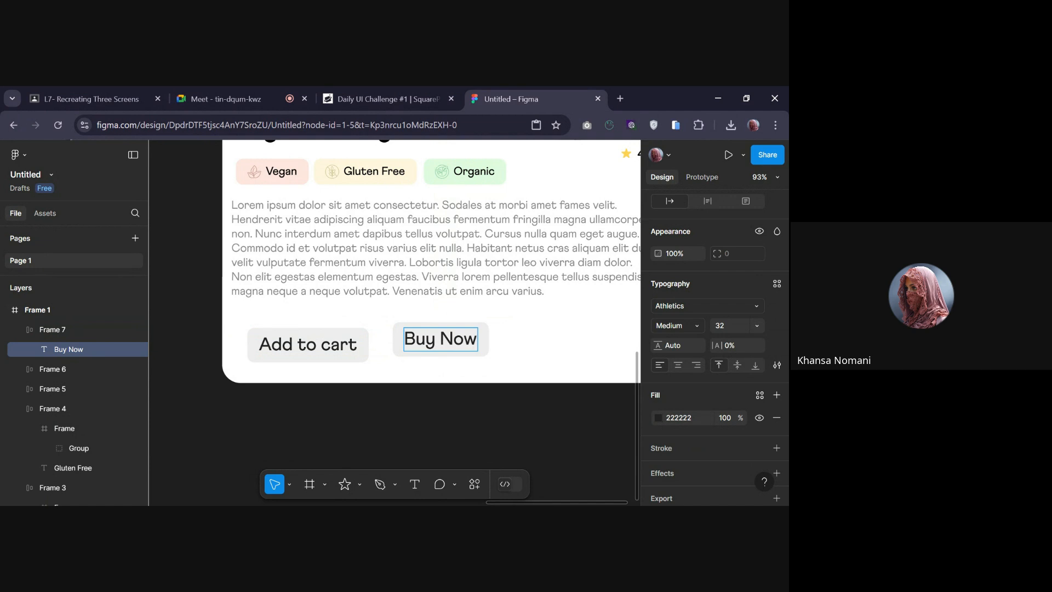
click(519, 359)
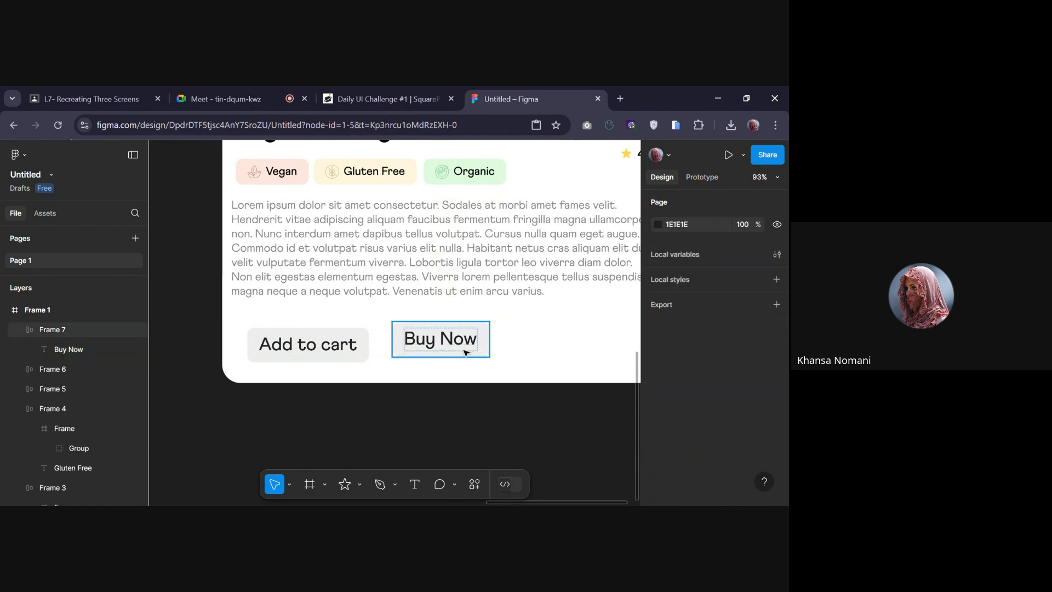
- Examine the price and button row of the reference card against the new card's buttons
click(464, 352)
scroll(464, 352, down, 3)
scroll(464, 351, up, 1)
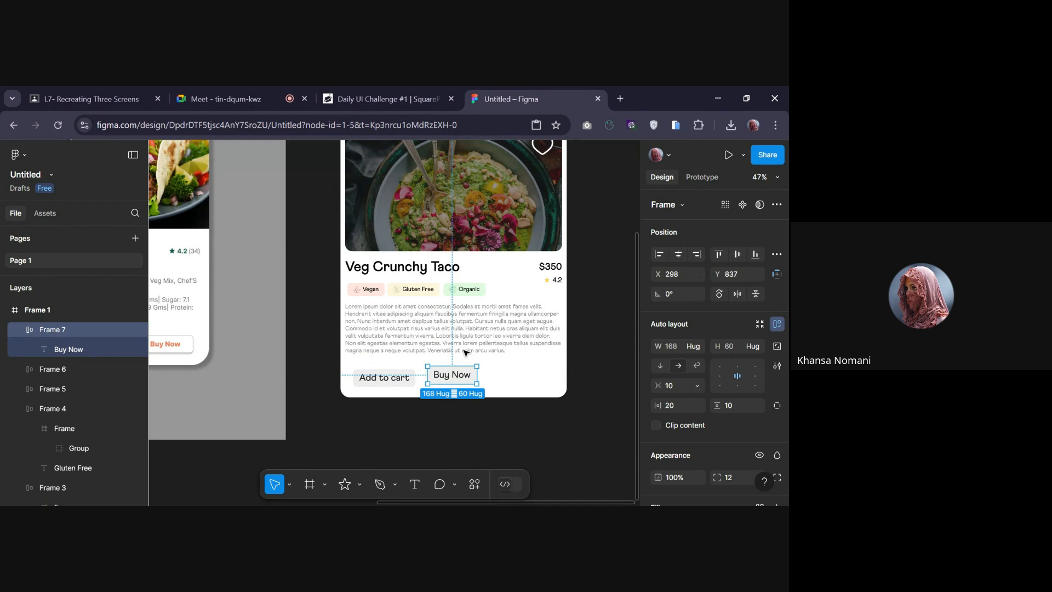
scroll(301, 372, left, 5)
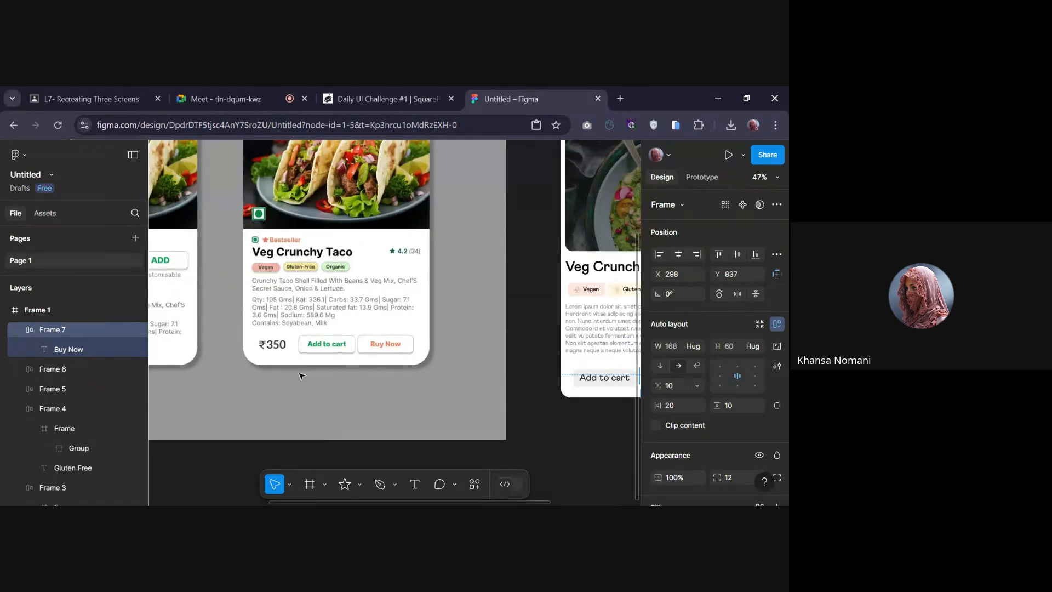
scroll(301, 376, right, 4)
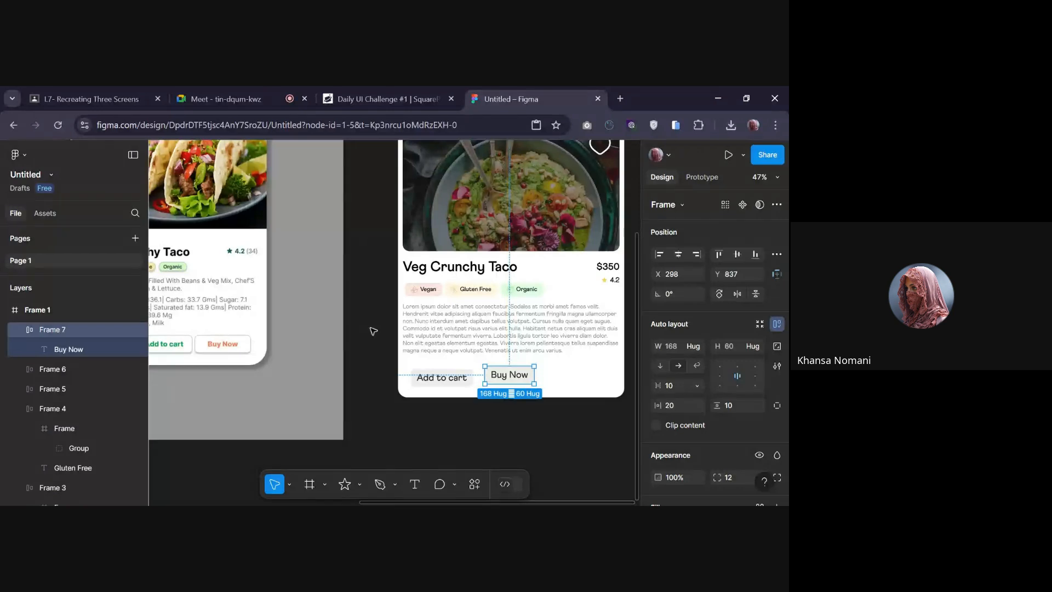
scroll(417, 274, up, 4)
scroll(405, 225, down, 4)
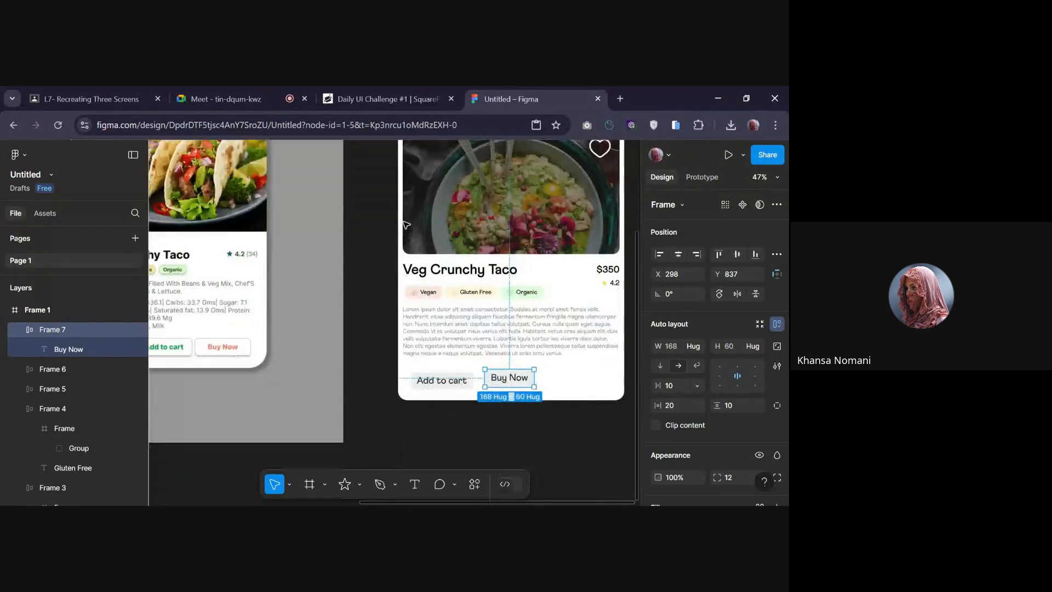
scroll(406, 224, right, 4)
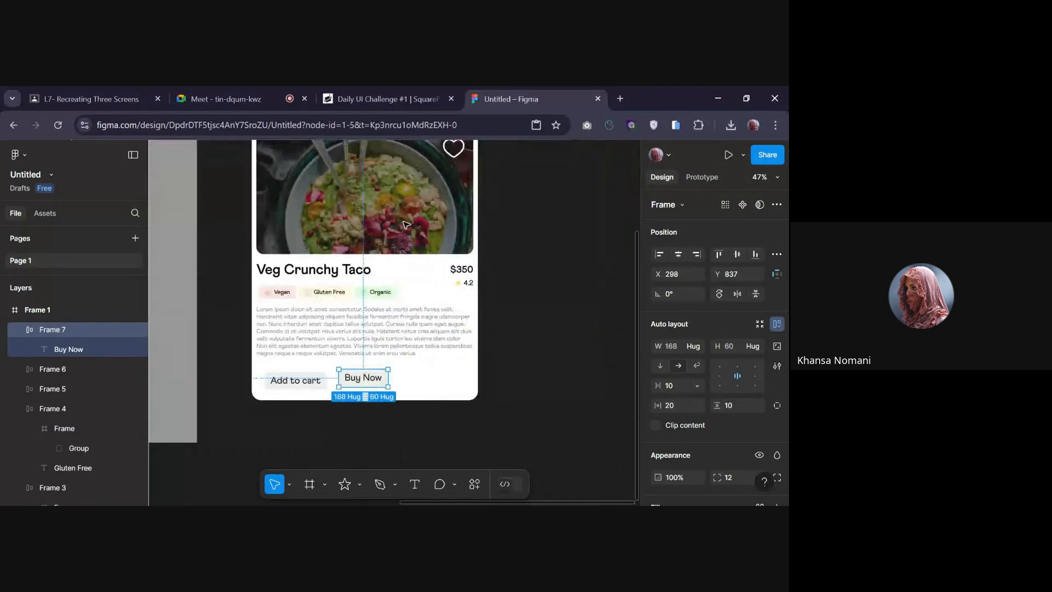
- Select the "Add to cart" and "Buy Now" buttons together and align their vertical centers
click(321, 383)
click(353, 378)
click(322, 383)
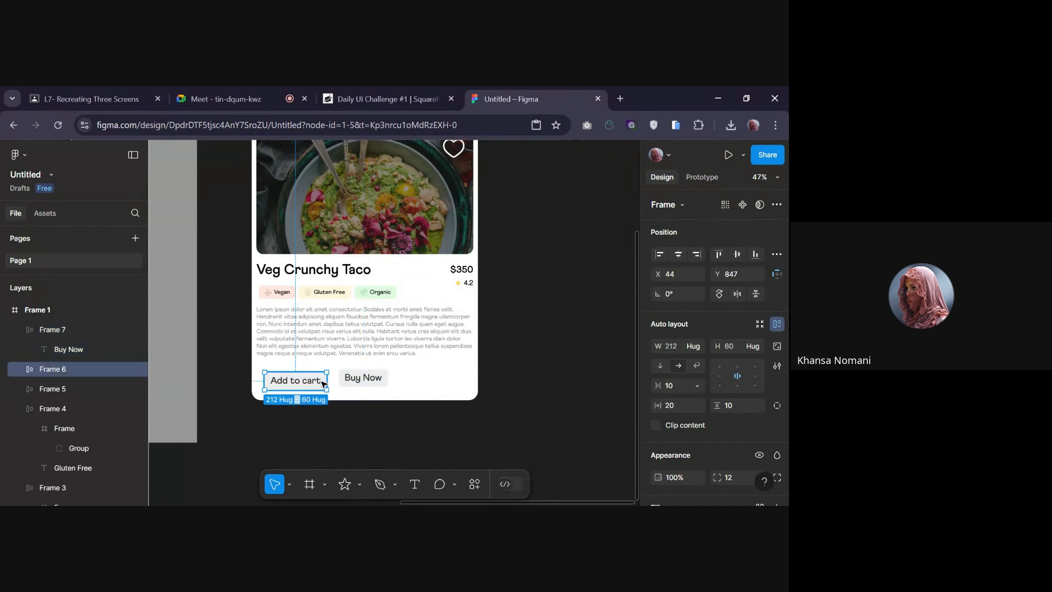
shift+click(356, 377)
click(740, 253)
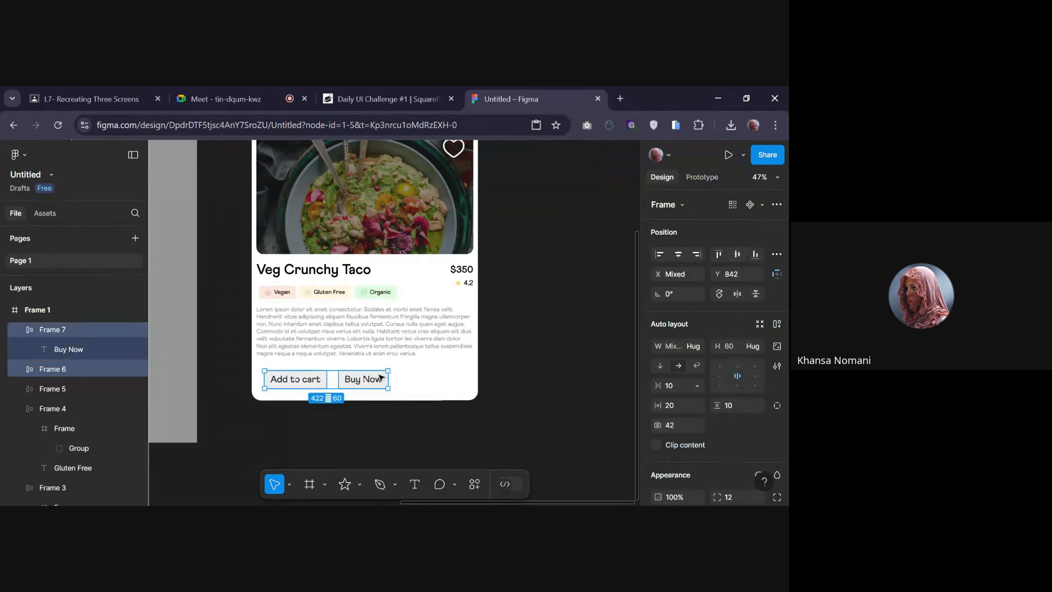
- Move both buttons to the card's lower-right corner and set the horizontal spacing between them to 8
drag(381, 377, 464, 377)
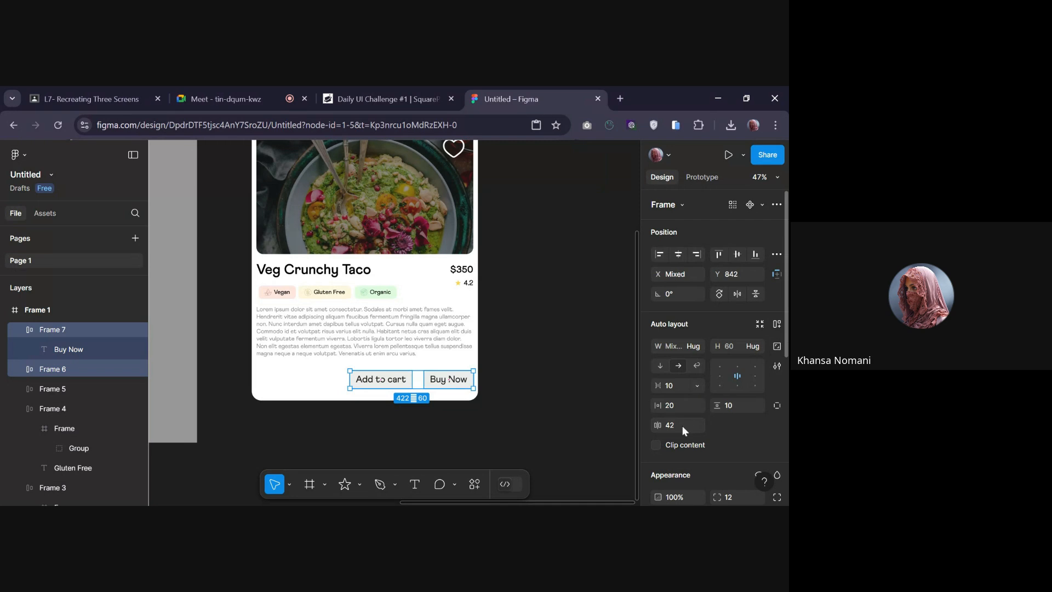
key(Return)
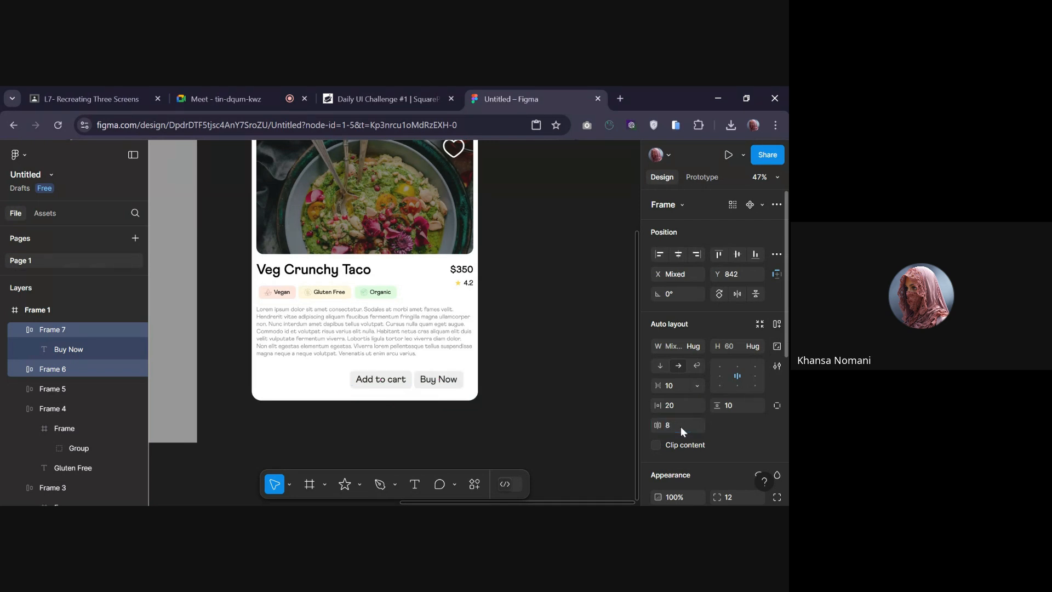
drag(396, 378, 406, 380)
- Set the vertical padding of the "Add to cart" and "Buy Now" buttons to 14 and their horizontal padding to 32
scroll(428, 387, up, 4)
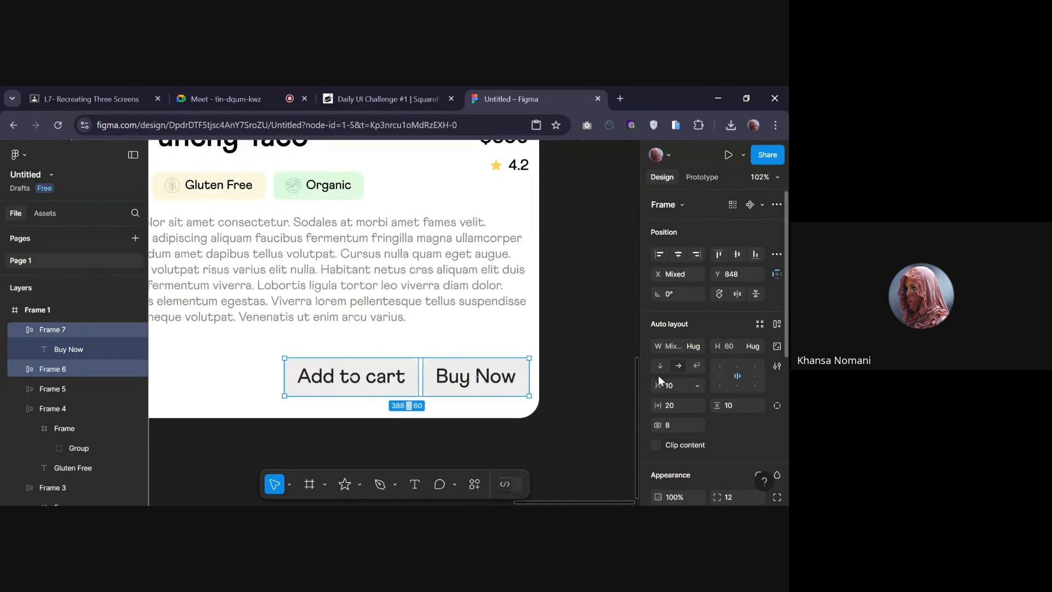
drag(718, 405, 723, 405)
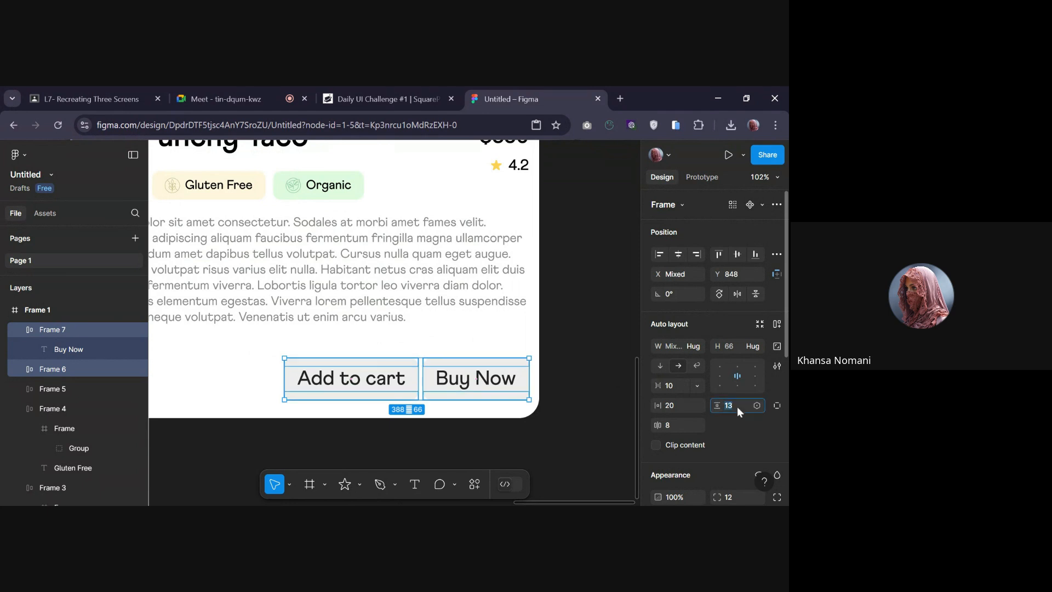
text(4)
key(Return)
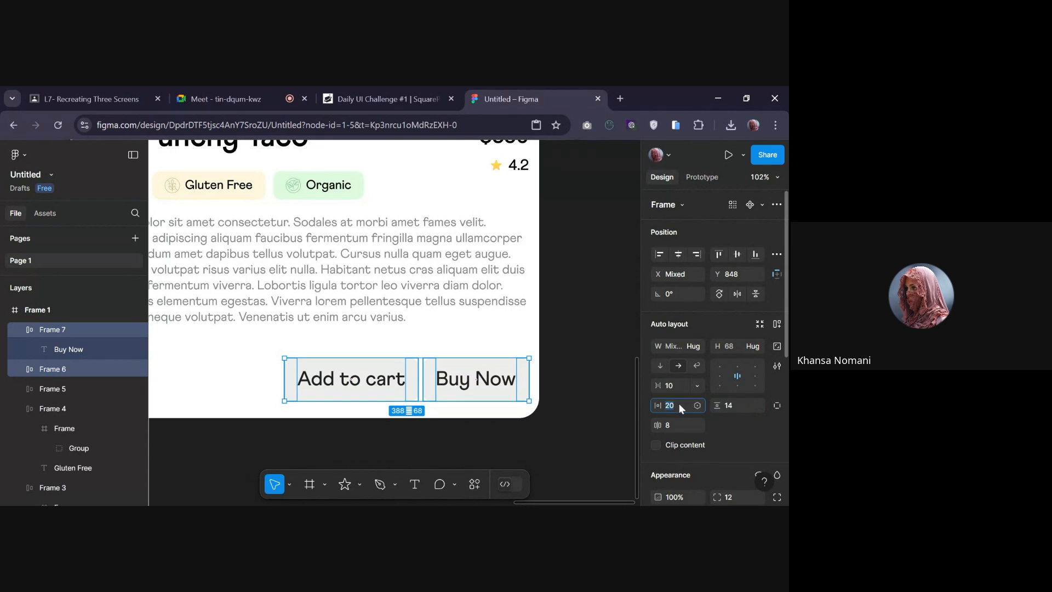
key(Return)
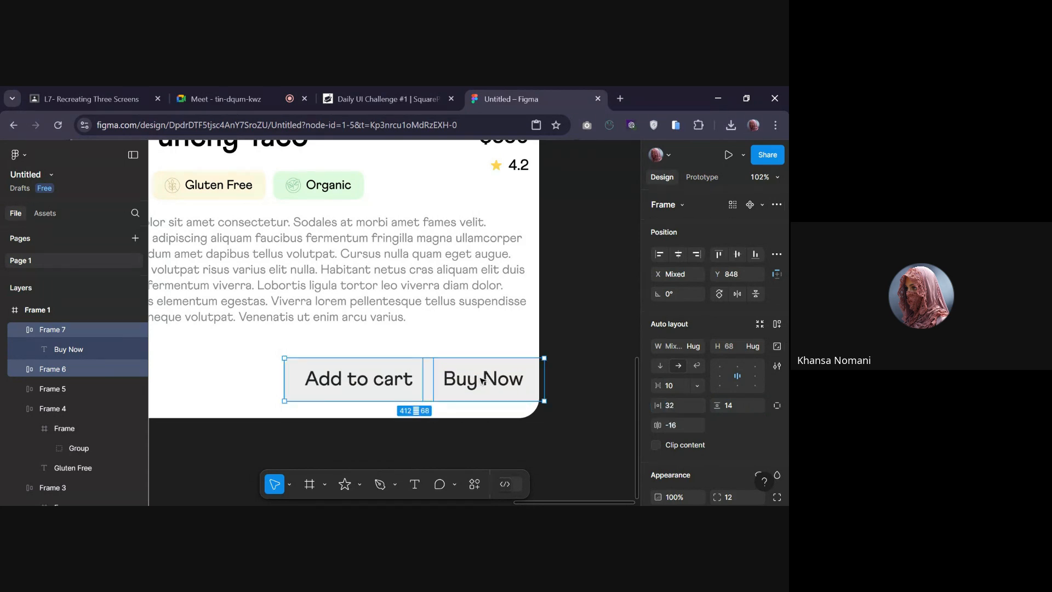
- Reset the horizontal spacing between the two buttons to 8 and fit the pair in the card's lower-right corner
click(676, 425)
text(8)
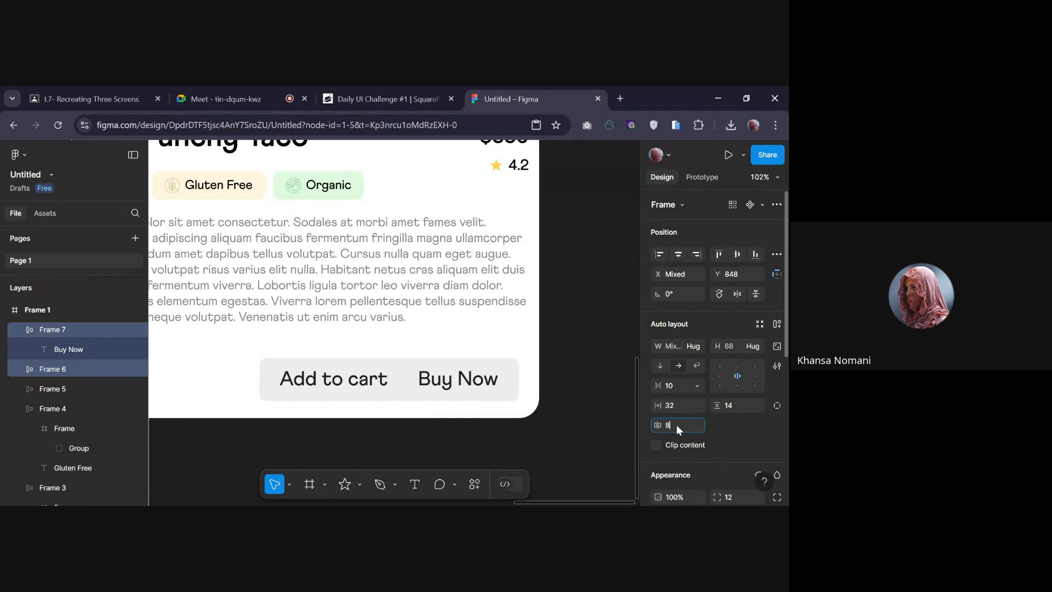
key(Return)
drag(470, 373, 467, 411)
click(469, 413)
scroll(468, 410, down, 1)
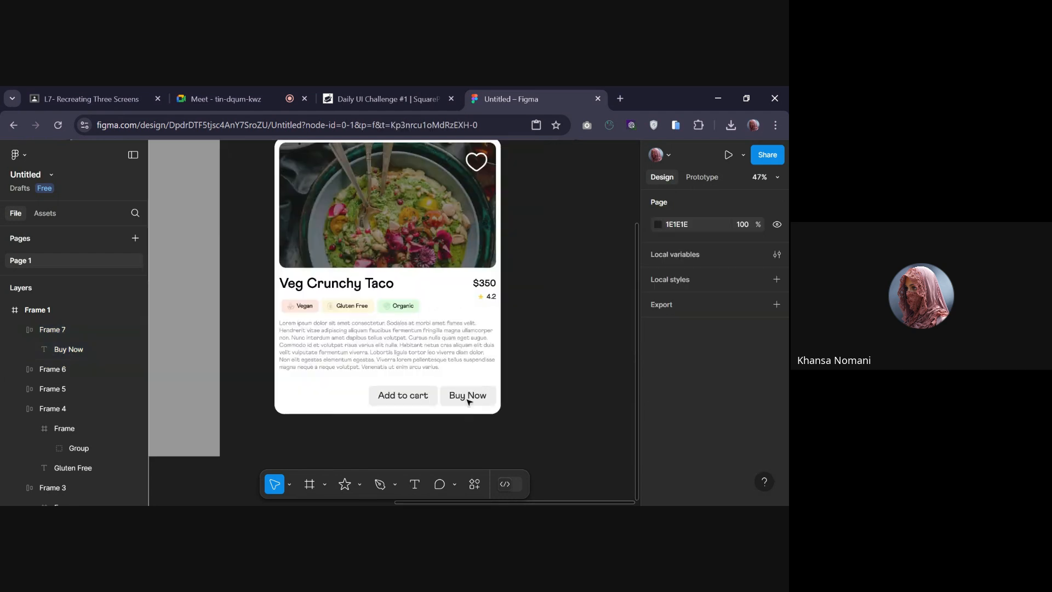
scroll(446, 418, up, 1)
scroll(447, 418, down, 1)
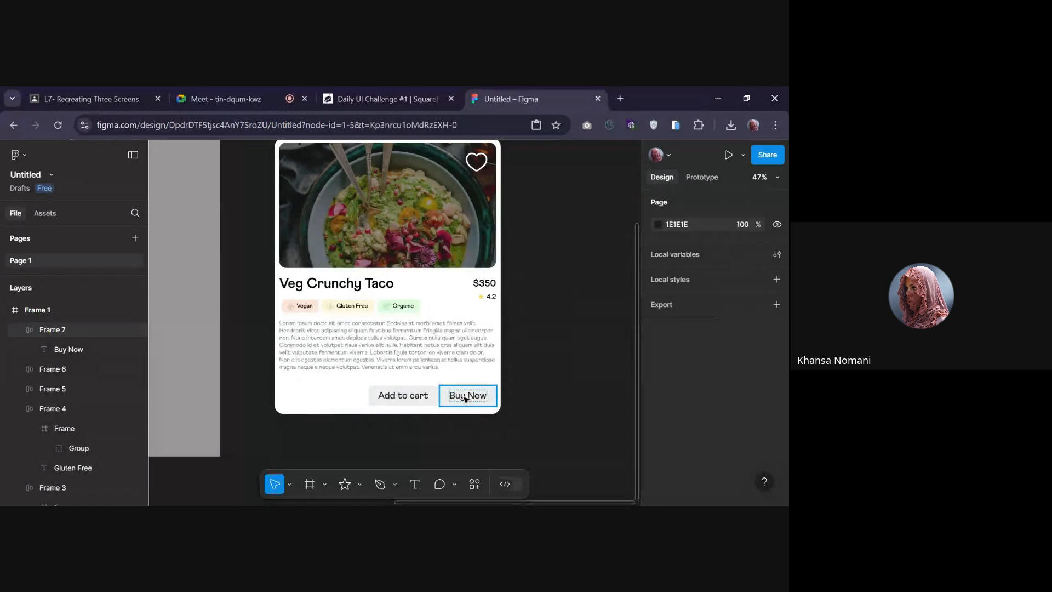
- Fill the "Buy Now" button with the orange E97E60 sampled from the "Buy Now" lettering on the reference card
click(464, 398)
scroll(465, 398, left, 2)
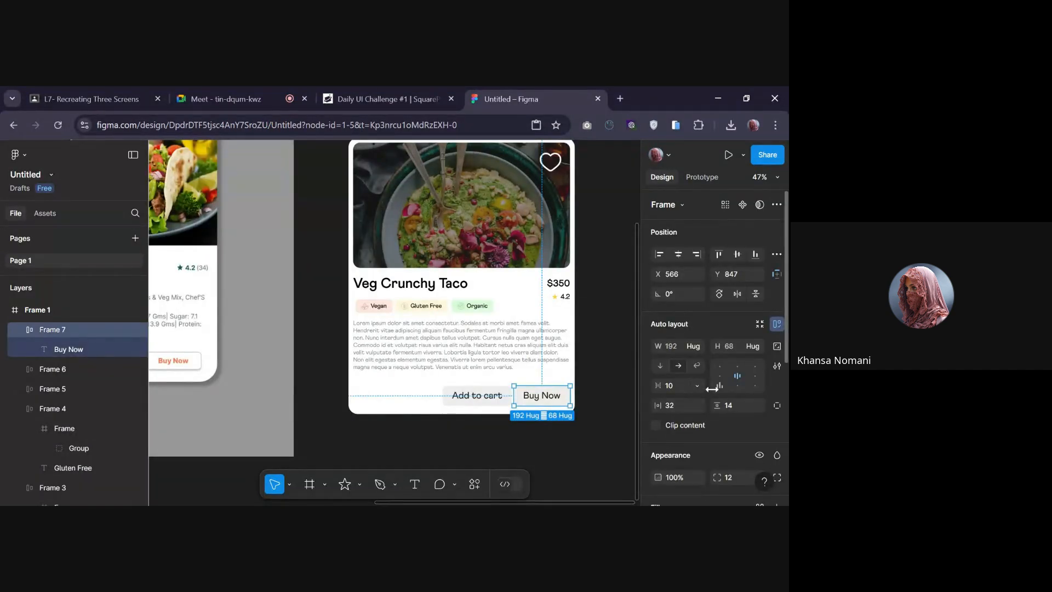
scroll(722, 402, down, 5)
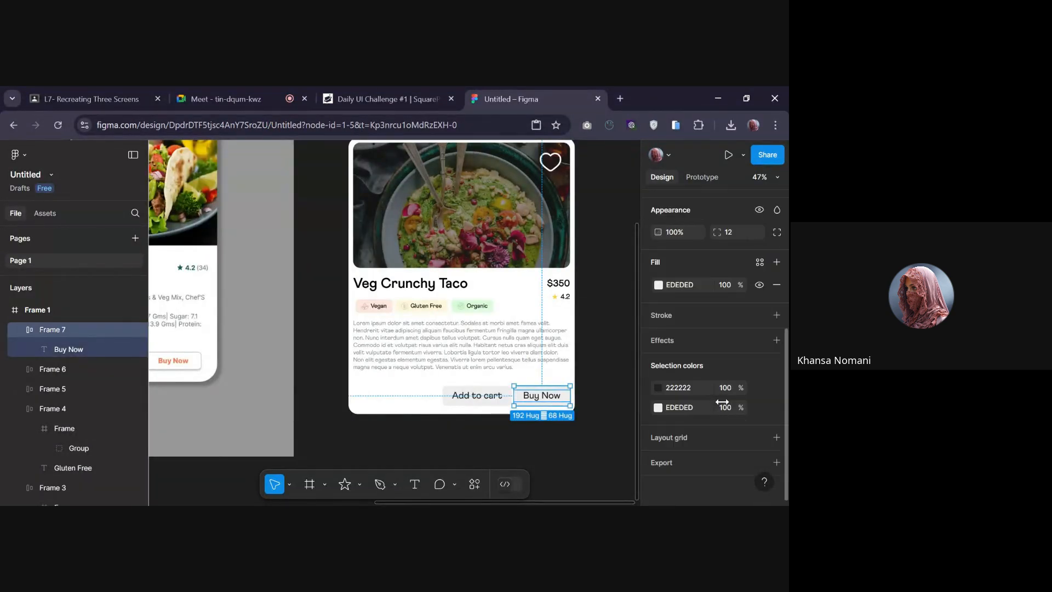
click(657, 408)
scroll(465, 430, right, 3)
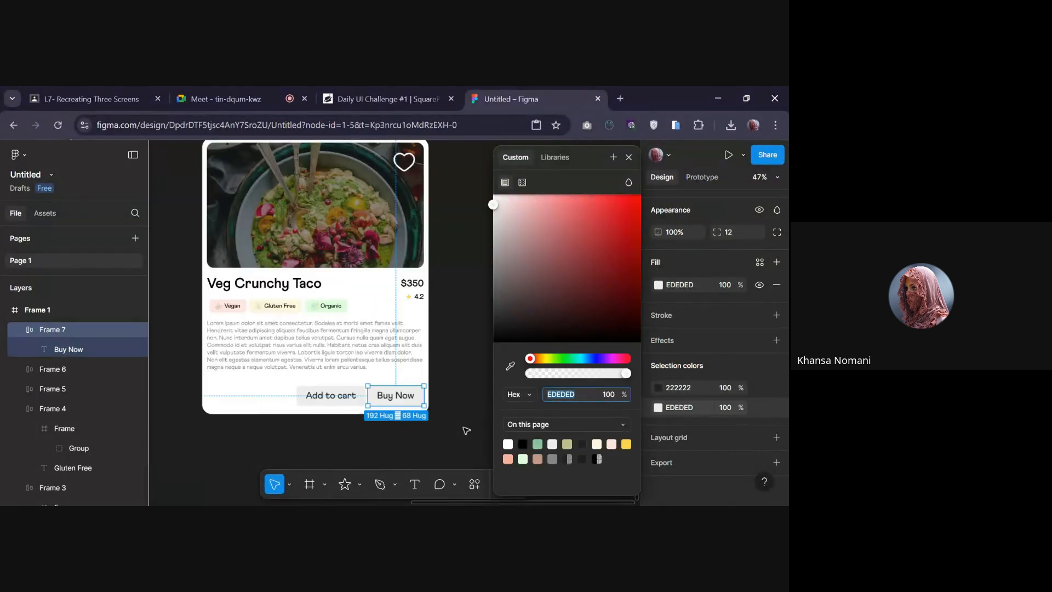
click(510, 365)
scroll(330, 361, right, 5)
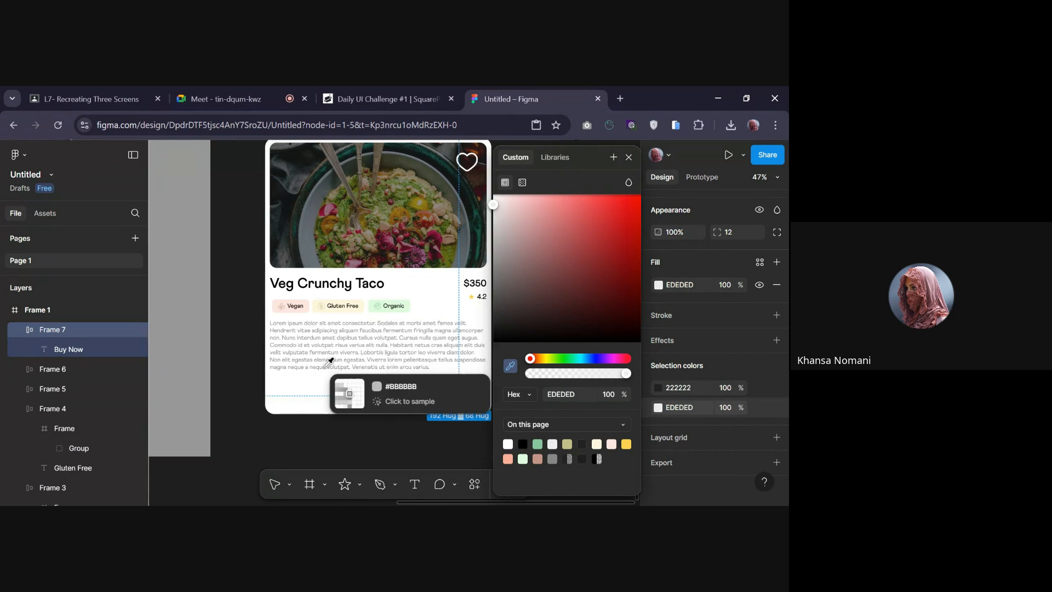
scroll(331, 363, up, 10)
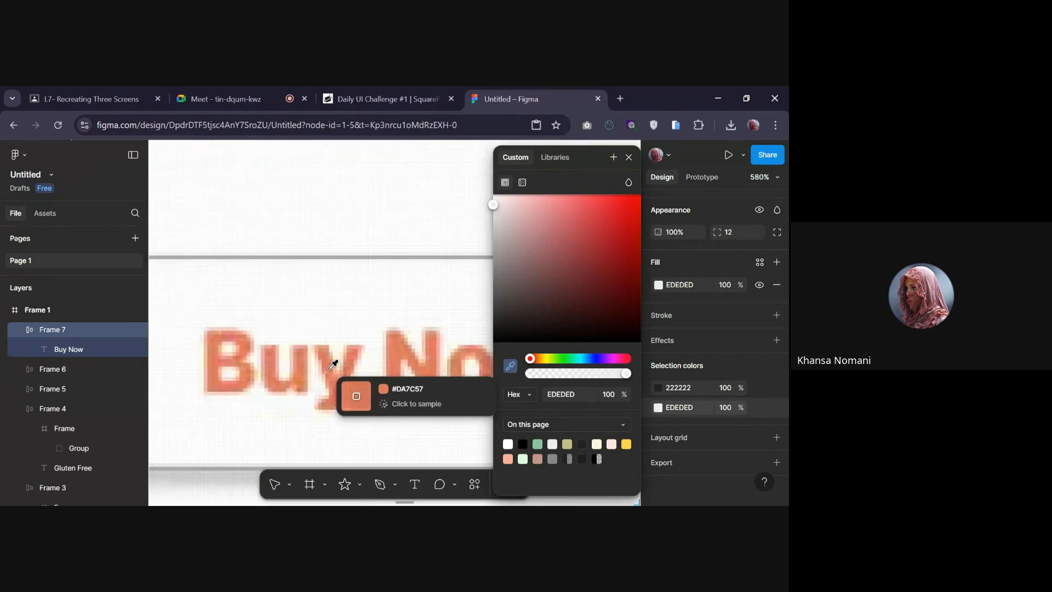
click(330, 362)
scroll(331, 365, down, 10)
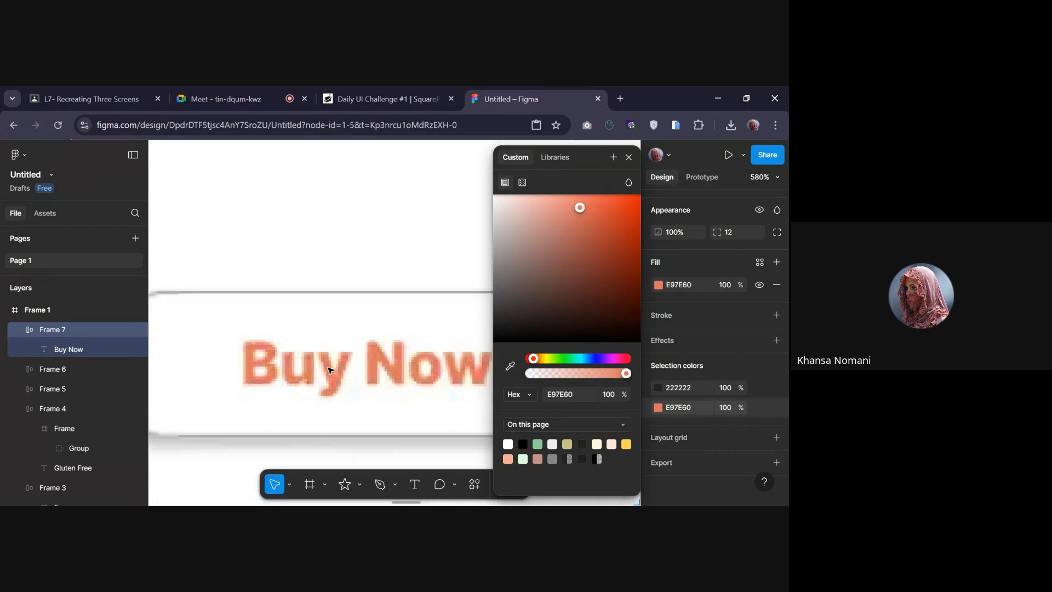
- Change the "Buy Now" label color to white, FFFFFF
scroll(330, 370, down, 3)
scroll(331, 369, left, 5)
click(692, 389)
text(ff)
key(Return)
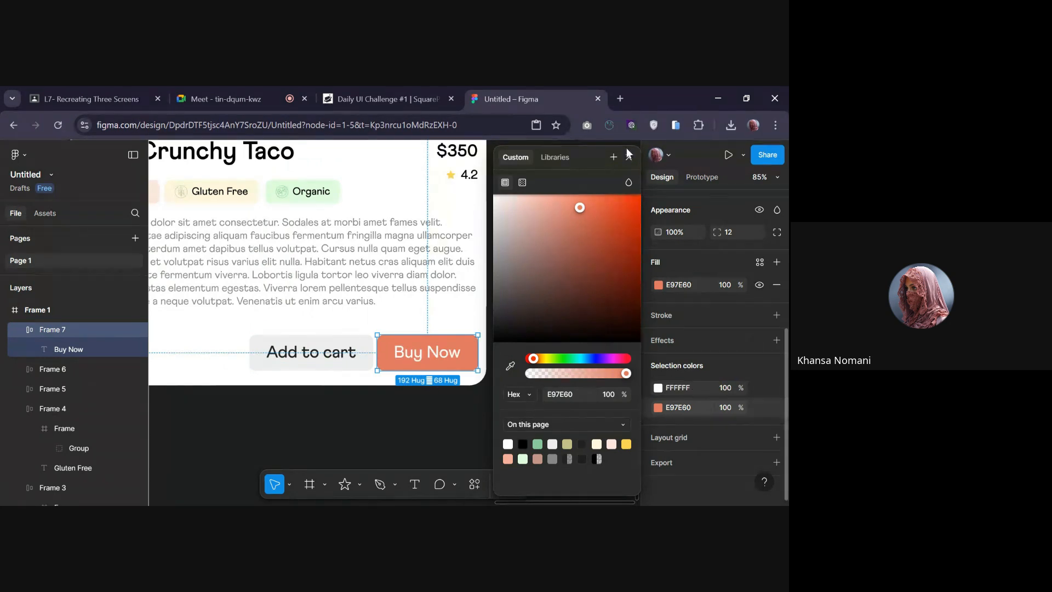
- Give the "Add to cart" button a 1 px inside stroke in the "Buy Now" orange E97E60 and hide its grey fill
click(690, 405)
key(ctrl+c)
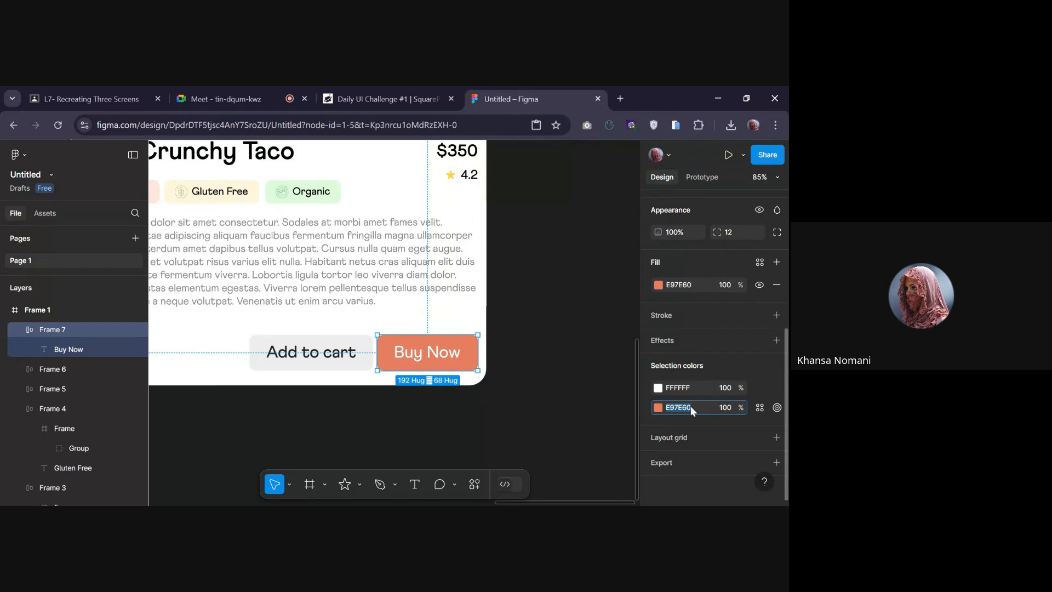
click(334, 352)
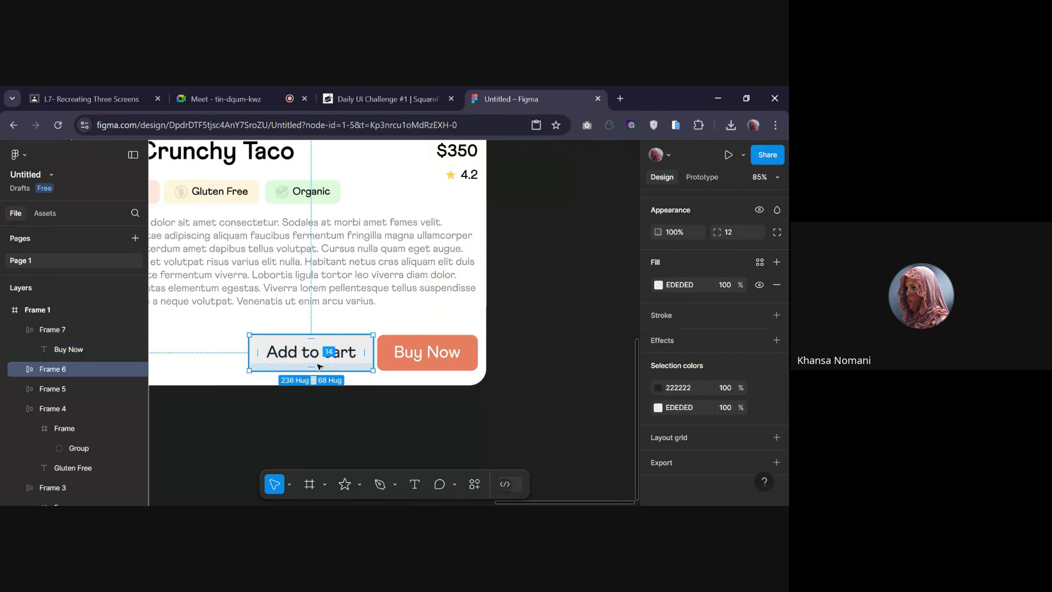
click(776, 314)
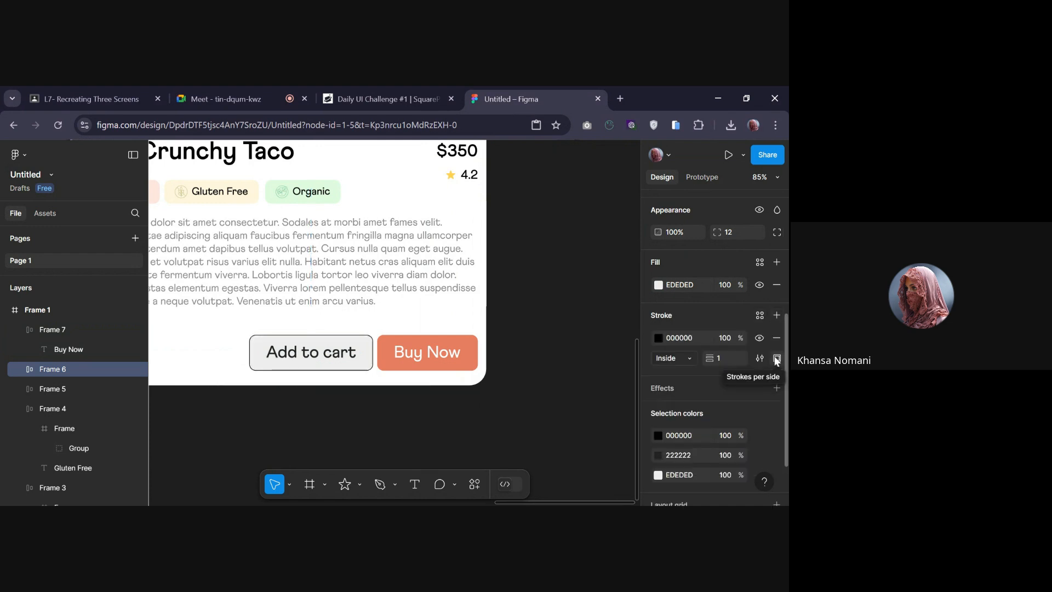
click(759, 284)
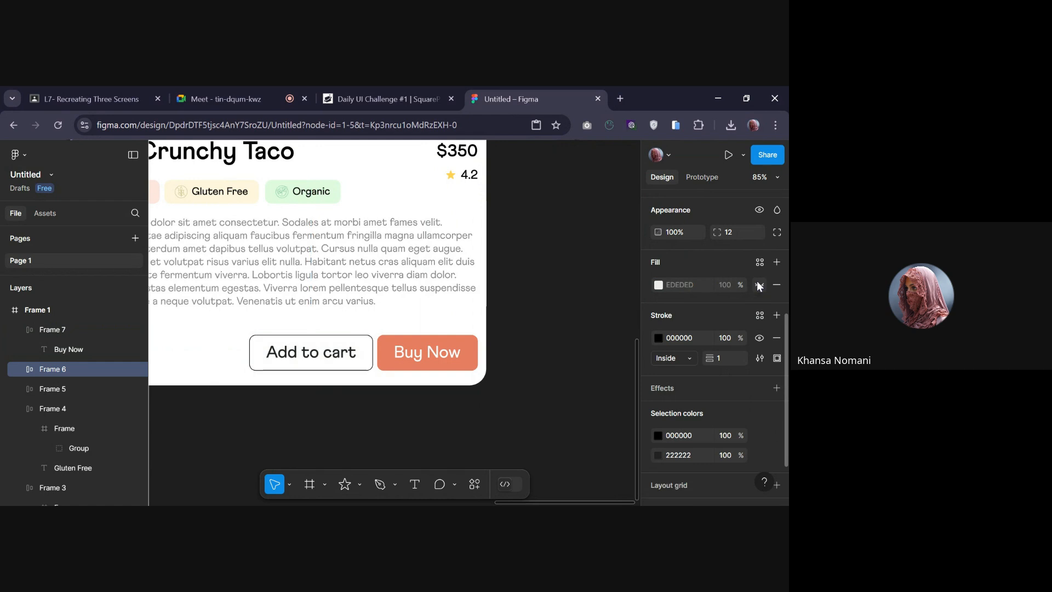
click(678, 340)
key(ctrl+v)
key(Return)
click(454, 412)
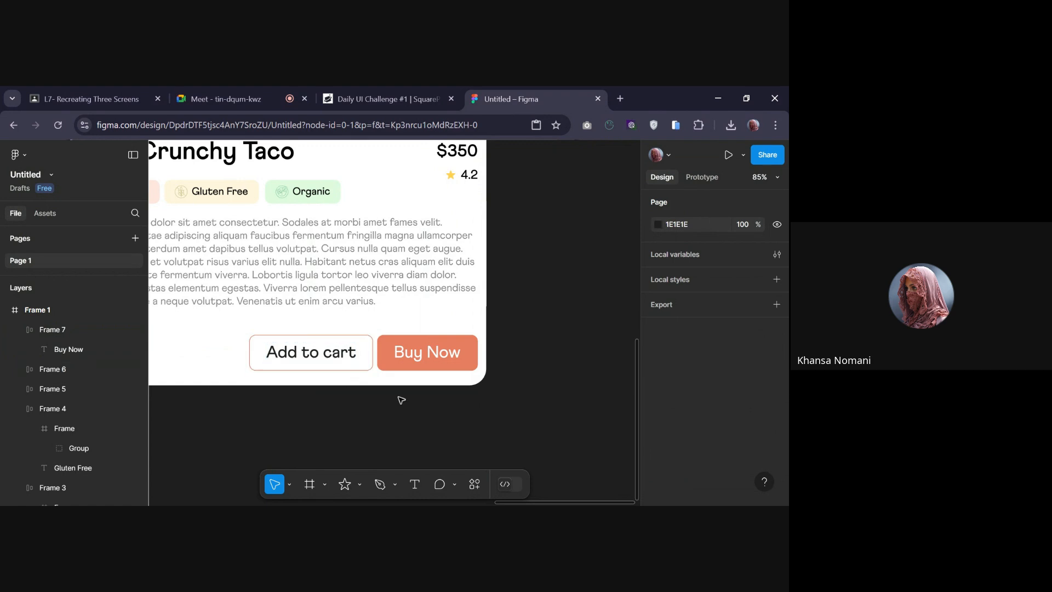
- Rename the card's frame as "Food"
scroll(418, 409, down, 5)
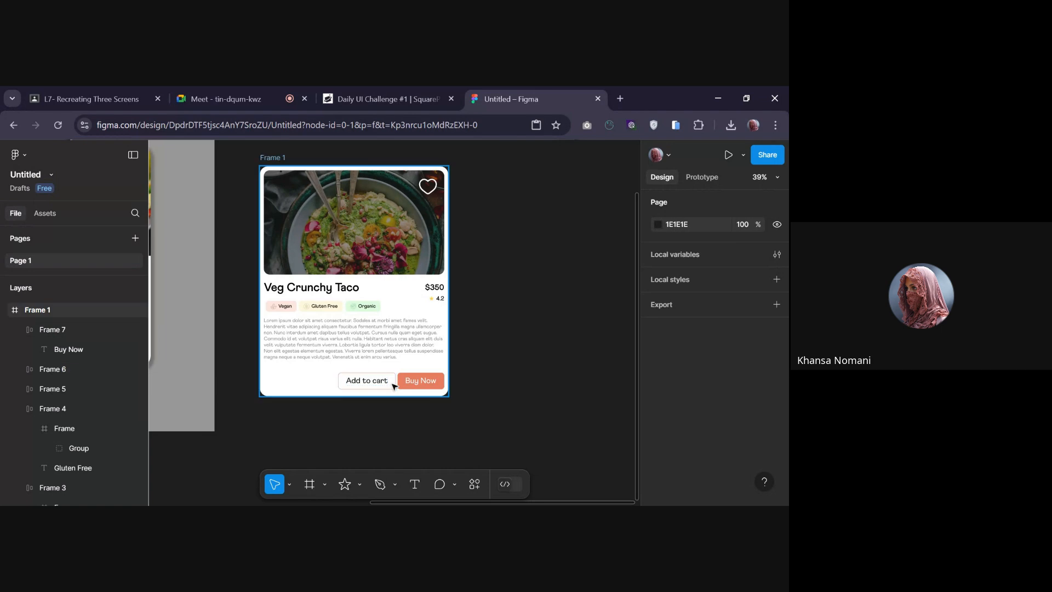
scroll(392, 380, up, 5)
scroll(454, 399, down, 5)
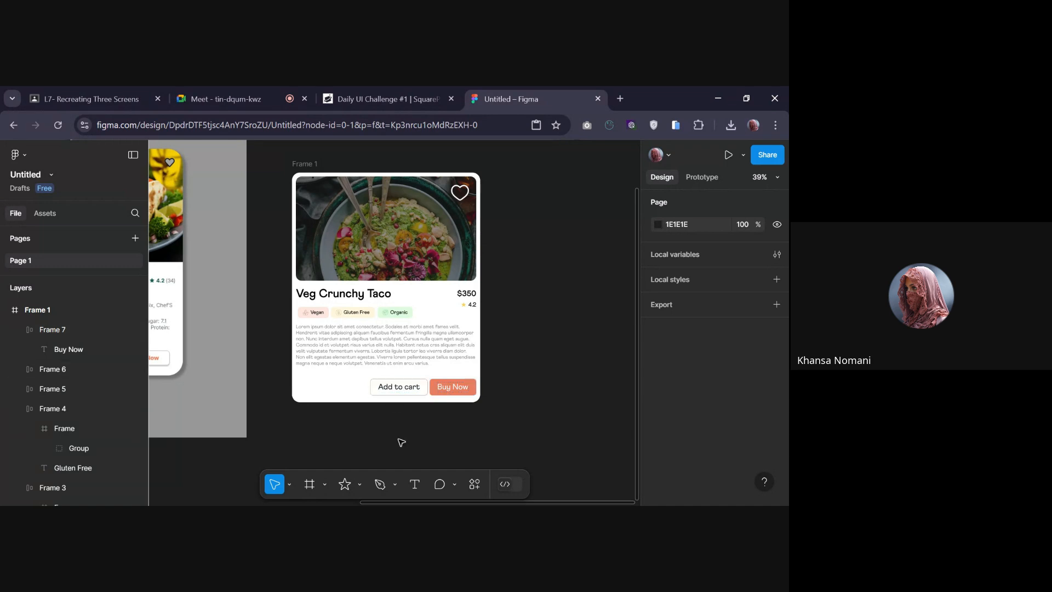
scroll(401, 442, down, 5)
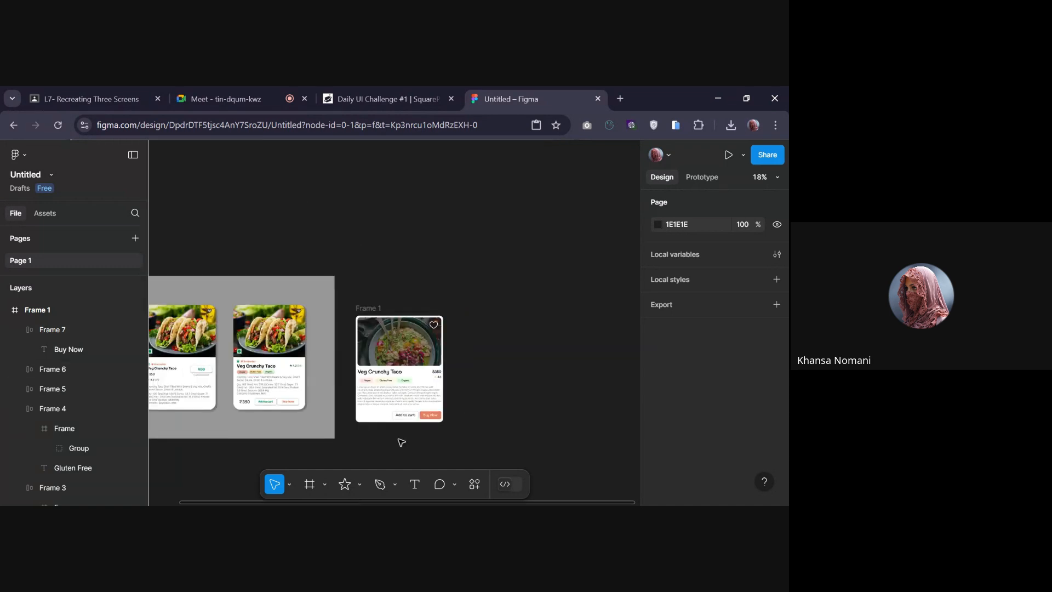
double_click(374, 309)
text(Food)
key(Return)
scroll(450, 261, down, 2)
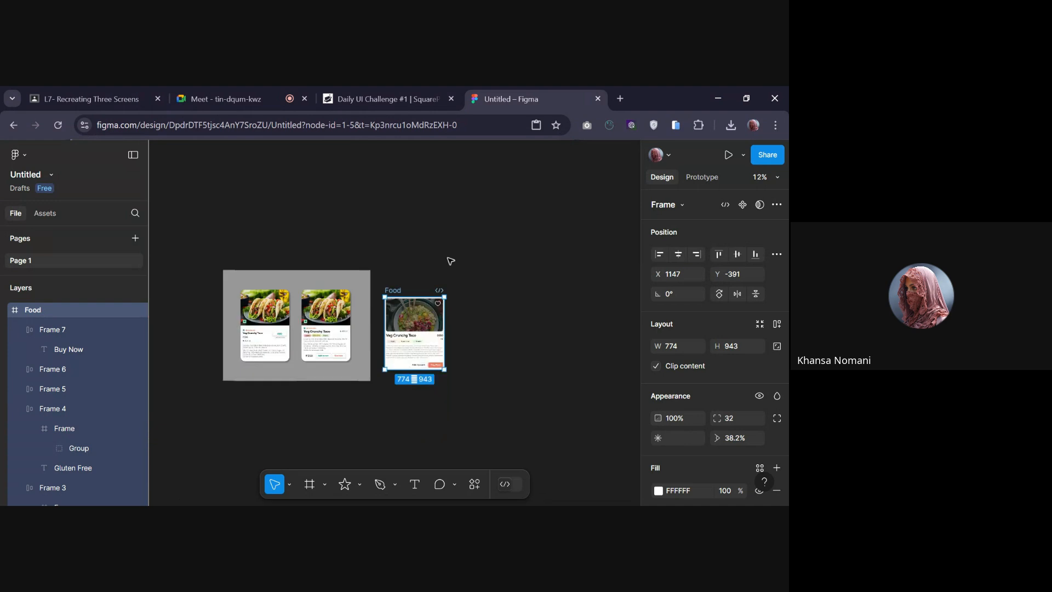
- Switch to the Daily UI Challenge #1 page and examine how the reference cards are presented on their background
click(377, 97)
scroll(382, 331, up, 5)
scroll(382, 330, down, 5)
scroll(381, 330, down, 5)
scroll(377, 329, up, 6)
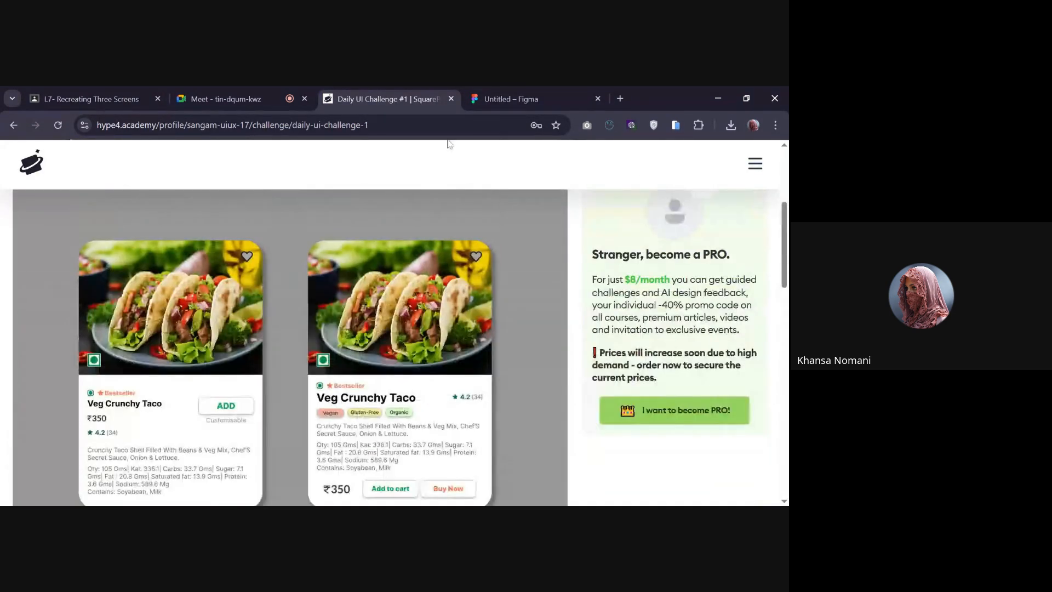
- Back in Figma, add a 1920 × 1080 Slide 16:9 frame beside the Food card and move the card into its right half
click(505, 89)
key(f)
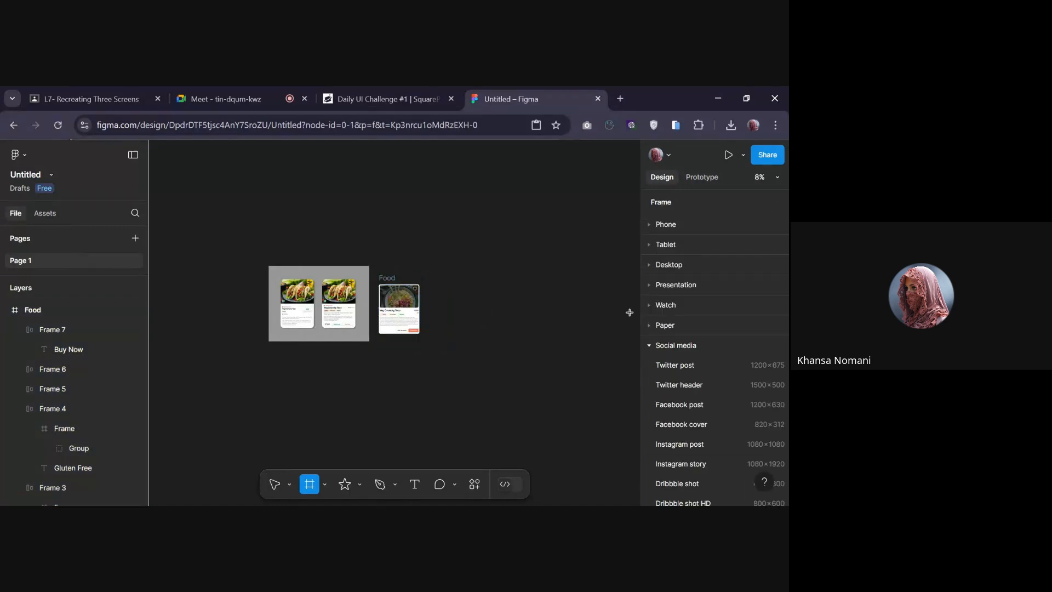
click(649, 286)
click(679, 304)
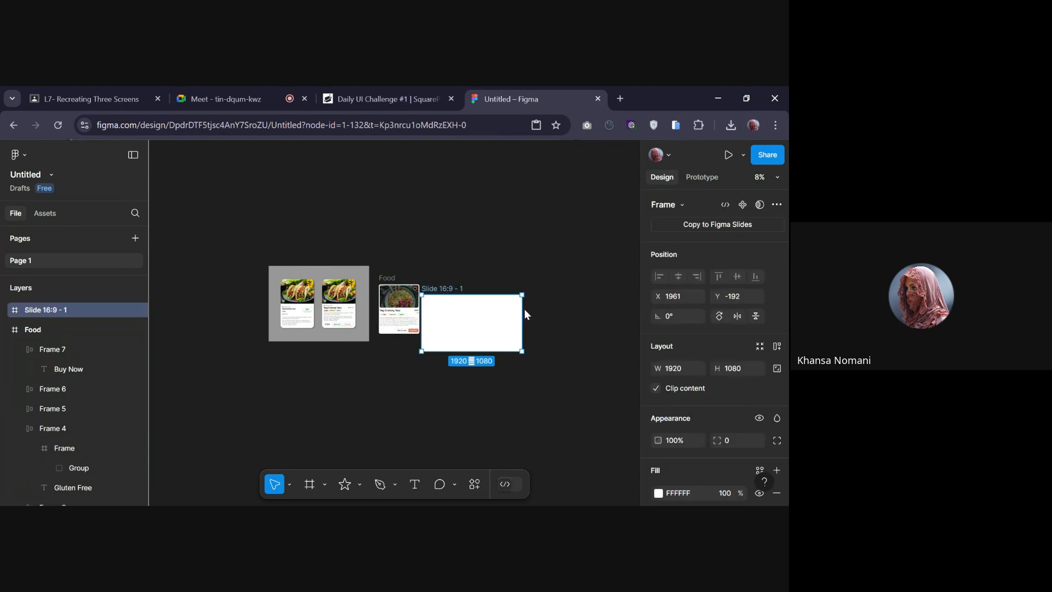
drag(482, 317, 492, 290)
scroll(546, 288, up, 5)
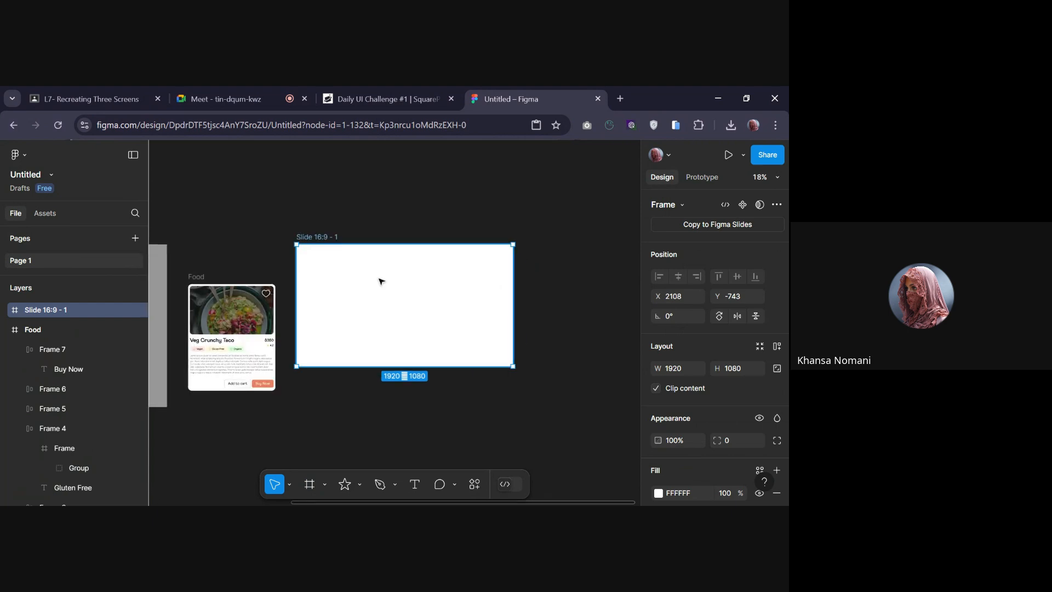
click(200, 277)
drag(239, 273, 425, 247)
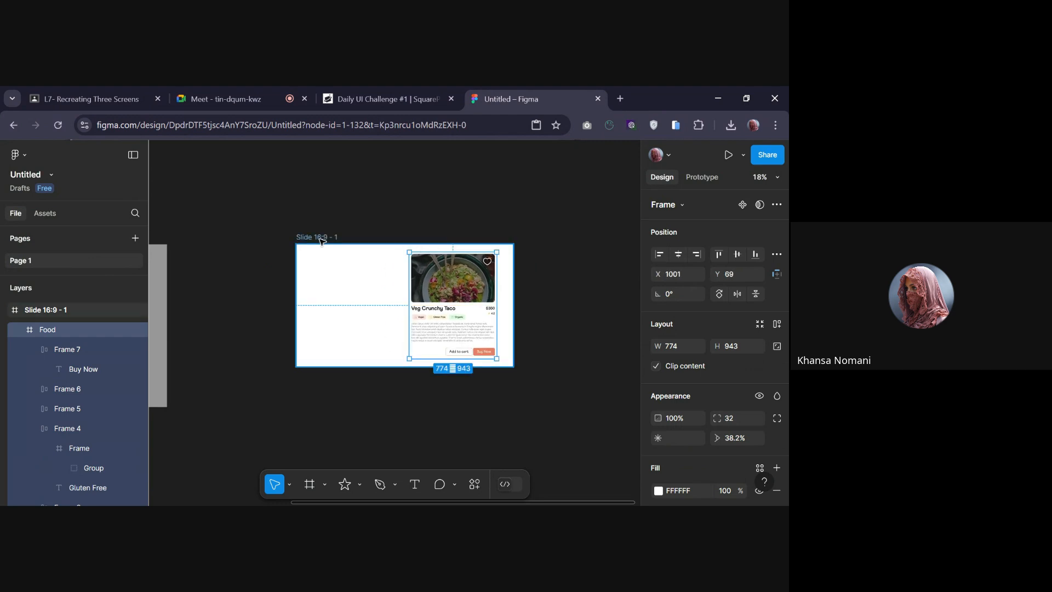
- Add a drop shadow to the Food card with an X offset of 4 and a blur of 40
scroll(491, 292, up, 4)
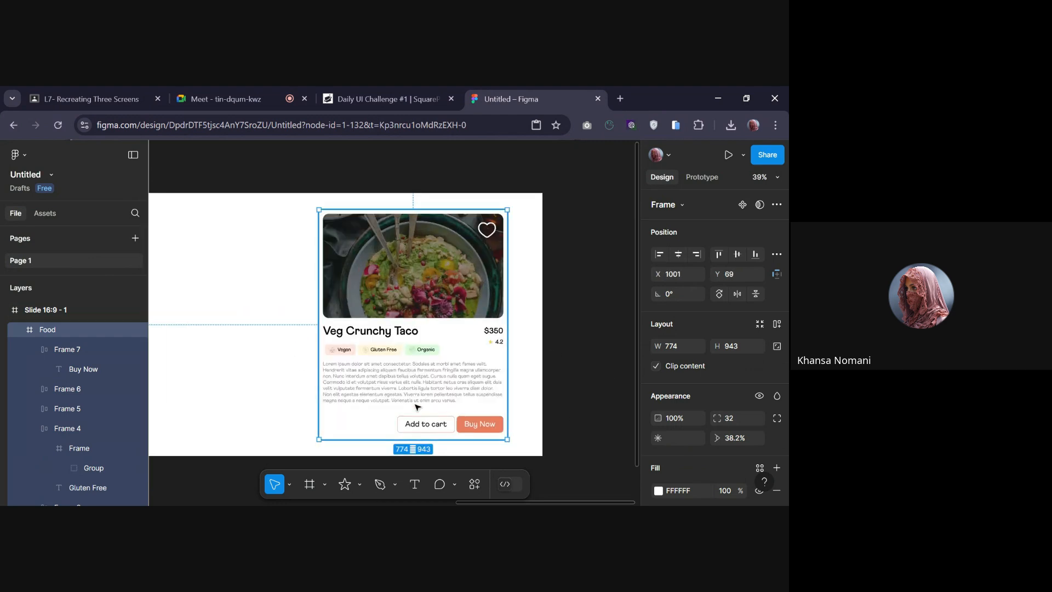
scroll(765, 429, down, 3)
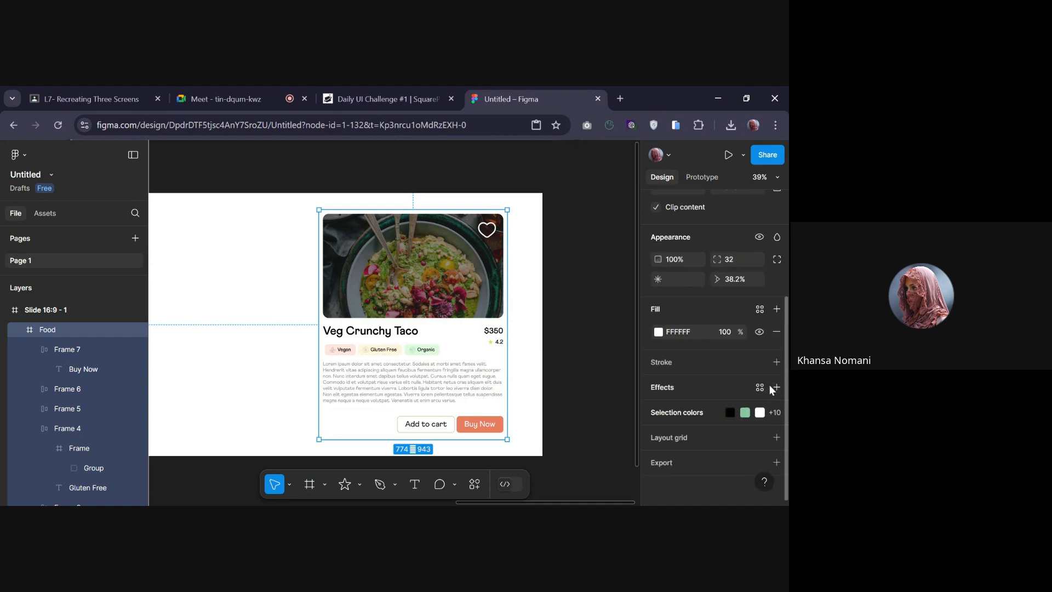
click(775, 387)
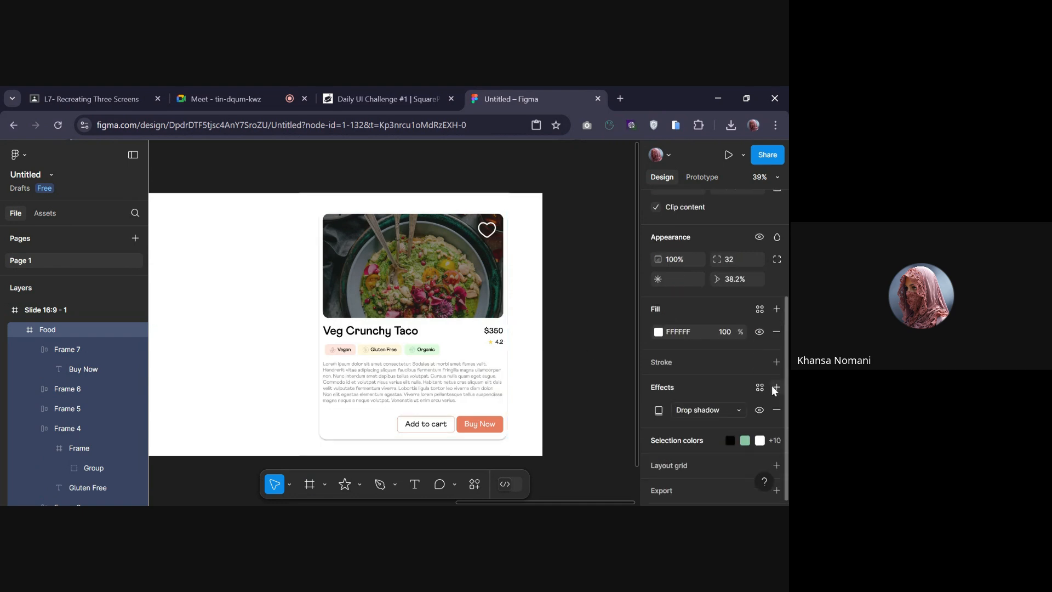
click(683, 412)
click(659, 418)
click(659, 411)
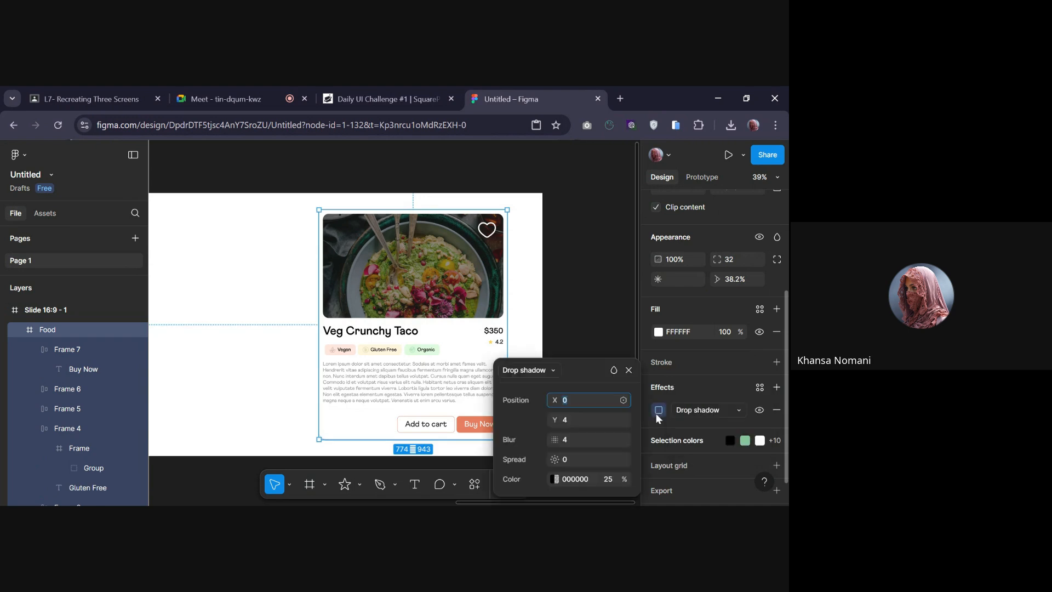
text(4)
click(577, 438)
text(0)
key(Return)
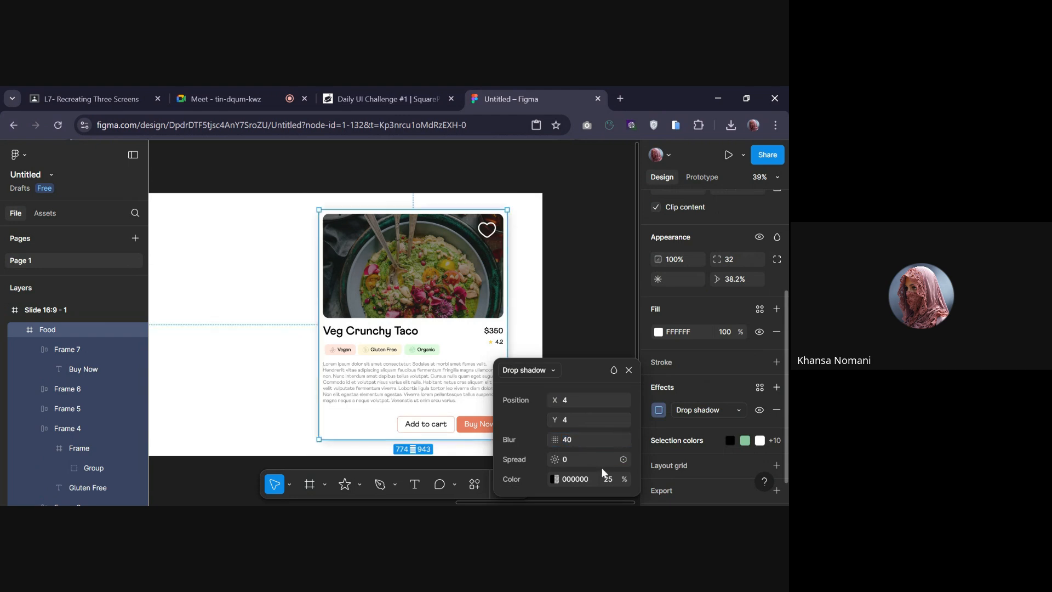
- Set the opacity of the Food card's drop shadow to 12% and deselect the card
click(611, 479)
text(12)
key(Return)
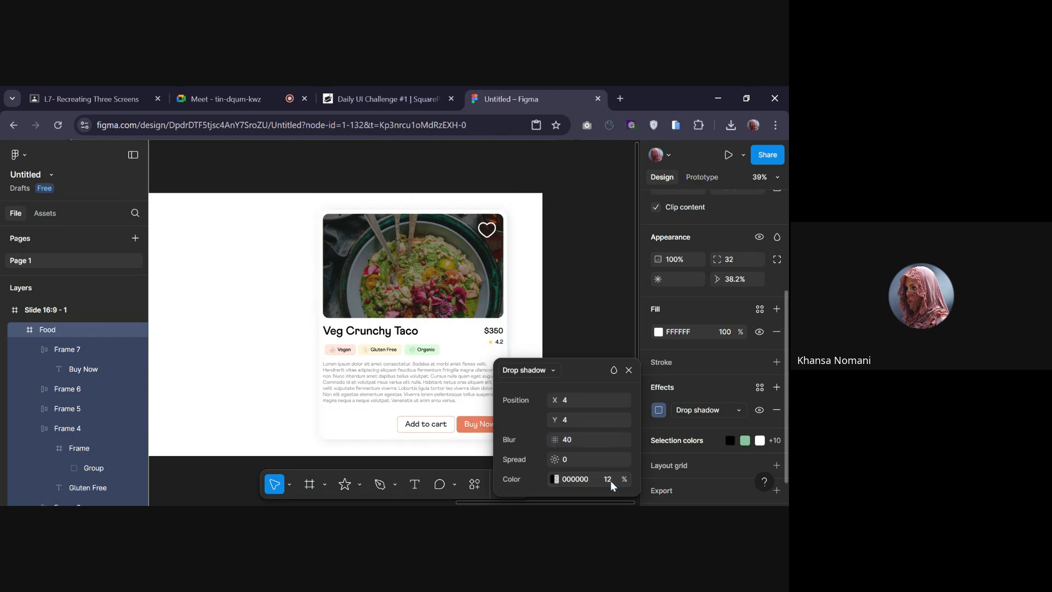
click(585, 308)
click(485, 371)
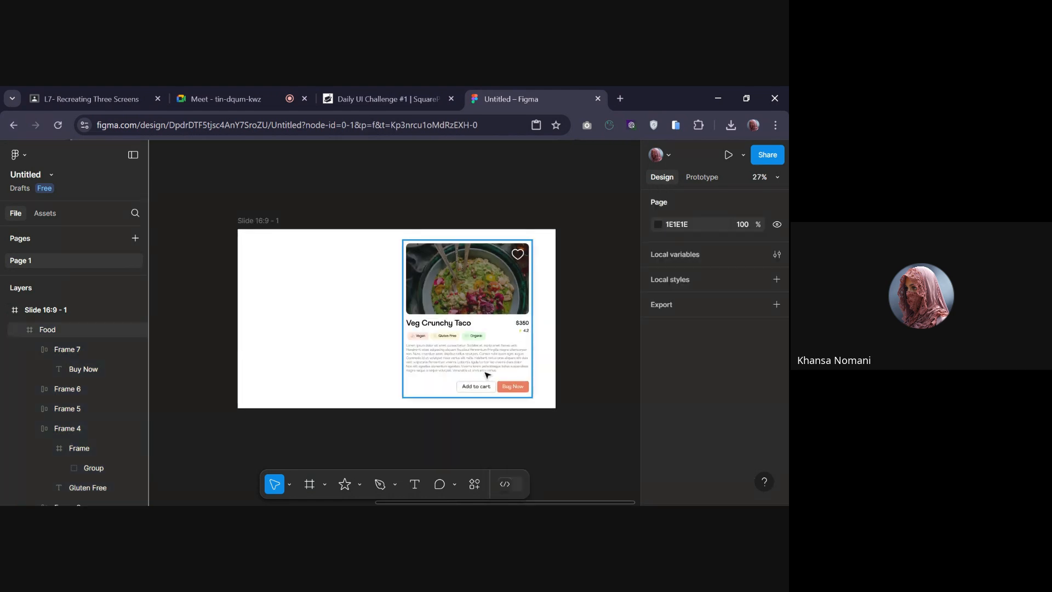
- Compare the shadow and background of the reference image's second taco card with the Food card on the slide
scroll(486, 370, up, 3)
scroll(438, 417, down, 8)
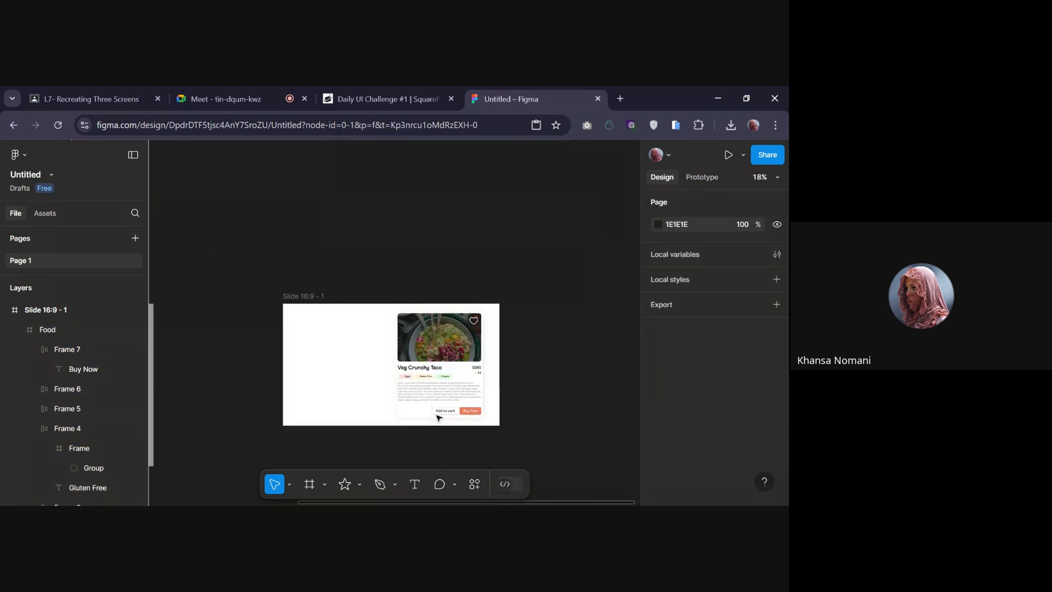
scroll(446, 418, left, 5)
scroll(488, 416, up, 5)
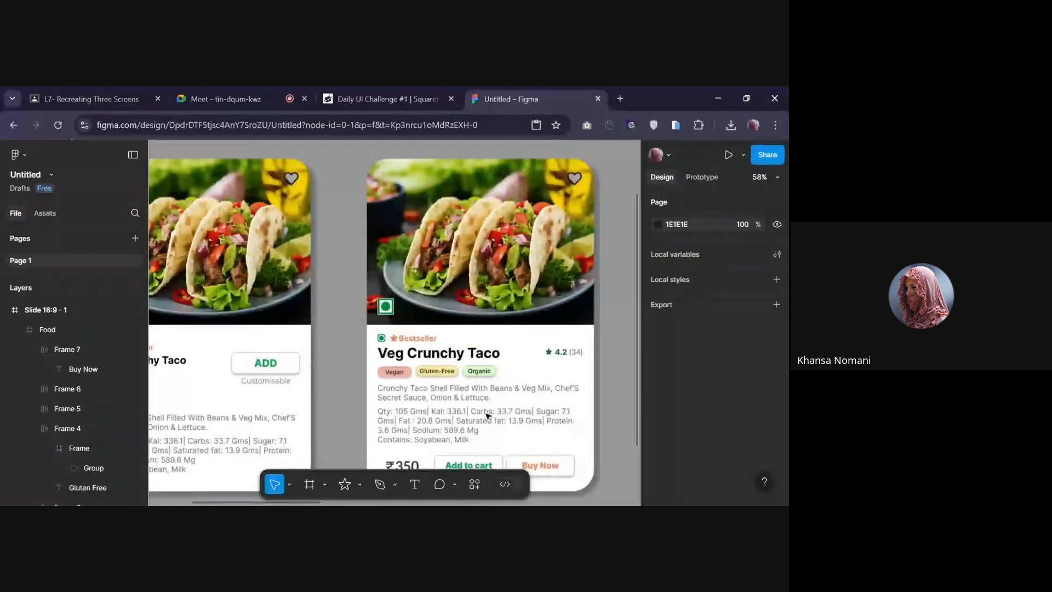
scroll(506, 372, down, 1)
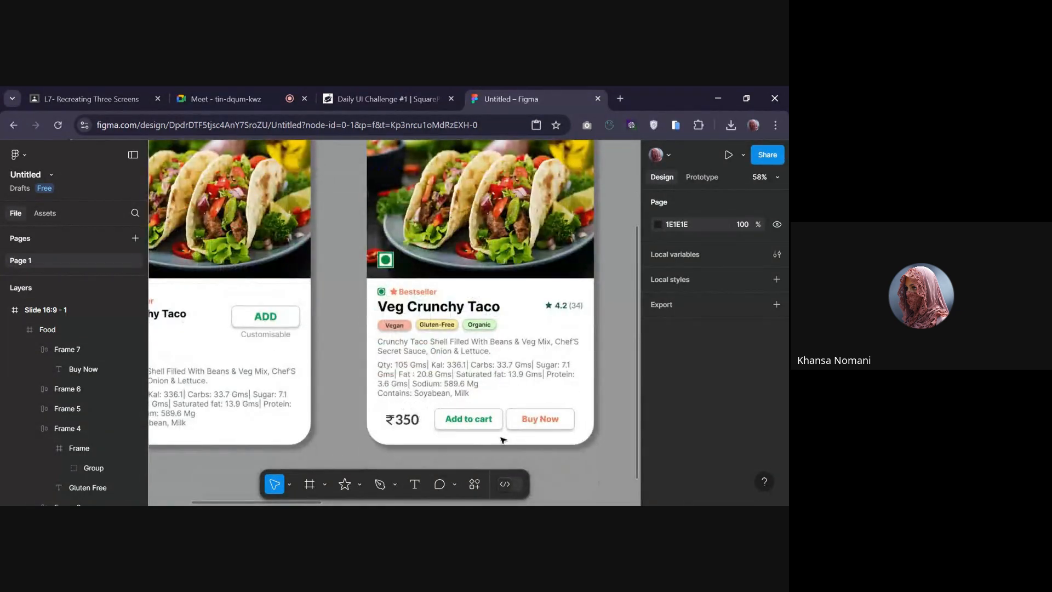
scroll(502, 440, down, 5)
scroll(503, 441, right, 8)
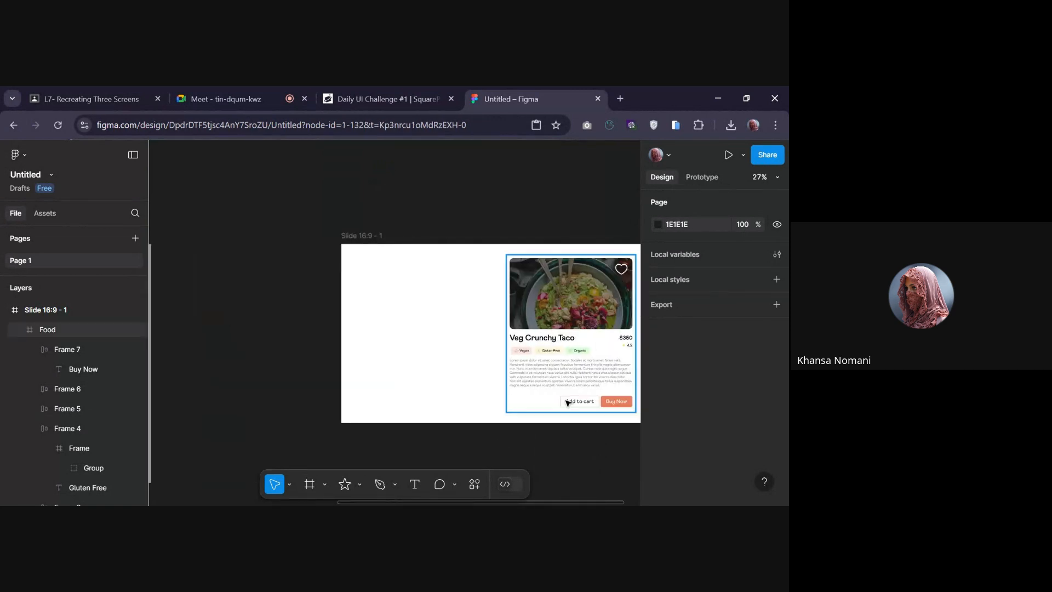
- Set the Food card's drop shadow to a blur of 60 and a spread of 12, and deselect the card
click(513, 394)
scroll(513, 394, right, 5)
scroll(512, 394, up, 3)
scroll(711, 406, down, 4)
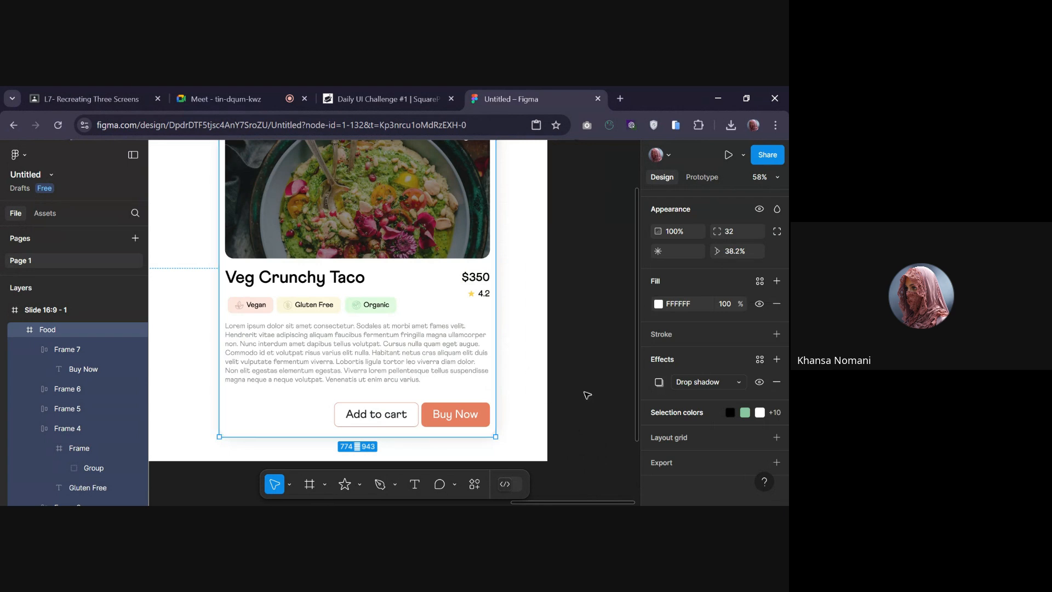
click(658, 382)
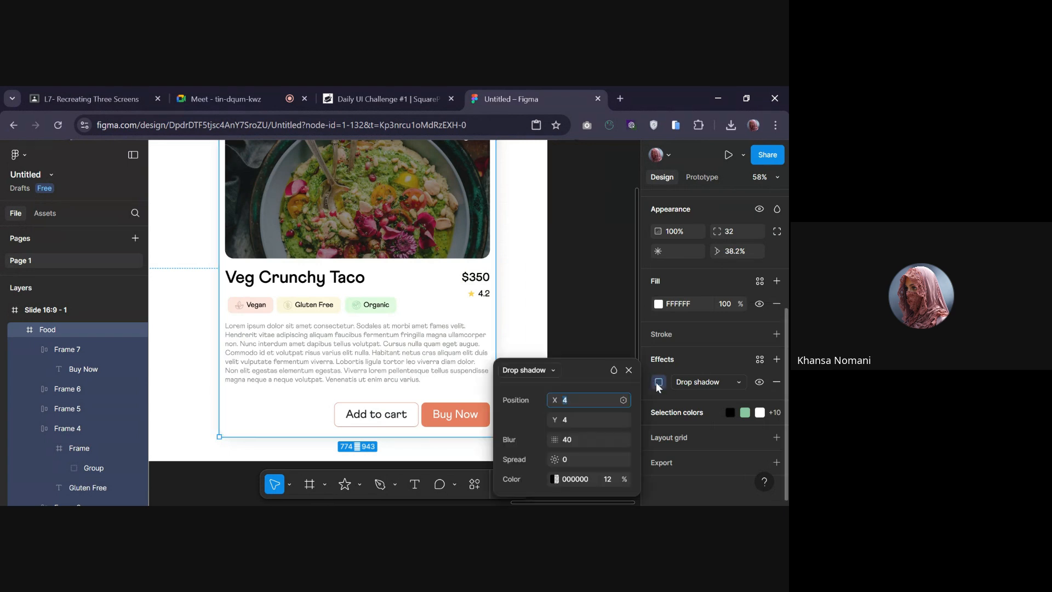
click(574, 441)
text(6)
click(608, 480)
click(564, 459)
text(12)
key(Return)
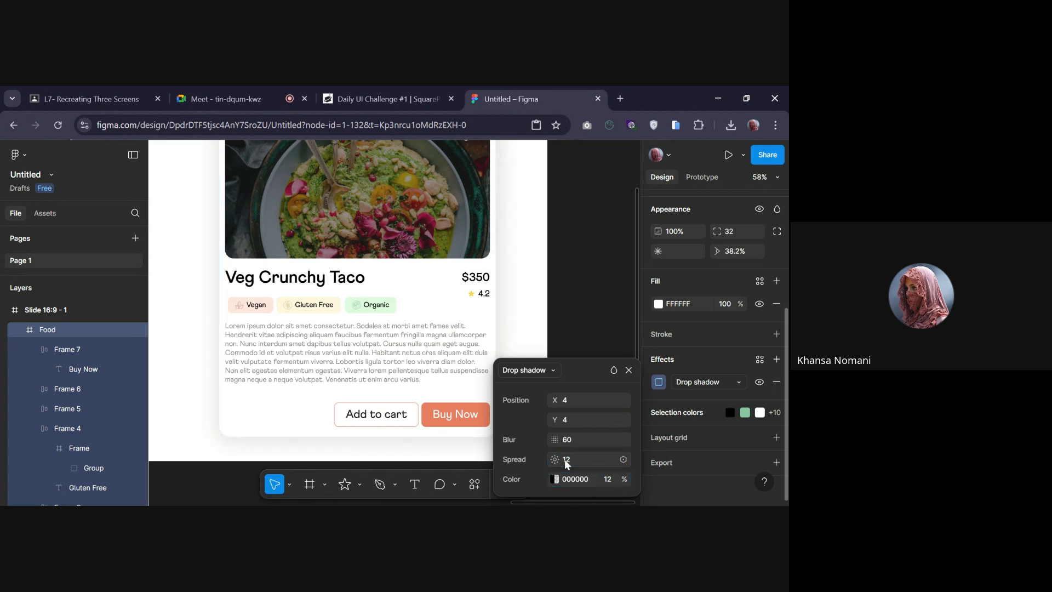
click(585, 272)
scroll(585, 272, down, 3)
scroll(584, 273, up, 2)
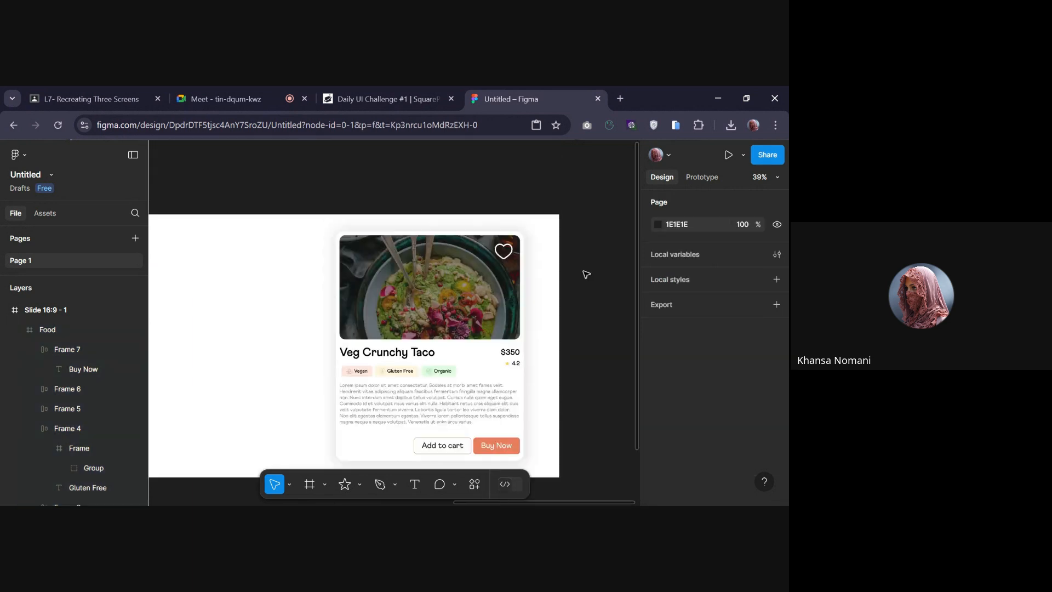
- Stretch the slide frame to a height of 1295 and move the Food card to X 1012, Y 176, vertically centred
scroll(522, 294, down, 4)
click(331, 247)
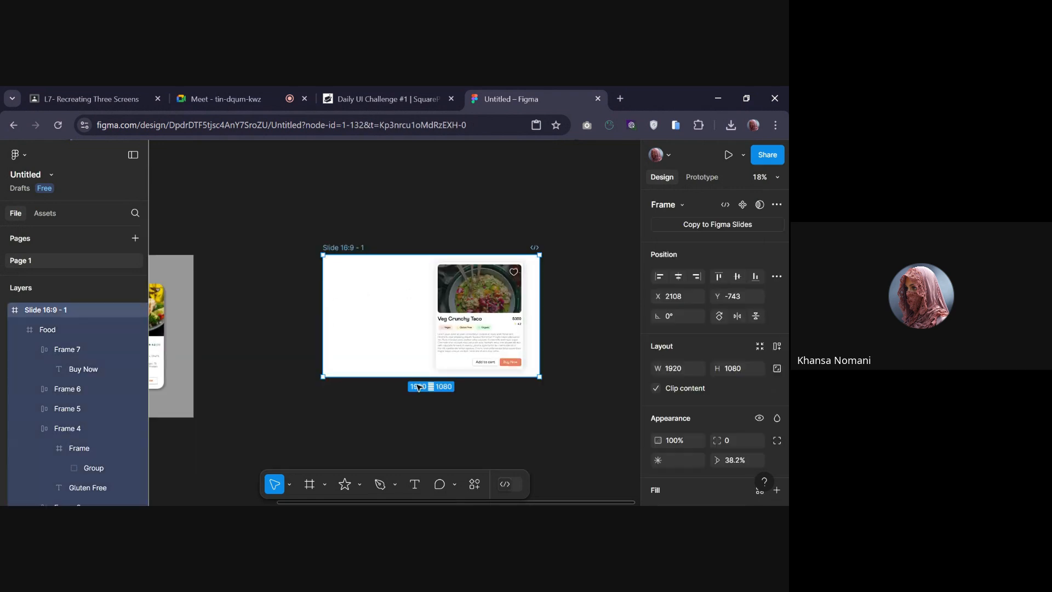
drag(424, 398, 425, 401)
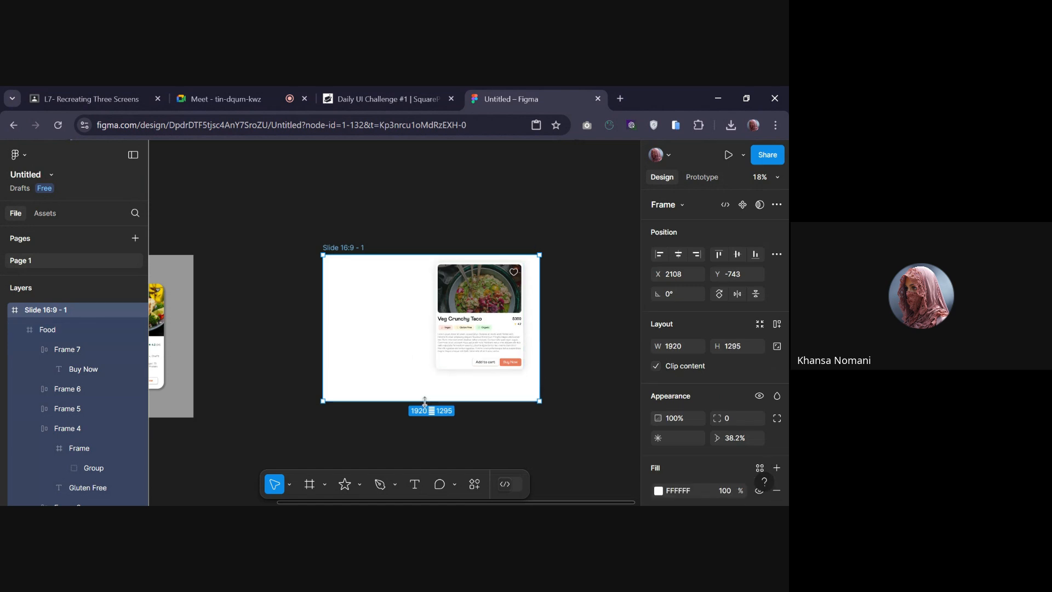
click(477, 324)
drag(490, 316, 491, 327)
scroll(492, 328, left, 5)
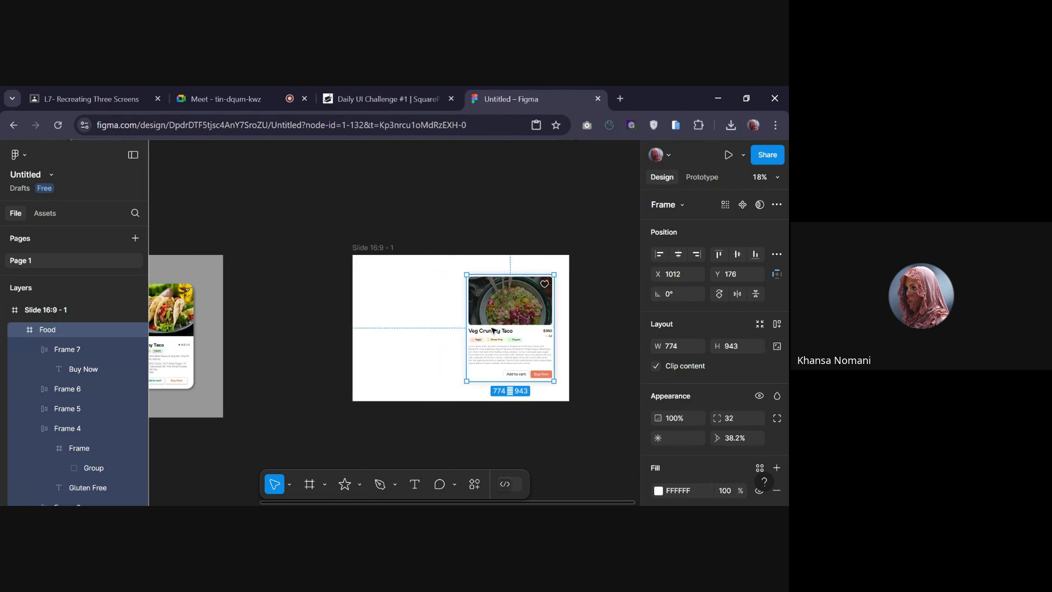
- Select the original reference image and examine its two Veg Crunchy Taco cards
ctrl+scroll(258, 358, down, 4)
click(277, 358)
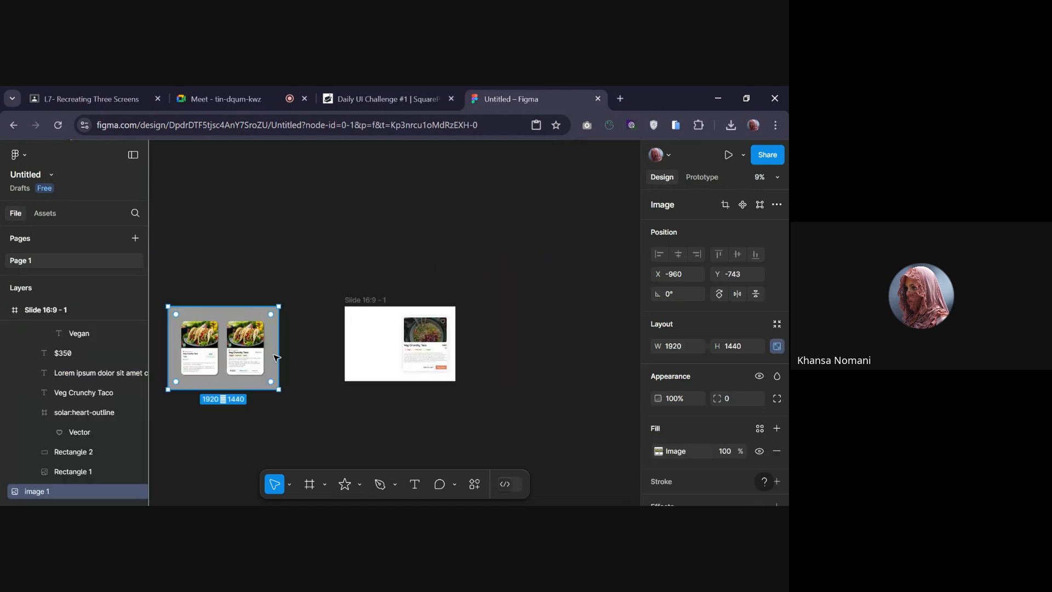
ctrl+scroll(243, 370, up, 5)
ctrl+scroll(243, 369, down, 2)
scroll(243, 370, left, 1)
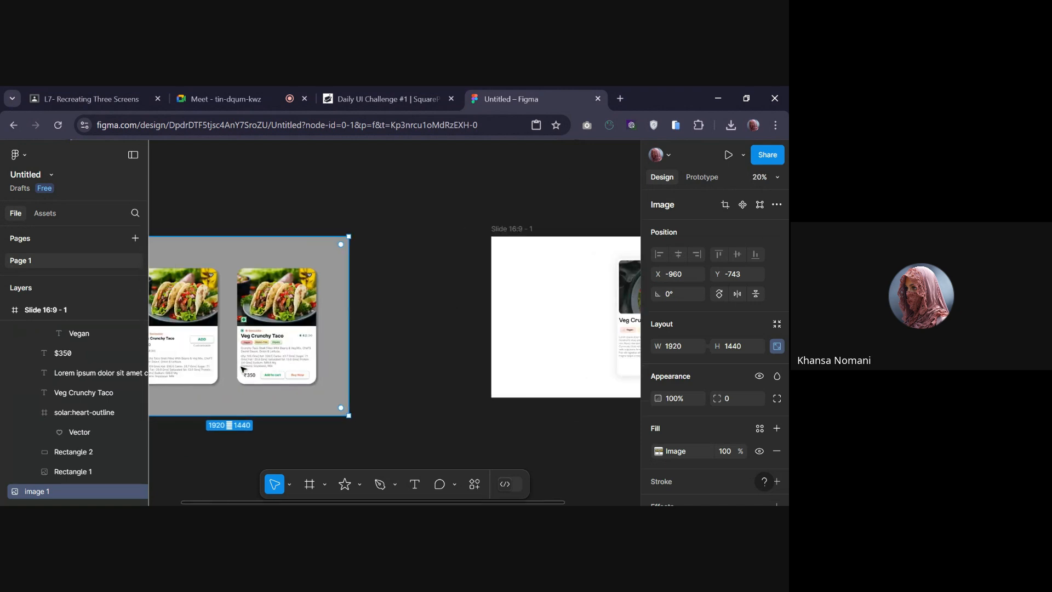
ctrl+scroll(254, 333, up, 5)
ctrl+scroll(253, 333, down, 5)
scroll(254, 333, left, 8)
scroll(446, 386, right, 3)
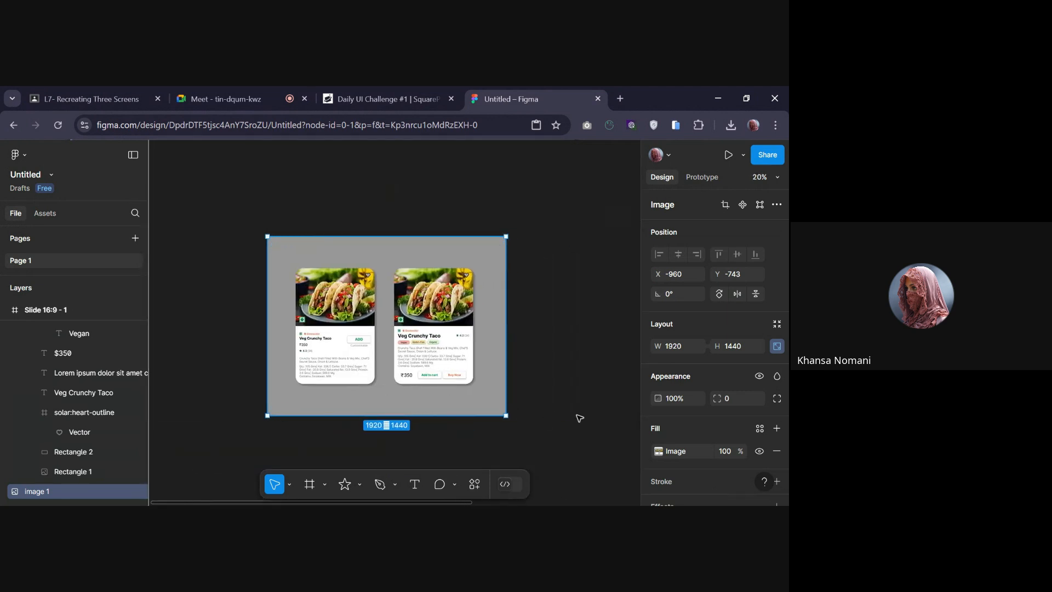
- Duplicate the reference image directly below itself, and reselect the original above
ctrl+scroll(417, 372, down, 3)
scroll(419, 356, down, 3)
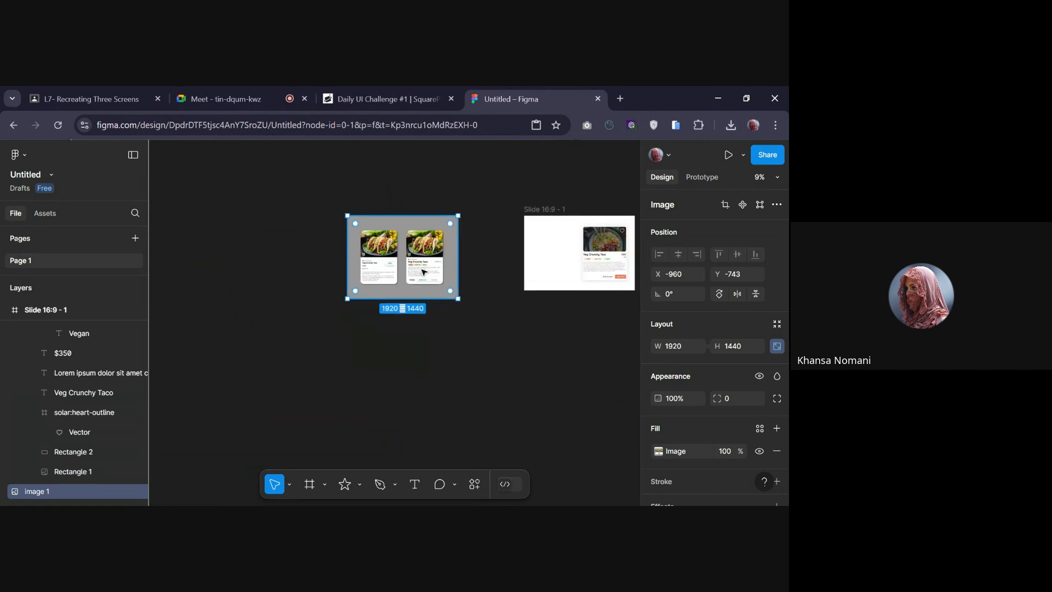
alt+drag(420, 262, 417, 349)
click(432, 276)
key(shift+2)
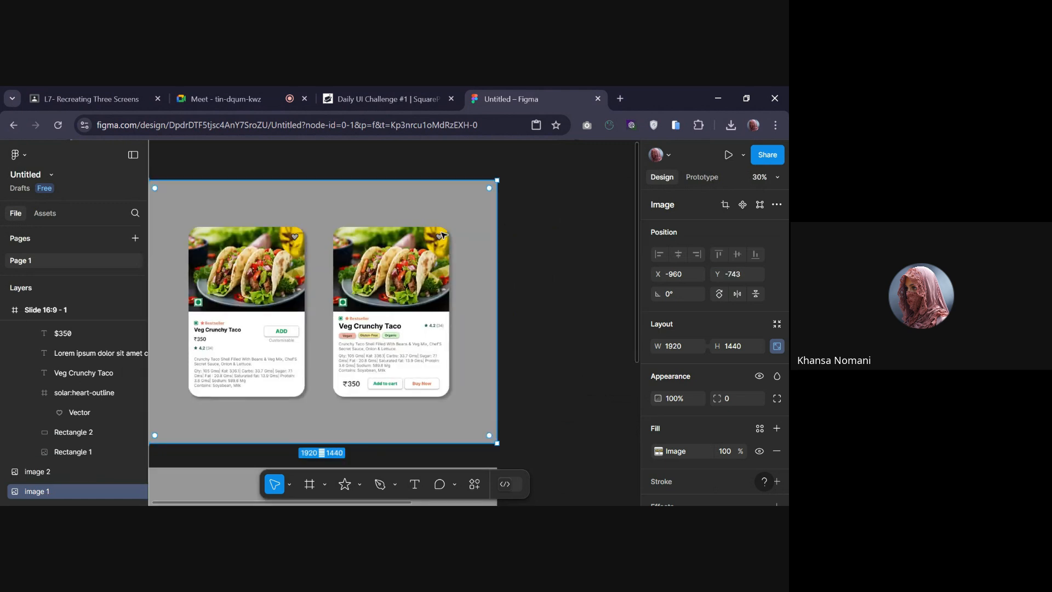
- Draw a rectangle about 634 × 143 across the right-hand card's photo in the upper reference image
key(r)
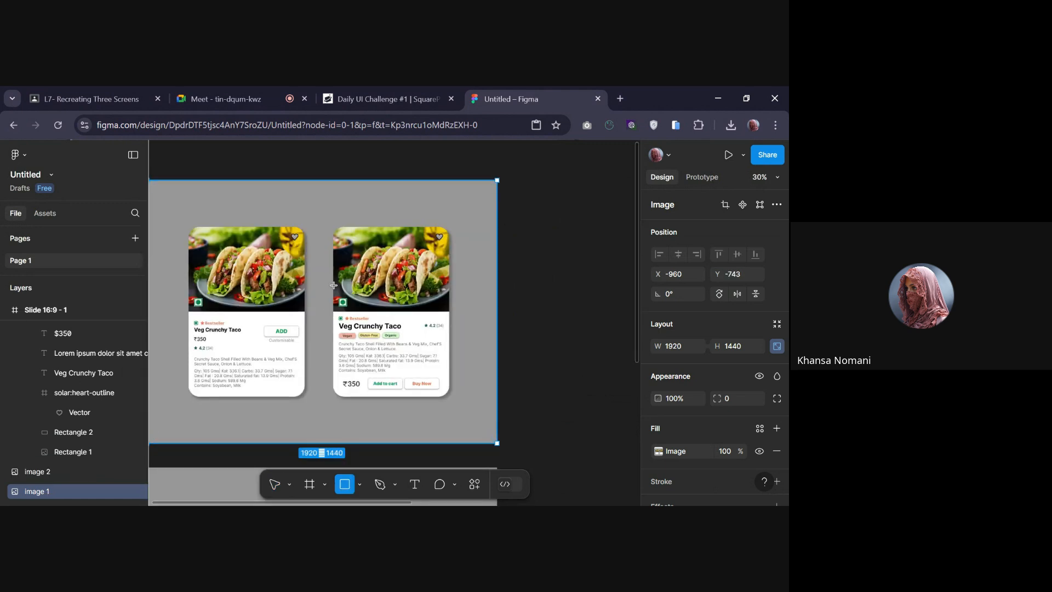
mouse_move(334, 285)
mouse_down()
mouse_move(447, 328)
mouse_move(455, 285)
mouse_move(385, 298)
mouse_move(423, 297)
mouse_up()
key(shift+2)
scroll(456, 286, up, 10)
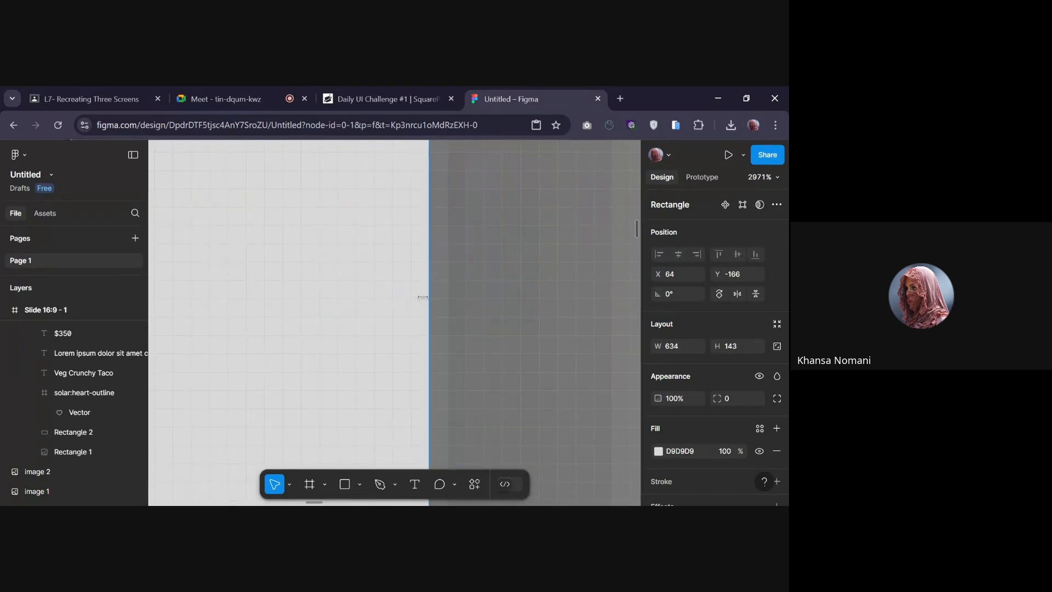
scroll(422, 297, down, 10)
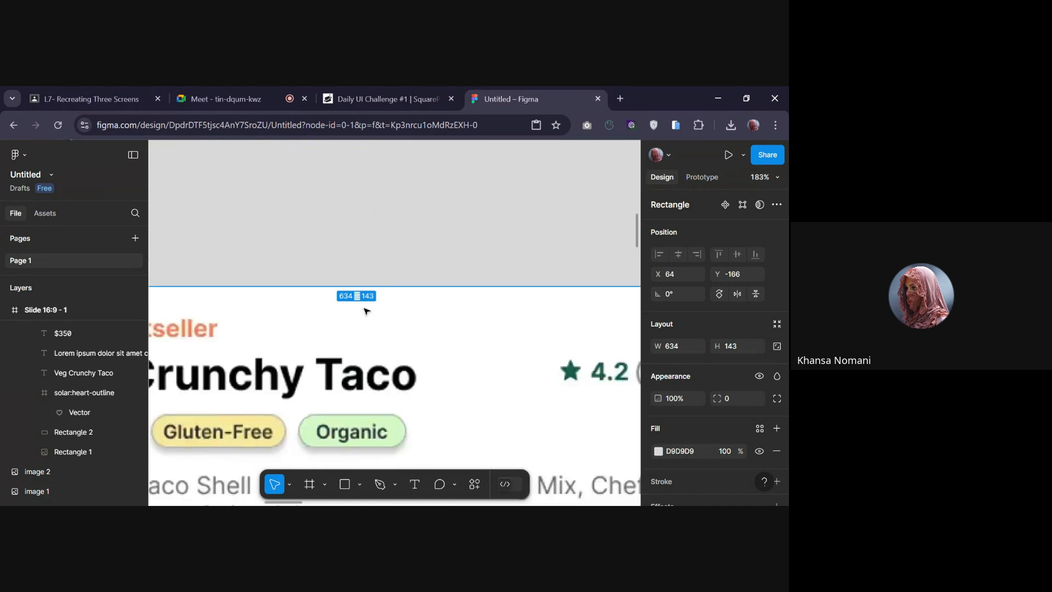
- Resize the rectangle to 636 × 931 so that it covers the whole right-hand taco card
scroll(367, 311, left, 5)
scroll(345, 305, up, 4)
drag(325, 305, 350, 215)
scroll(320, 306, down, 5)
scroll(347, 216, up, 5)
scroll(350, 215, down, 5)
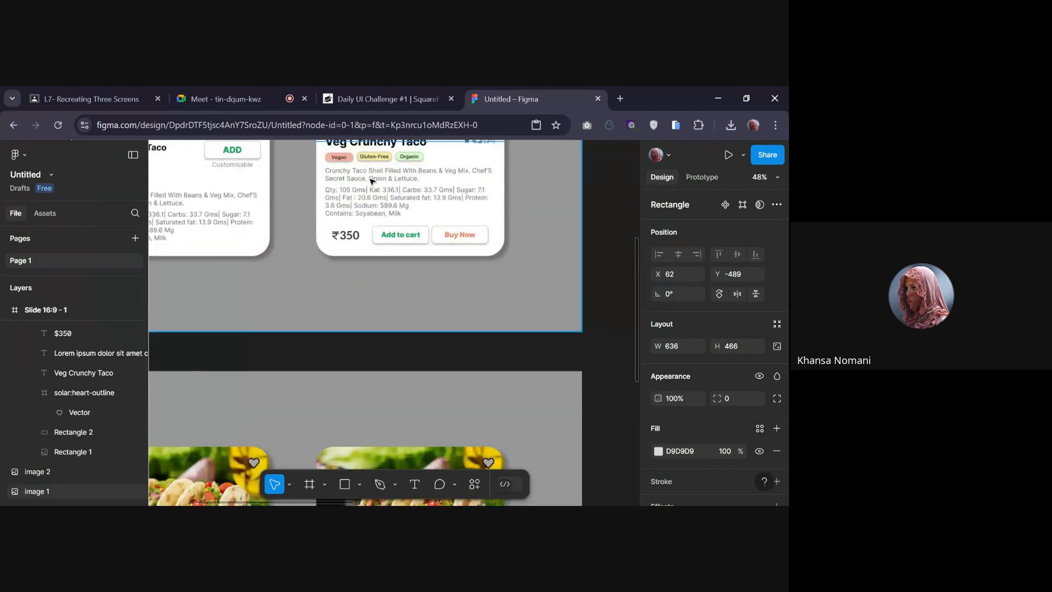
scroll(372, 181, up, 2)
drag(371, 192, 369, 314)
scroll(327, 313, up, 5)
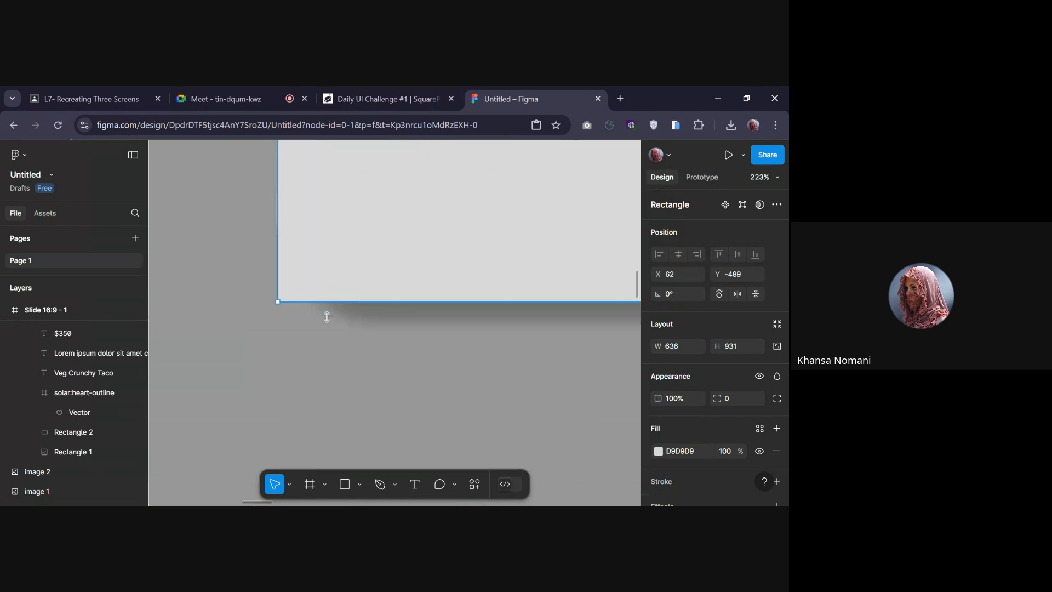
- Round the covering rectangle's corners to a radius of 59, matching the card's corners
drag(286, 294, 357, 221)
scroll(296, 315, down, 10)
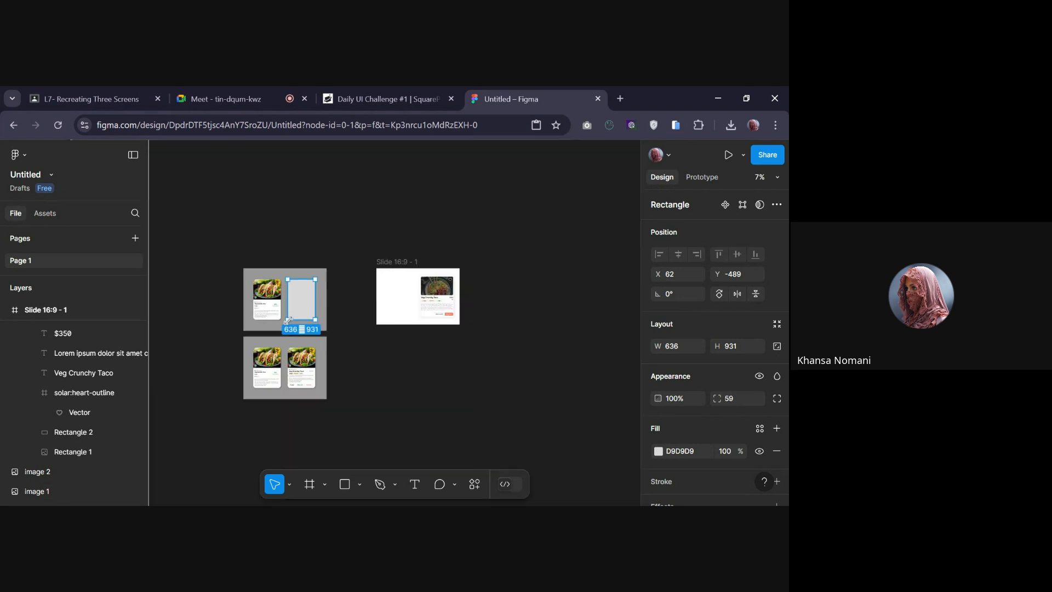
scroll(296, 301, up, 5)
scroll(327, 289, left, 3)
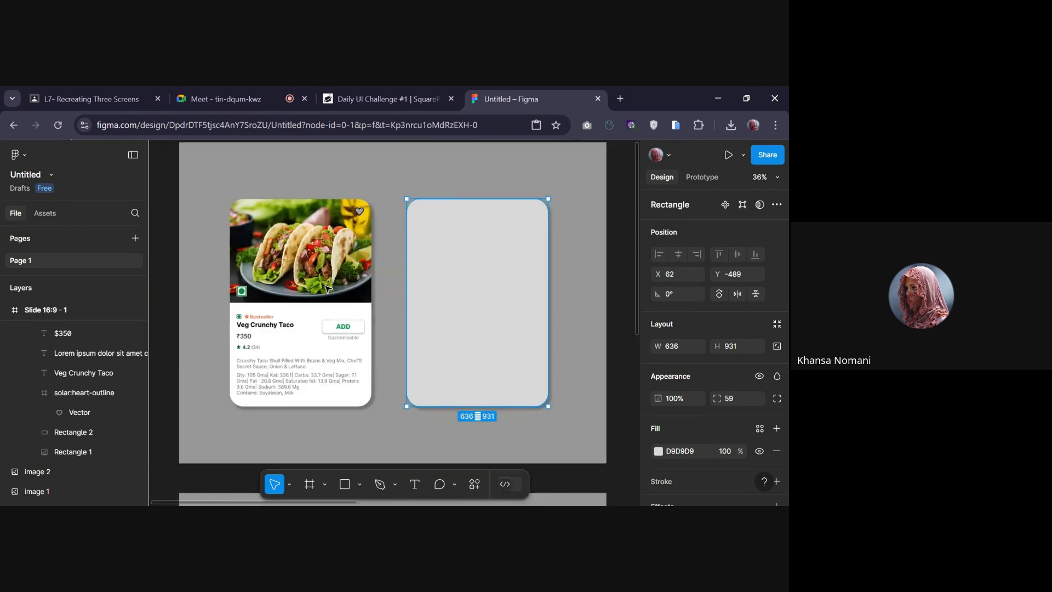
- Send the rounded rectangle to the back, behind the upper reference image
right_click(463, 229)
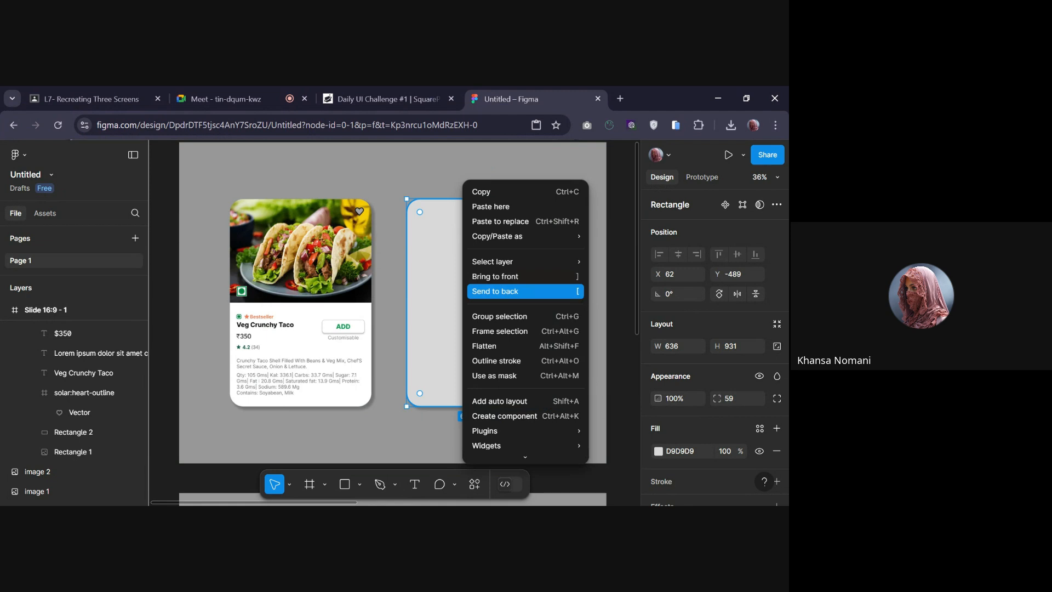
click(580, 291)
scroll(411, 339, down, 10)
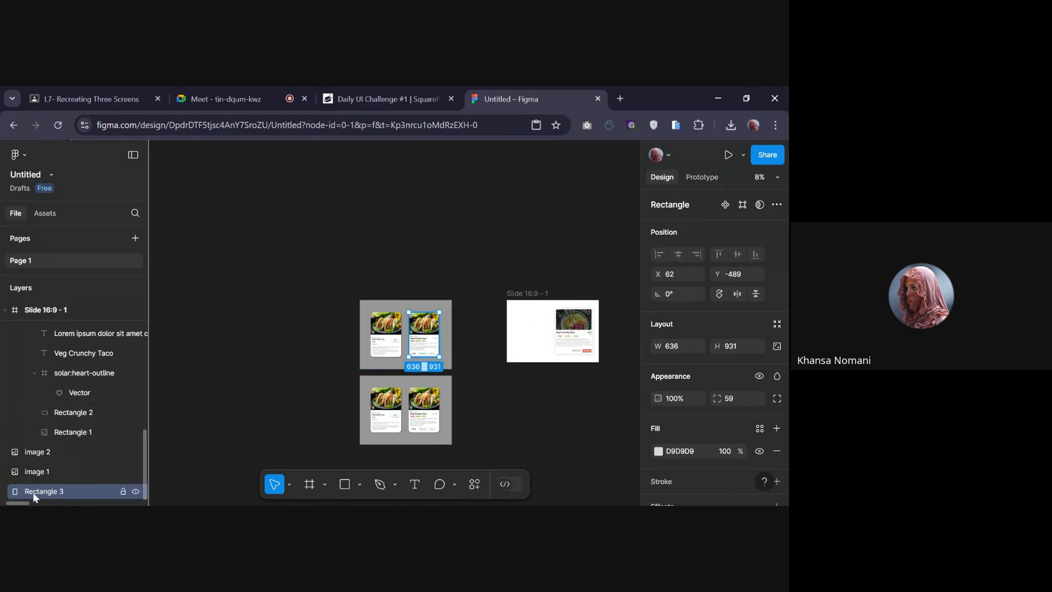
scroll(461, 345, up, 10)
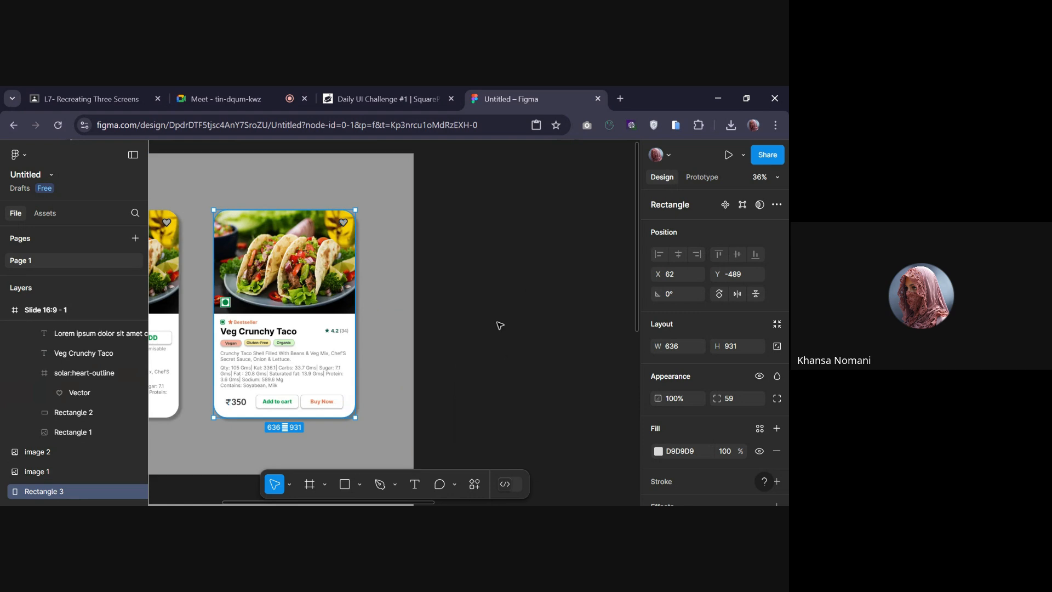
- Mask the upper reference image with the rounded rectangle, cropping it to the right-hand taco card
shift+click(386, 345)
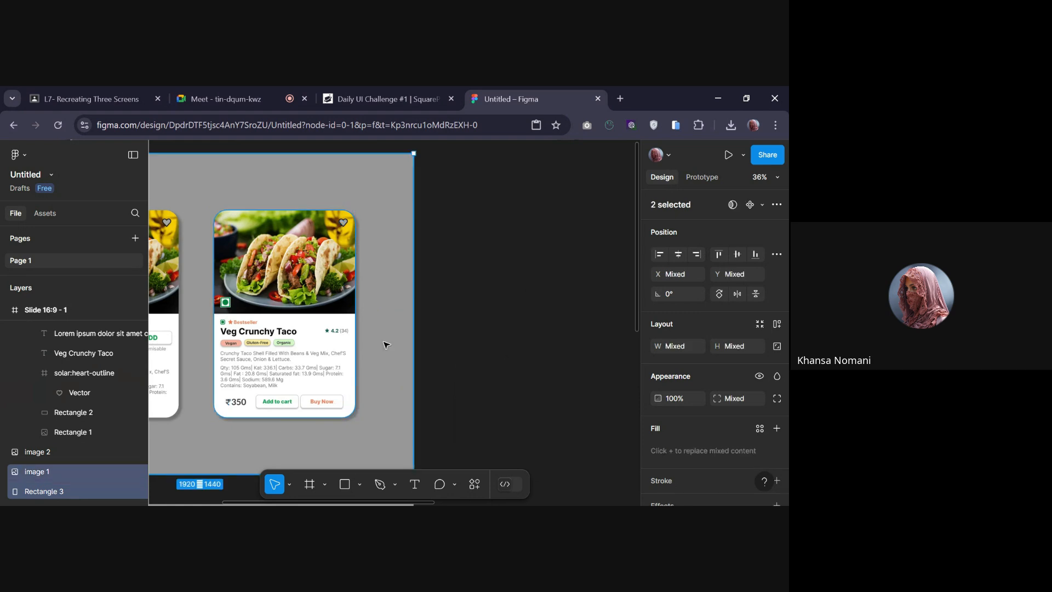
scroll(386, 345, down, 10)
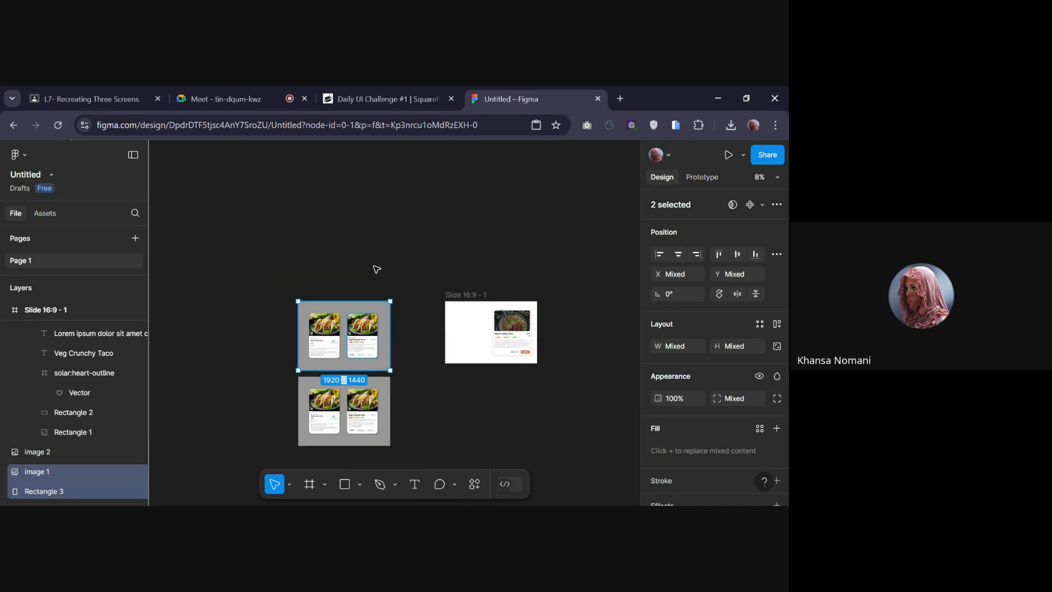
click(377, 269)
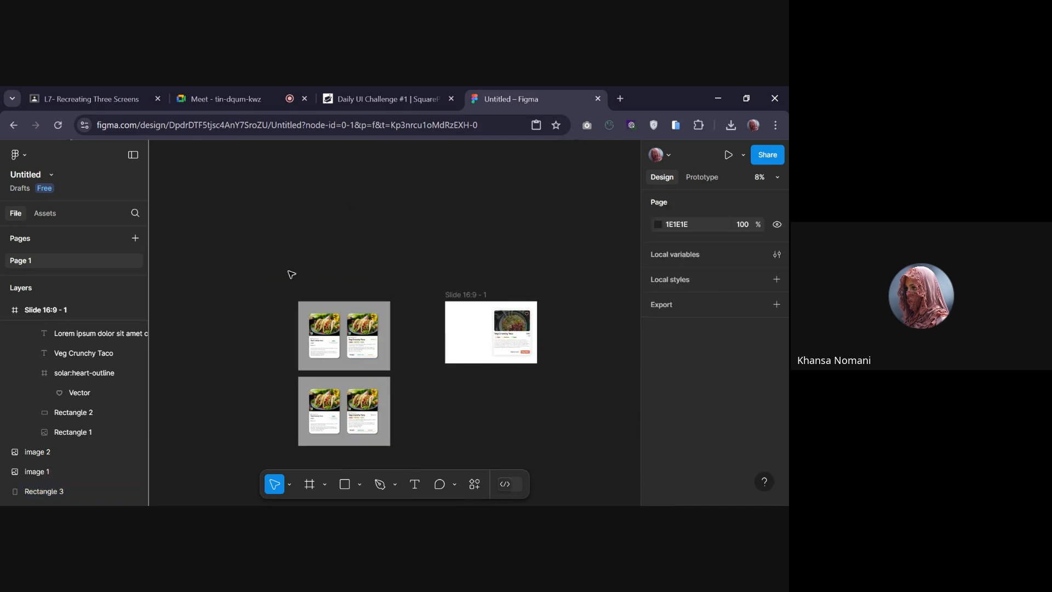
drag(292, 273, 398, 373)
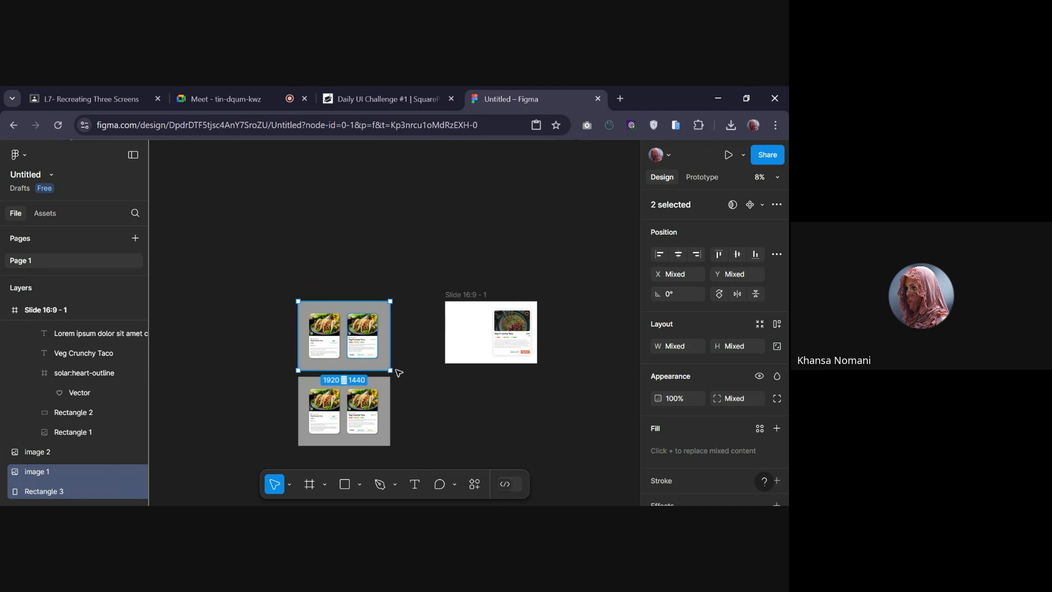
right_click(350, 336)
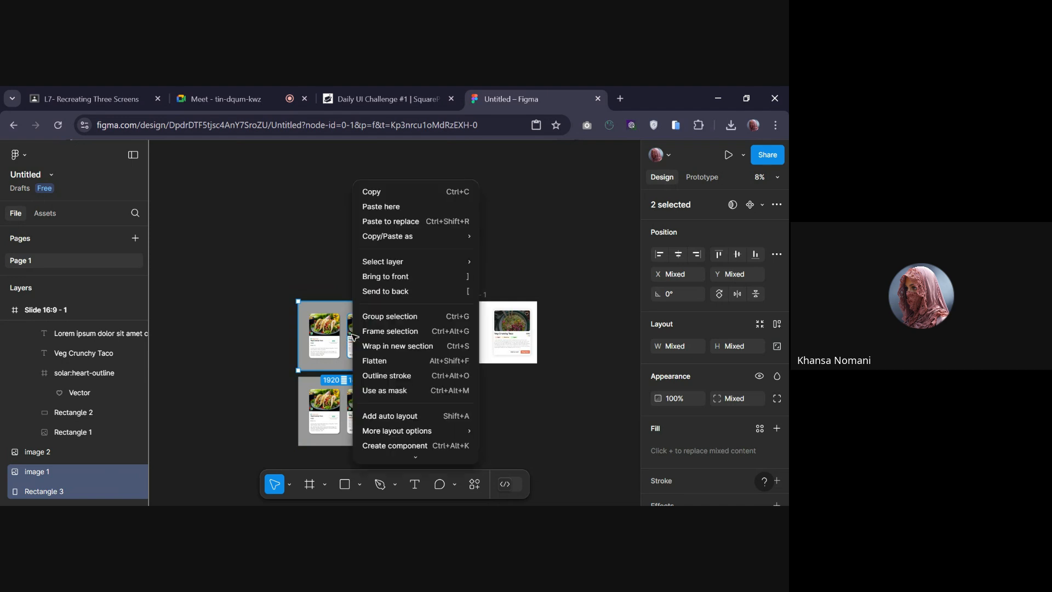
click(370, 394)
click(403, 349)
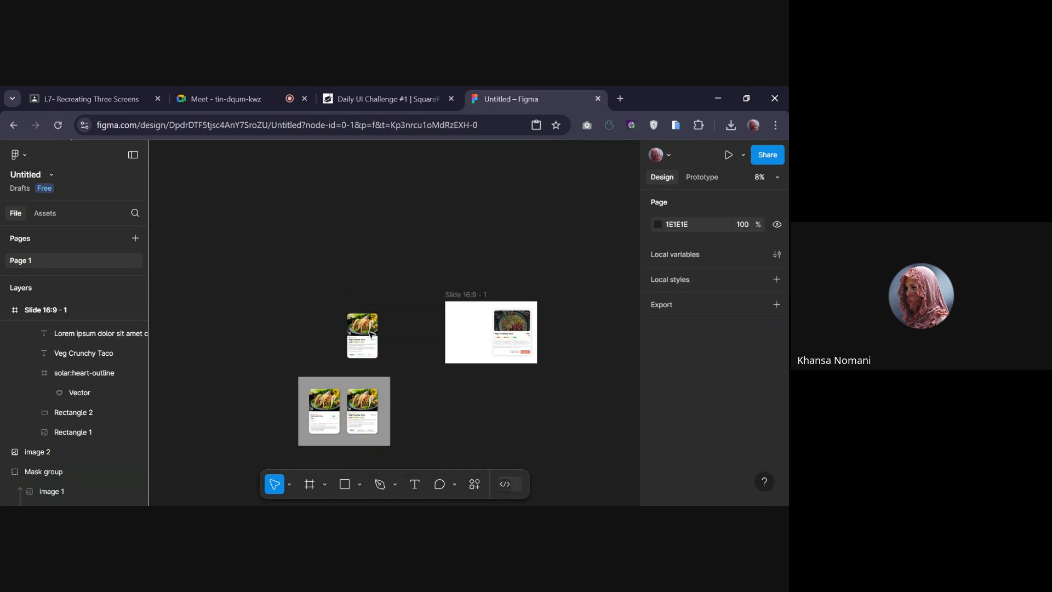
- Move the masked taco card away from the lower reference image, to about X -1058, Y -1415
scroll(382, 329, up, 5)
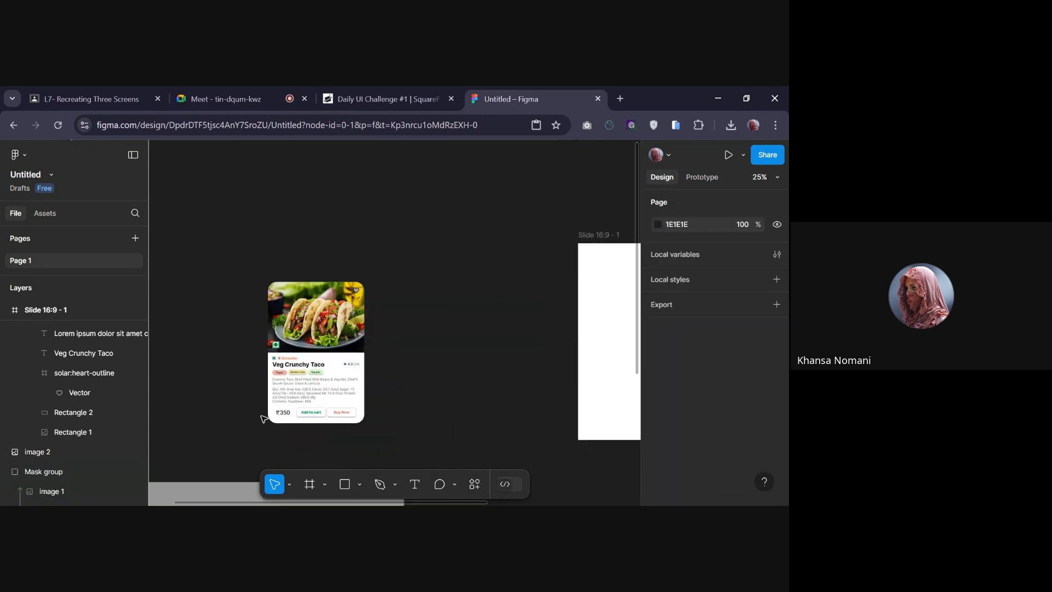
scroll(336, 383, down, 5)
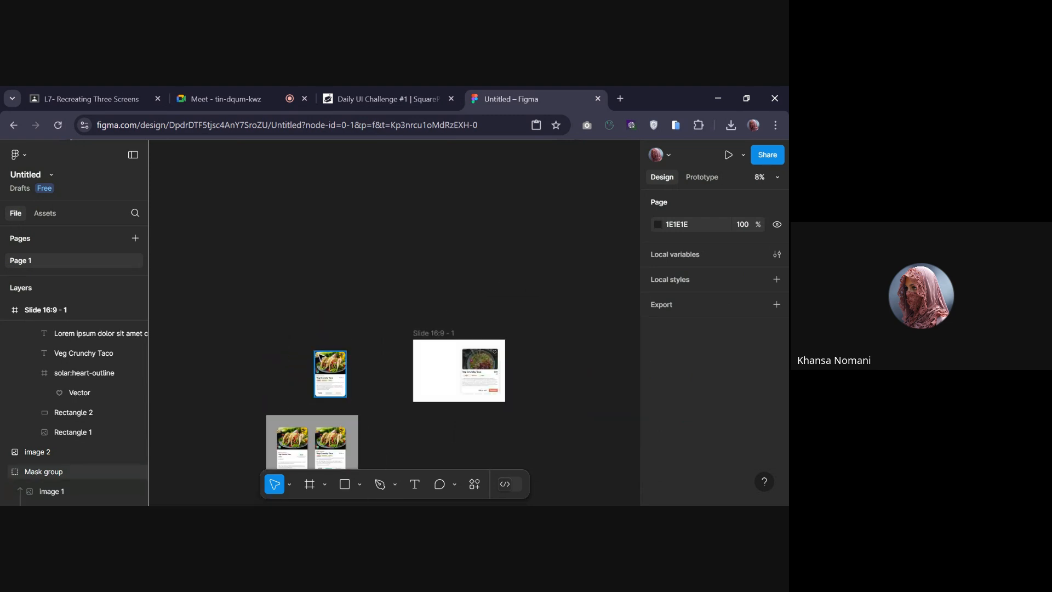
click(330, 373)
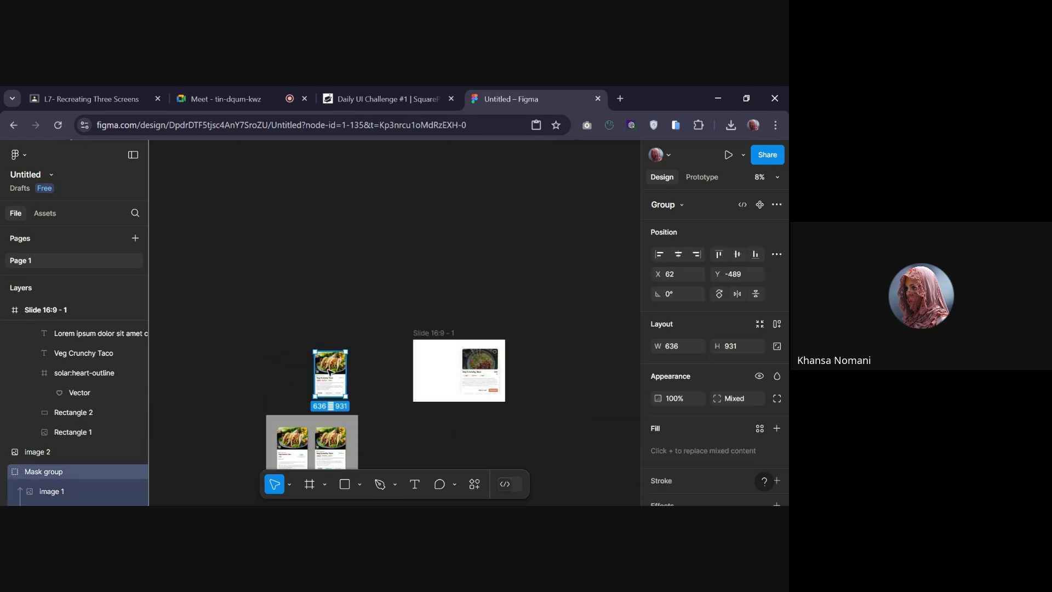
drag(330, 373, 275, 327)
scroll(314, 427, down, 4)
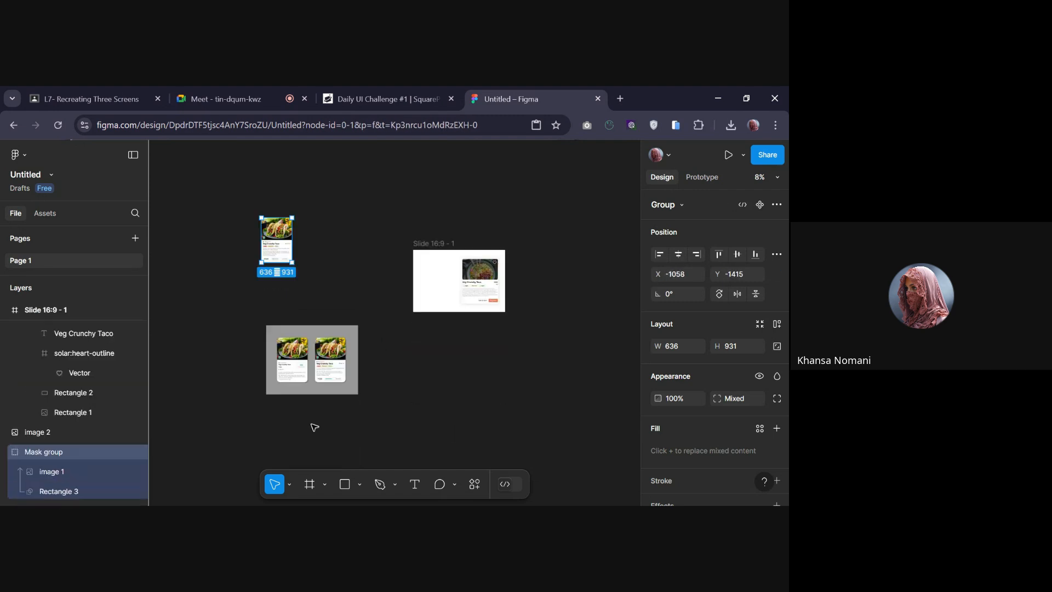
- Switch the lower reference image's fill mode to Crop
click(313, 383)
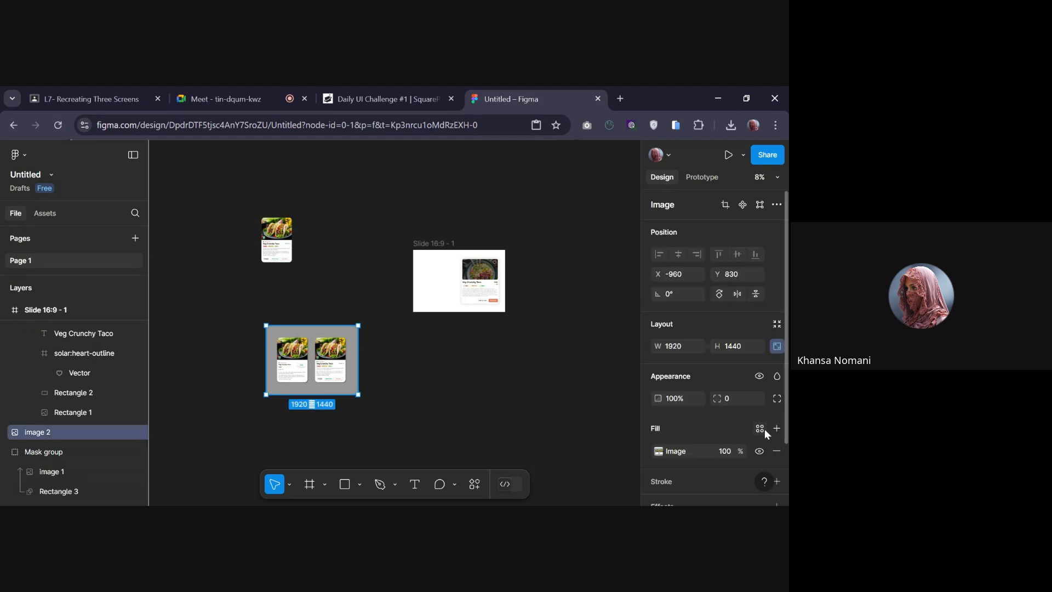
click(656, 452)
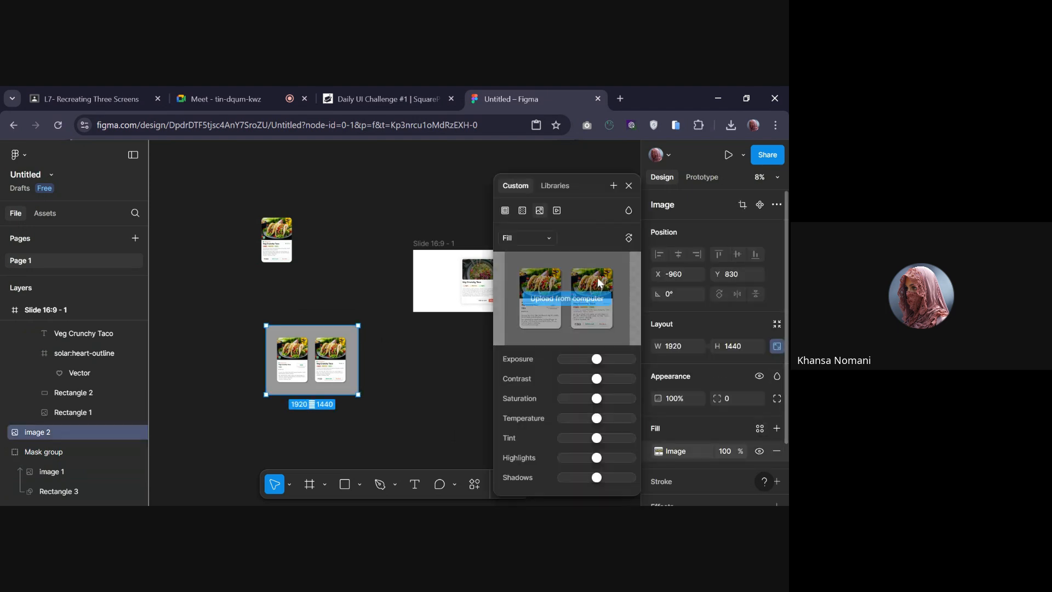
click(547, 236)
click(526, 267)
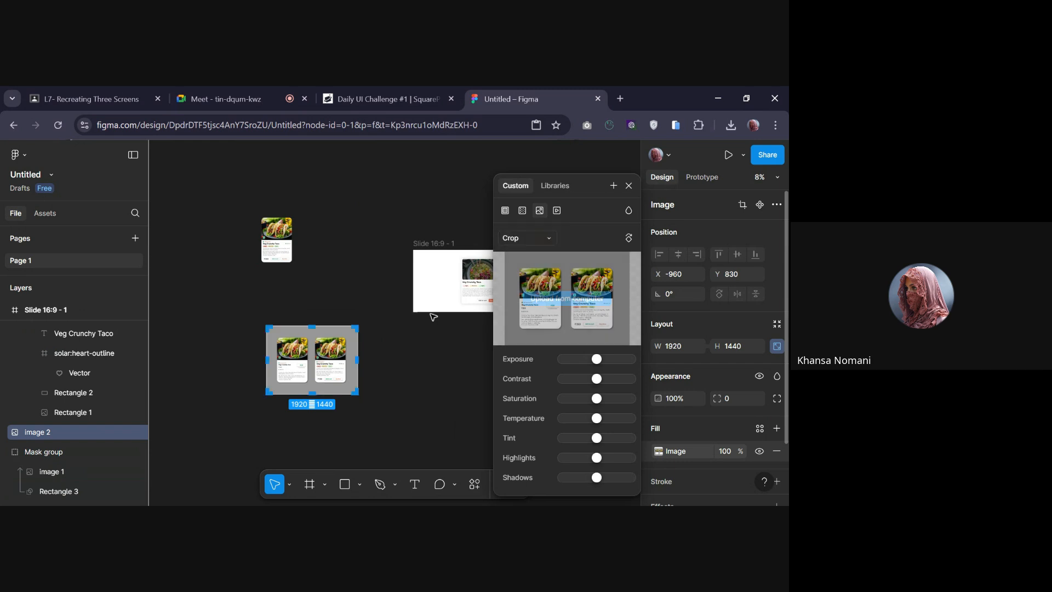
- Crop the lower reference image to its right-hand taco card, about 642 × 939
scroll(310, 404, up, 5)
drag(183, 272, 339, 272)
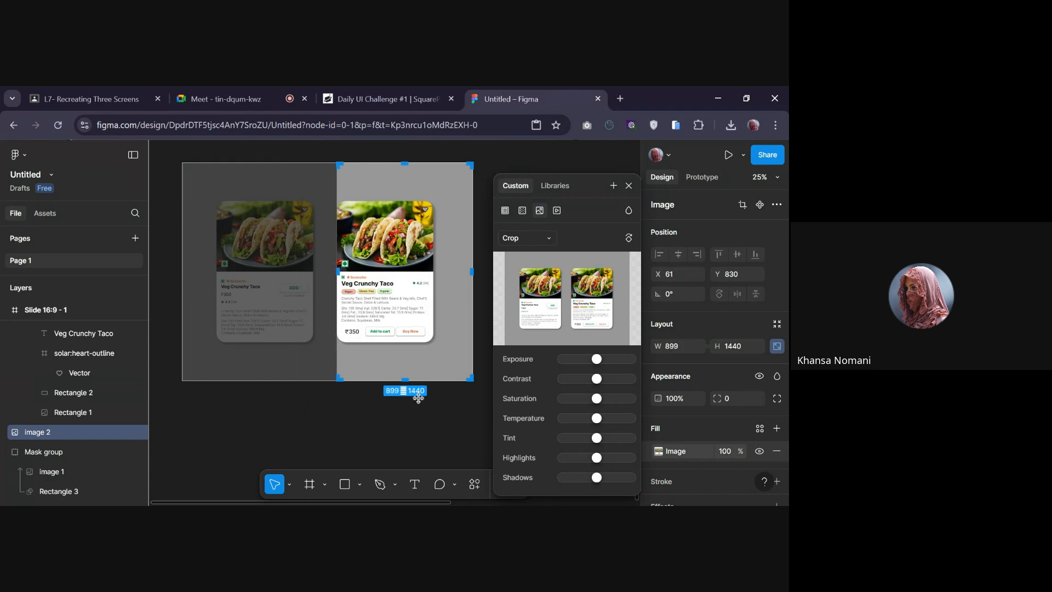
drag(405, 363, 412, 342)
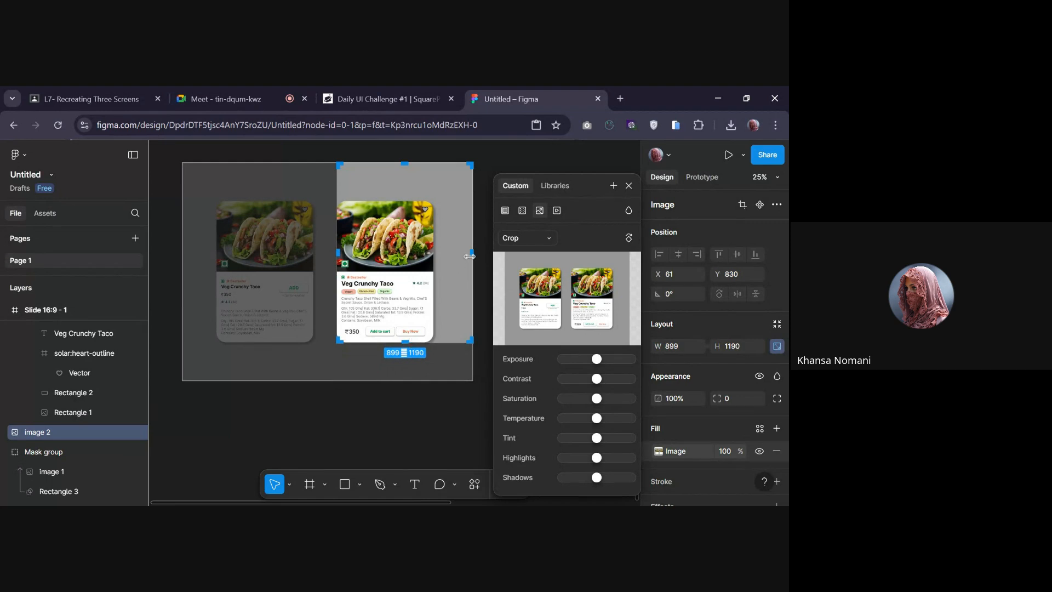
drag(471, 255, 434, 252)
drag(382, 163, 377, 201)
scroll(377, 201, up, 5)
scroll(378, 201, down, 10)
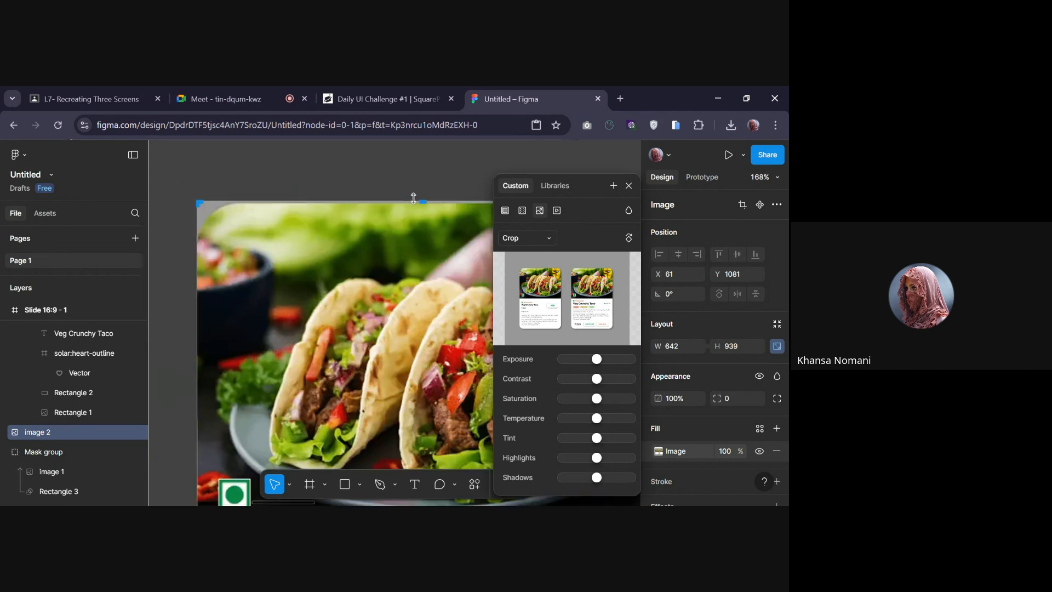
- Finish the crop, move the cropped image to about X 246, Y 552, and round its corners to a radius of 65
click(388, 338)
click(412, 237)
scroll(413, 237, up, 5)
scroll(450, 219, up, 3)
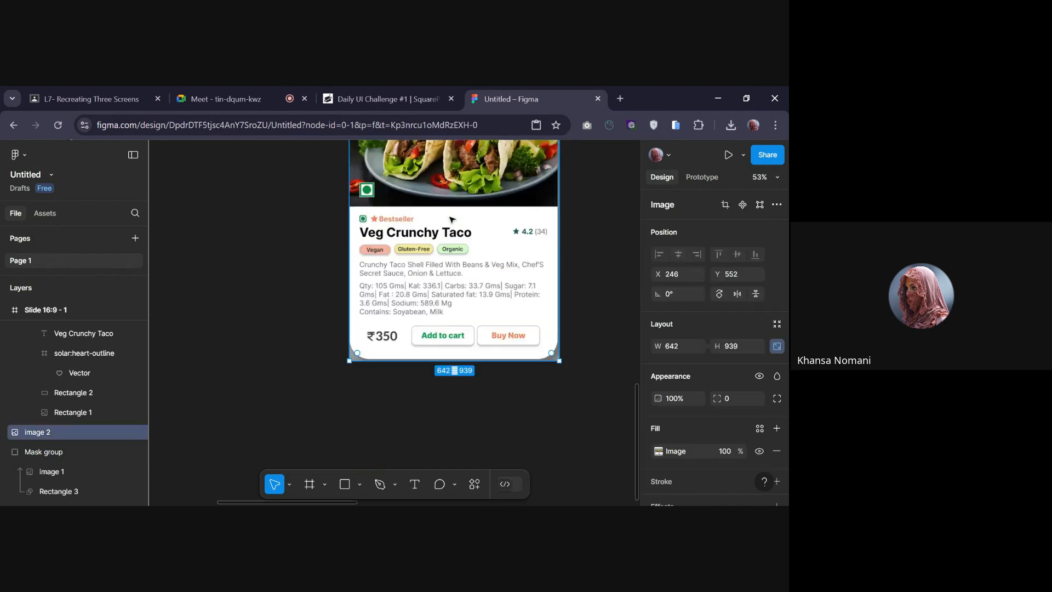
drag(718, 399, 8, 404)
drag(364, 350, 365, 337)
click(262, 359)
- Place the masked taco card on the slide beside the recreated card, at about X 193, Y 209
scroll(262, 360, down, 10)
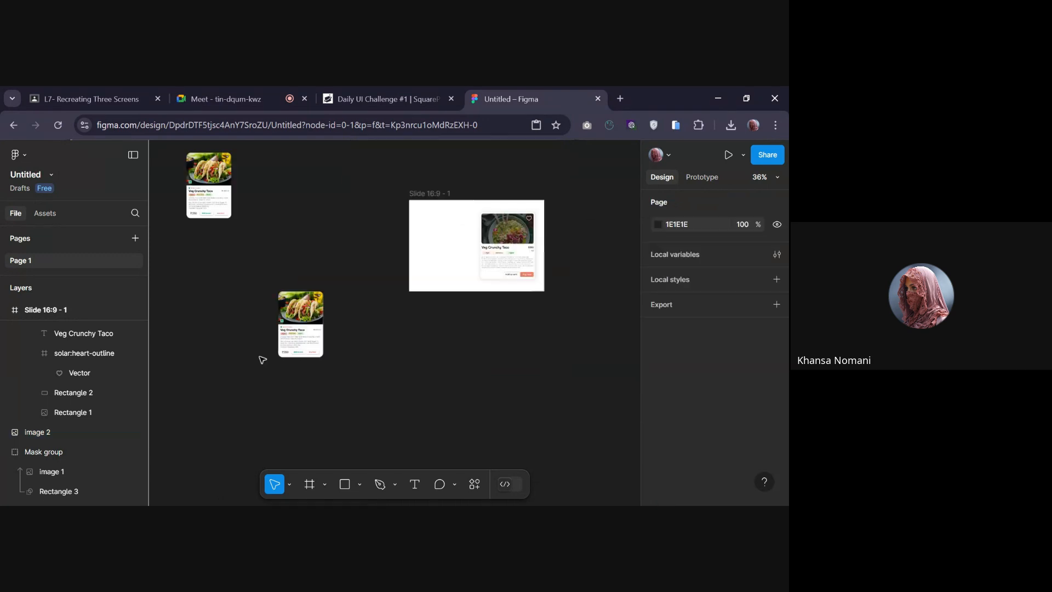
click(296, 333)
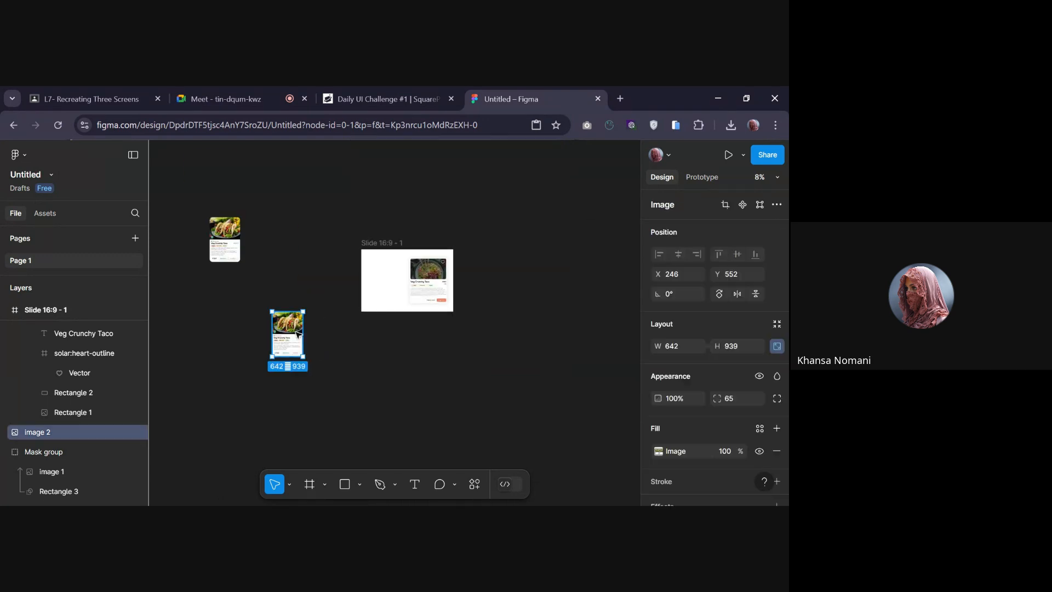
drag(224, 239, 411, 272)
scroll(380, 291, up, 5)
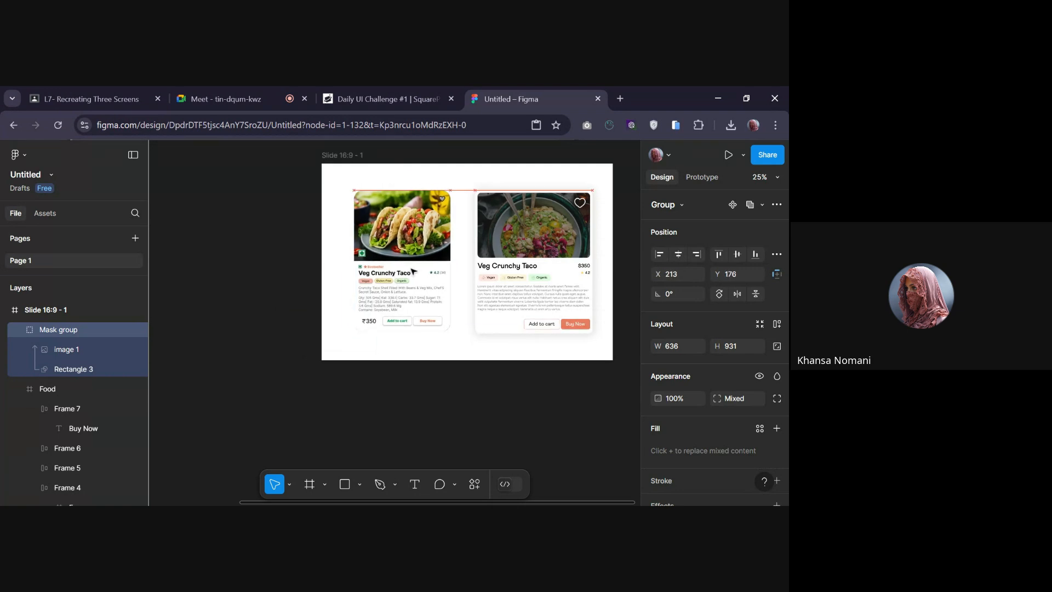
shift+click(532, 267)
click(419, 280)
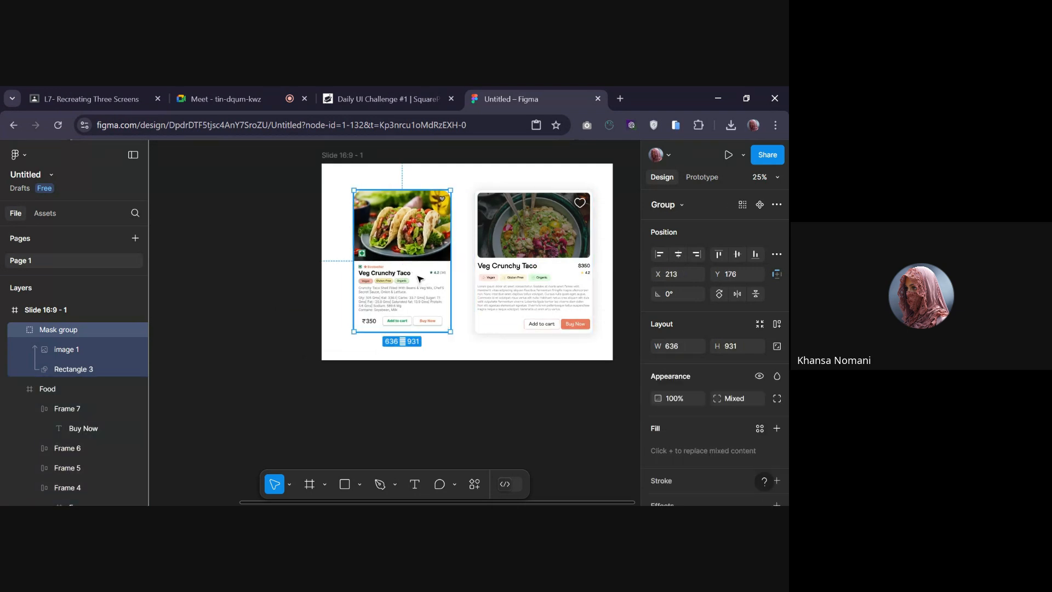
drag(425, 277, 423, 278)
drag(424, 202, 423, 204)
- Add the text label "Before" above the original taco card on the slide
key(t)
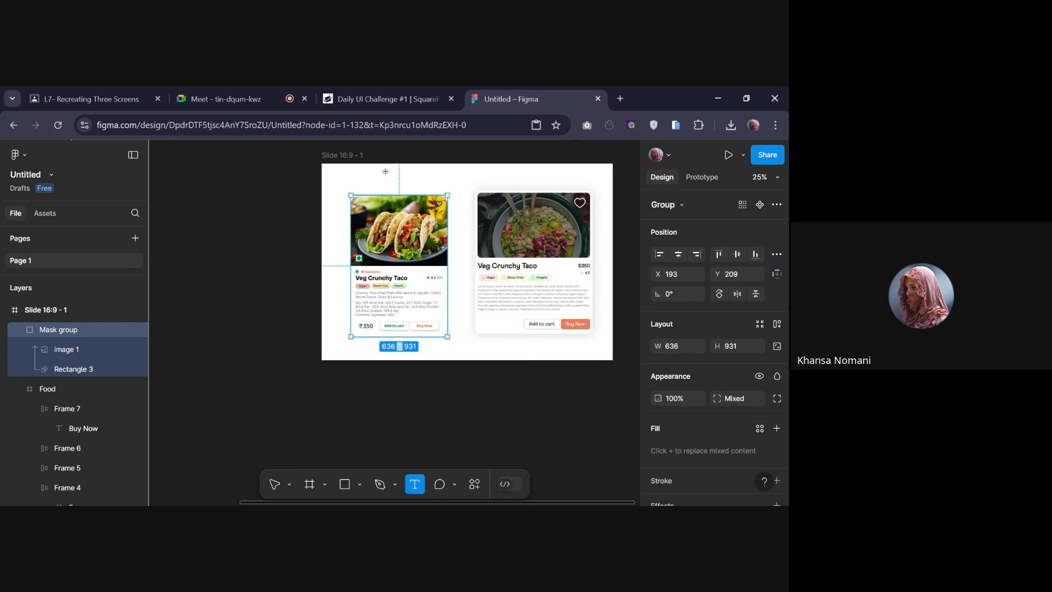
drag(367, 170, 416, 184)
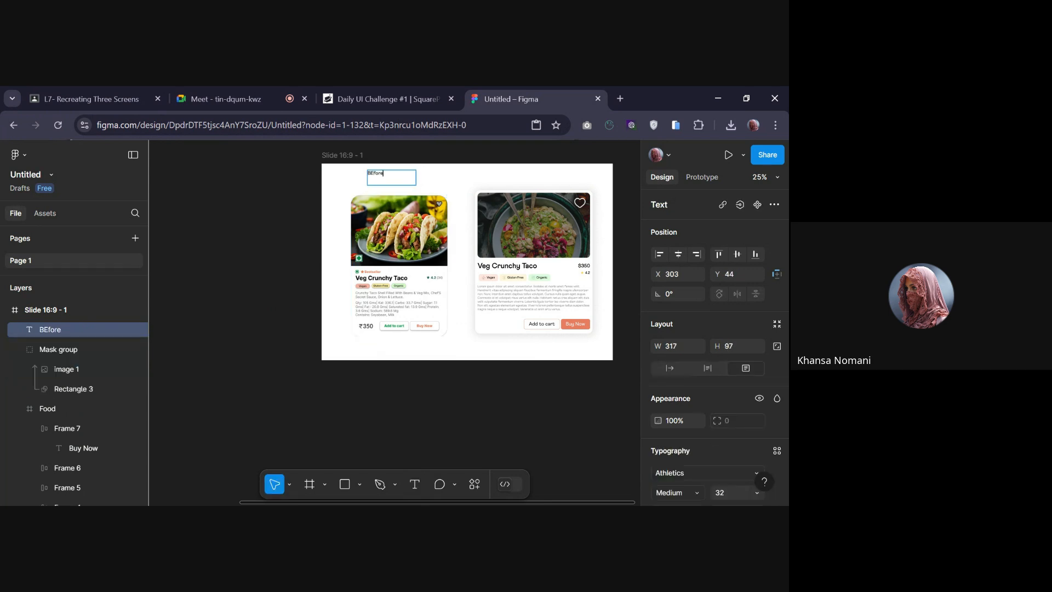
key(BackSpace)
key(BackSpace)
key(BackSpace)
key(BackSpace)
key(BackSpace)
key(Escape)
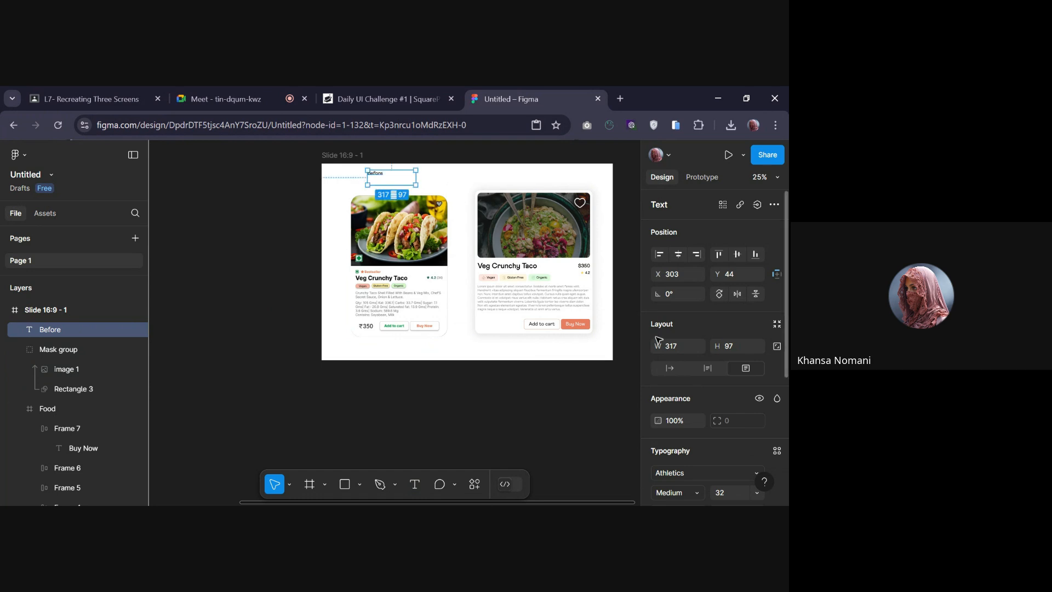
- Set the "Before" label to auto width with a font size of 64
click(671, 370)
scroll(712, 361, down, 4)
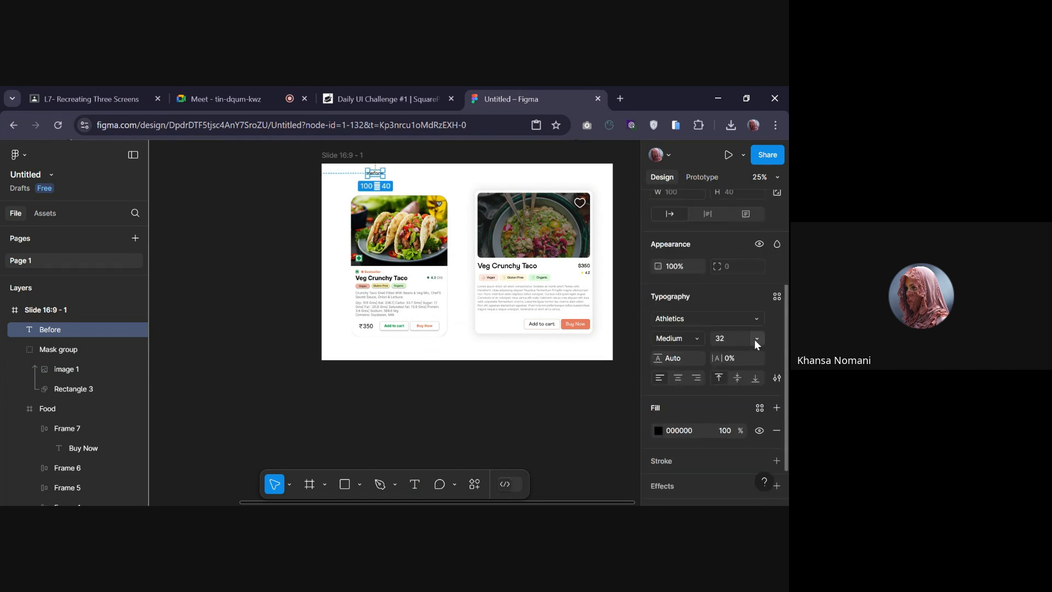
click(756, 341)
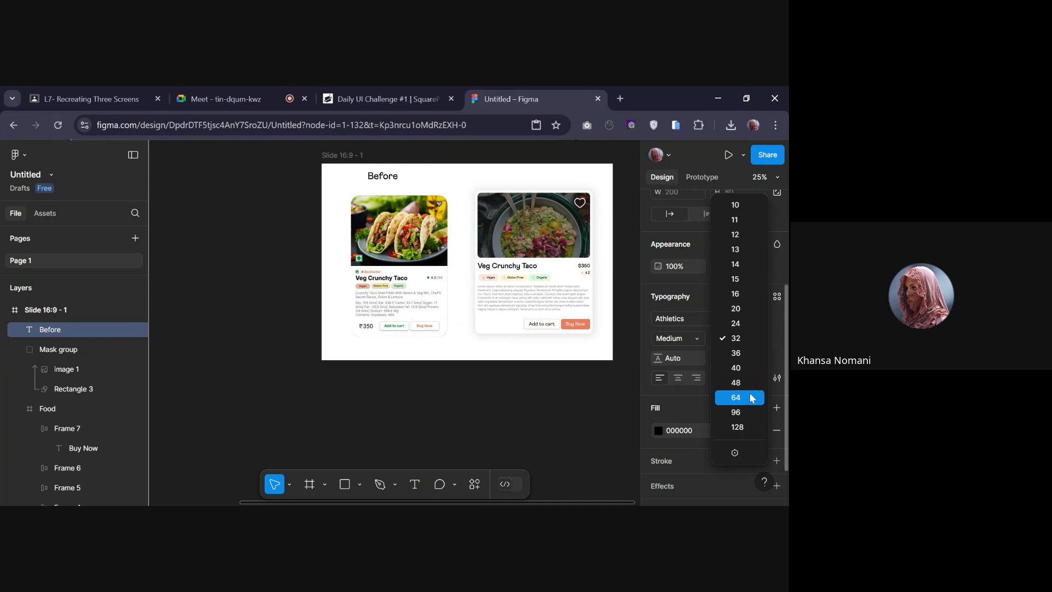
click(736, 397)
- Duplicate the "Before" label above the recreated card and change the copy's text to "After"
drag(401, 178, 532, 181)
double_click(525, 180)
text(After)
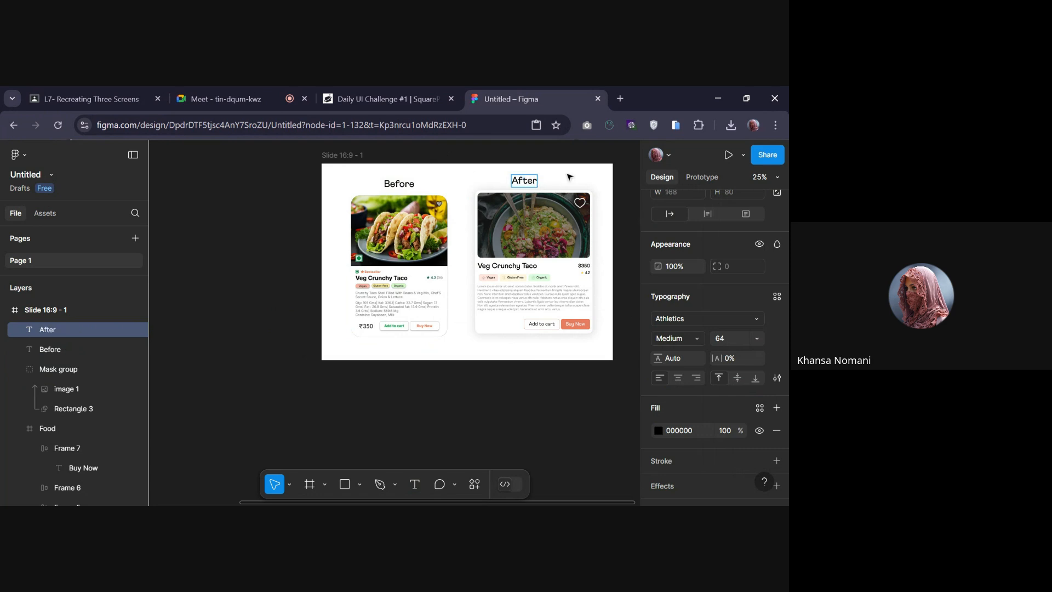
key(Escape)
- Centre the "After" label horizontally over the recreated card and the "Before" label over the original card
shift+click(557, 230)
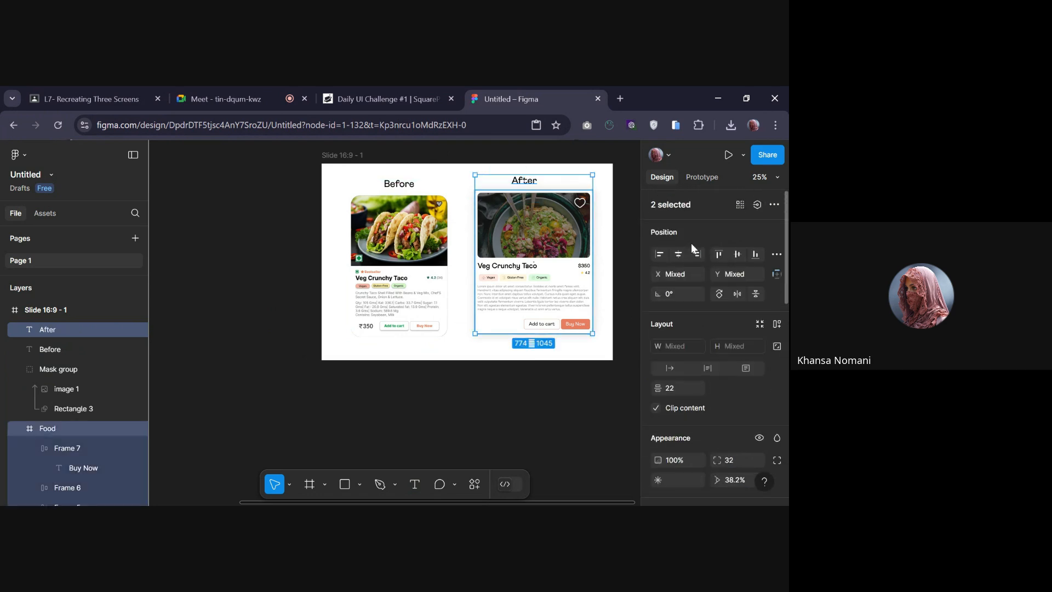
click(414, 212)
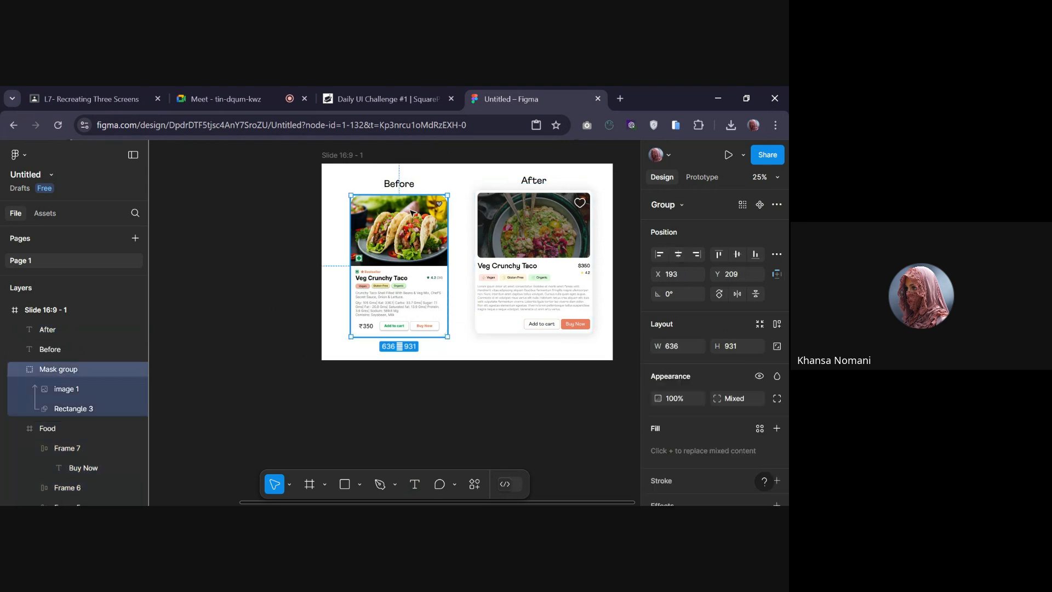
shift+click(399, 184)
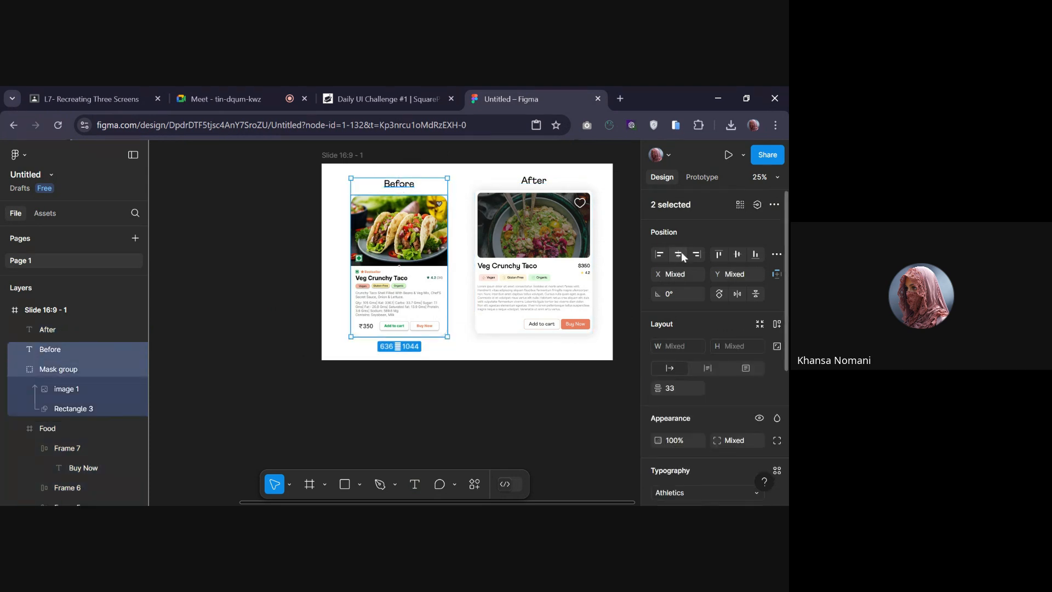
- Wrap each label and its card in a vertical auto layout frame, one for "Before" and one for "After"
key(shift+a)
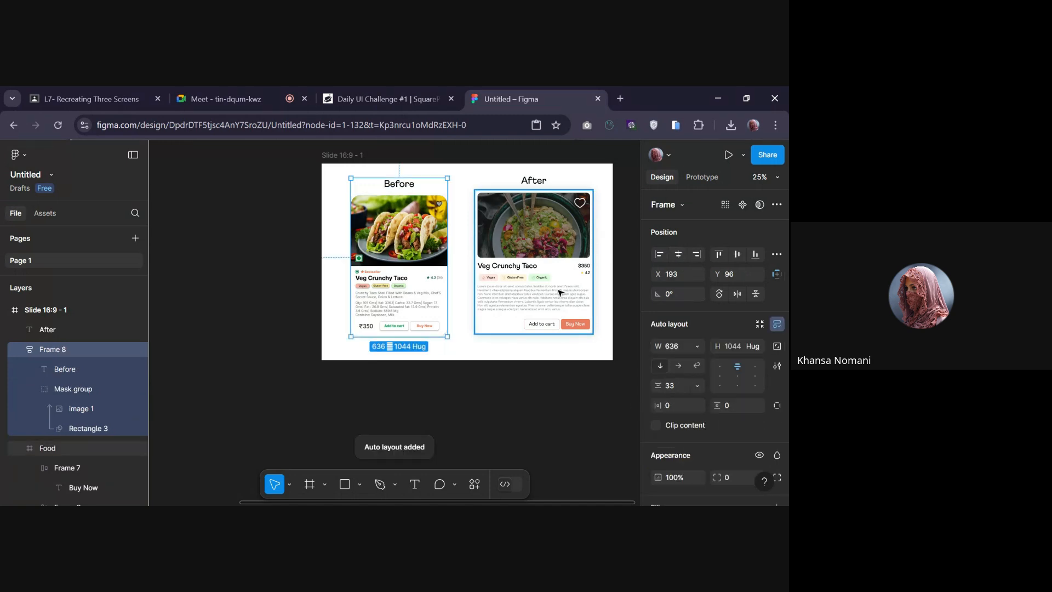
click(554, 266)
shift+click(542, 182)
key(shift+a)
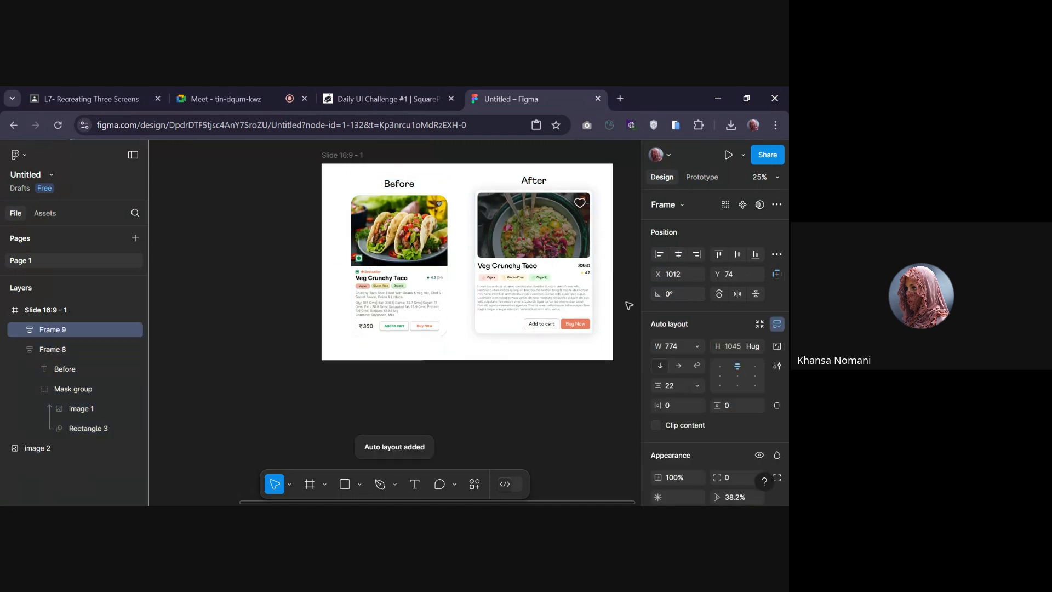
- Set the spacing between label and card to 32 in both auto layout frames
click(672, 387)
text(32)
key(Return)
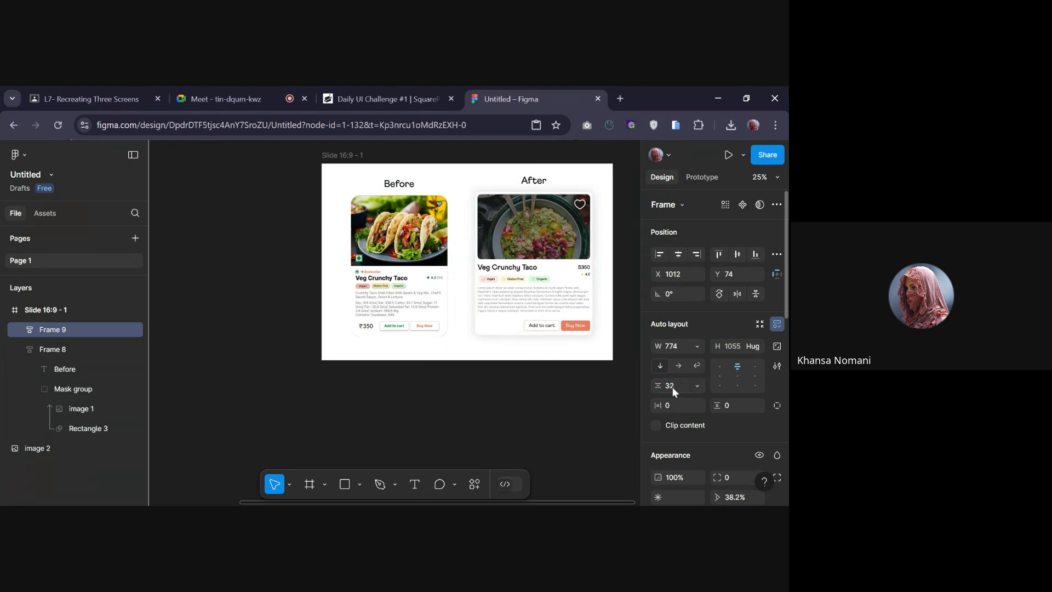
click(420, 297)
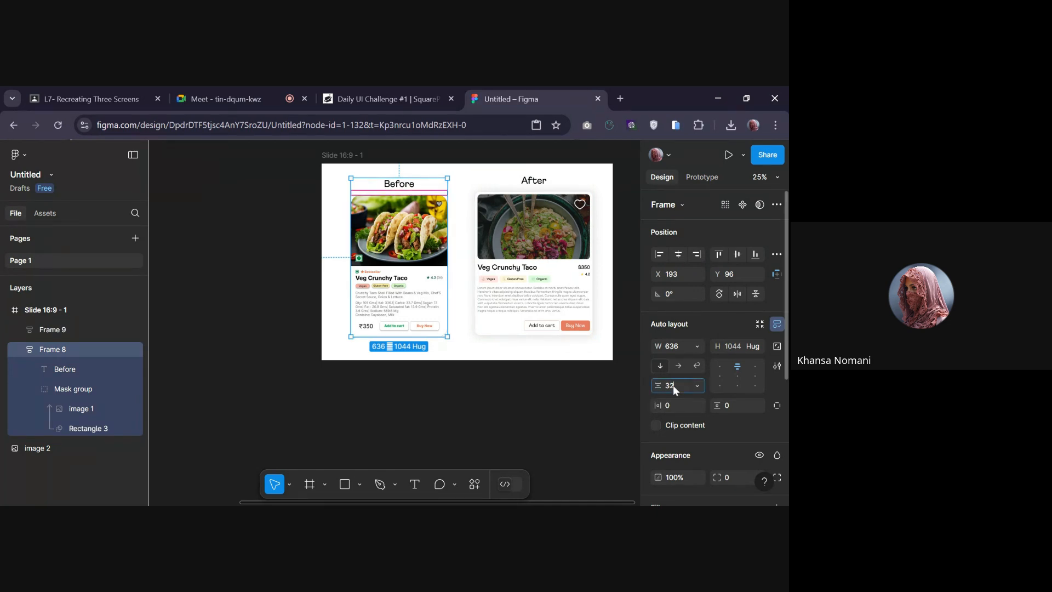
- Align the tops of the Before and After frames and move them together to Y 120 on the slide
shift+click(531, 301)
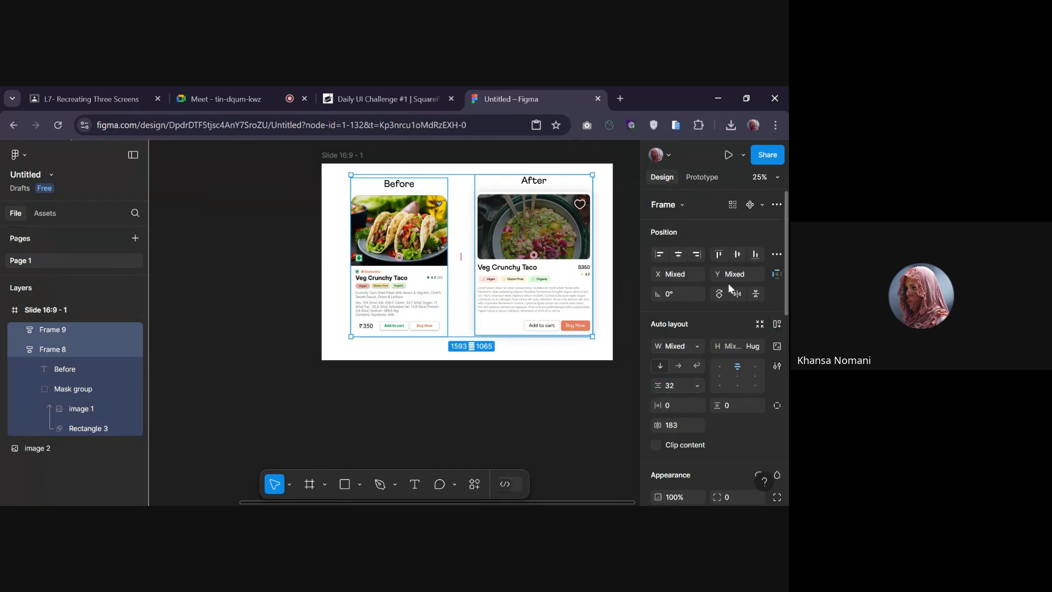
click(720, 253)
drag(513, 299, 516, 295)
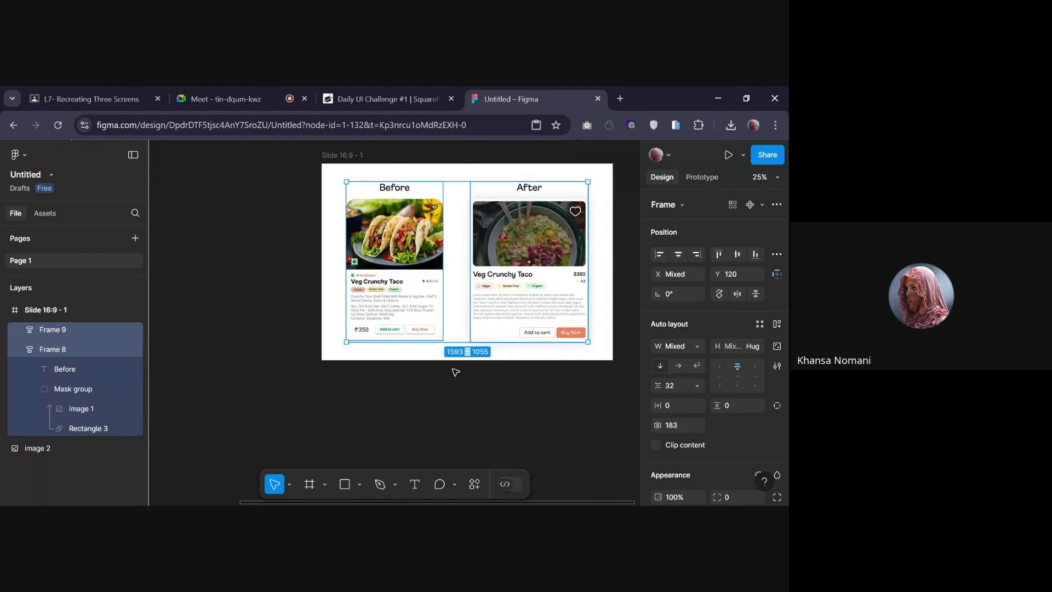
click(454, 370)
- Examine the Before and After cards up close and compare them on the whole slide
scroll(402, 191, up, 5)
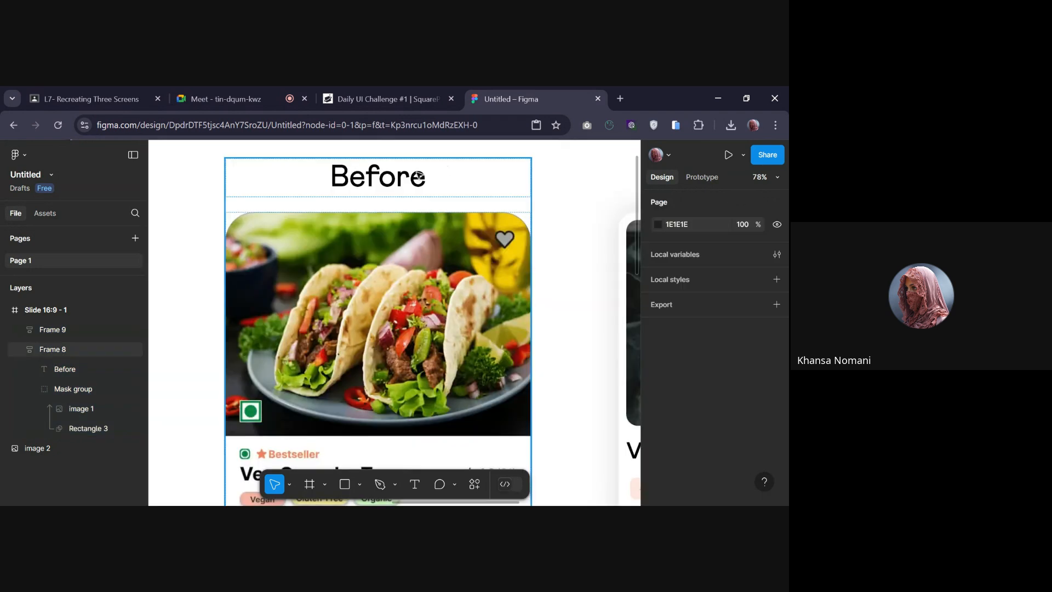
scroll(416, 196, down, 3)
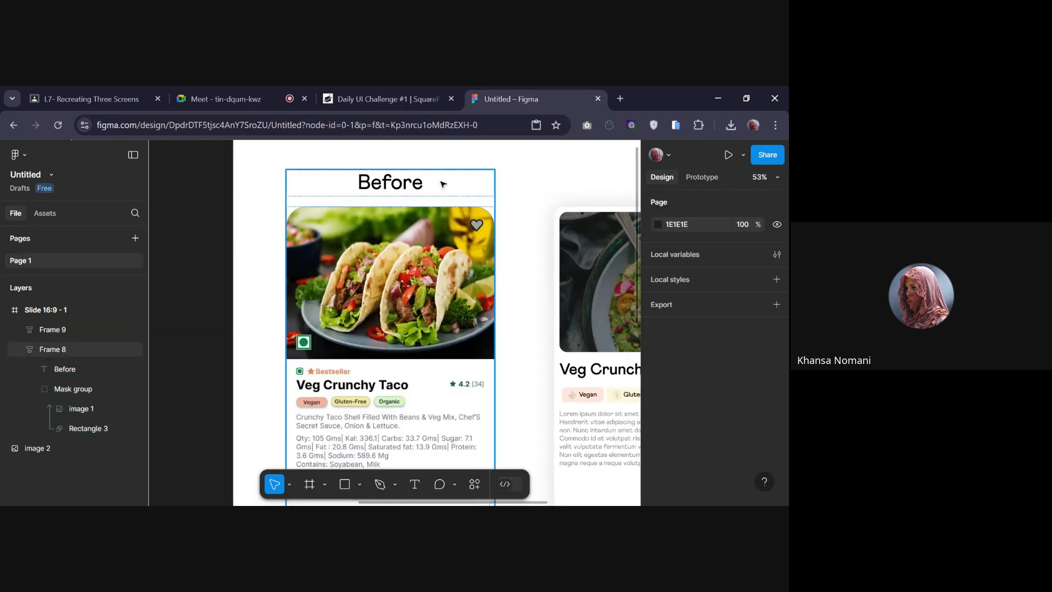
scroll(442, 185, right, 5)
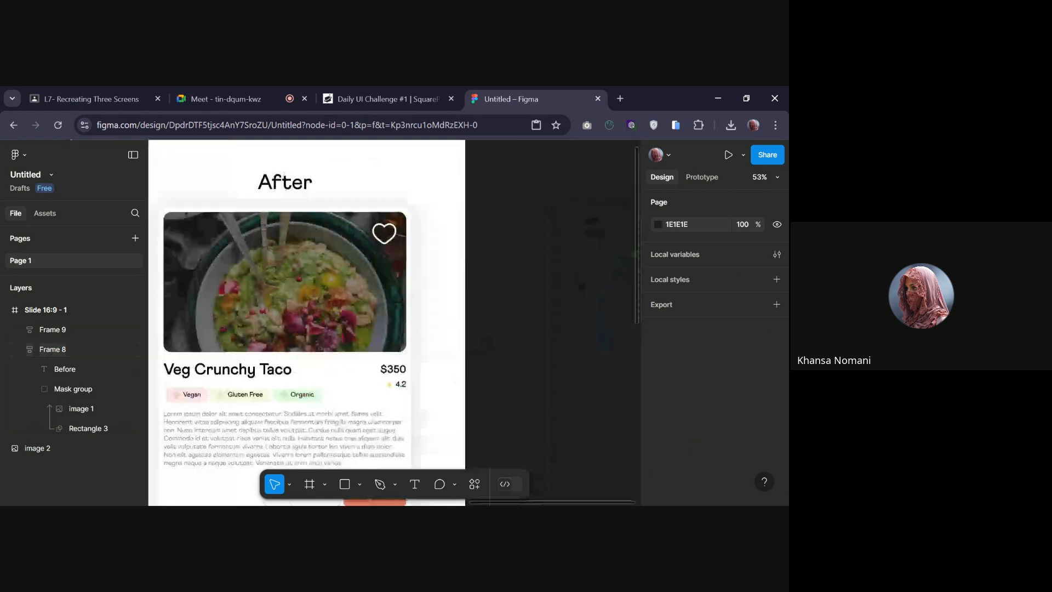
scroll(442, 181, down, 3)
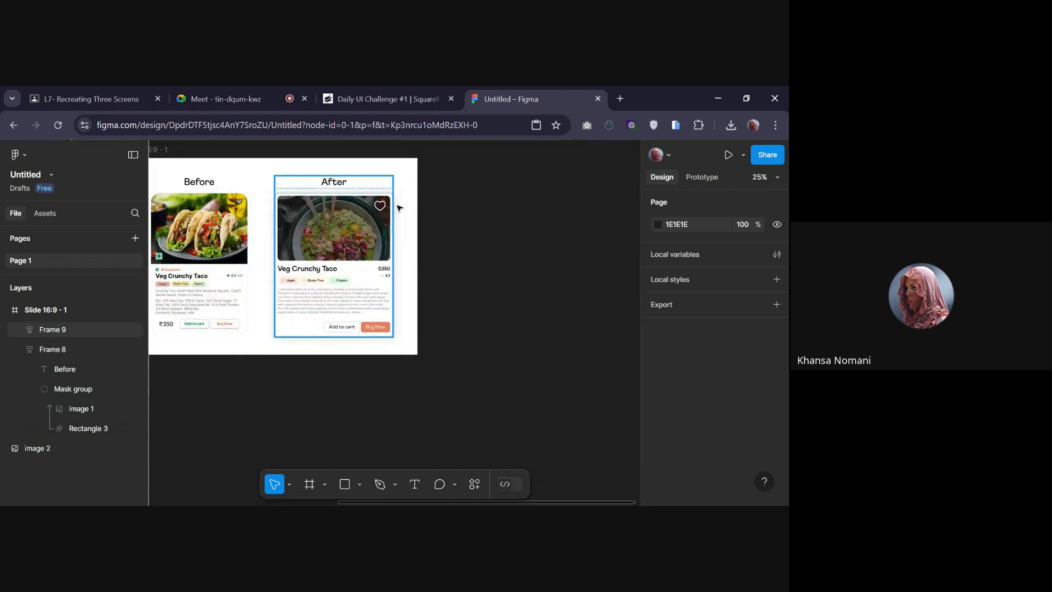
scroll(400, 208, left, 2)
scroll(399, 208, up, 1)
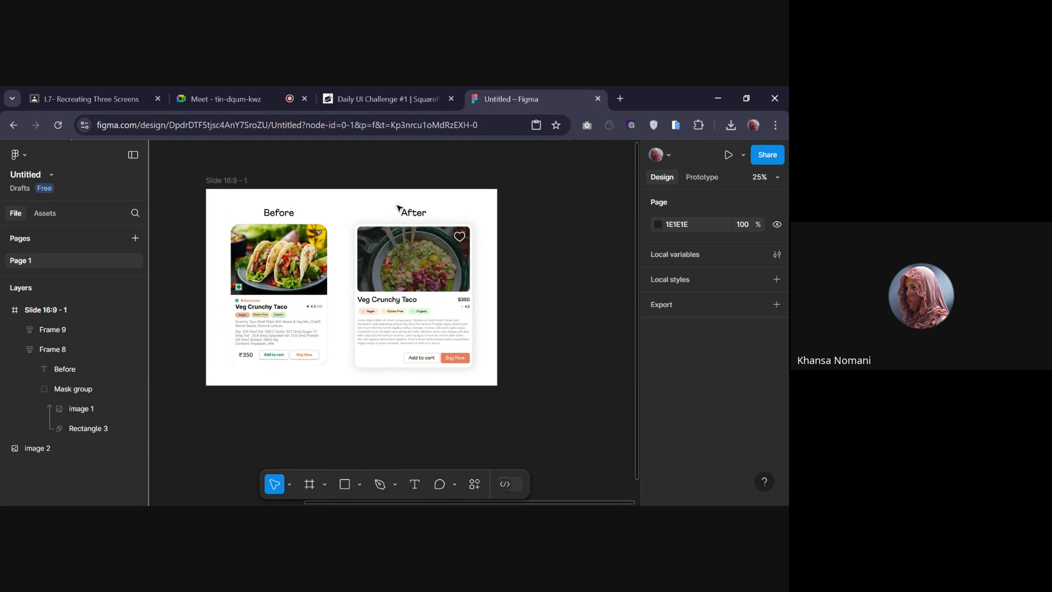
- Rename the Slide 16:9 frame holding the Before and After cards to "Day 1 challenges"
double_click(226, 181)
text(Card)
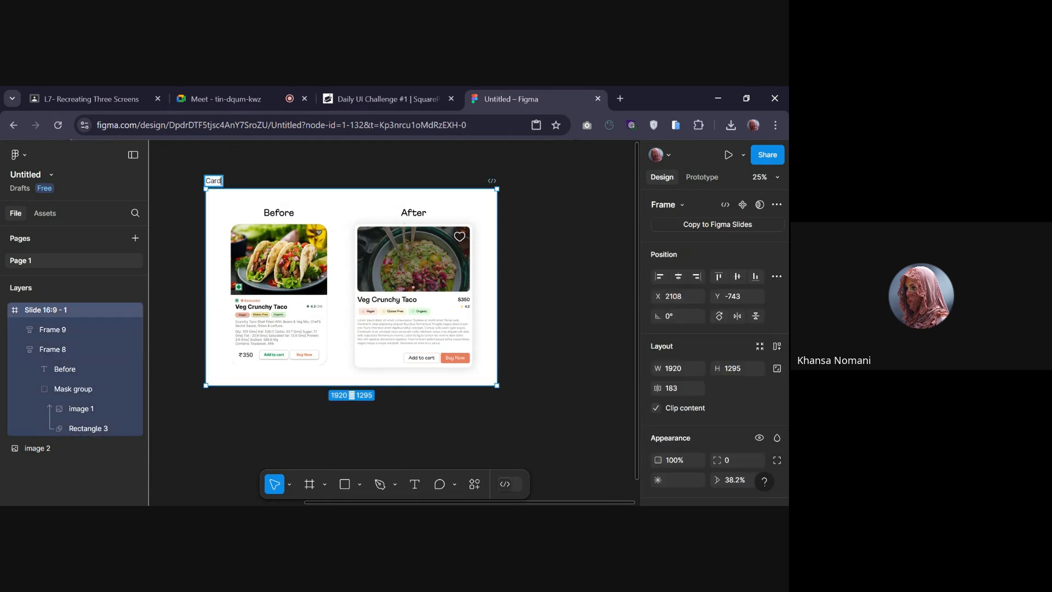
key(ctrl+a)
text(DA)
key(BackSpace)
key(BackSpace)
text(ay 1 challenges)
key(Return)
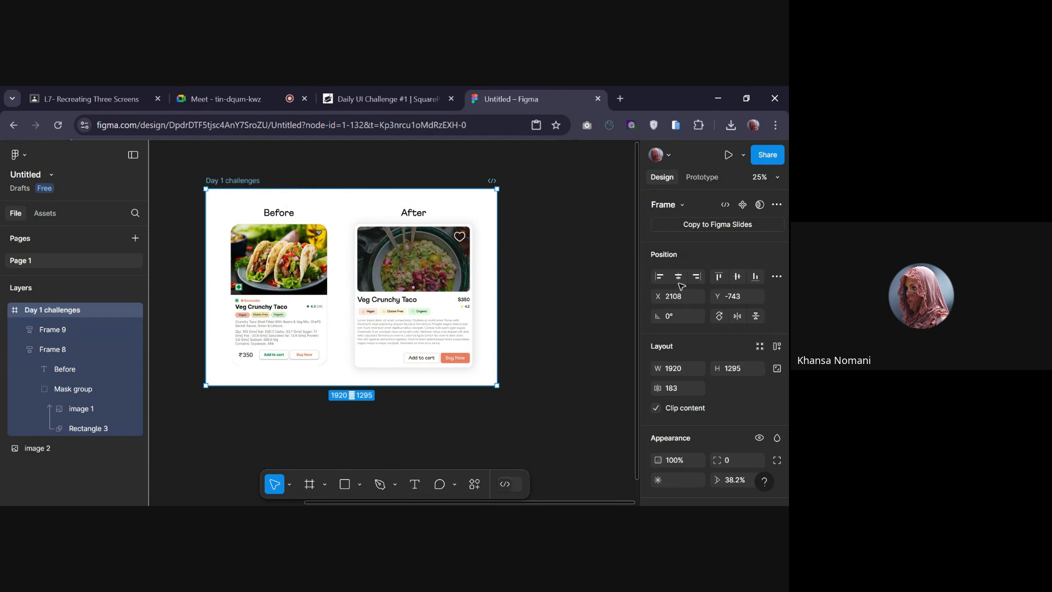
- Export the Day 1 challenges frame as a PNG at 4x scale
scroll(724, 303, down, 10)
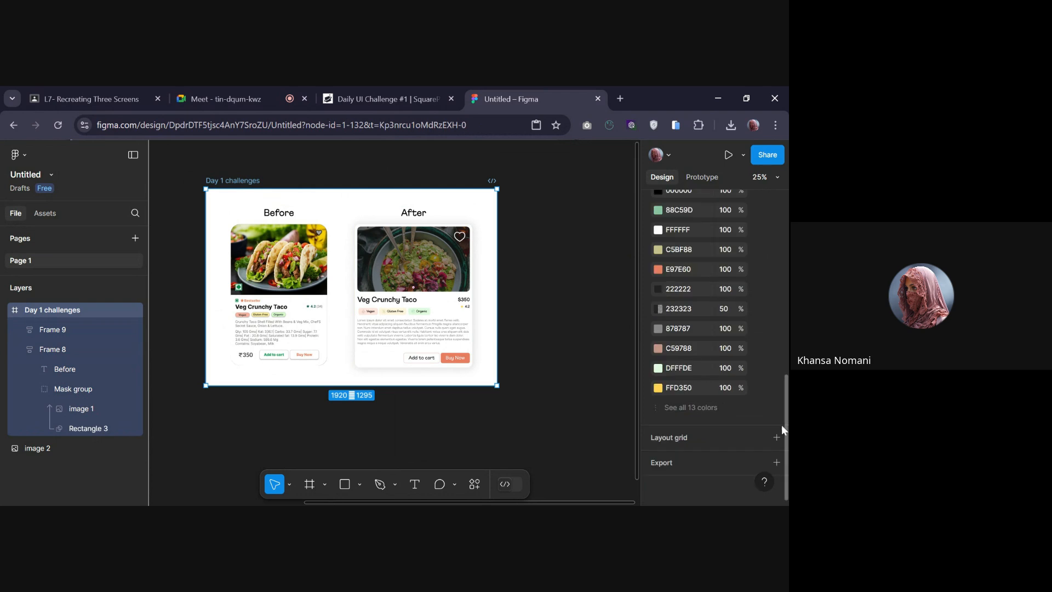
click(776, 462)
click(686, 419)
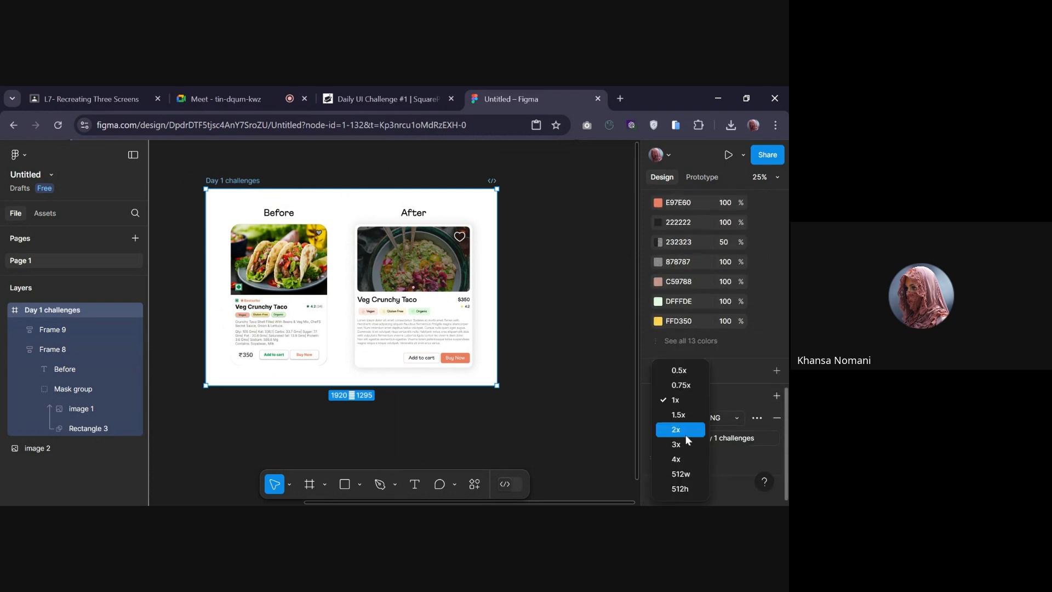
click(688, 459)
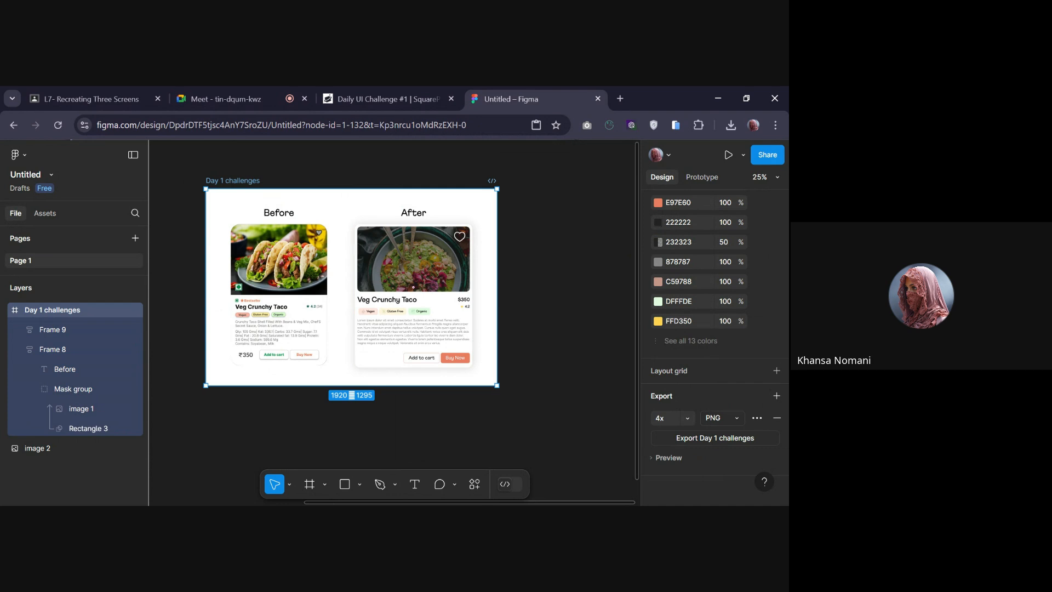
- Switch to the SquarePlanet site, return to its challenges overview and look through the For You section
click(442, 96)
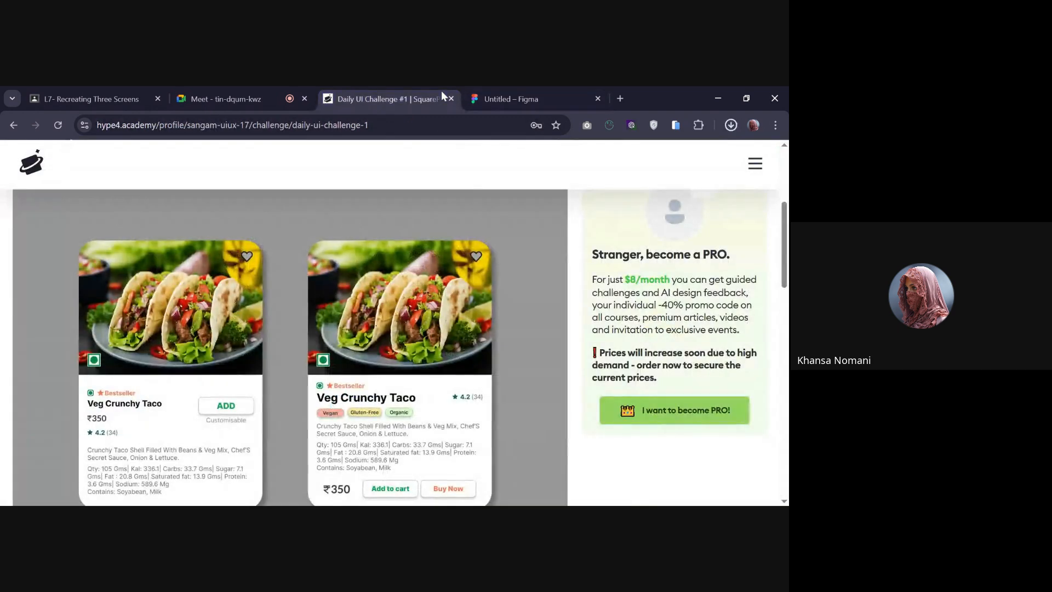
scroll(530, 275, up, 4)
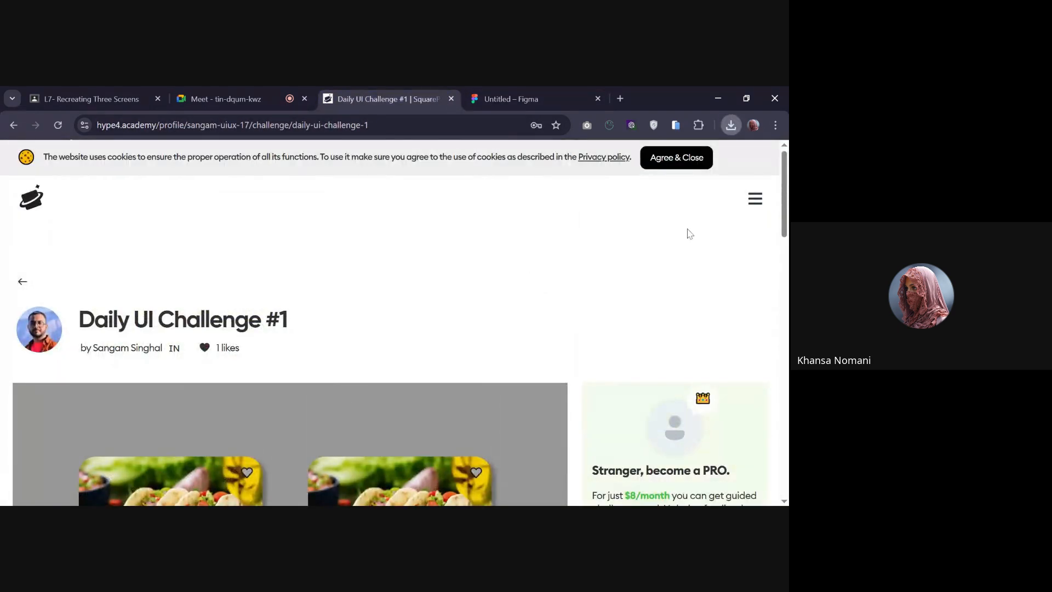
click(22, 282)
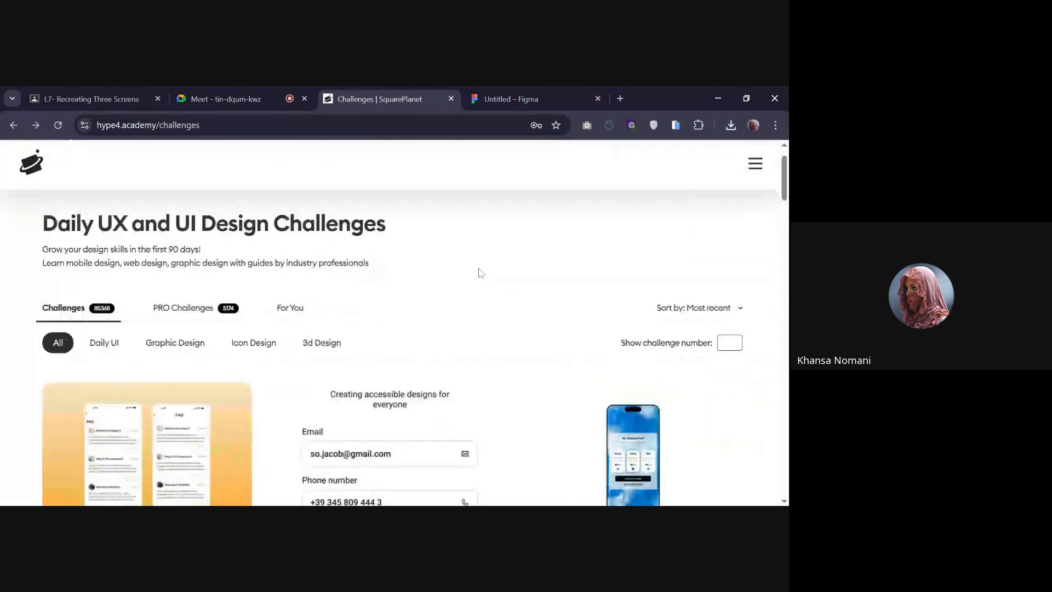
scroll(295, 236, down, 1)
click(295, 239)
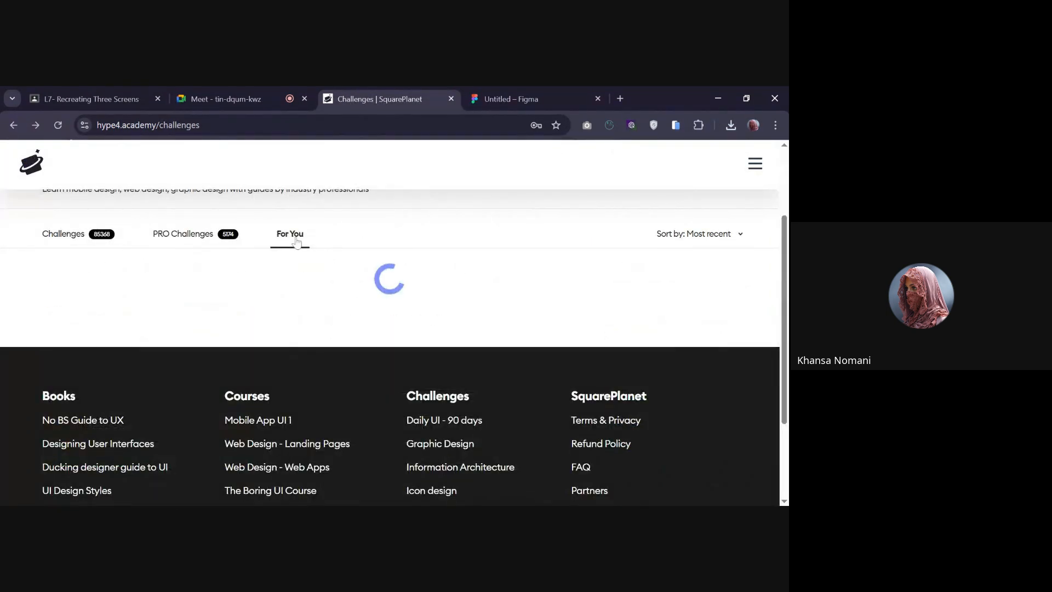
scroll(390, 379, down, 1)
scroll(390, 378, up, 3)
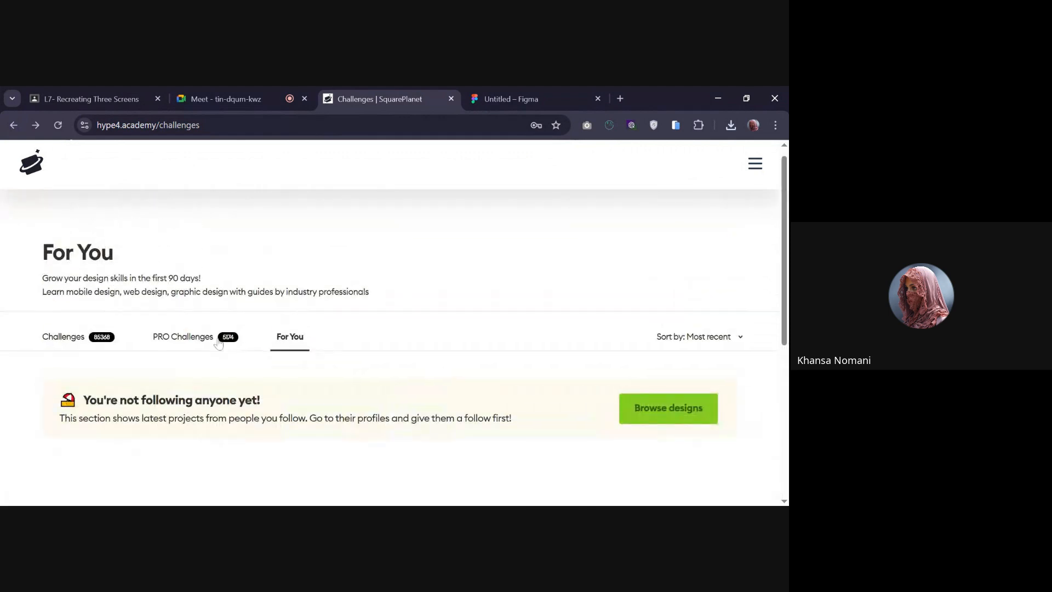
scroll(383, 364, up, 1)
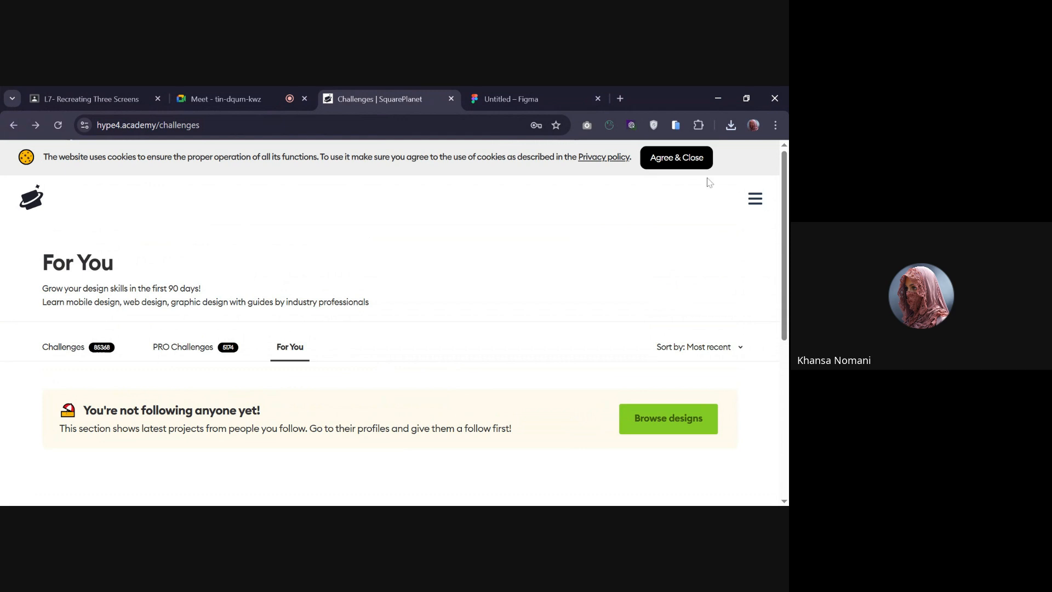
- Accept the site's cookie notice and check the entries of its main navigation menu
click(695, 165)
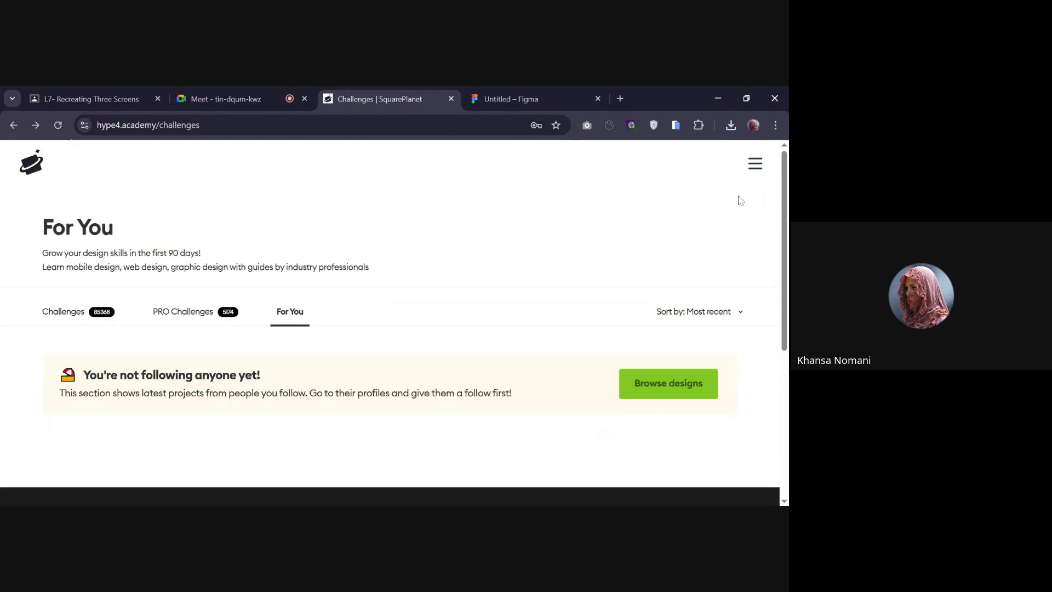
click(755, 167)
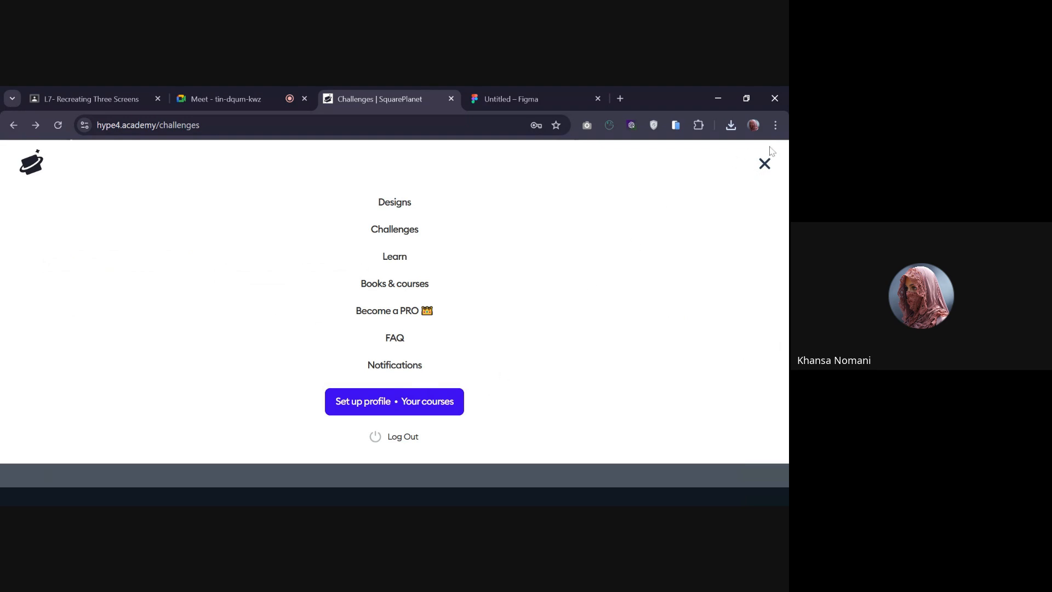
click(762, 168)
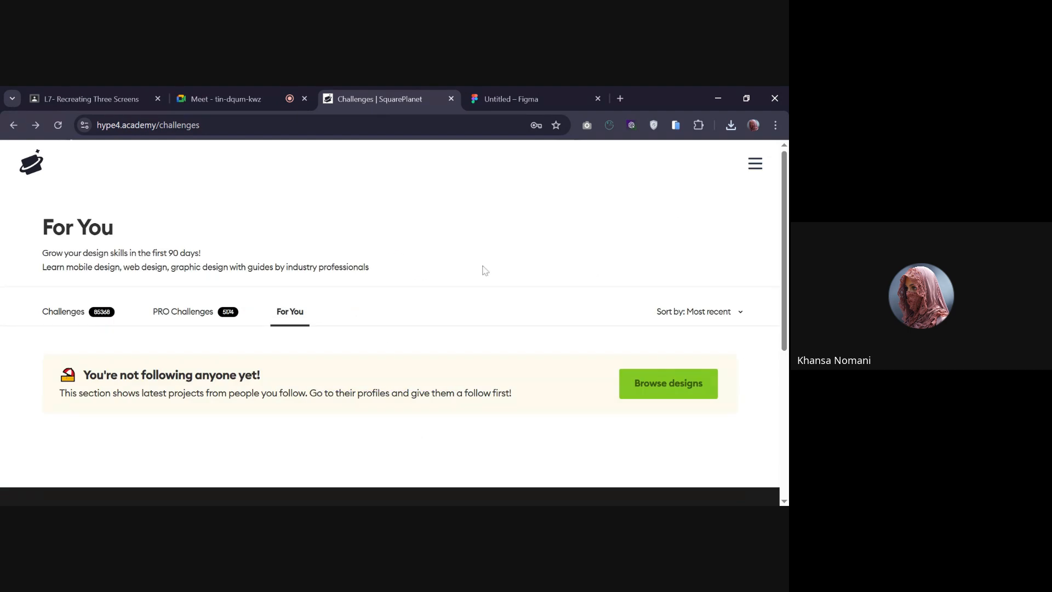
- Return to the full Challenges list and look through the most recent submissions and available category filters
scroll(481, 270, down, 4)
scroll(484, 269, up, 2)
scroll(483, 268, up, 2)
click(89, 312)
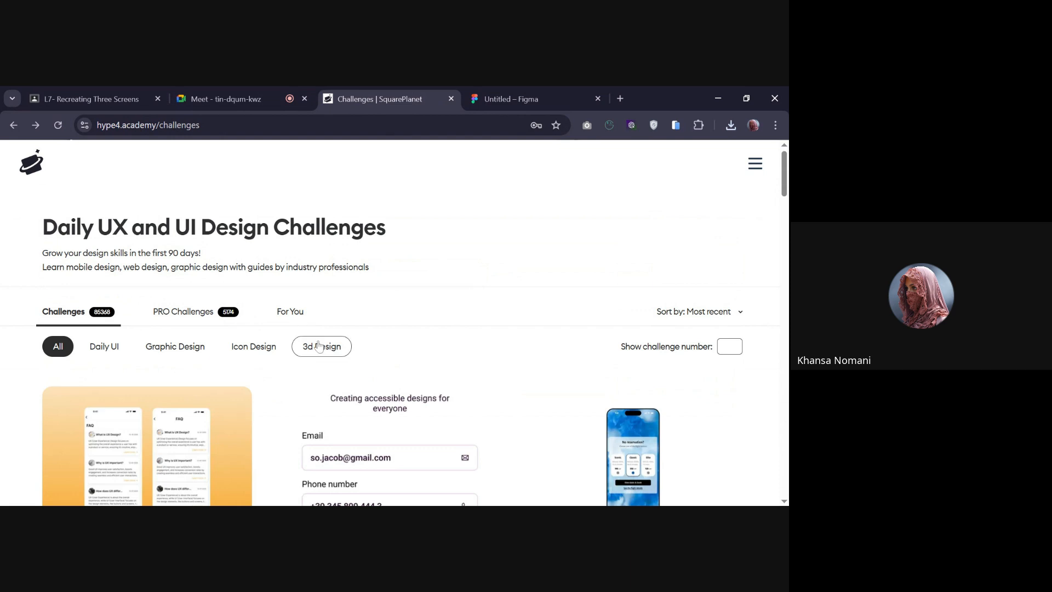
scroll(320, 342, down, 3)
scroll(320, 346, up, 1)
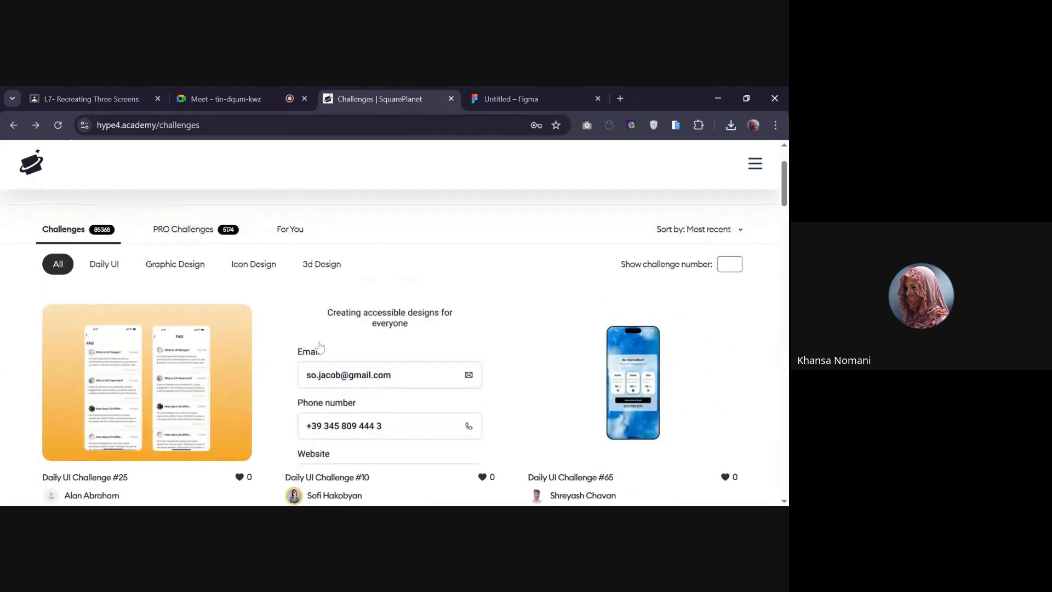
scroll(320, 346, down, 2)
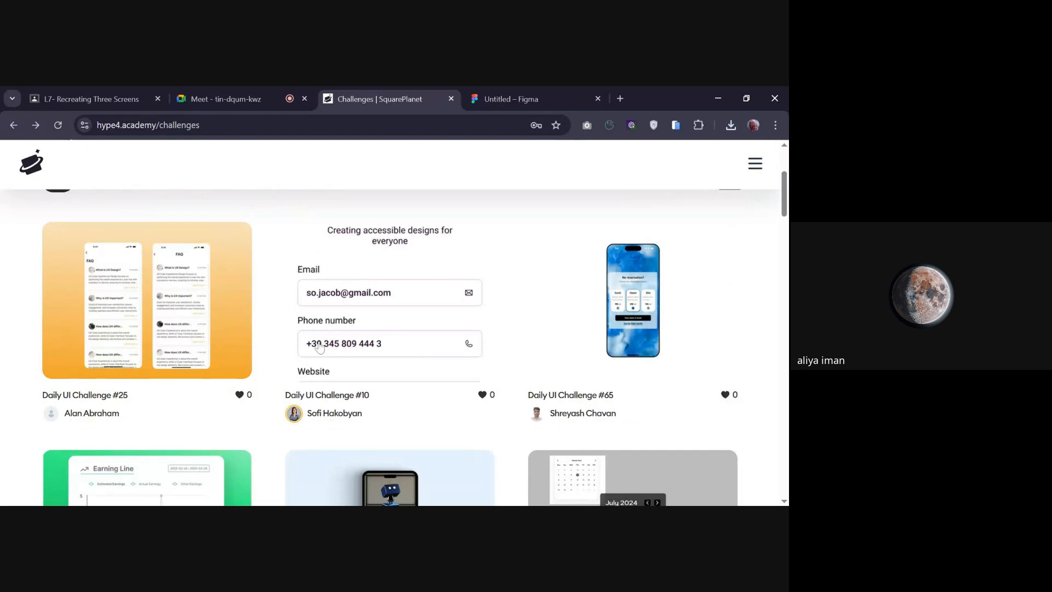
scroll(321, 348, up, 3)
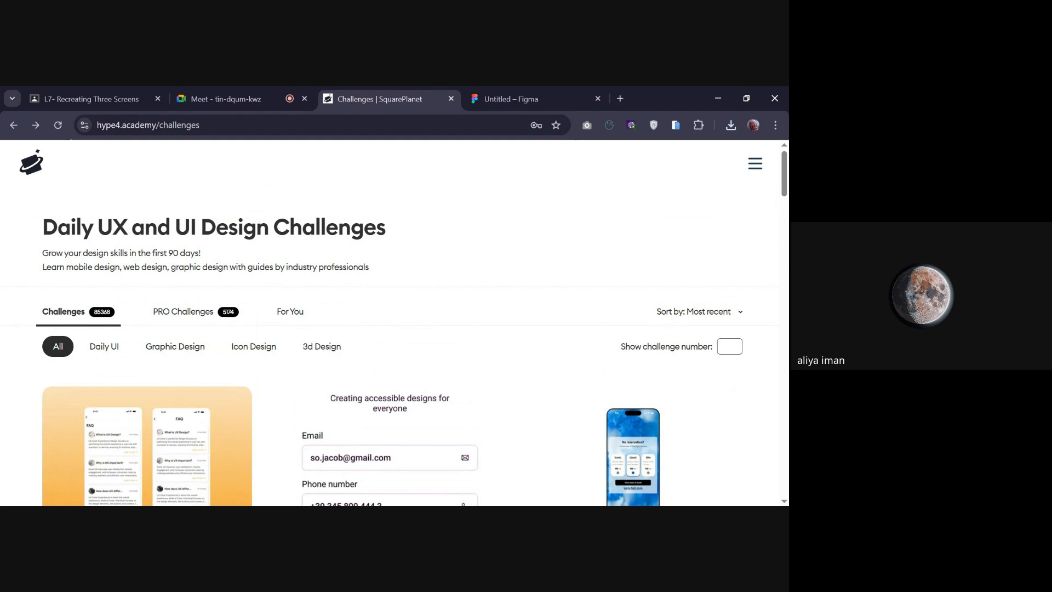
scroll(384, 311, down, 1)
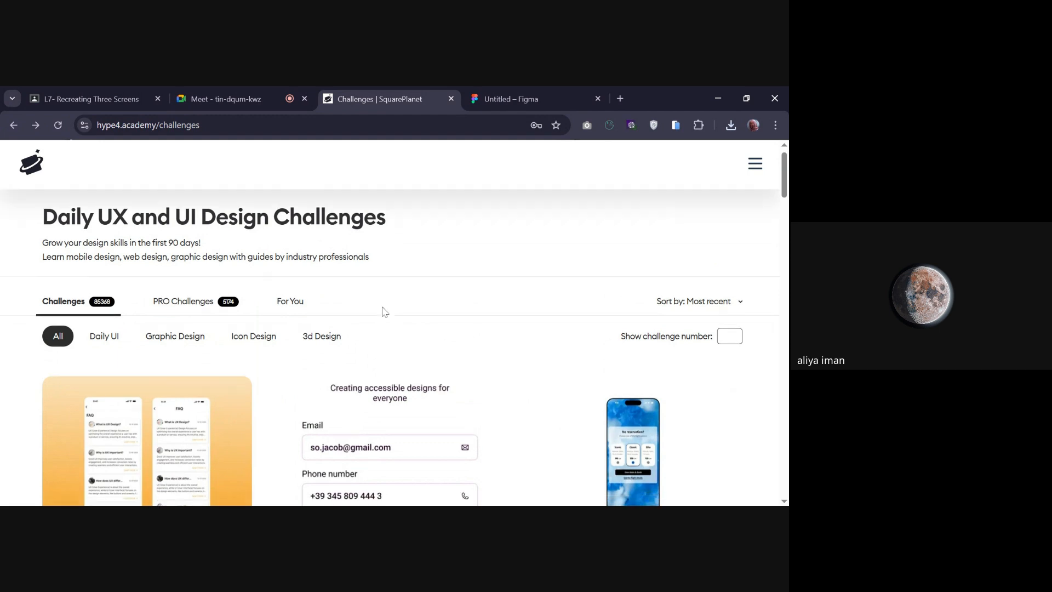
scroll(385, 312, down, 3)
scroll(383, 312, up, 1)
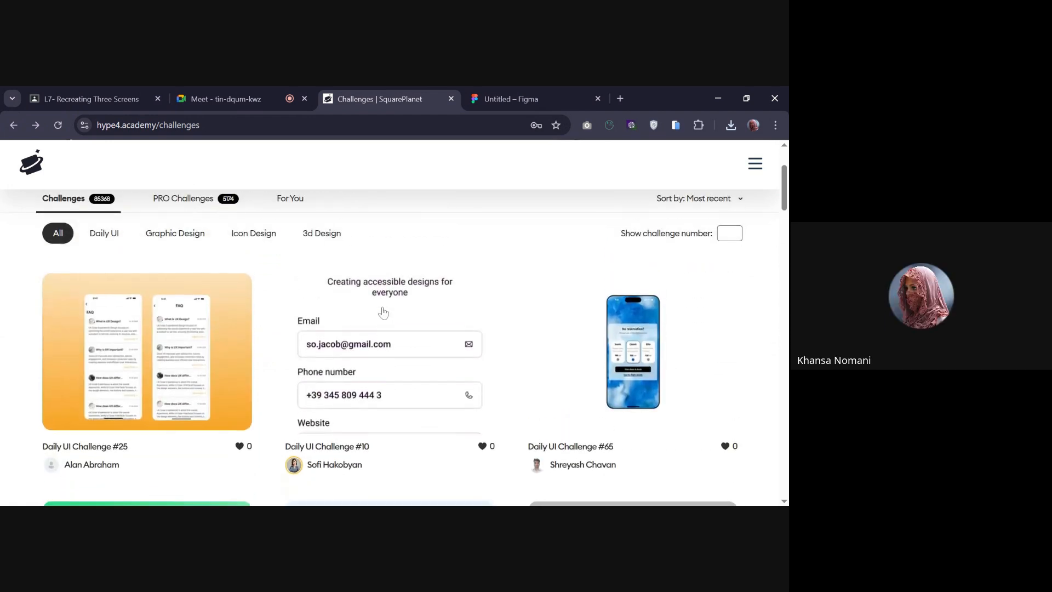
scroll(383, 312, up, 1)
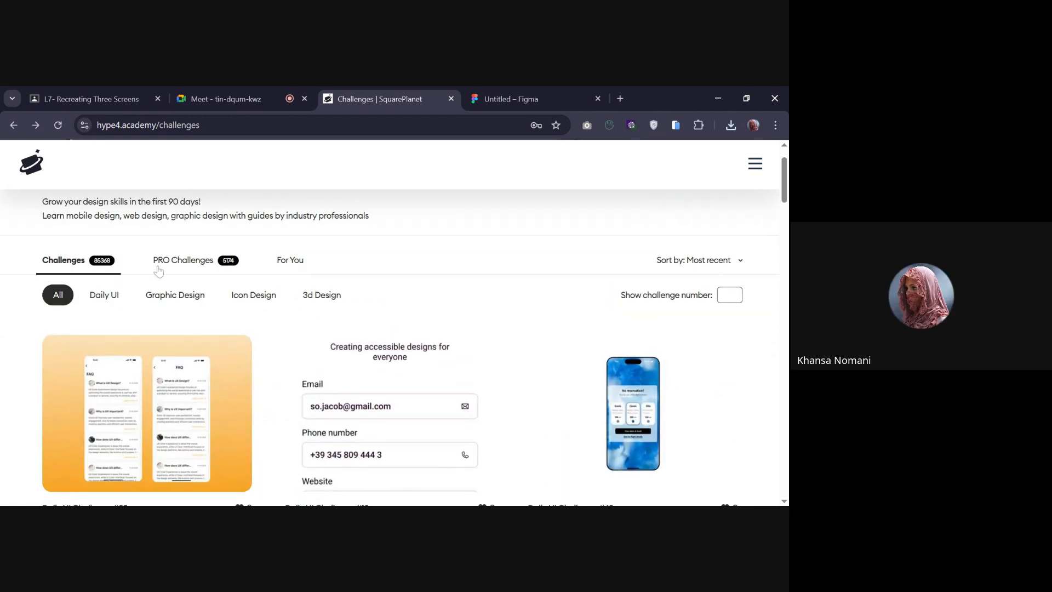
scroll(404, 382, down, 1)
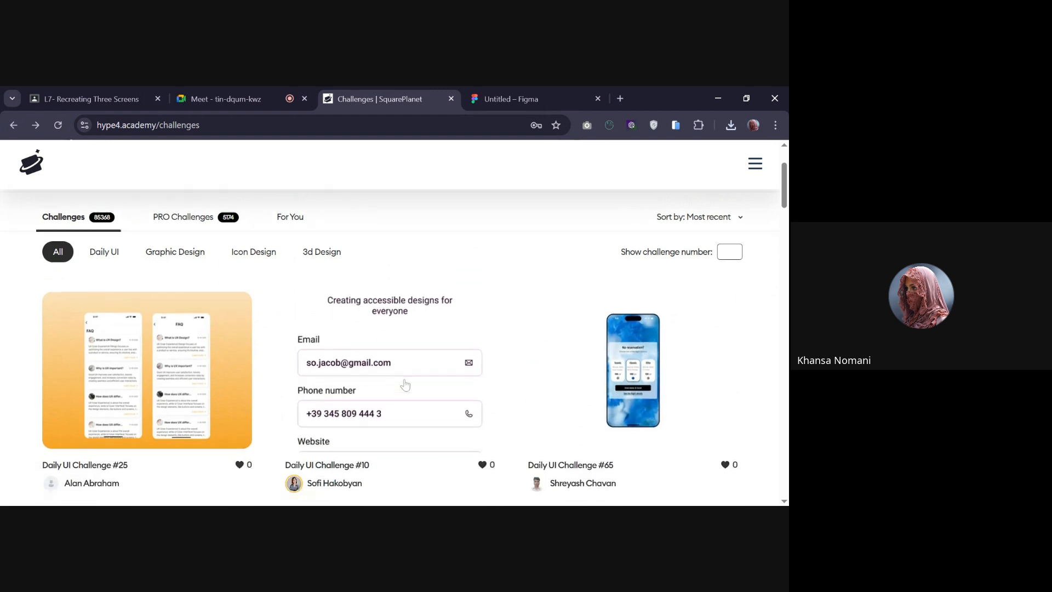
- Filter the challenges by Daily UI and browse the submitted designs
click(106, 234)
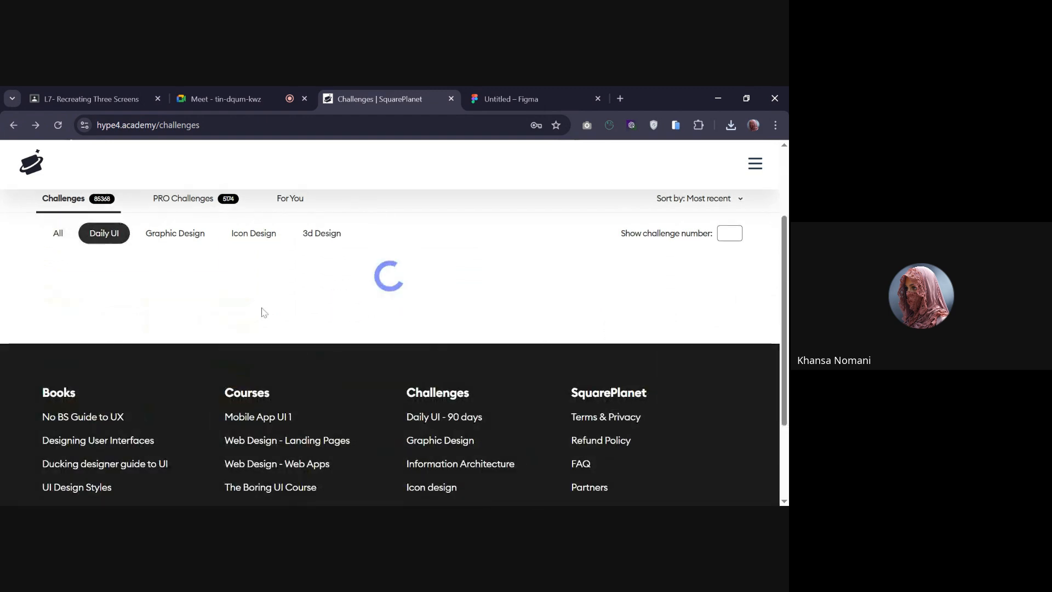
scroll(262, 311, down, 1)
scroll(262, 311, up, 1)
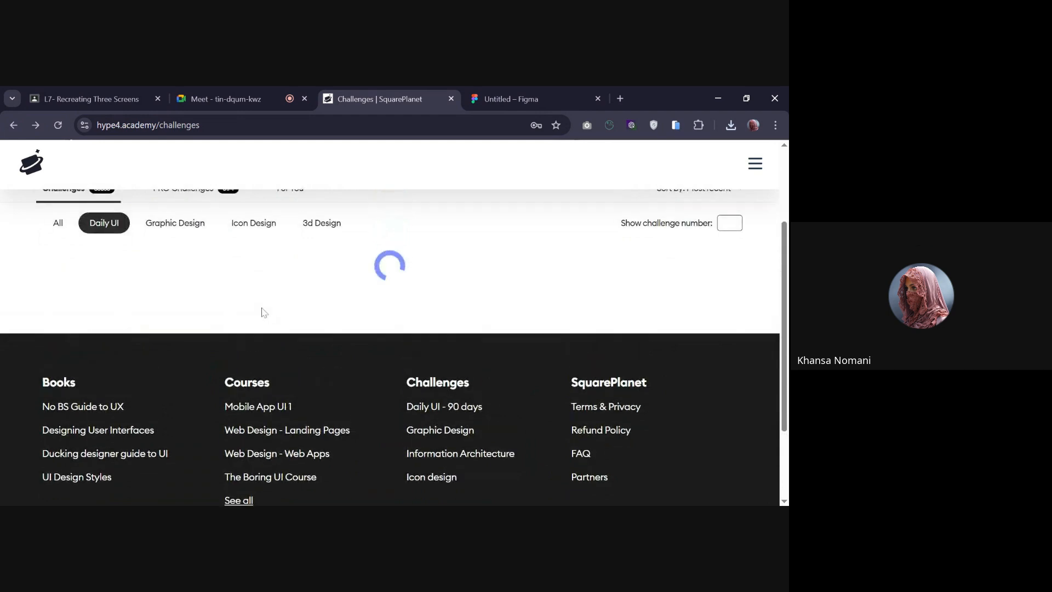
scroll(336, 383, down, 8)
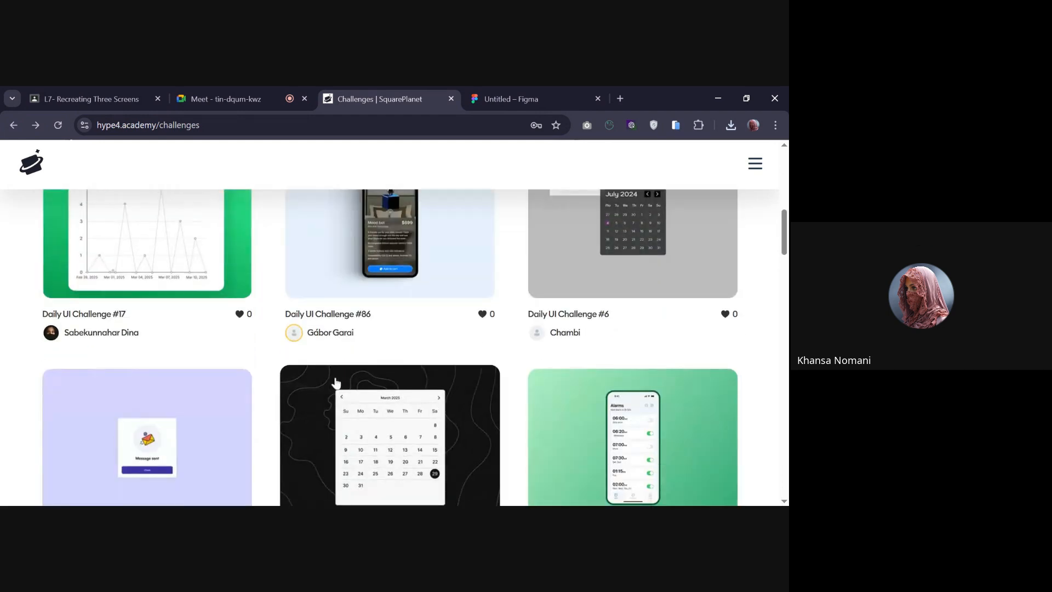
scroll(336, 382, down, 10)
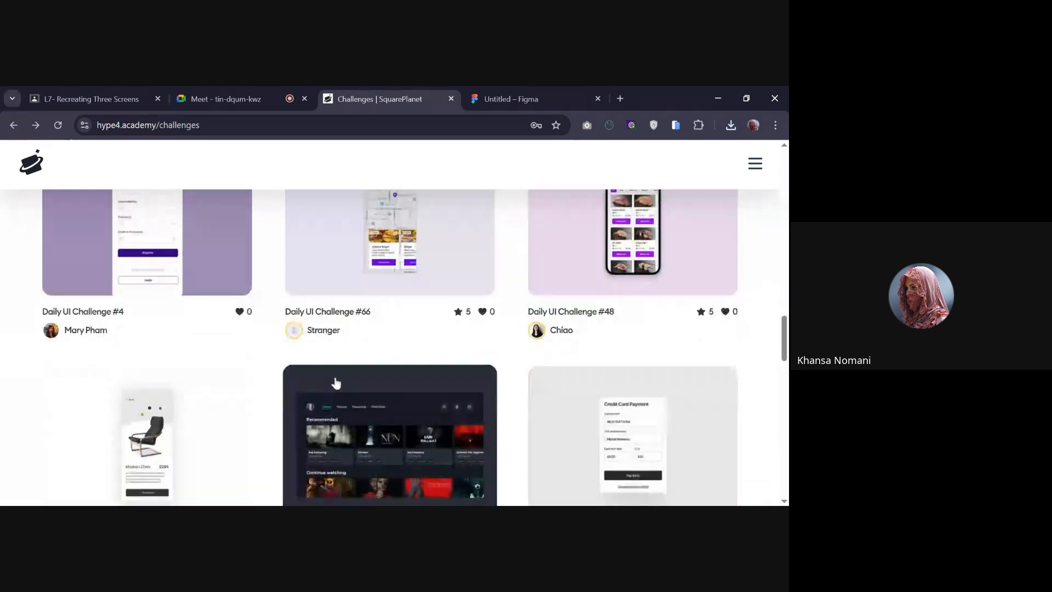
scroll(335, 383, down, 10)
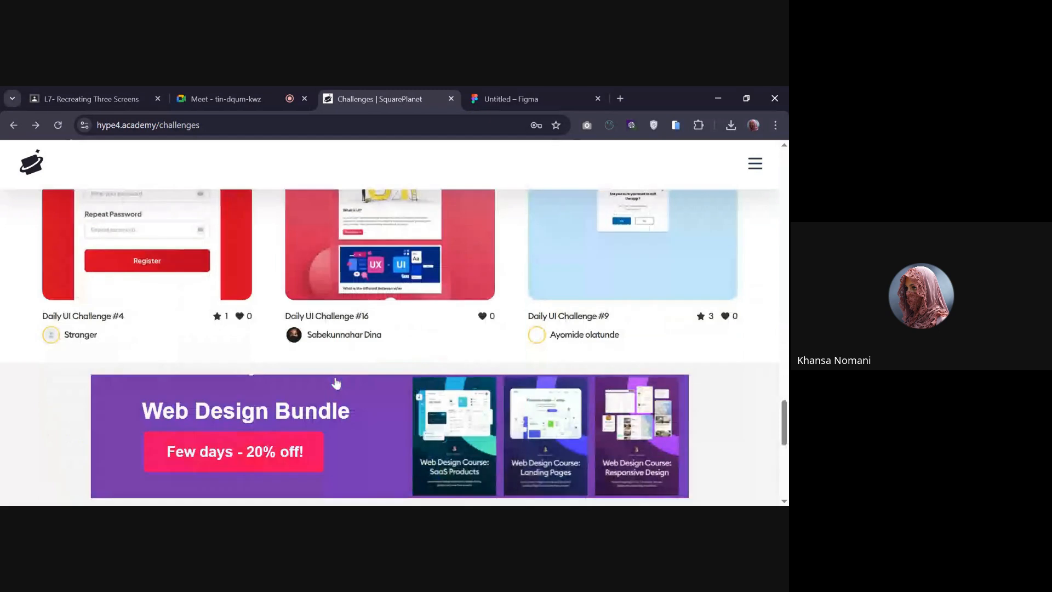
- Open the Daily UI Challenge #1 project and examine its Veg Crunchy Taco cards and the rest of the project page
key(Home)
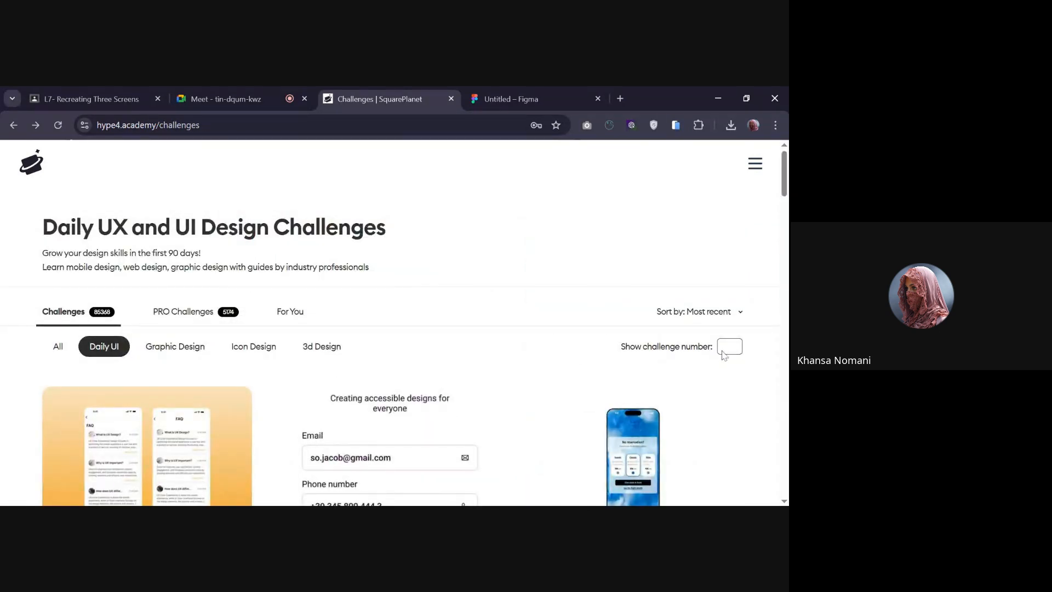
click(730, 346)
scroll(420, 333, down, 2)
click(374, 337)
click(485, 345)
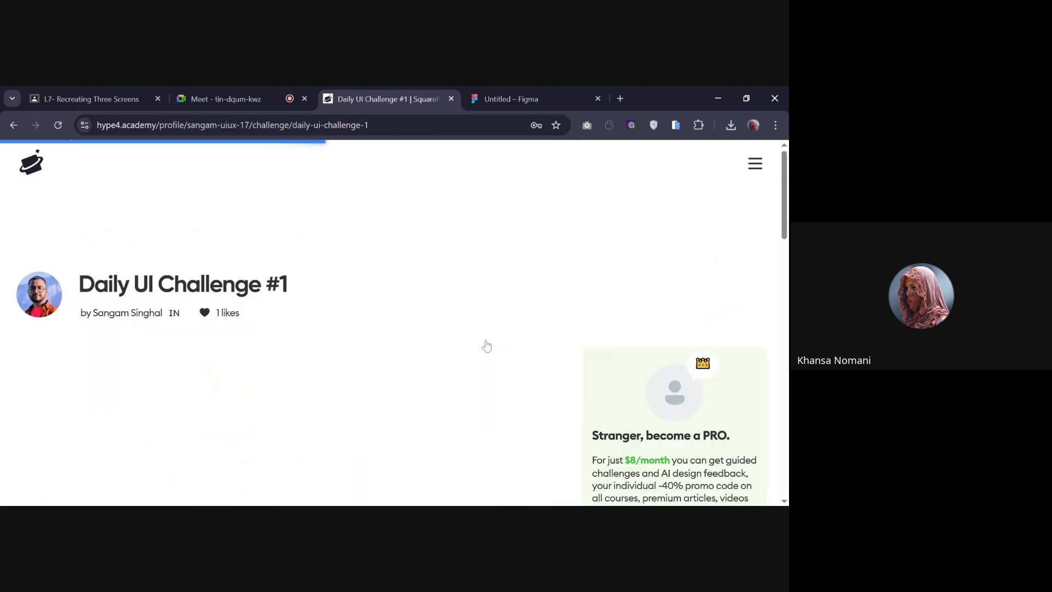
scroll(485, 345, down, 8)
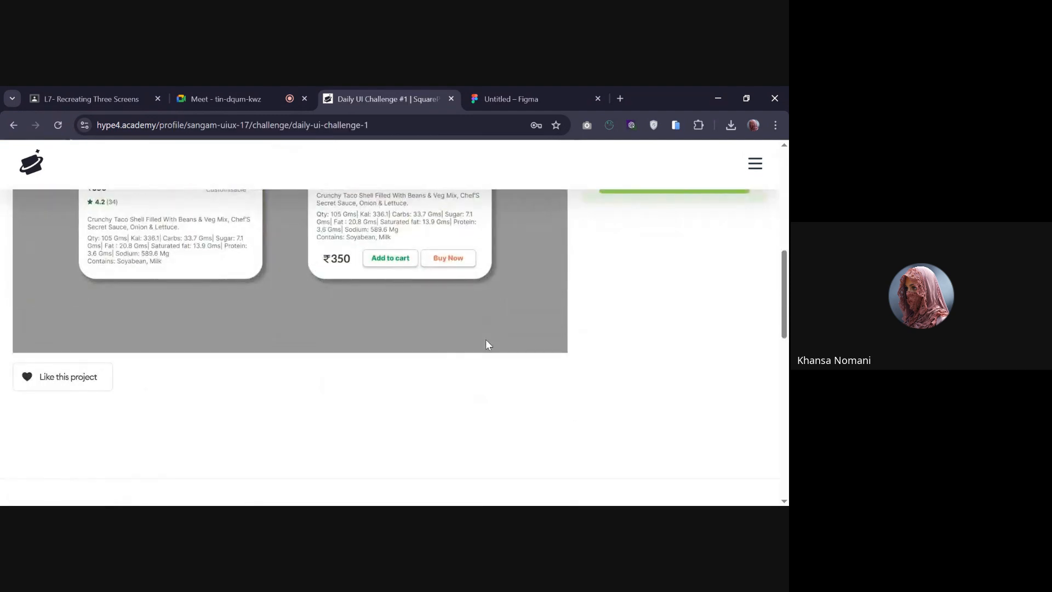
scroll(486, 344, up, 3)
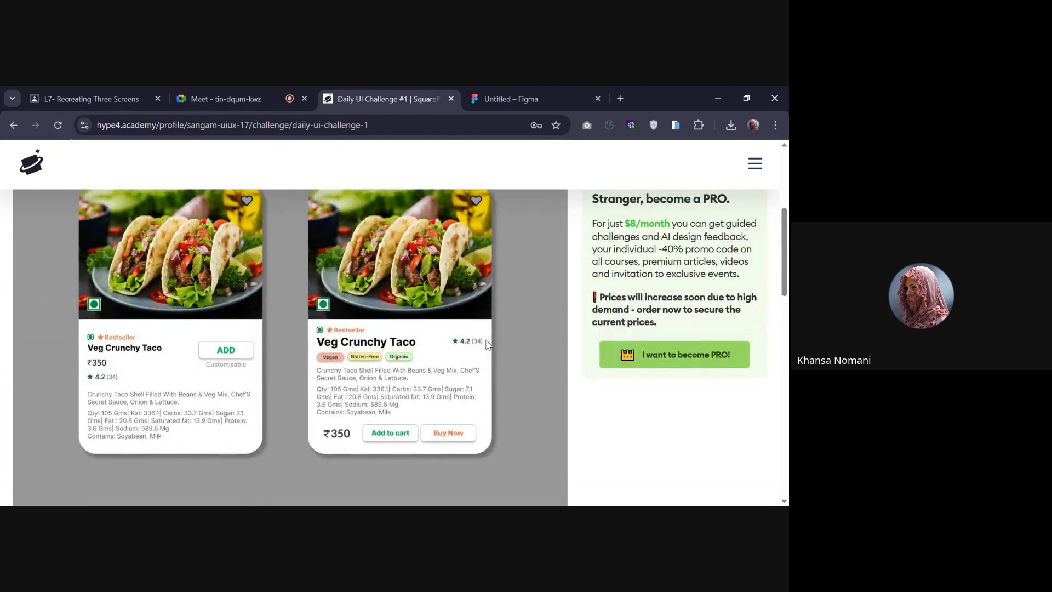
scroll(486, 344, up, 5)
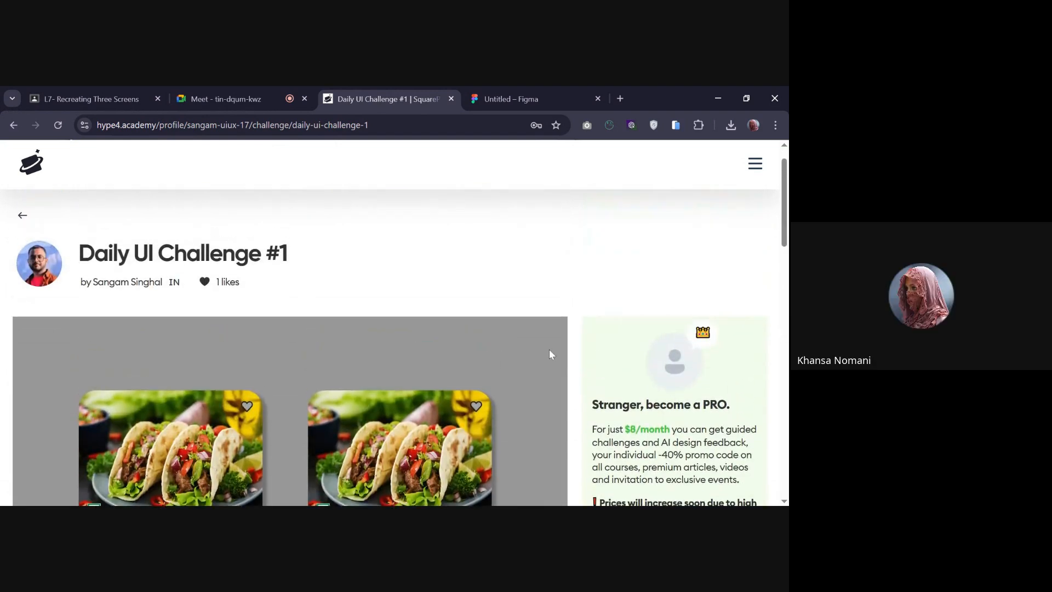
scroll(549, 349, down, 3)
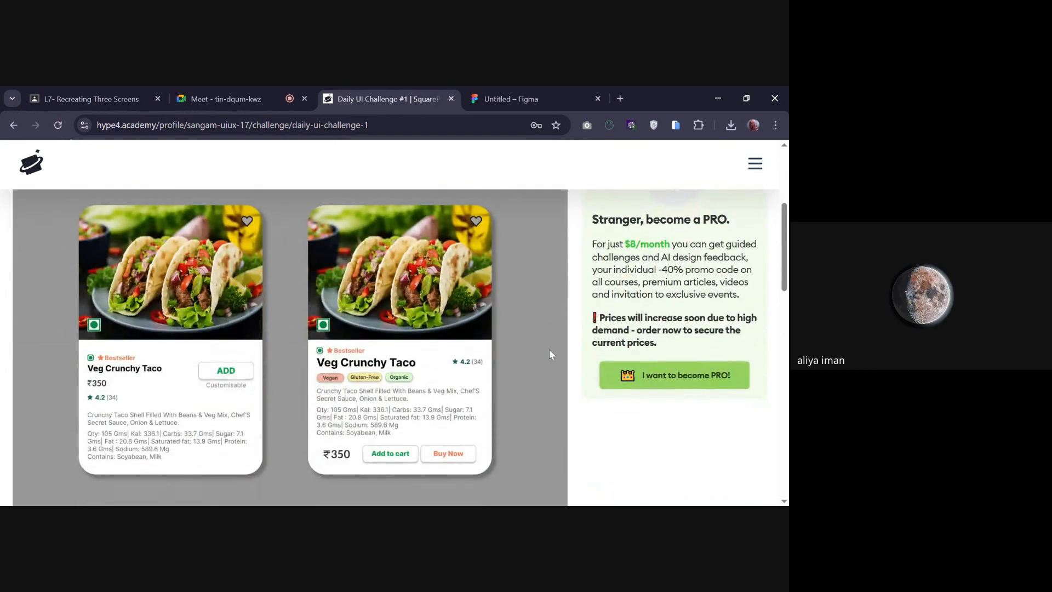
scroll(549, 350, down, 5)
scroll(550, 353, down, 9)
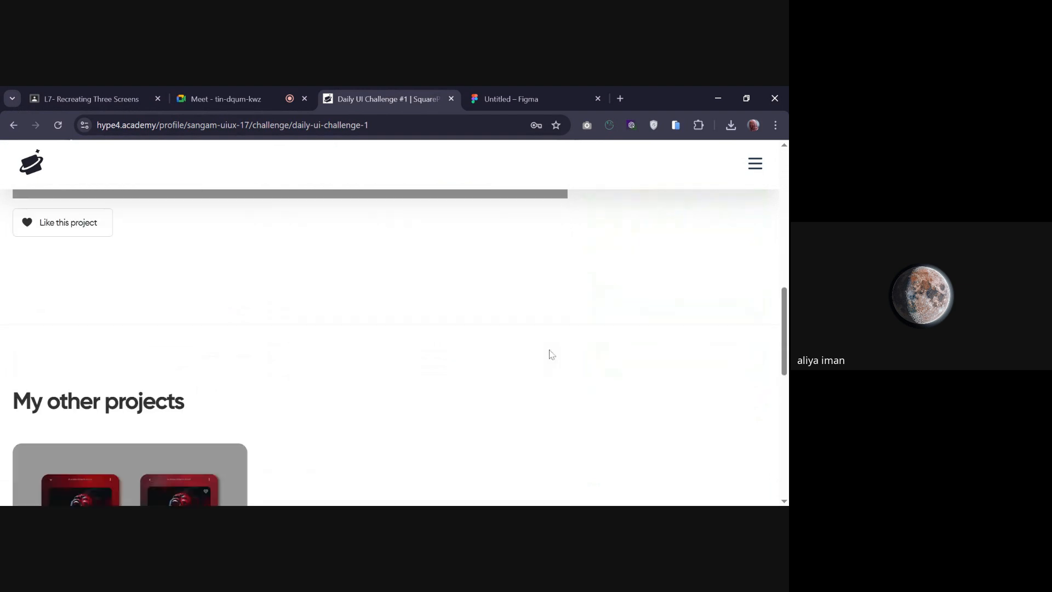
scroll(549, 351, up, 13)
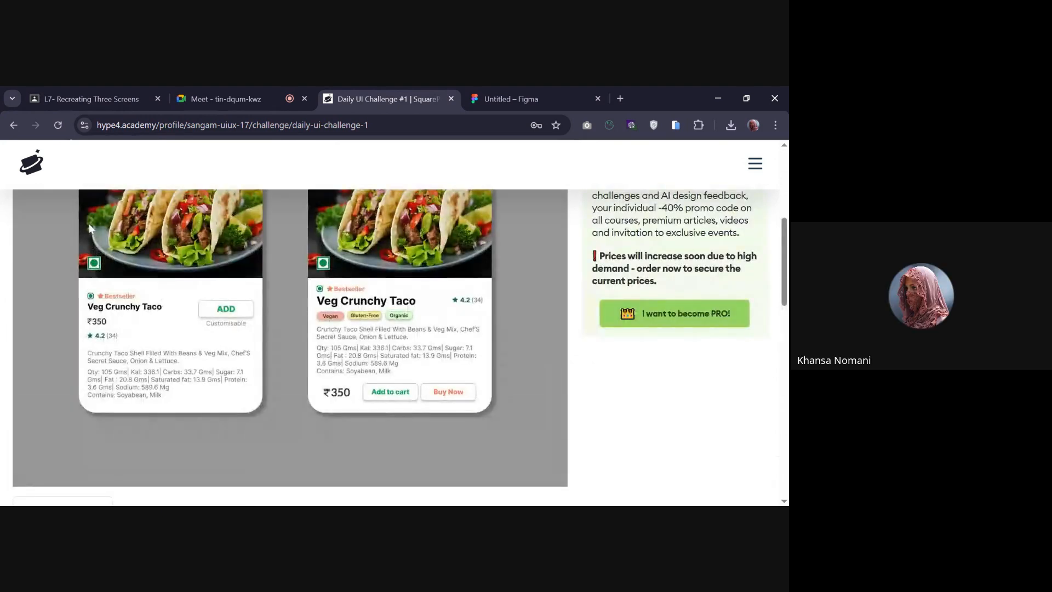
- Return from the Daily UI Challenge #1 project to the full Challenges list and browse the most recent submissions
scroll(52, 244, up, 5)
click(23, 245)
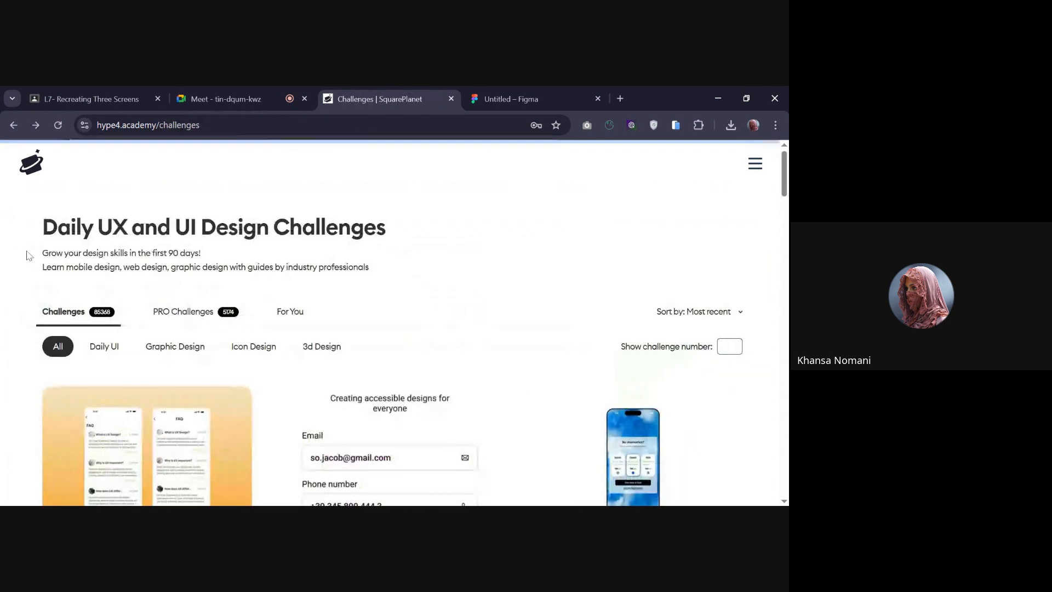
scroll(363, 410, down, 3)
scroll(361, 411, down, 1)
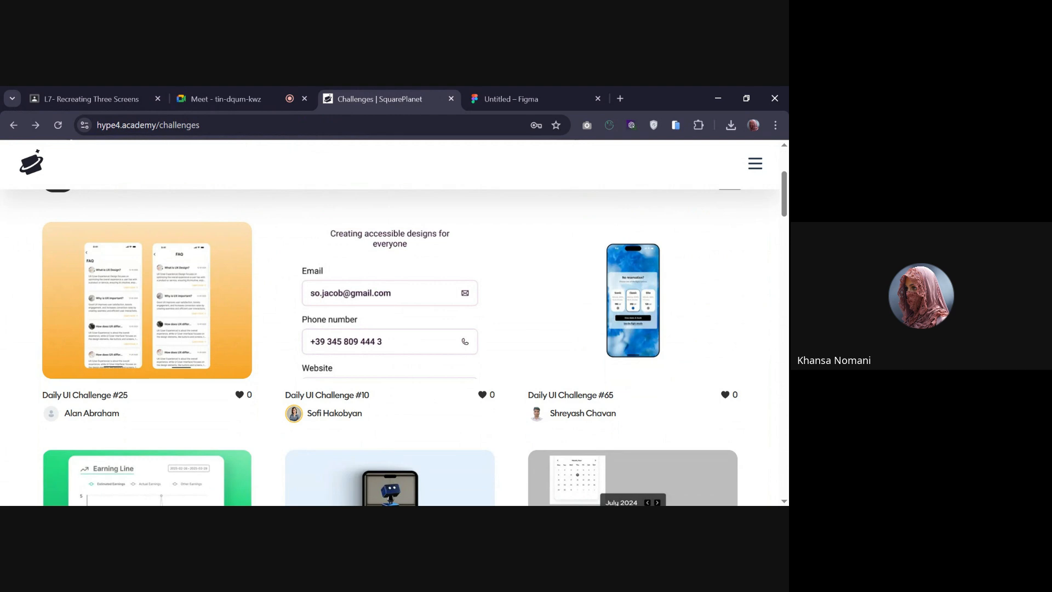
scroll(474, 446, down, 3)
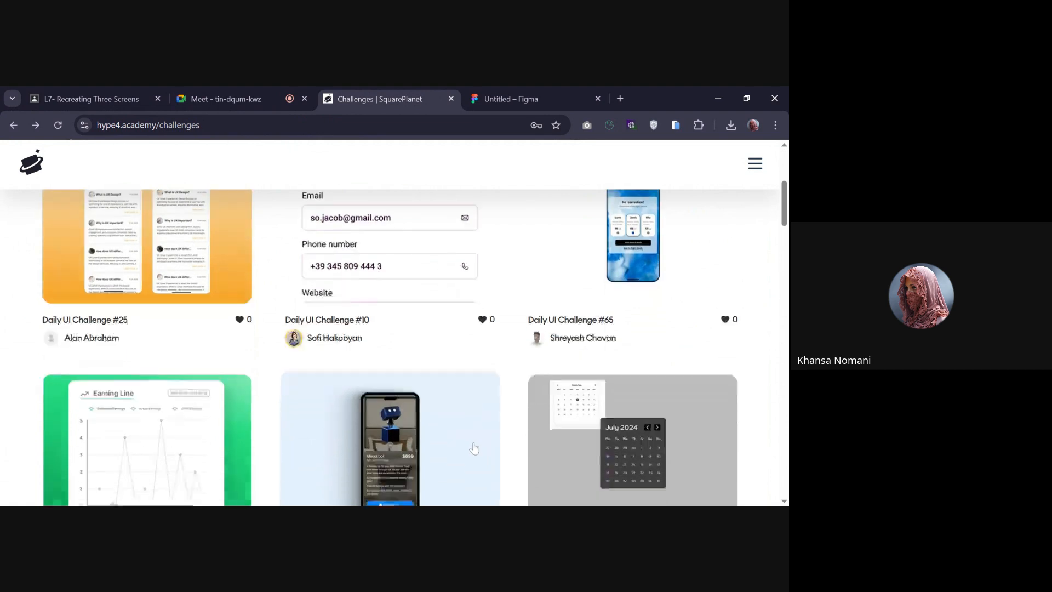
scroll(474, 447, up, 1)
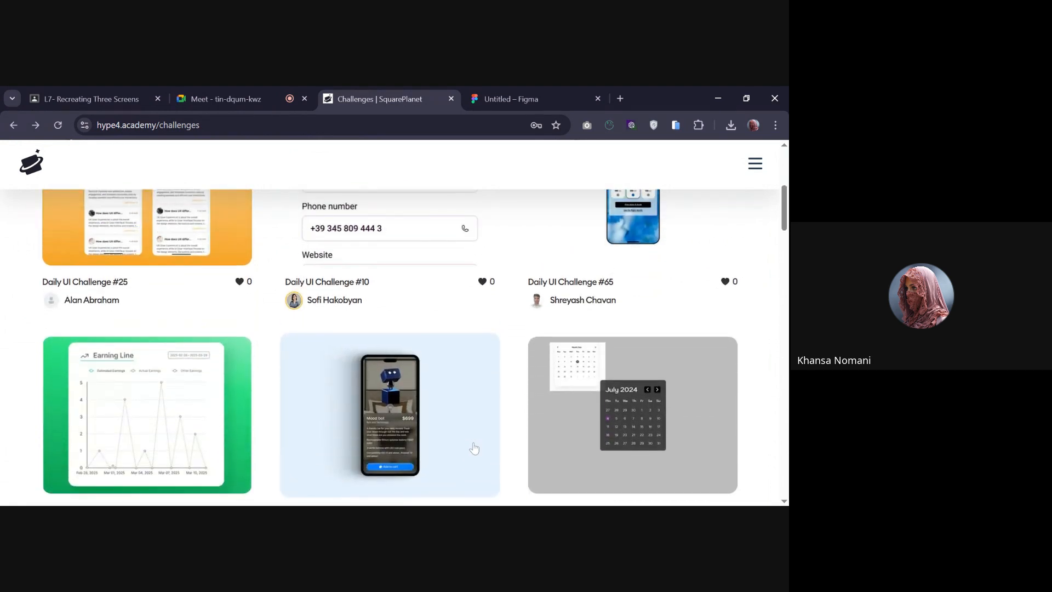
scroll(474, 448, up, 3)
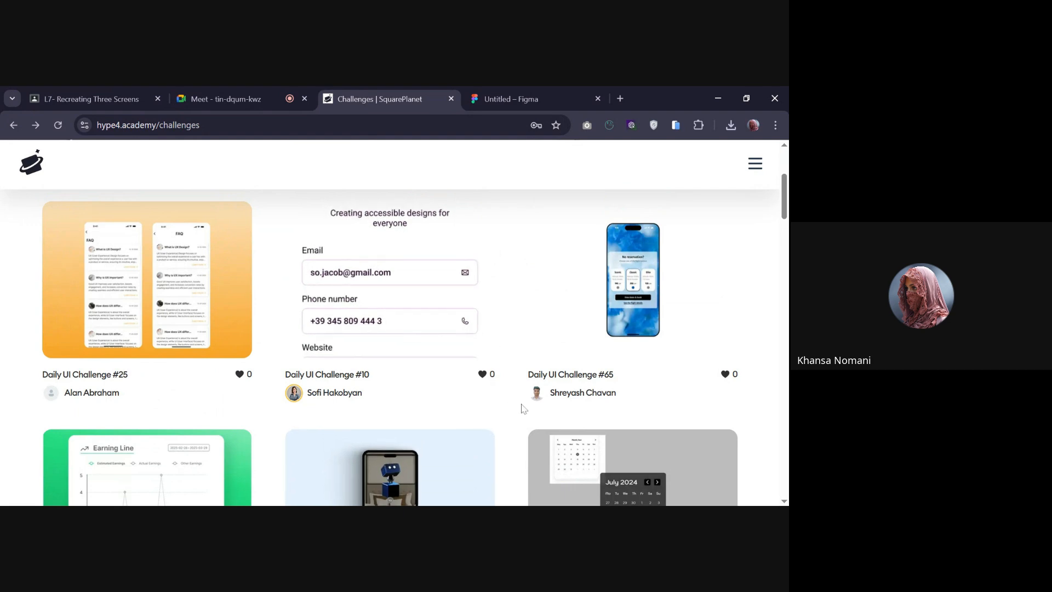
scroll(523, 408, down, 1)
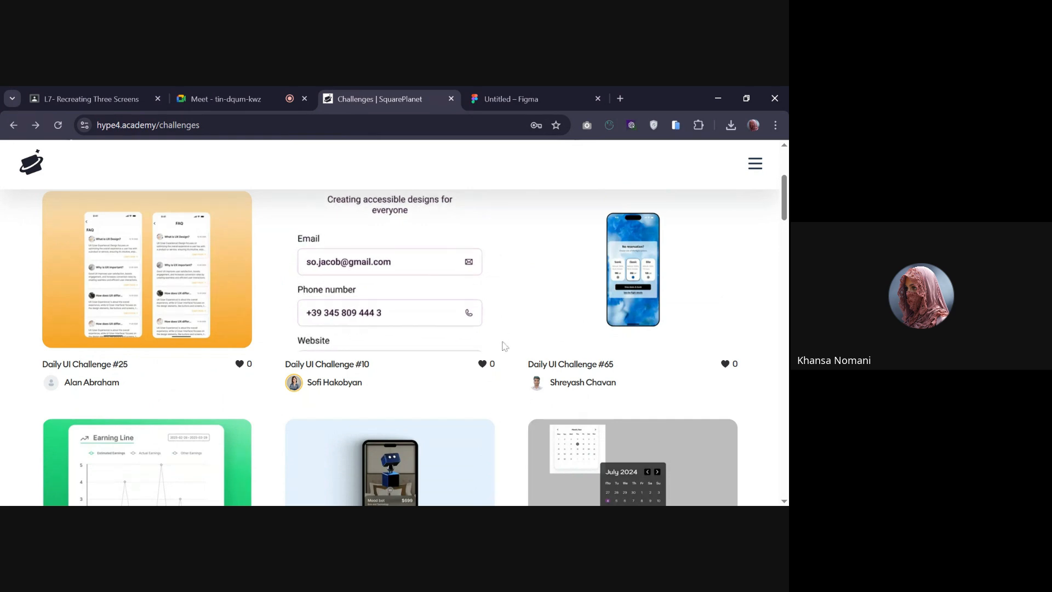
scroll(504, 359, down, 2)
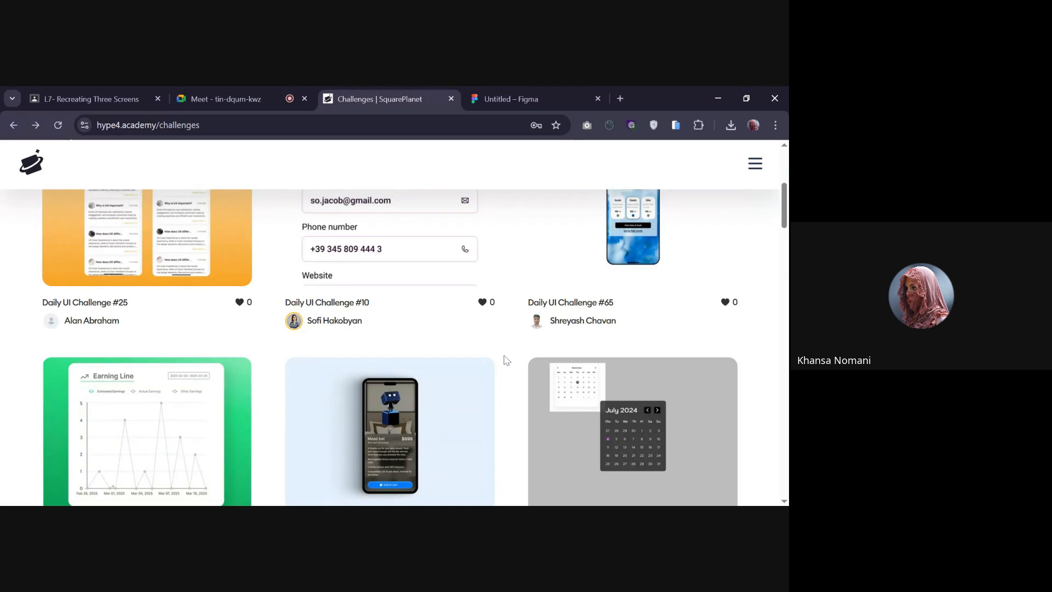
scroll(506, 360, down, 2)
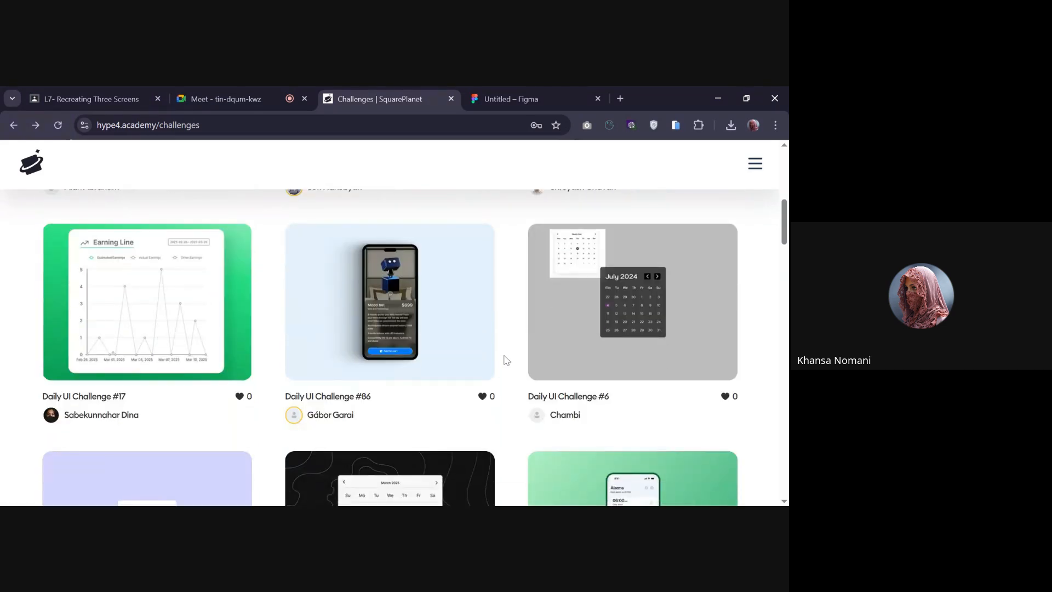
scroll(506, 360, up, 2)
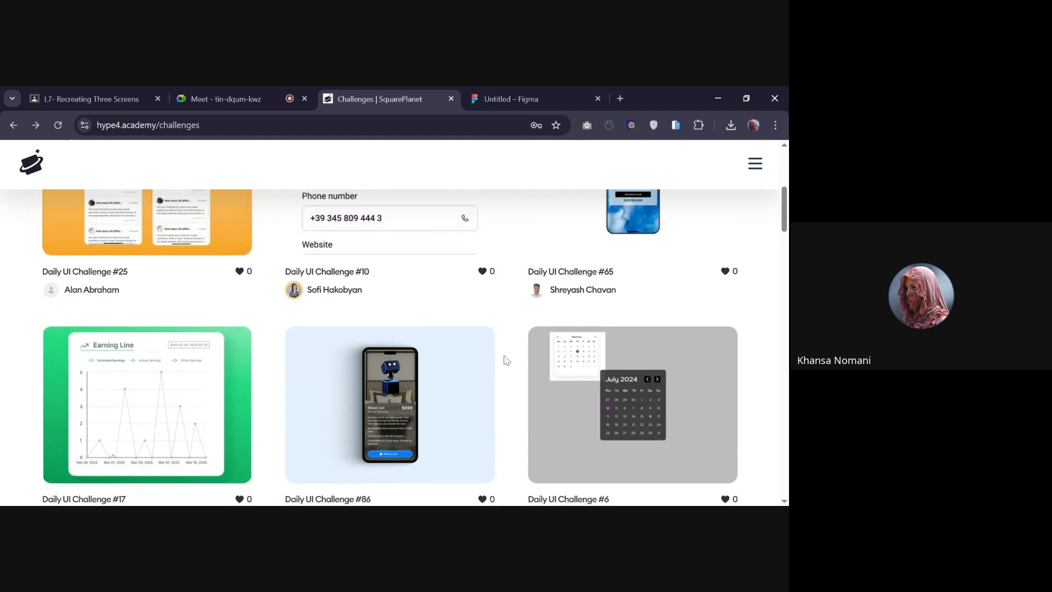
scroll(506, 360, up, 1)
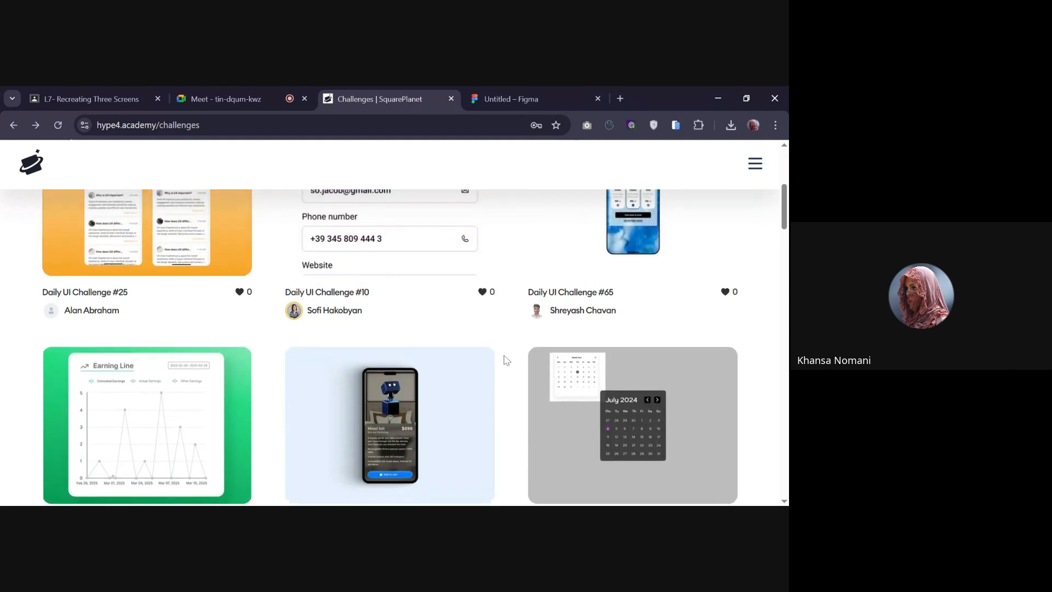
- Switch to the Figma file, deselect the Day 1 challenges frame and examine its Before and After food cards beside the original image
click(574, 88)
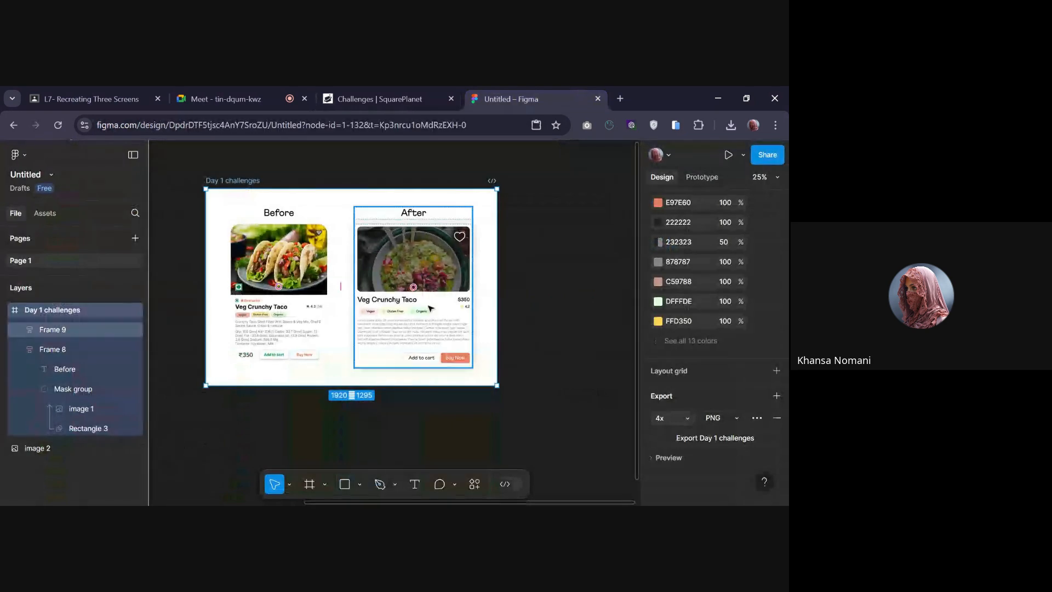
scroll(236, 396, up, 3)
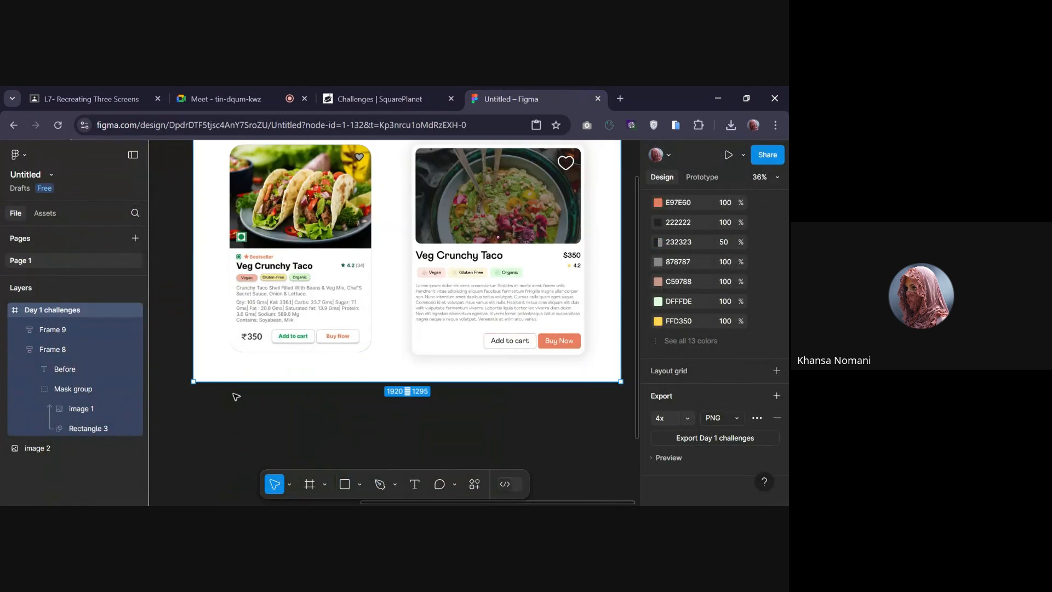
scroll(440, 394, right, 1)
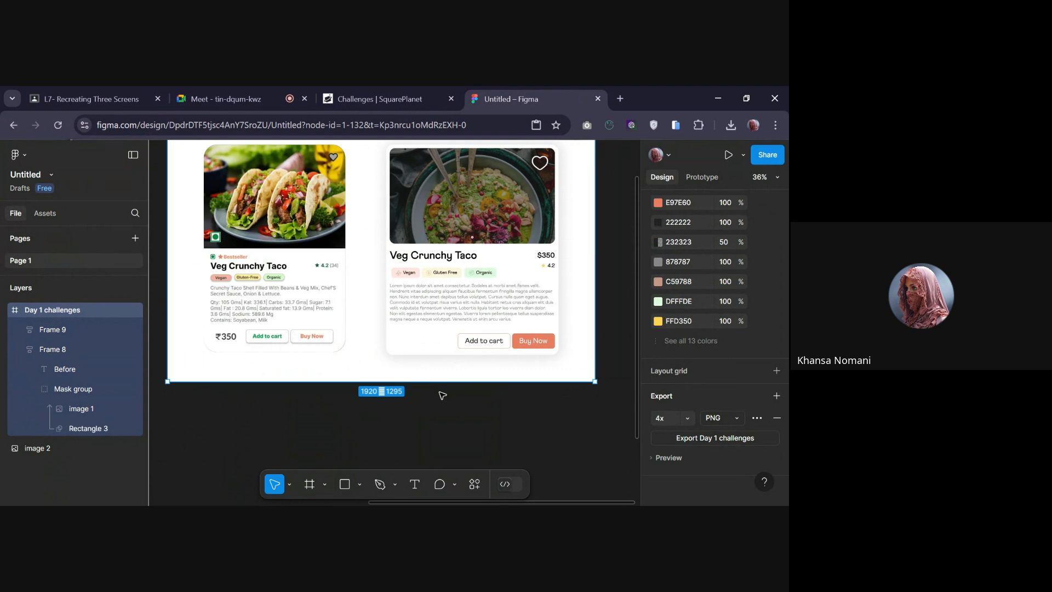
scroll(533, 399, down, 5)
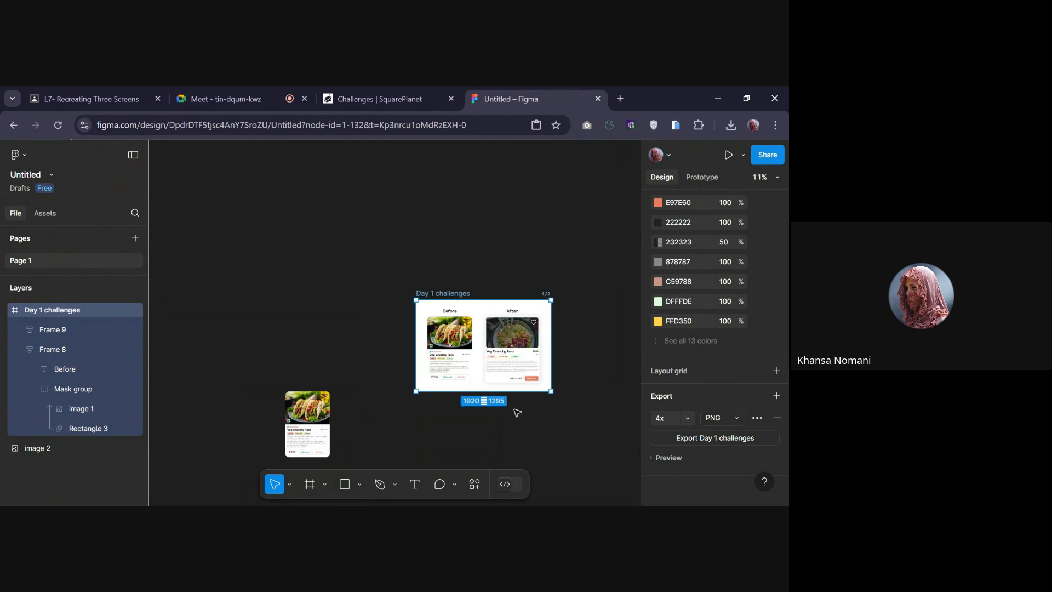
click(517, 412)
scroll(517, 412, up, 4)
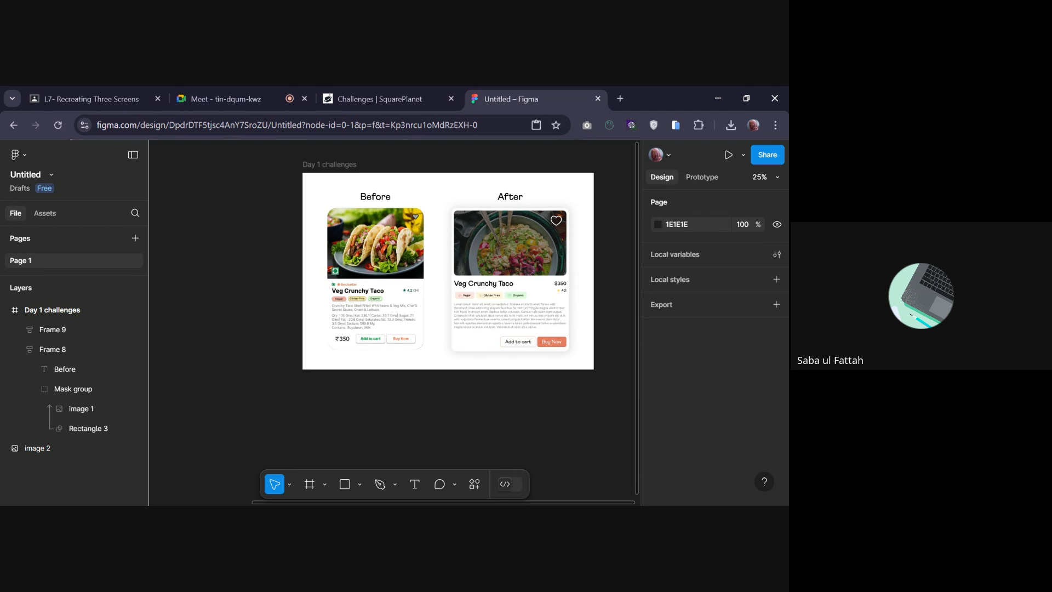
scroll(395, 271, right, 1)
scroll(395, 271, right, 4)
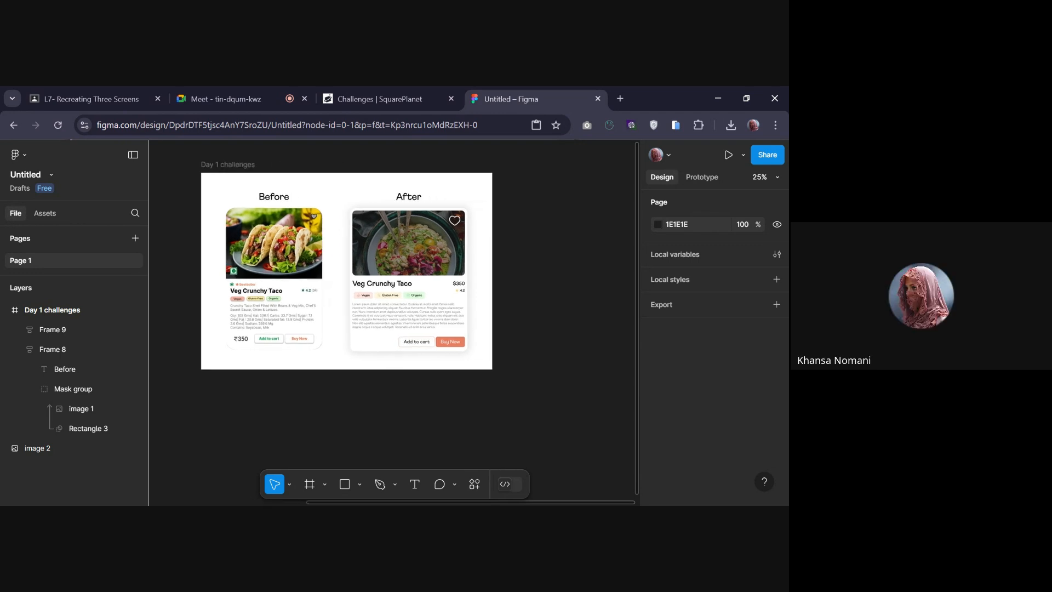
scroll(516, 410, down, 5)
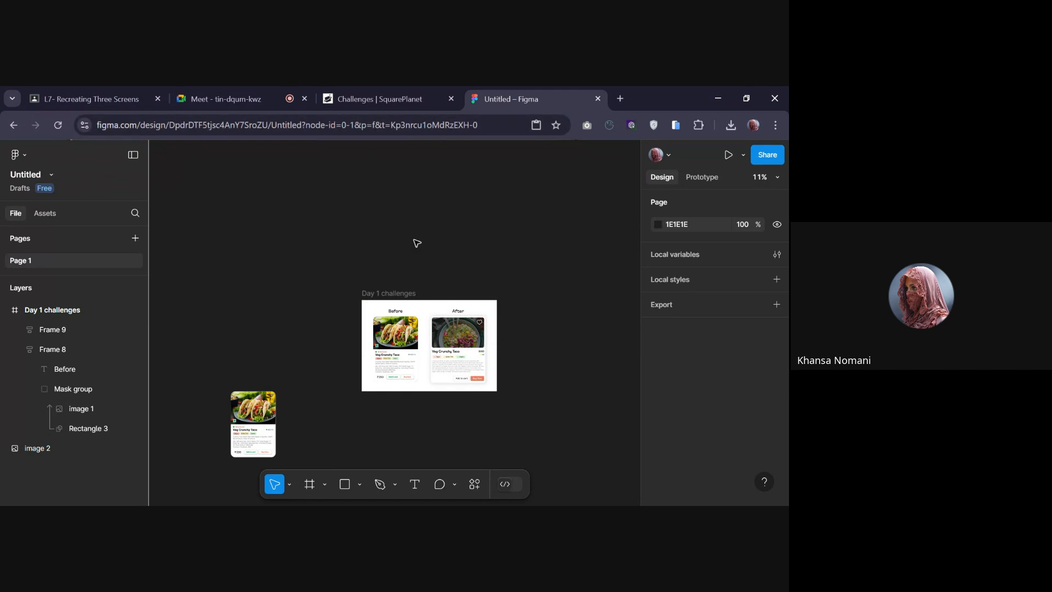
scroll(415, 242, down, 3)
scroll(416, 242, right, 5)
scroll(416, 243, left, 4)
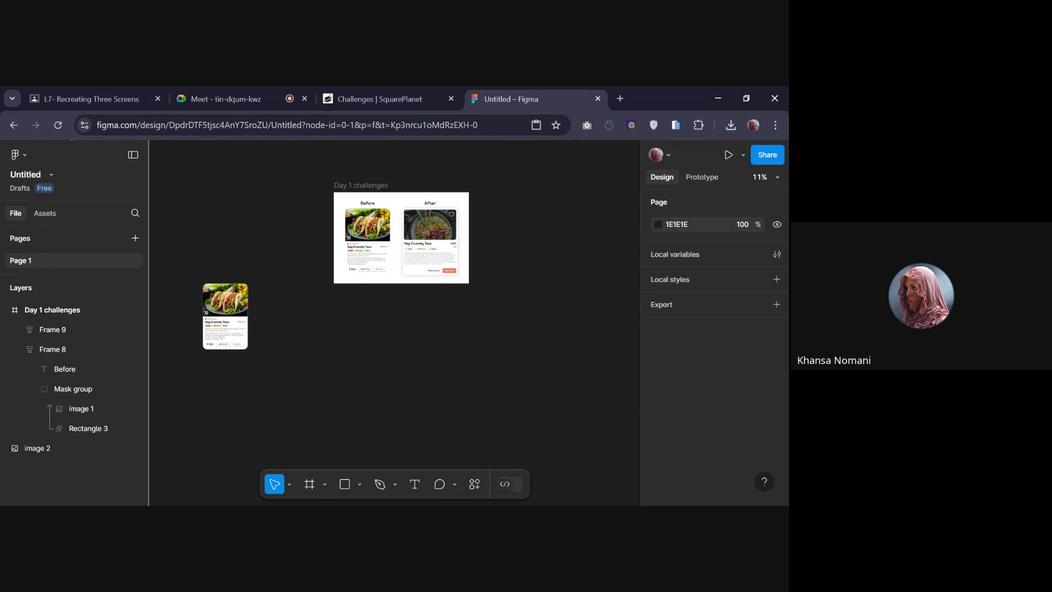
scroll(517, 234, right, 1)
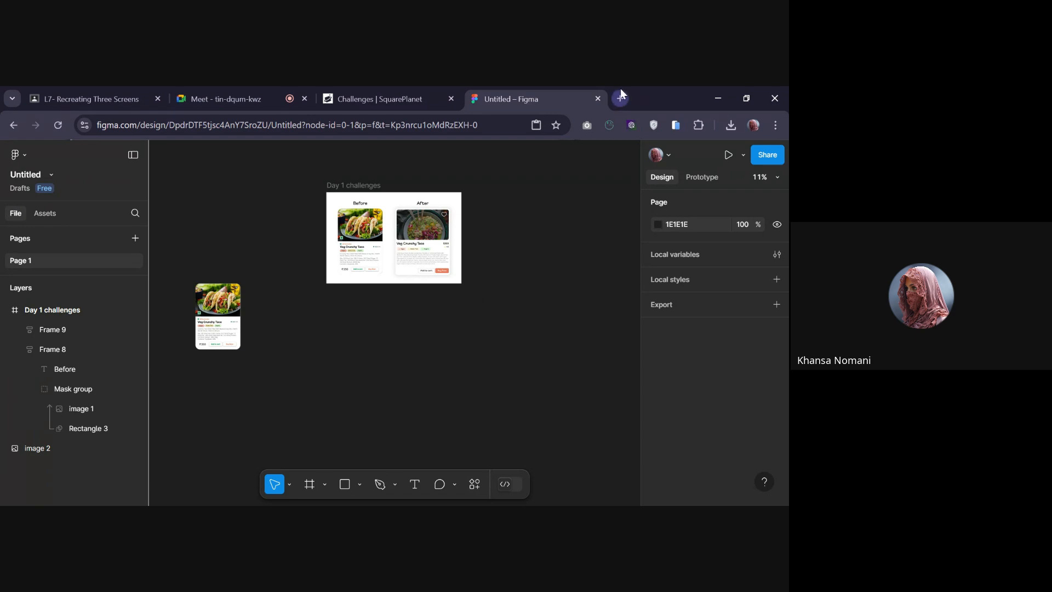
- Open the designer's LinkedIn profile in a new browser tab and look through its Featured, Activity and Experience sections
click(620, 97)
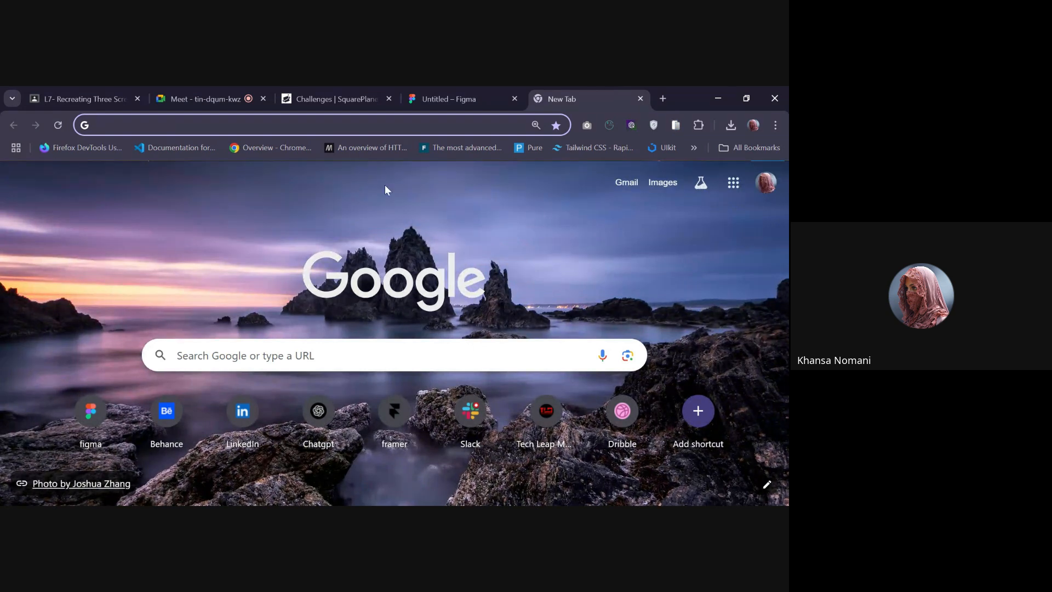
key(Return)
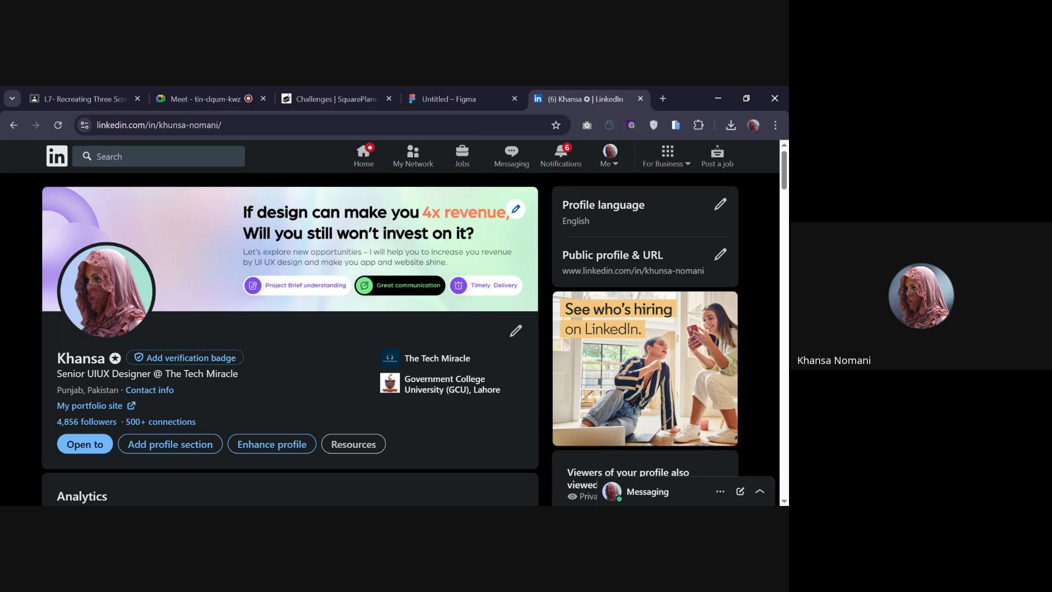
scroll(517, 405, down, 4)
scroll(516, 425, down, 5)
scroll(323, 344, down, 1)
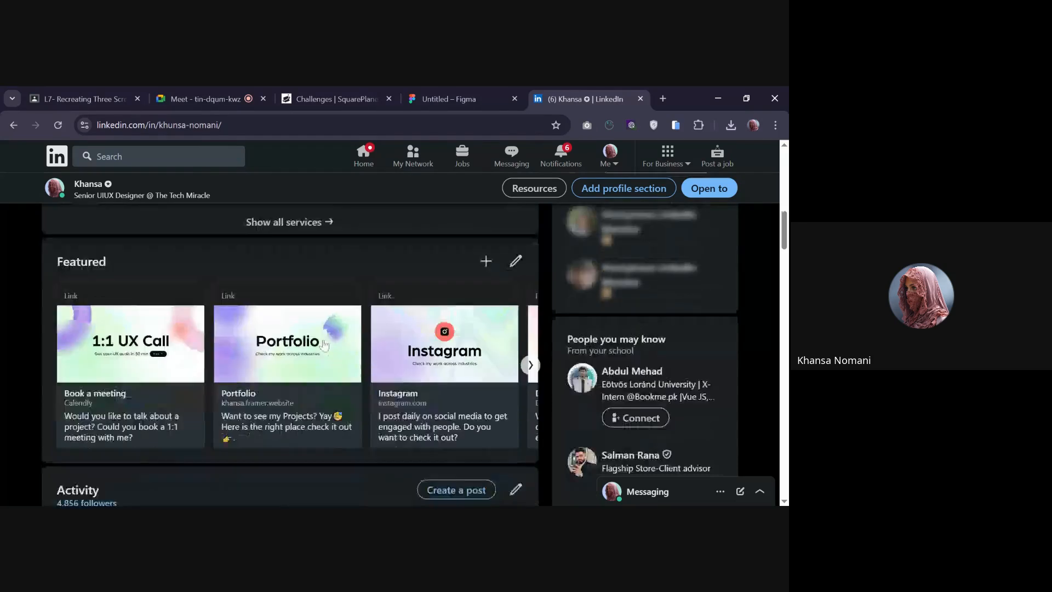
scroll(324, 344, down, 8)
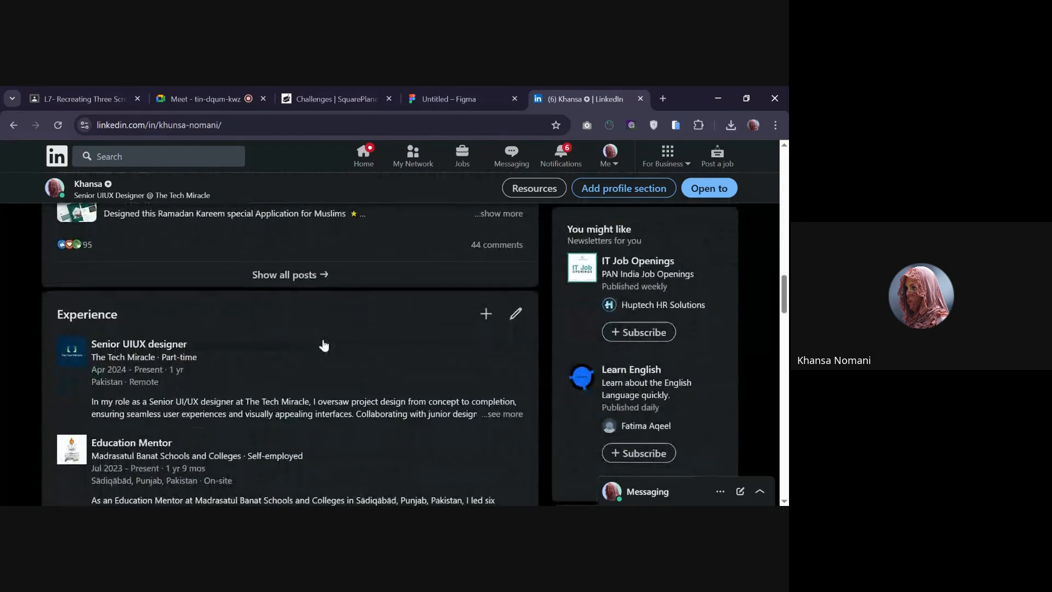
- Open the designer's full list of LinkedIn posts and load more results to reach the posts from a year ago
click(321, 286)
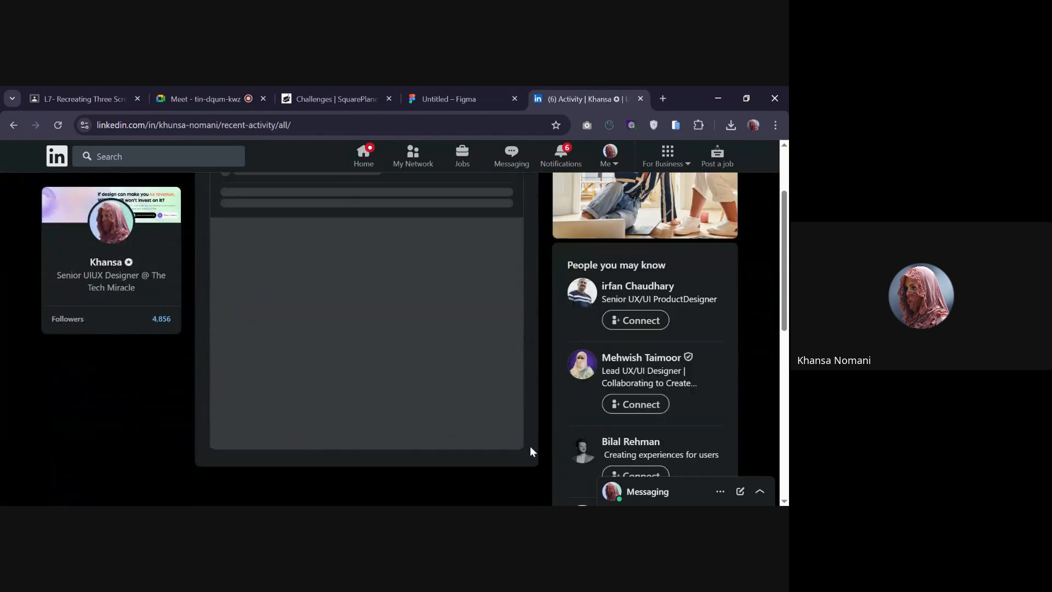
scroll(530, 446, down, 5)
scroll(530, 452, down, 10)
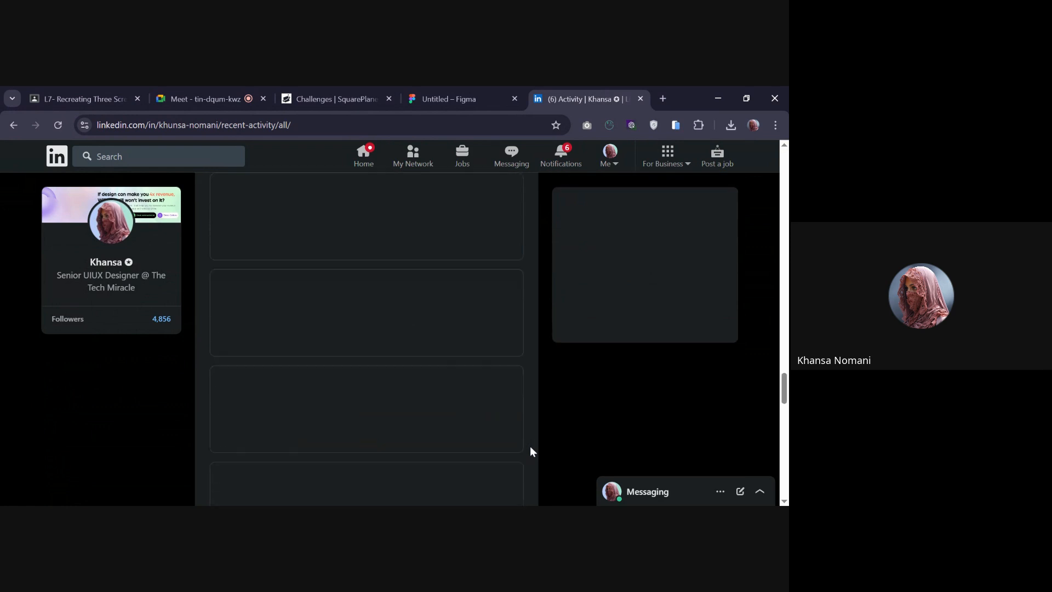
scroll(487, 473, down, 5)
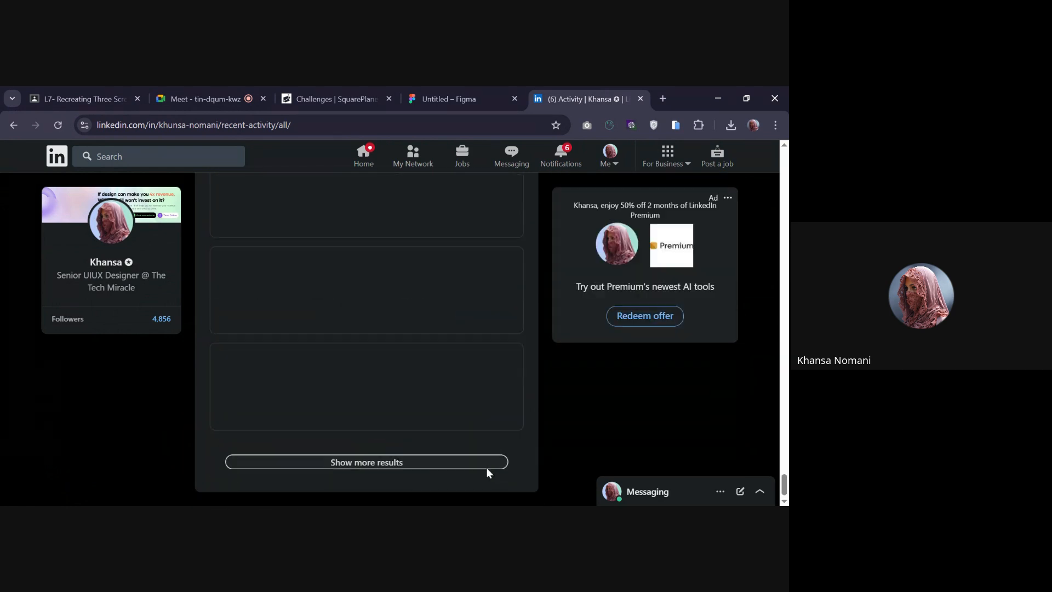
scroll(495, 457, down, 5)
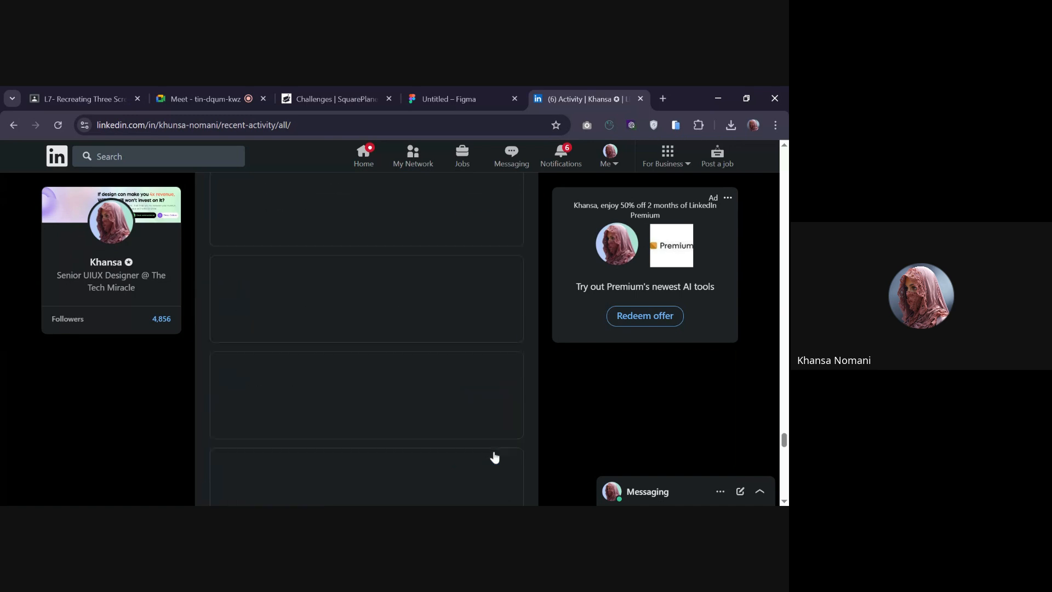
scroll(522, 356, down, 5)
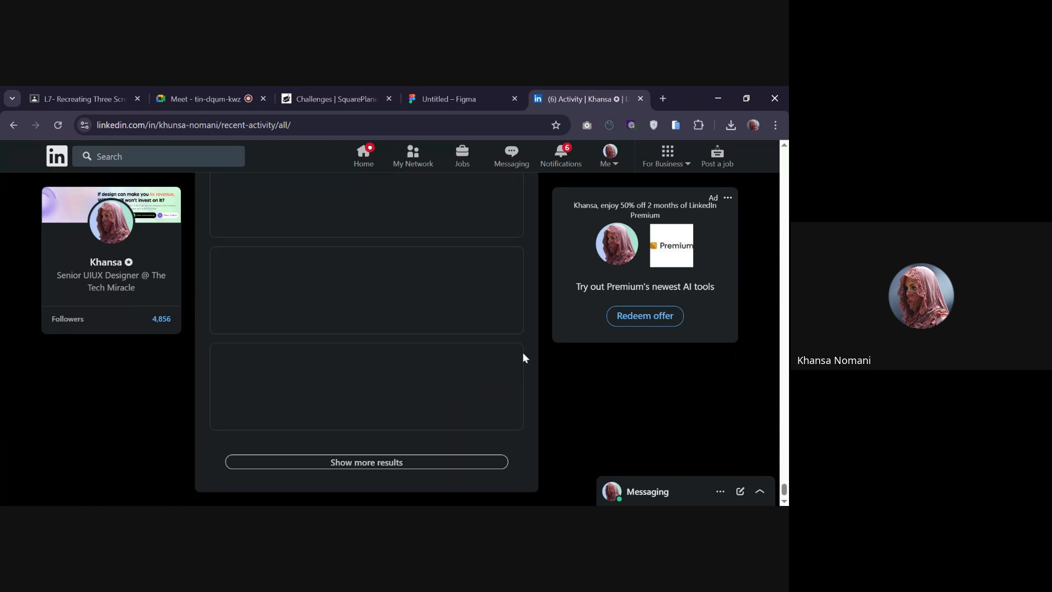
scroll(395, 466, down, 1)
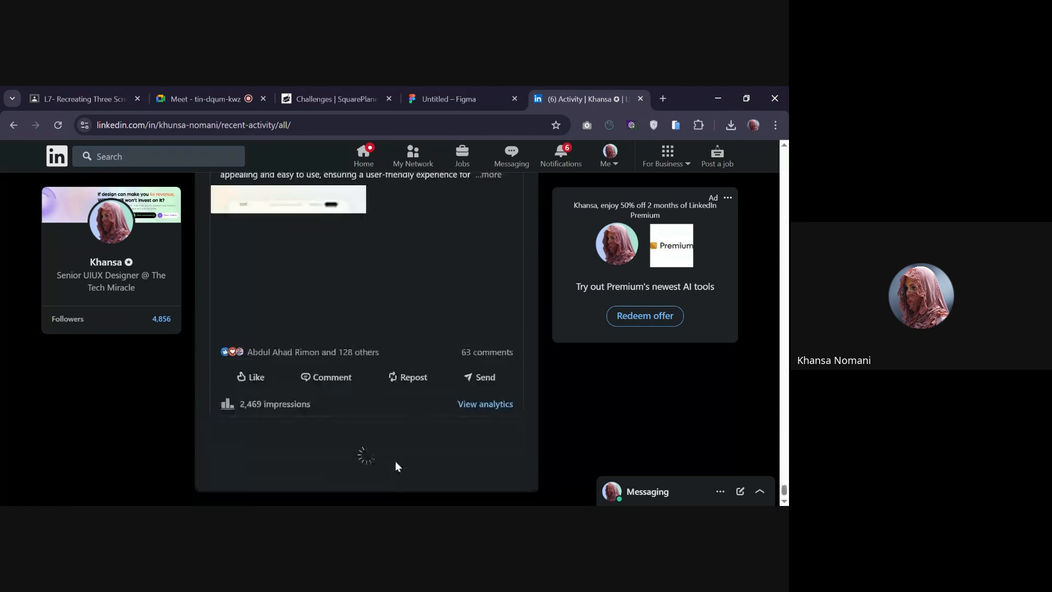
scroll(396, 466, down, 4)
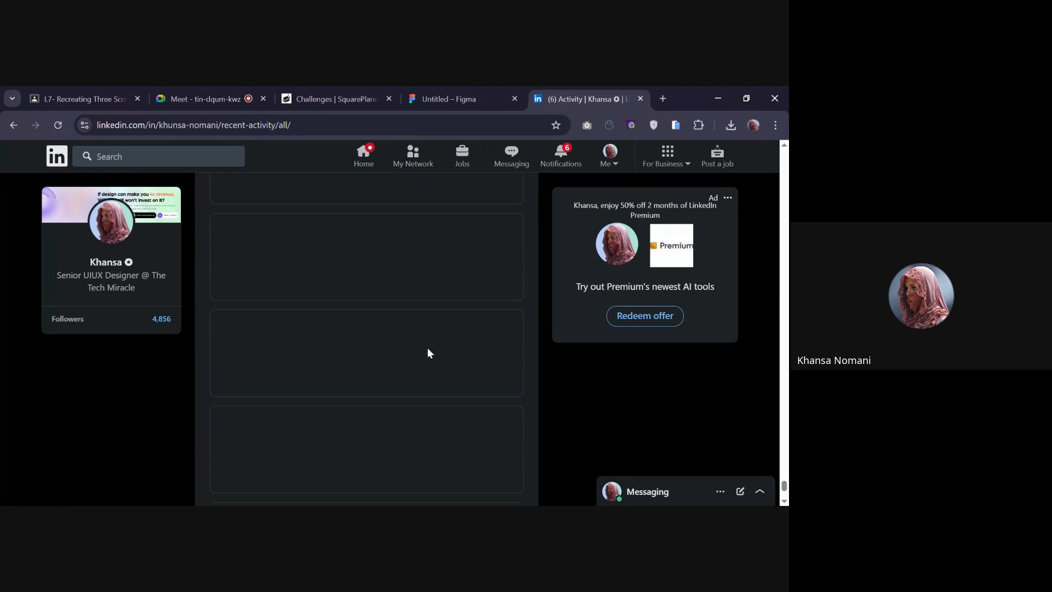
scroll(427, 353, down, 4)
scroll(427, 353, down, 5)
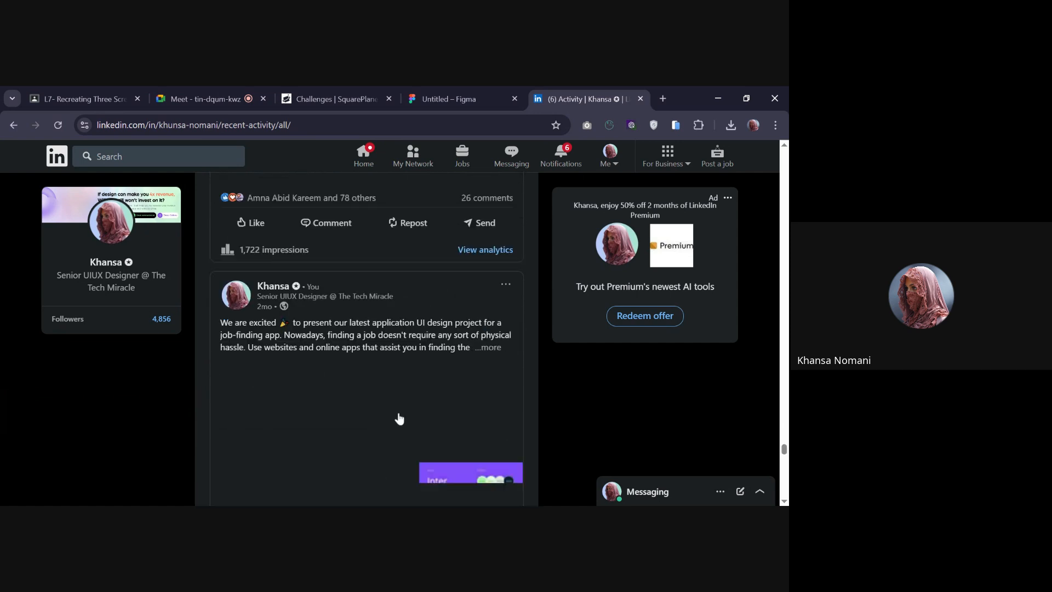
scroll(401, 410, down, 6)
scroll(402, 410, down, 2)
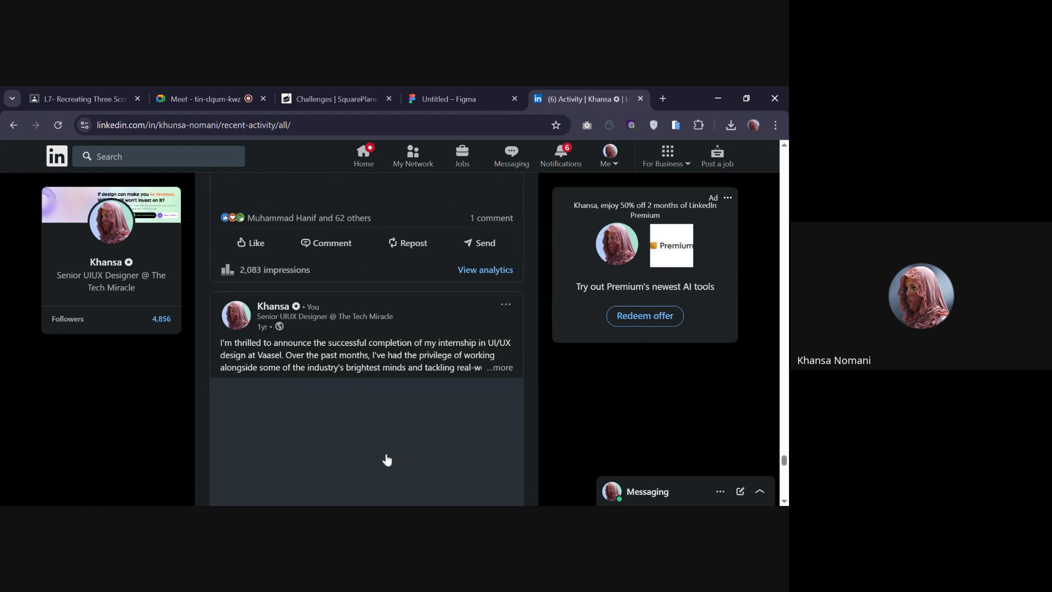
- Browse the year-old posts, including the Dark Mode Soft UI BMW Concept design, down to the end of the activity list
scroll(415, 418, down, 4)
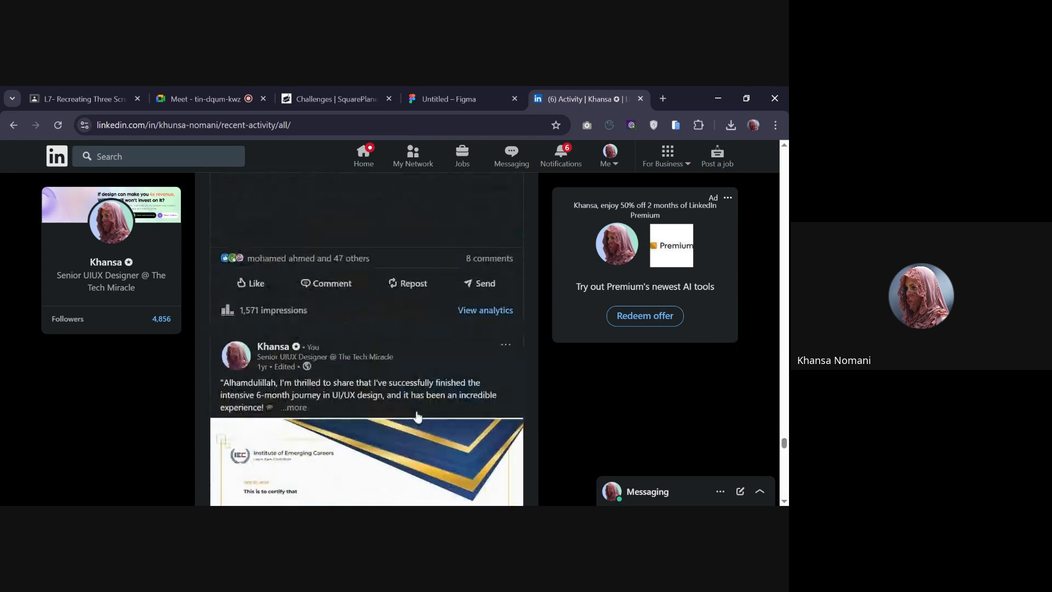
scroll(308, 435, down, 10)
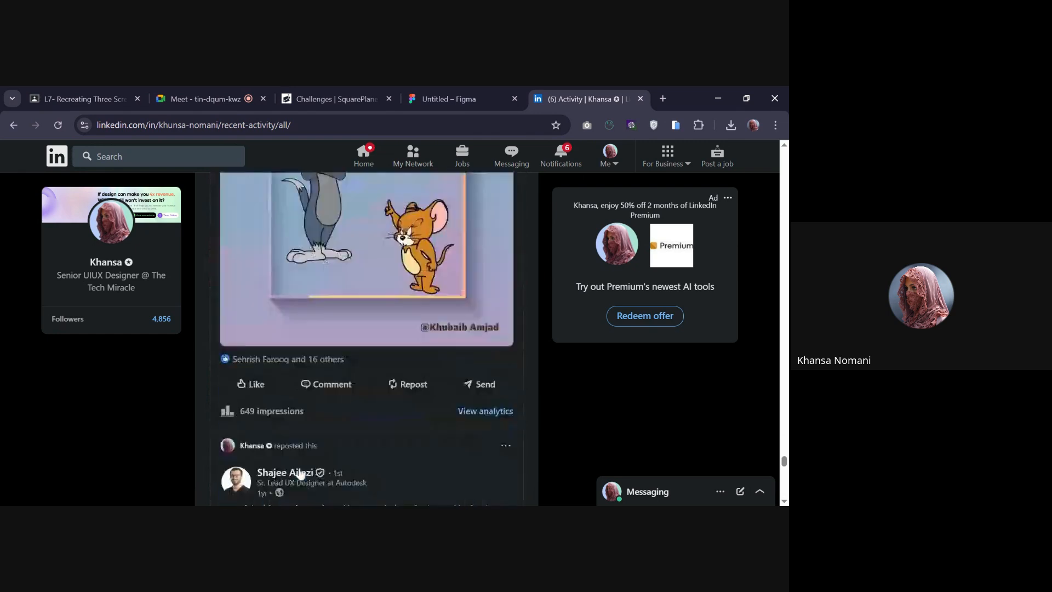
scroll(300, 474, down, 5)
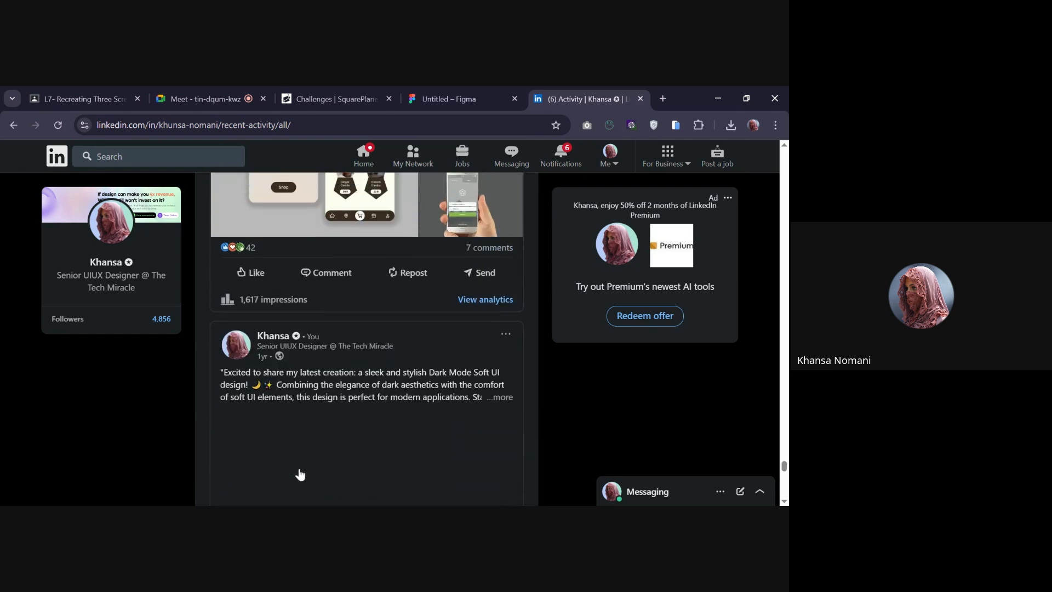
scroll(301, 473, down, 4)
scroll(300, 474, up, 4)
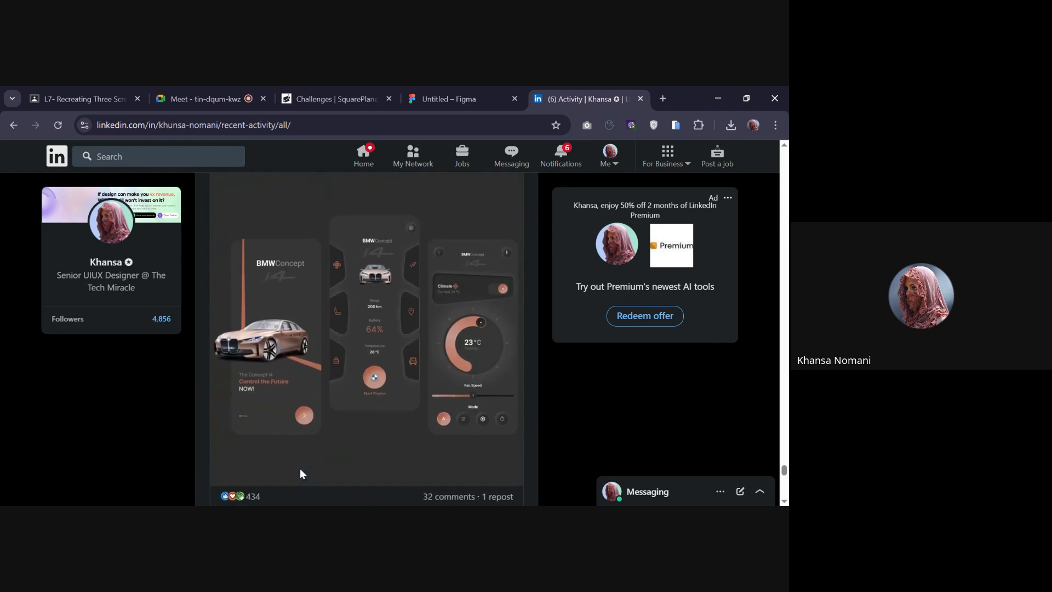
scroll(307, 466, up, 5)
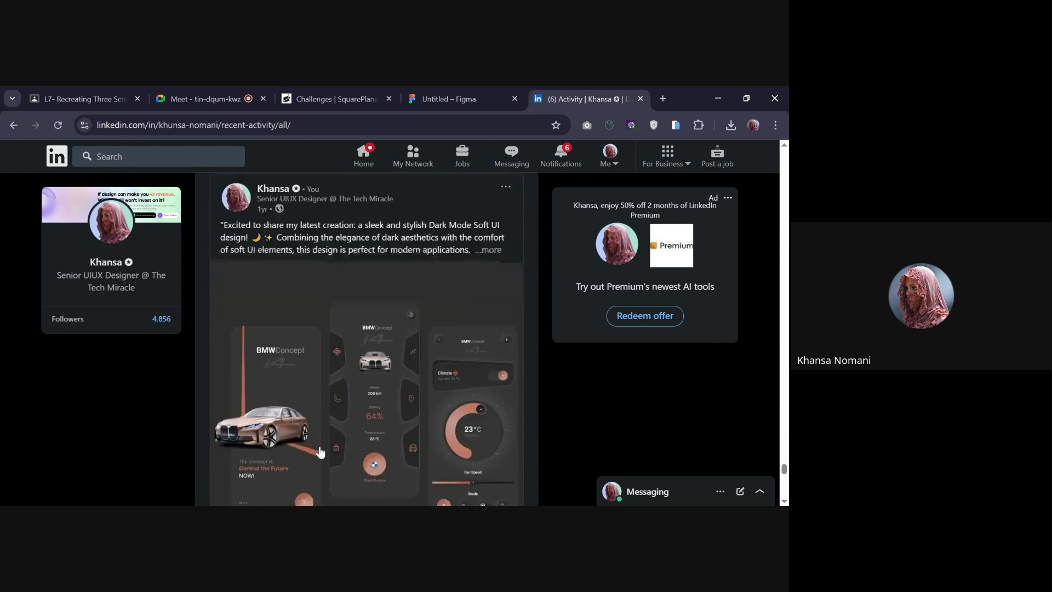
scroll(320, 450, down, 5)
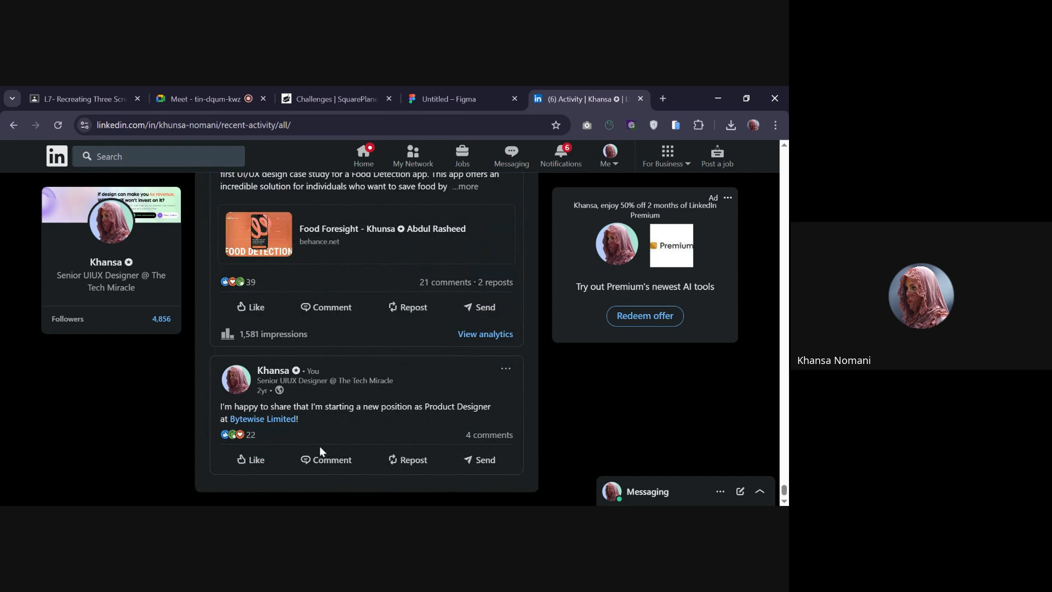
- Examine the earliest design posts, from the Food Foresight case study and Homeland UI design back to the BMW Concept post
scroll(366, 391, up, 2)
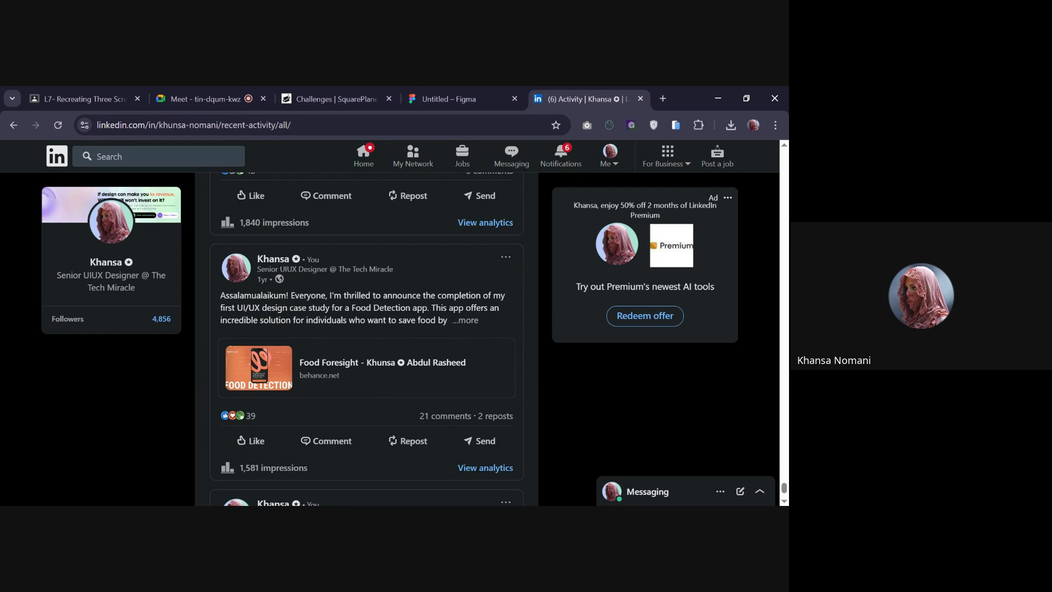
scroll(391, 348, down, 2)
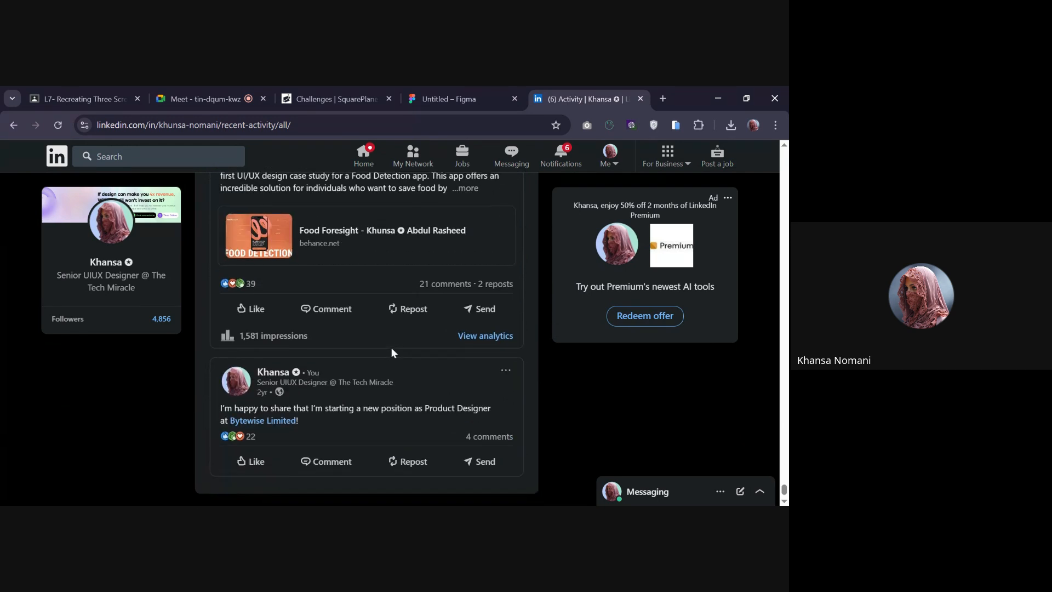
scroll(391, 349, up, 5)
scroll(391, 351, up, 5)
scroll(391, 351, down, 3)
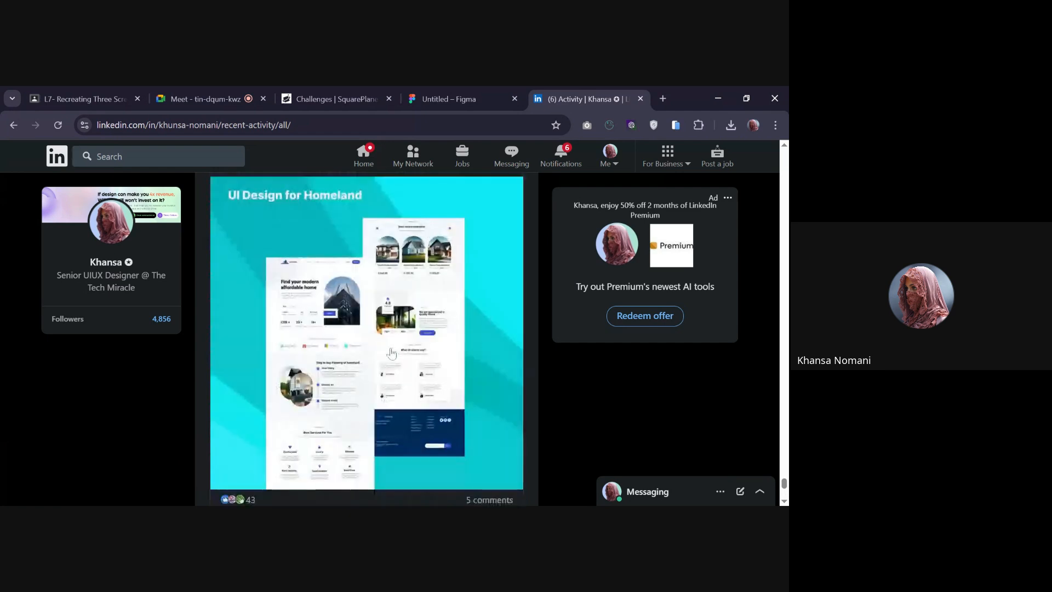
scroll(339, 404, up, 12)
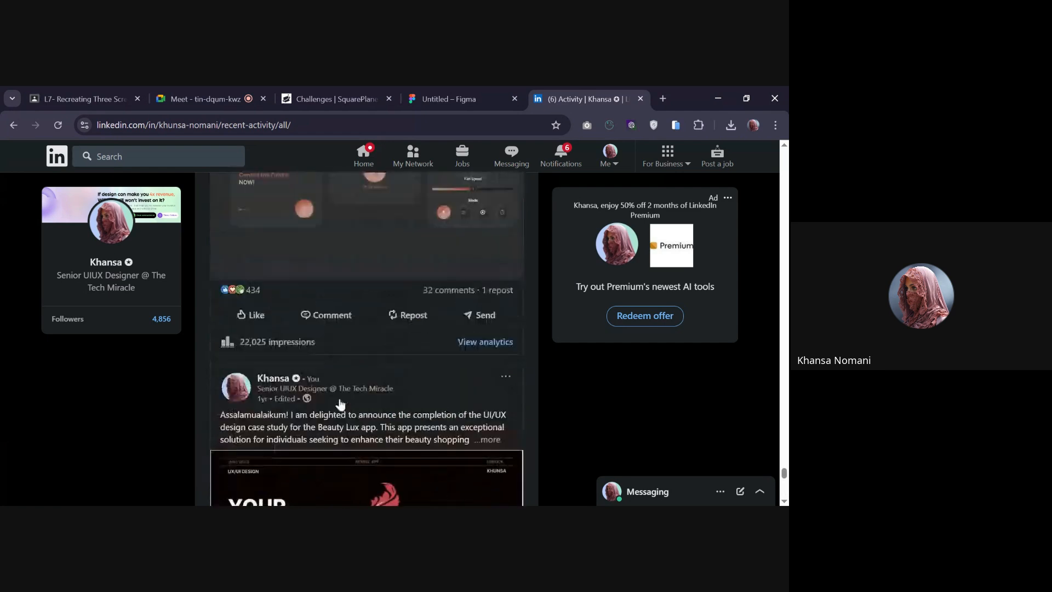
scroll(339, 405, down, 3)
scroll(352, 437, up, 3)
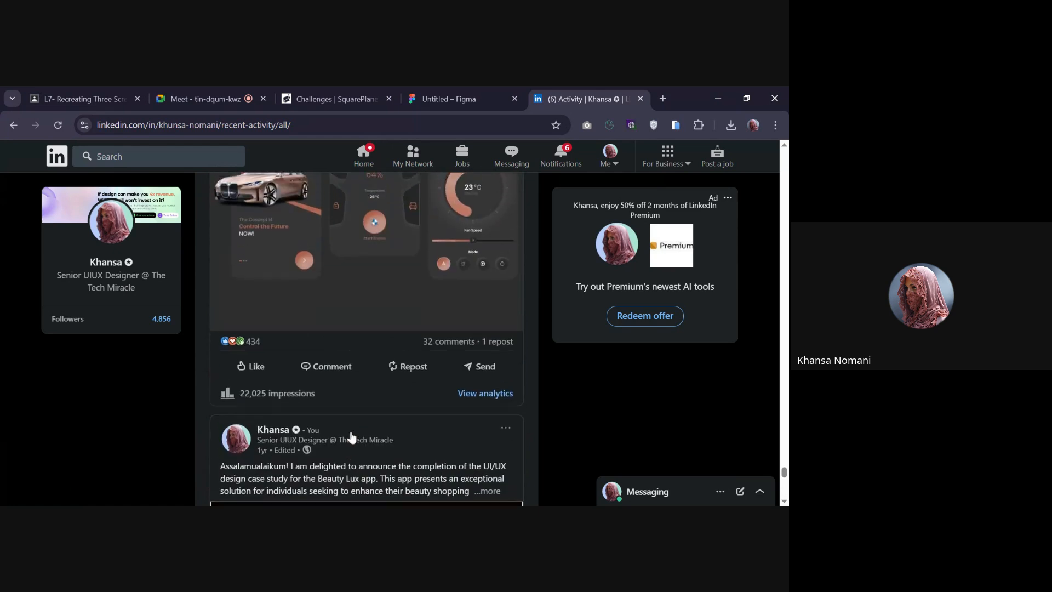
scroll(425, 258, up, 5)
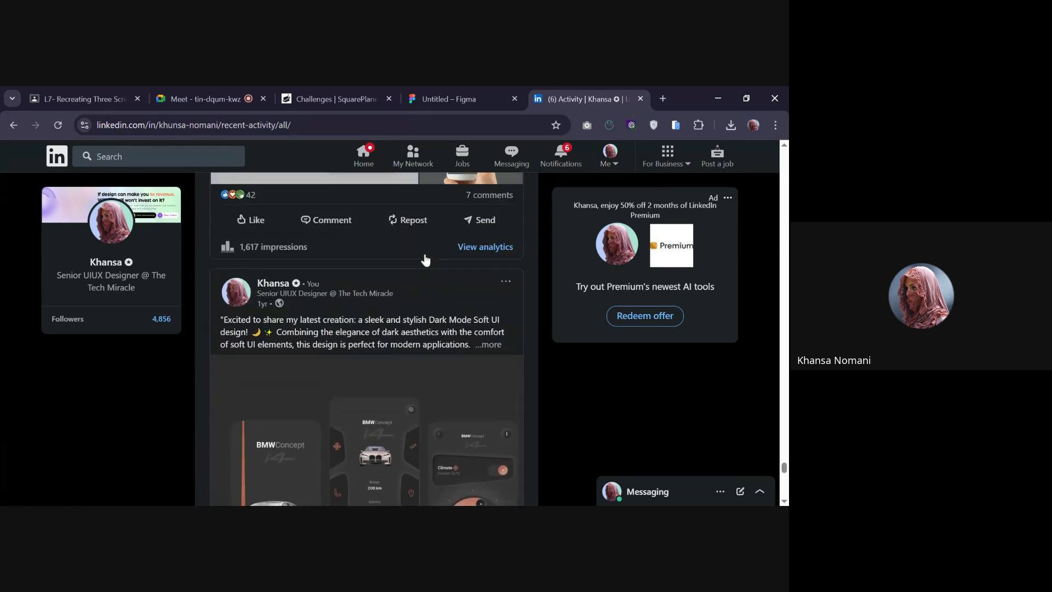
scroll(426, 260, down, 5)
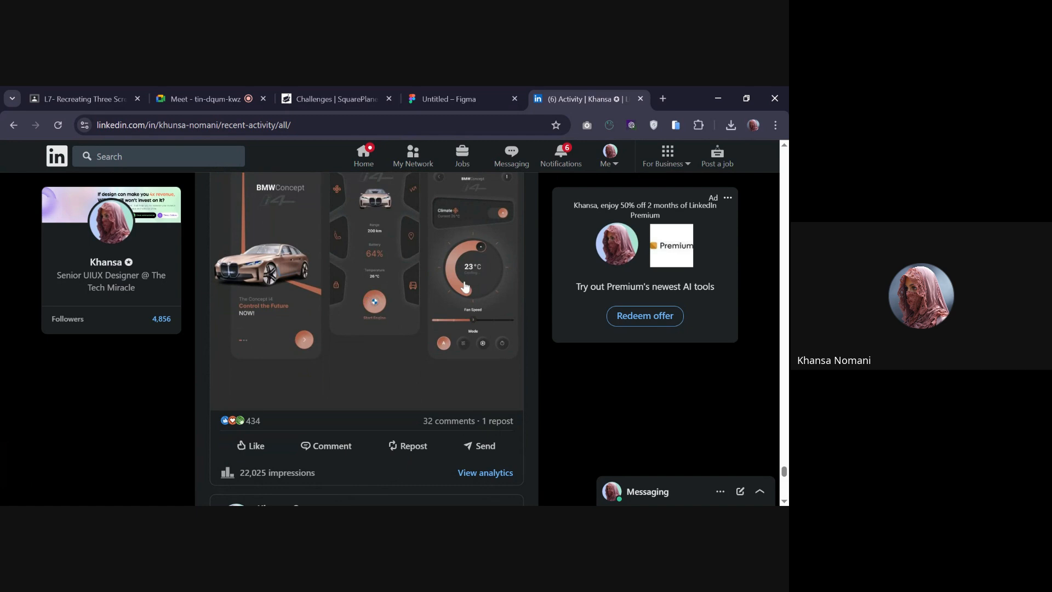
scroll(326, 302, up, 1)
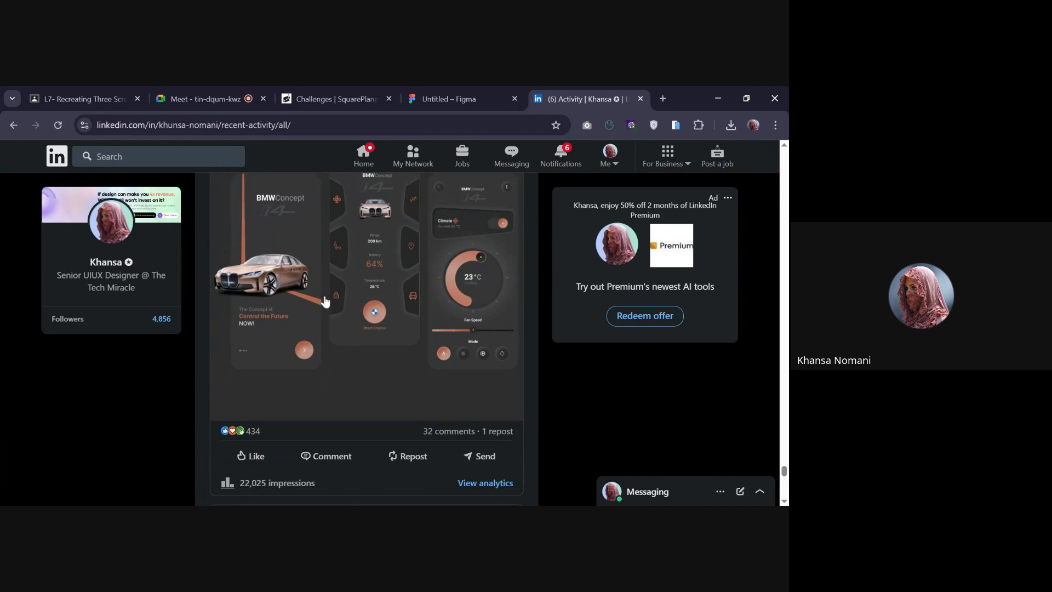
- Open the BMW Concept post in full view, look through its design and comments, and close it
click(325, 302)
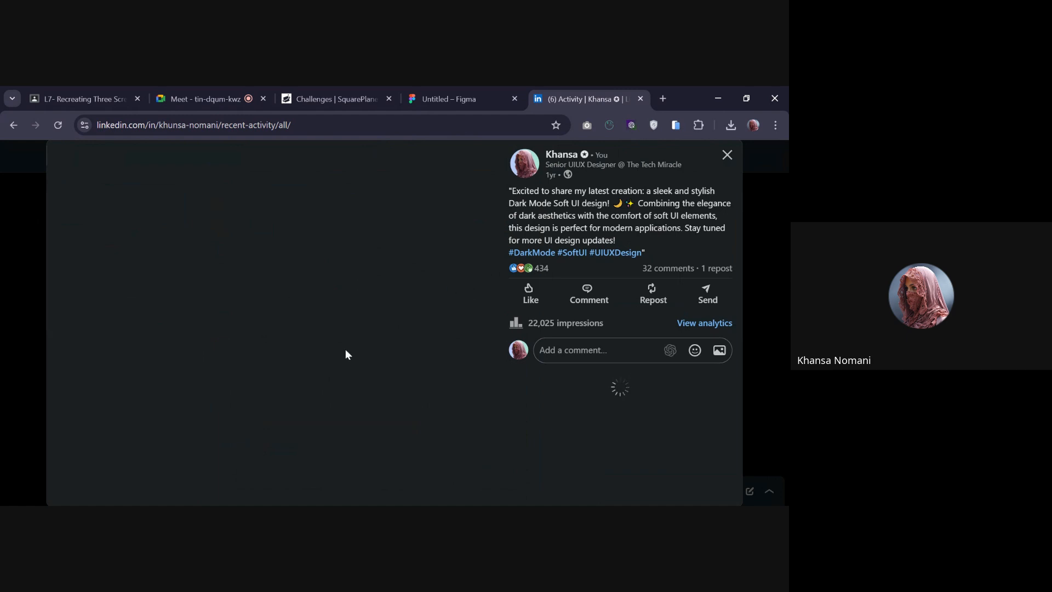
scroll(548, 368, down, 4)
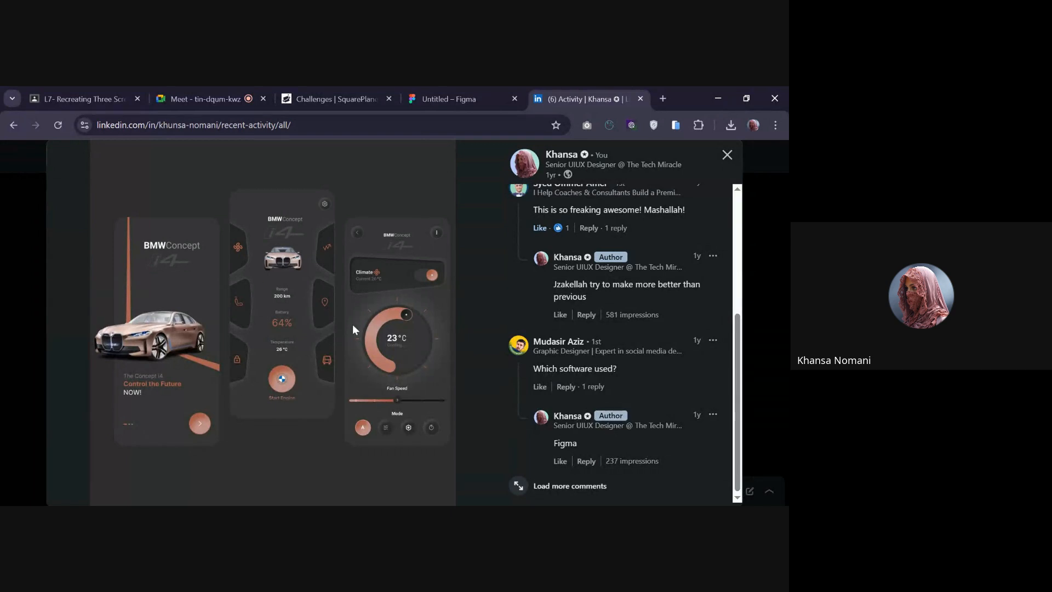
click(727, 155)
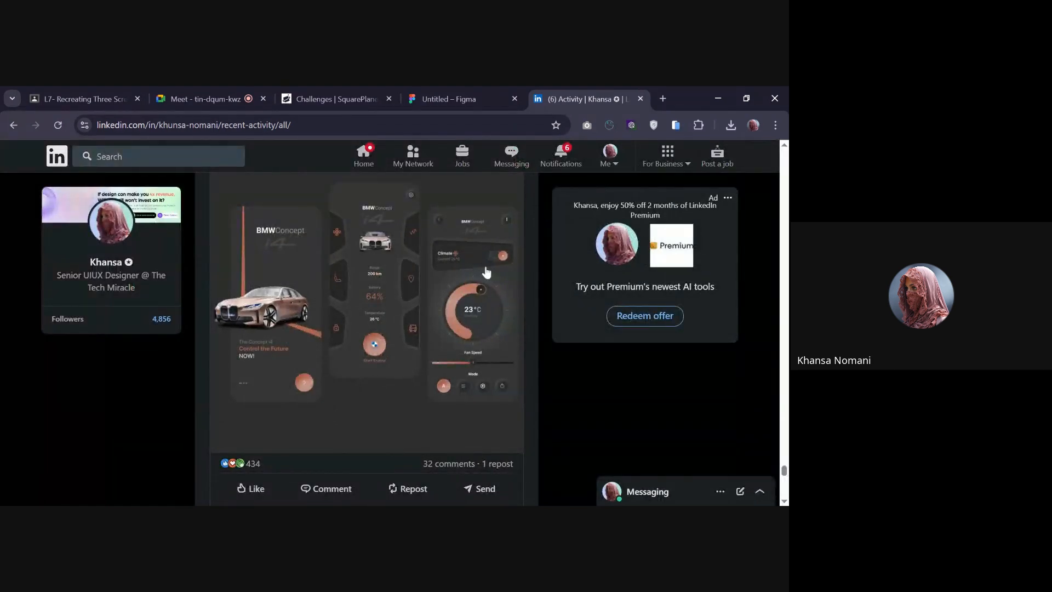
- Browse the posts from the BMW Concept design back up to the newest activity, and close the LinkedIn tab
scroll(486, 272, up, 6)
scroll(485, 272, down, 2)
scroll(486, 272, down, 4)
scroll(486, 272, up, 12)
scroll(486, 274, up, 20)
scroll(486, 274, down, 20)
scroll(486, 274, up, 10)
scroll(486, 274, down, 9)
scroll(486, 272, up, 18)
scroll(485, 277, down, 12)
scroll(484, 280, up, 15)
scroll(483, 291, up, 18)
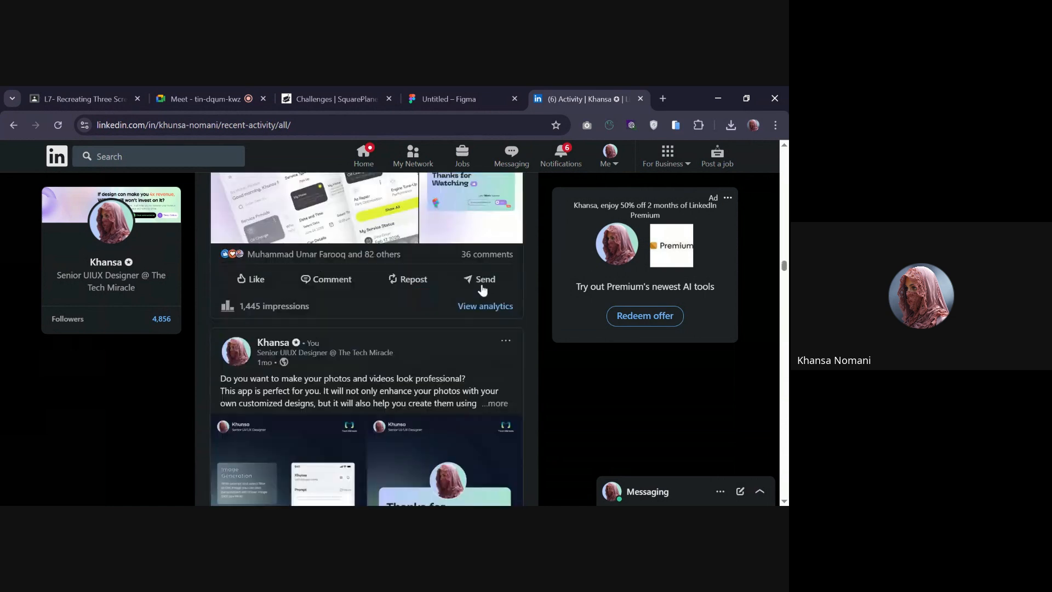
scroll(483, 290, up, 8)
scroll(483, 290, down, 6)
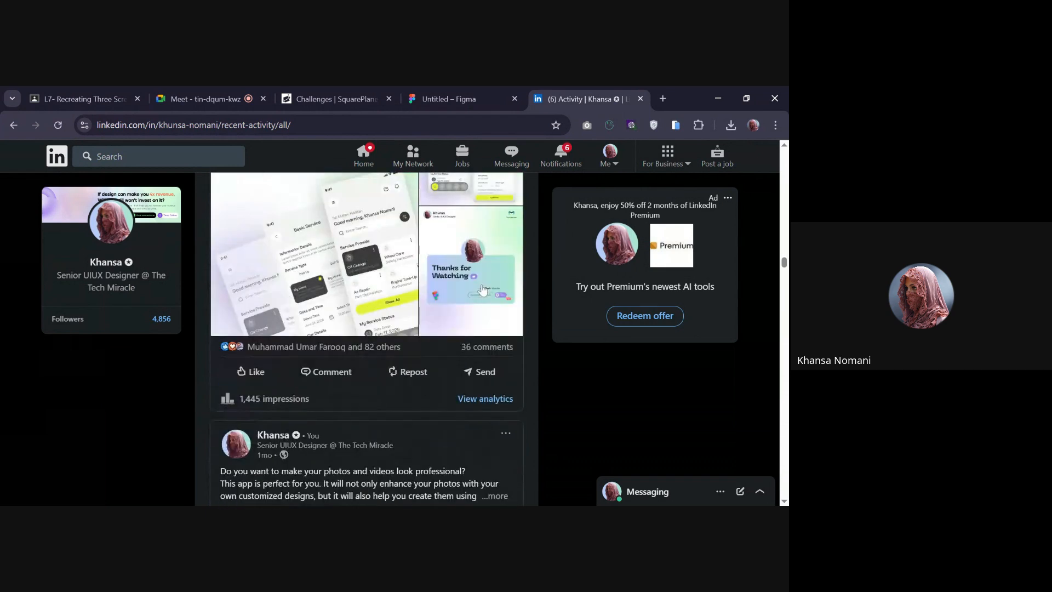
scroll(482, 290, up, 15)
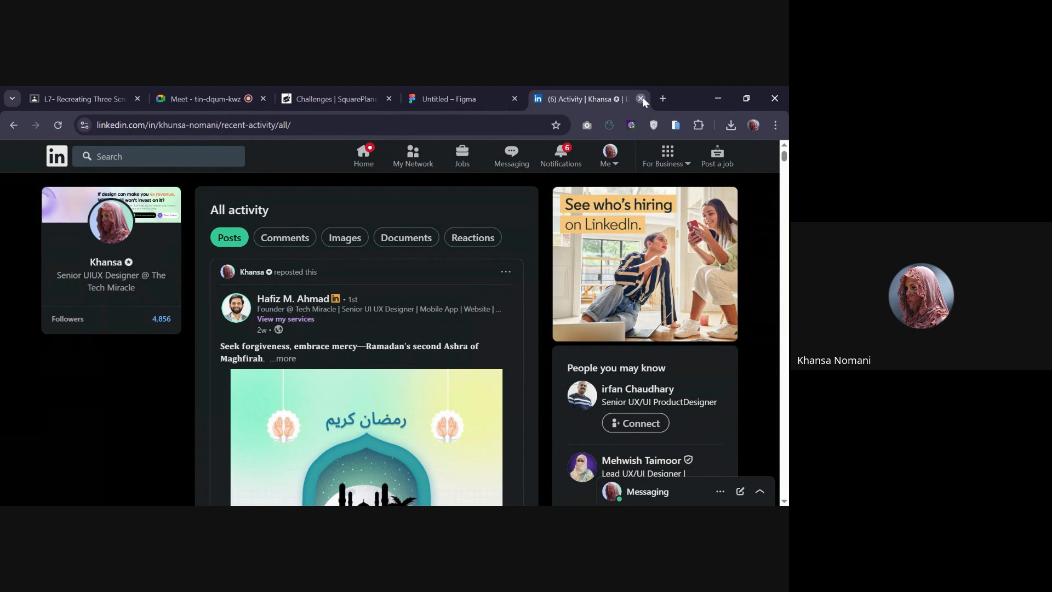
click(641, 99)
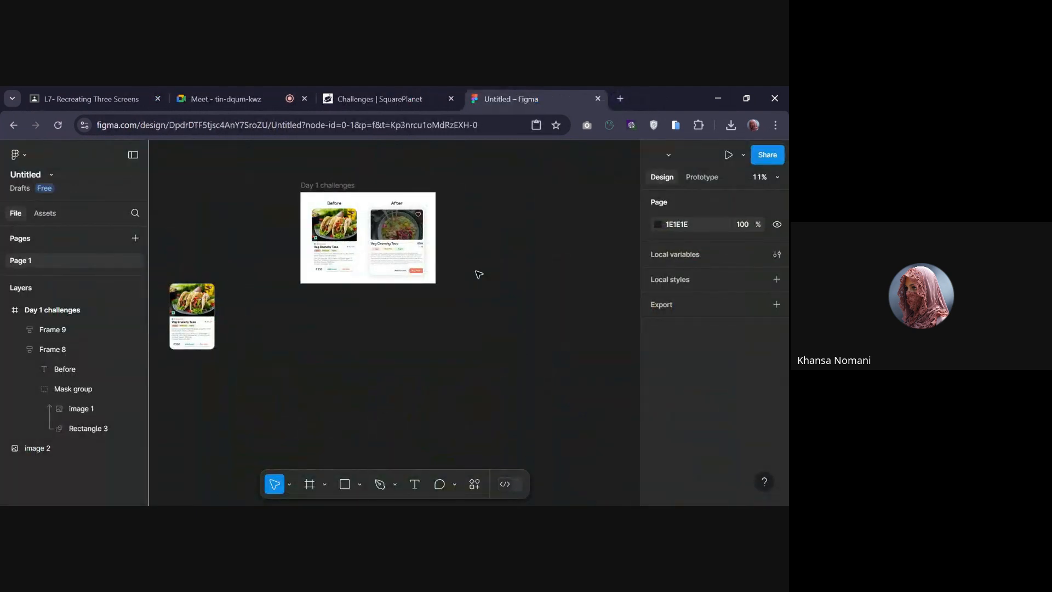
scroll(478, 274, right, 2)
key(r)
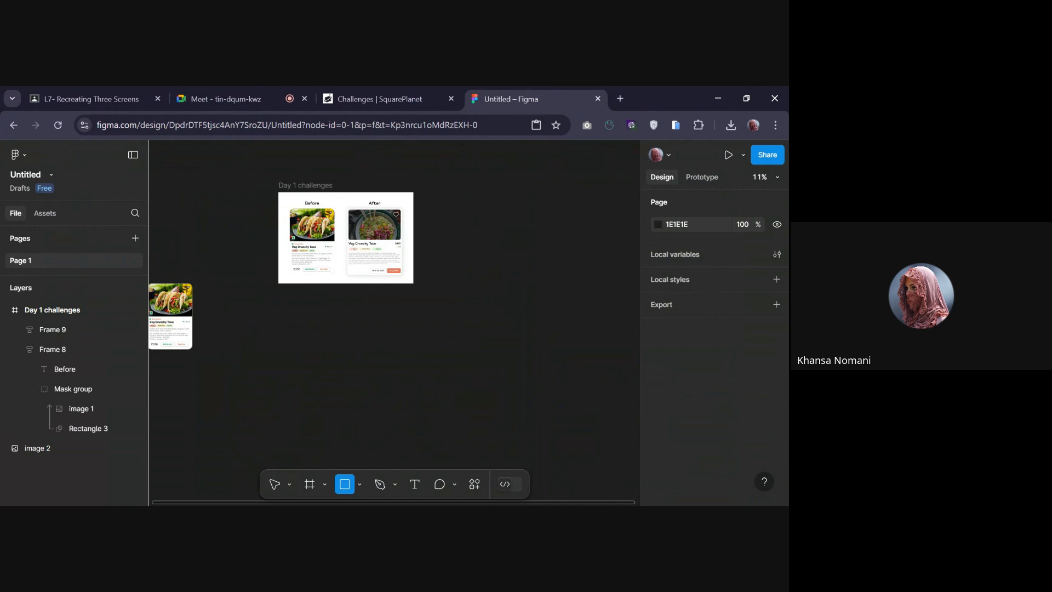
key(f)
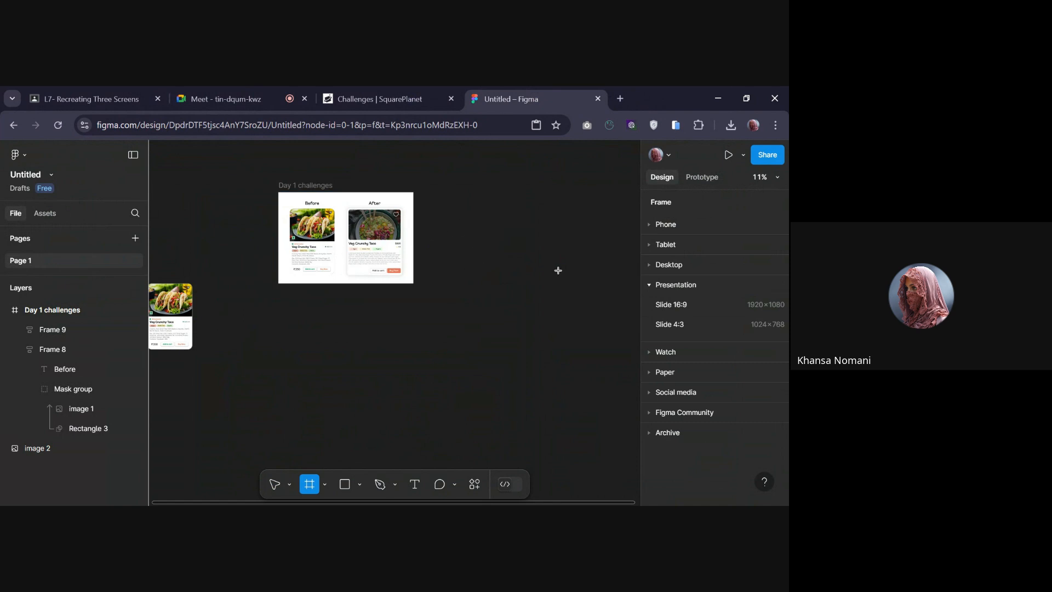
click(275, 486)
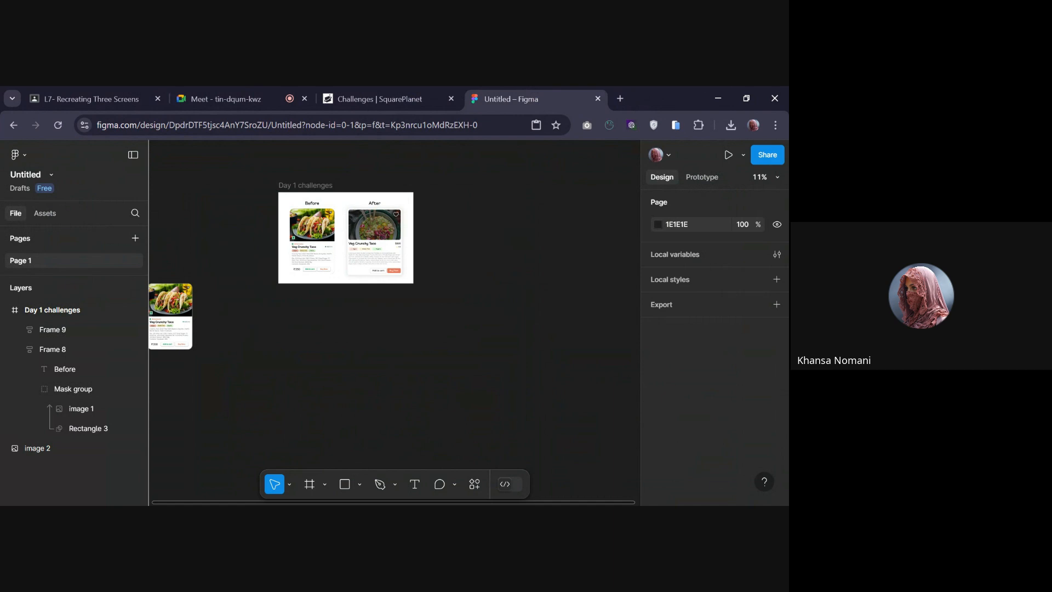
scroll(566, 226, up, 3)
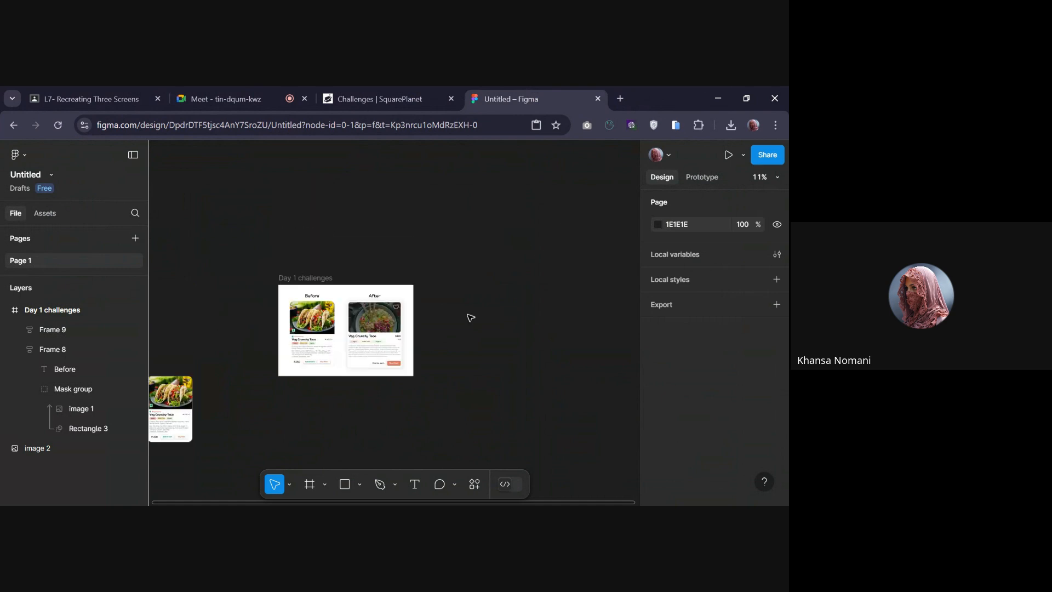
scroll(463, 328, down, 2)
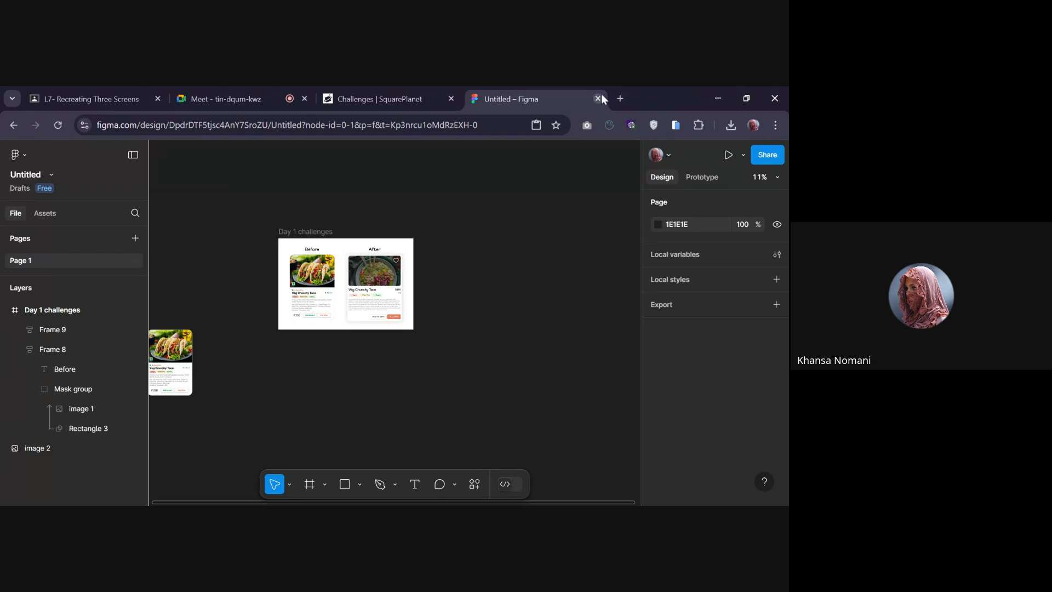
- Open instagram.com in a new tab and go to the designer's own profile page
click(621, 99)
text(instagram.com)
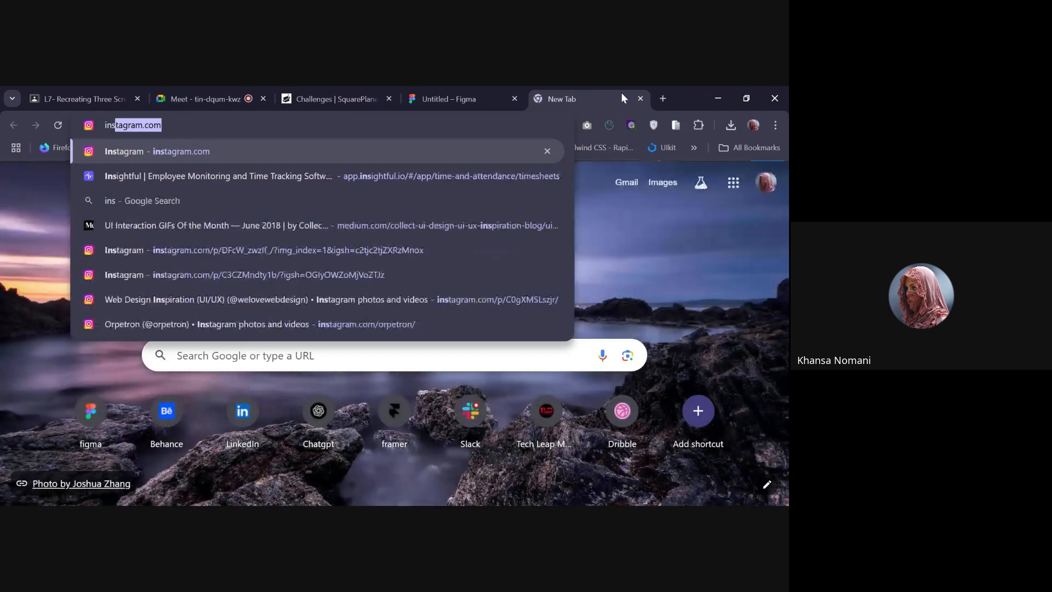
key(Return)
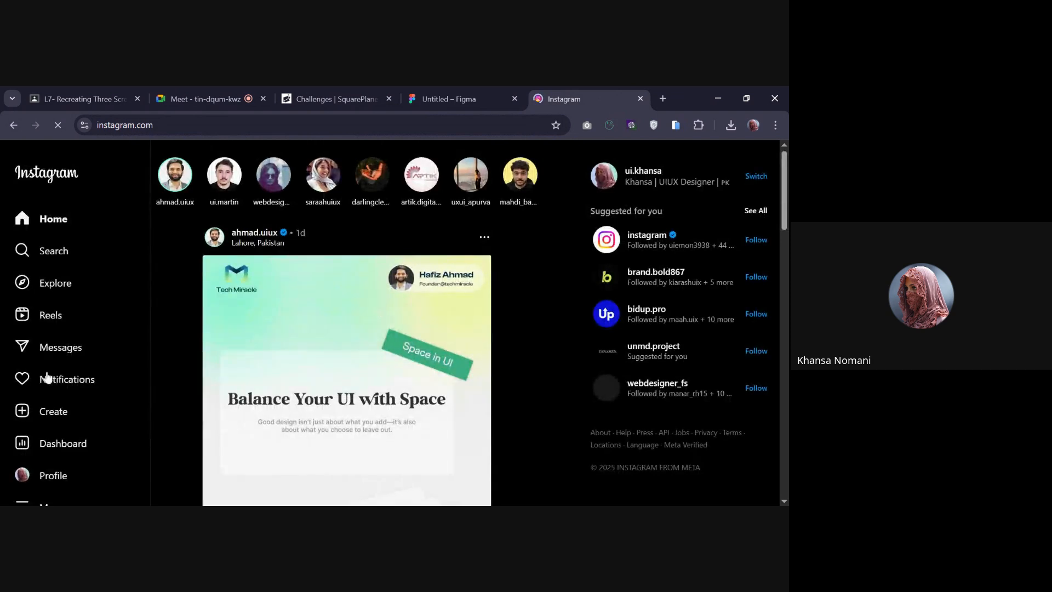
click(33, 475)
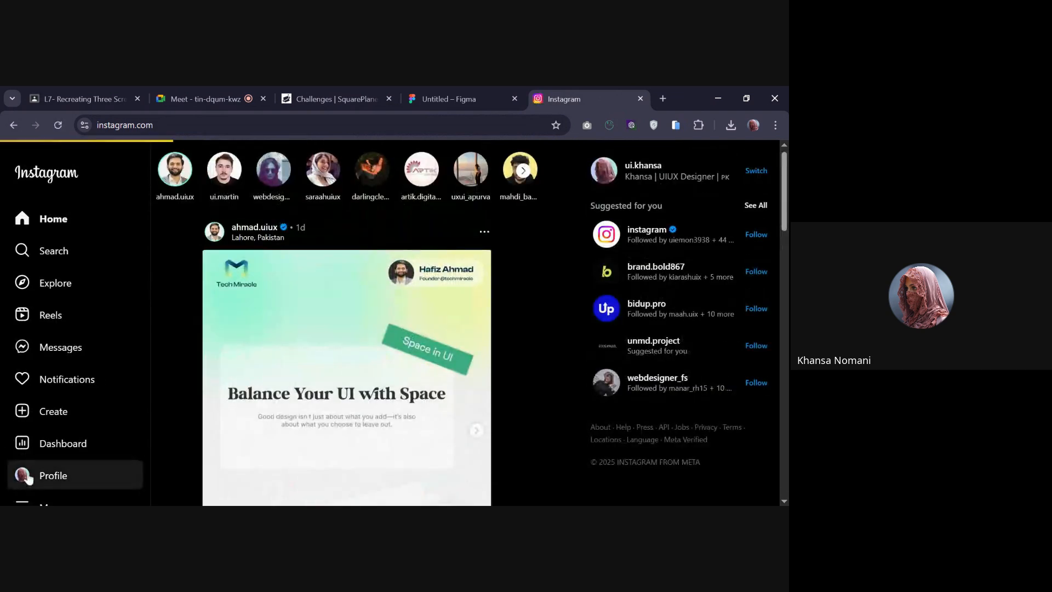
scroll(470, 335, down, 12)
scroll(471, 342, up, 12)
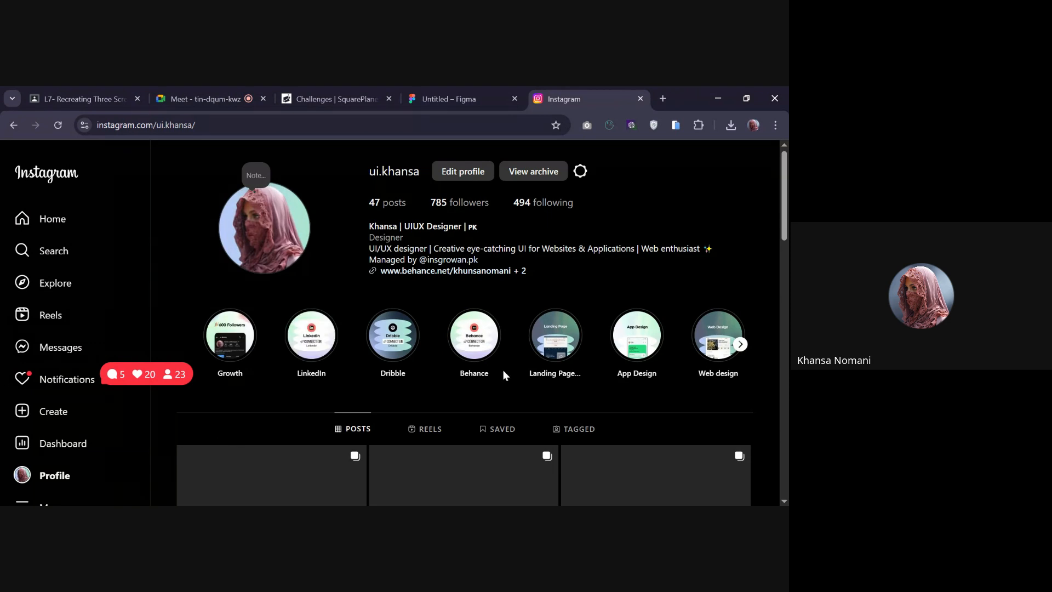
- Browse the Instagram profile's post grid, from the Ramadhan Kareem, Food Foresight and Billing Screen posts down to the older posts
scroll(484, 408, down, 6)
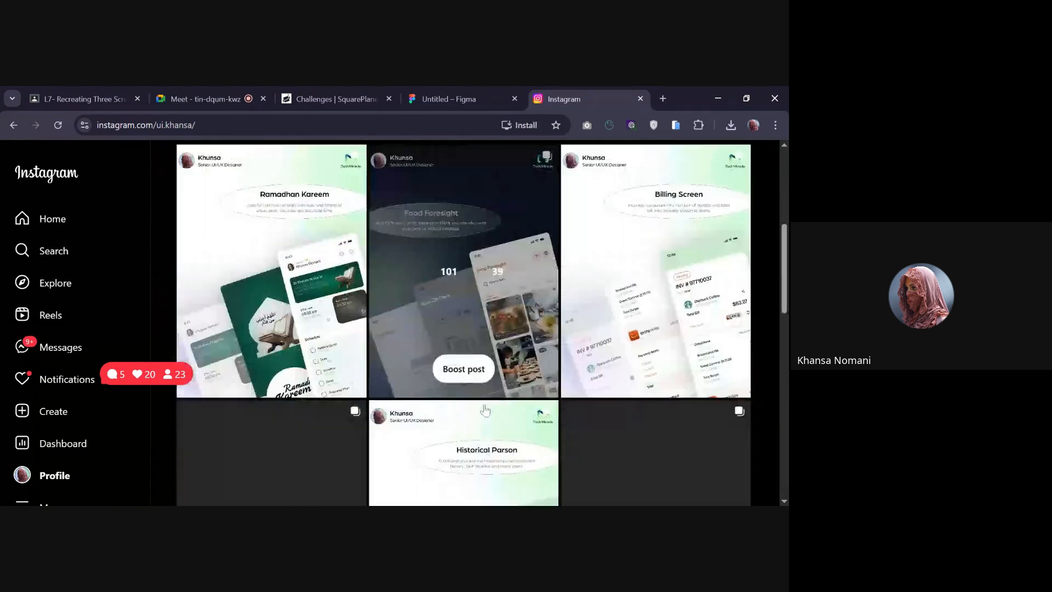
scroll(586, 329, down, 4)
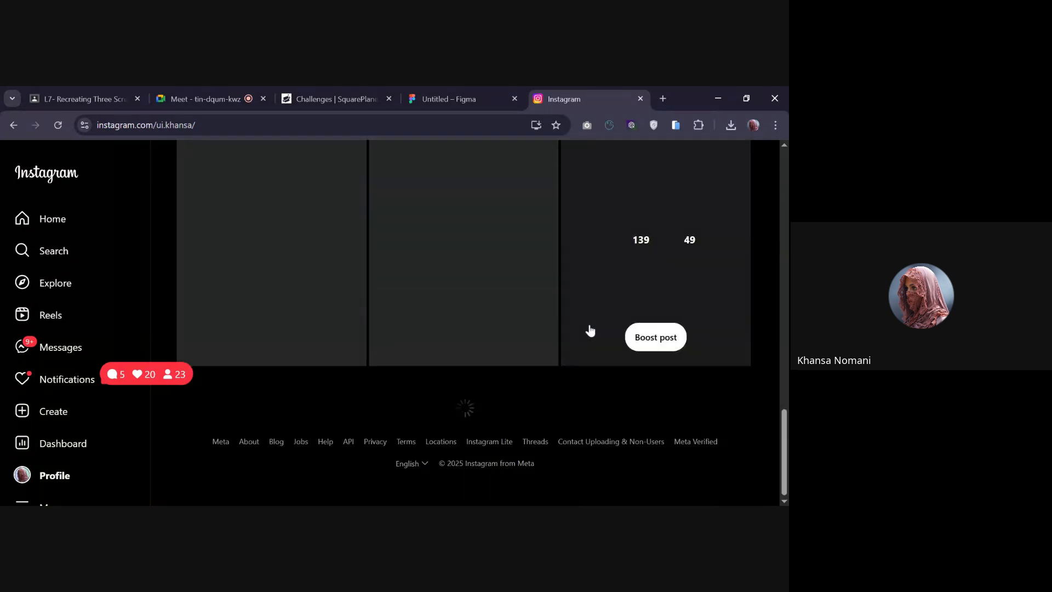
scroll(590, 330, up, 14)
scroll(590, 331, down, 14)
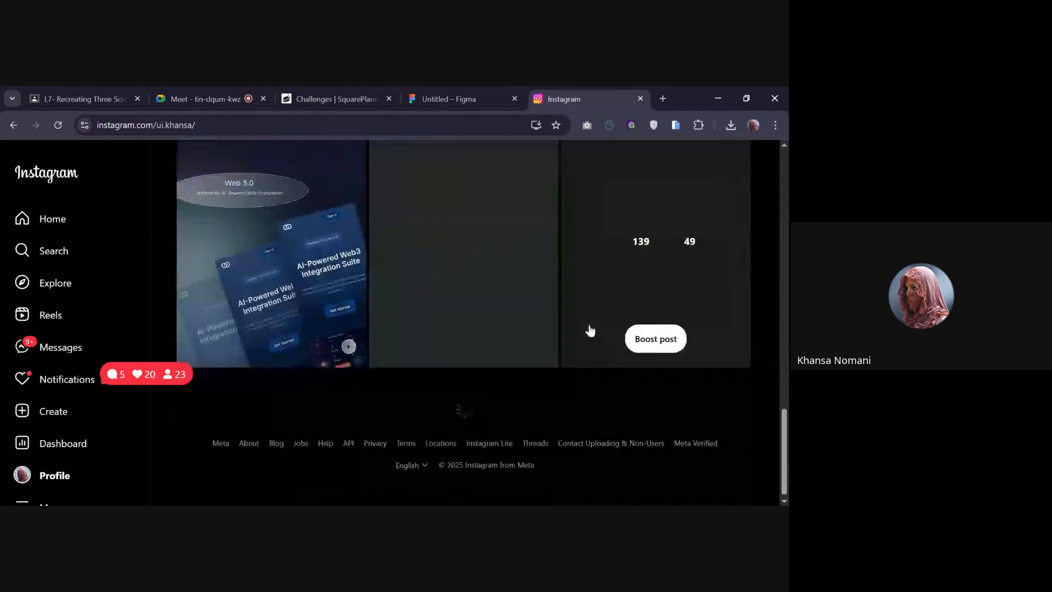
scroll(590, 331, up, 8)
scroll(590, 331, down, 12)
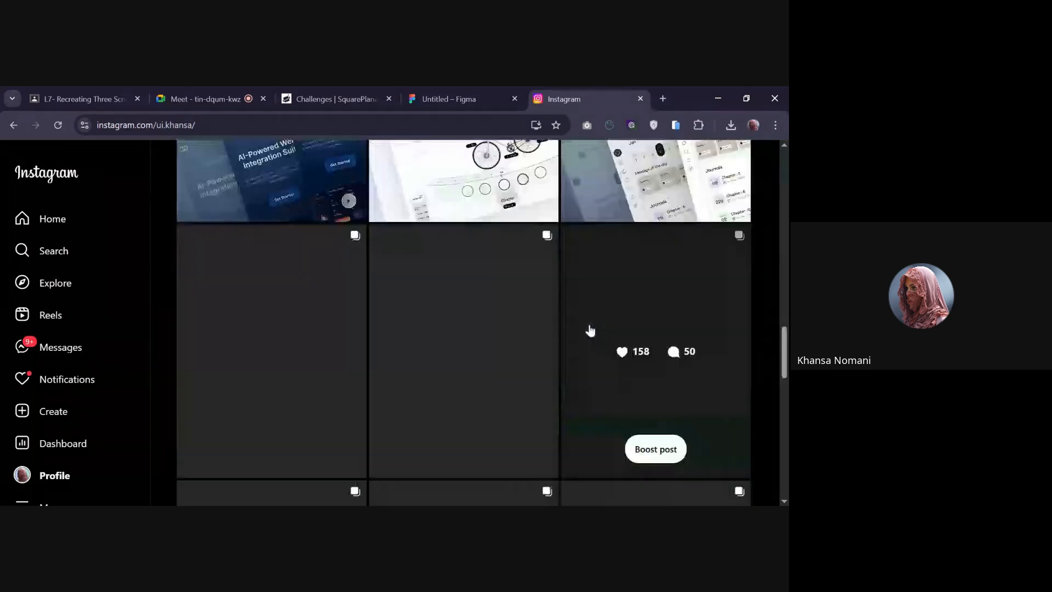
scroll(590, 330, up, 10)
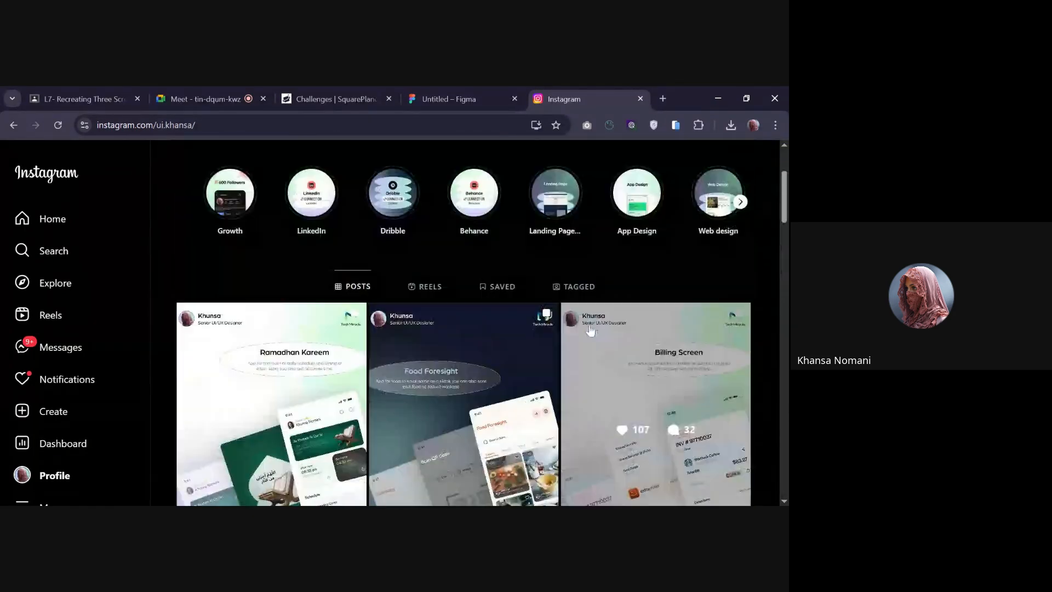
scroll(590, 331, down, 14)
scroll(590, 330, up, 2)
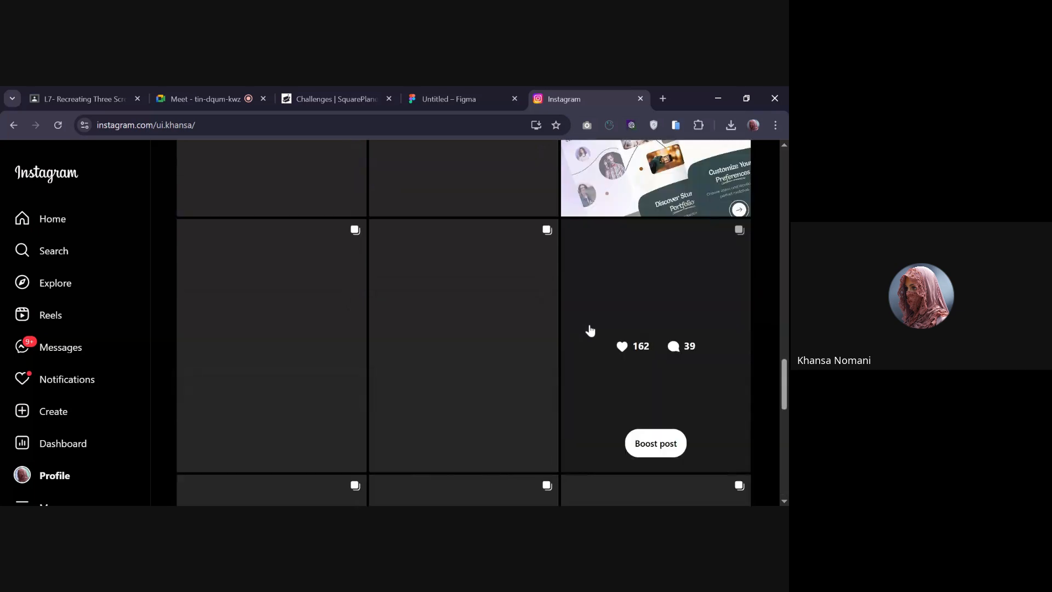
scroll(590, 331, down, 6)
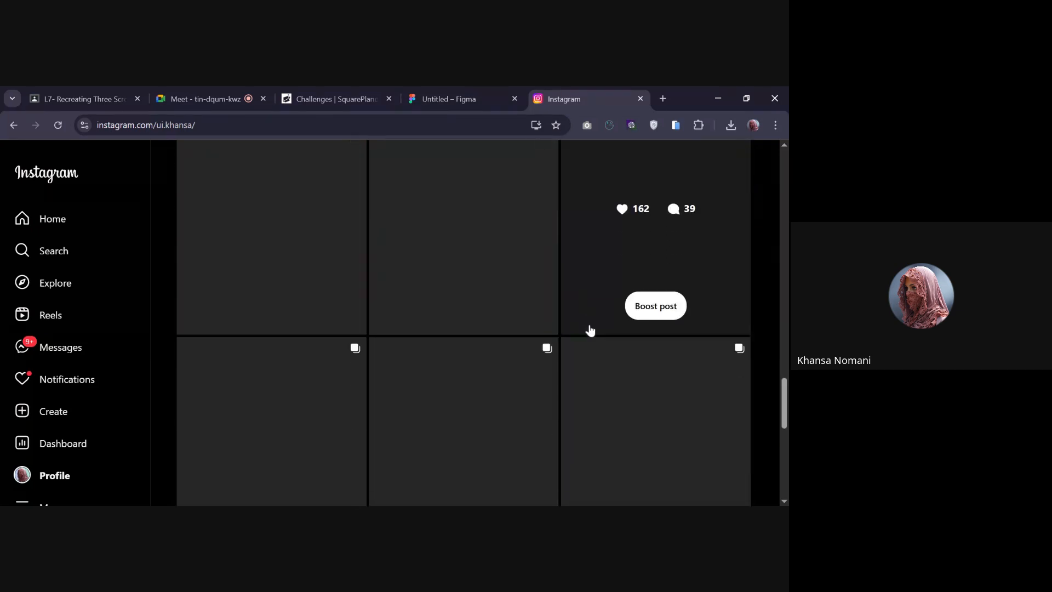
scroll(590, 331, down, 5)
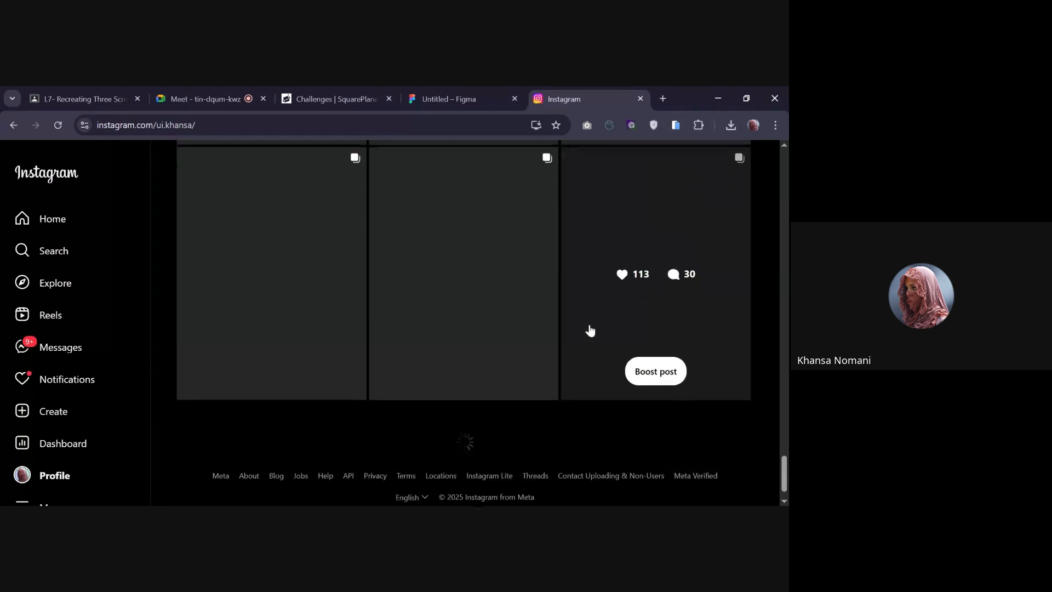
- Examine the post covers from Web 3.0, Bicycle and Book Reading down to the older dashboard and landing page designs
scroll(590, 331, up, 6)
scroll(590, 330, up, 5)
scroll(589, 331, down, 2)
scroll(590, 330, up, 2)
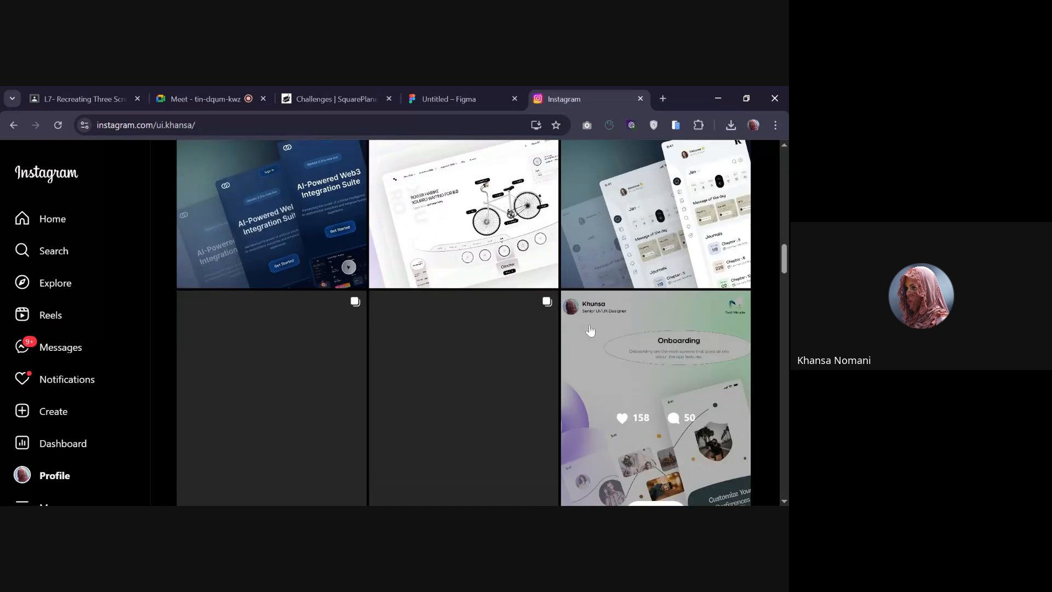
scroll(590, 331, up, 2)
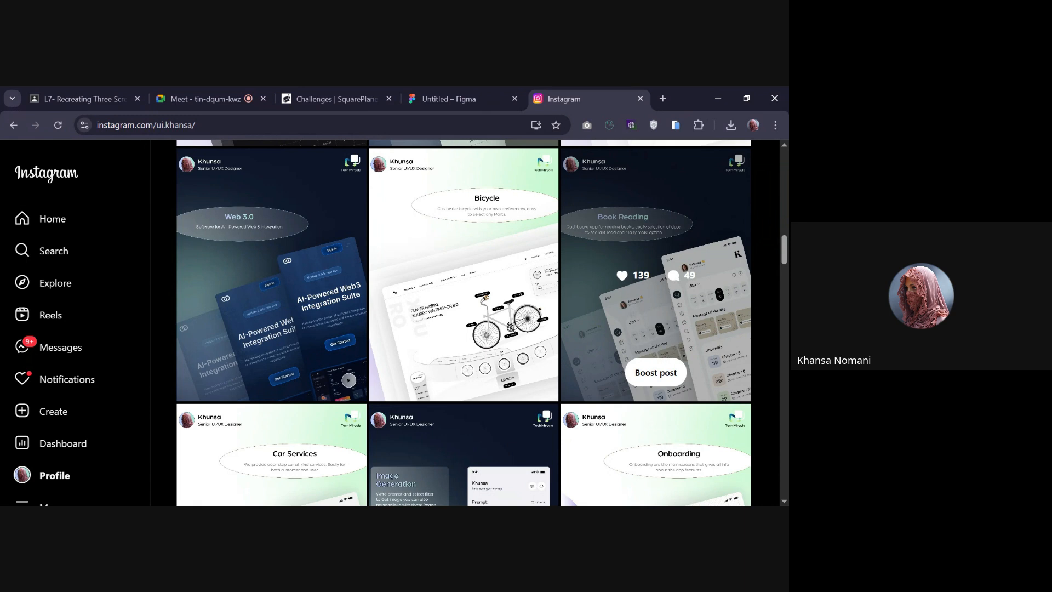
scroll(590, 330, down, 4)
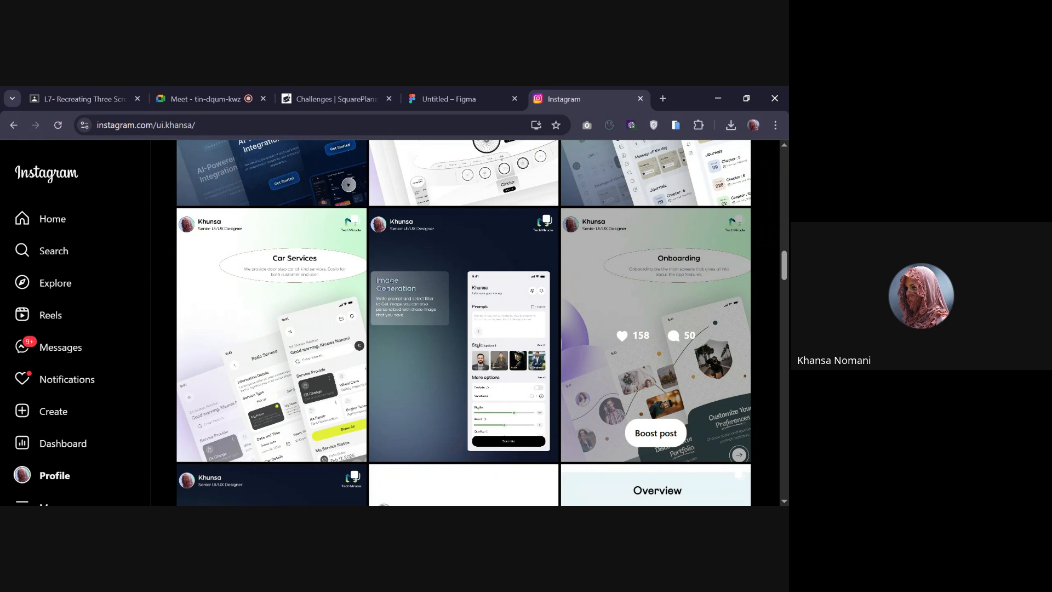
scroll(590, 329, down, 15)
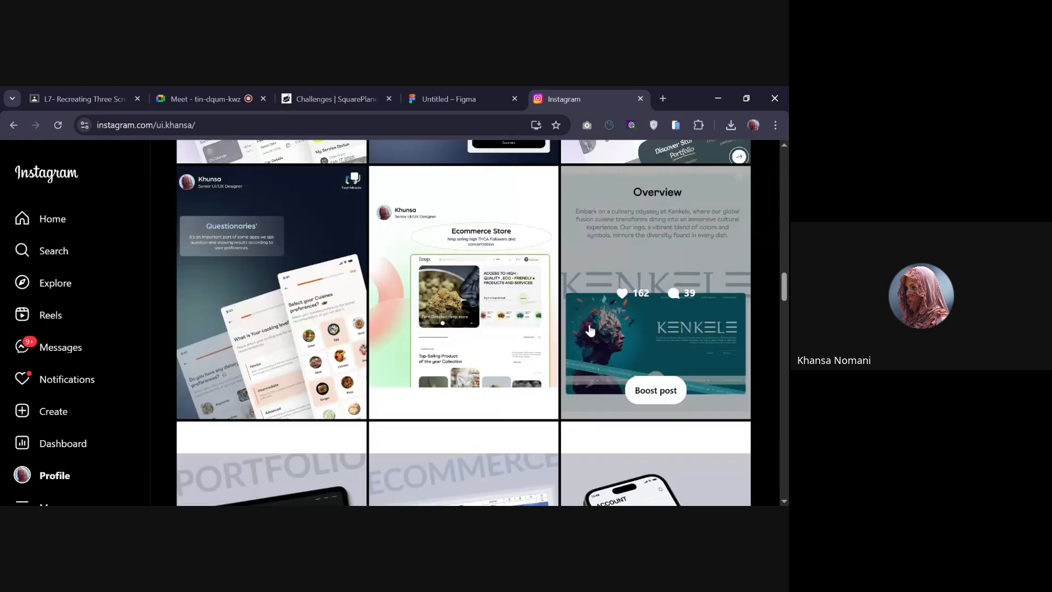
scroll(590, 330, down, 20)
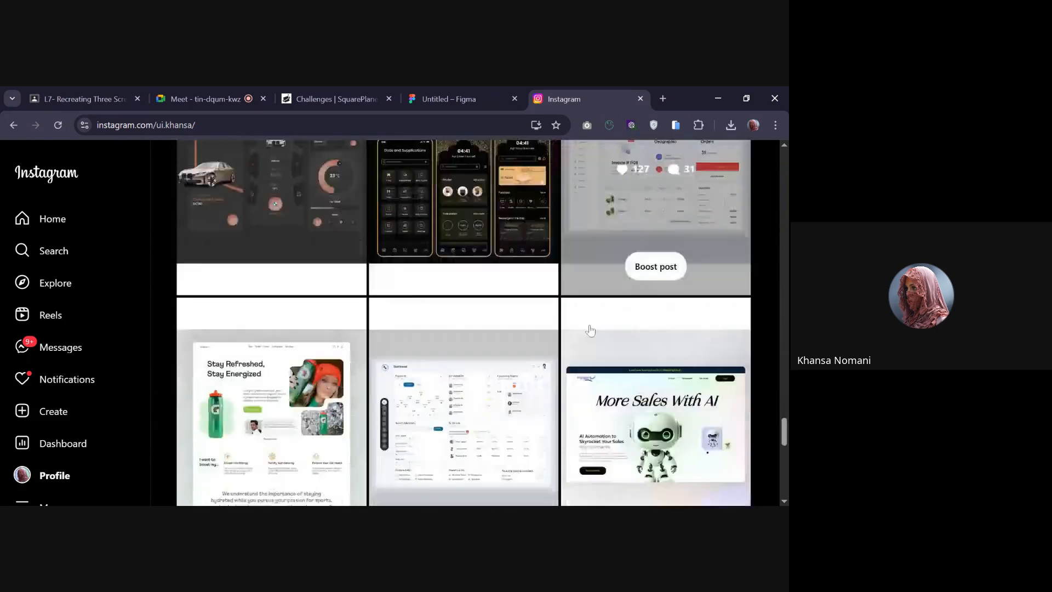
- Go to the end of the post grid and review the oldest designs back up to the Redesign Ecology App post
key(Home)
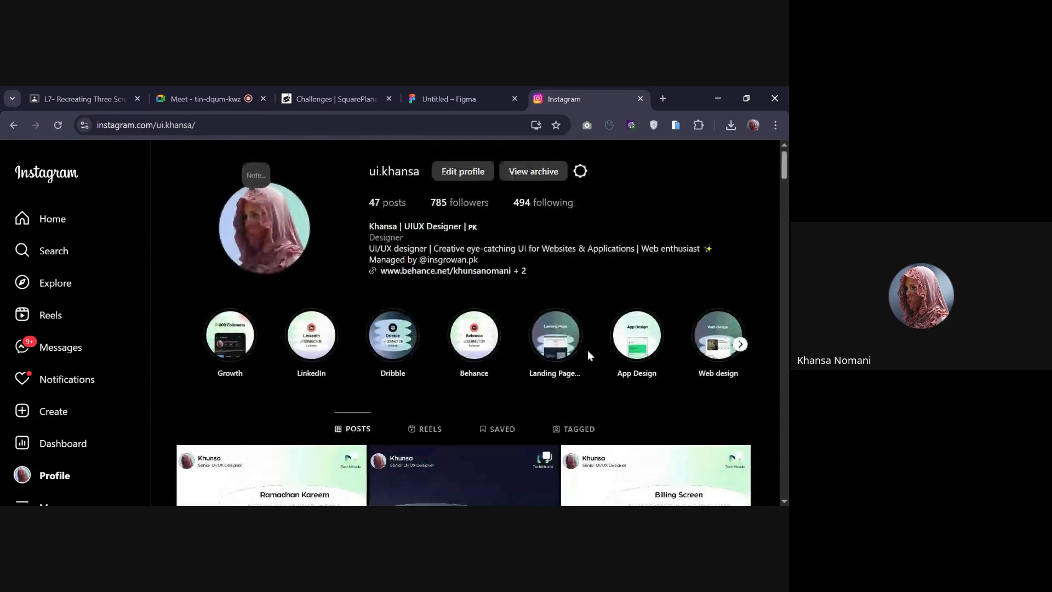
key(End)
key(Home)
key(End)
scroll(615, 375, up, 7)
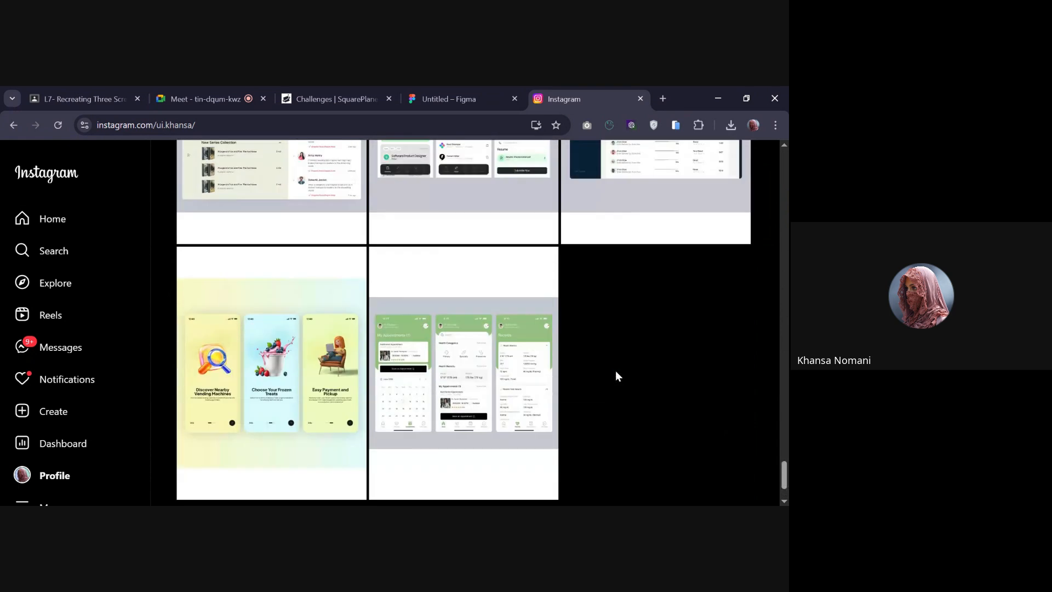
scroll(616, 376, up, 15)
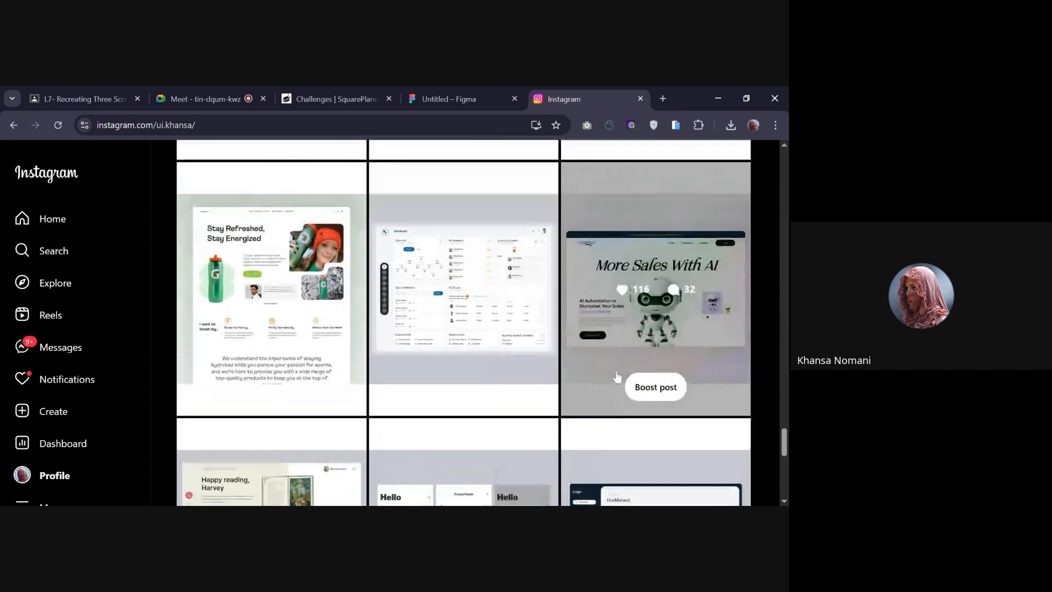
scroll(616, 376, up, 3)
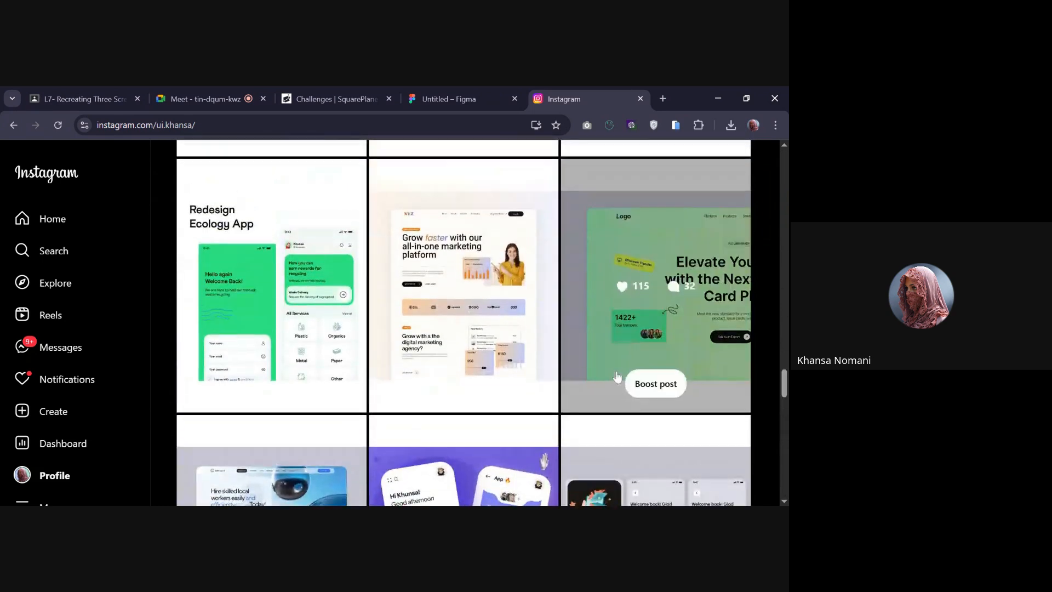
- Open the Redesign Ecology App post, compare its Before and After slides through to the closing slide, and close it
click(254, 318)
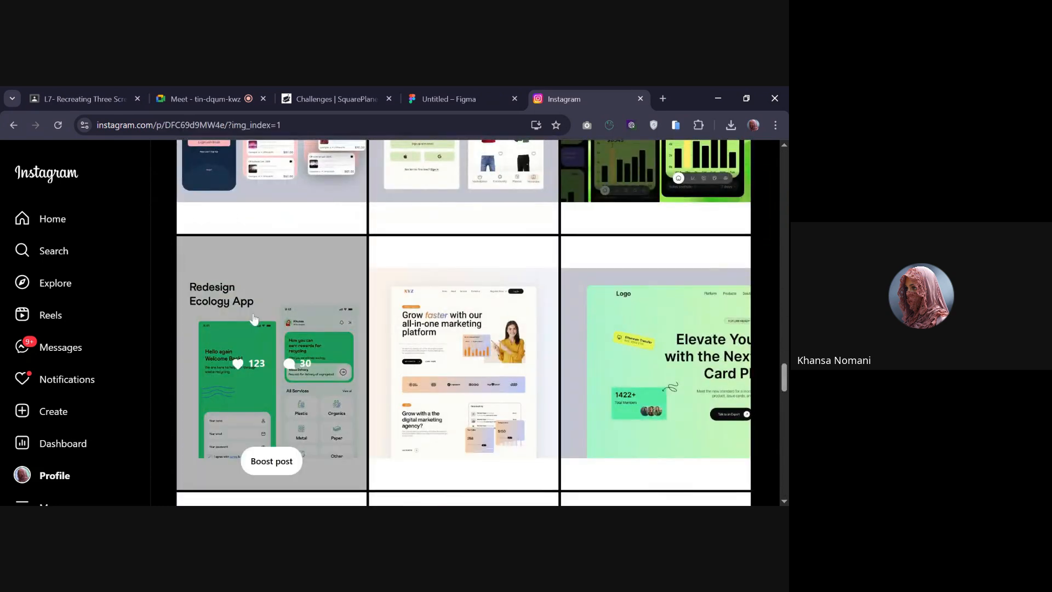
click(389, 323)
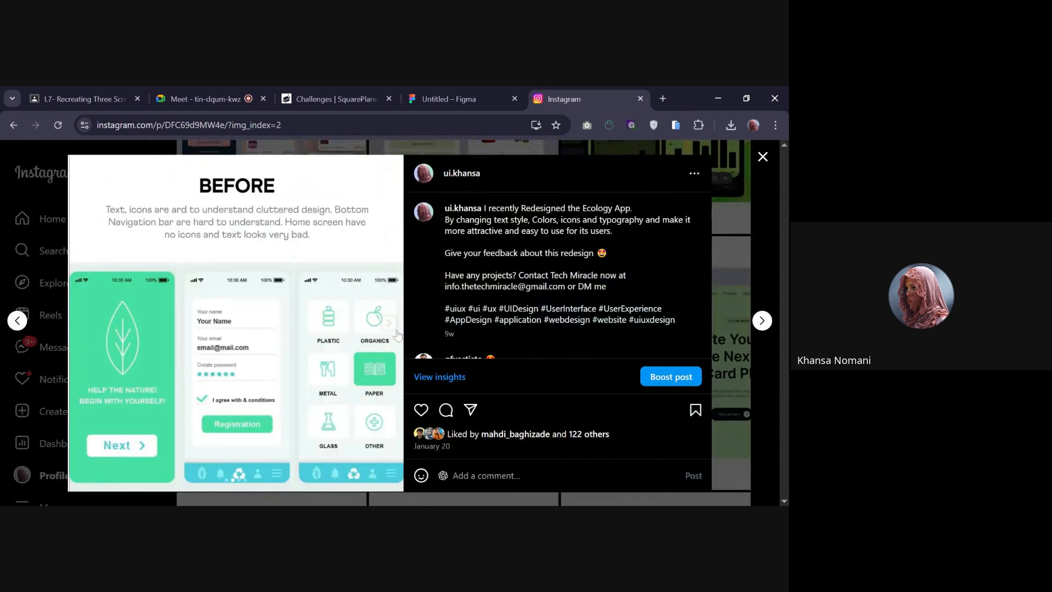
click(81, 329)
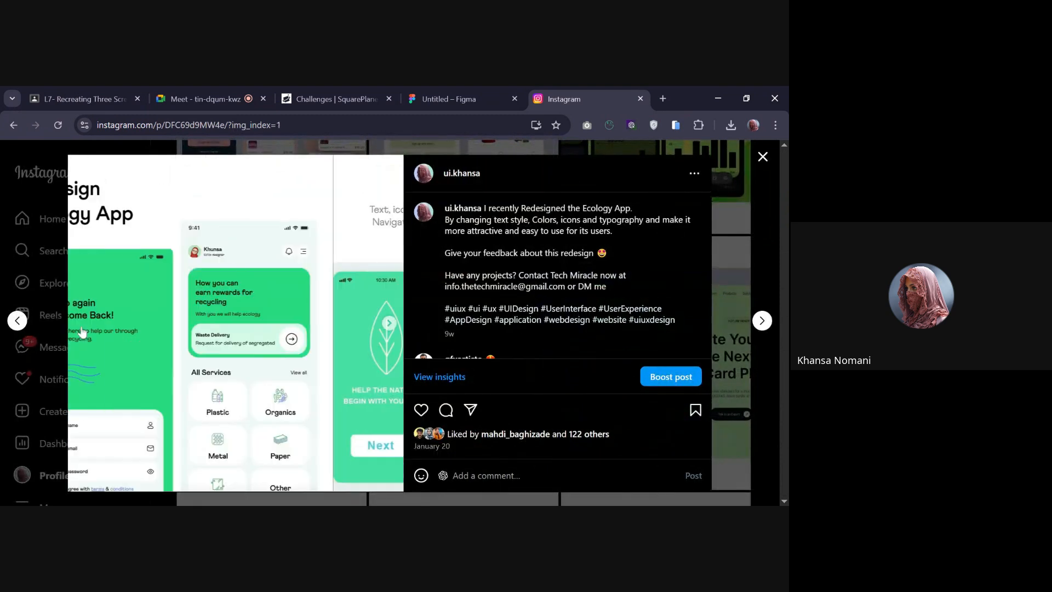
click(389, 324)
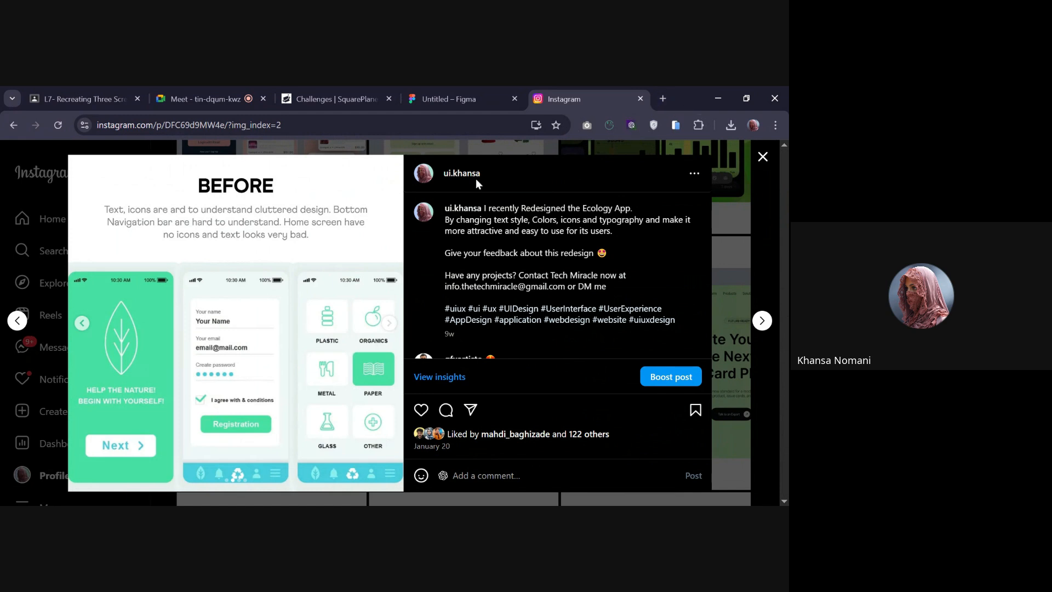
click(388, 326)
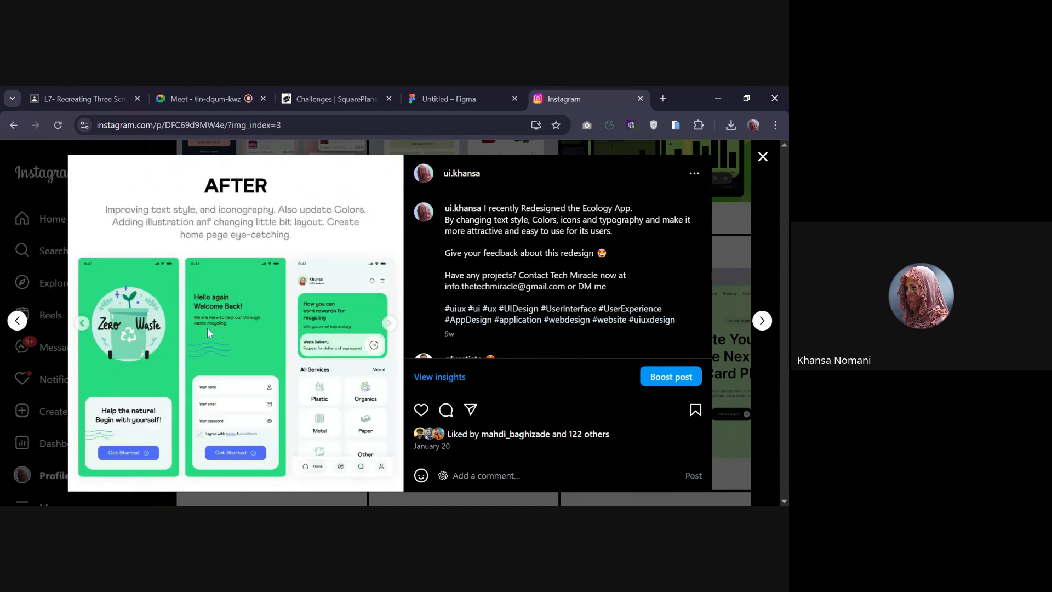
click(81, 323)
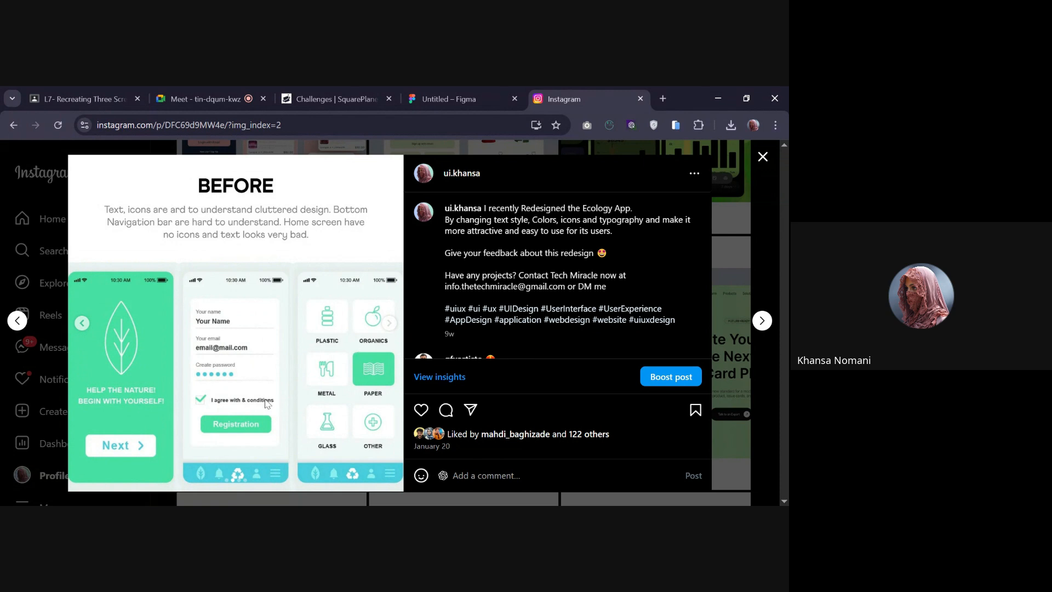
click(390, 324)
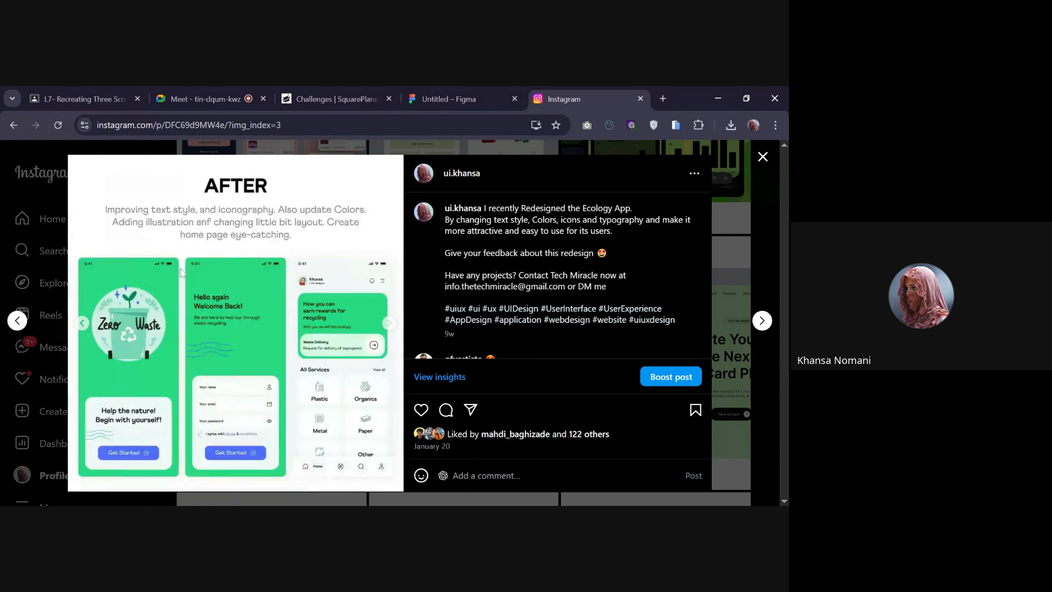
click(389, 323)
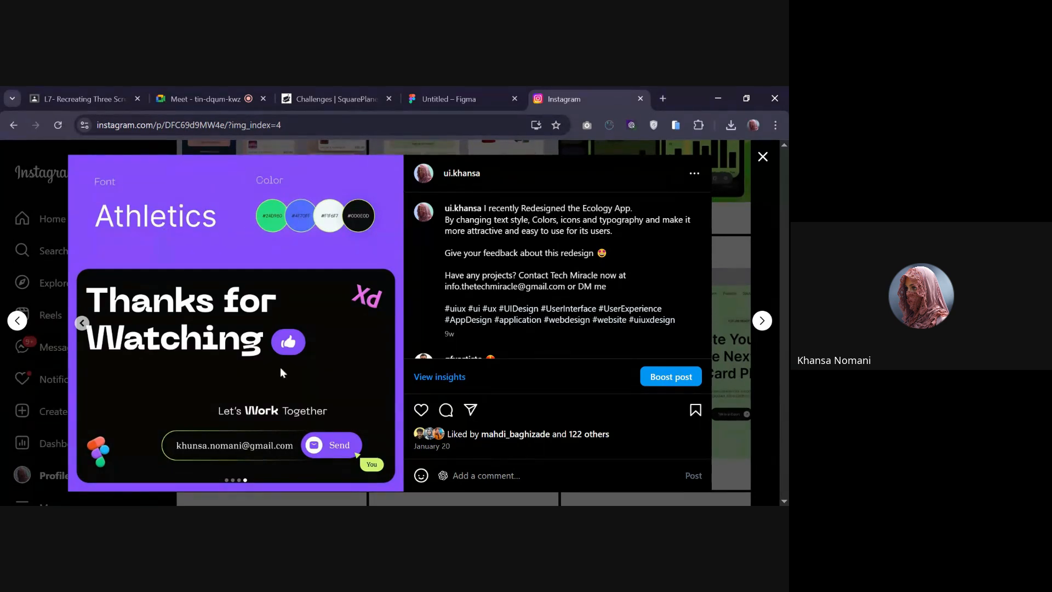
click(762, 159)
scroll(510, 377, down, 1)
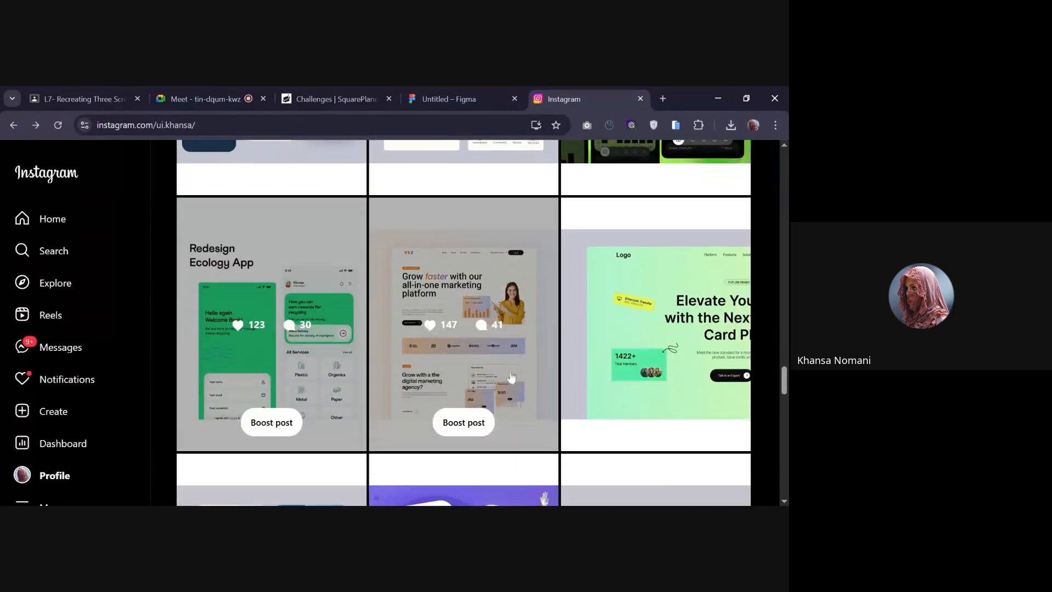
- Open the designer's Behance profile in a new tab and close the Instagram tab
click(669, 95)
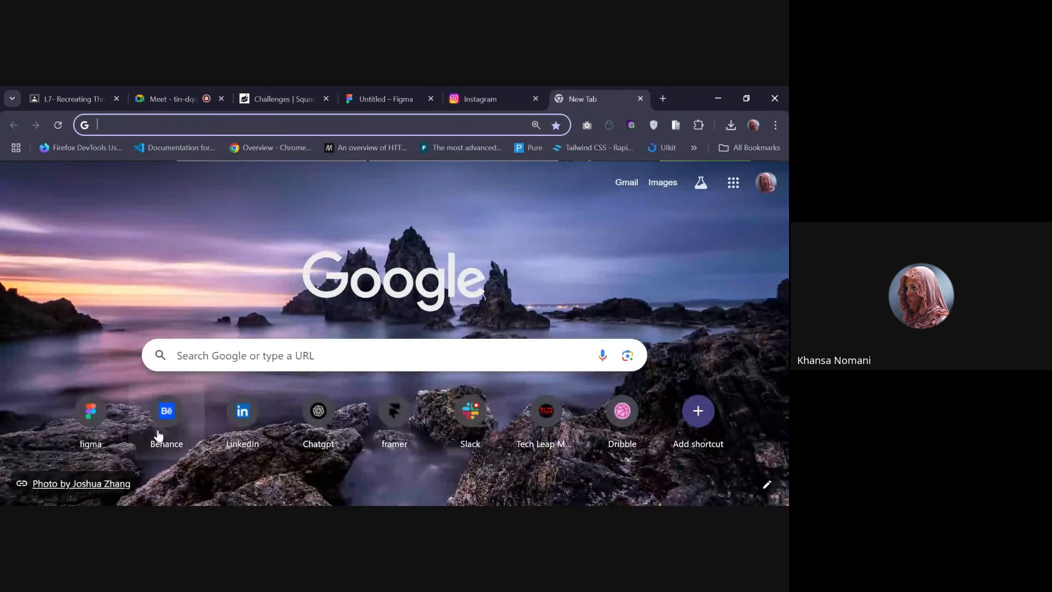
click(158, 435)
click(507, 95)
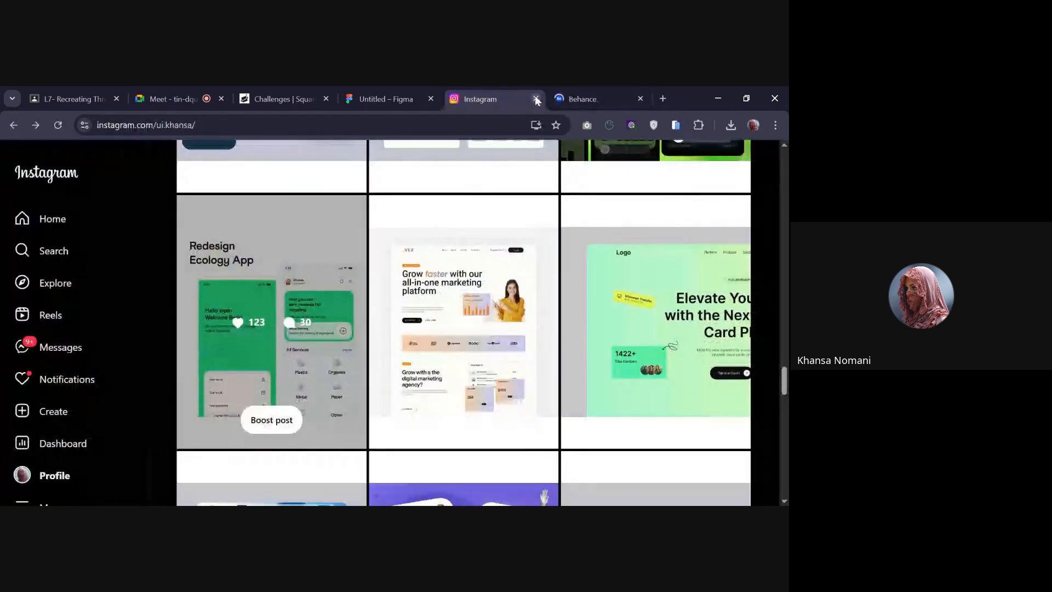
click(536, 99)
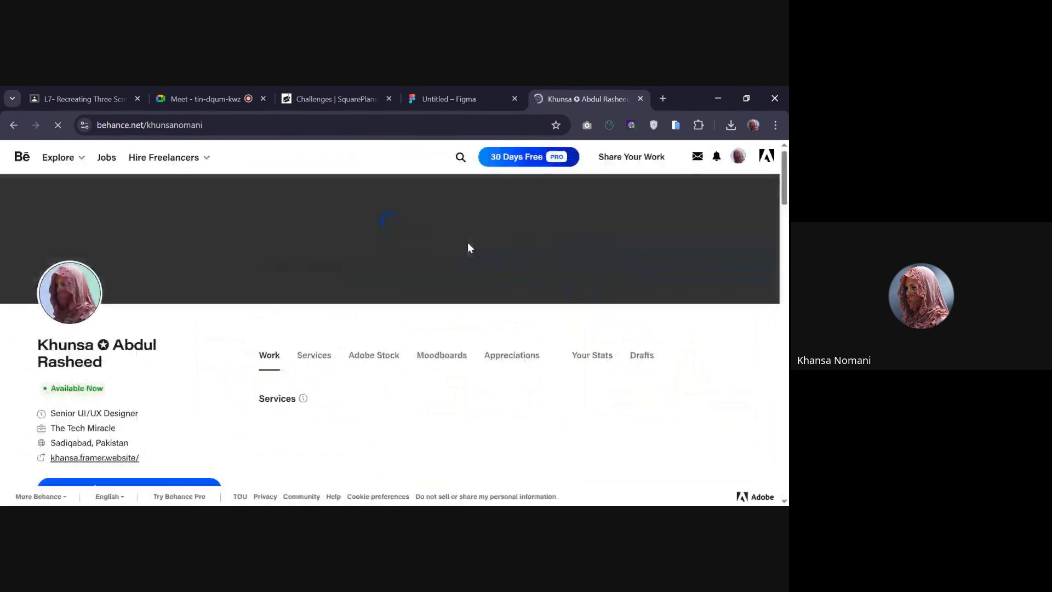
- Open the Al Quran project from the Behance profile and look through its app screens down to the closing slide
scroll(496, 337, down, 5)
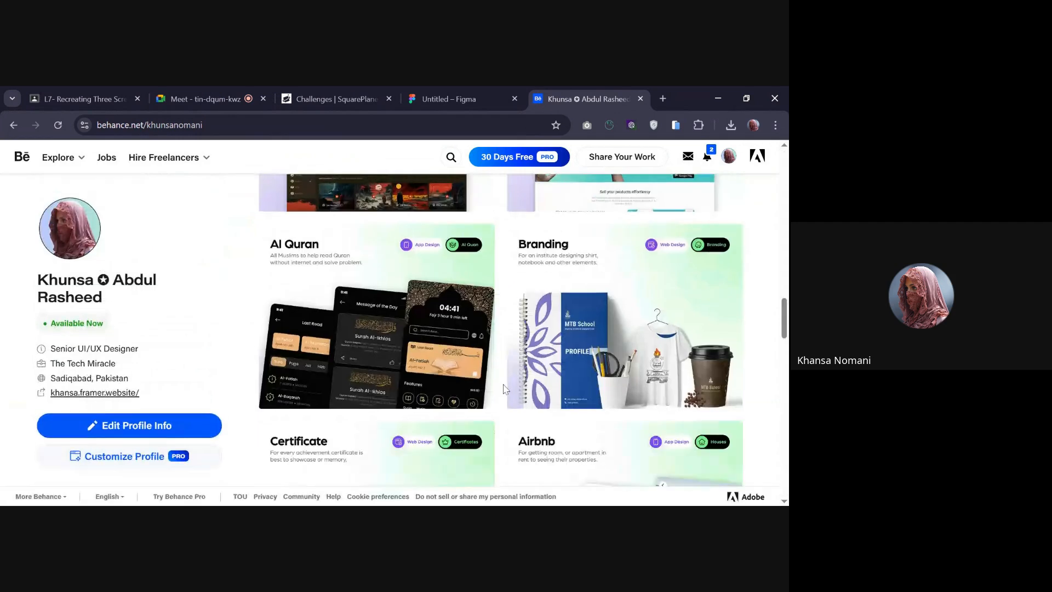
click(319, 388)
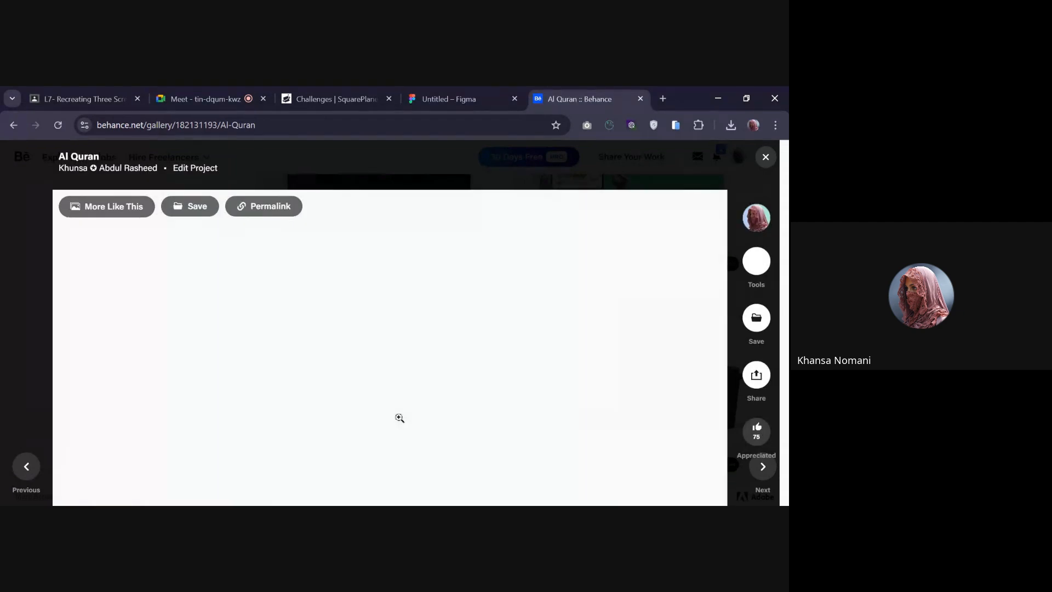
scroll(400, 418, up, 3)
scroll(399, 418, down, 5)
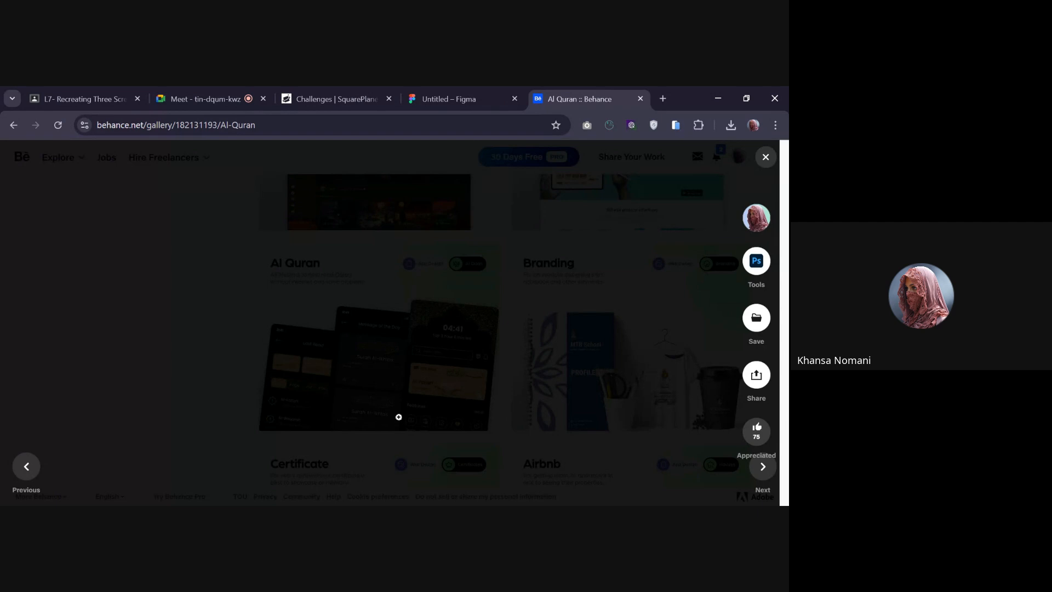
scroll(484, 375, down, 5)
scroll(486, 379, up, 3)
scroll(488, 379, up, 4)
scroll(488, 379, down, 5)
scroll(488, 380, up, 5)
scroll(488, 379, down, 5)
scroll(487, 379, up, 10)
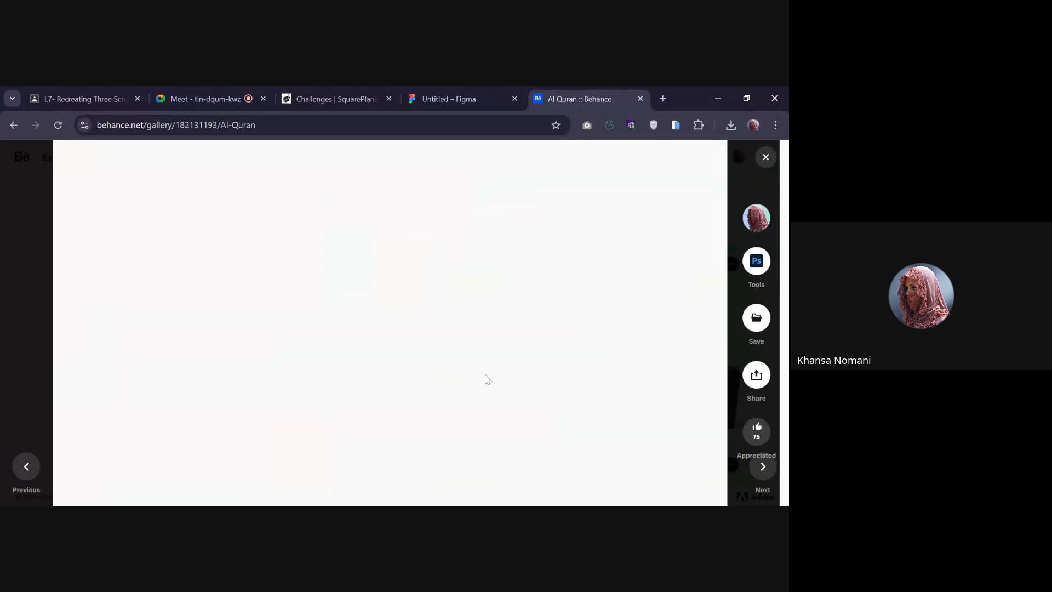
scroll(487, 380, down, 3)
scroll(485, 380, down, 10)
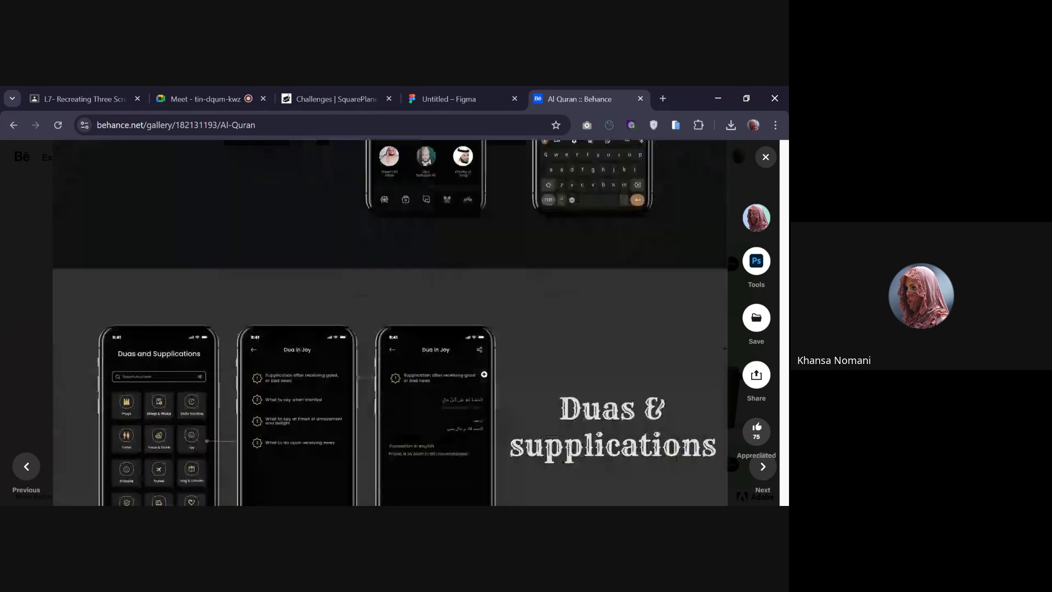
scroll(484, 374, down, 15)
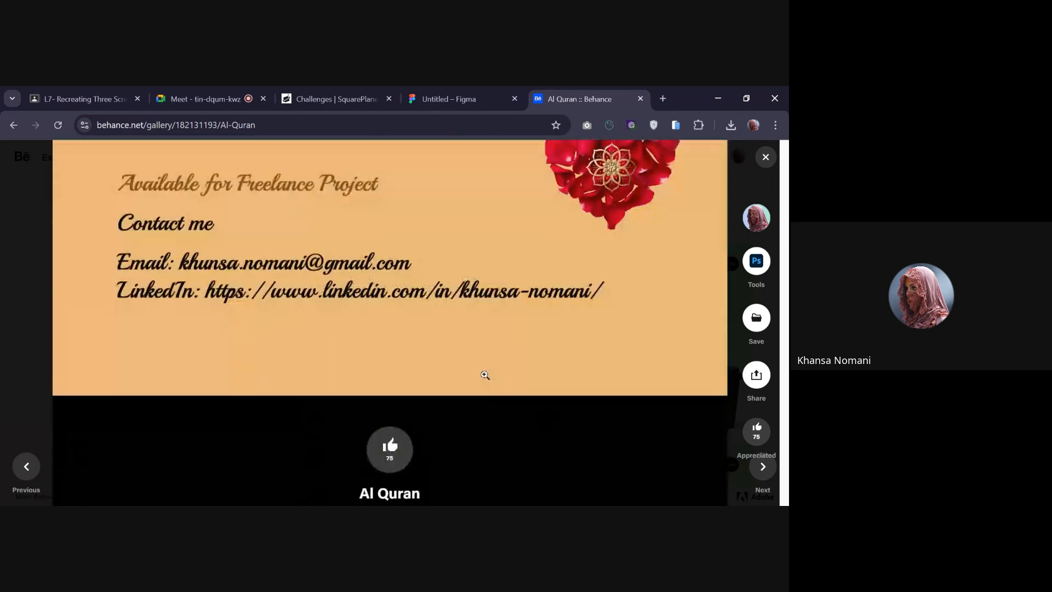
- Examine the Thanks For Watching slide's freelance and contact section and the Al Quran project's footer, and close the project
scroll(485, 374, up, 3)
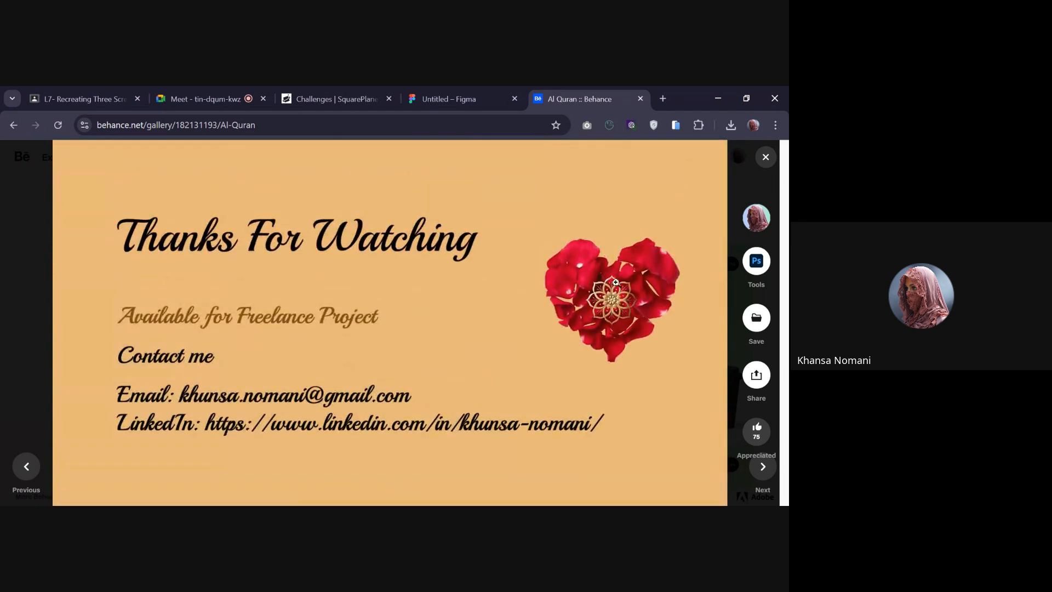
scroll(471, 337, up, 2)
scroll(471, 336, down, 2)
scroll(406, 338, down, 2)
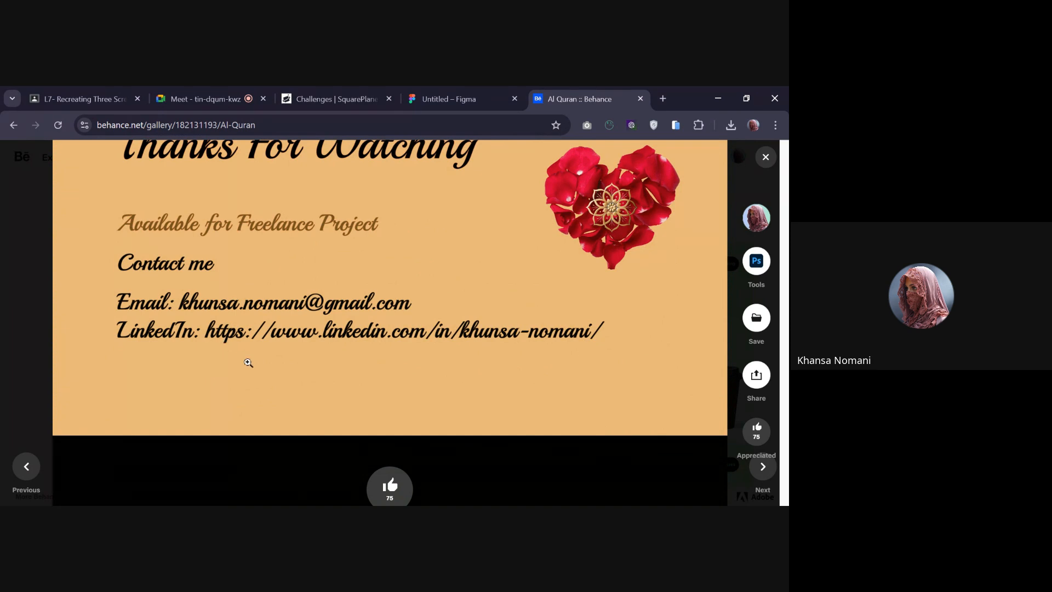
scroll(247, 363, down, 1)
scroll(241, 366, up, 2)
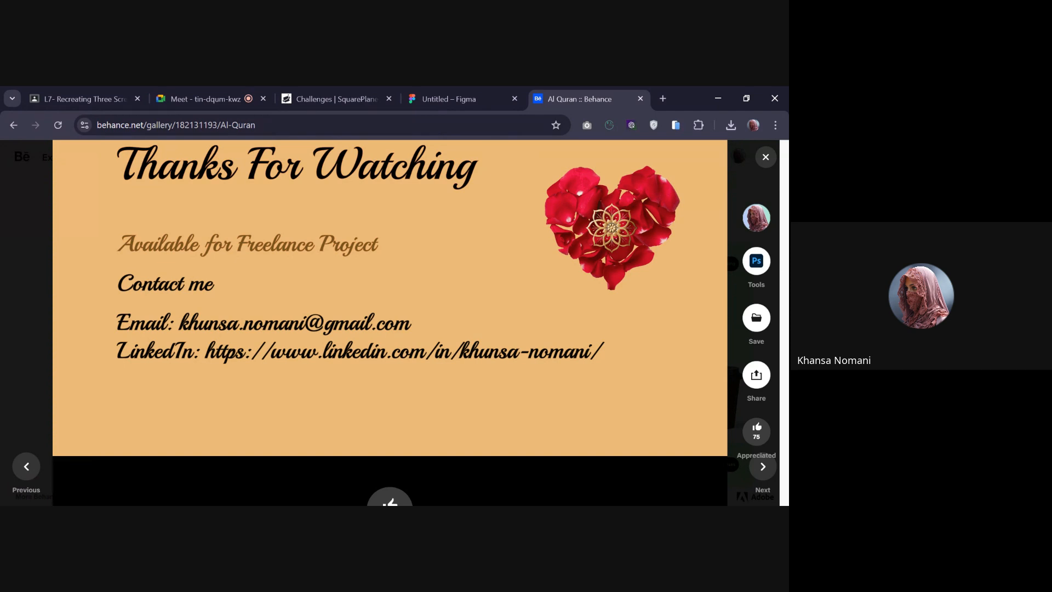
scroll(350, 417, down, 1)
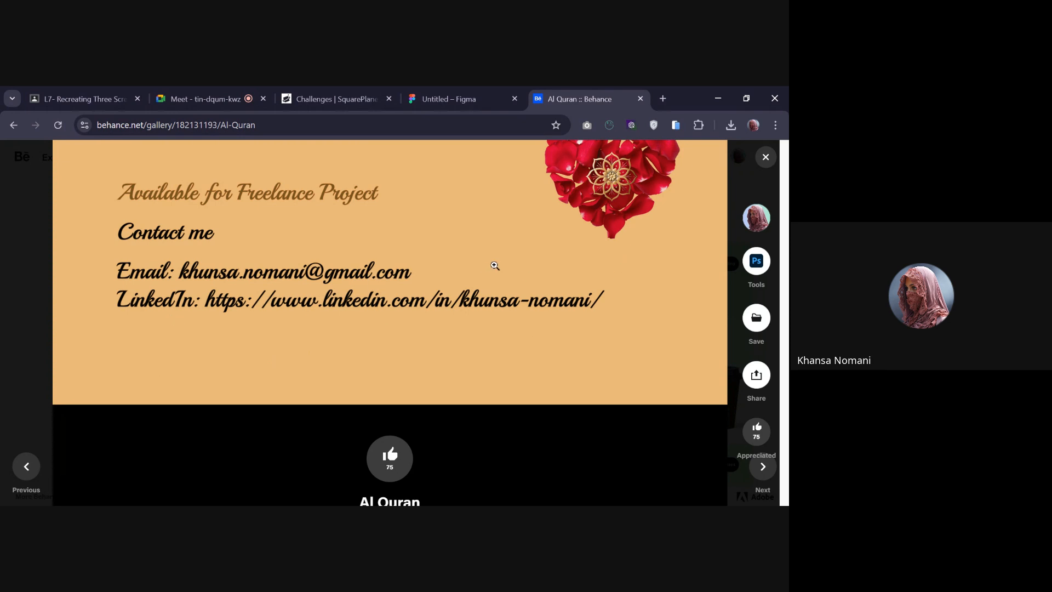
scroll(496, 266, down, 2)
scroll(498, 266, up, 1)
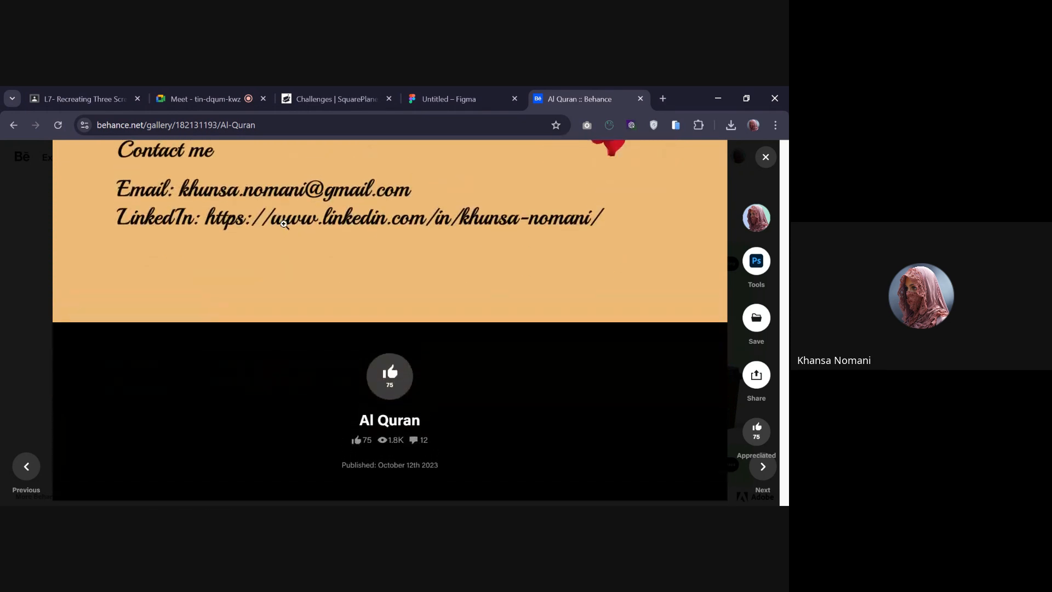
click(760, 162)
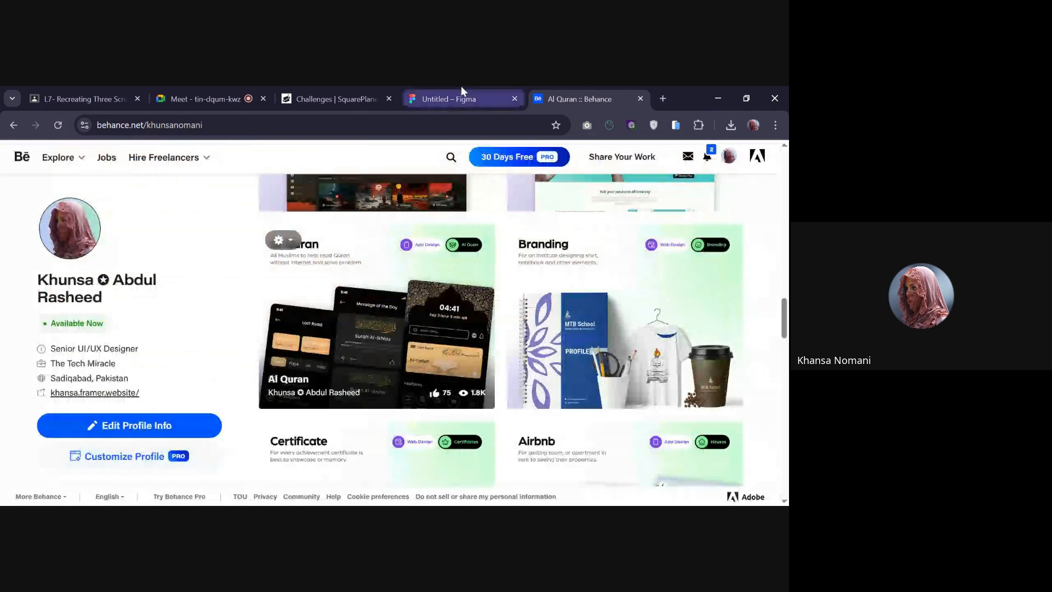
- Close the Behance tab and review the Before and After taco cards in Figma's Day 1 challenges frame
click(639, 98)
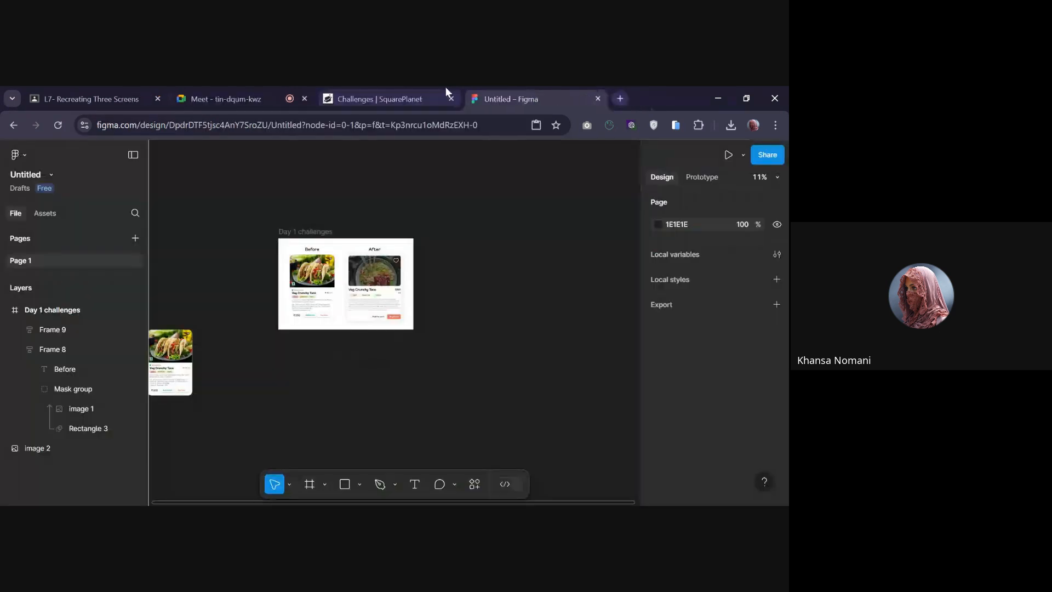
scroll(267, 330, up, 5)
scroll(267, 330, down, 5)
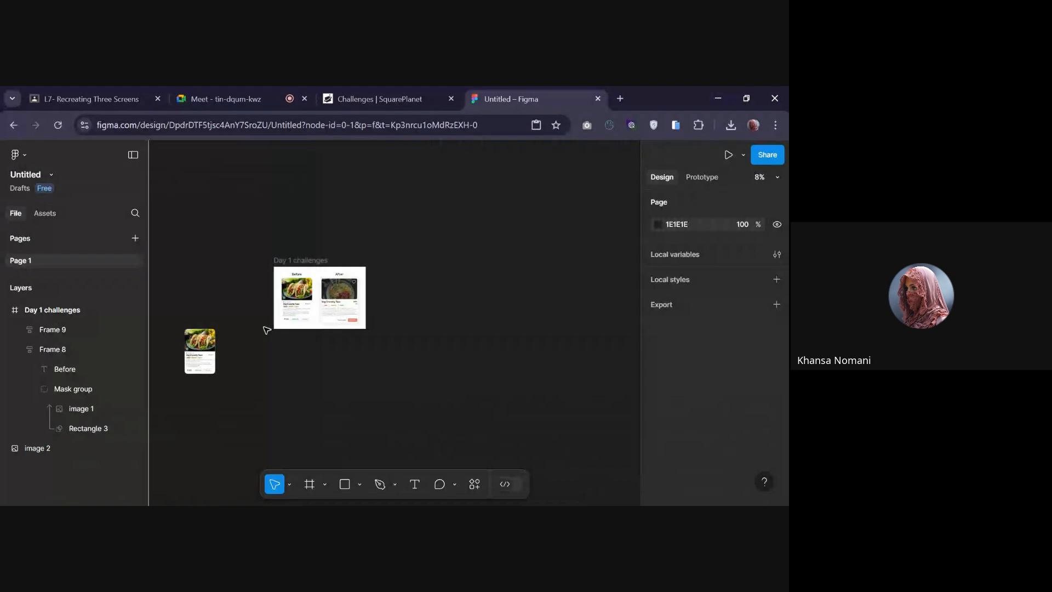
scroll(342, 297, up, 4)
scroll(340, 298, left, 6)
scroll(340, 298, right, 4)
scroll(444, 305, right, 1)
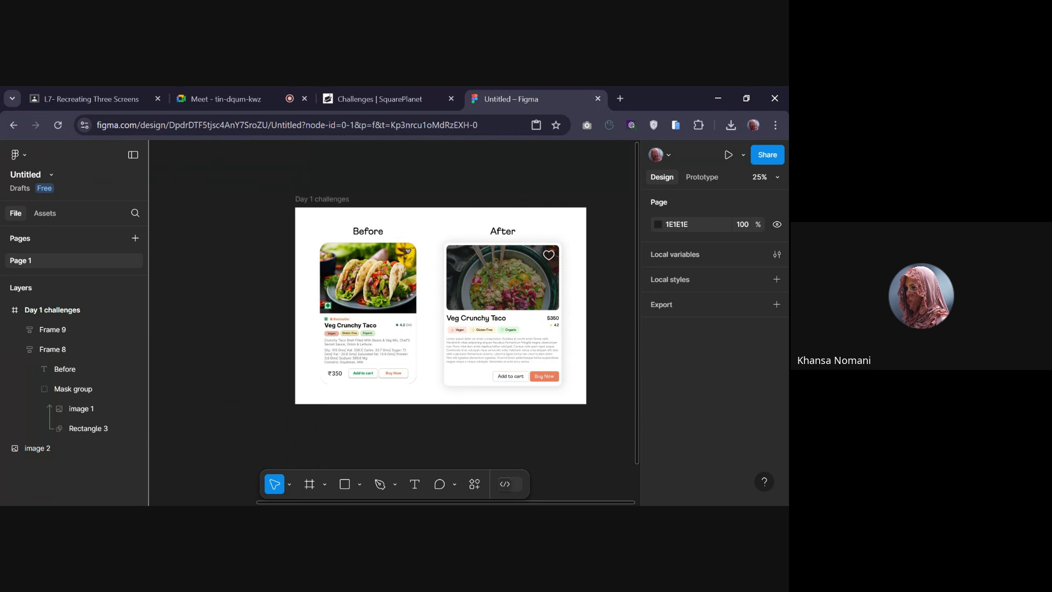
scroll(348, 324, down, 5)
scroll(348, 325, up, 7)
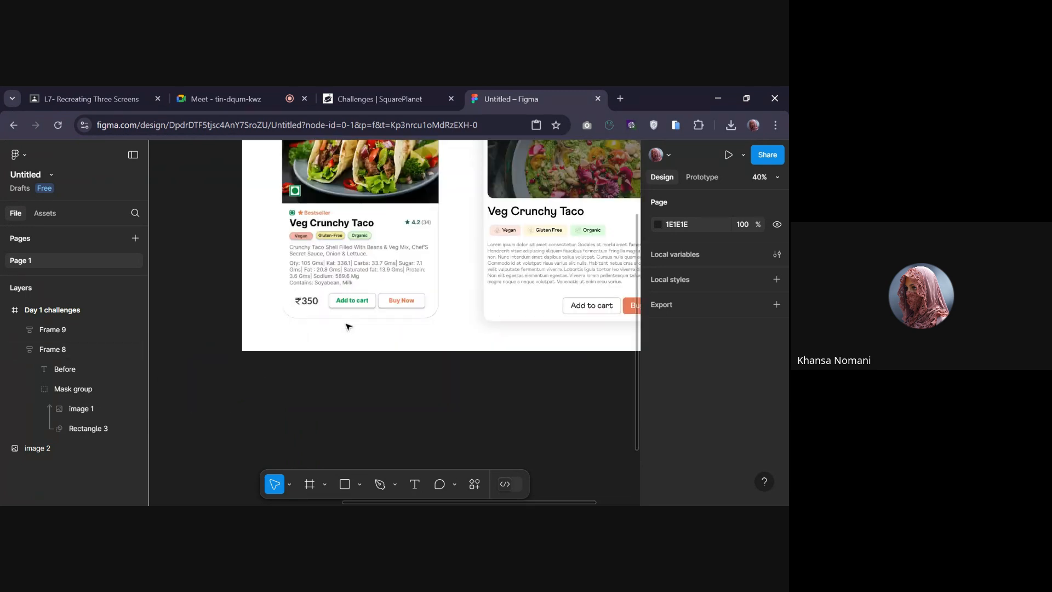
scroll(348, 327, down, 4)
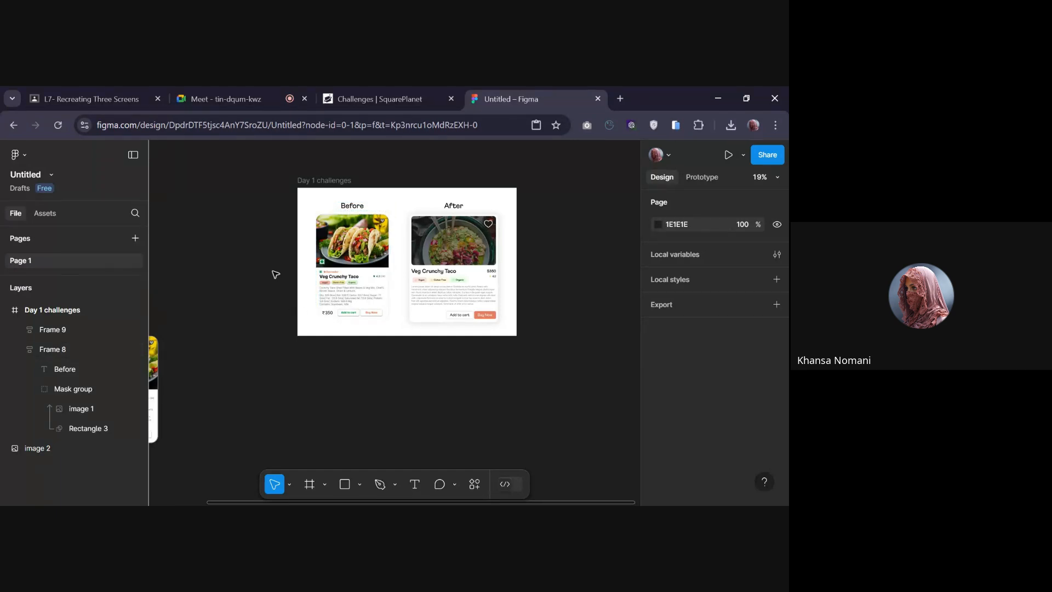
- Switch to the Google Meet call and stop presenting the screen
click(181, 91)
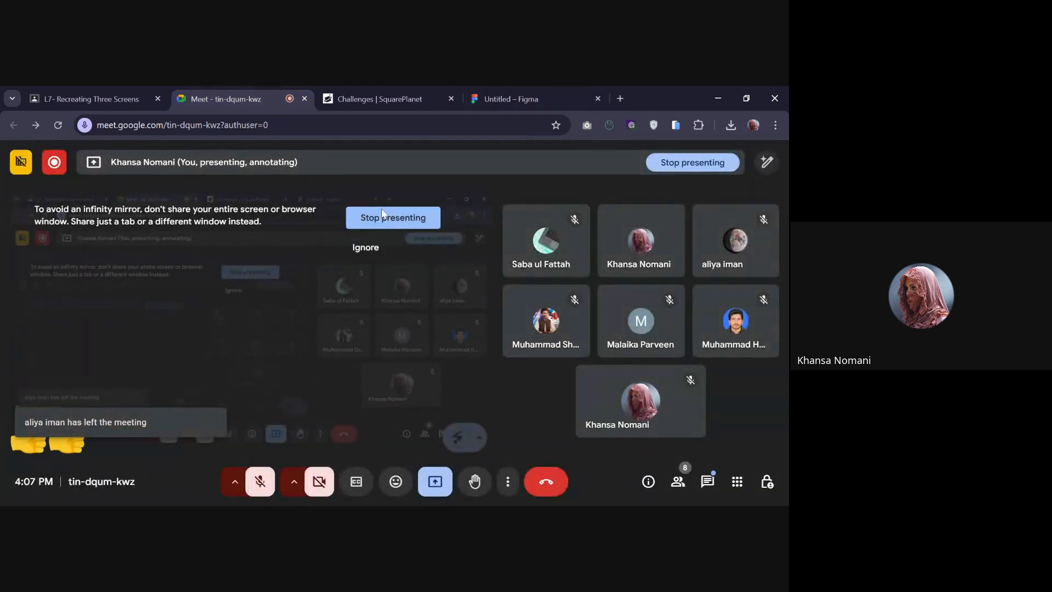
click(399, 222)
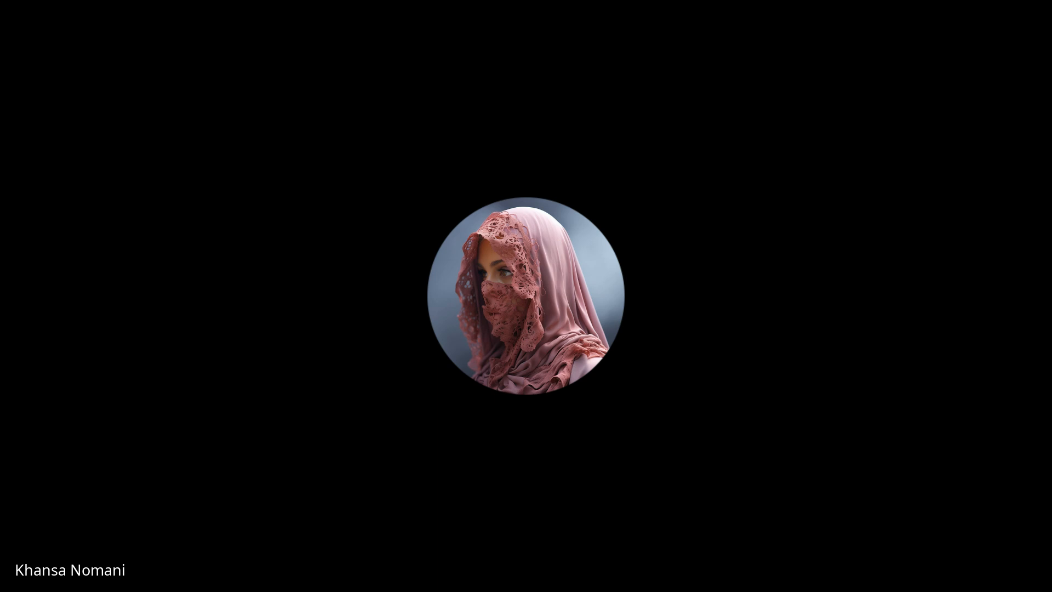
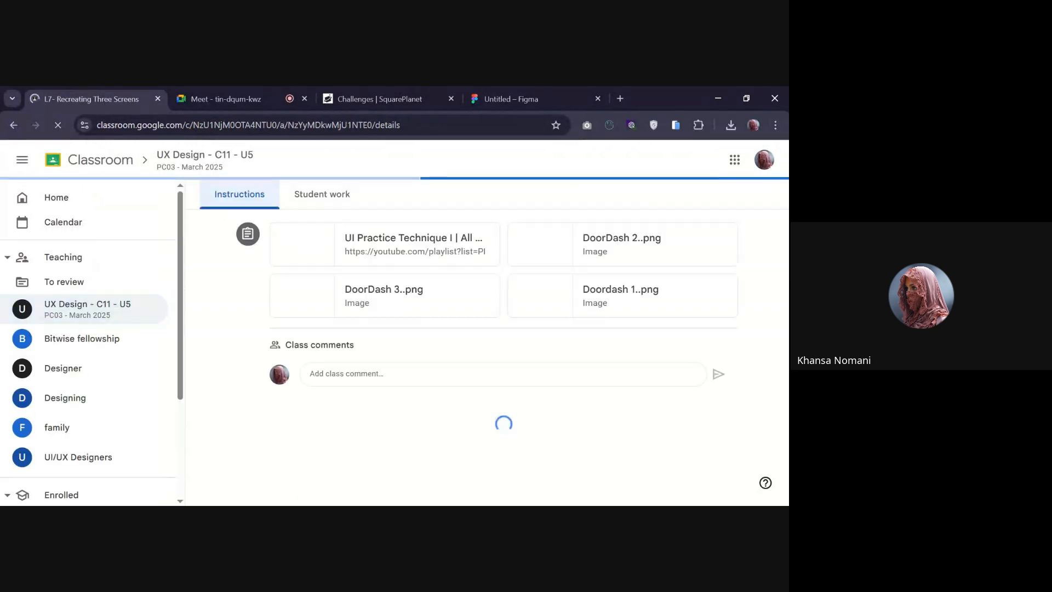
- Open the Classwork page of the UX Design - C11 - U5 class and review the Mobile Application Design project assignments
click(204, 155)
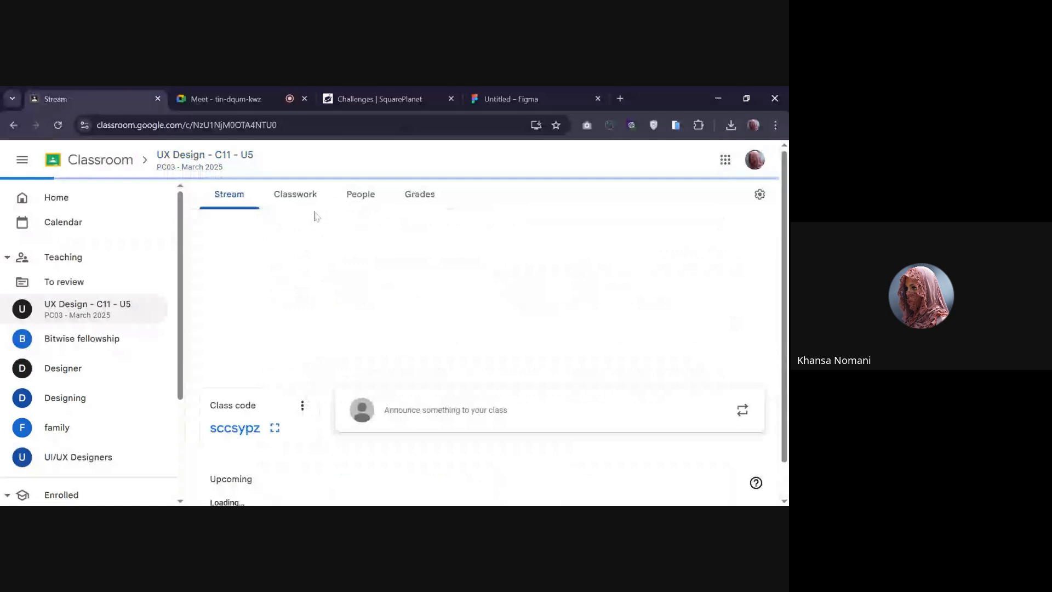
click(296, 195)
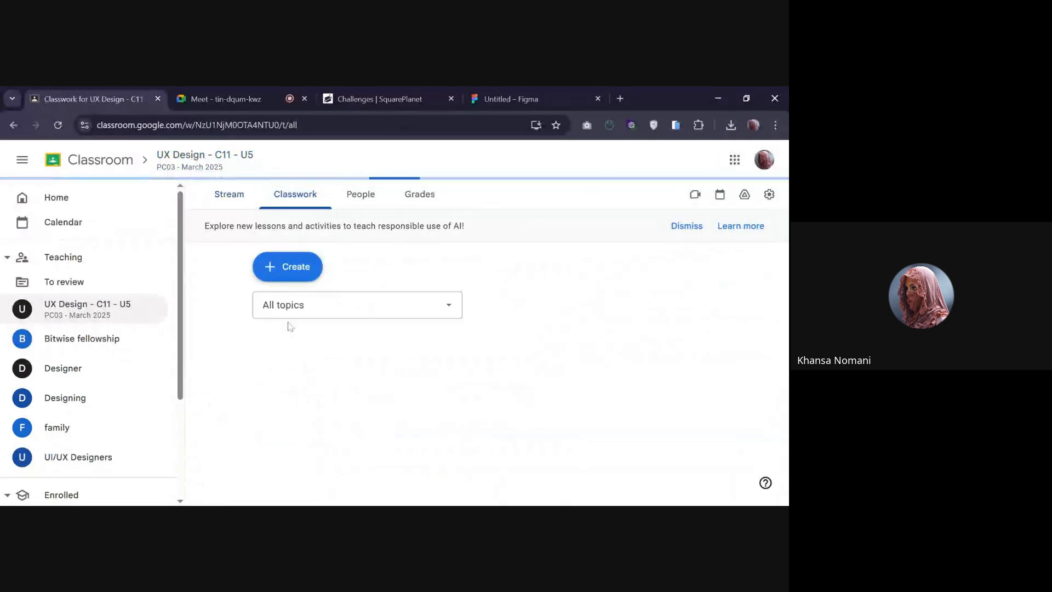
scroll(288, 326, down, 5)
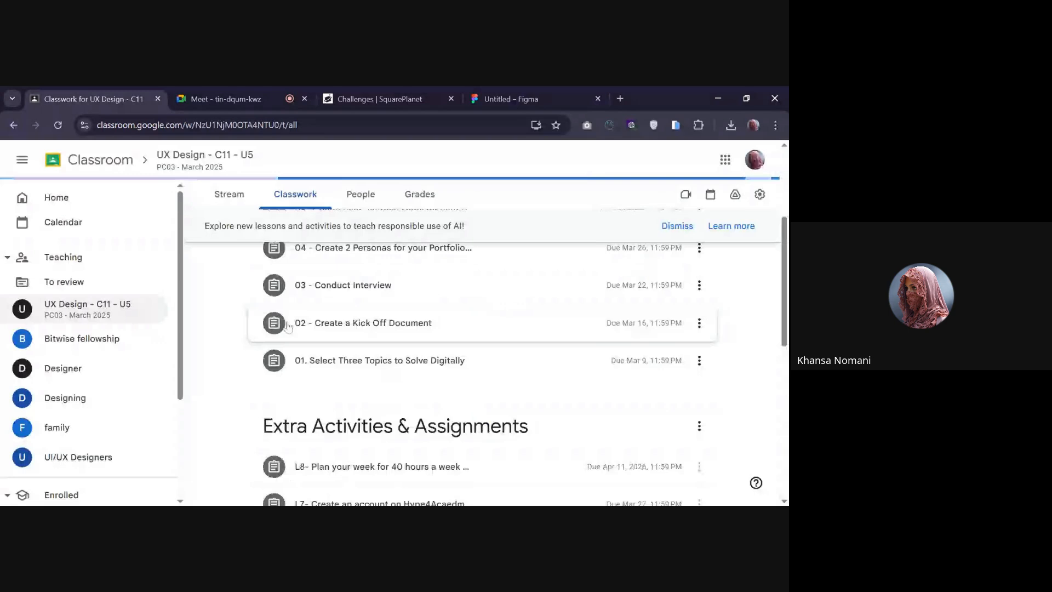
scroll(289, 327, down, 1)
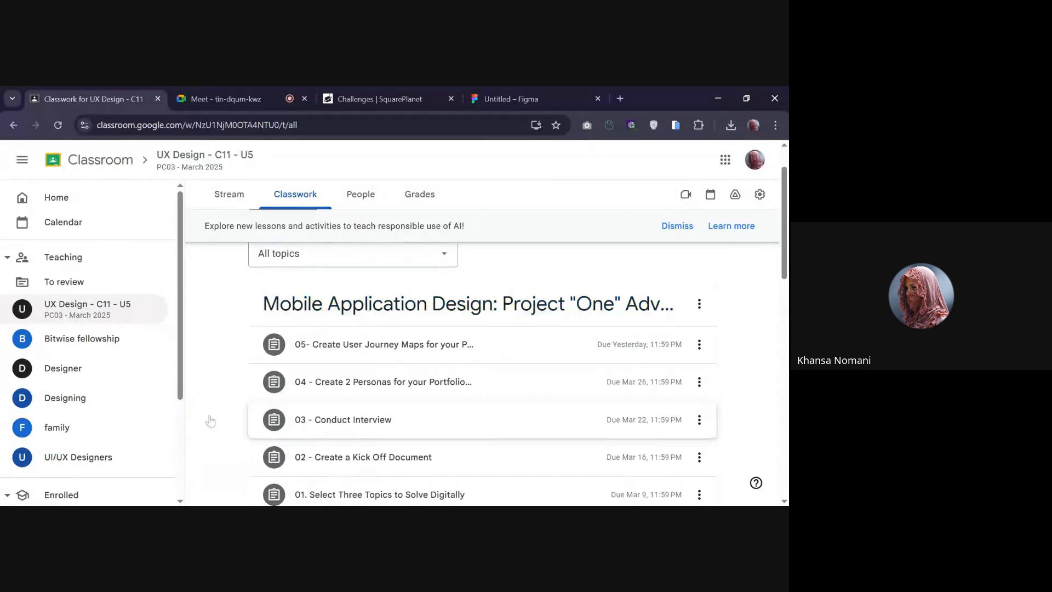
scroll(377, 378, down, 2)
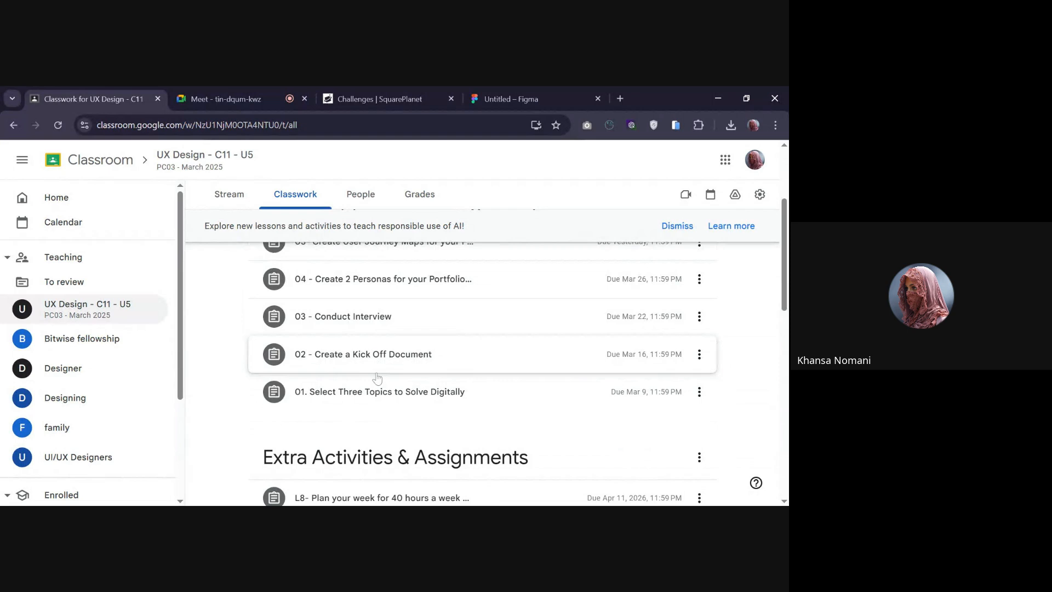
scroll(377, 377, up, 1)
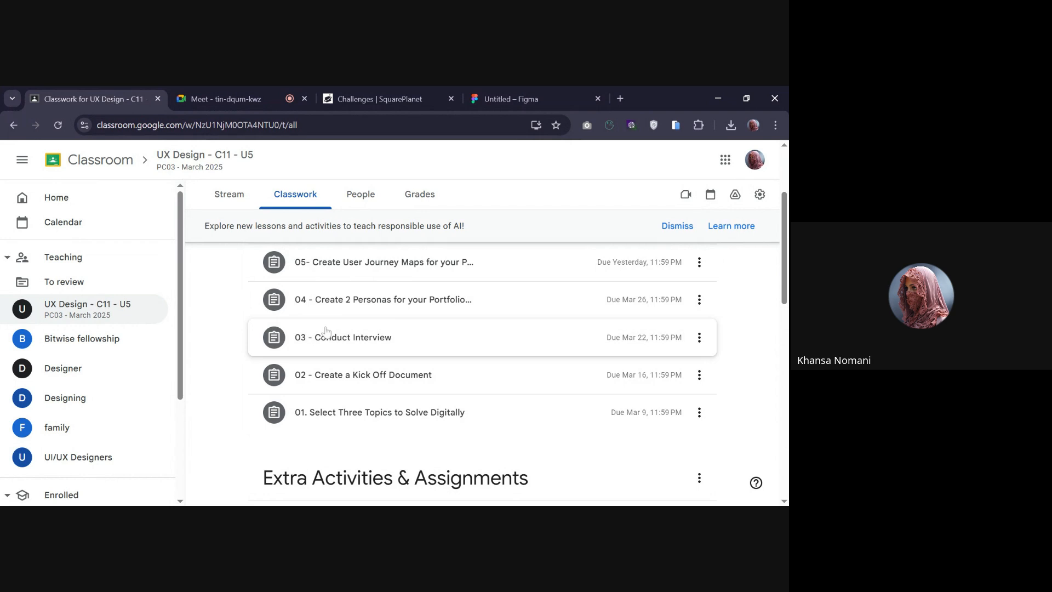
scroll(284, 356, up, 1)
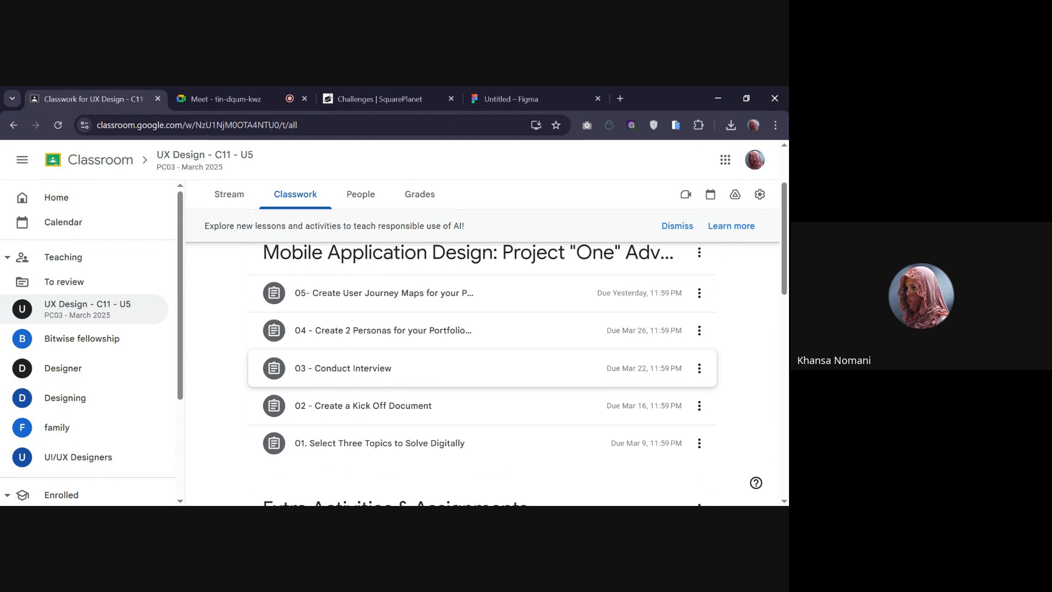
- Review the L1 to L8 items and their due dates under Extra Activities & Assignments
scroll(226, 396, down, 4)
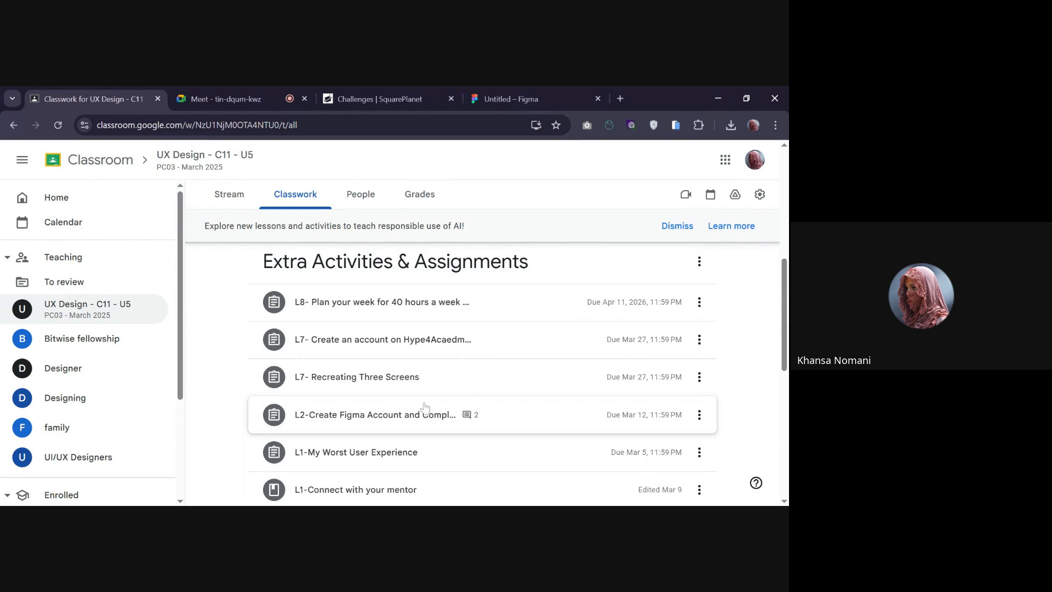
scroll(412, 414, down, 2)
scroll(412, 414, up, 1)
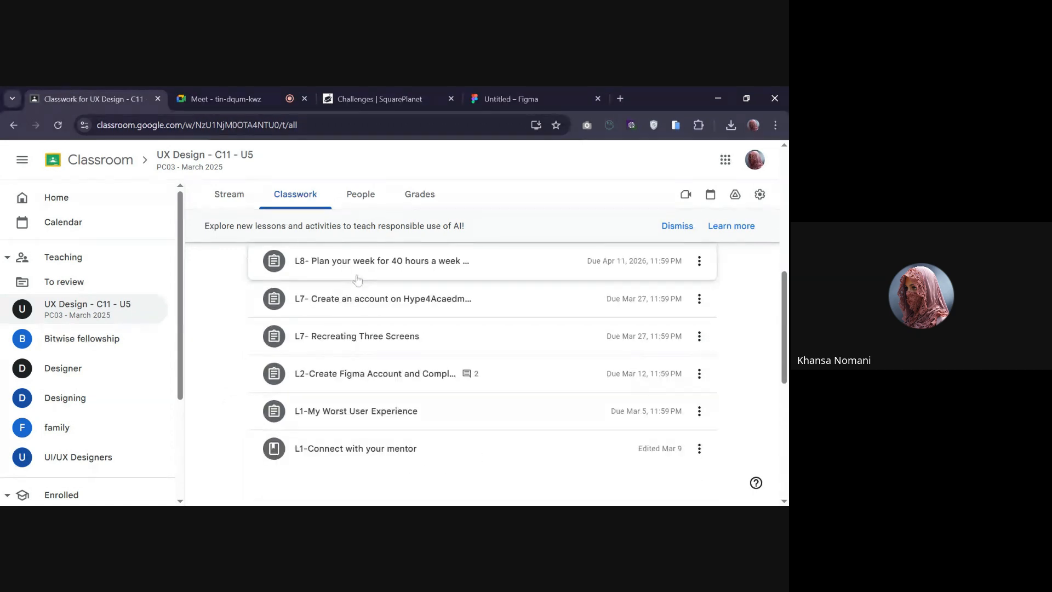
scroll(357, 281, up, 1)
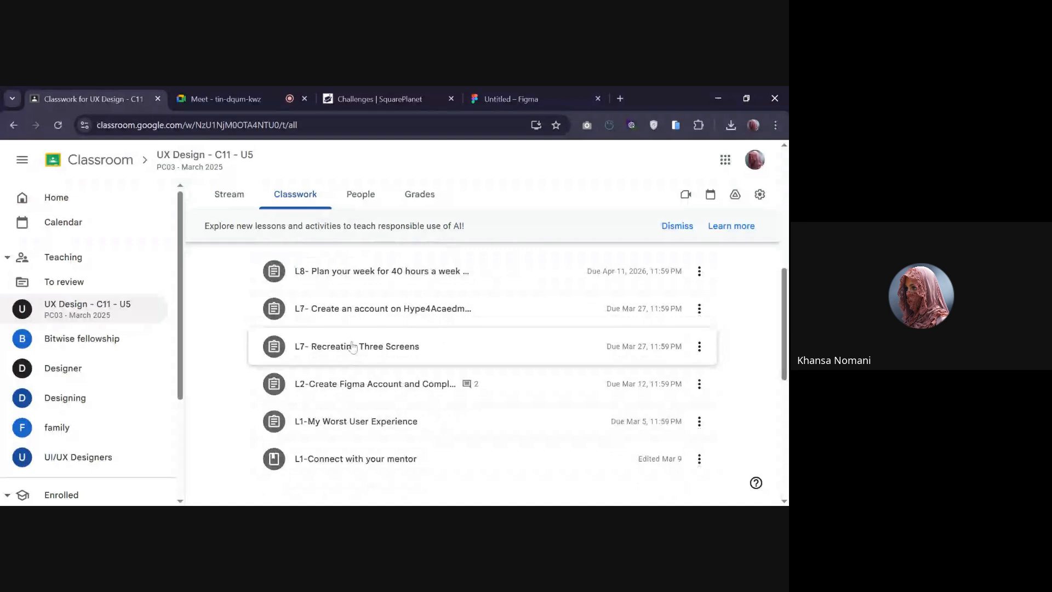
scroll(352, 346, down, 2)
scroll(352, 347, up, 1)
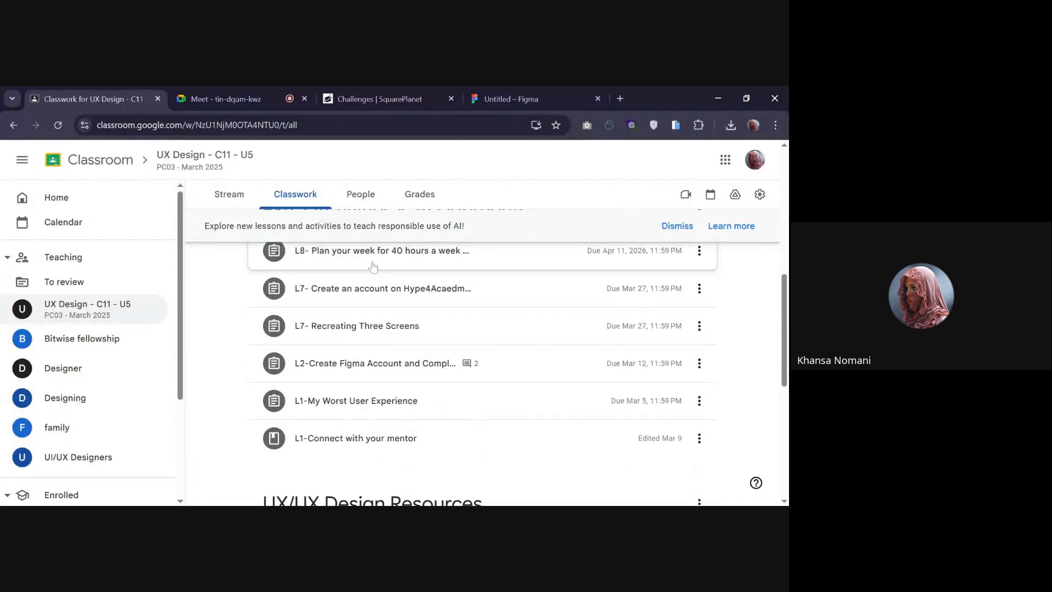
scroll(378, 319, up, 1)
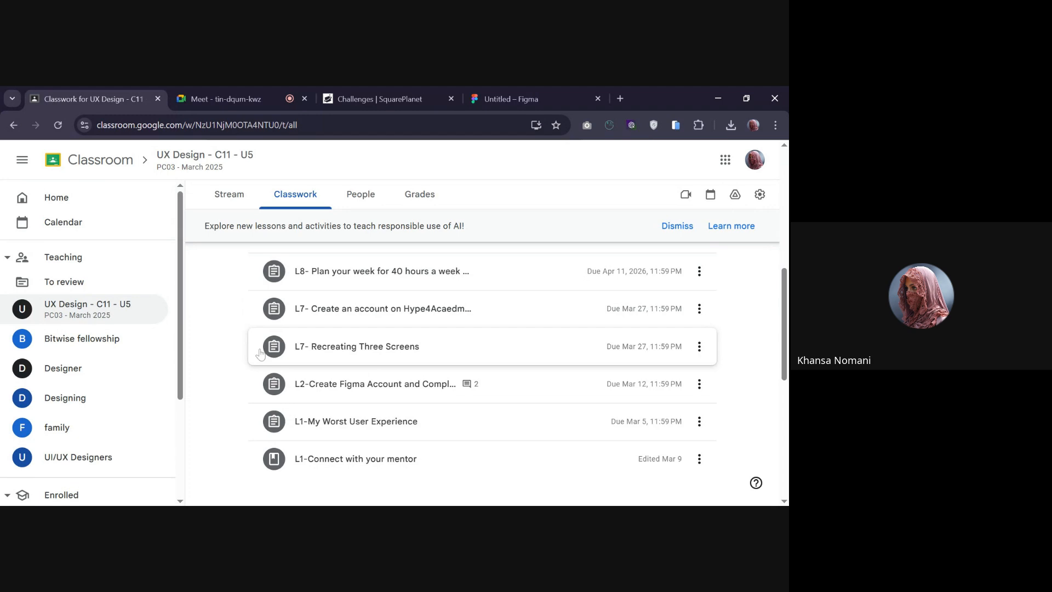
scroll(227, 380, down, 1)
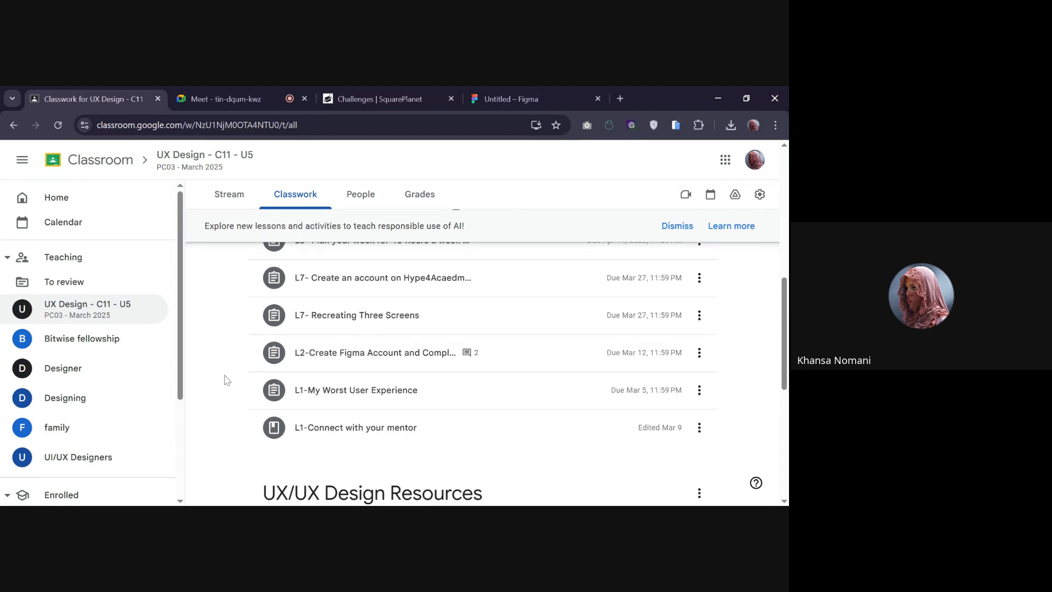
scroll(227, 380, up, 1)
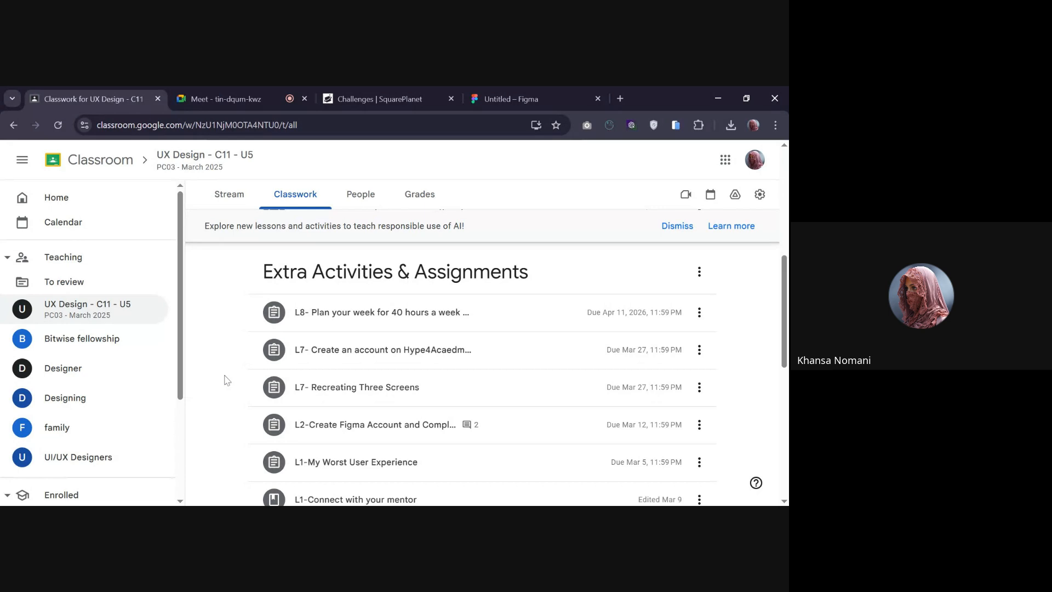
- Look through the UX/UX Design Resources materials and the xWave Content topic on the Classwork page
scroll(227, 380, down, 3)
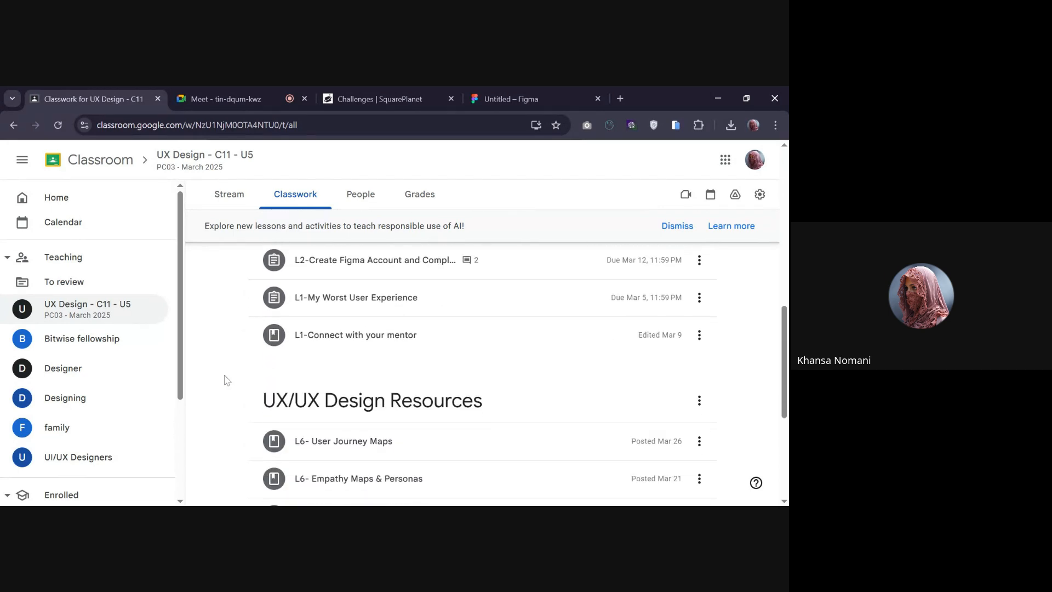
scroll(227, 380, down, 1)
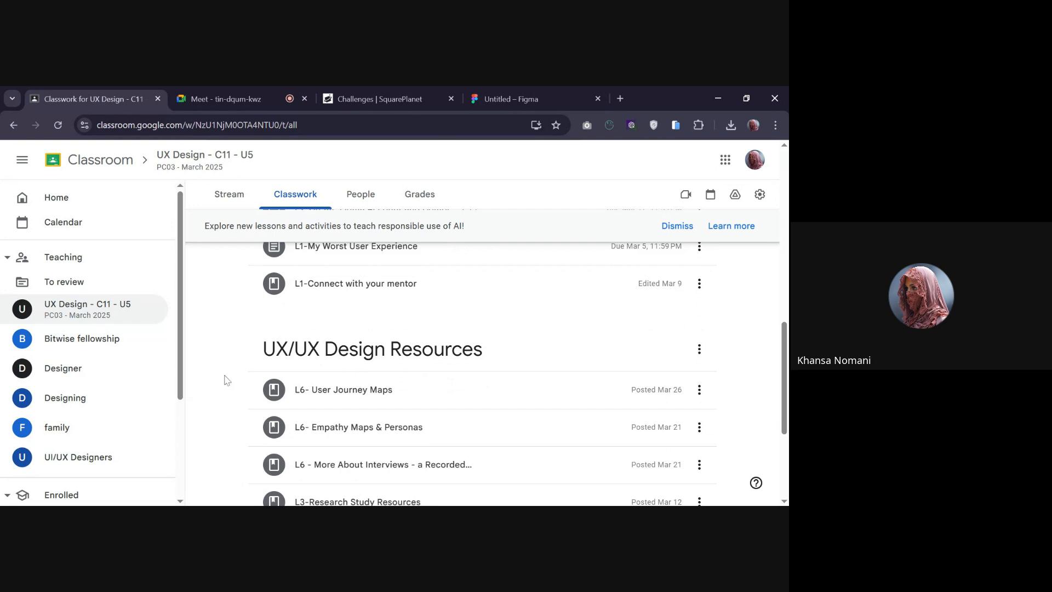
scroll(328, 408, down, 2)
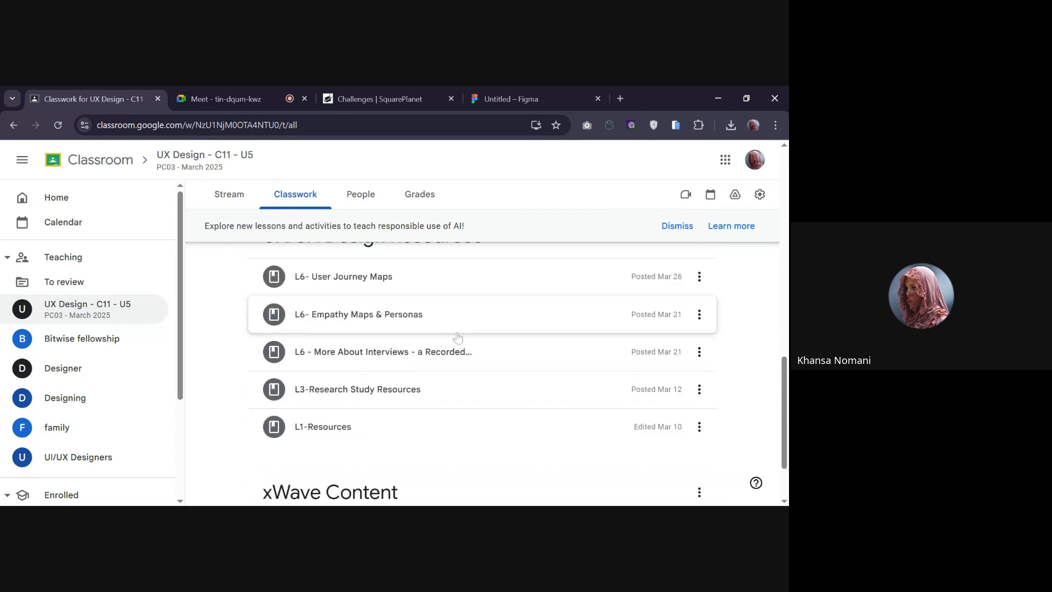
scroll(352, 390, up, 2)
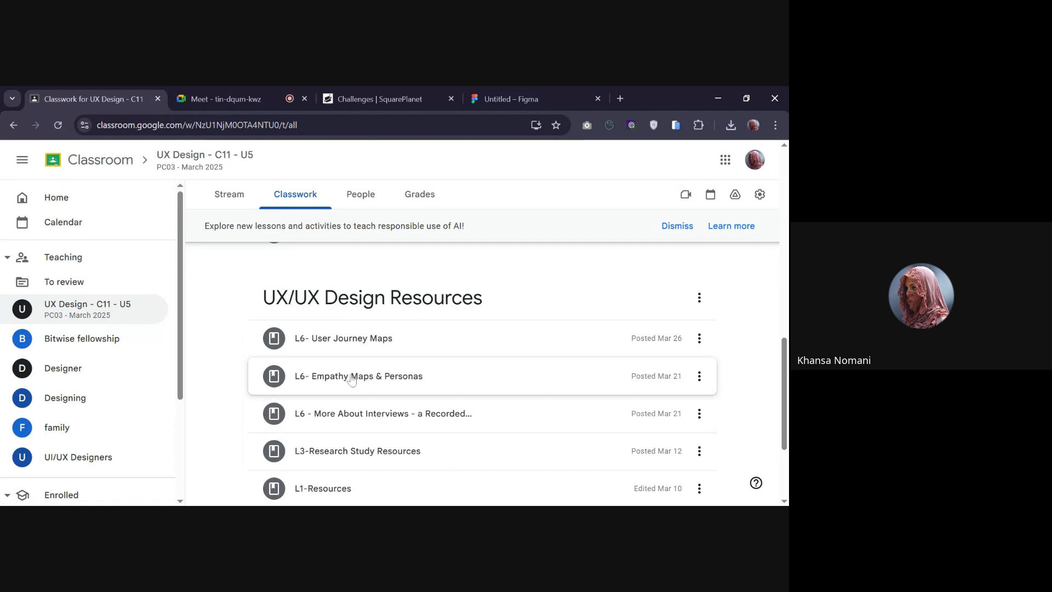
scroll(351, 383, up, 6)
scroll(351, 382, down, 3)
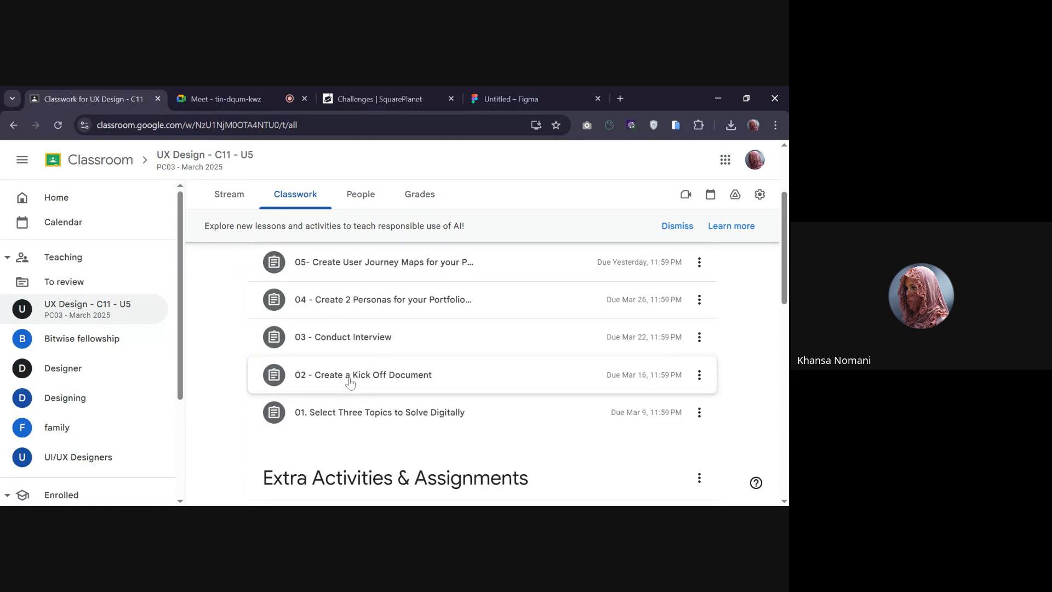
scroll(351, 382, down, 7)
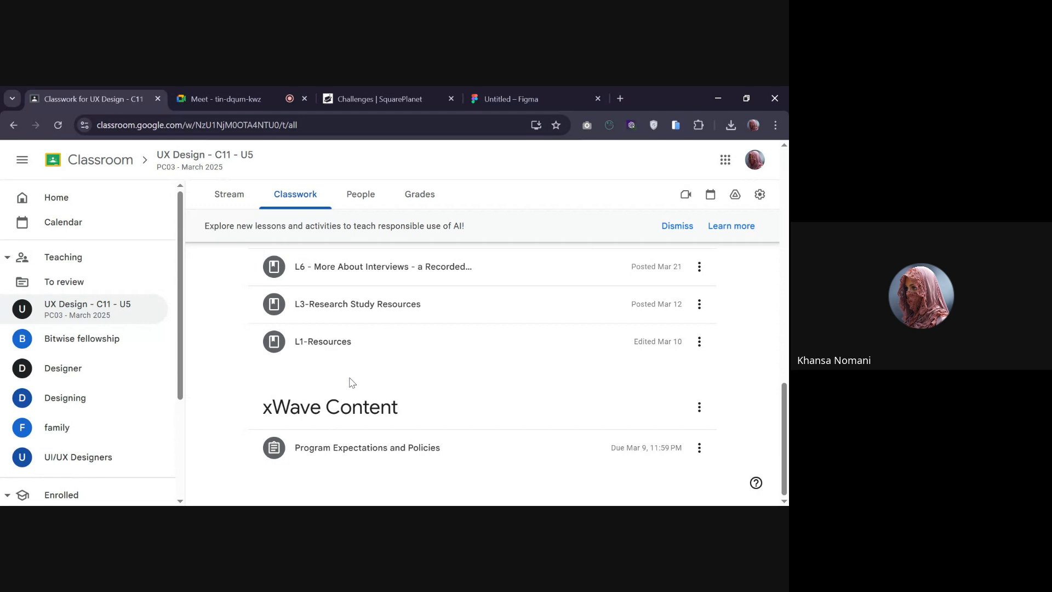
scroll(361, 400, up, 2)
scroll(375, 414, up, 2)
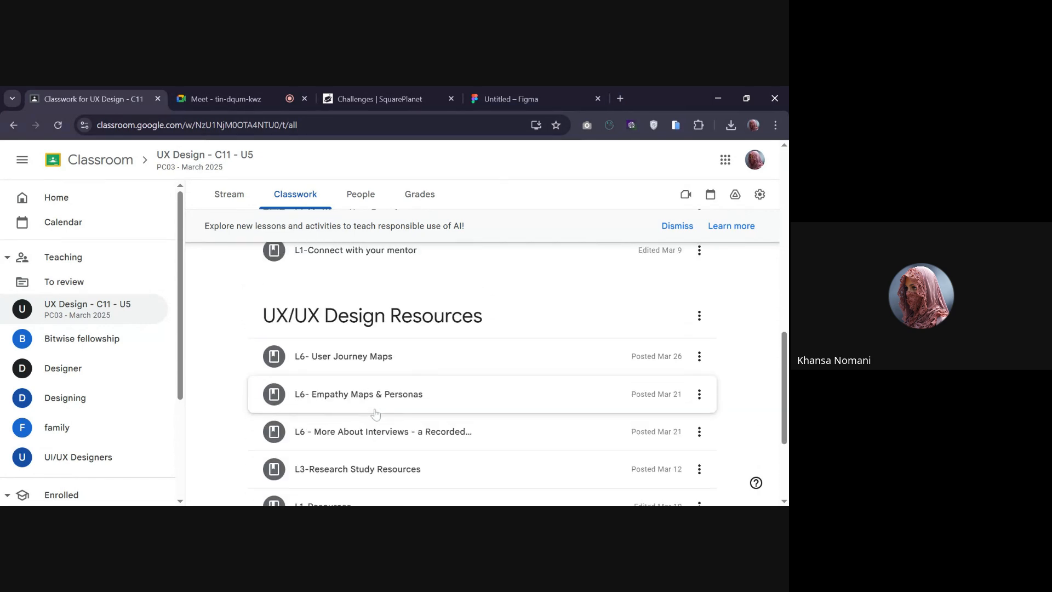
scroll(375, 414, down, 1)
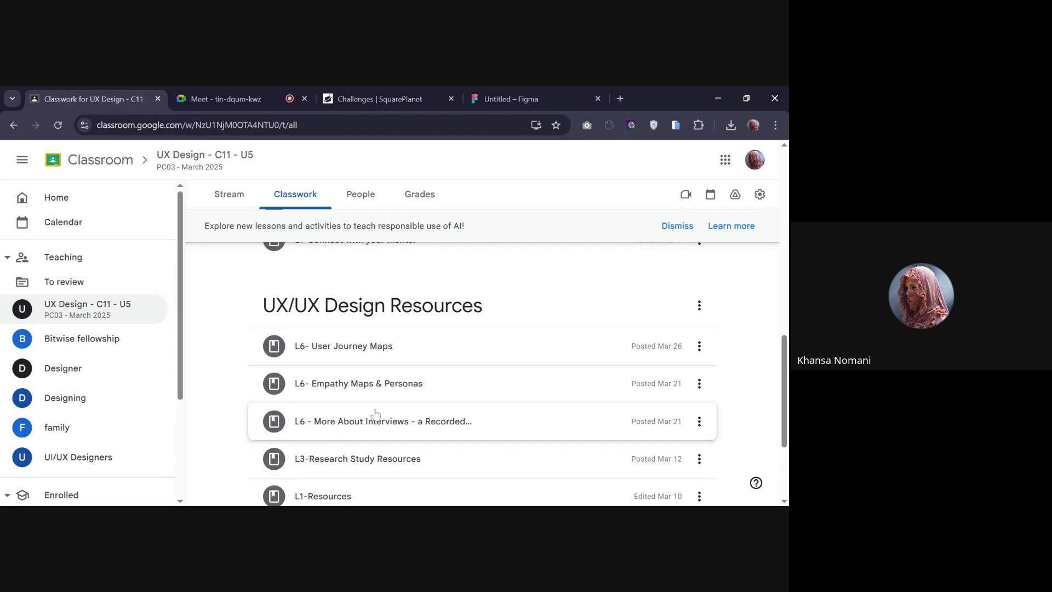
- Switch to the Google Meet call and stop presenting the screen
click(247, 90)
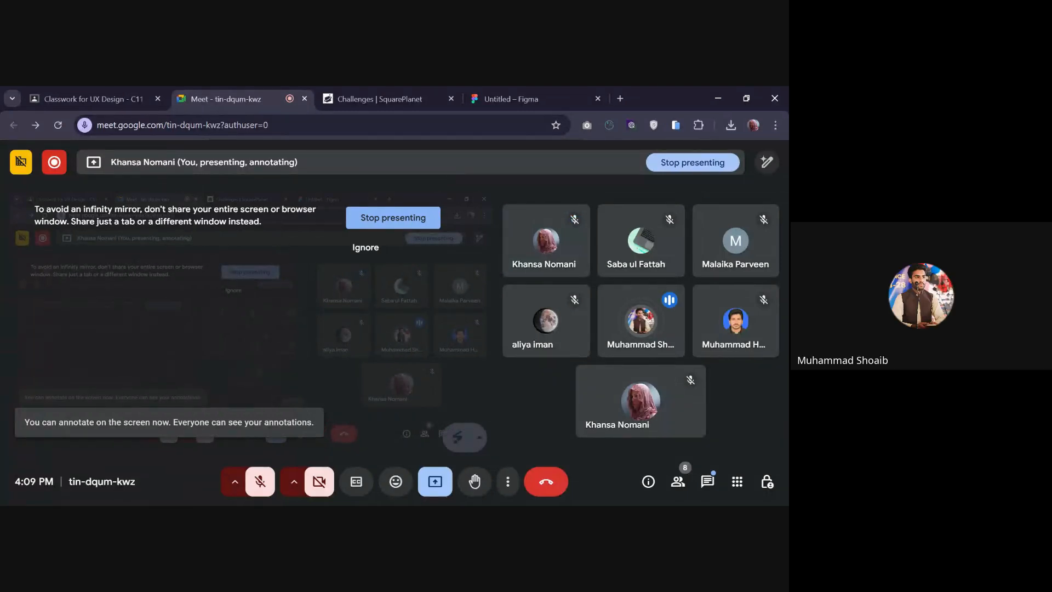
click(417, 218)
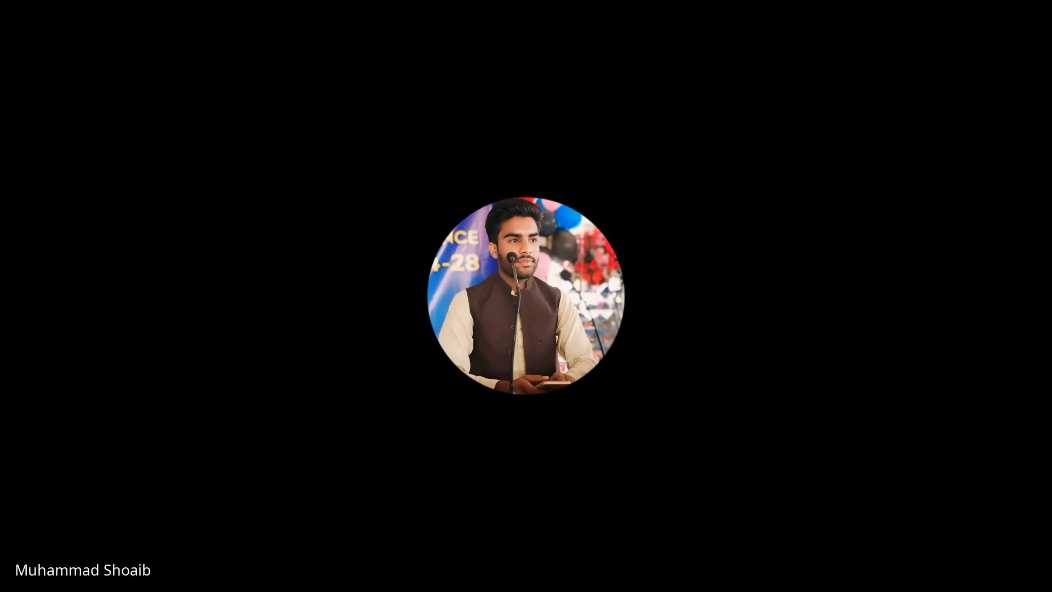